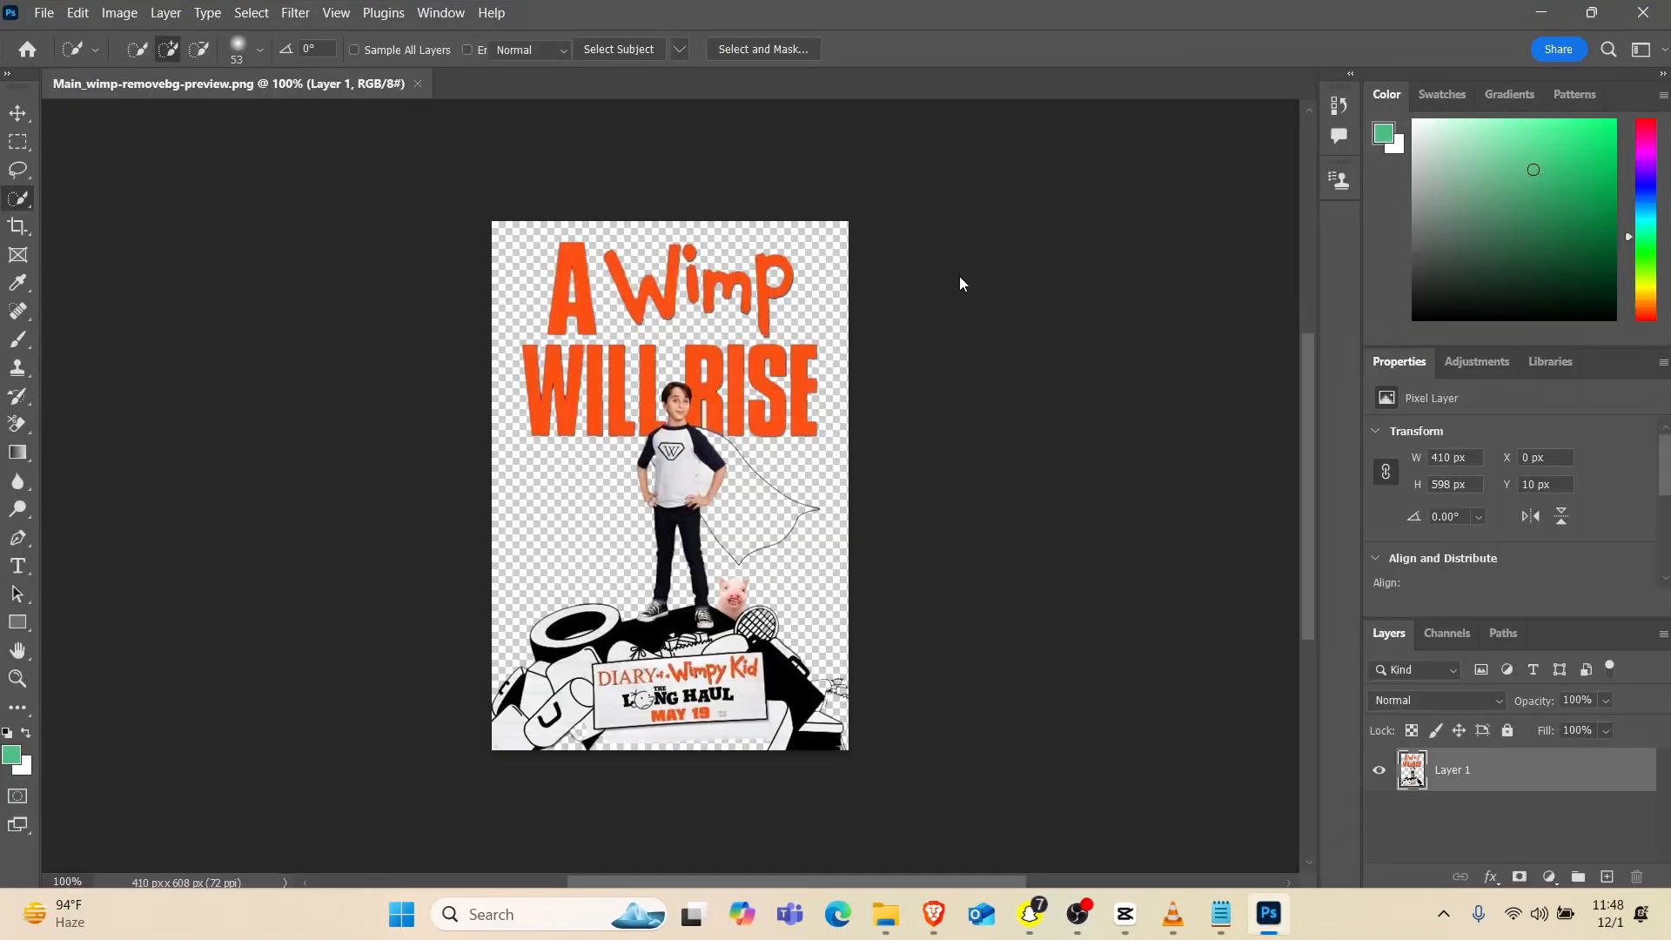
Quick-select the boy and his cape with a 20 px brush, including his shoes, and copy the selection to a new layer
{"action": "scroll", "coordinate": [658, 405], "scroll_direction": "left", "scroll_amount": 2}
{"action": "scroll", "coordinate": [640, 410], "scroll_direction": "right", "scroll_amount": 2}
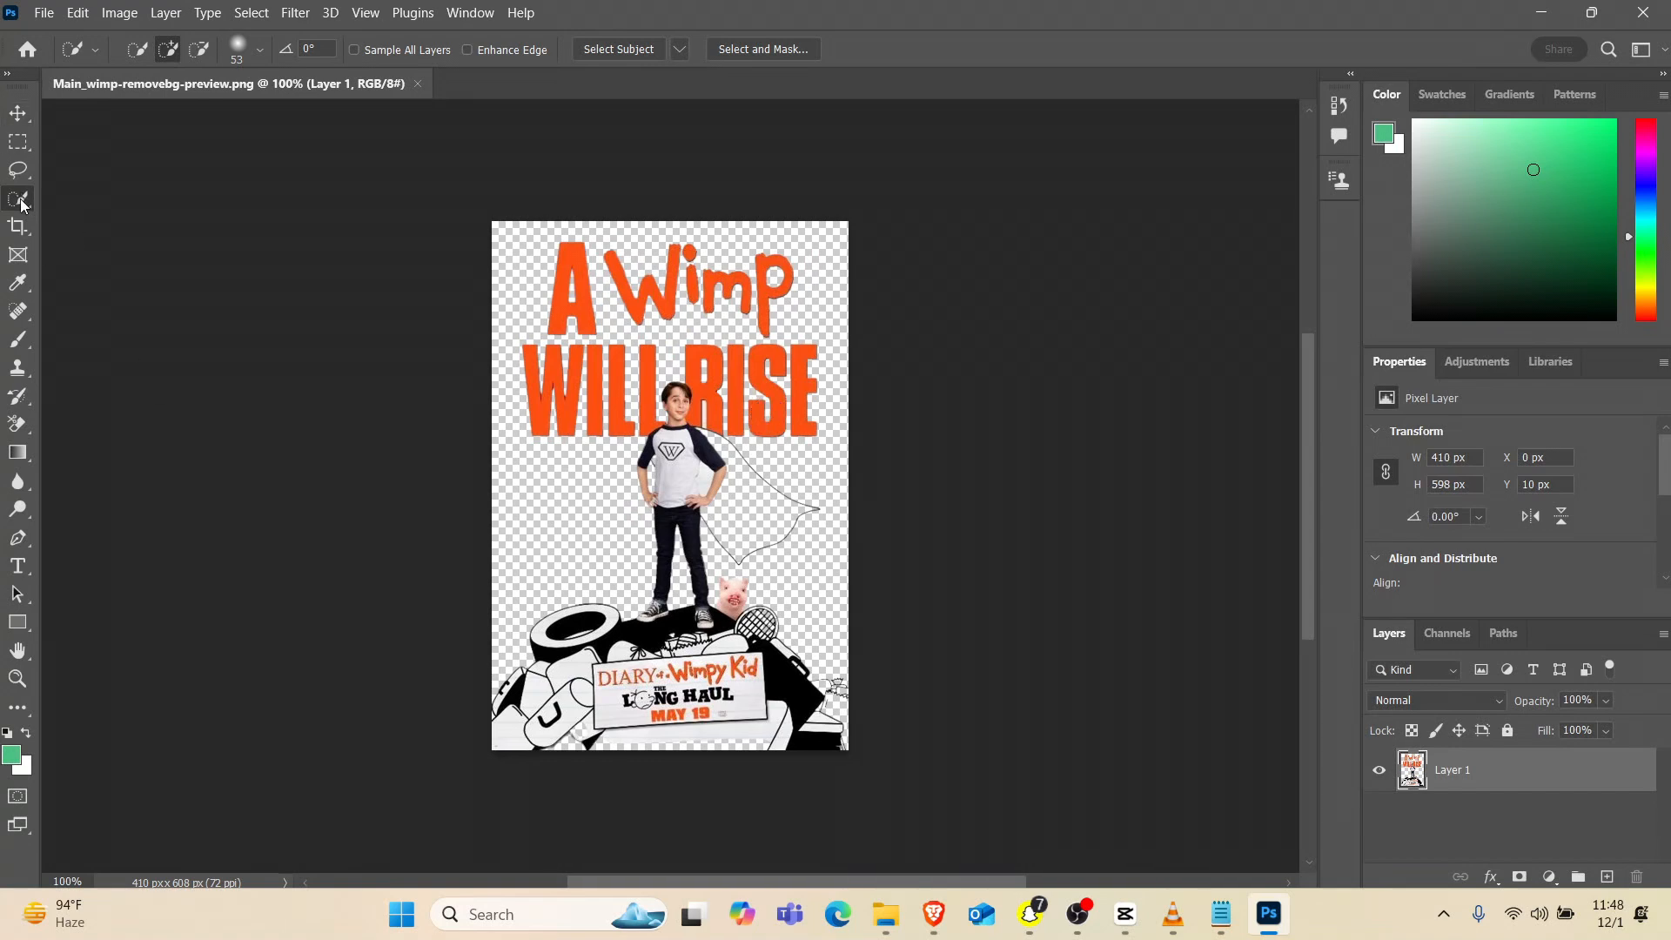
{"action": "left_click", "coordinate": [259, 48]}
{"action": "left_click_drag", "start_coordinate": [661, 453], "coordinate": [705, 462]}
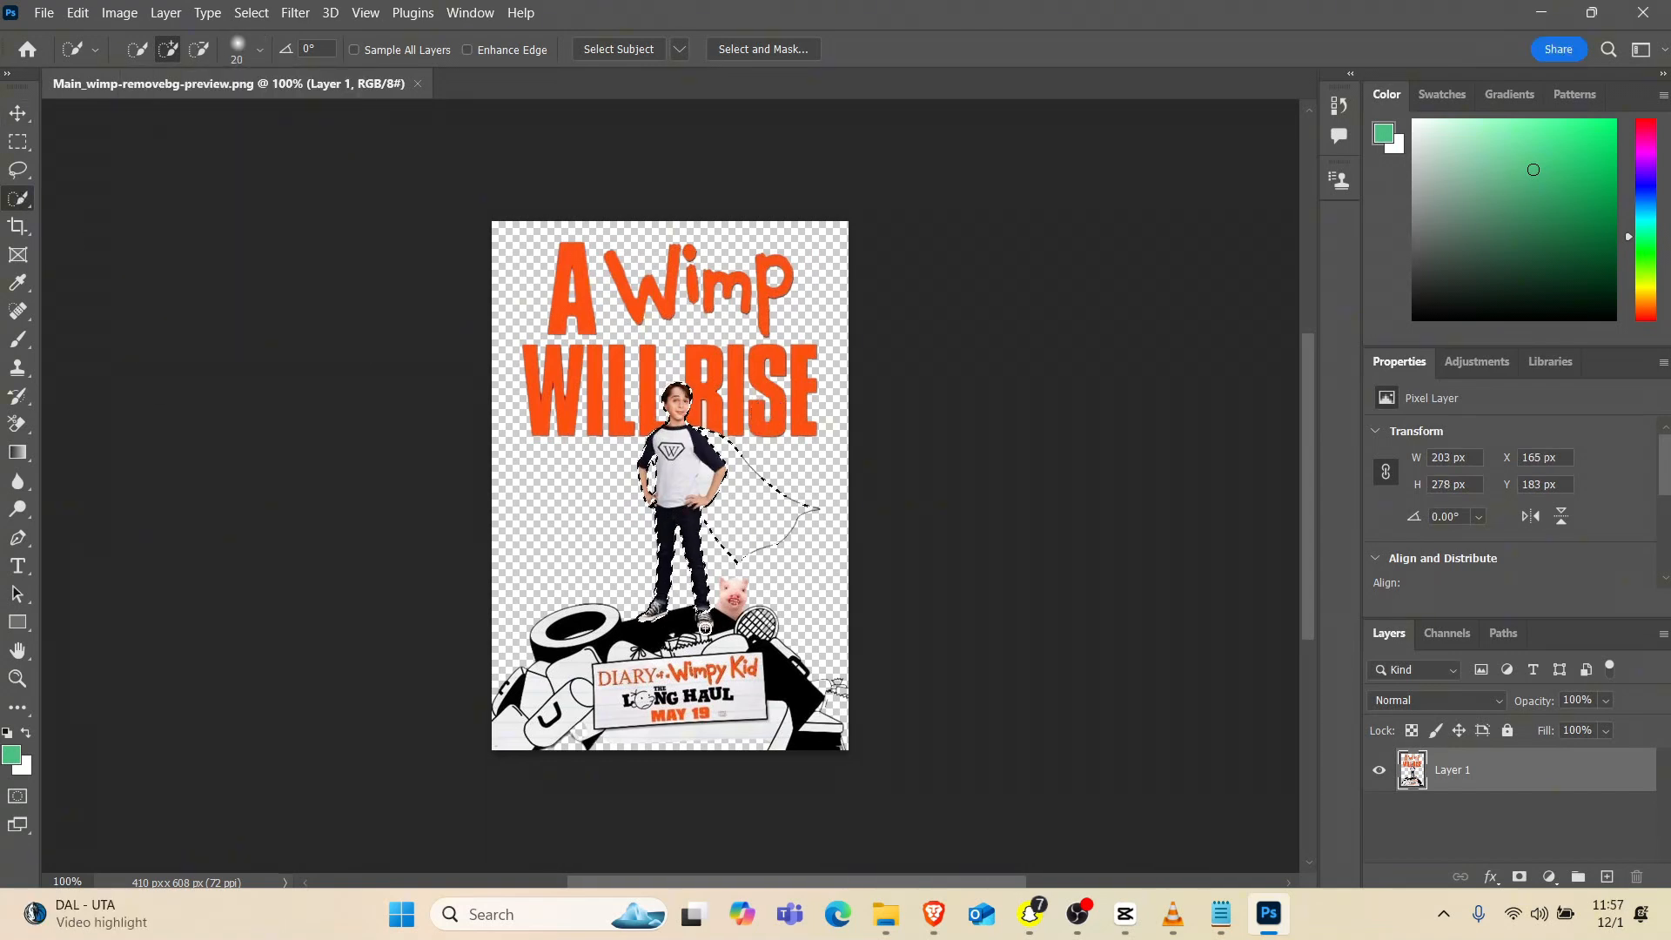
{"action": "mouse_move", "coordinate": [704, 627]}
{"action": "left_mouse_down"}
{"action": "mouse_move", "coordinate": [658, 651]}
{"action": "mouse_move", "coordinate": [702, 562]}
{"action": "left_mouse_up"}
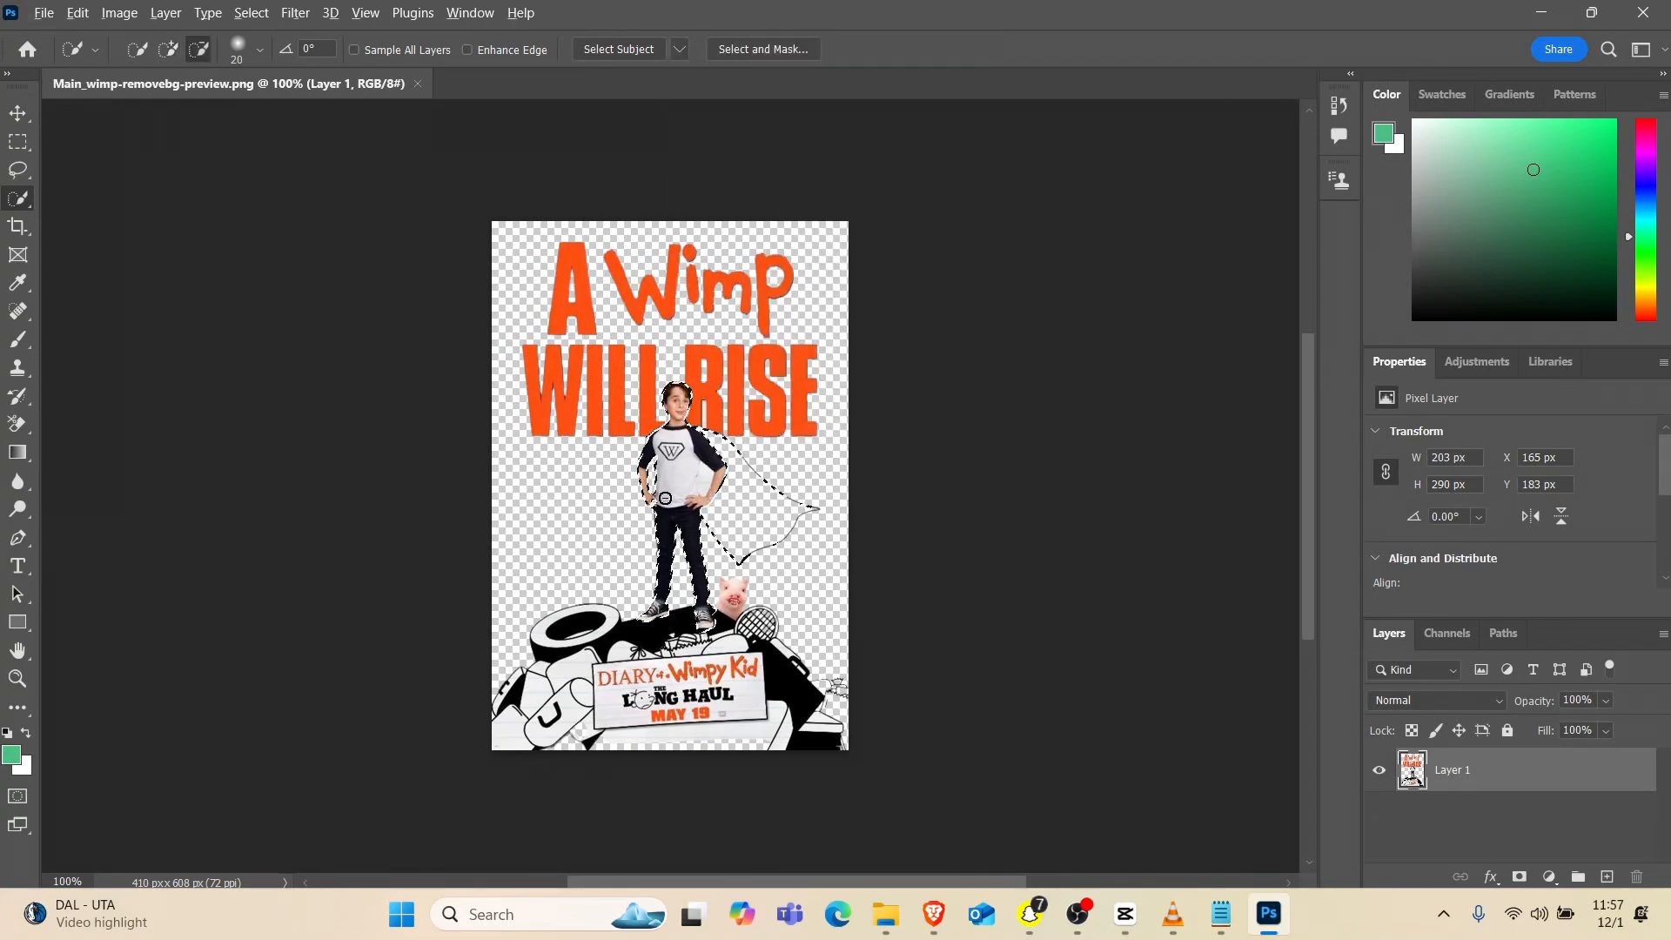
{"action": "right_click", "coordinate": [686, 467]}
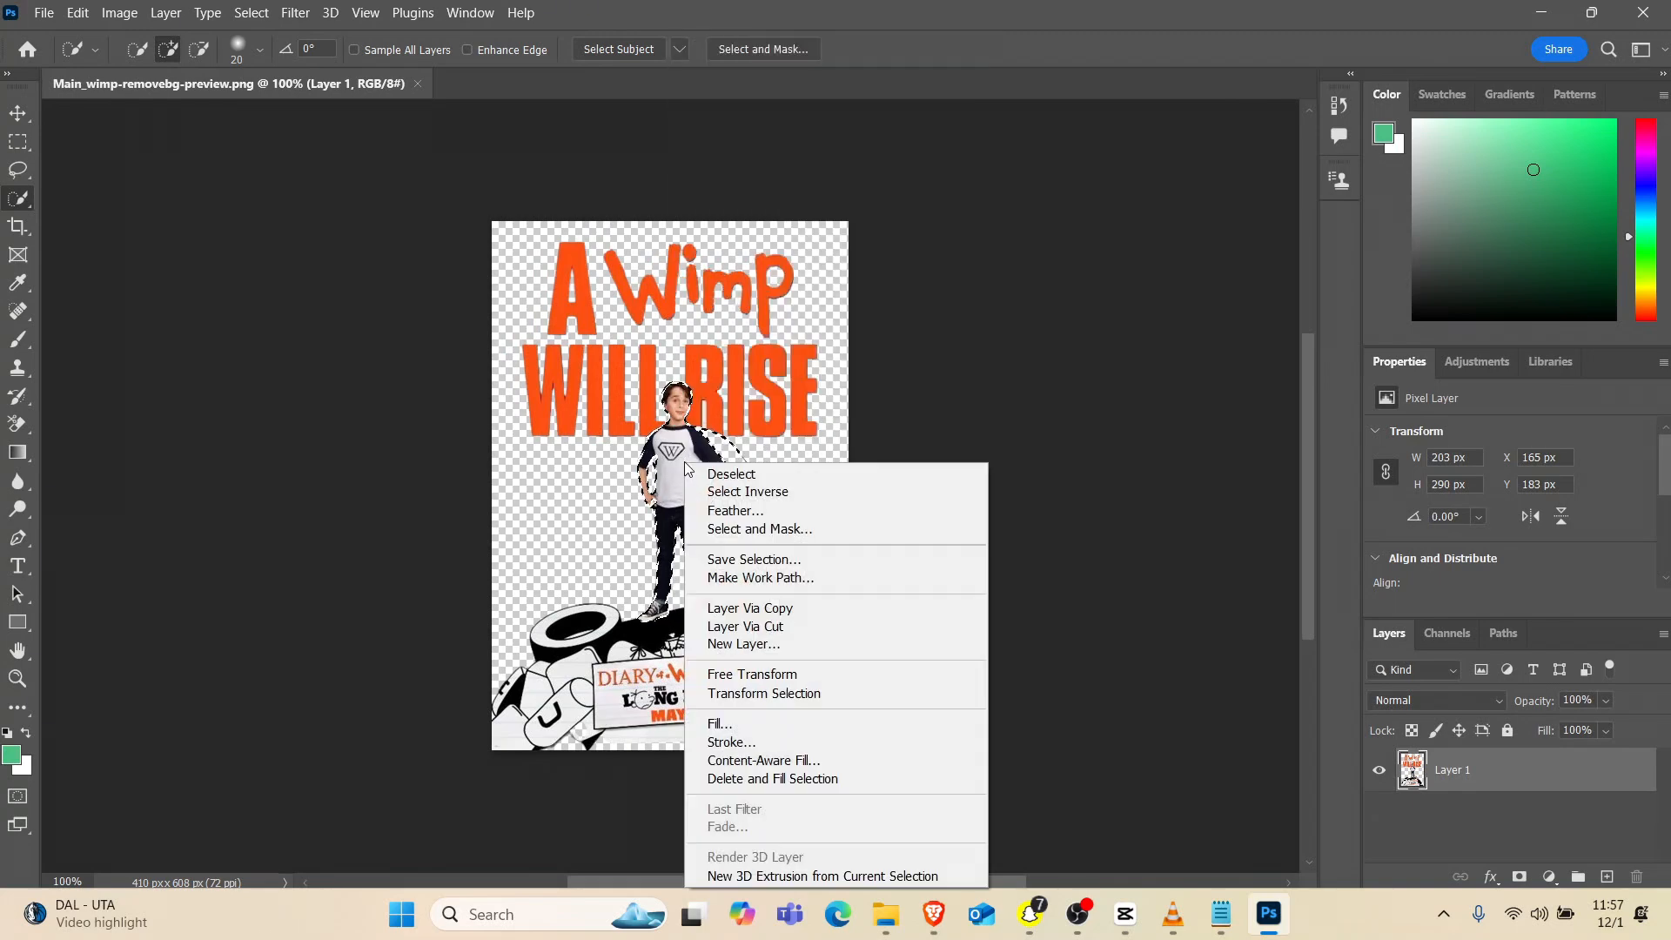
{"action": "left_click", "coordinate": [750, 607]}
Load the copied boy's outline as a selection and cut that area out of Layer 1 onto its own layer
{"action": "right_click", "coordinate": [701, 496]}
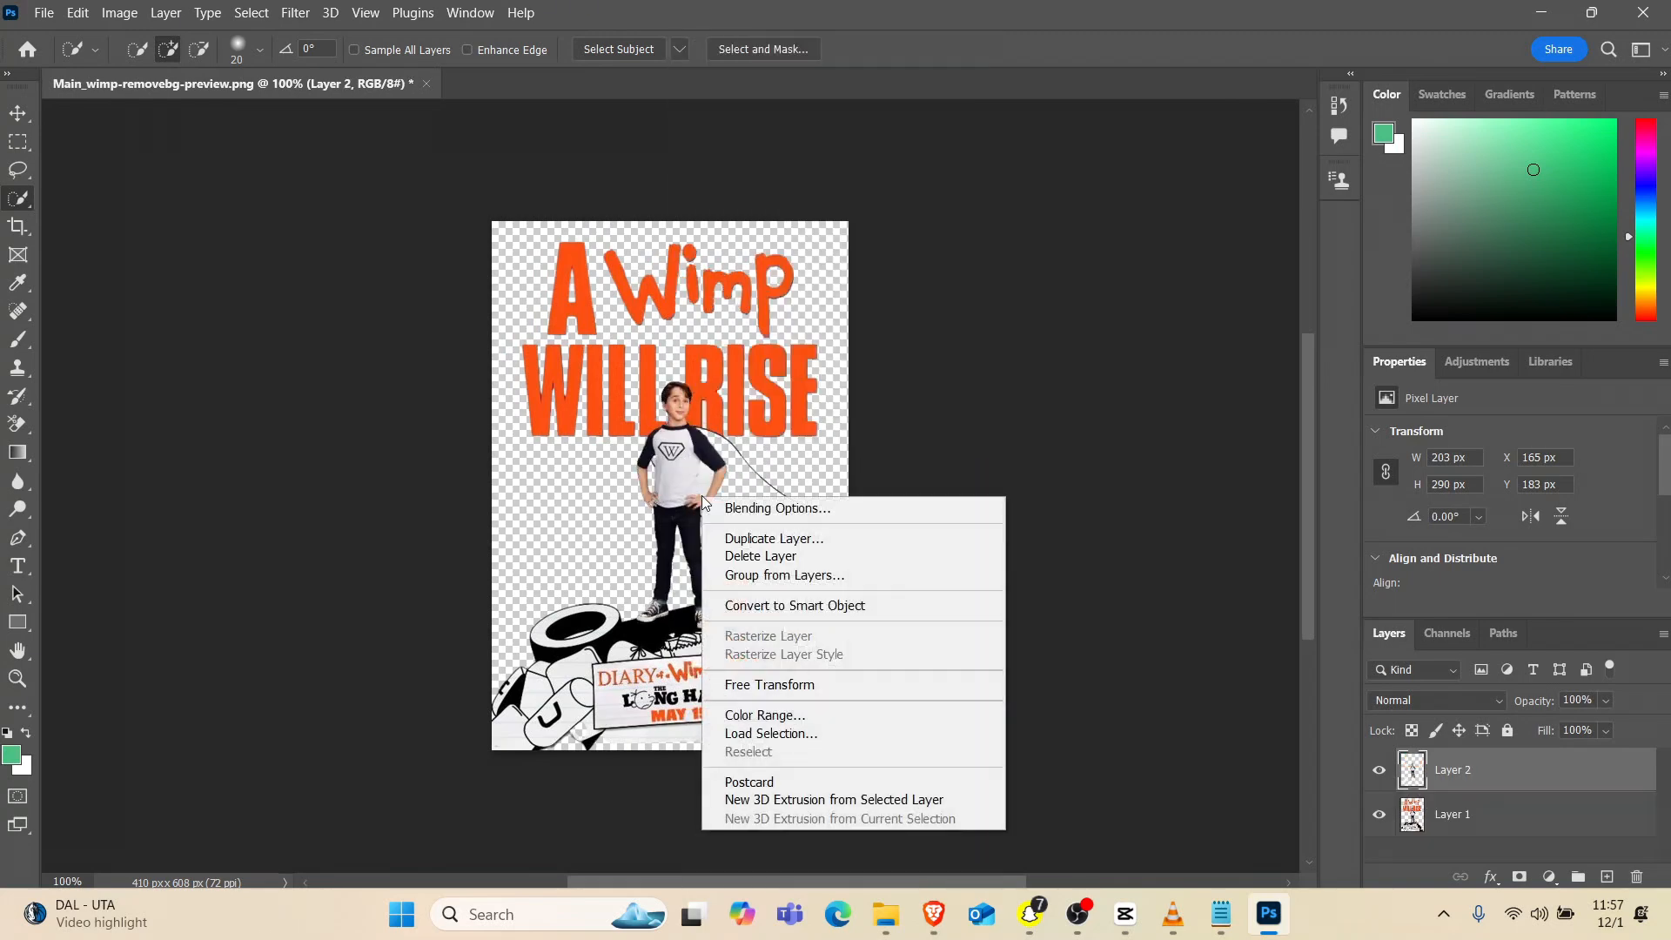
{"action": "left_click", "coordinate": [765, 733]}
{"action": "key", "text": "Return"}
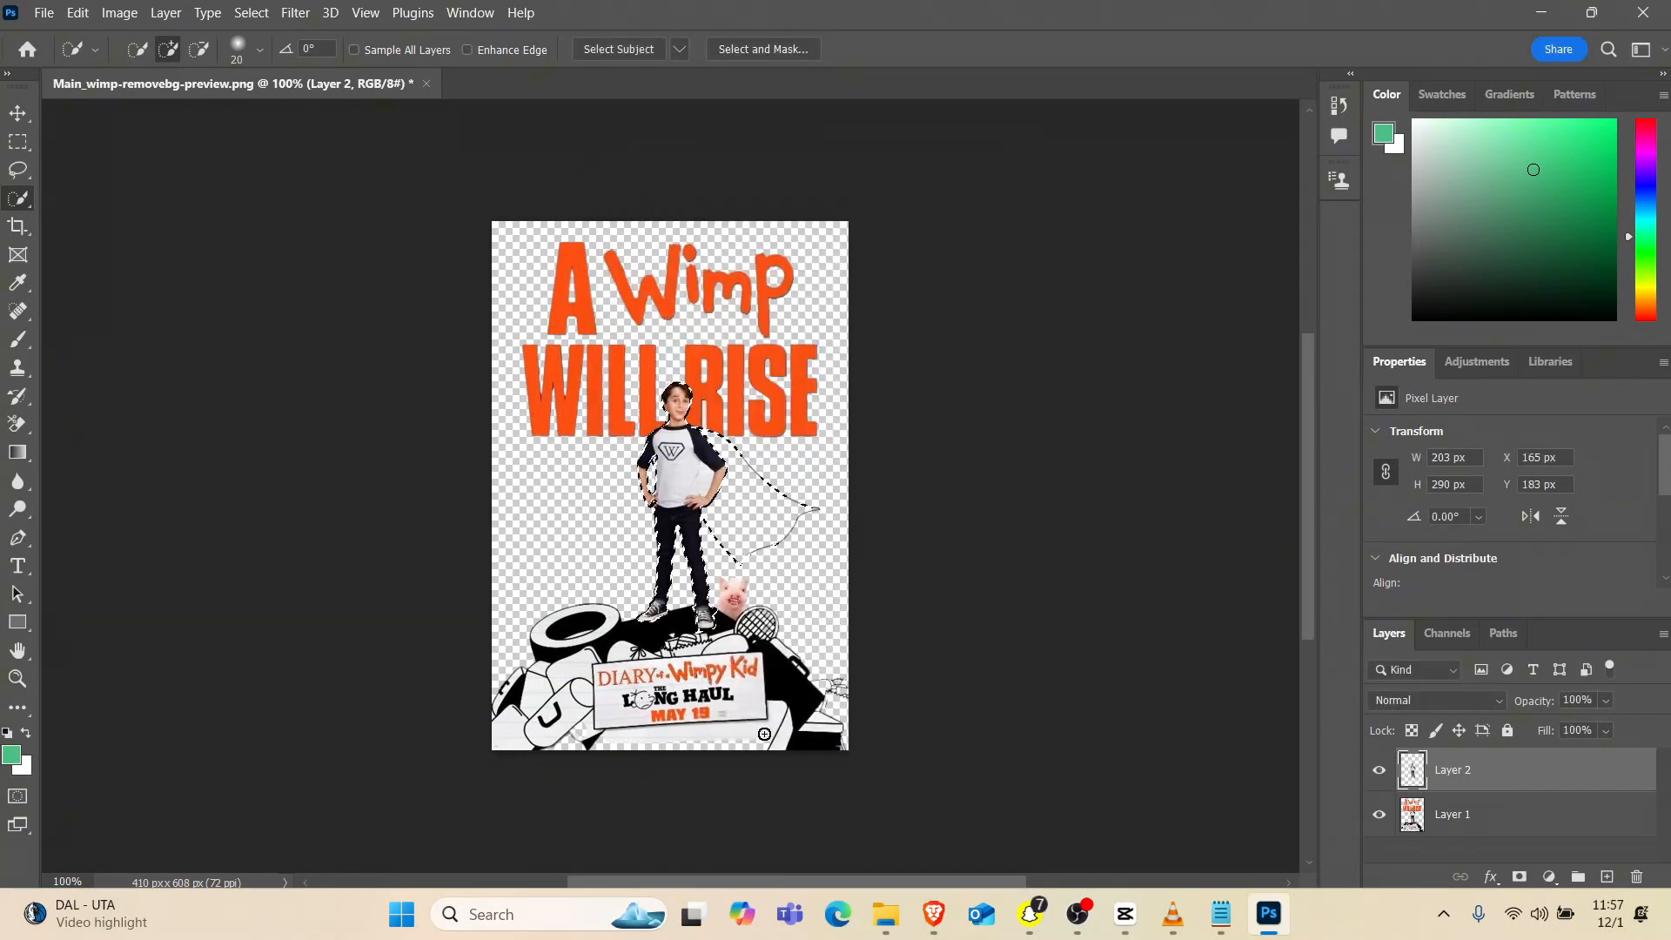
{"action": "key", "text": "alt+bracketleft"}
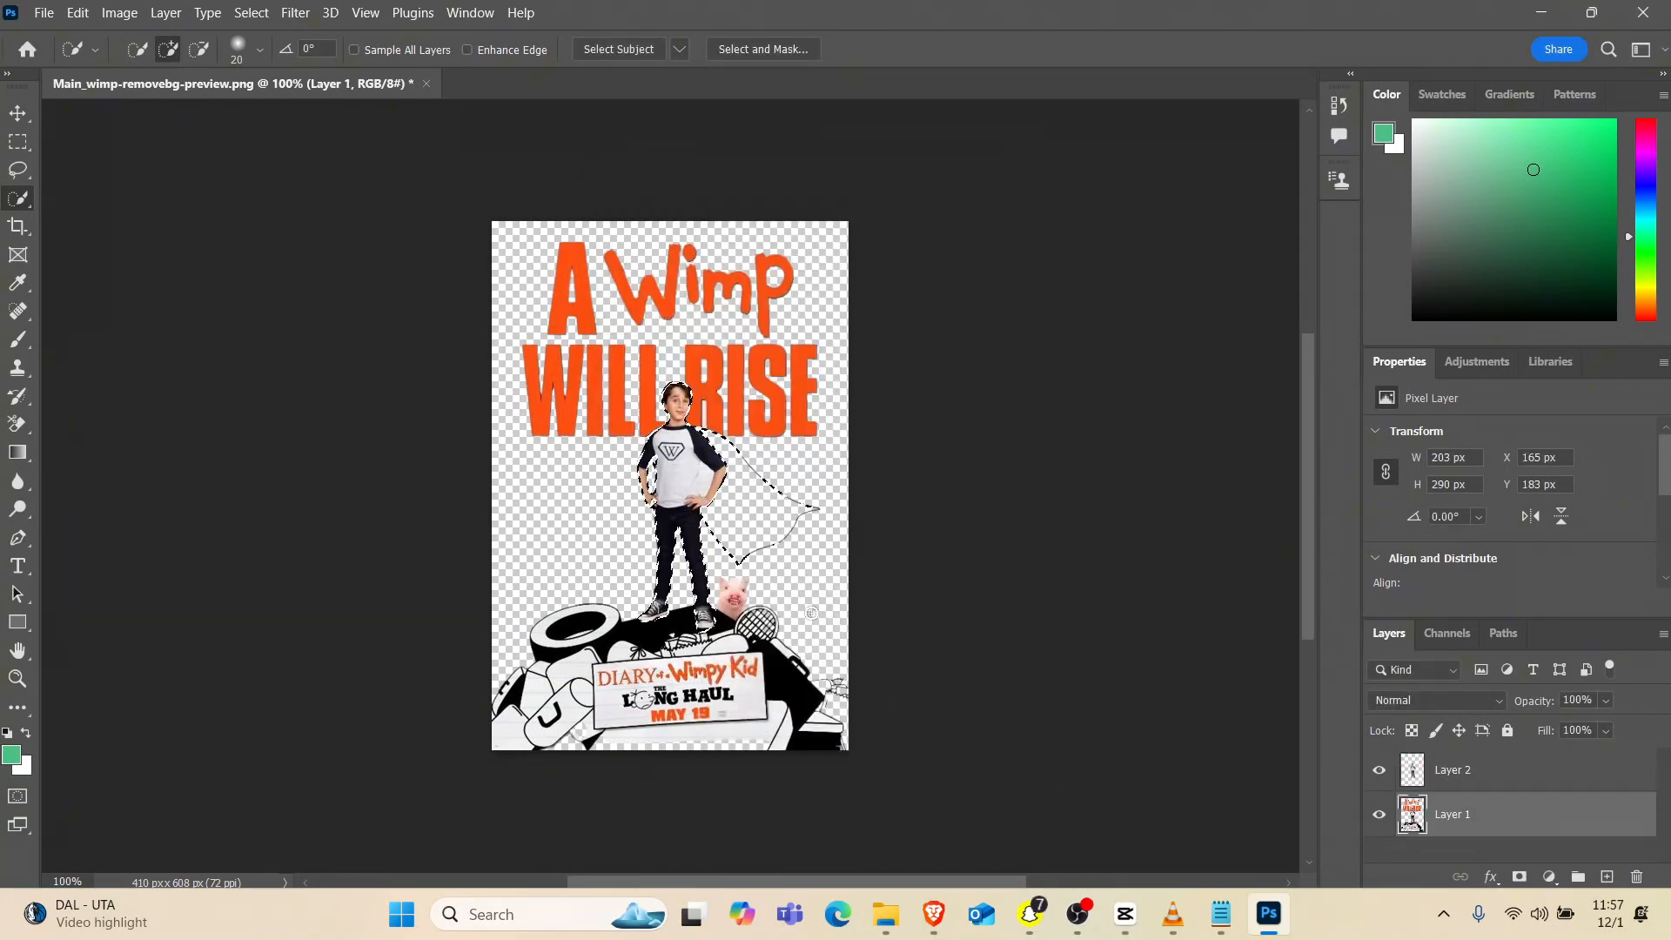
{"action": "right_click", "coordinate": [664, 481]}
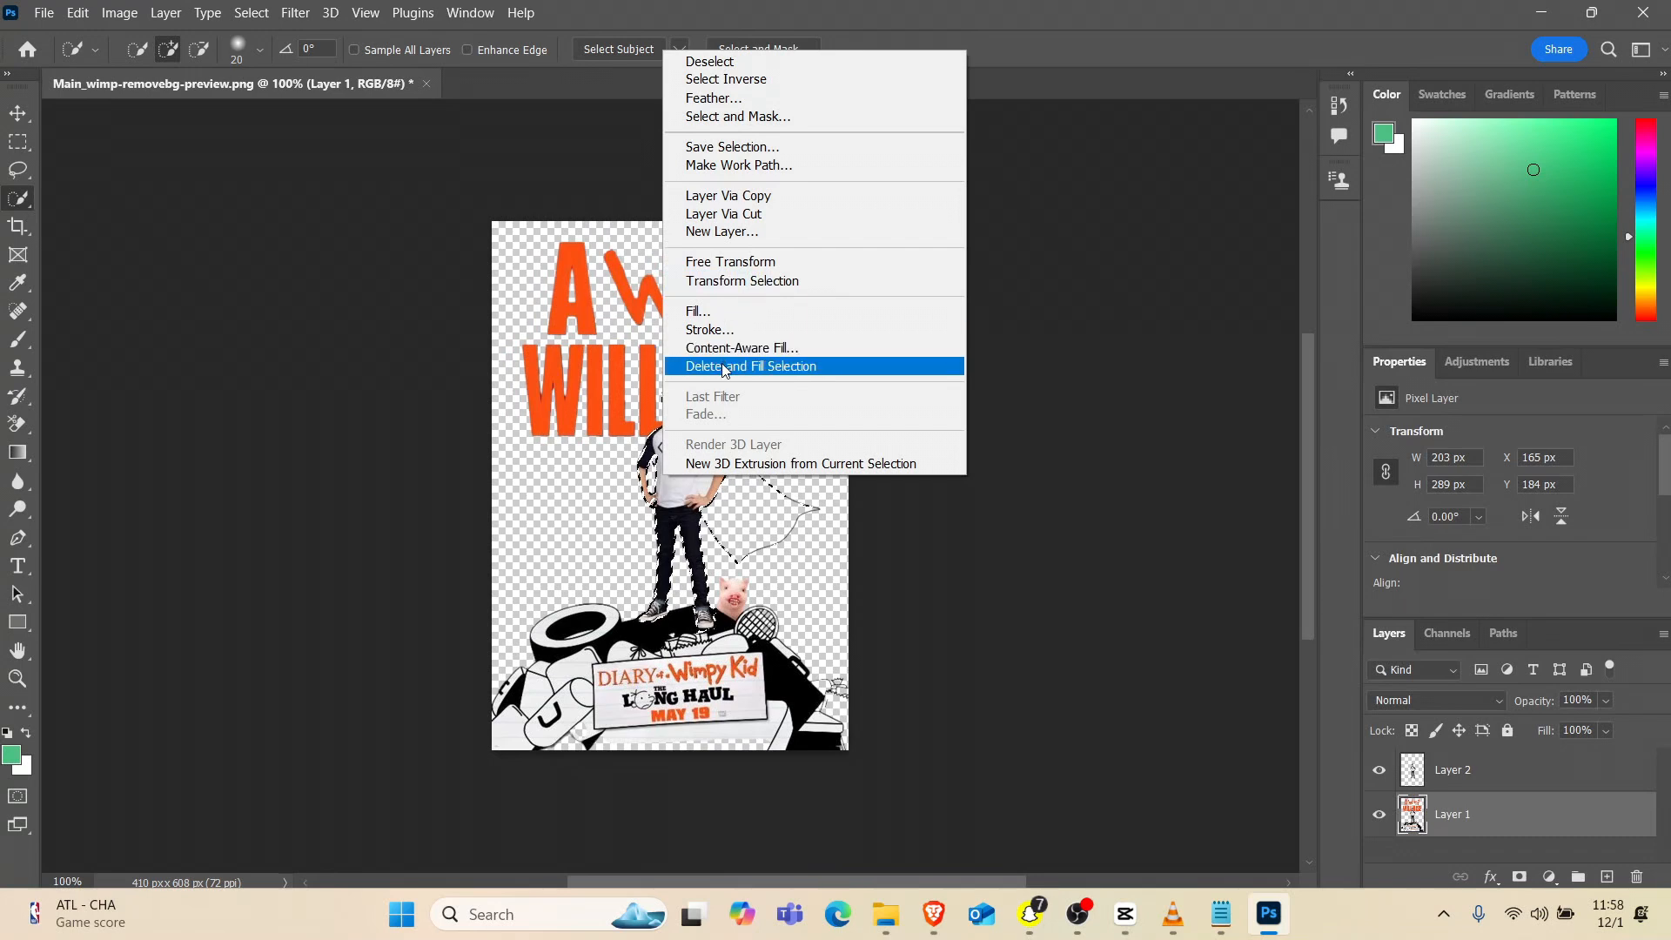
{"action": "left_click", "coordinate": [740, 213]}
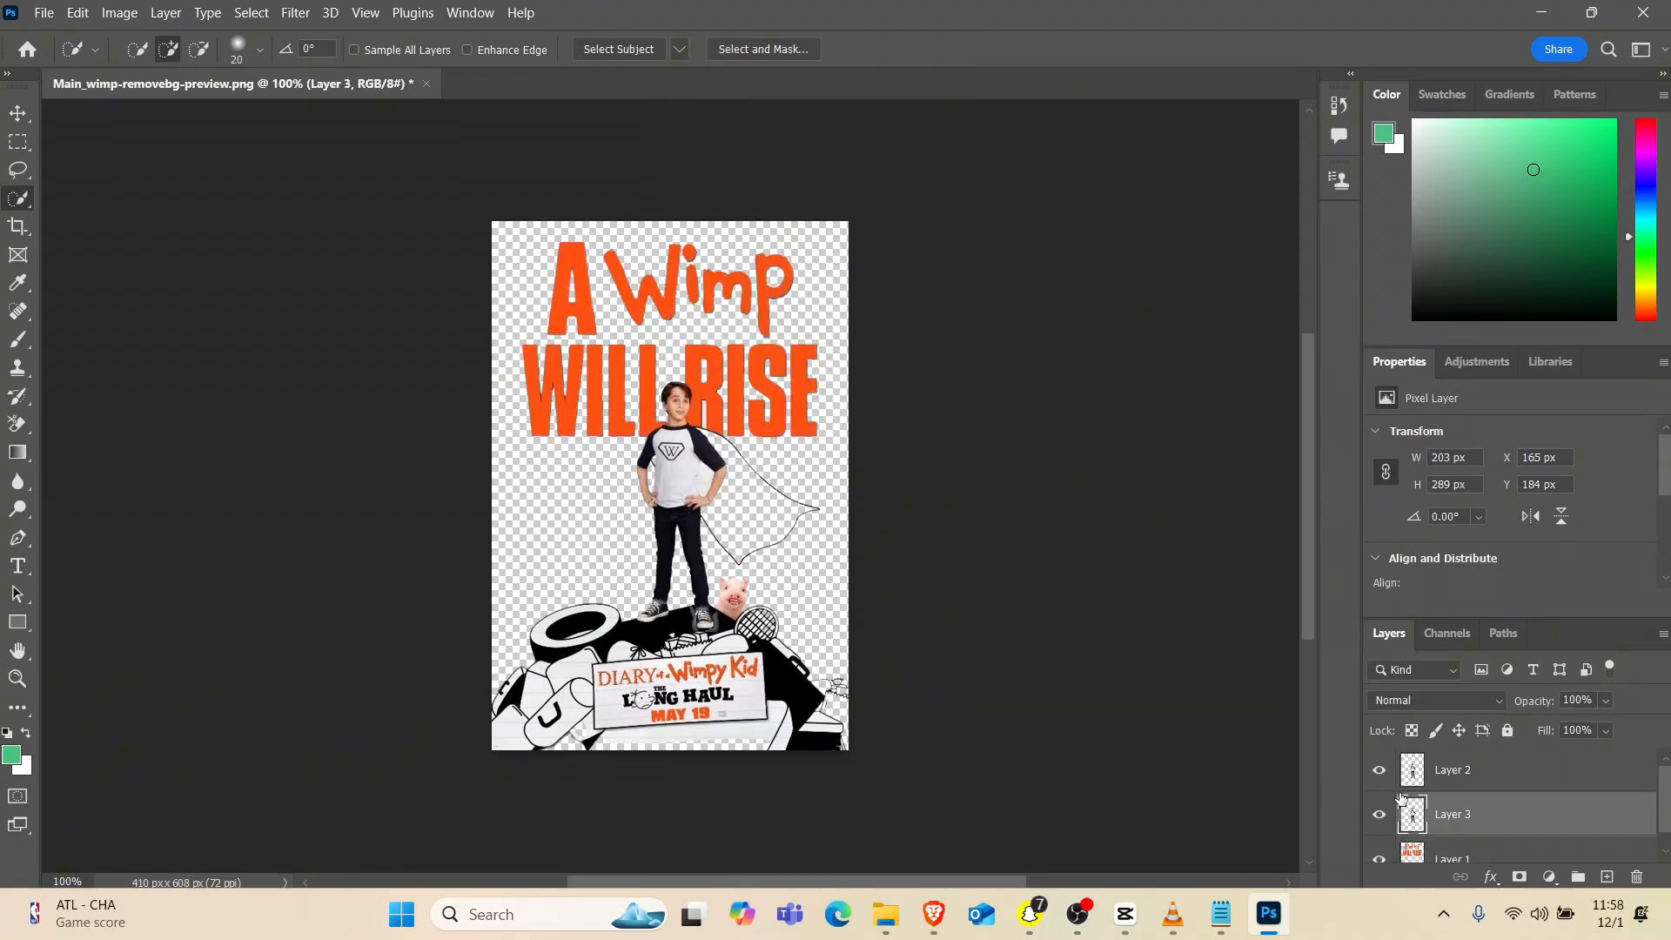
Toggle the visibility of Layer 3 and Layer 2 to check the area cut out behind the boy
{"action": "scroll", "coordinate": [1400, 798], "scroll_direction": "down", "scroll_amount": 1}
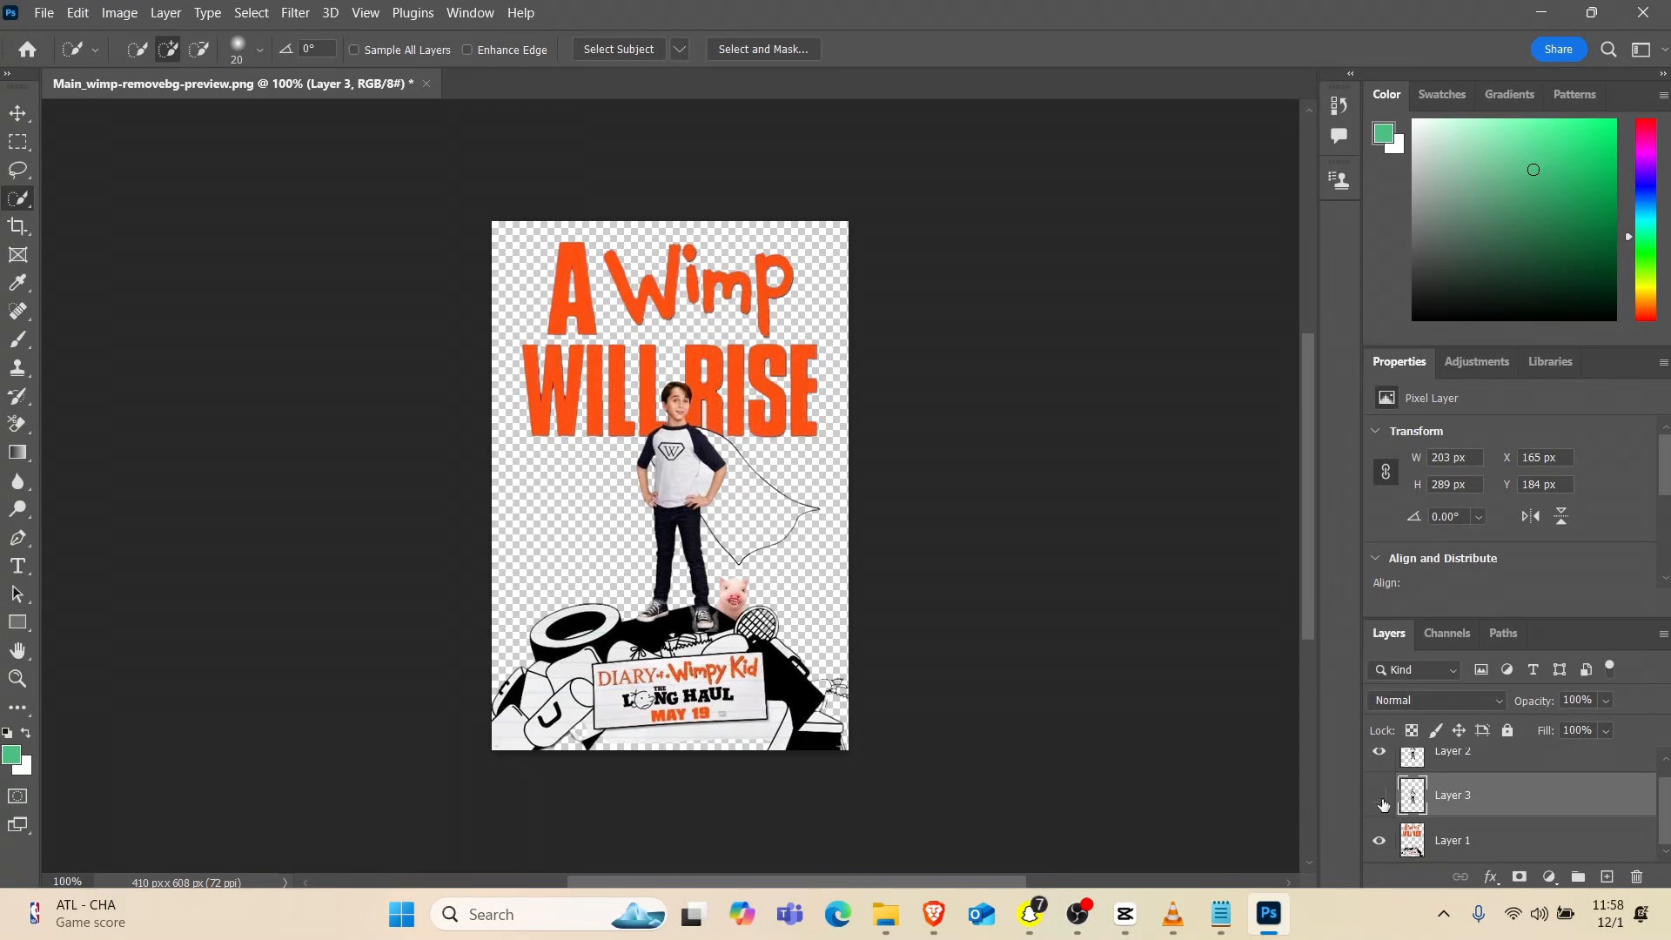
{"action": "left_click", "coordinate": [1379, 757]}
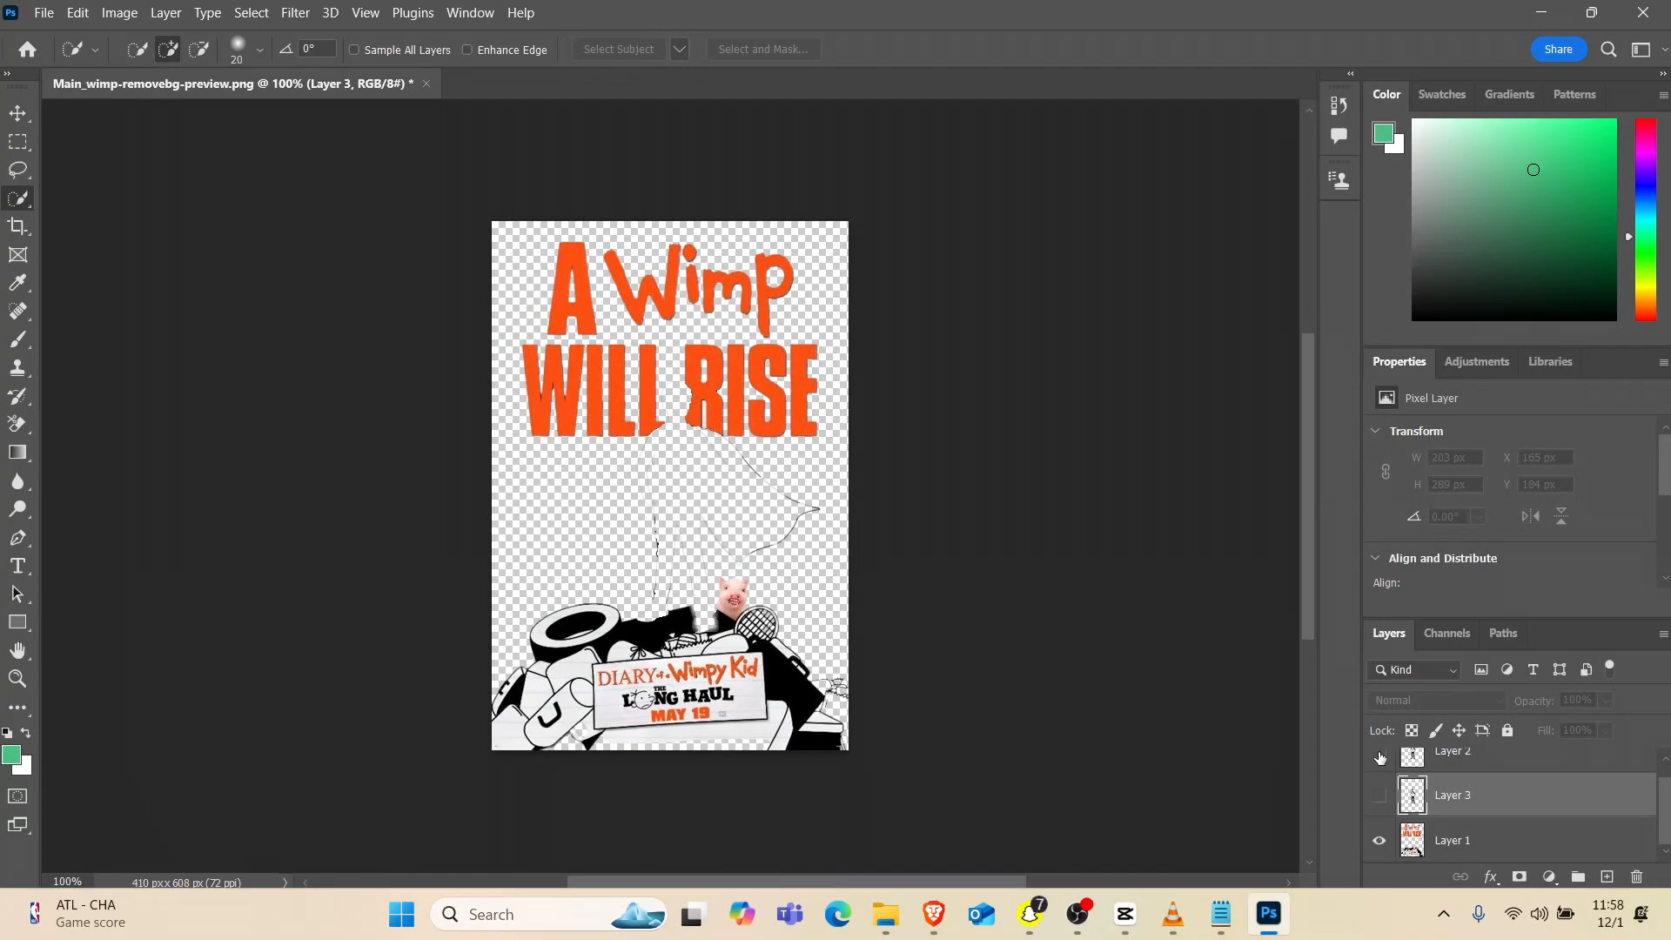
{"action": "left_click", "coordinate": [1379, 756]}
{"action": "left_click", "coordinate": [1379, 756]}
{"action": "left_click", "coordinate": [1379, 795]}
Quick-select the "Diary of a Wimpy Kid: The Long Haul" sign on Layer 1 and copy it to a new layer
{"action": "left_click", "coordinate": [1479, 840]}
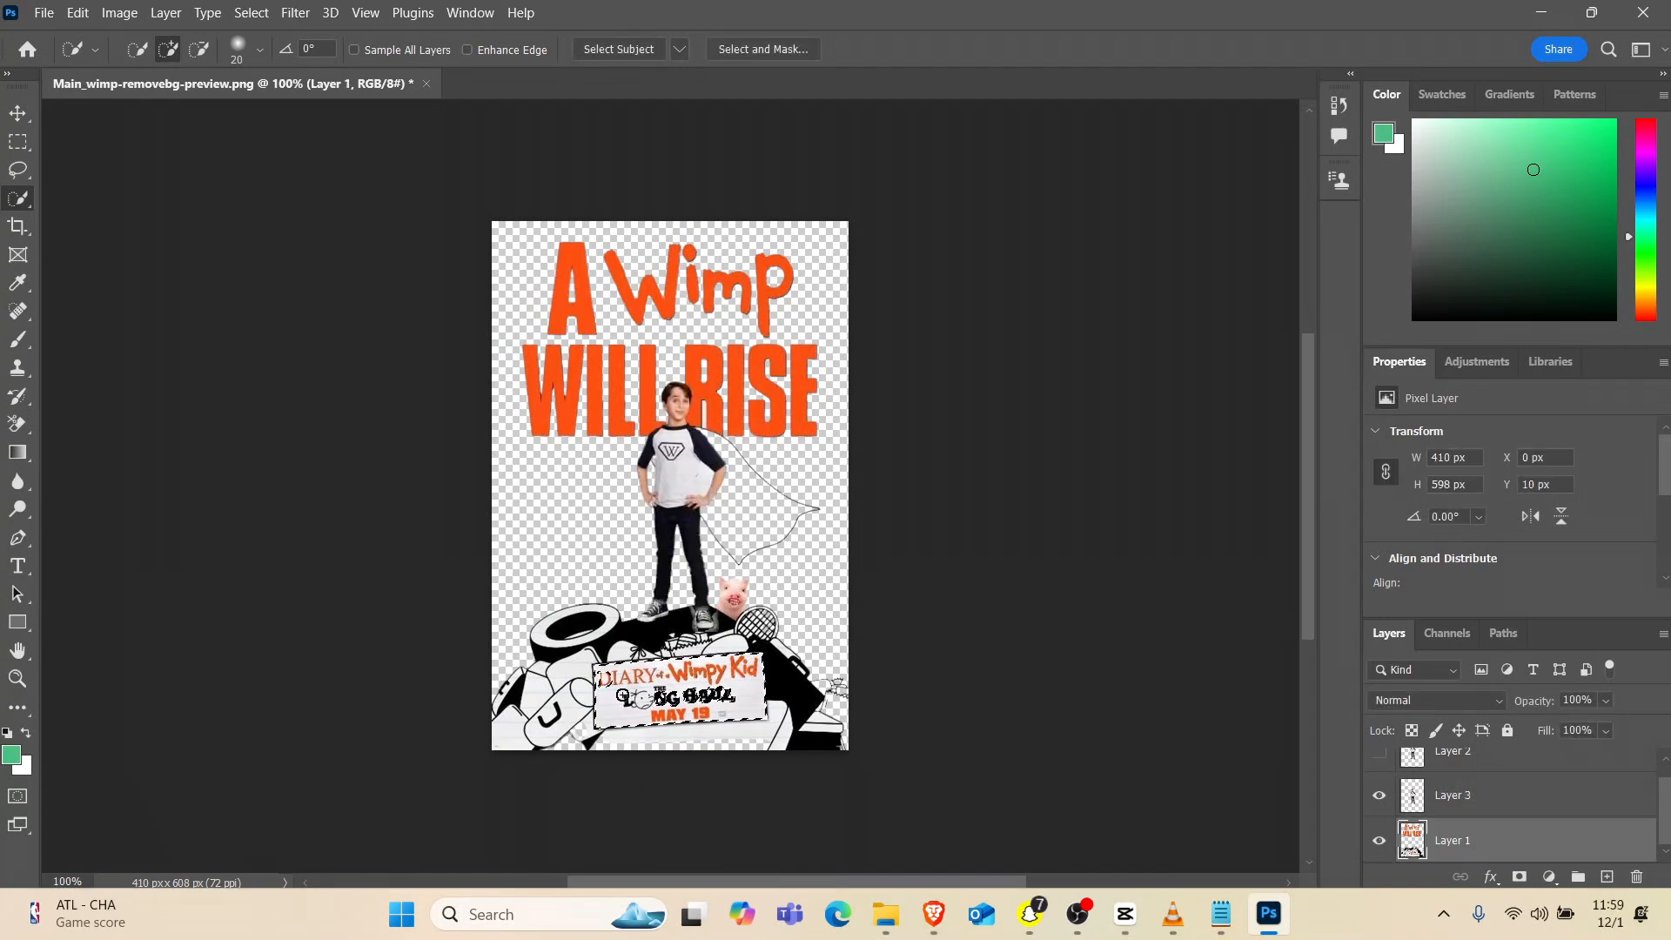
{"action": "mouse_move", "coordinate": [605, 713]}
{"action": "left_mouse_down"}
{"action": "mouse_move", "coordinate": [731, 687]}
{"action": "mouse_move", "coordinate": [624, 701]}
{"action": "mouse_move", "coordinate": [728, 665]}
{"action": "mouse_move", "coordinate": [618, 675]}
{"action": "mouse_move", "coordinate": [610, 708]}
{"action": "mouse_move", "coordinate": [706, 711]}
{"action": "mouse_move", "coordinate": [756, 683]}
{"action": "mouse_move", "coordinate": [615, 674]}
{"action": "mouse_move", "coordinate": [602, 712]}
{"action": "mouse_move", "coordinate": [578, 616]}
{"action": "mouse_move", "coordinate": [600, 641]}
{"action": "mouse_move", "coordinate": [581, 696]}
{"action": "mouse_move", "coordinate": [712, 735]}
{"action": "mouse_move", "coordinate": [739, 632]}
{"action": "mouse_move", "coordinate": [807, 655]}
{"action": "left_mouse_up"}
{"action": "right_click", "coordinate": [716, 684]}
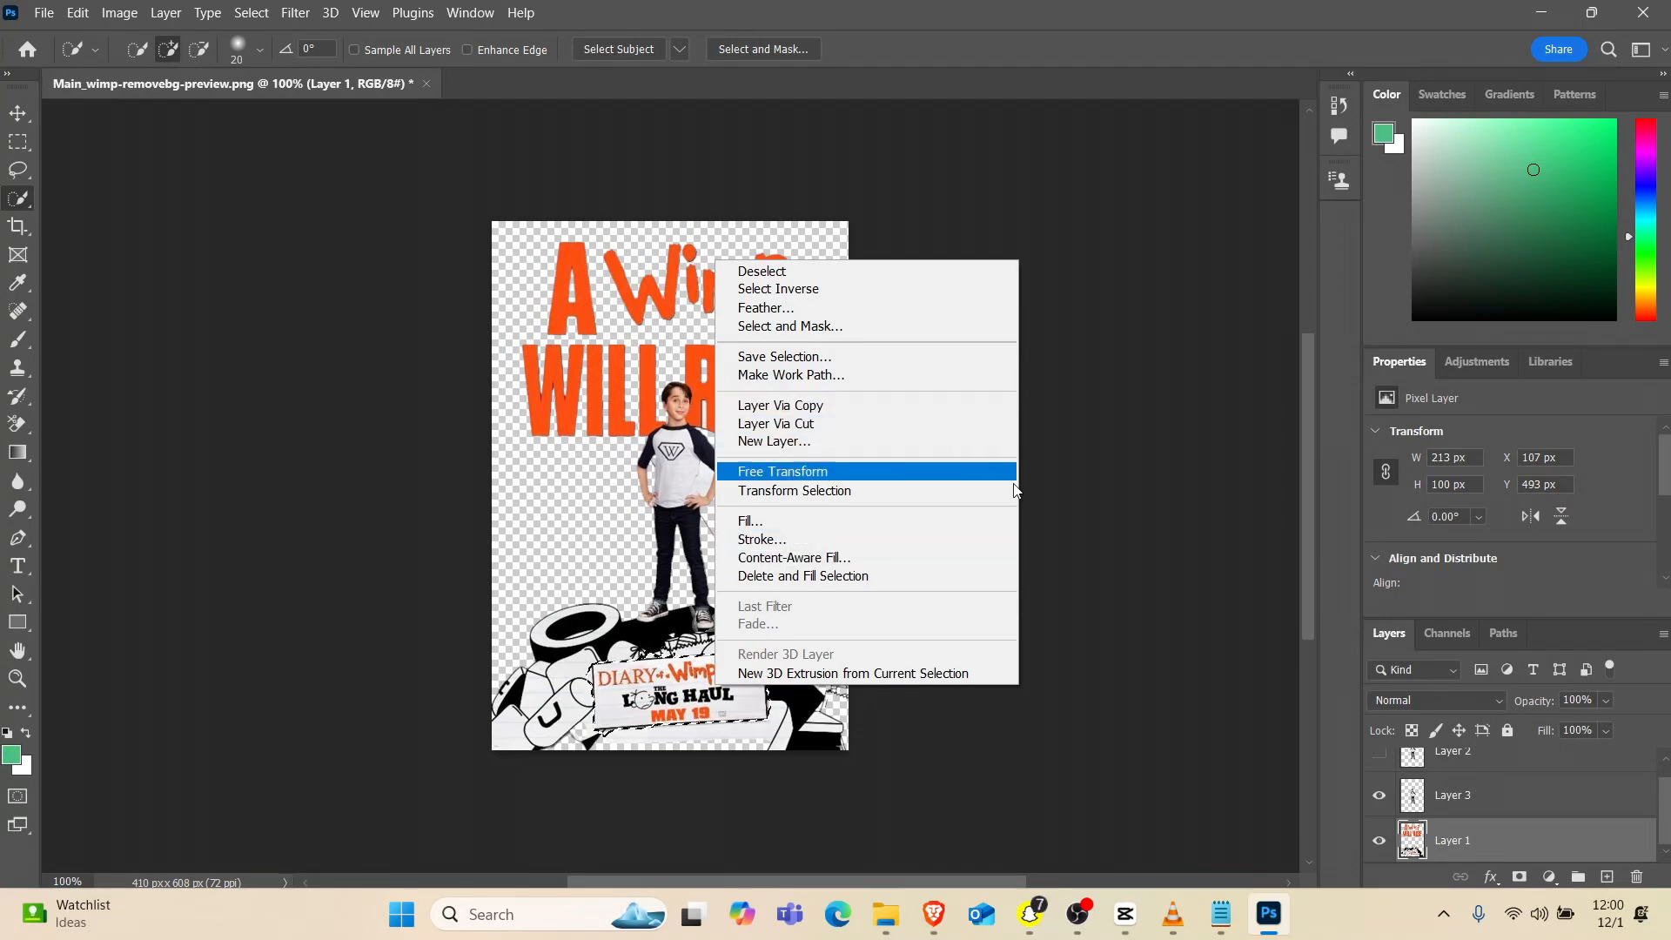
{"action": "left_click", "coordinate": [810, 405]}
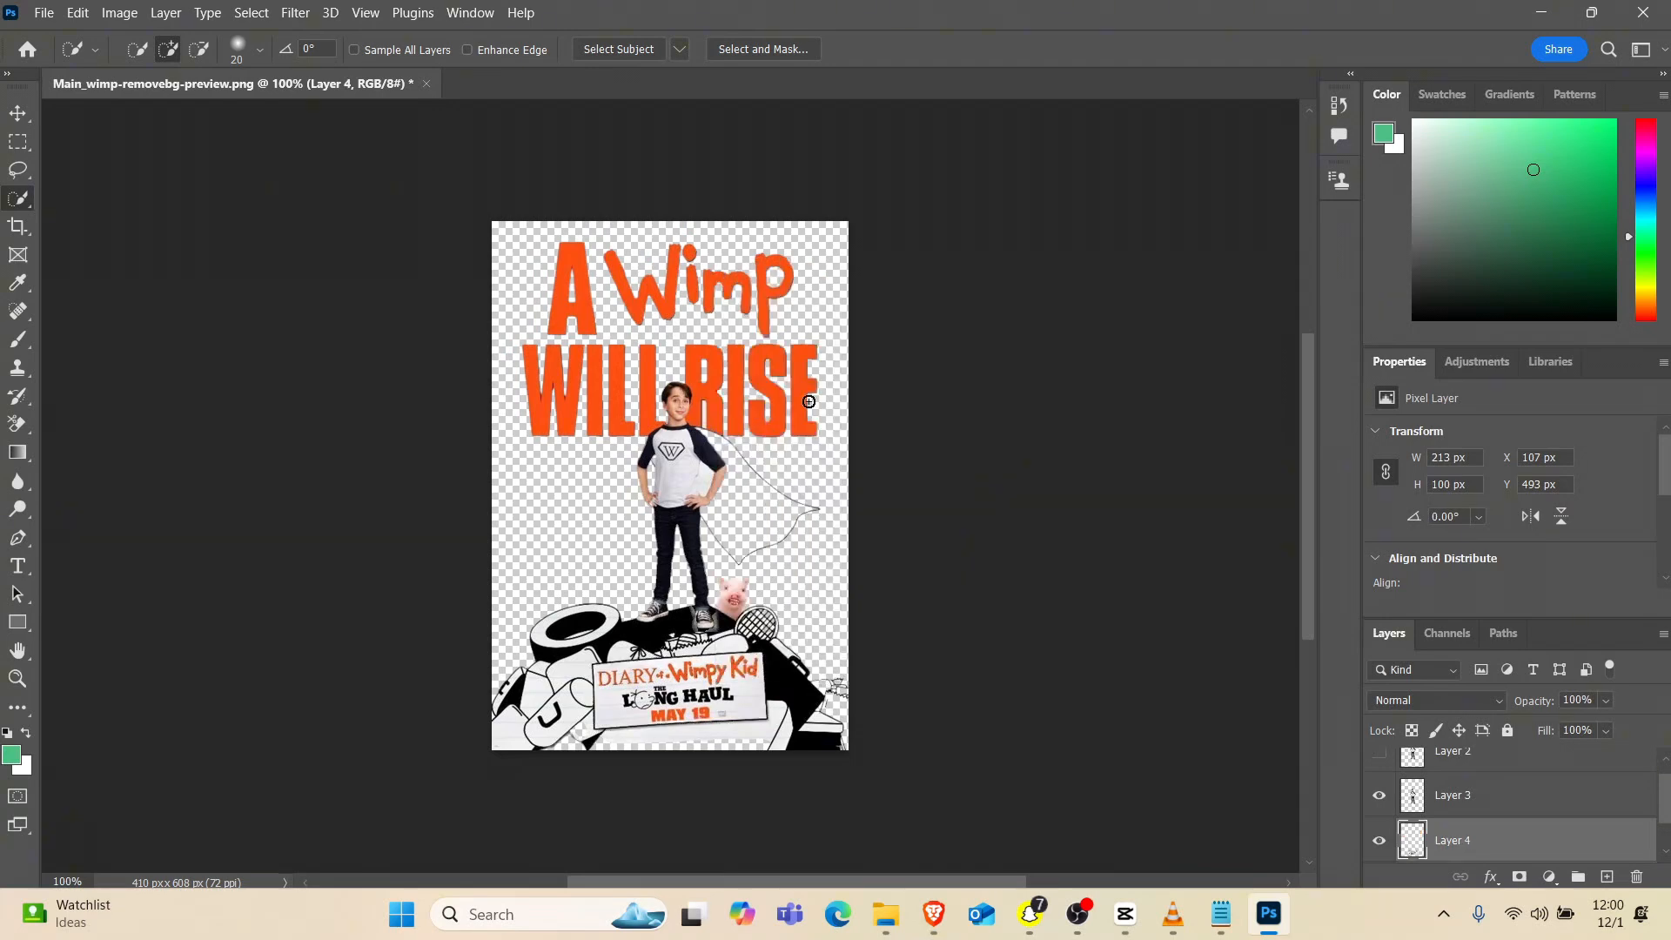
Load the copied sign's outline as a selection and apply Delete and Fill Selection to that area of Layer 1
{"action": "right_click", "coordinate": [676, 692]}
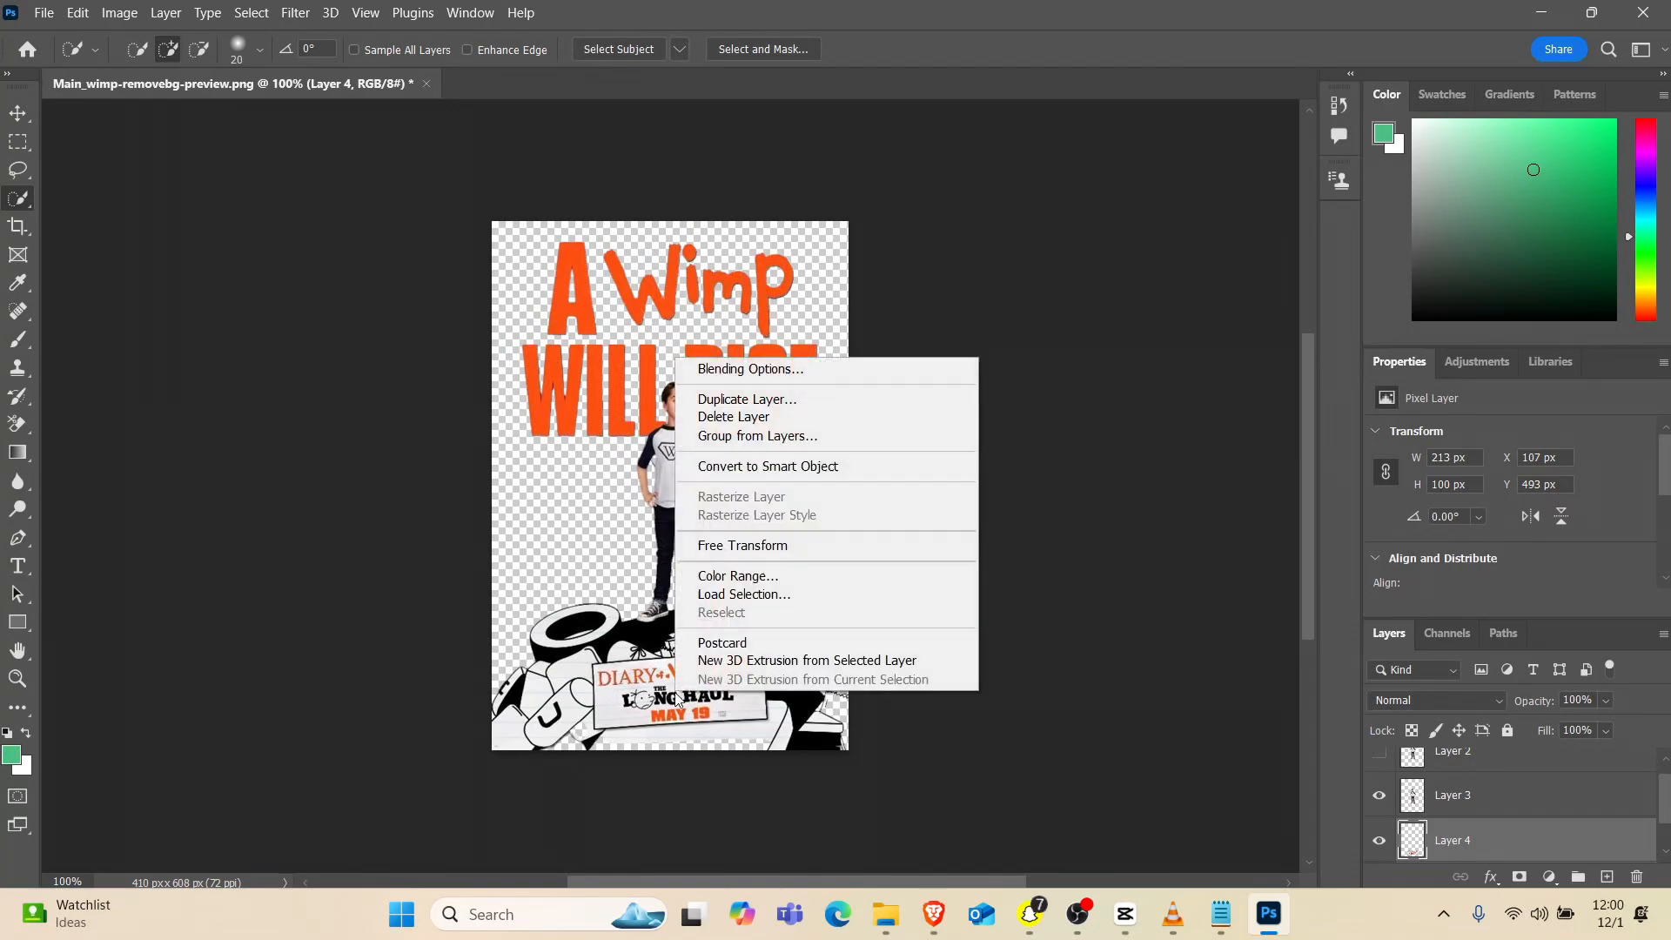
{"action": "left_click", "coordinate": [741, 594]}
{"action": "key", "text": "Return"}
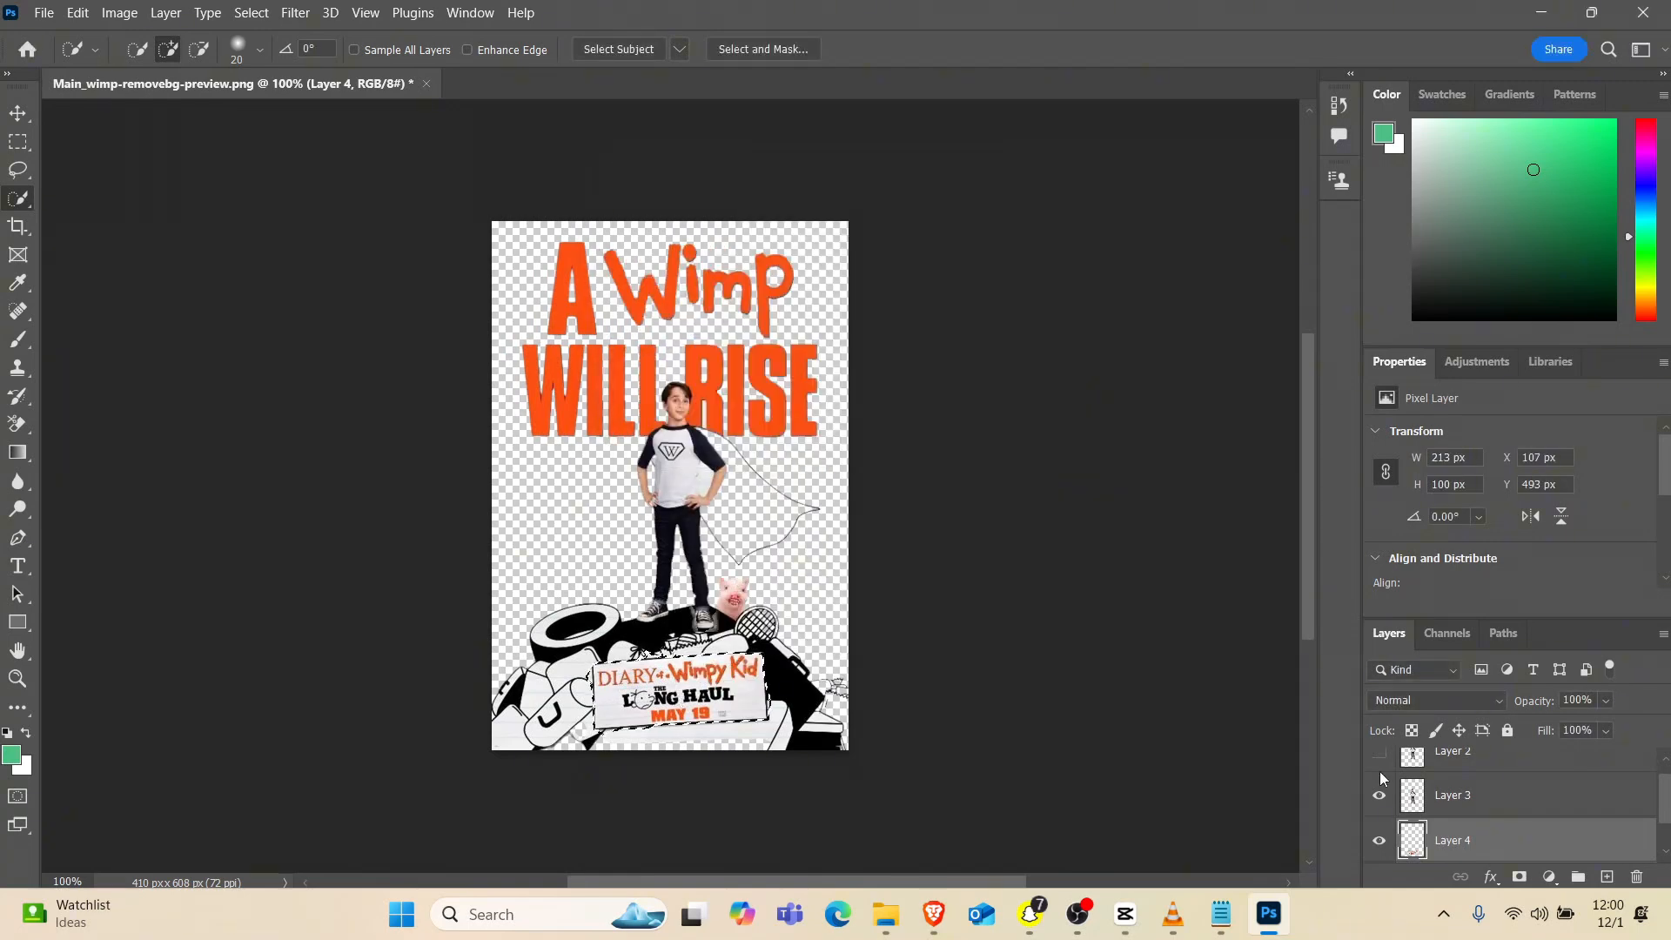
{"action": "scroll", "coordinate": [1452, 833], "scroll_direction": "down", "scroll_amount": 1}
{"action": "left_click", "coordinate": [1425, 847]}
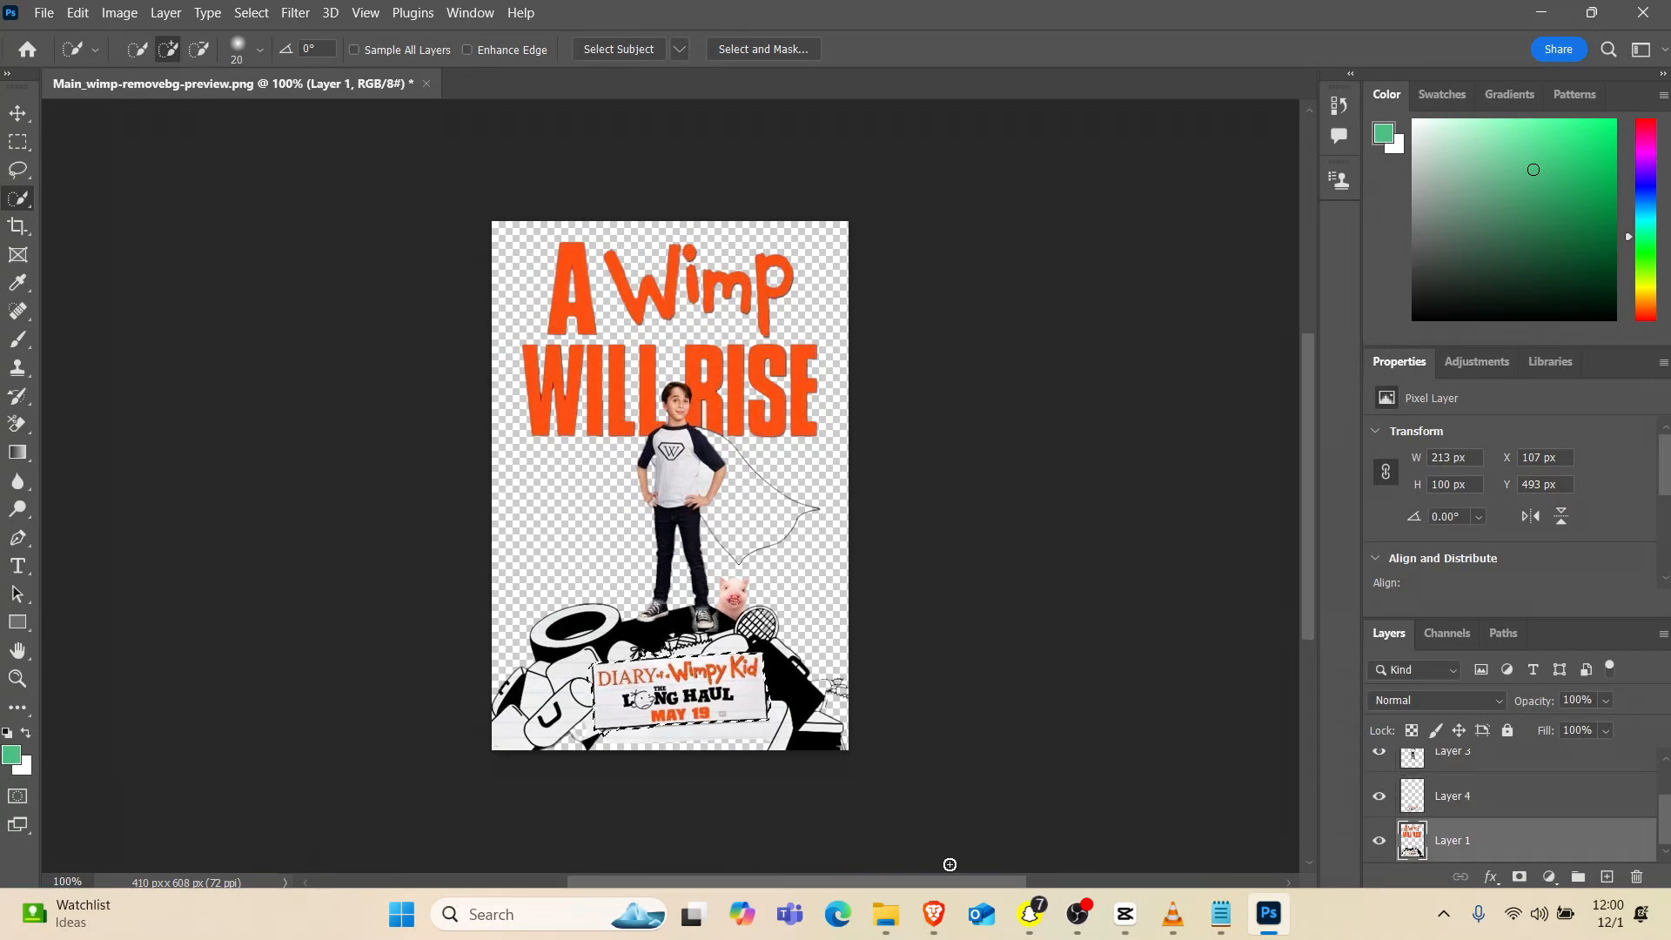
{"action": "right_click", "coordinate": [706, 690]}
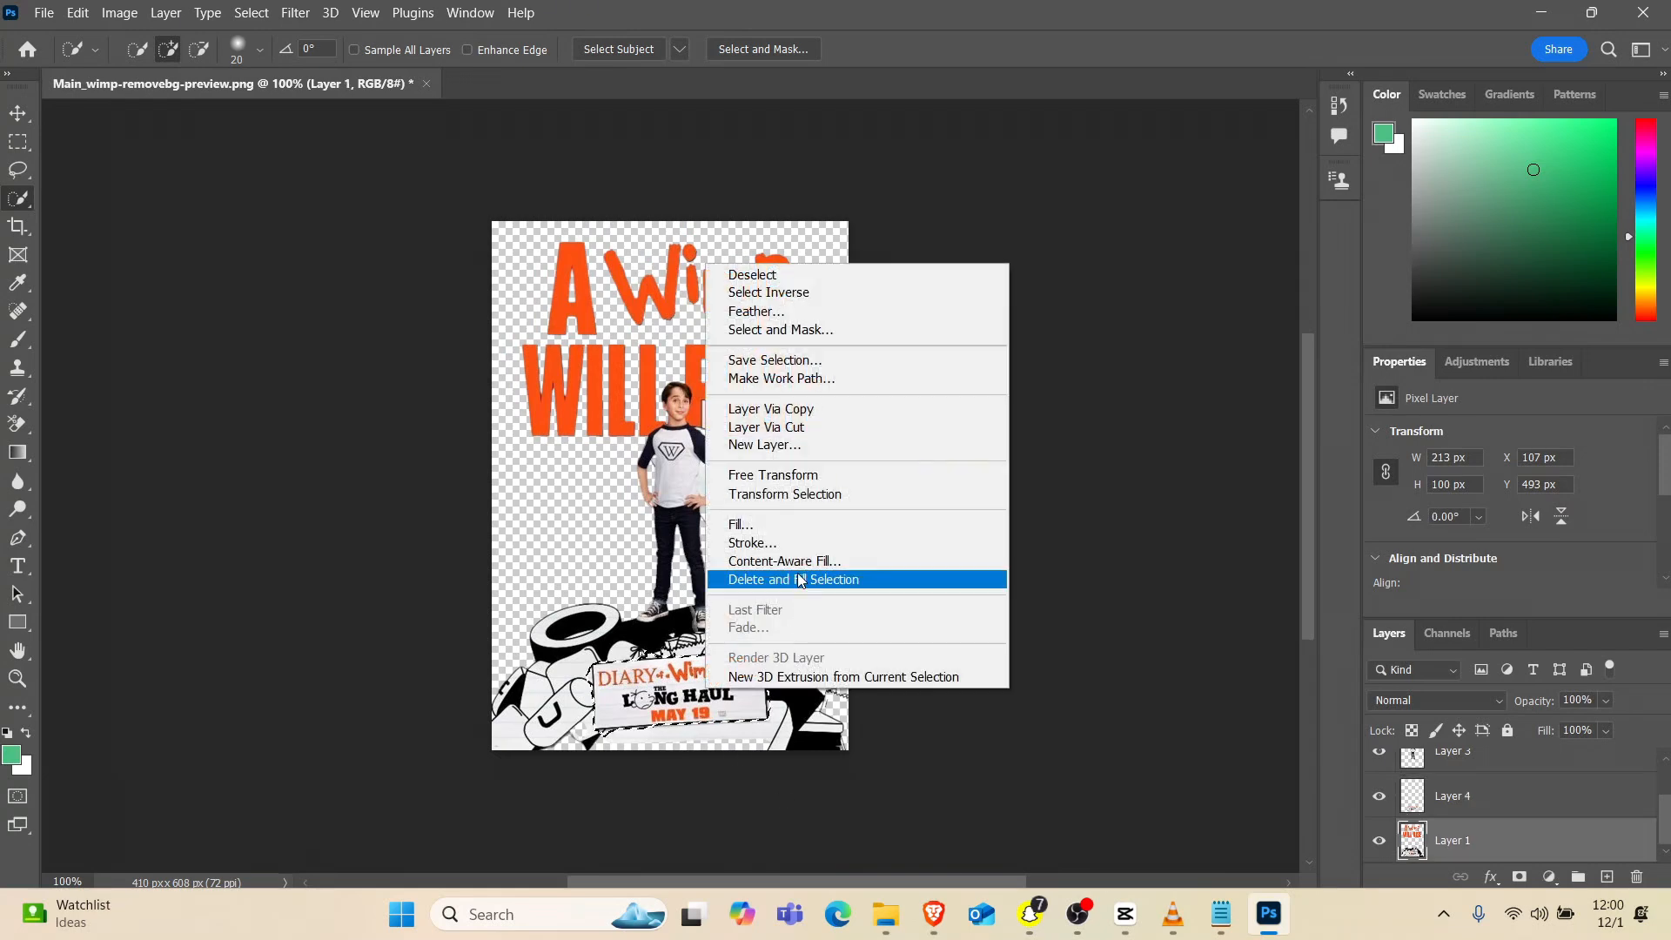
{"action": "left_click", "coordinate": [801, 682]}
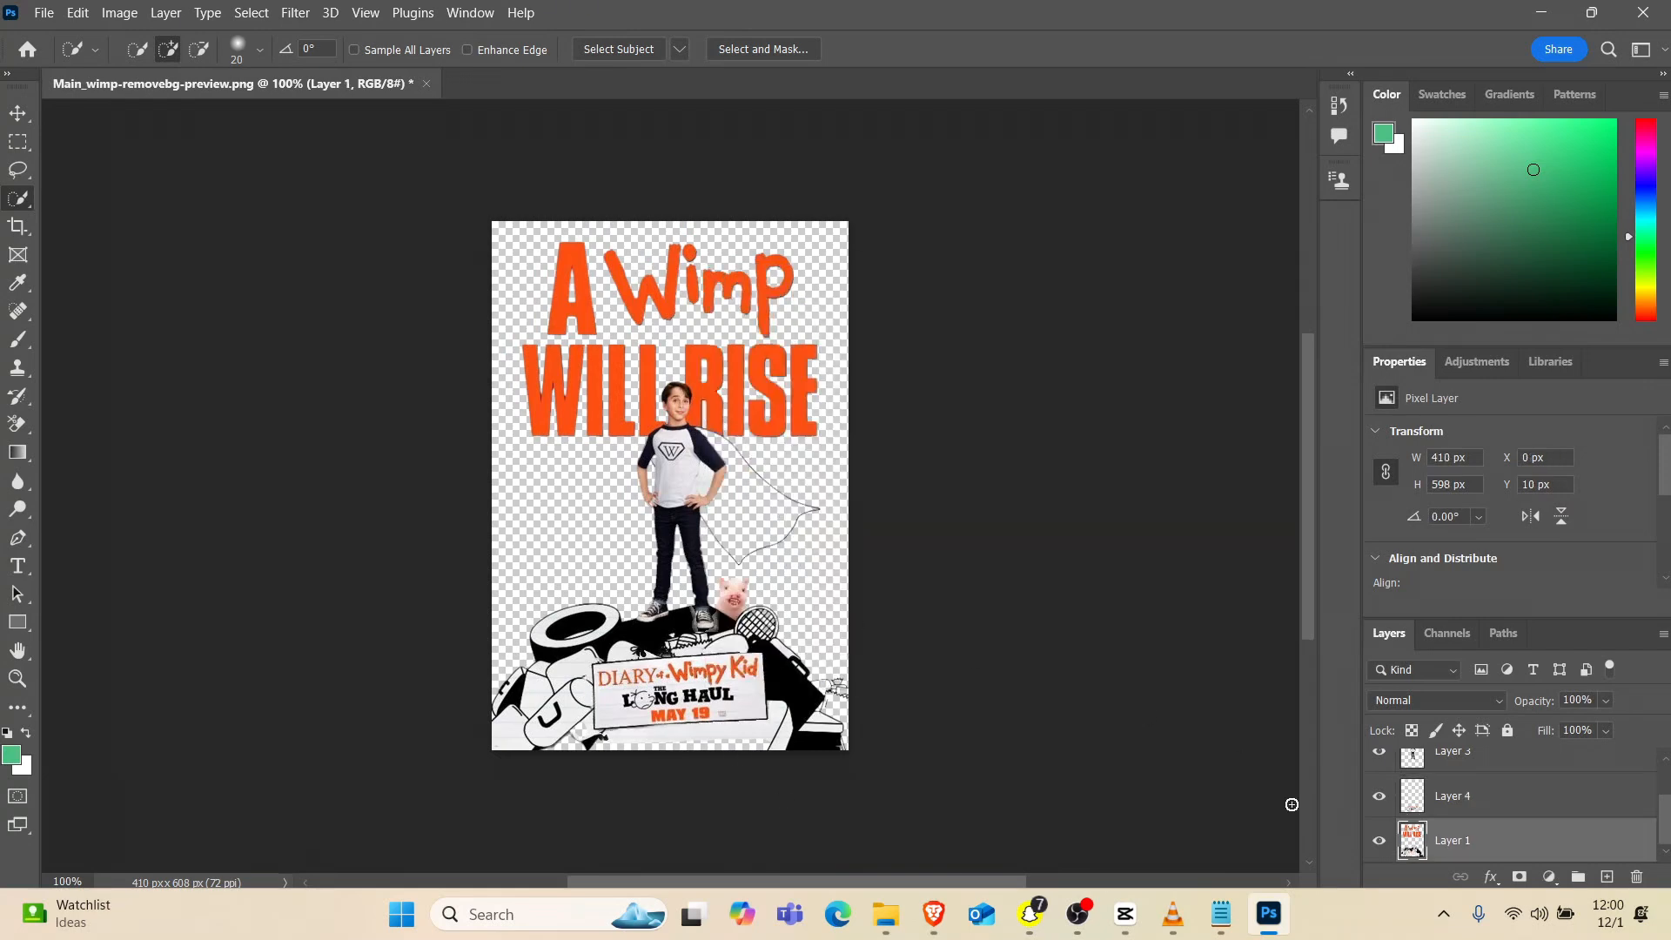
Toggle the visibility of Layer 4 to check the filled area behind the sign
{"action": "left_click", "coordinate": [1379, 801]}
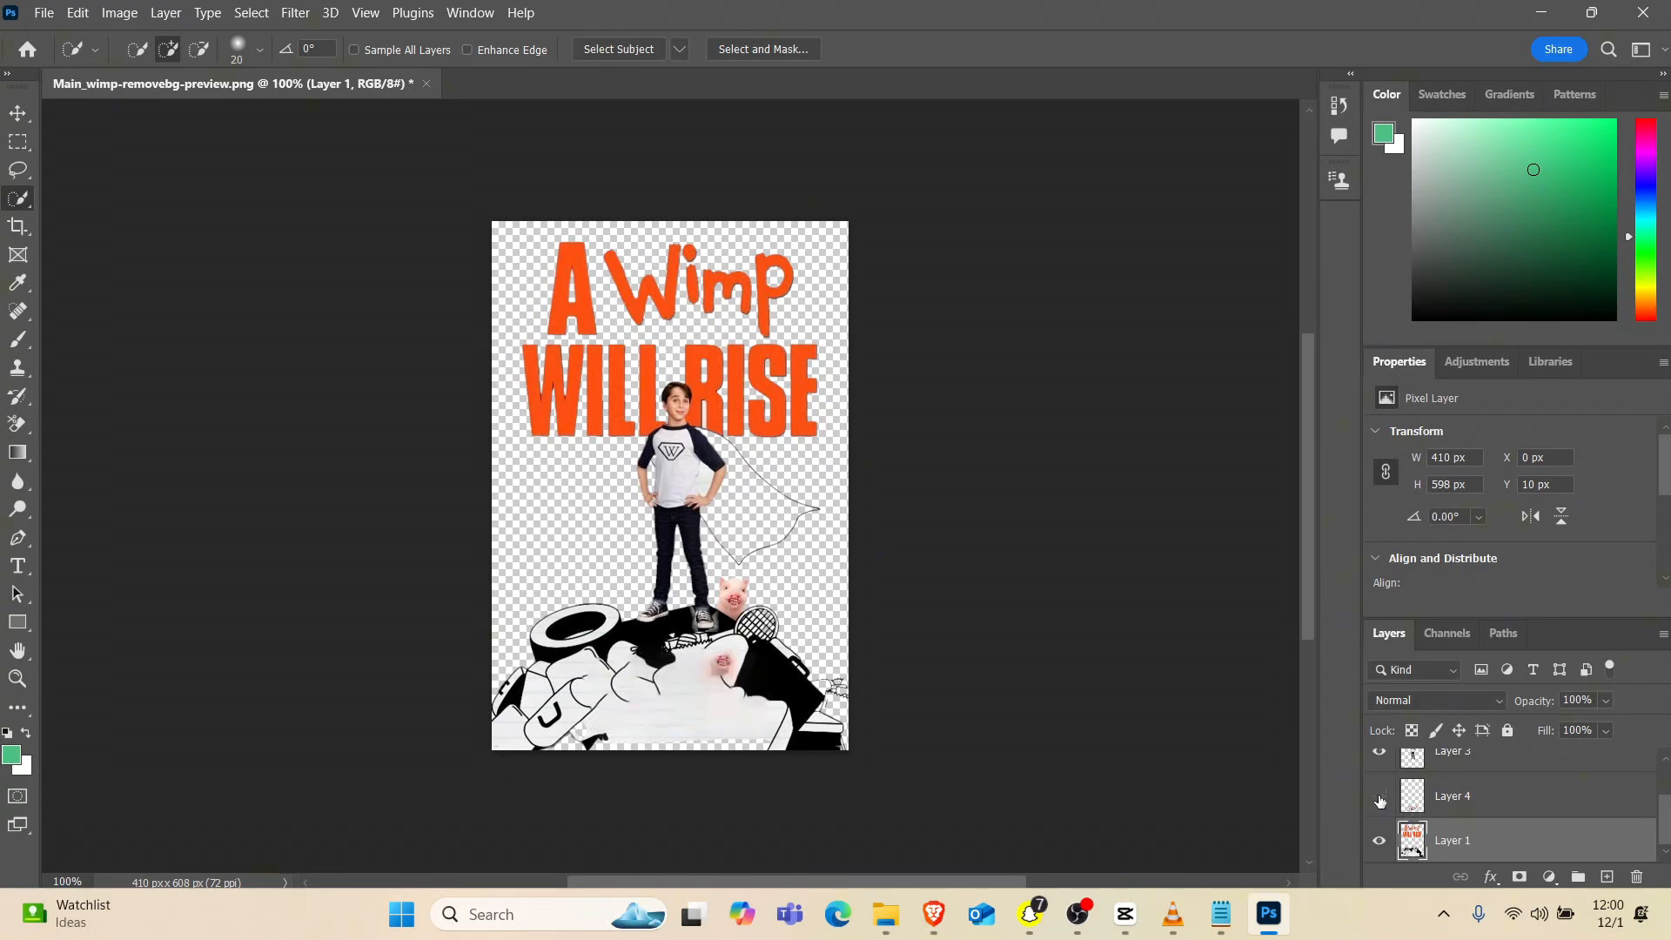
{"action": "left_click", "coordinate": [1379, 801]}
{"action": "left_click", "coordinate": [1379, 801]}
{"action": "left_click", "coordinate": [1379, 801]}
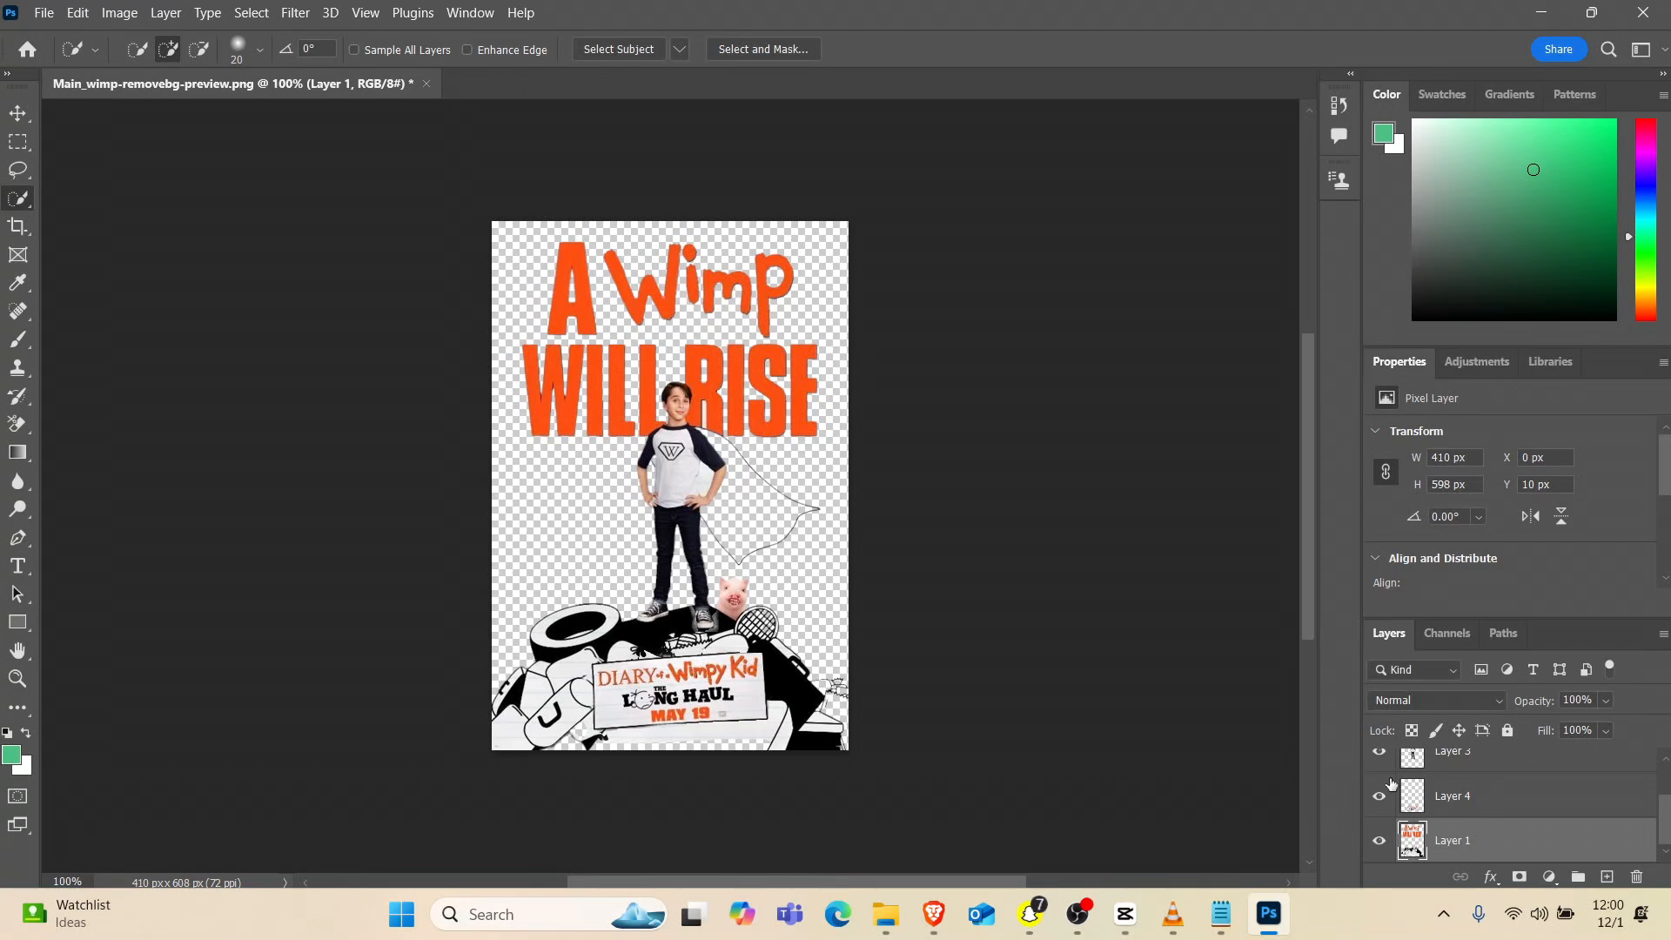
Show Layer 2 again and delete the duplicate cutout on Layer 3
{"action": "scroll", "coordinate": [1410, 784], "scroll_direction": "up", "scroll_amount": 1}
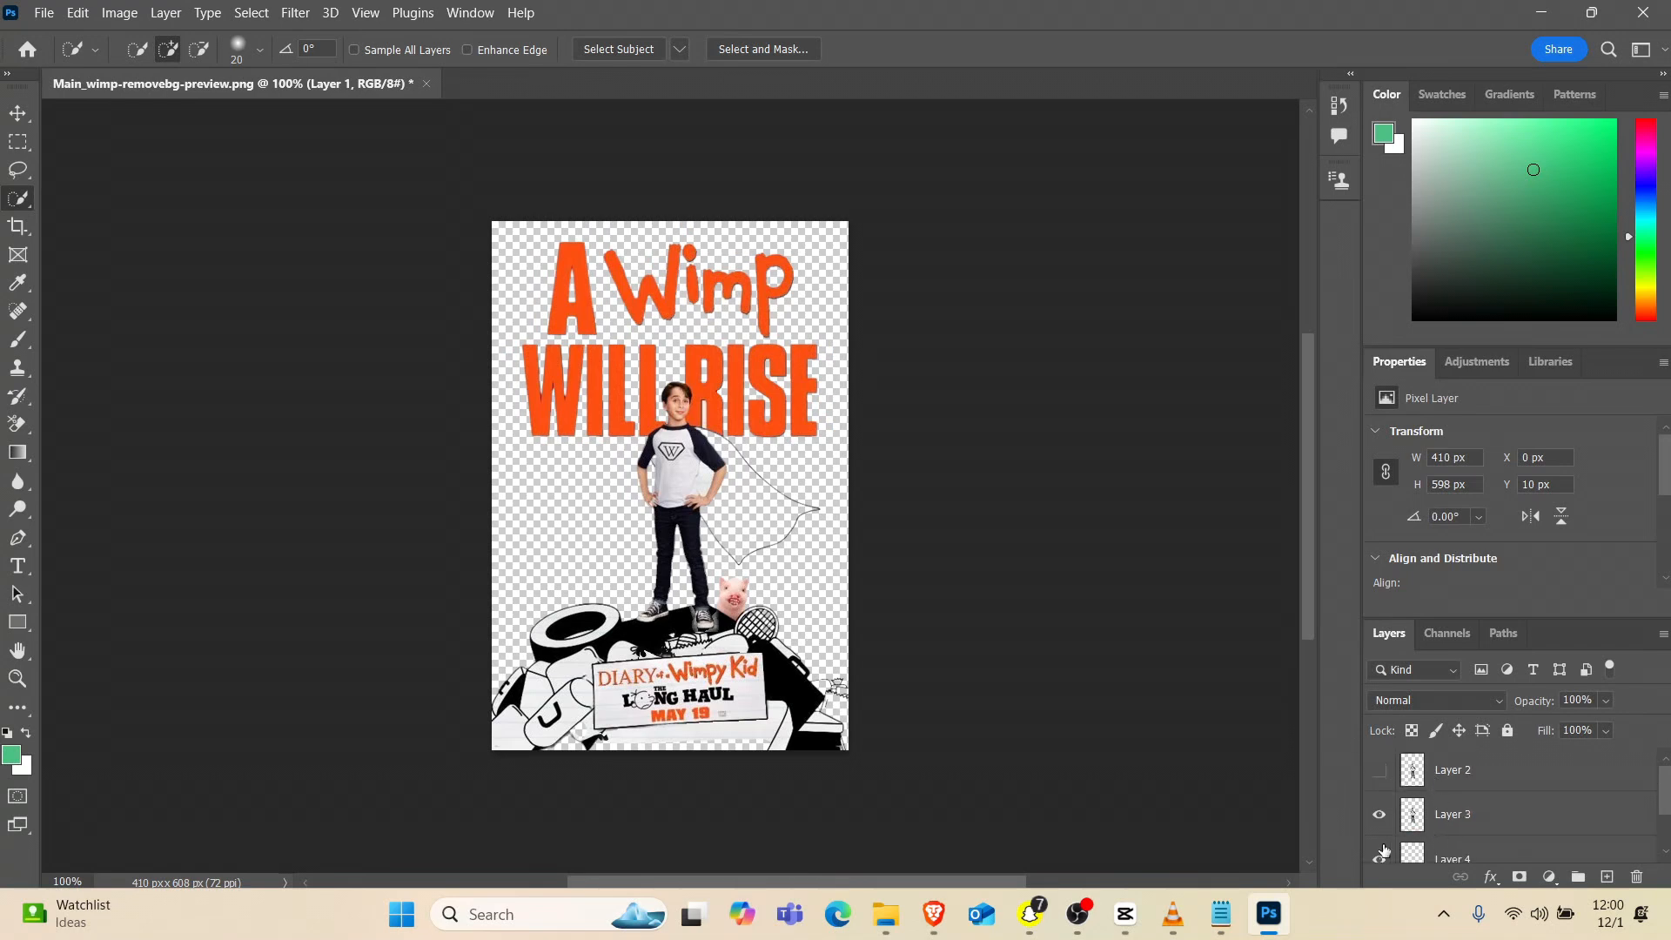
{"action": "left_click", "coordinate": [1381, 771]}
{"action": "left_click", "coordinate": [1441, 820]}
{"action": "key", "text": "Delete"}
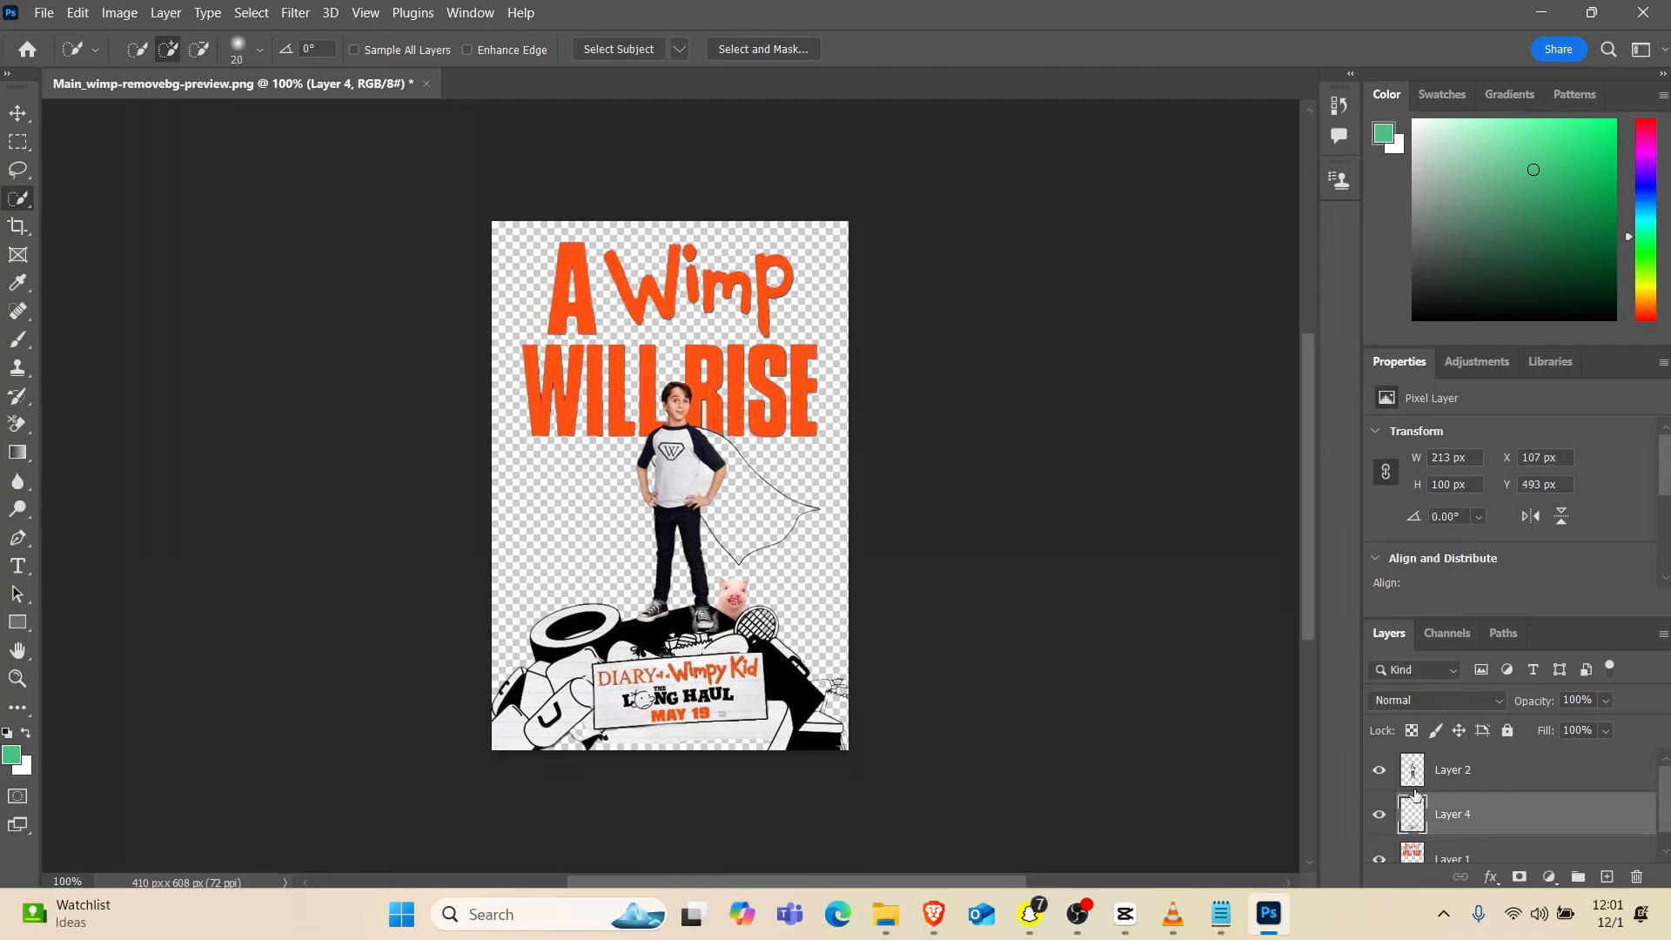
{"action": "scroll", "coordinate": [1415, 795], "scroll_direction": "down", "scroll_amount": 1}
{"action": "scroll", "coordinate": [1396, 801], "scroll_direction": "up", "scroll_amount": 1}
{"action": "scroll", "coordinate": [1398, 788], "scroll_direction": "down", "scroll_amount": 1}
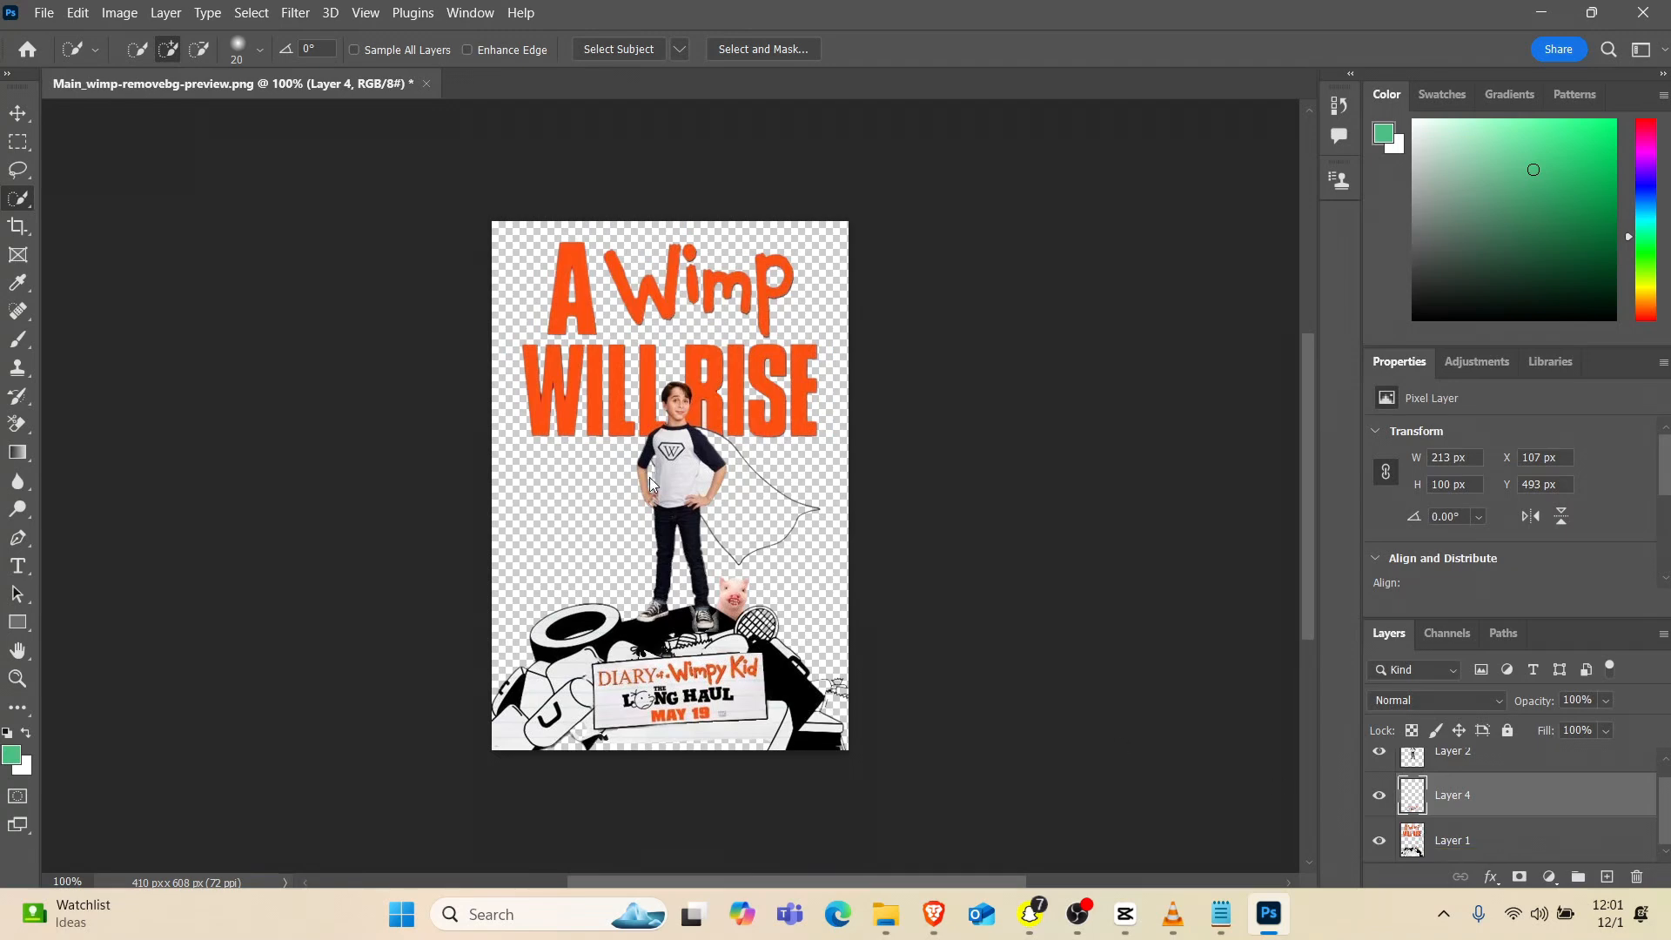
Save the layered document to Downloads as Main_wimp-removebg-preview.psd with Maximize Compatibility on
{"action": "key", "text": "ctrl+shift+s"}
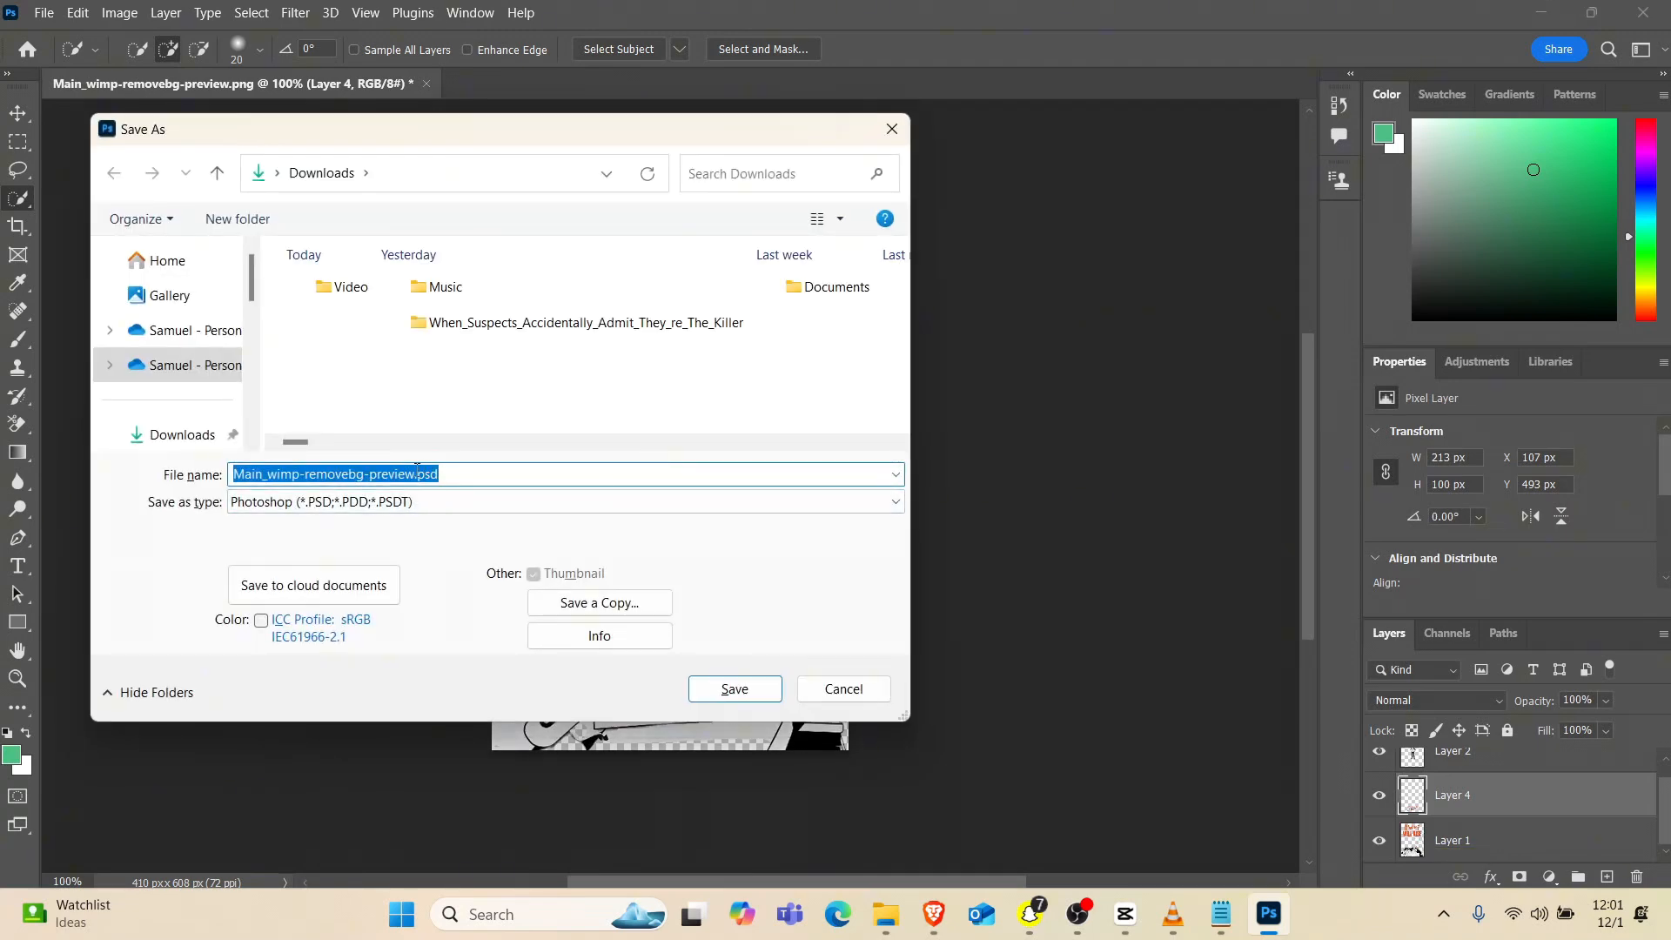
{"action": "key", "text": "Return"}
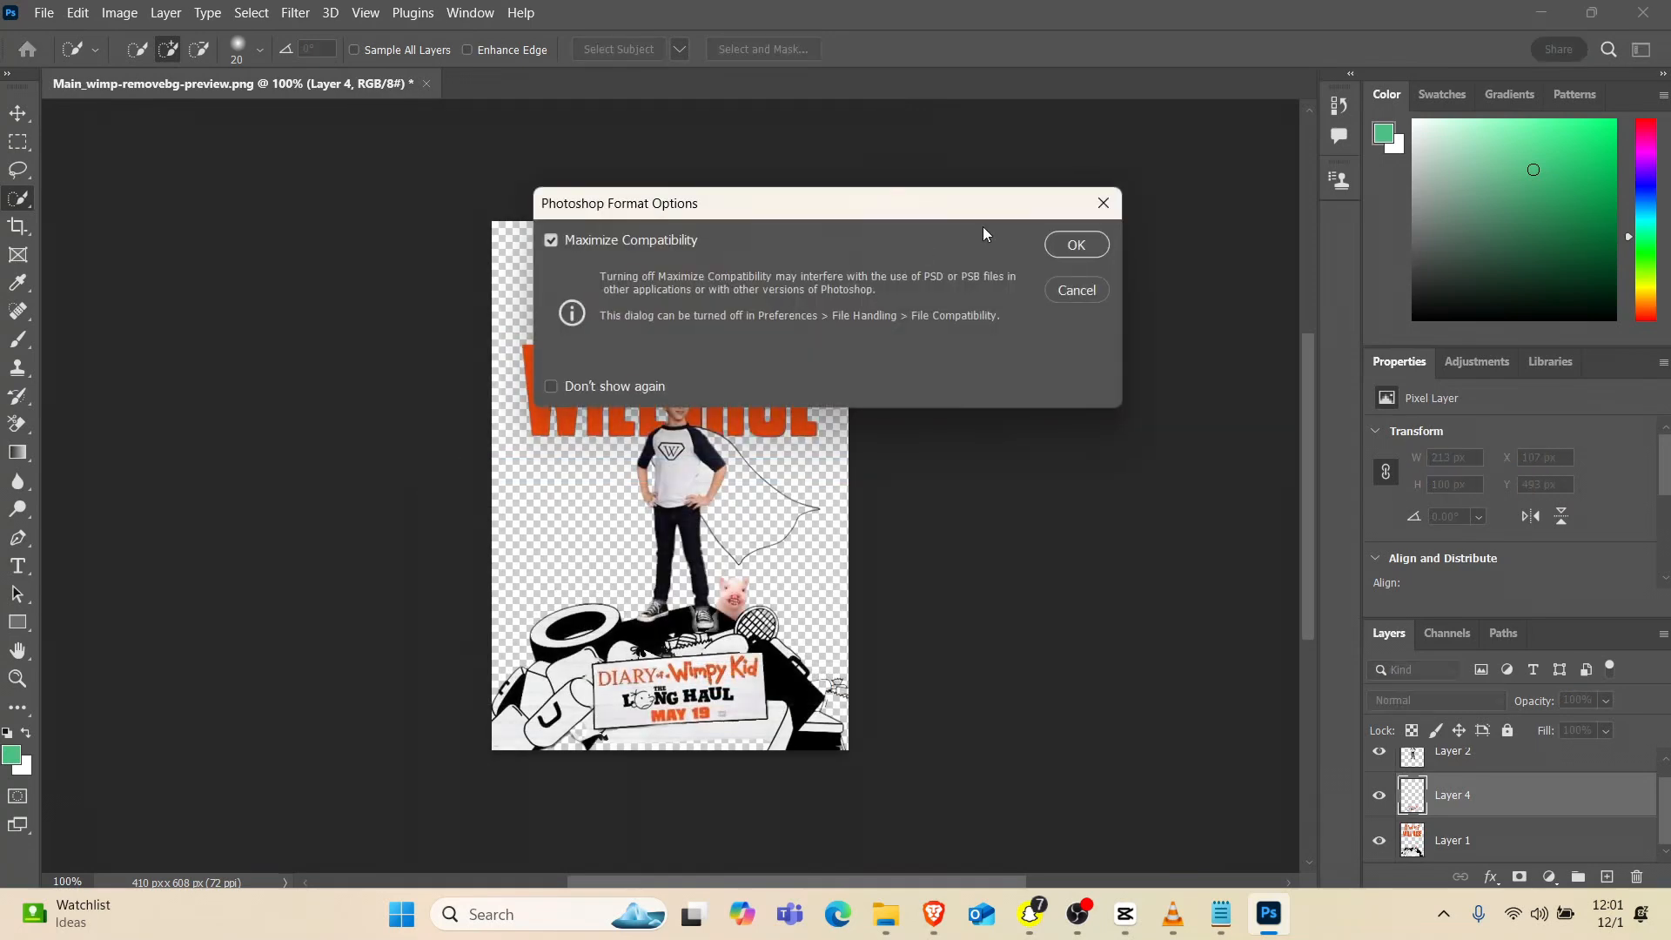
{"action": "left_click", "coordinate": [1077, 246]}
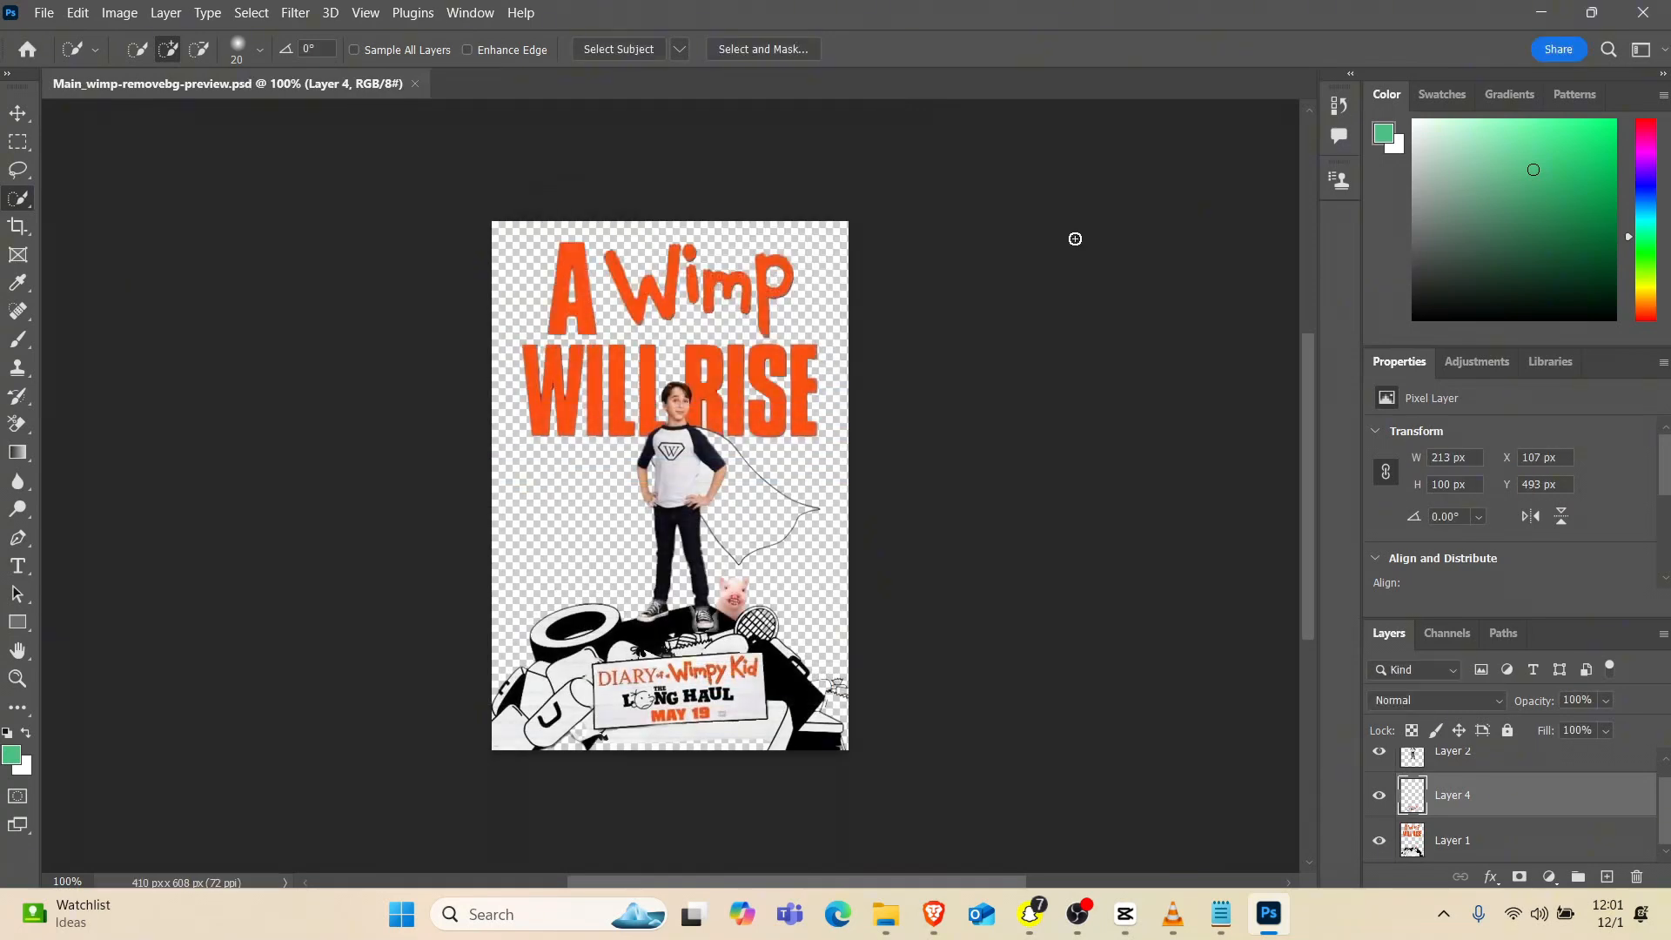
Switch to After Effects and create a 1920 x 1080, 30 fps composition named Wimpy
{"action": "left_click", "coordinate": [1541, 13]}
{"action": "left_click", "coordinate": [764, 449]}
{"action": "type", "text": "Wimpy"}
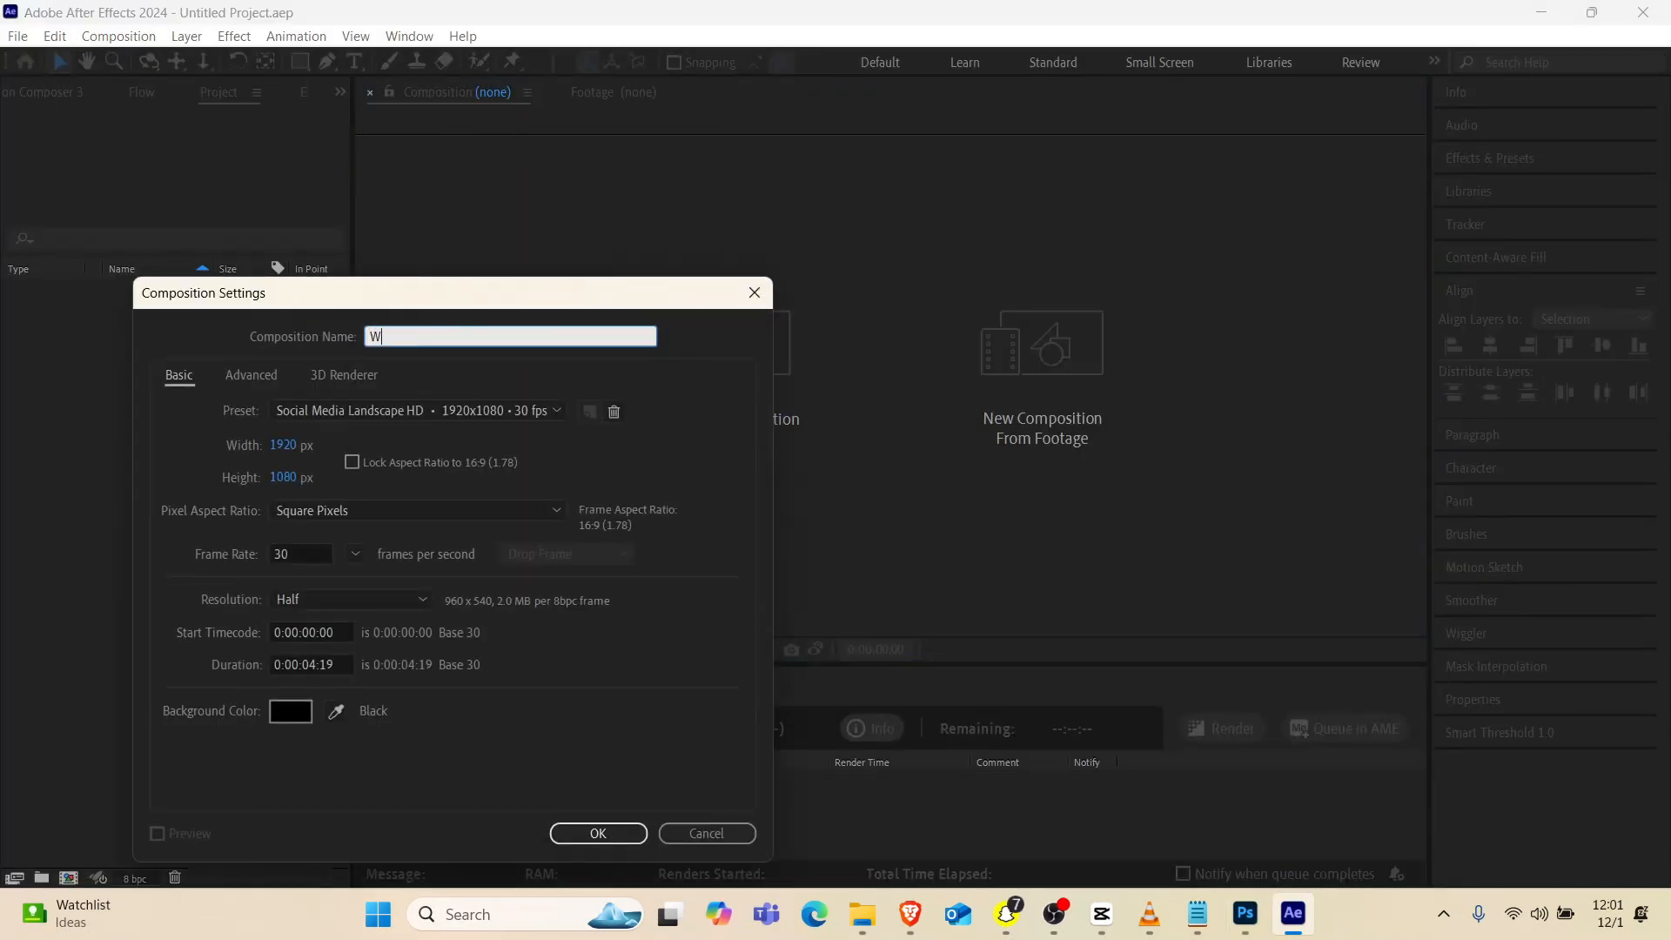
{"action": "key", "text": "Return"}
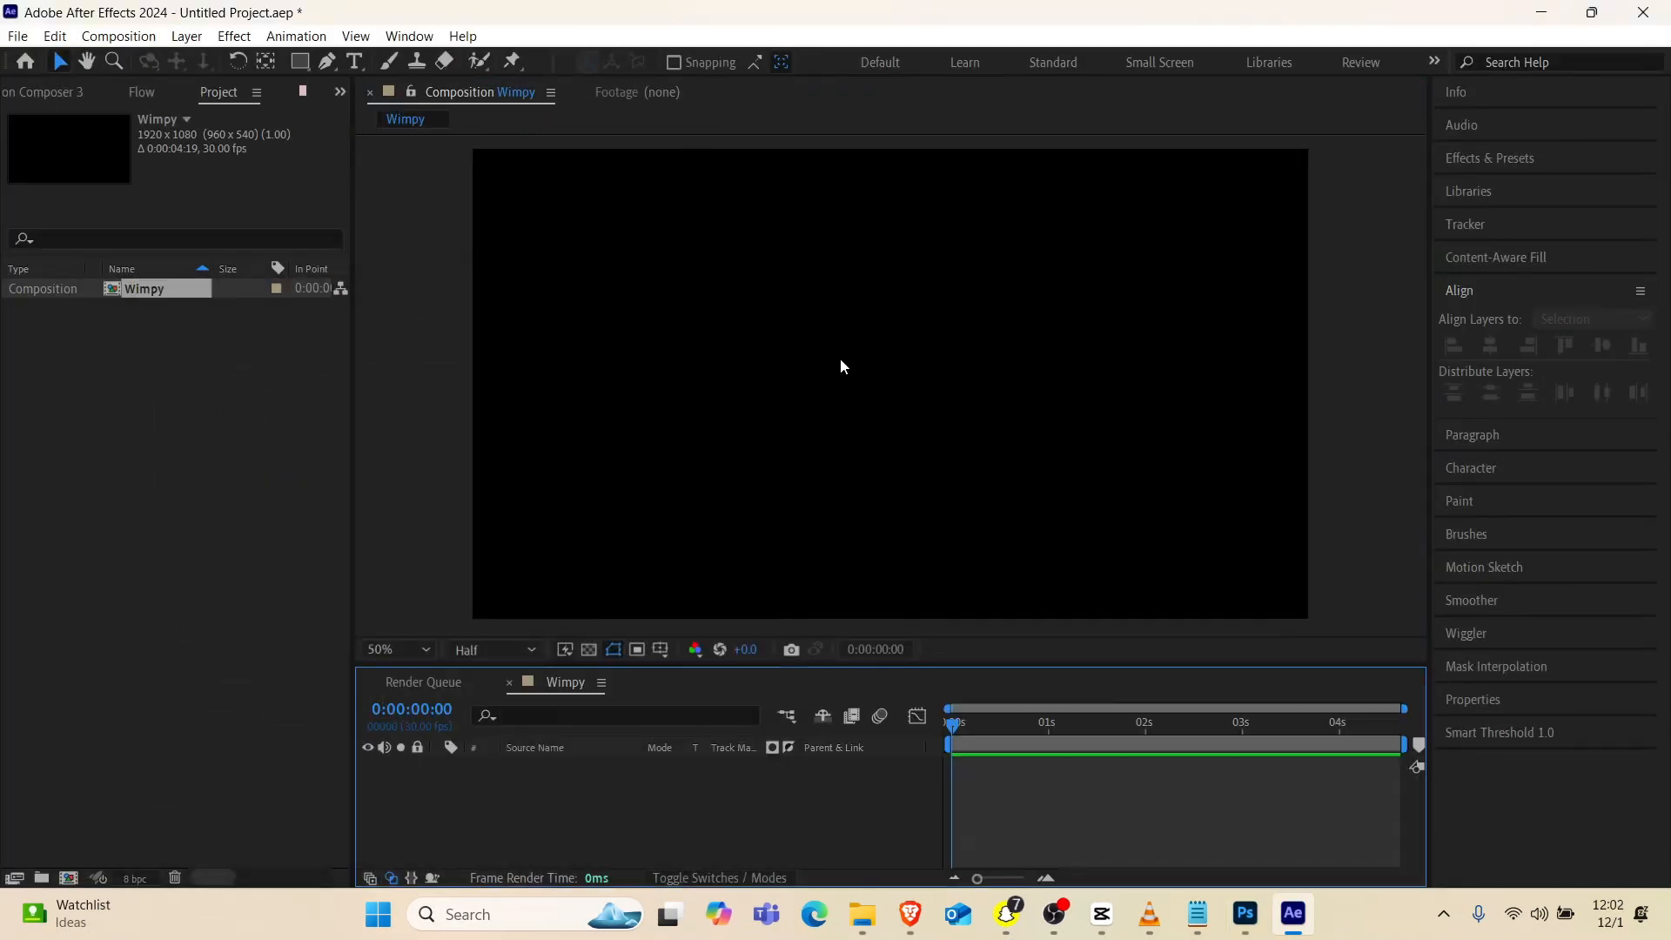
{"action": "scroll", "coordinate": [840, 364], "scroll_direction": "down", "scroll_amount": 4}
{"action": "scroll", "coordinate": [841, 364], "scroll_direction": "up", "scroll_amount": 4}
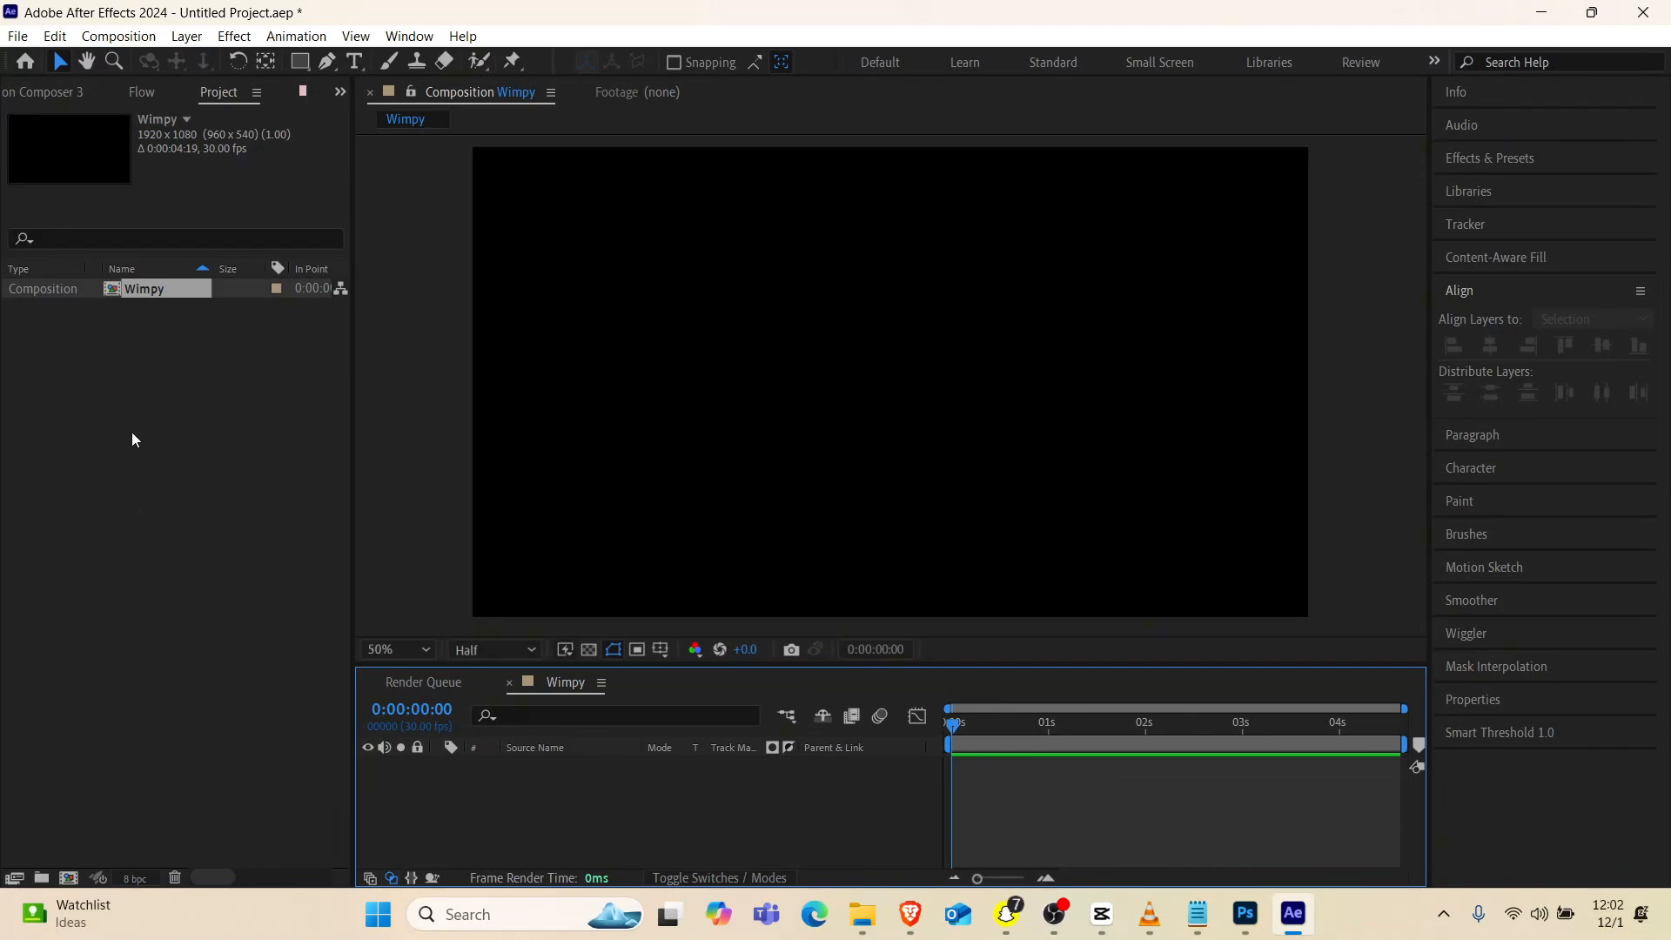
Import Main_wimp-removebg-preview.psd as Composition - Retain Layer Sizes with editable layer styles, and place it centred in the Wimpy composition
{"action": "double_click", "coordinate": [134, 402]}
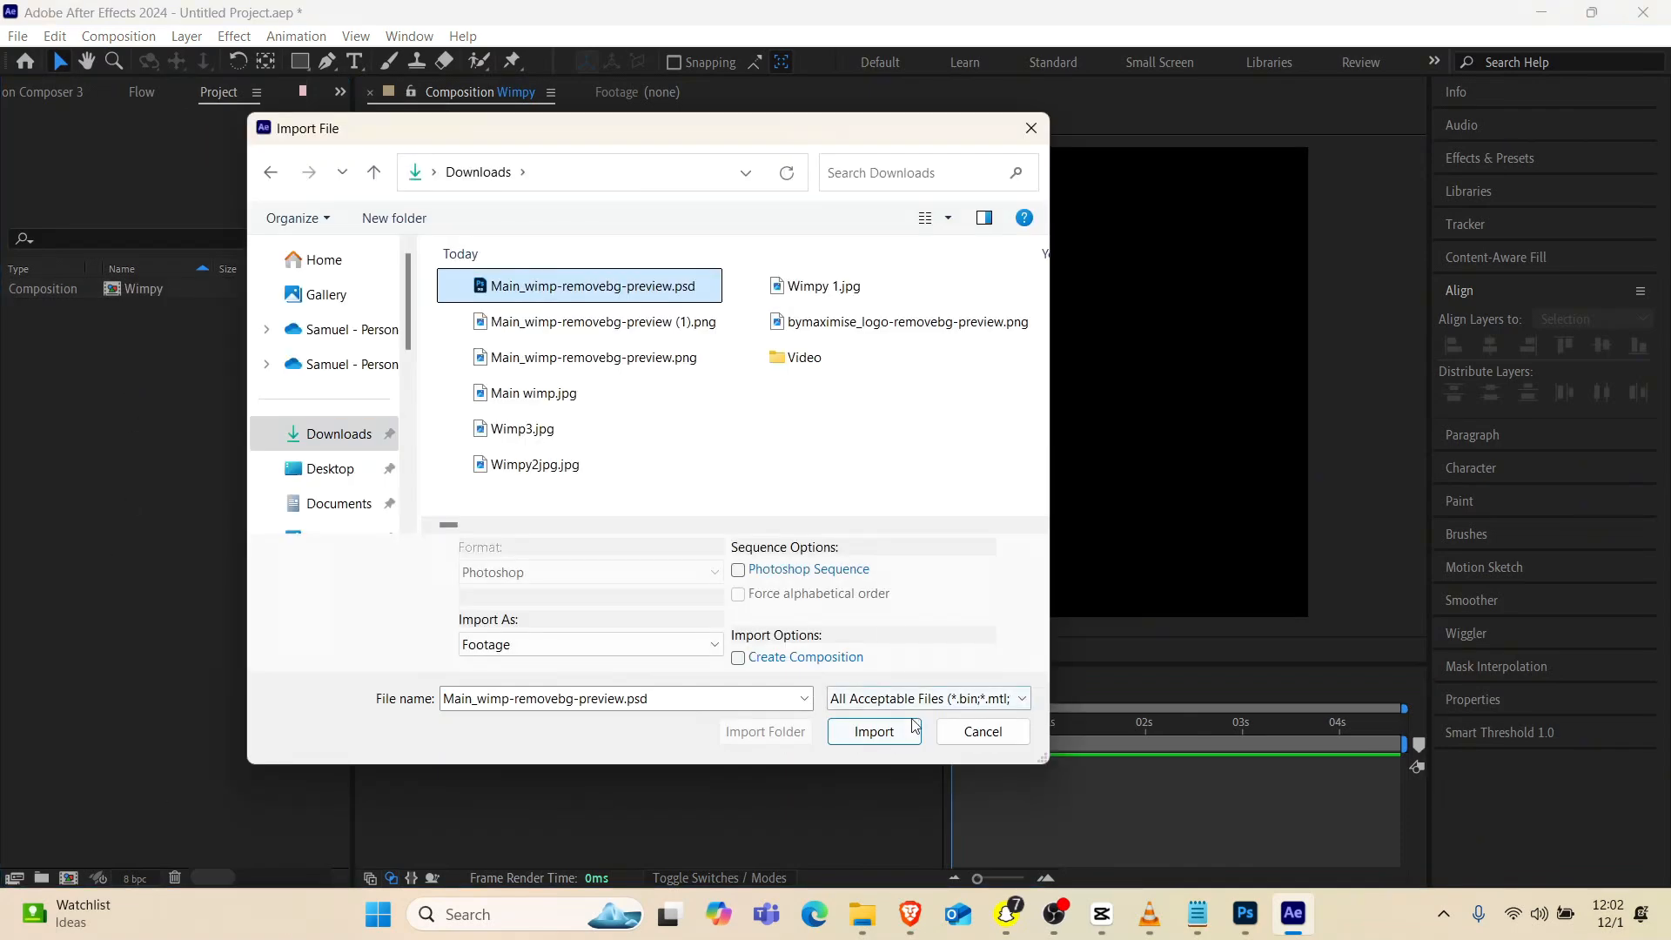
{"action": "left_click", "coordinate": [913, 725]}
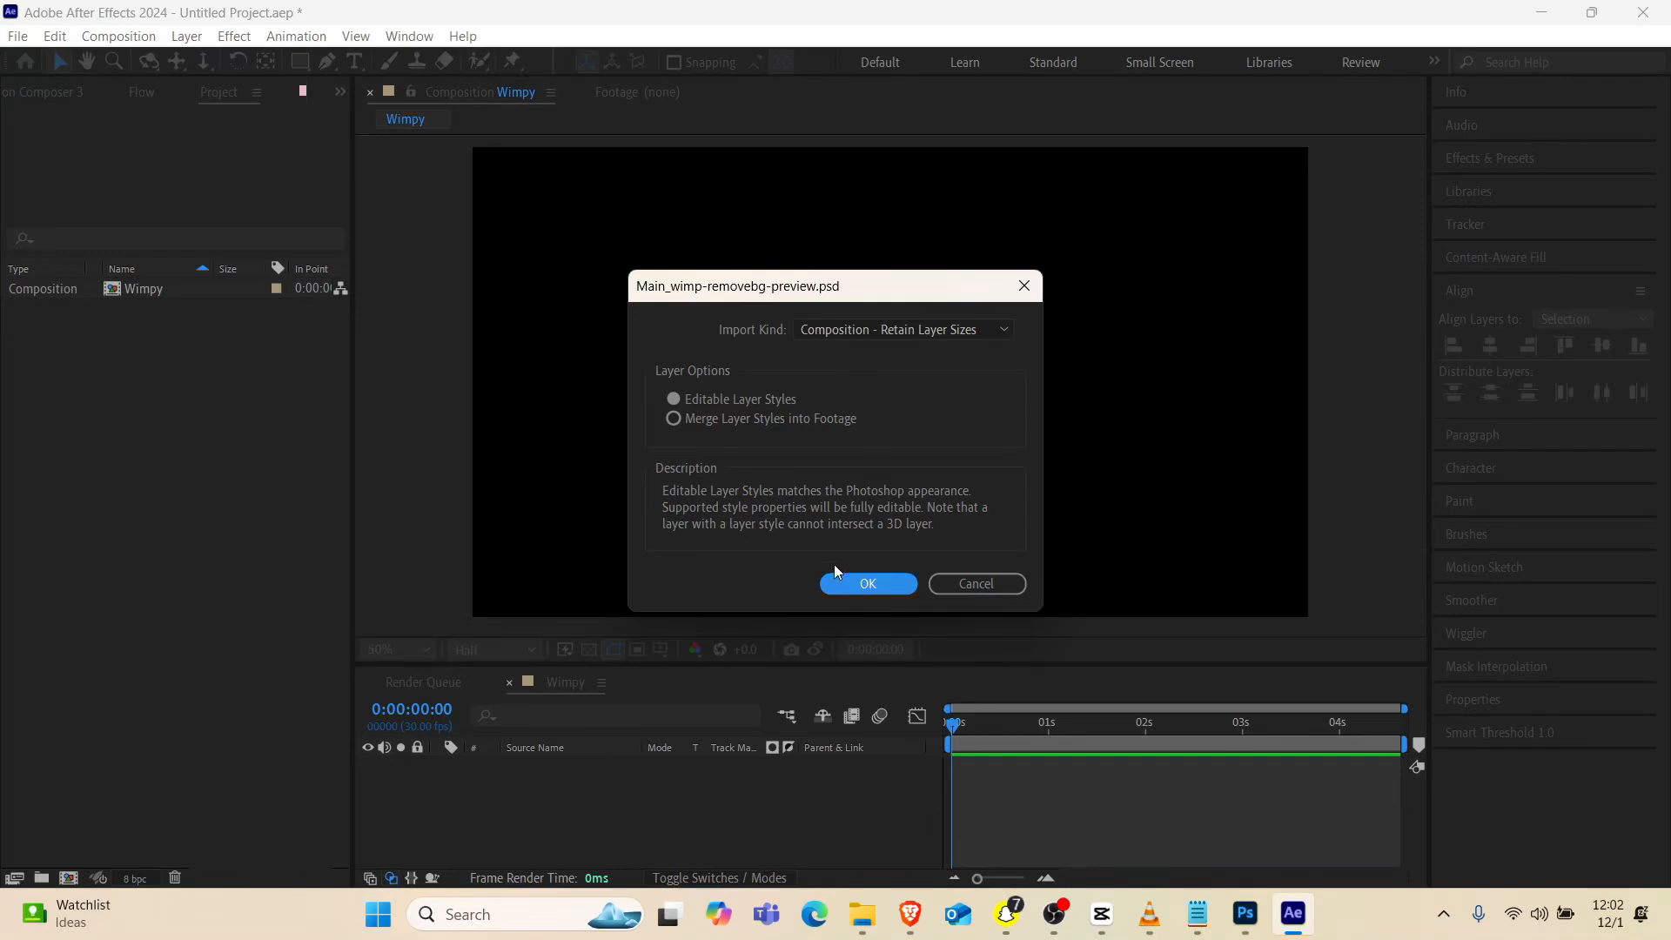
{"action": "left_click", "coordinate": [853, 583]}
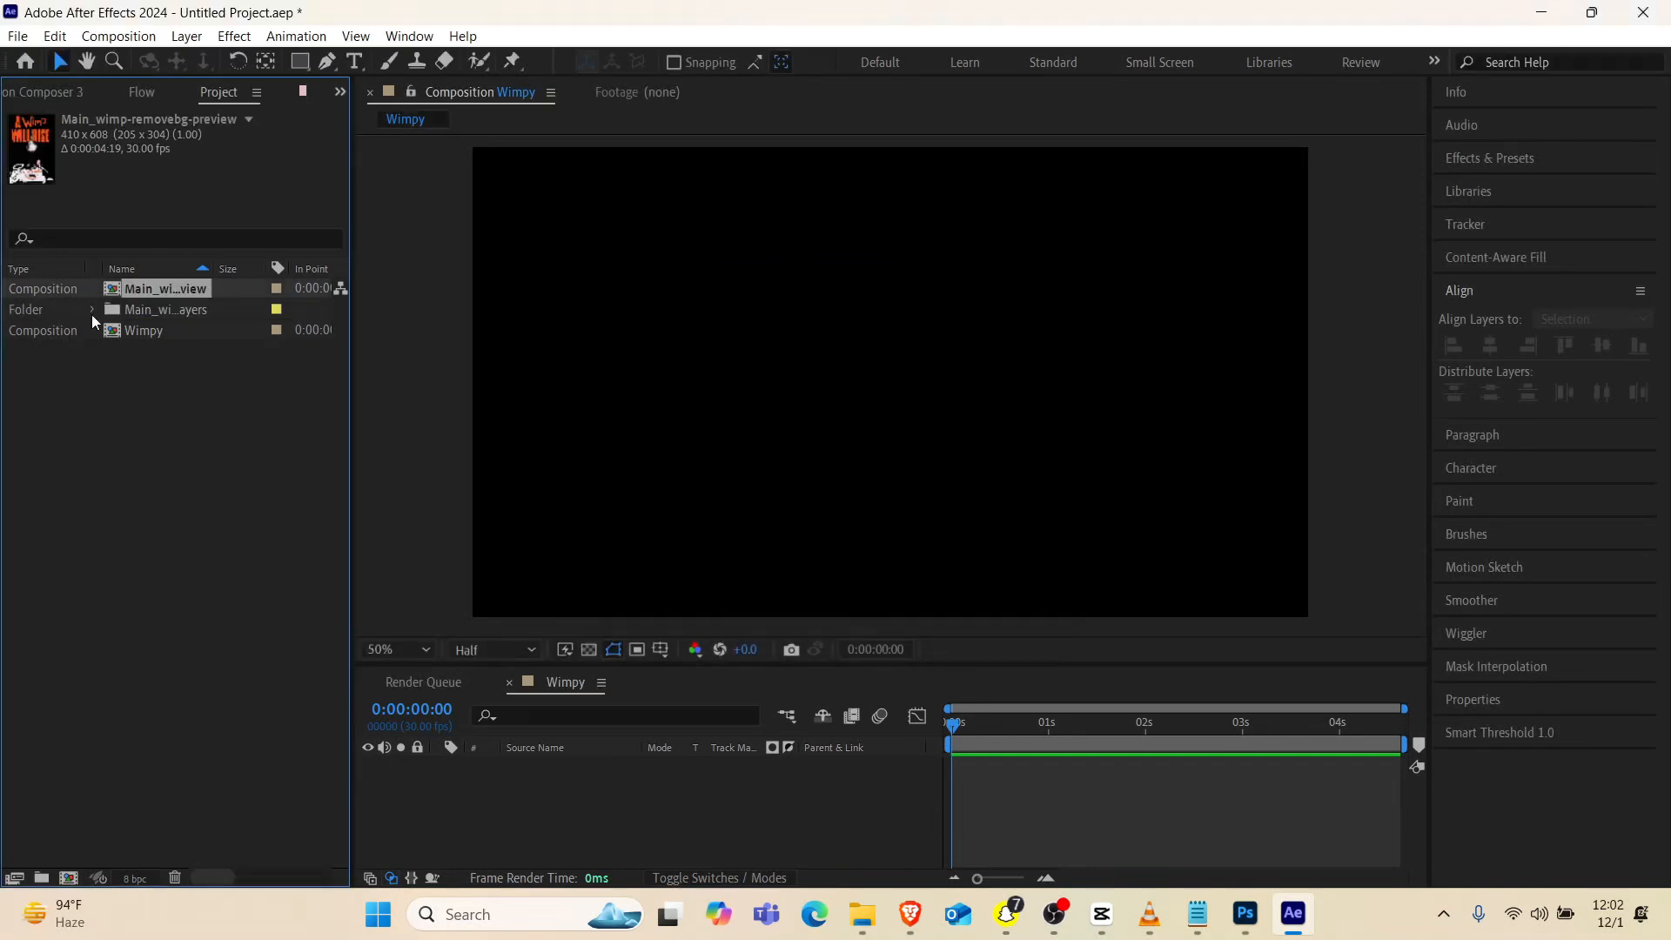
{"action": "left_click_drag", "start_coordinate": [133, 289], "coordinate": [887, 397]}
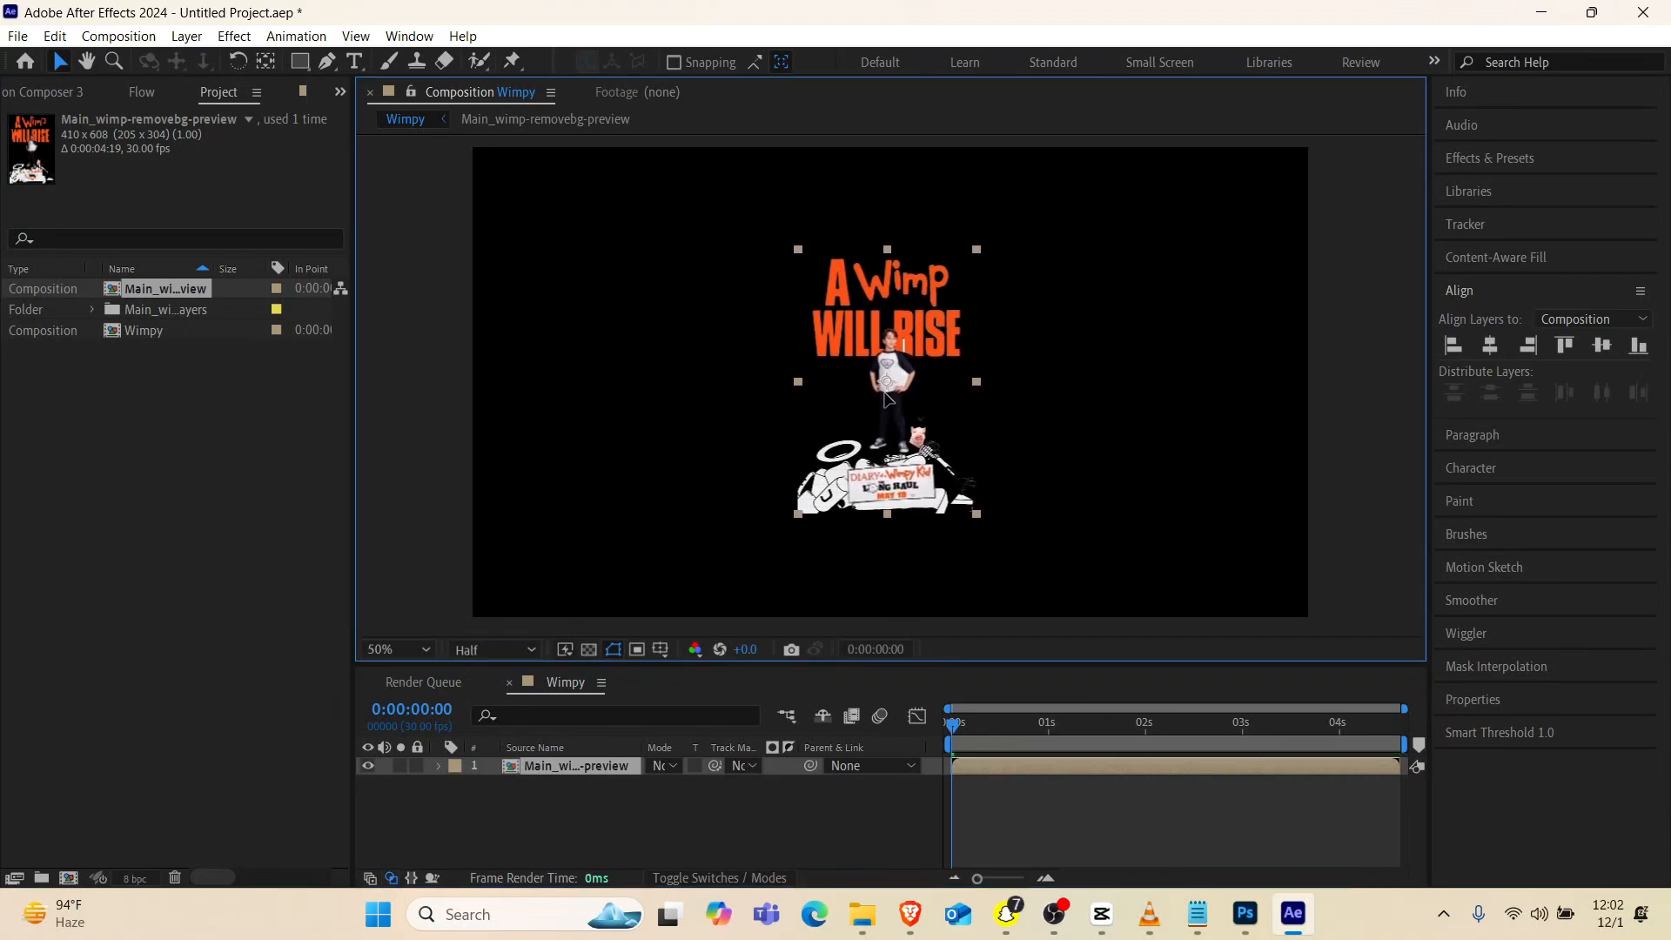
Create a white 1920 x 1080 solid named BG in the Wimpy composition
{"action": "left_click", "coordinate": [626, 819]}
{"action": "key", "text": "ctrl+y"}
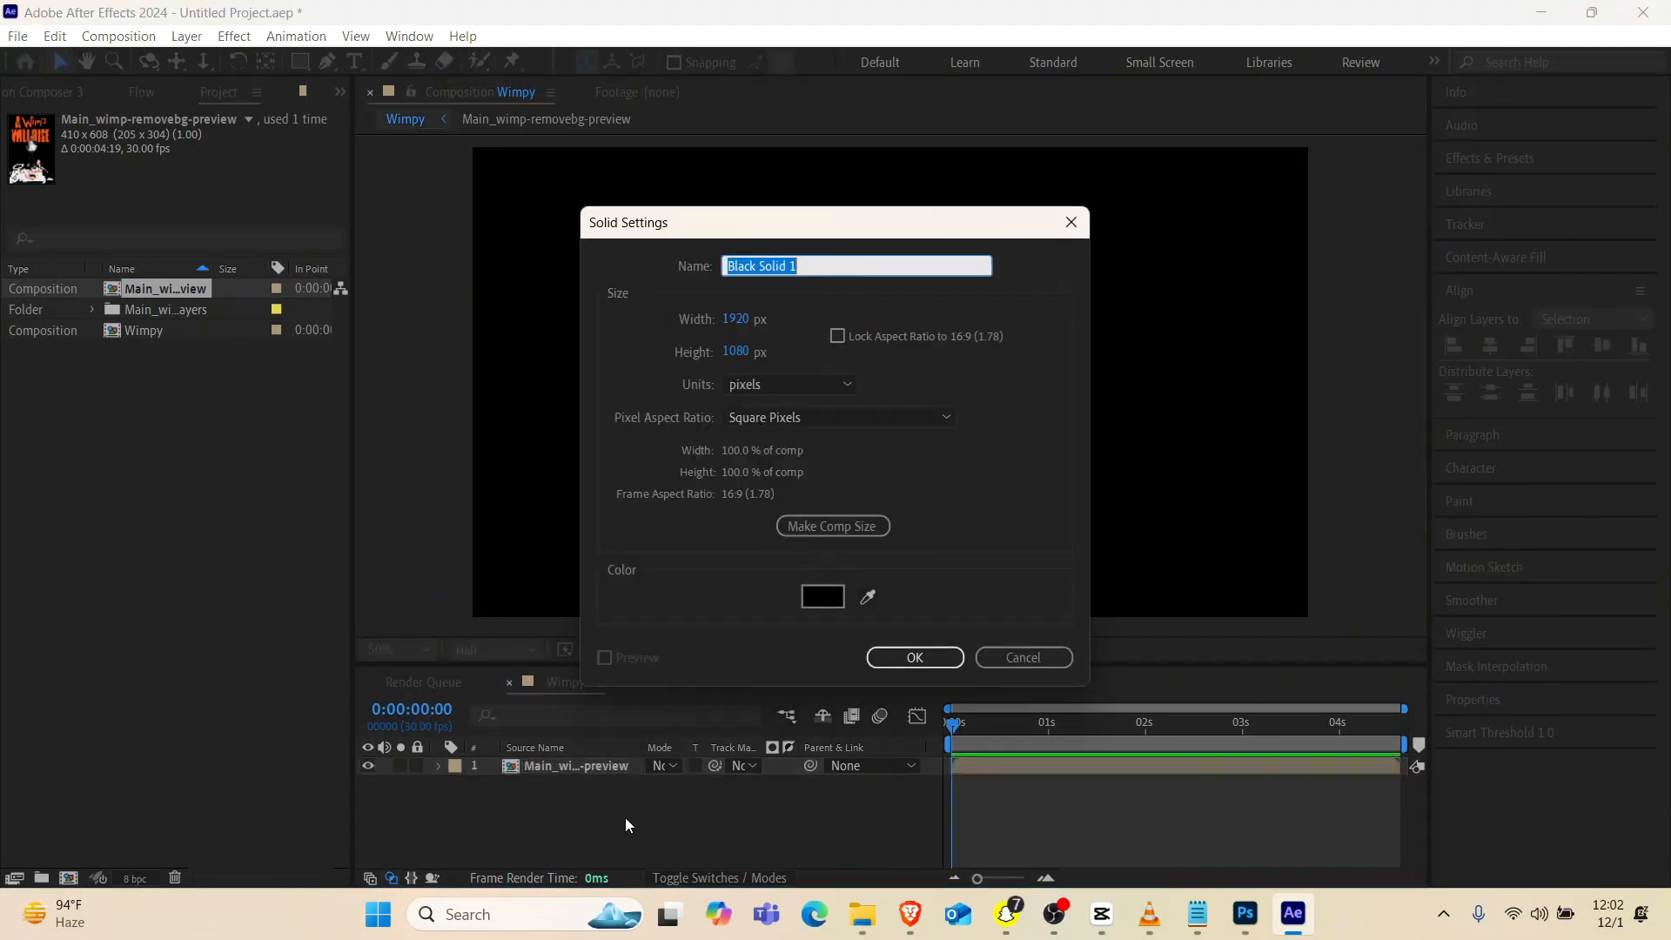
{"action": "type", "text": "BG"}
{"action": "left_click", "coordinate": [825, 601]}
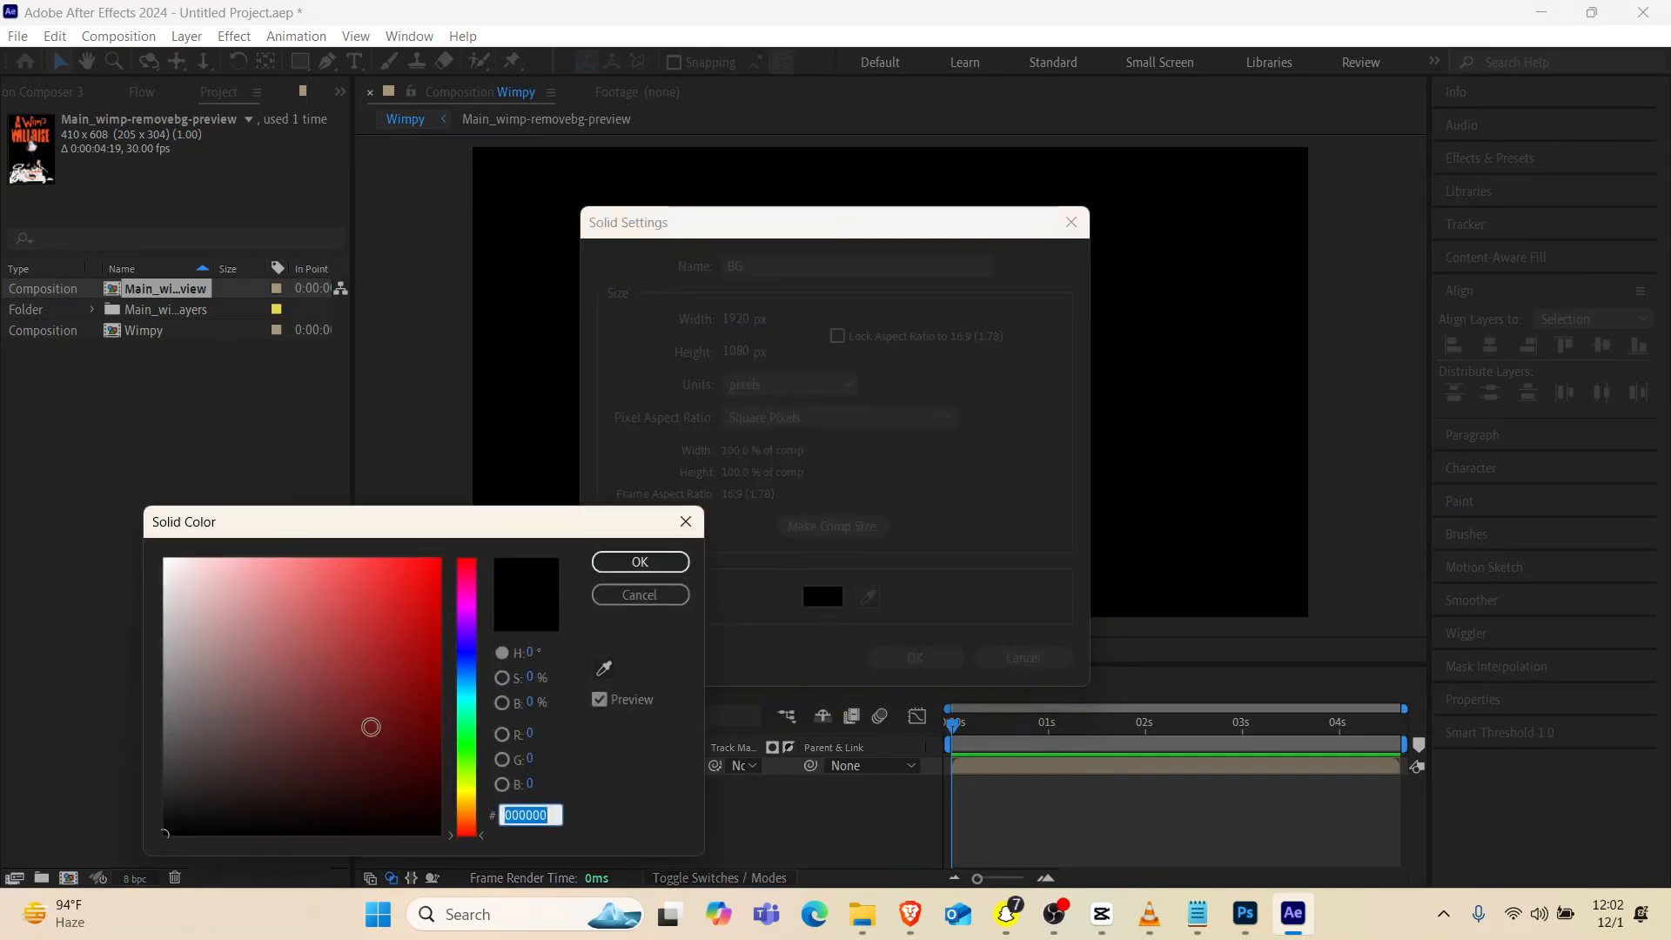
{"action": "left_click_drag", "start_coordinate": [371, 726], "coordinate": [129, 557]}
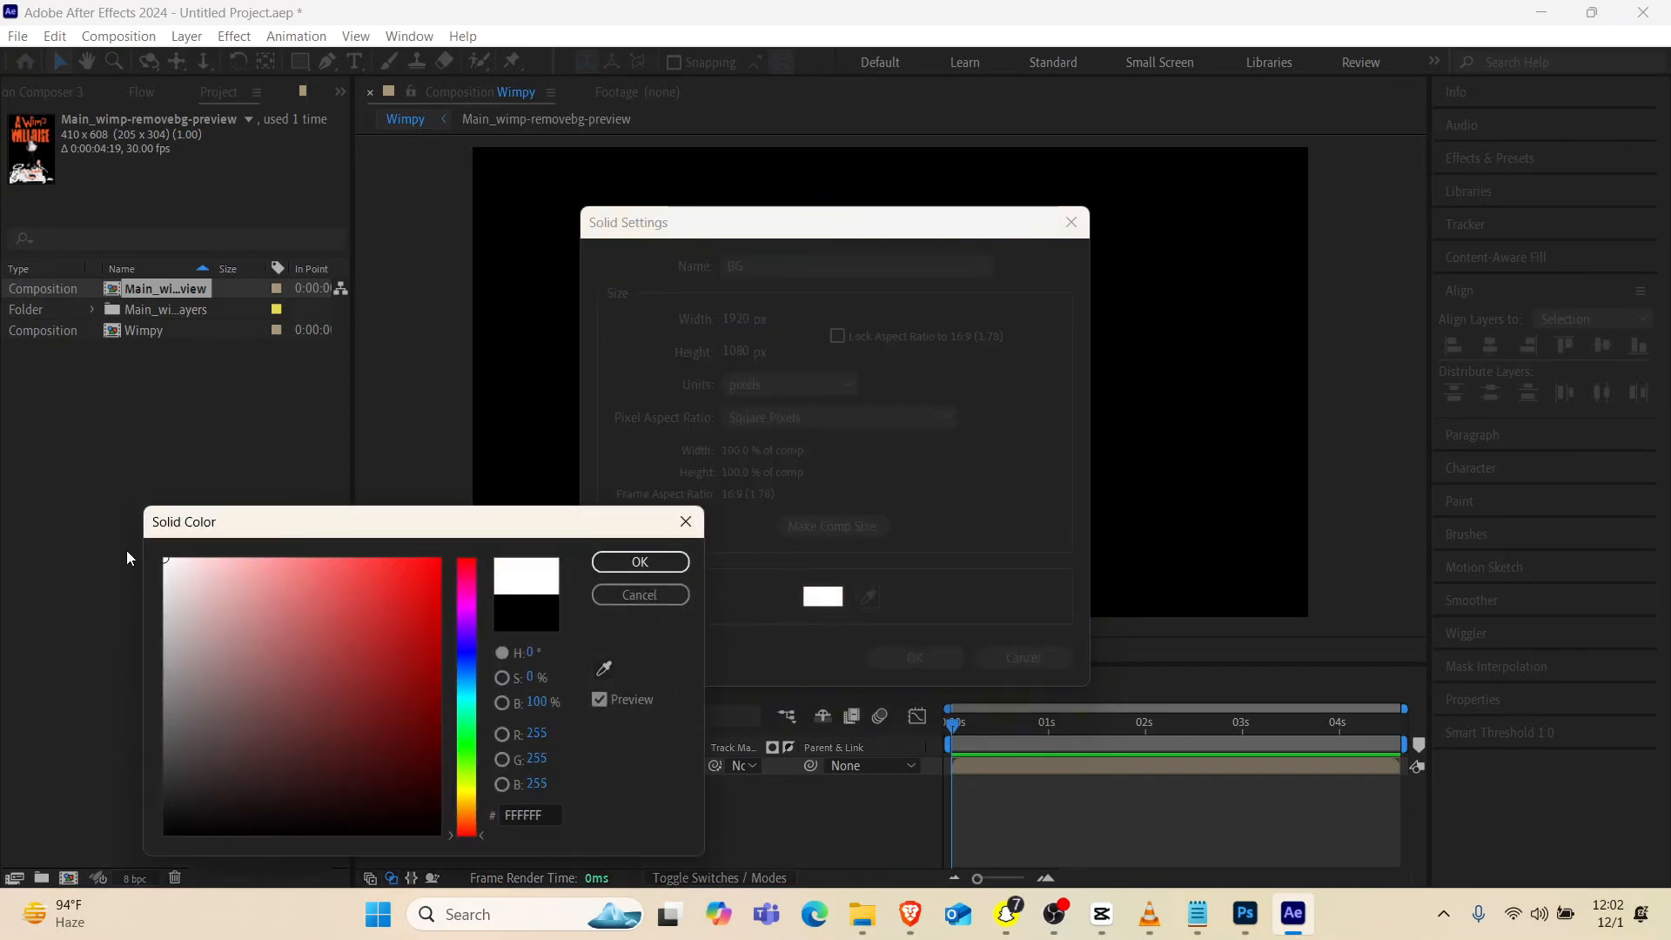
{"action": "left_click", "coordinate": [651, 571]}
{"action": "left_click", "coordinate": [900, 661]}
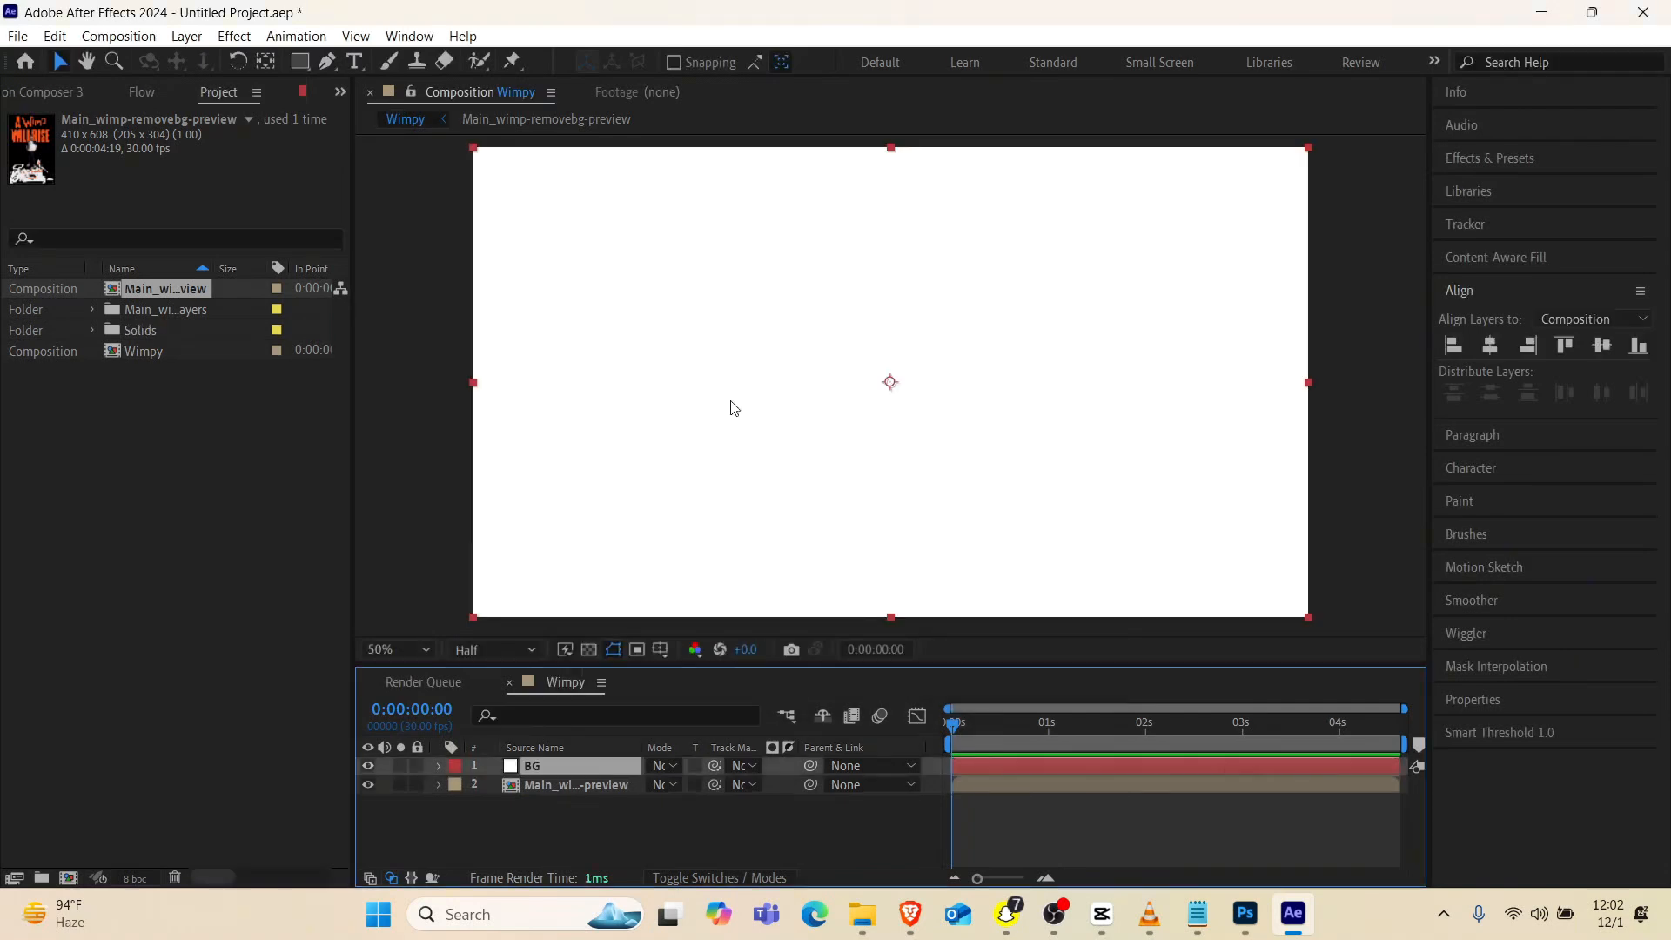
Place the BG solid beneath the poster layer and lock it
{"action": "left_click_drag", "start_coordinate": [530, 770], "coordinate": [531, 831]}
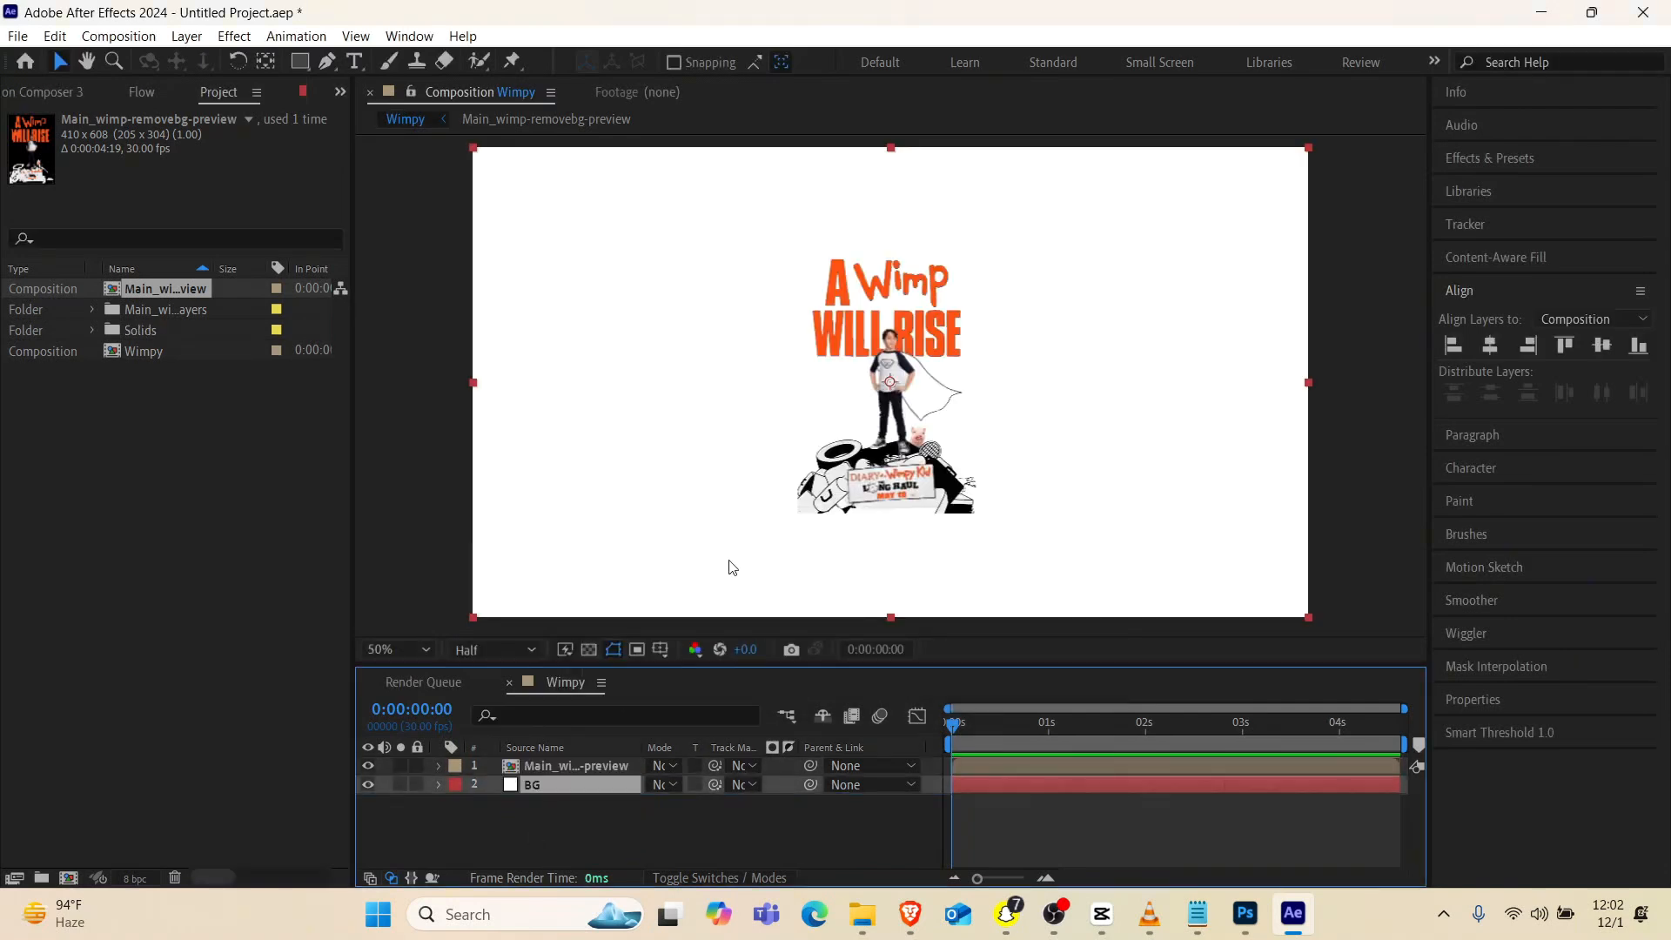
{"action": "left_click", "coordinate": [938, 349]}
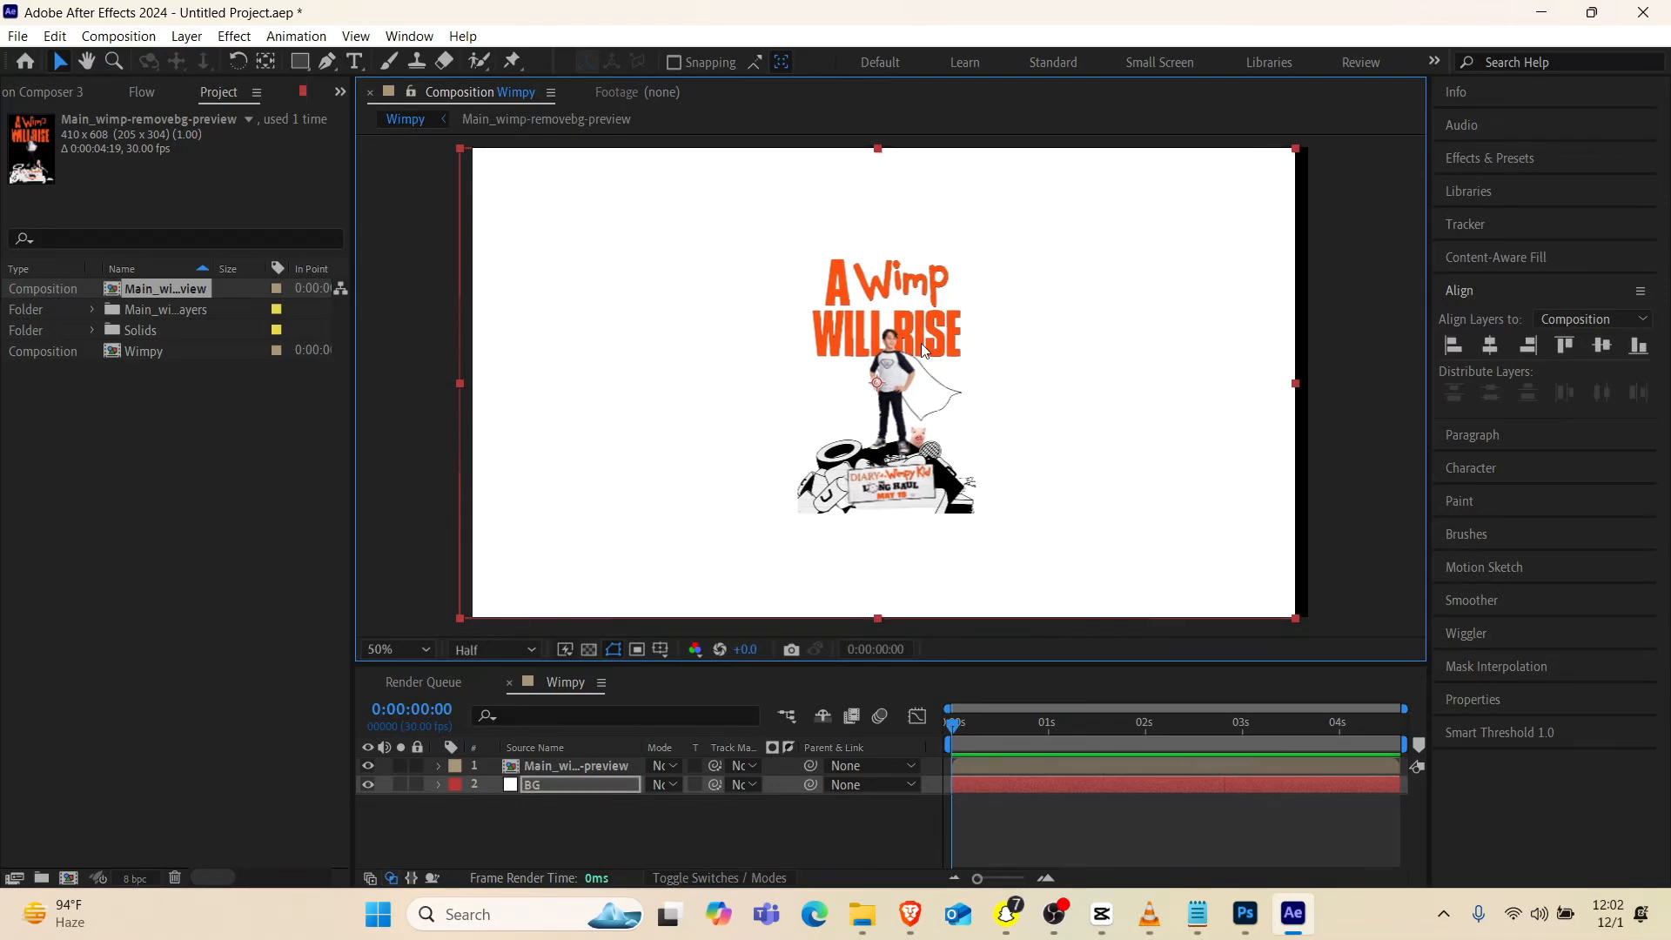
{"action": "left_click", "coordinate": [414, 785]}
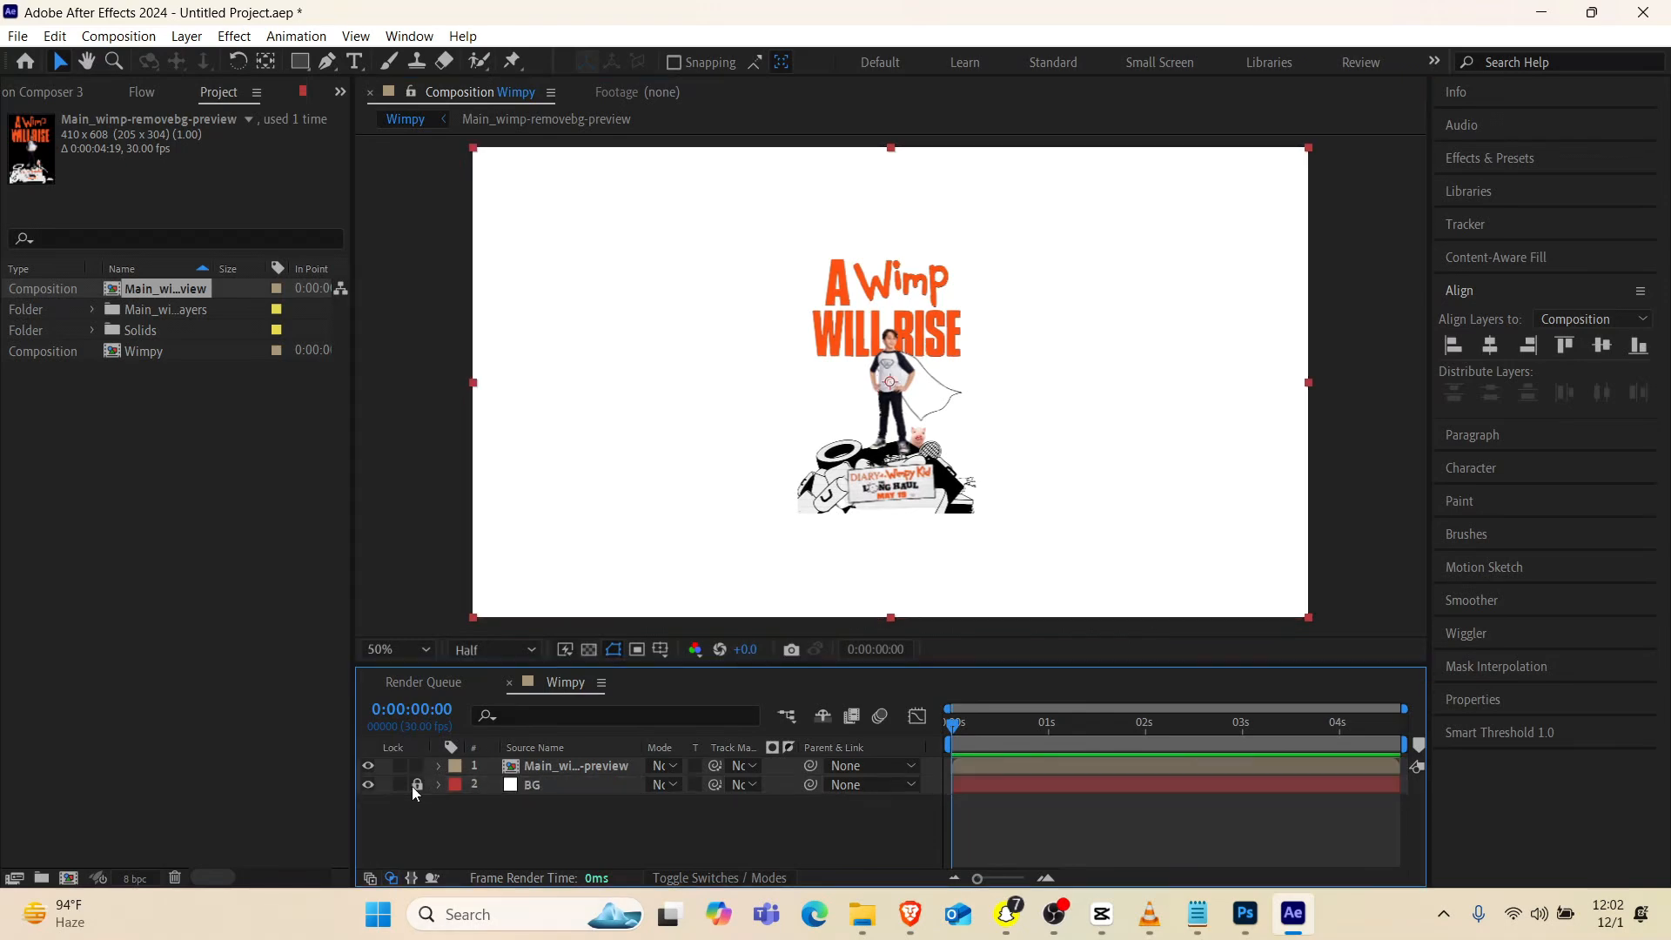
Centre the nested poster layer horizontally and vertically in the composition and scale it to 148%
{"action": "left_click", "coordinate": [563, 766]}
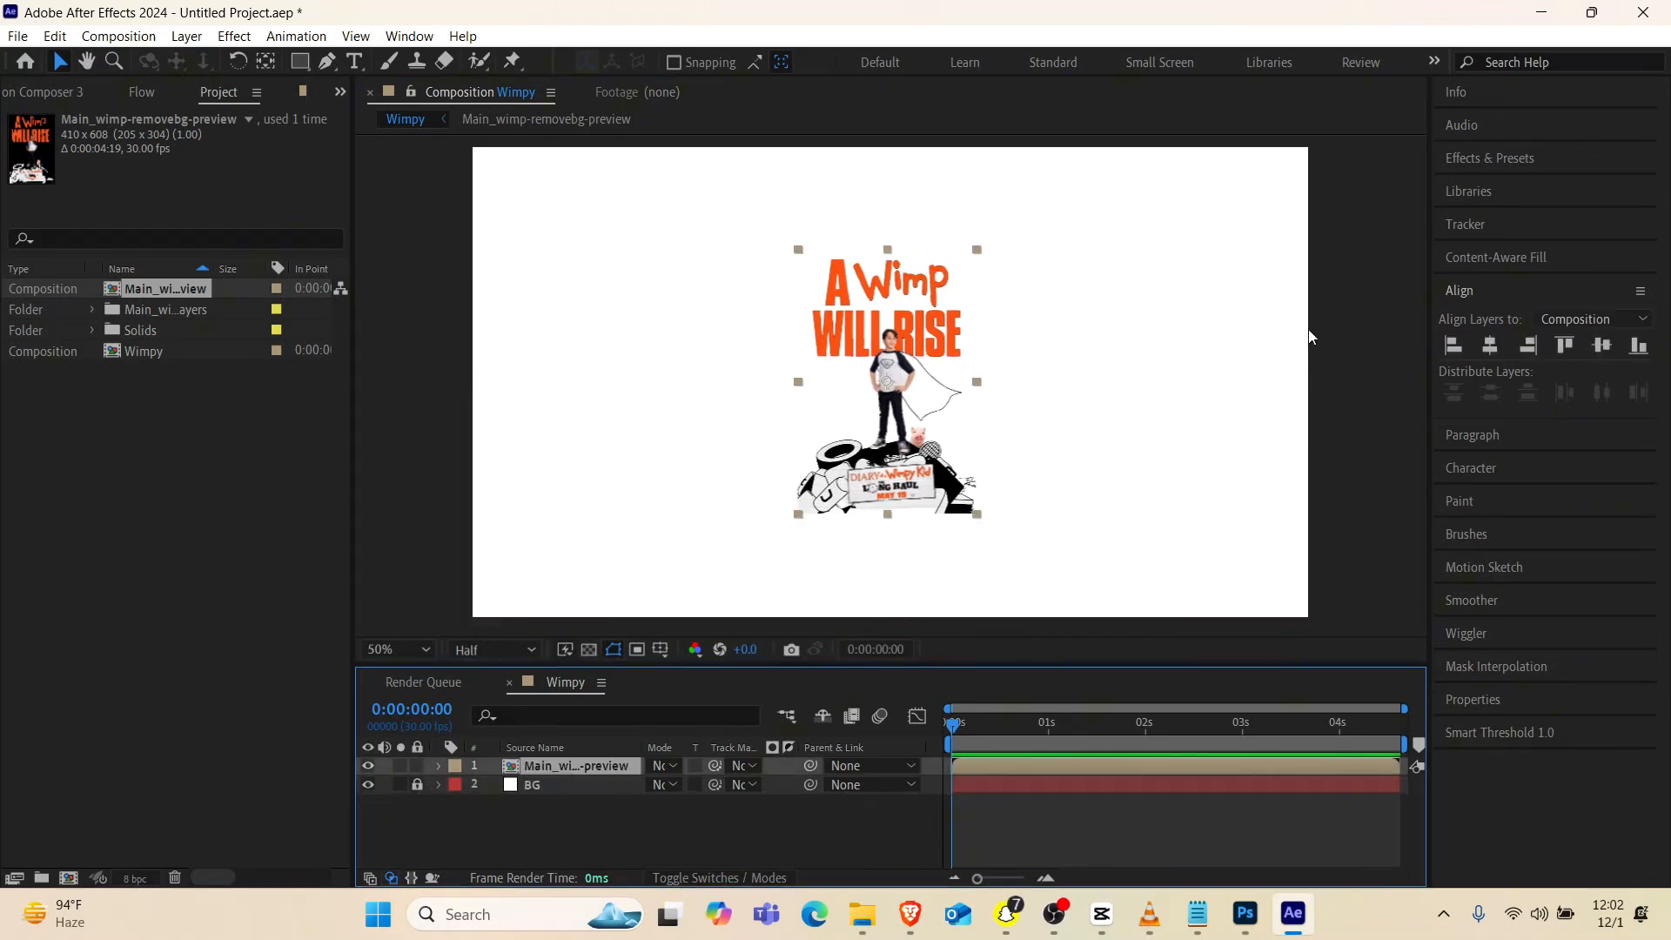
{"action": "left_click", "coordinate": [1490, 346]}
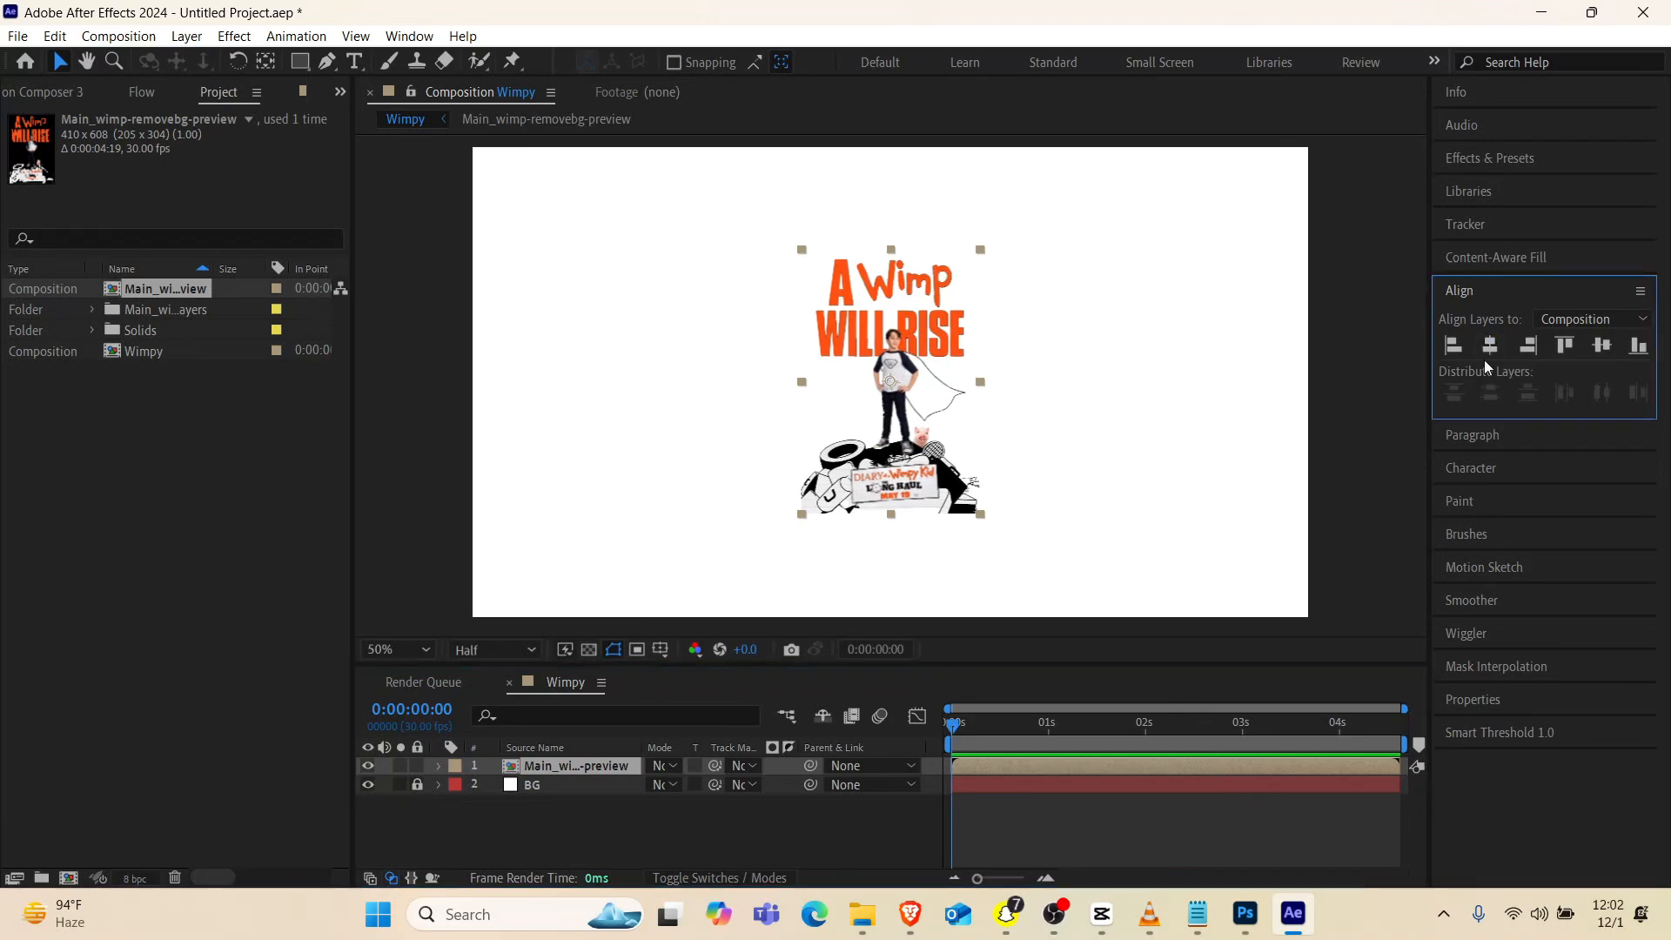
{"action": "left_click", "coordinate": [1604, 346]}
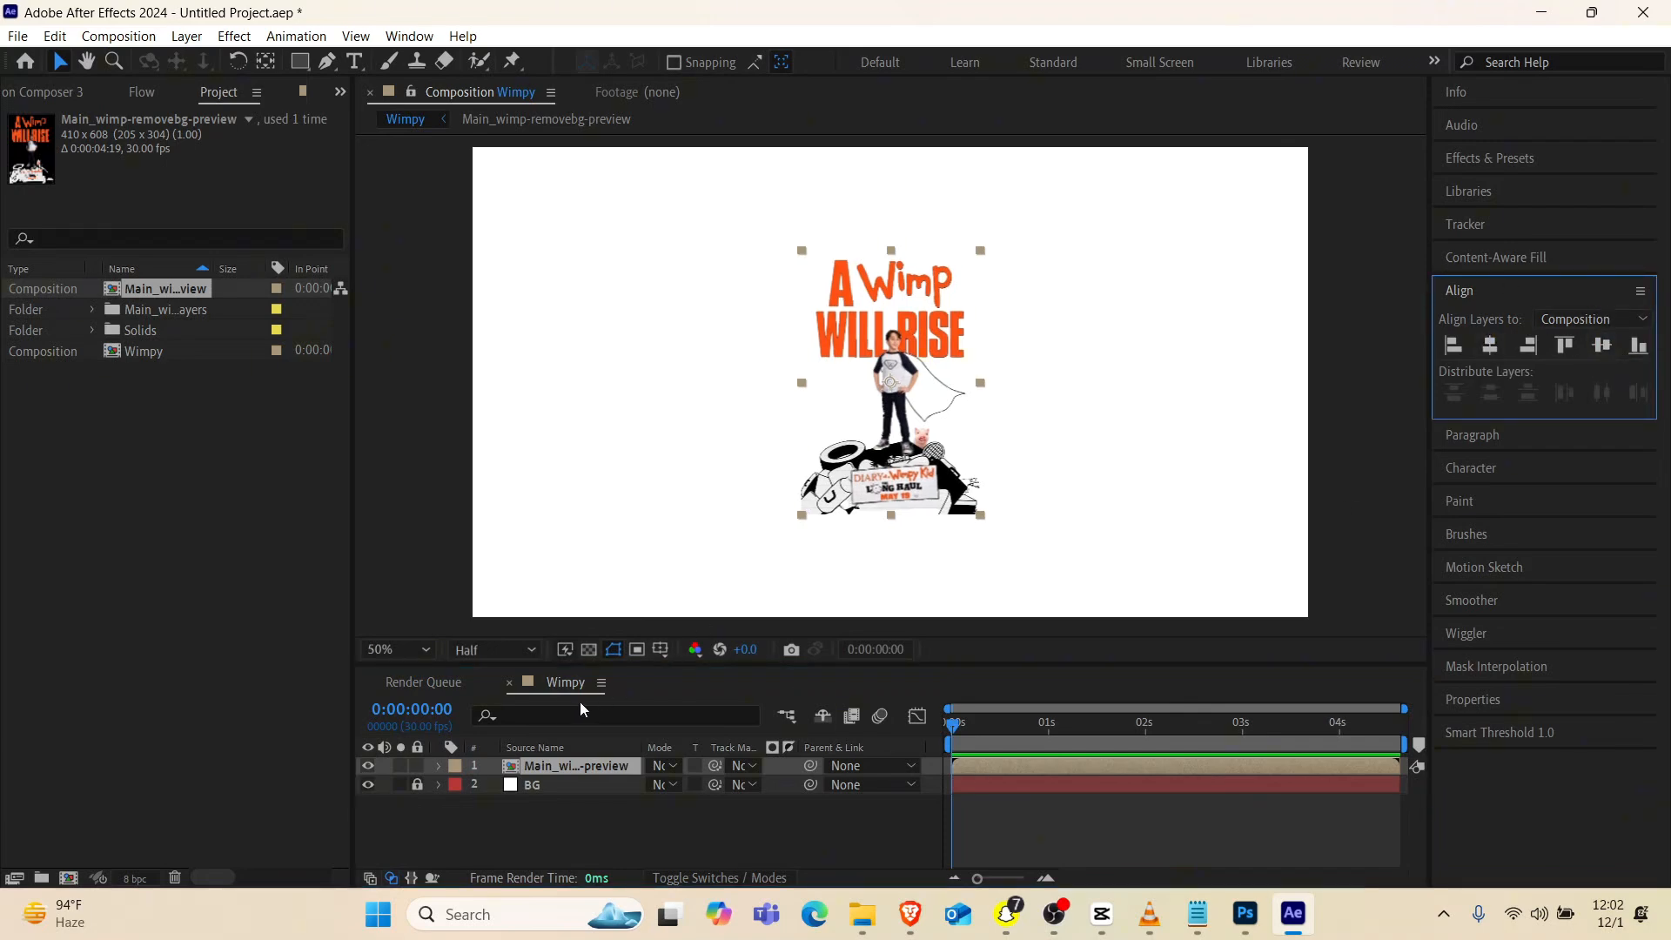
{"action": "key", "text": "s"}
{"action": "mouse_move", "coordinate": [682, 785]}
{"action": "left_mouse_down"}
{"action": "mouse_move", "coordinate": [754, 765]}
{"action": "mouse_move", "coordinate": [659, 785]}
{"action": "left_mouse_up"}
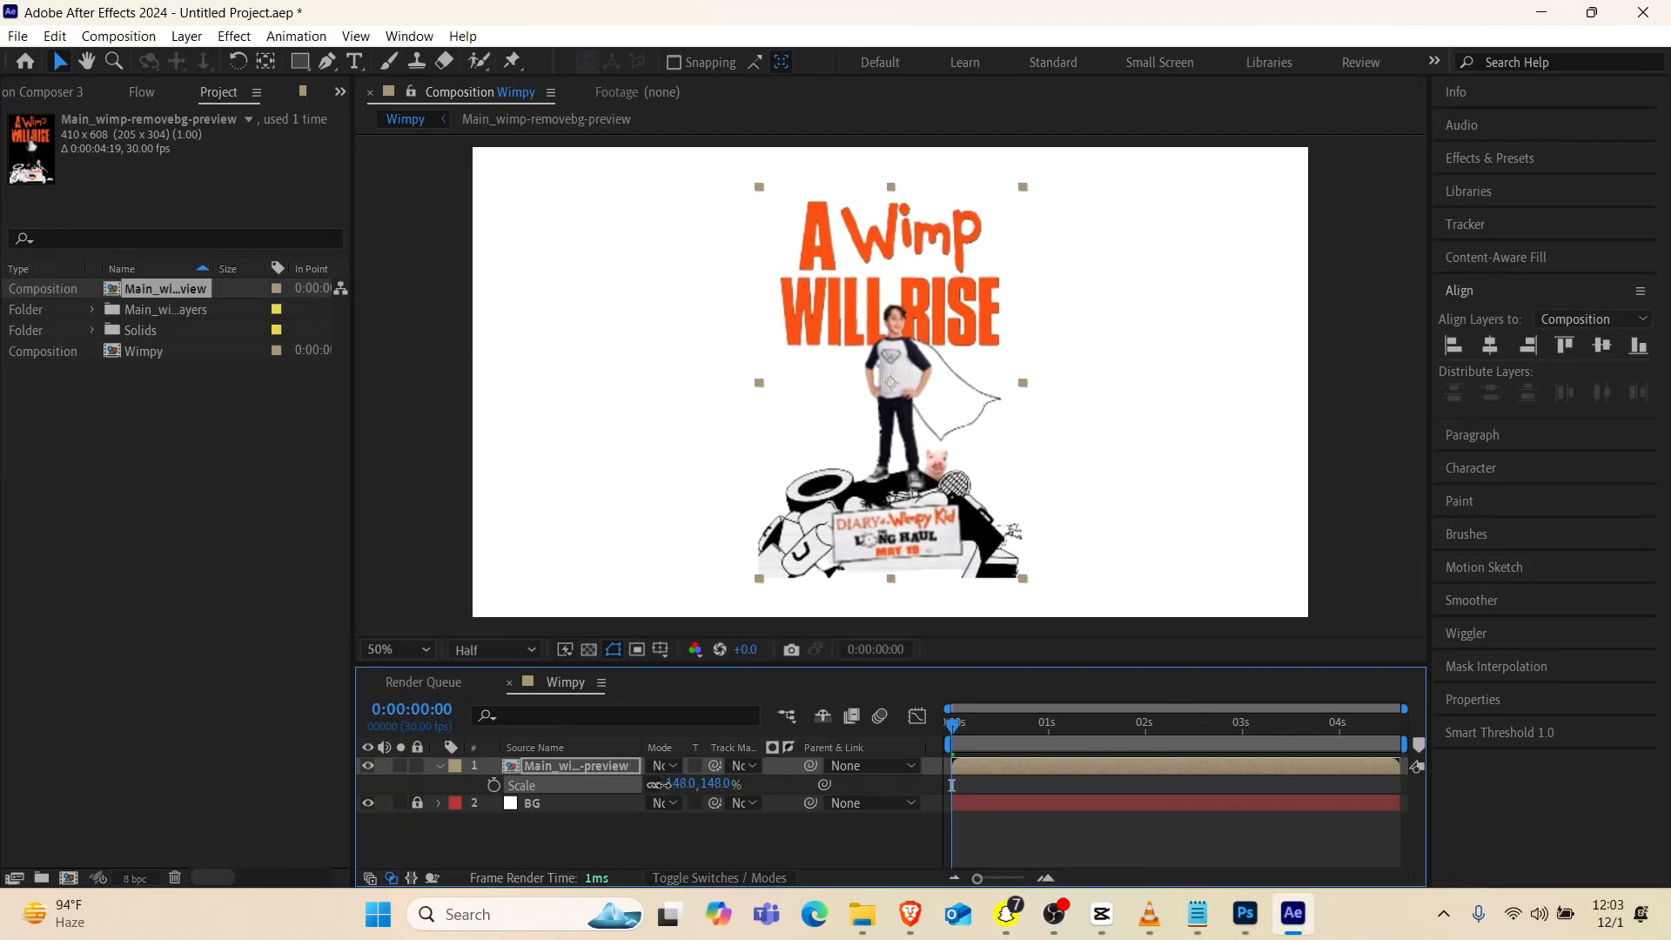
Copy Layer 2, Layer 4 and Layer 1 from the Main_wimp-removebg-preview composition into Wimpy, and hide the nested poster layer there
{"action": "double_click", "coordinate": [538, 767]}
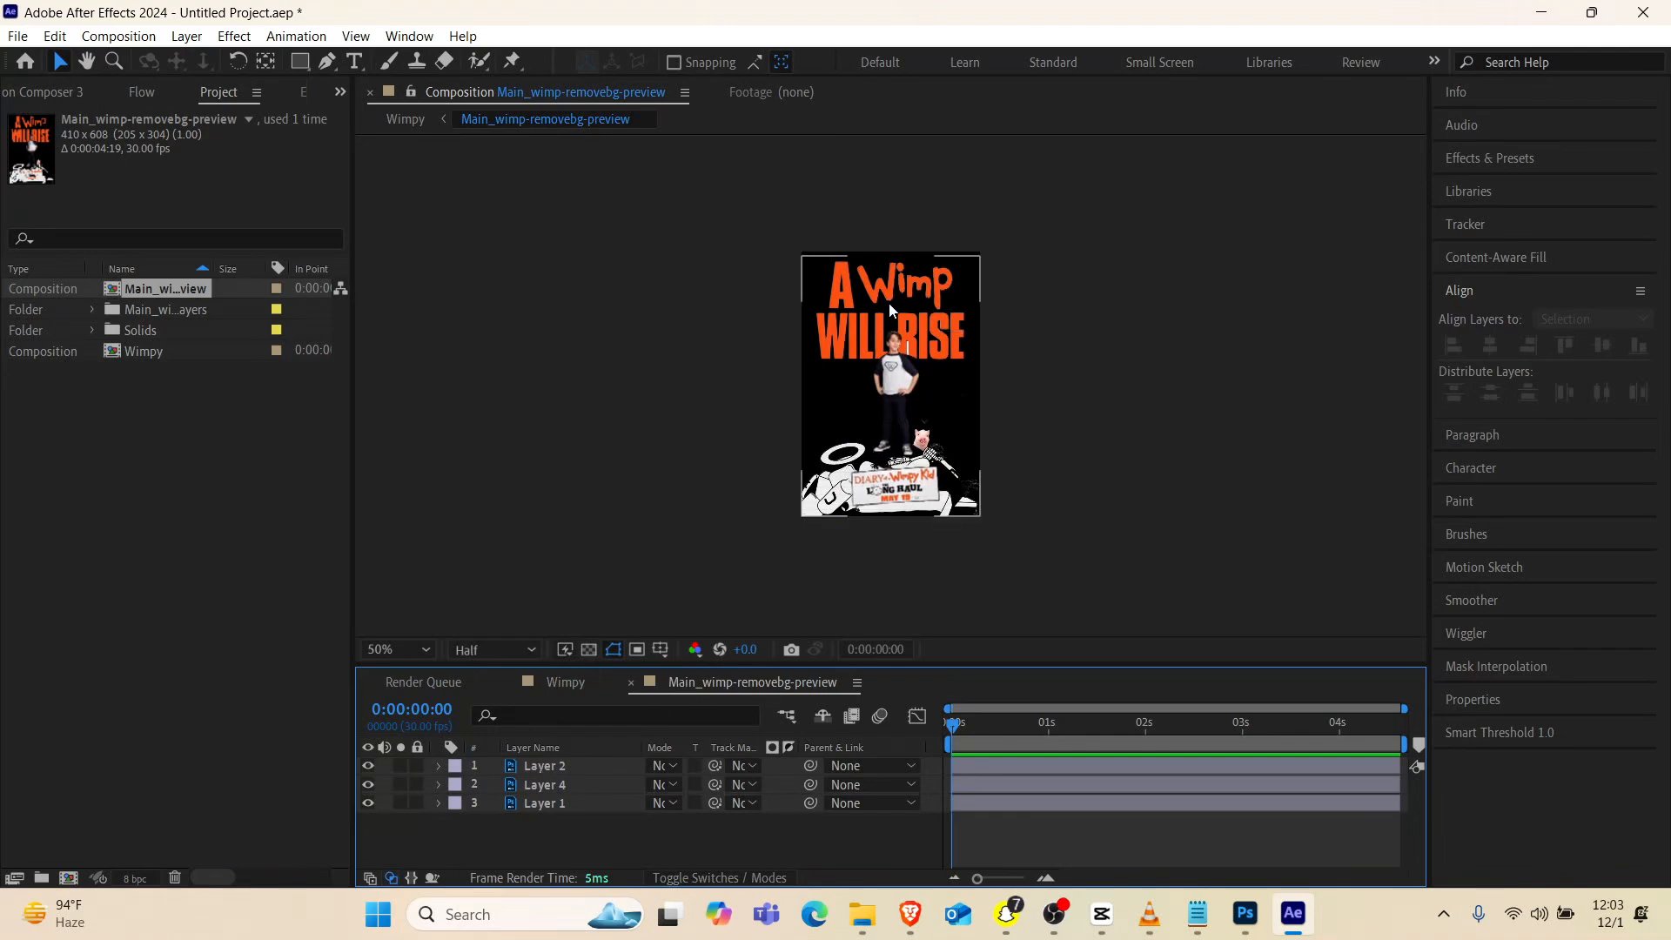
{"action": "scroll", "coordinate": [875, 351], "scroll_direction": "up", "scroll_amount": 2}
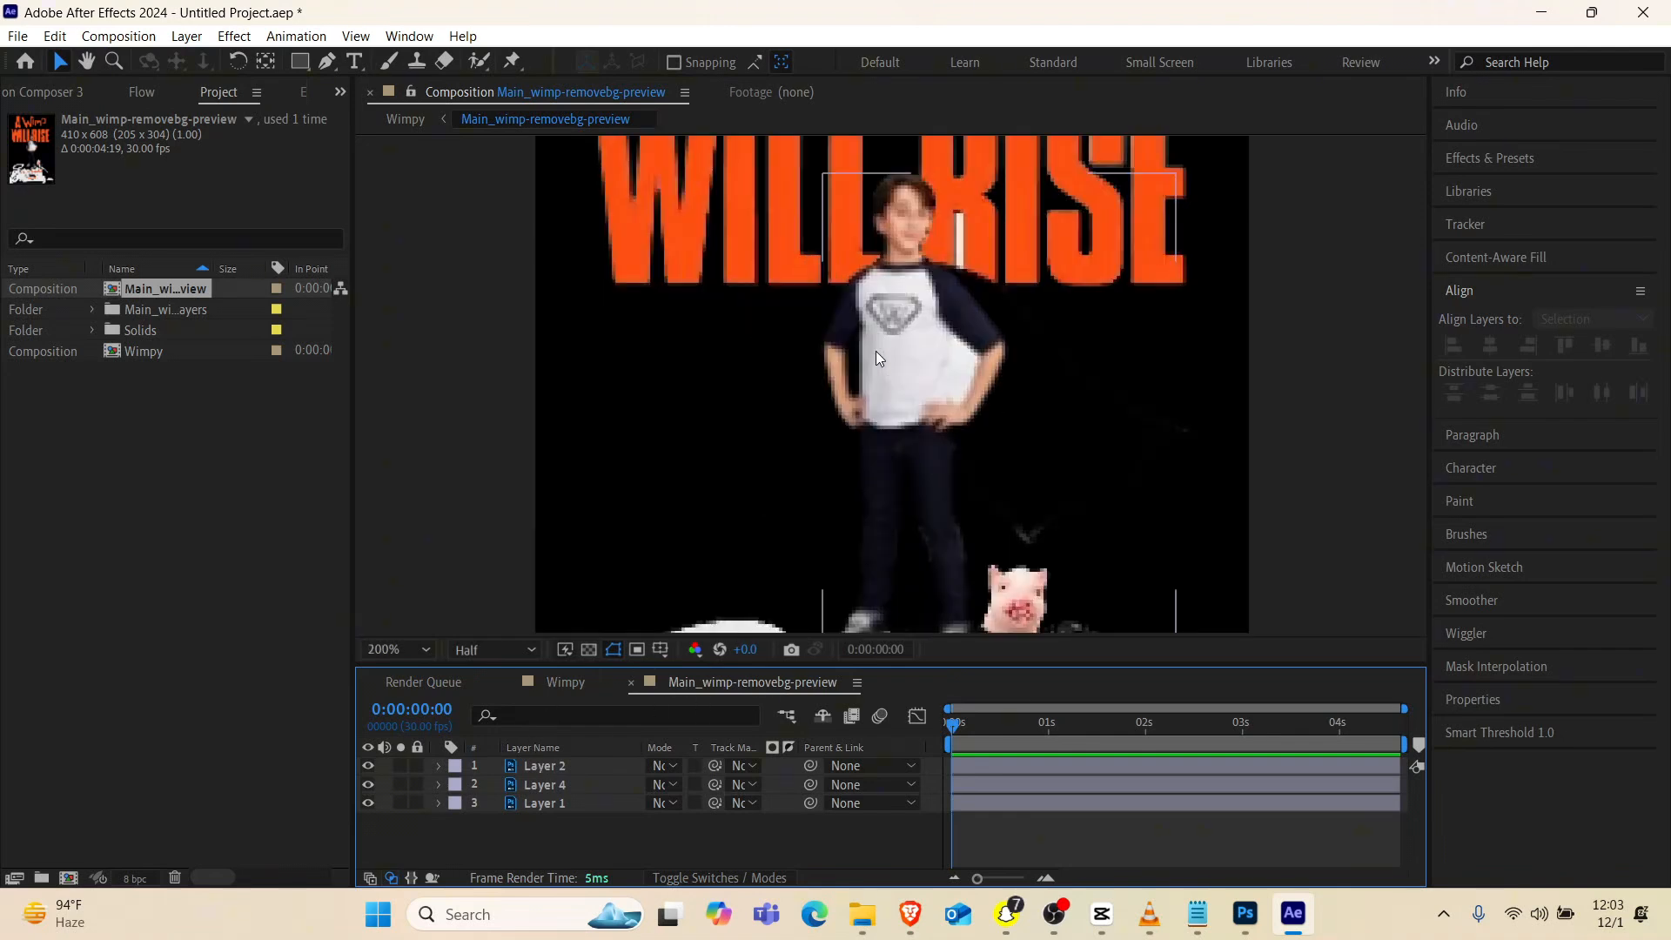
{"action": "scroll", "coordinate": [875, 352], "scroll_direction": "down", "scroll_amount": 4}
{"action": "scroll", "coordinate": [875, 352], "scroll_direction": "up", "scroll_amount": 3}
{"action": "scroll", "coordinate": [875, 352], "scroll_direction": "down", "scroll_amount": 1}
{"action": "left_click_drag", "start_coordinate": [538, 818], "coordinate": [552, 754]}
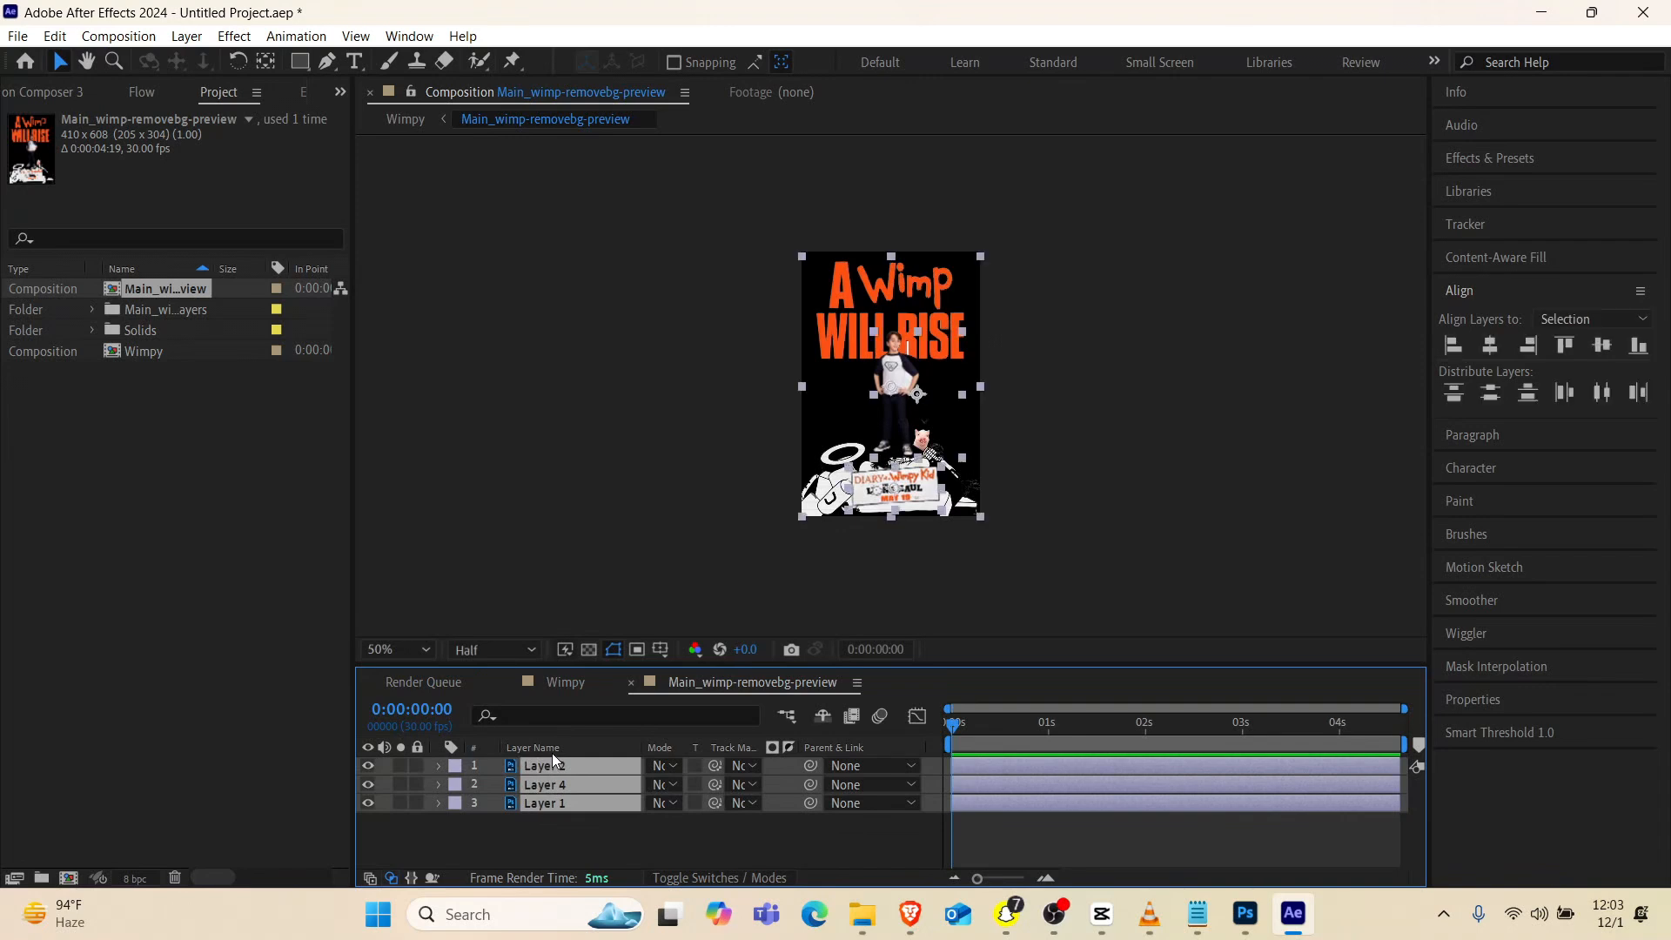
{"action": "left_click", "coordinate": [564, 683]}
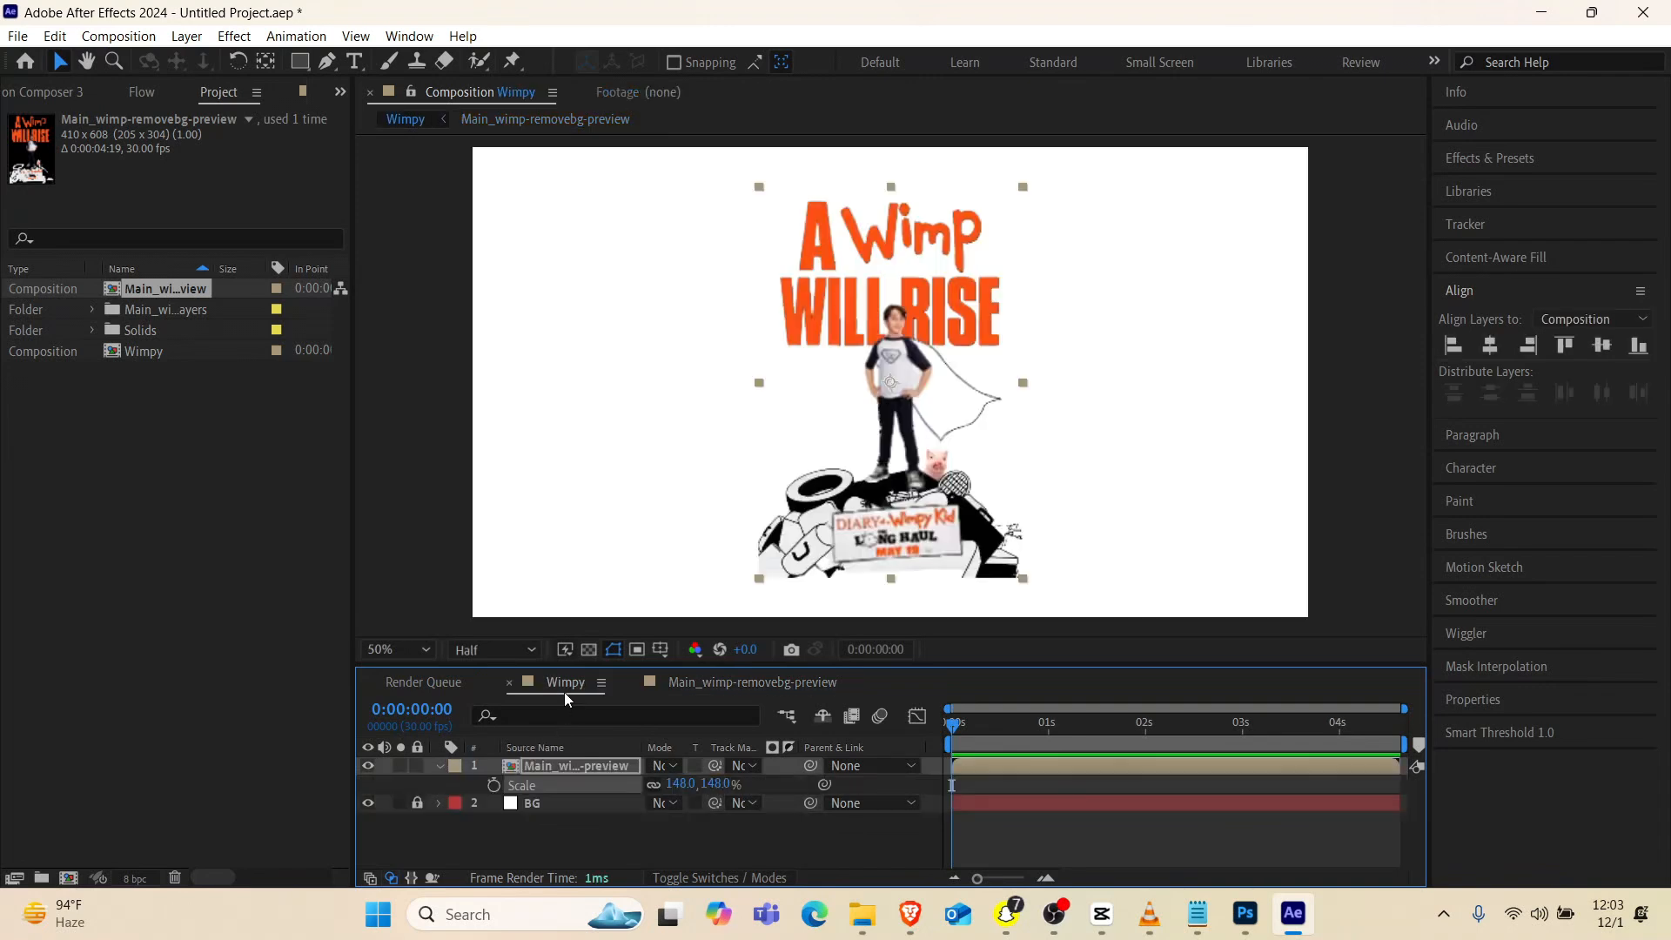
{"action": "left_click", "coordinate": [367, 766]}
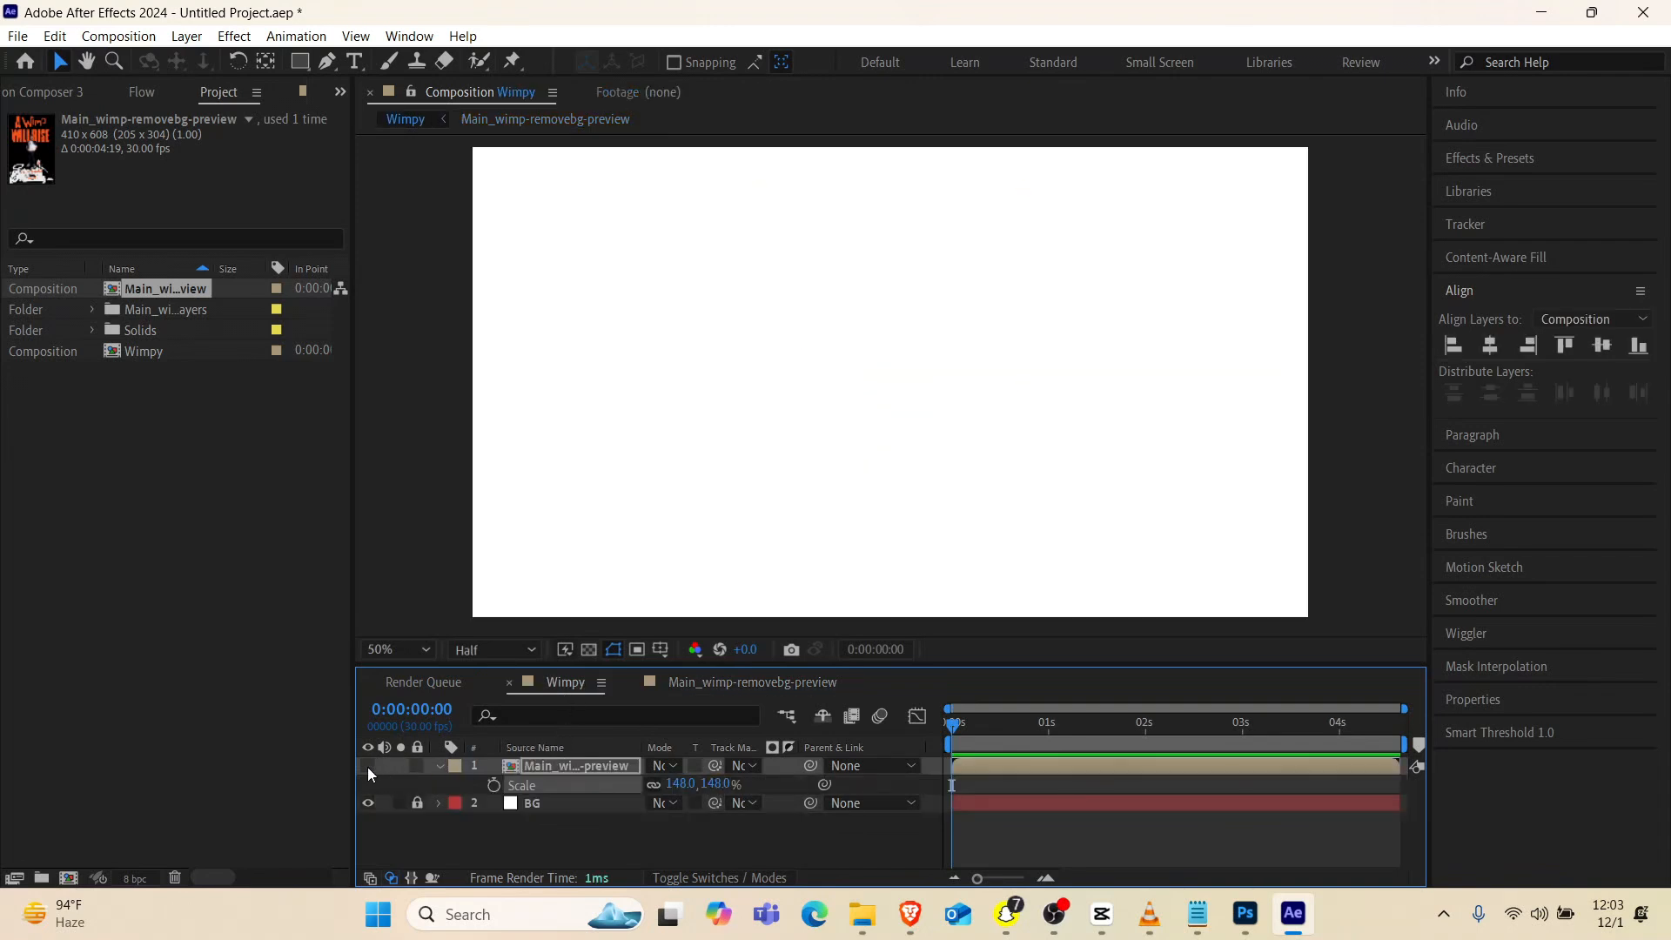
{"action": "key", "text": "ctrl+v"}
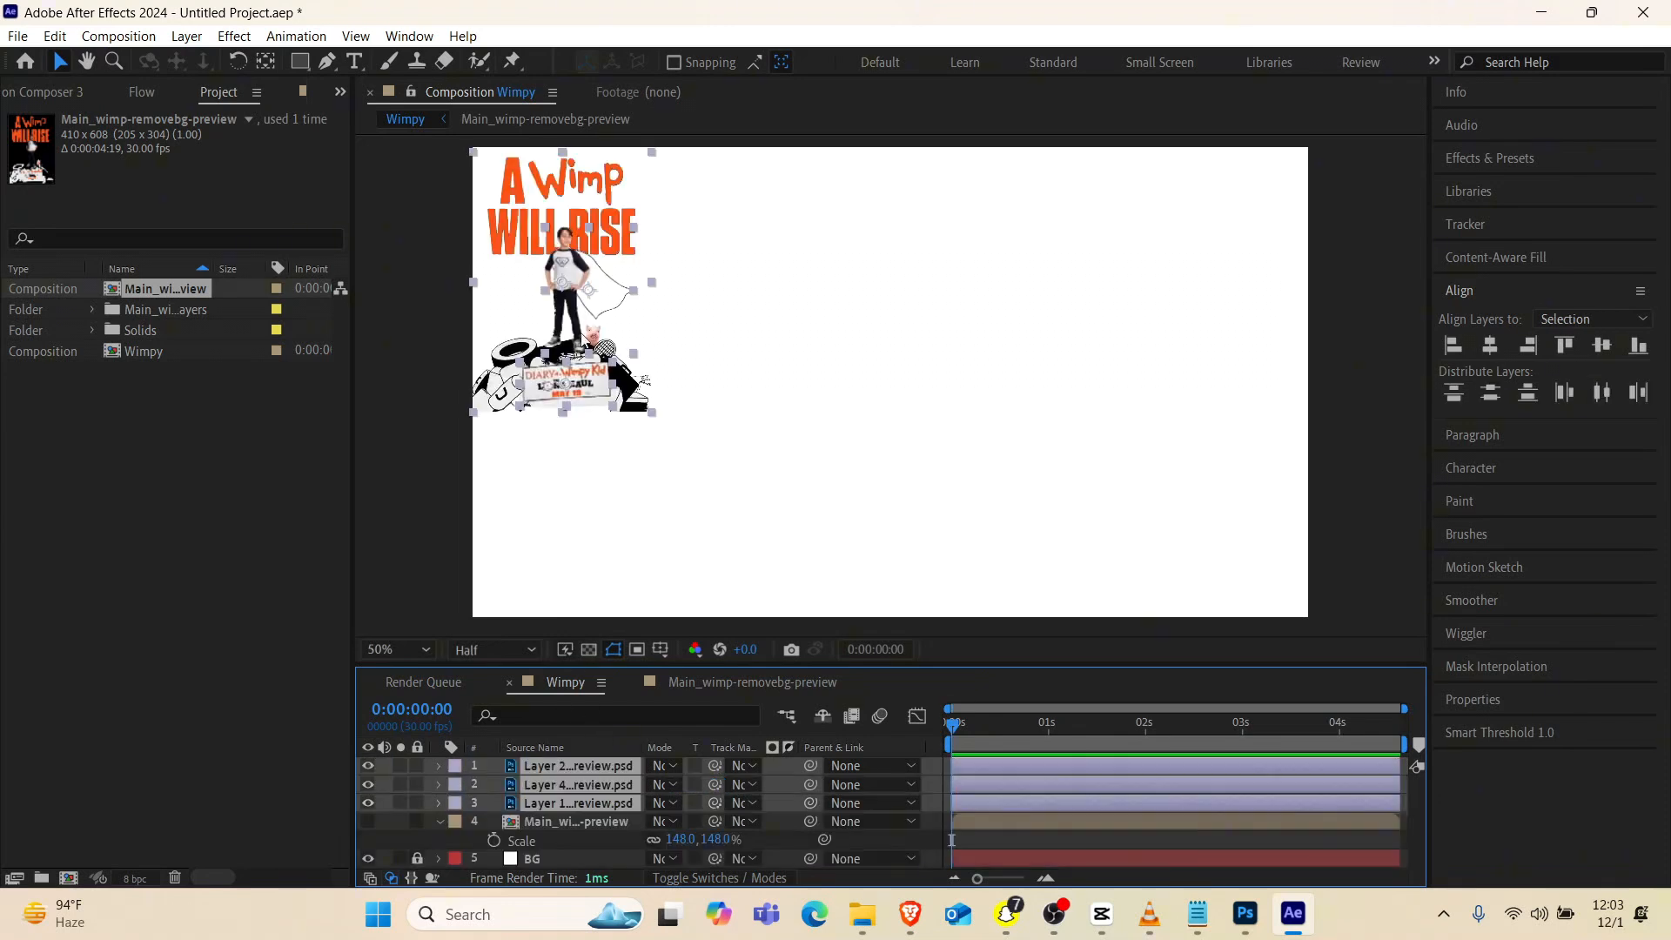
Move the three pasted layers together to the composition's centre using the Title/Action Safe overlay, and delete the hidden nested poster layer
{"action": "left_click_drag", "start_coordinate": [561, 254], "coordinate": [881, 335]}
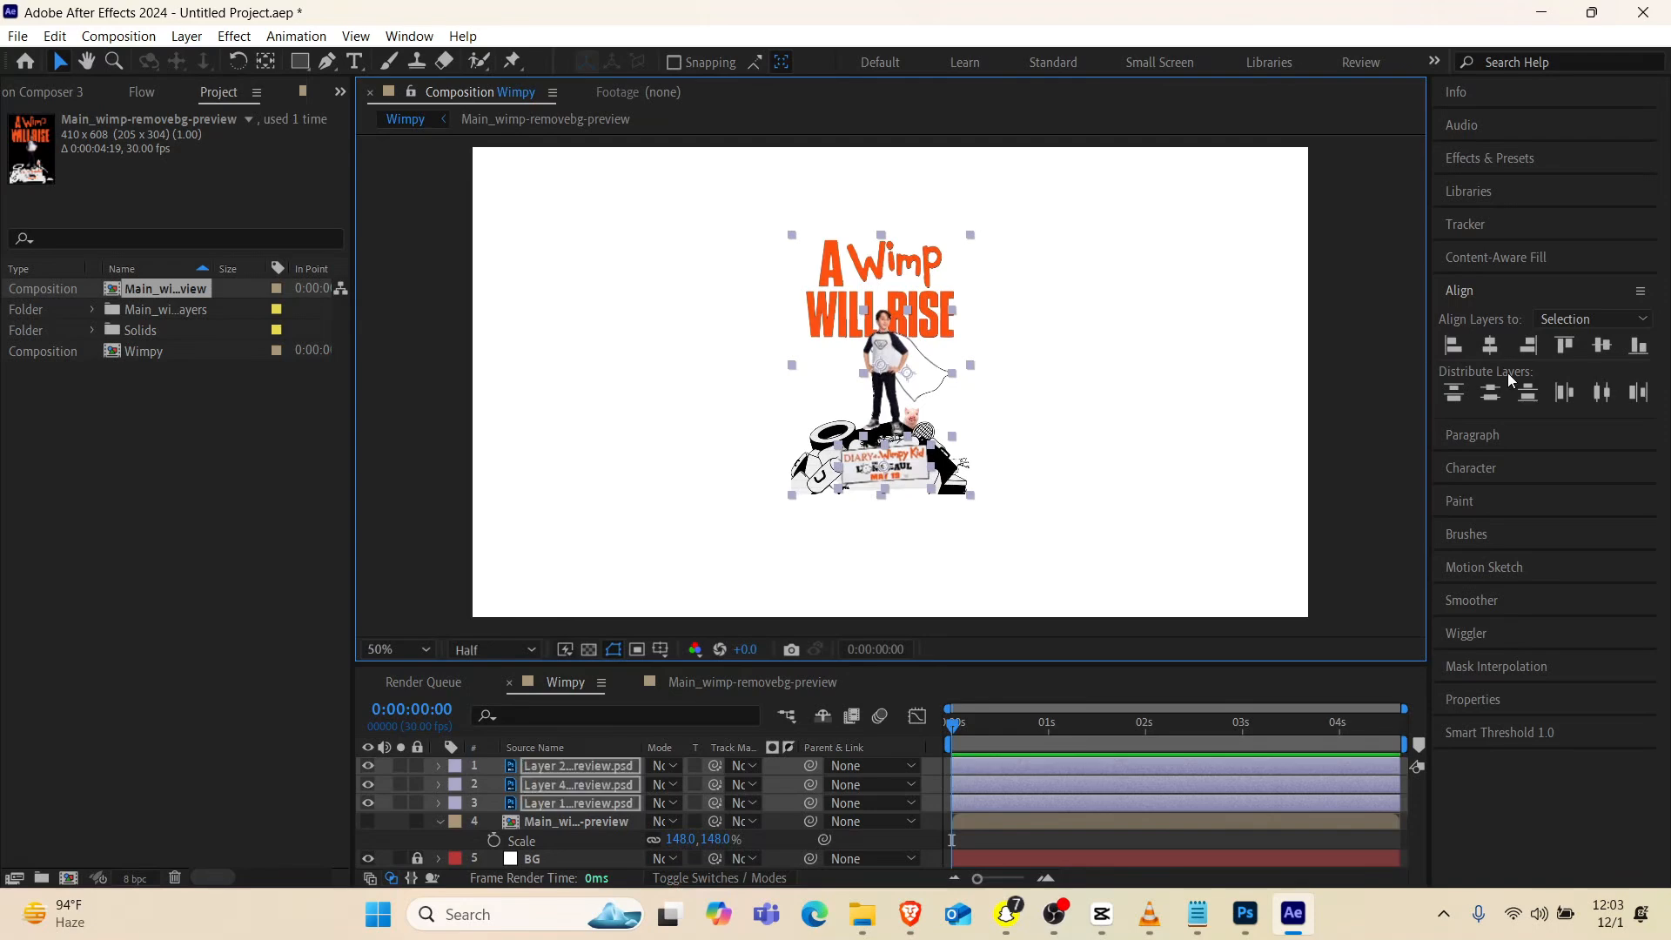
{"action": "left_click", "coordinate": [1490, 344]}
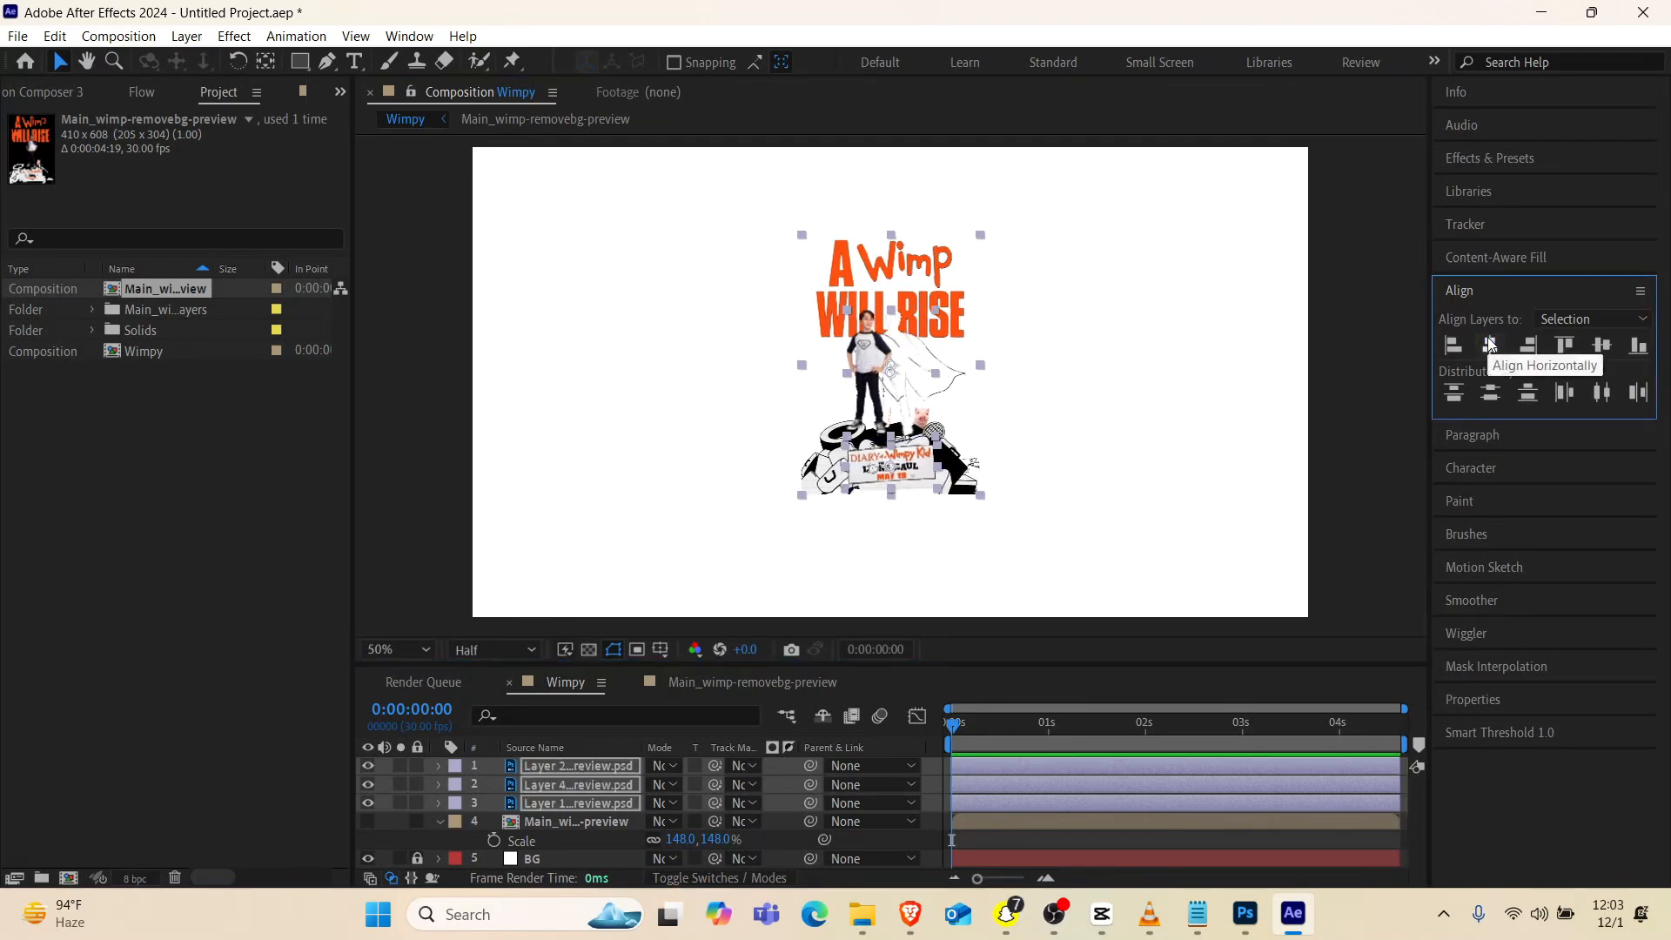
{"action": "key", "text": "ctrl+z"}
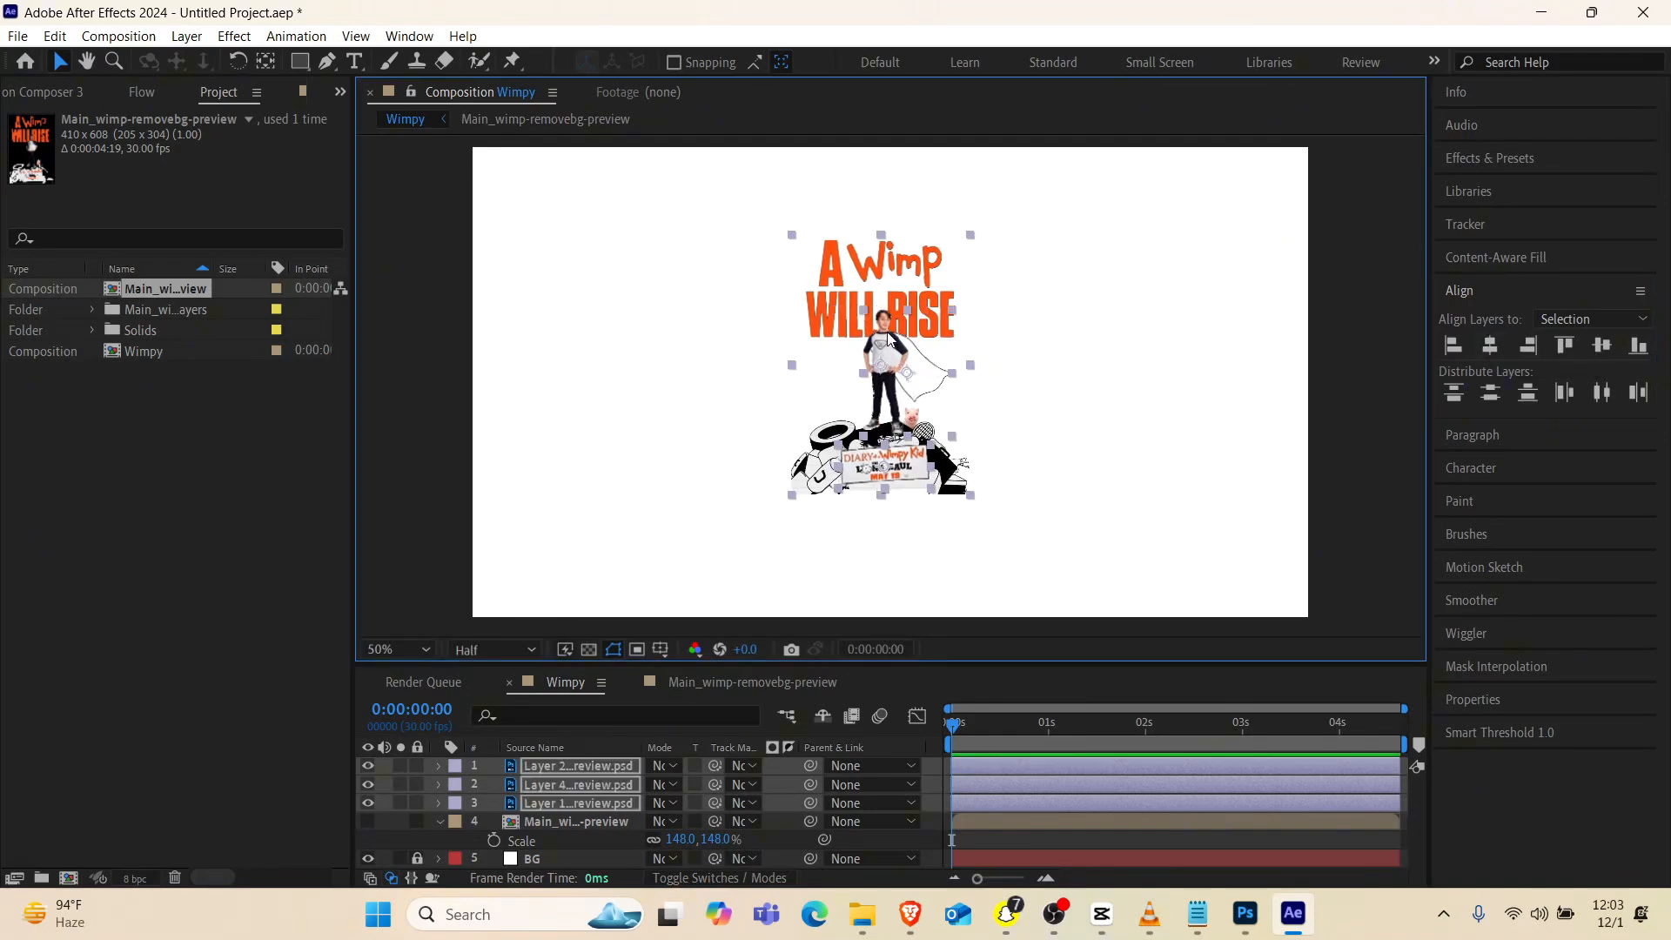
{"action": "left_click_drag", "start_coordinate": [888, 337], "coordinate": [901, 362]}
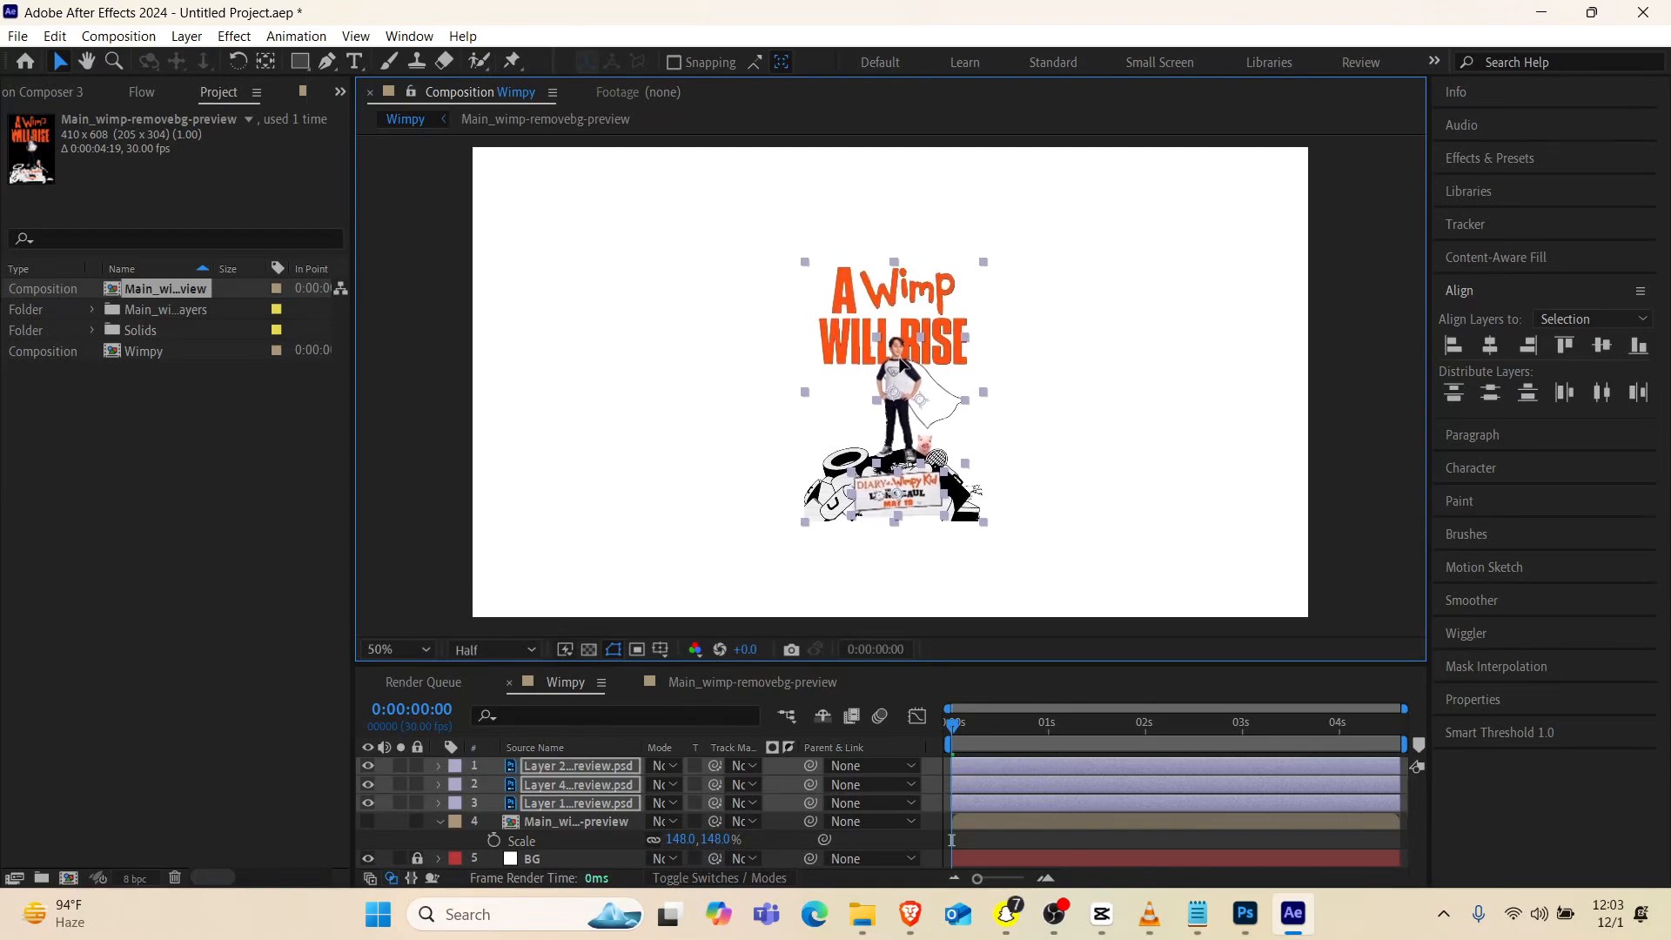
{"action": "left_click", "coordinate": [660, 649]}
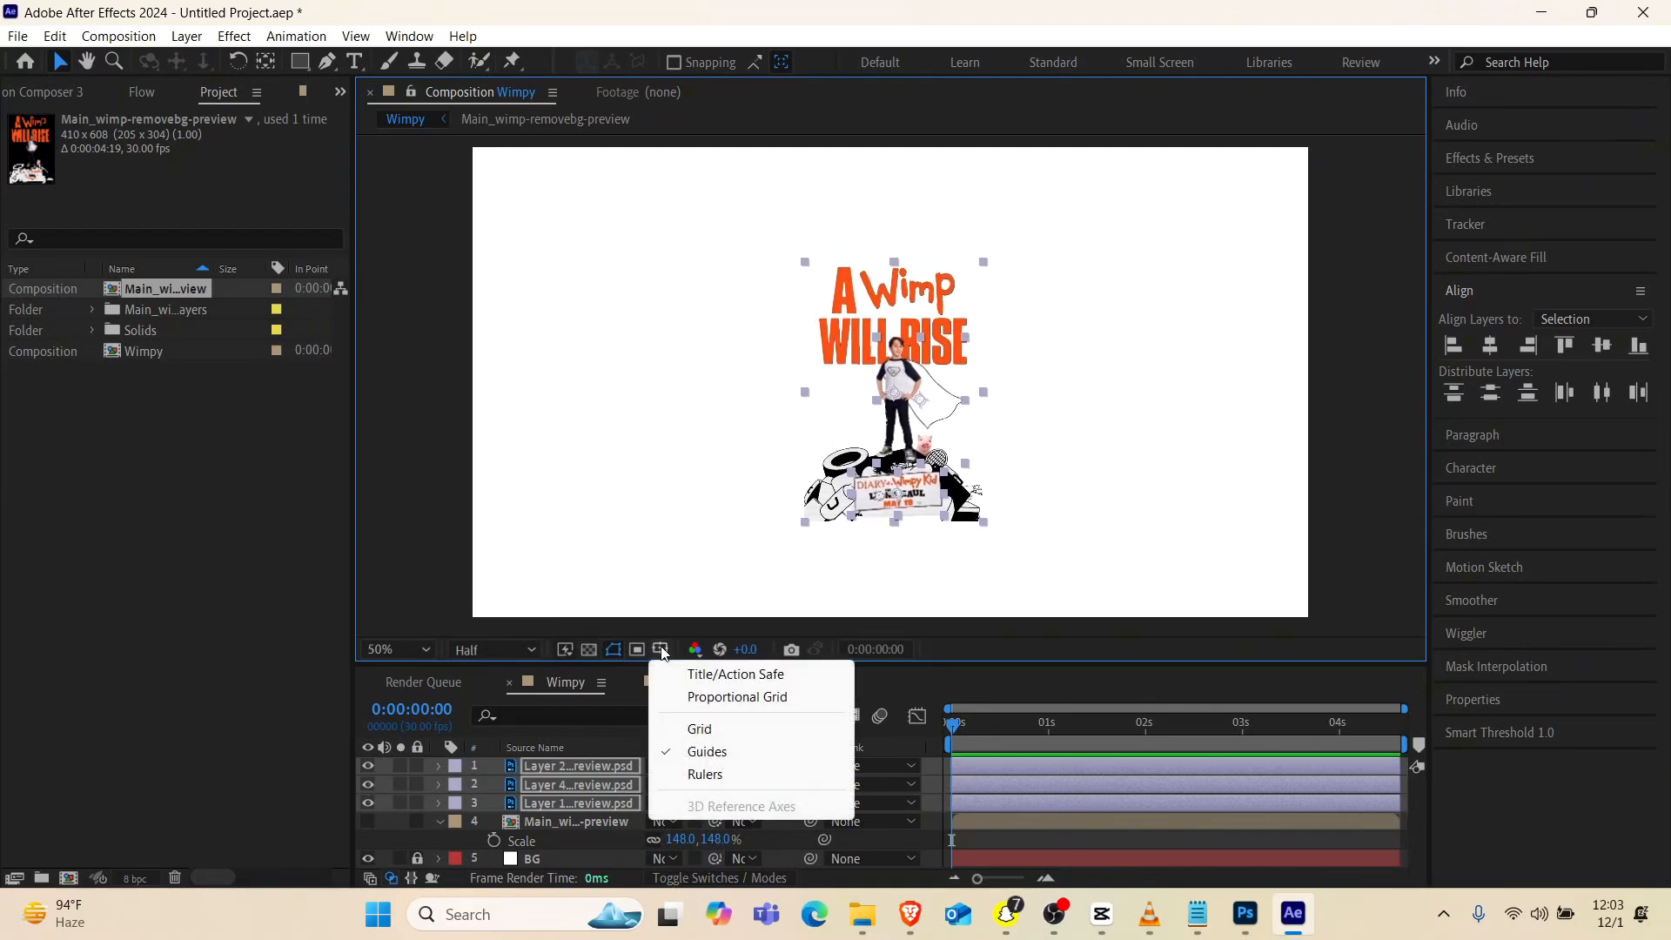
{"action": "left_click", "coordinate": [710, 673]}
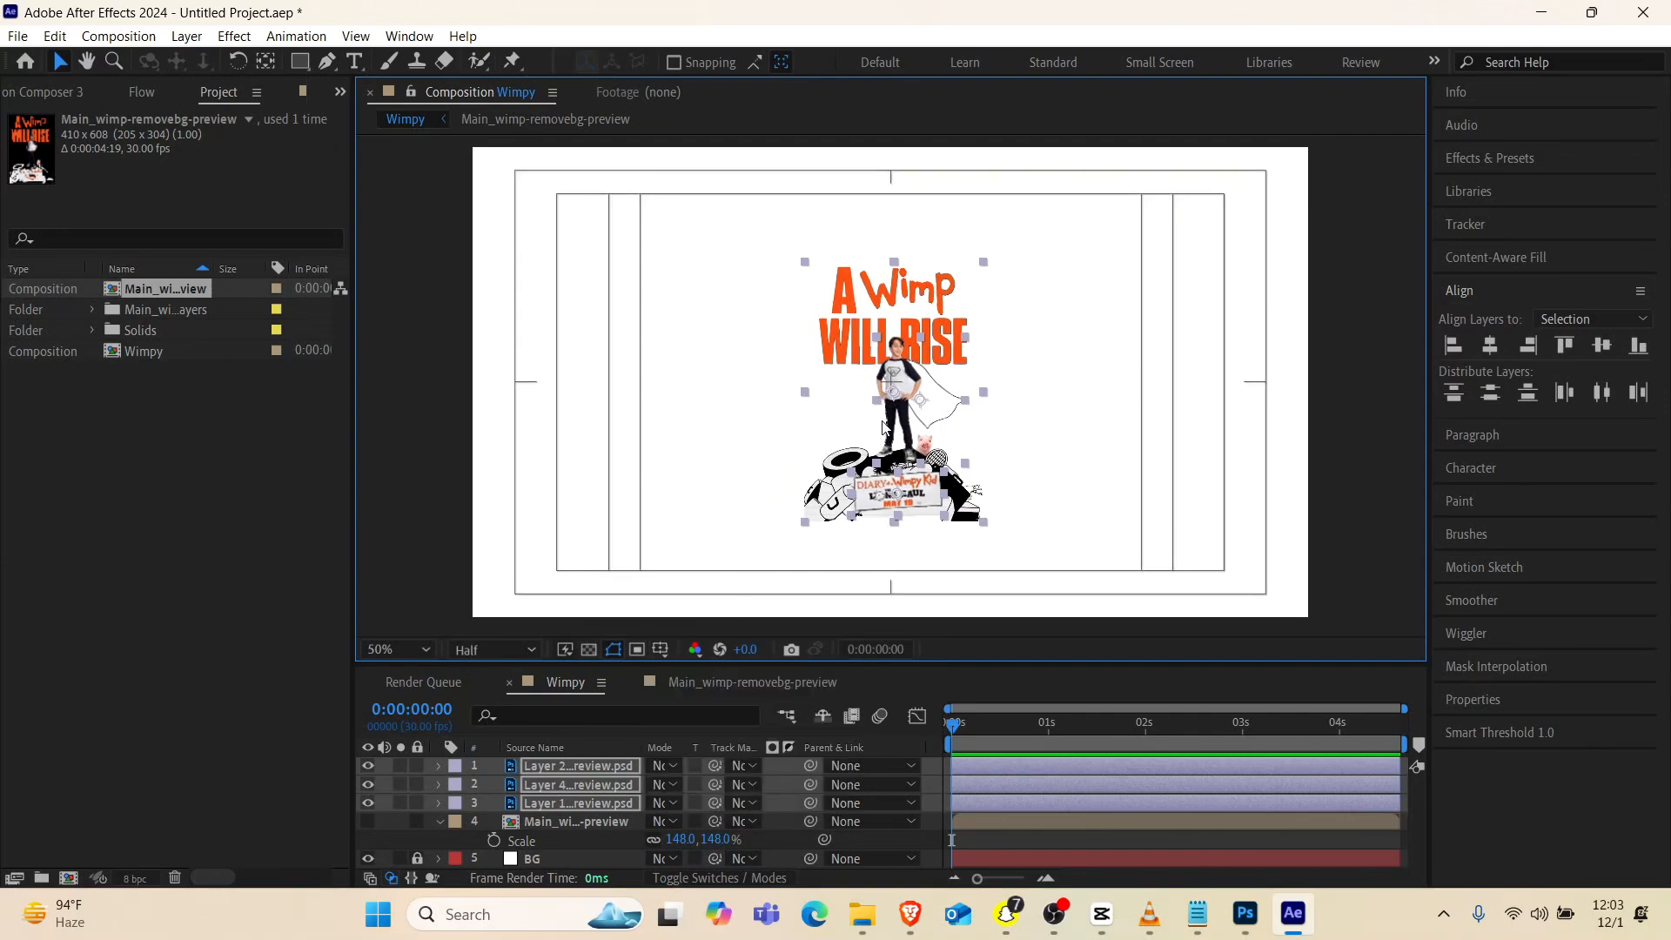
{"action": "left_click_drag", "start_coordinate": [884, 426], "coordinate": [882, 415]}
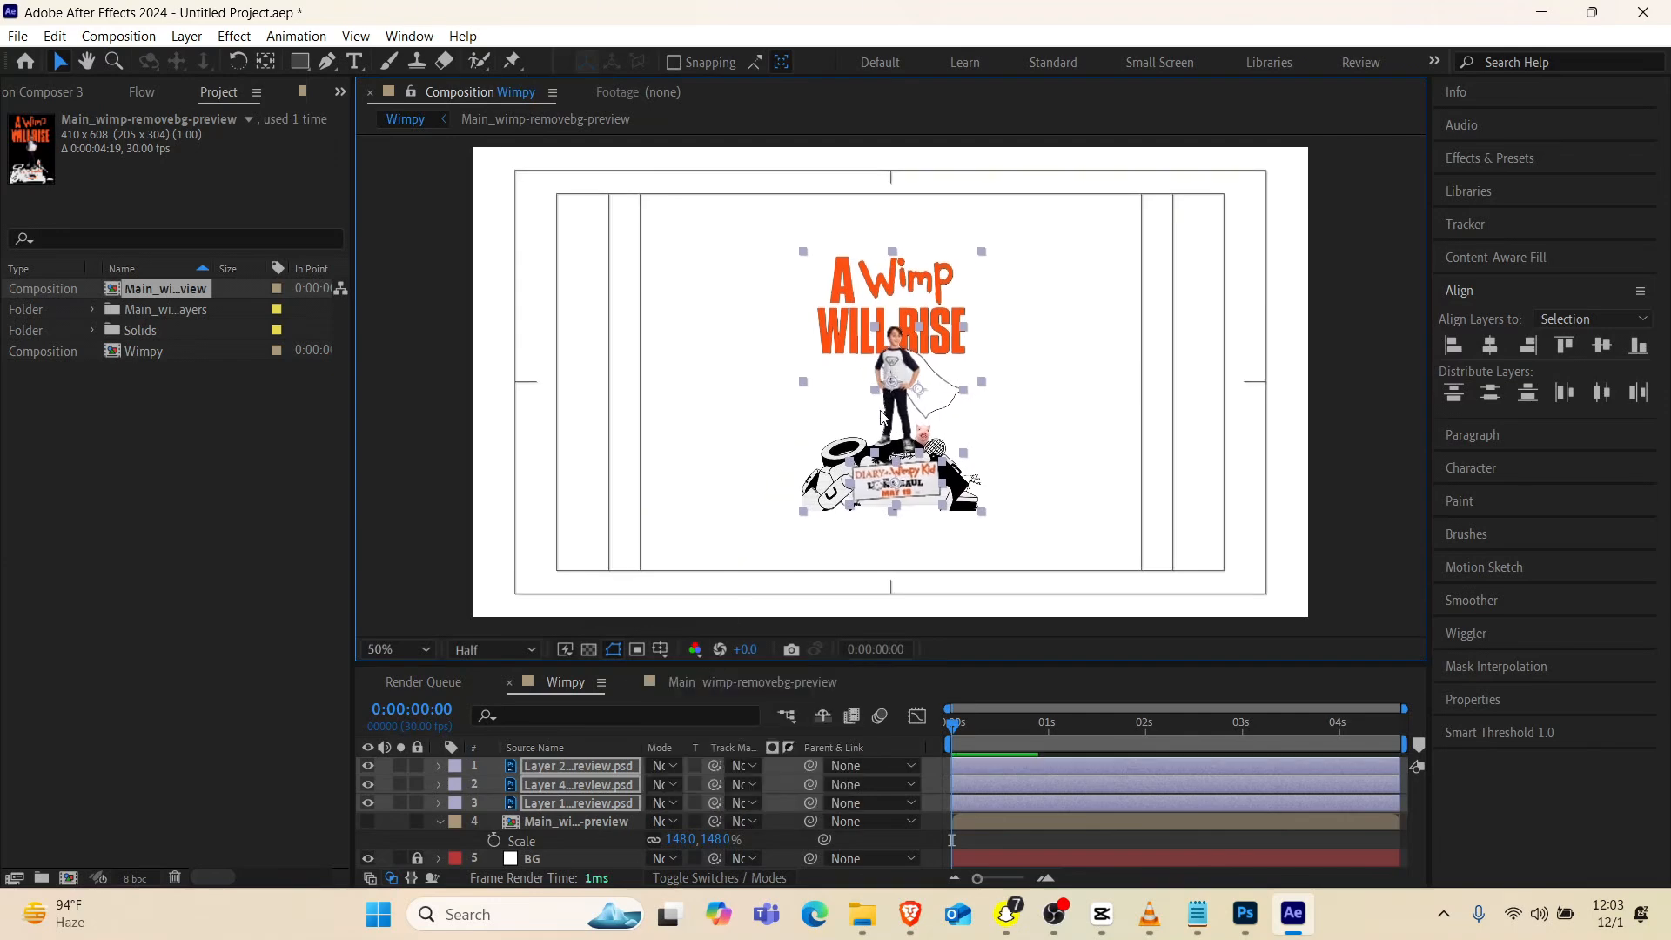
{"action": "left_click", "coordinate": [477, 822]}
{"action": "key", "text": "Delete"}
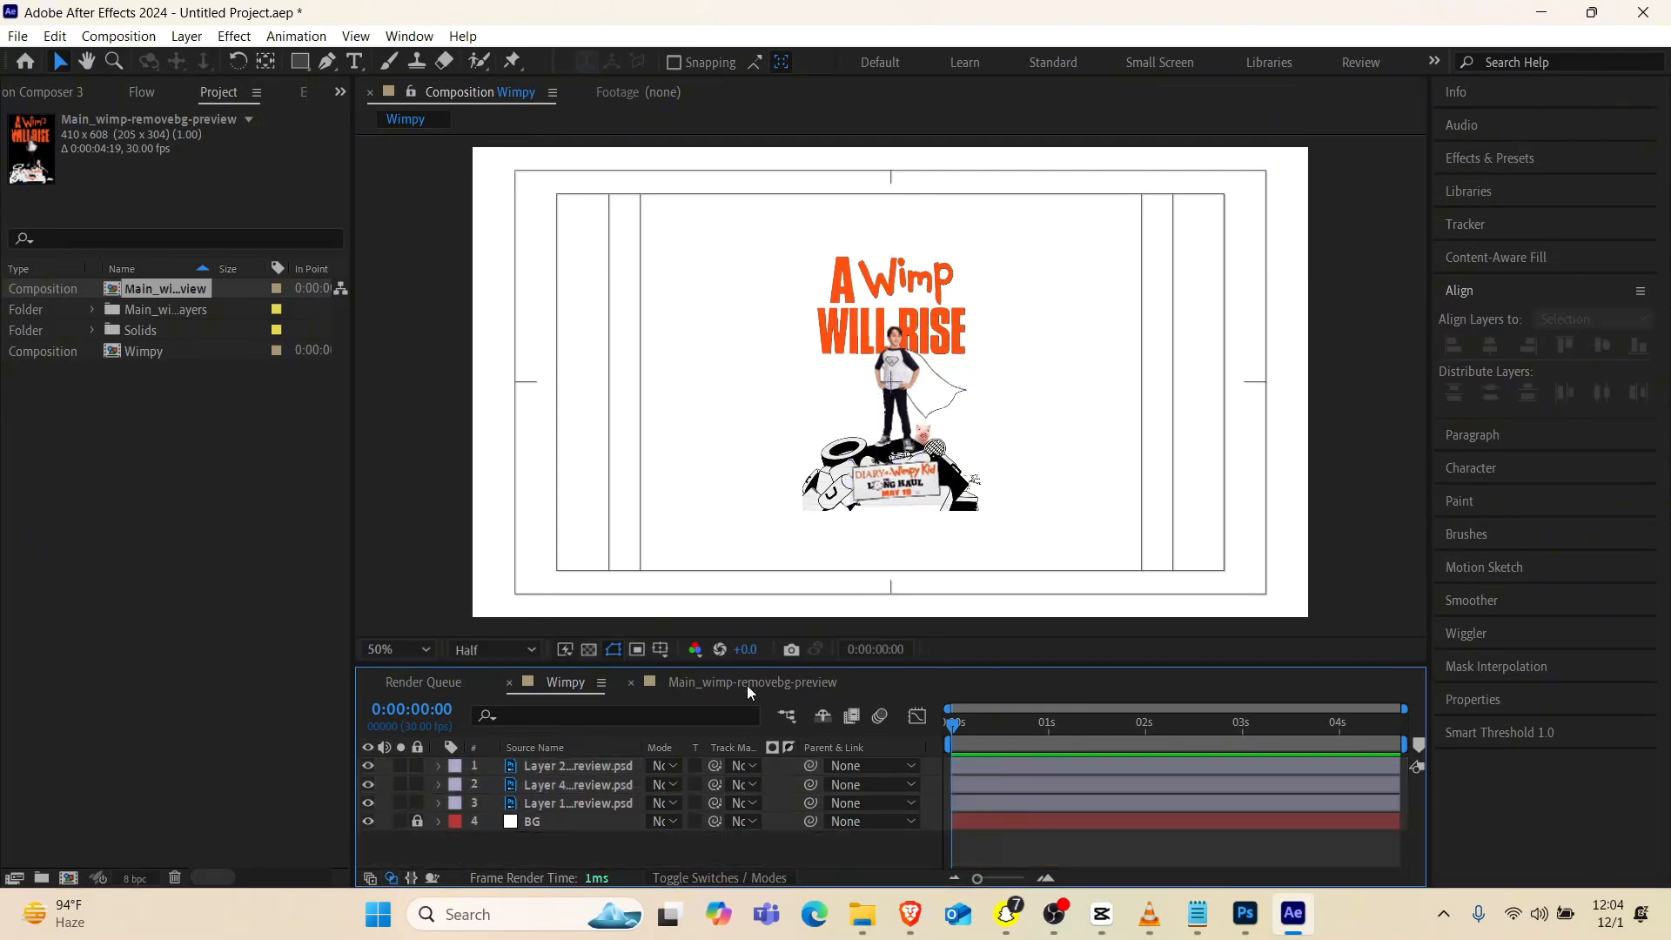
Parent Layer 2 to Layer 4 and Layer 4 to Layer 1
{"action": "left_click", "coordinate": [597, 767]}
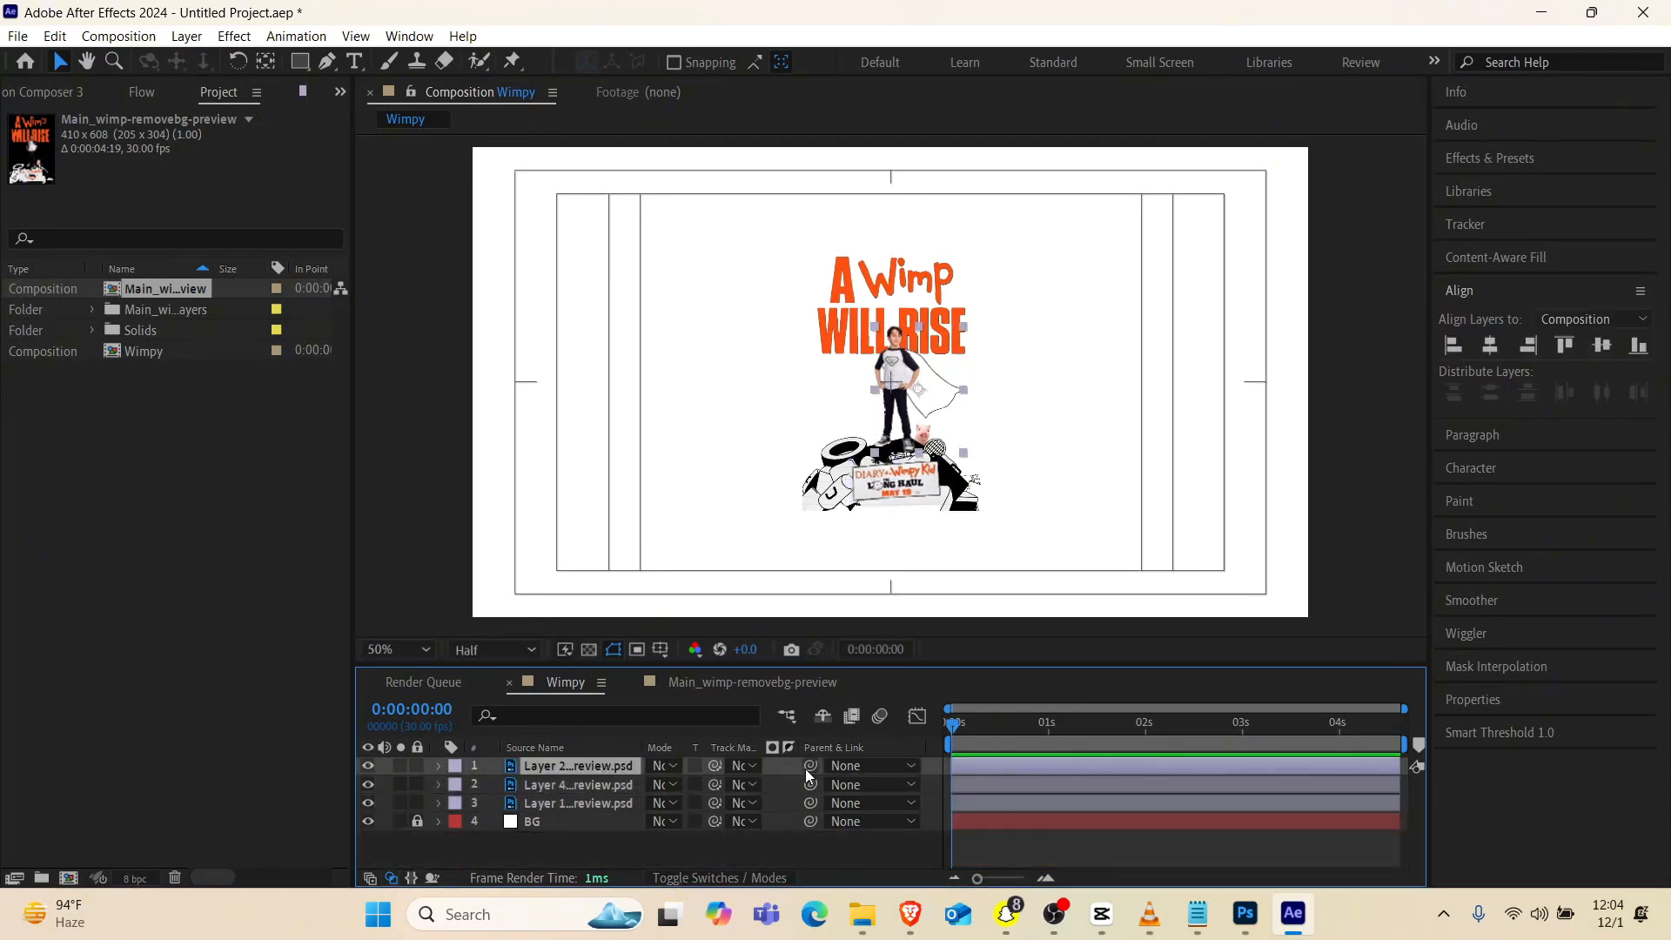
{"action": "left_click_drag", "start_coordinate": [809, 767], "coordinate": [602, 786]}
{"action": "left_click", "coordinate": [602, 786]}
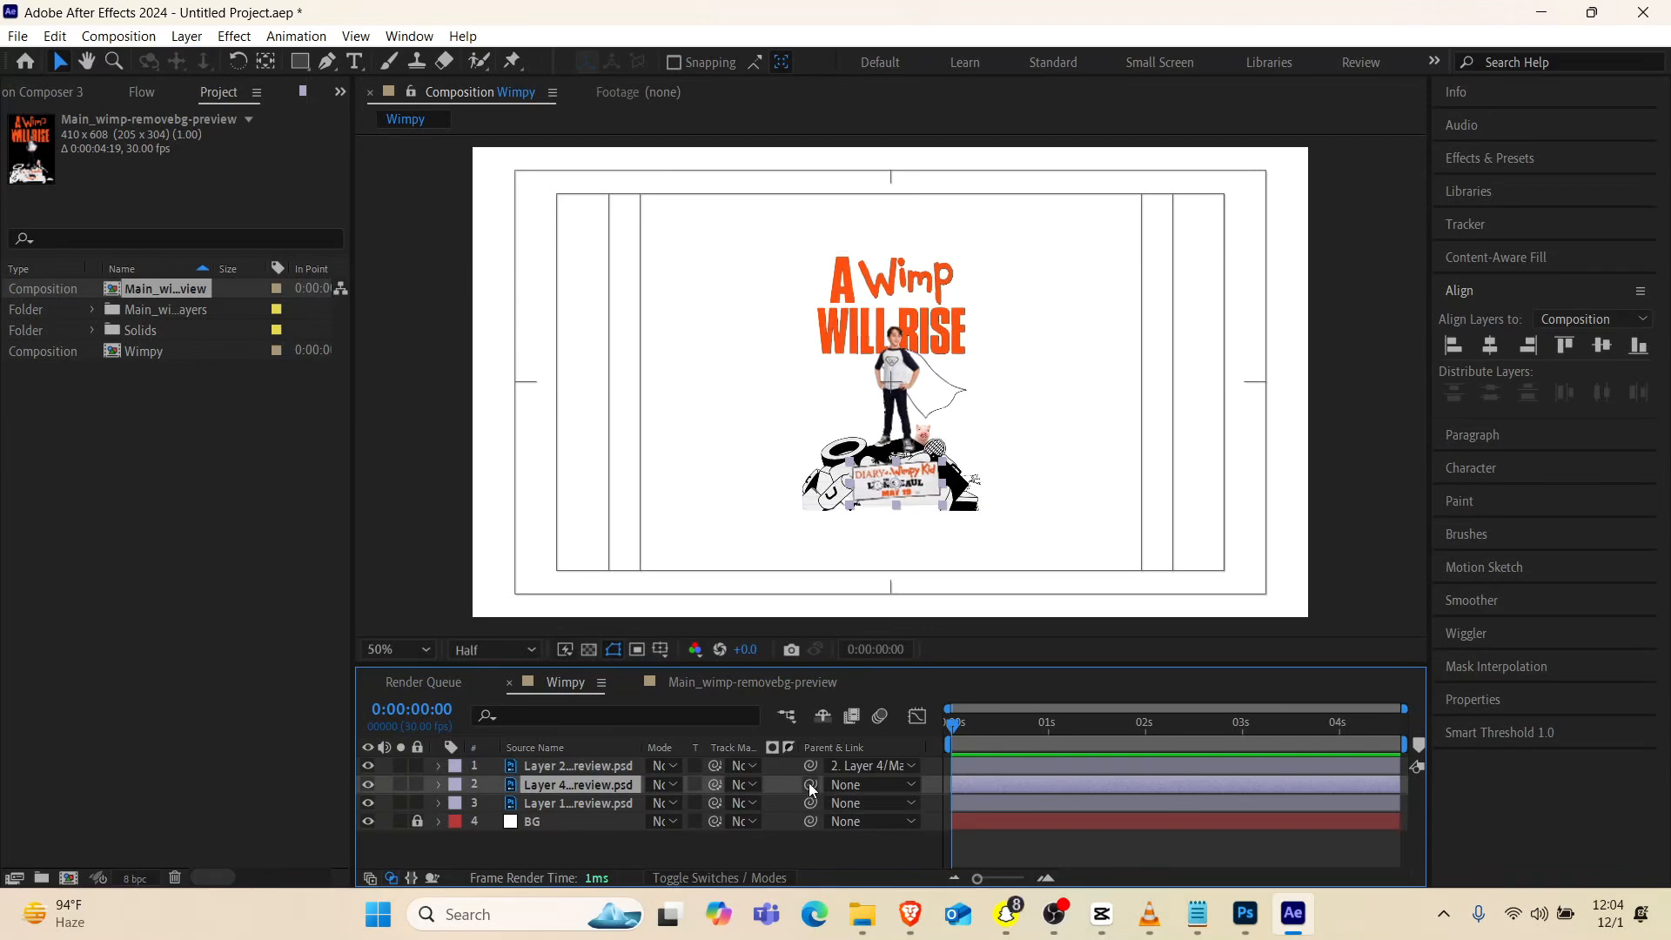
{"action": "left_click_drag", "start_coordinate": [810, 784], "coordinate": [634, 803]}
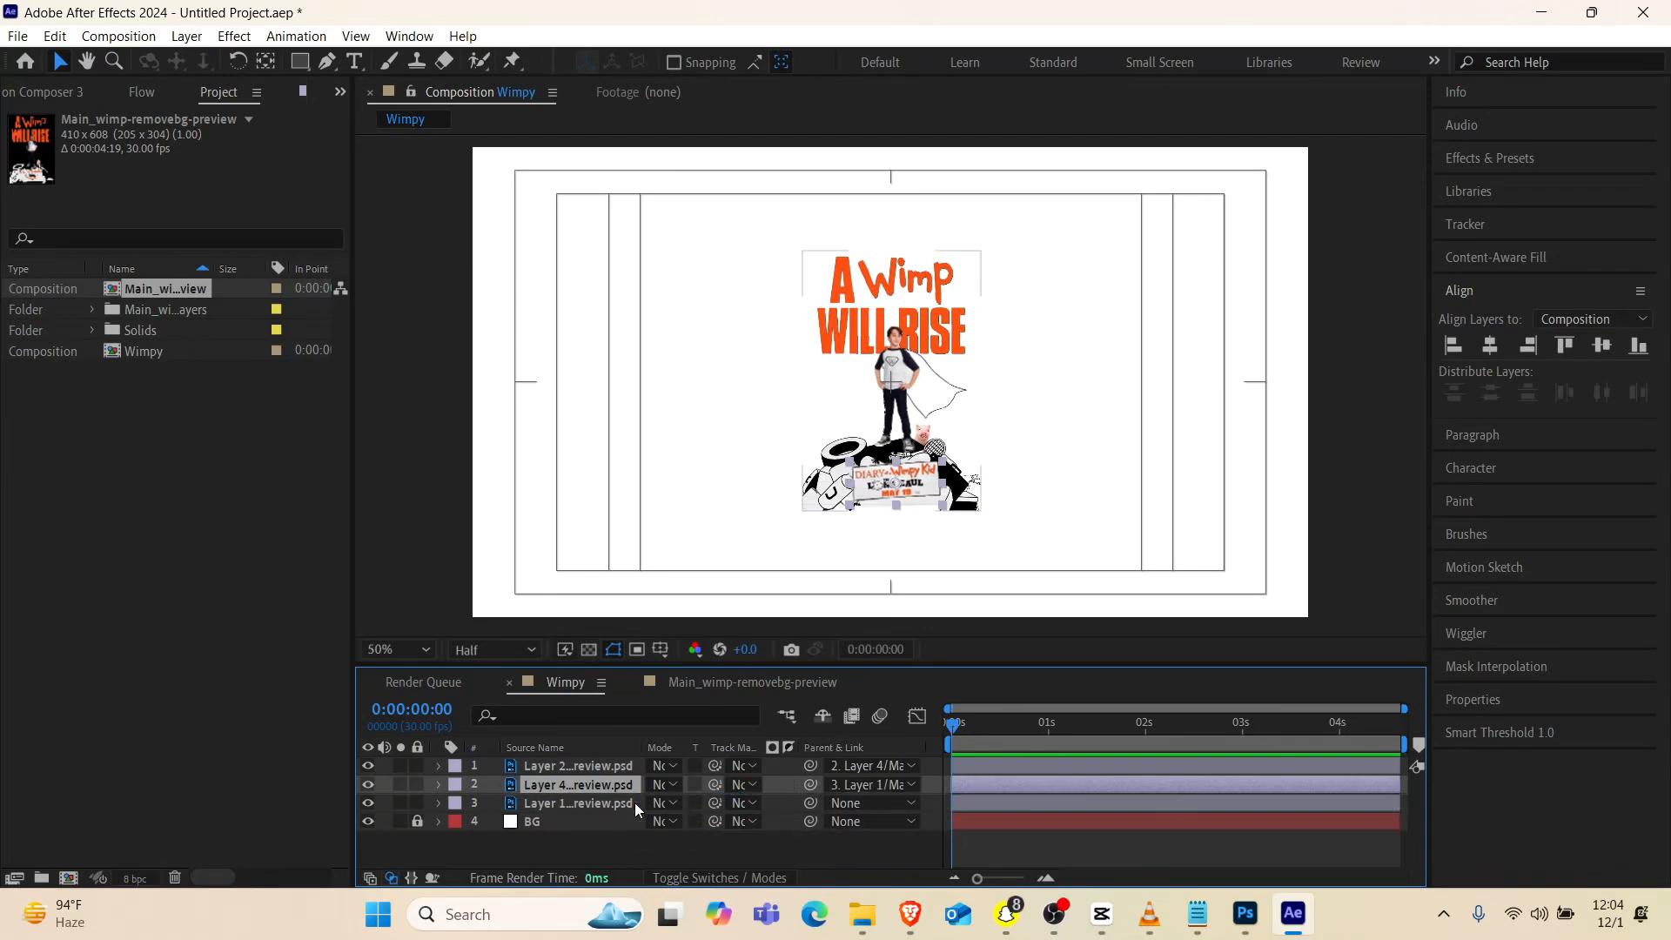
Scale the parent Layer 1 to 144% and turn off the Title/Action Safe overlay
{"action": "left_click", "coordinate": [584, 803]}
{"action": "key", "text": "s"}
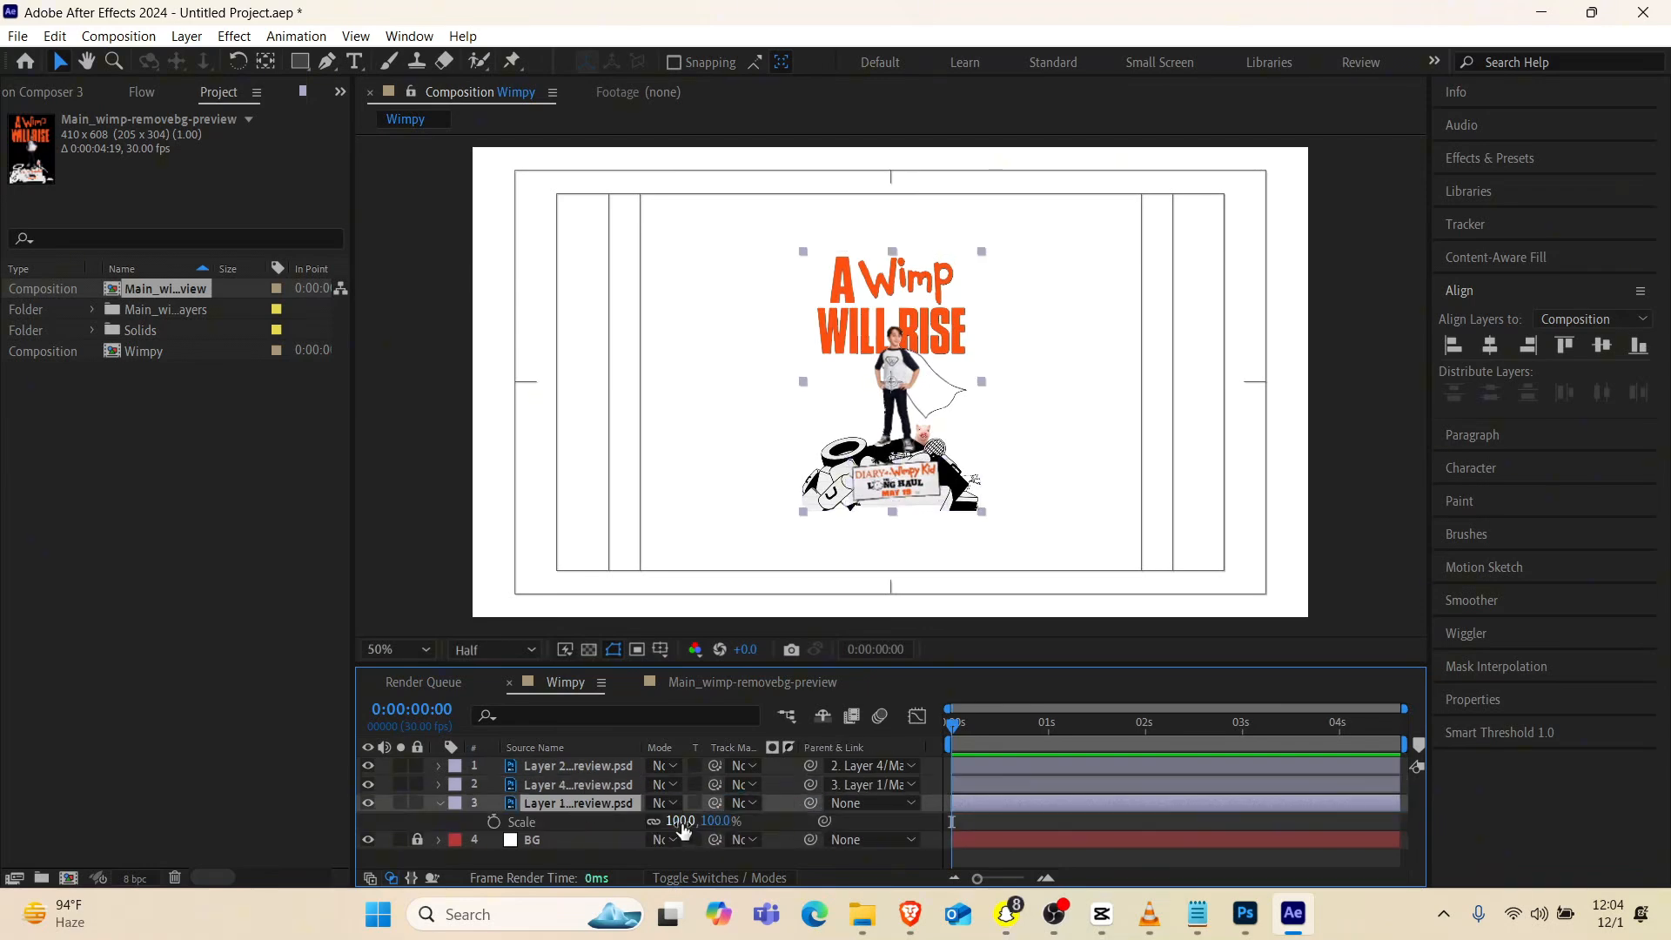
{"action": "left_click_drag", "start_coordinate": [683, 831], "coordinate": [722, 831]}
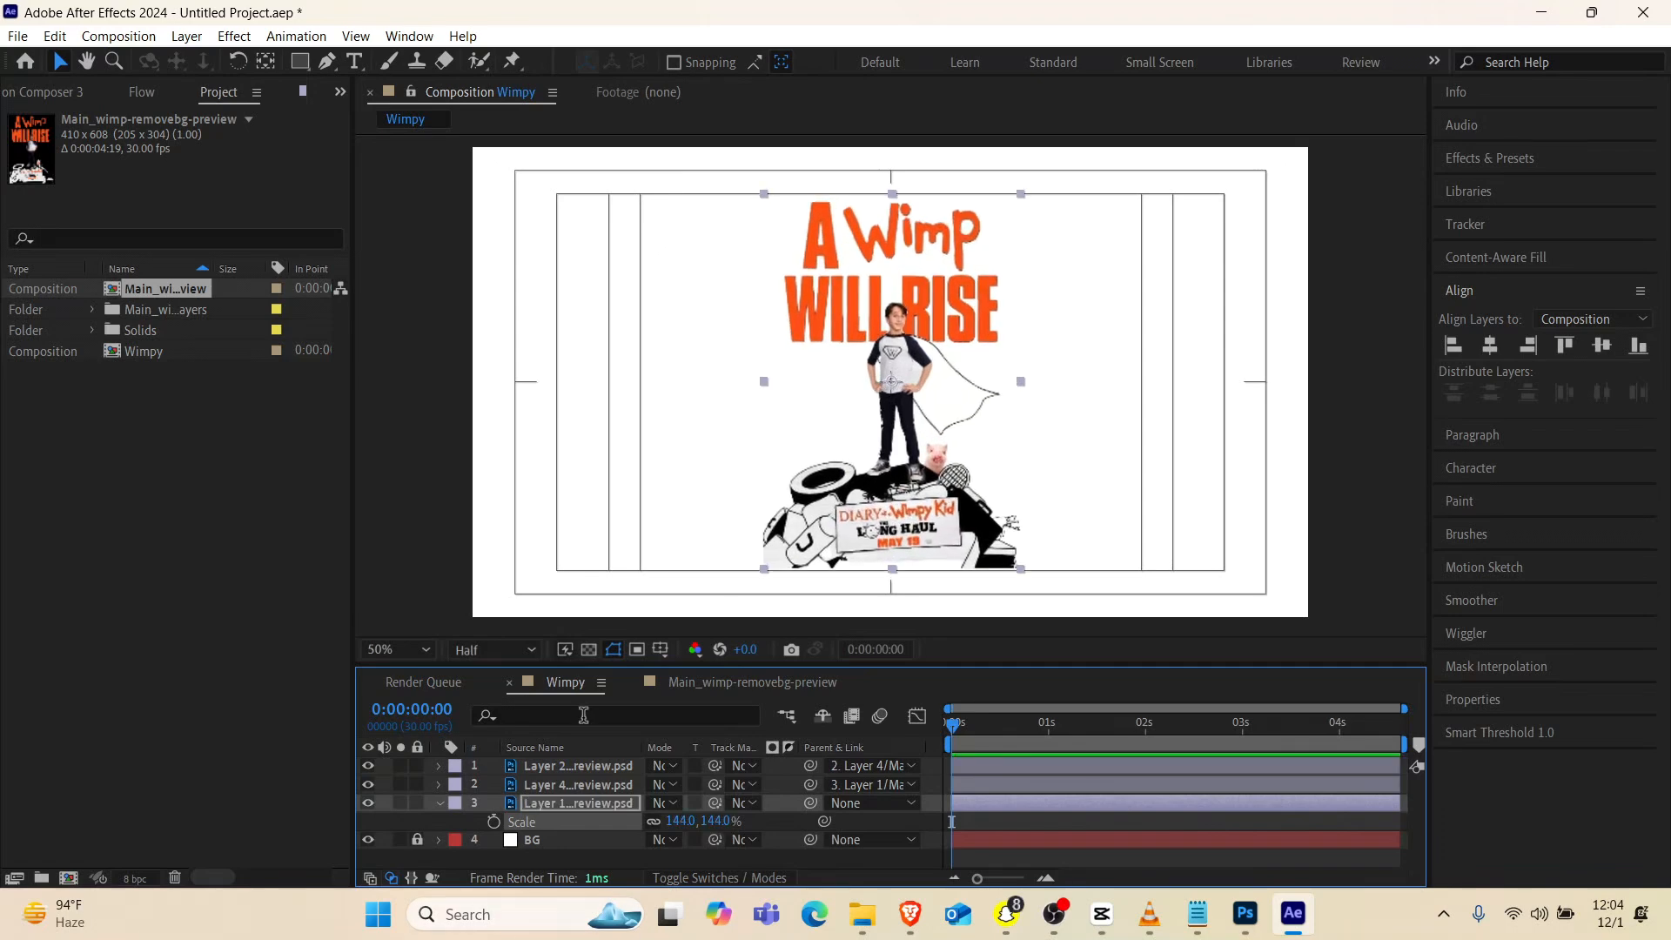
{"action": "left_click", "coordinate": [660, 649]}
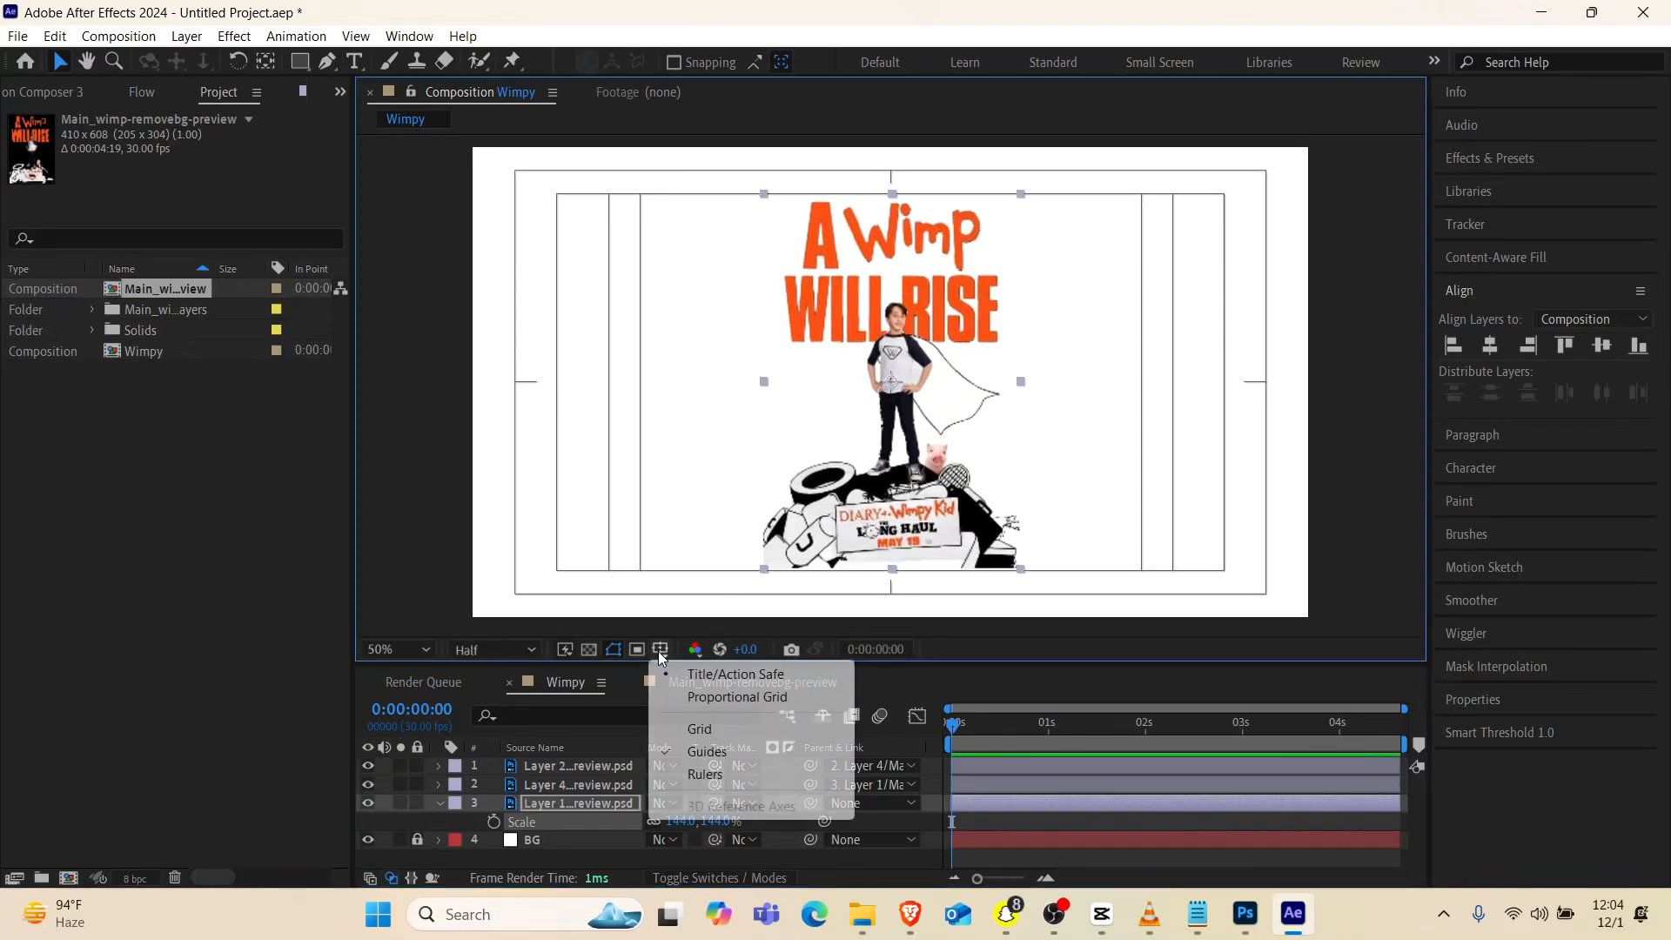
{"action": "left_click", "coordinate": [702, 680]}
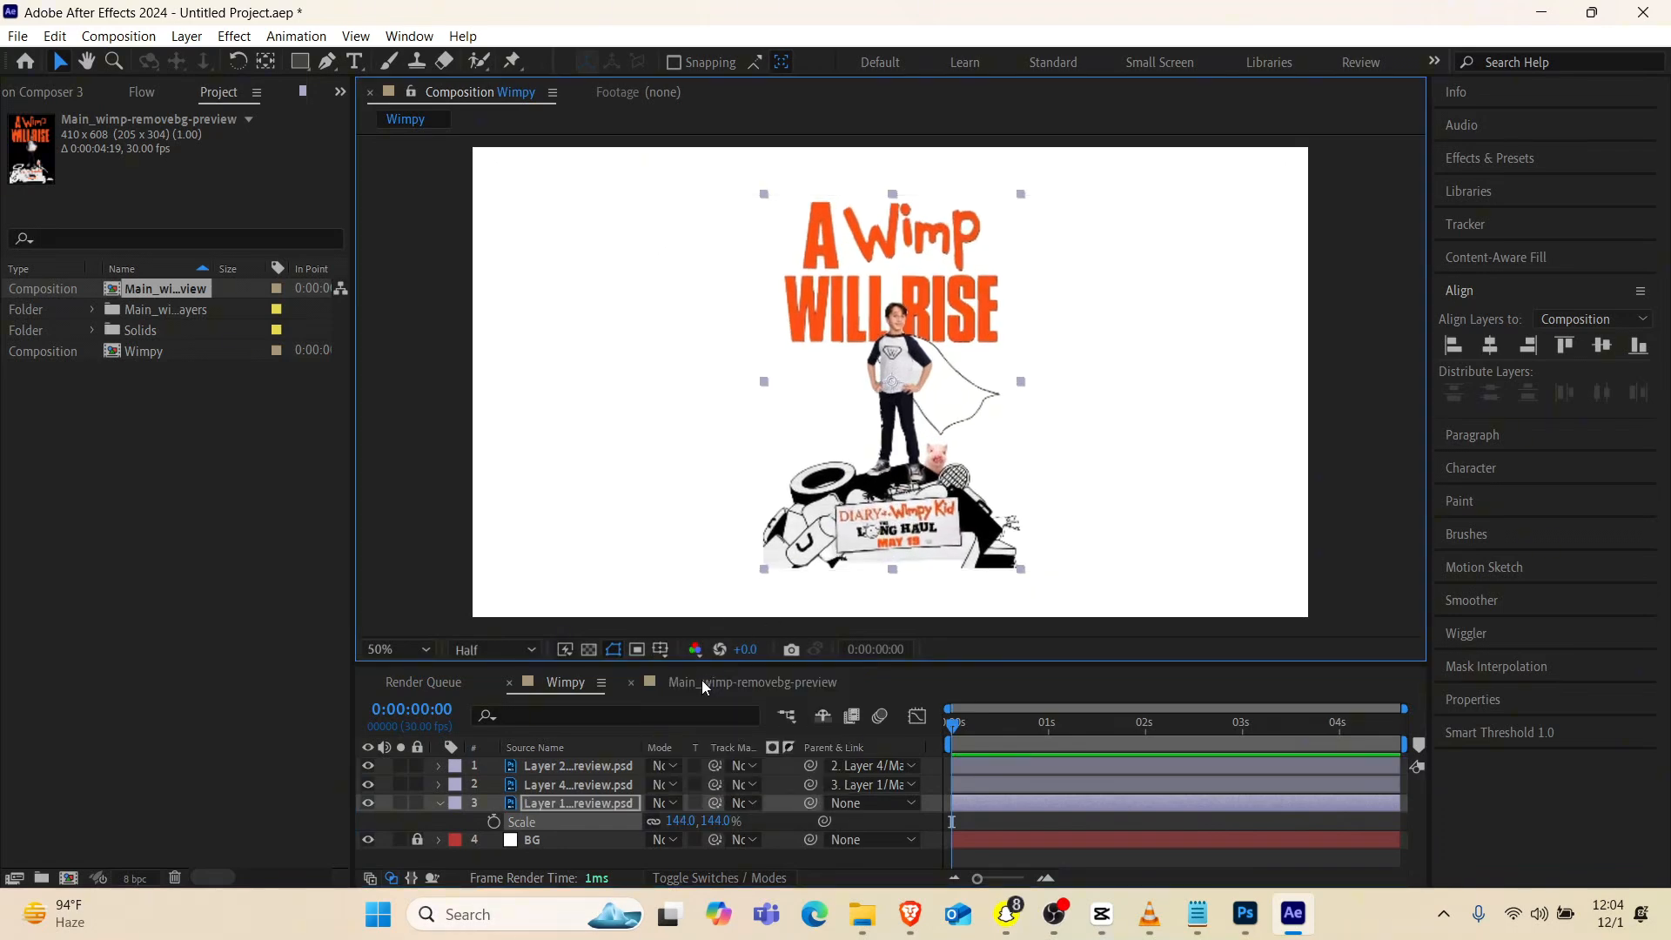
{"action": "left_click", "coordinate": [438, 804]}
{"action": "left_click", "coordinate": [496, 854]}
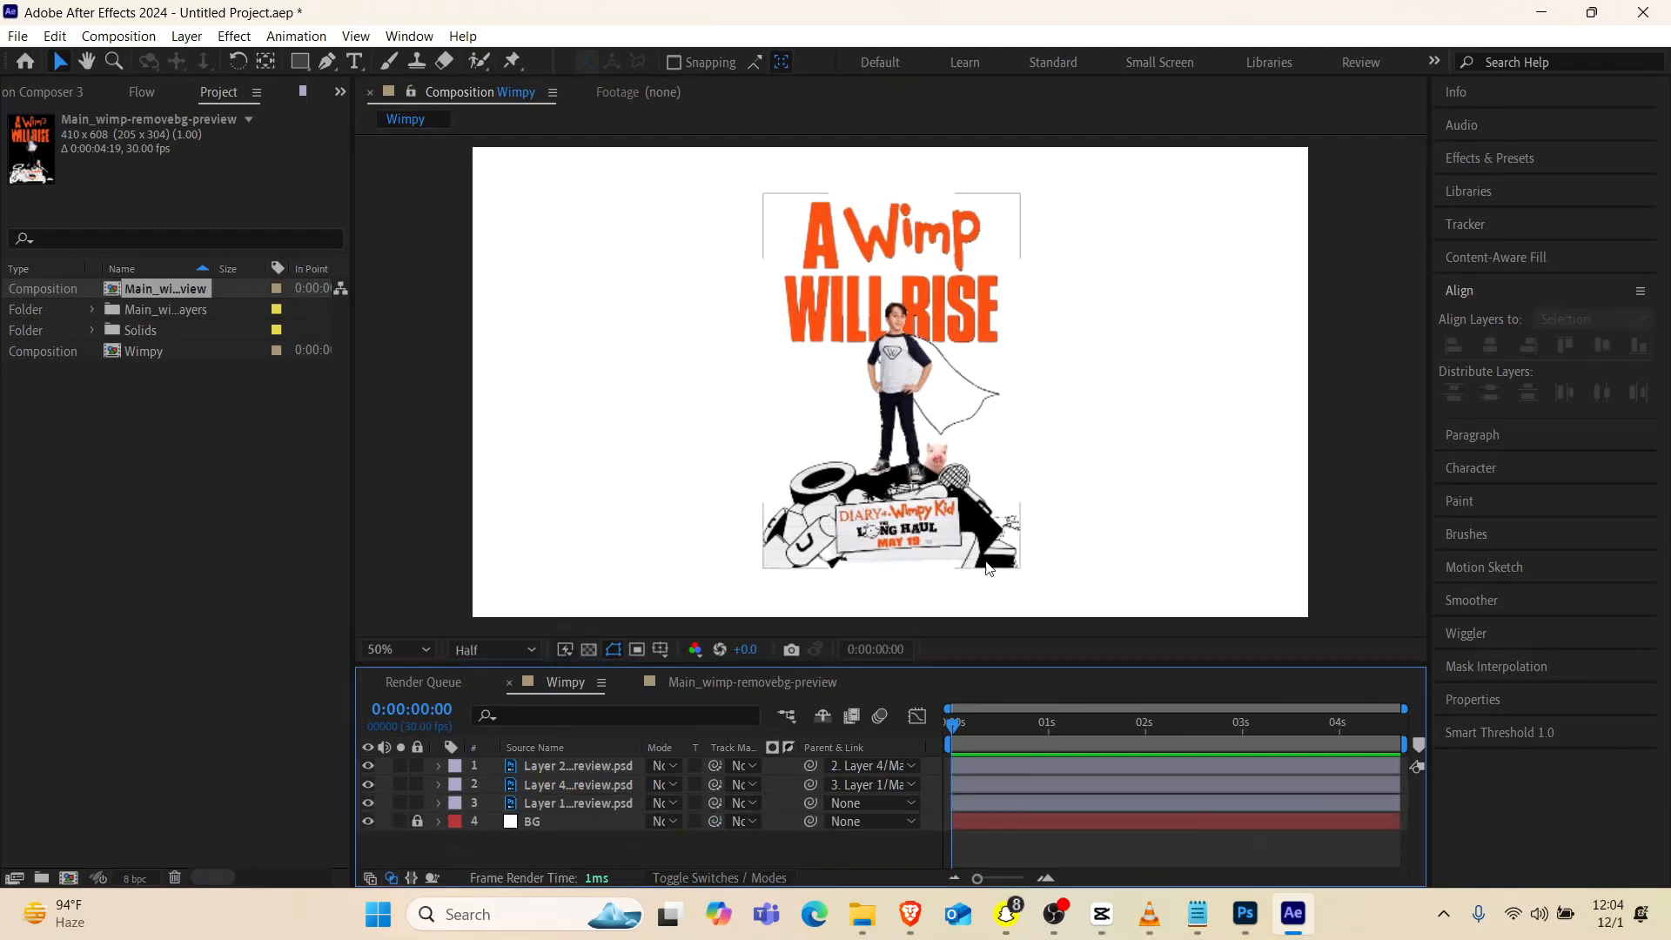
Make Layer 2, Layer 4 and Layer 1 3D layers, leaving BG in 2D
{"action": "left_click", "coordinate": [719, 877]}
{"action": "left_click", "coordinate": [768, 765]}
{"action": "left_click", "coordinate": [768, 784]}
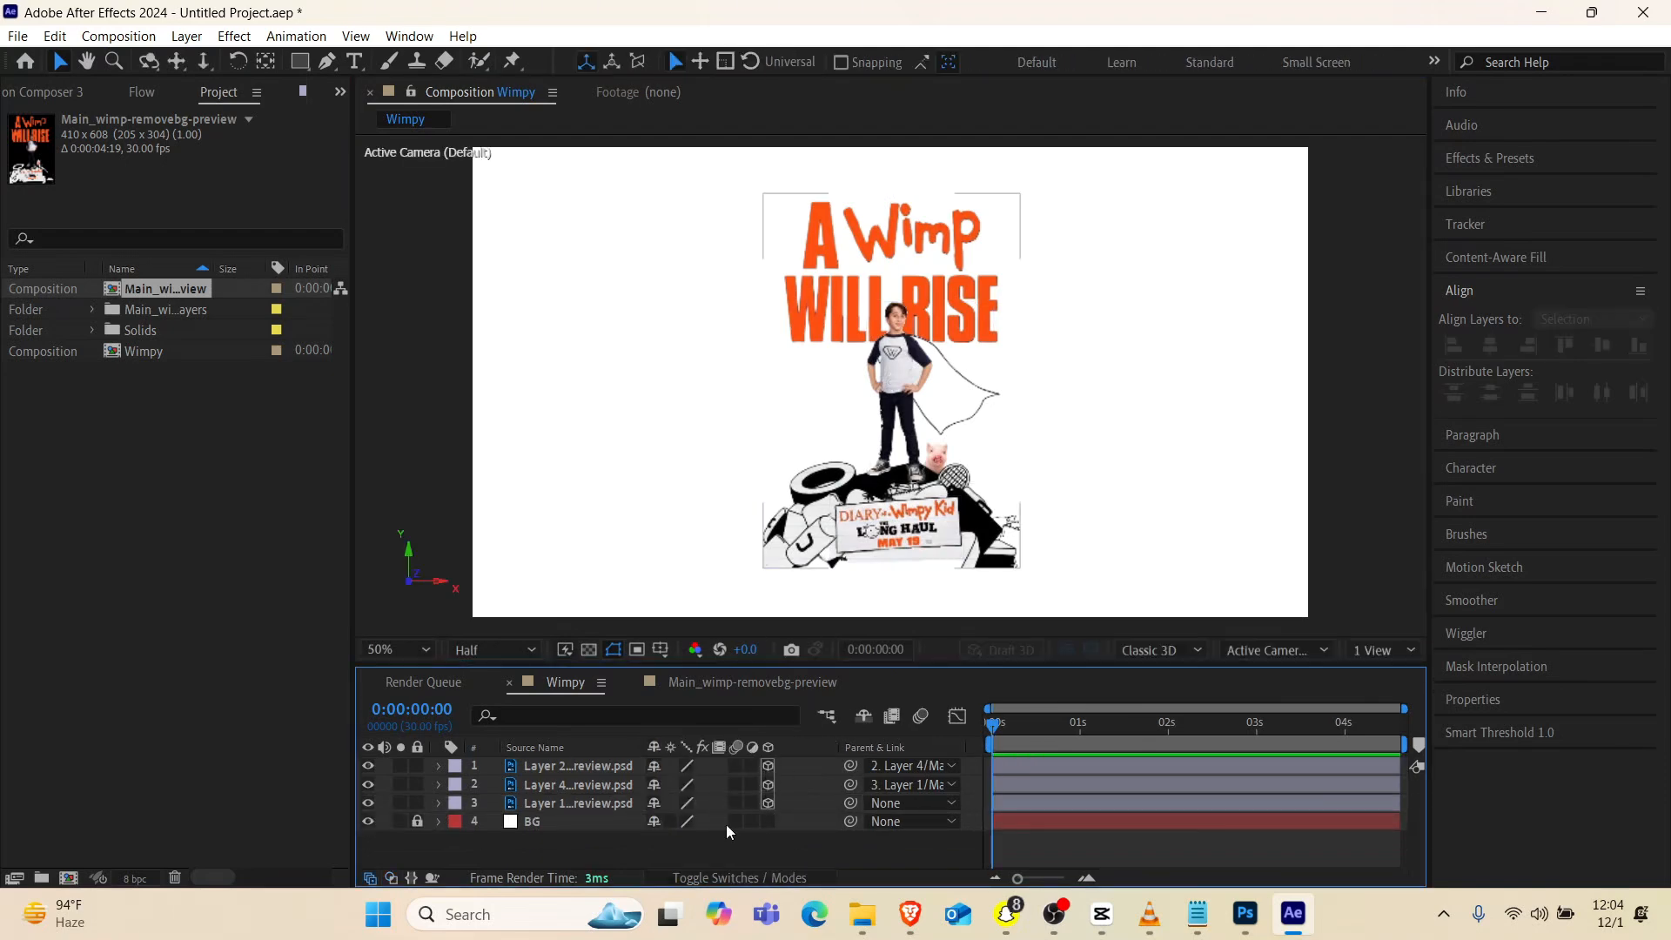
Add a new camera layer to the Wimpy composition with the default camera settings
{"action": "right_click", "coordinate": [625, 837]}
{"action": "mouse_move", "coordinate": [778, 590]}
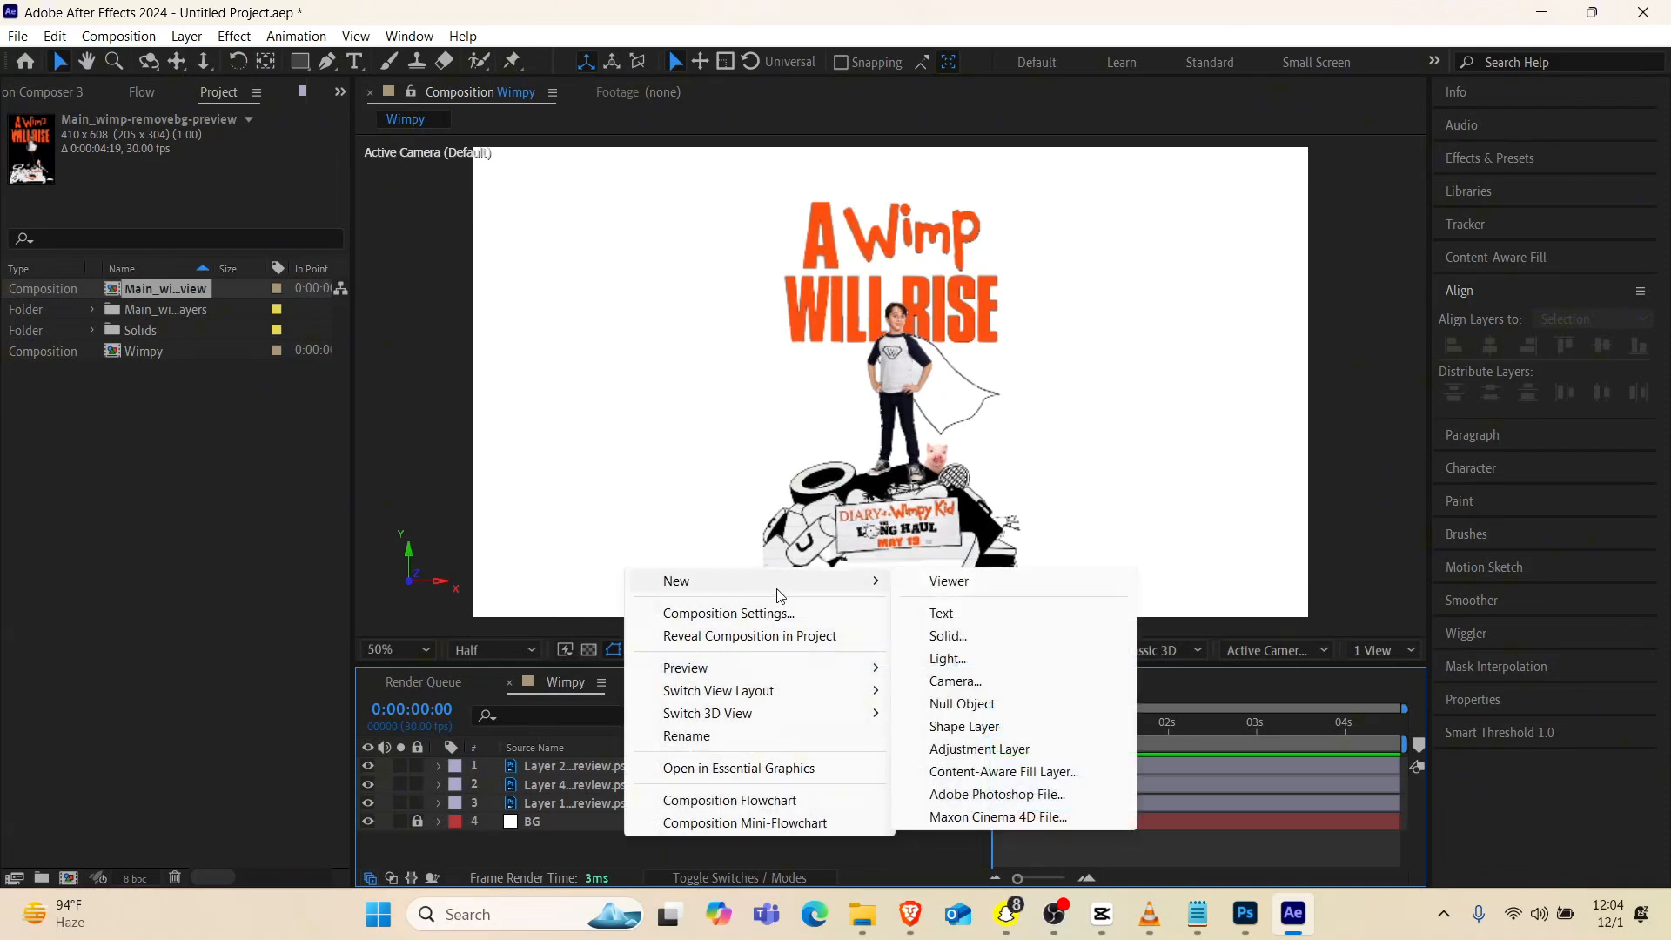
{"action": "left_click", "coordinate": [946, 681]}
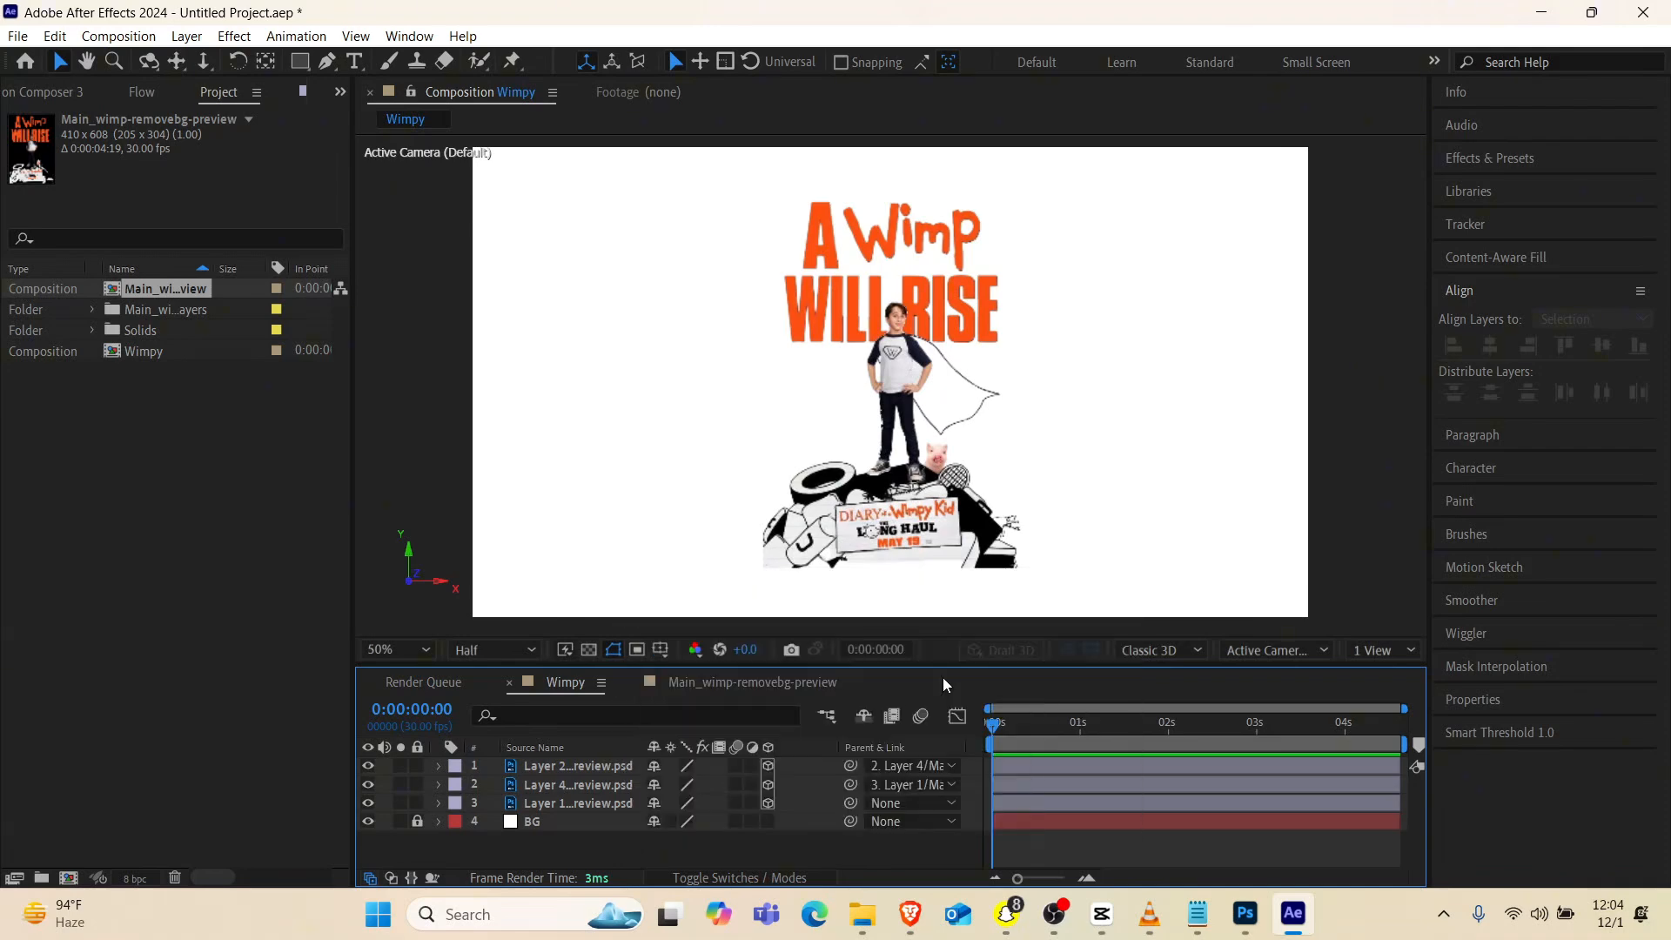
{"action": "left_click", "coordinate": [1058, 688]}
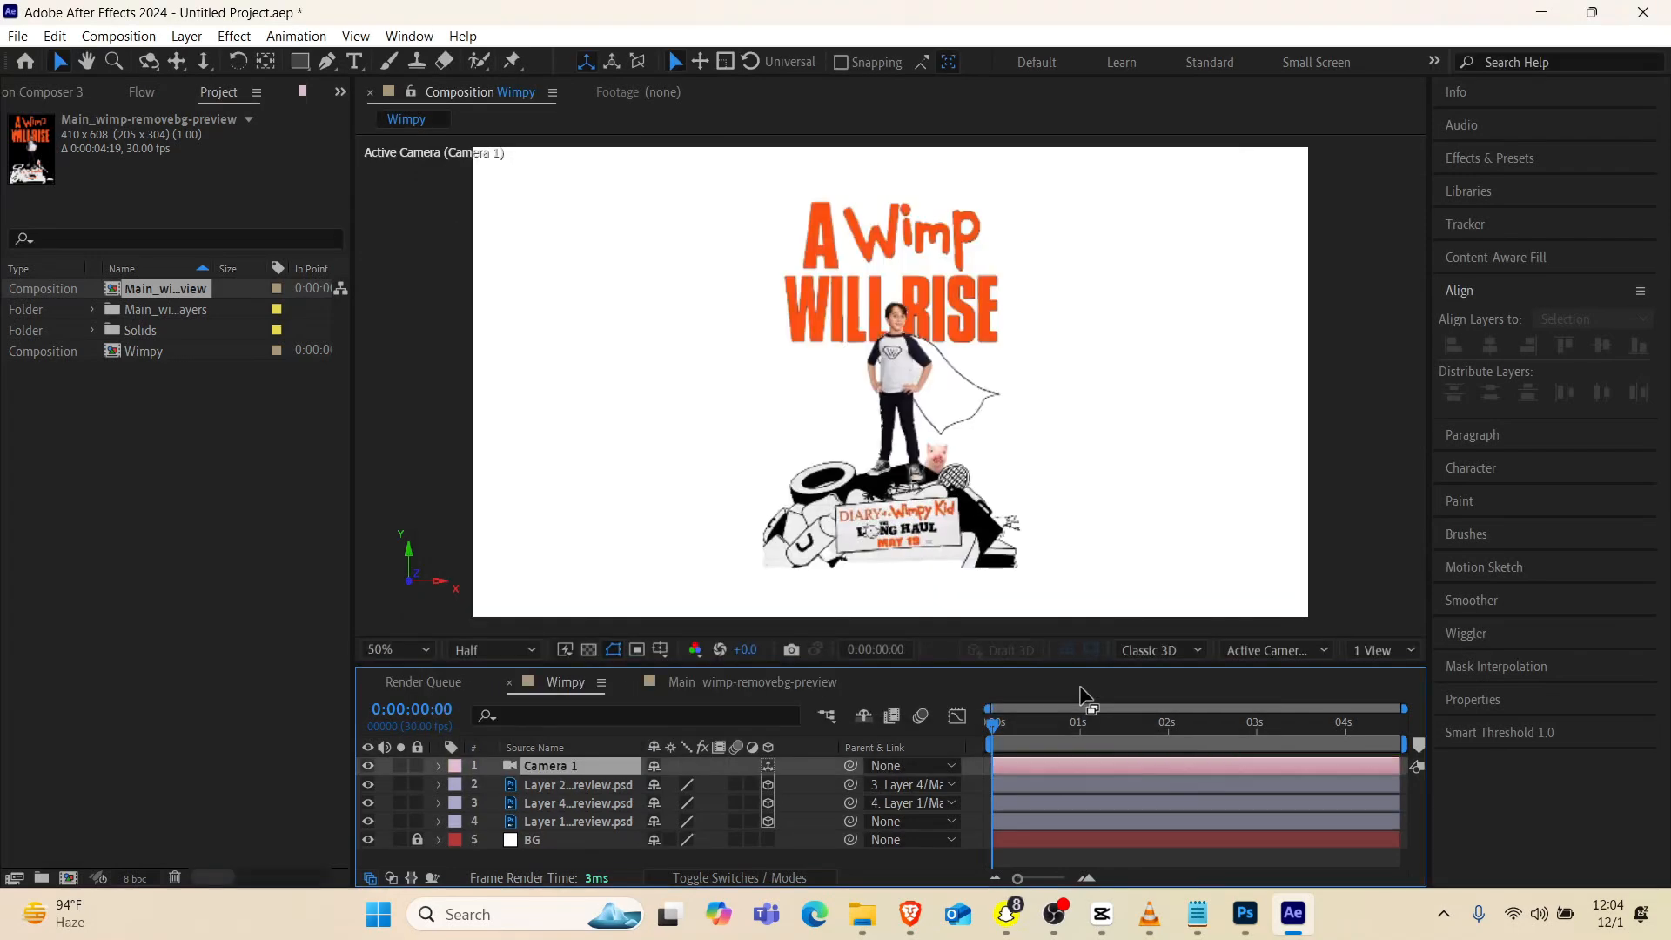
Reveal Layer 1's Position property and switch the composition viewer to 2 Views to see the layers' depth from the side
{"action": "left_click", "coordinate": [607, 820]}
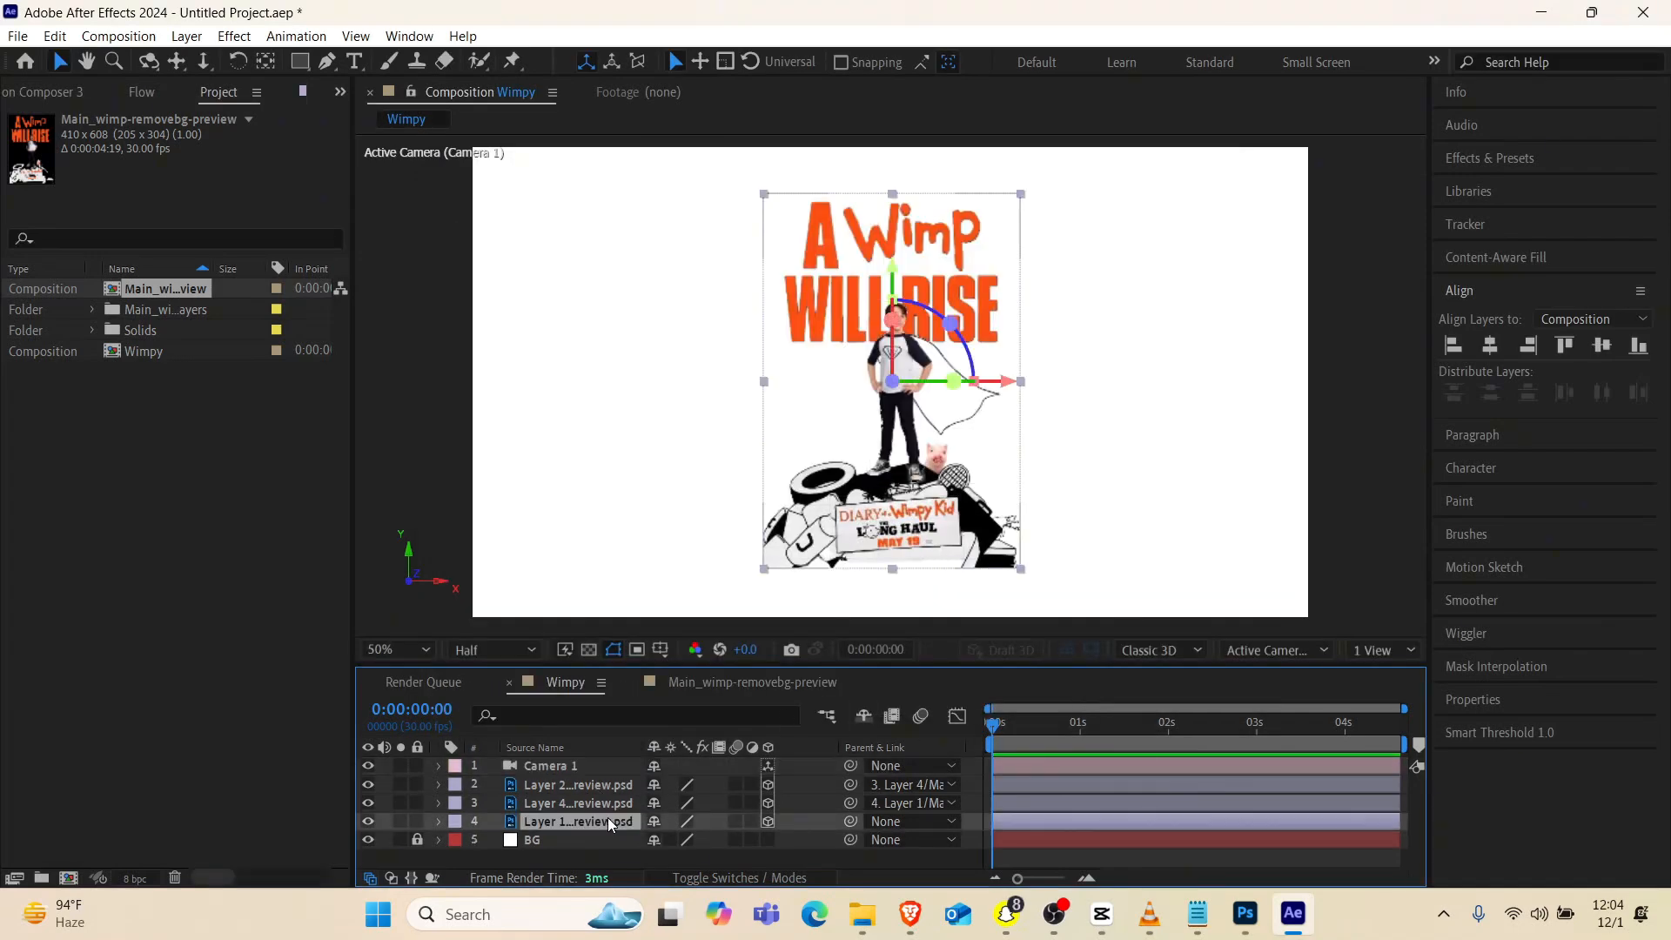
{"action": "key", "text": "p"}
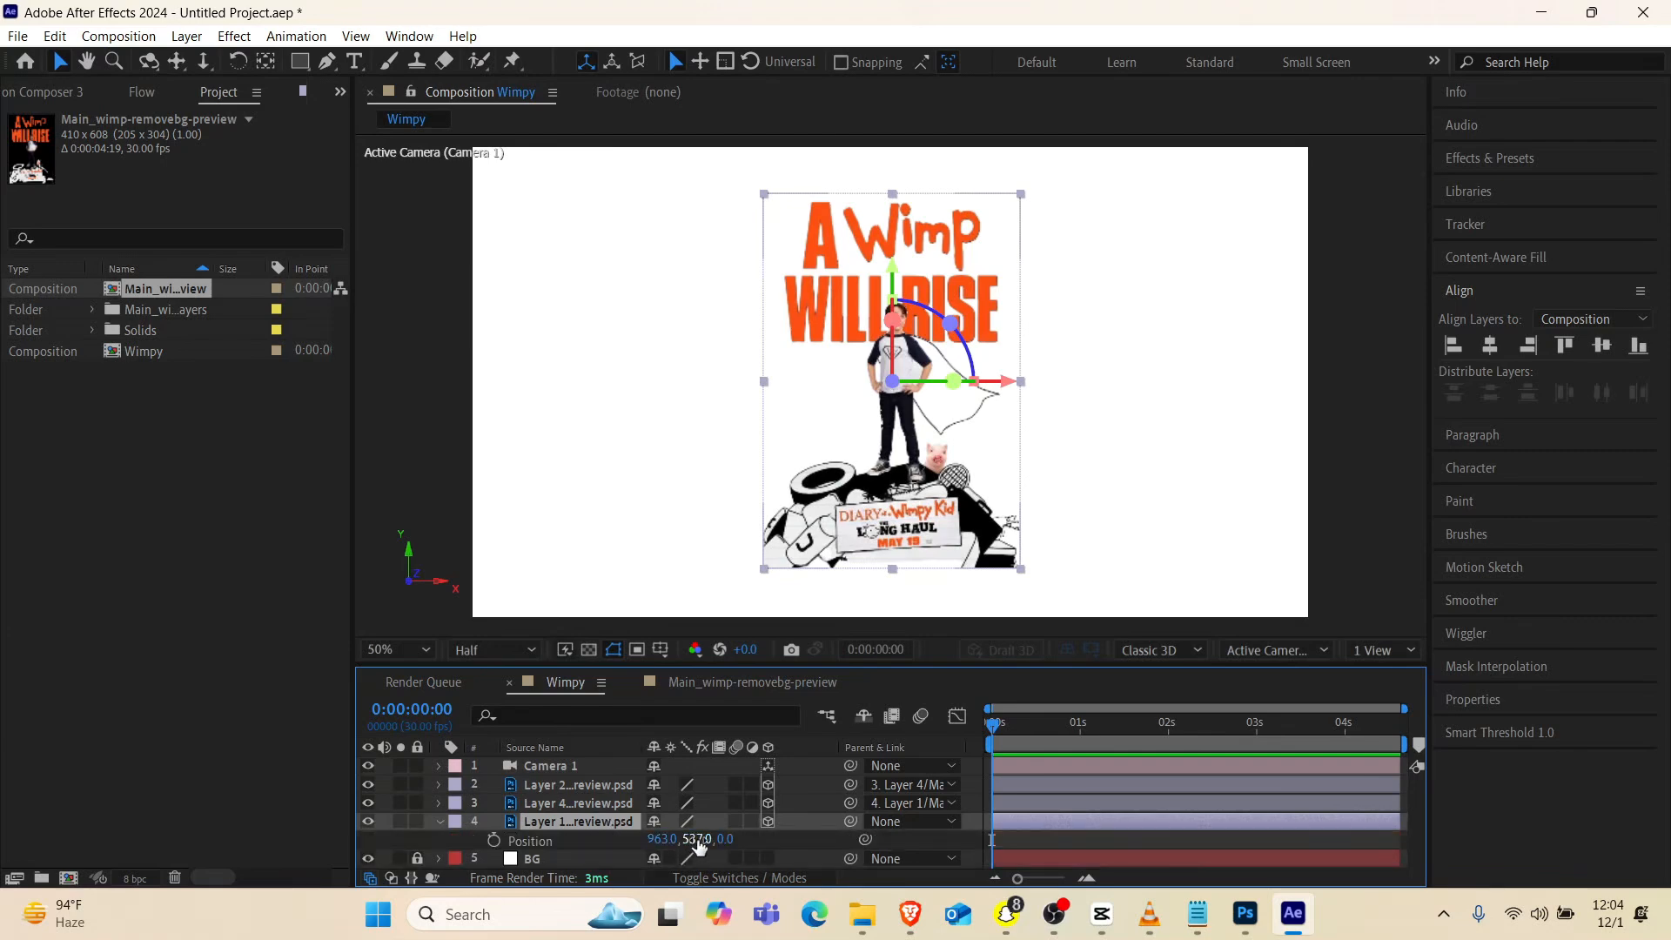
{"action": "left_click", "coordinate": [1396, 650]}
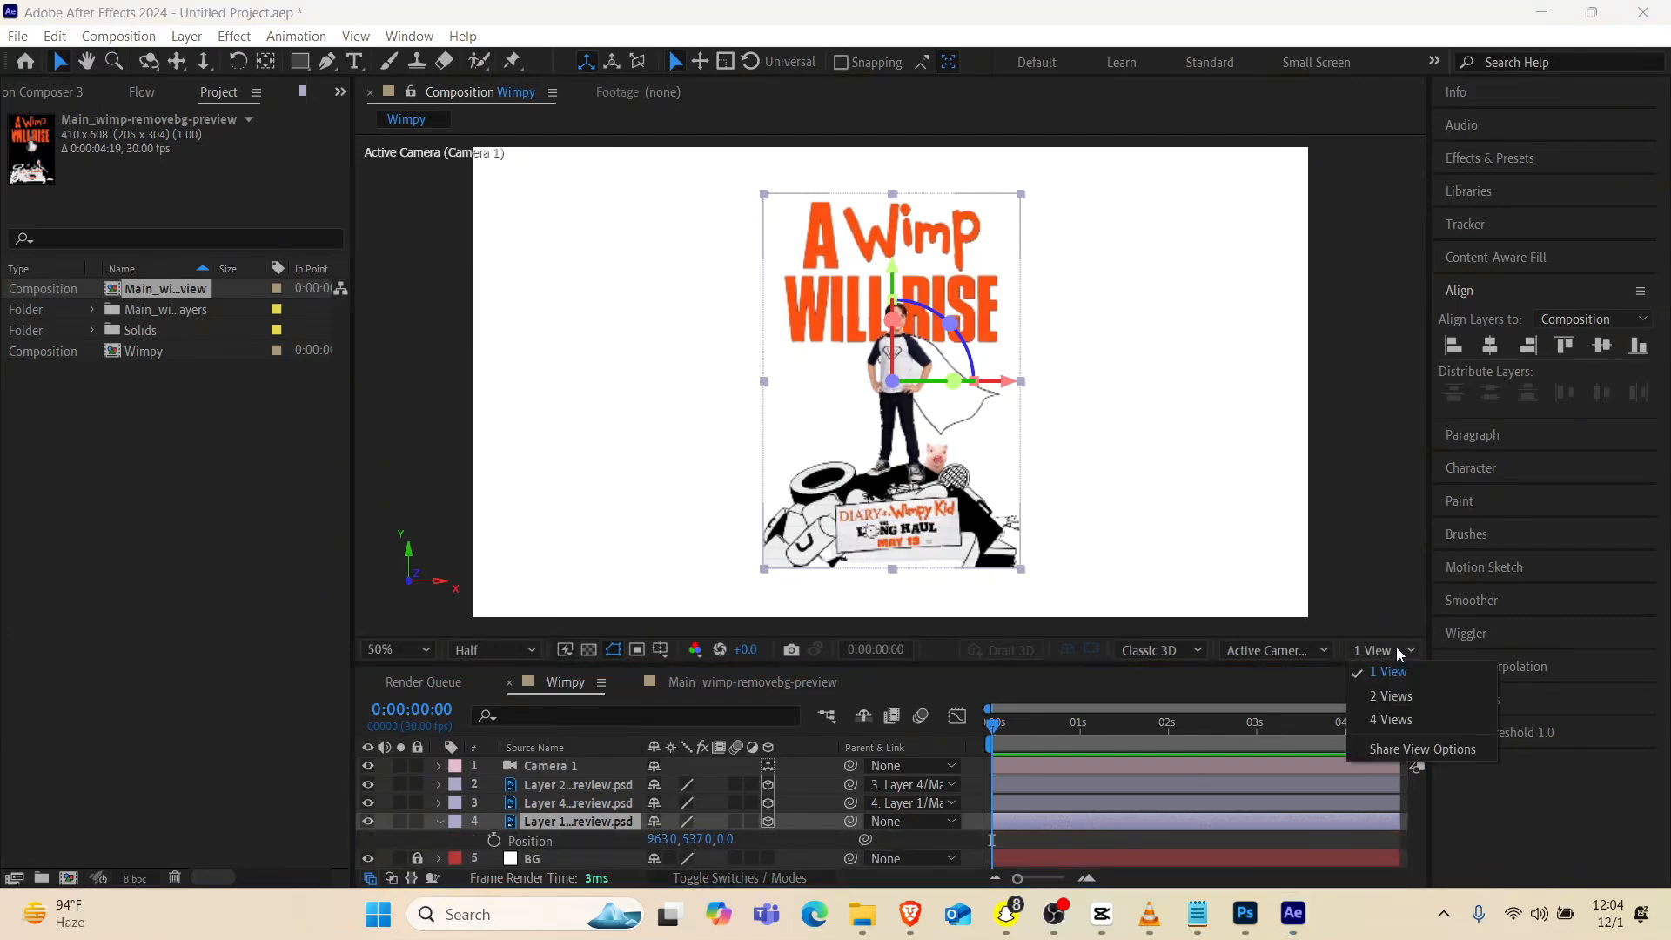
{"action": "left_click", "coordinate": [1392, 692]}
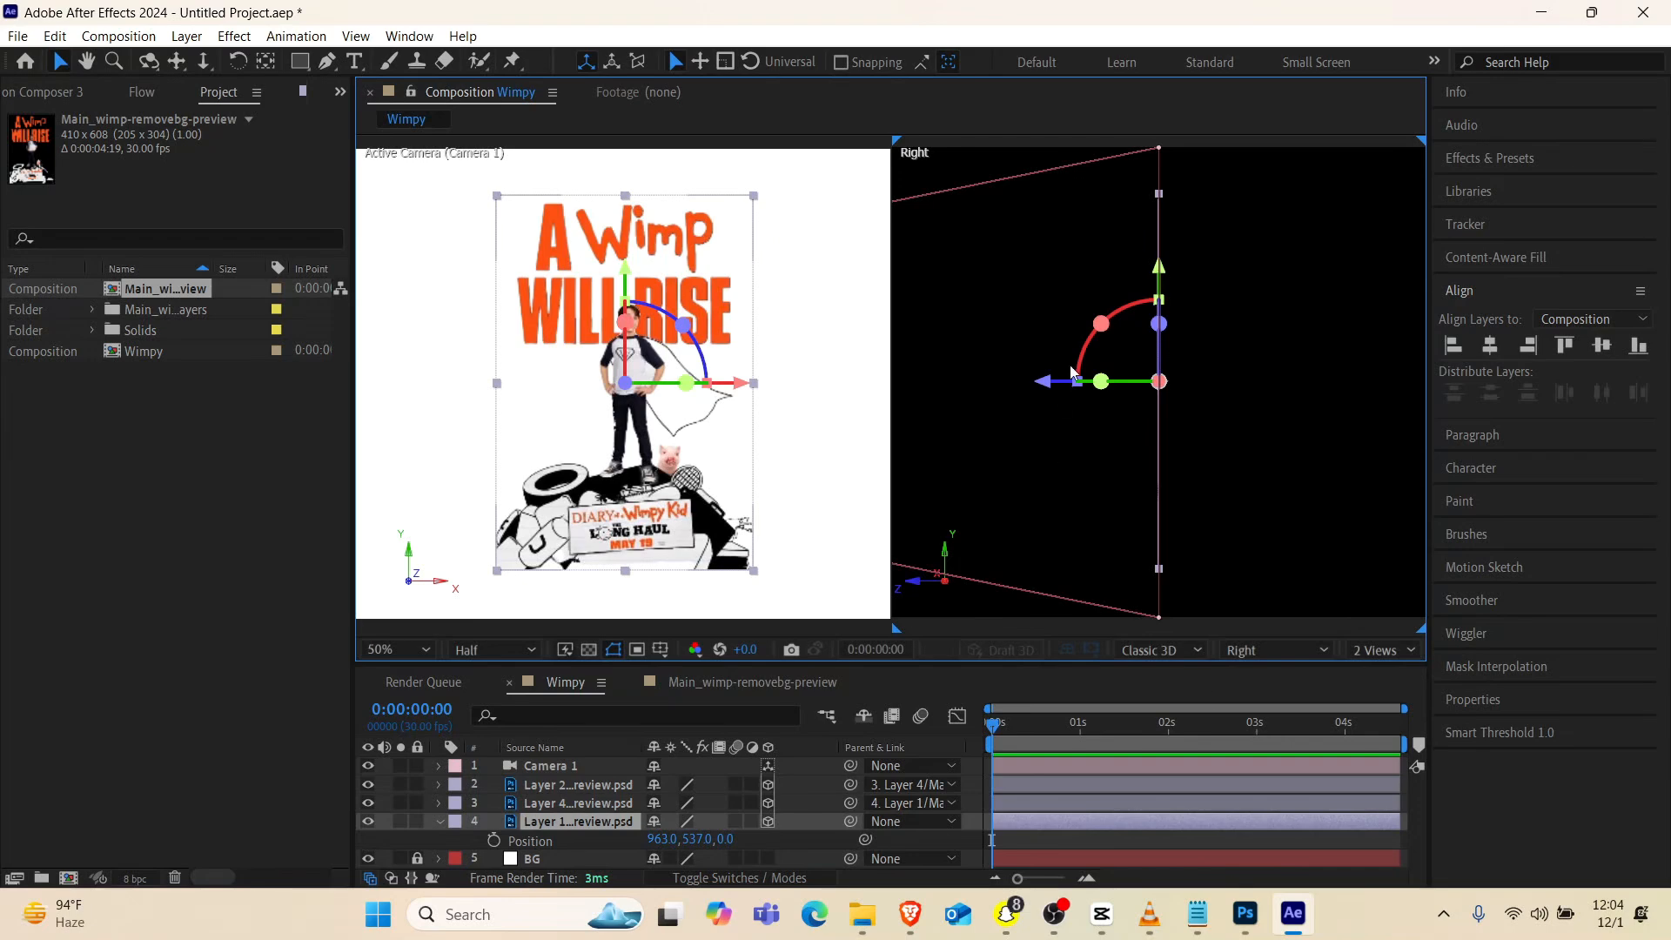
{"action": "scroll", "coordinate": [1110, 394], "scroll_direction": "down", "scroll_amount": 4}
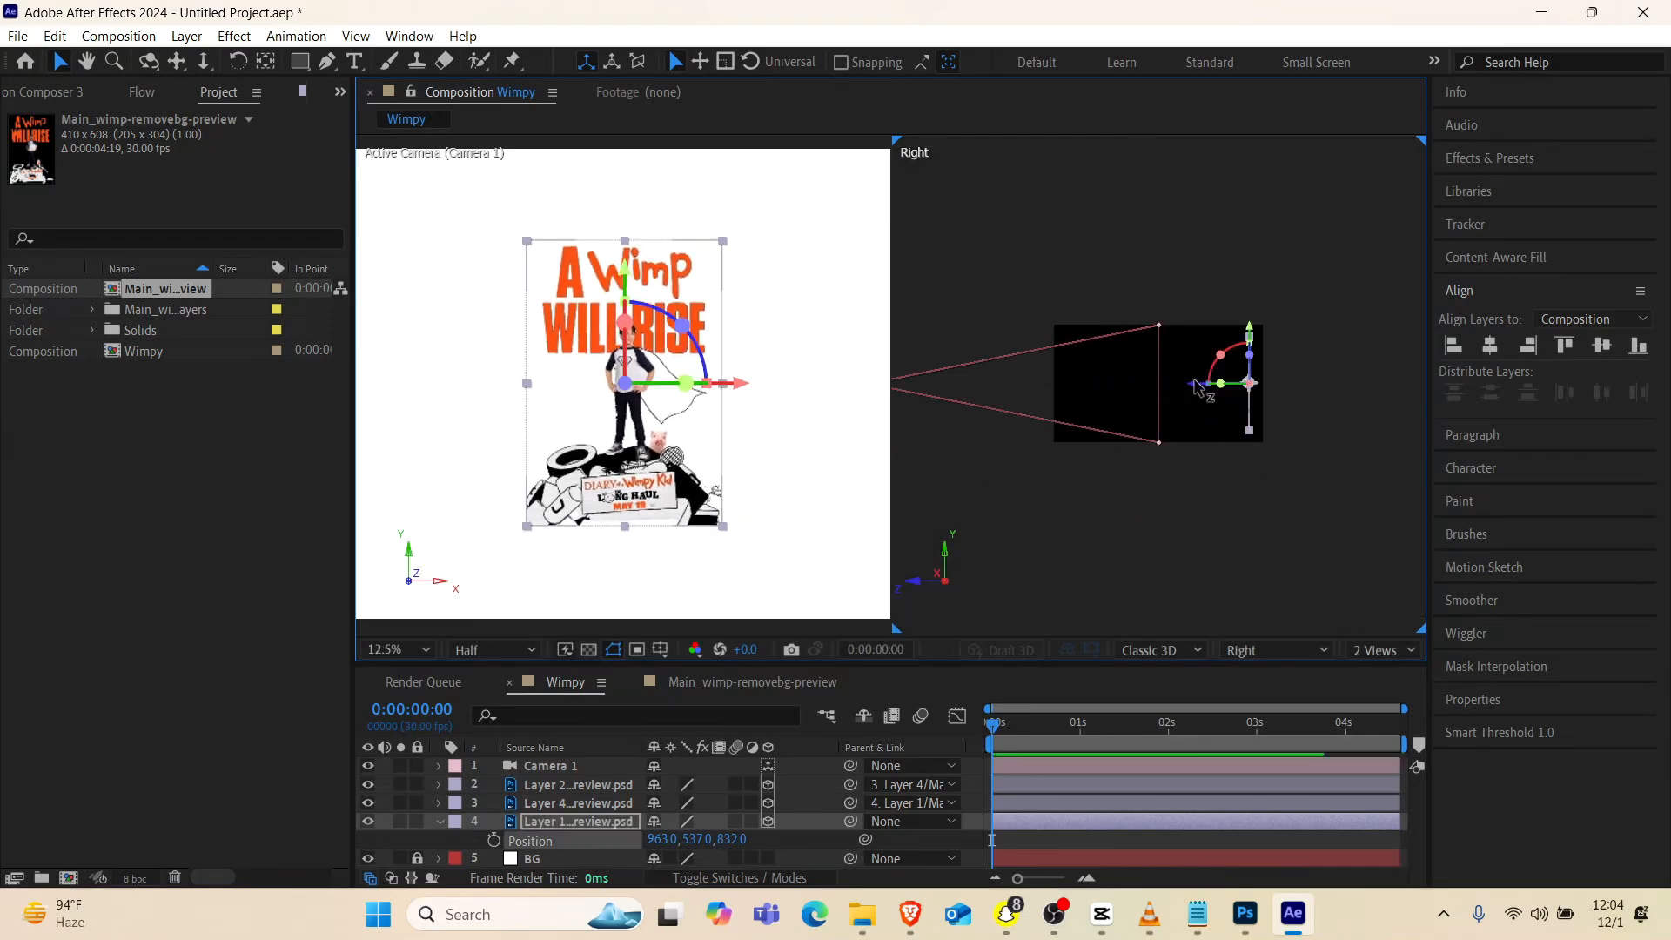
Remove the parent links of Layer 2 and Layer 4 by setting both parents to None
{"action": "left_click", "coordinate": [911, 784]}
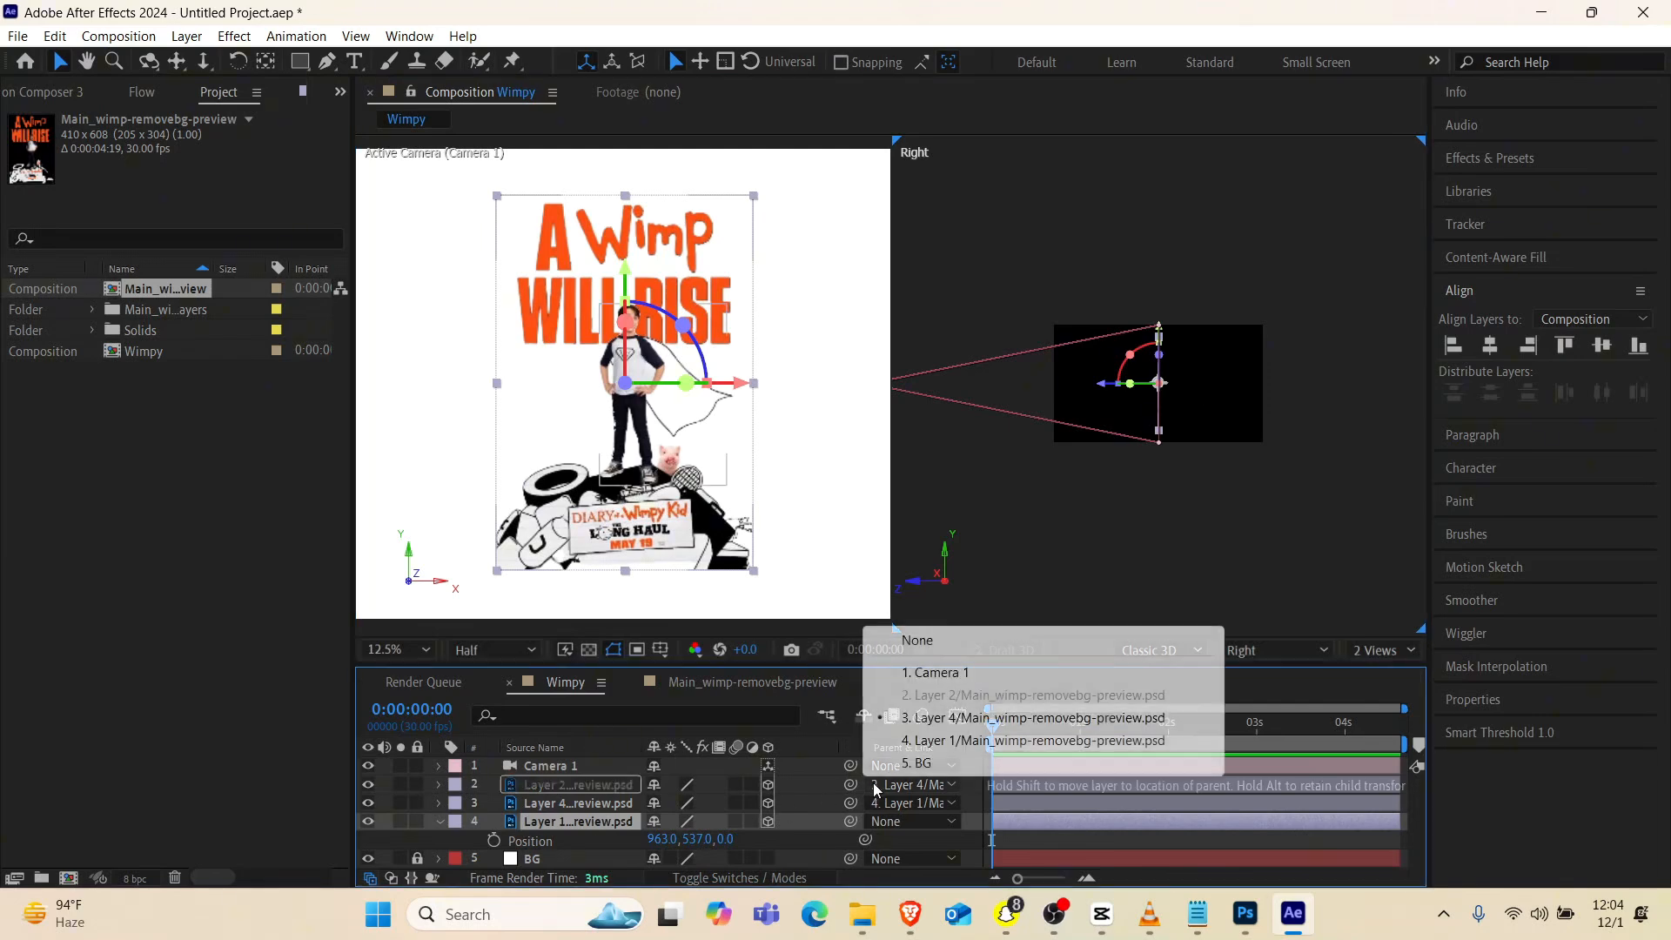
{"action": "left_click", "coordinate": [930, 654]}
{"action": "left_click", "coordinate": [911, 803]}
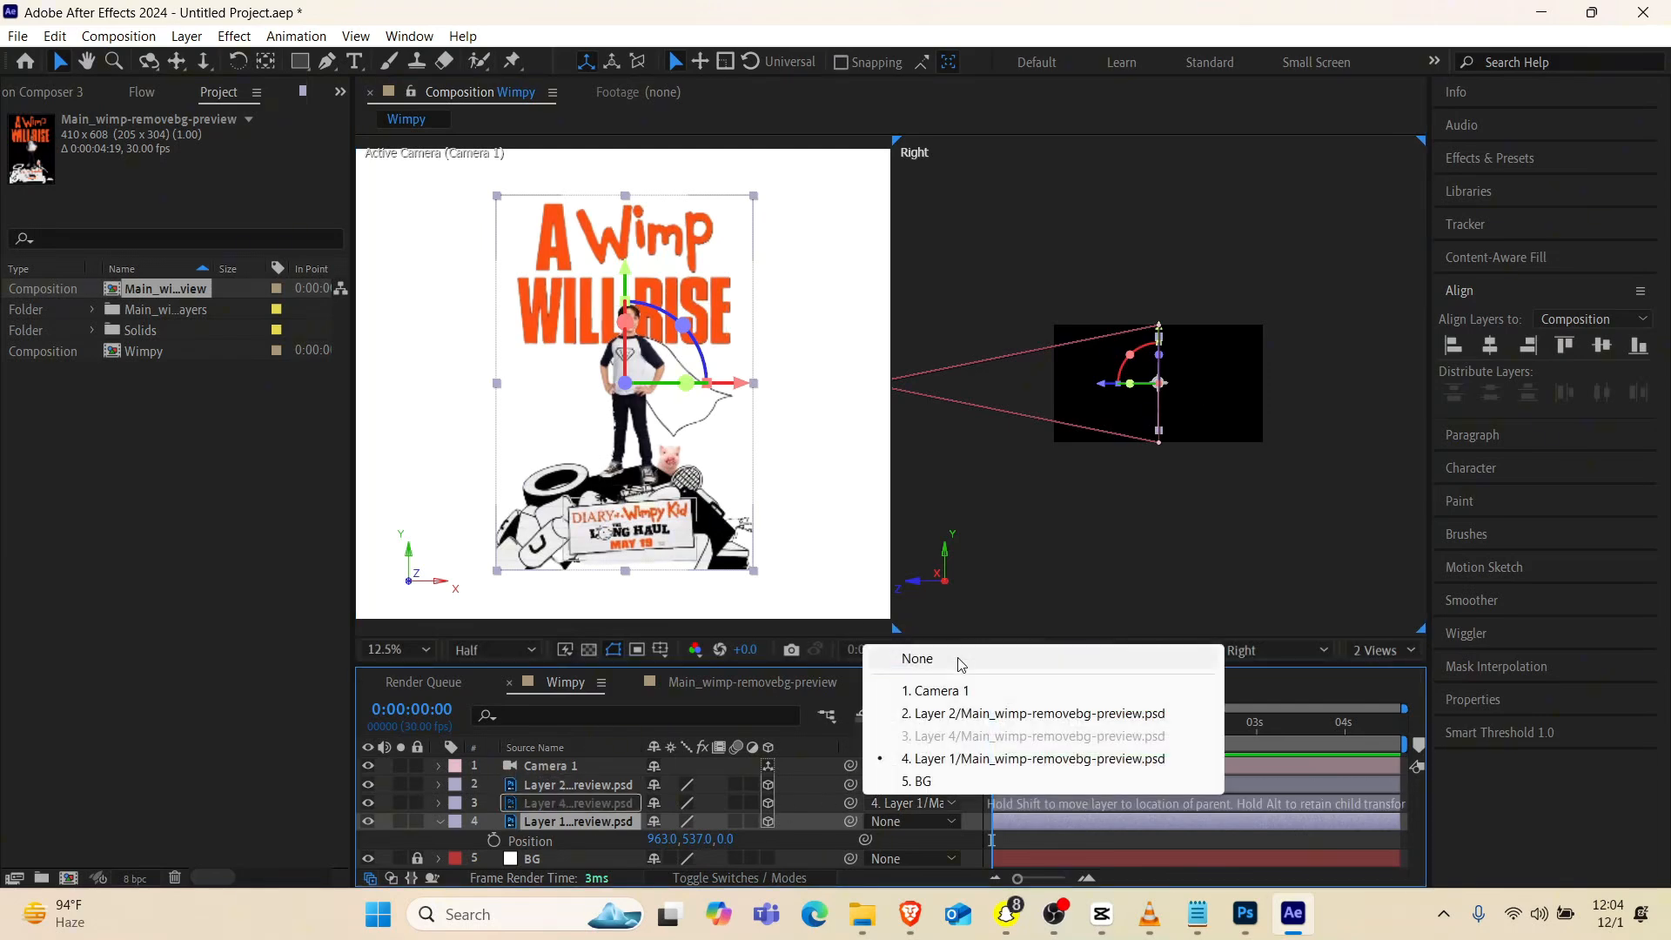
{"action": "left_click", "coordinate": [922, 659]}
Try moving Layer 1 away from the camera and Layer 2 toward it along the Z axis, undoing each move
{"action": "left_click_drag", "start_coordinate": [1107, 383], "coordinate": [1163, 439]}
{"action": "key", "text": "ctrl+z"}
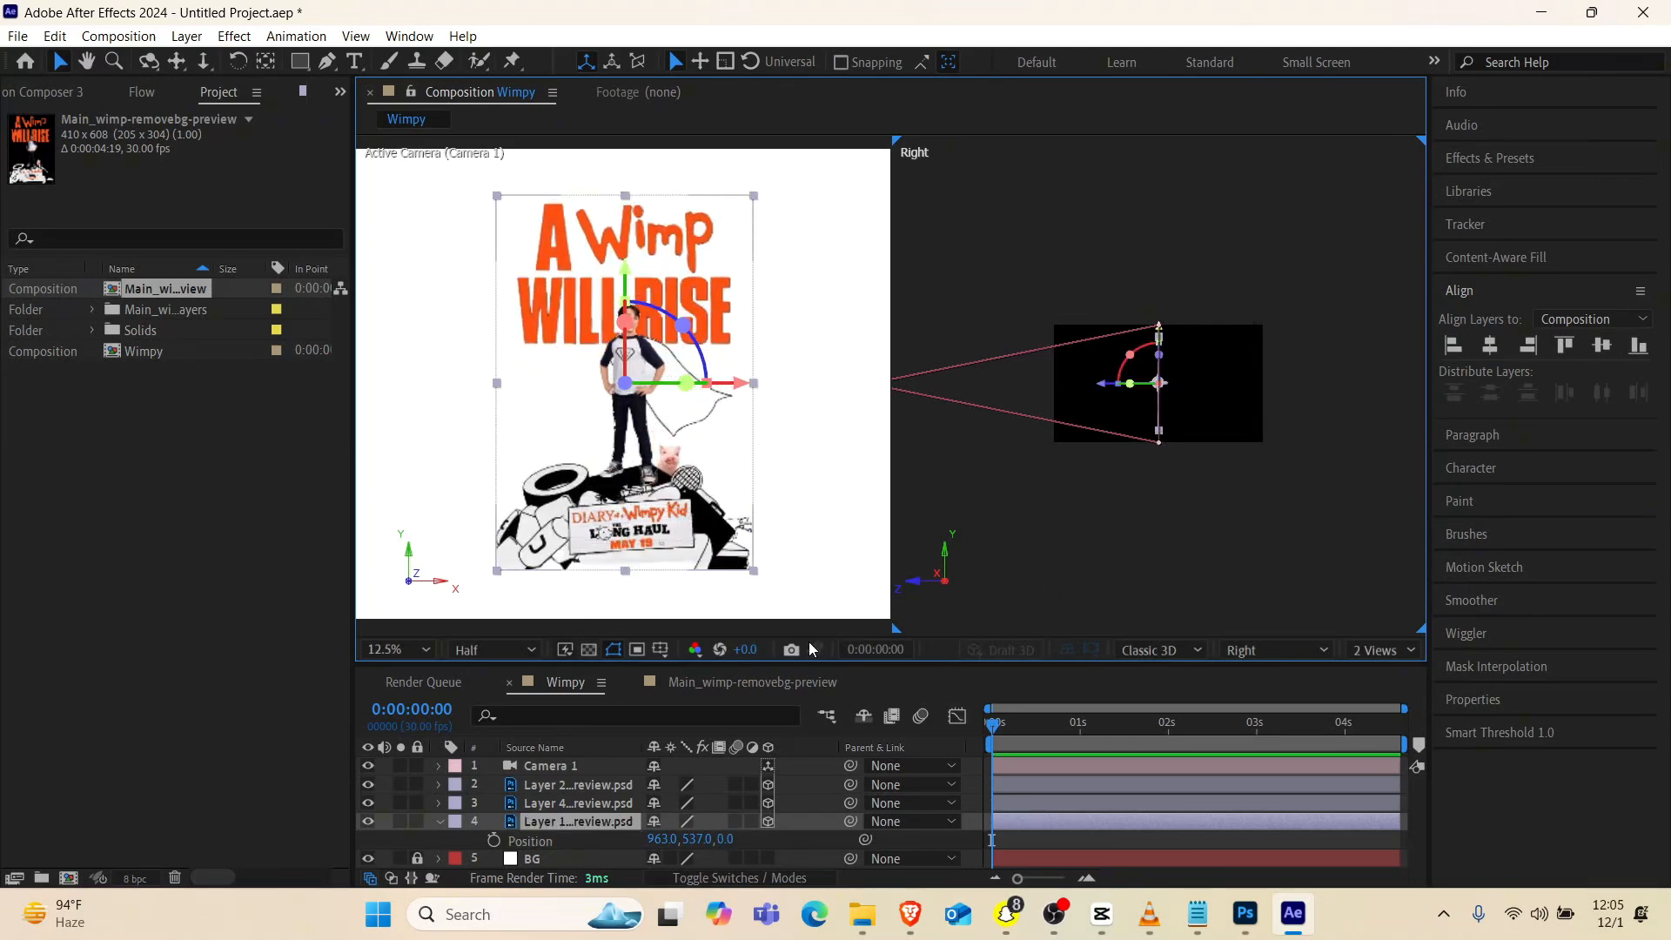
{"action": "left_click", "coordinate": [583, 790]}
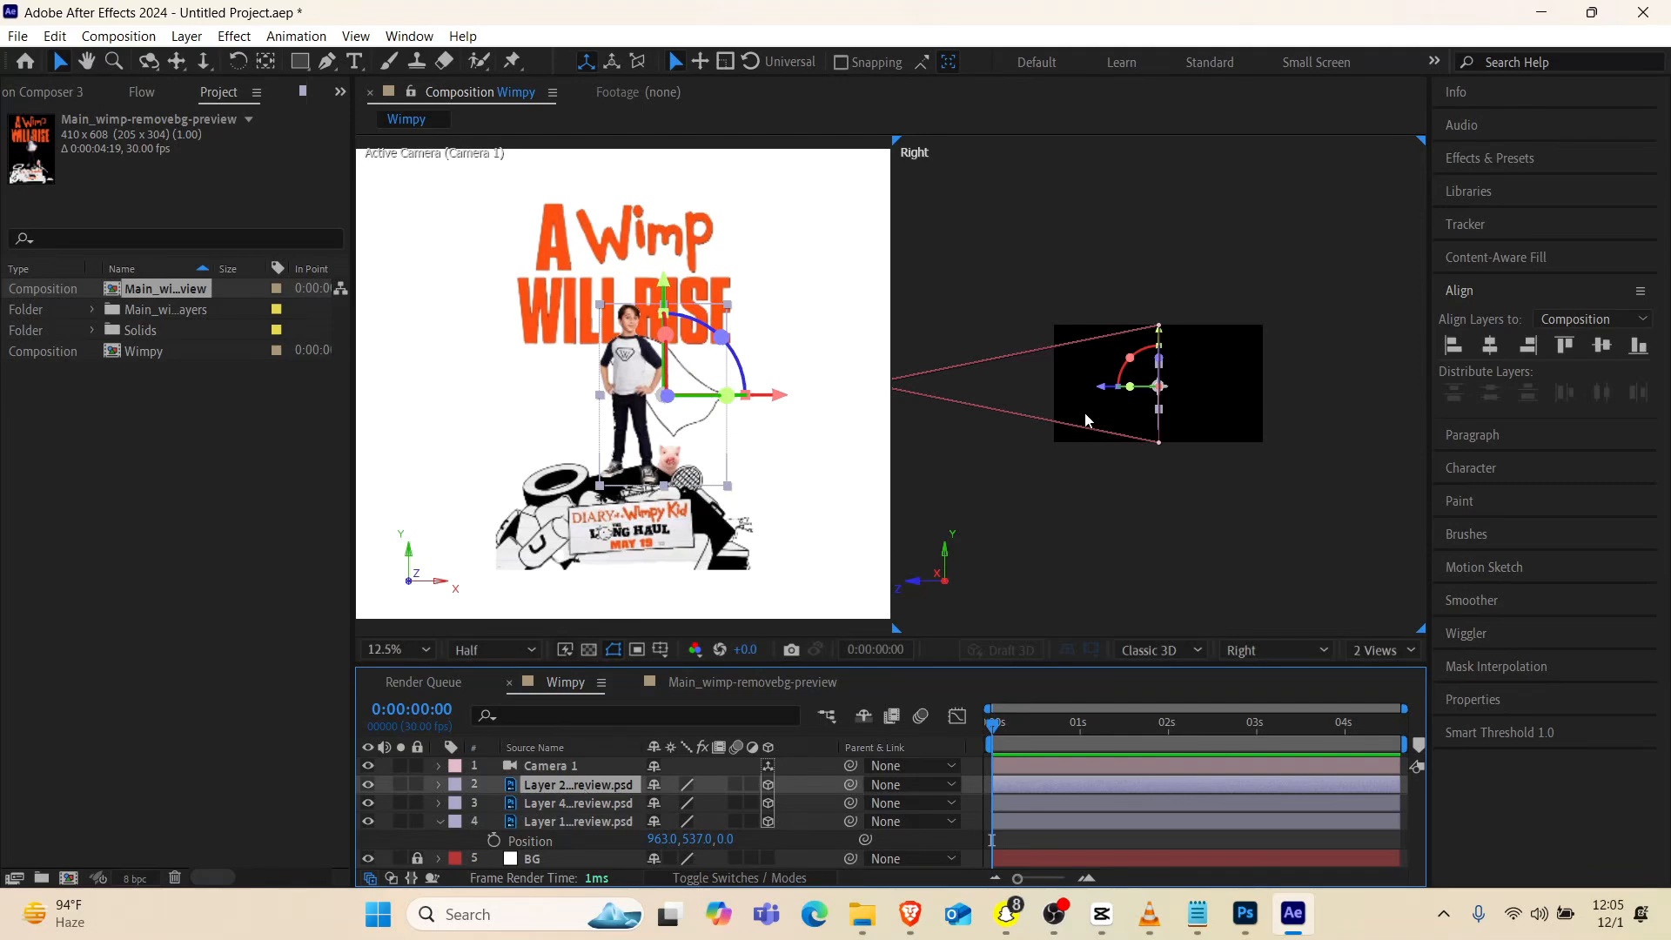
{"action": "left_click_drag", "start_coordinate": [1095, 389], "coordinate": [1045, 409]}
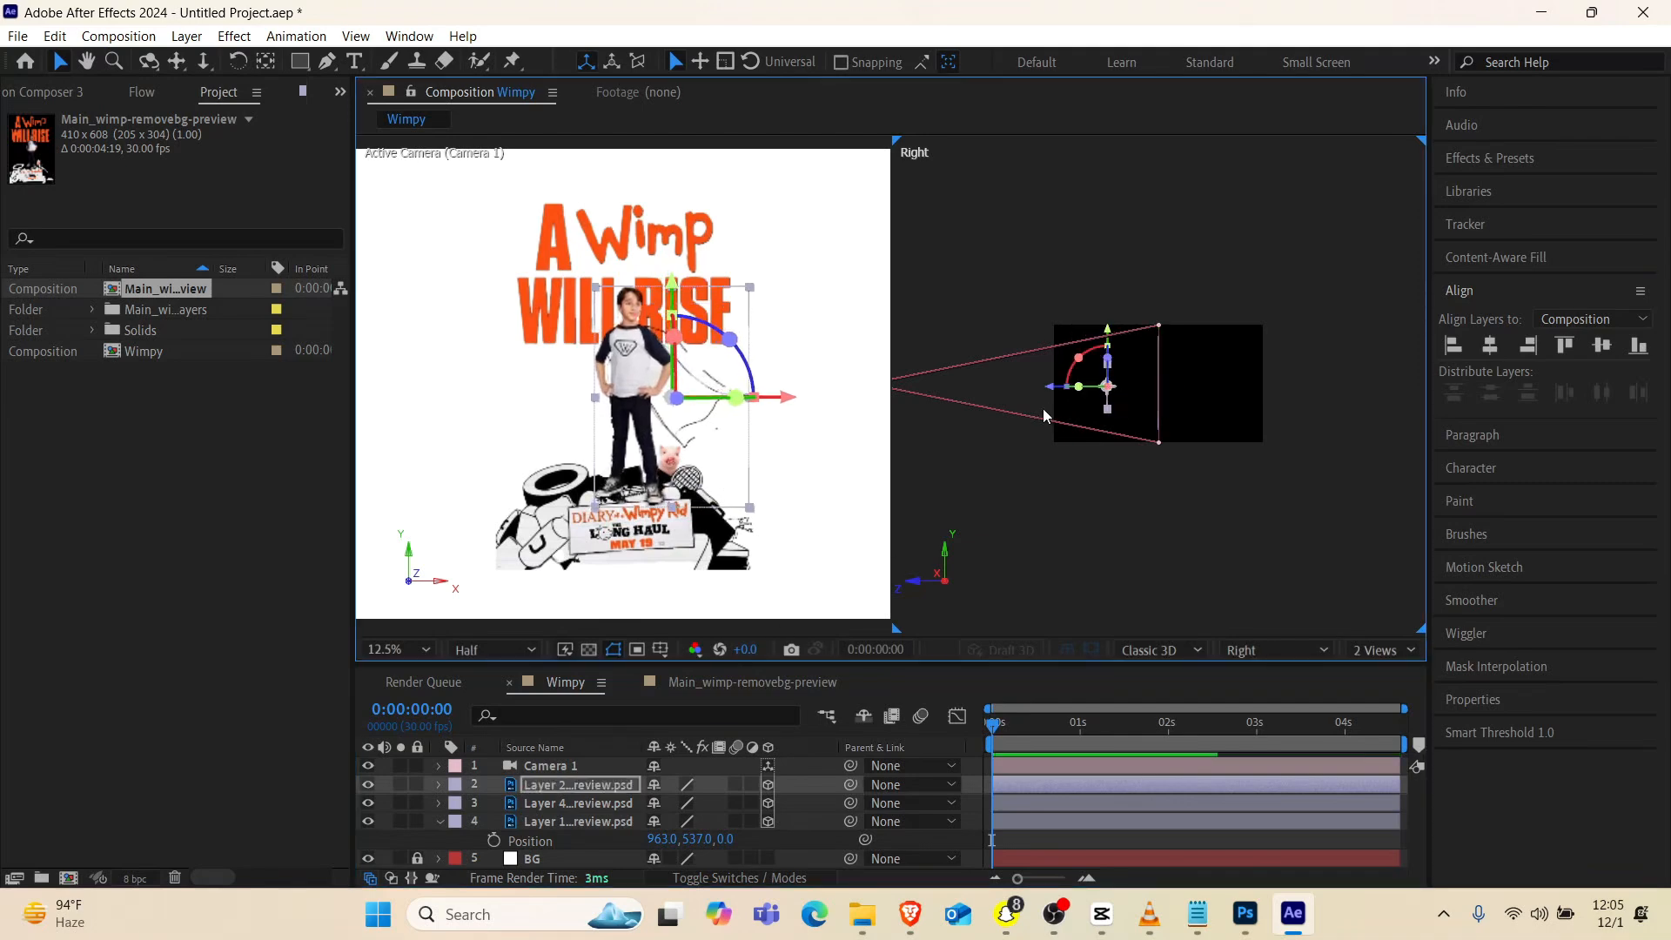
{"action": "key", "text": "ctrl+z"}
Try moving Layer 4 far toward the camera and Layer 1 away from it in depth, and undo both moves
{"action": "left_click", "coordinate": [548, 803]}
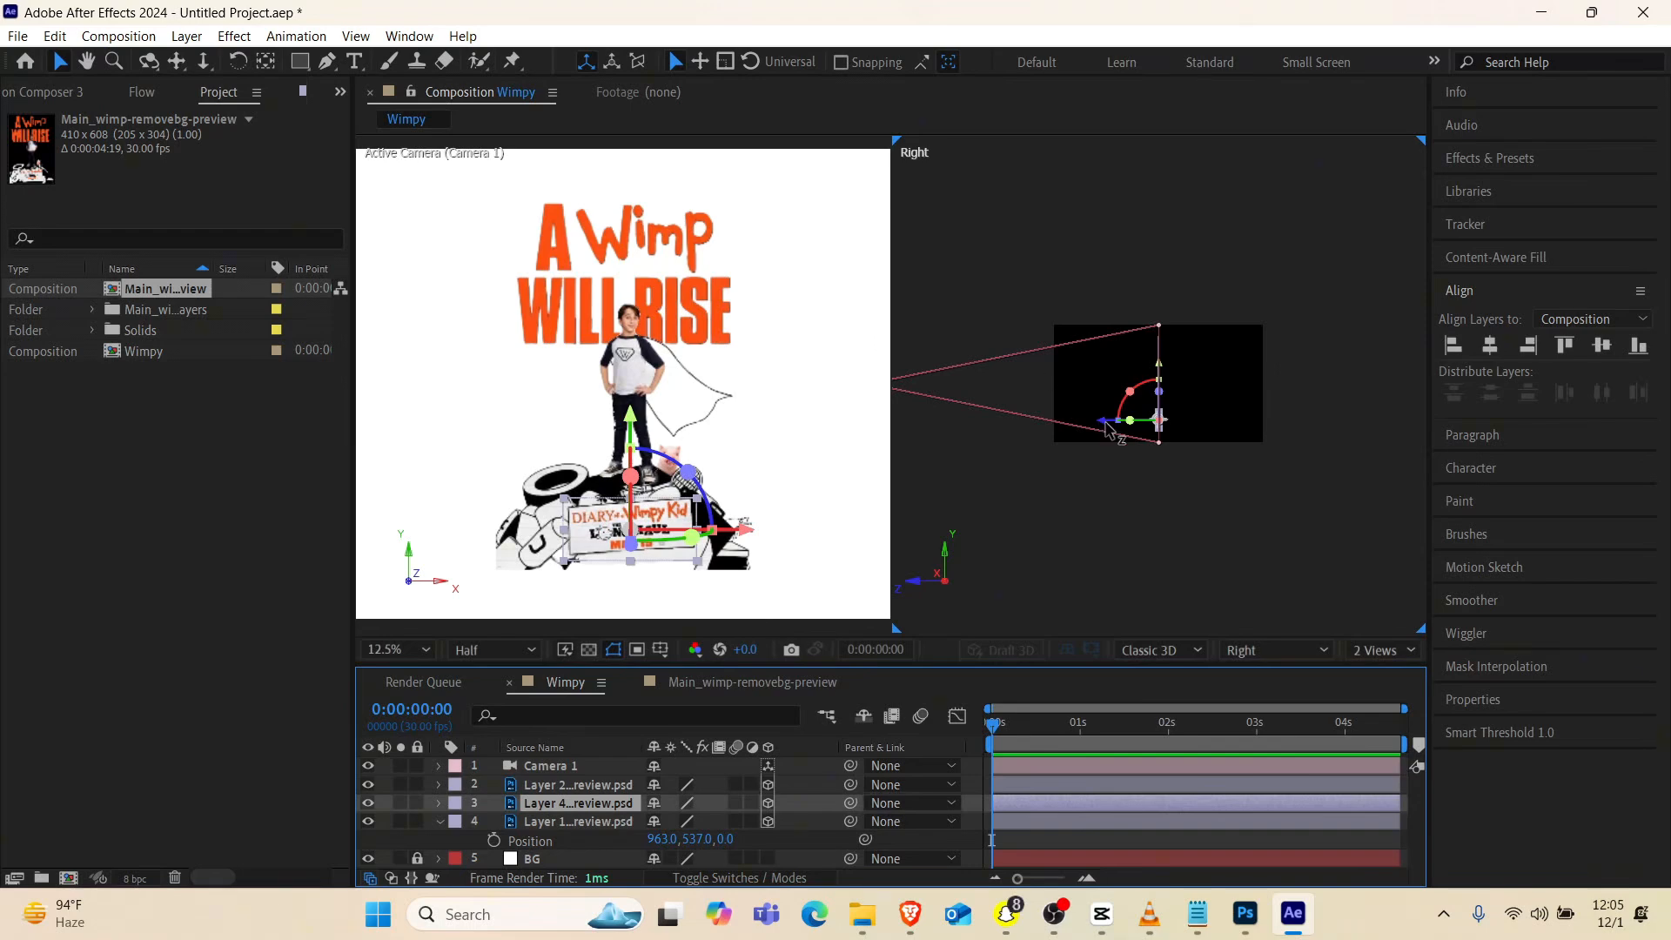
{"action": "left_click_drag", "start_coordinate": [1105, 428], "coordinate": [1000, 449]}
{"action": "left_click", "coordinate": [611, 824]}
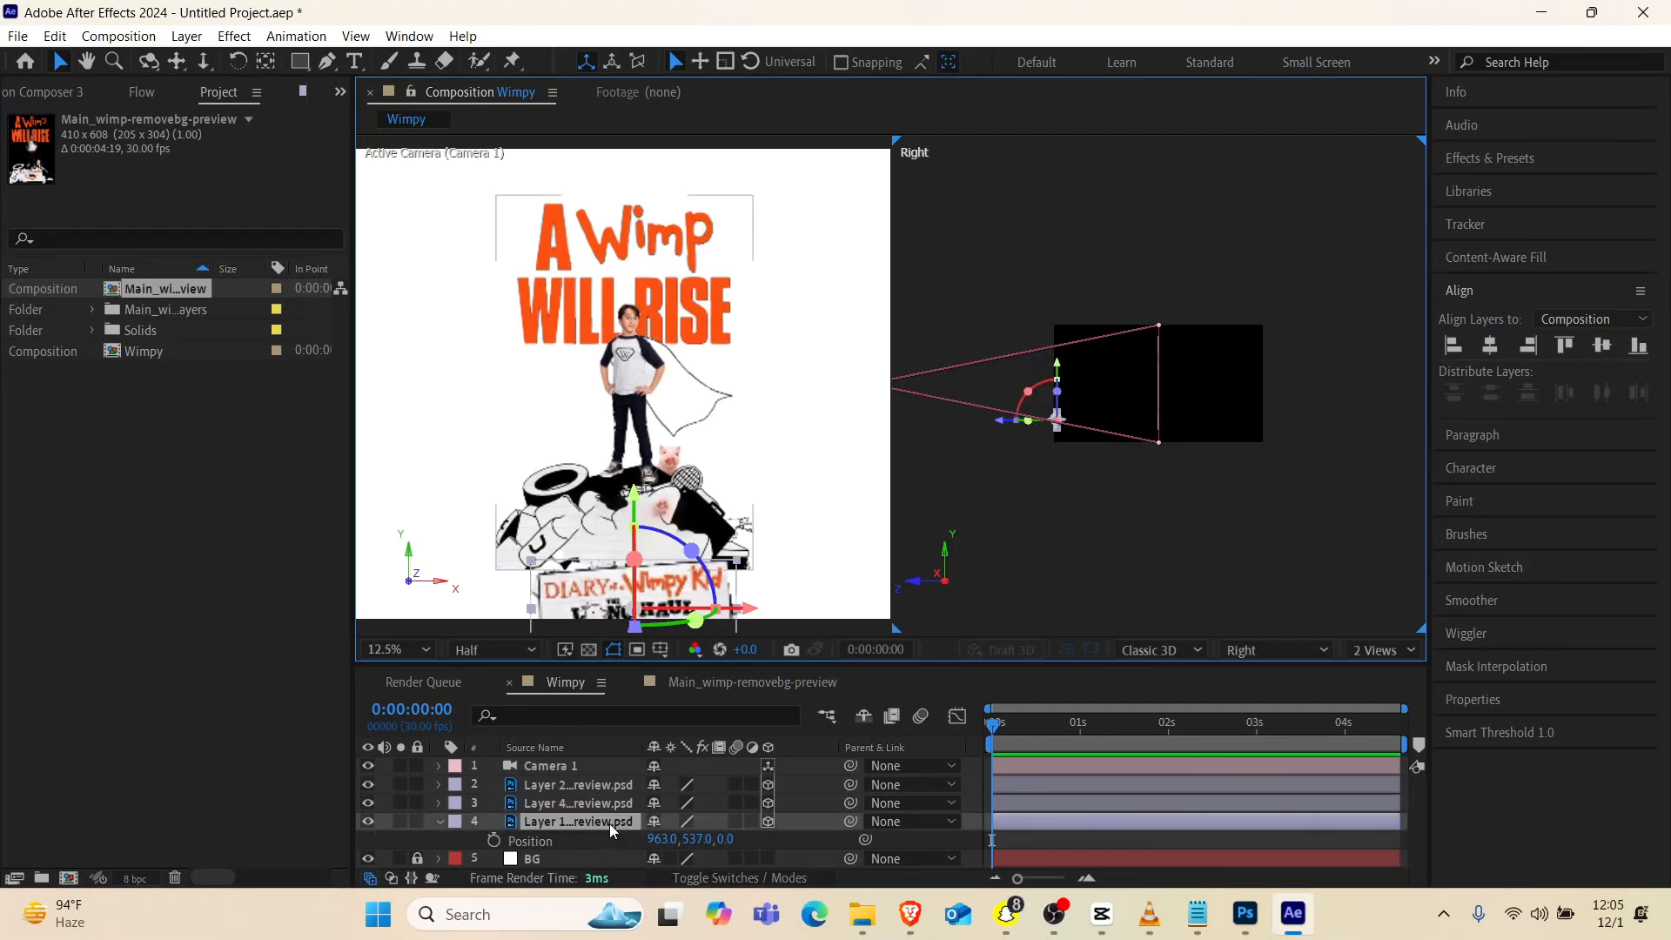
{"action": "left_click_drag", "start_coordinate": [1106, 389], "coordinate": [1141, 383]}
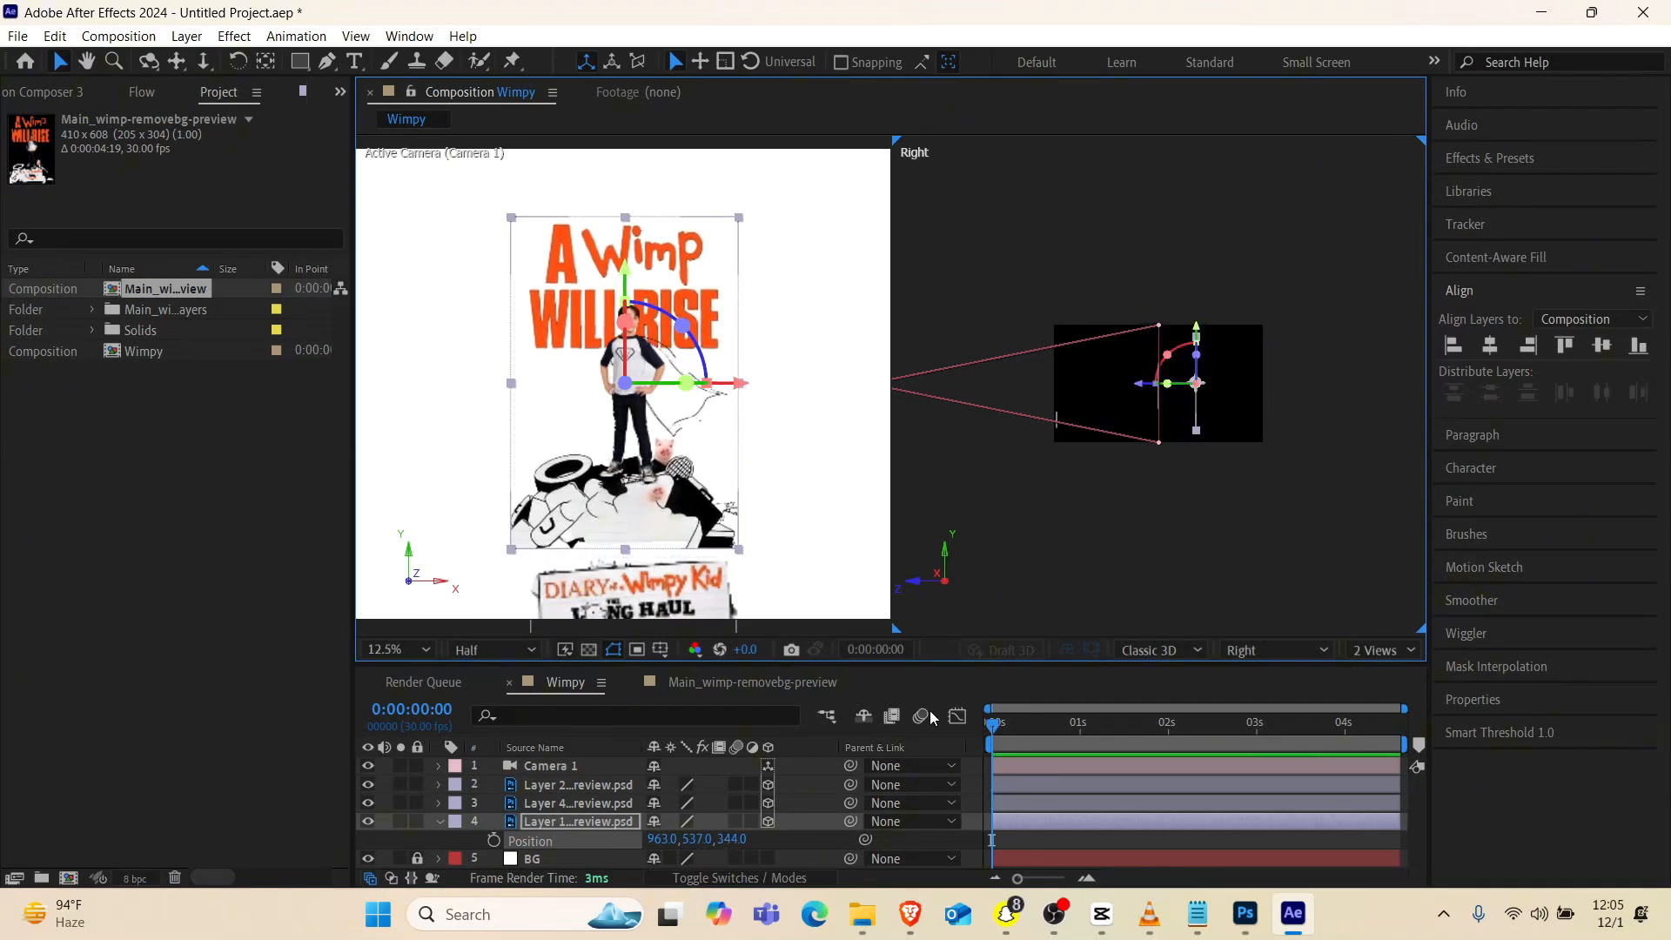
{"action": "key", "text": "ctrl+z"}
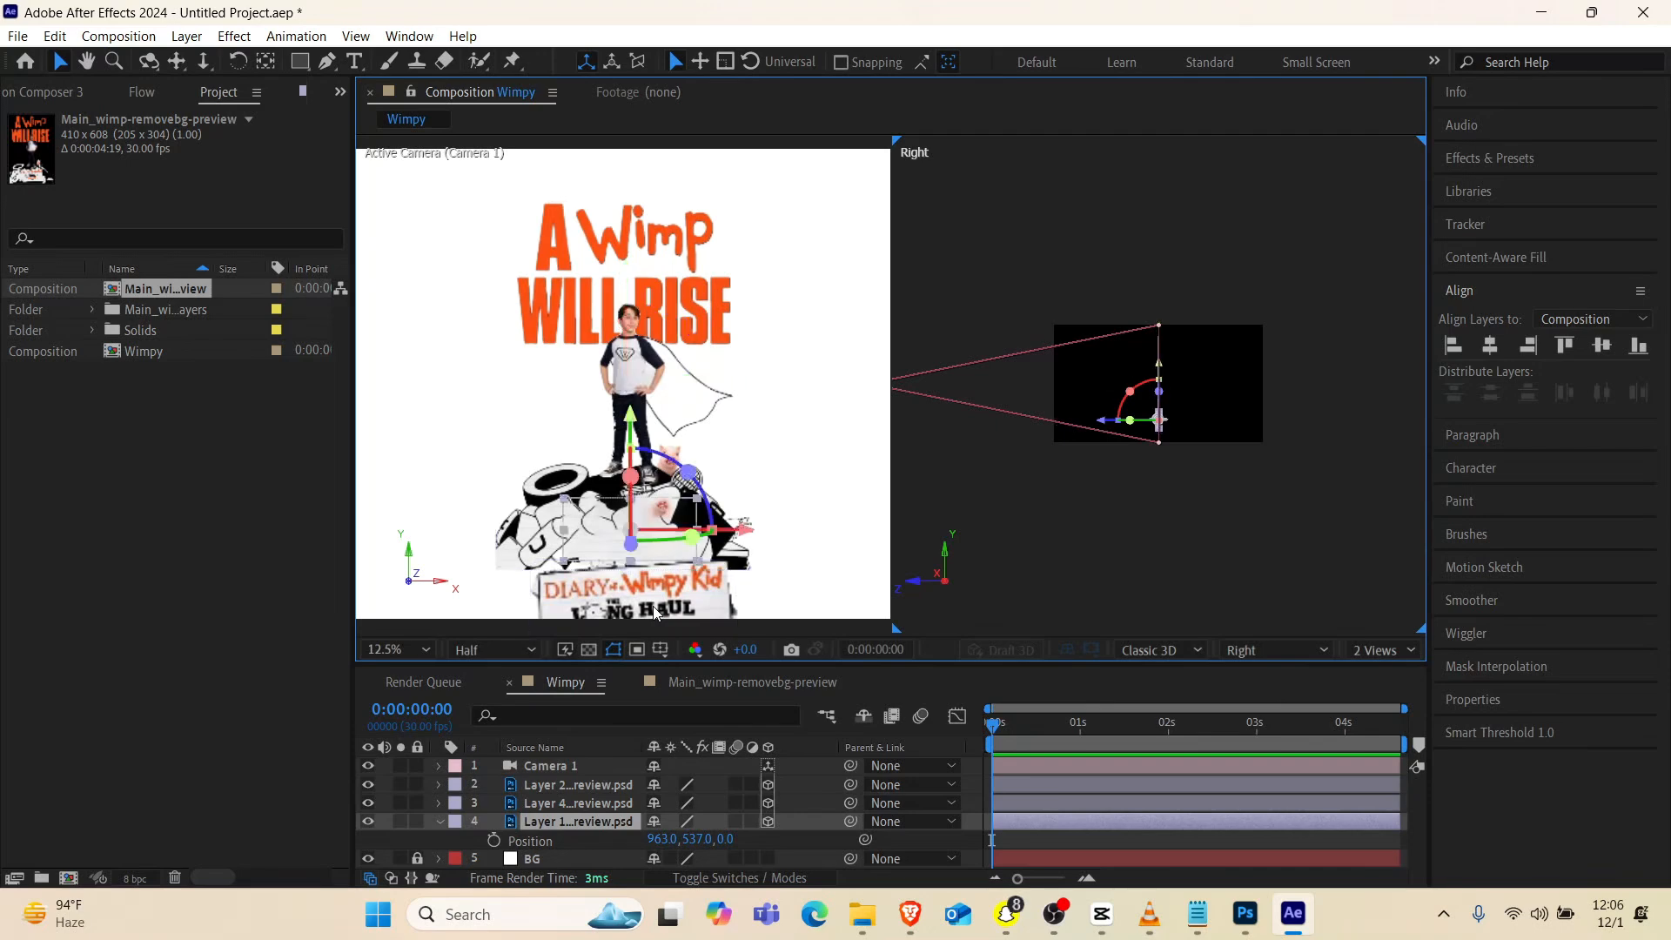
Move Layer 4, the title sign, along the Z axis toward the camera so it sits in front of the poster
{"action": "left_click", "coordinate": [579, 802]}
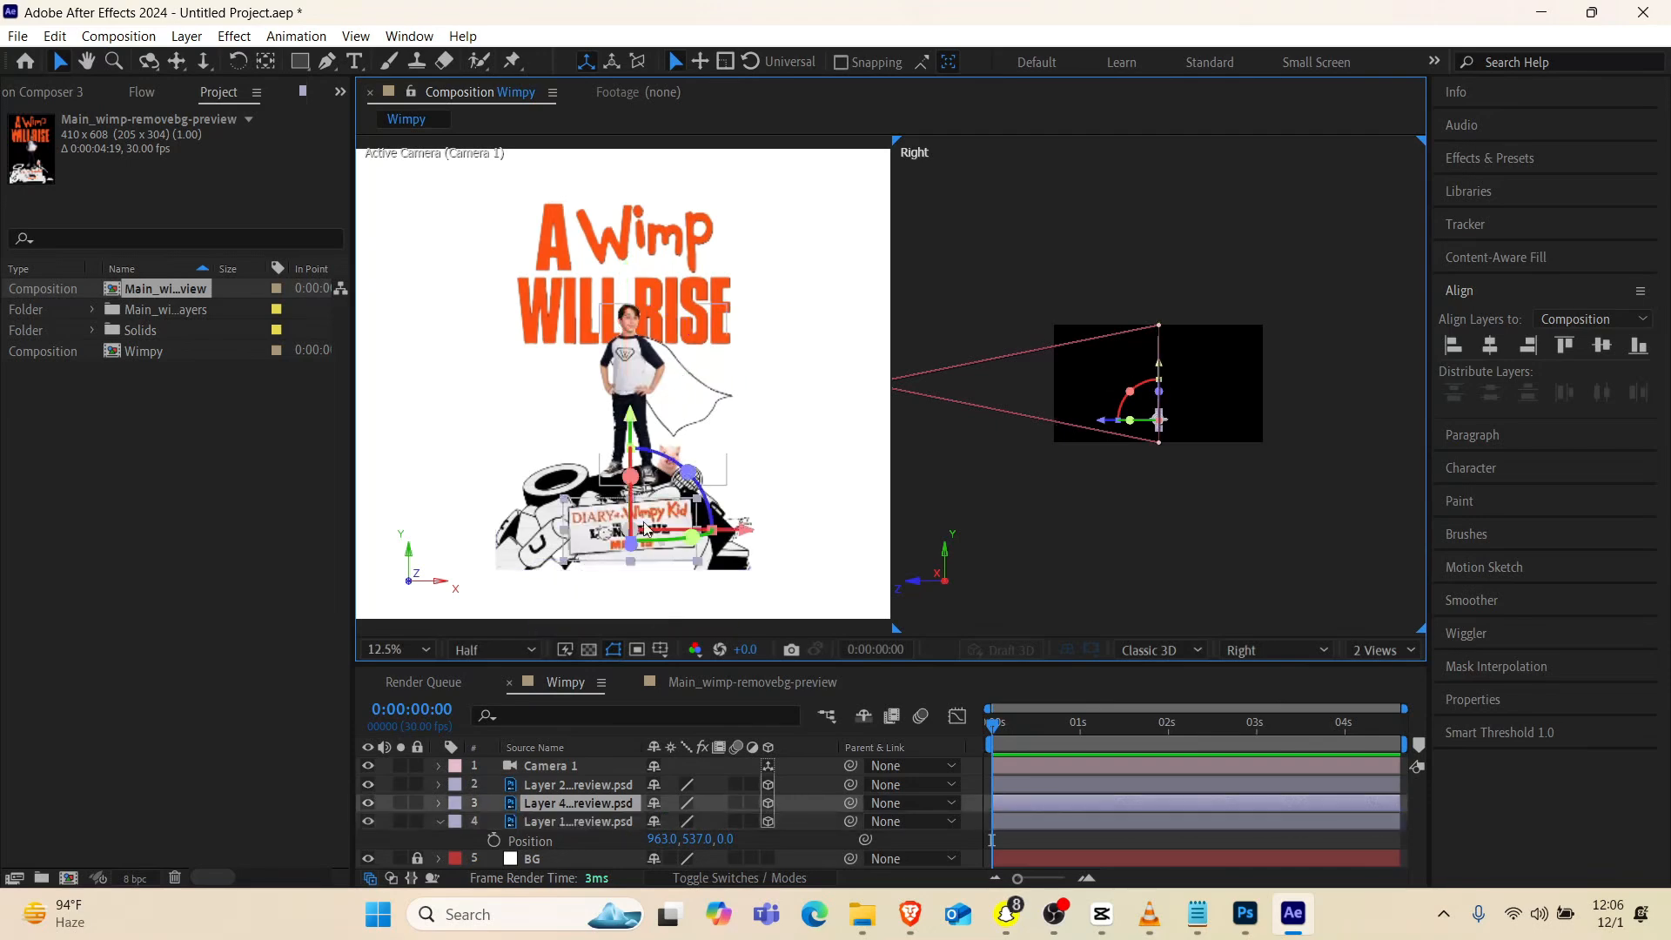
{"action": "scroll", "coordinate": [680, 478], "scroll_direction": "down", "scroll_amount": 1}
{"action": "scroll", "coordinate": [680, 478], "scroll_direction": "up", "scroll_amount": 2}
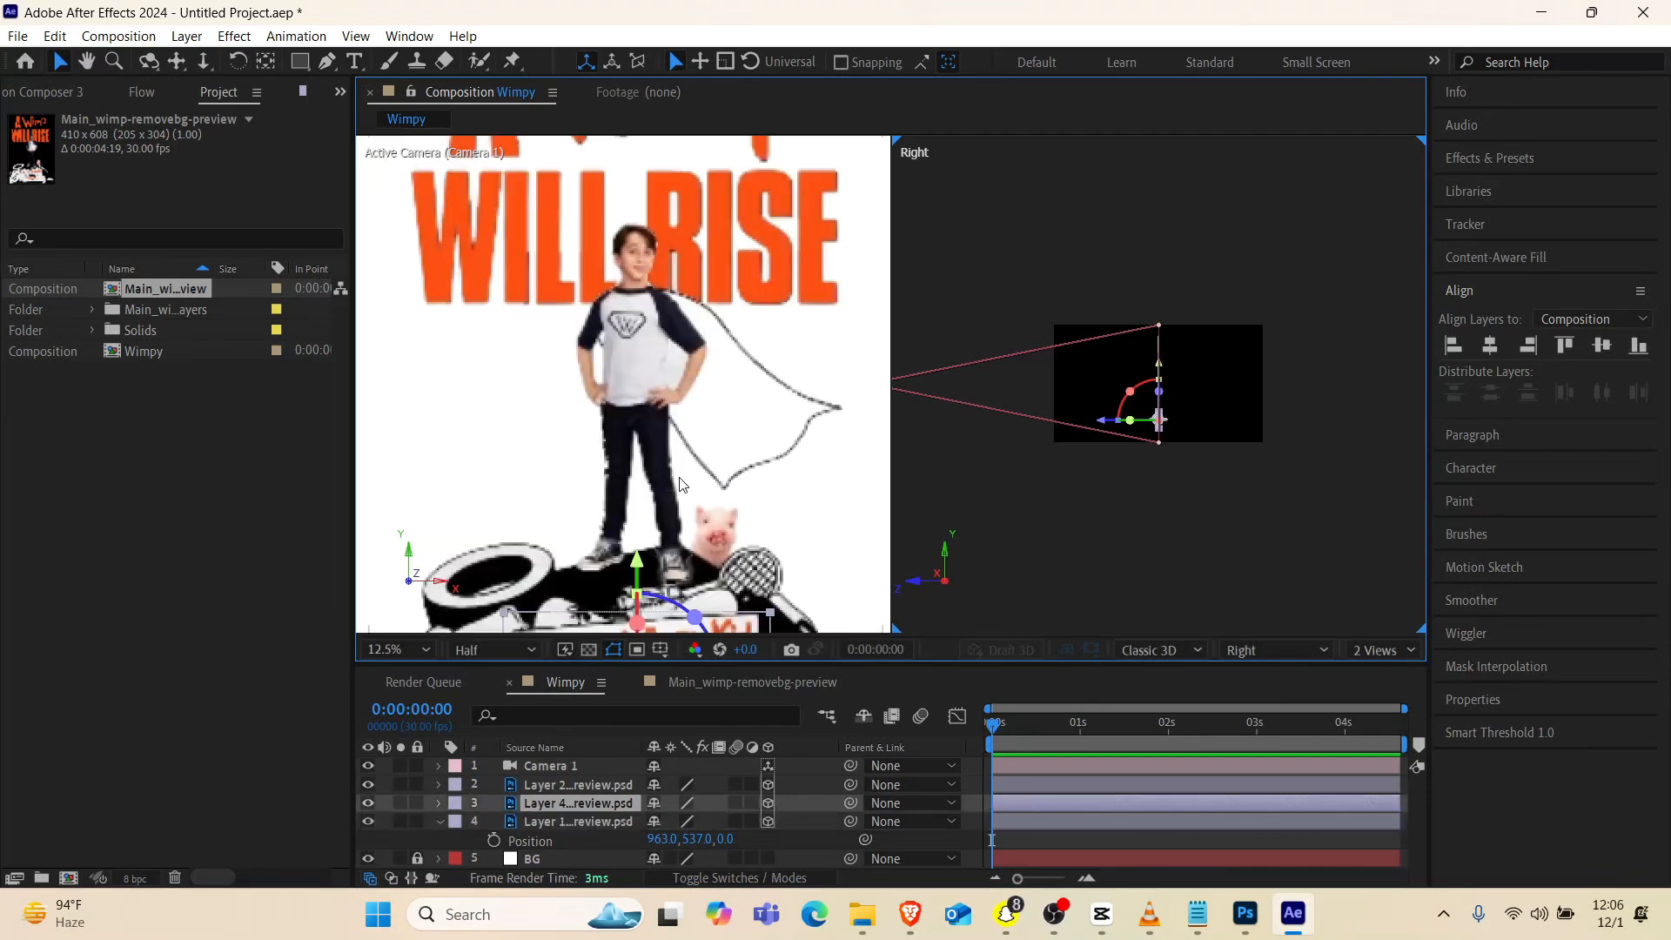
{"action": "scroll", "coordinate": [680, 478], "scroll_direction": "down", "scroll_amount": 1}
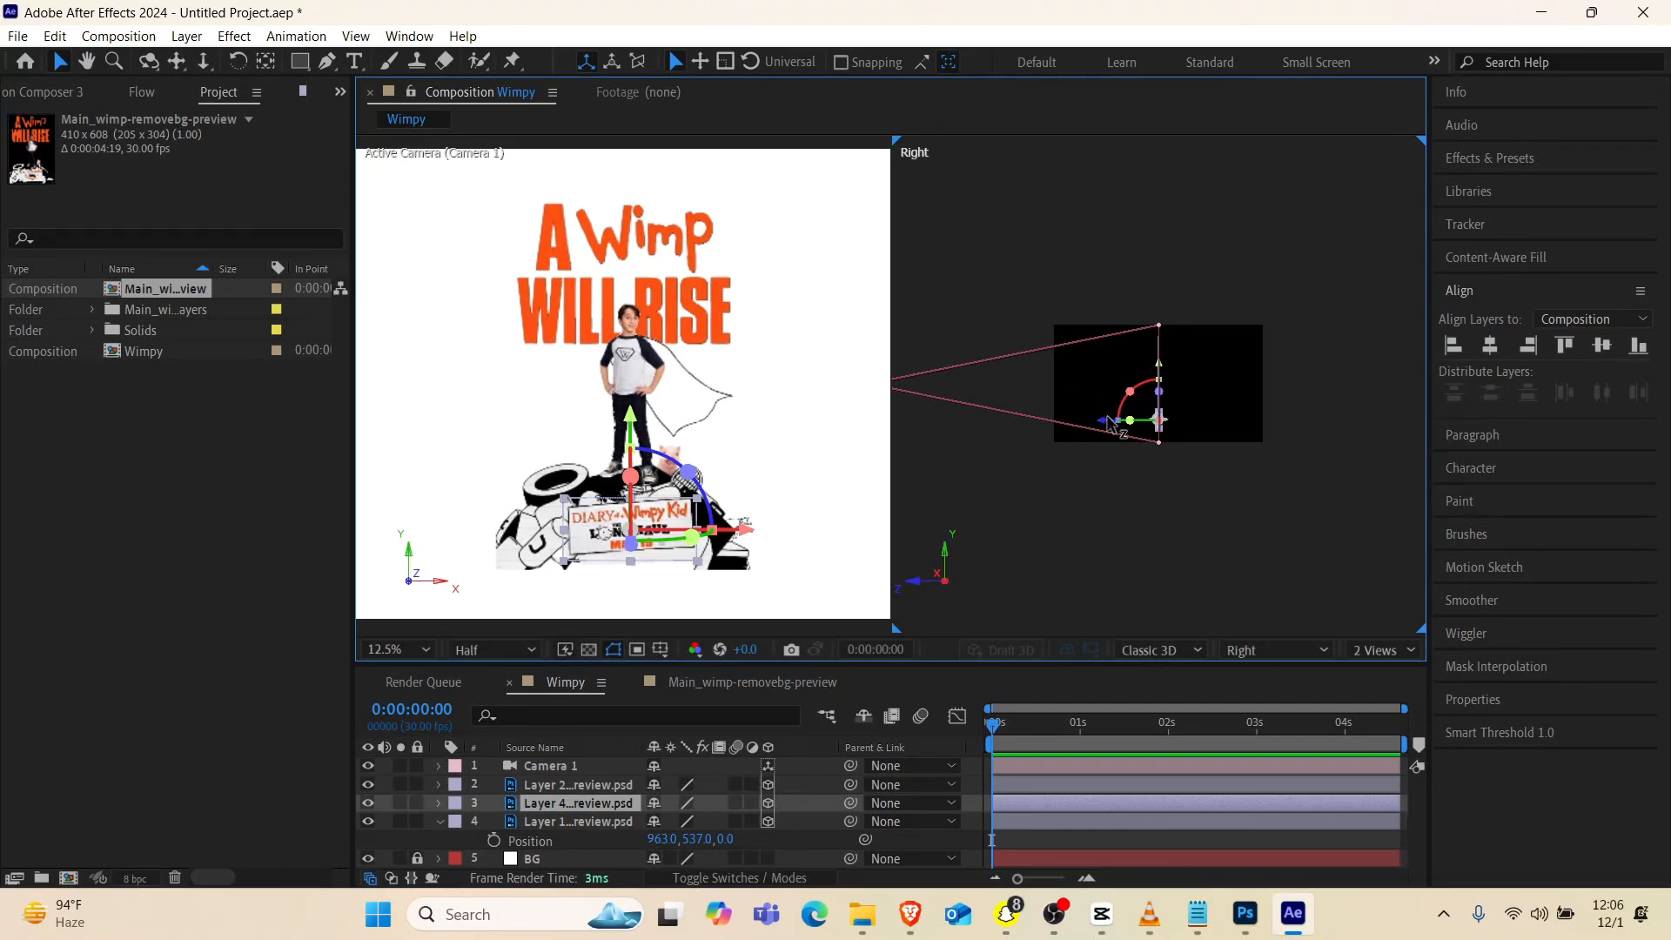
{"action": "left_click_drag", "start_coordinate": [1109, 422], "coordinate": [1058, 459]}
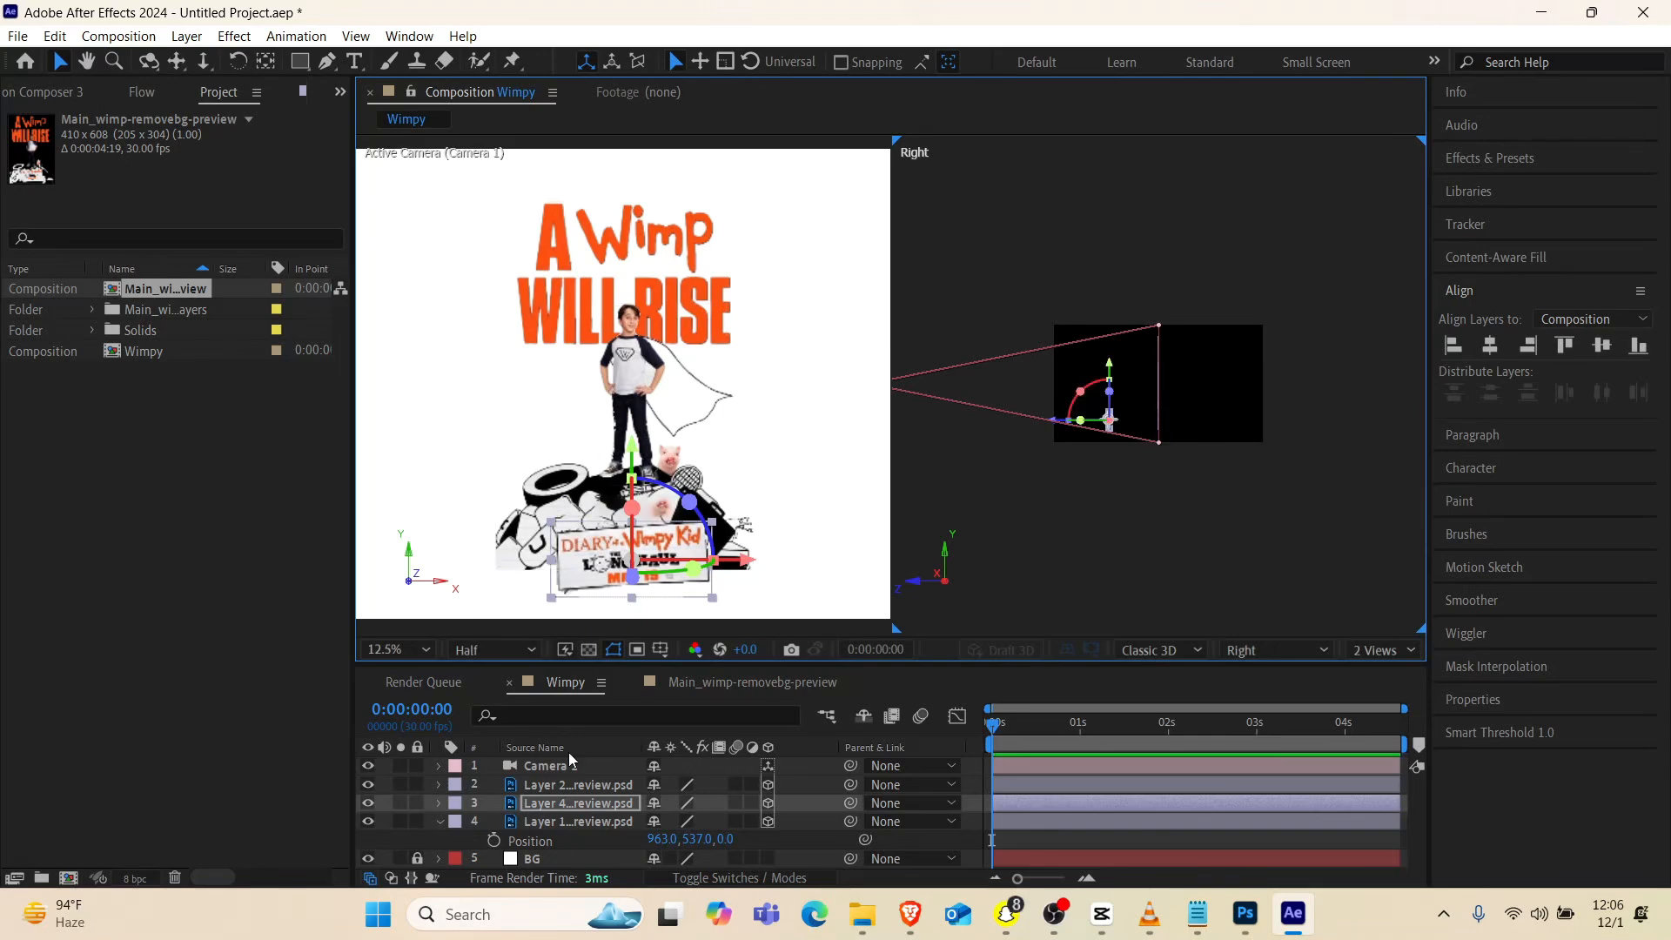
Collapse Layer 1's properties and move Layer 4 slightly back along the Z axis, away from the camera
{"action": "left_click", "coordinate": [554, 786]}
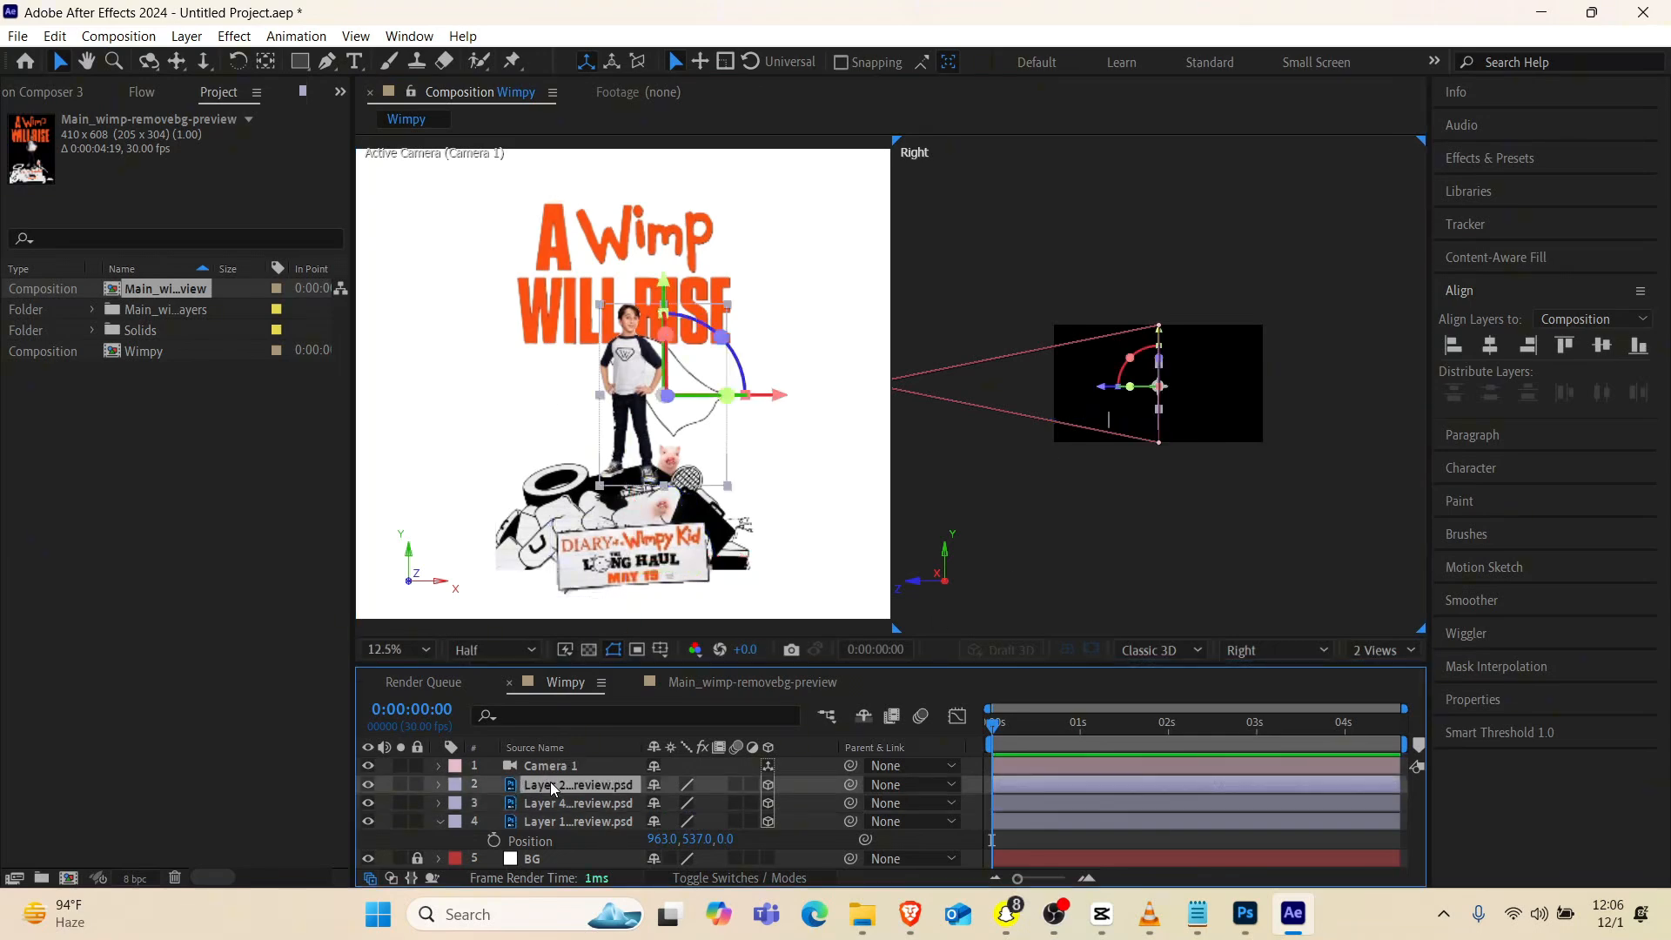
{"action": "left_click", "coordinate": [554, 821]}
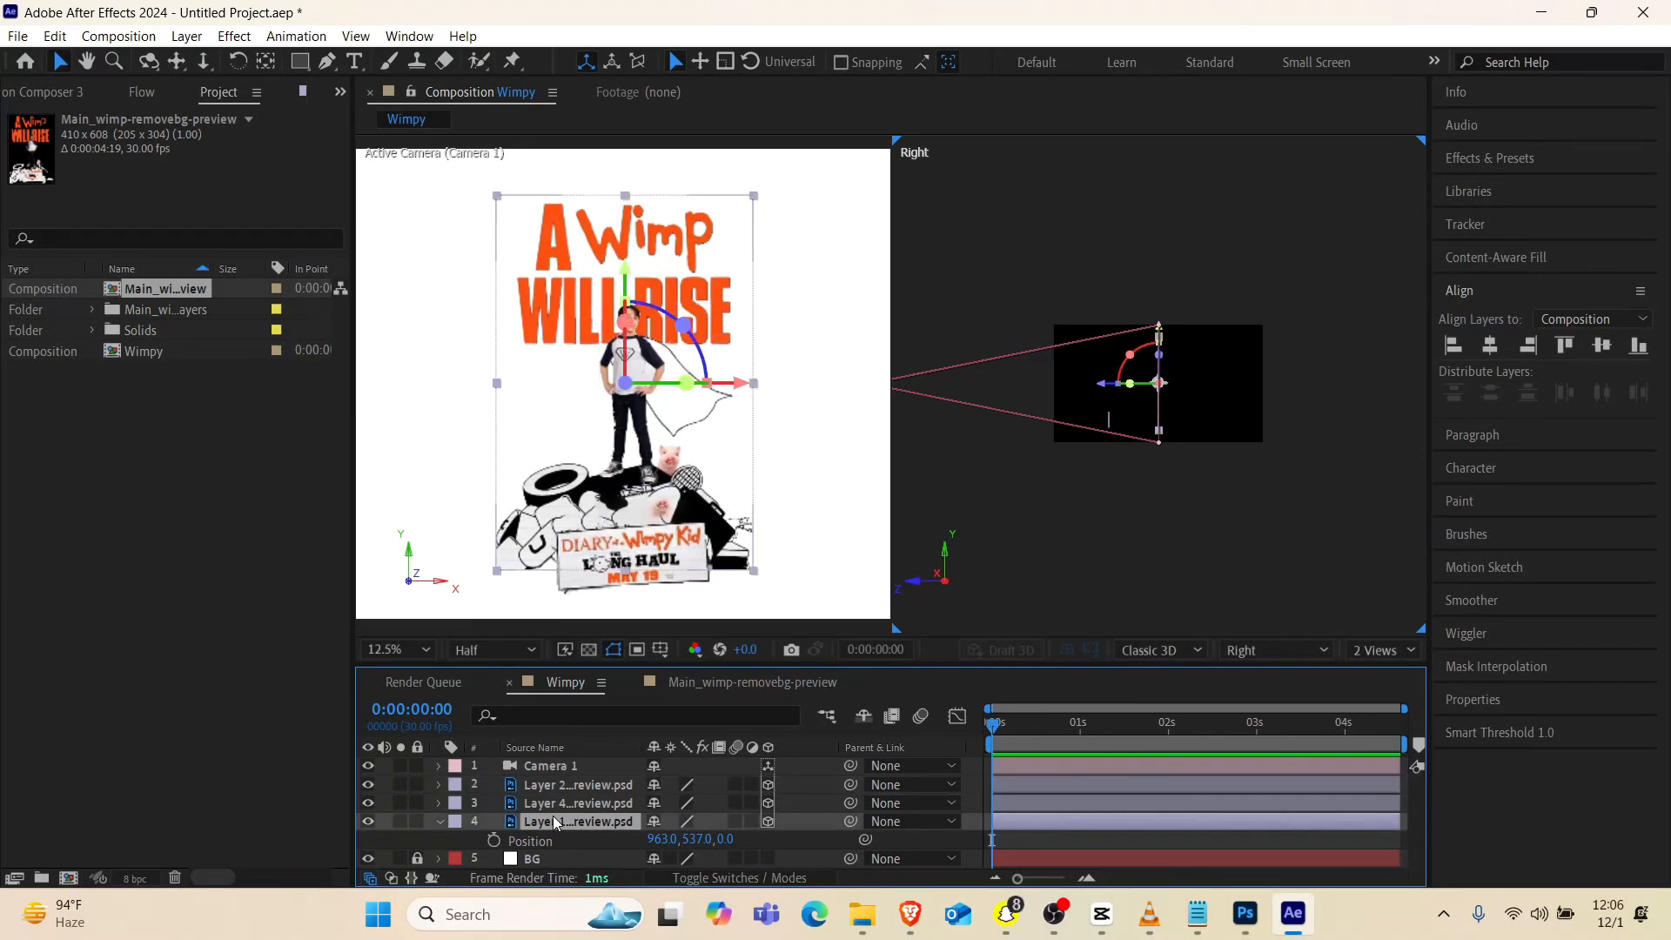
{"action": "left_click", "coordinate": [441, 821]}
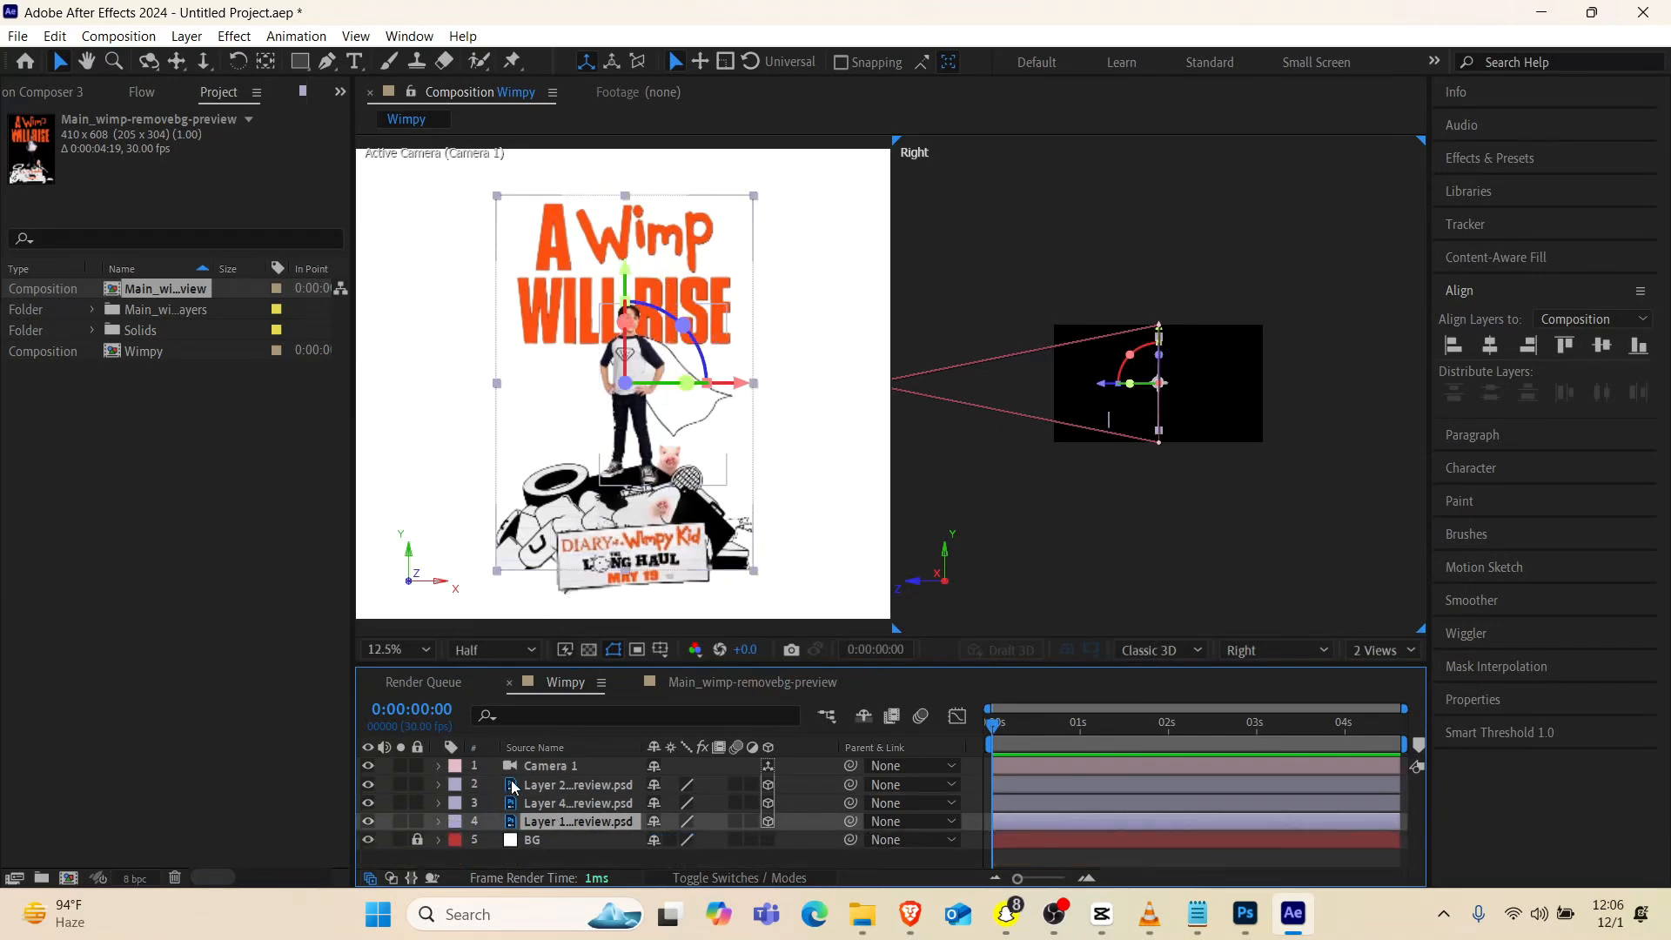
{"action": "left_click", "coordinate": [595, 803]}
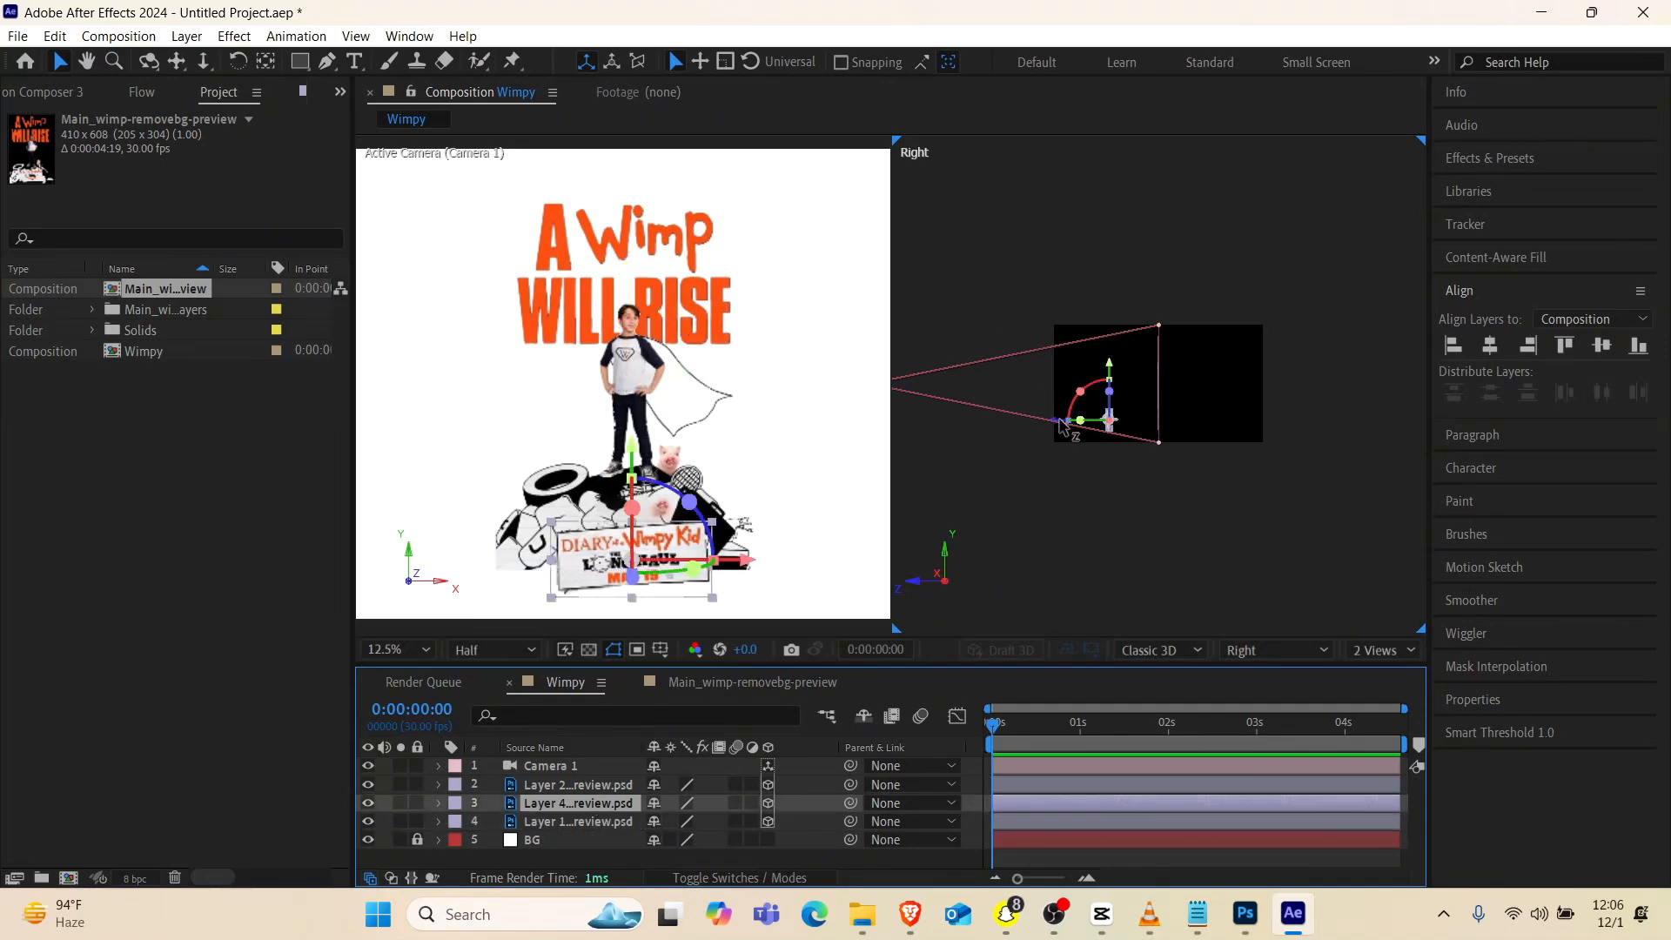
{"action": "left_click_drag", "start_coordinate": [1066, 421], "coordinate": [1077, 424]}
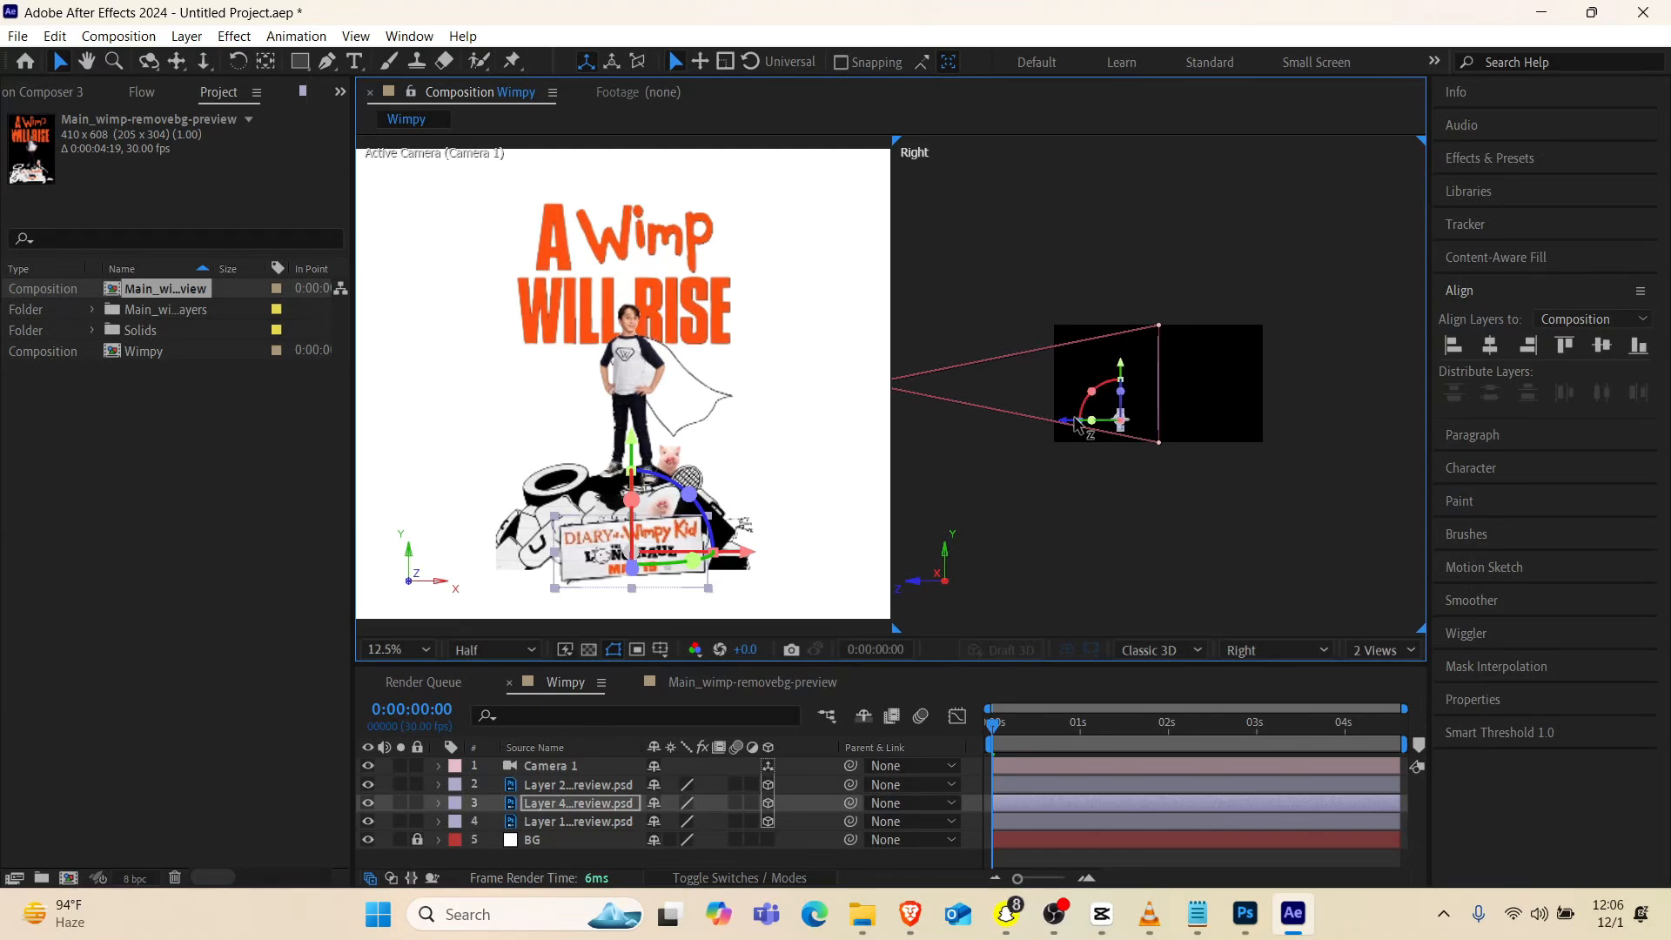
Add Point of Interest and Position keyframes to the camera at 0:00:00:00
{"action": "left_click", "coordinate": [1005, 769]}
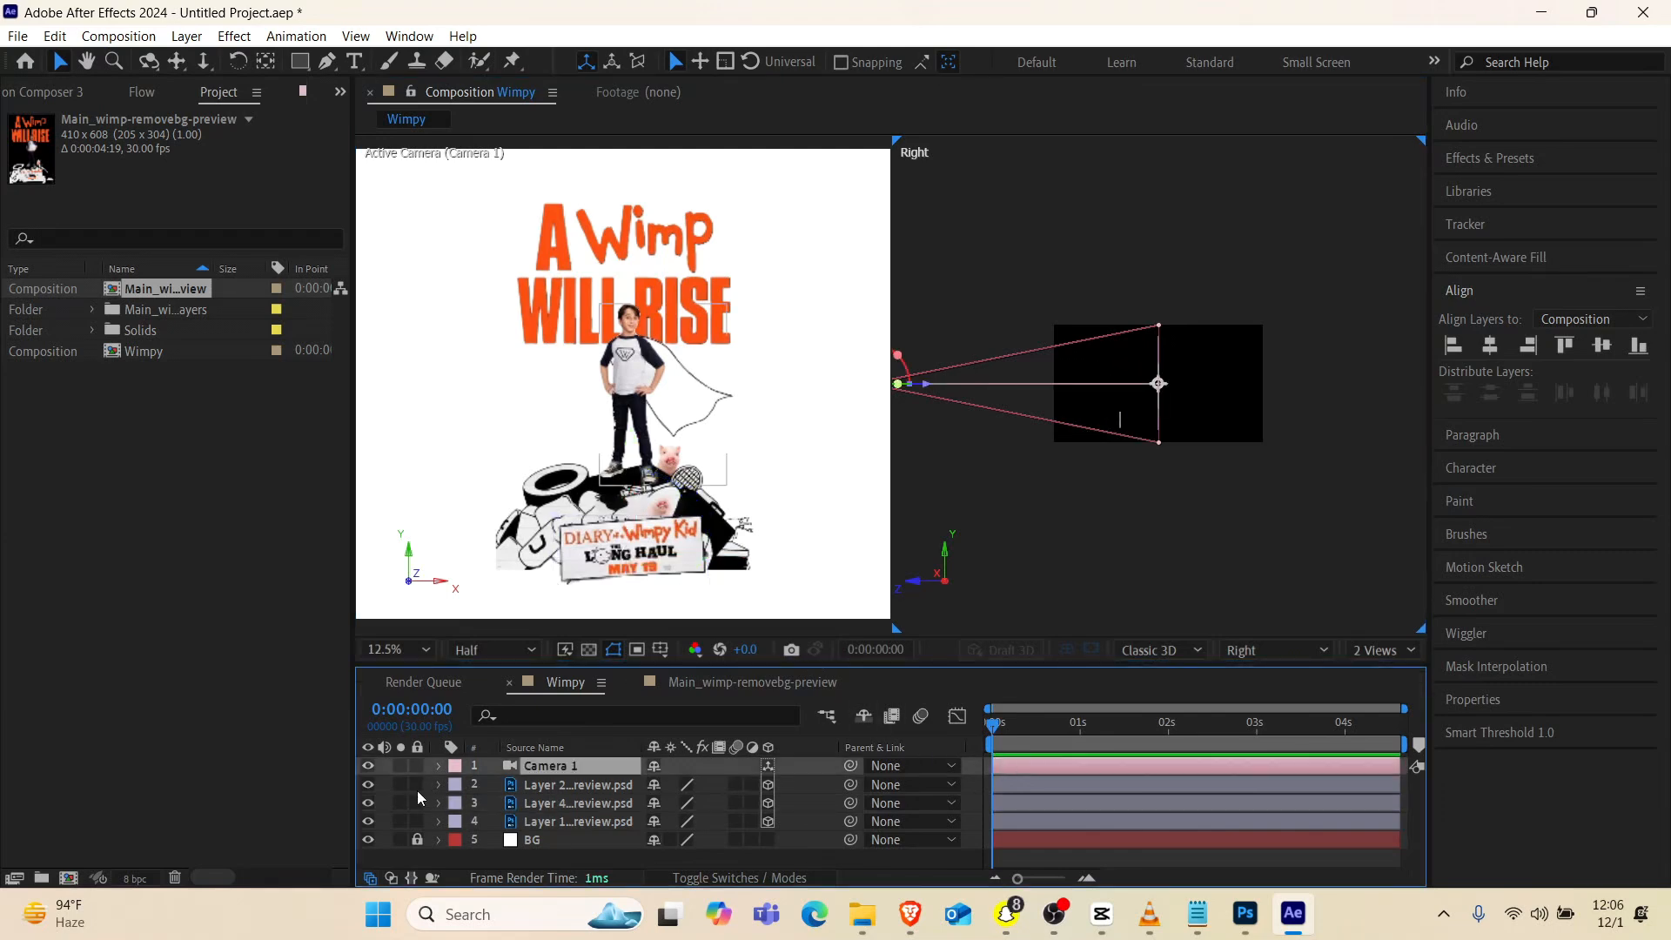
{"action": "left_click", "coordinate": [437, 766]}
{"action": "left_click", "coordinate": [455, 786]}
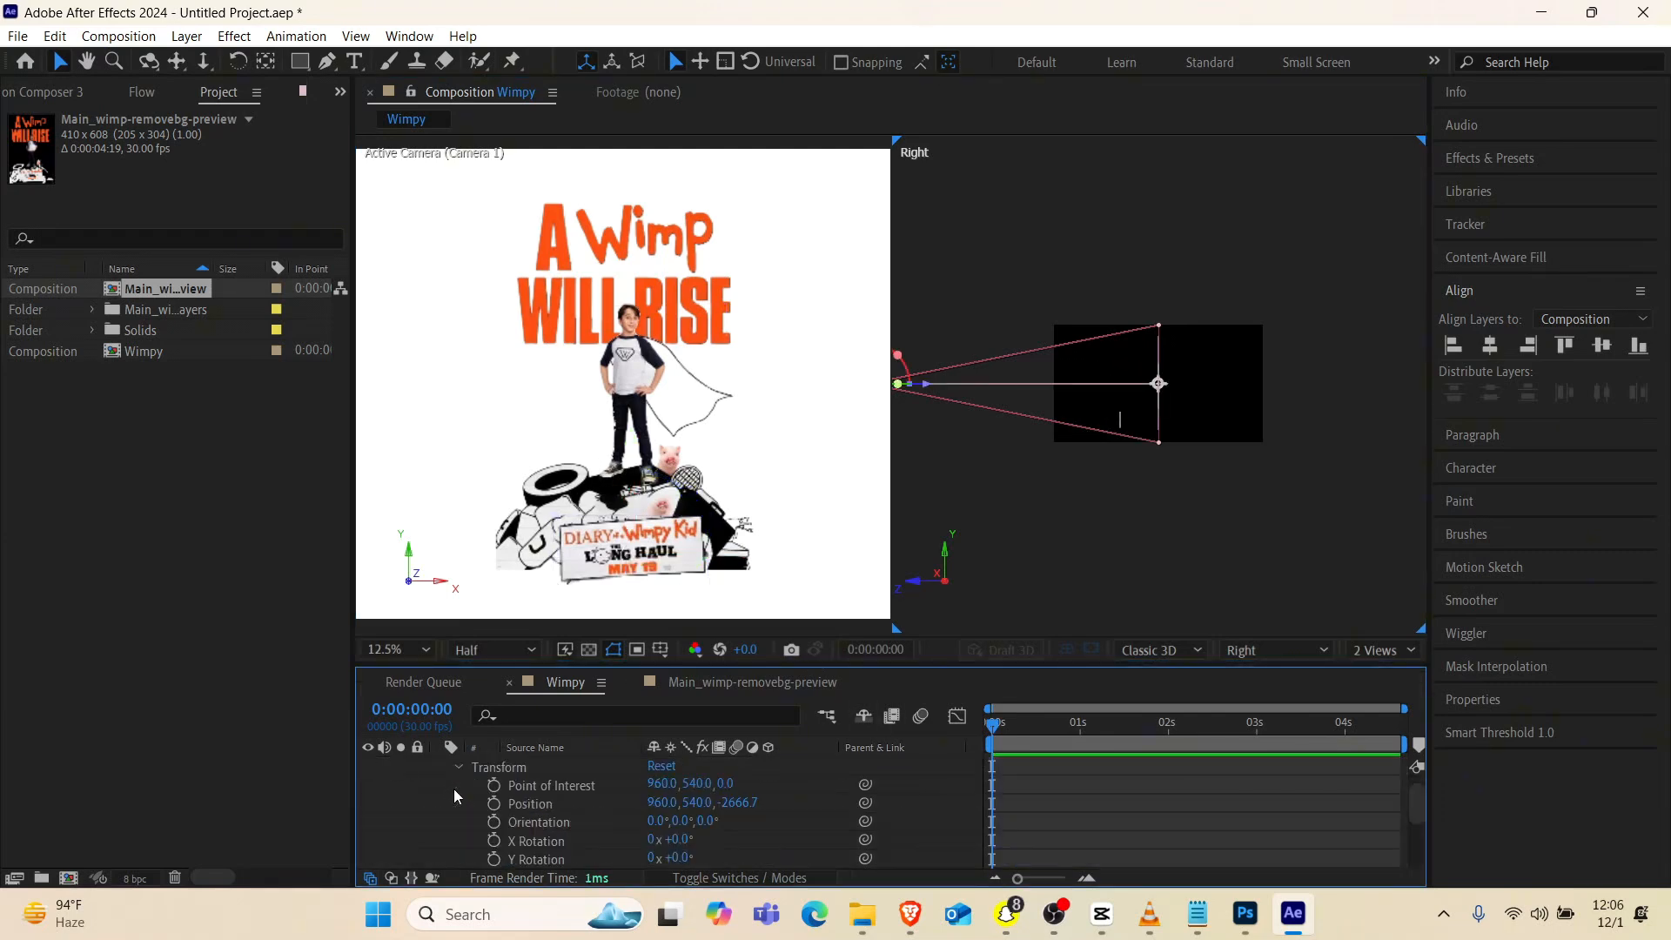
{"action": "left_click", "coordinate": [494, 785]}
{"action": "left_click", "coordinate": [494, 804]}
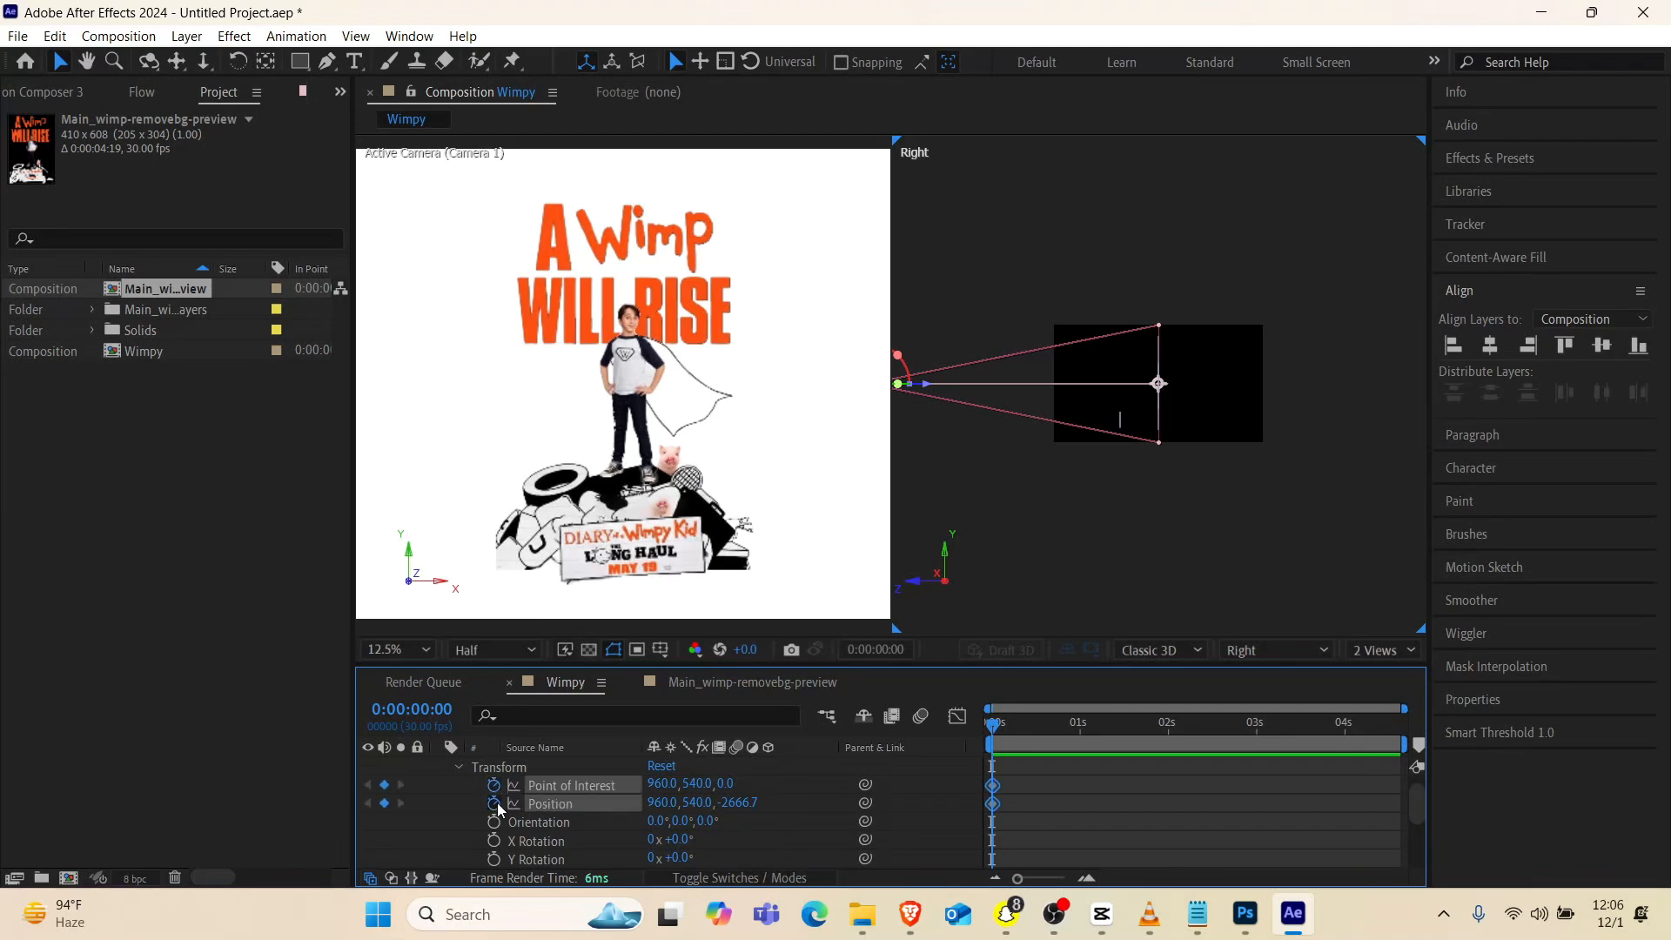
At 0:00:00:06, dolly the camera in toward the boy to a position of about 970, 530, -1591
{"action": "left_click", "coordinate": [1003, 727]}
{"action": "left_click_drag", "start_coordinate": [1005, 731], "coordinate": [1010, 729]}
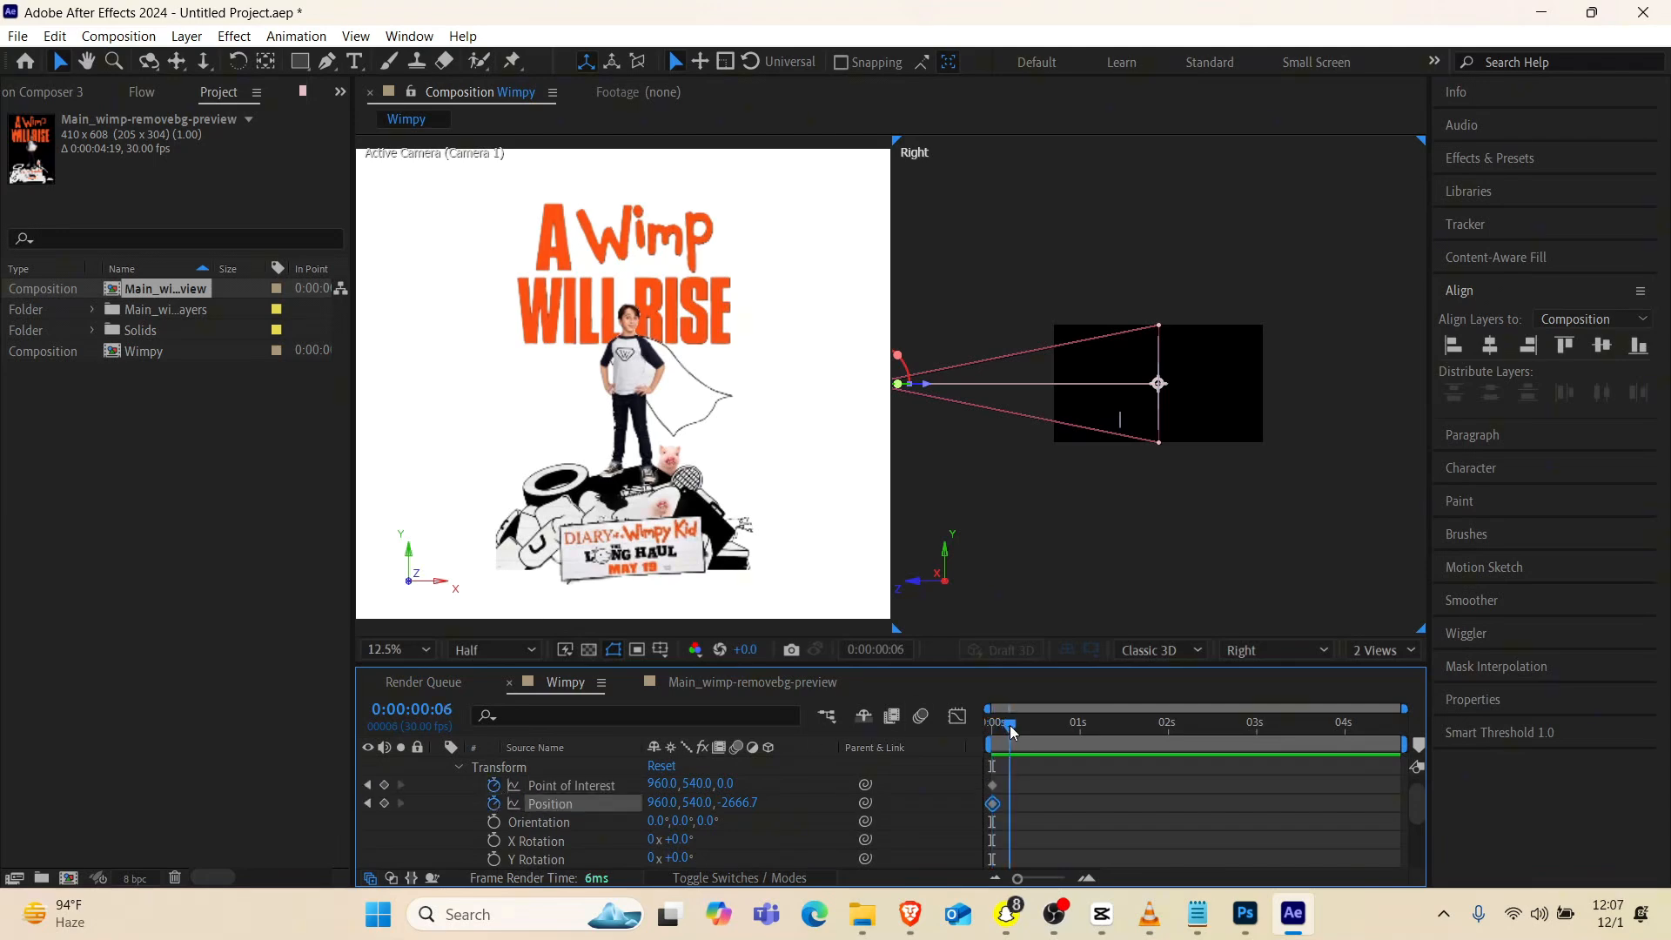
{"action": "left_click", "coordinate": [202, 60]}
{"action": "left_click_drag", "start_coordinate": [633, 373], "coordinate": [643, 145]}
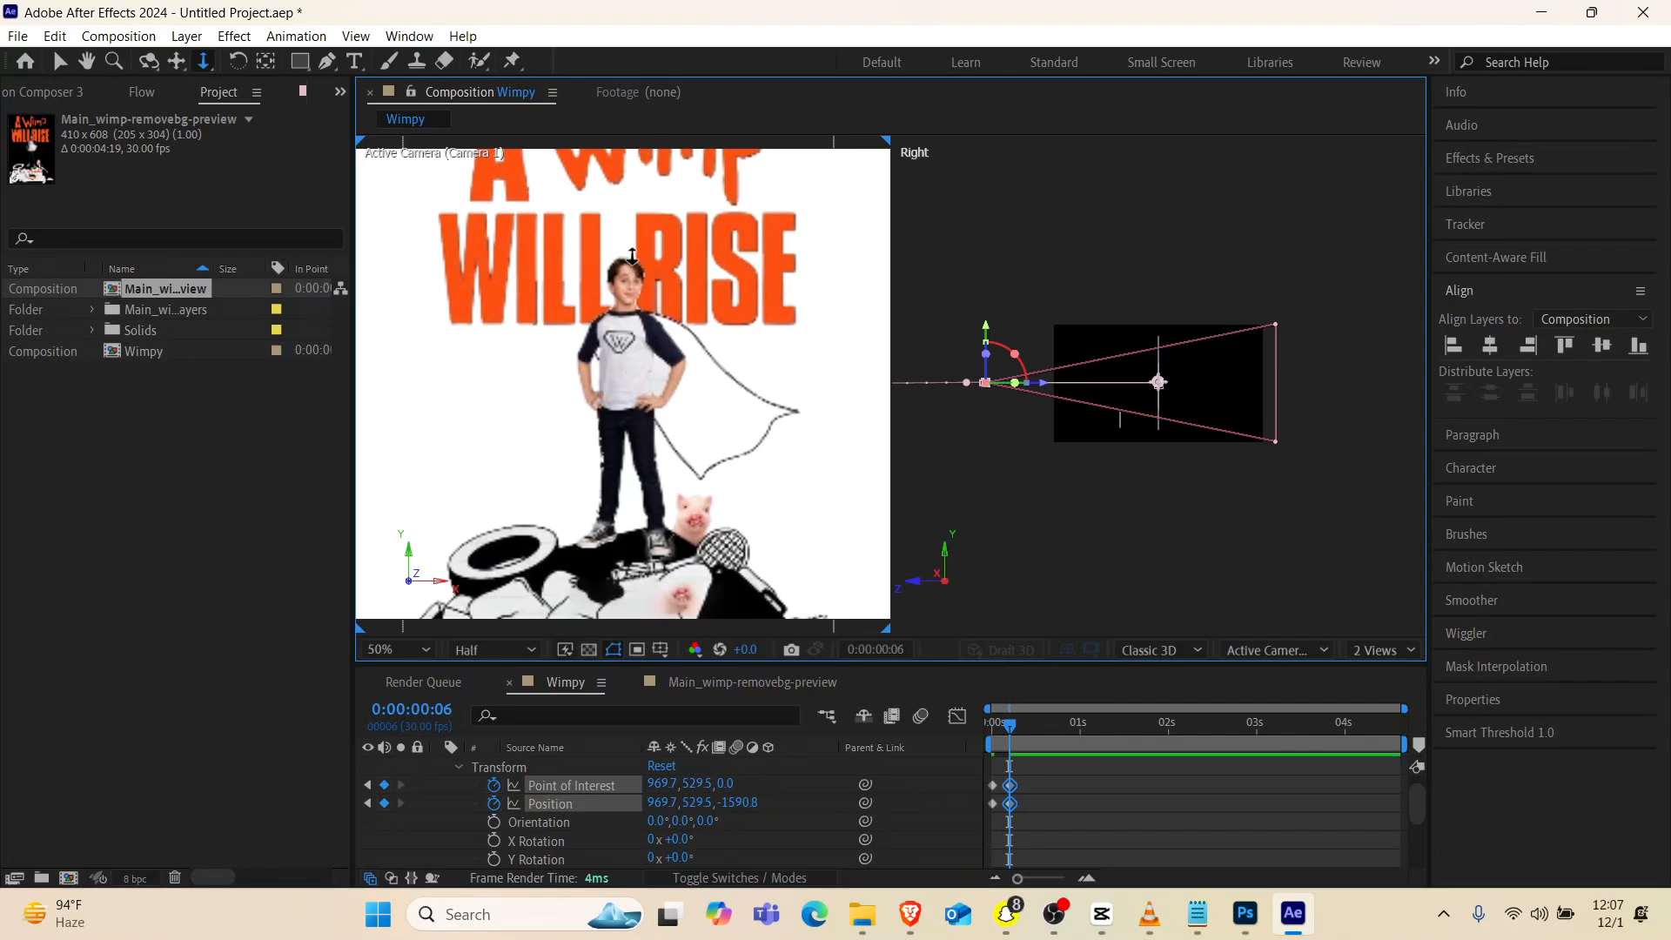
Return the composition viewer to 1 View showing the whole frame through the active camera
{"action": "left_click", "coordinate": [1396, 651]}
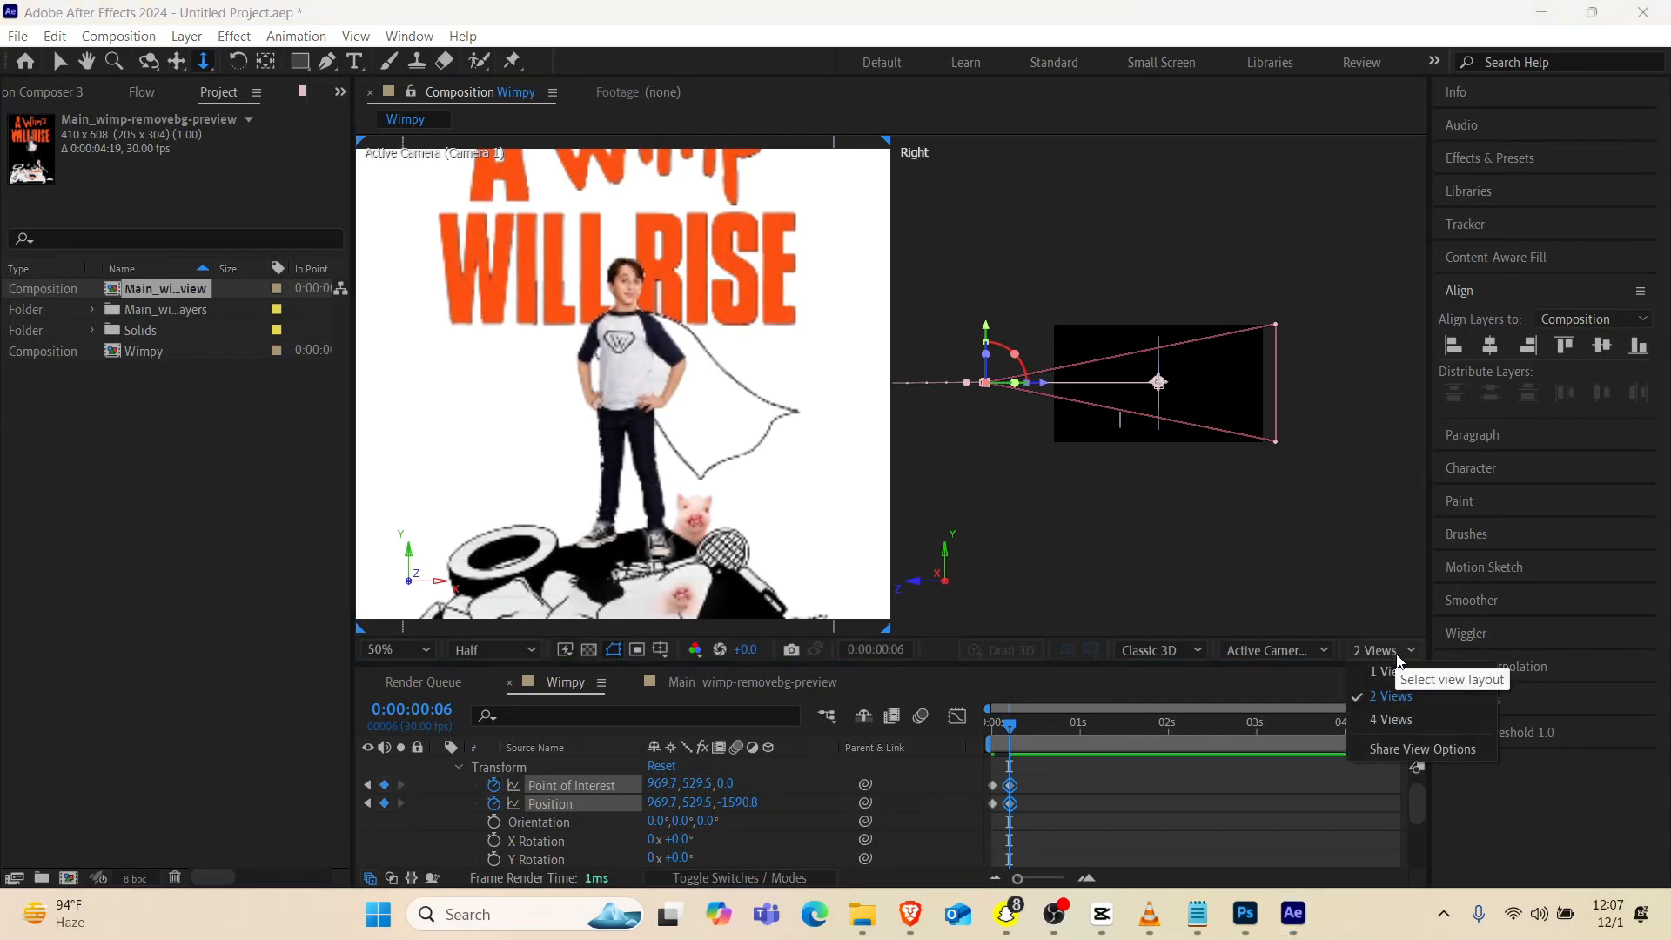
{"action": "left_click", "coordinate": [1402, 677]}
{"action": "scroll", "coordinate": [947, 366], "scroll_direction": "up", "scroll_amount": 5}
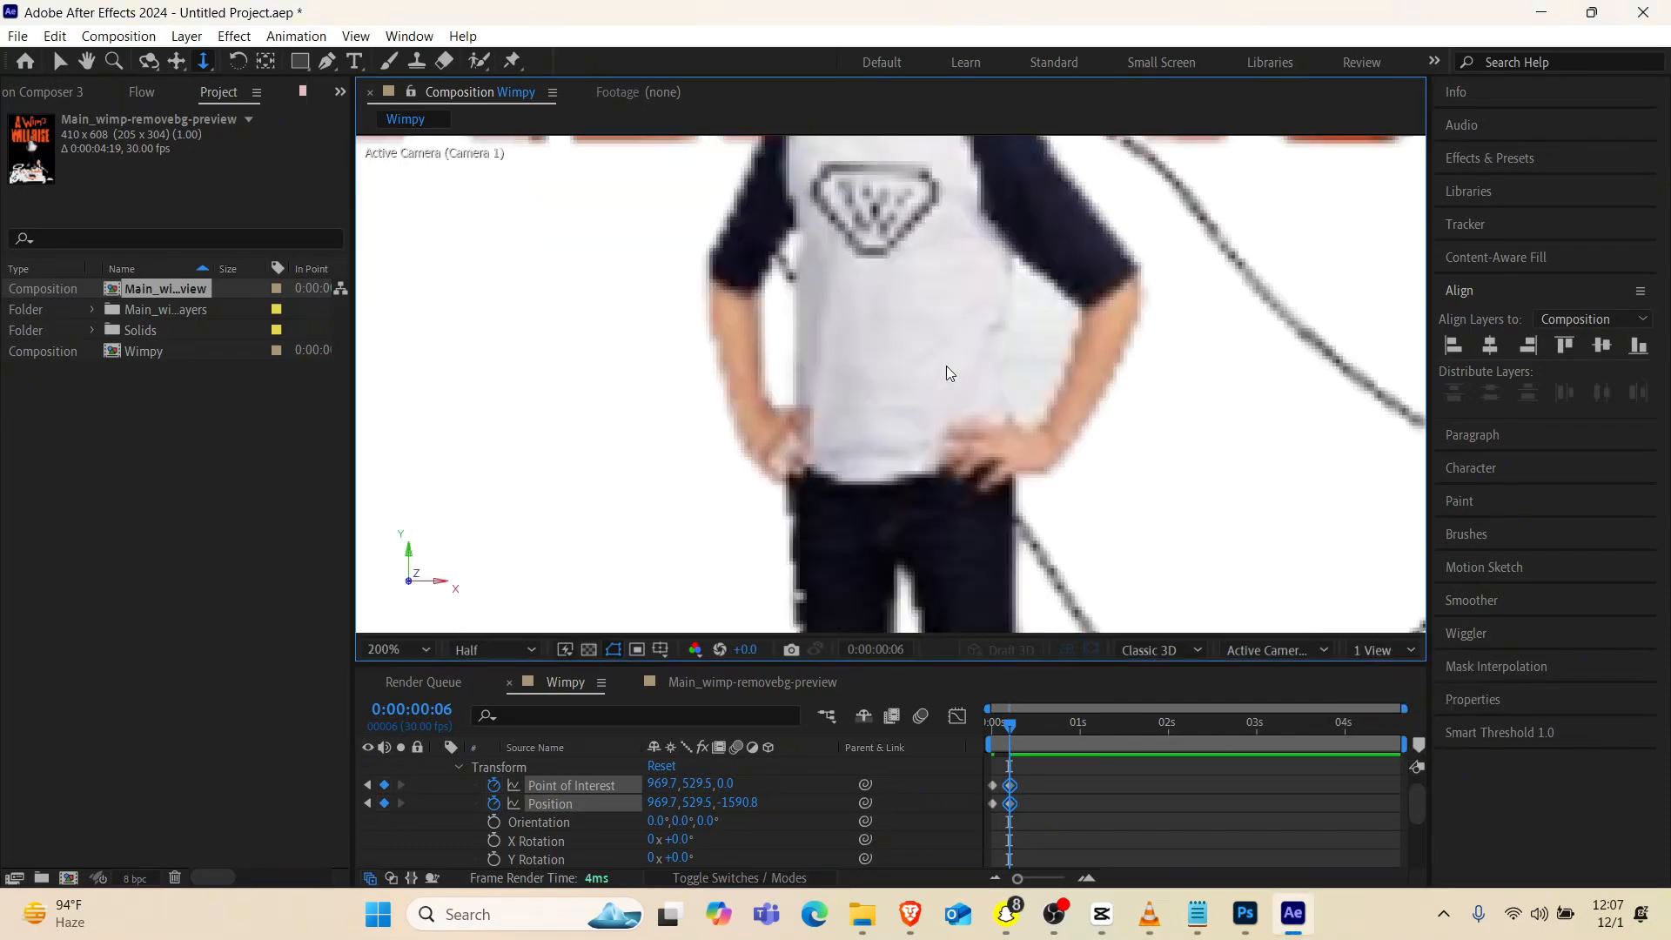
{"action": "scroll", "coordinate": [947, 367], "scroll_direction": "down", "scroll_amount": 4}
{"action": "scroll", "coordinate": [948, 373], "scroll_direction": "up", "scroll_amount": 1}
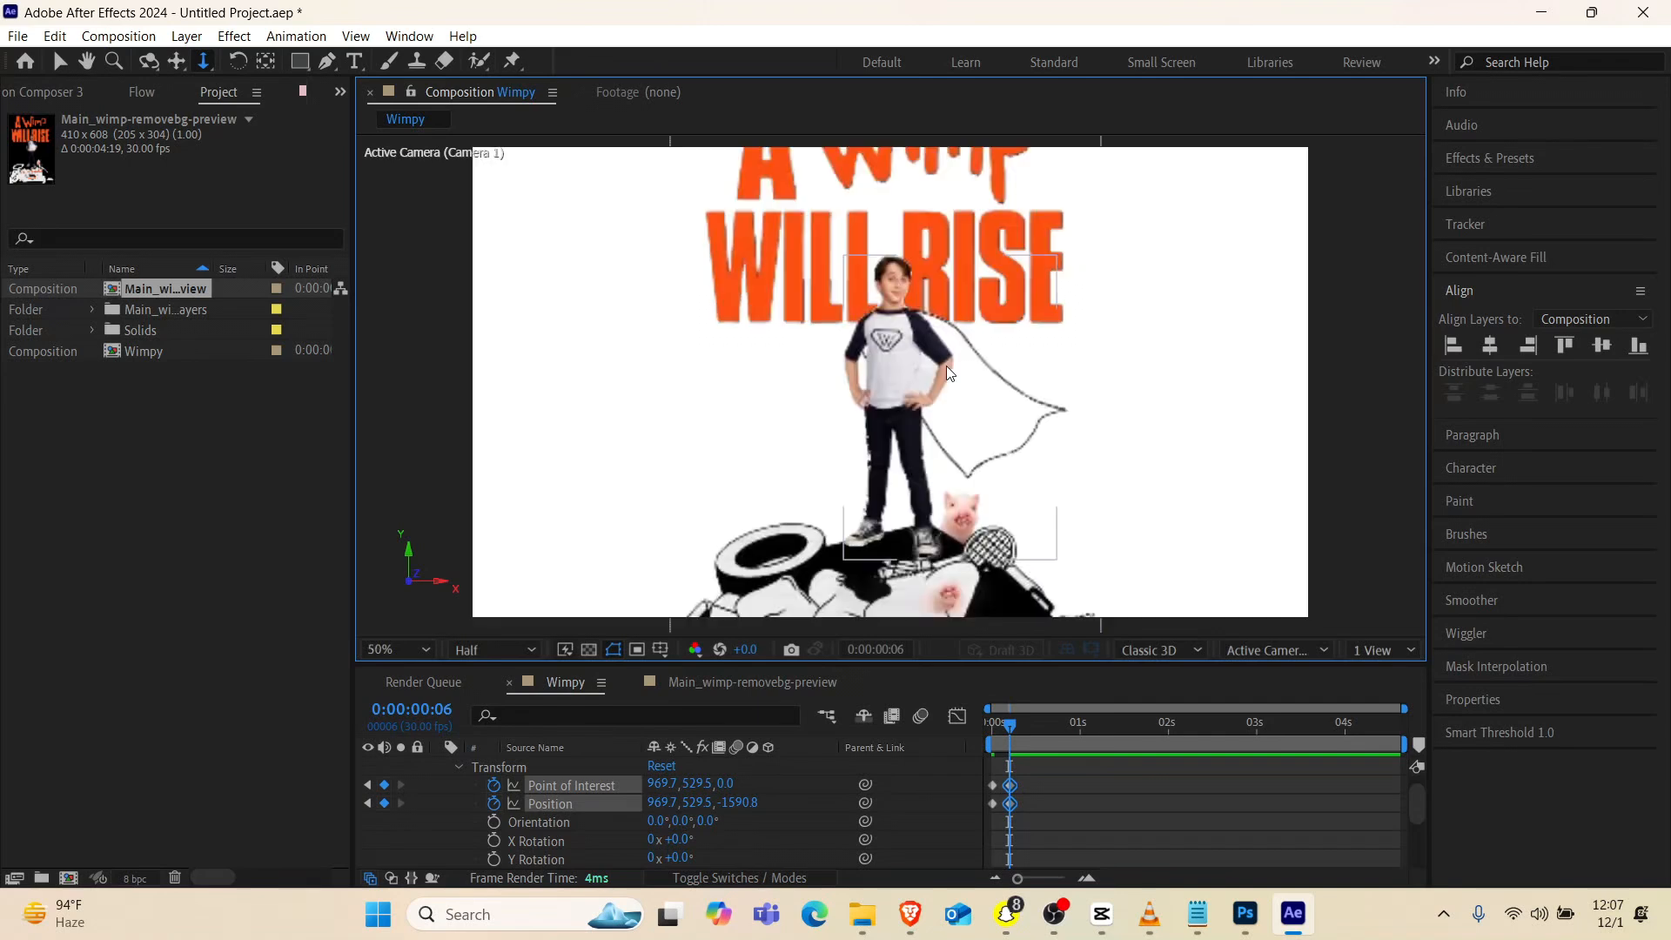
{"action": "scroll", "coordinate": [947, 365], "scroll_direction": "down", "scroll_amount": 1}
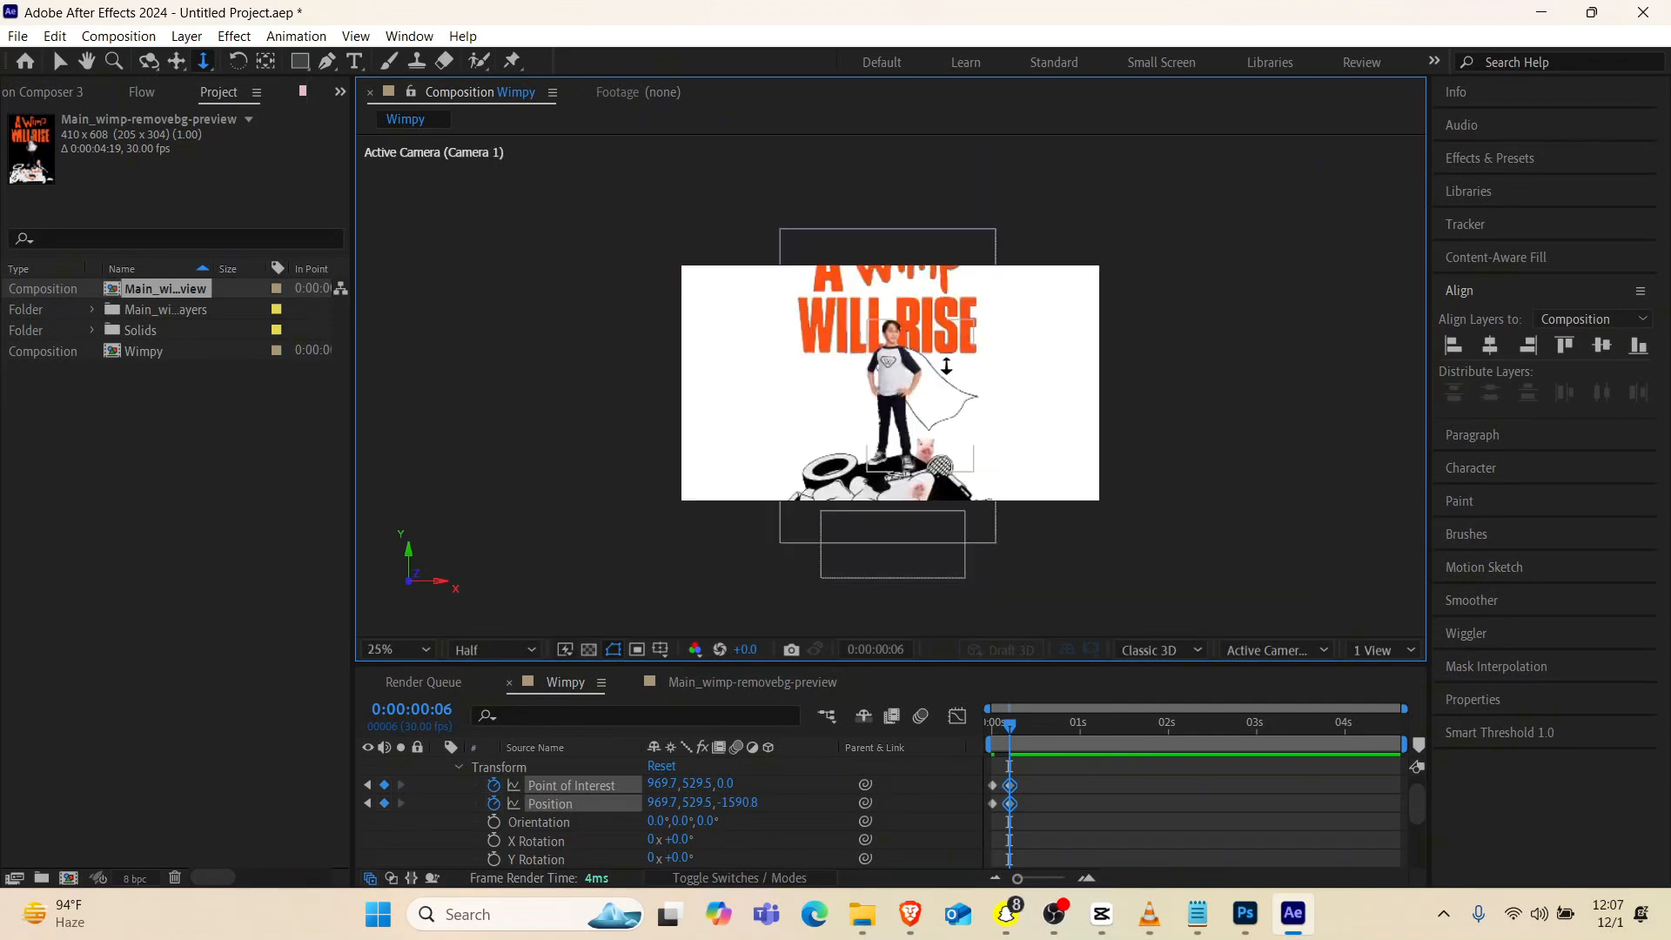
Play back the keyframed camera push-in from the start of the Wimpy composition
{"action": "left_click_drag", "start_coordinate": [1011, 727], "coordinate": [978, 744]}
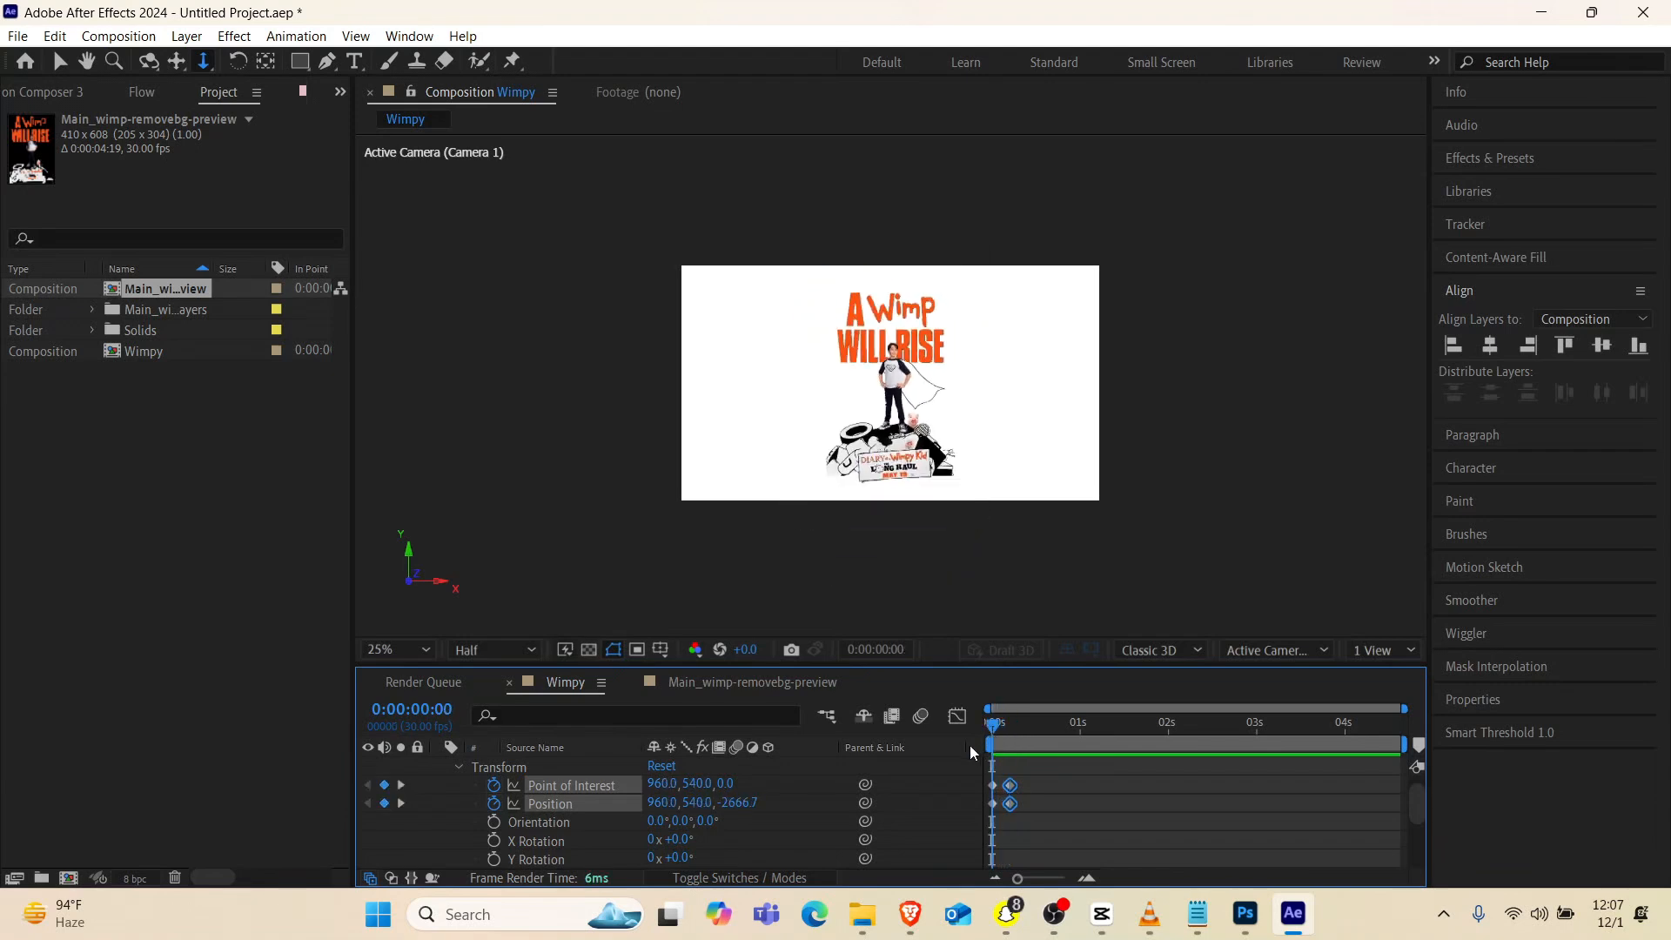
{"action": "key", "text": "space"}
{"action": "key", "text": "space"}
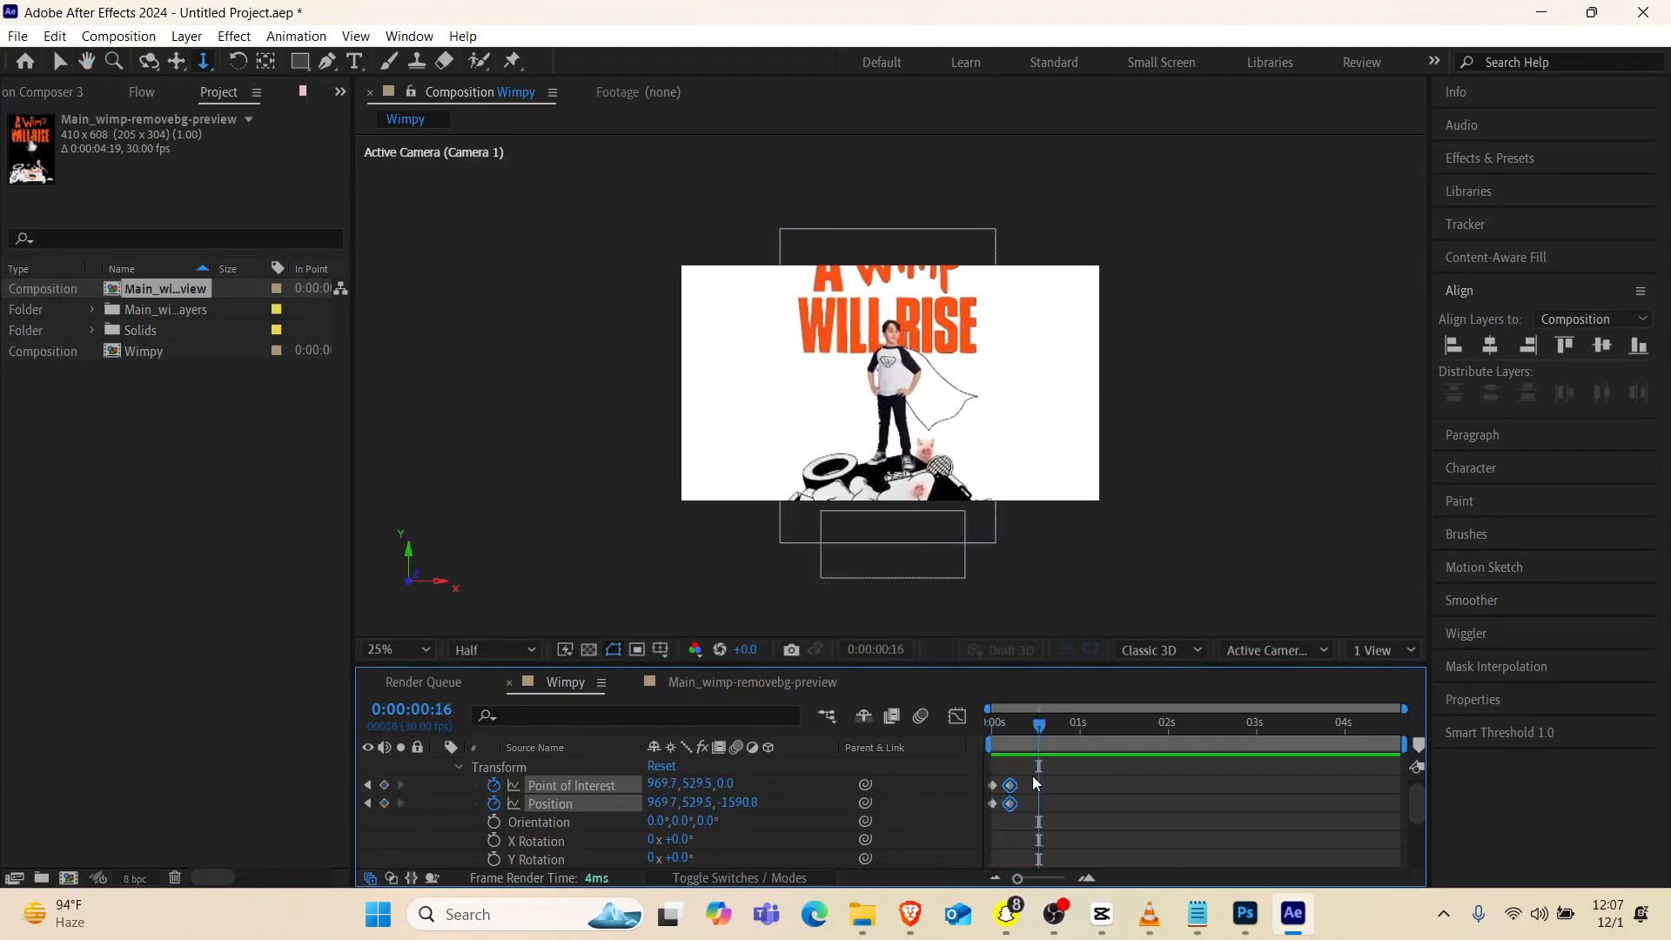
Time-reverse the camera's Point of Interest and Position keyframes and preview the resulting pull-back
{"action": "right_click", "coordinate": [990, 807]}
{"action": "mouse_move", "coordinate": [1077, 796]}
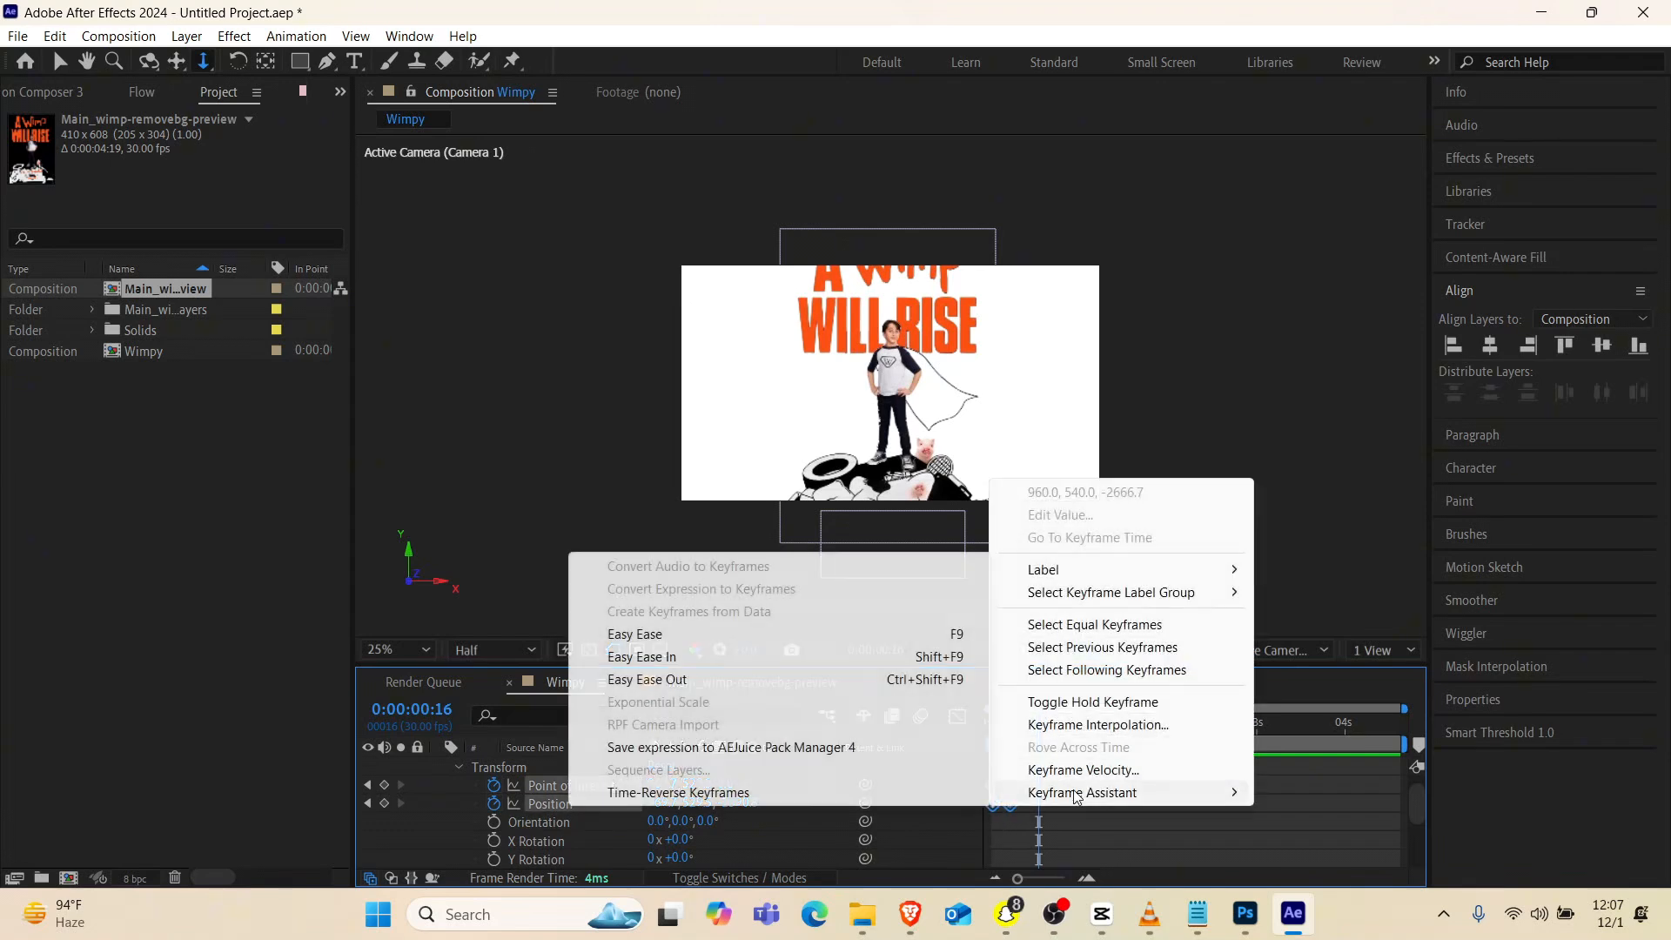
{"action": "left_click", "coordinate": [880, 792]}
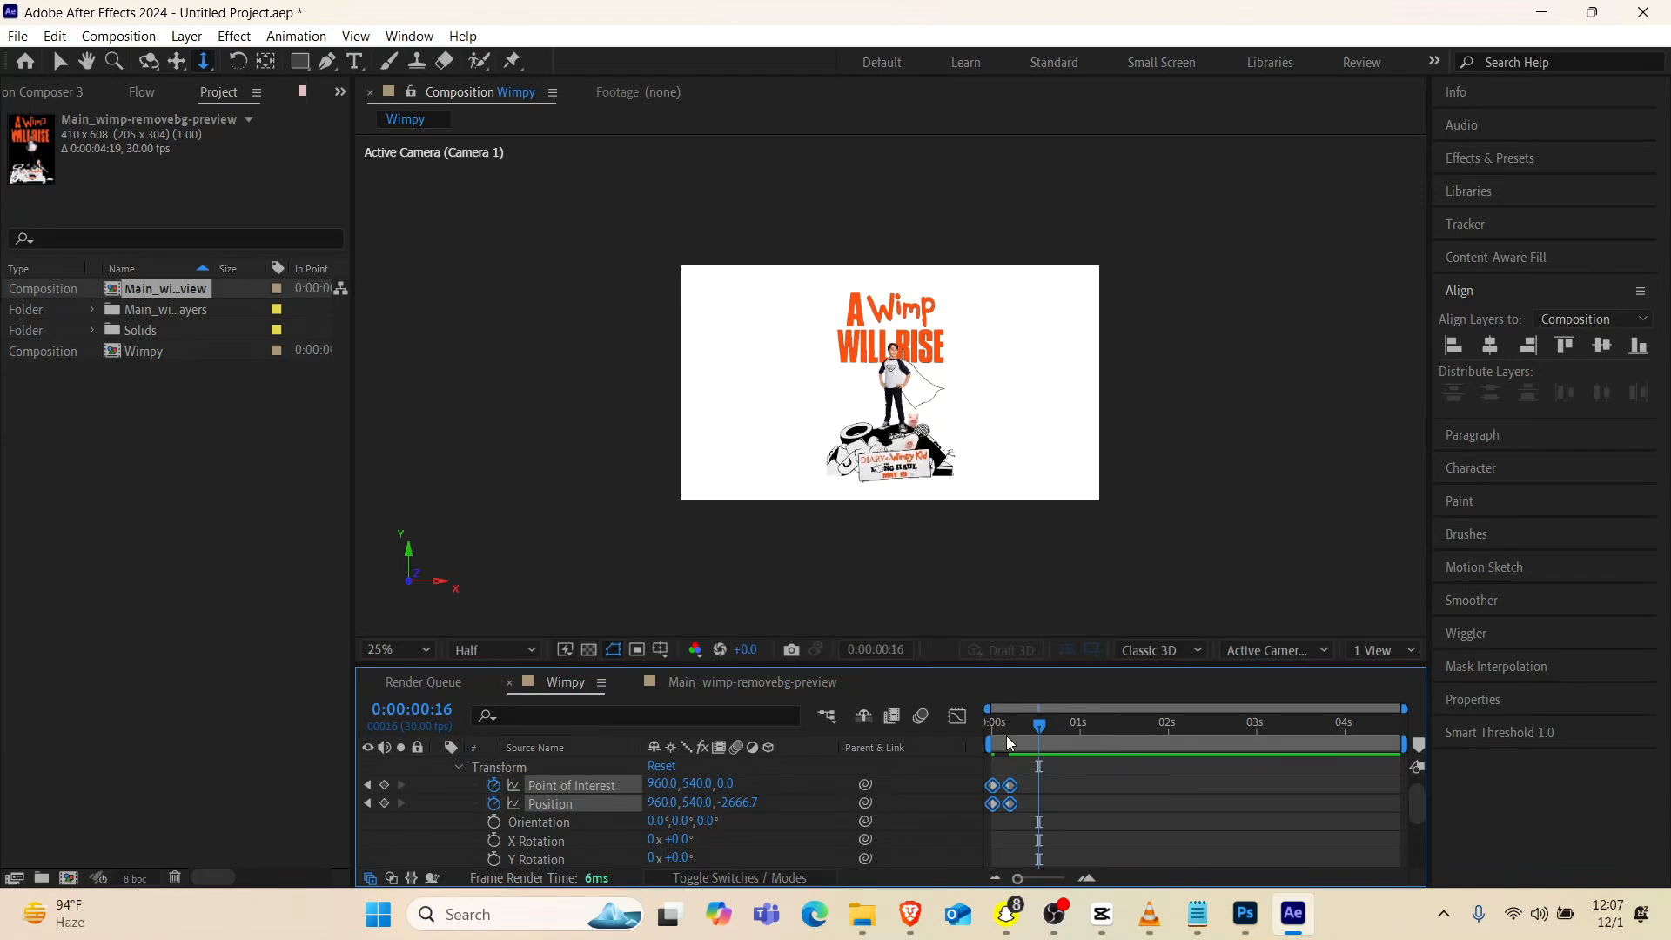
{"action": "left_click_drag", "start_coordinate": [1006, 734], "coordinate": [968, 747]}
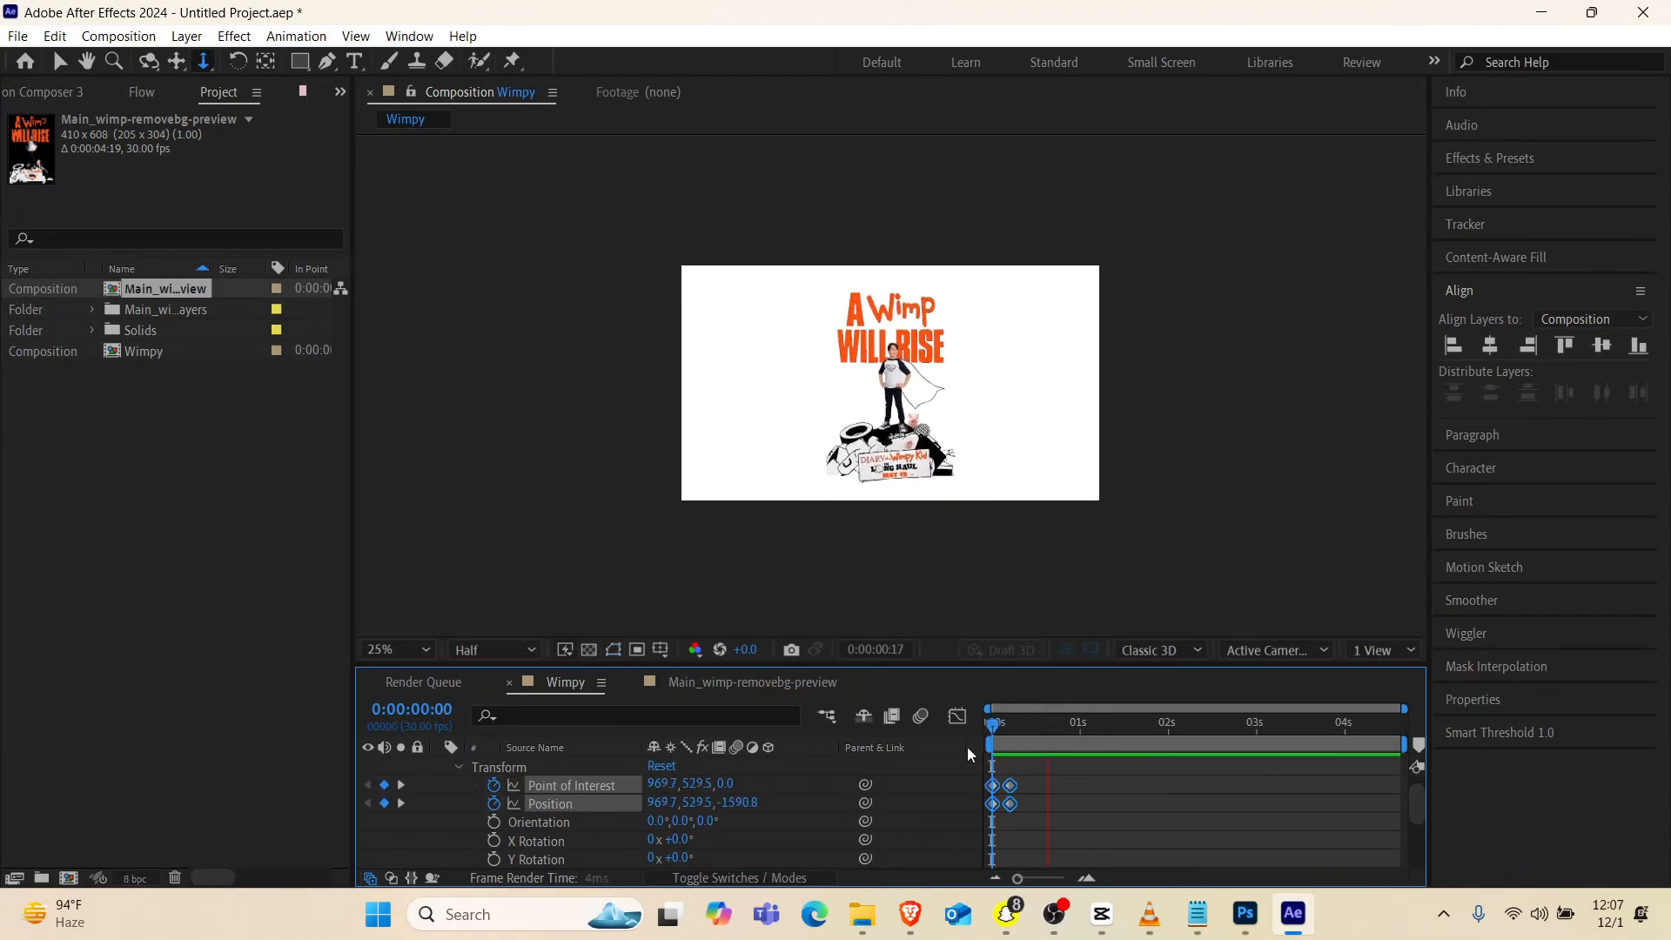
{"action": "key", "text": "space"}
Move the camera's second pair of keyframes to 0:00:00:29 and ease the move with the Flow curve 0.86, 0.23, 0.12, 0.72
{"action": "left_click_drag", "start_coordinate": [1009, 786], "coordinate": [1078, 786]}
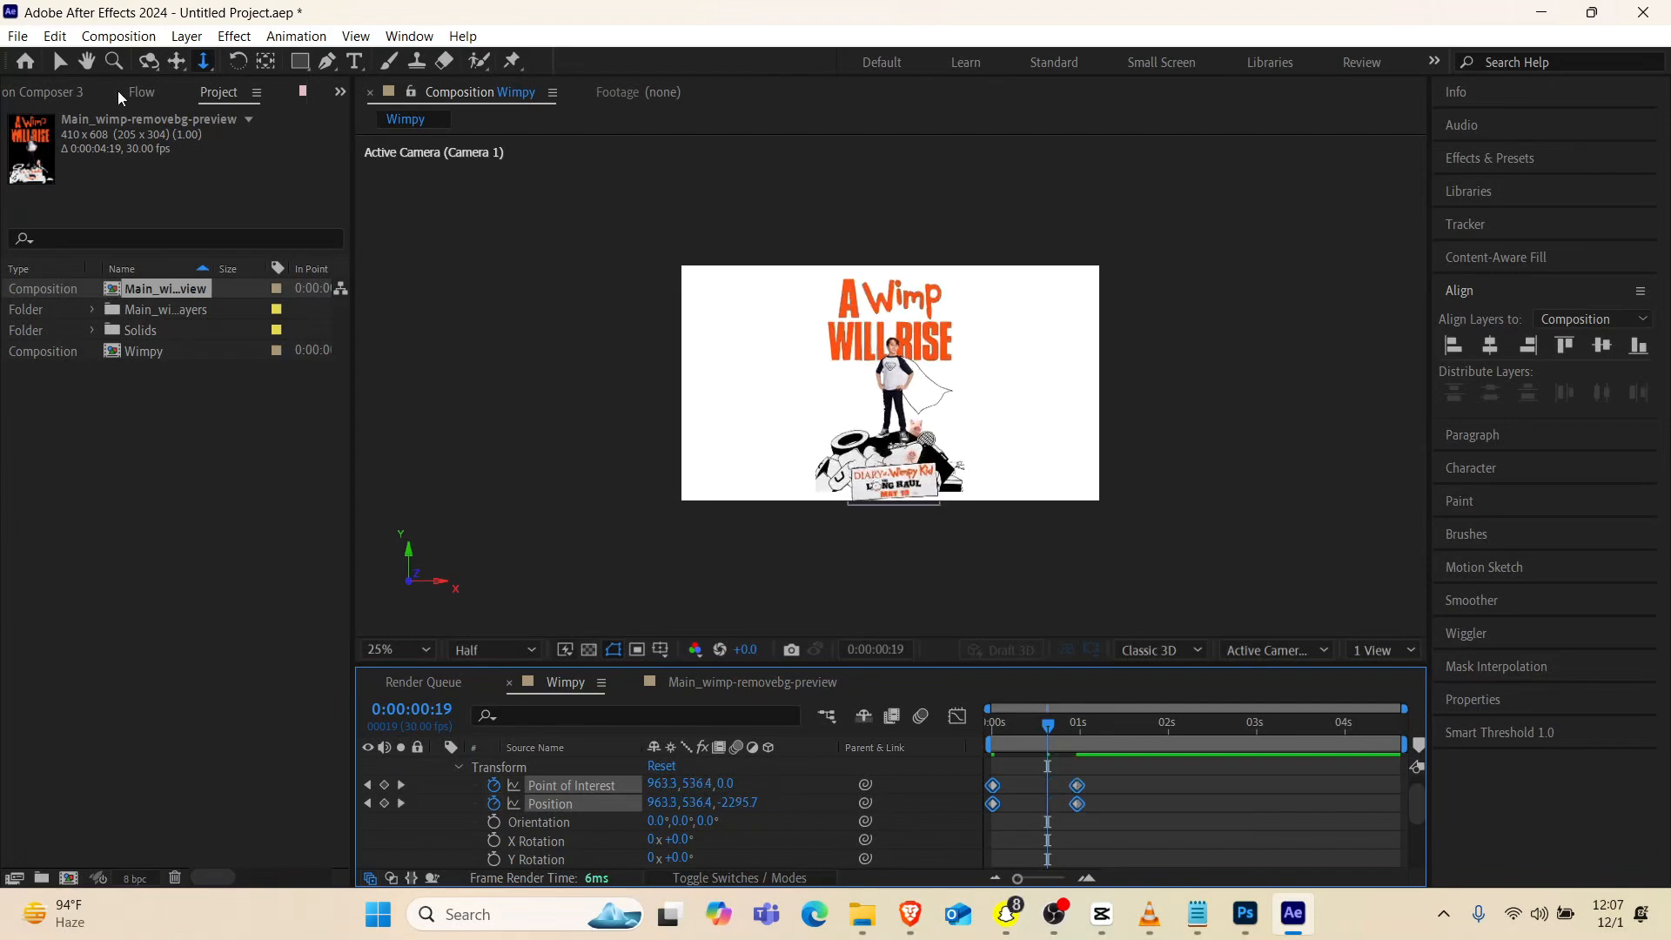
{"action": "left_click", "coordinate": [141, 91]}
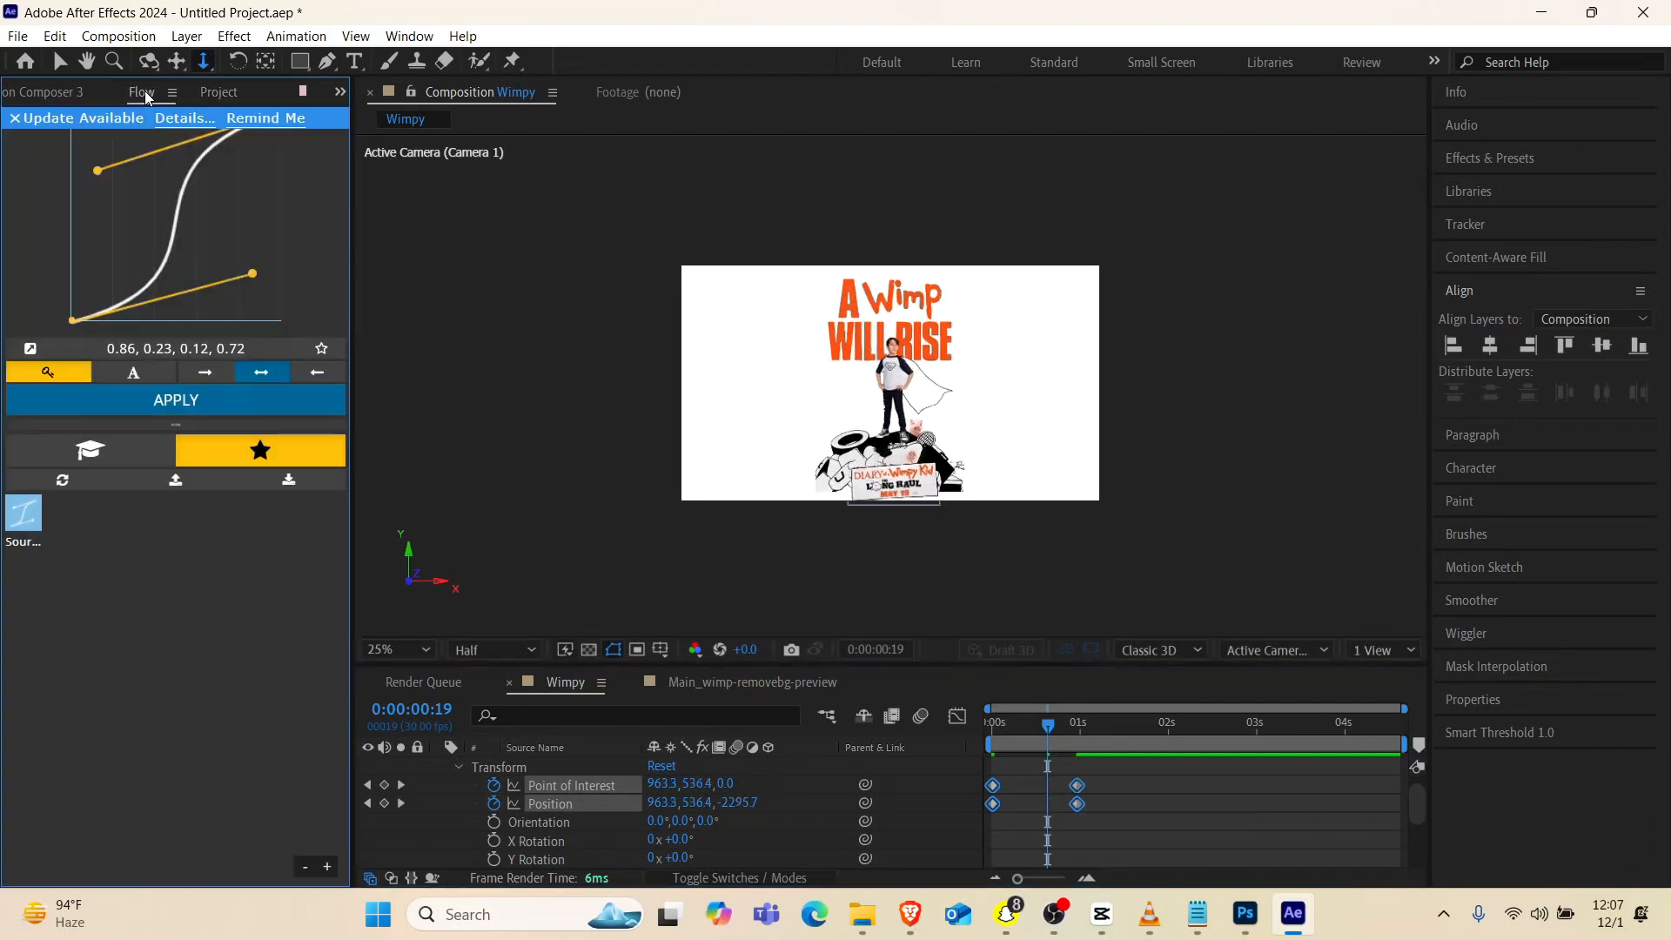
{"action": "left_click", "coordinate": [183, 405]}
Play back the eased camera pull-back from the start of the composition
{"action": "left_click_drag", "start_coordinate": [1016, 737], "coordinate": [912, 766]}
{"action": "key", "text": "space"}
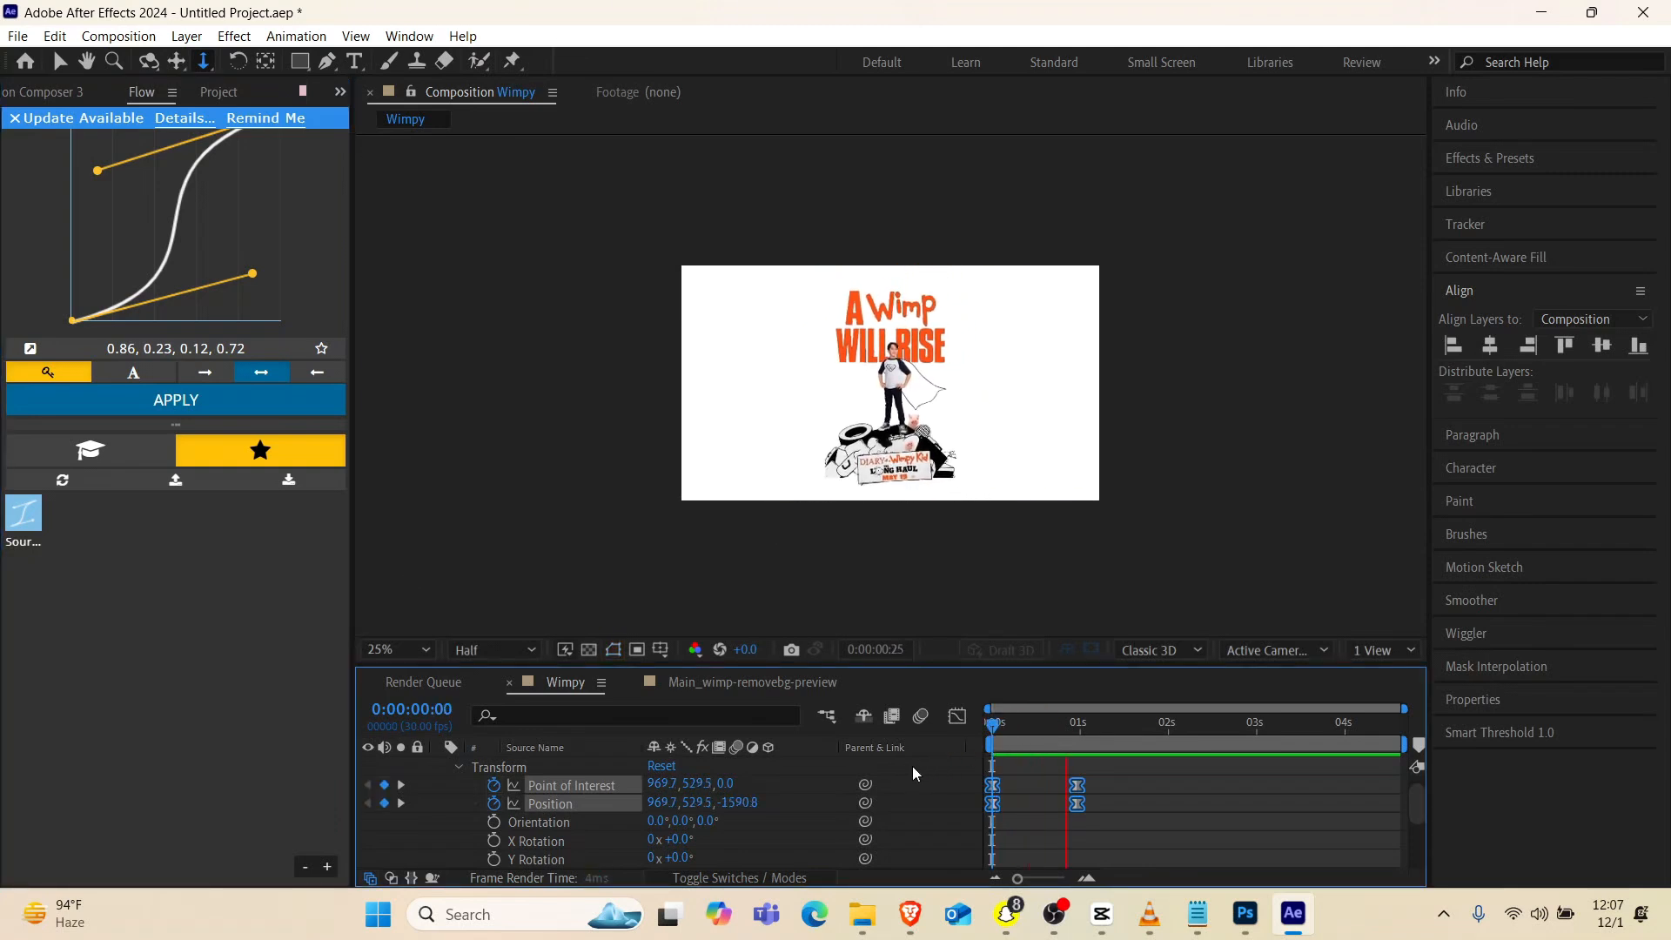
{"action": "key", "text": "space"}
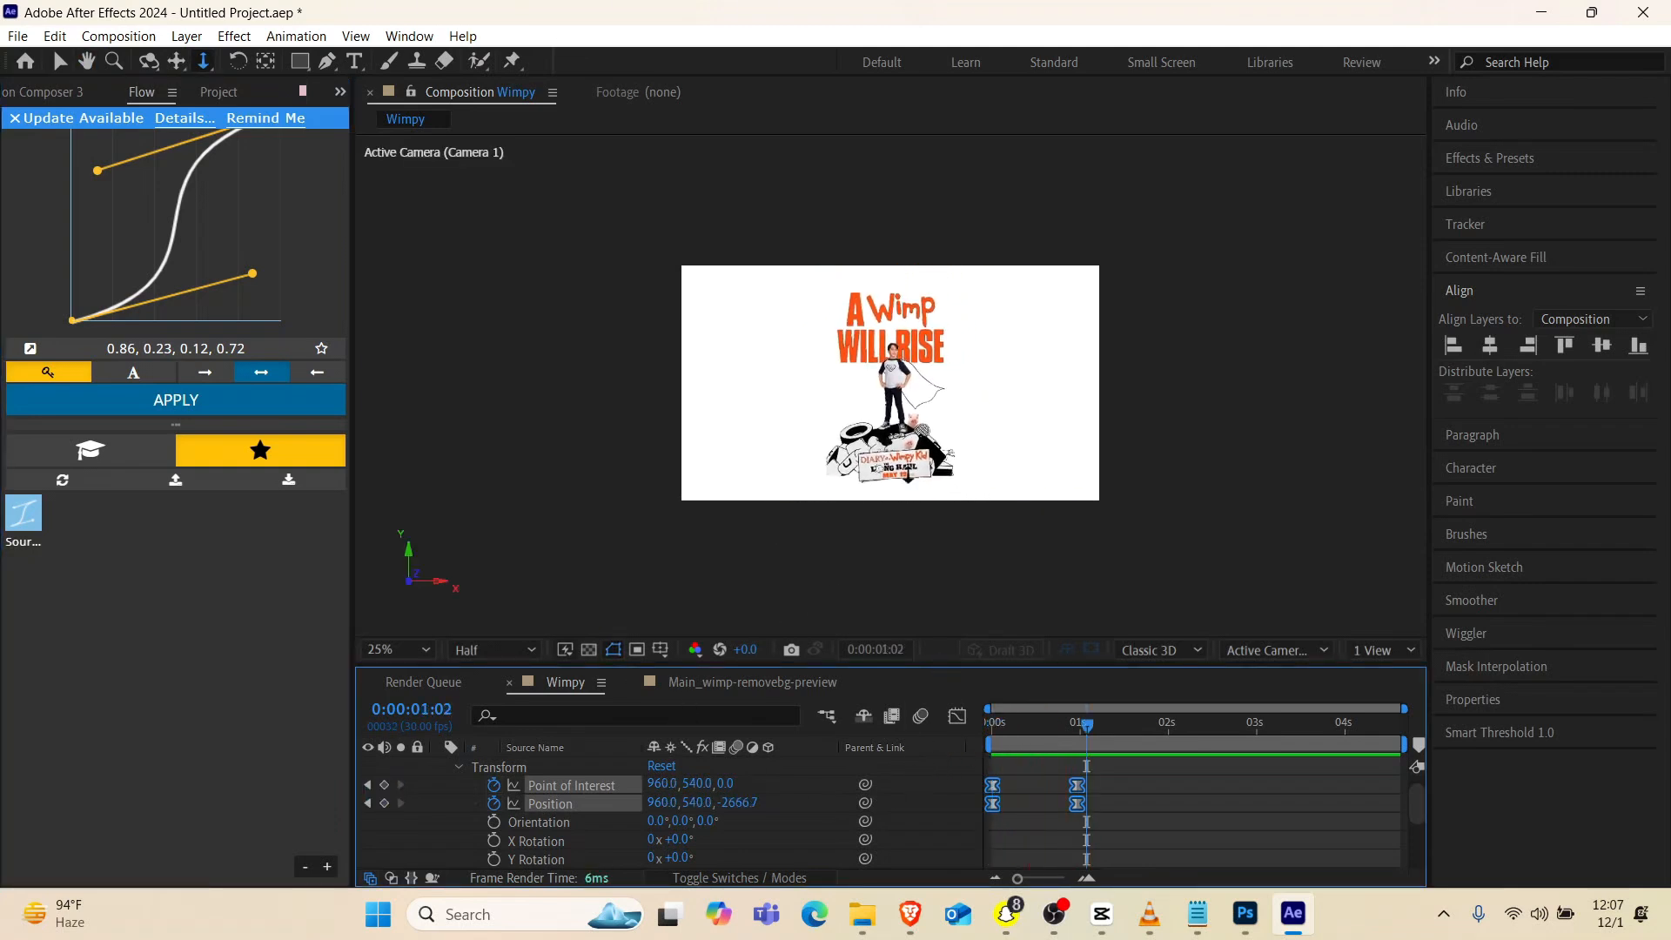
{"action": "scroll", "coordinate": [875, 372], "scroll_direction": "up", "scroll_amount": 2}
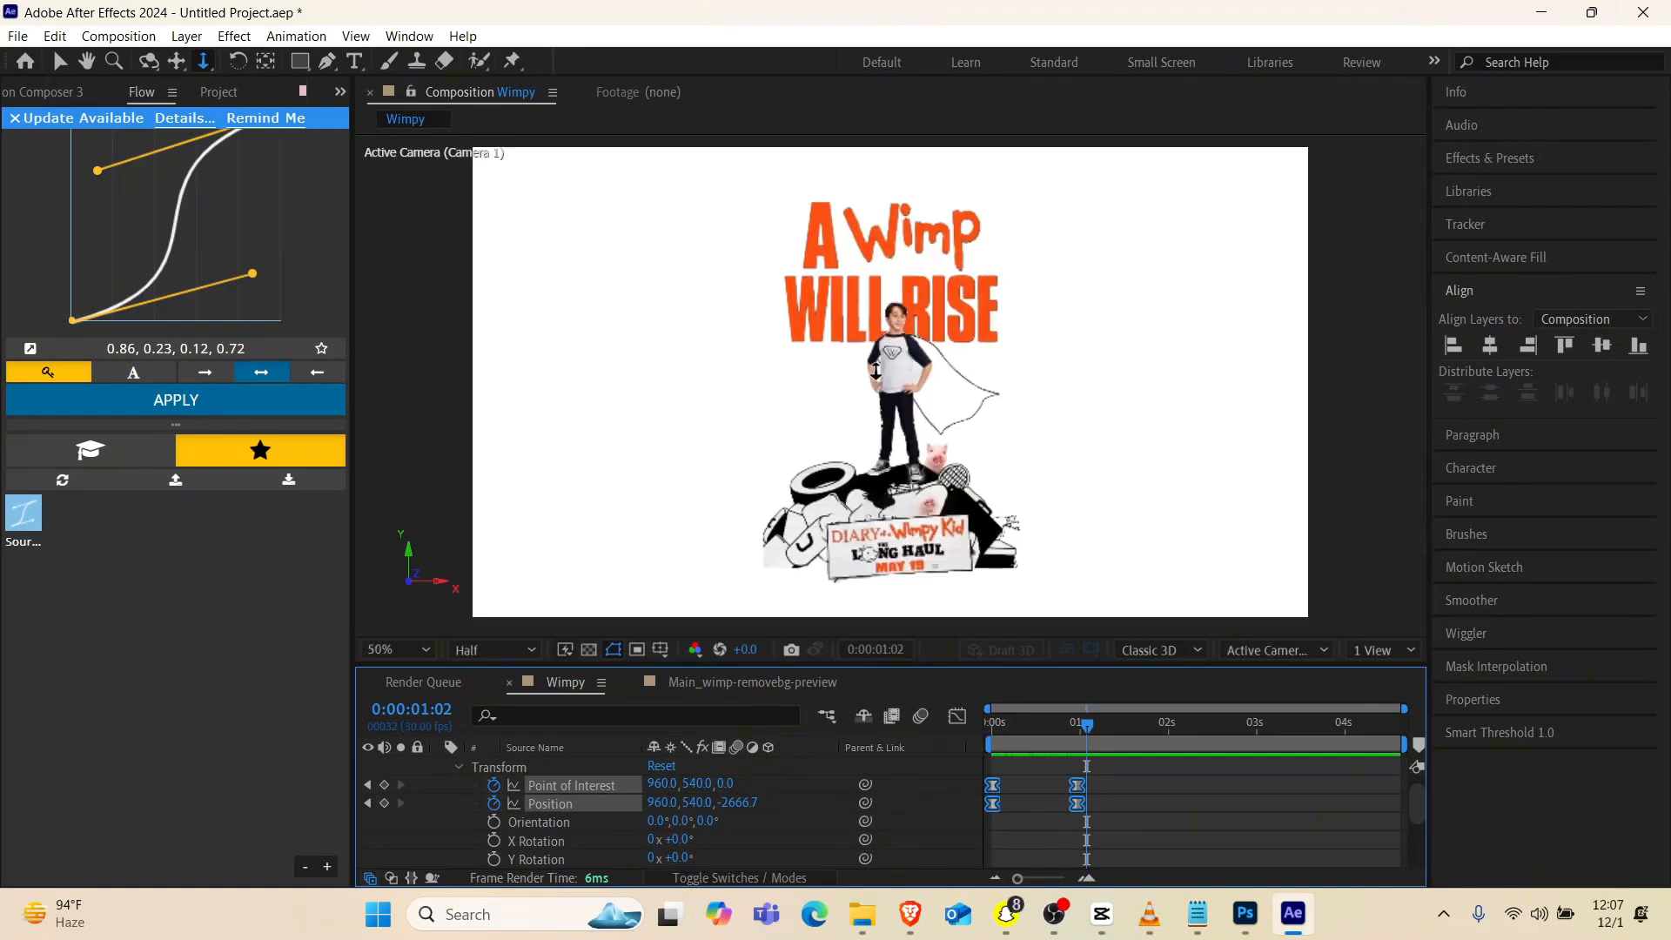
{"action": "left_click_drag", "start_coordinate": [1023, 740], "coordinate": [955, 754]}
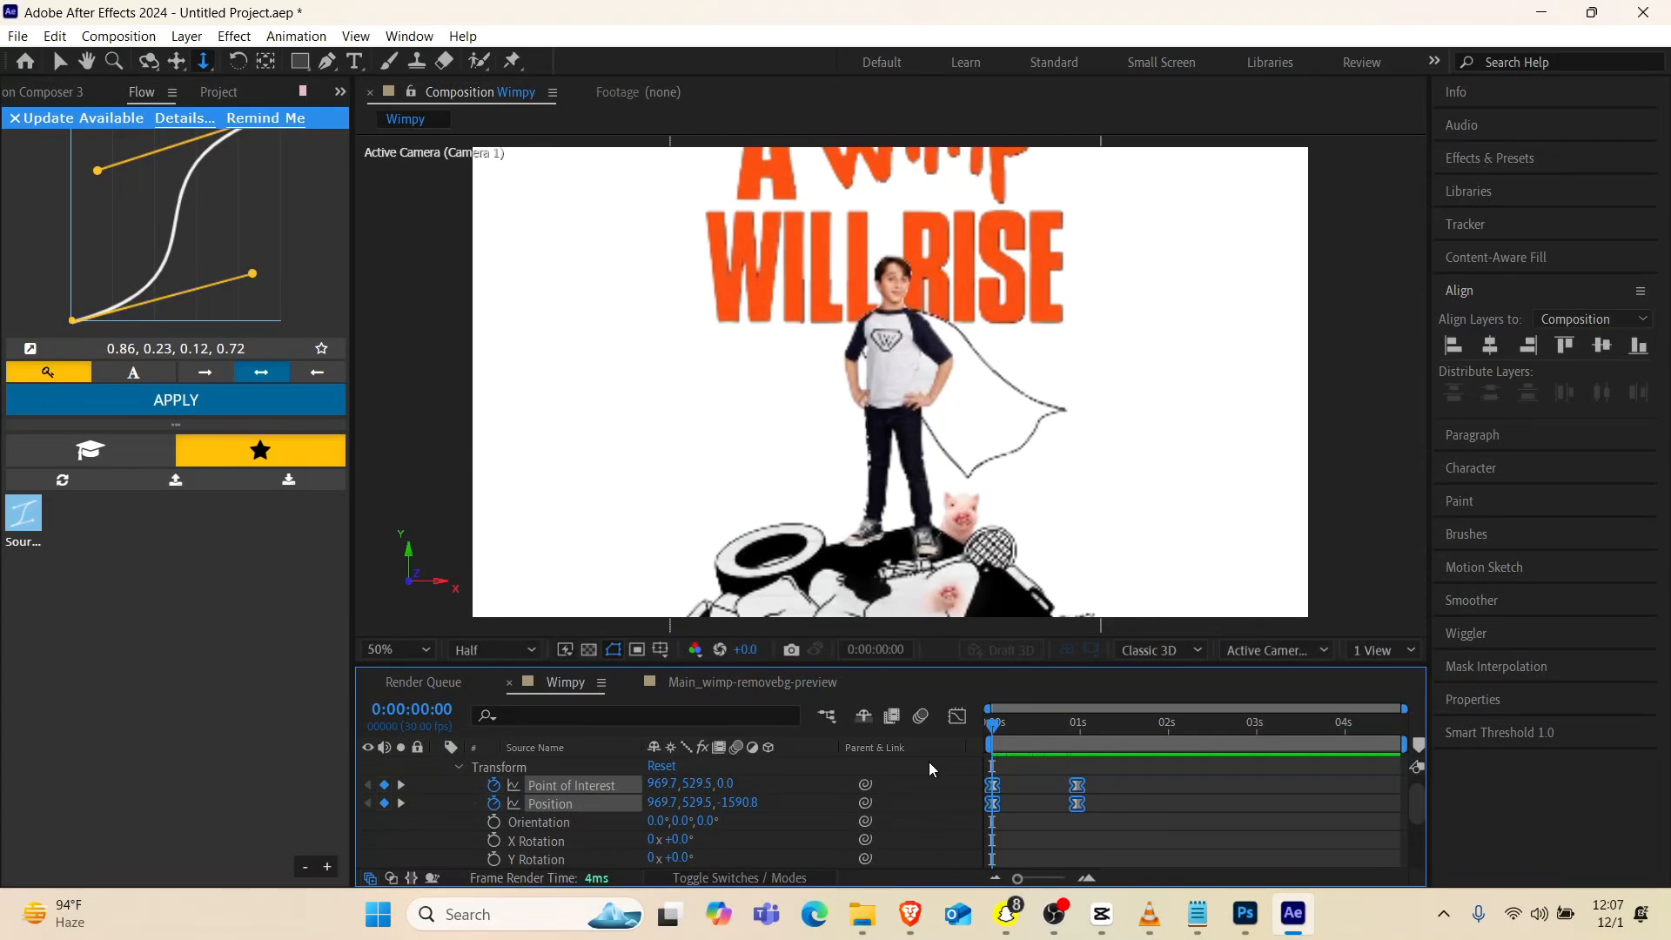
{"action": "key", "text": "space"}
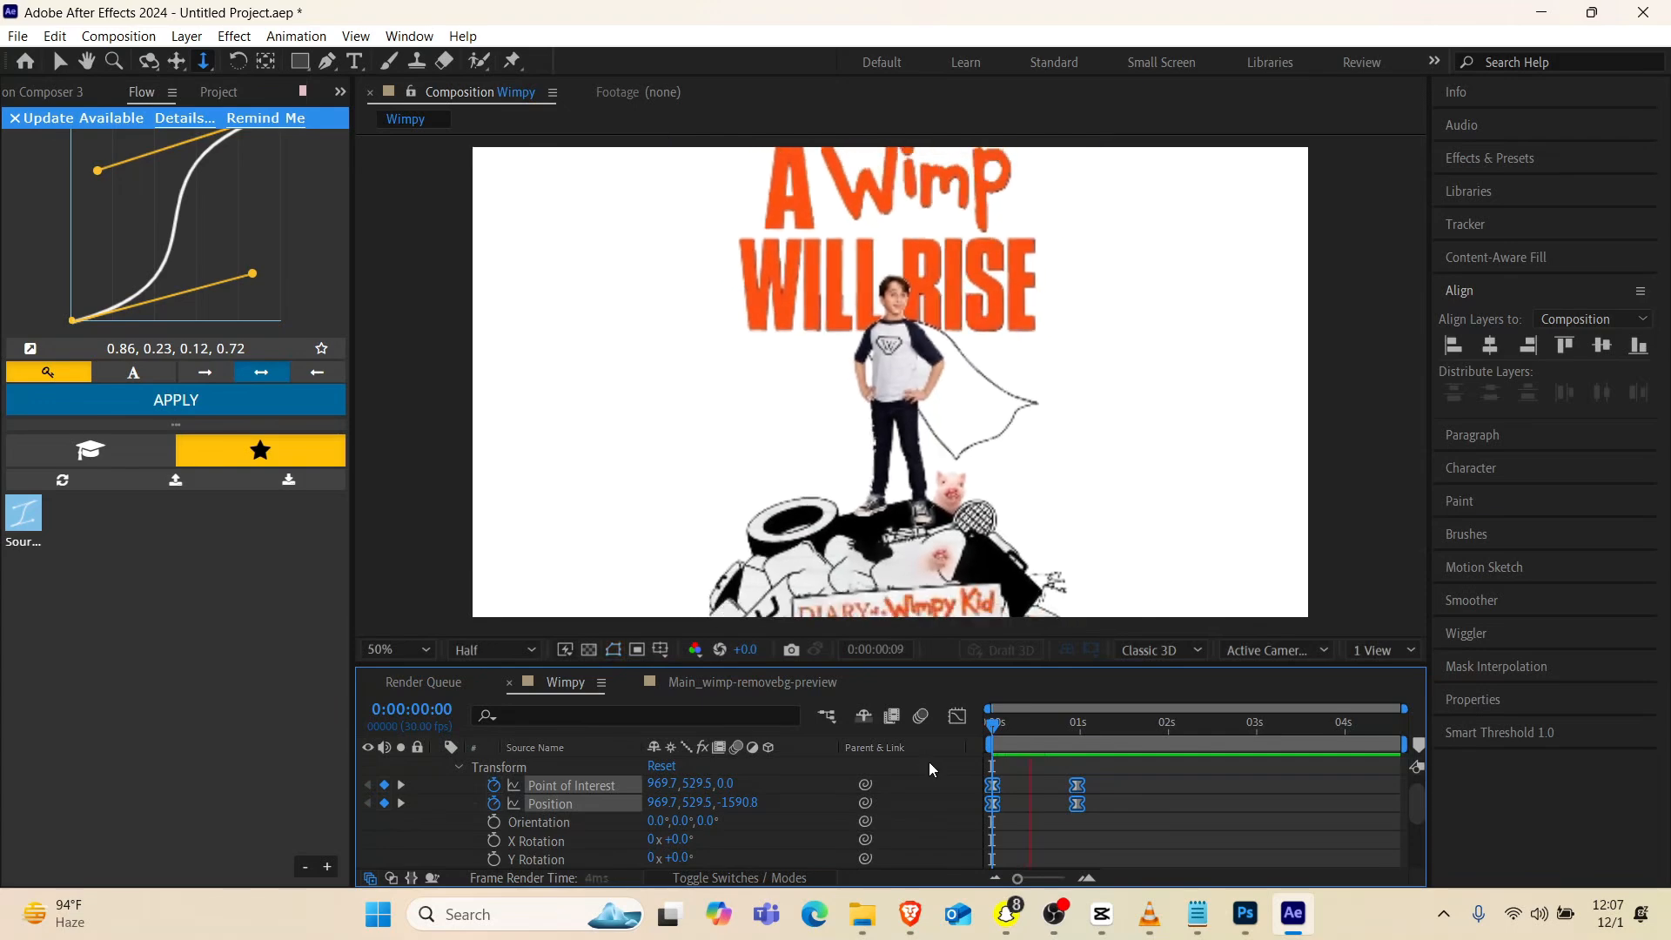
Lengthen the camera move by shifting its ending Point of Interest and Position keyframes to about 1.4 seconds, and collapse the camera's properties
{"action": "scroll", "coordinate": [585, 811], "scroll_direction": "up", "scroll_amount": 1}
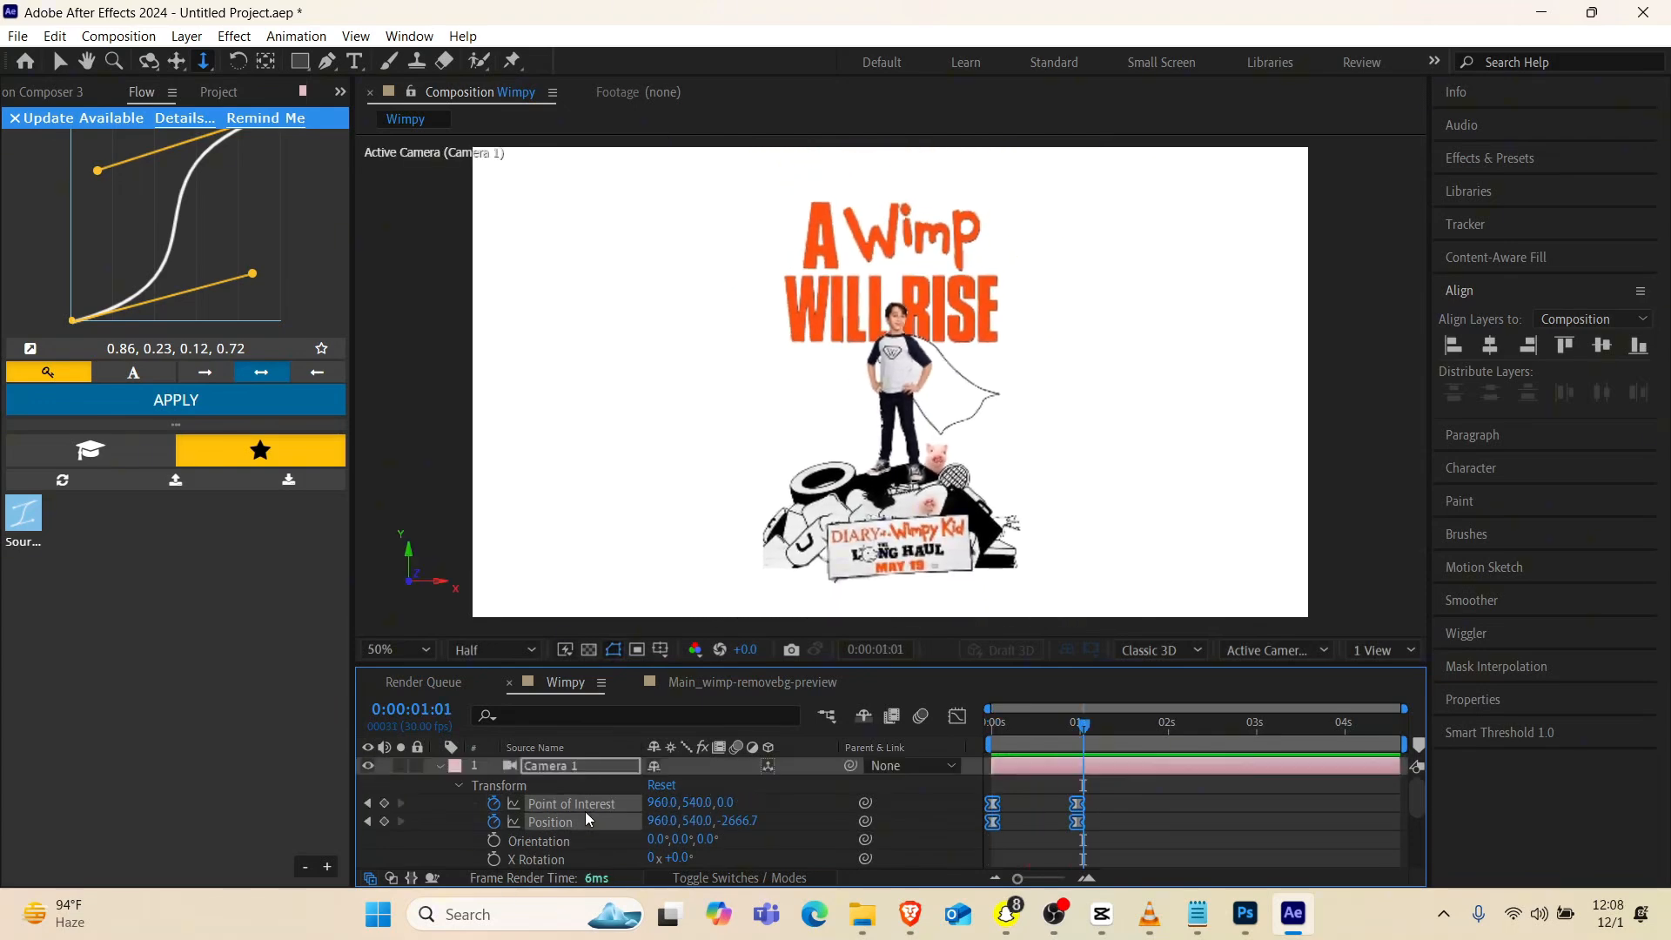
{"action": "left_click", "coordinate": [436, 768]}
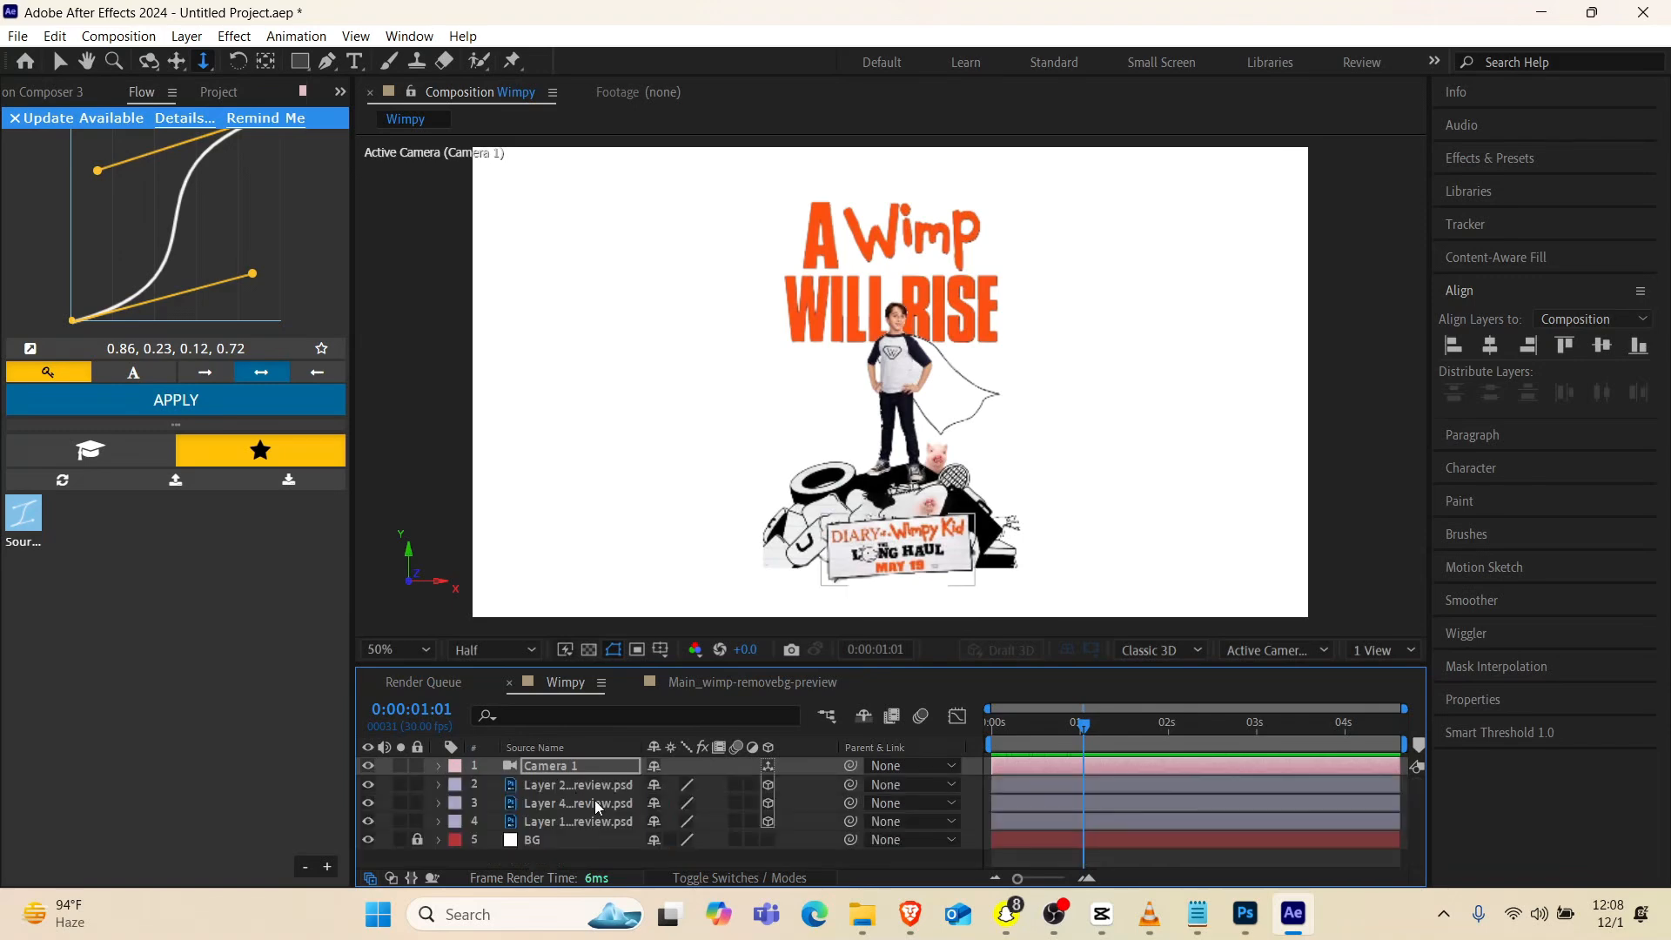
{"action": "left_click", "coordinate": [1011, 770]}
{"action": "key", "text": "u"}
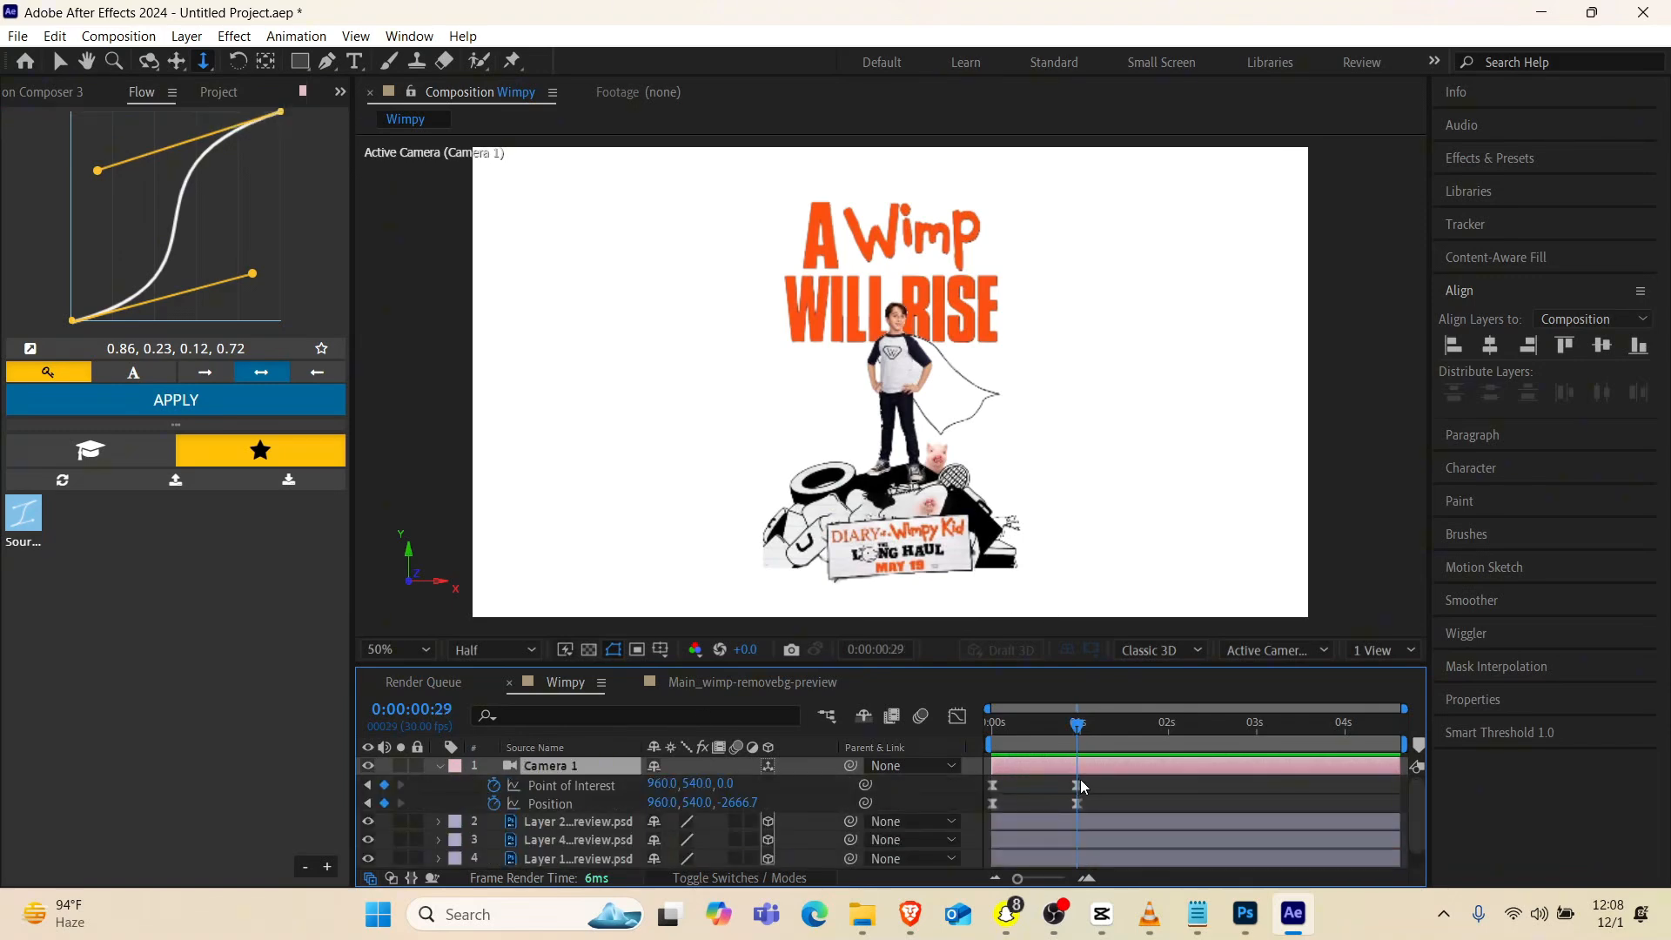
{"action": "left_click_drag", "start_coordinate": [1091, 779], "coordinate": [1117, 804]}
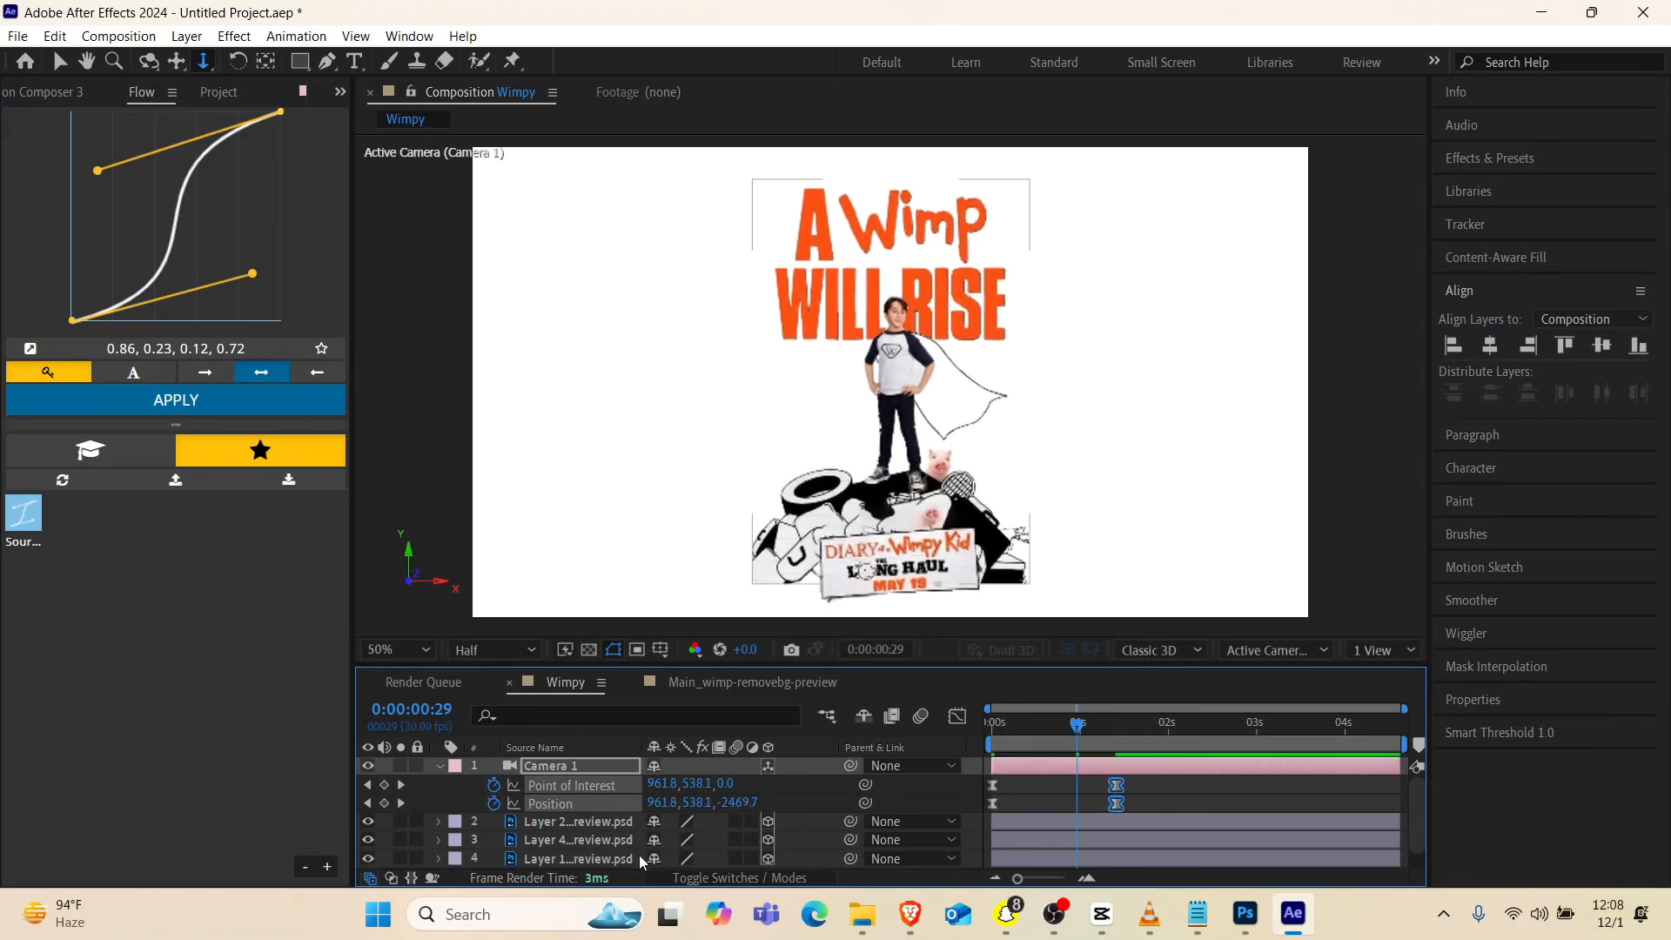
{"action": "left_click", "coordinate": [442, 769]}
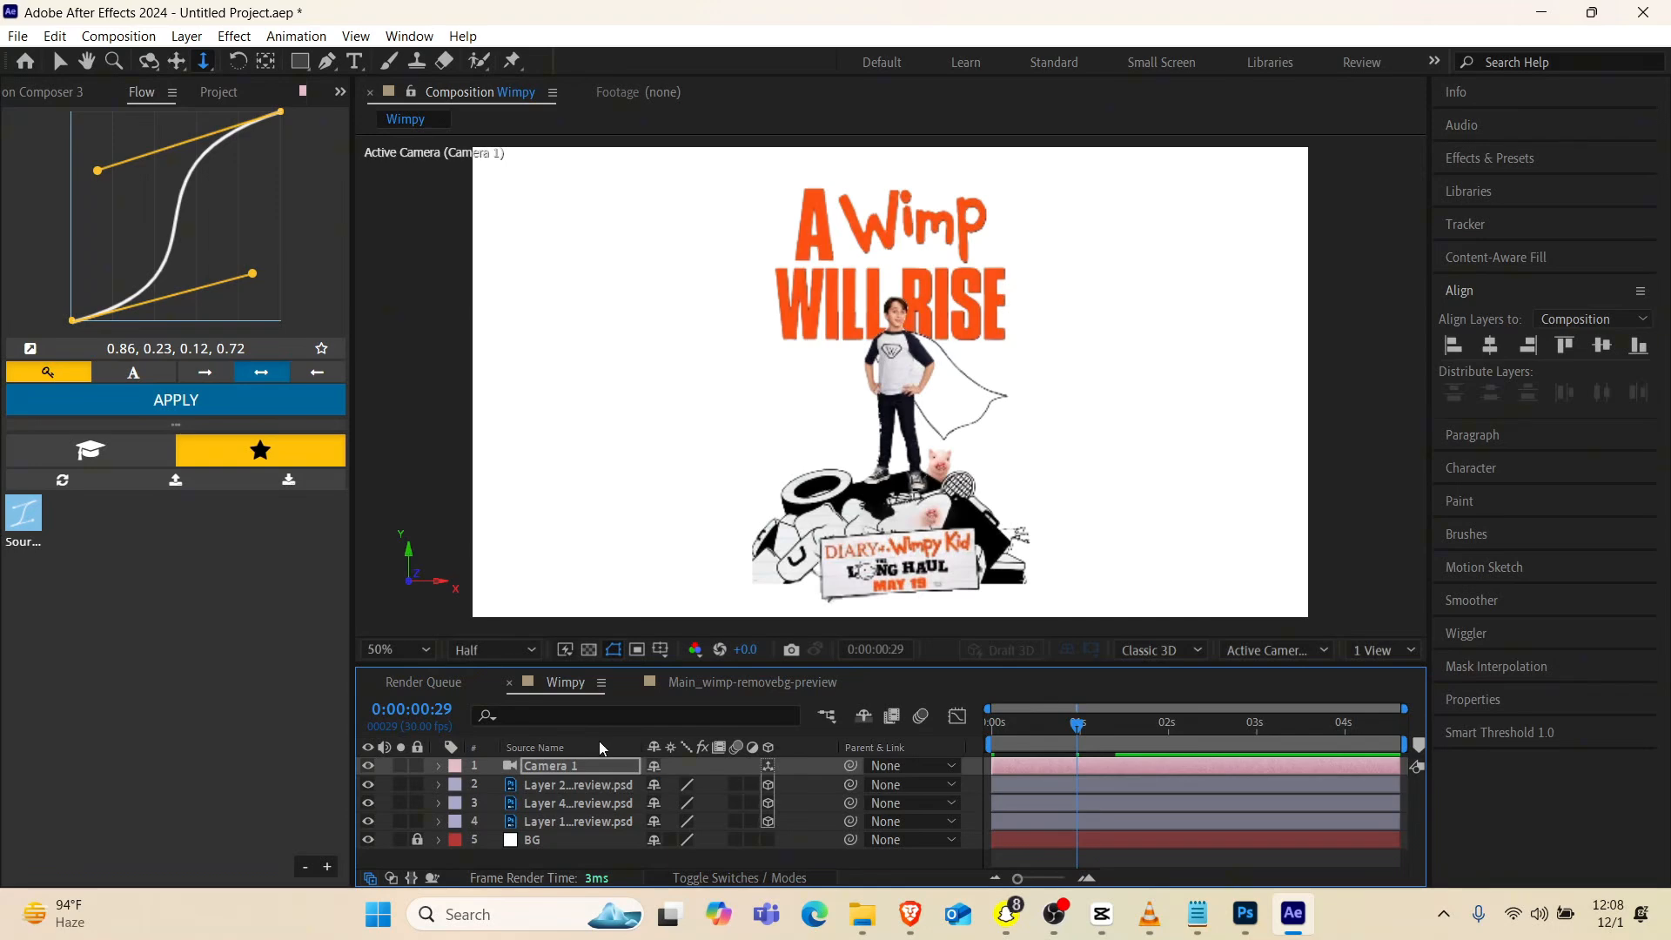
Unlock the BG layer and apply the CC Vignette effect to it
{"action": "left_click", "coordinate": [540, 841]}
{"action": "key", "text": "ctrl+space"}
{"action": "type", "text": "vi"}
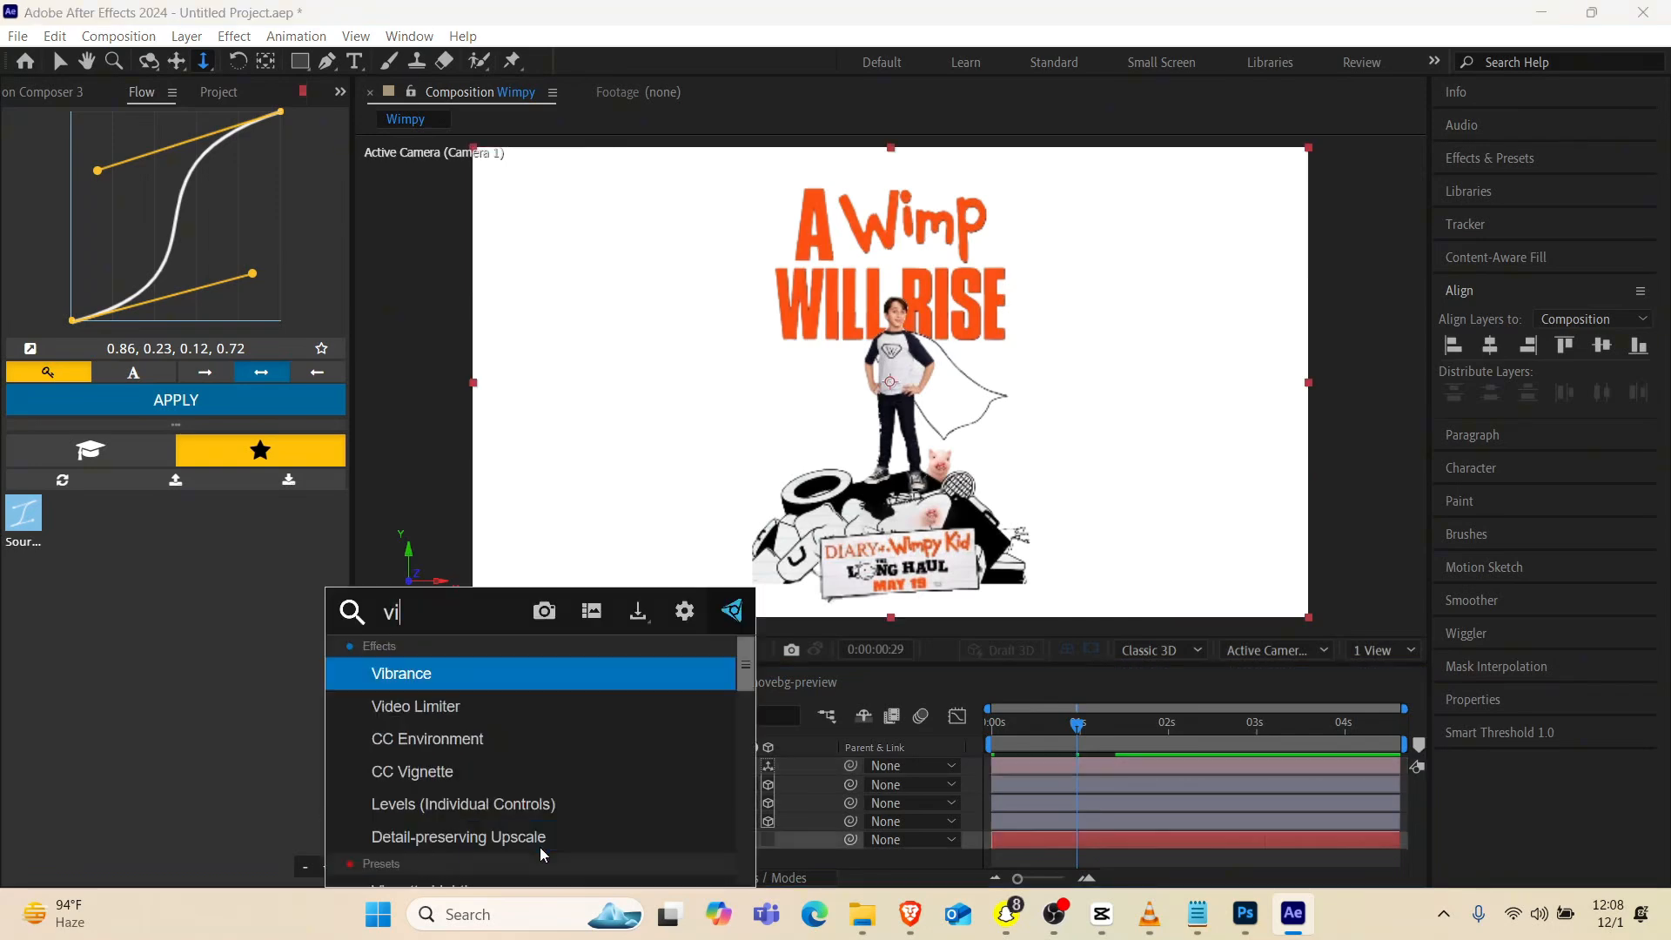
{"action": "type", "text": "gn"}
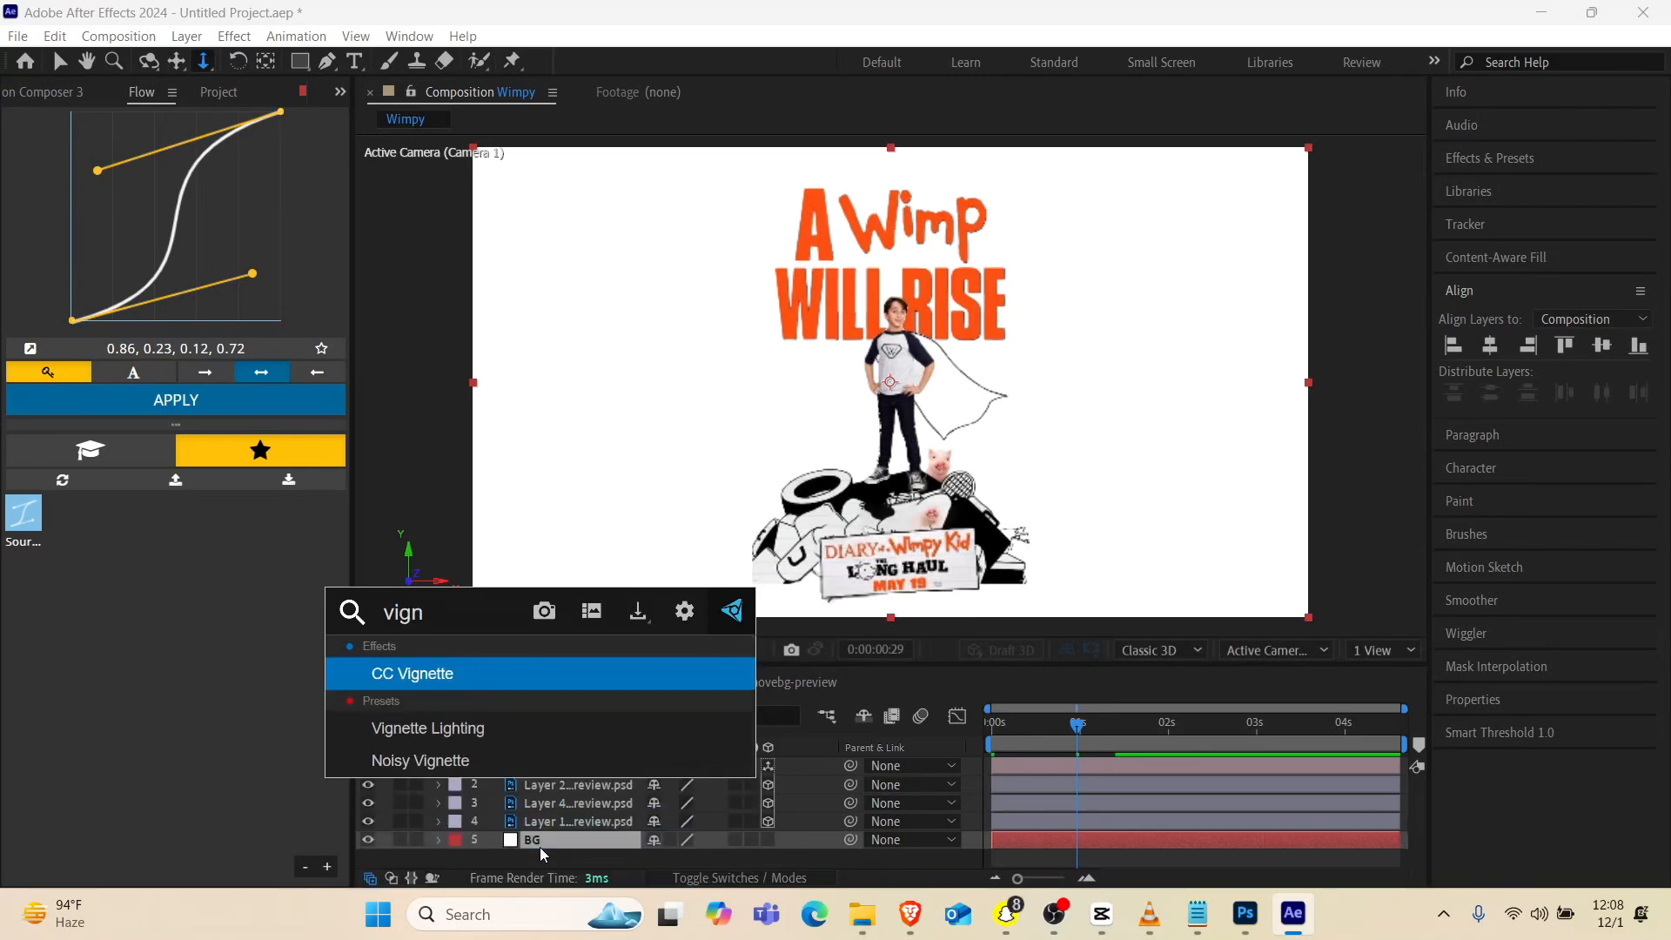
{"action": "key", "text": "Return"}
Set the background vignette's Amount to 248 and Angle of View to 43.2
{"action": "scroll", "coordinate": [792, 458], "scroll_direction": "down", "scroll_amount": 2}
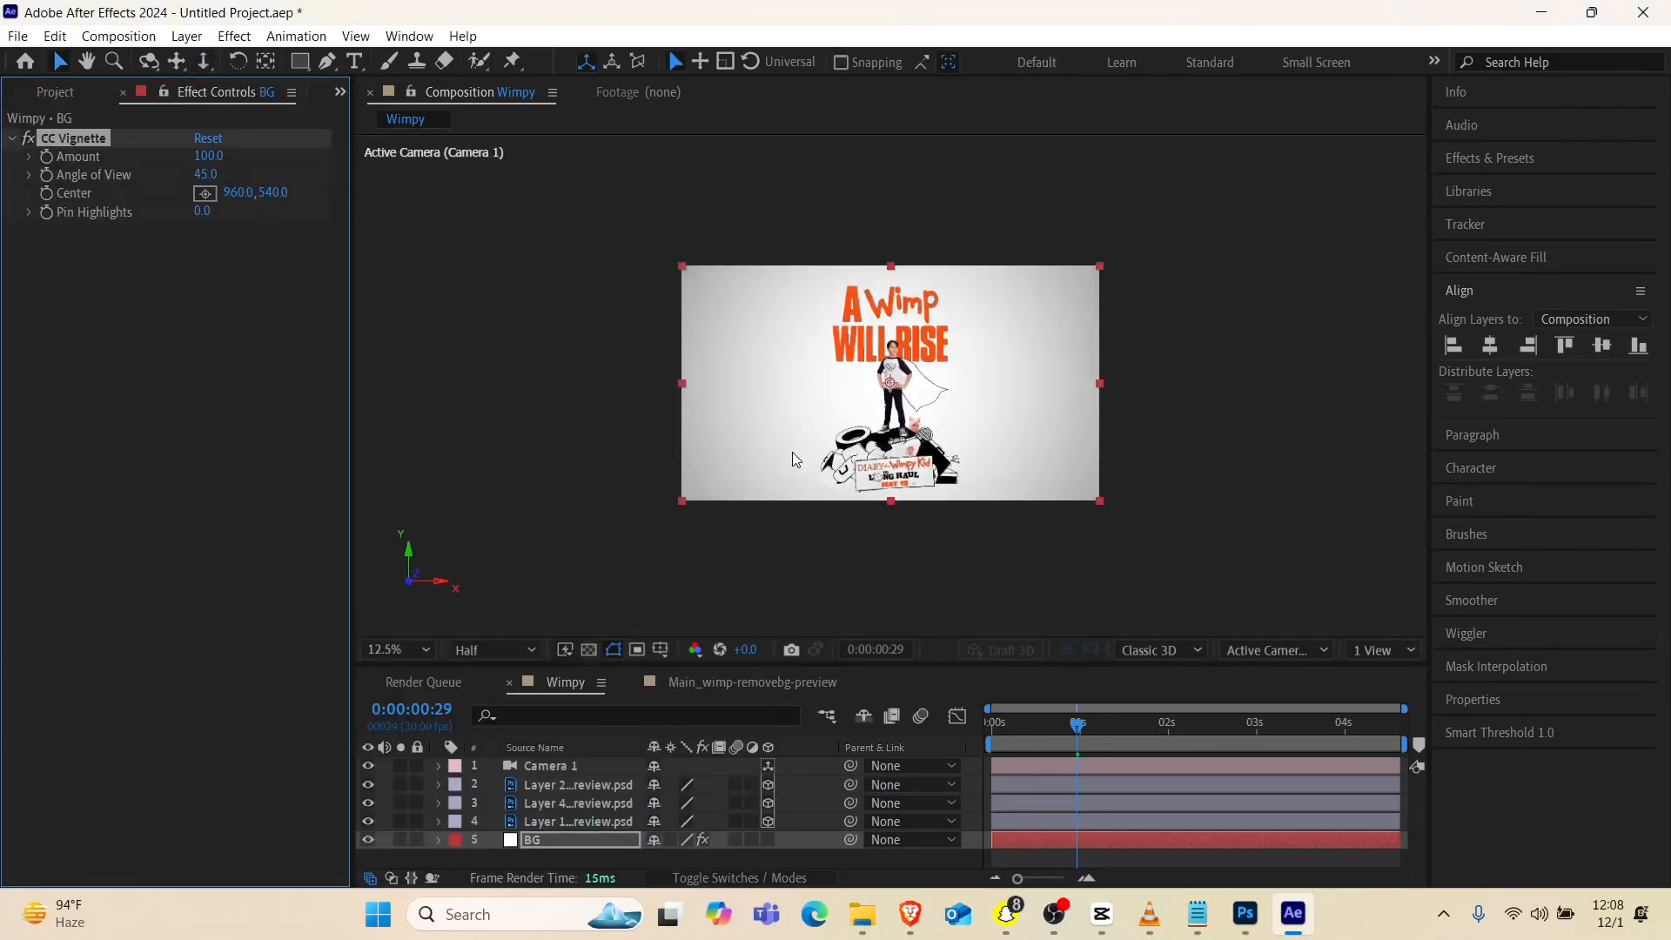
{"action": "left_click_drag", "start_coordinate": [208, 156], "coordinate": [280, 172]}
{"action": "mouse_move", "coordinate": [204, 157]}
{"action": "left_mouse_down"}
{"action": "mouse_move", "coordinate": [142, 160]}
{"action": "mouse_move", "coordinate": [181, 157]}
{"action": "left_mouse_up"}
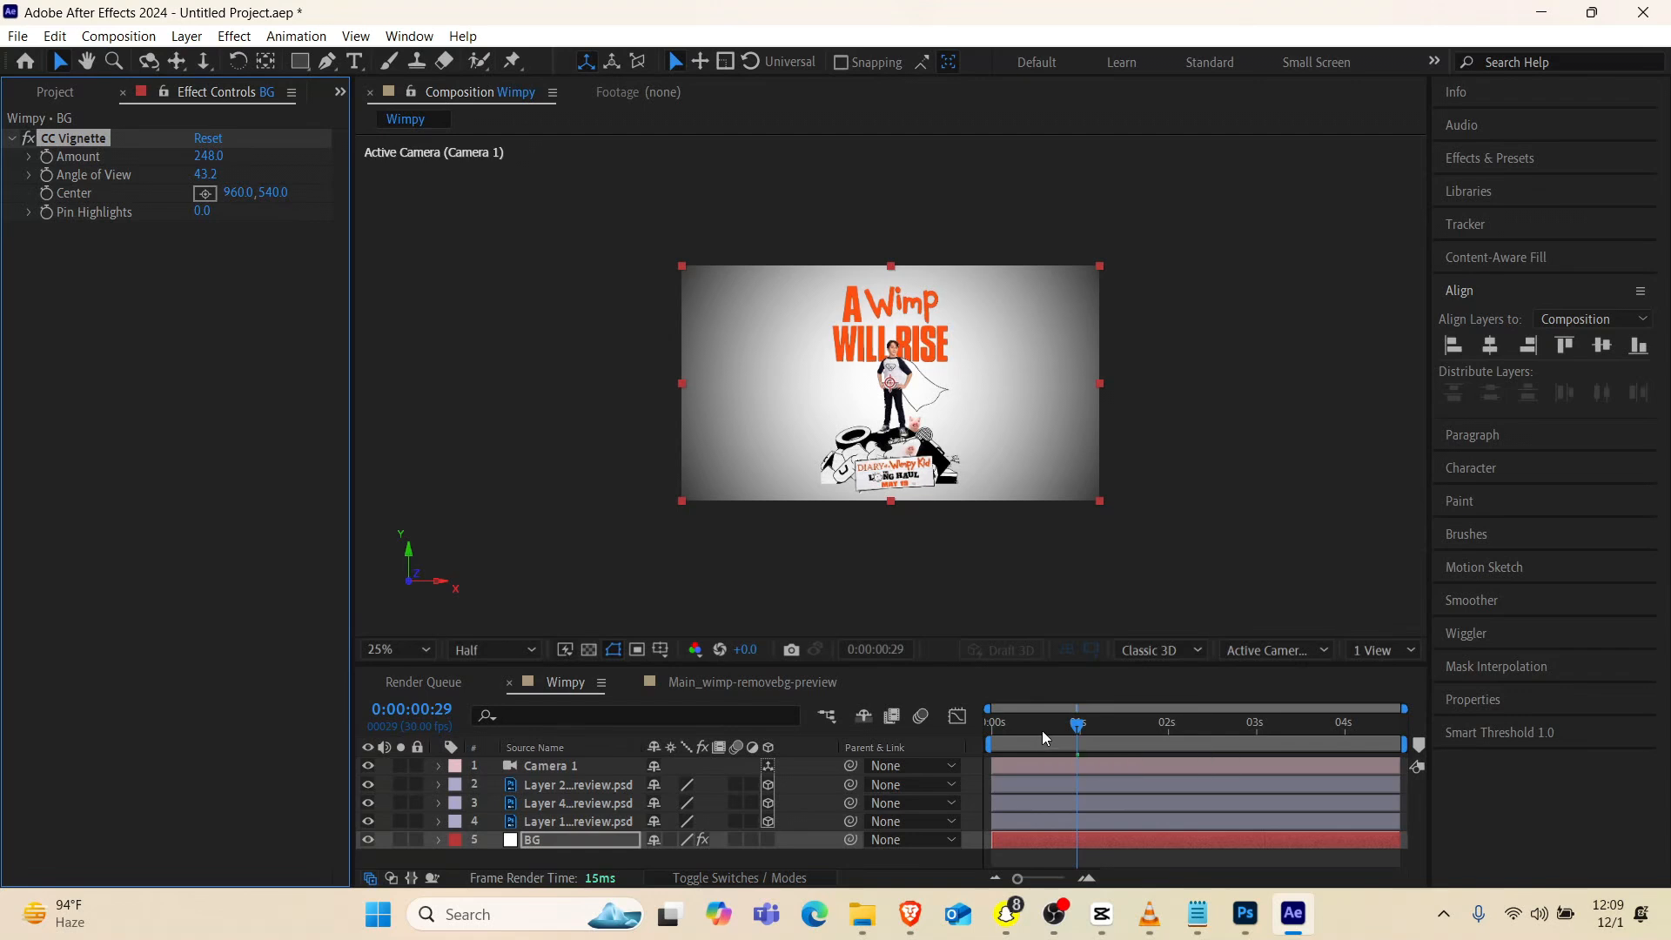
Play back the camera move with the vignetted background
{"action": "left_click_drag", "start_coordinate": [1042, 729], "coordinate": [909, 746]}
{"action": "key", "text": "space"}
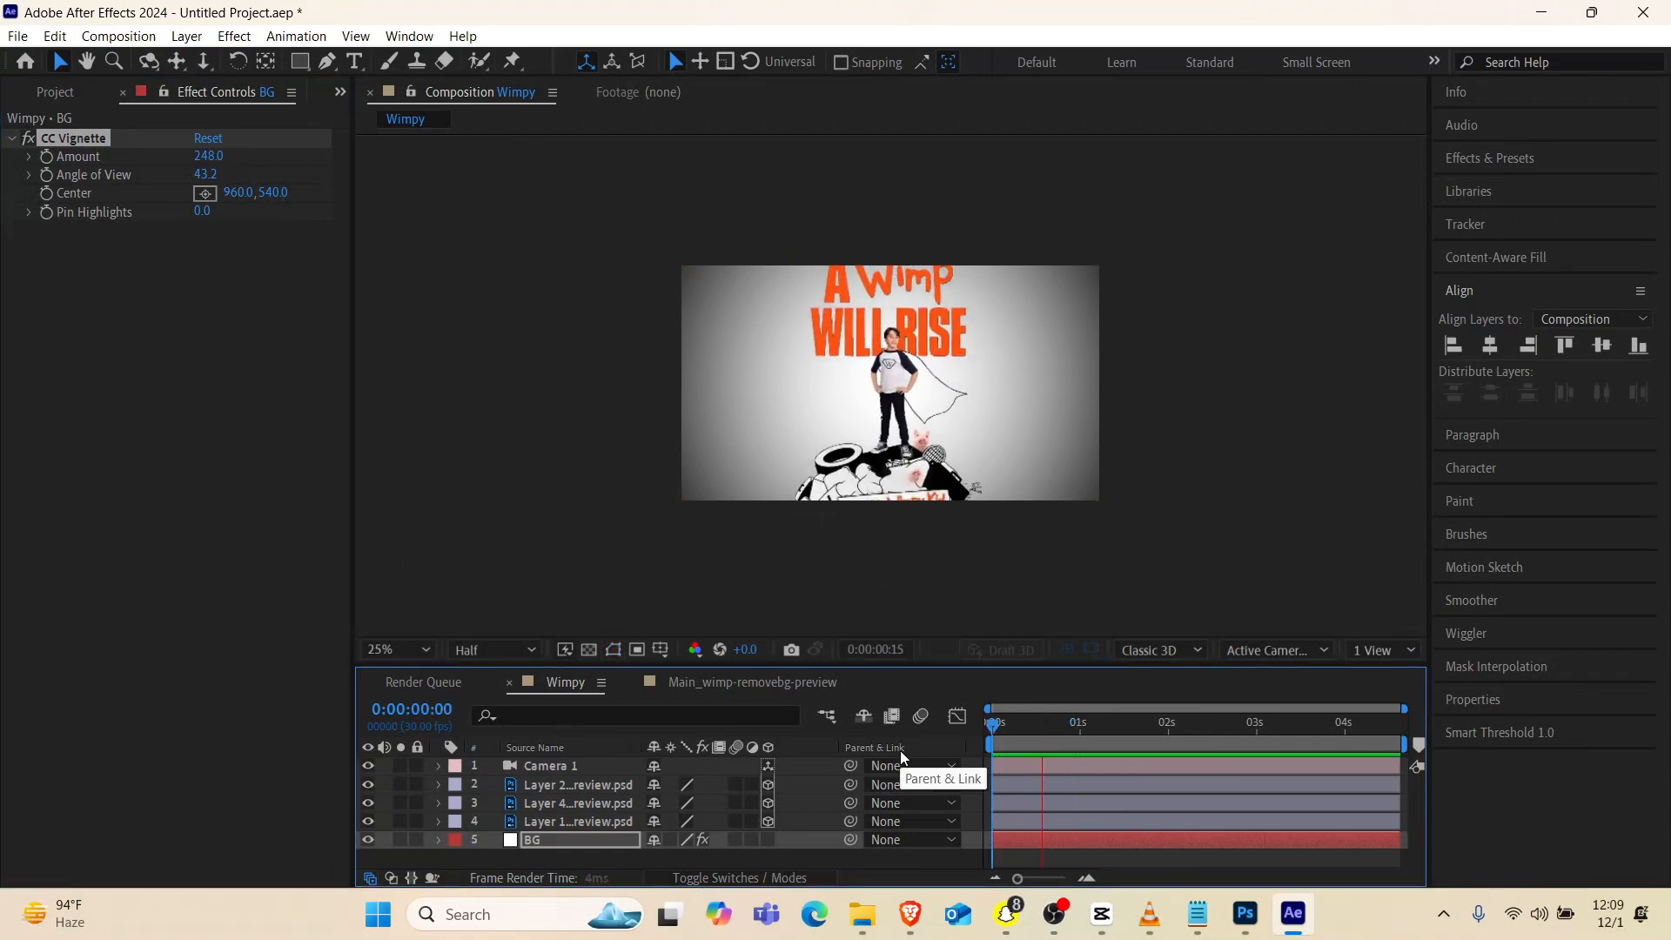
{"action": "key", "text": "space"}
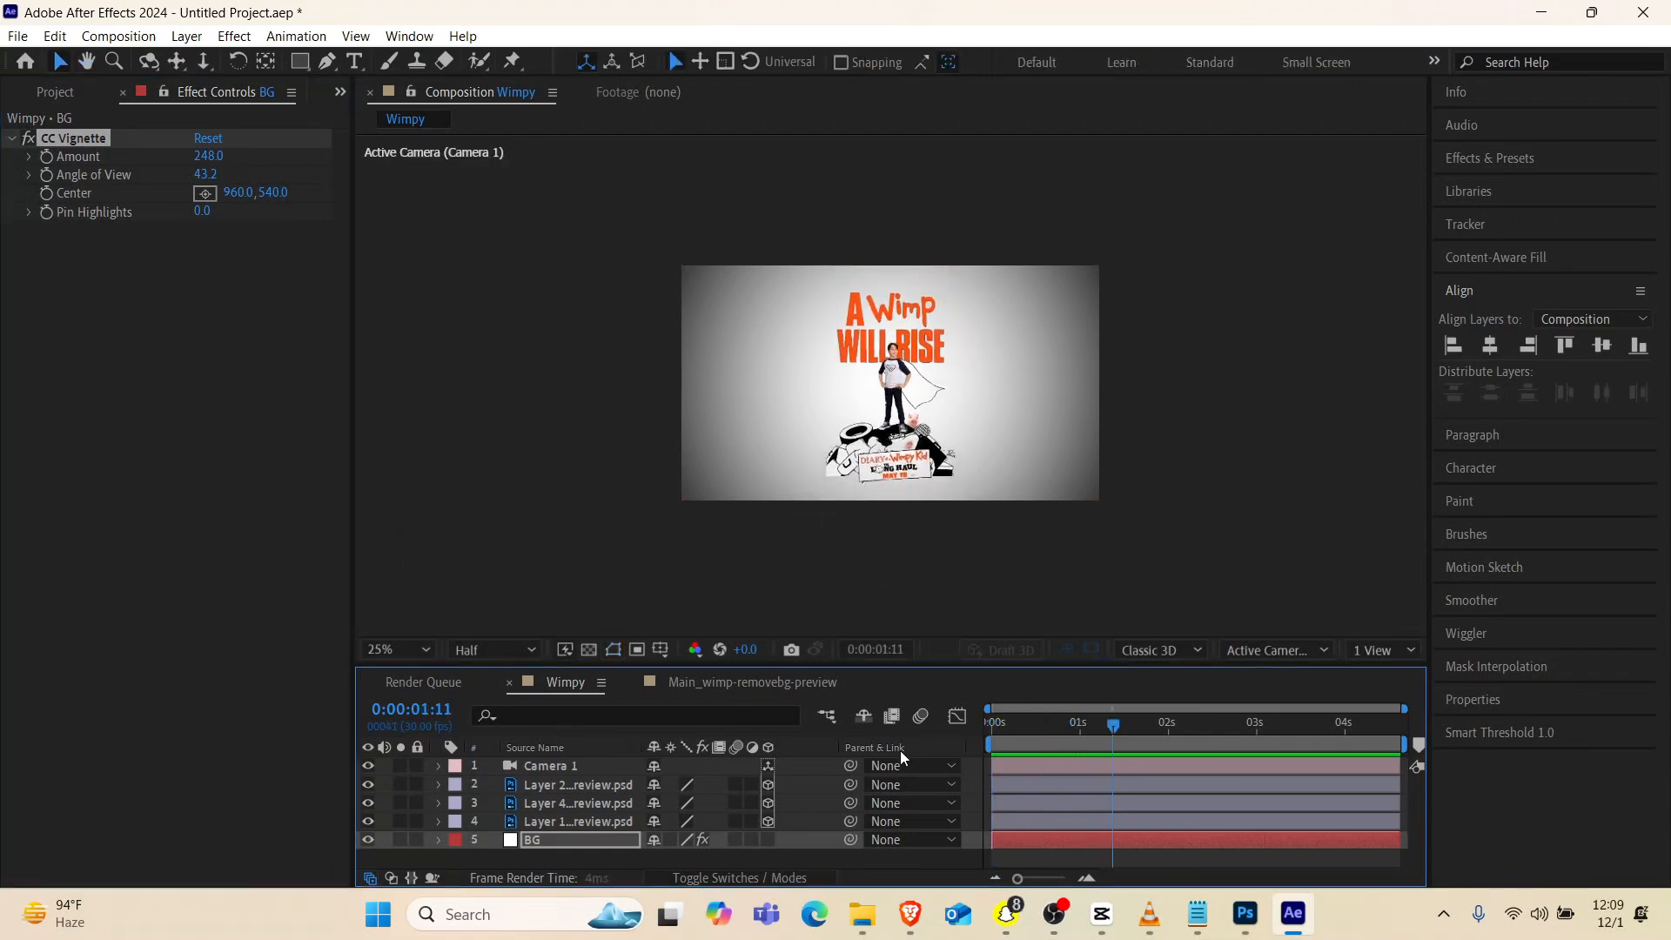
{"action": "left_click", "coordinate": [578, 766]}
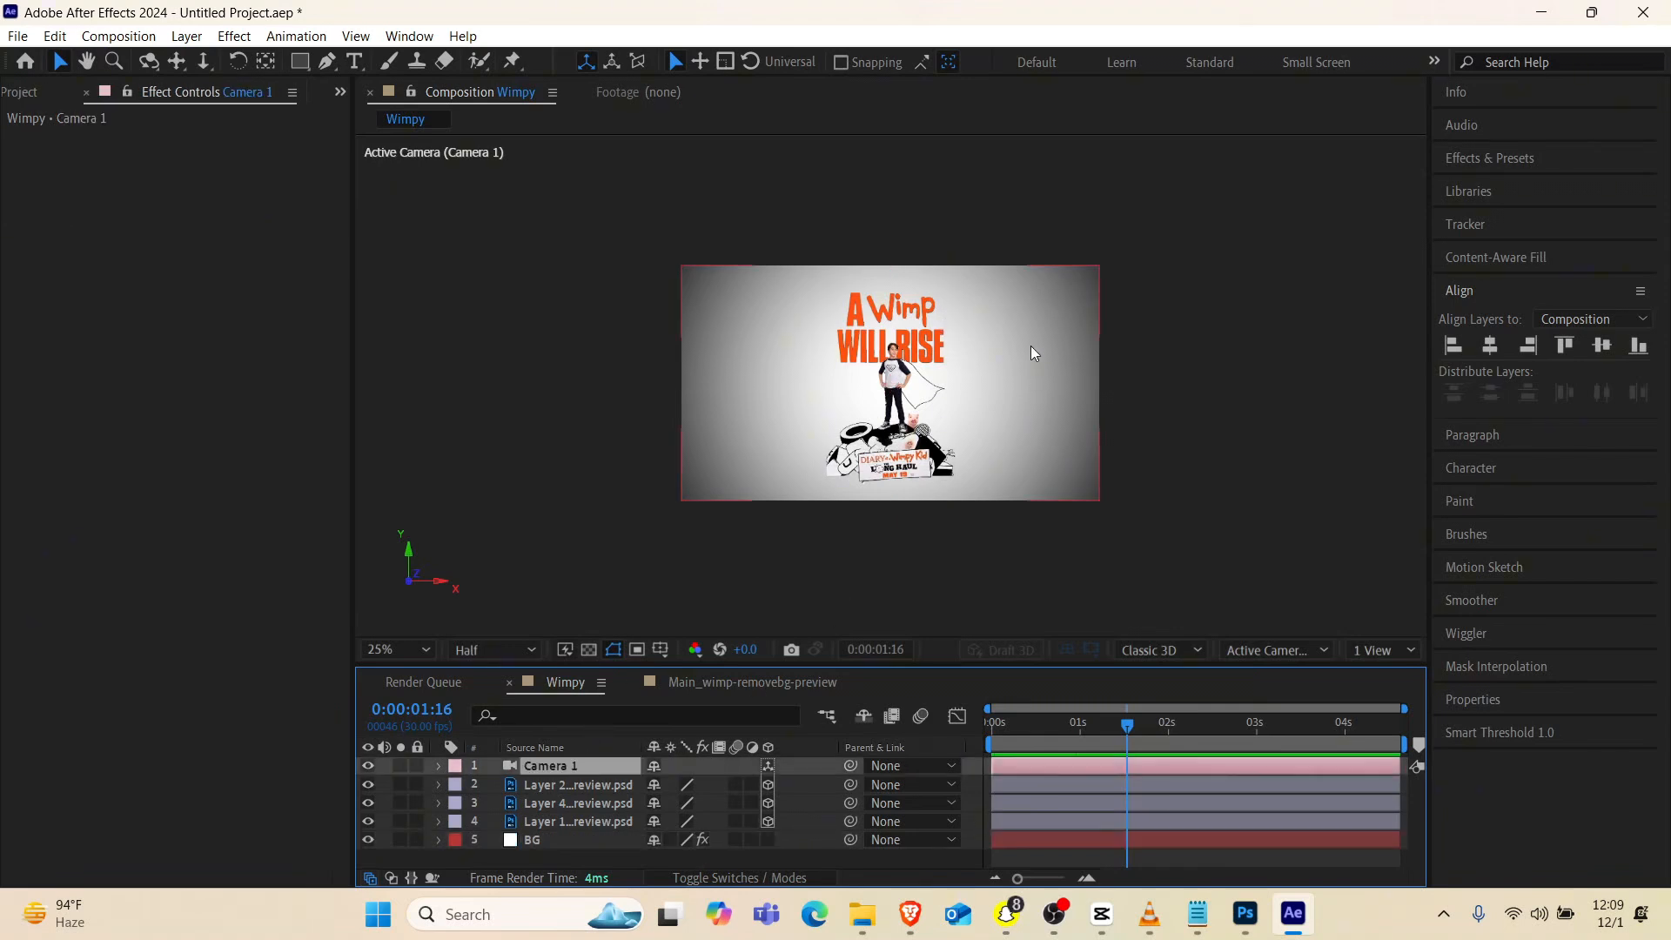
{"action": "key", "text": "period"}
{"action": "key", "text": "period"}
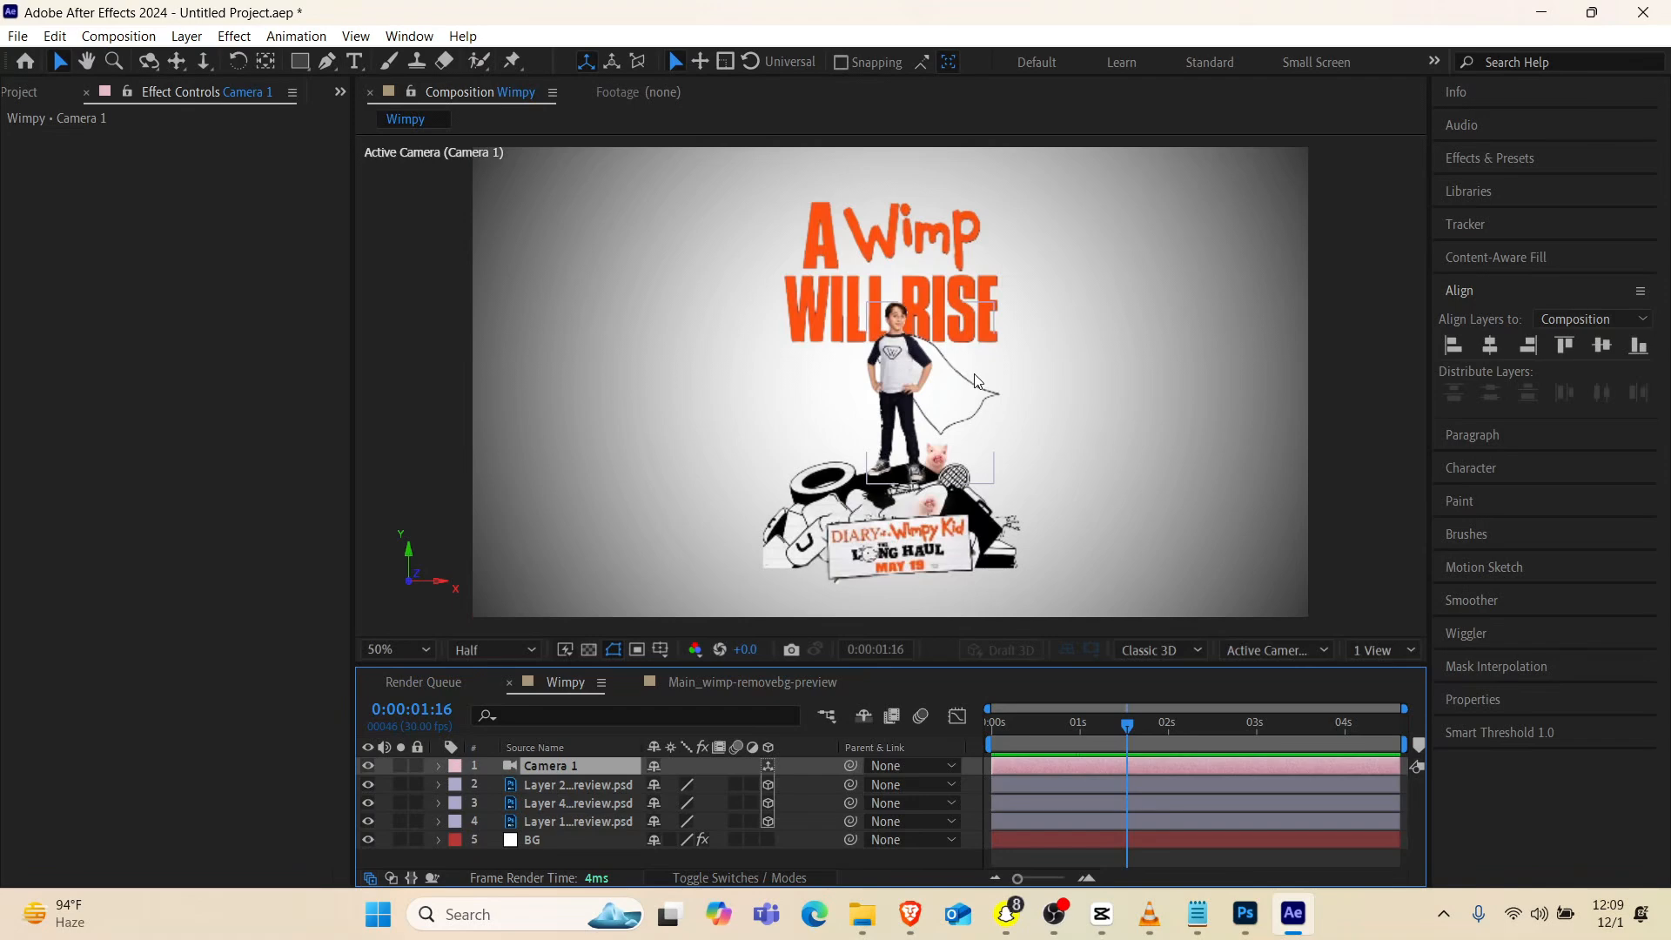
{"action": "key", "text": "comma"}
{"action": "key", "text": "period"}
{"action": "key", "text": "comma"}
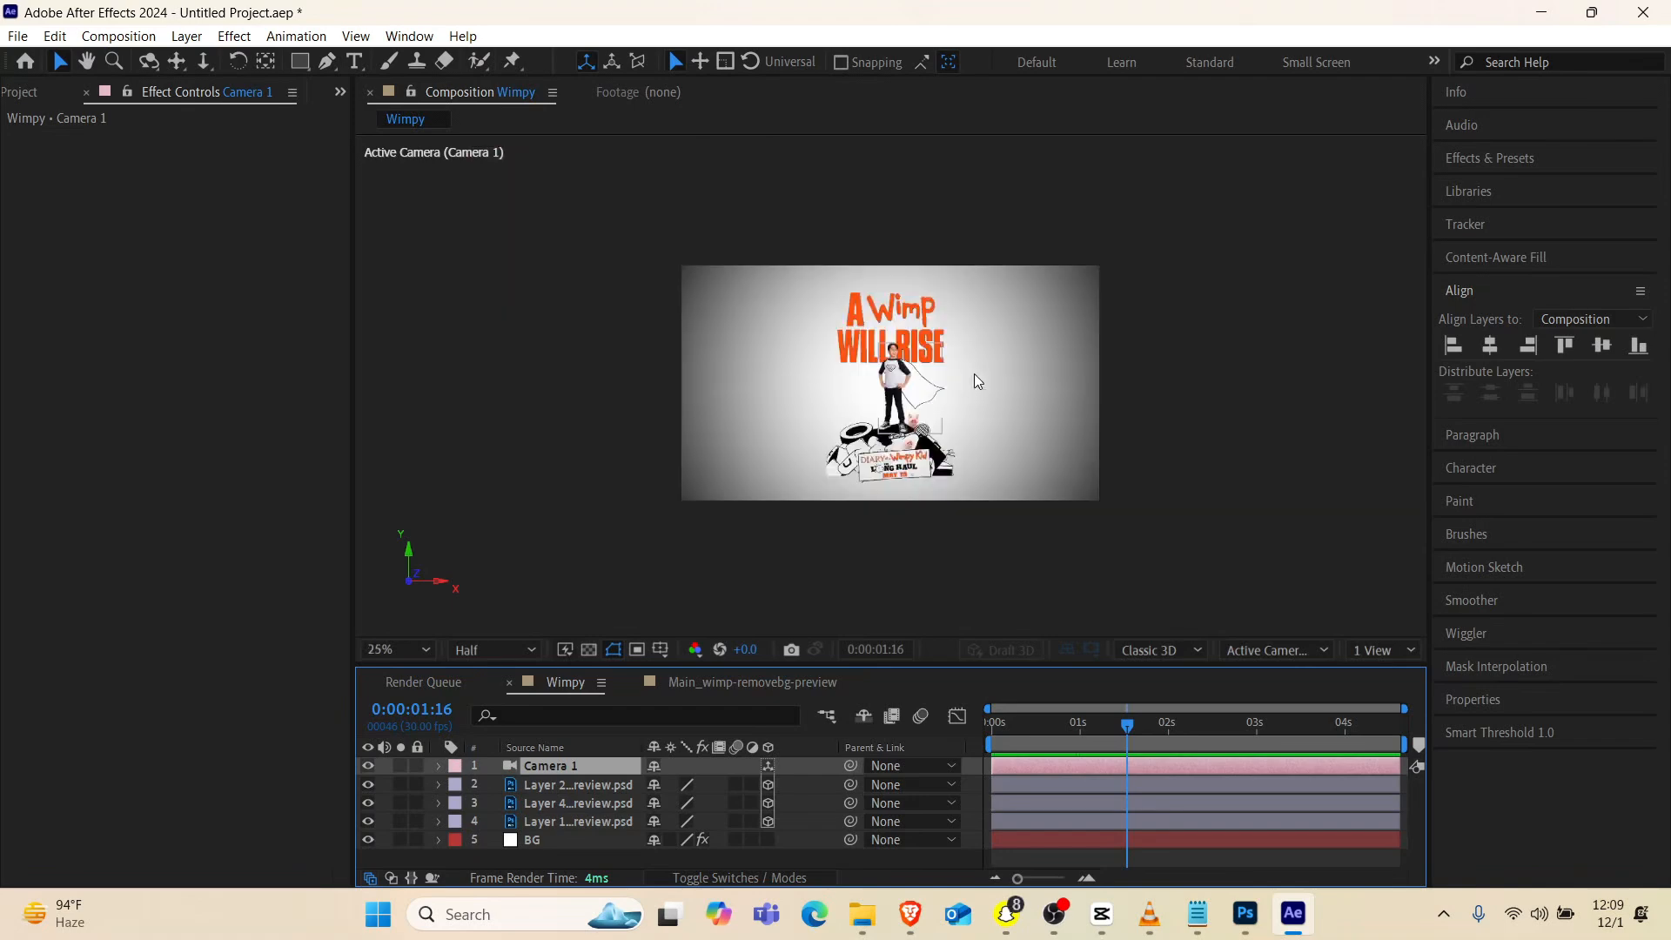
Keyframe the BG layer's Scale from 100% at about one second to an unconstrained 38% width and 100% height at 0:00:02:02
{"action": "left_click", "coordinate": [532, 840]}
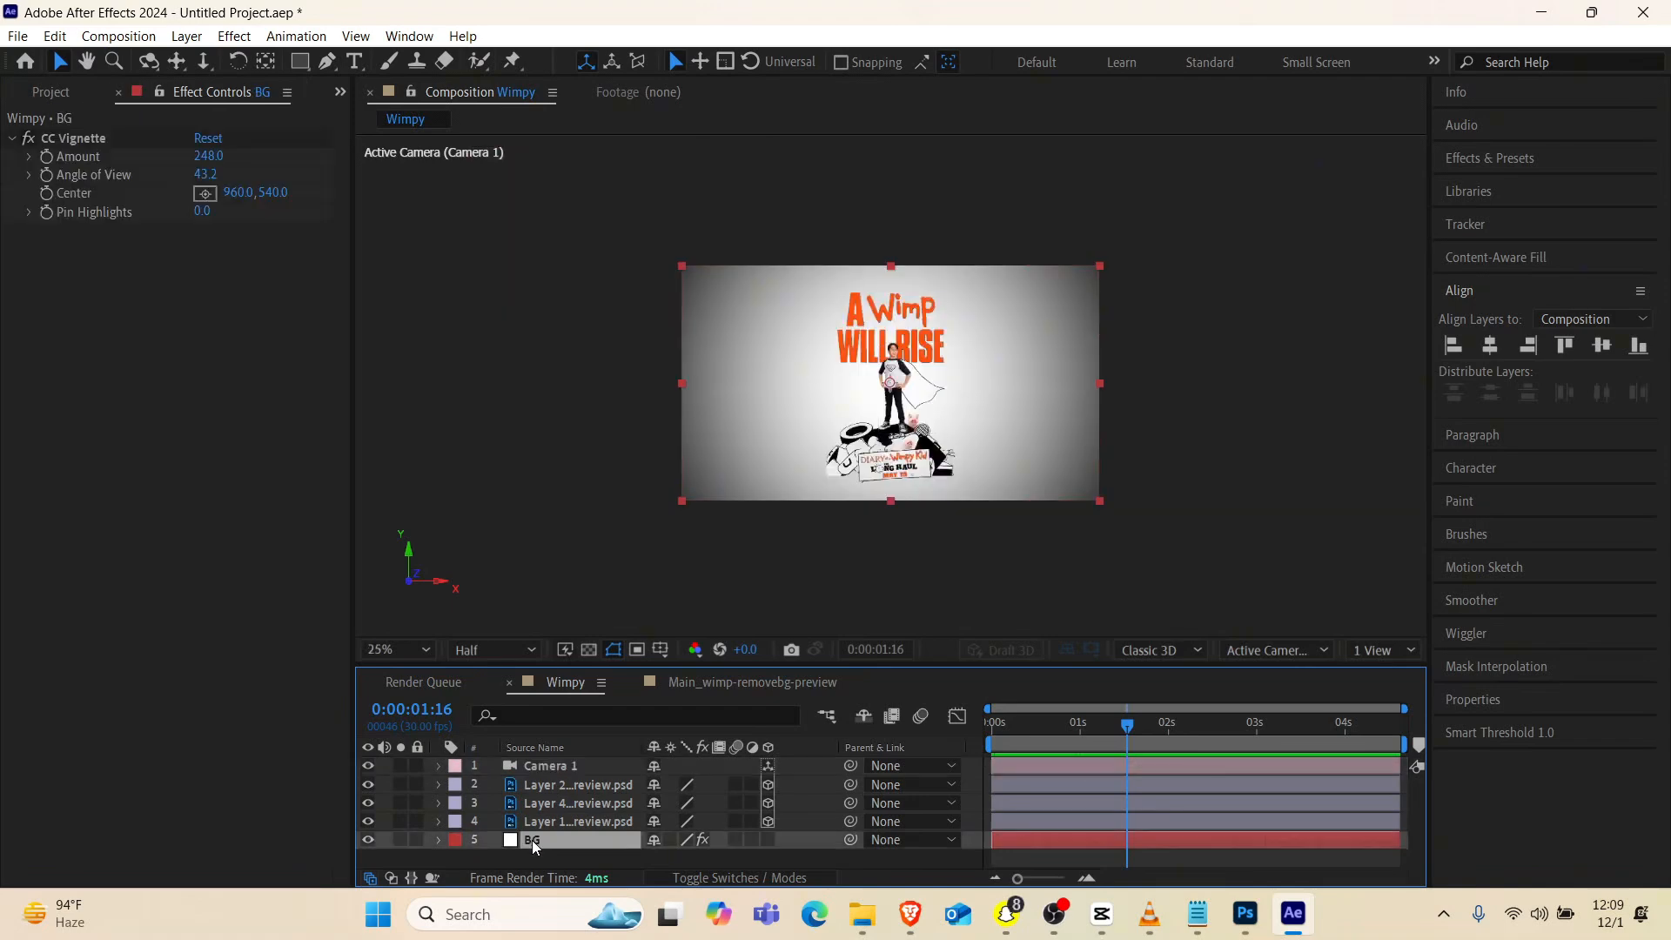
{"action": "key", "text": "s"}
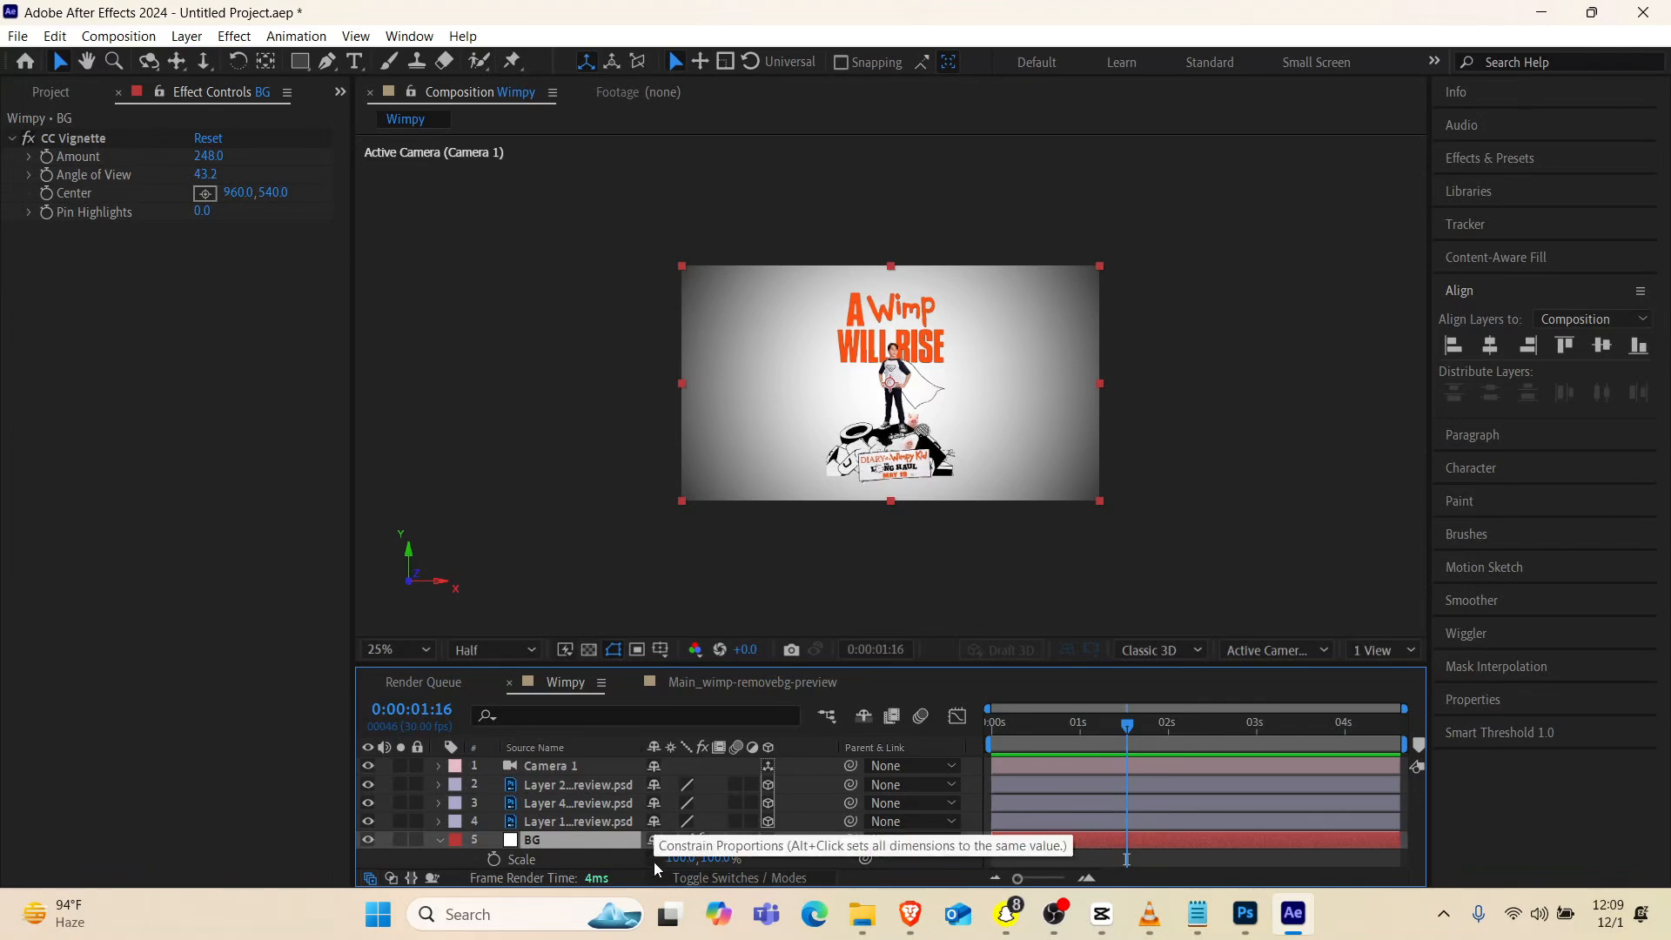
{"action": "left_click", "coordinate": [493, 859]}
{"action": "left_click_drag", "start_coordinate": [1101, 716], "coordinate": [1177, 718]}
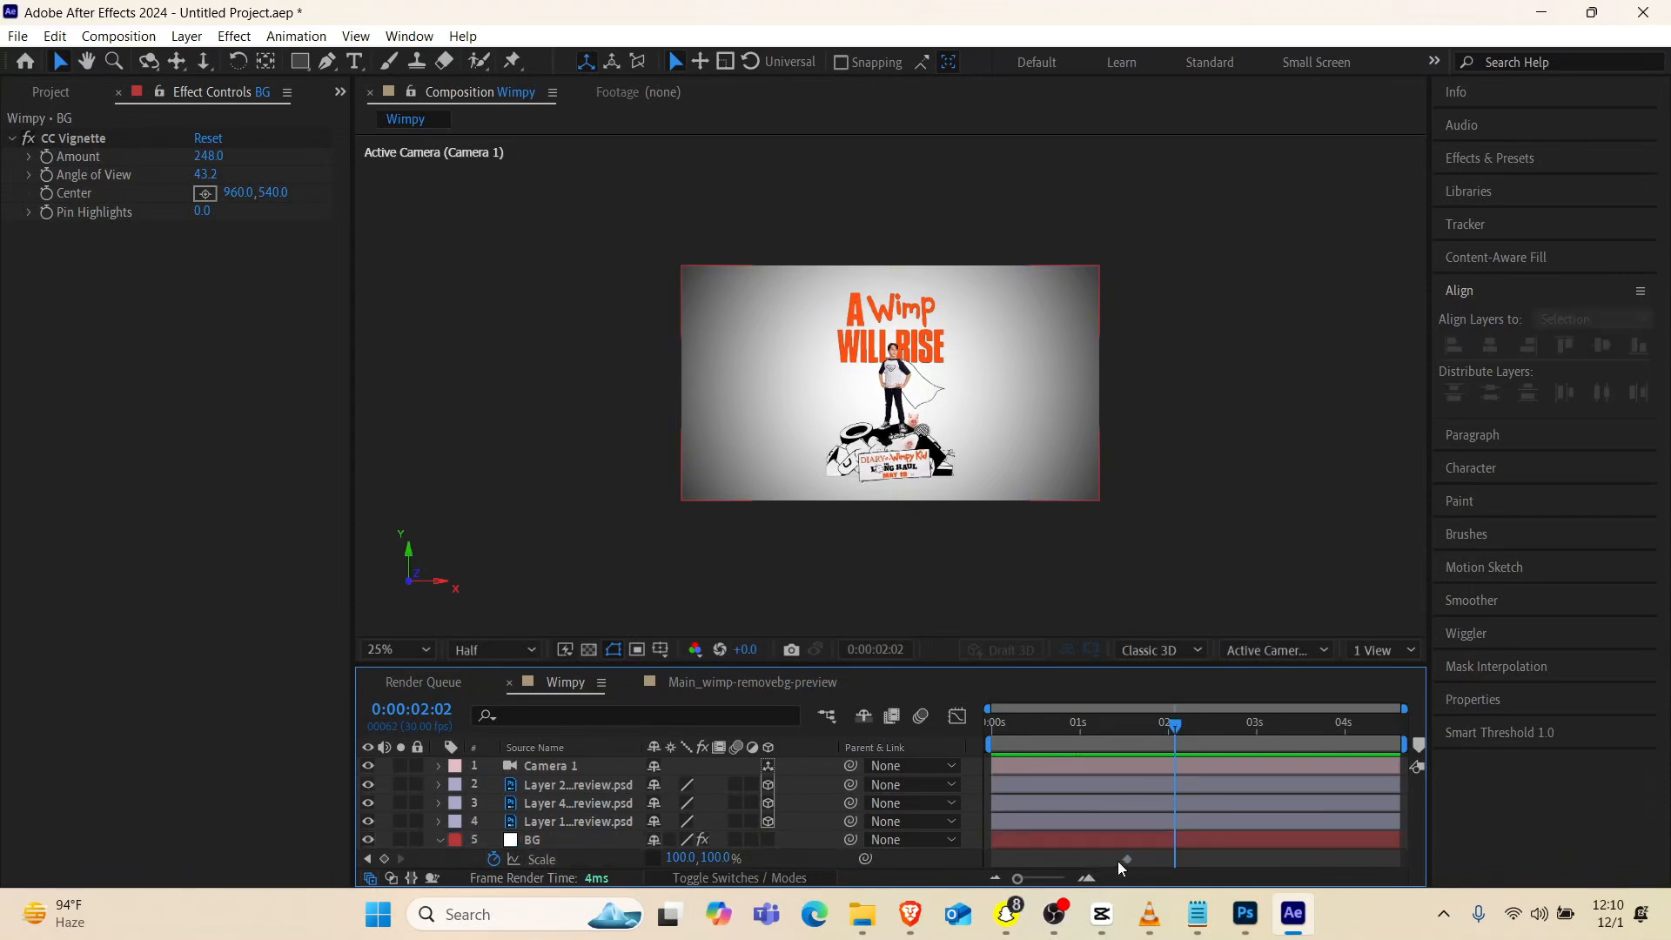
{"action": "left_click_drag", "start_coordinate": [1124, 861], "coordinate": [1077, 860]}
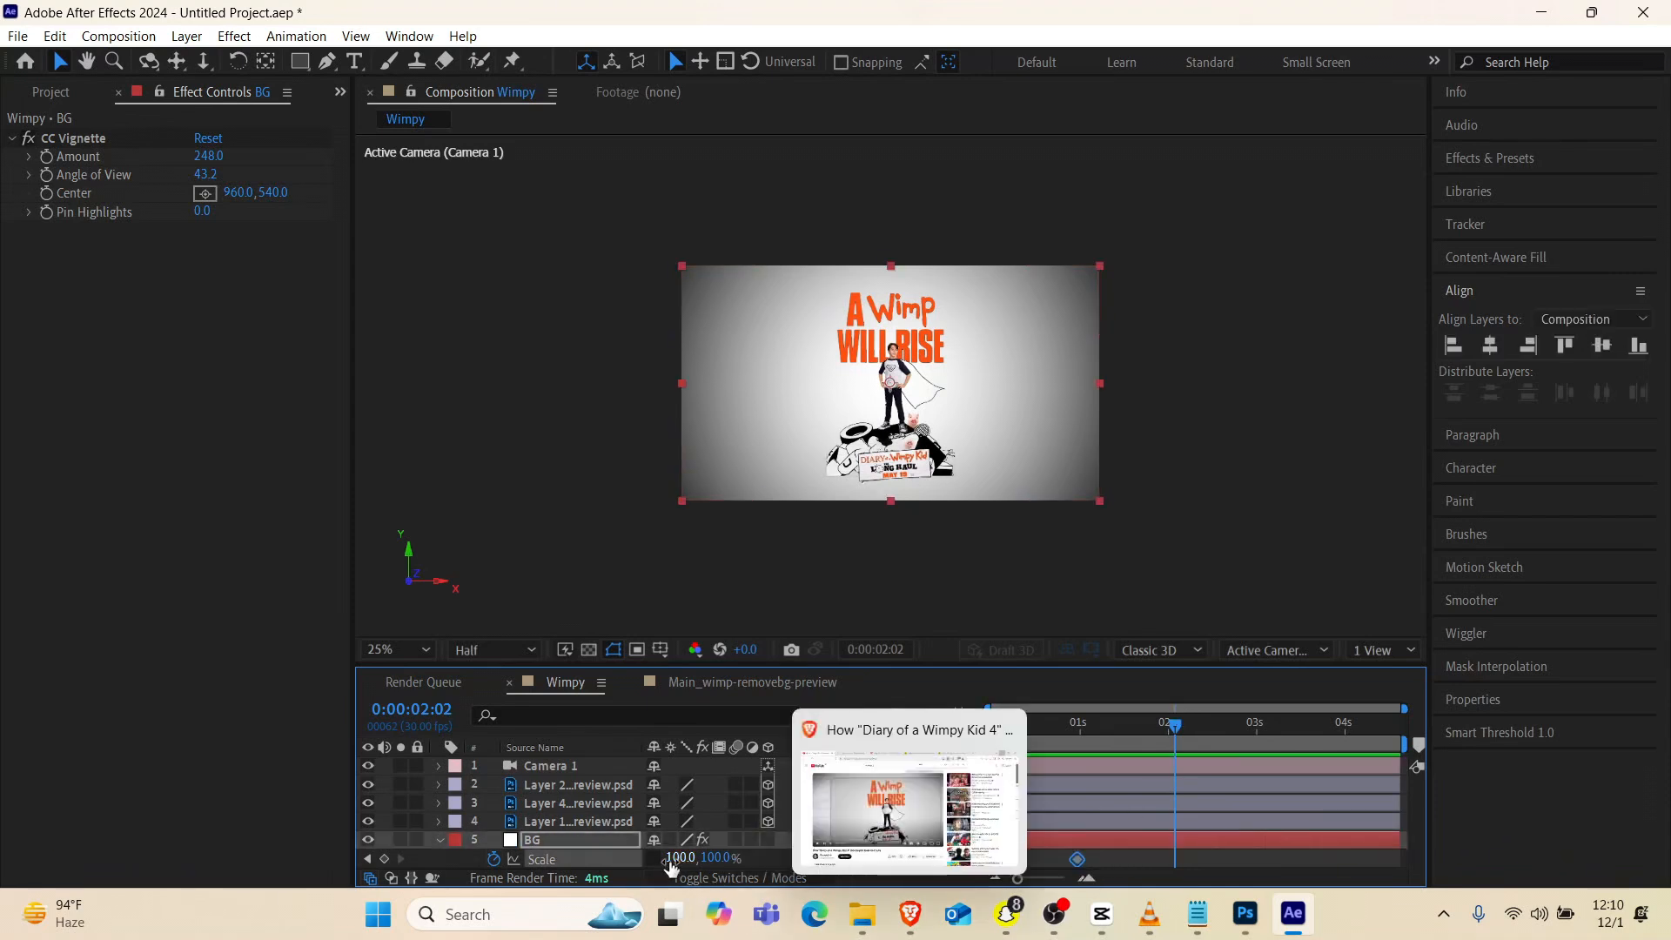
{"action": "left_click_drag", "start_coordinate": [673, 858], "coordinate": [619, 863]}
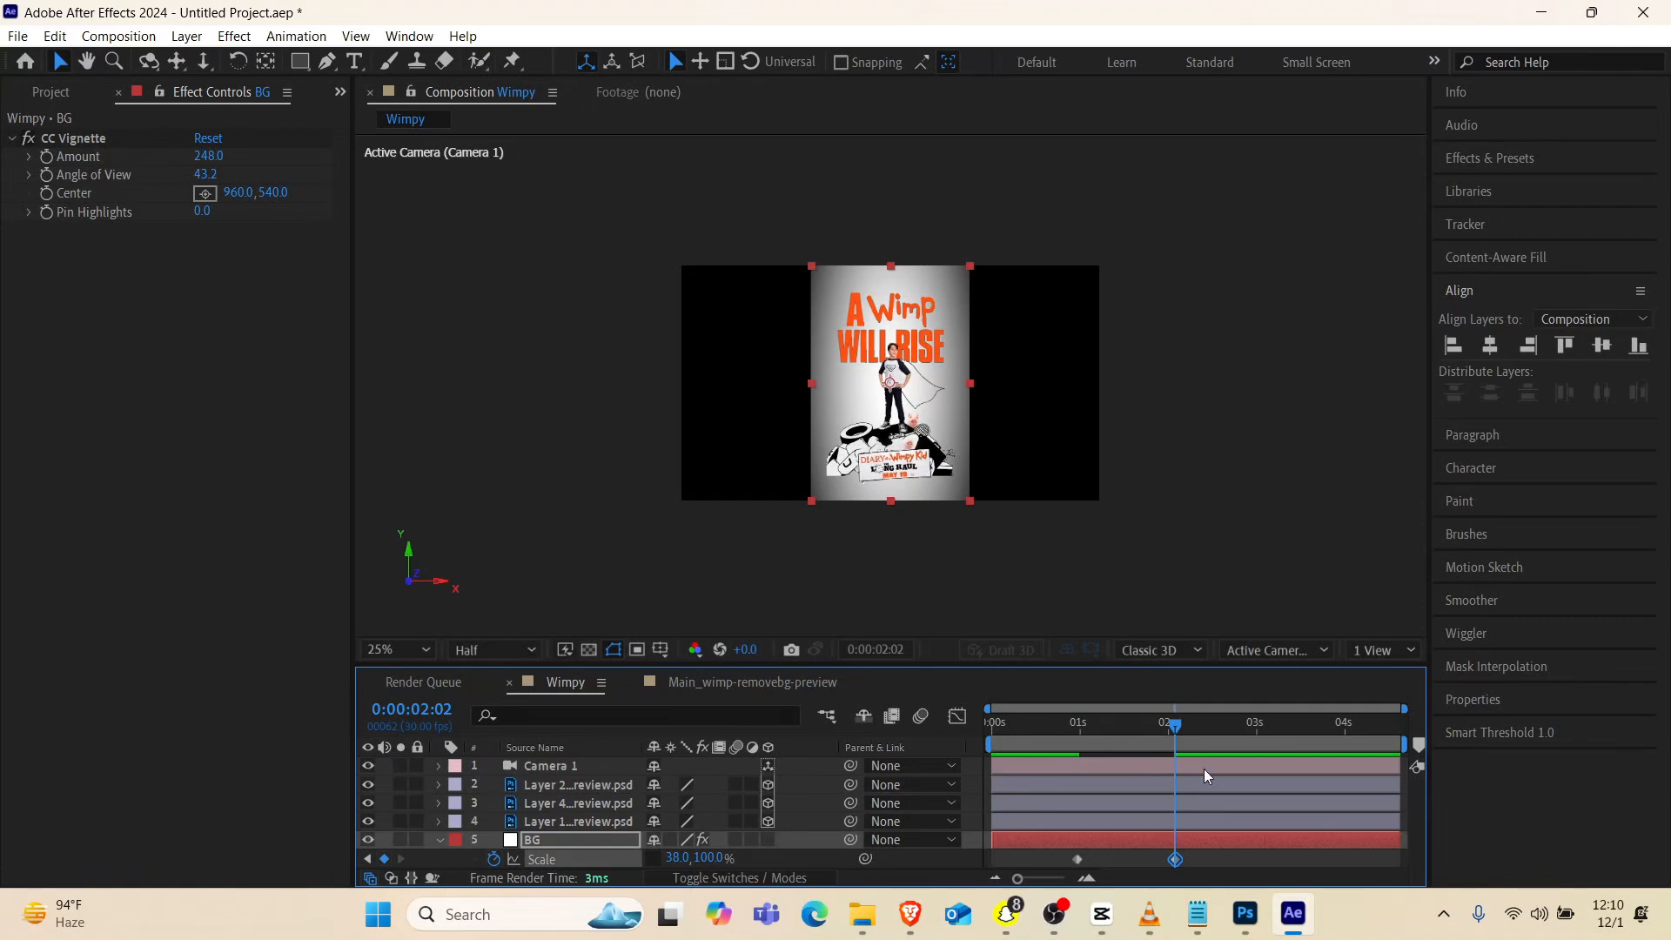
Ease both BG Scale keyframes with the Flow curve 0.86, 0.23, 0.12, 0.72
{"action": "left_click_drag", "start_coordinate": [1212, 858], "coordinate": [1060, 859]}
{"action": "left_click", "coordinate": [339, 92]}
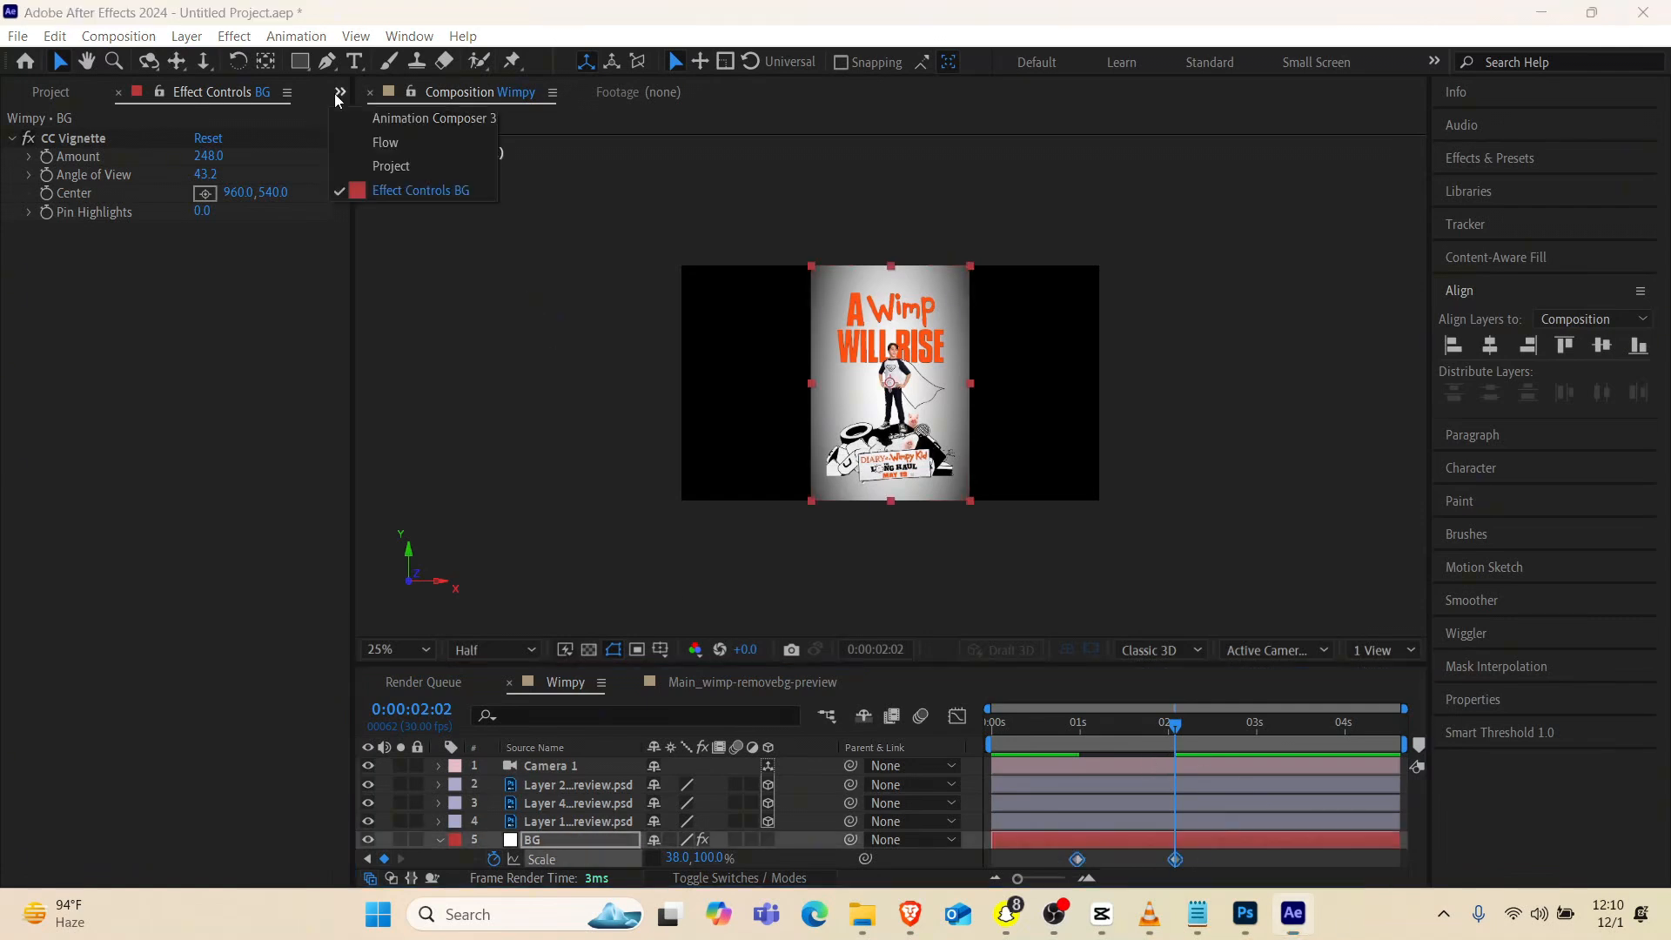
{"action": "left_click", "coordinate": [385, 145]}
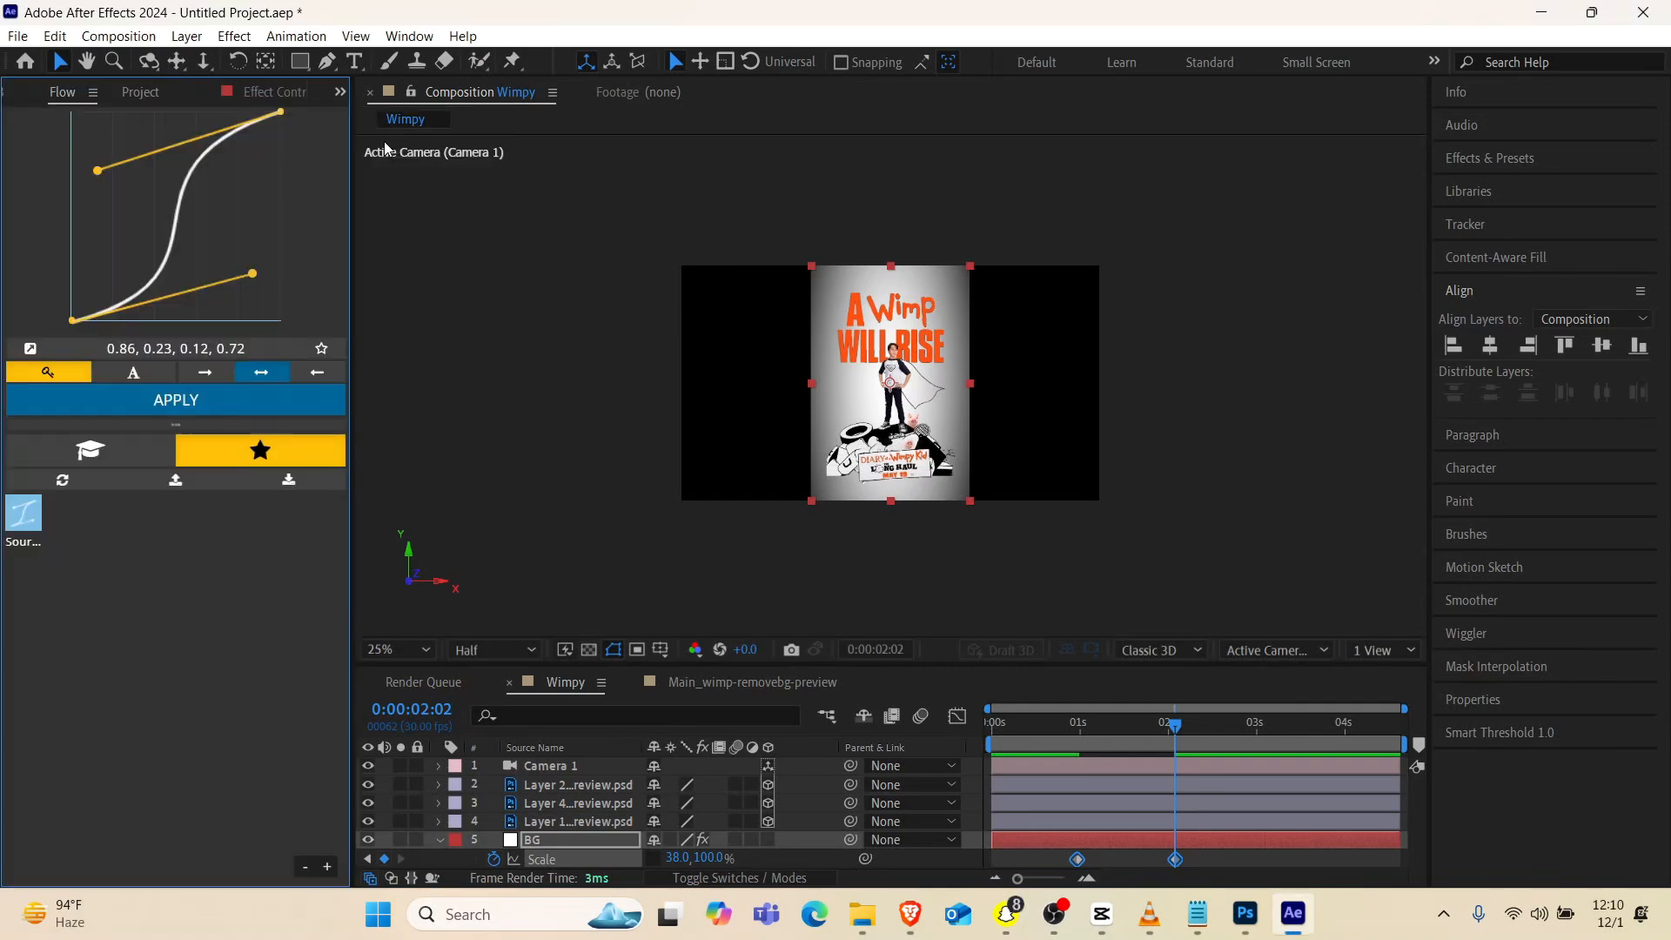
{"action": "left_click", "coordinate": [174, 400]}
Play back the camera pull-back together with the background narrowing into a poster
{"action": "left_click_drag", "start_coordinate": [1031, 726], "coordinate": [937, 739]}
{"action": "key", "text": "space"}
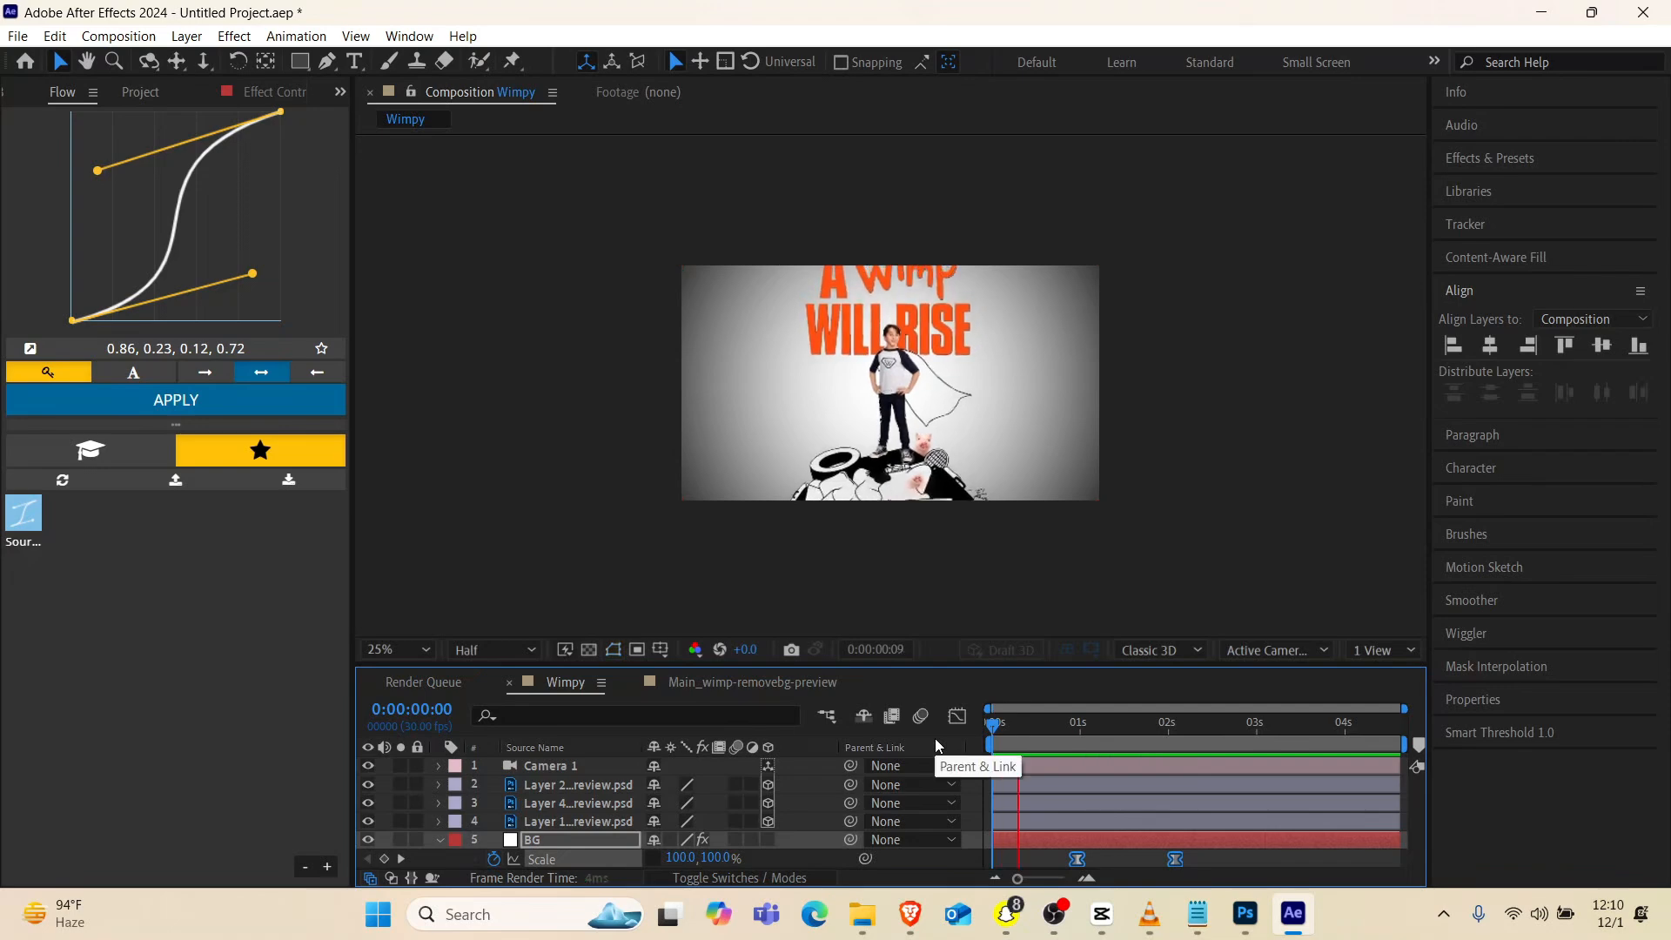
{"action": "key", "text": "space"}
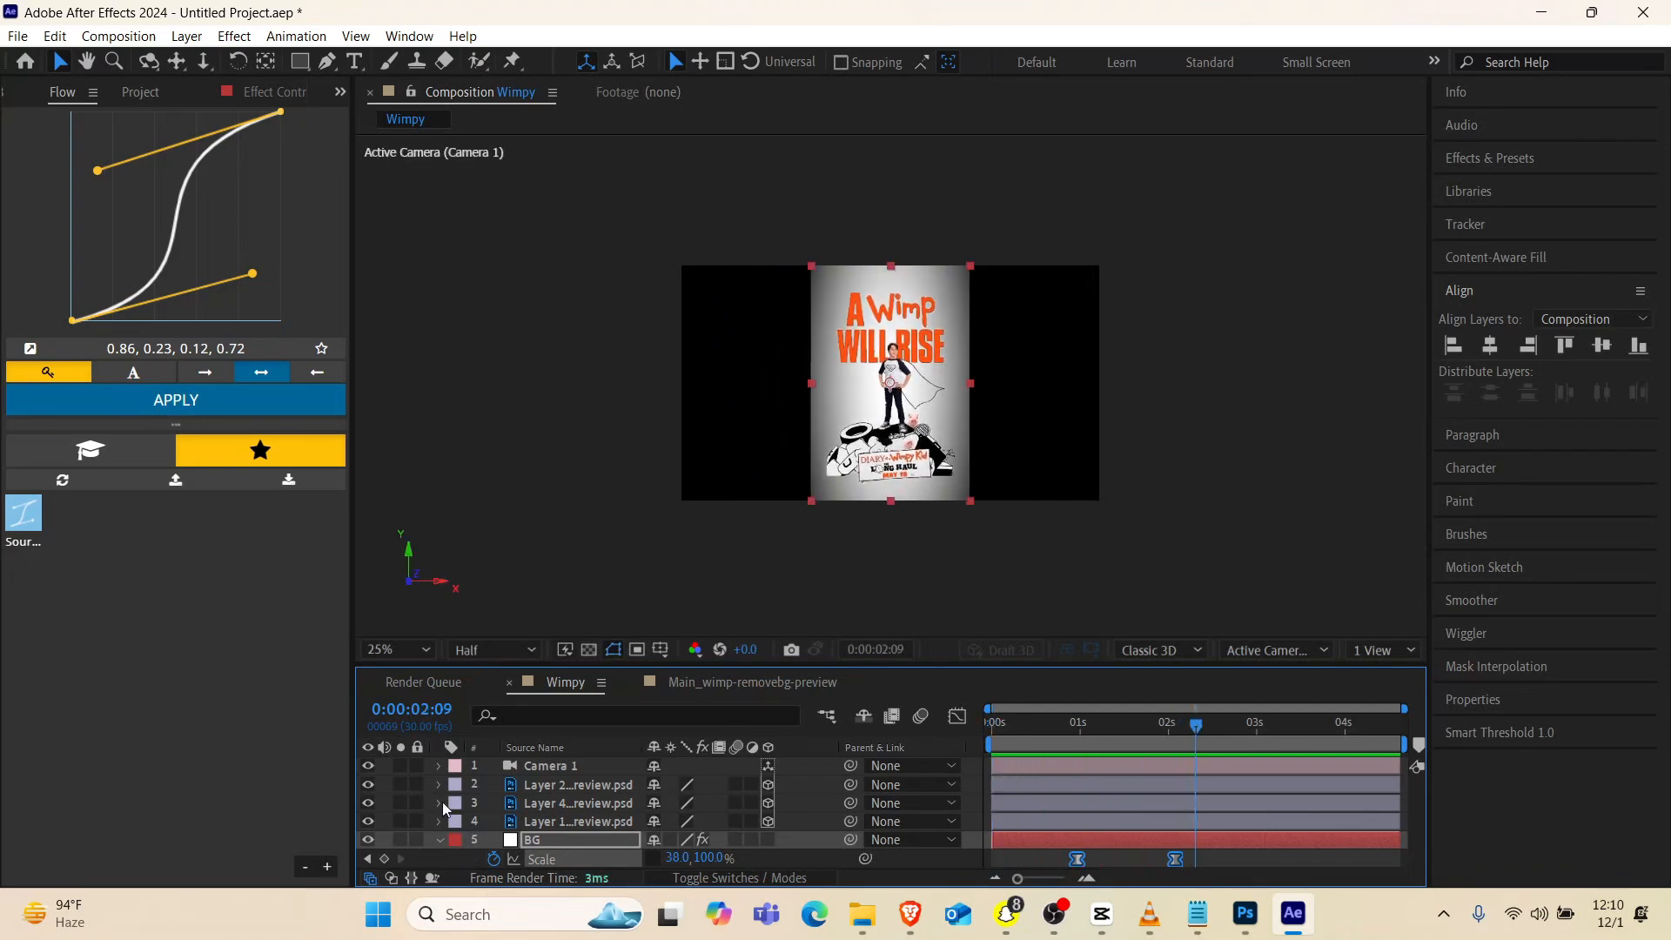
Show the transparency grid and apply a Drop Shadow effect to the BG layer
{"action": "left_click", "coordinate": [438, 840]}
{"action": "left_click", "coordinate": [588, 650]}
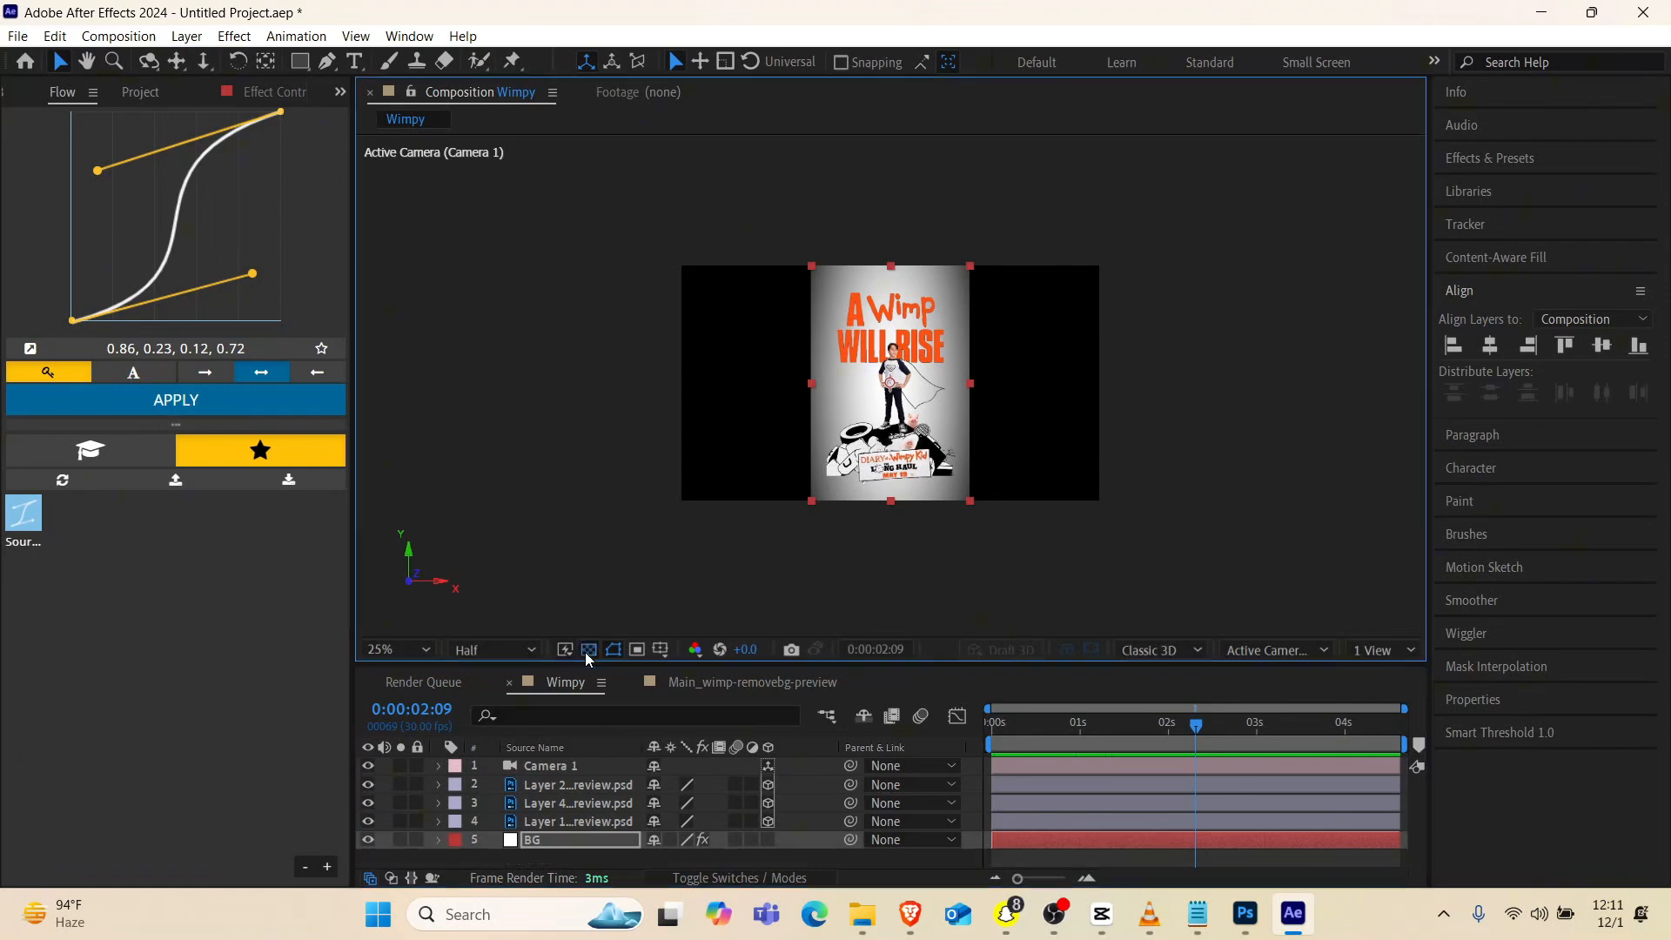
{"action": "left_click", "coordinate": [528, 840]}
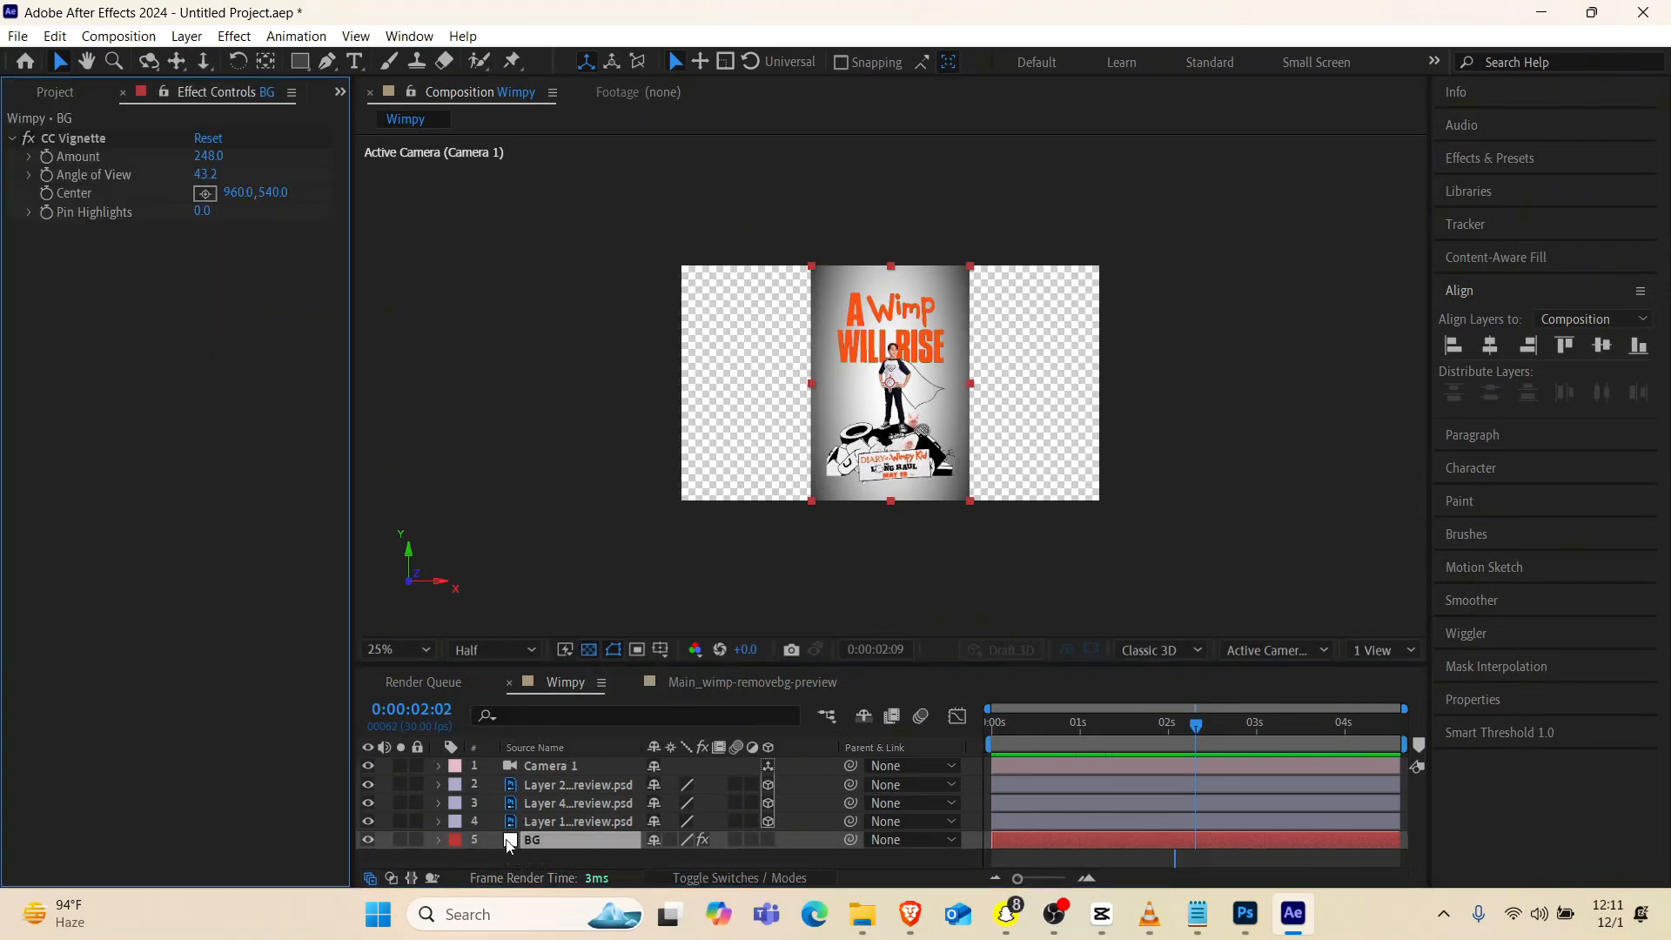
{"action": "left_click", "coordinate": [509, 842]}
{"action": "key", "text": "ctrl+space"}
{"action": "type", "text": "drop"}
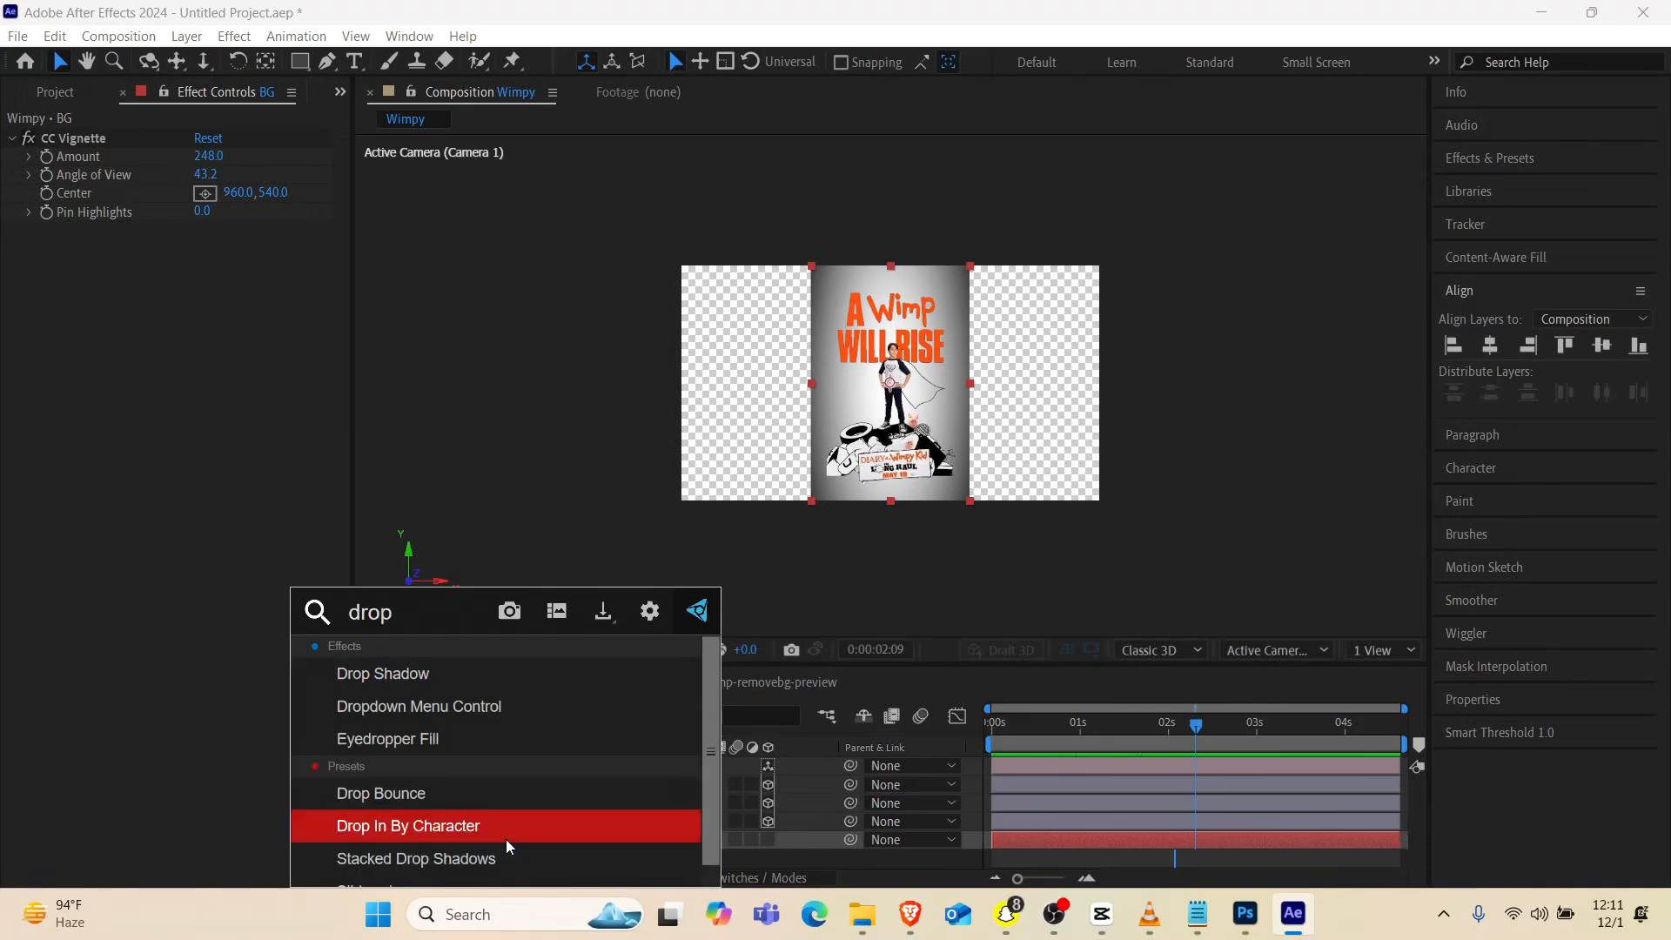
{"action": "key", "text": "Up"}
{"action": "key", "text": "Up"}
{"action": "key", "text": "Up"}
{"action": "key", "text": "Up"}
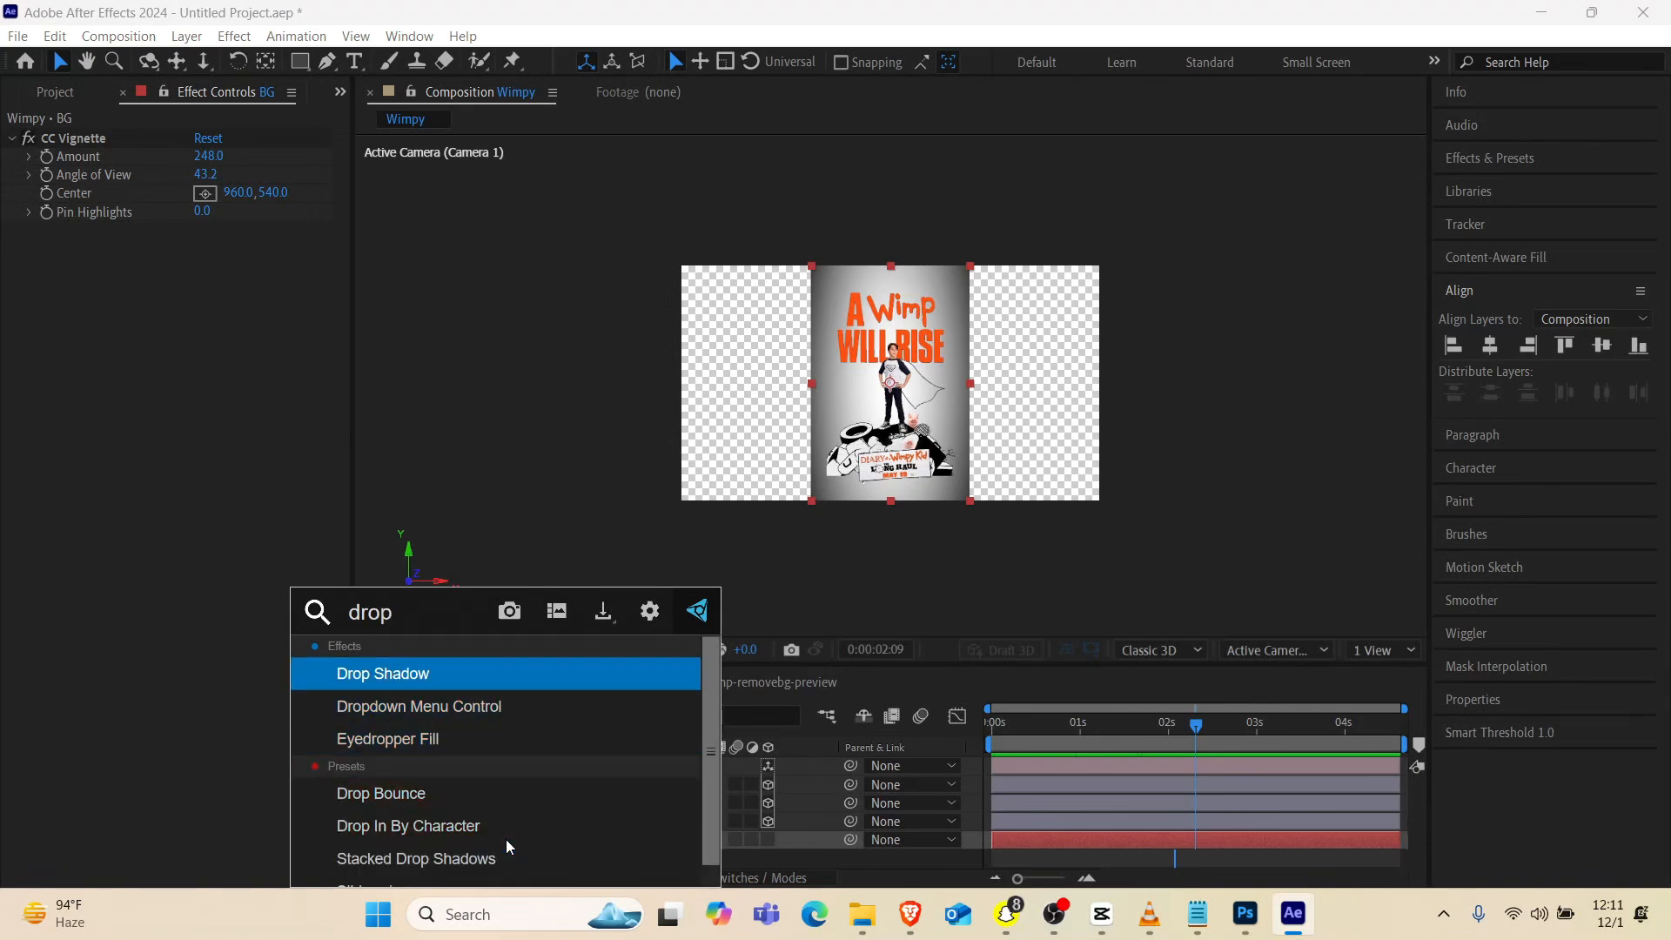
{"action": "key", "text": "Return"}
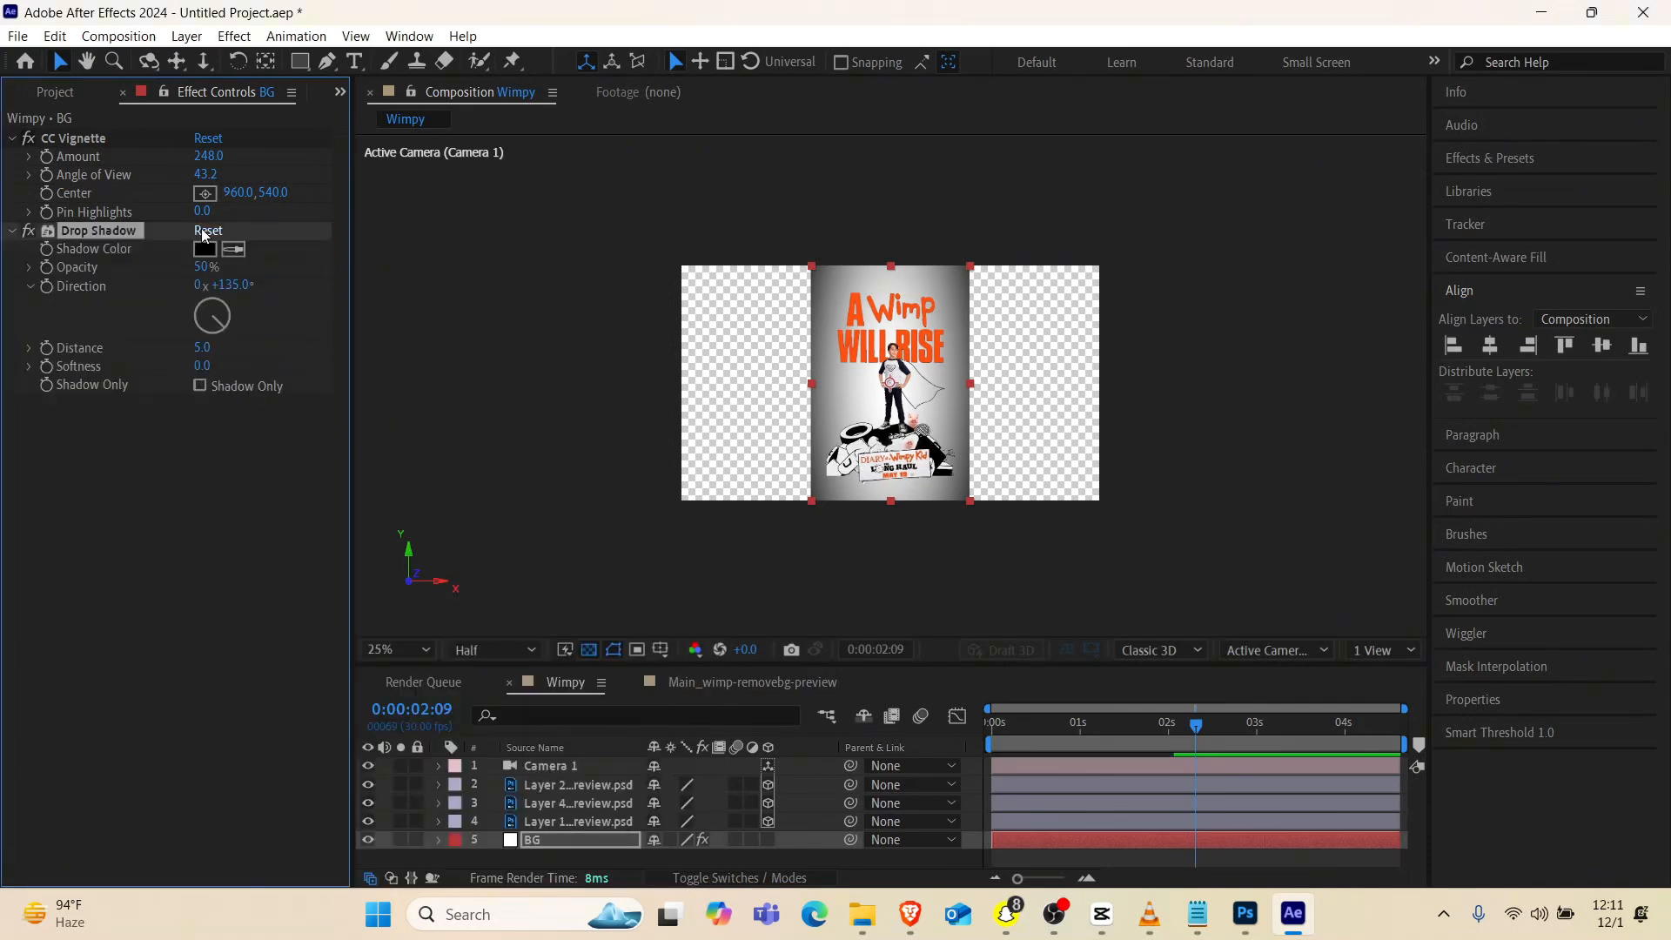
Set the BG layer's Drop Shadow to 77% opacity, distance 38 and softness 100
{"action": "left_click_drag", "start_coordinate": [207, 266], "coordinate": [297, 258]}
{"action": "mouse_move", "coordinate": [202, 347]}
{"action": "left_mouse_down"}
{"action": "mouse_move", "coordinate": [248, 334]}
{"action": "mouse_move", "coordinate": [205, 367]}
{"action": "mouse_move", "coordinate": [224, 366]}
{"action": "left_mouse_up"}
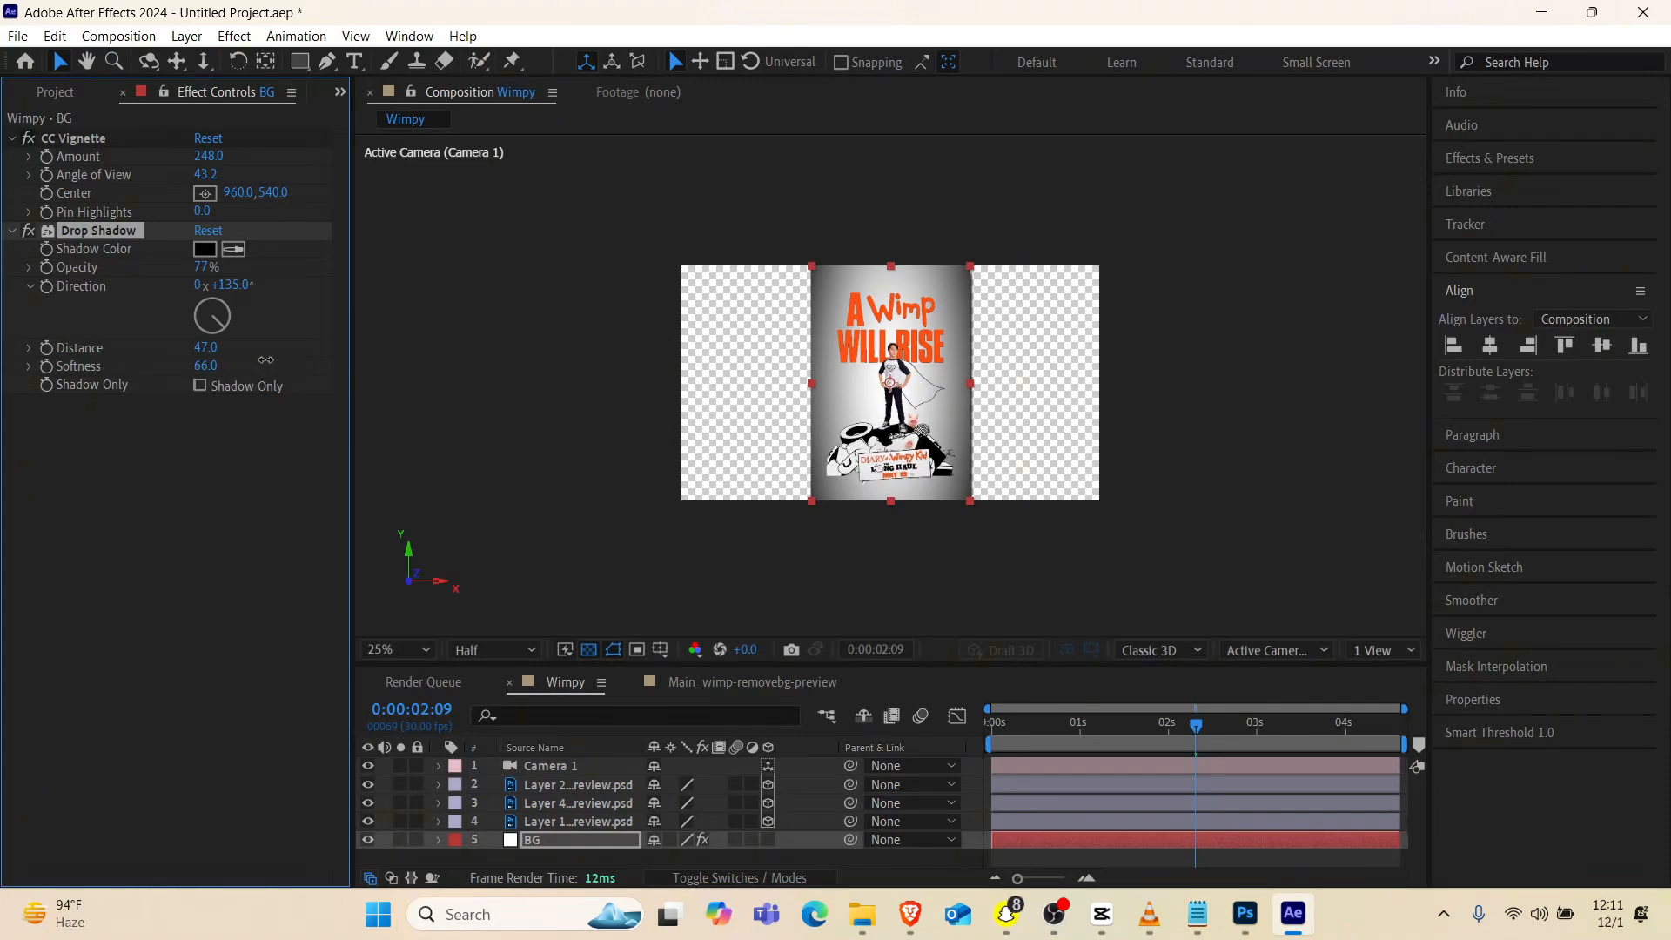
{"action": "key", "text": "slash"}
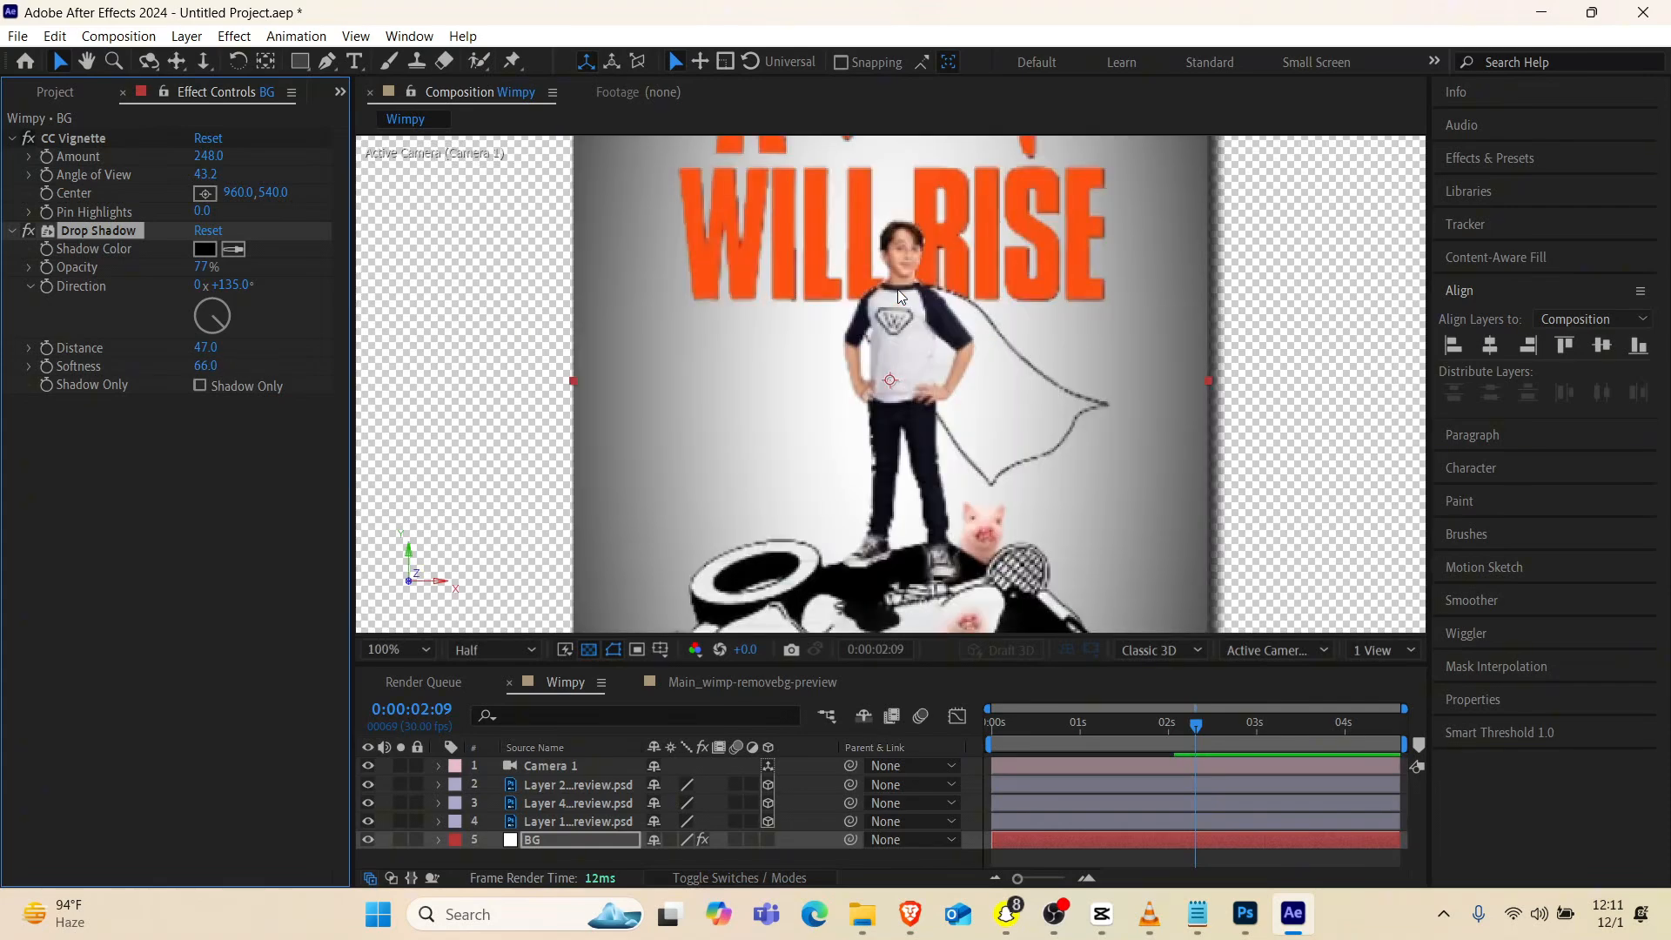
{"action": "scroll", "coordinate": [901, 297], "scroll_direction": "down", "scroll_amount": 1}
{"action": "left_click_drag", "start_coordinate": [201, 348], "coordinate": [240, 375]}
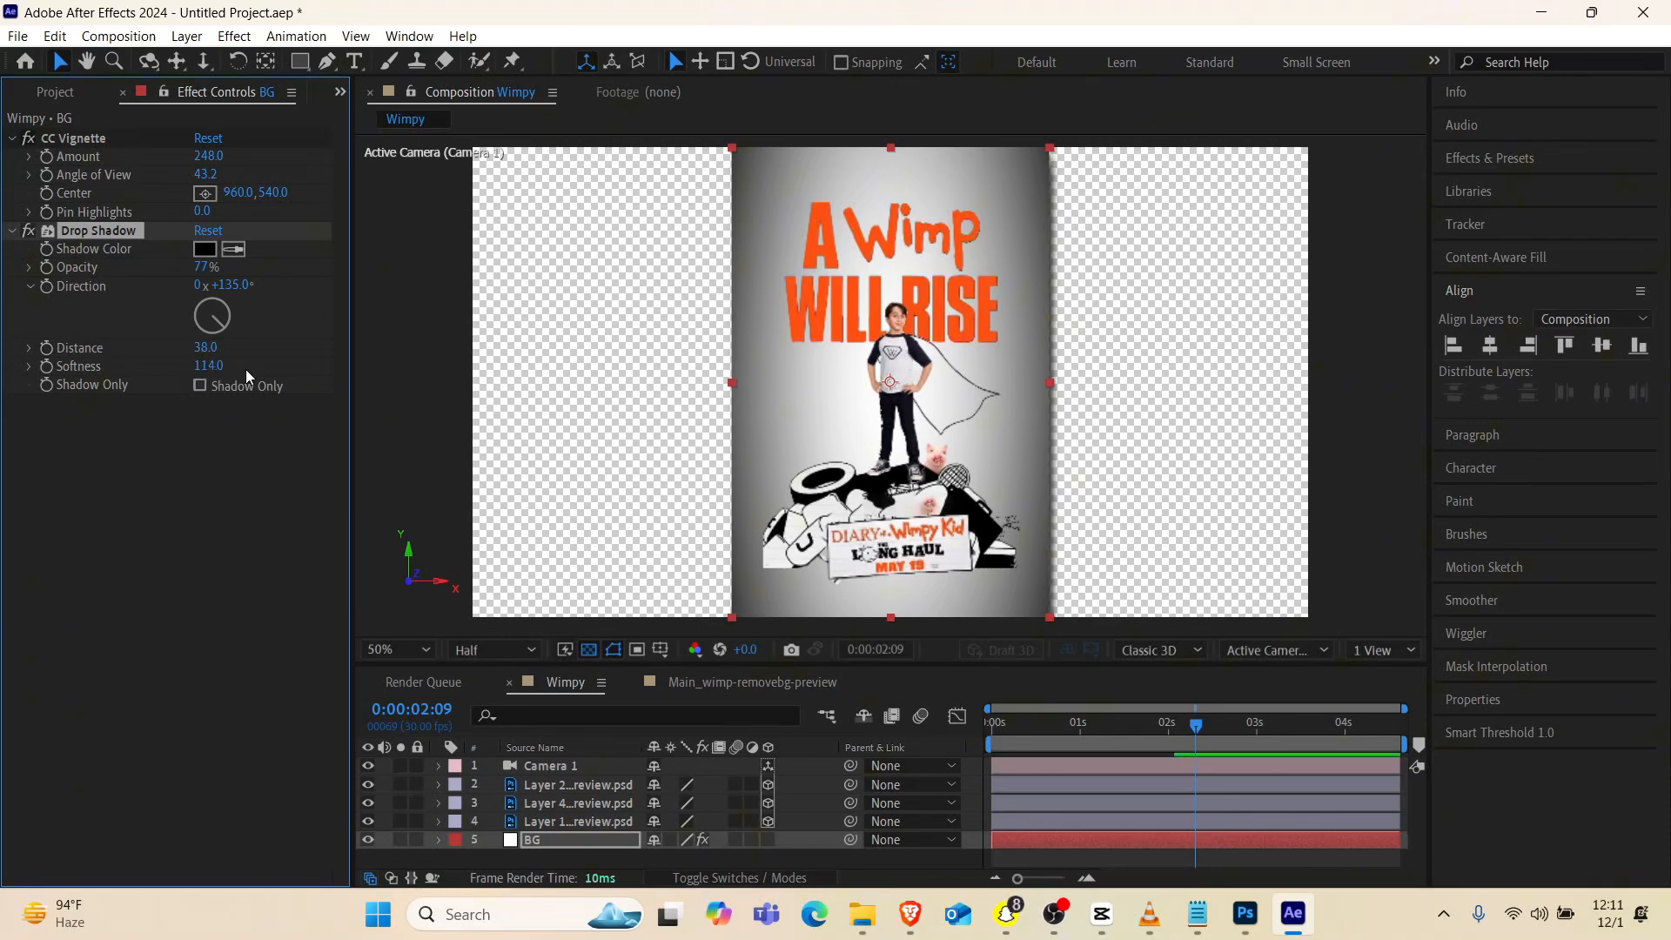
{"action": "left_click", "coordinate": [214, 366]}
{"action": "type", "text": "7"}
{"action": "type", "text": "100"}
{"action": "key", "text": "Return"}
Play back the Wimpy composition and inspect the drop shadow along the poster's edges
{"action": "key", "text": "space"}
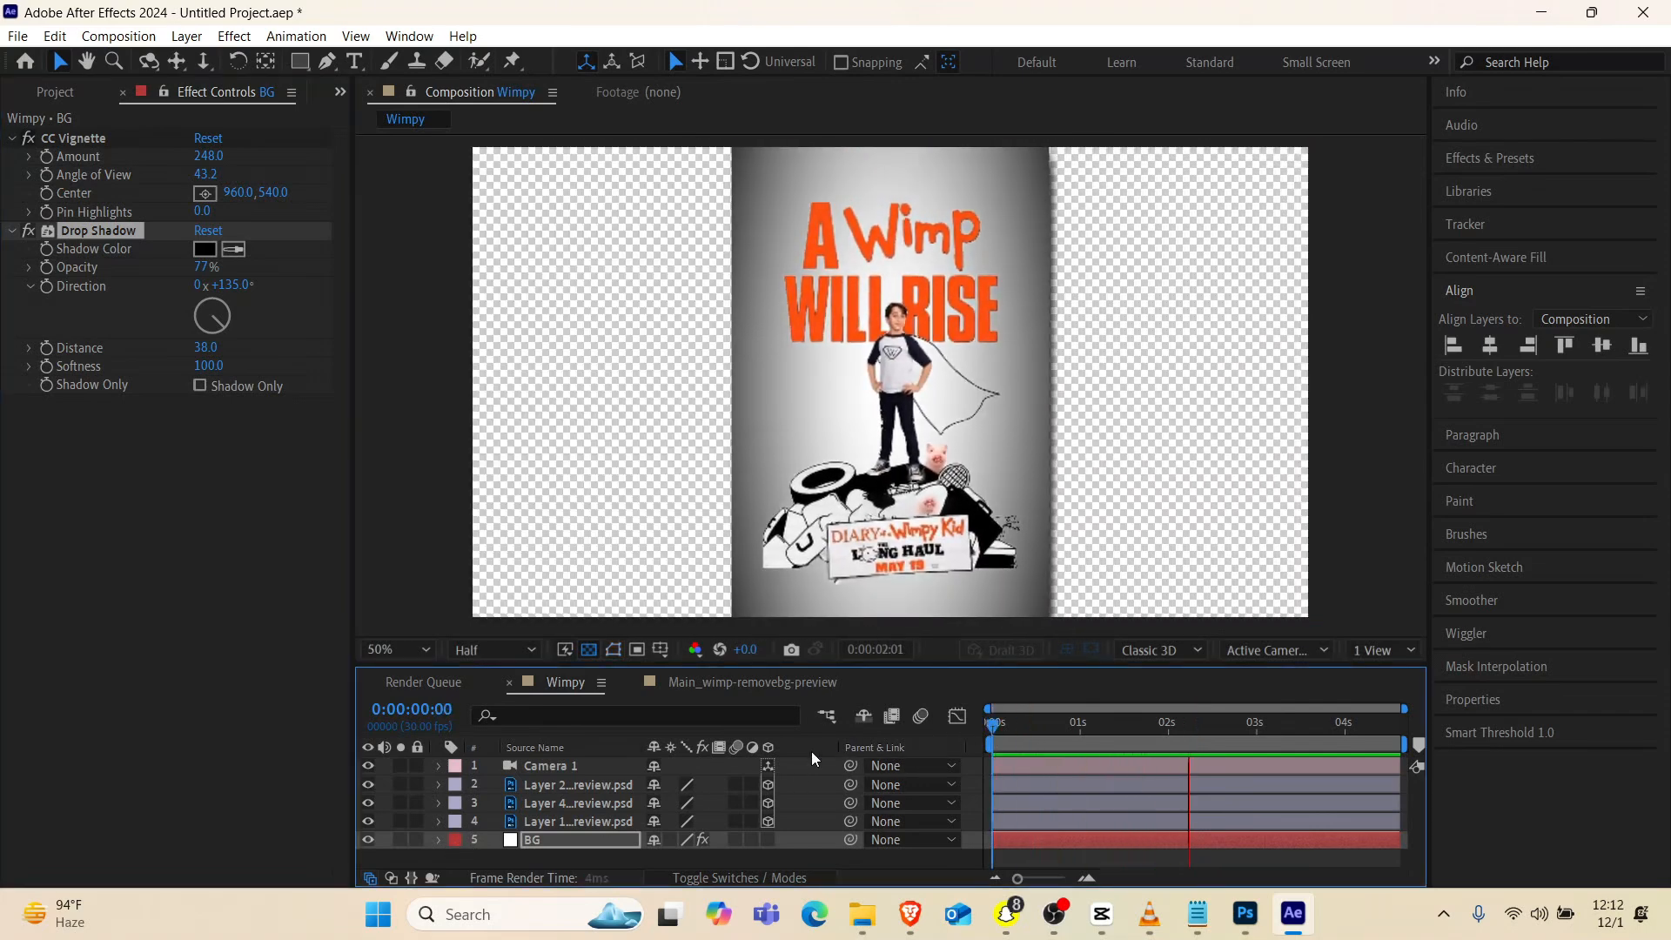
{"action": "key", "text": "comma"}
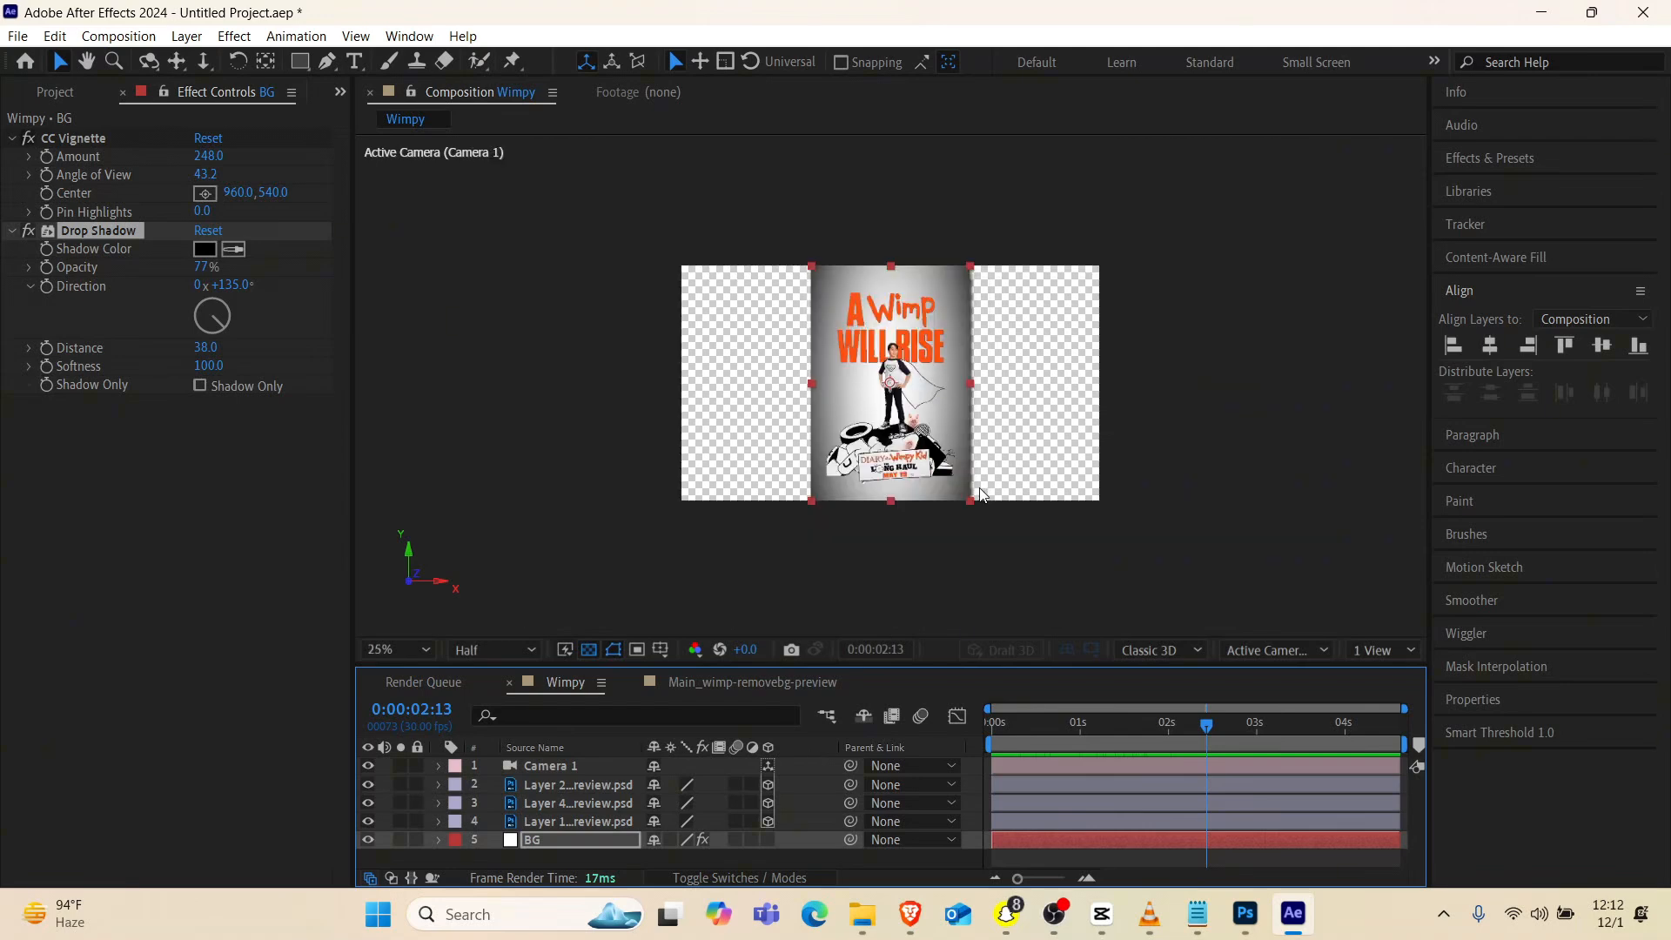
{"action": "key", "text": "period"}
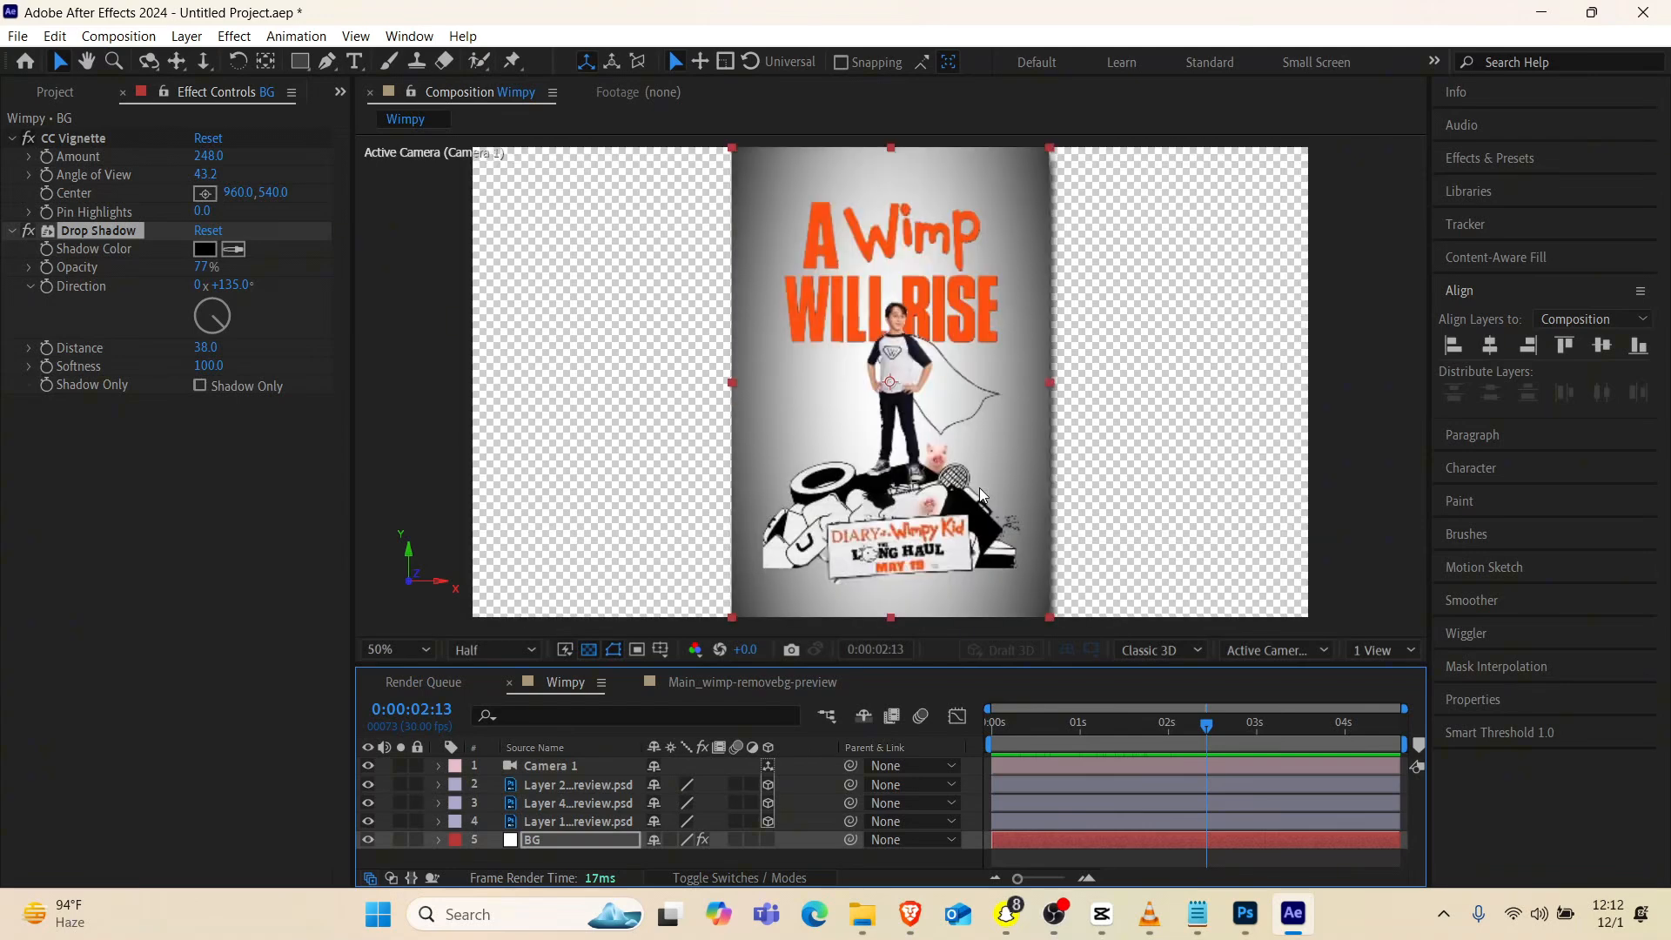
Create a 1920x1080, 30 fps composition named New main with a duration of 0:00:04:19
{"action": "left_click", "coordinate": [340, 92]}
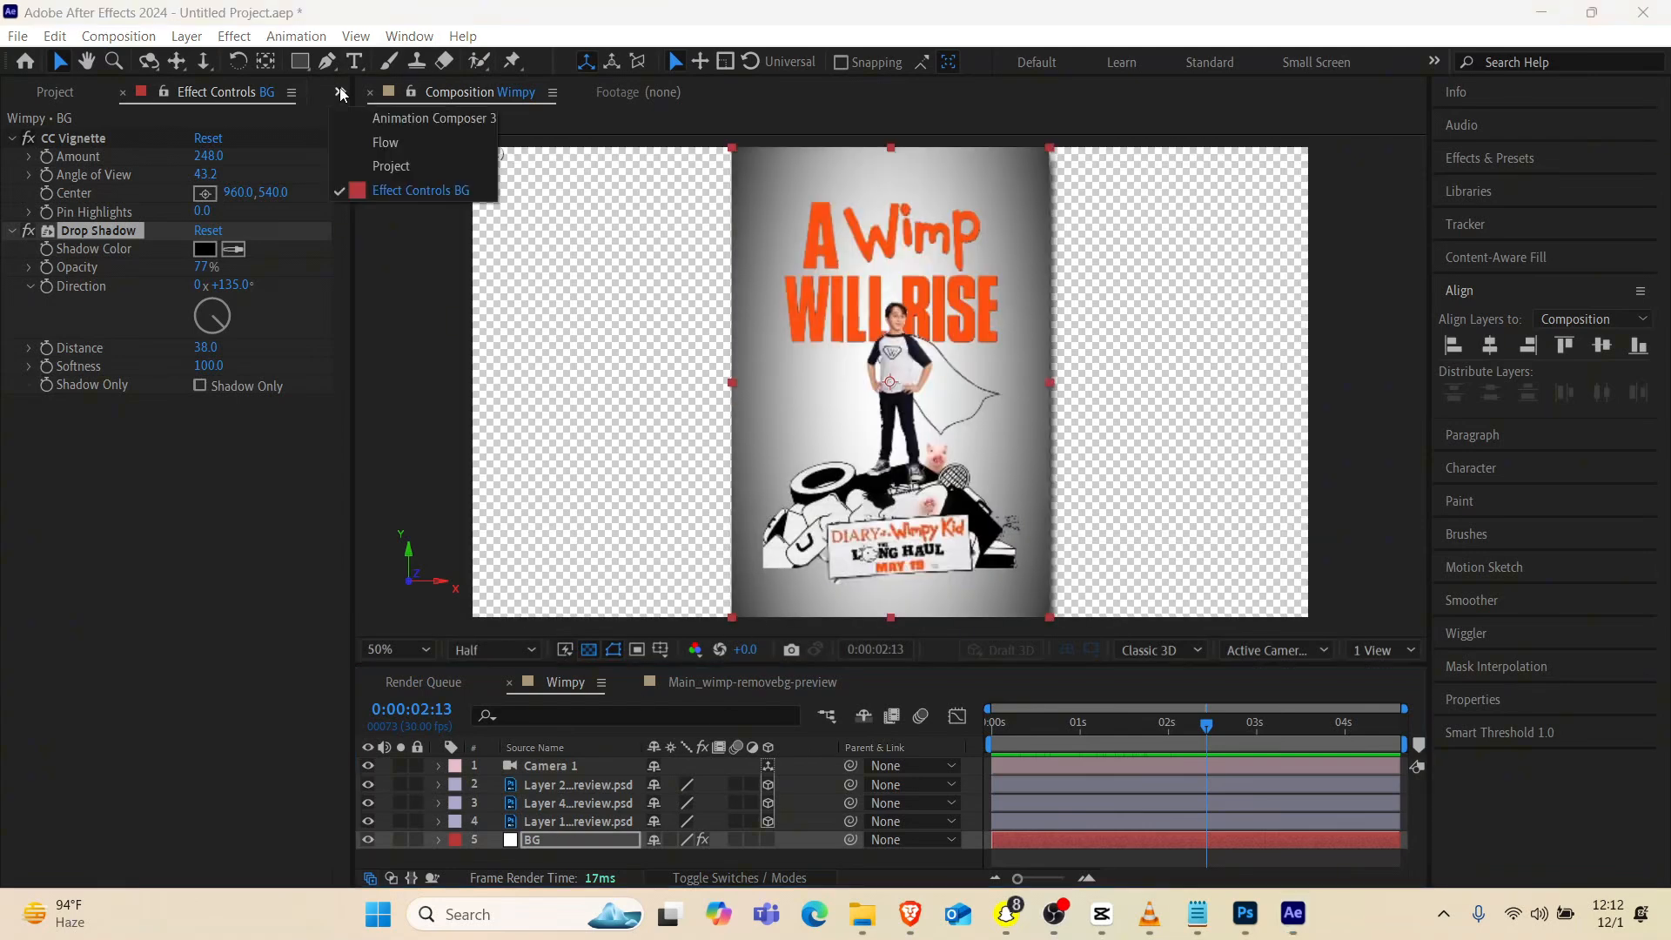
{"action": "left_click", "coordinate": [402, 165]}
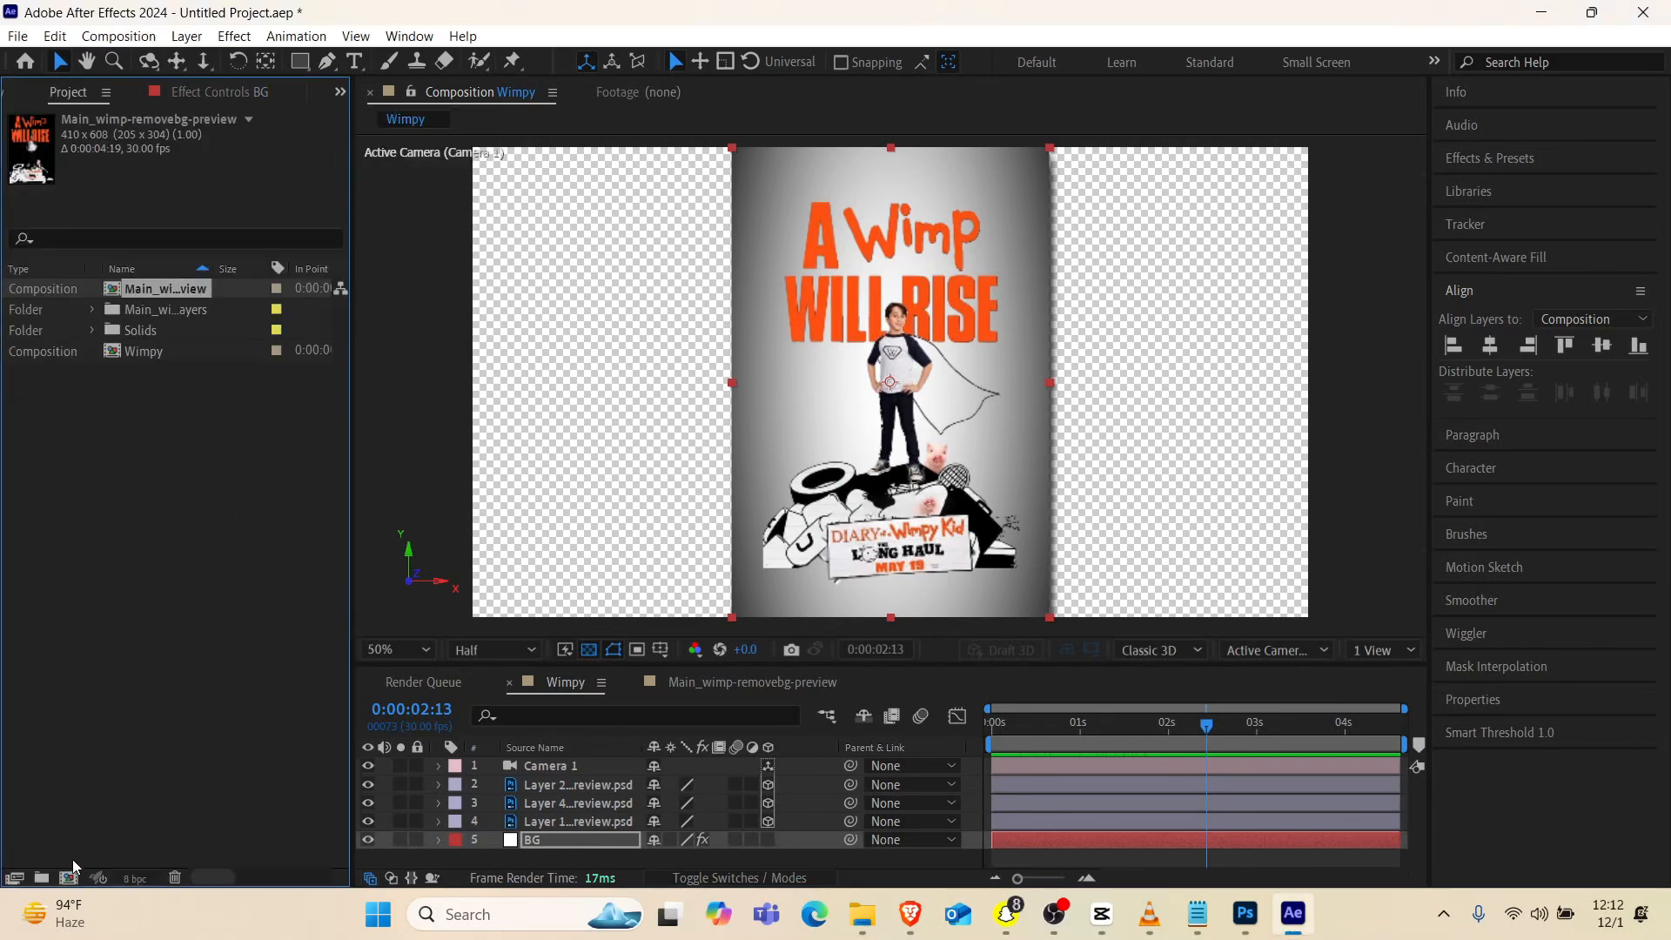
{"action": "left_click", "coordinate": [70, 873]}
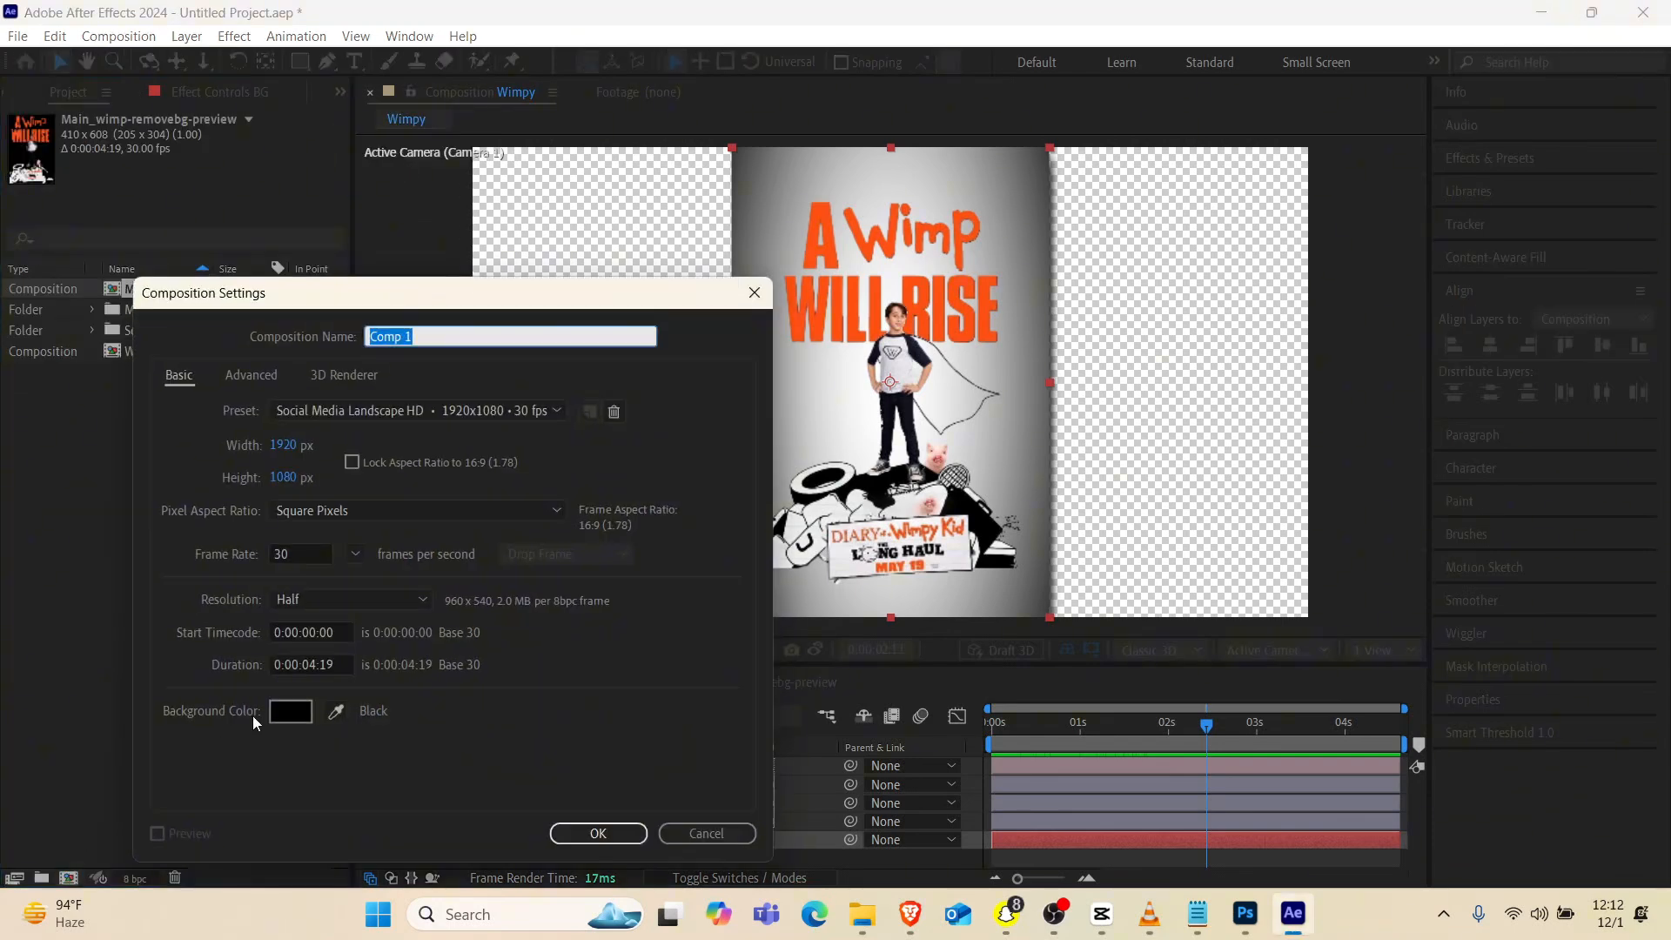
{"action": "type", "text": "New main"}
{"action": "key", "text": "Return"}
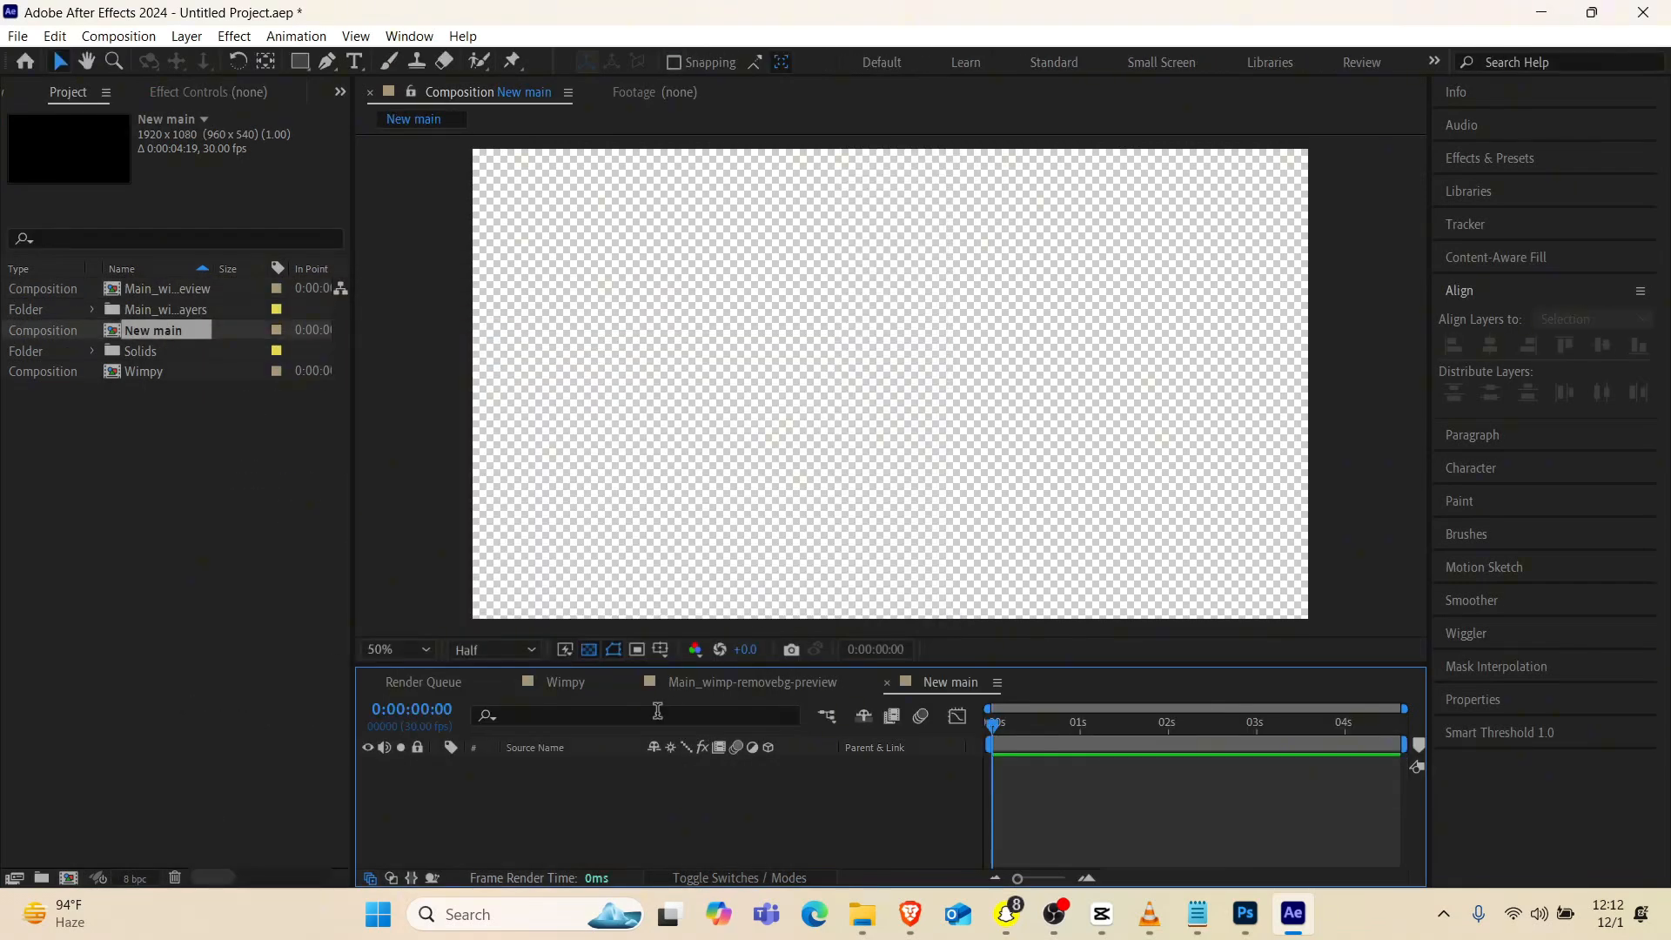
Hide the transparency grid and scale the crumpled paper layer to 438% so it fills the New main frame
{"action": "left_click", "coordinate": [589, 649]}
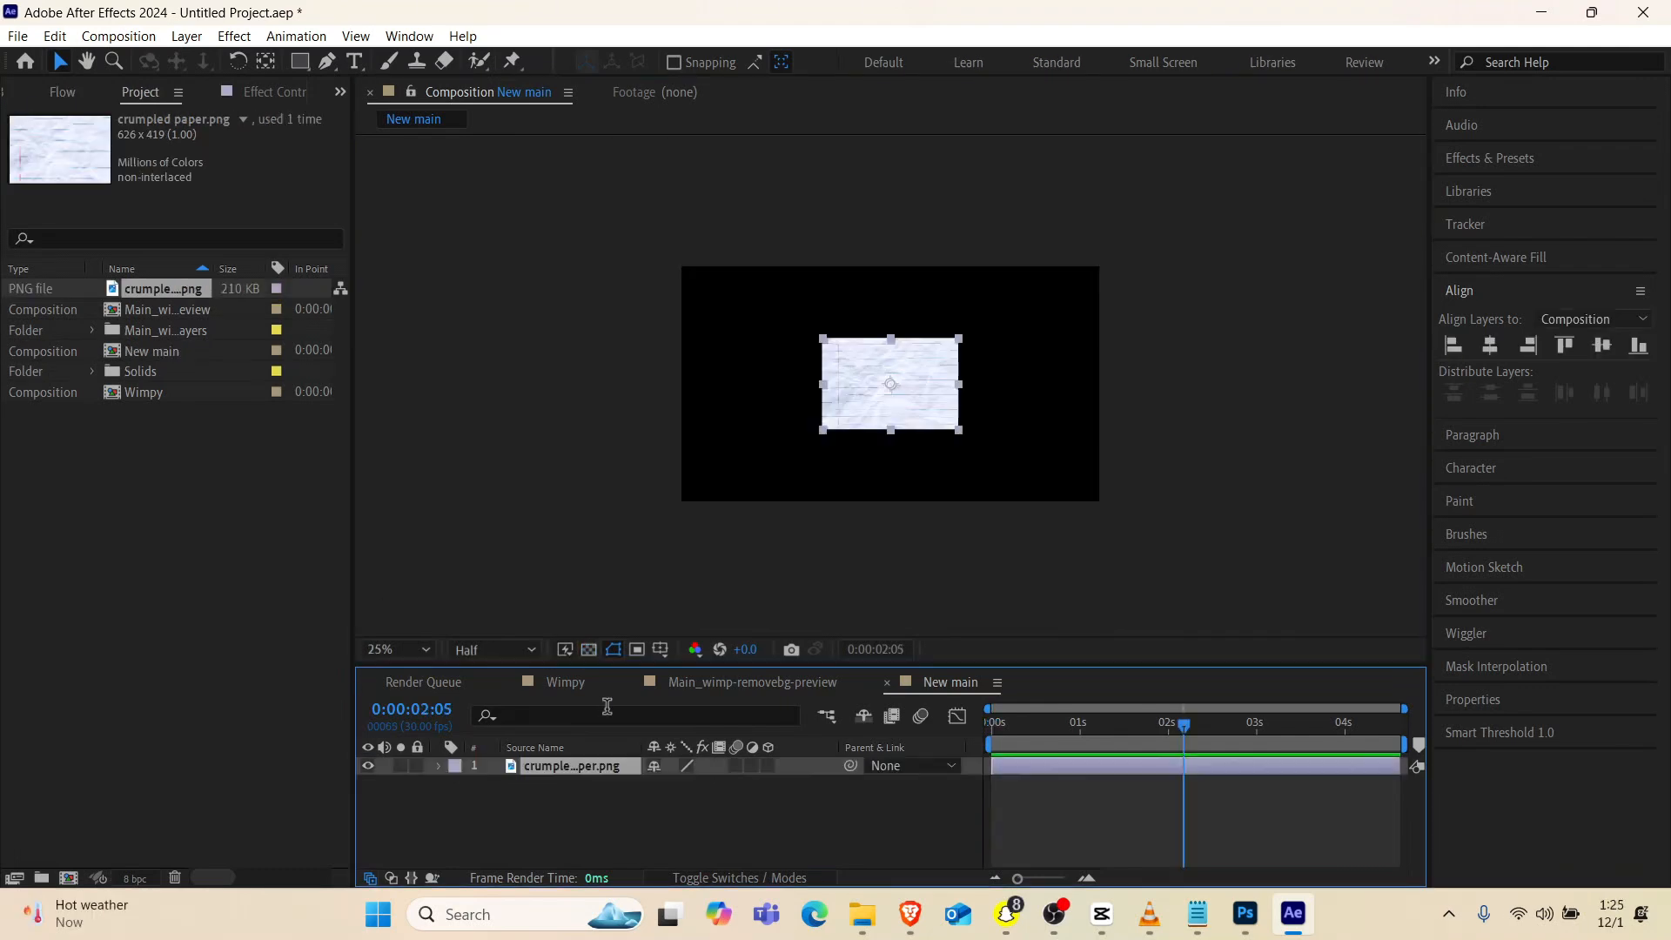
{"action": "key", "text": "s"}
{"action": "left_click_drag", "start_coordinate": [681, 784], "coordinate": [624, 810]}
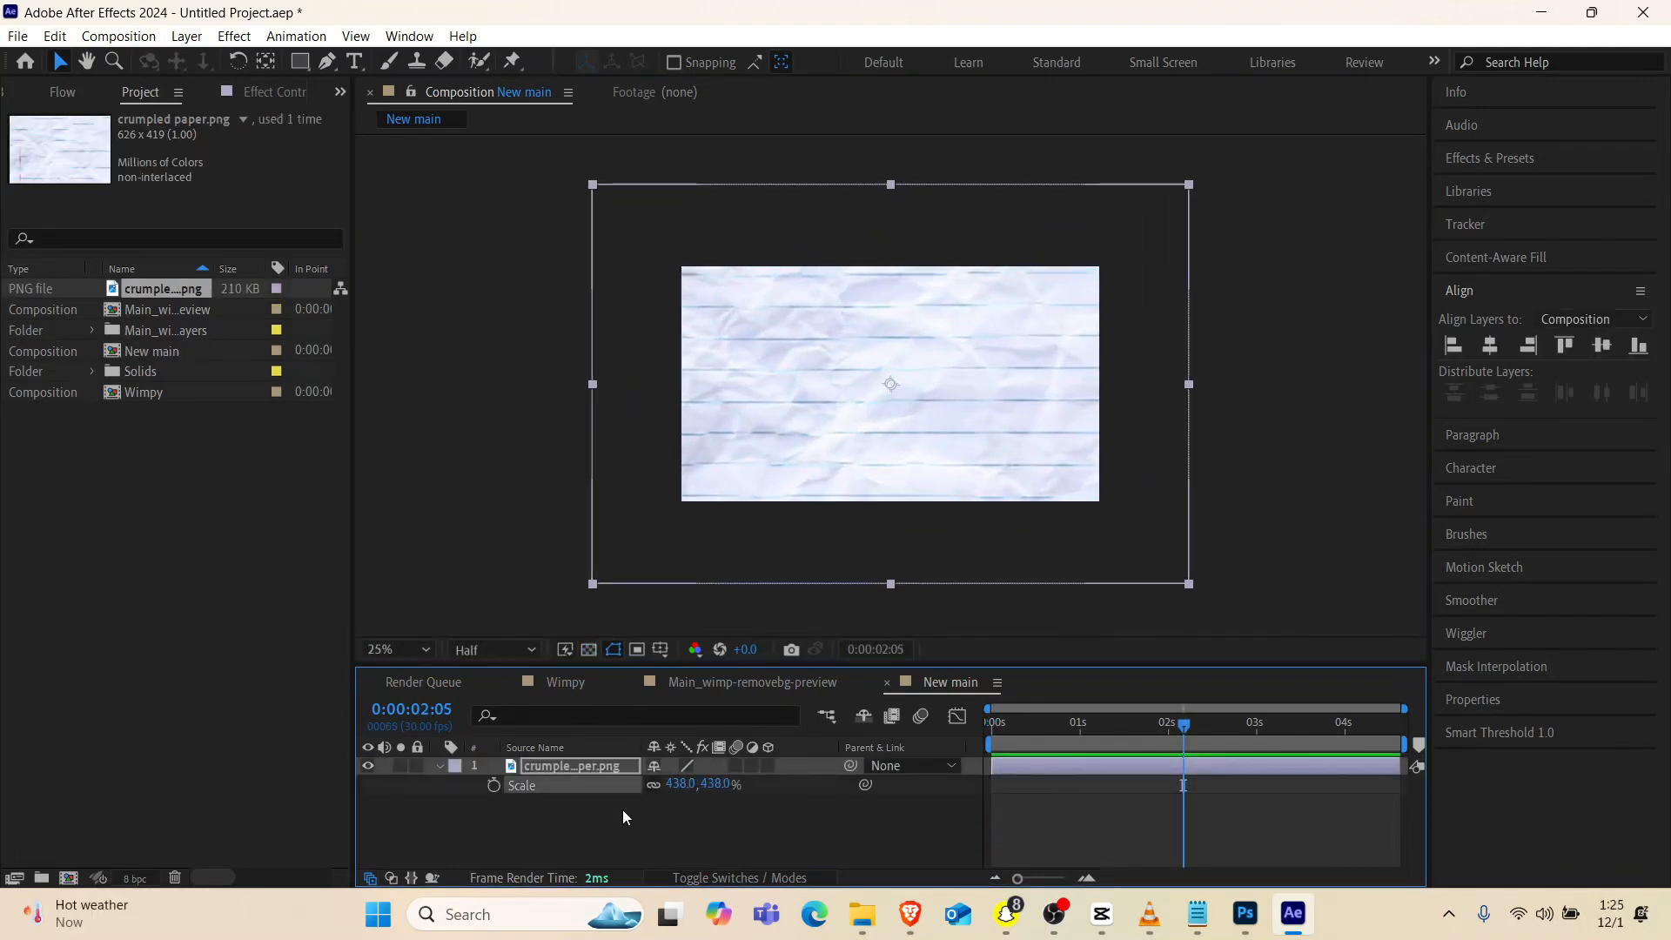
Add a two-node 50mm camera to New main and make the crumpled paper layer 3D
{"action": "right_click", "coordinate": [623, 809]}
{"action": "mouse_move", "coordinate": [727, 558]}
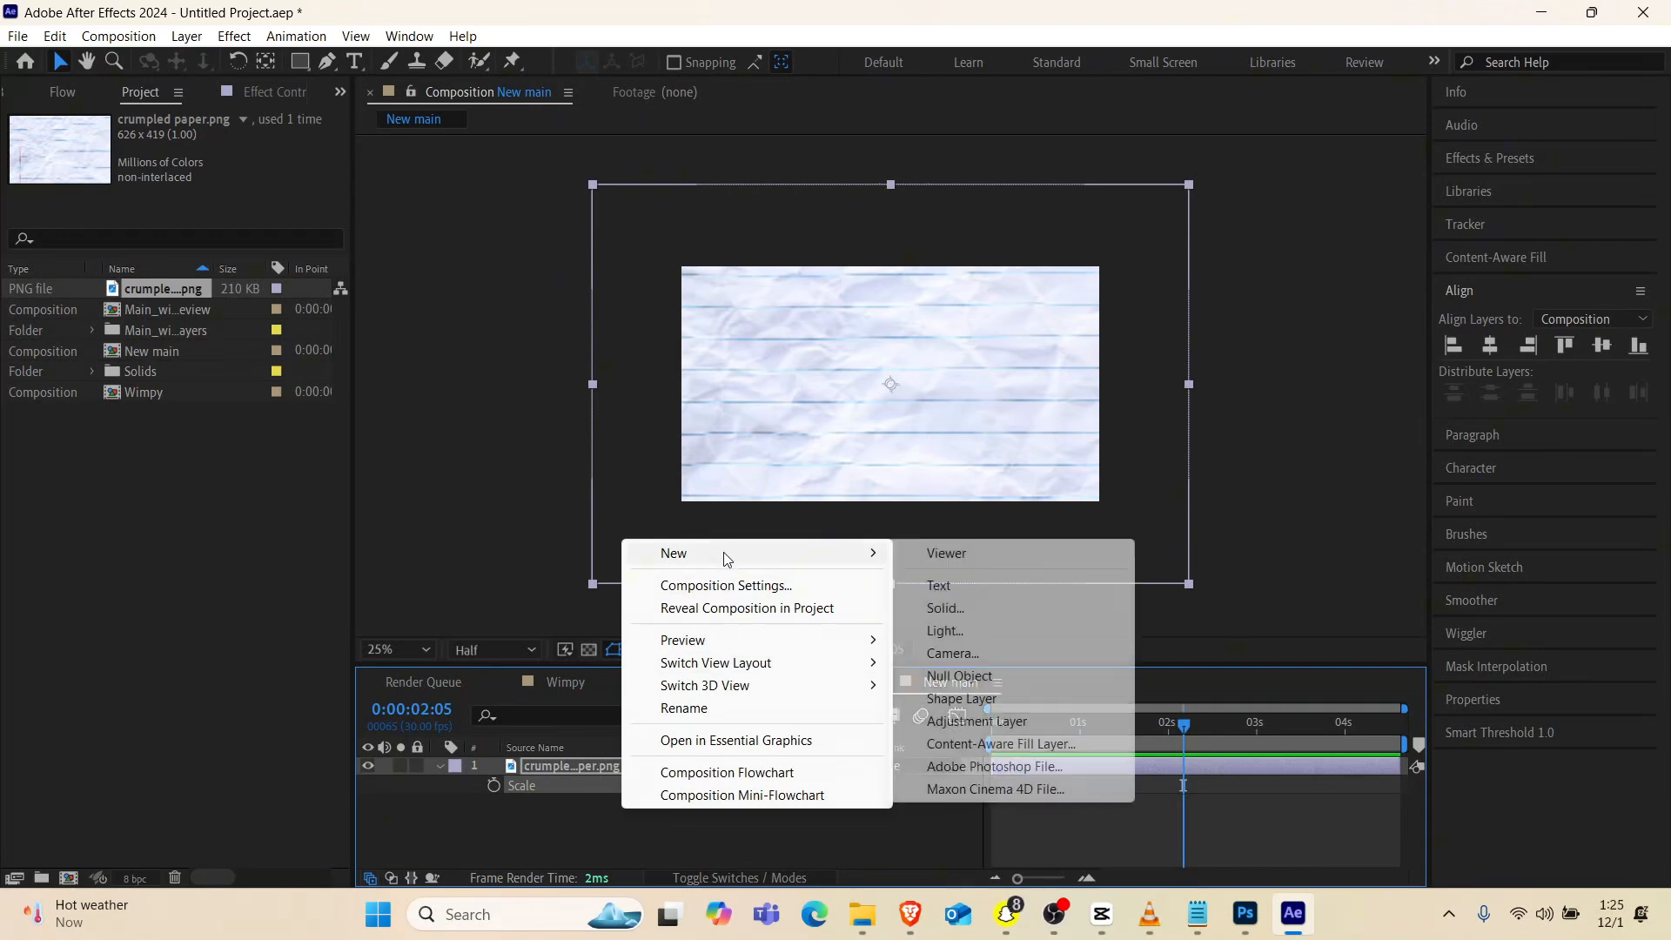
{"action": "left_click", "coordinate": [952, 653]}
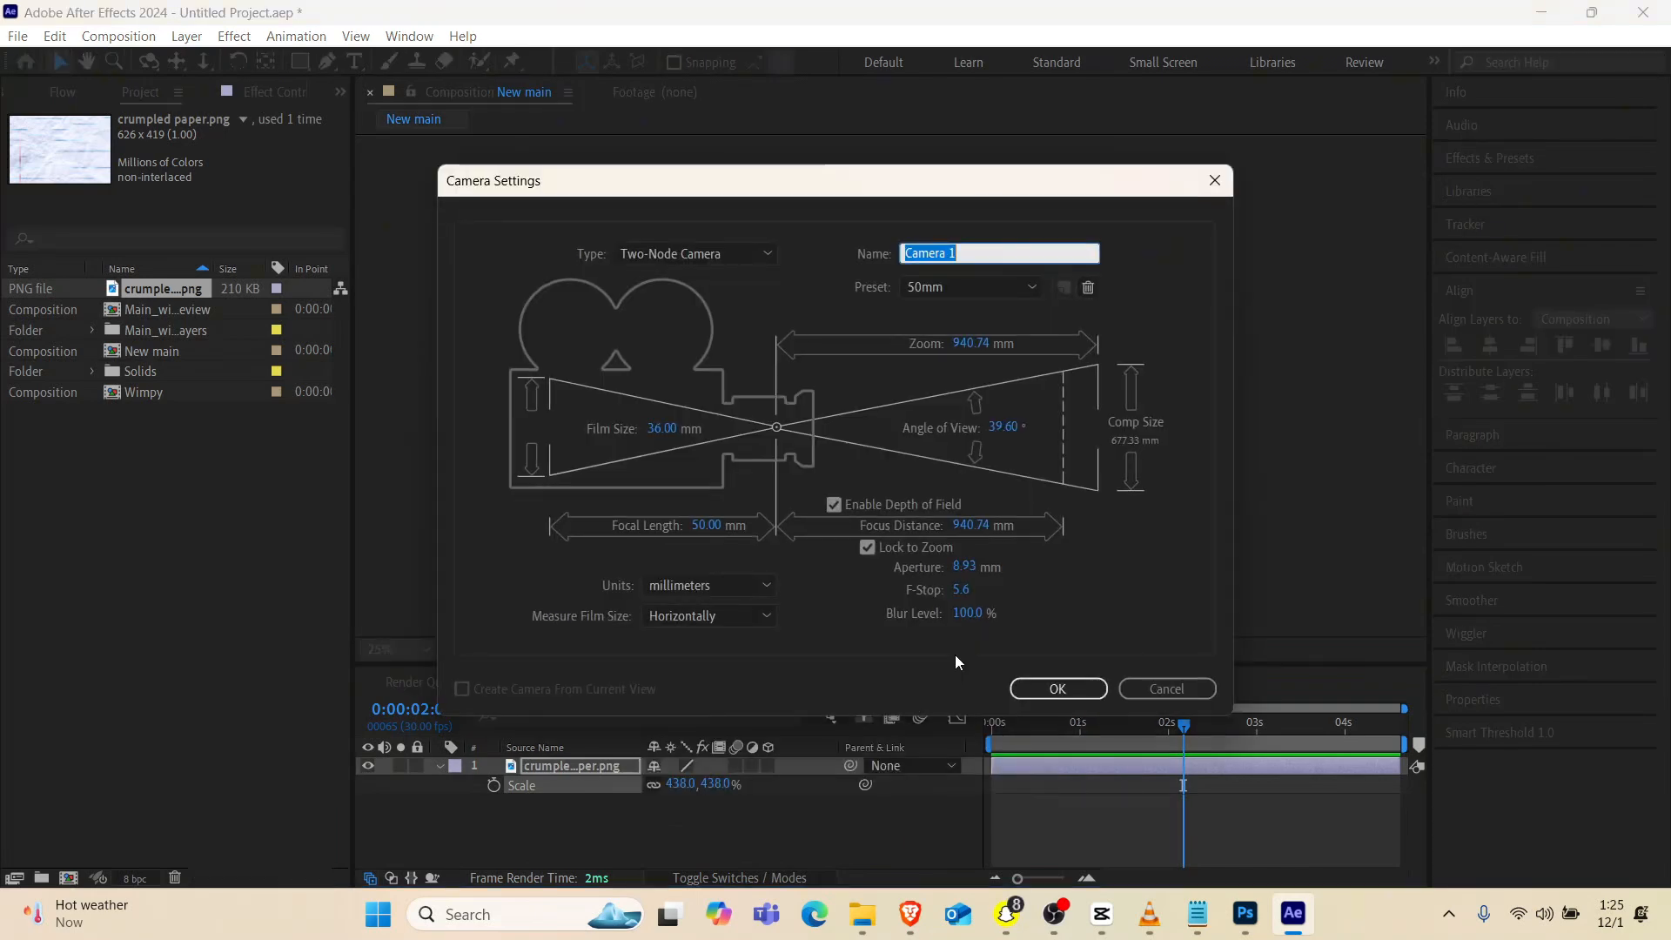
{"action": "left_click", "coordinate": [1055, 692]}
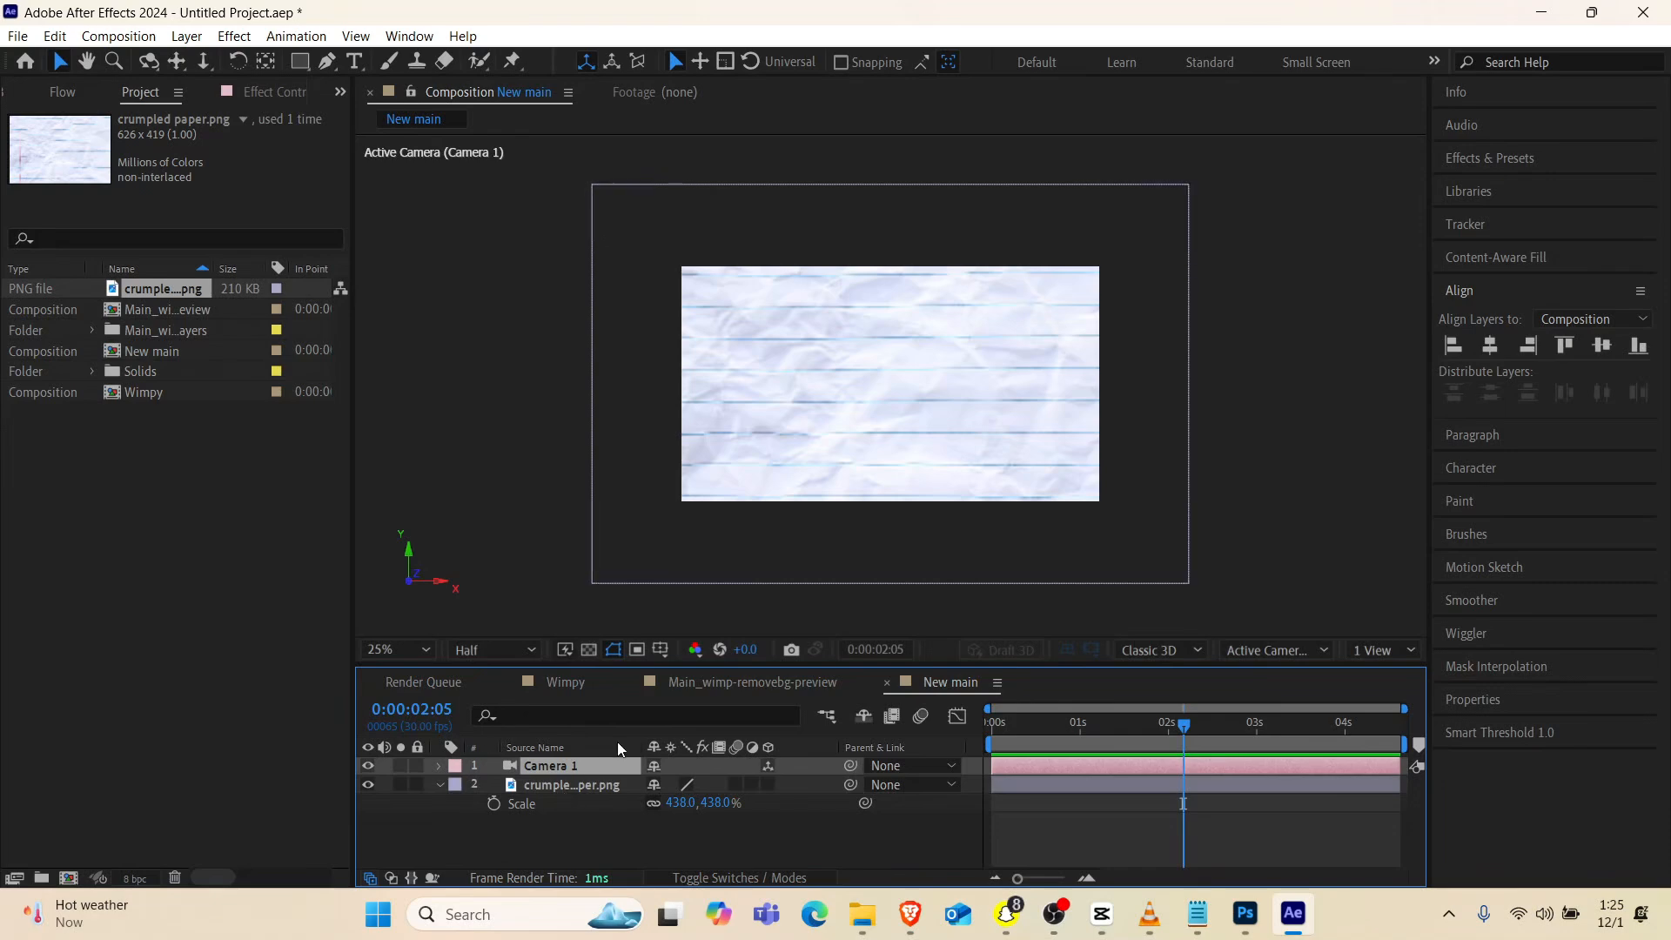
{"action": "left_click", "coordinate": [765, 785]}
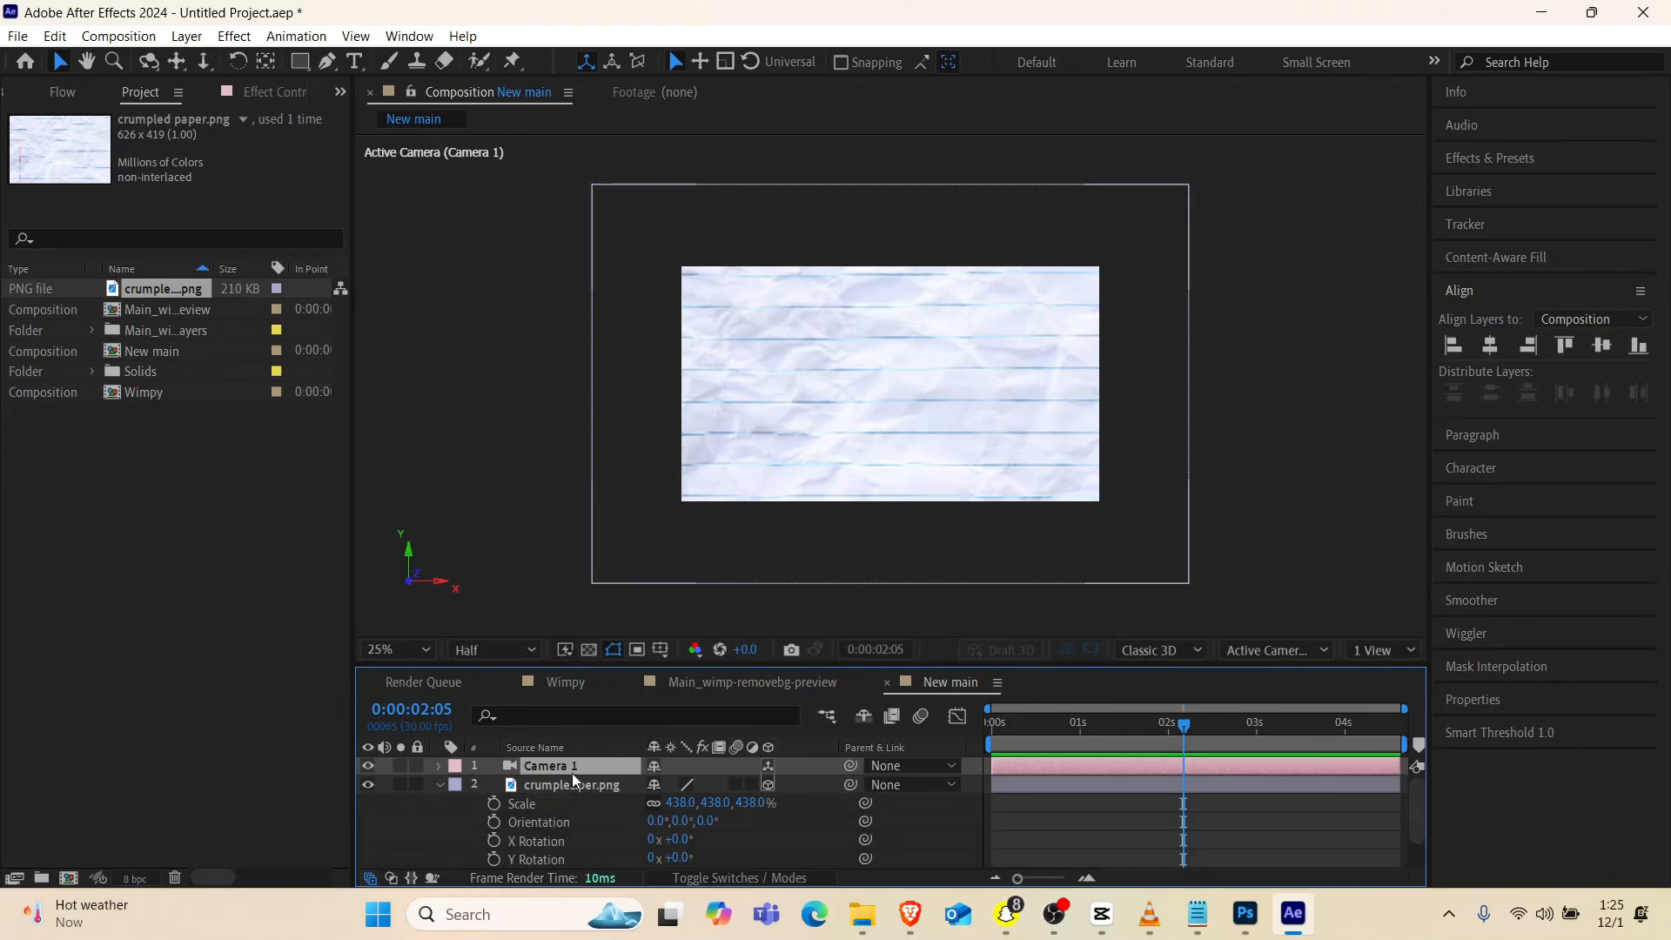
Add the Wimpy composition to New main between the camera and the paper, and make it a 3D layer
{"action": "left_click", "coordinate": [141, 393]}
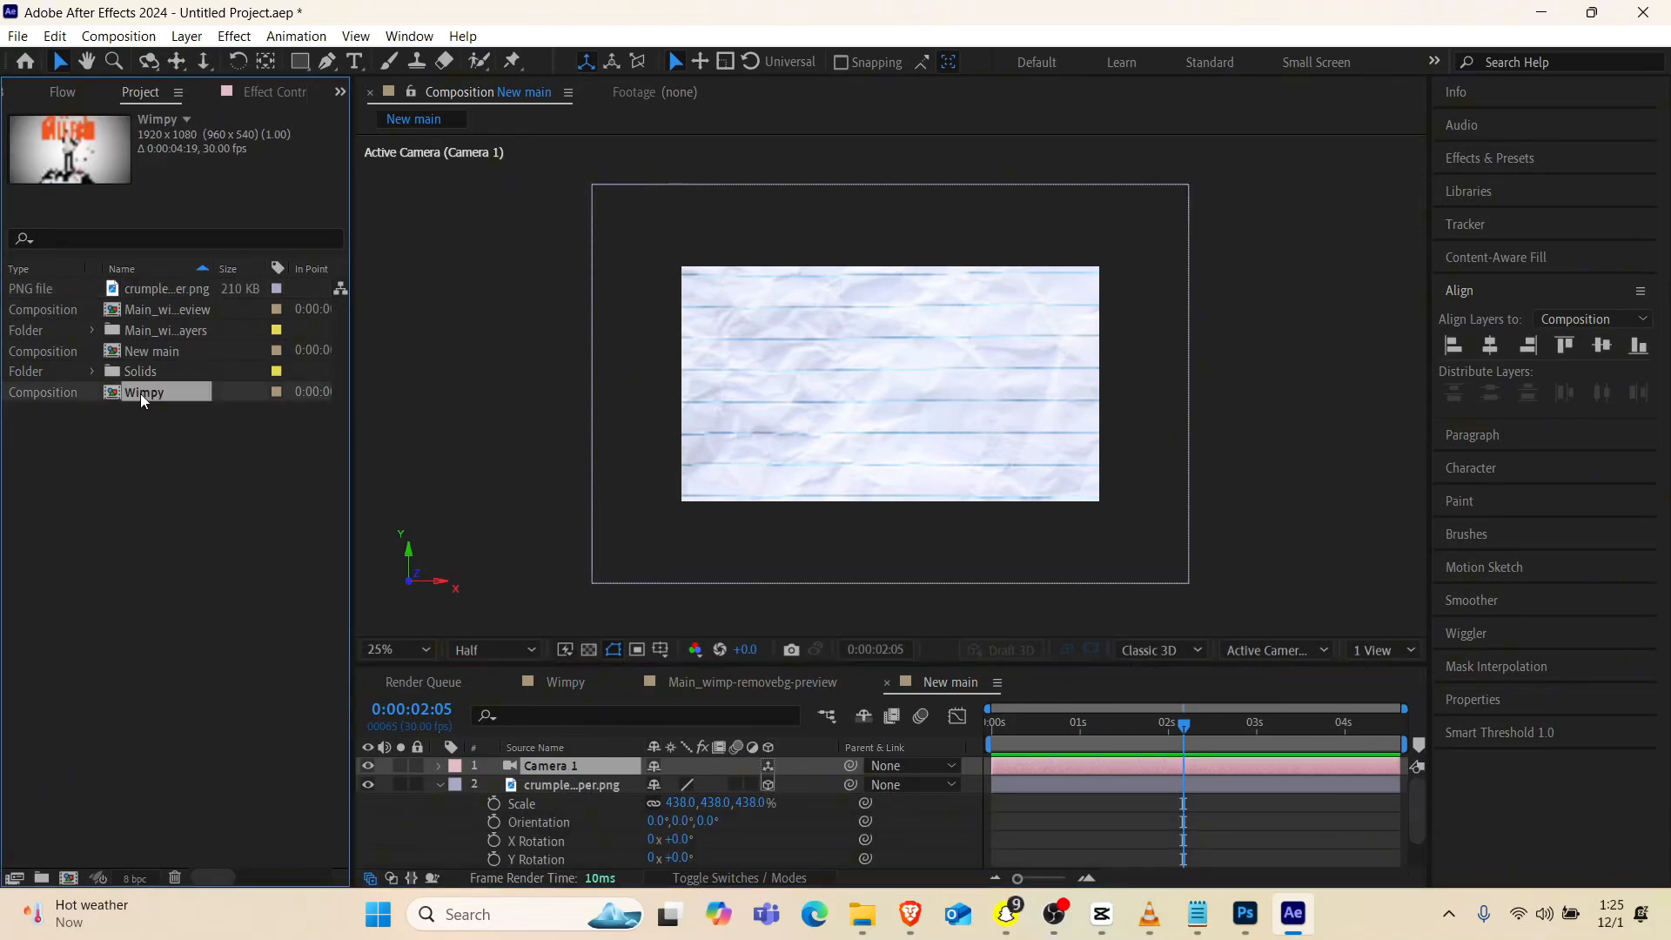
{"action": "left_click_drag", "start_coordinate": [139, 393], "coordinate": [892, 390]}
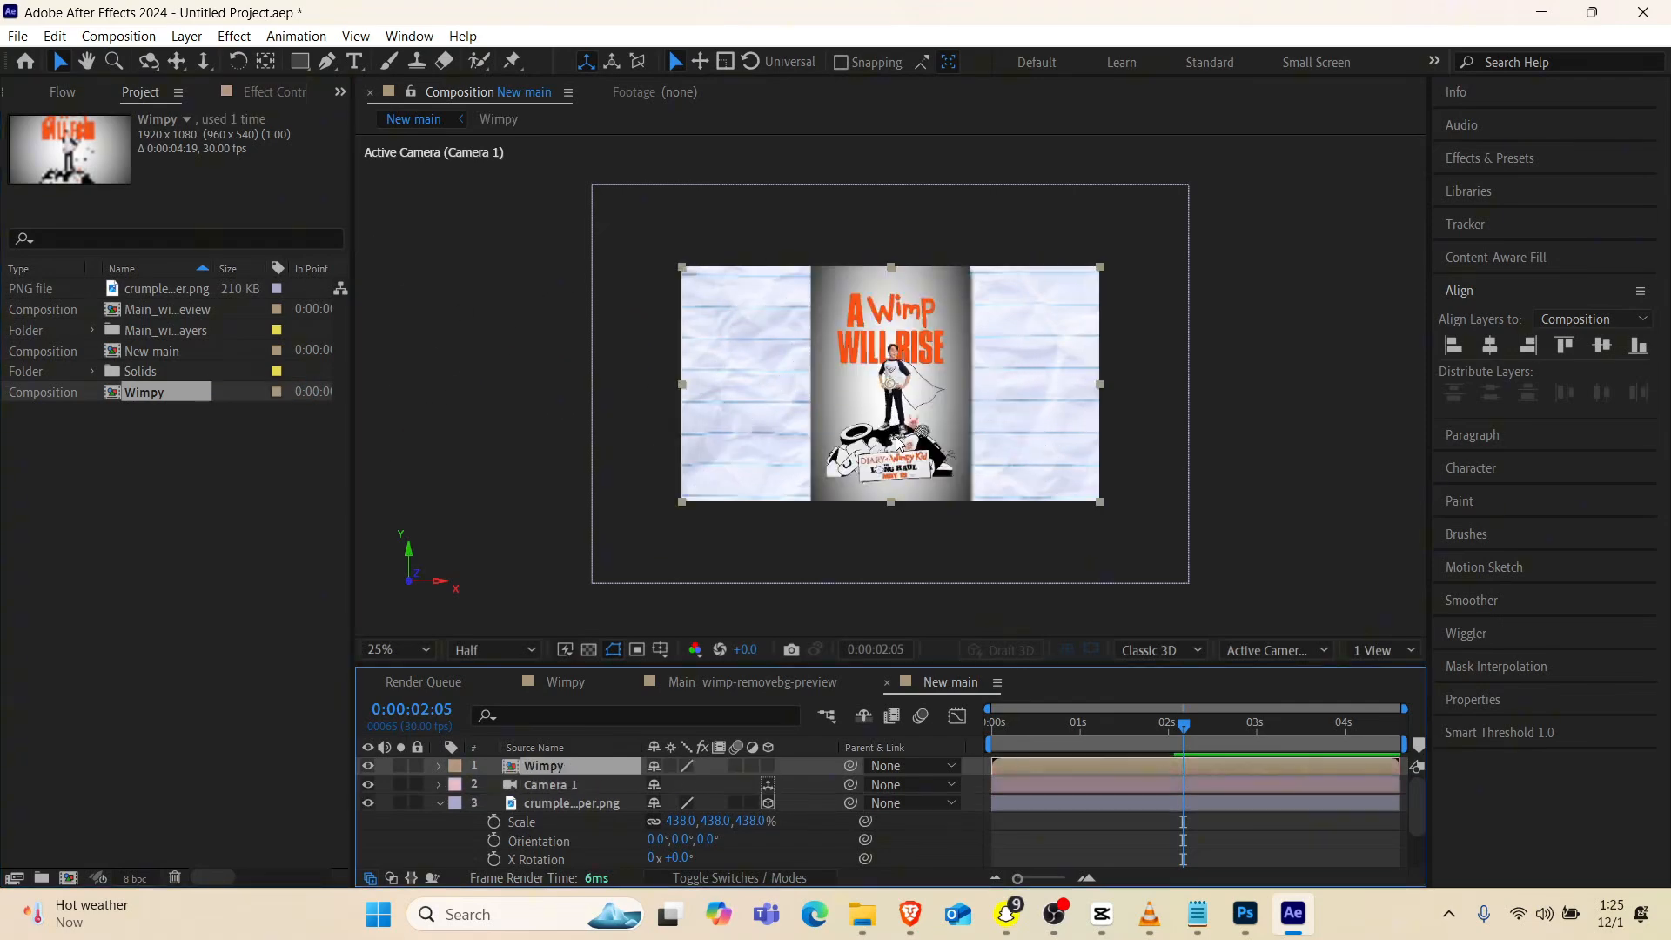
{"action": "left_click_drag", "start_coordinate": [1032, 732], "coordinate": [870, 773]}
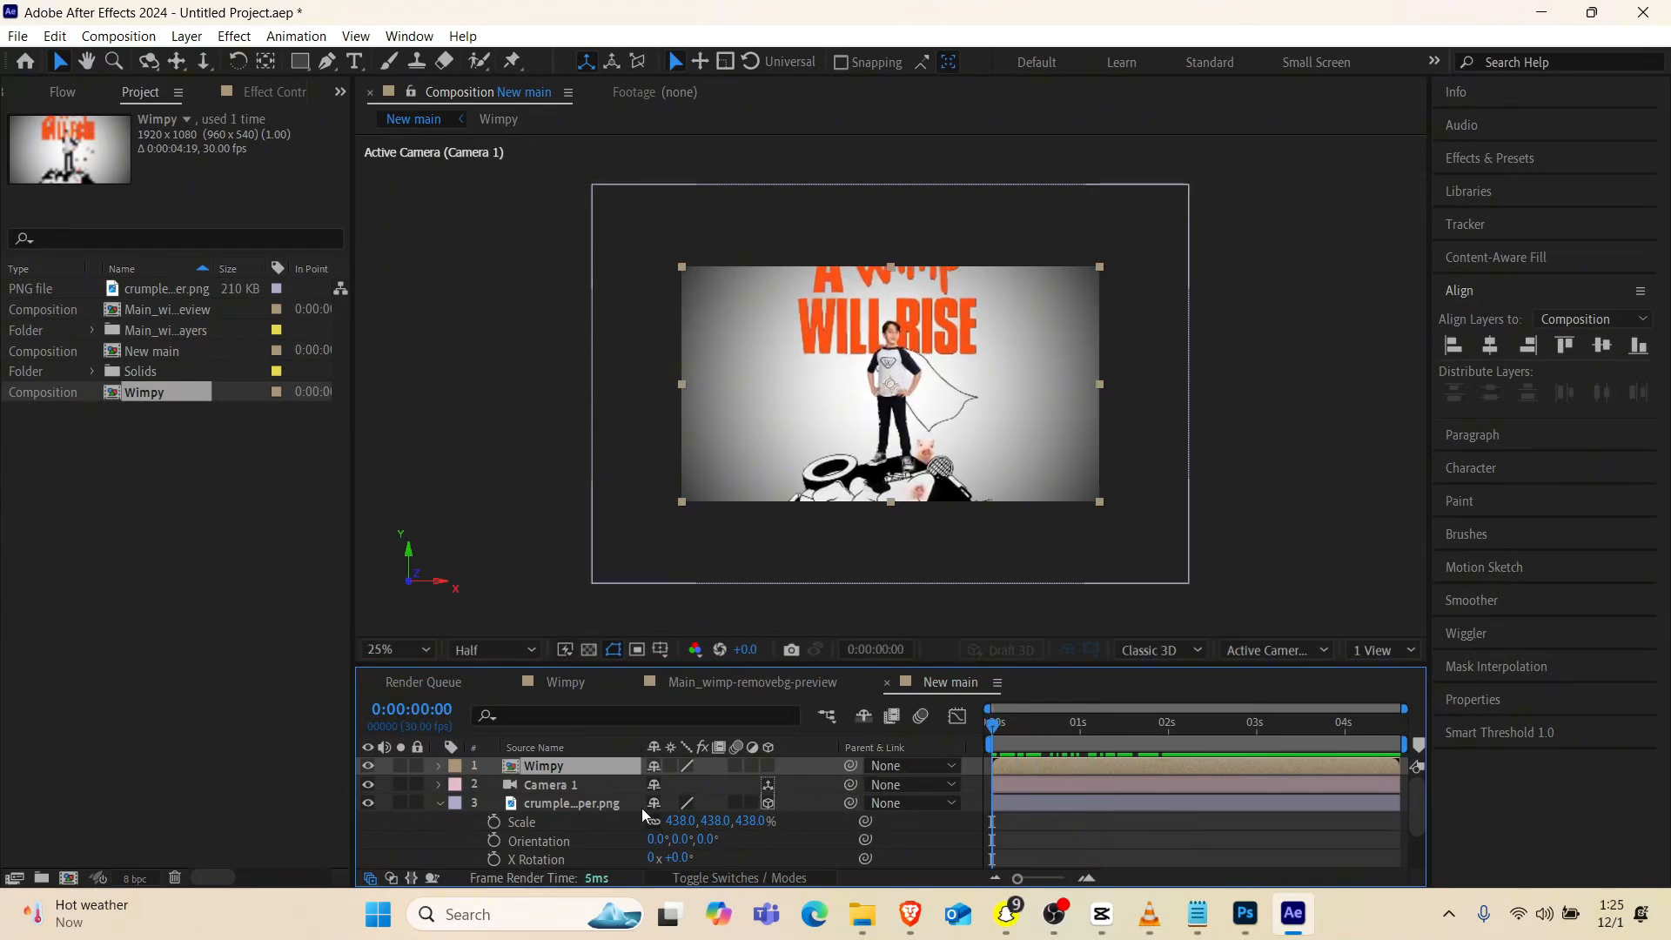
{"action": "left_click_drag", "start_coordinate": [574, 766], "coordinate": [788, 785]}
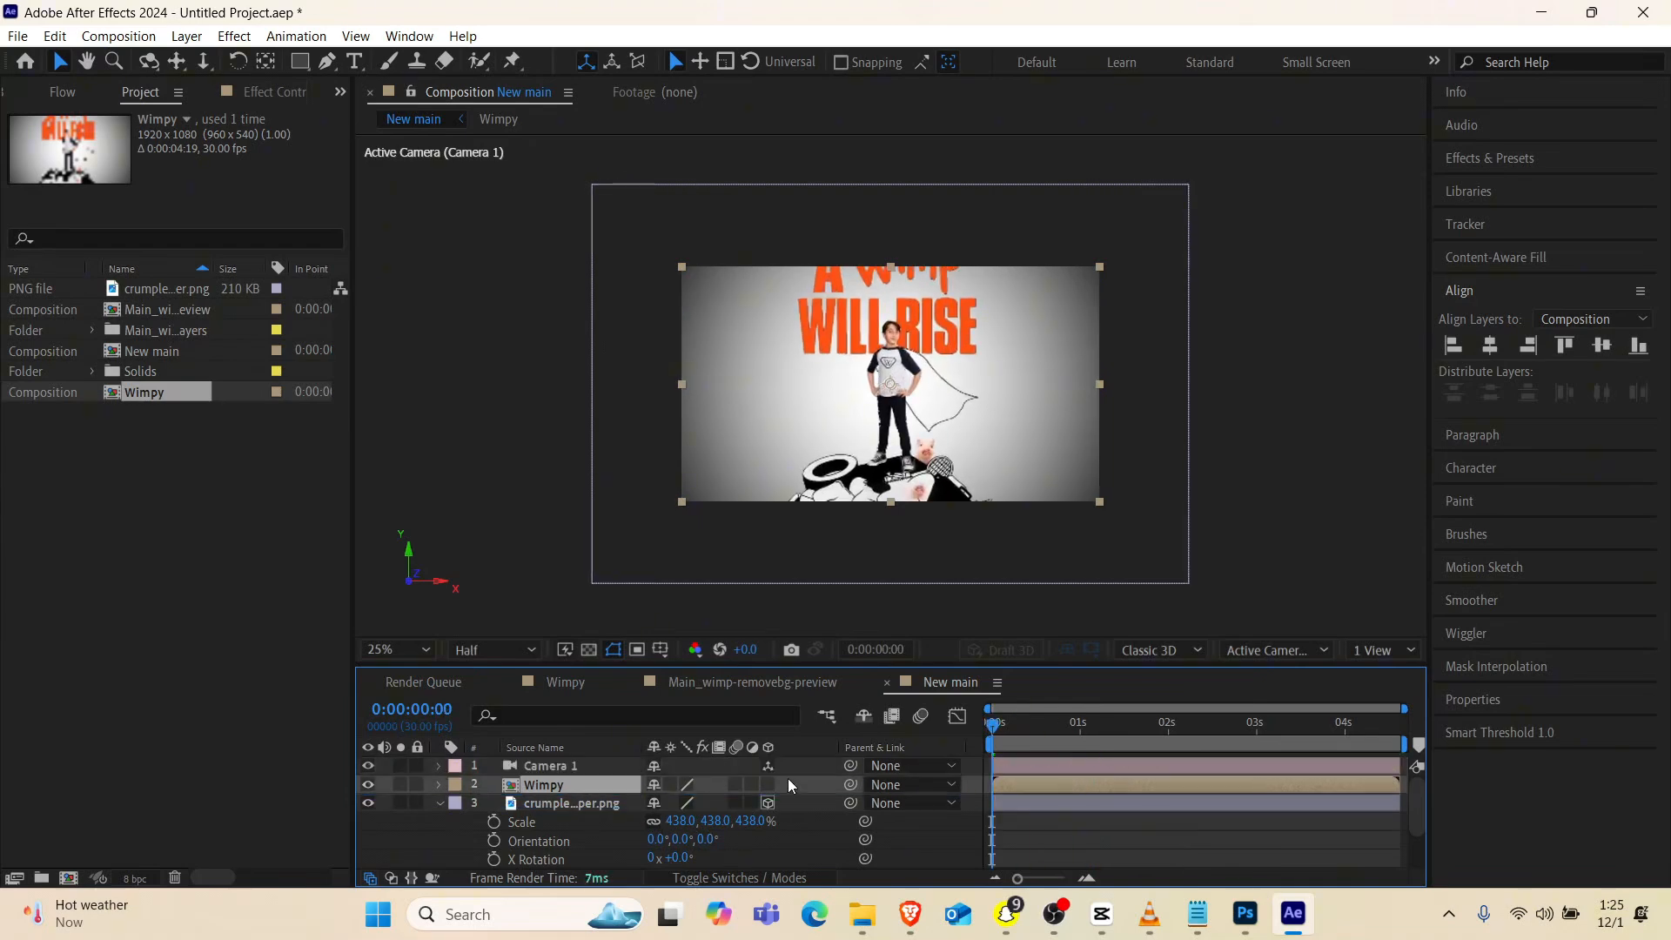
{"action": "left_click", "coordinate": [768, 785]}
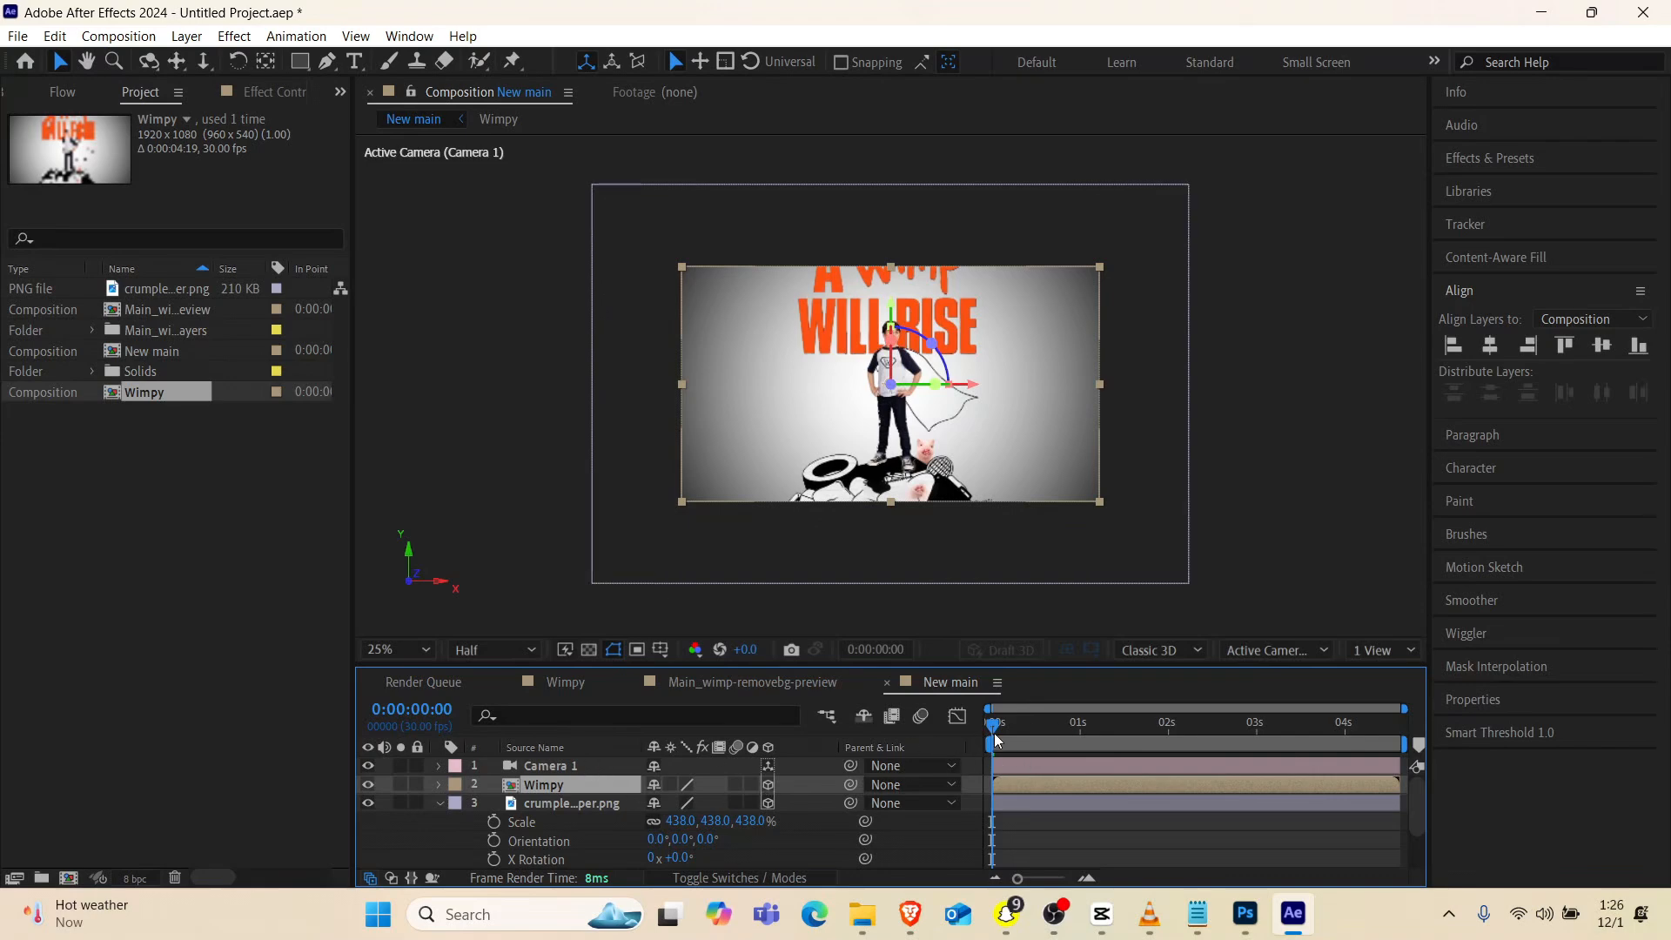
Set starting keyframes for the camera's Point of Interest and Position at 0:00:01:05
{"action": "left_click_drag", "start_coordinate": [997, 738], "coordinate": [1101, 729]}
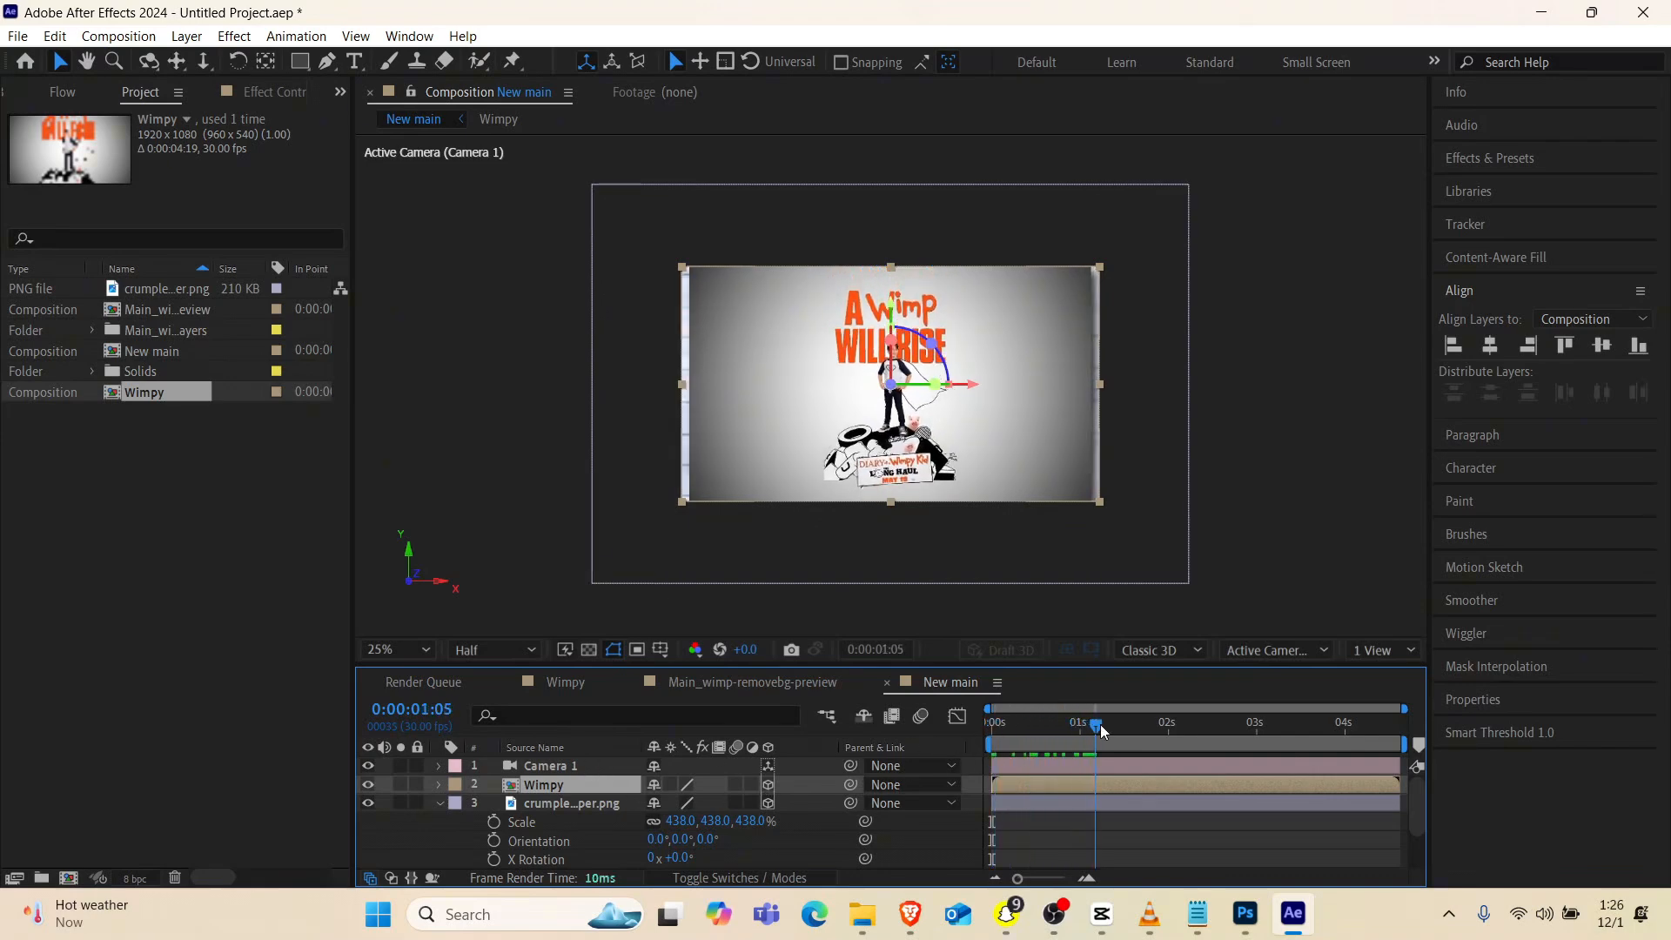
{"action": "left_click", "coordinate": [540, 764]}
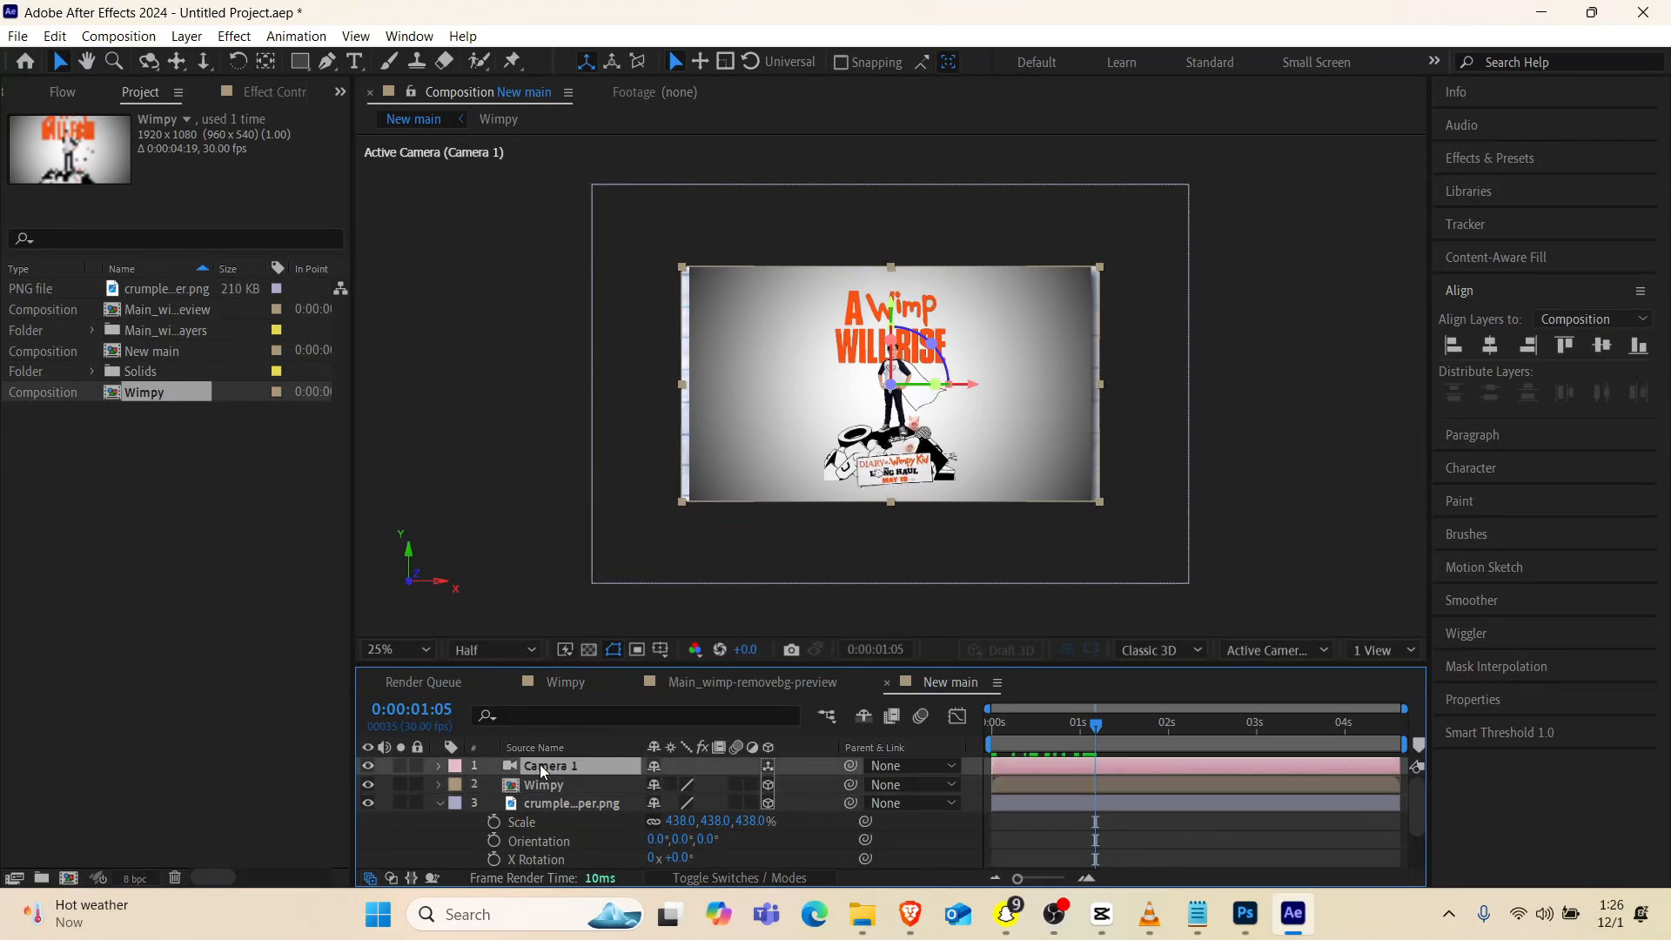
{"action": "left_click", "coordinate": [437, 766]}
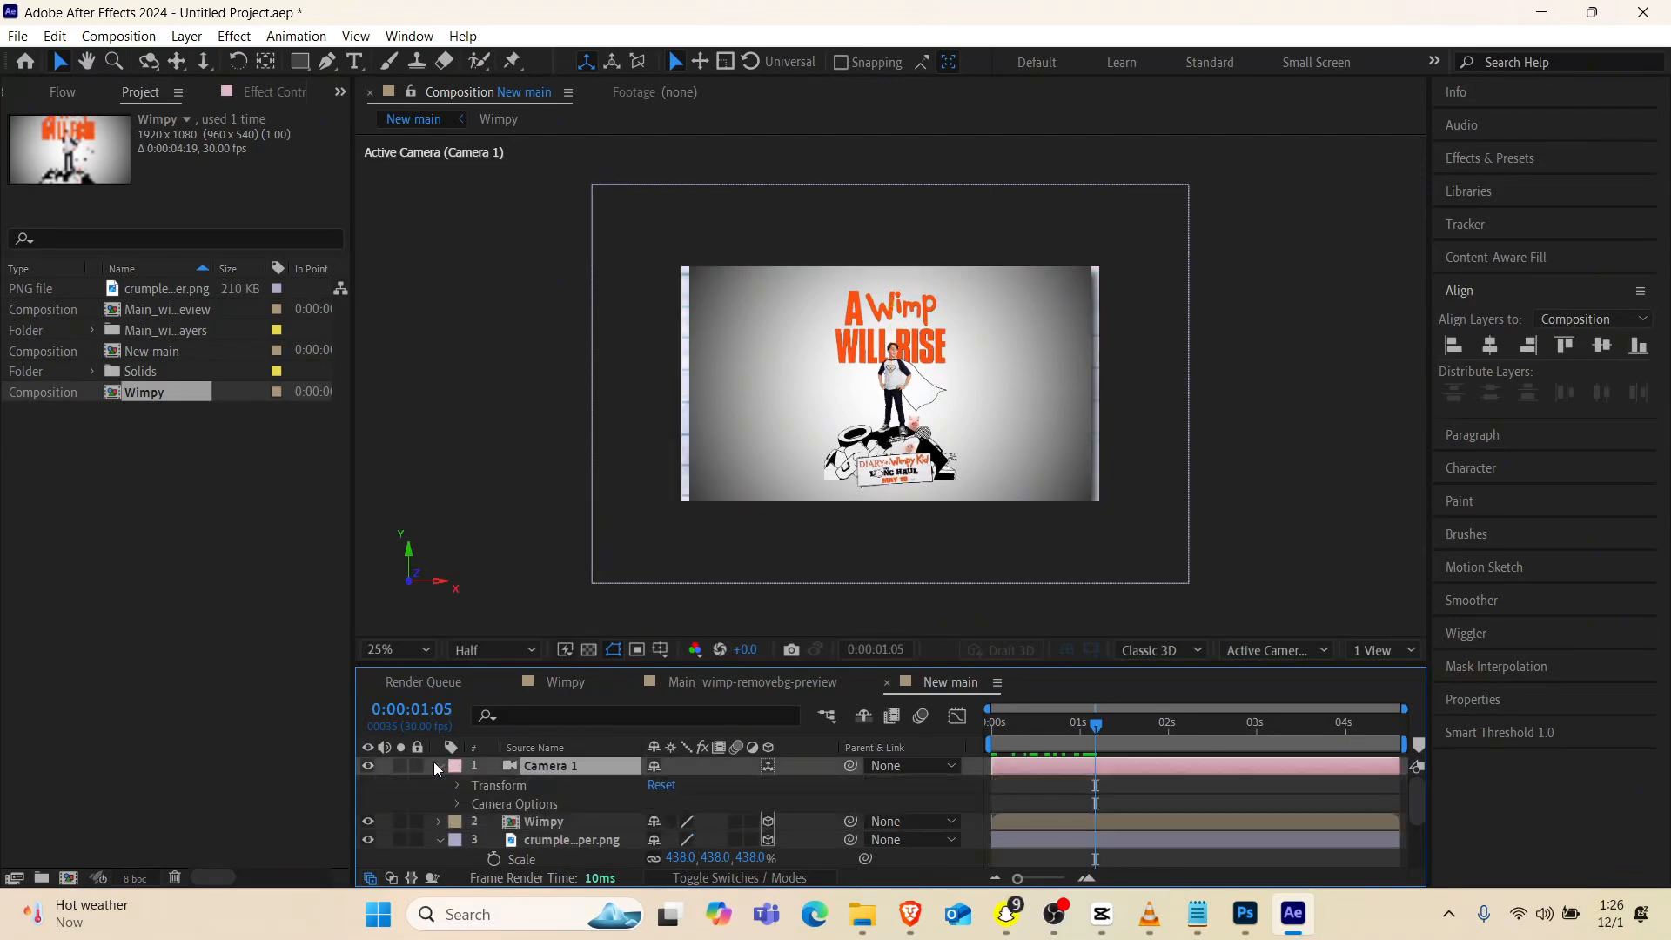
{"action": "left_click", "coordinate": [457, 786]}
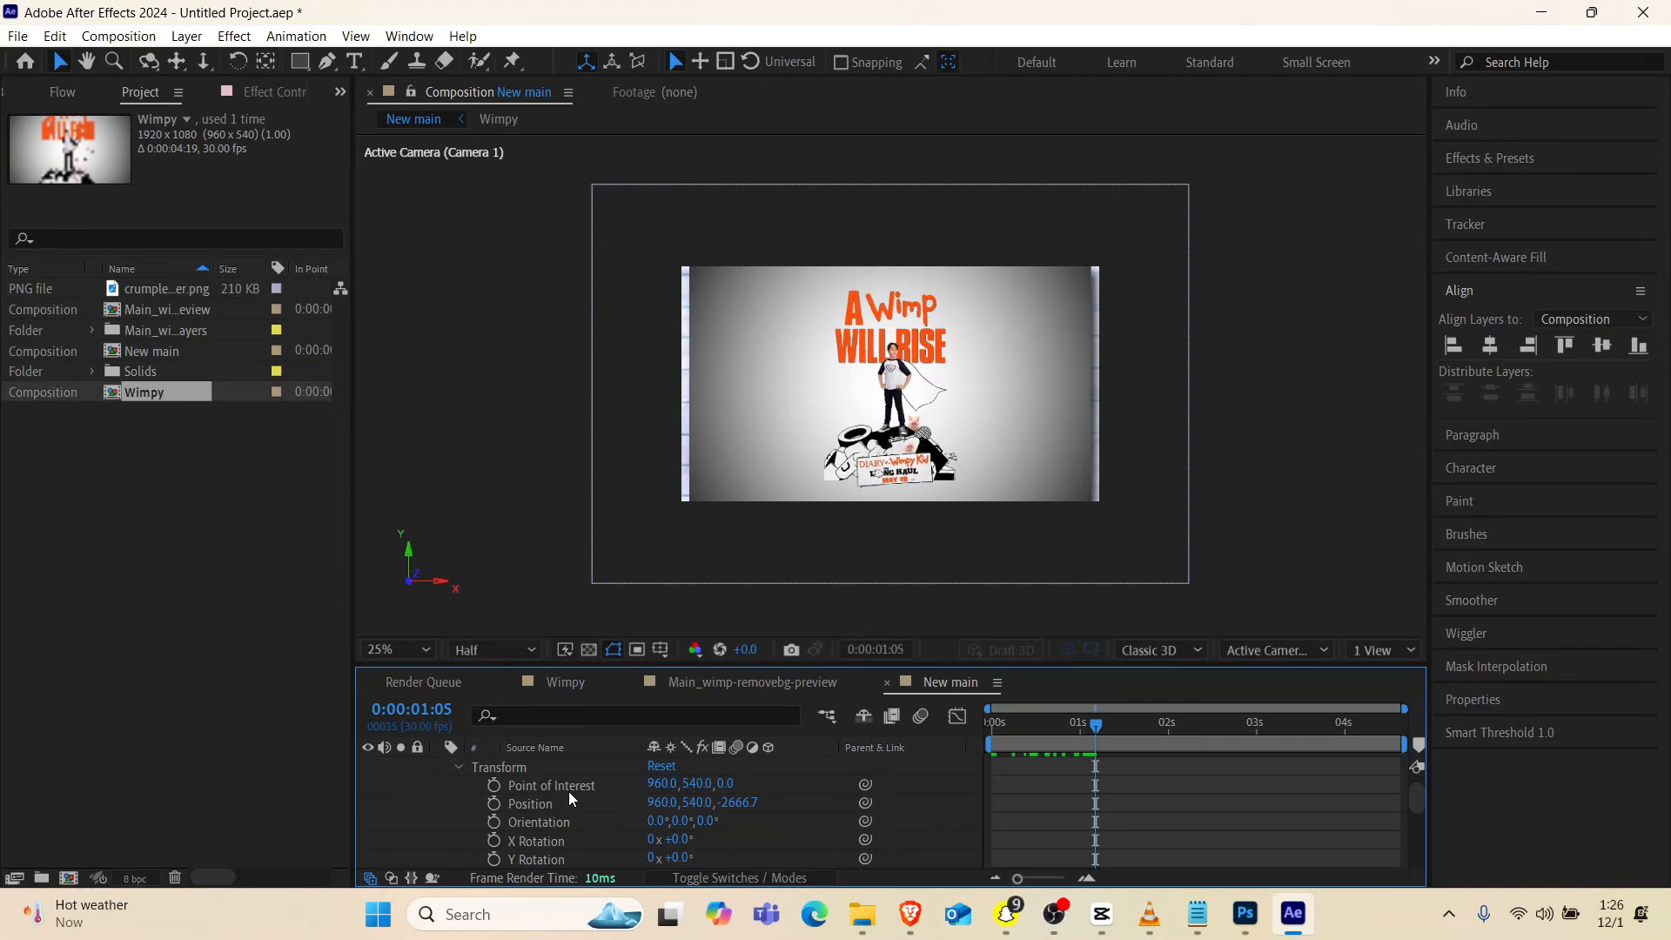
{"action": "left_click", "coordinate": [487, 787]}
{"action": "left_click", "coordinate": [493, 803]}
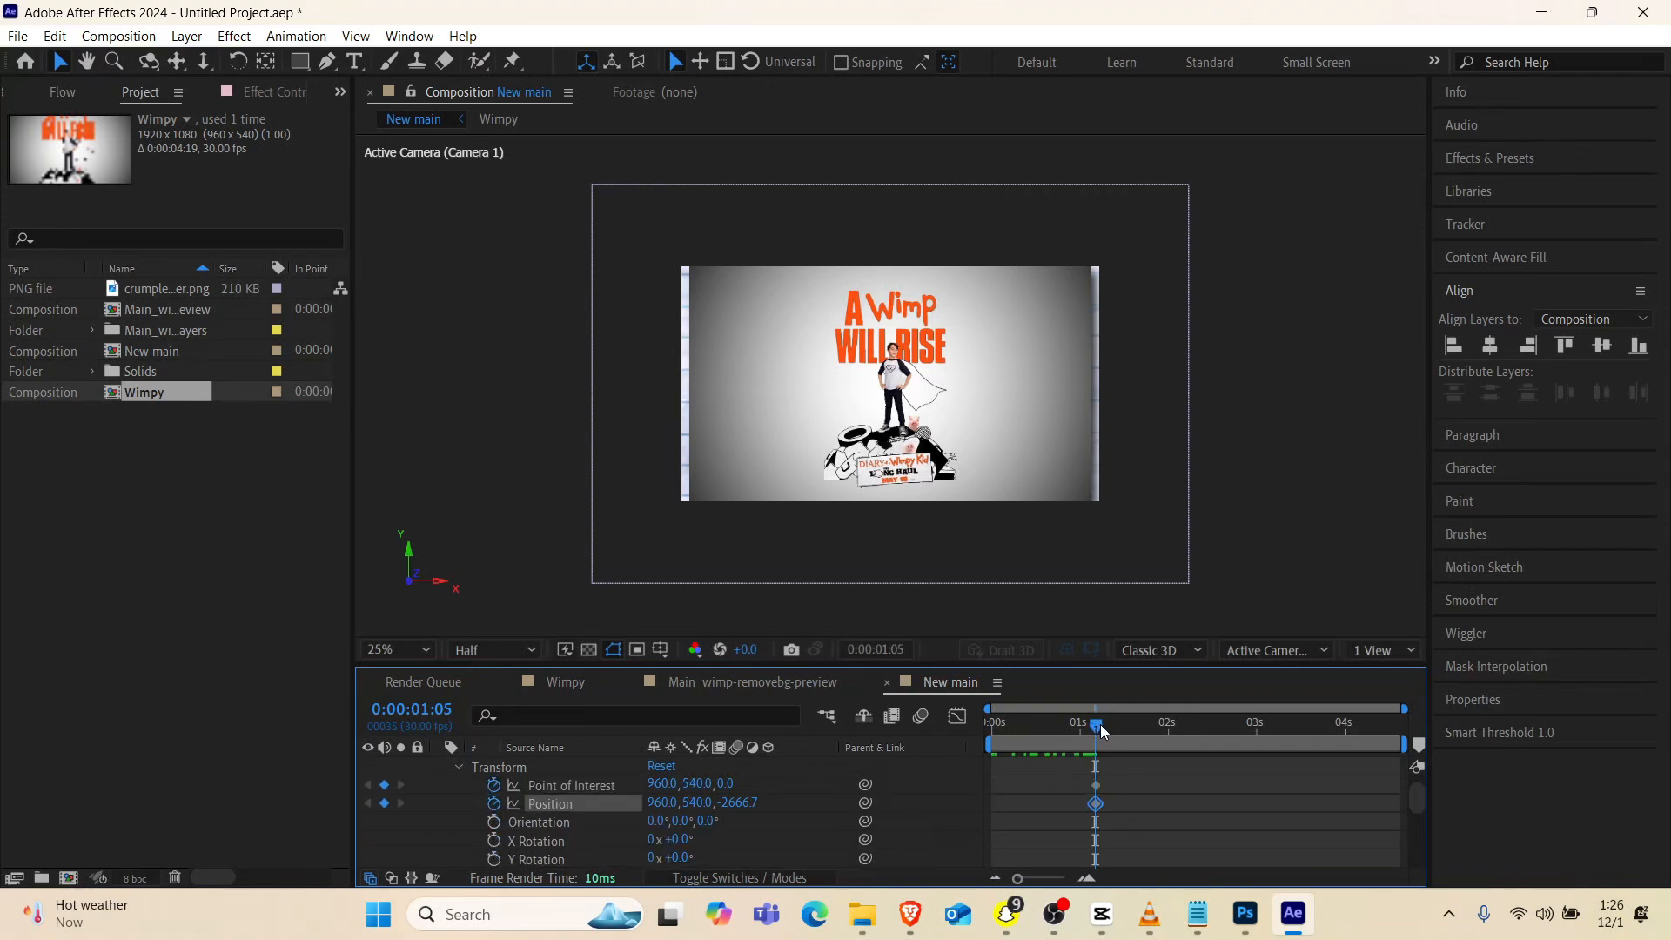
Dolly the camera back to a Z position of about -2978.7 at 0:00:01:16 and play back the move
{"action": "left_click_drag", "start_coordinate": [1100, 728], "coordinate": [1134, 731]}
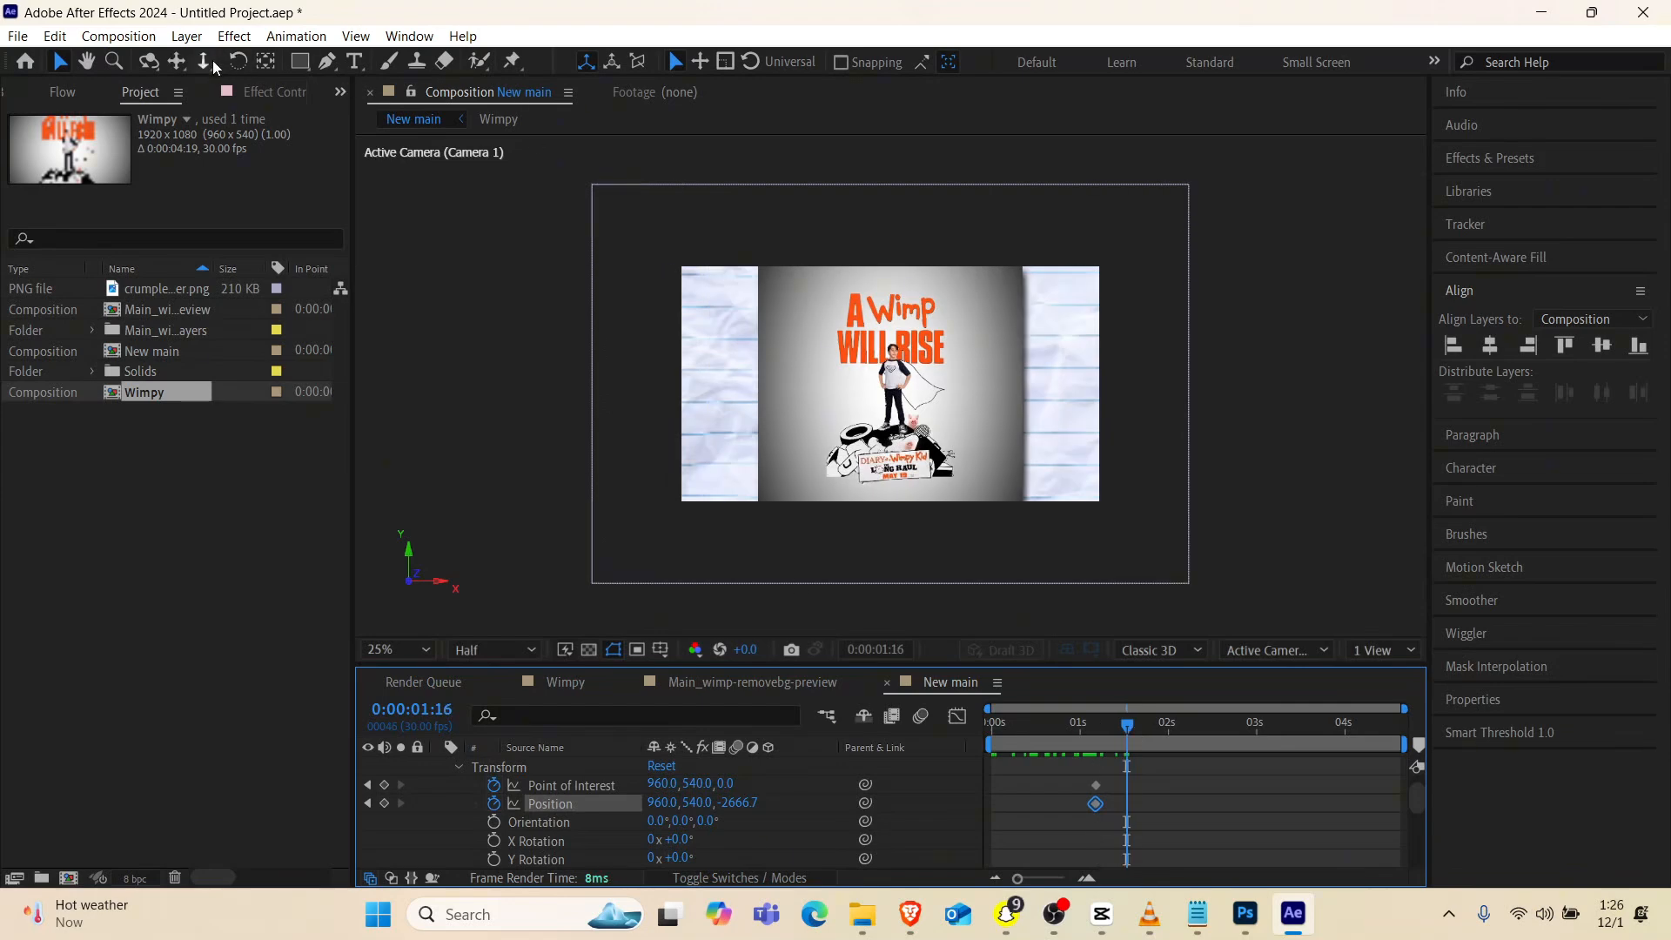
{"action": "left_click", "coordinate": [212, 66]}
{"action": "left_click_drag", "start_coordinate": [888, 362], "coordinate": [899, 409]}
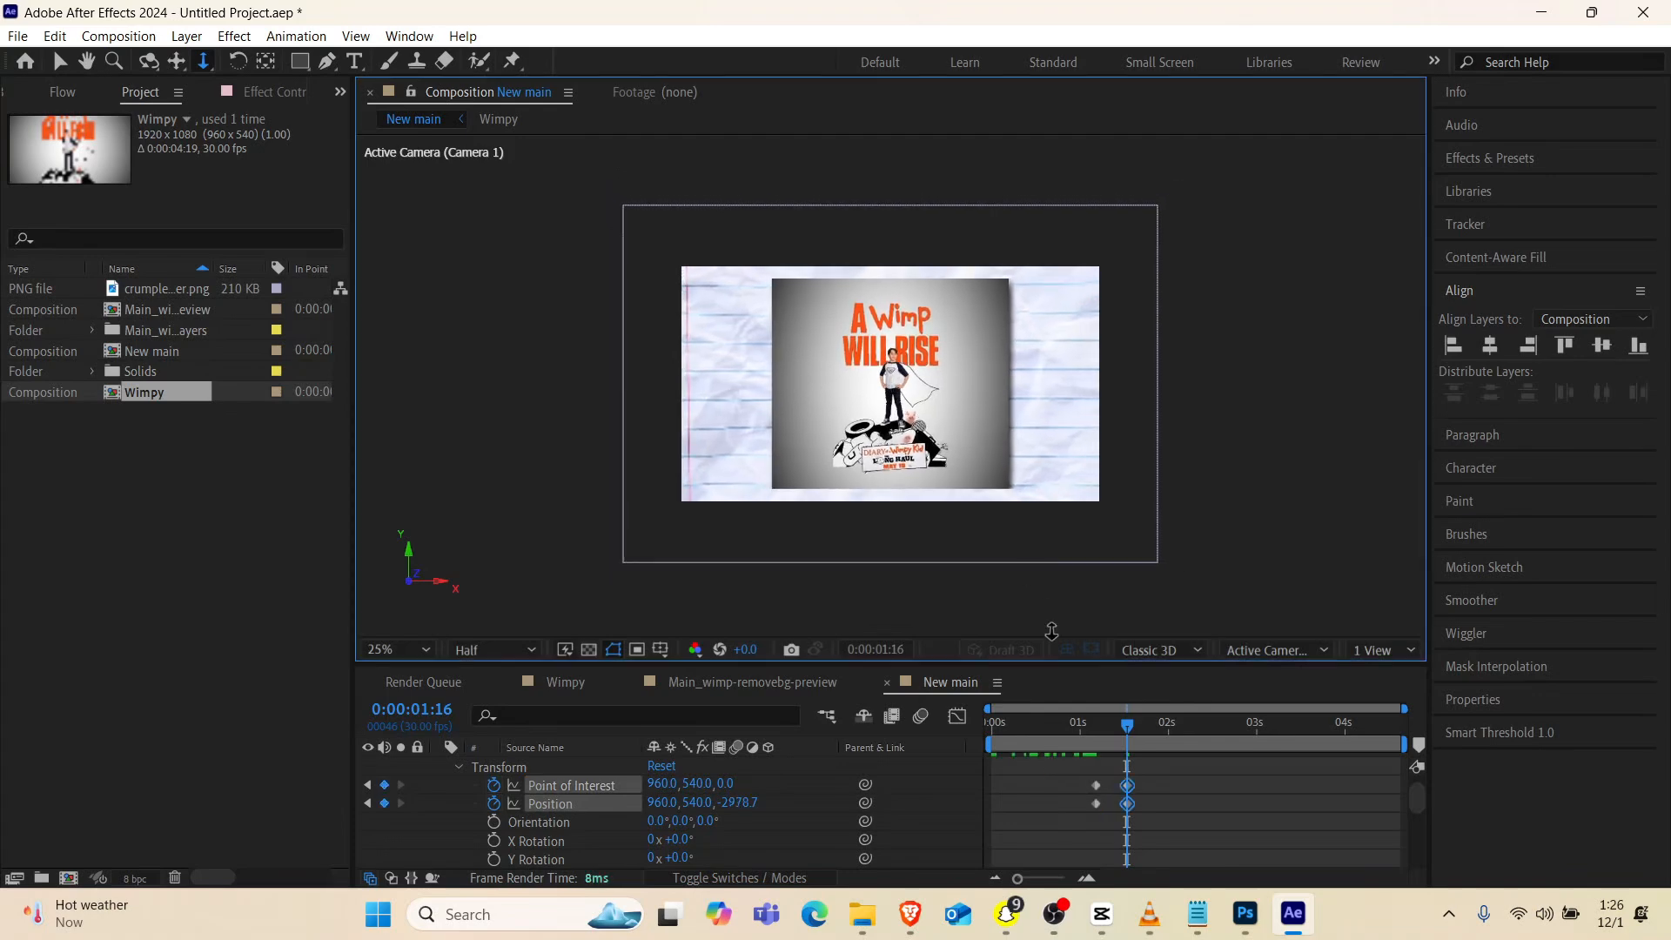
{"action": "left_click", "coordinate": [1072, 726]}
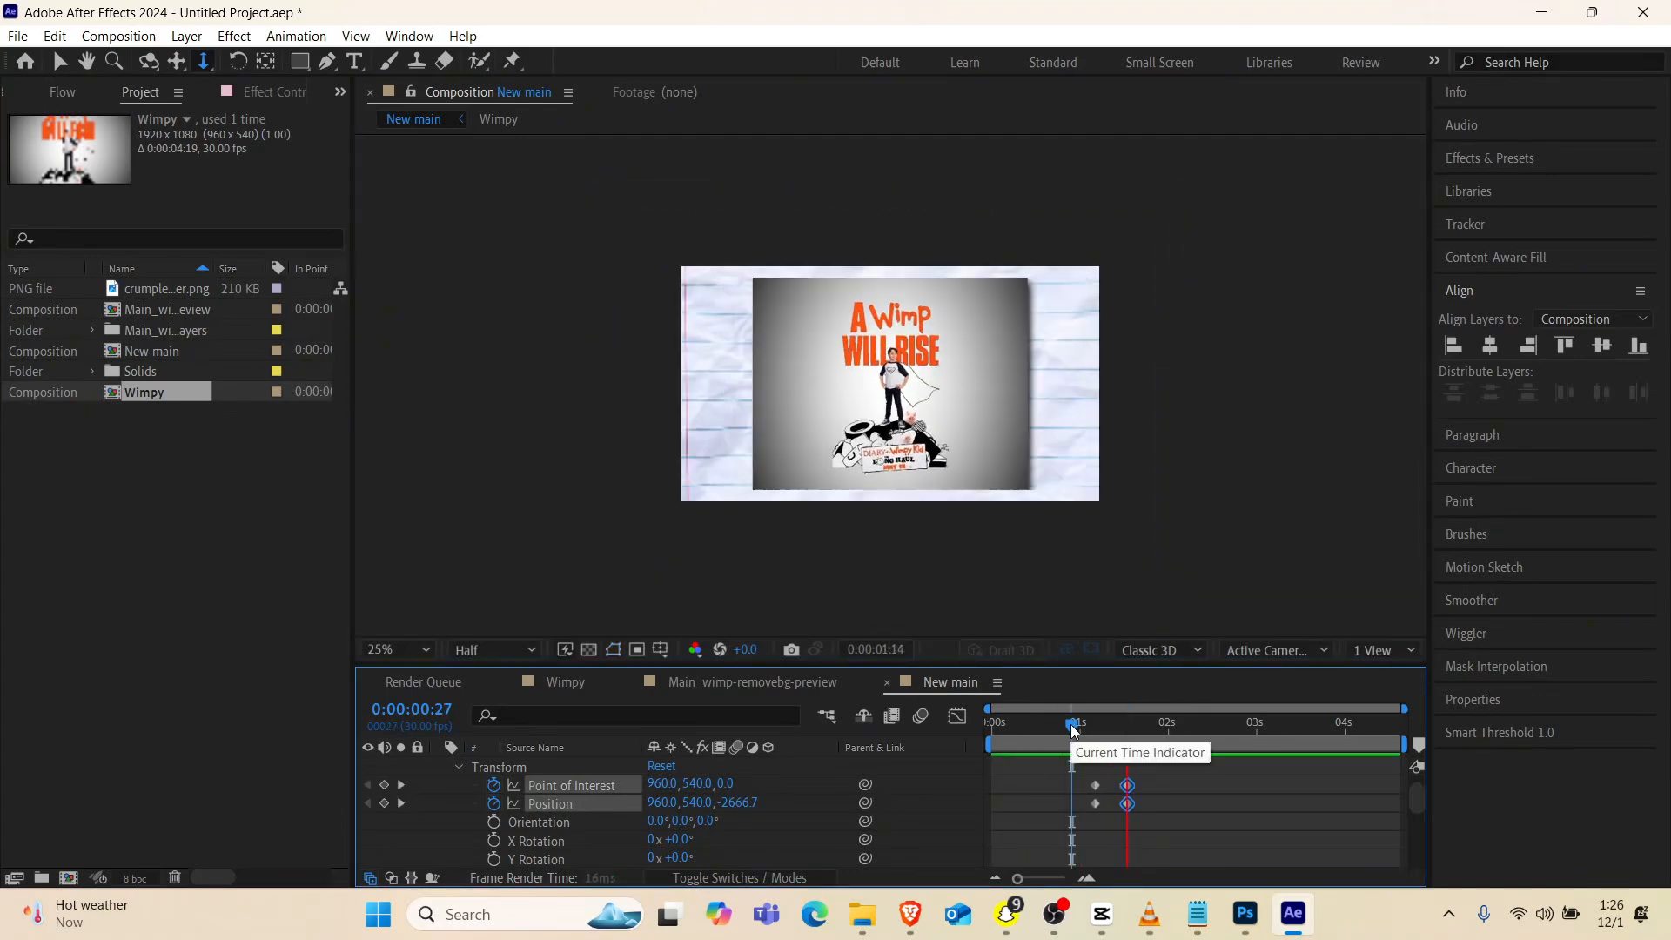
{"action": "key", "text": "space"}
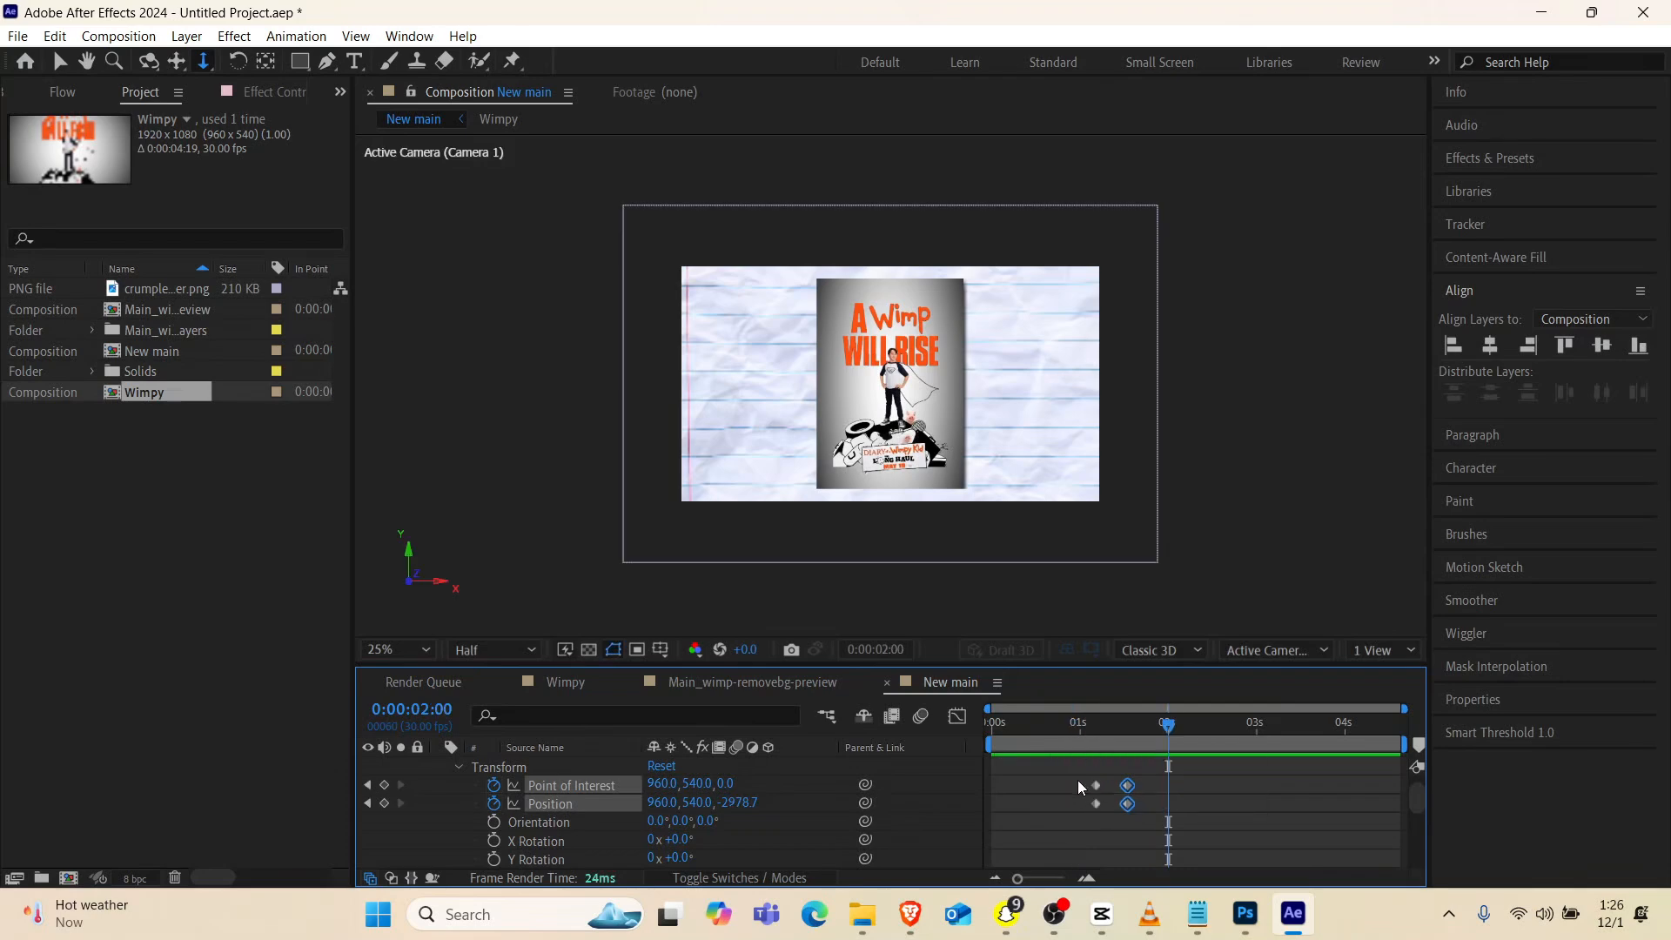
Shift the camera's Point of Interest and Position keyframes to end at 0:00:01:24, ease them with the 0.86, 0.23, 0.12, 0.72 curve, and play back
{"action": "left_click_drag", "start_coordinate": [1077, 779], "coordinate": [1152, 805]}
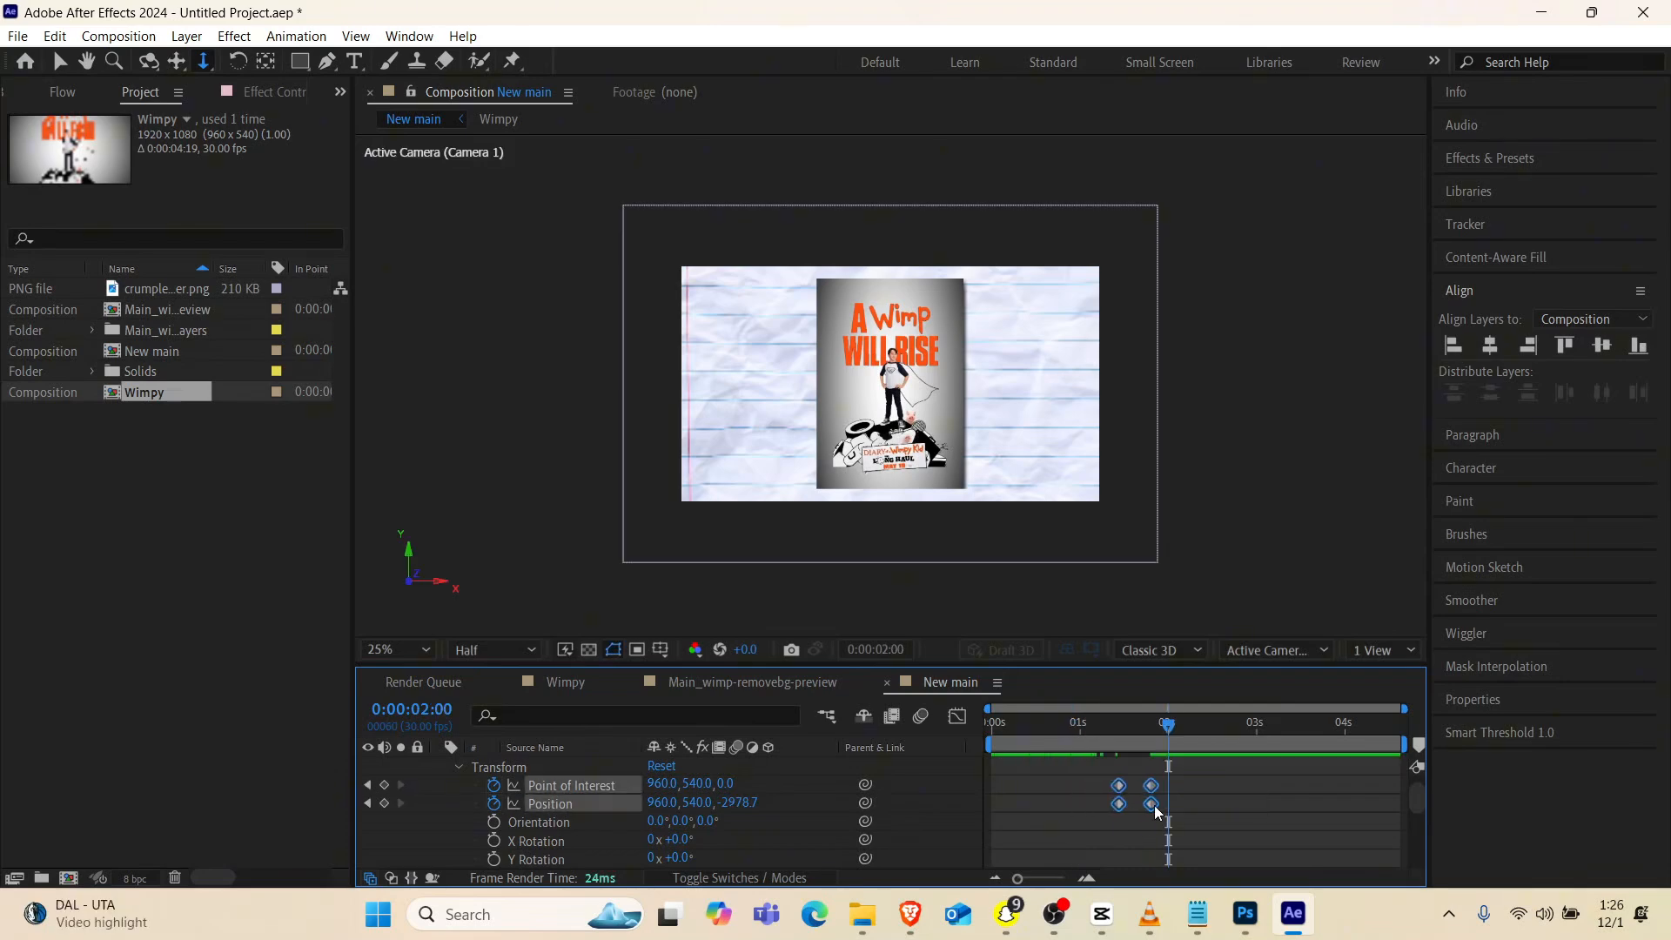
{"action": "left_click", "coordinate": [62, 91]}
{"action": "left_click", "coordinate": [151, 417]}
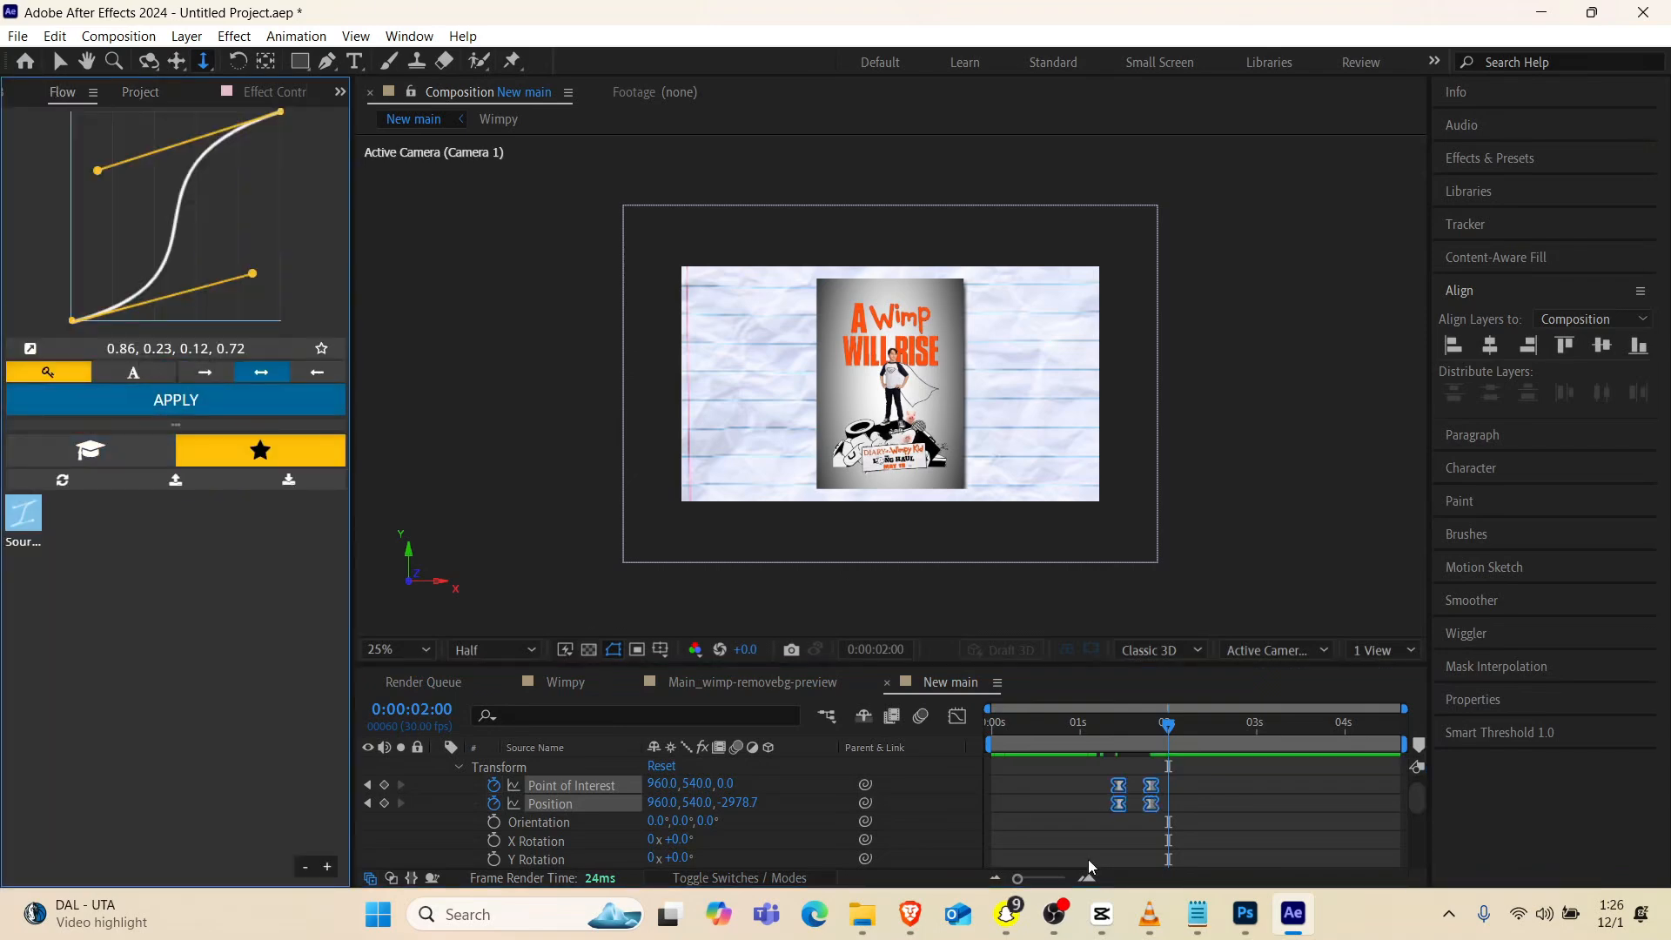
{"action": "left_click", "coordinate": [1082, 724]}
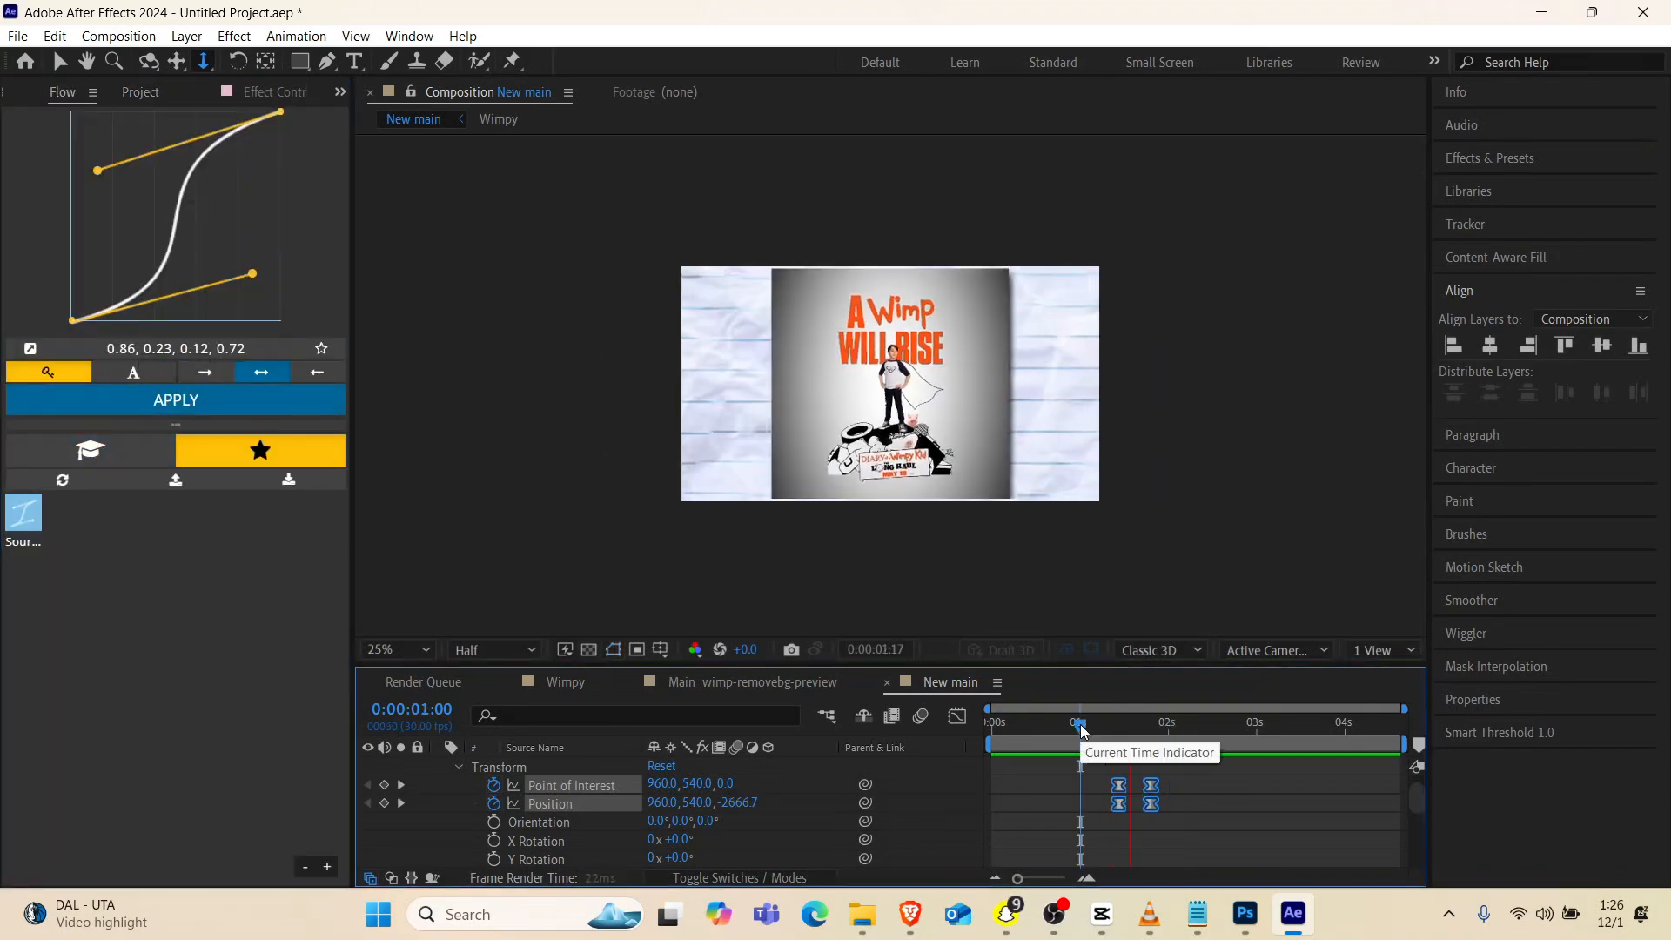
{"action": "left_click", "coordinate": [1051, 733]}
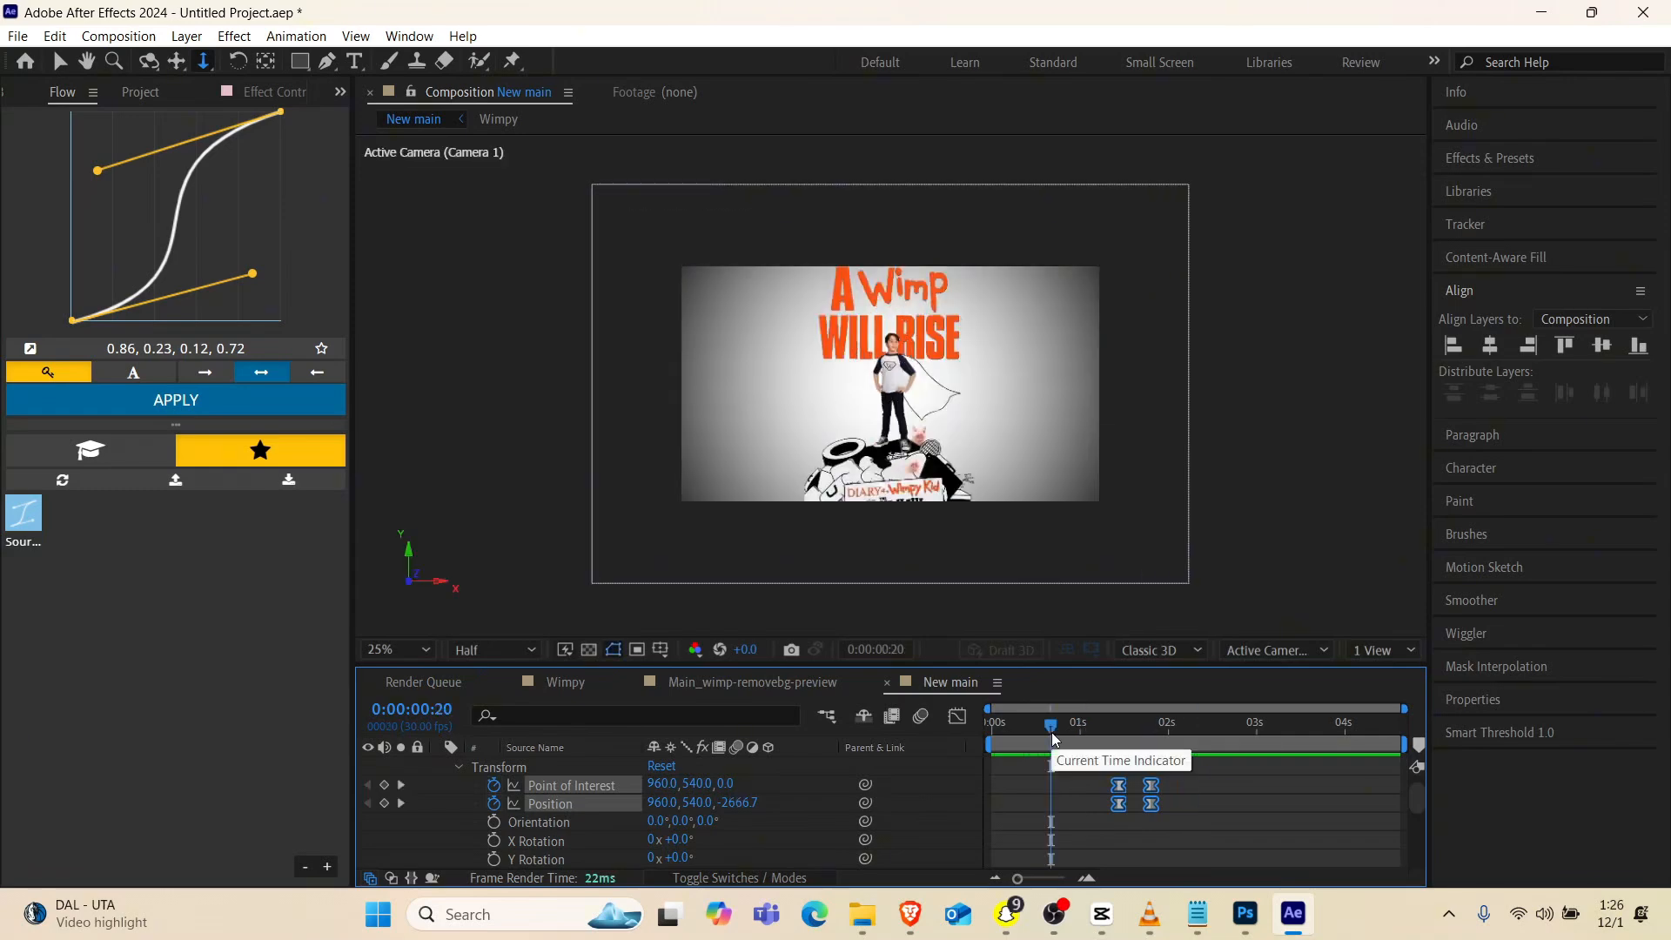
{"action": "key", "text": "space"}
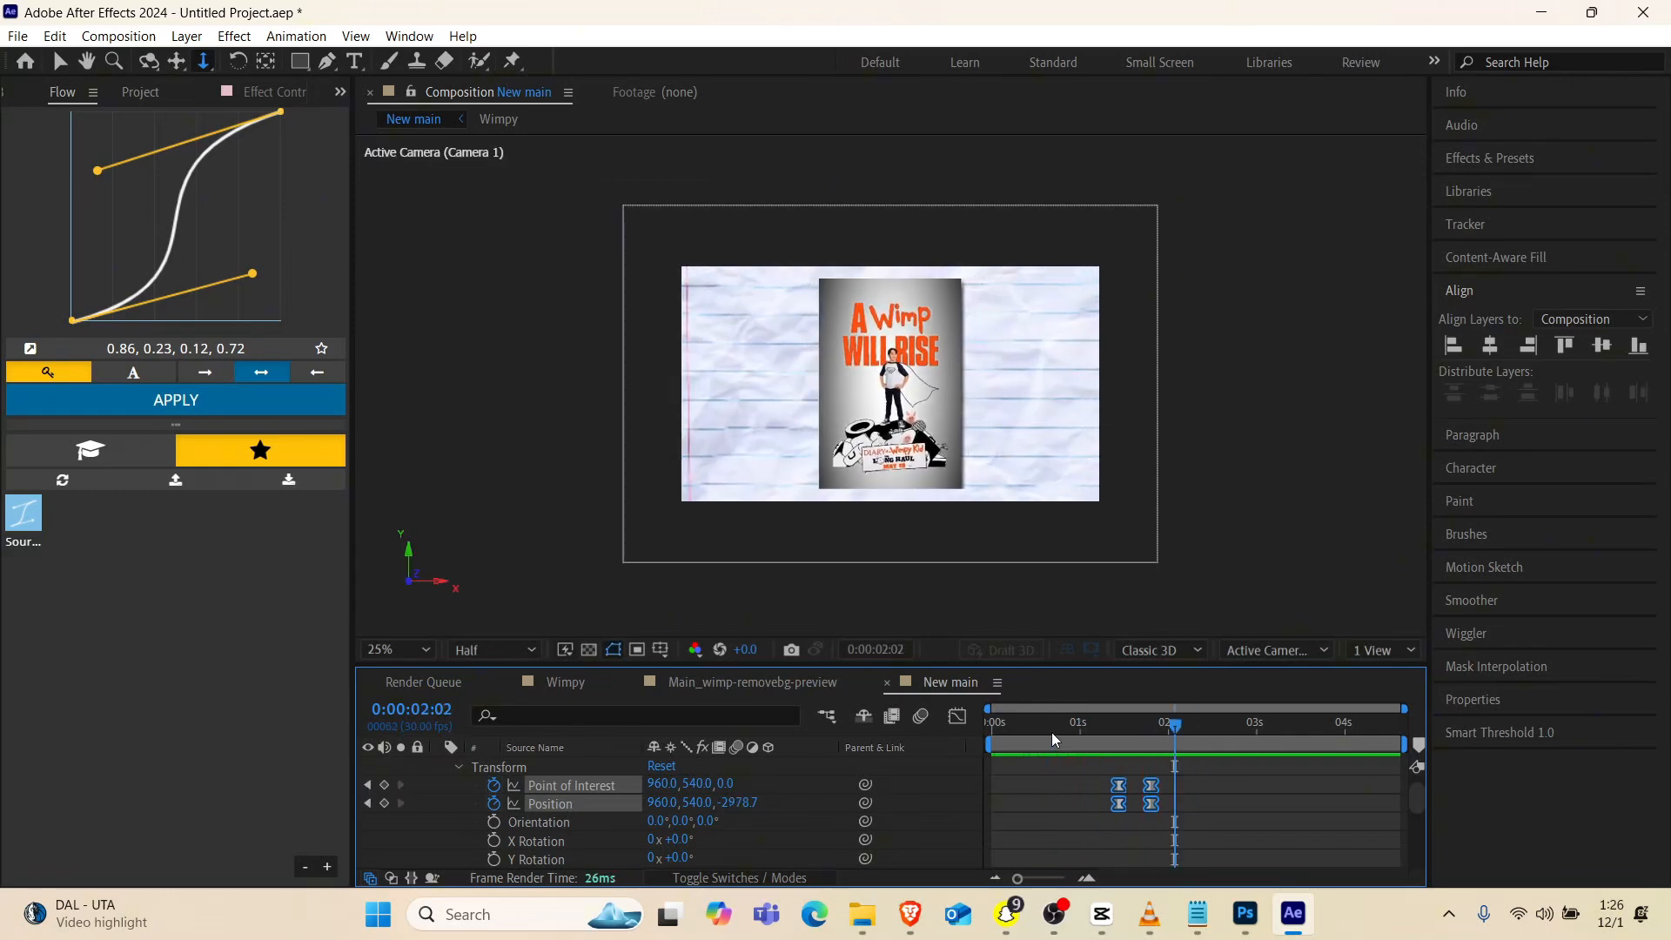
Lengthen the camera move and shift its keyframes to run from about 0:00:01:09 to 0:00:01:28
{"action": "mouse_move", "coordinate": [1150, 790]}
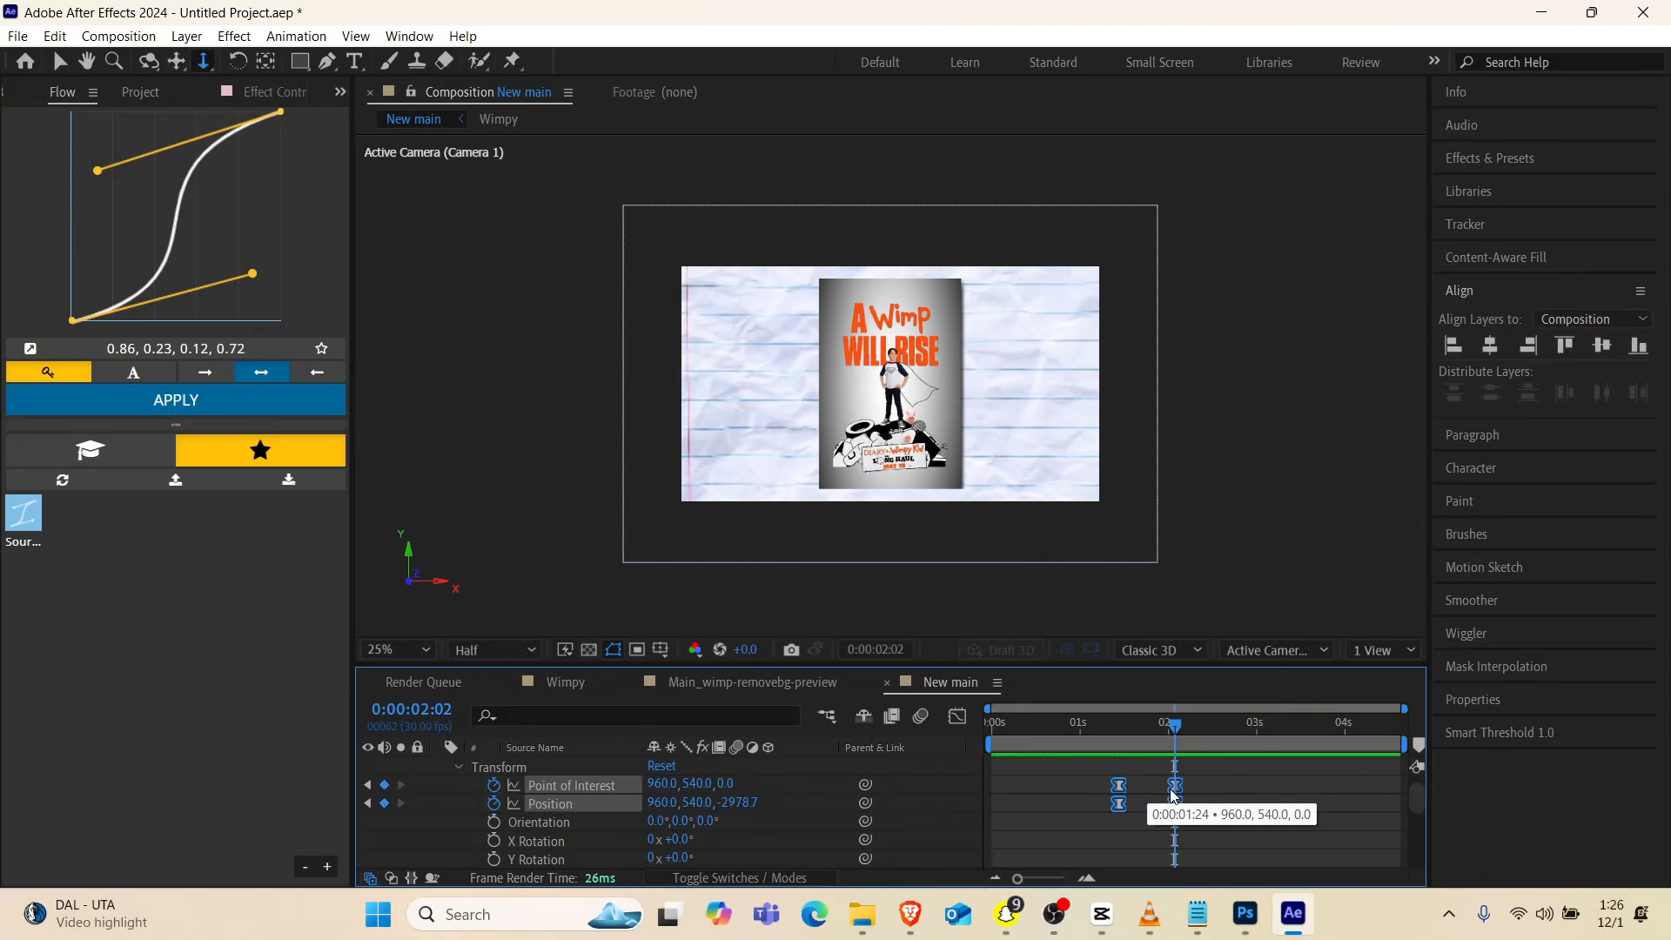
{"action": "left_click_drag", "start_coordinate": [1117, 786], "coordinate": [1105, 787]}
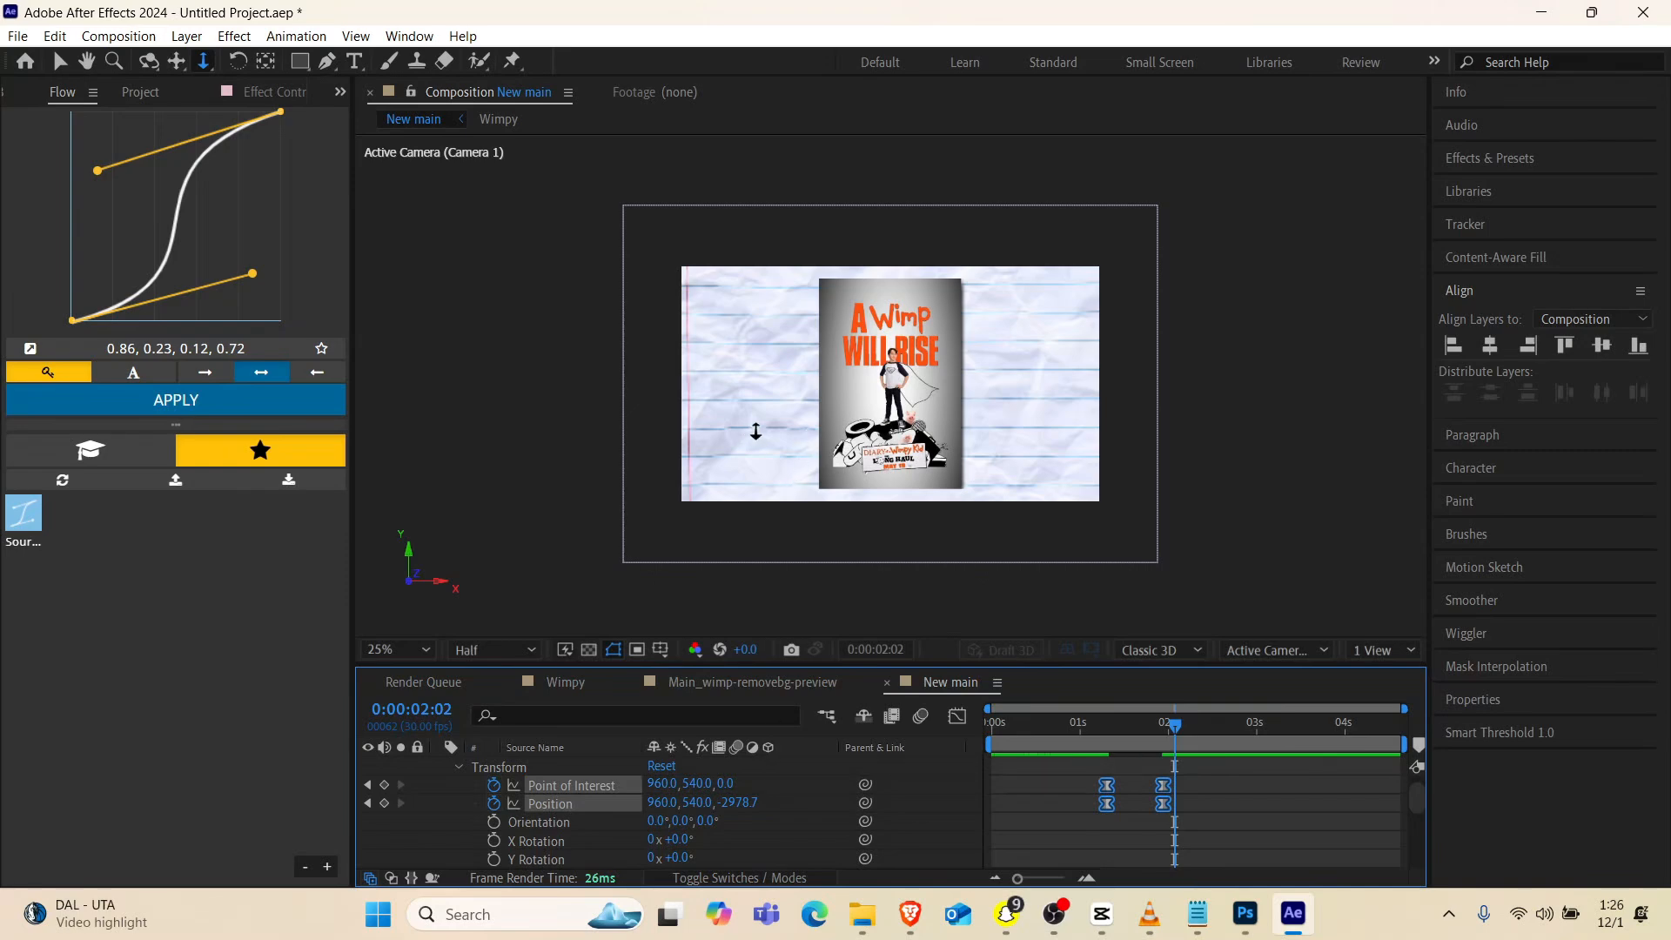
{"action": "left_click_drag", "start_coordinate": [1179, 725], "coordinate": [1180, 733]}
{"action": "key", "text": "equal"}
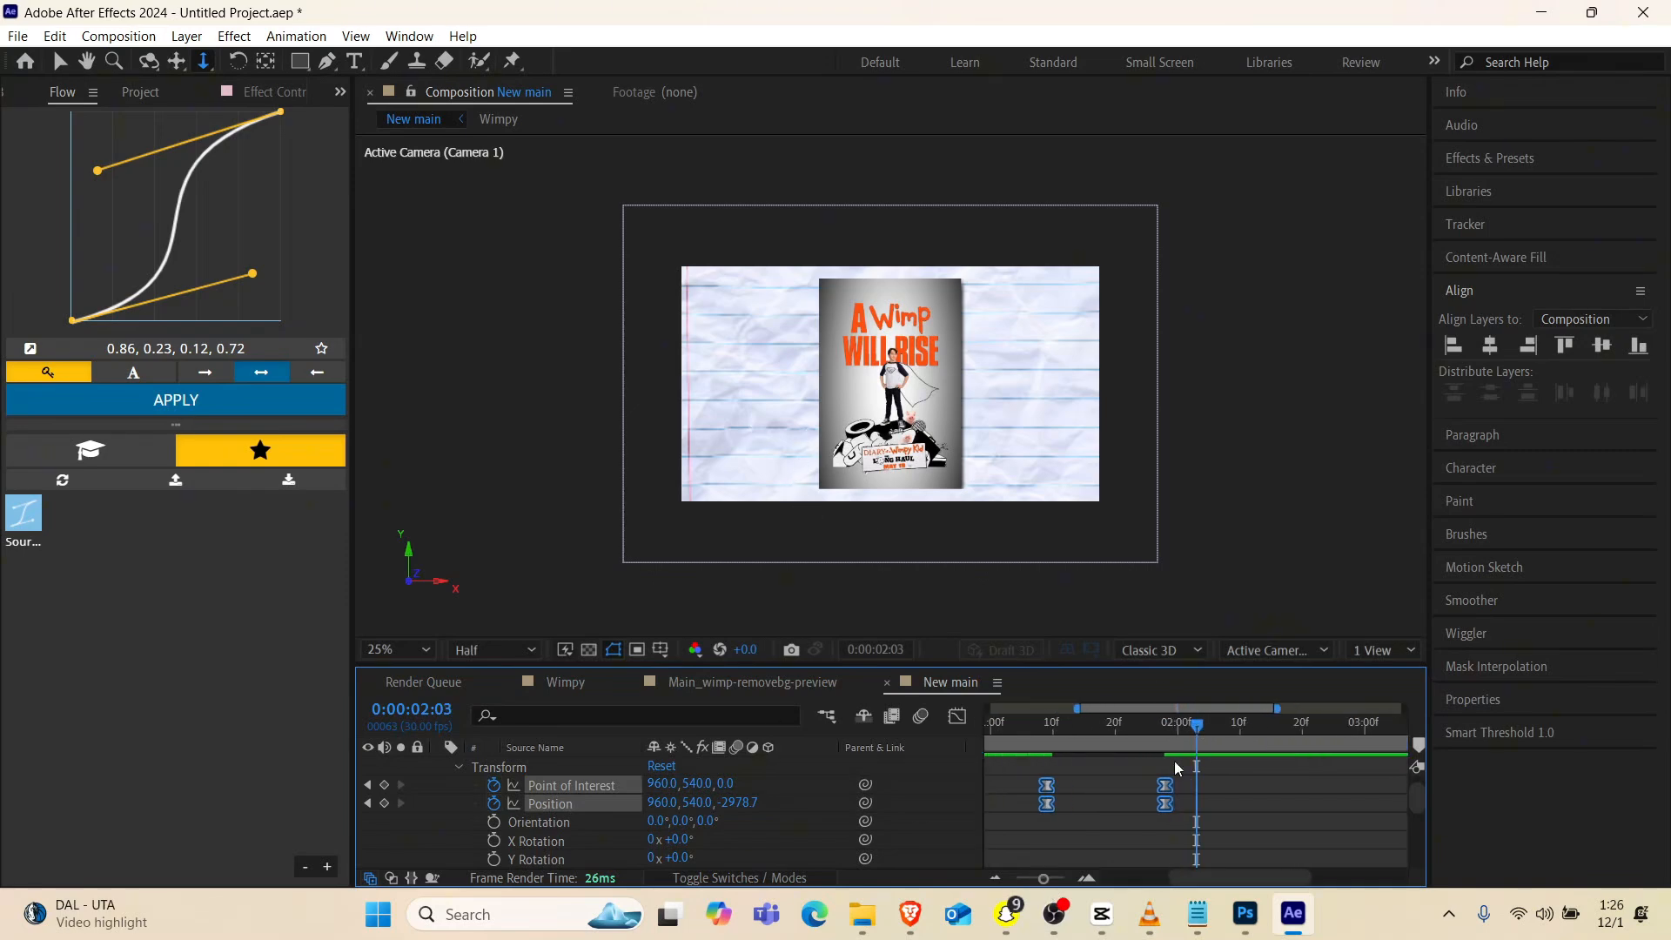
{"action": "left_click", "coordinate": [1175, 763]}
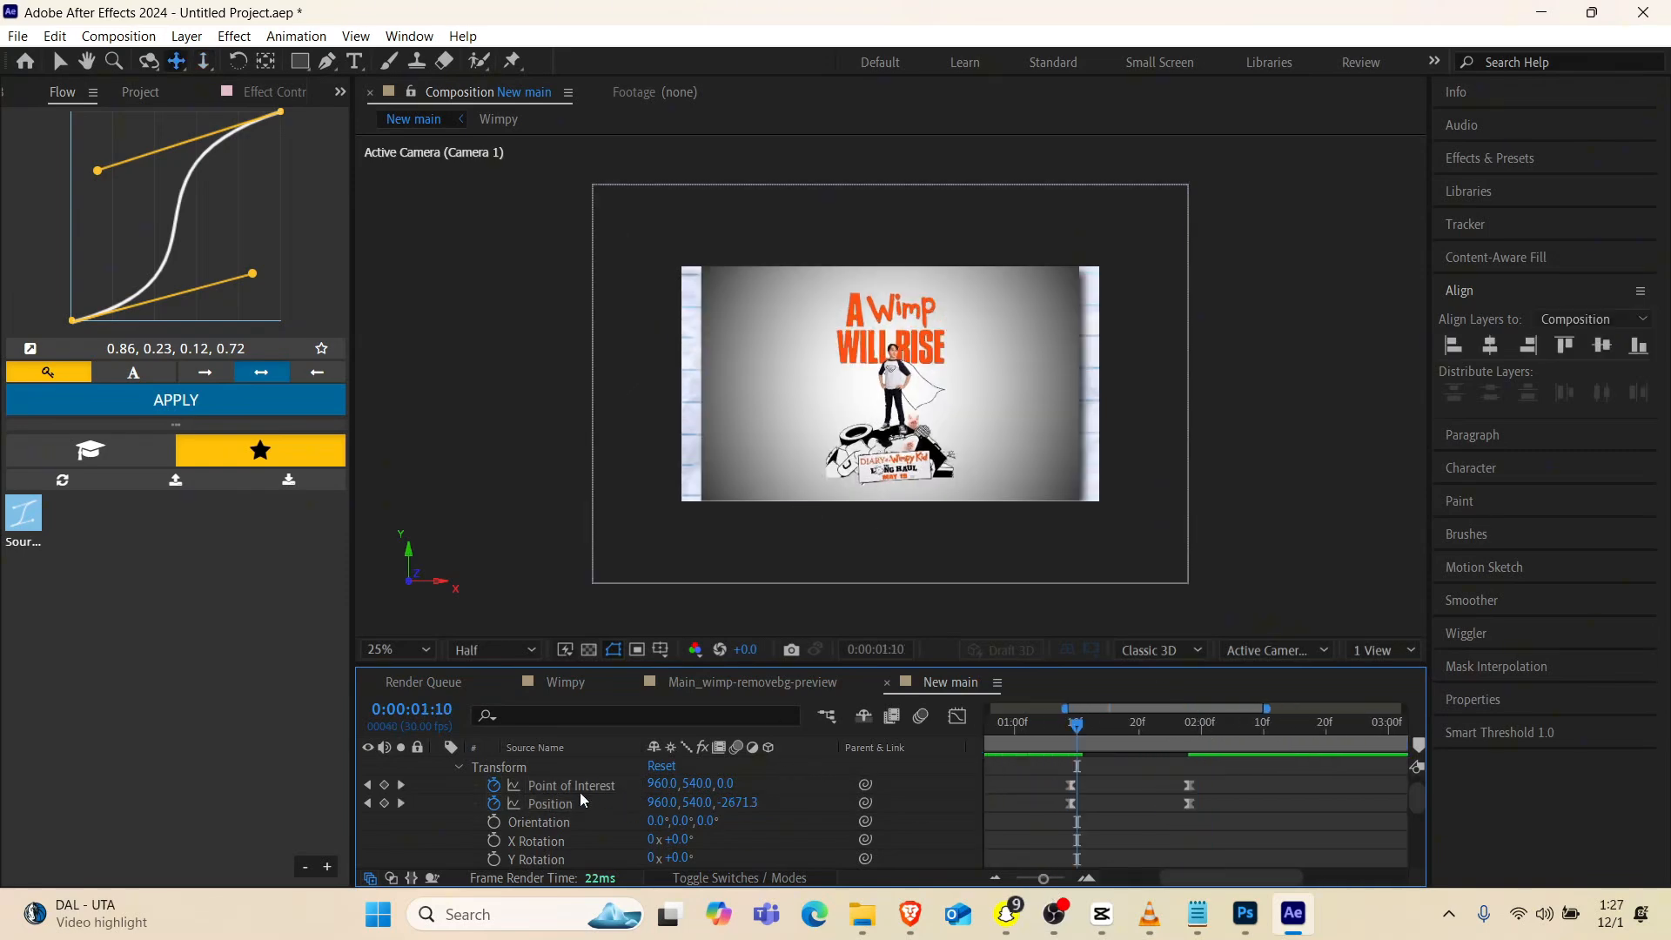
{"action": "scroll", "coordinate": [447, 795], "scroll_direction": "up", "scroll_amount": 1}
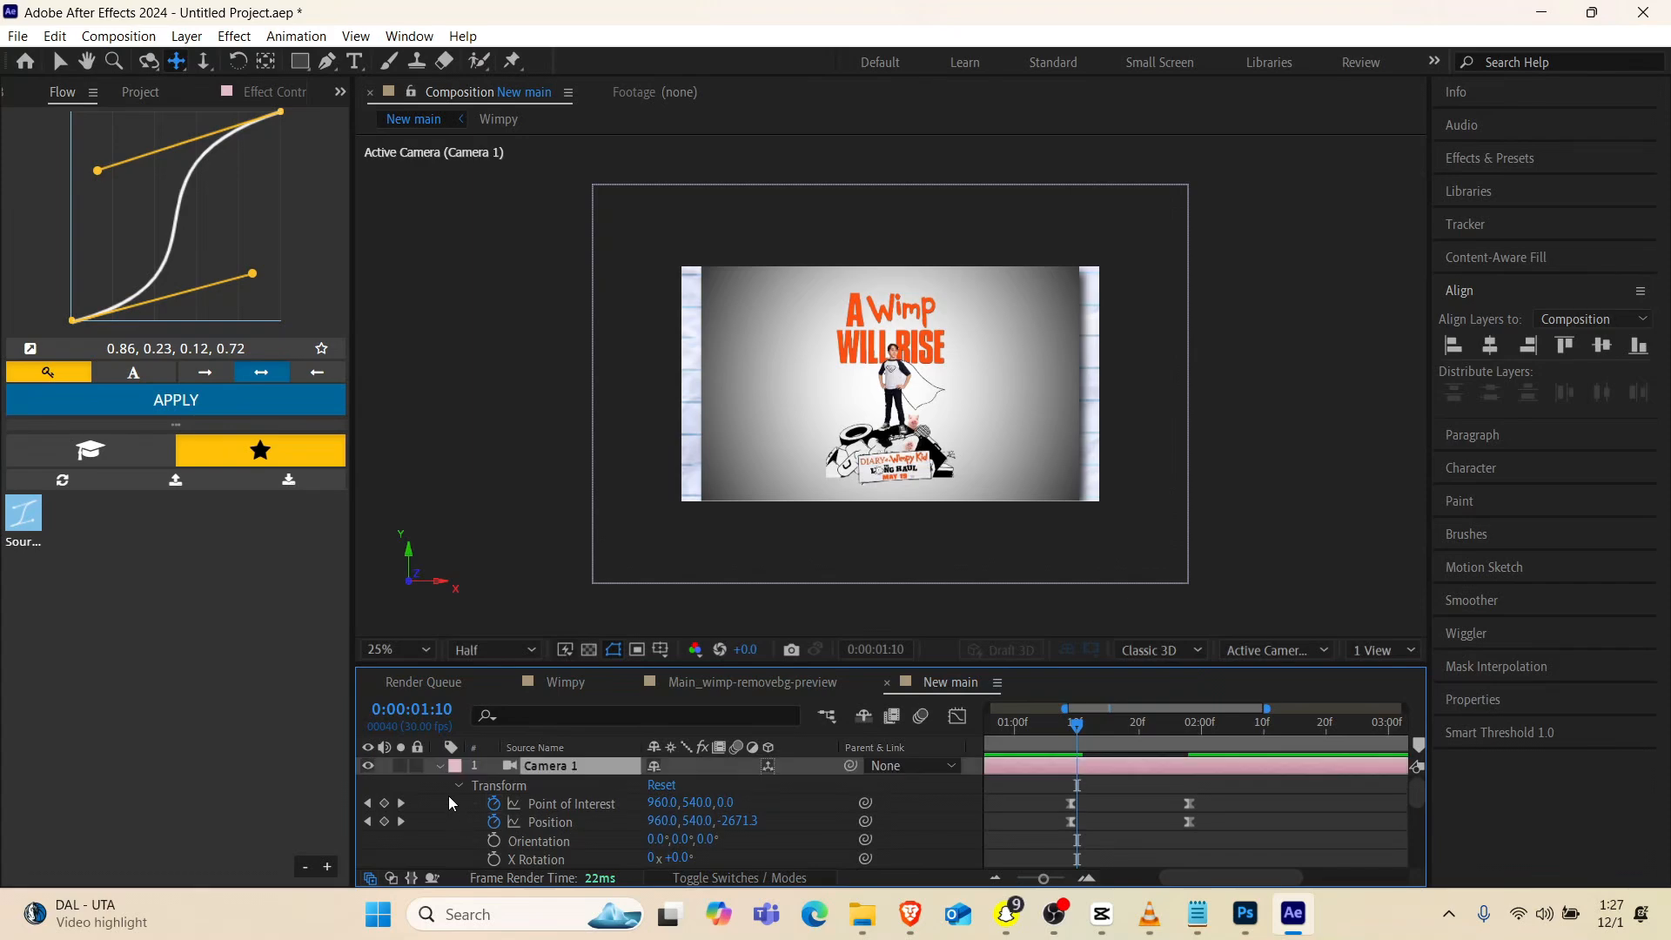
Collapse the Camera 1 and crumpled paper layer properties and show 2 Views, with the whole camera framed in the Right view
{"action": "left_click", "coordinate": [441, 770]}
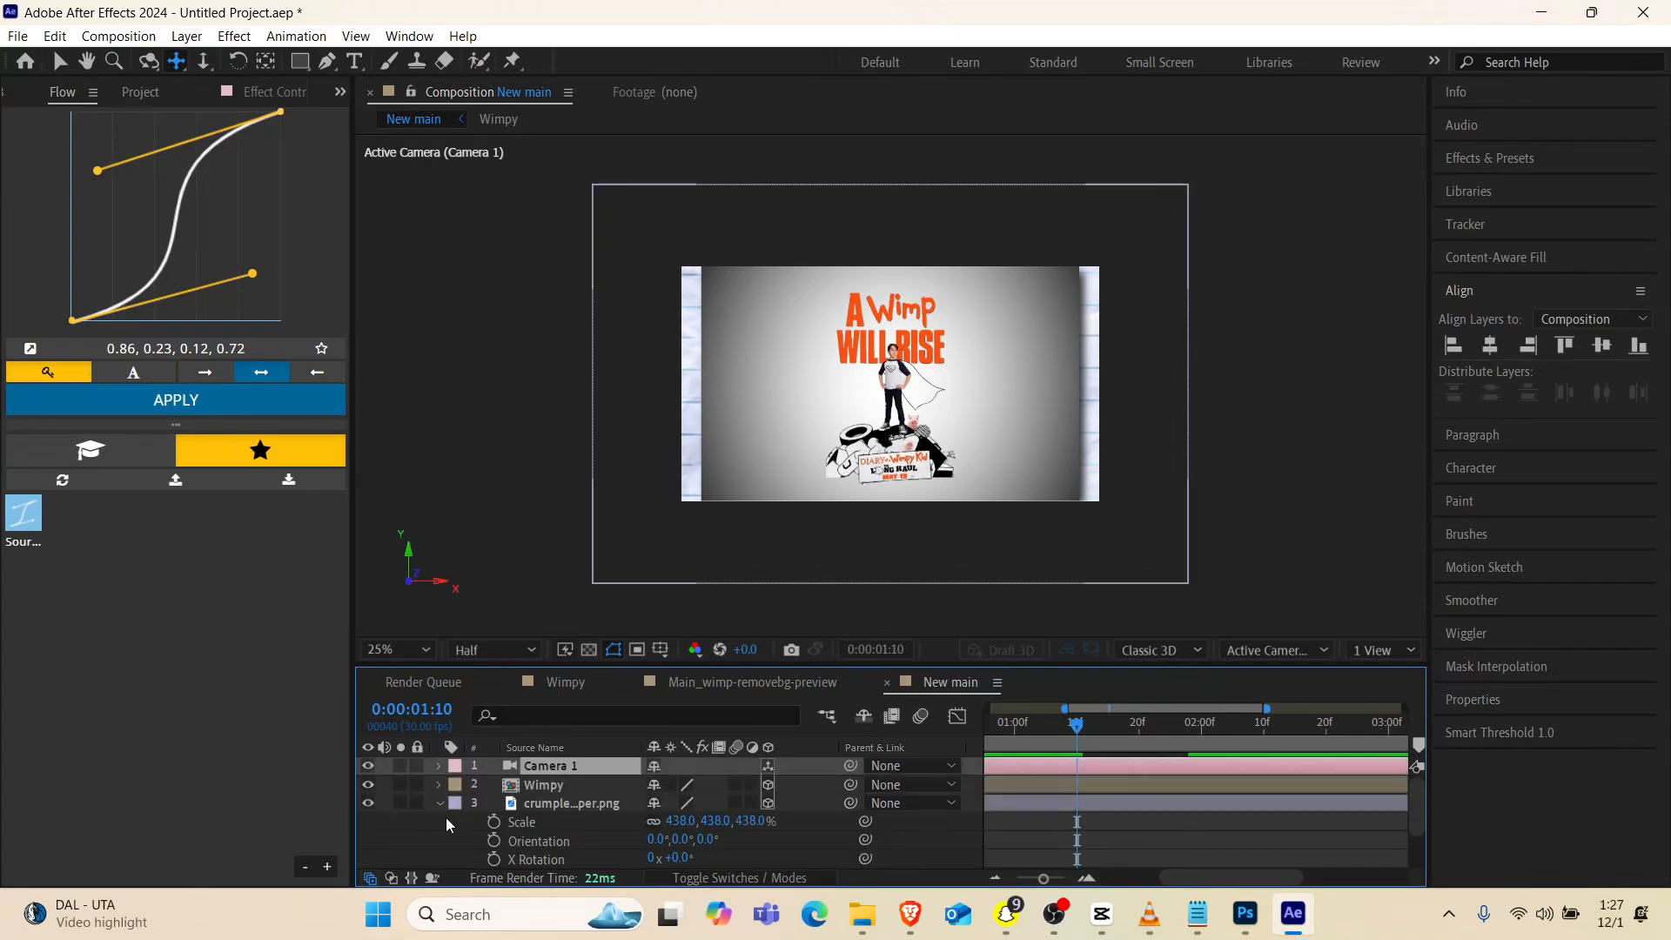
{"action": "left_click", "coordinate": [438, 800]}
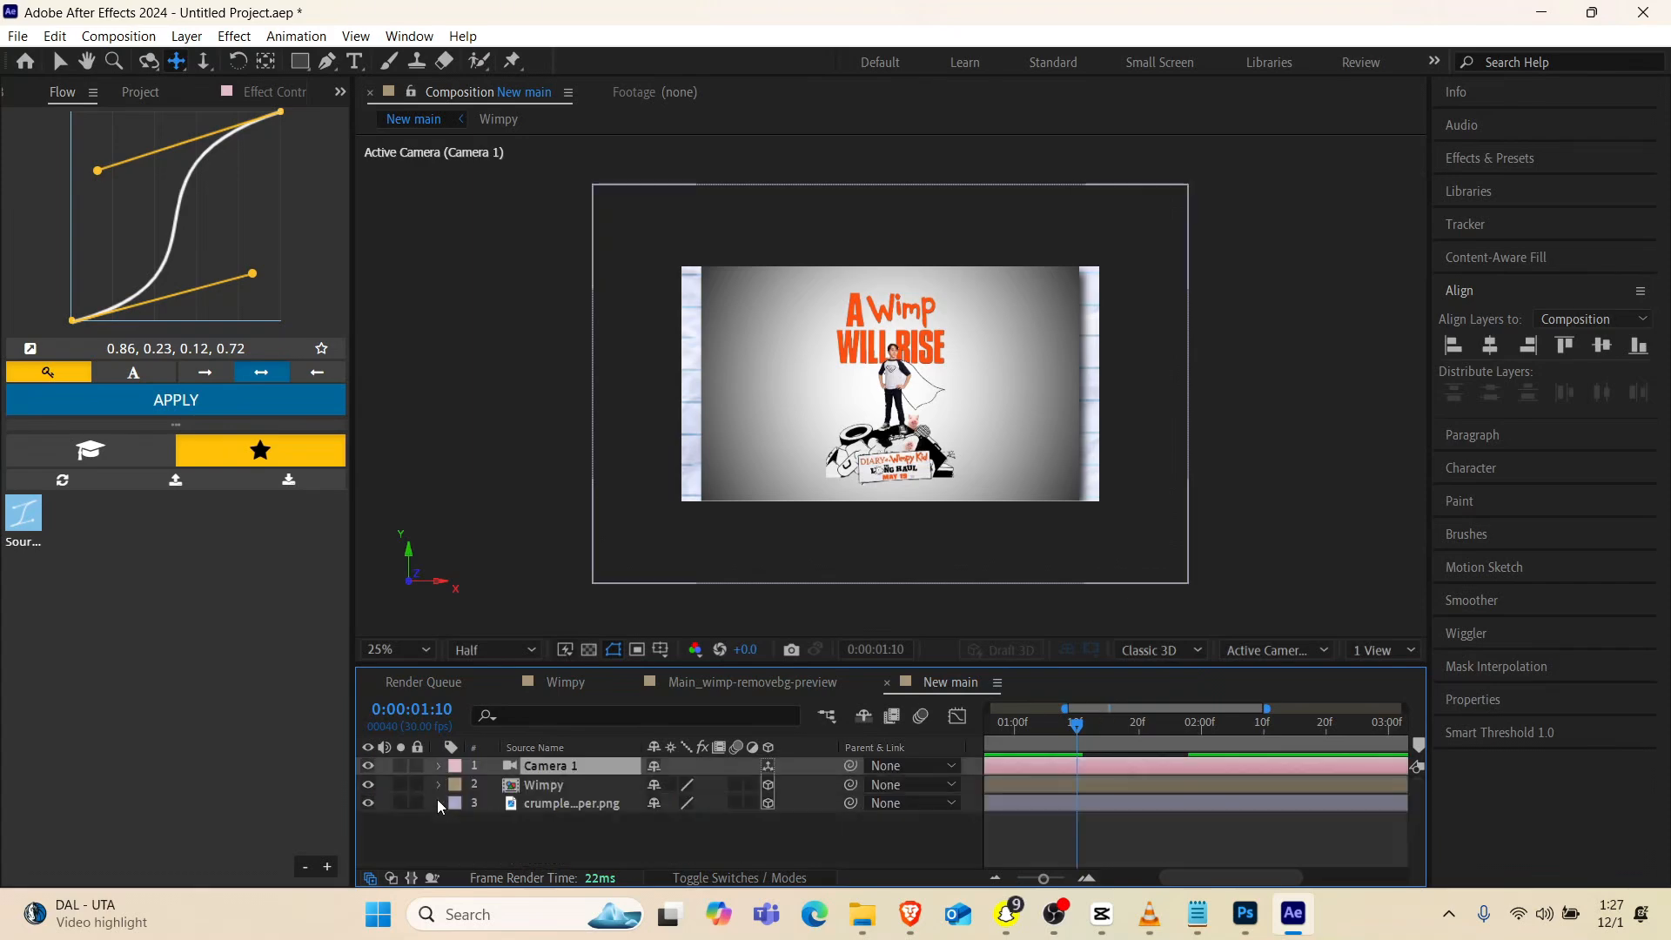
{"action": "left_click", "coordinate": [1372, 658]}
{"action": "left_click", "coordinate": [1388, 701]}
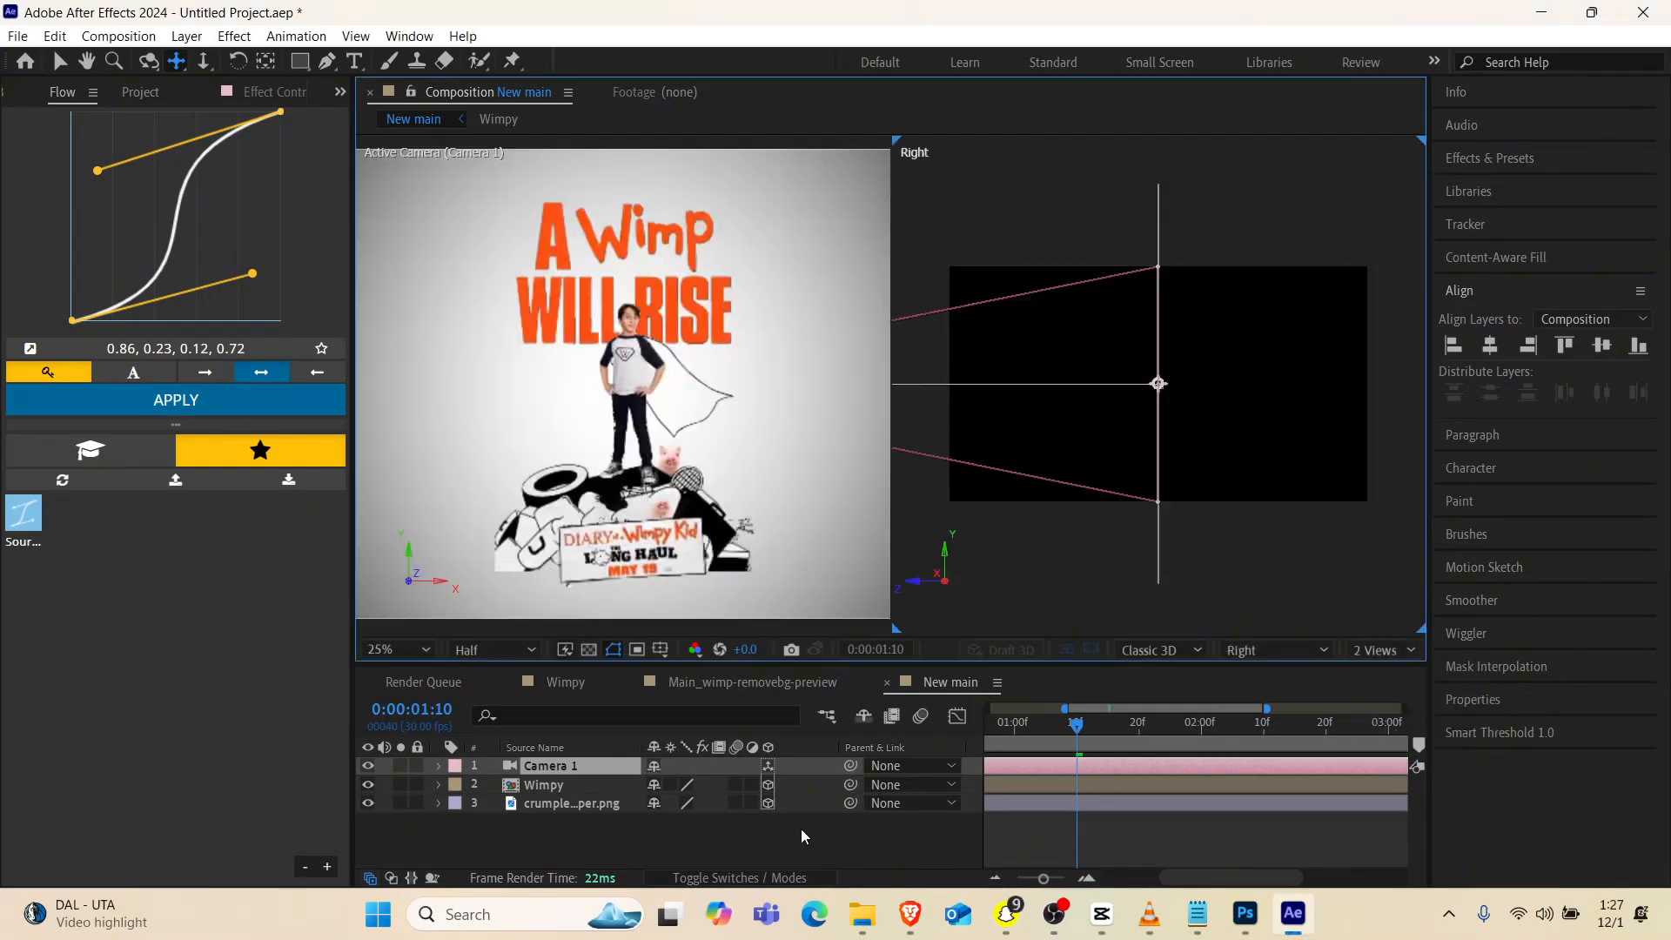
{"action": "scroll", "coordinate": [1023, 415], "scroll_direction": "down", "scroll_amount": 3}
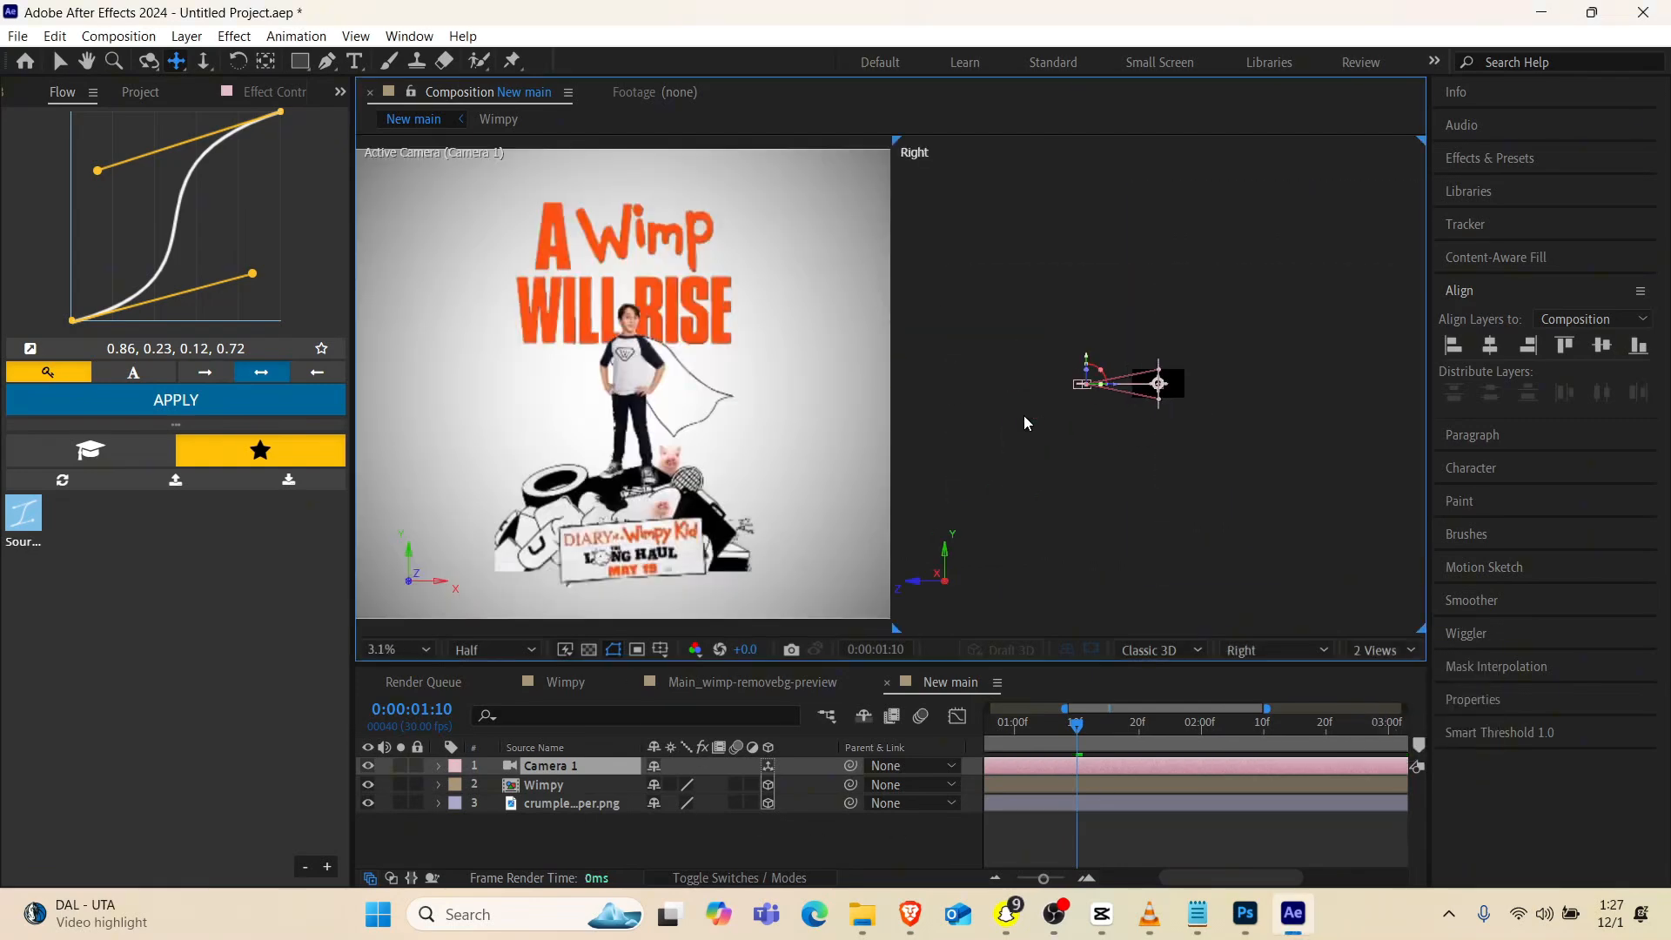
{"action": "scroll", "coordinate": [1024, 415], "scroll_direction": "up", "scroll_amount": 2}
{"action": "scroll", "coordinate": [1023, 416], "scroll_direction": "down", "scroll_amount": 1}
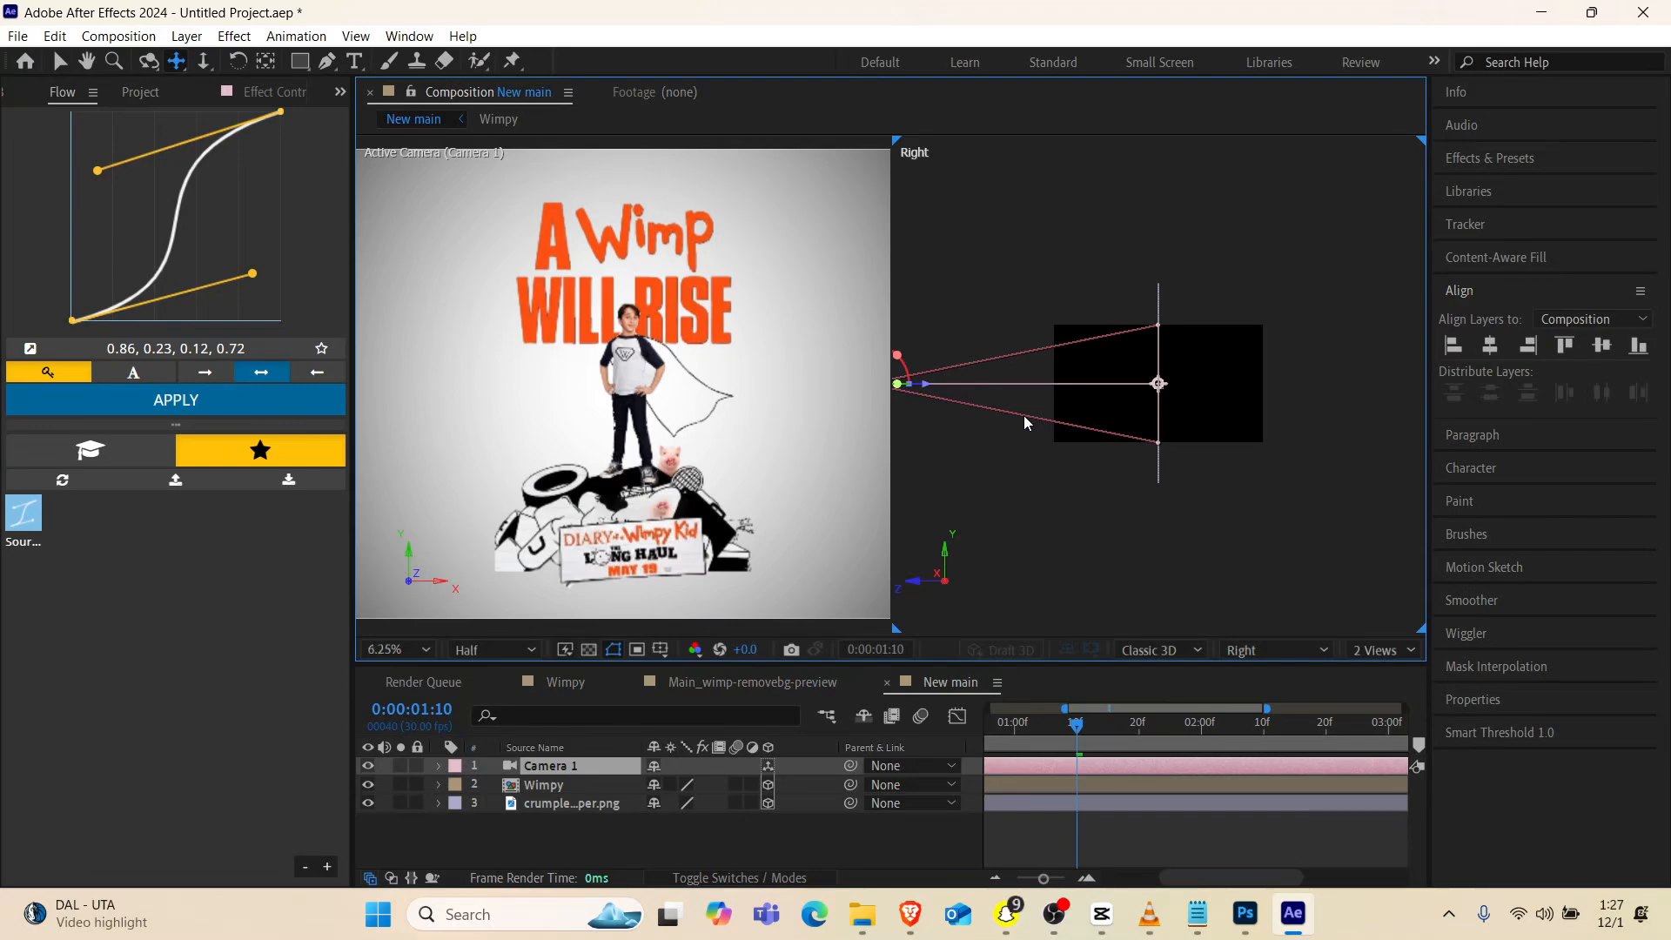
Move the crumpled paper layer back in depth behind the poster and scale it up to 730%
{"action": "left_click", "coordinate": [536, 802]}
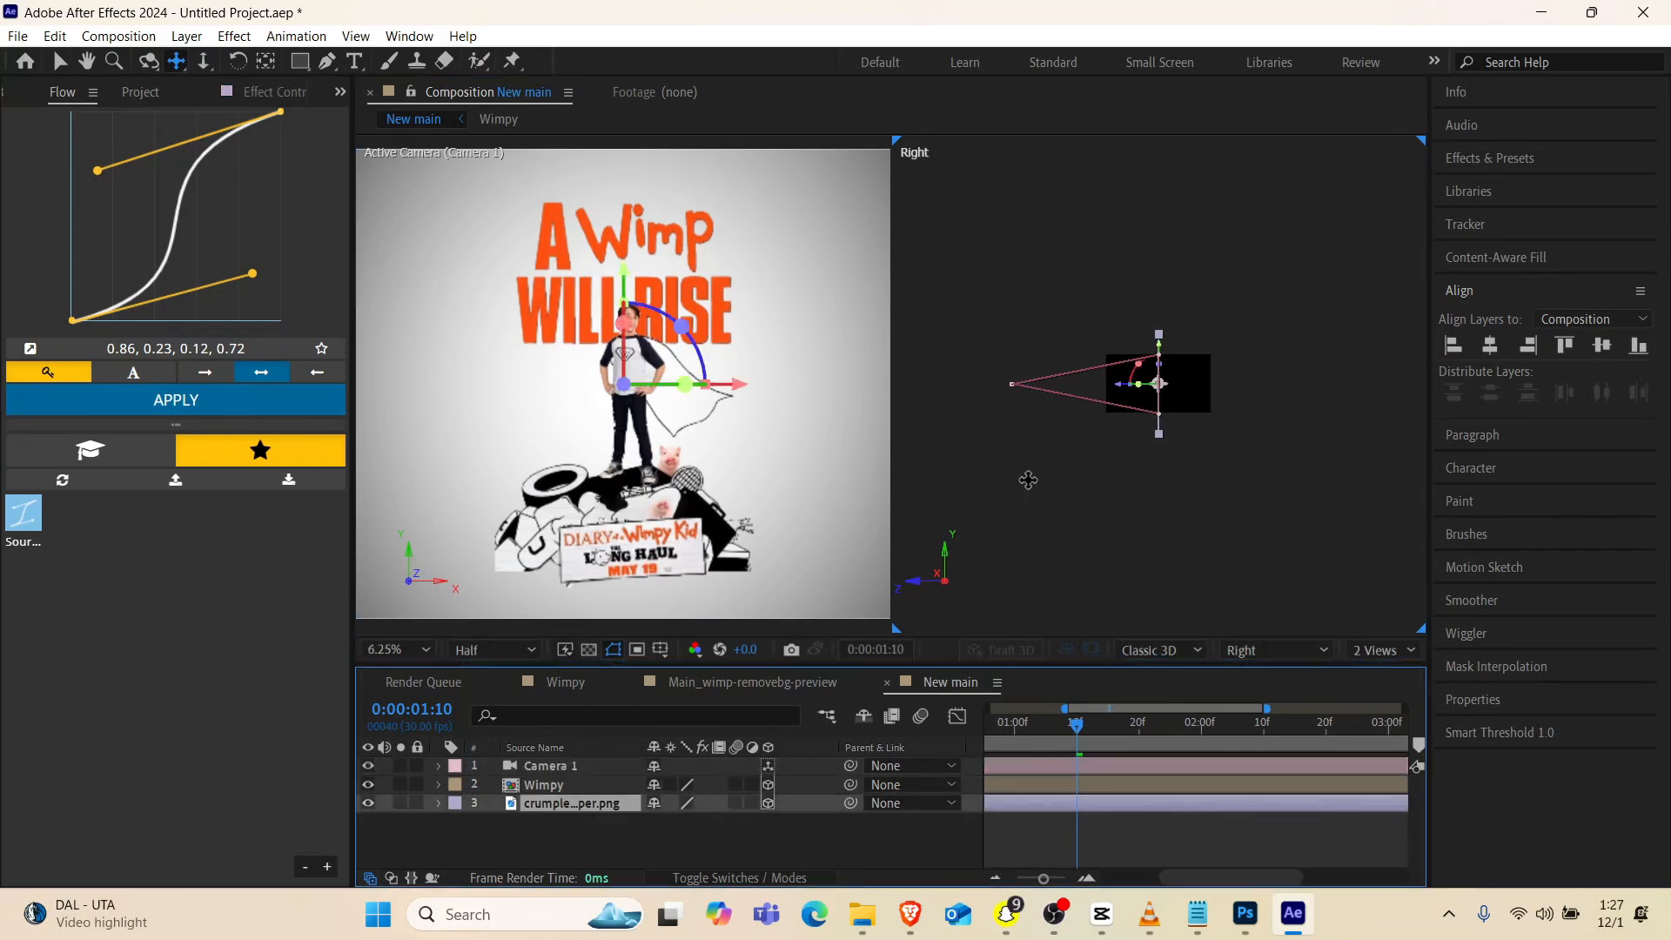
{"action": "key", "text": "v"}
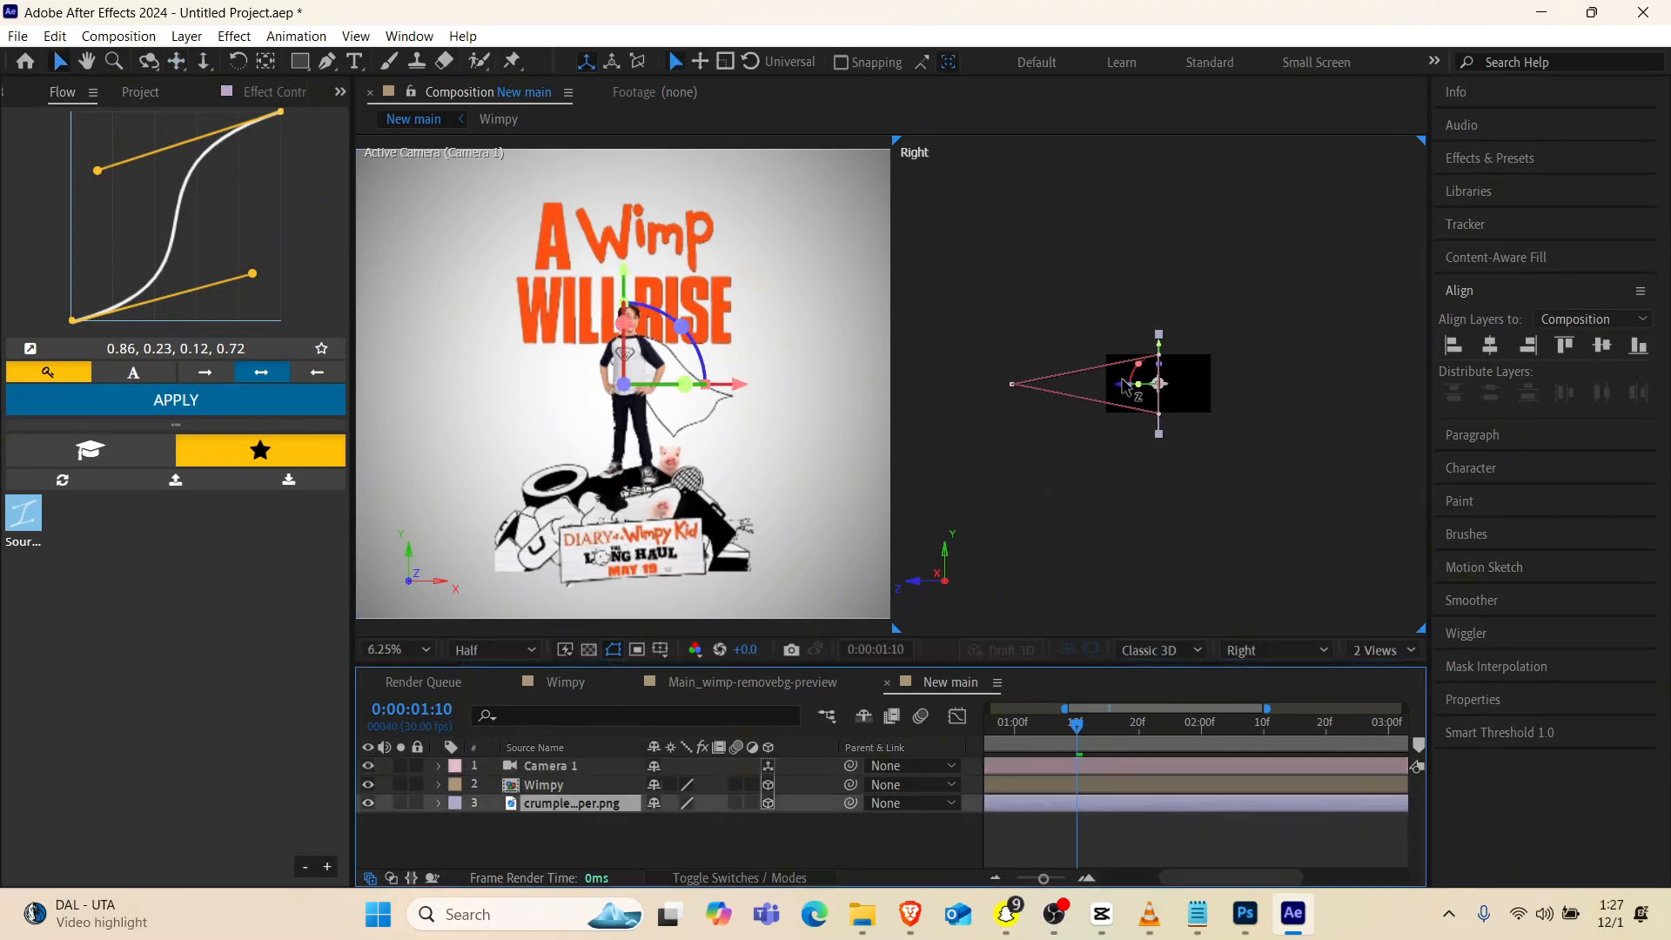
{"action": "left_click_drag", "start_coordinate": [1125, 386], "coordinate": [1219, 392]}
{"action": "key", "text": "s"}
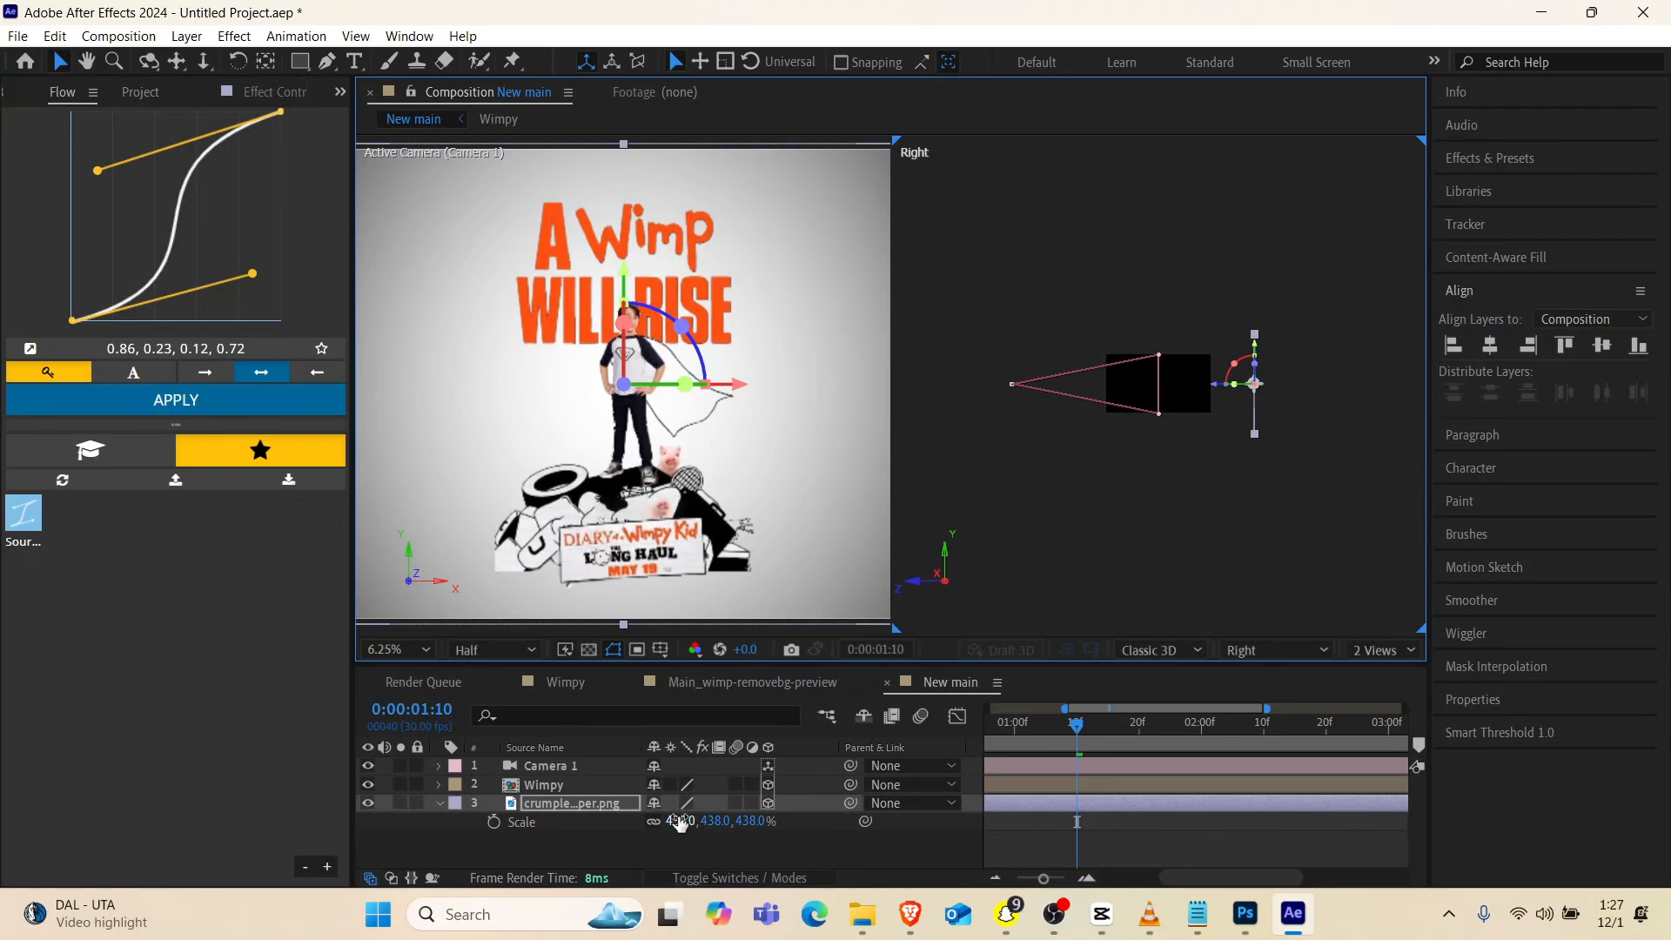
{"action": "left_click_drag", "start_coordinate": [679, 820], "coordinate": [999, 819]}
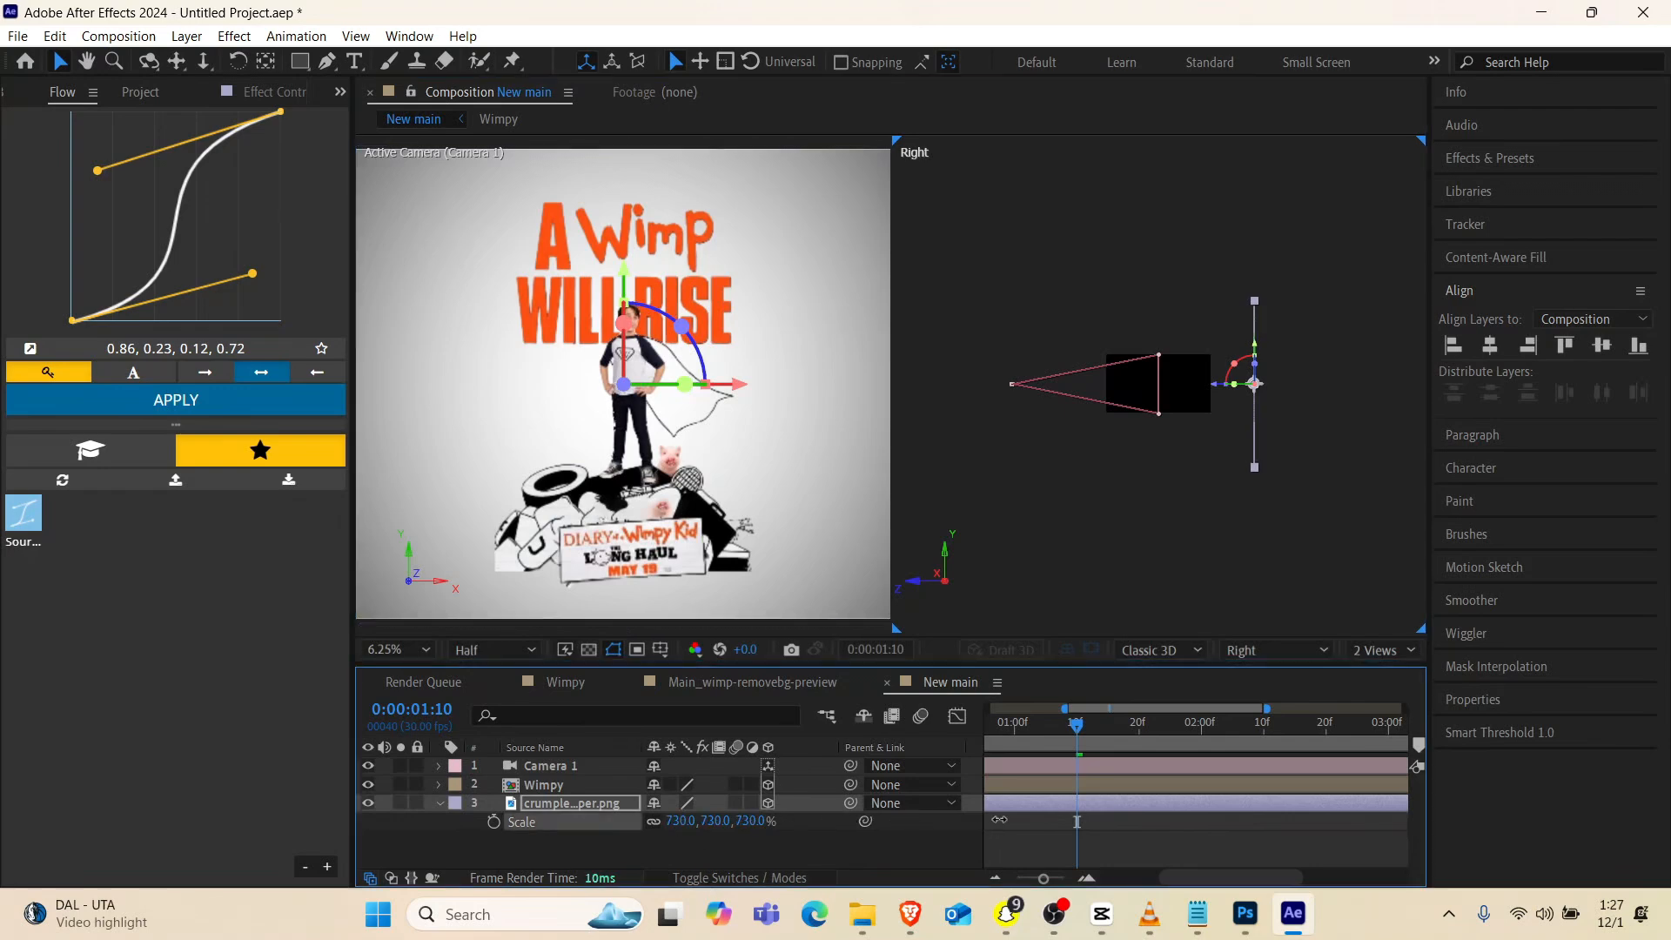
Return to 1 View at 25% zoom and scrub the camera pull-back to 0:00:01:15
{"action": "left_click", "coordinate": [1361, 655]}
{"action": "left_click", "coordinate": [1370, 681]}
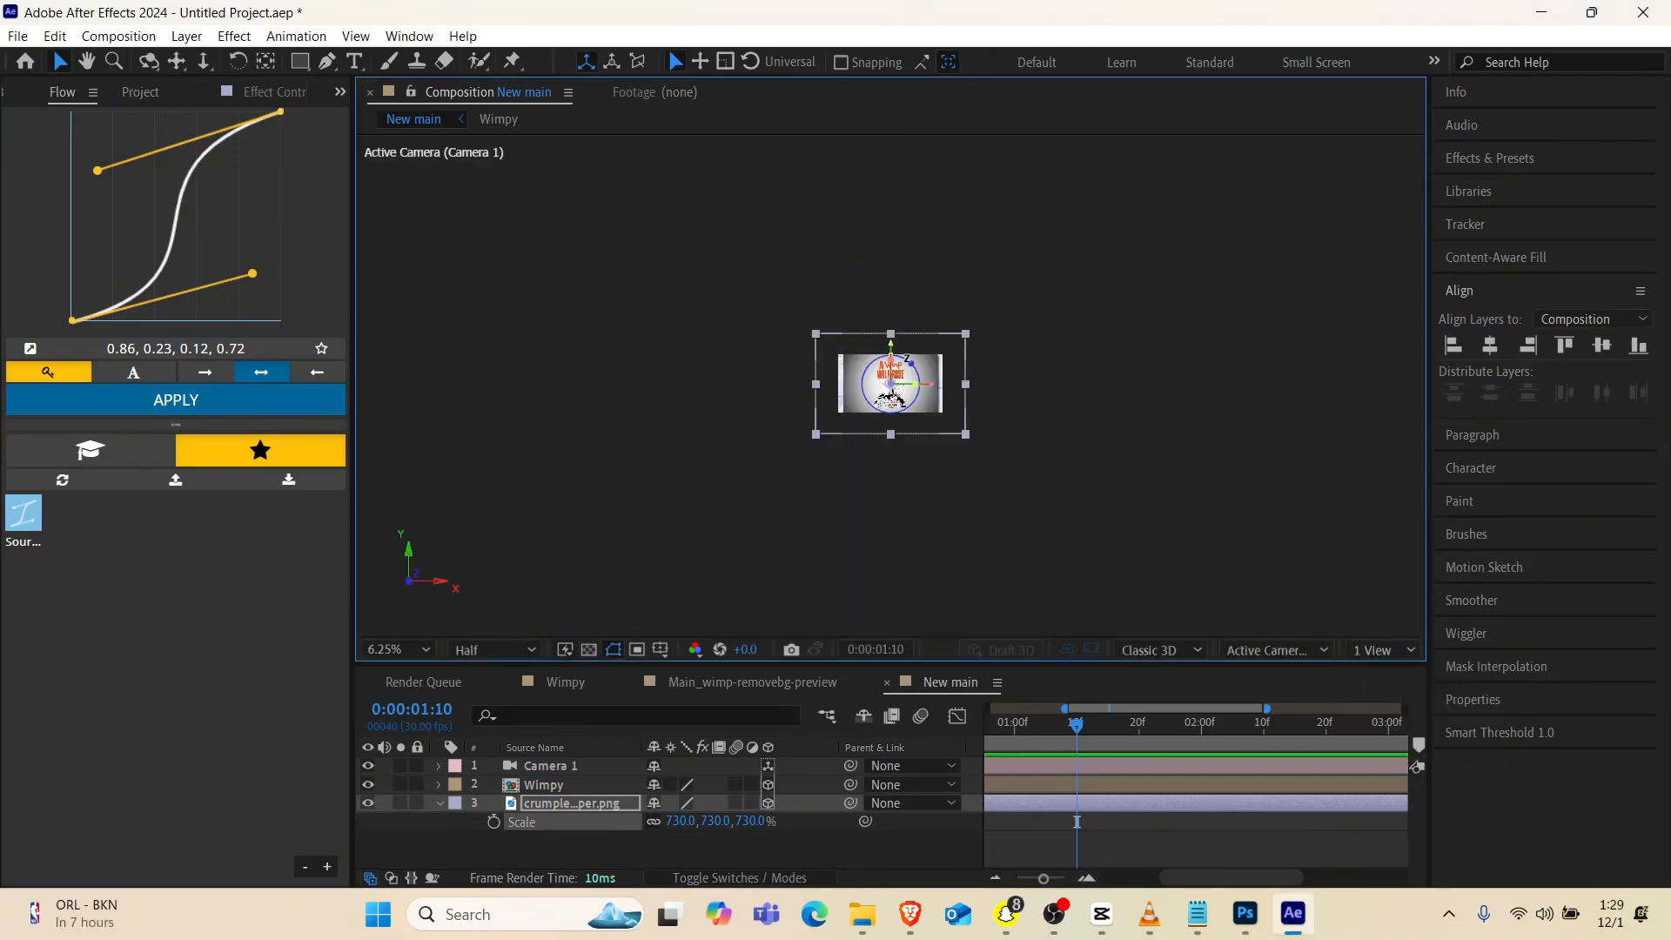
{"action": "scroll", "coordinate": [910, 366], "scroll_direction": "up", "scroll_amount": 2}
{"action": "scroll", "coordinate": [1033, 783], "scroll_direction": "left", "scroll_amount": 3}
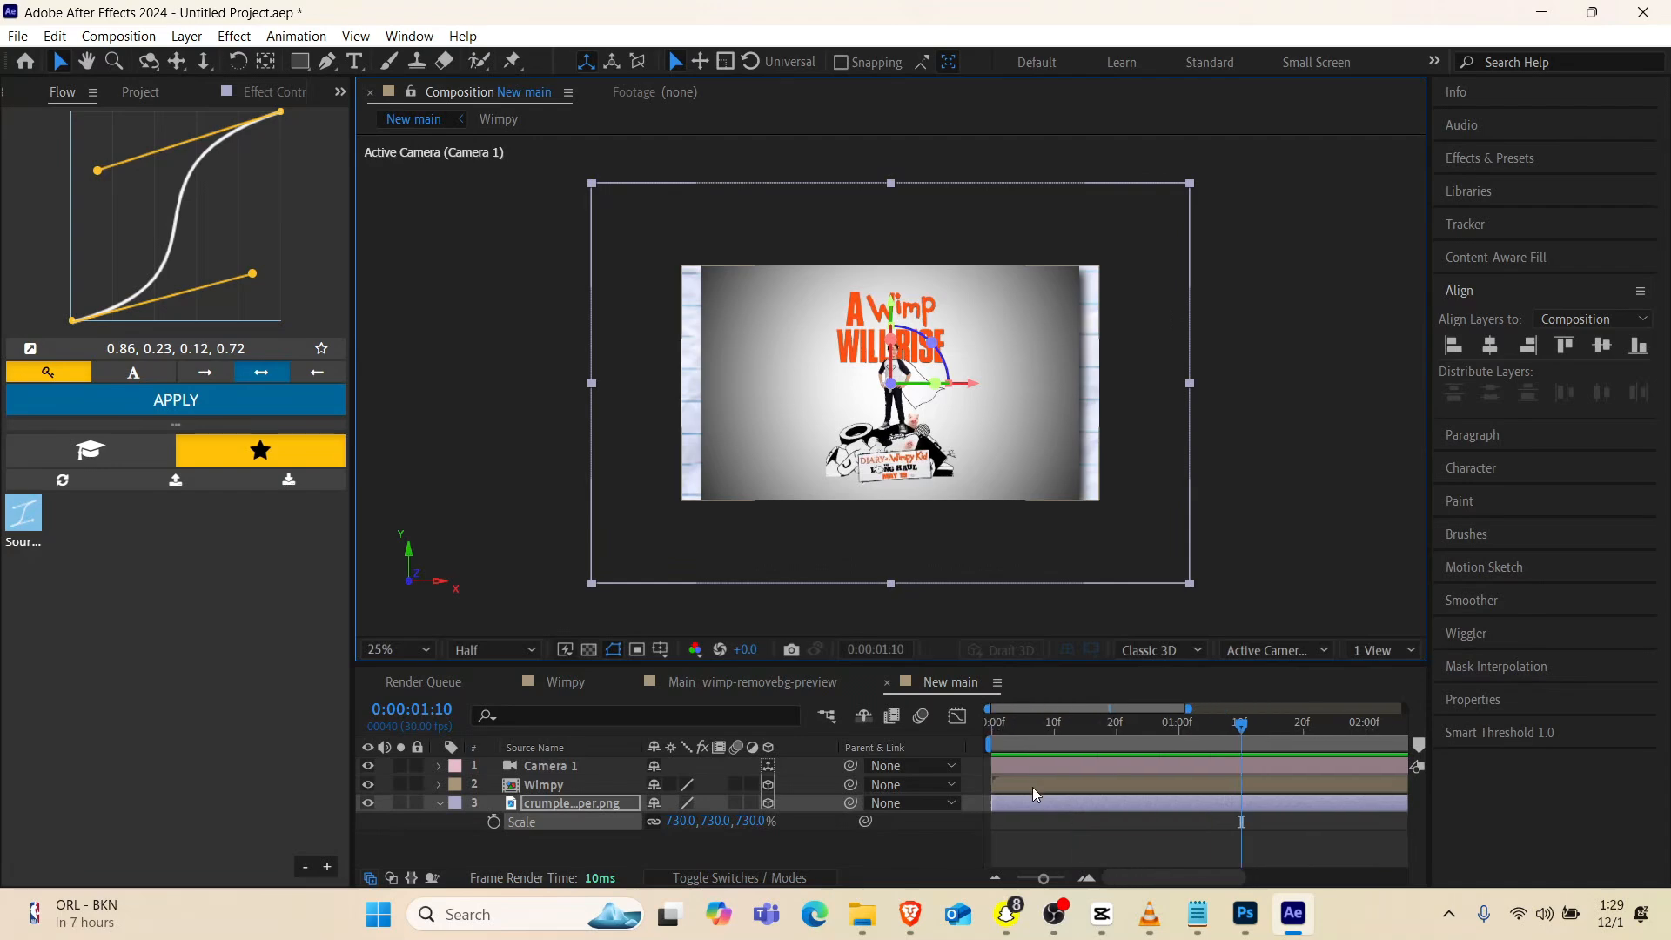
{"action": "left_click_drag", "start_coordinate": [1014, 726], "coordinate": [1276, 764]}
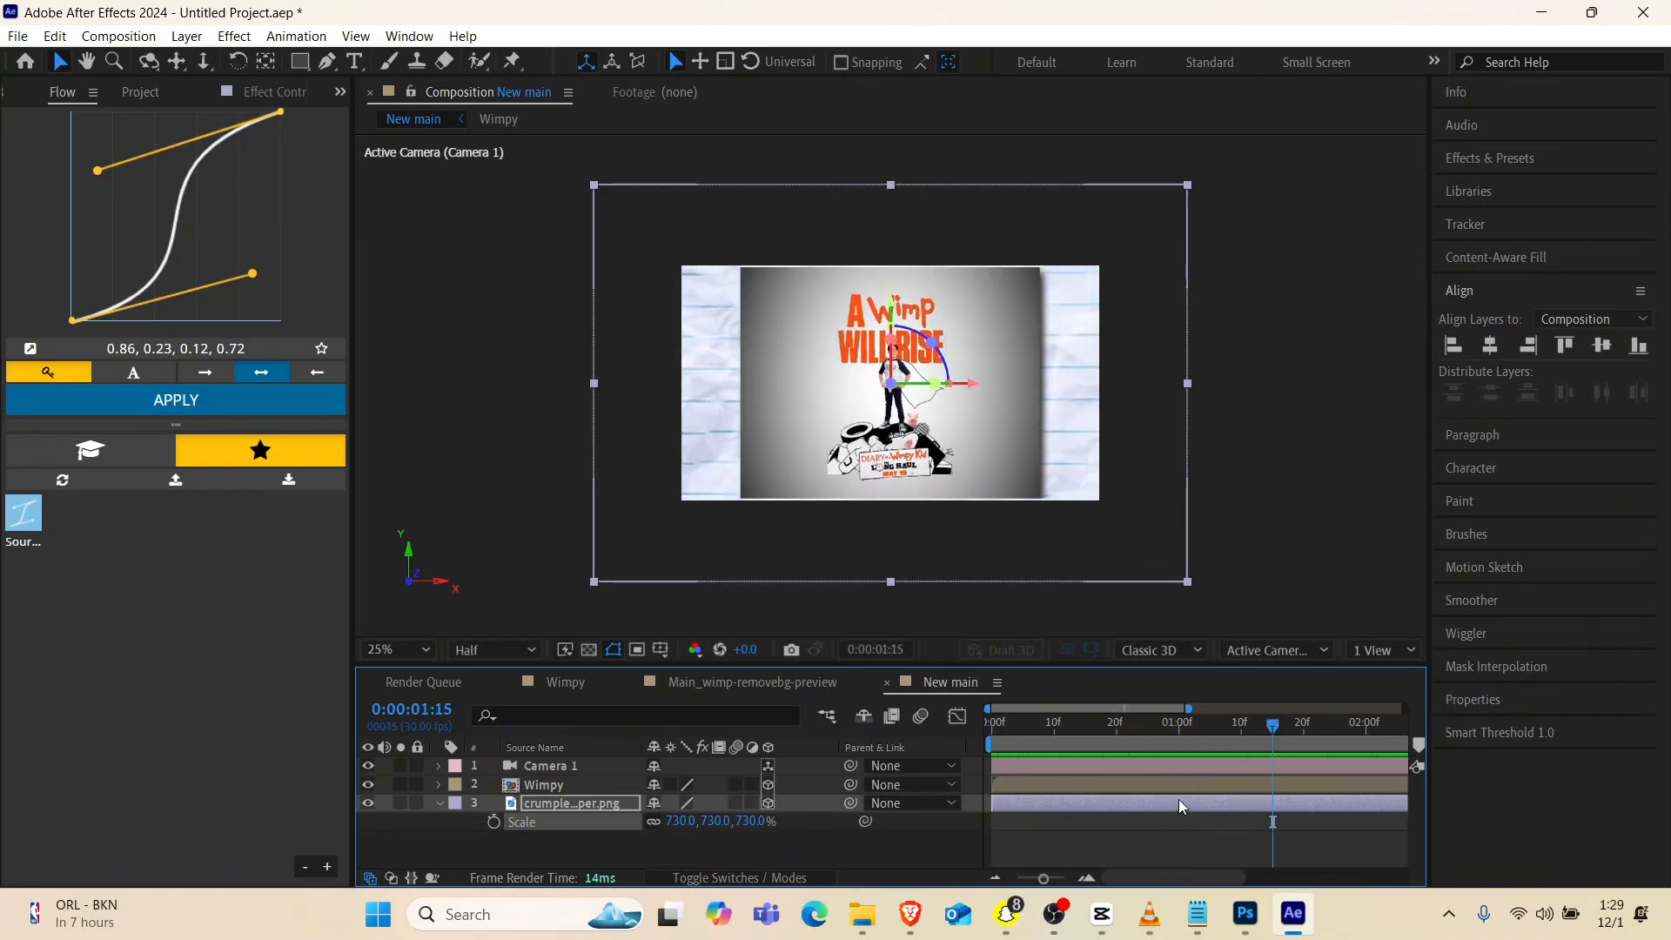
Copy the camera's final Point of Interest and Position keyframes to about 0:00:02:06 to hold the framing
{"action": "left_click", "coordinate": [1187, 766]}
{"action": "key", "text": "u"}
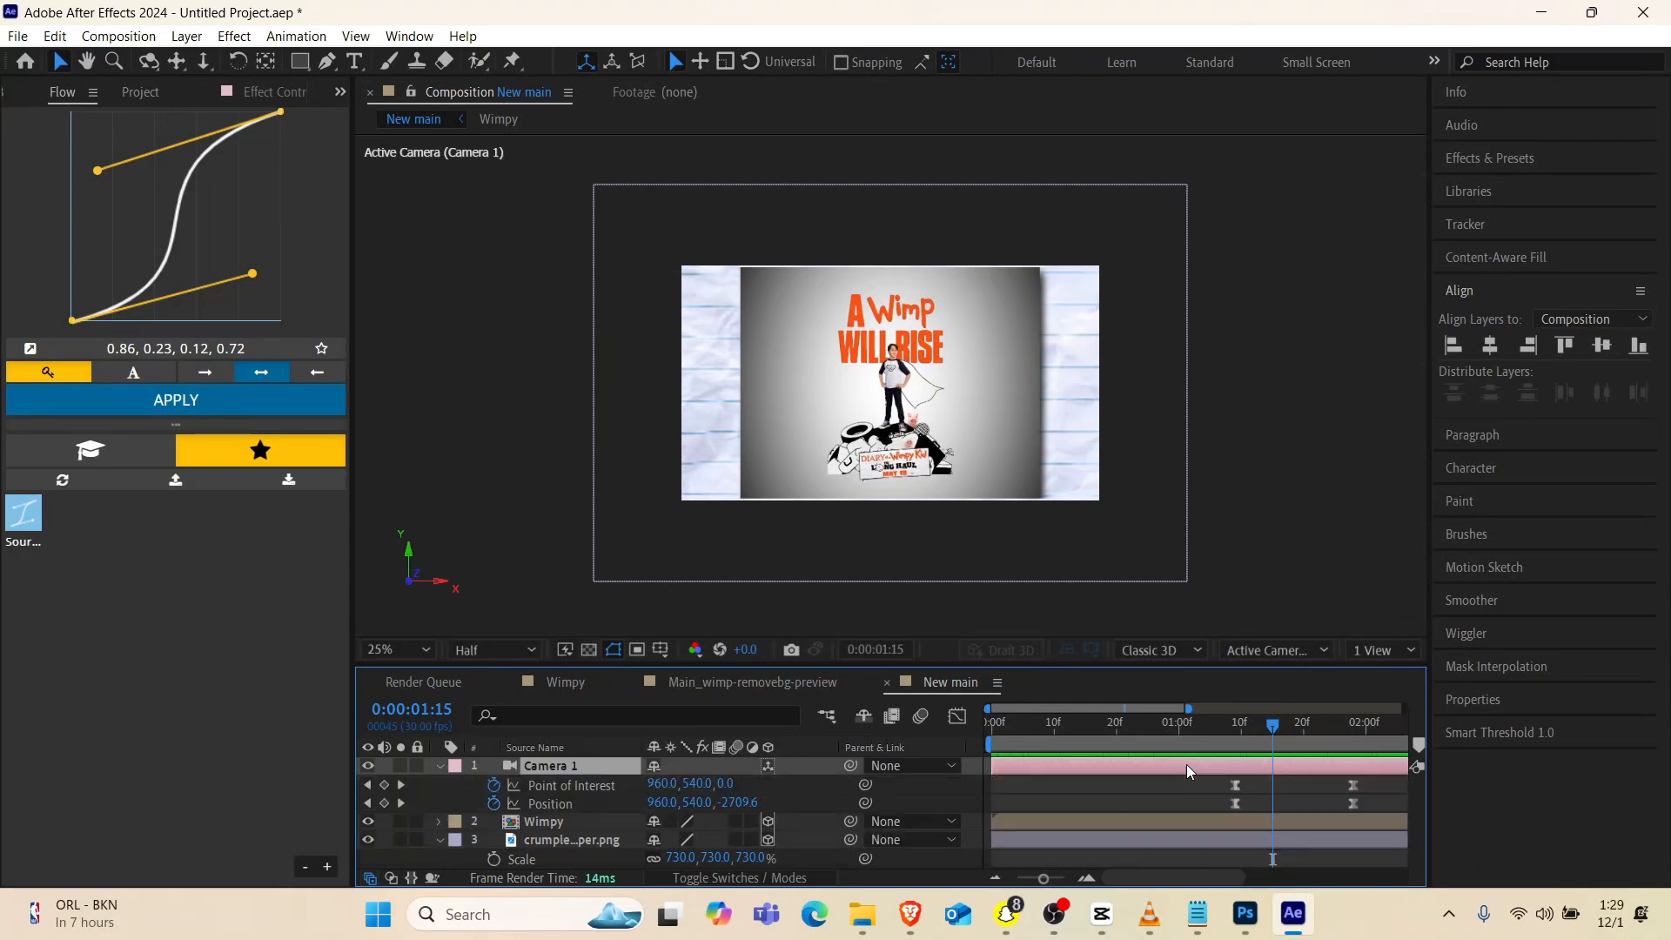
{"action": "scroll", "coordinate": [1236, 823], "scroll_direction": "right", "scroll_amount": 3}
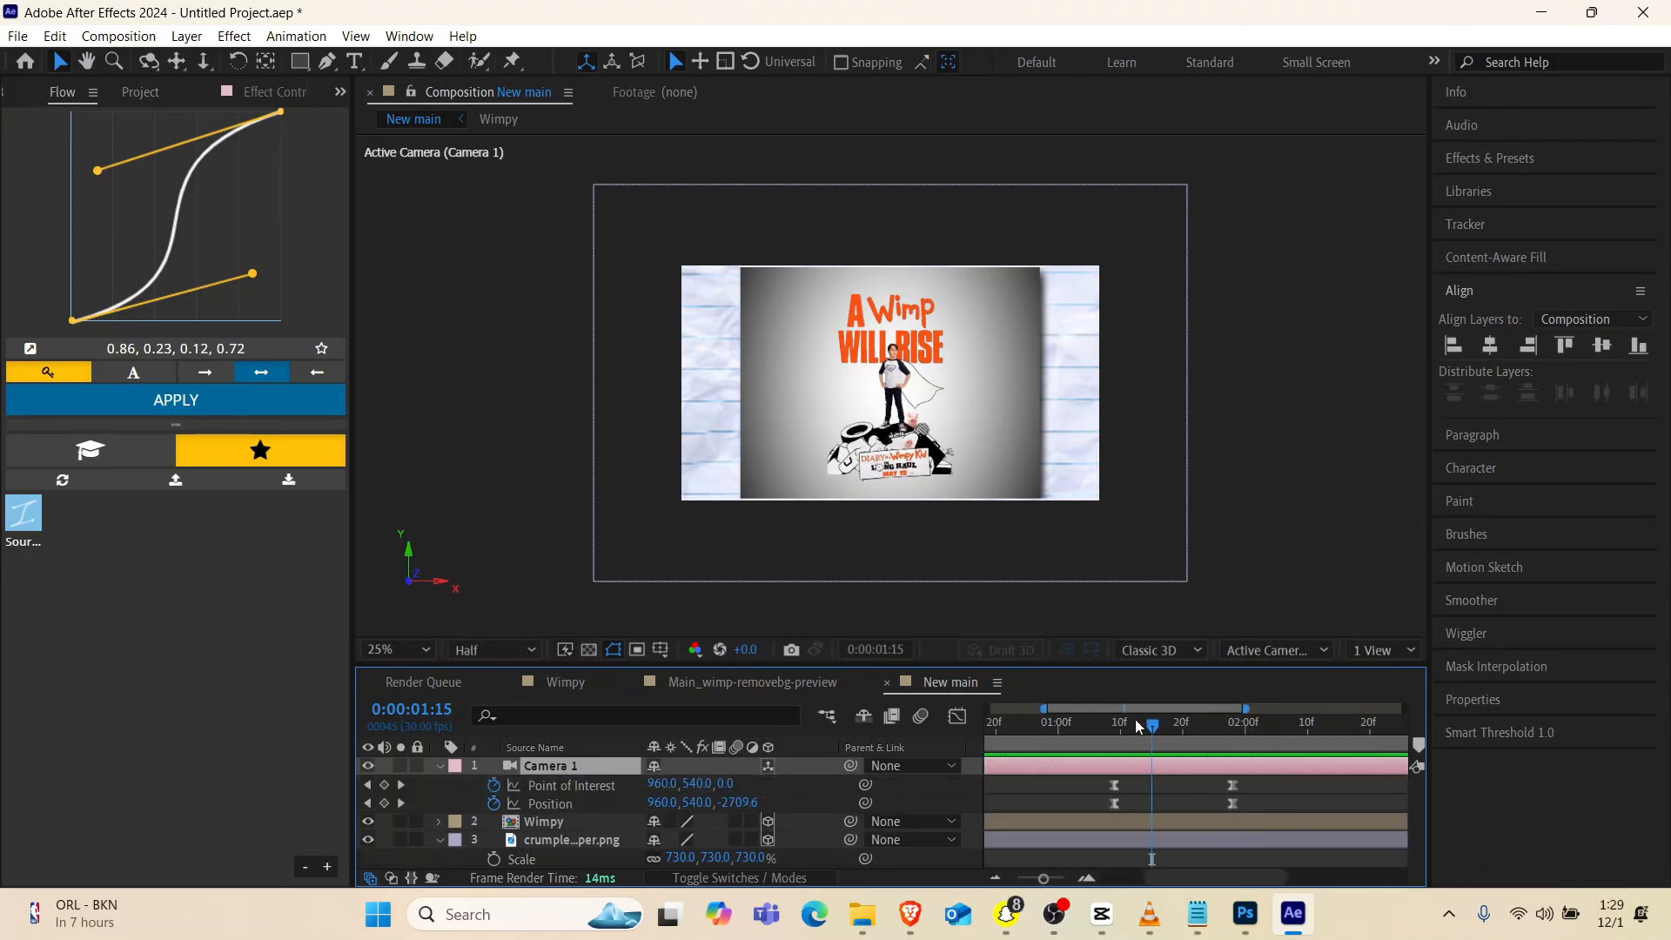
{"action": "left_click_drag", "start_coordinate": [1147, 724], "coordinate": [1307, 739]}
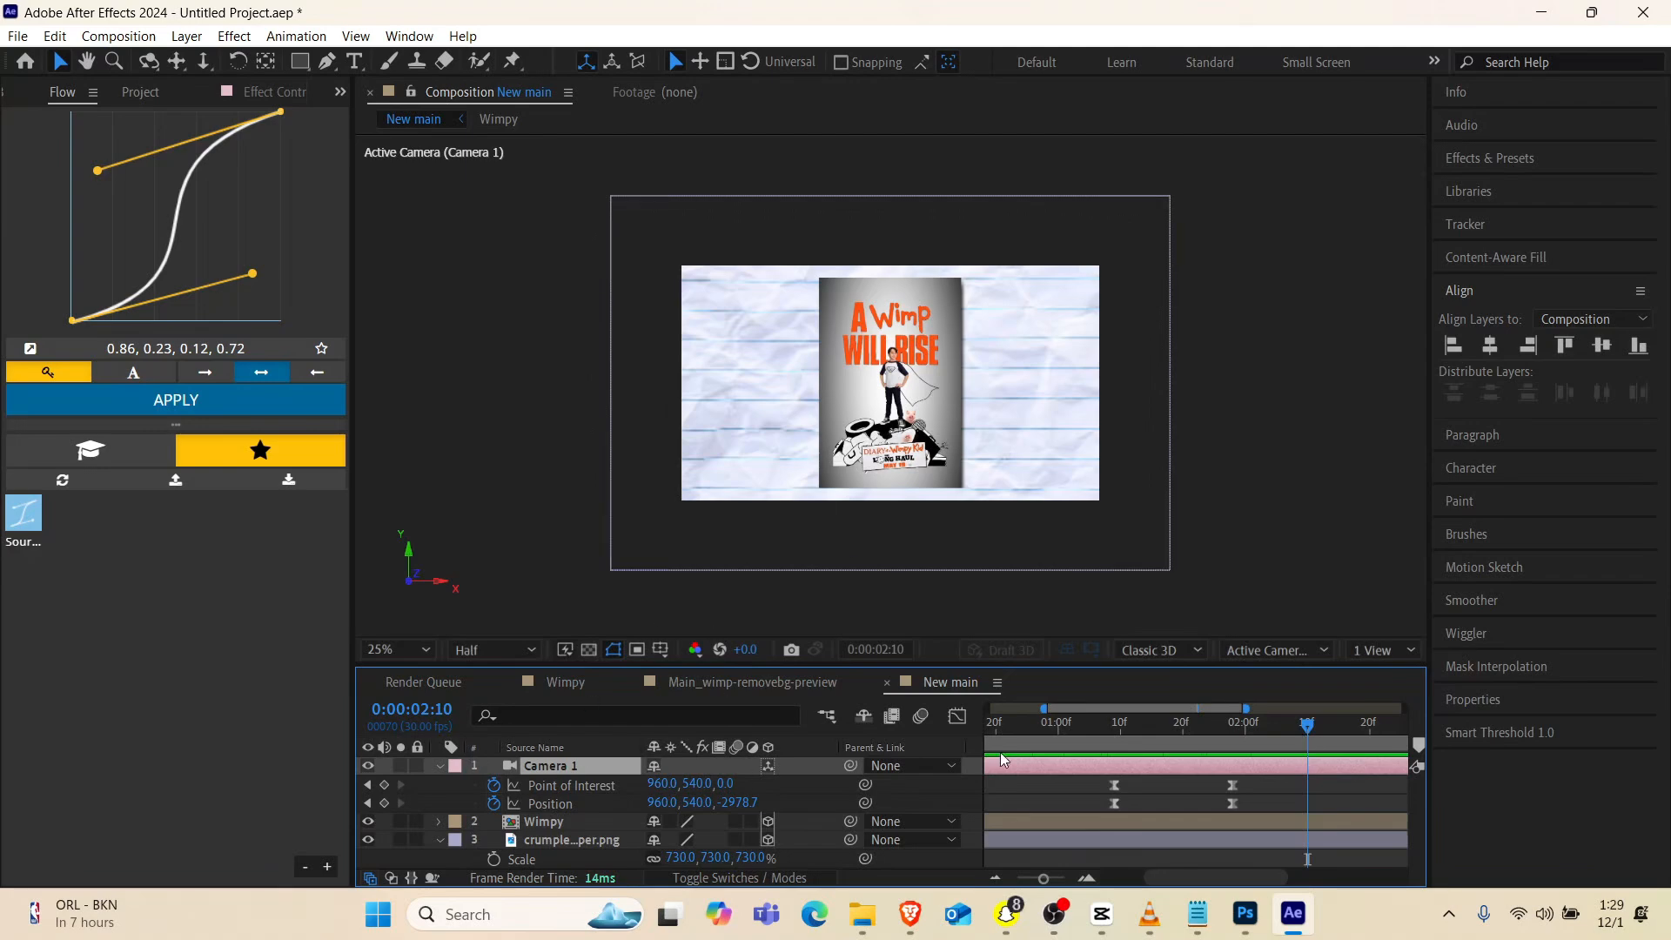
{"action": "left_click_drag", "start_coordinate": [1261, 779], "coordinate": [1224, 809]}
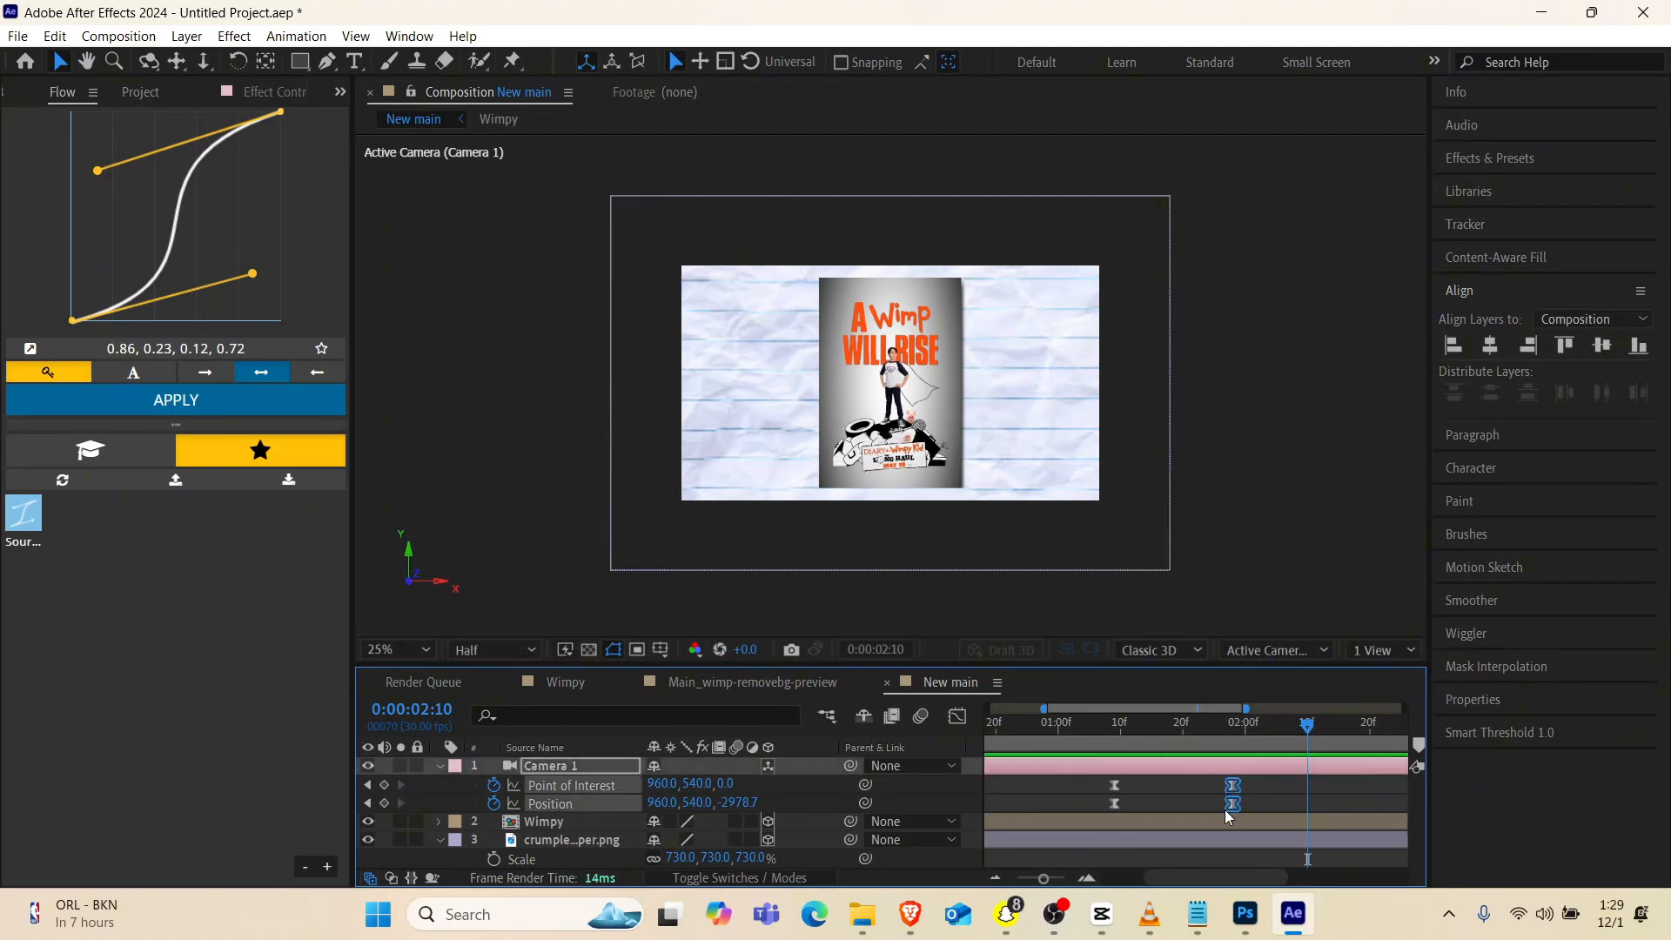
{"action": "key", "text": "ctrl+v"}
{"action": "left_click", "coordinate": [1279, 812]}
{"action": "left_click_drag", "start_coordinate": [1329, 777], "coordinate": [1294, 812]}
{"action": "left_click_drag", "start_coordinate": [1308, 802], "coordinate": [1283, 812]}
At 0:00:02:17, pan the camera sideways to an X position of about 290.3 and dolly it back to a Z position of about -4319.1
{"action": "left_click_drag", "start_coordinate": [1333, 734], "coordinate": [1354, 735]}
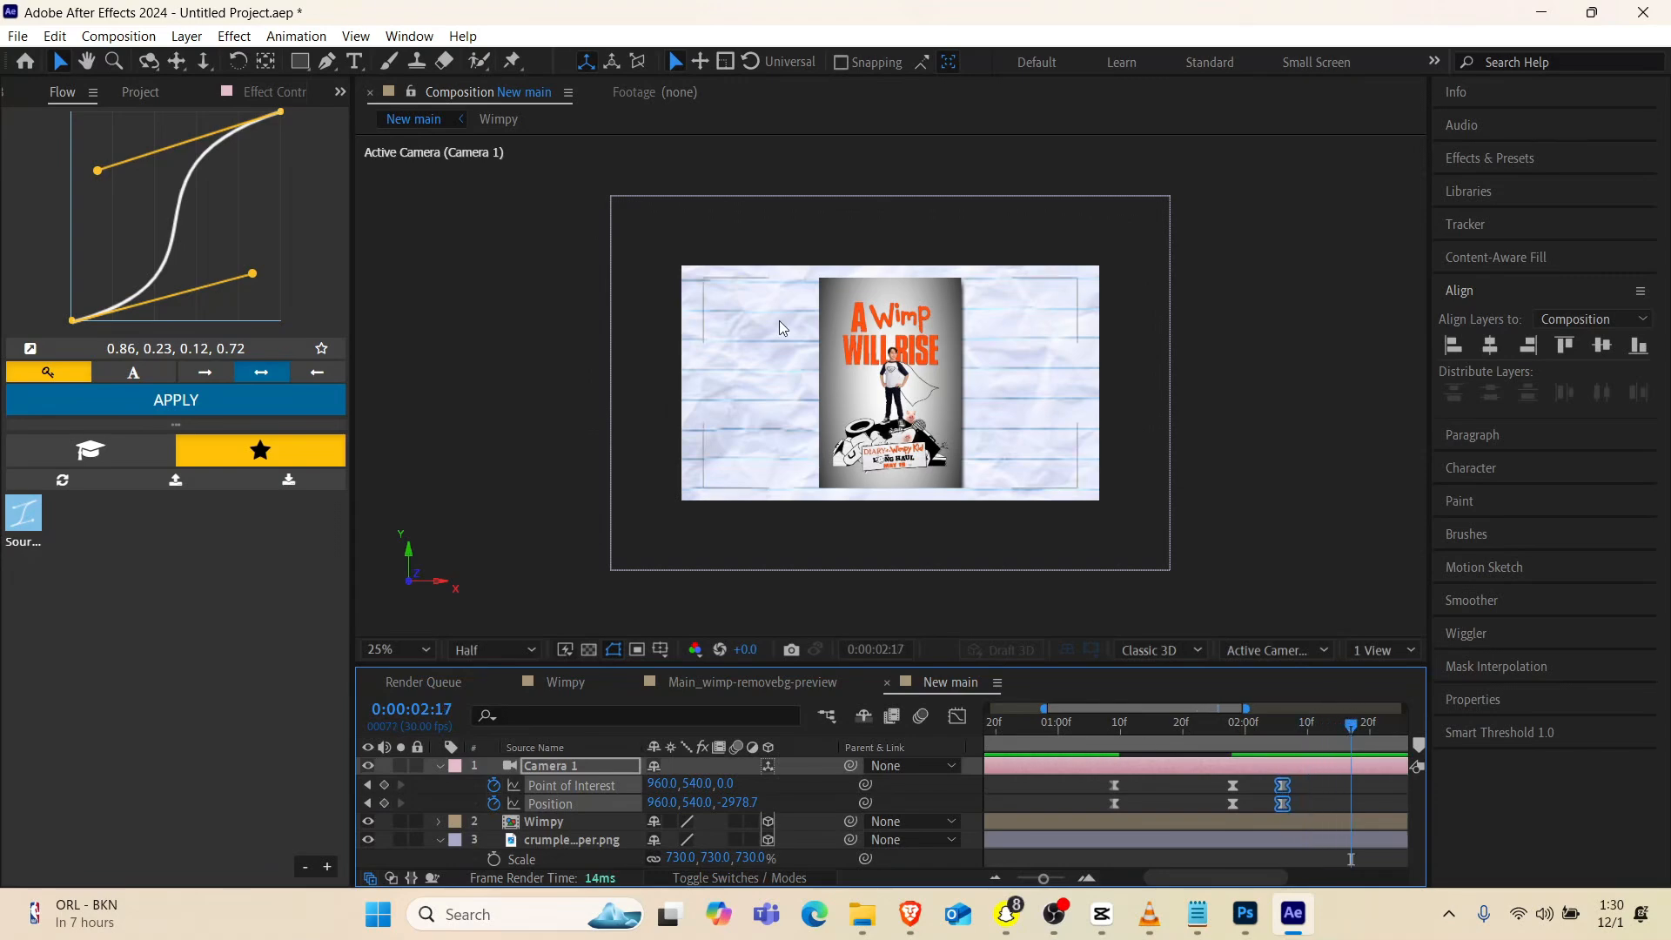
{"action": "left_click", "coordinate": [178, 67]}
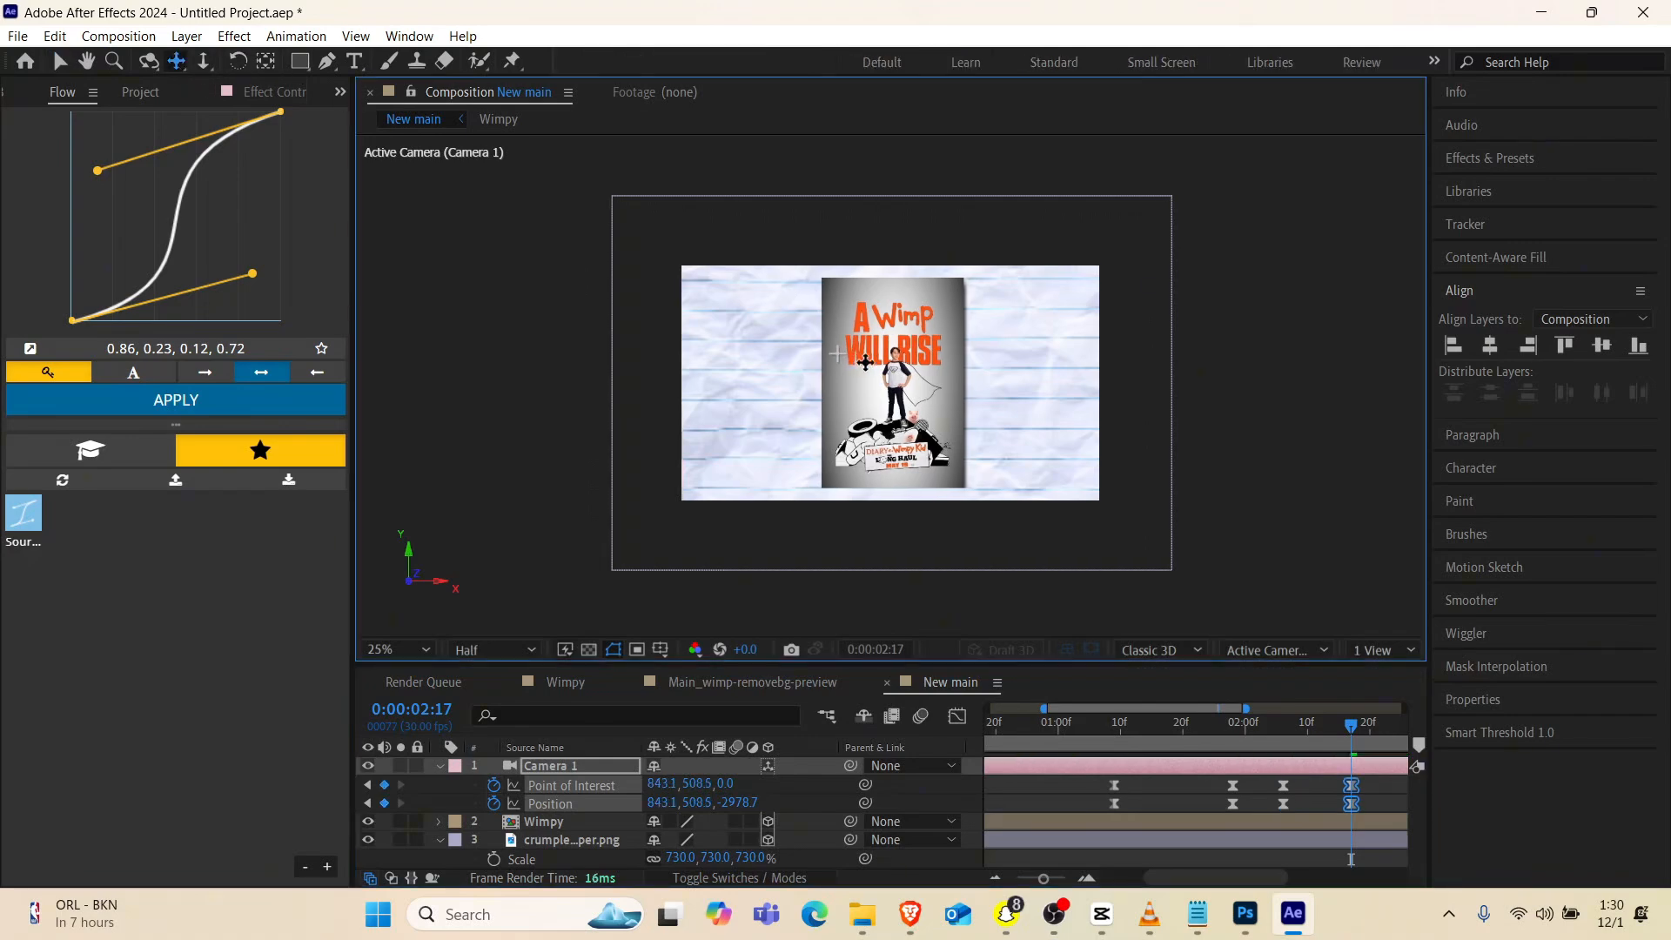
{"action": "left_click_drag", "start_coordinate": [835, 353], "coordinate": [965, 375]}
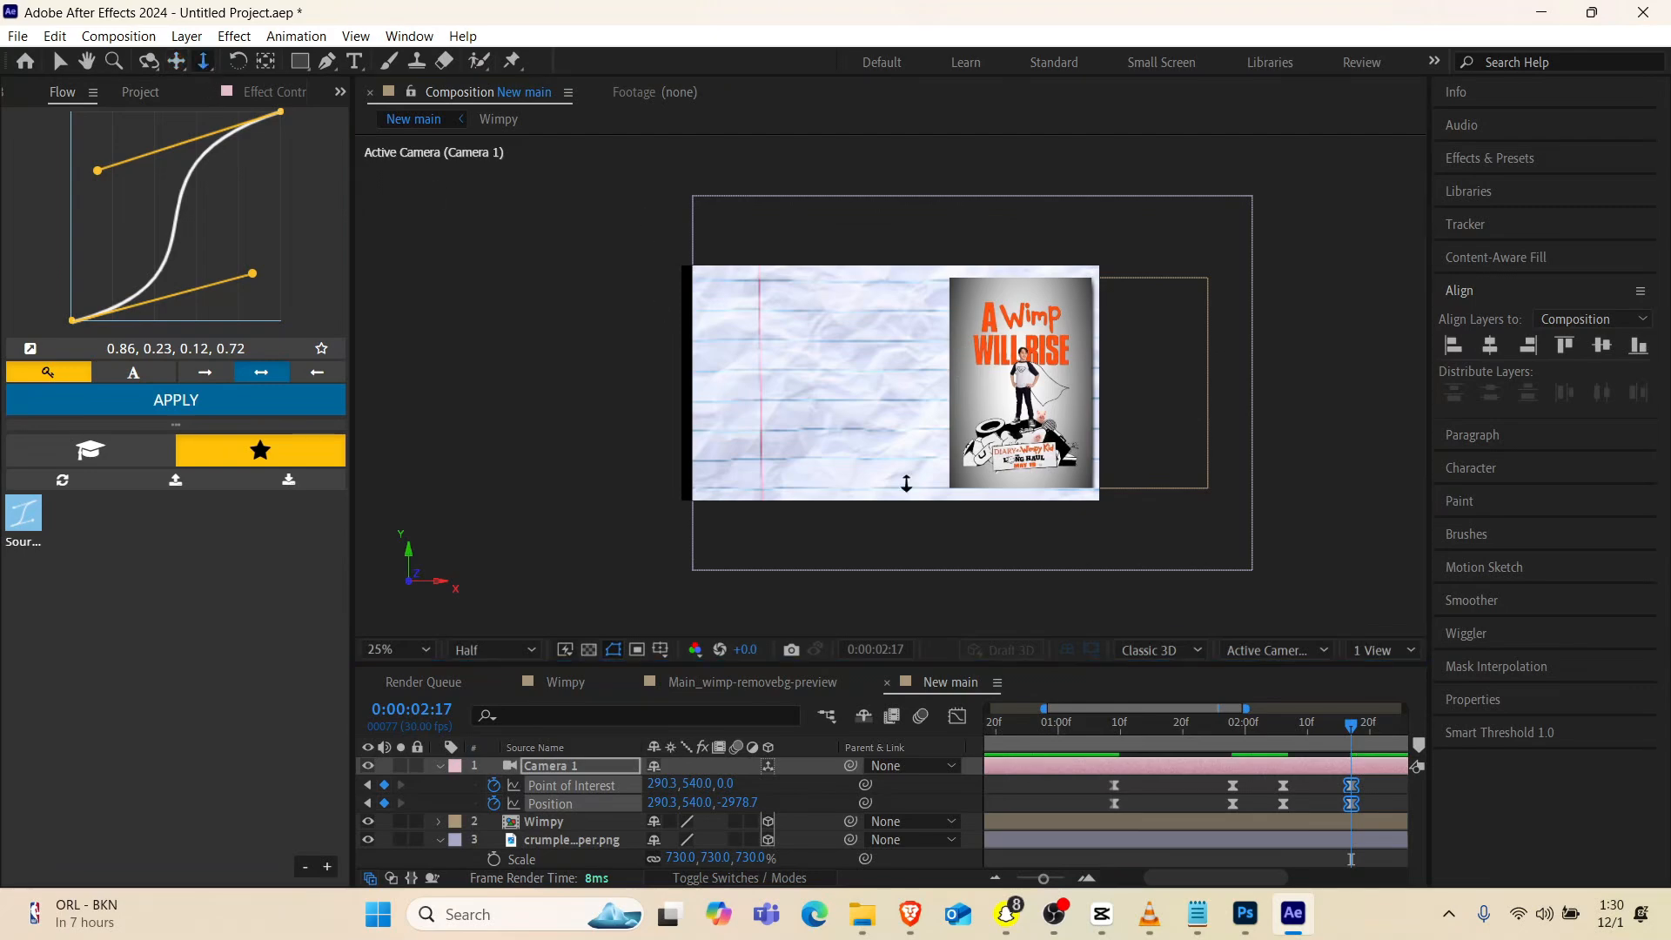
{"action": "left_click_drag", "start_coordinate": [947, 411], "coordinate": [954, 422]}
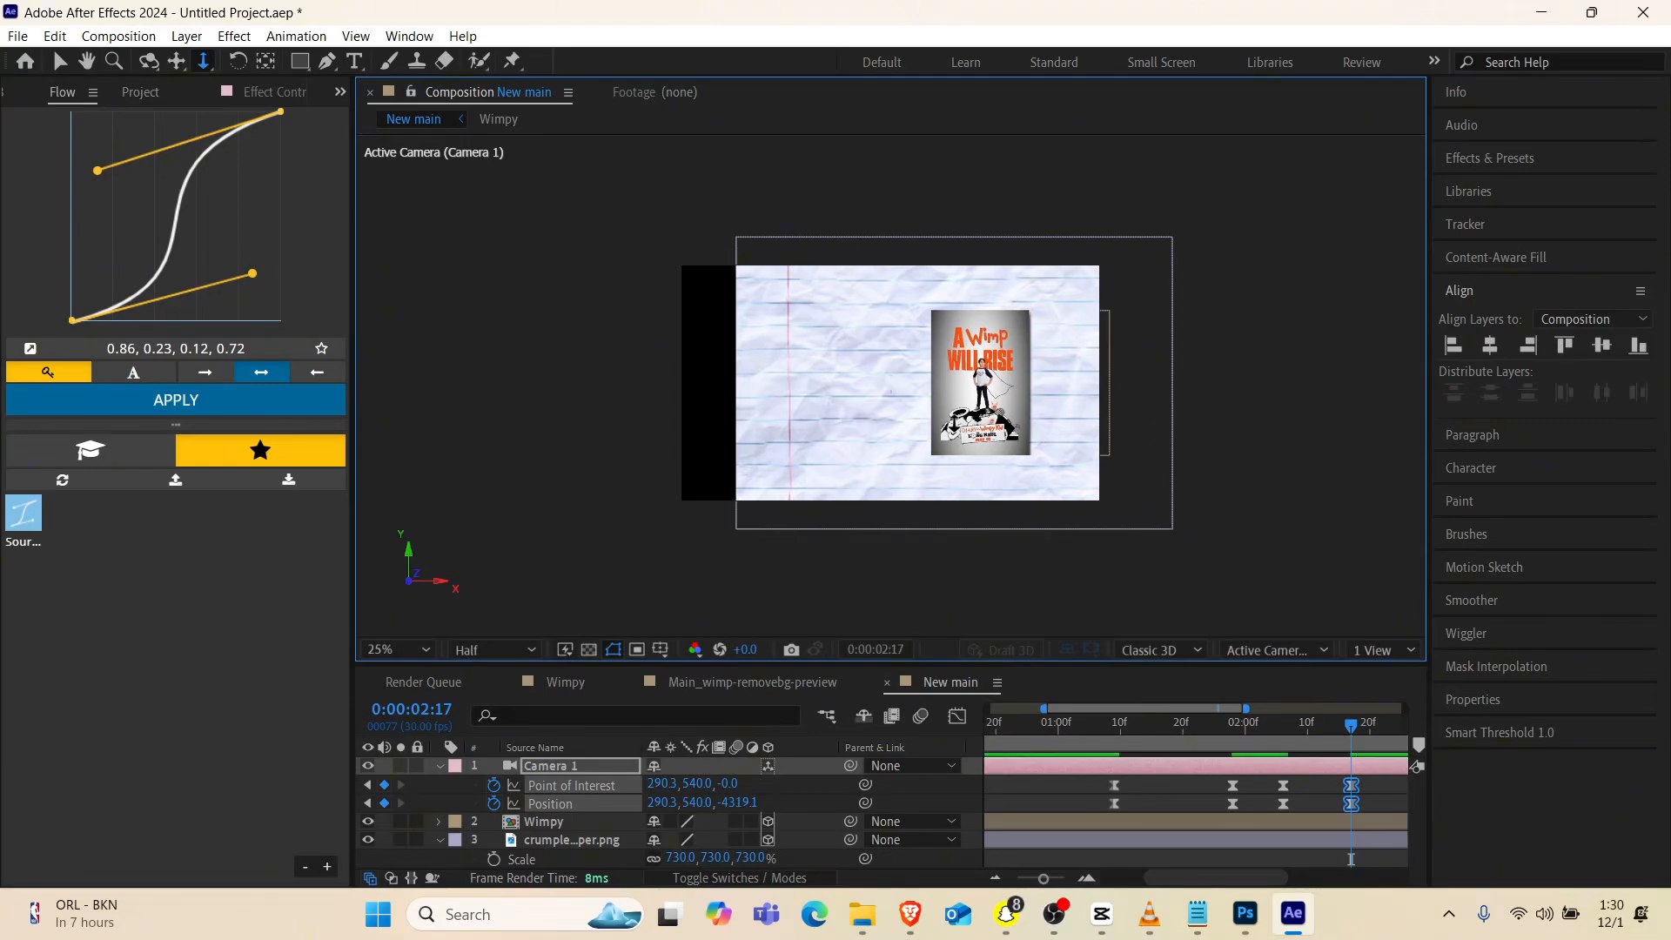
Play back the full camera animation to check the pull-back and the sideways pan
{"action": "left_click_drag", "start_coordinate": [1255, 740], "coordinate": [1195, 750]}
{"action": "key", "text": "space"}
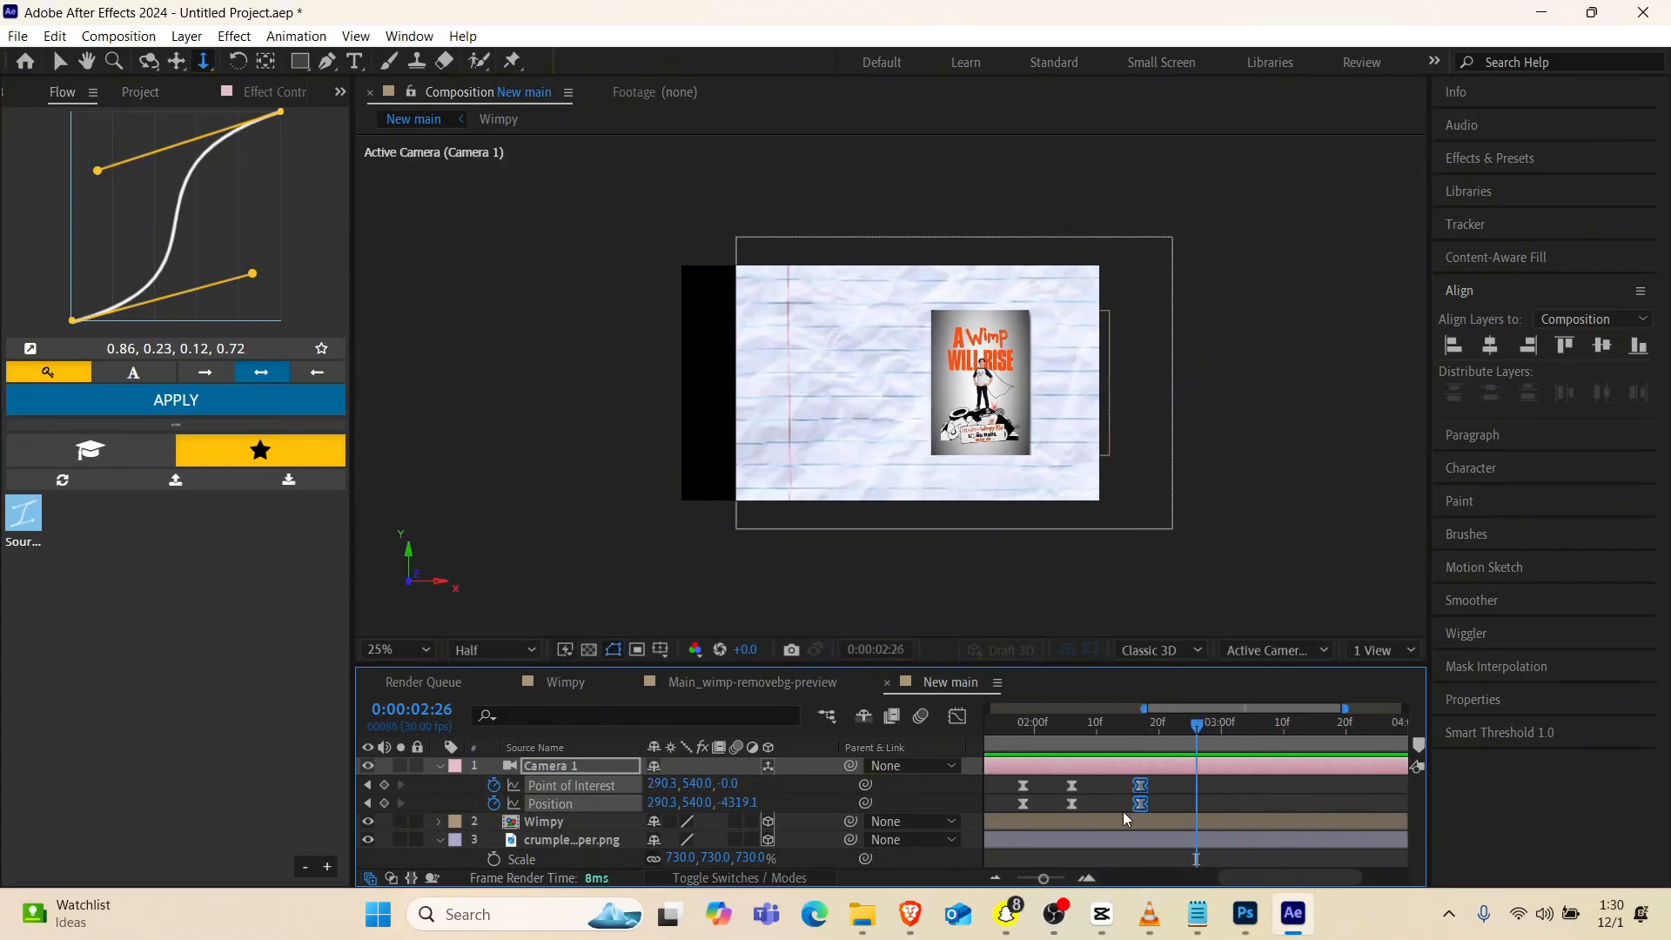
{"action": "scroll", "coordinate": [1123, 811], "scroll_direction": "left", "scroll_amount": 5}
{"action": "scroll", "coordinate": [1122, 811], "scroll_direction": "right", "scroll_amount": 2}
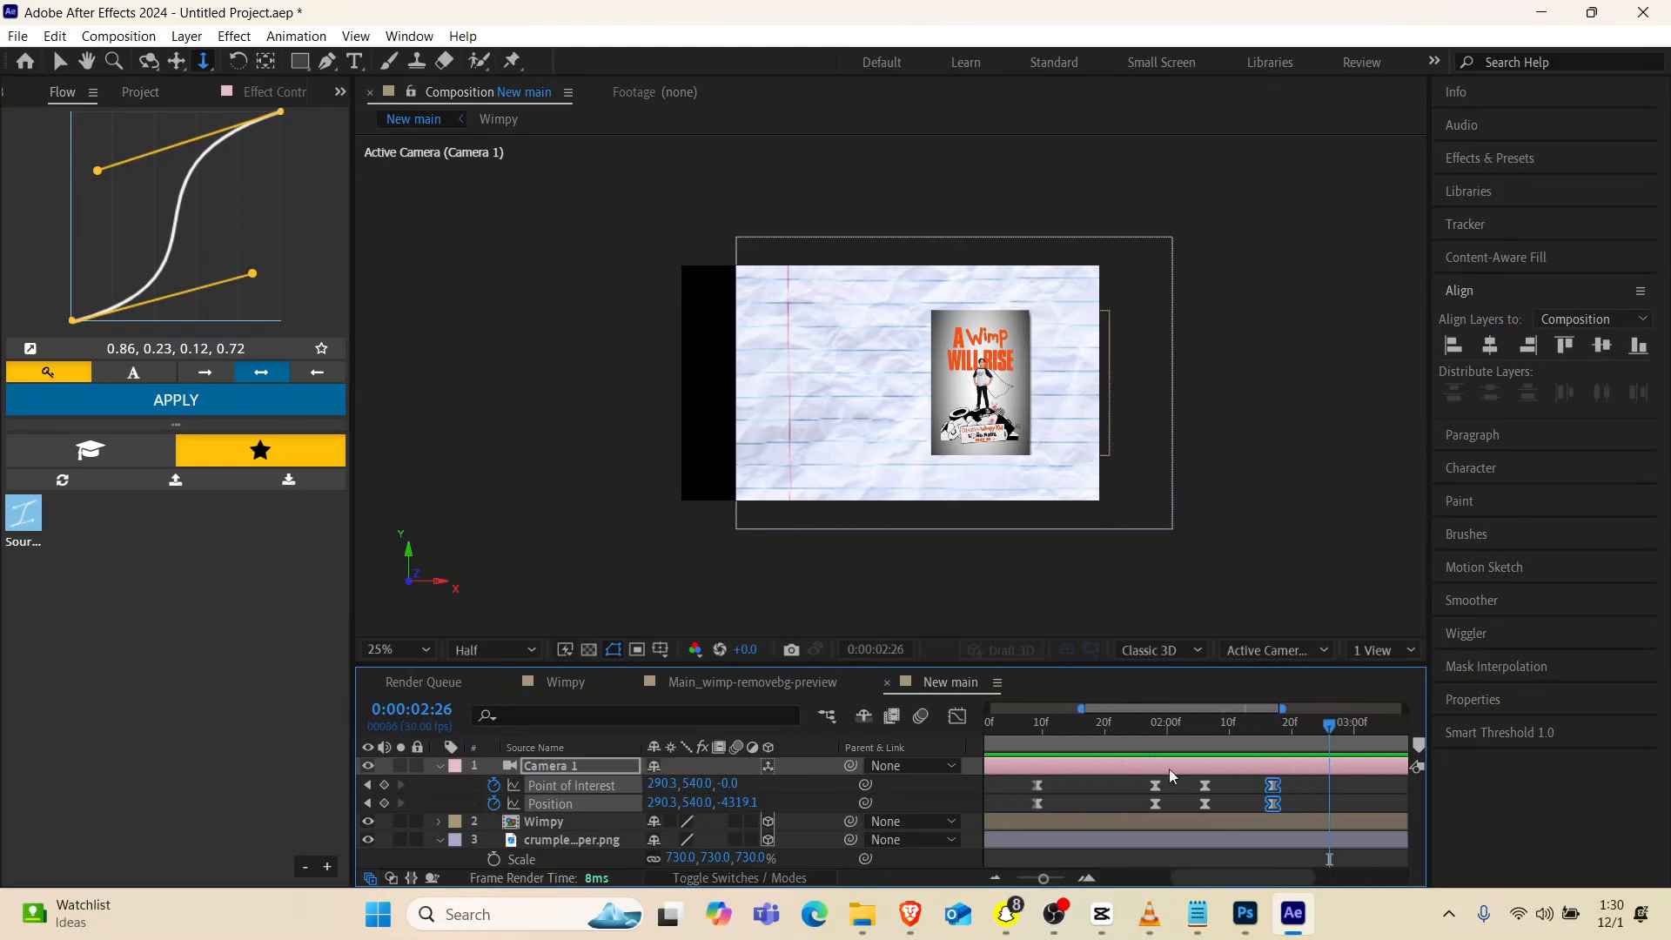
{"action": "left_click_drag", "start_coordinate": [1207, 722], "coordinate": [1041, 766]}
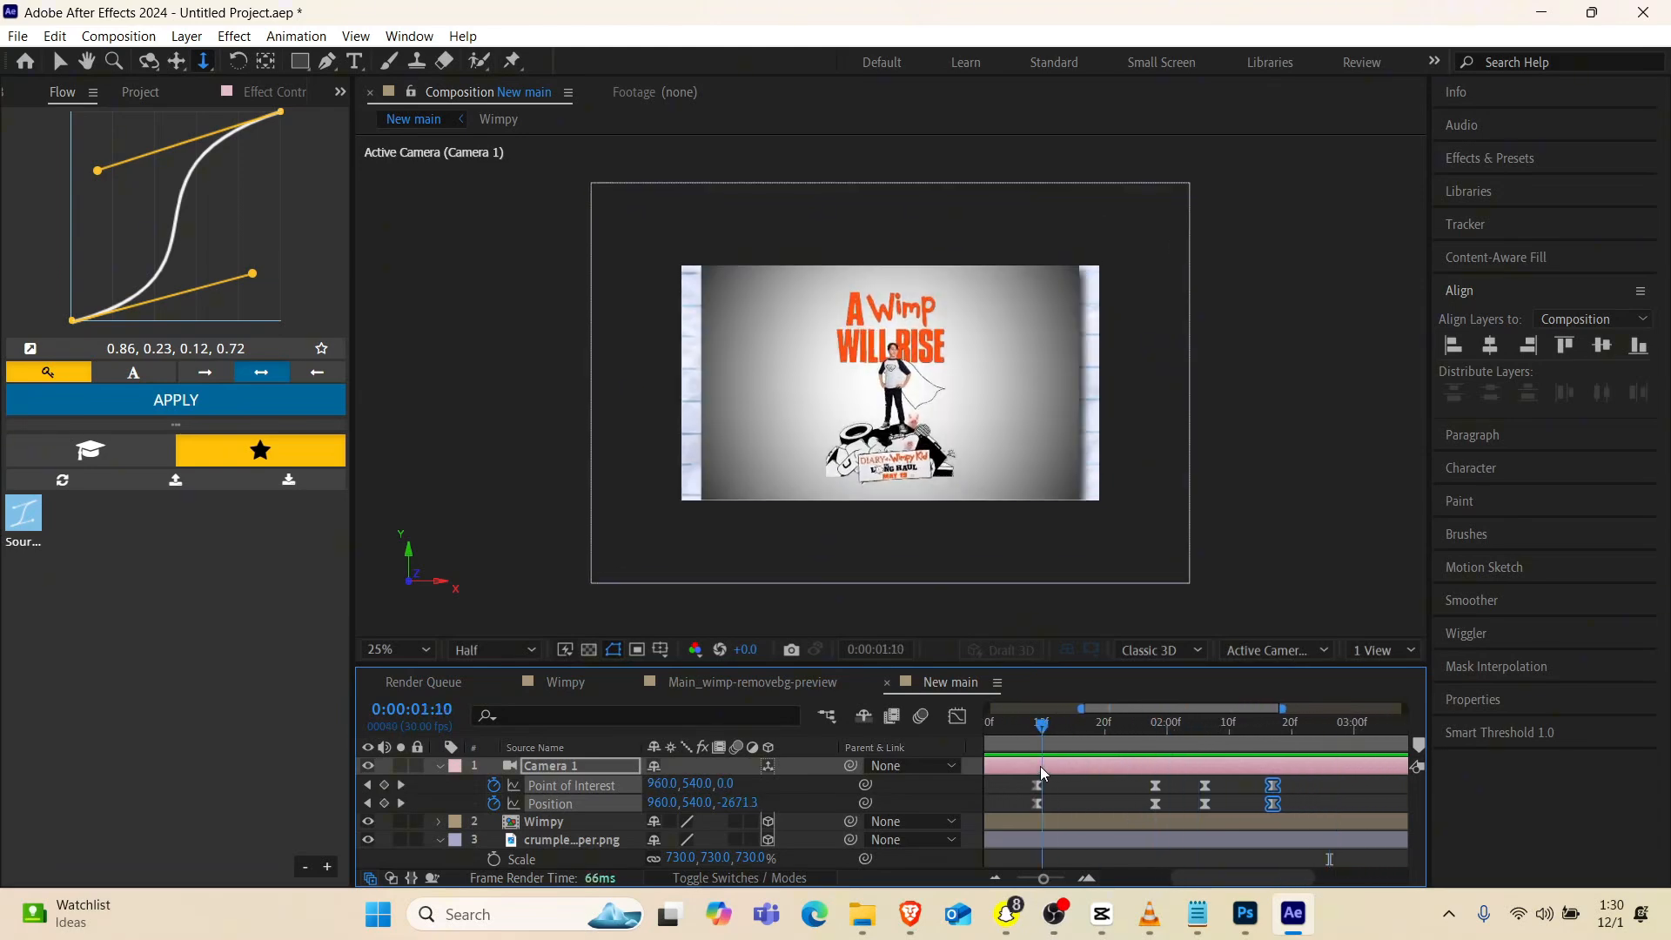
{"action": "key", "text": "space"}
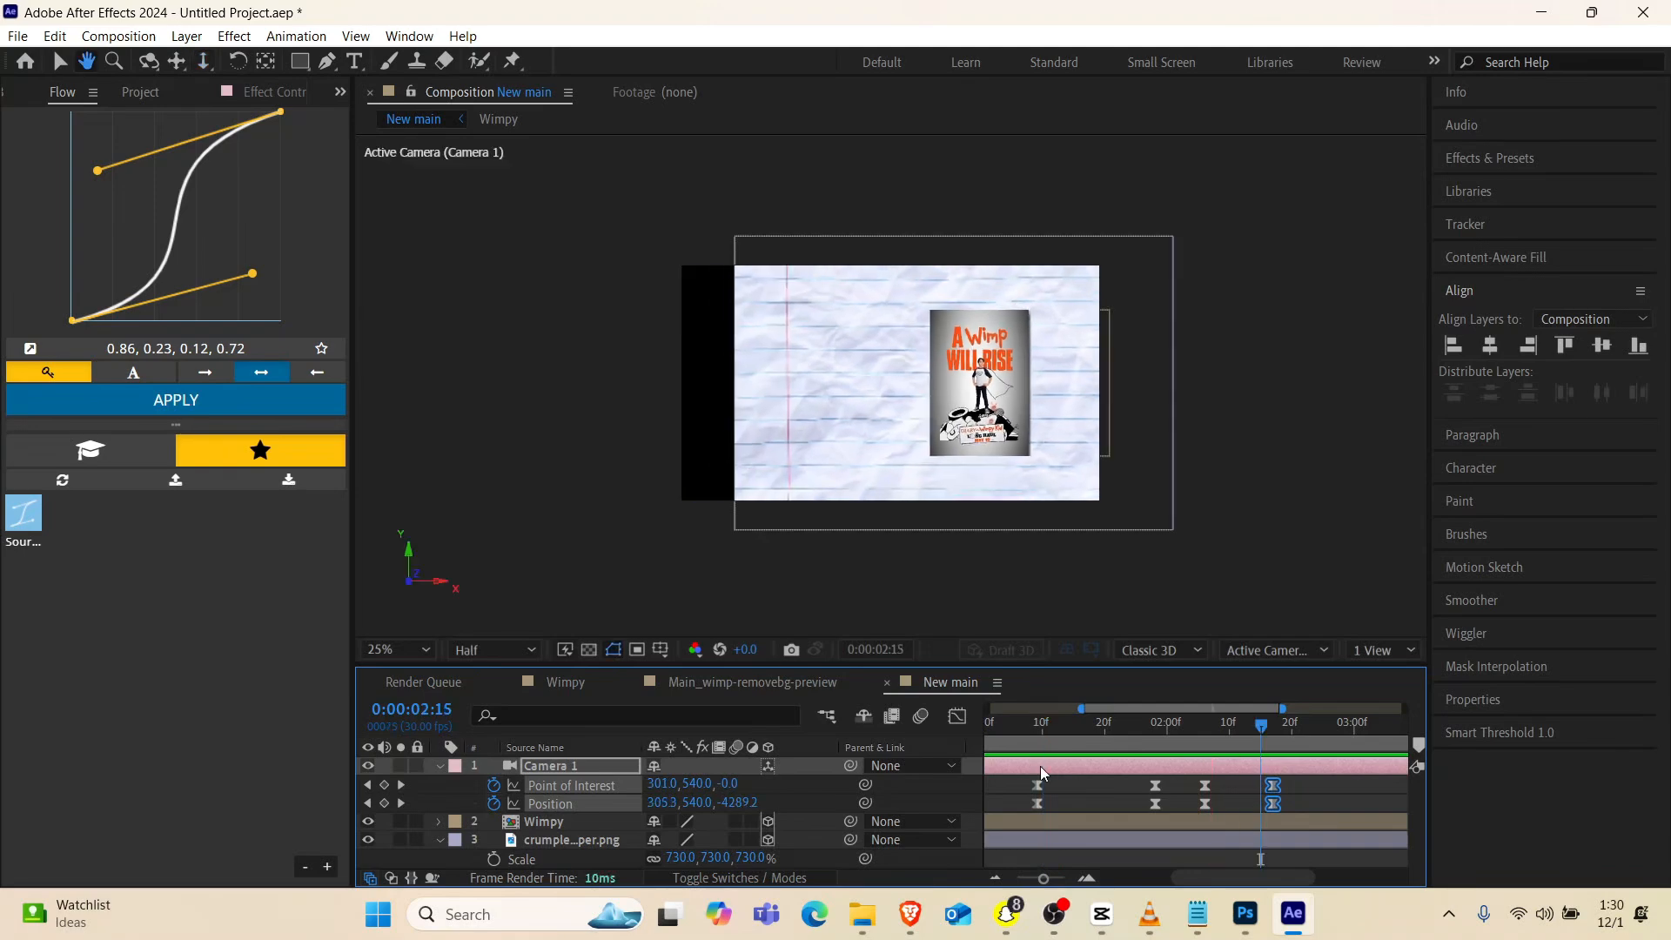
{"action": "left_click", "coordinate": [1011, 735]}
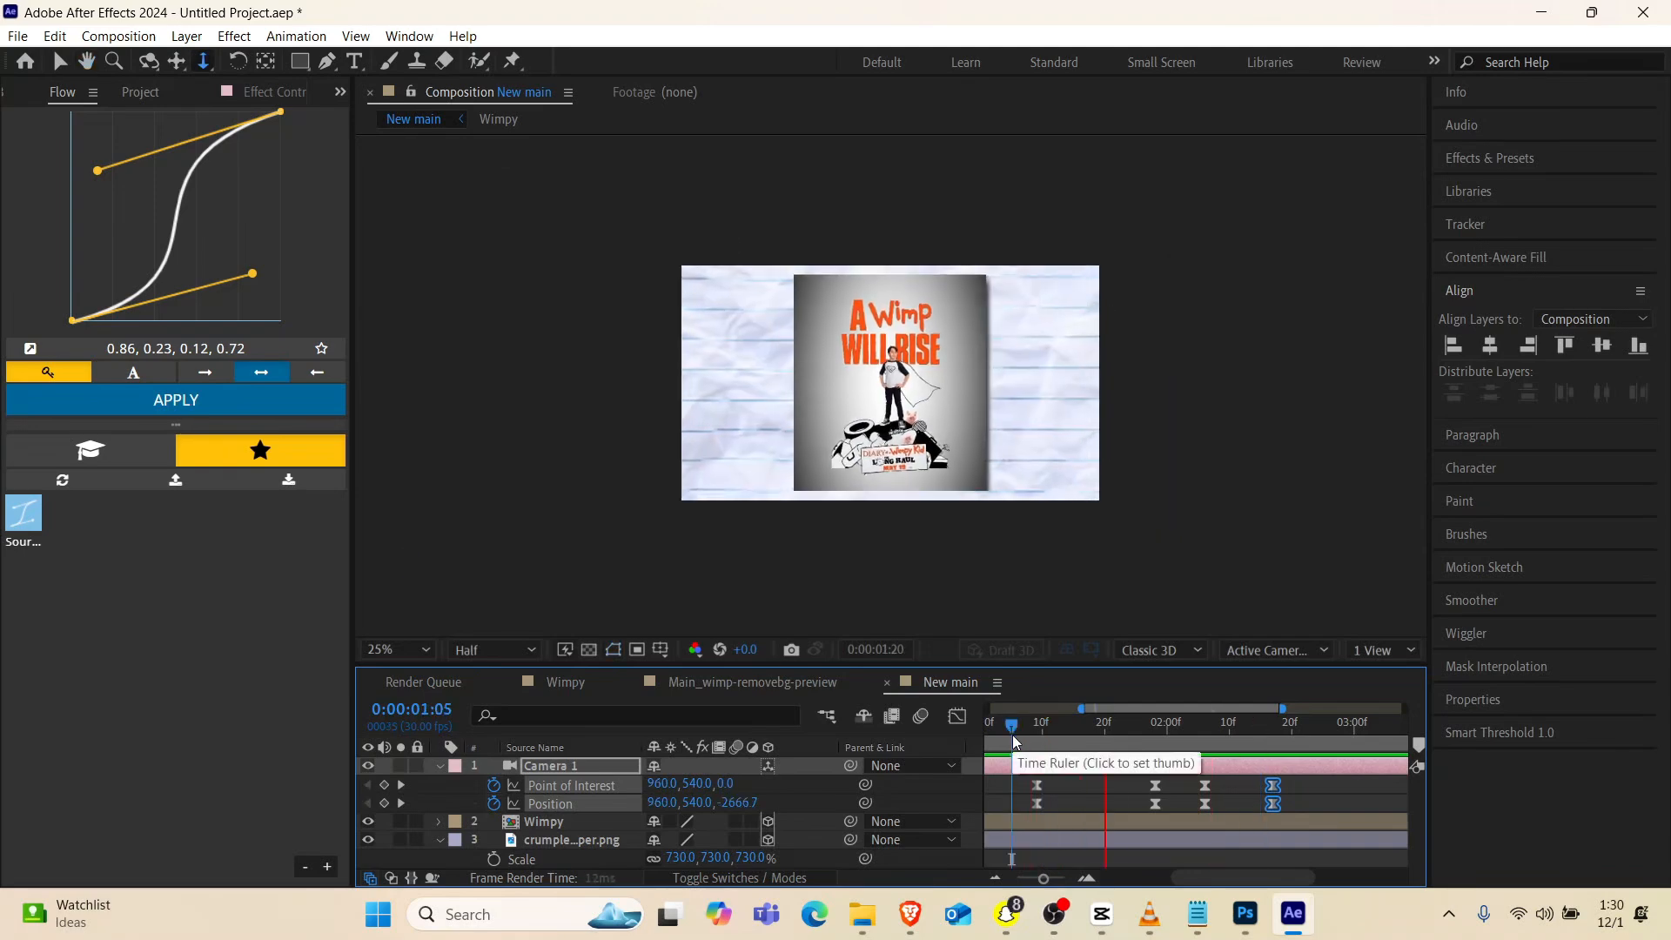
Move the camera's last Point of Interest and Position keyframes to about 0:00:03:01 to slow the pan
{"action": "left_click_drag", "start_coordinate": [1011, 735], "coordinate": [1246, 726]}
{"action": "left_click_drag", "start_coordinate": [1295, 782], "coordinate": [1359, 806]}
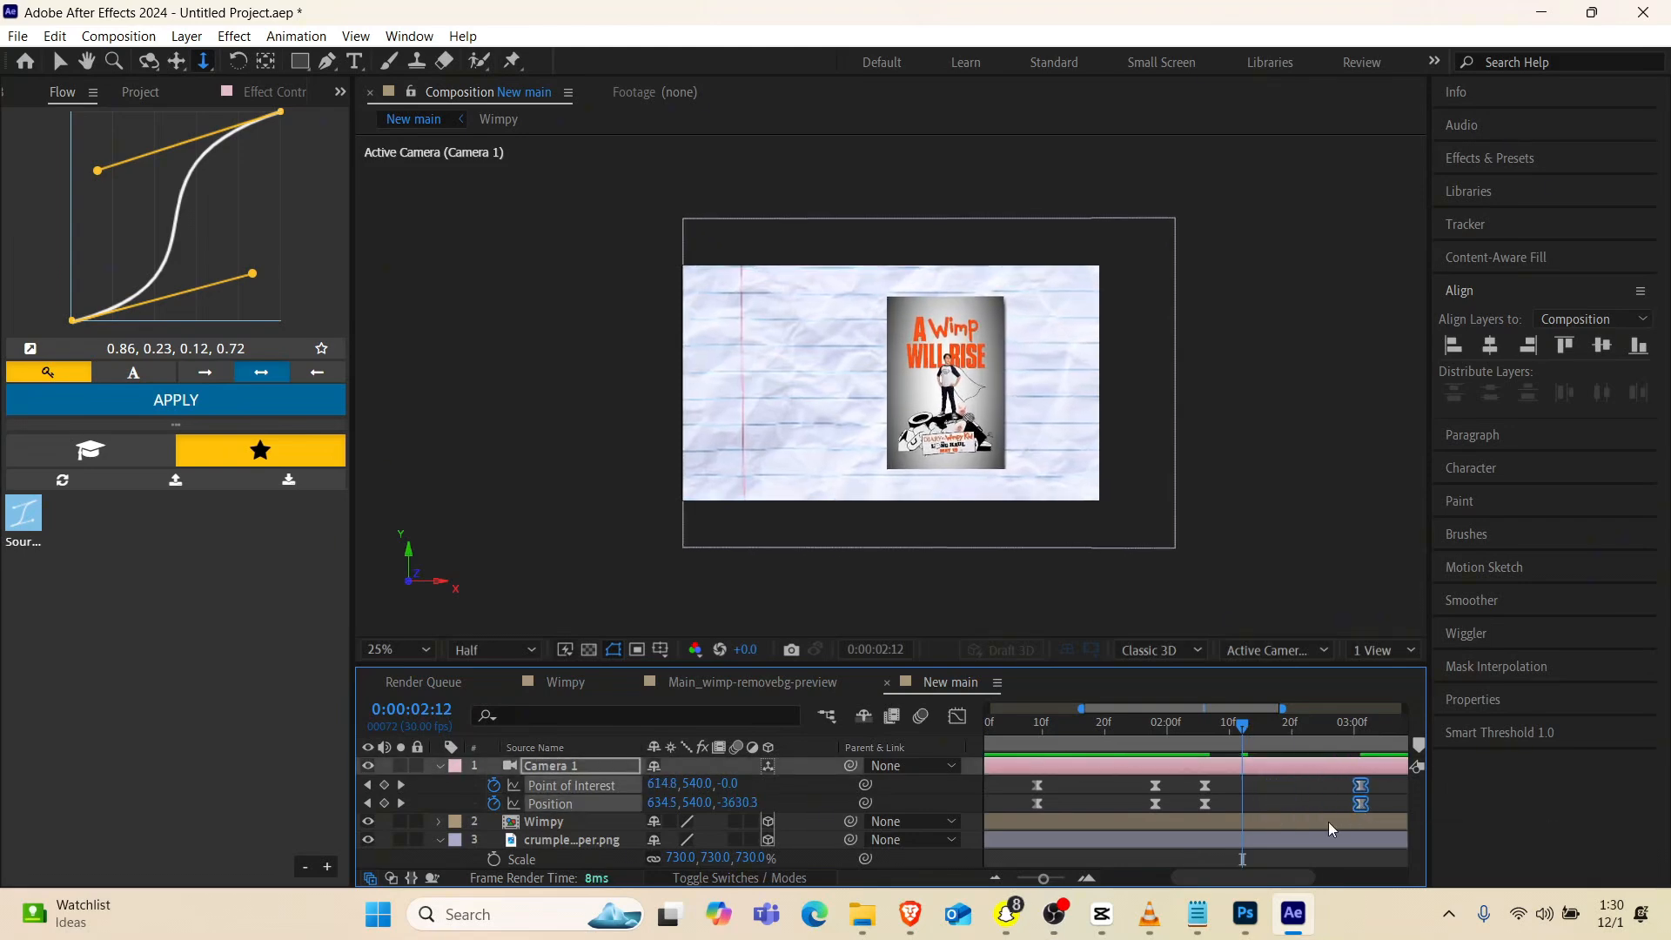
Preview the slowed camera pan, and scale the crumpled paper layer up to 1406% to cover the frame's exposed edge
{"action": "left_click", "coordinate": [1021, 730]}
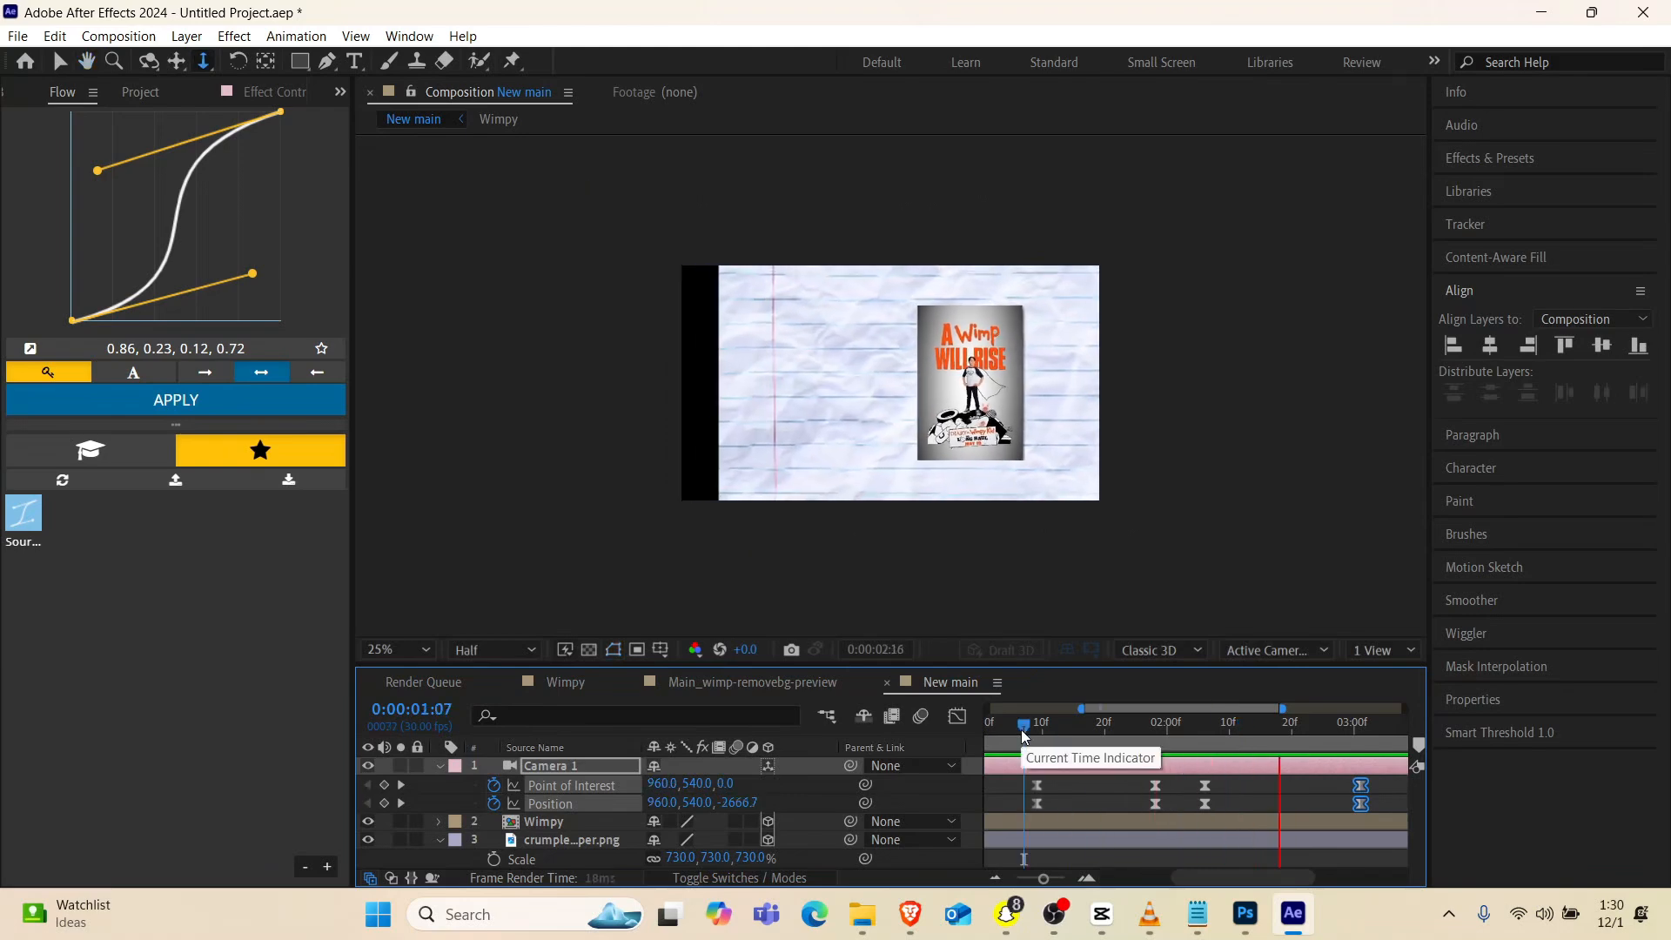
{"action": "key", "text": "space"}
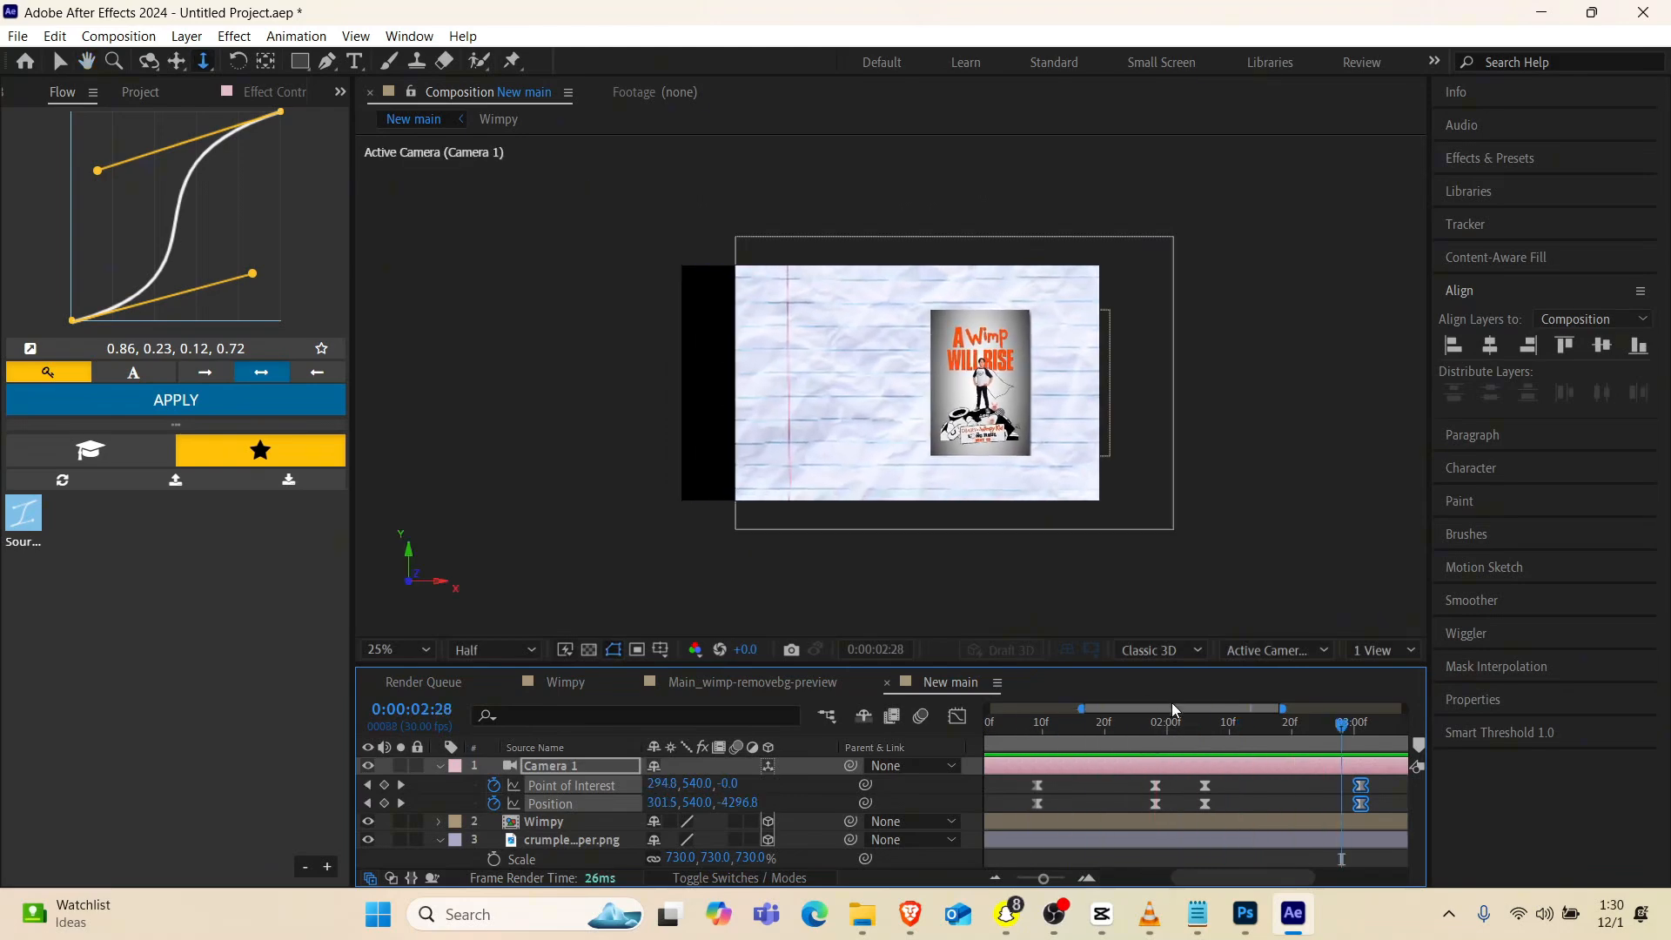
{"action": "left_click", "coordinate": [571, 842]}
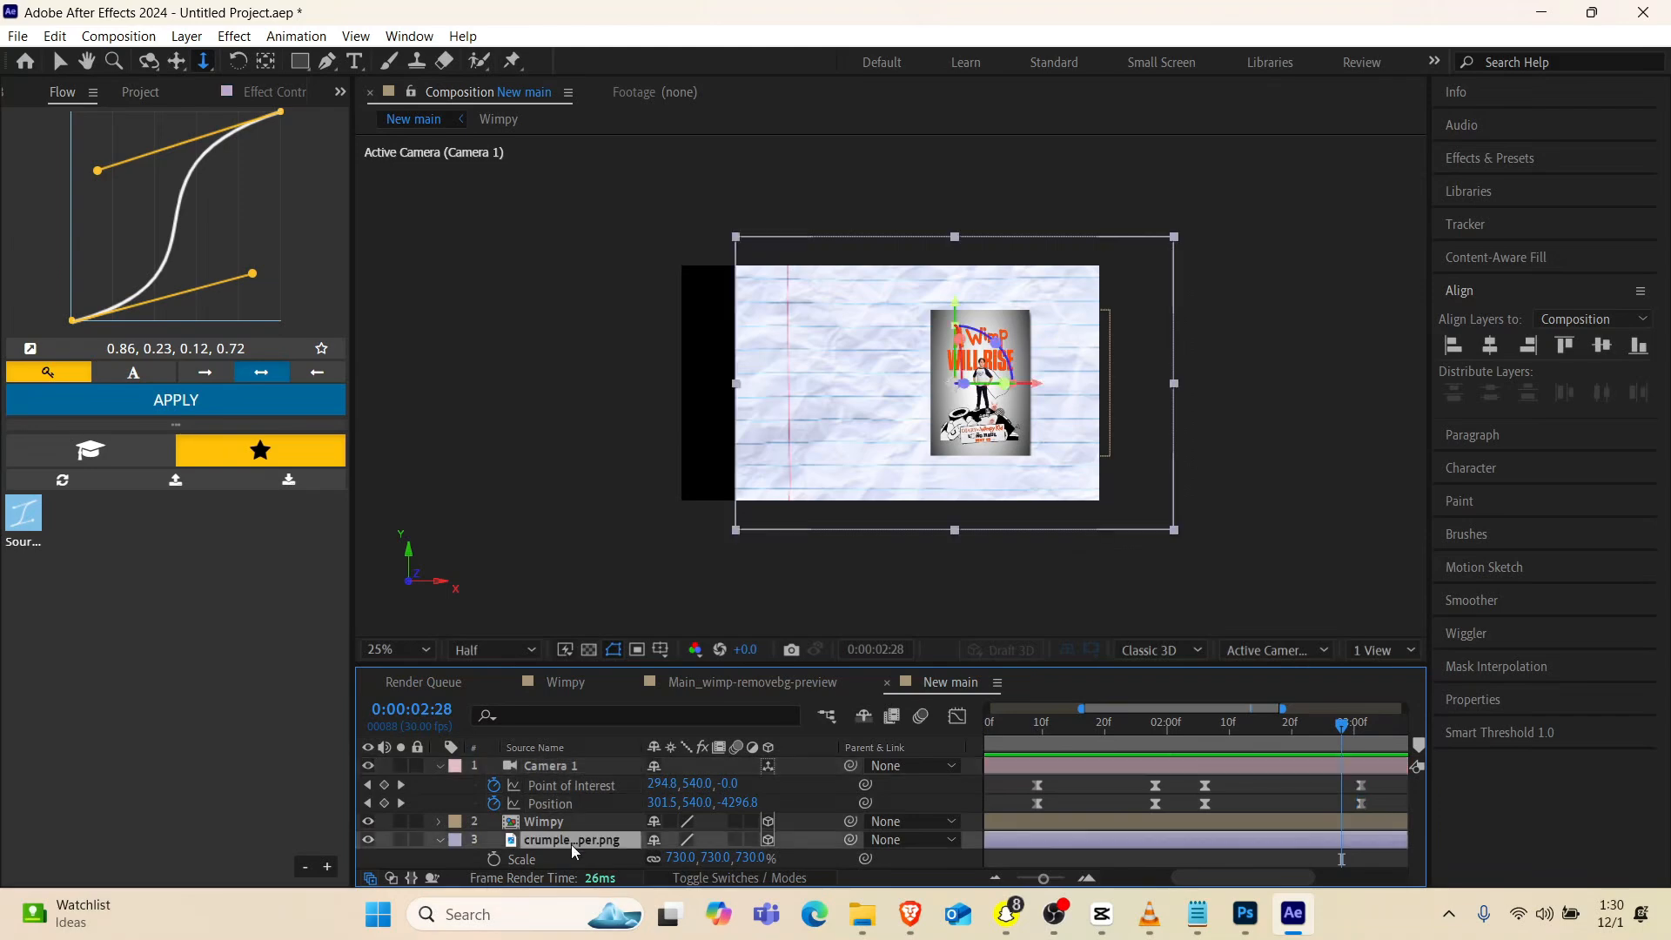
{"action": "key", "text": "s"}
{"action": "key", "text": "s"}
{"action": "left_click_drag", "start_coordinate": [681, 858], "coordinate": [1357, 800]}
Push the crumpled paper farther back in Z using a two-view layout with the Right view, and return to the single active camera view
{"action": "left_click", "coordinate": [1369, 655]}
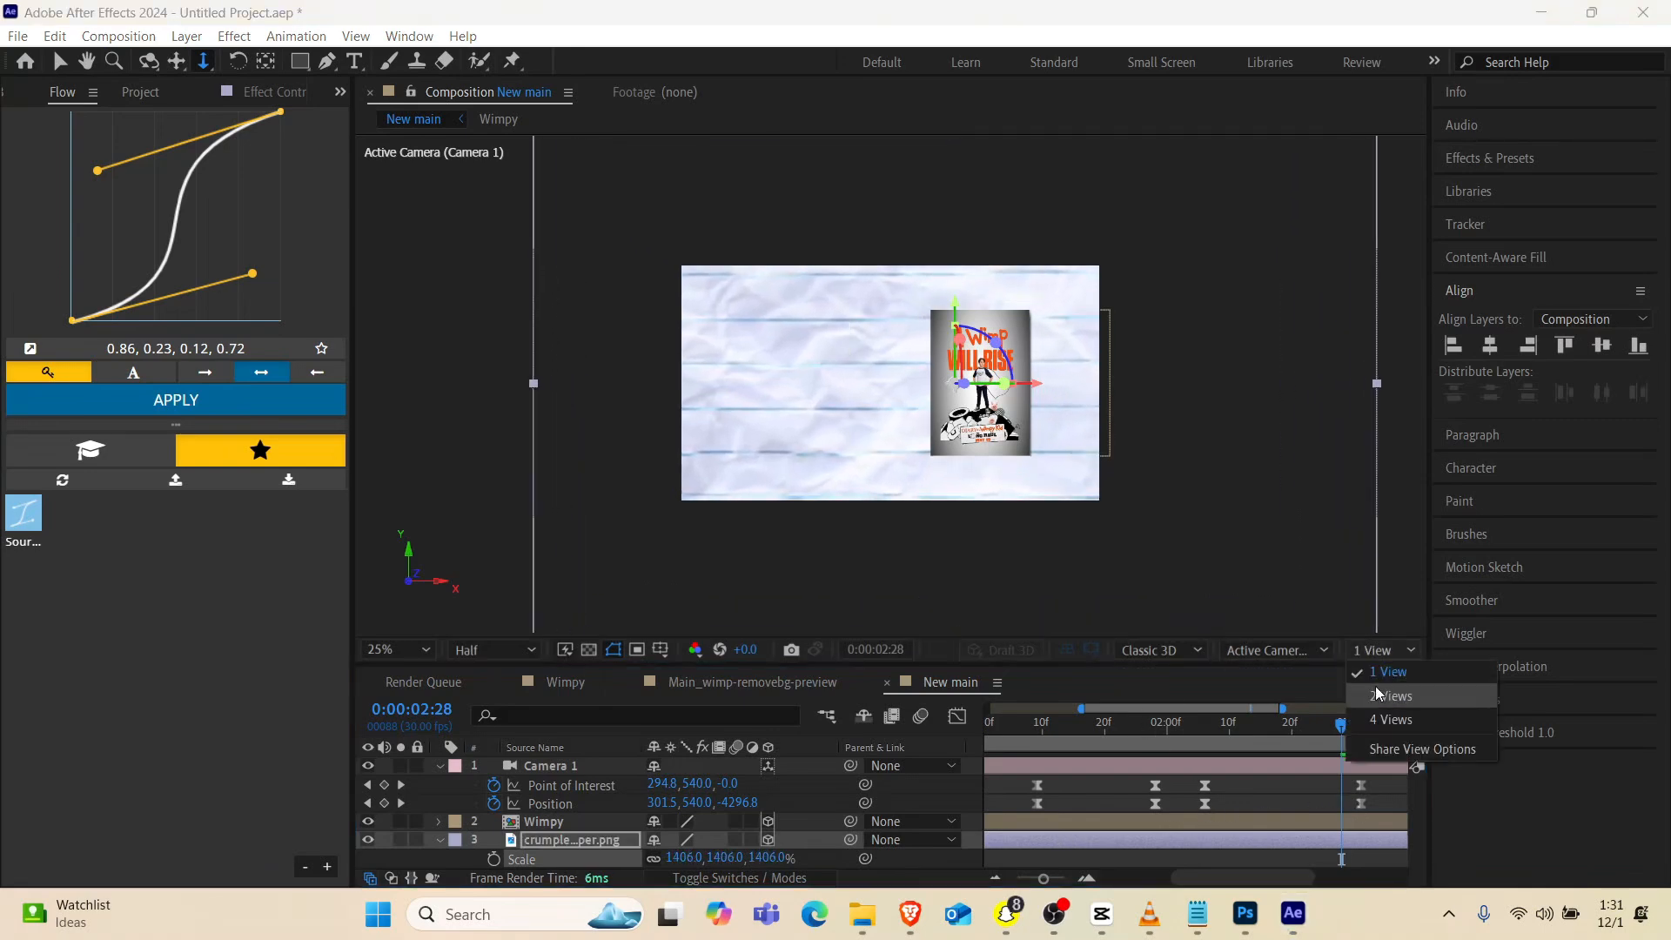
{"action": "left_click", "coordinate": [1375, 691]}
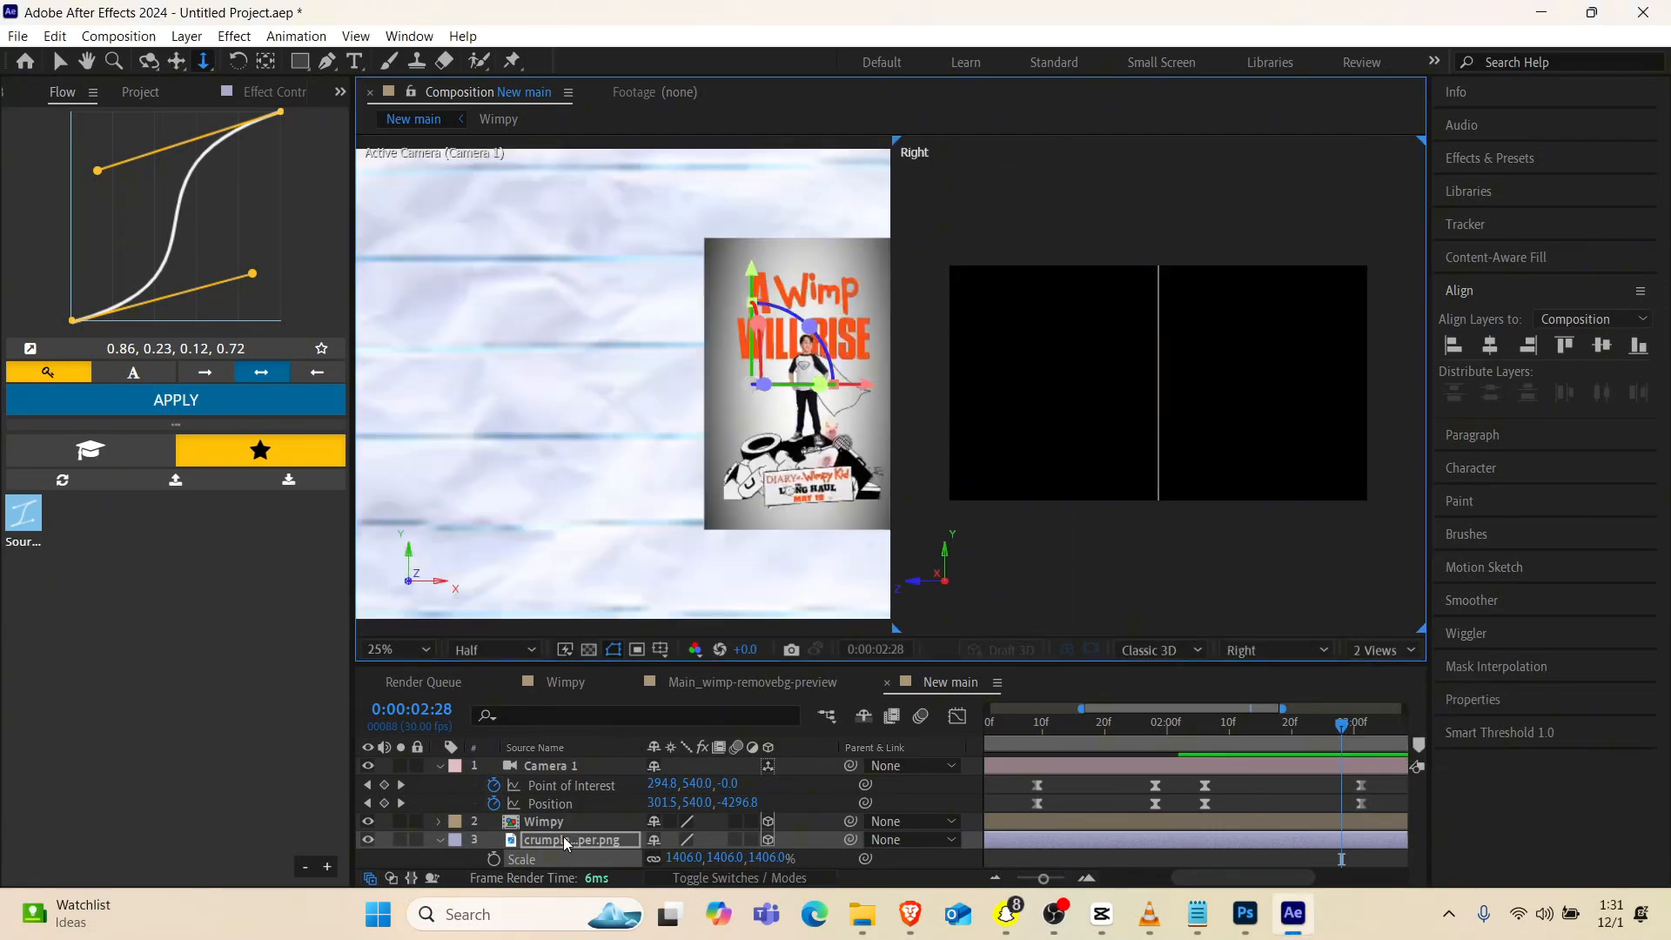
{"action": "scroll", "coordinate": [1168, 483], "scroll_direction": "down", "scroll_amount": 2}
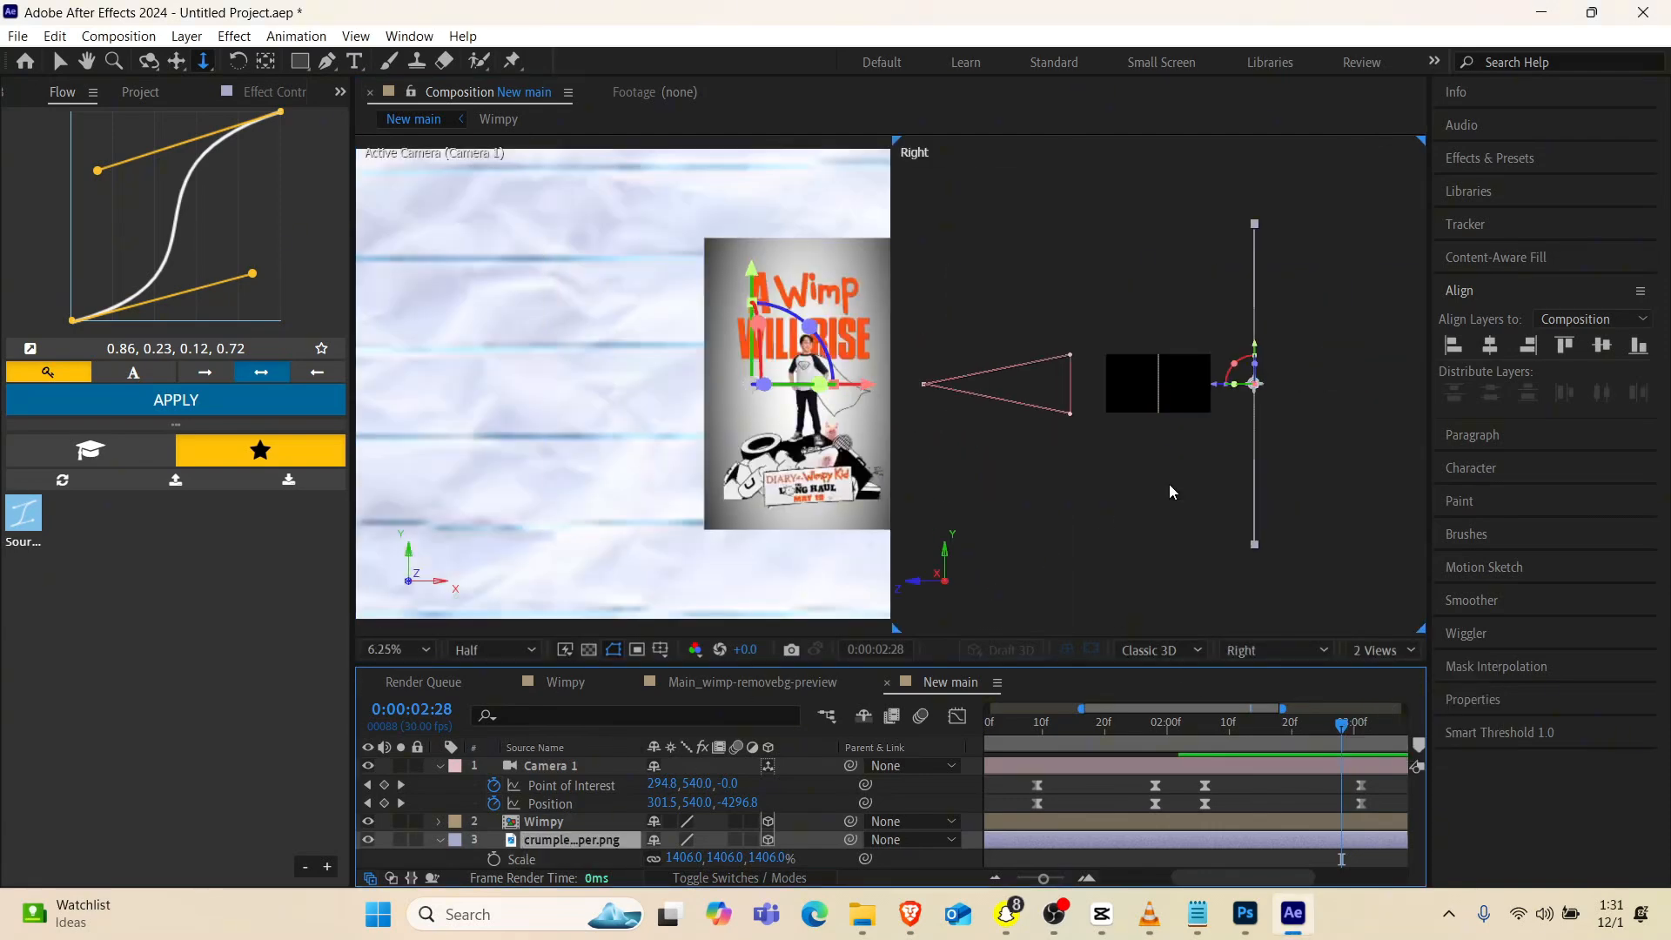
{"action": "key", "text": "v"}
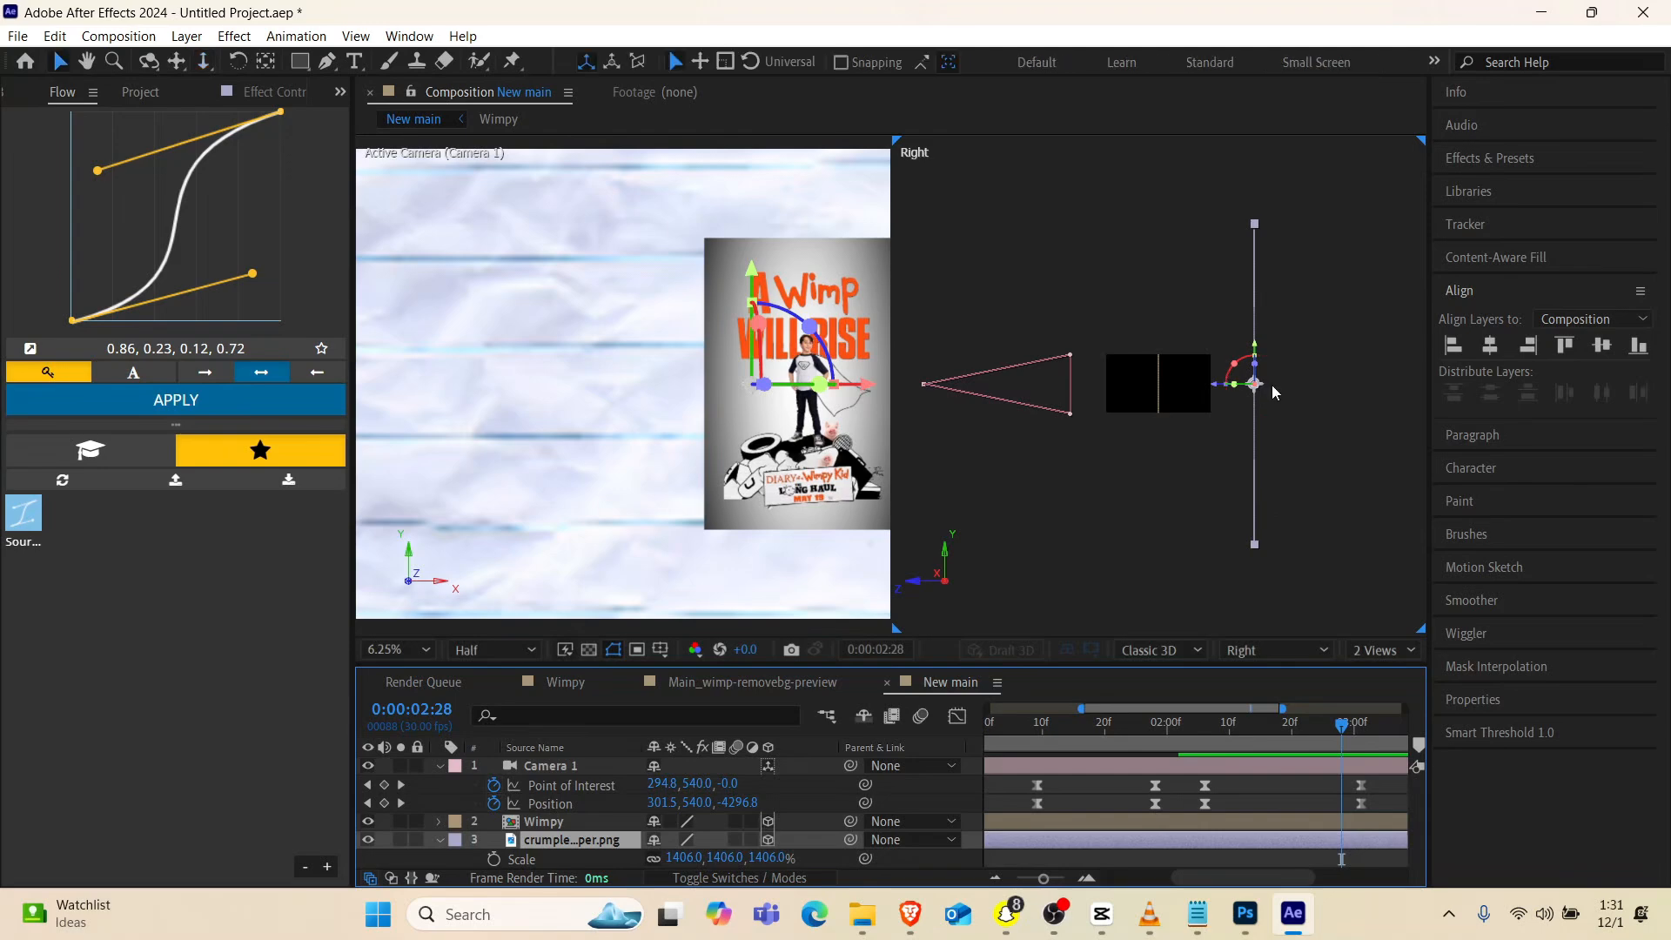
{"action": "left_click_drag", "start_coordinate": [1217, 389], "coordinate": [1276, 384]}
{"action": "left_click", "coordinate": [1384, 652]}
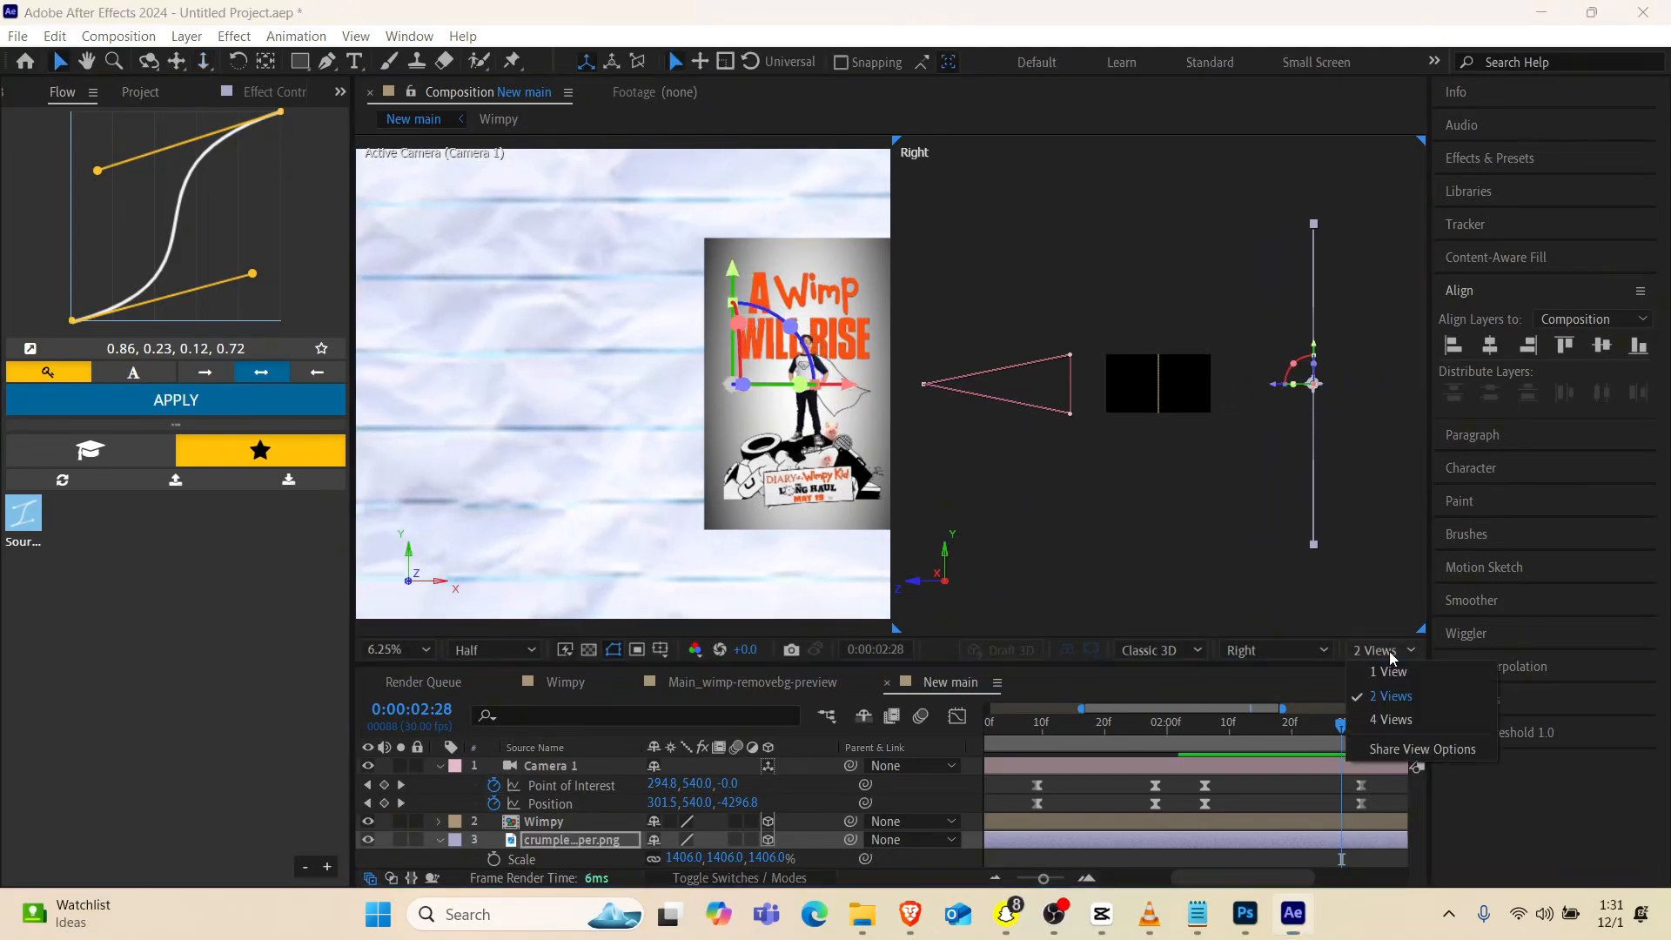
{"action": "left_click", "coordinate": [1384, 674]}
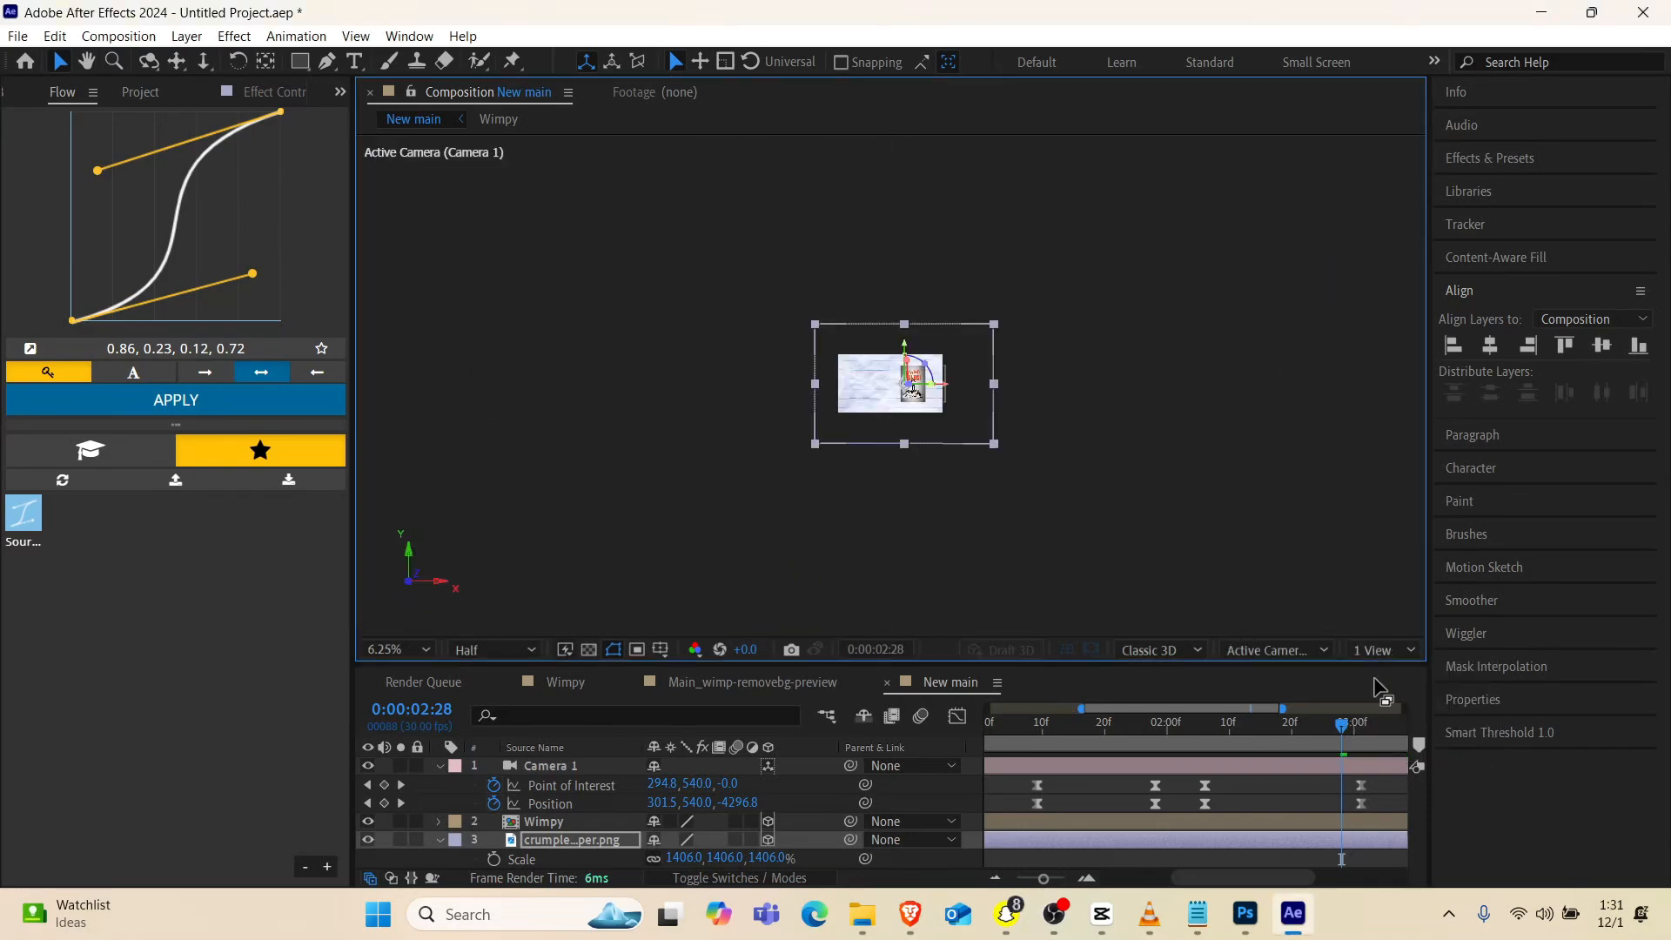
{"action": "key", "text": "period"}
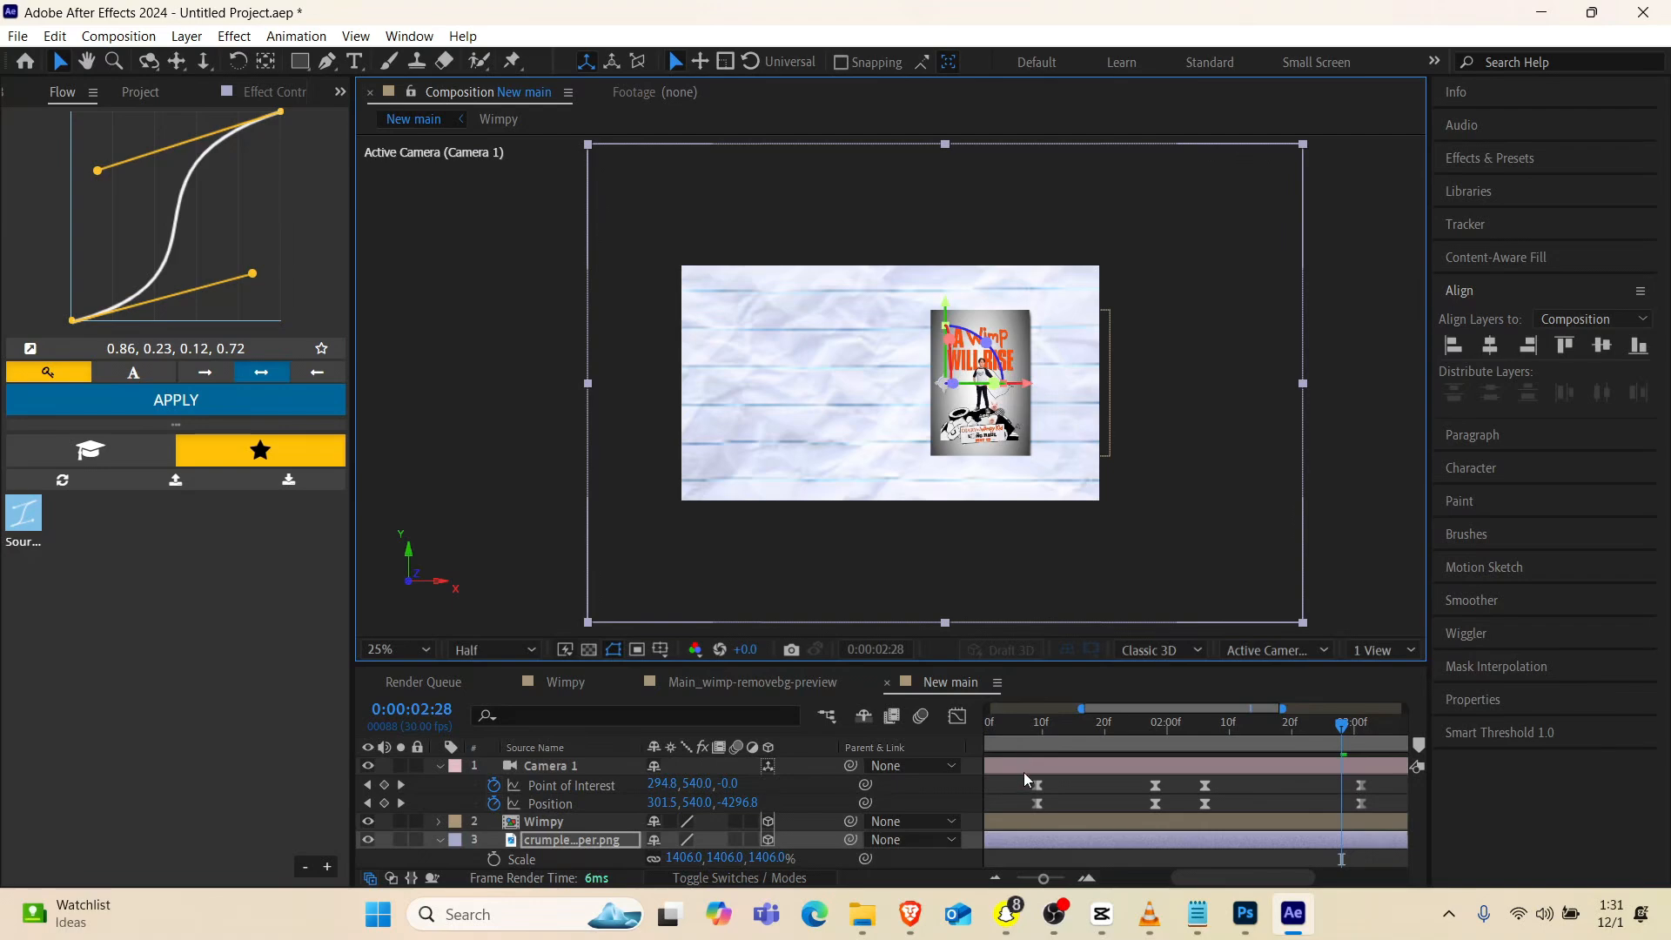
Play back and scrub the animation from the start to check the paper's coverage through the pull-back and pan
{"action": "scroll", "coordinate": [1023, 771], "scroll_direction": "left", "scroll_amount": 3}
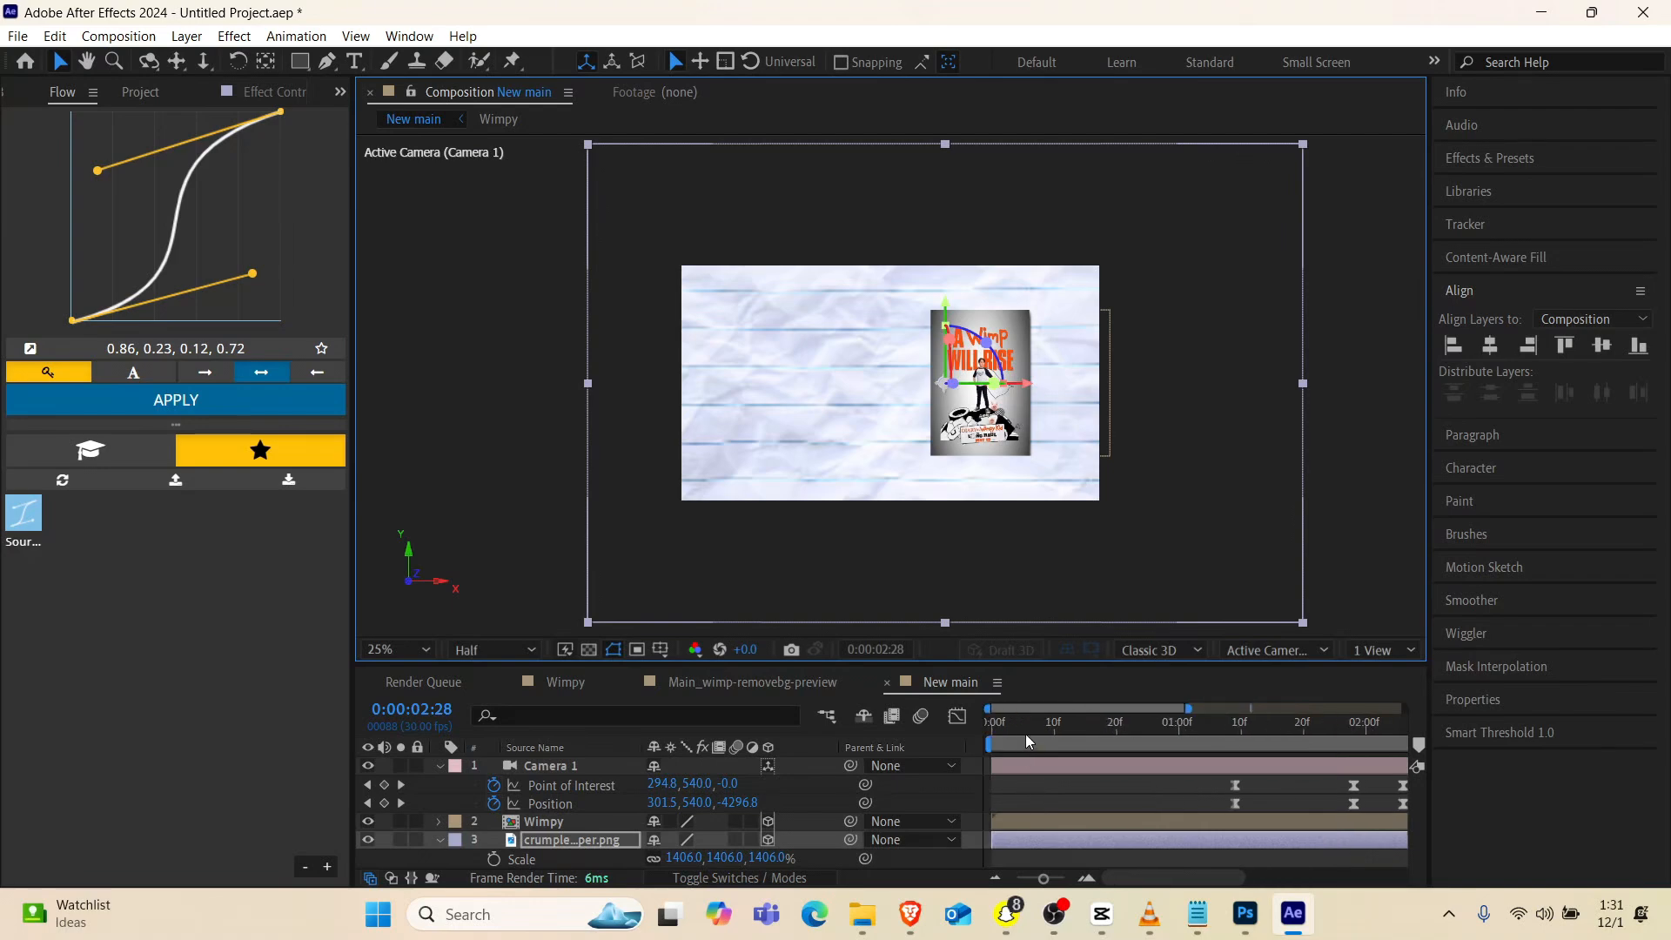
{"action": "key", "text": "Home"}
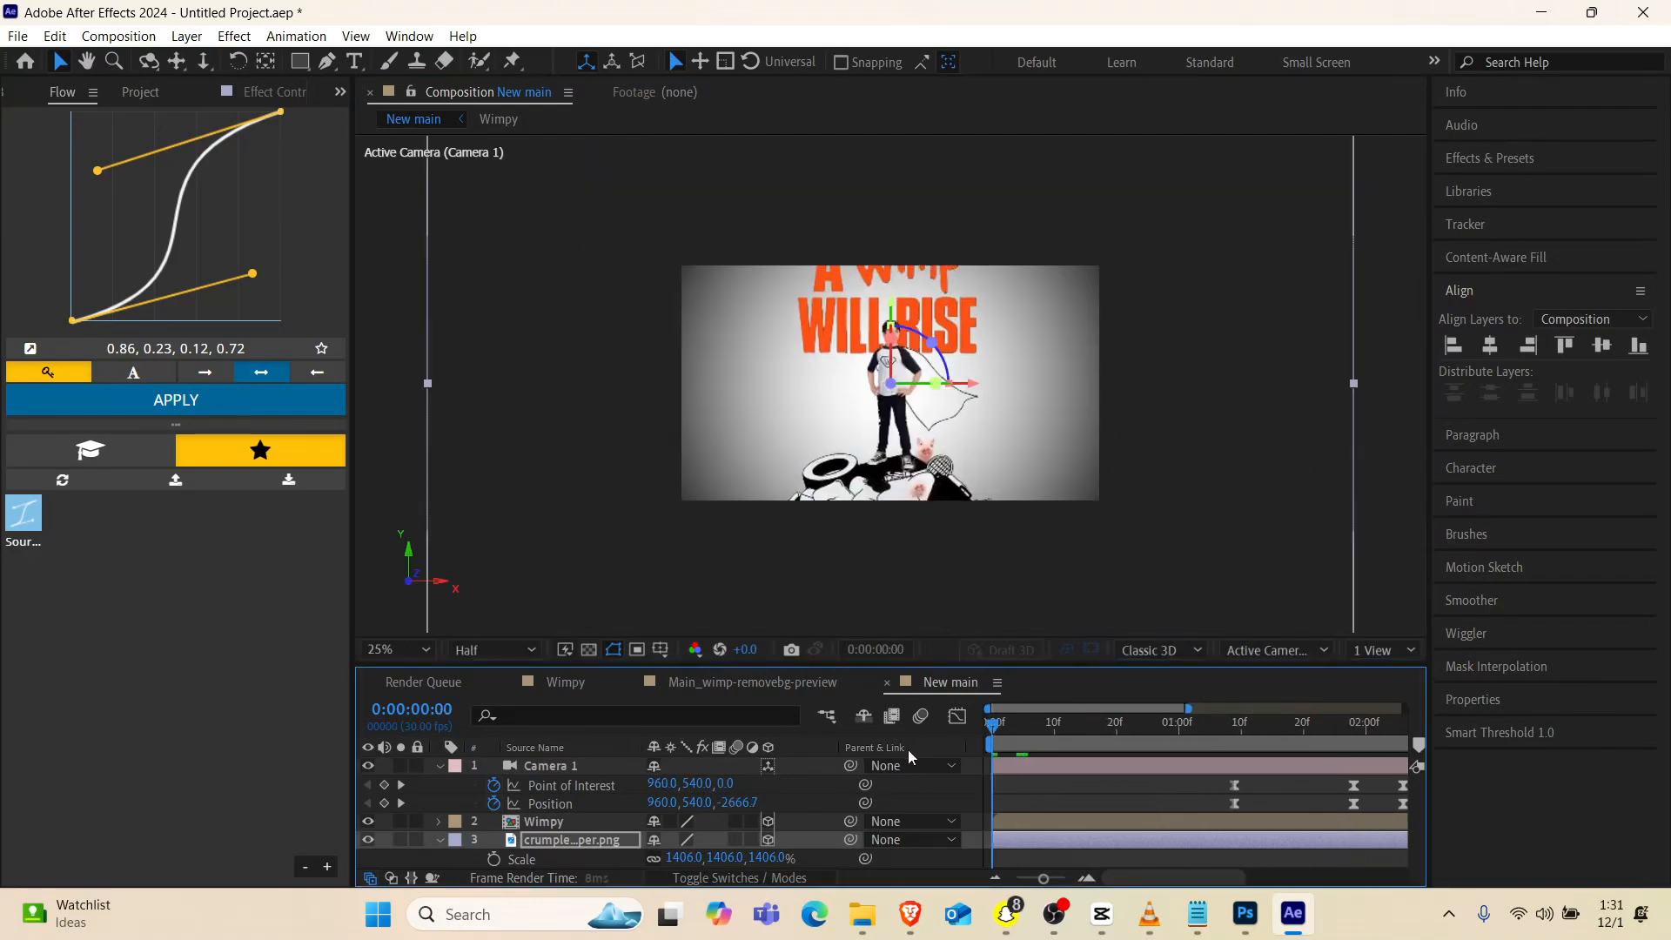
{"action": "key", "text": "space"}
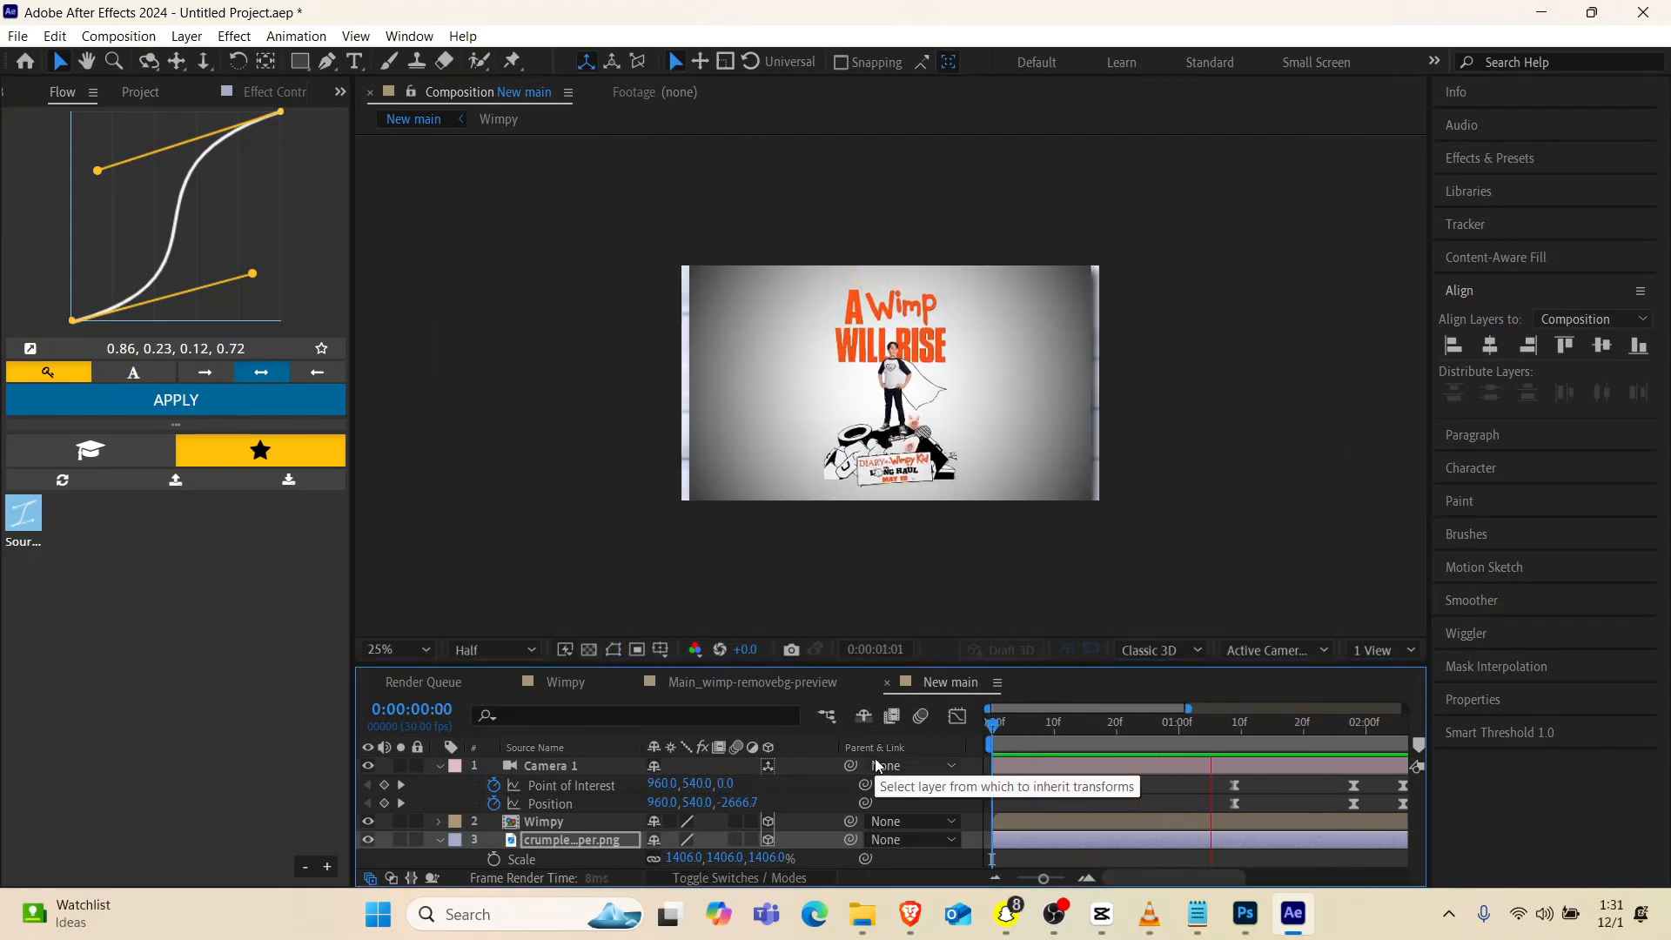
{"action": "key", "text": "space"}
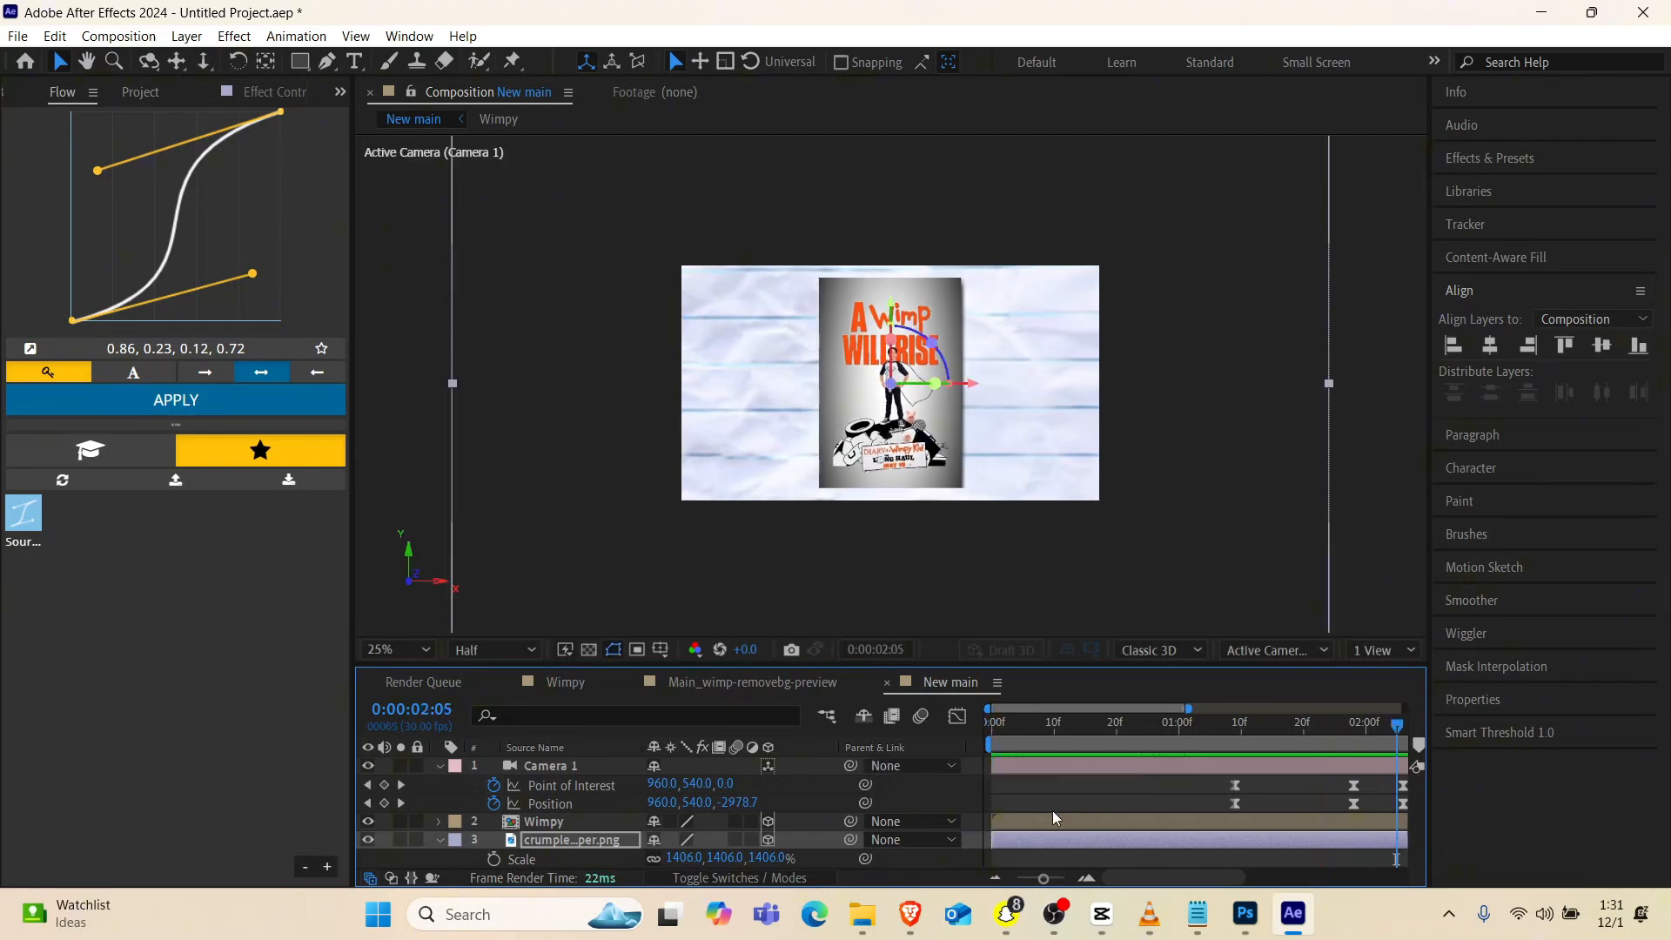
{"action": "left_click_drag", "start_coordinate": [1206, 726], "coordinate": [1323, 738]}
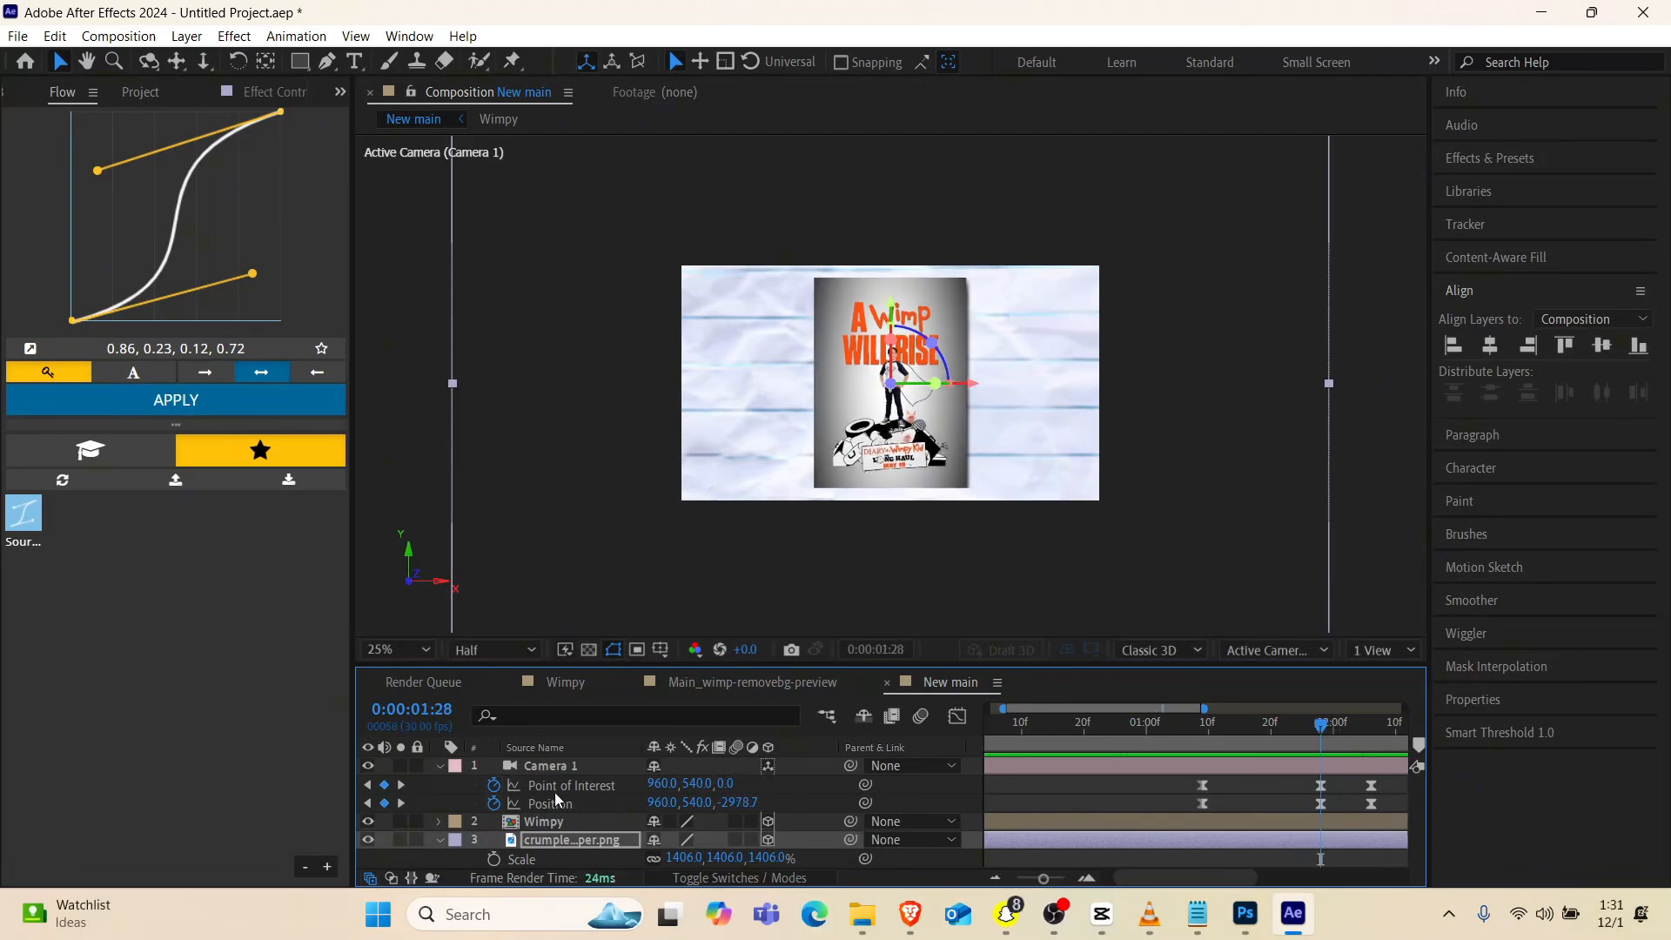
{"action": "left_click_drag", "start_coordinate": [1178, 729], "coordinate": [1327, 751]}
{"action": "left_click_drag", "start_coordinate": [1287, 815], "coordinate": [1285, 814]}
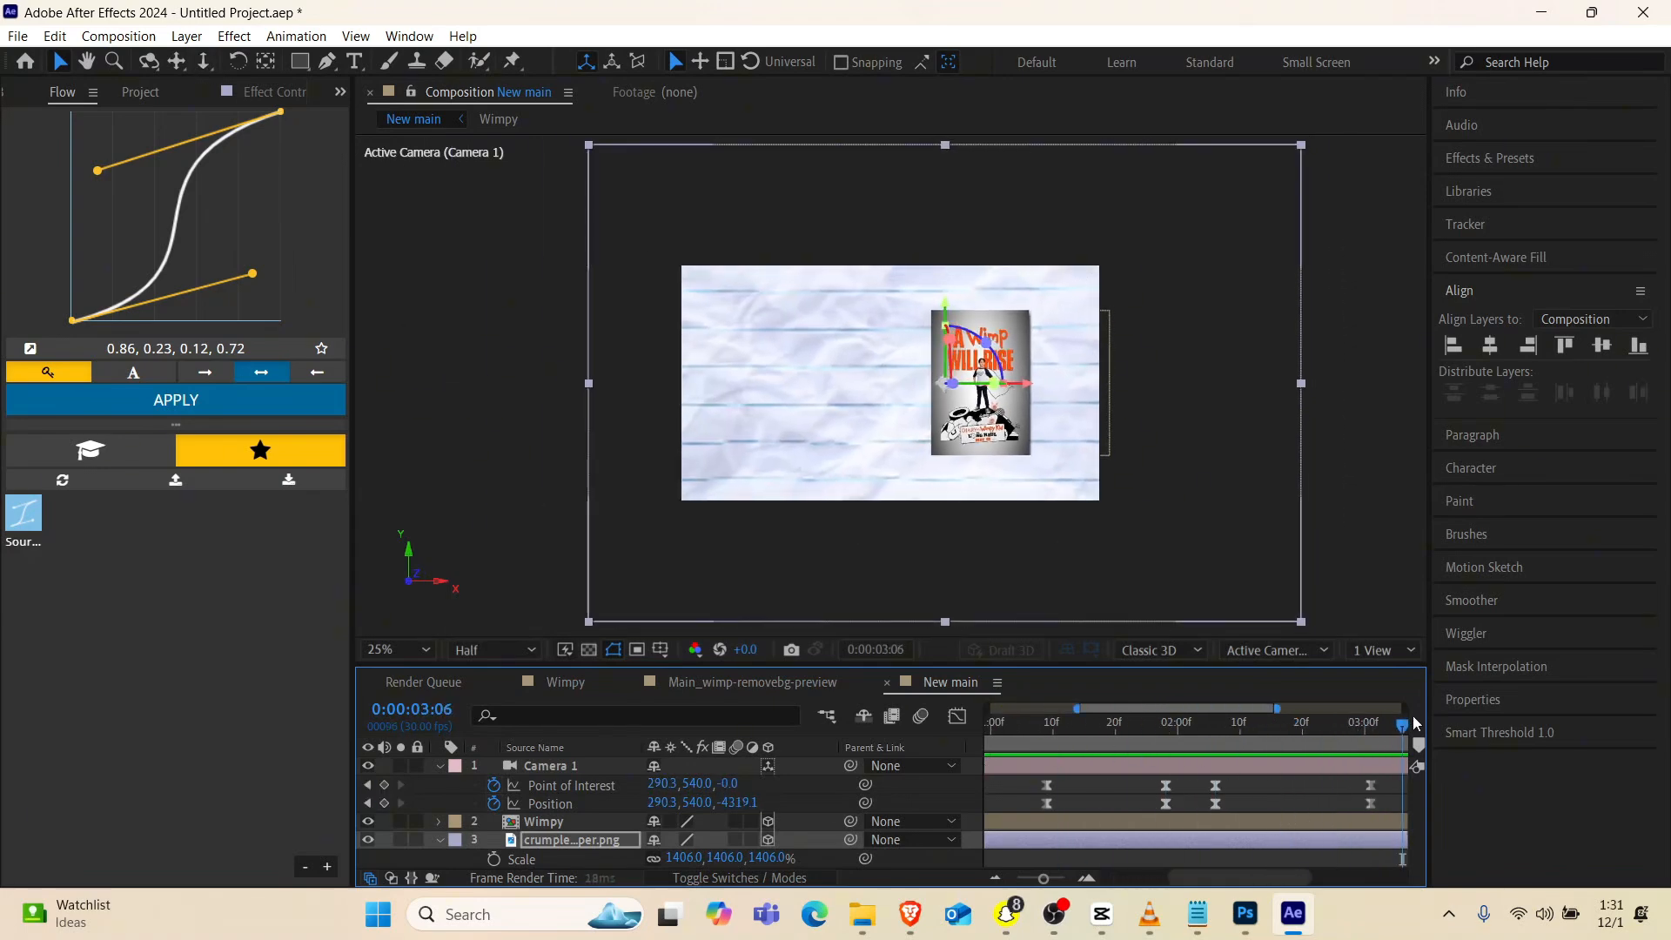
{"action": "left_click_drag", "start_coordinate": [1044, 879], "coordinate": [1031, 879]}
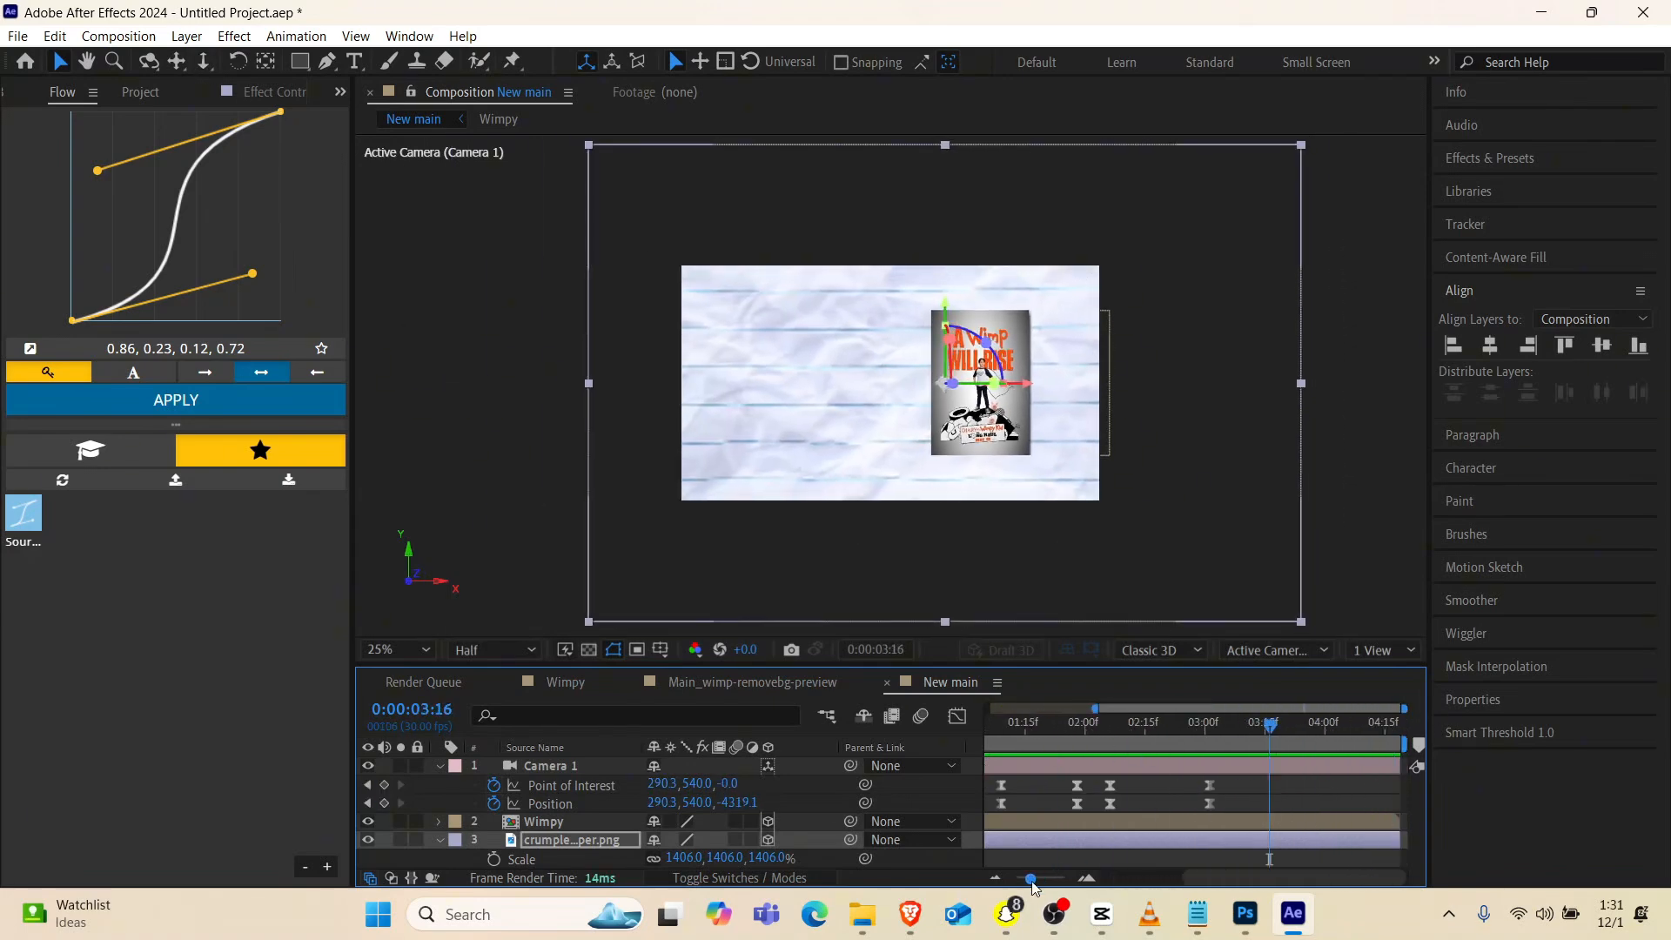
{"action": "scroll", "coordinate": [1060, 806], "scroll_direction": "left", "scroll_amount": 3}
Shift all of the camera's Point of Interest and Position keyframes earlier, placing the second pair at 0:00:01:17
{"action": "left_click_drag", "start_coordinate": [1199, 729], "coordinate": [1012, 811]}
{"action": "scroll", "coordinate": [1245, 802], "scroll_direction": "right", "scroll_amount": 3}
{"action": "scroll", "coordinate": [1027, 805], "scroll_direction": "left", "scroll_amount": 3}
{"action": "left_click", "coordinate": [1073, 721]}
{"action": "key", "text": "space"}
{"action": "key", "text": "space"}
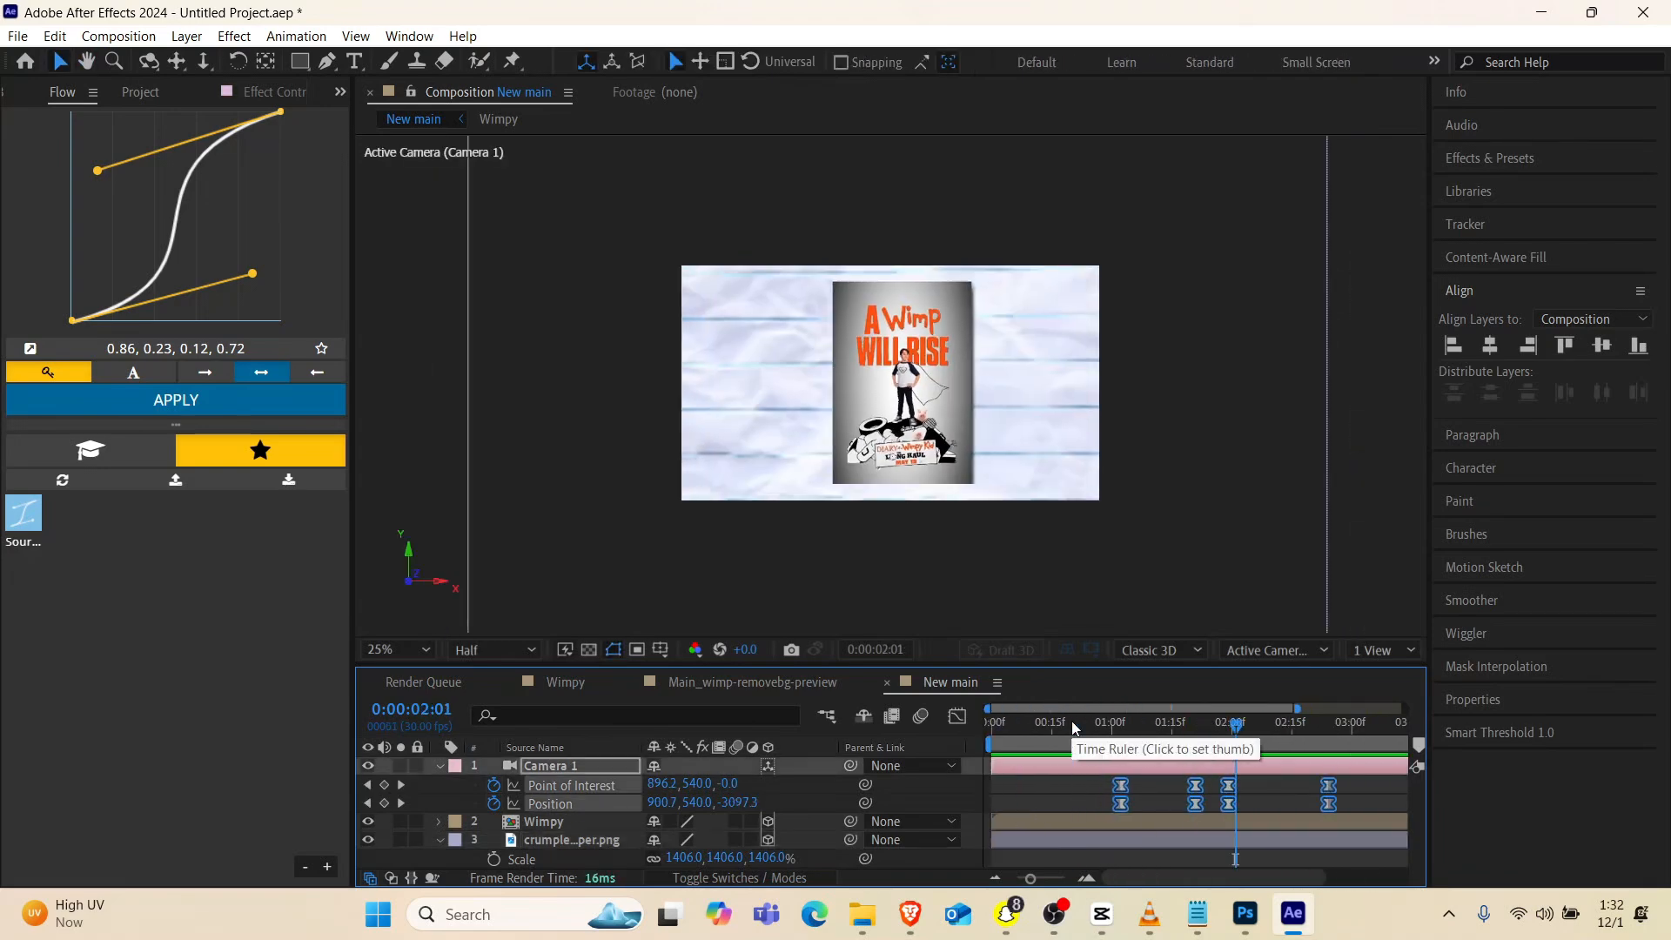
{"action": "left_click_drag", "start_coordinate": [1196, 803], "coordinate": [1181, 803]}
Play back the camera move from about 0:00:00:21 to check the earlier timing
{"action": "mouse_move", "coordinate": [1099, 728]}
{"action": "left_mouse_down"}
{"action": "mouse_move", "coordinate": [1204, 729]}
{"action": "mouse_move", "coordinate": [1095, 748]}
{"action": "left_mouse_up"}
{"action": "key", "text": "space"}
{"action": "key", "text": "space"}
{"action": "left_click", "coordinate": [1074, 733]}
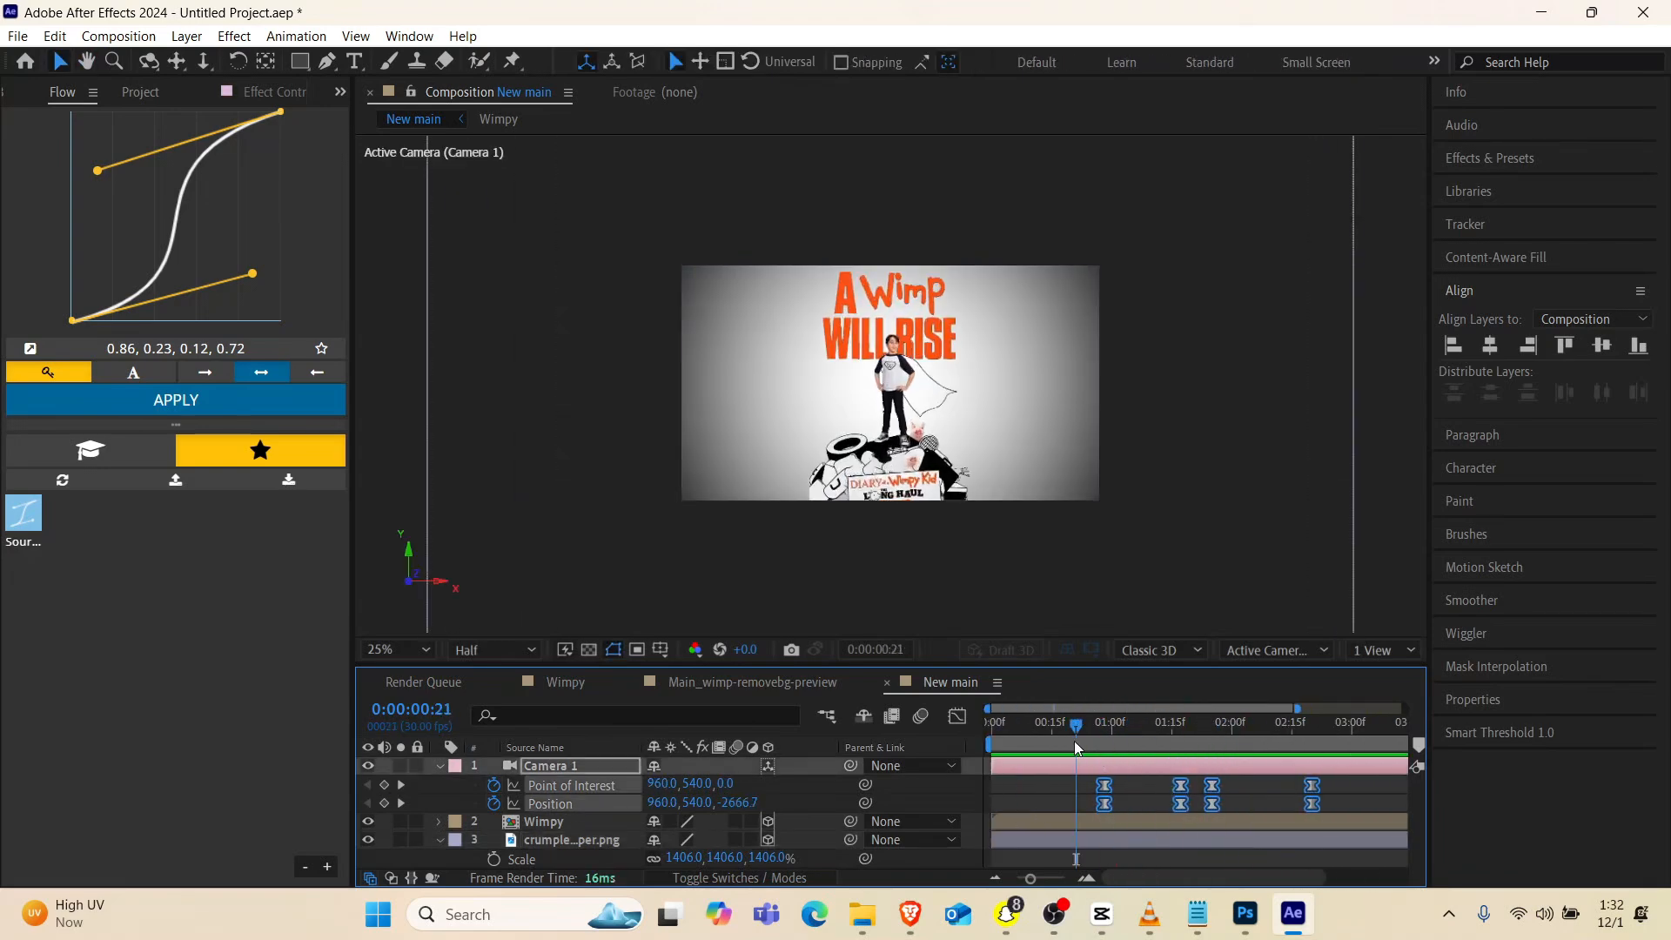
{"action": "key", "text": "space"}
{"action": "key", "text": "space"}
At the camera keyframes on 0:00:01:17, dolly the camera back to a Z position of about -3747.2
{"action": "left_click", "coordinate": [1071, 794]}
{"action": "left_click", "coordinate": [366, 804]}
{"action": "left_click", "coordinate": [367, 803]}
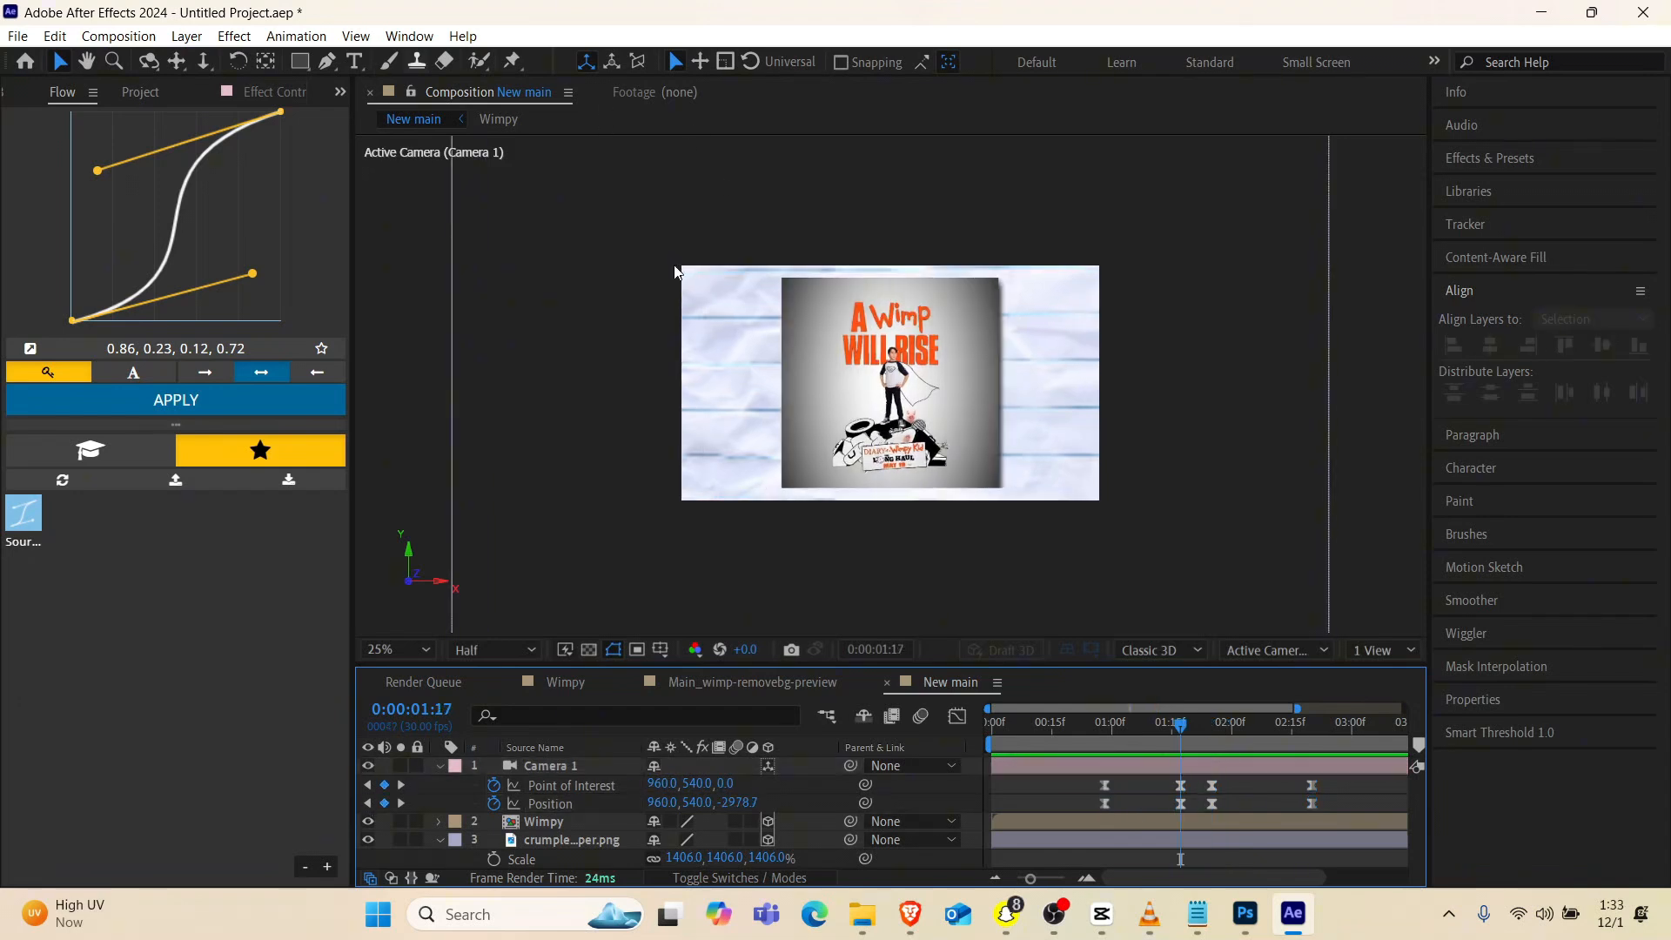
{"action": "left_click", "coordinate": [205, 64]}
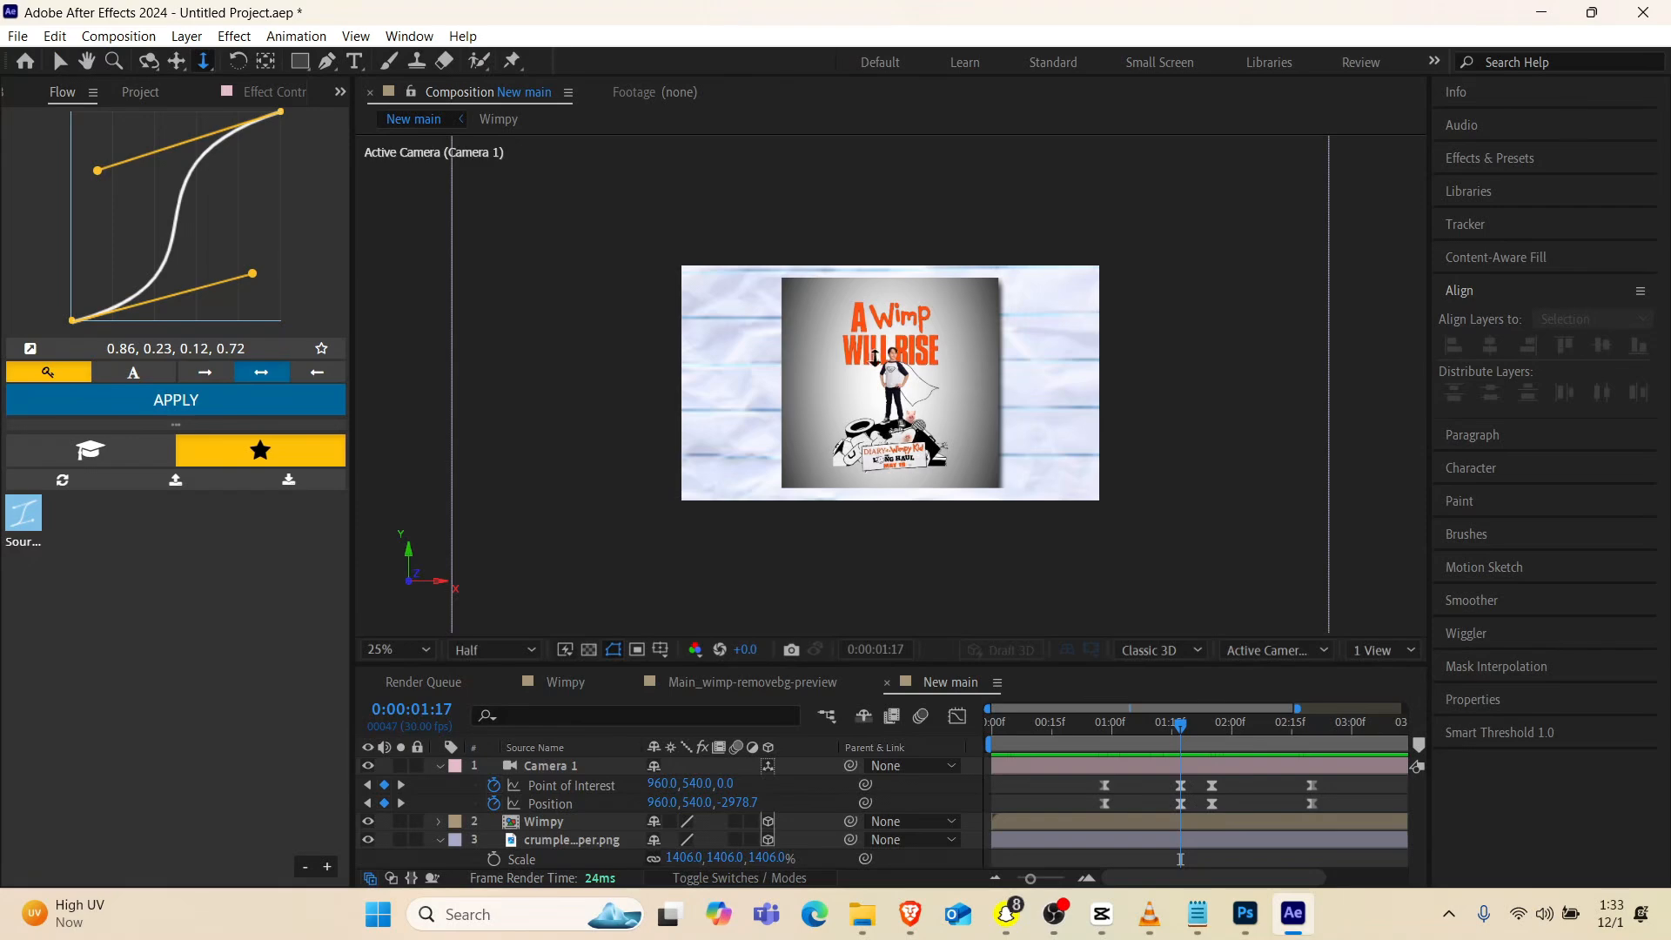
{"action": "left_click_drag", "start_coordinate": [902, 365], "coordinate": [896, 432]}
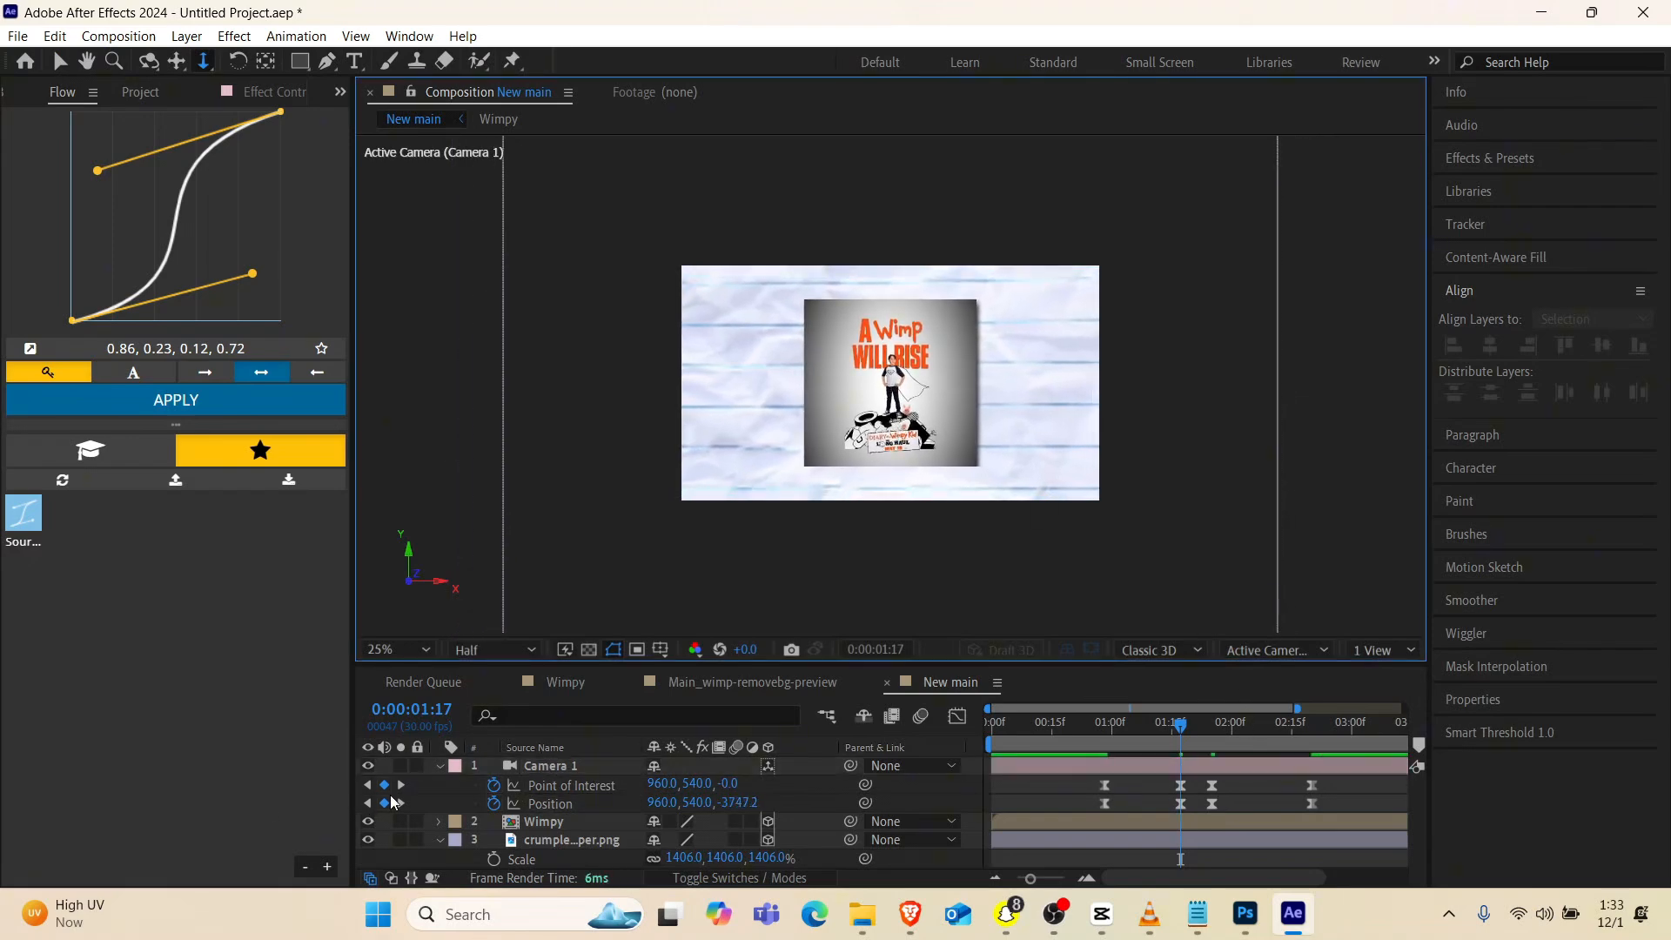
Delete the camera's hold keyframes at 0:00:01:25 and play back the direct transition from pull-back to pan
{"action": "left_click", "coordinate": [400, 802]}
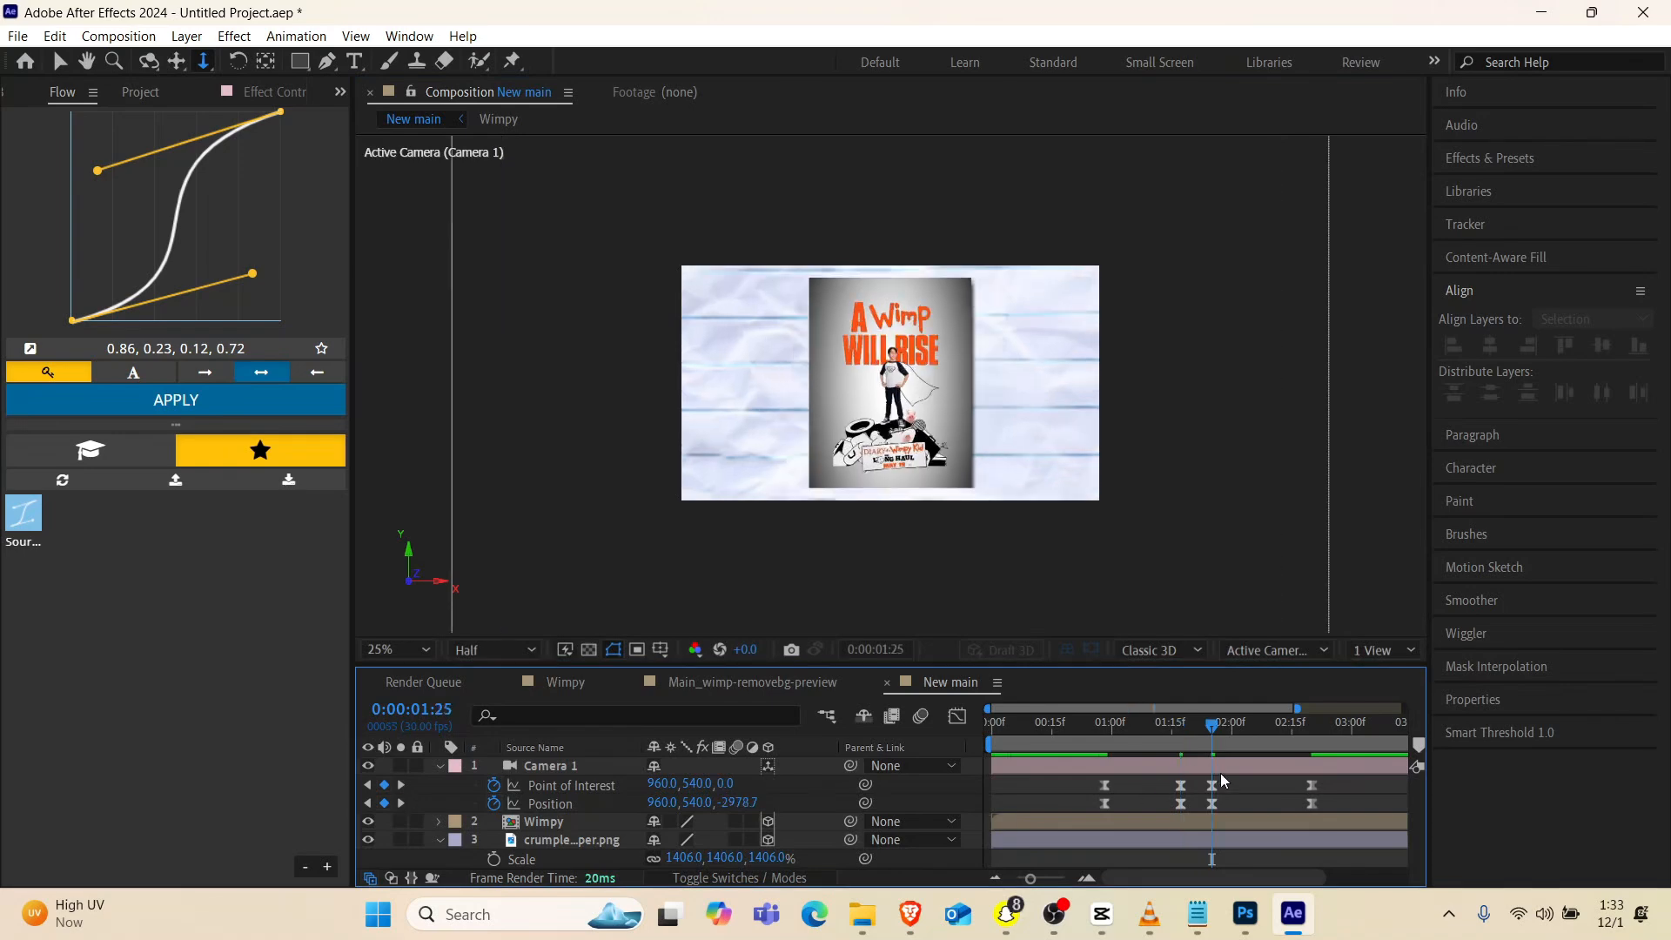
{"action": "left_click_drag", "start_coordinate": [1224, 780], "coordinate": [1199, 817]}
{"action": "key", "text": "Delete"}
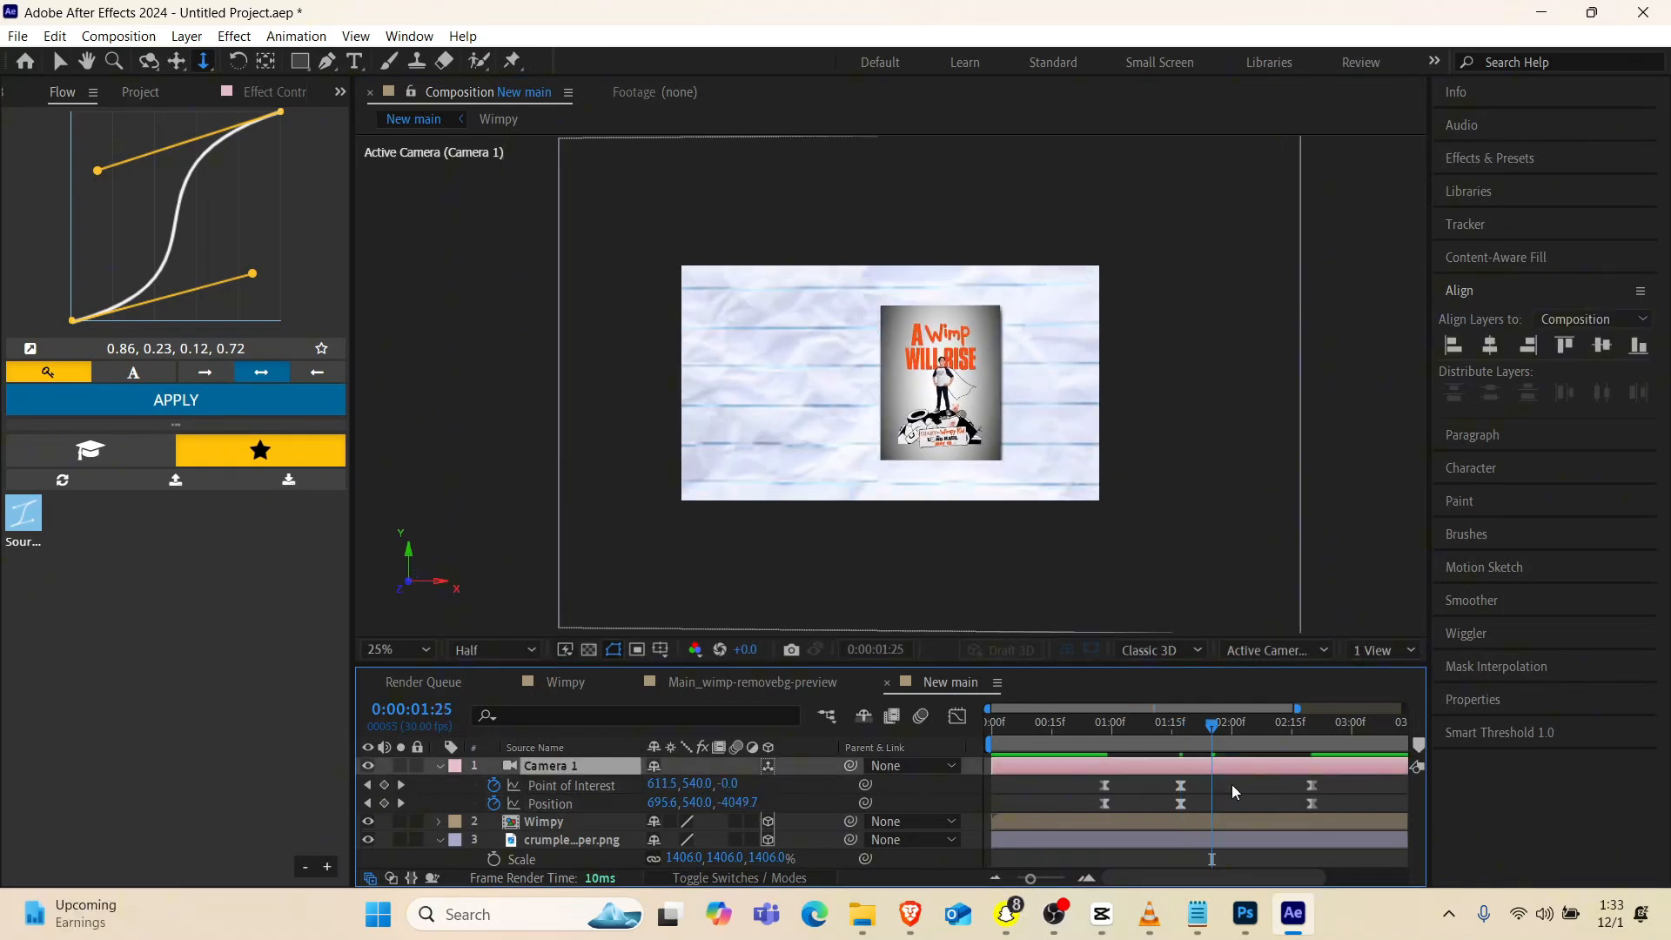
{"action": "left_click_drag", "start_coordinate": [1198, 741], "coordinate": [1074, 757]}
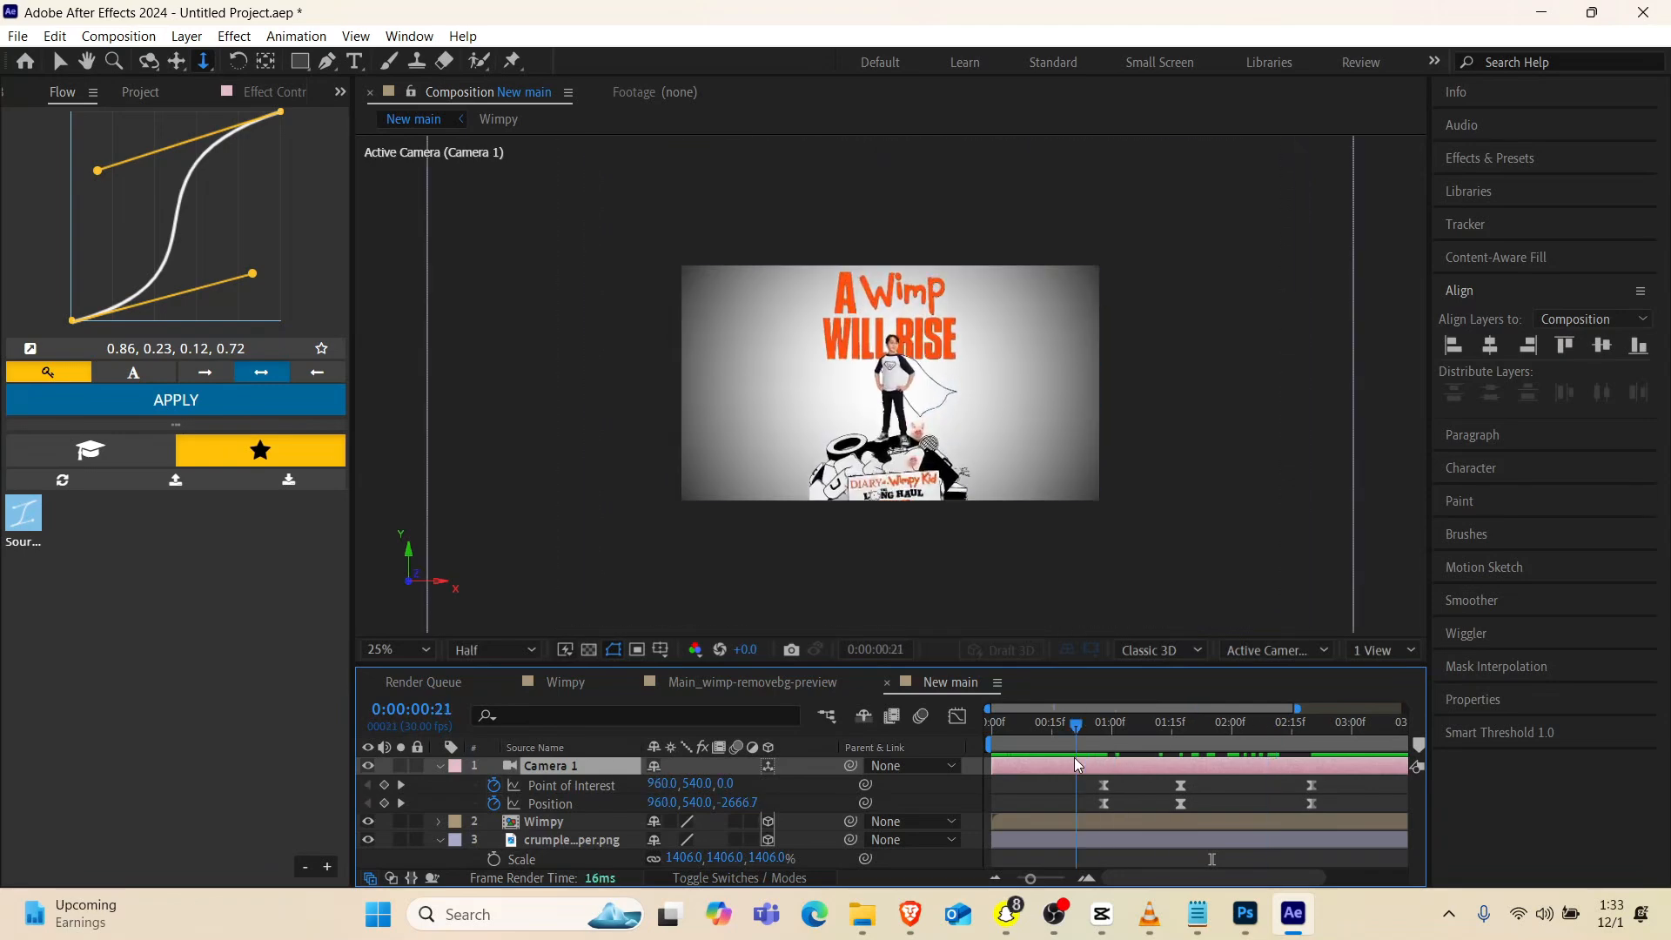
{"action": "key", "text": "space"}
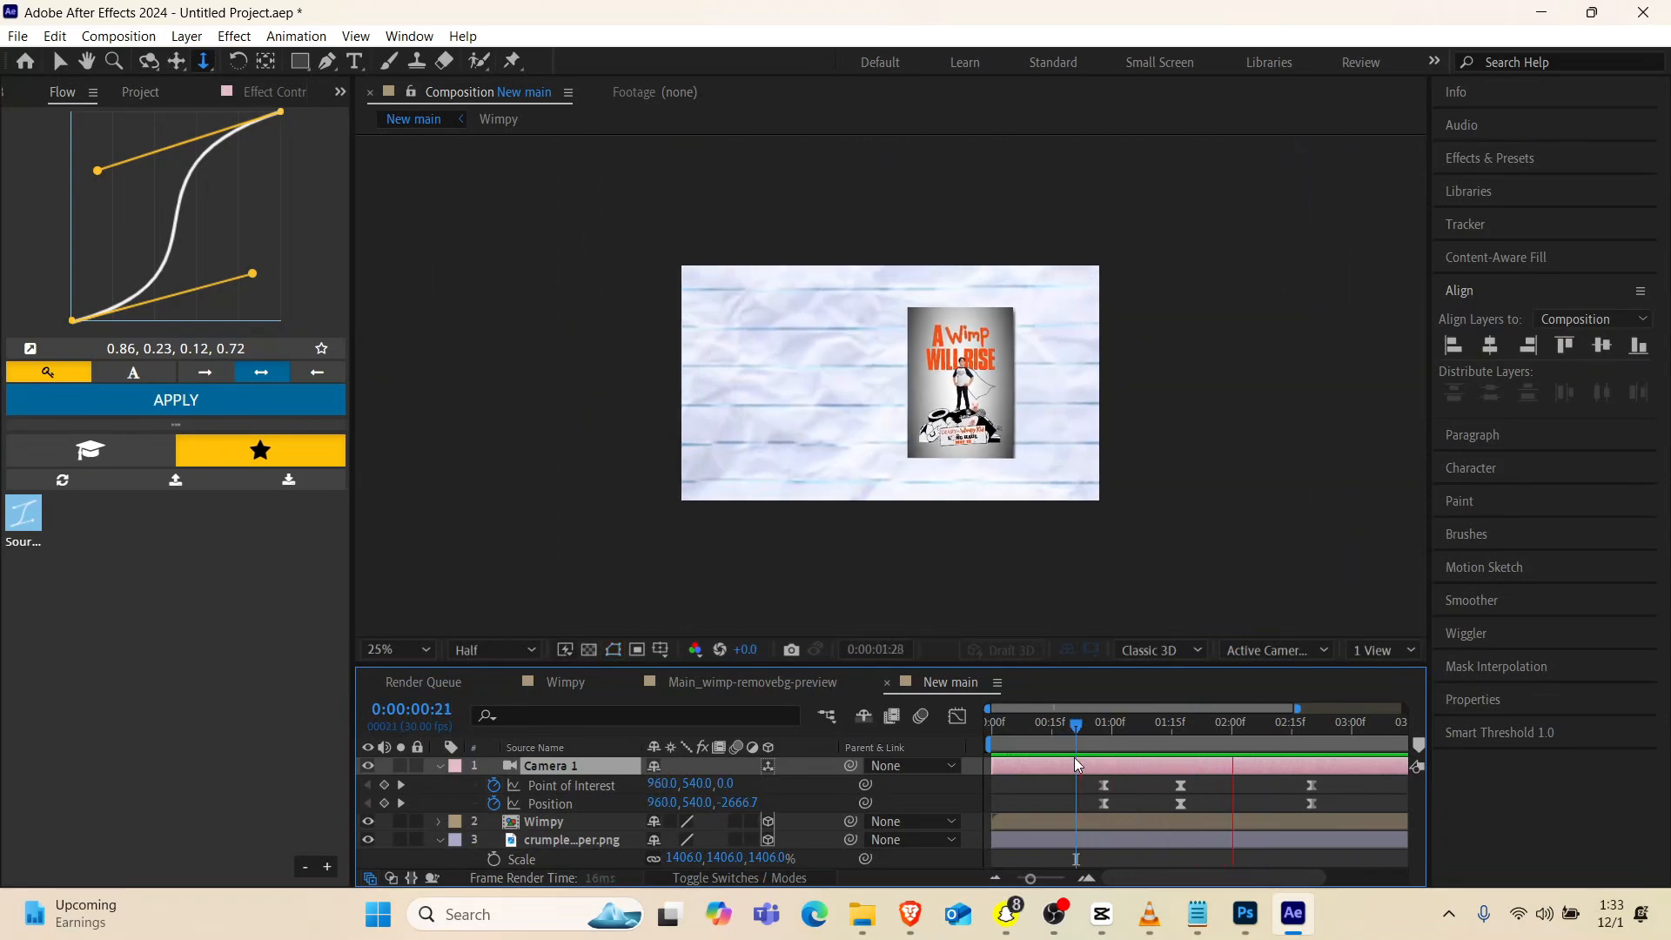
Move the camera's middle Point of Interest and Position keyframes to about 0:00:01:20 and preview the motion
{"action": "left_click_drag", "start_coordinate": [1324, 781], "coordinate": [1281, 823]}
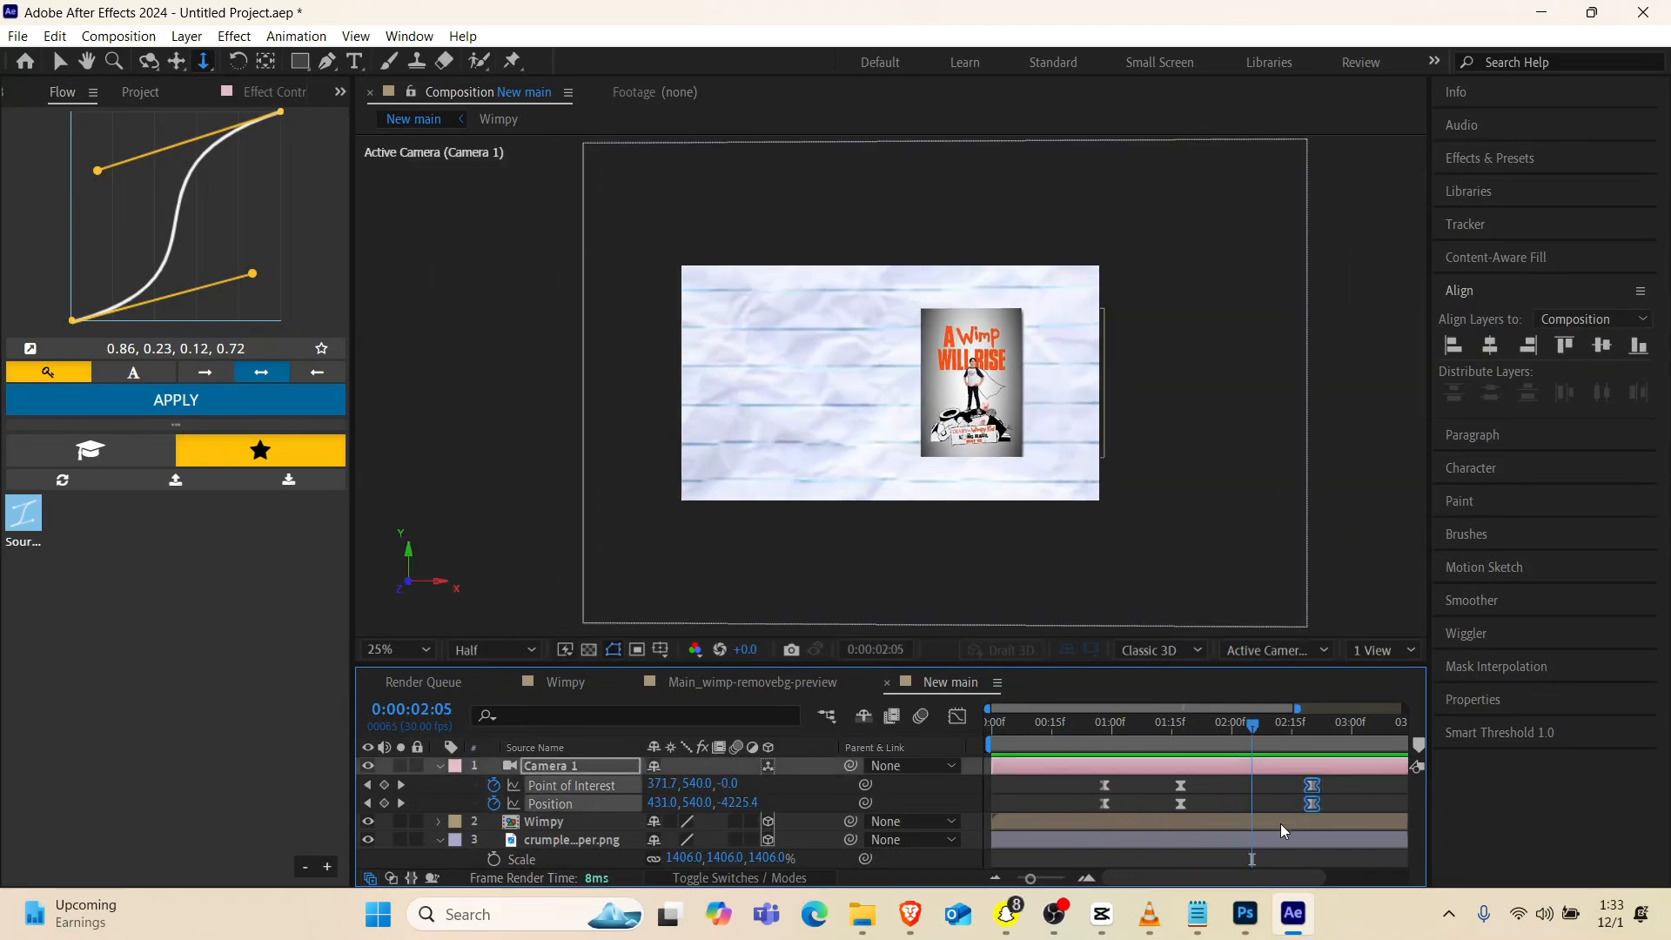
{"action": "mouse_move", "coordinate": [1193, 778]}
{"action": "left_mouse_down"}
{"action": "mouse_move", "coordinate": [1175, 812]}
{"action": "mouse_move", "coordinate": [1189, 809]}
{"action": "left_mouse_up"}
{"action": "left_click", "coordinate": [1071, 726]}
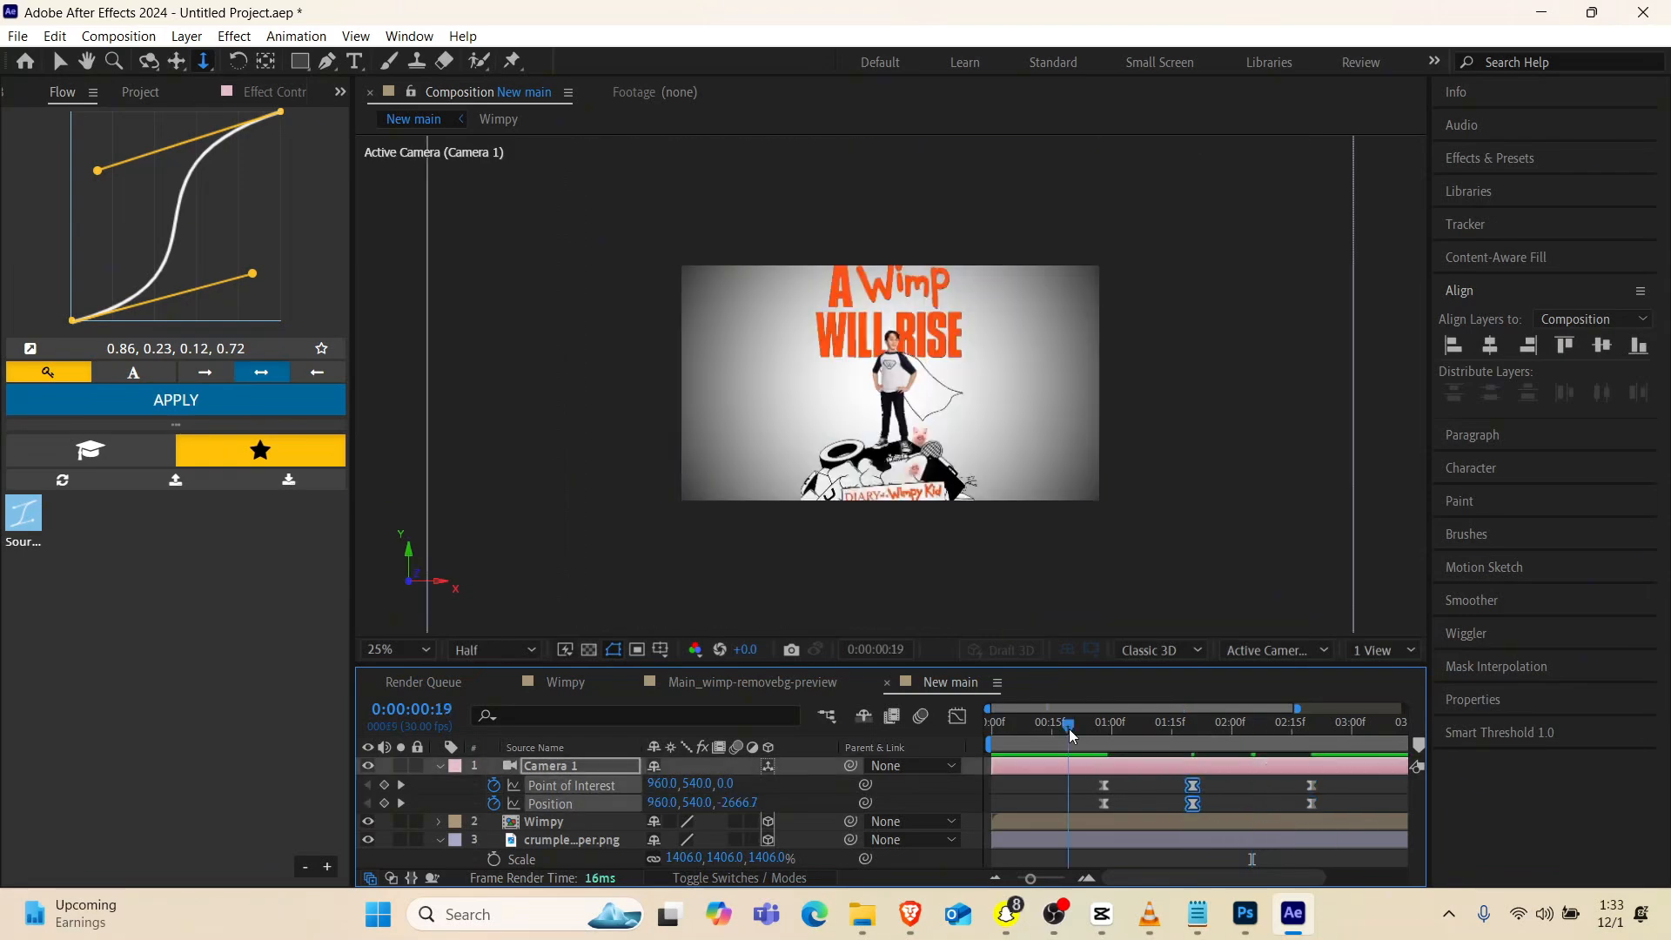
{"action": "key", "text": "space"}
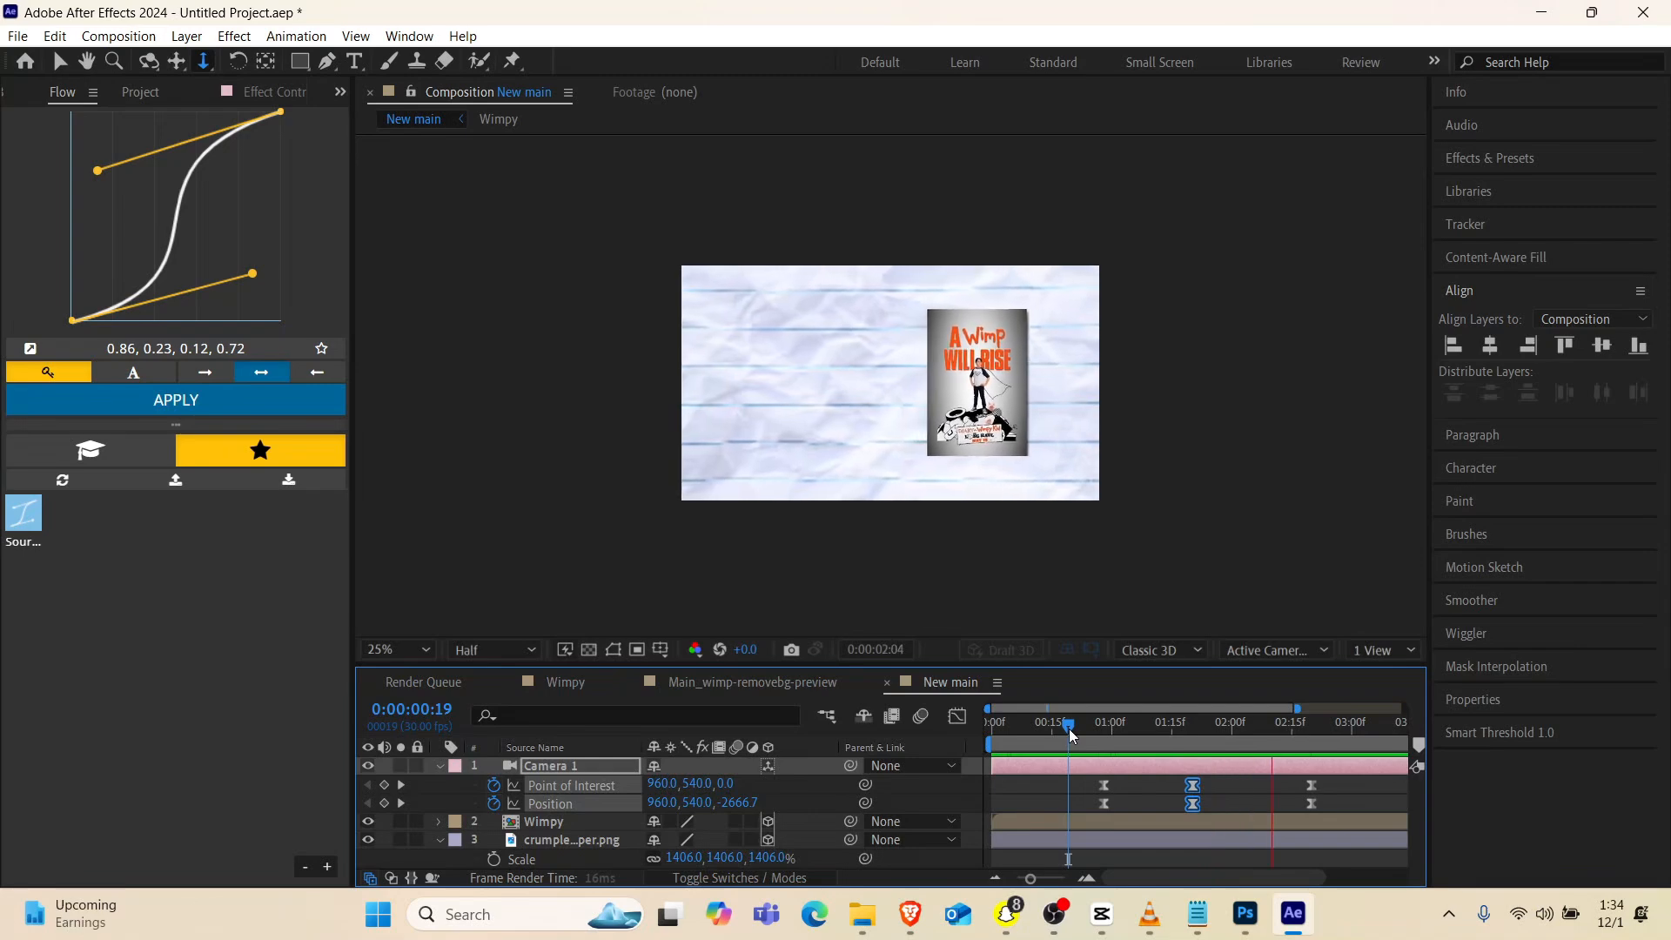
{"action": "left_click", "coordinate": [1097, 724]}
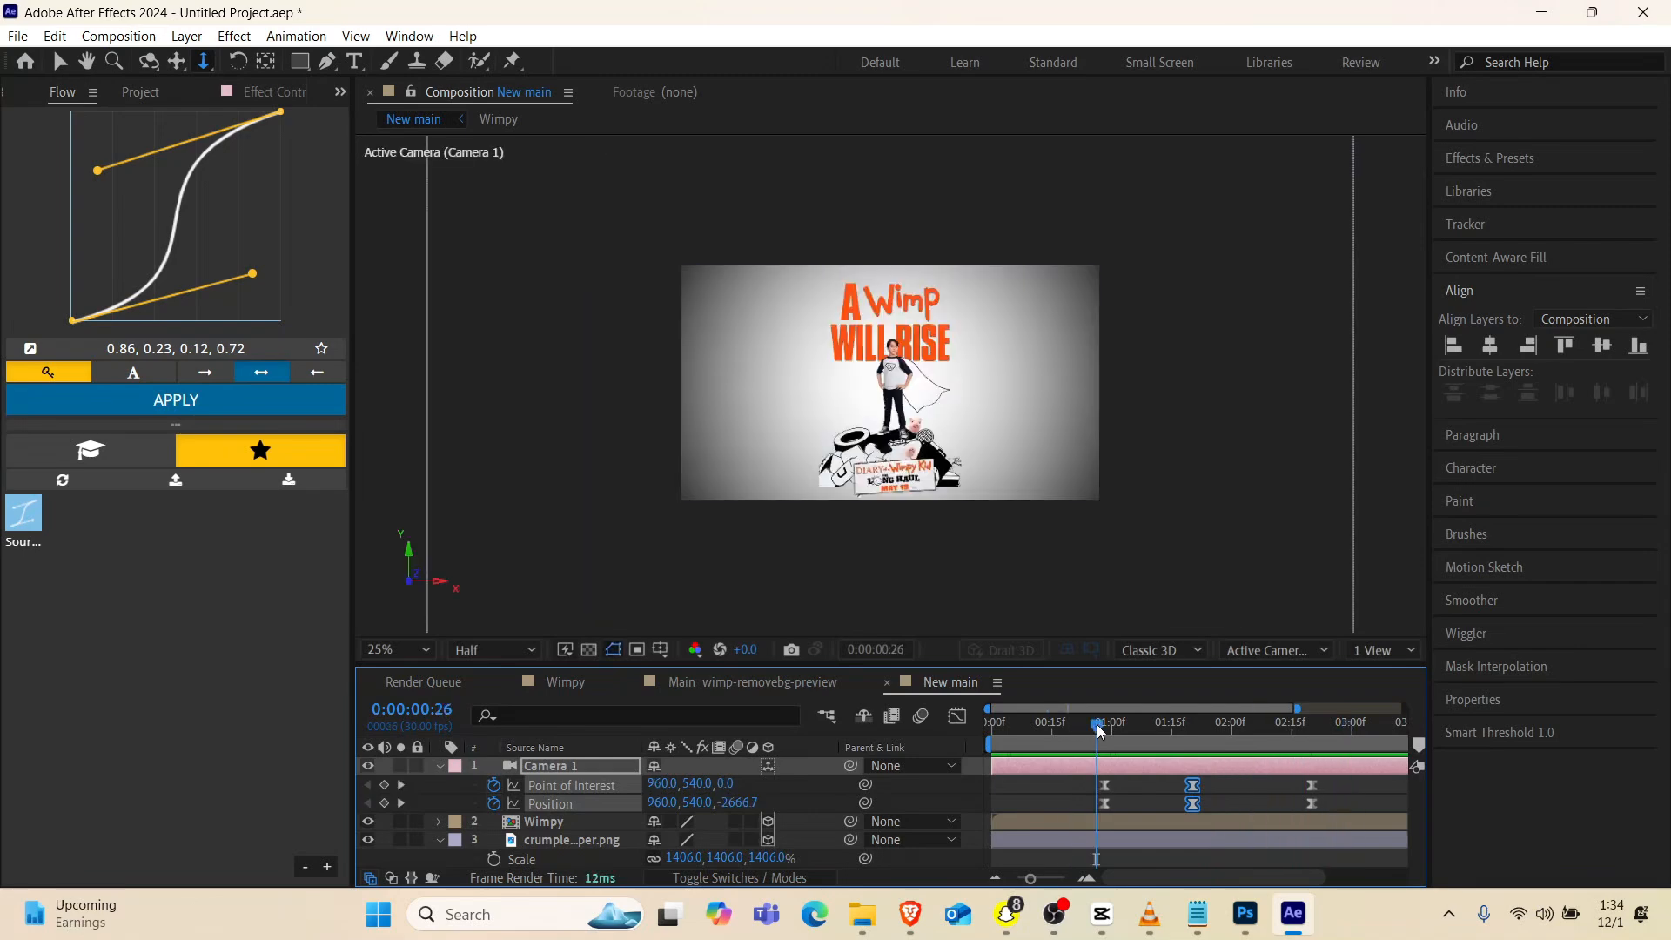
{"action": "key", "text": "space"}
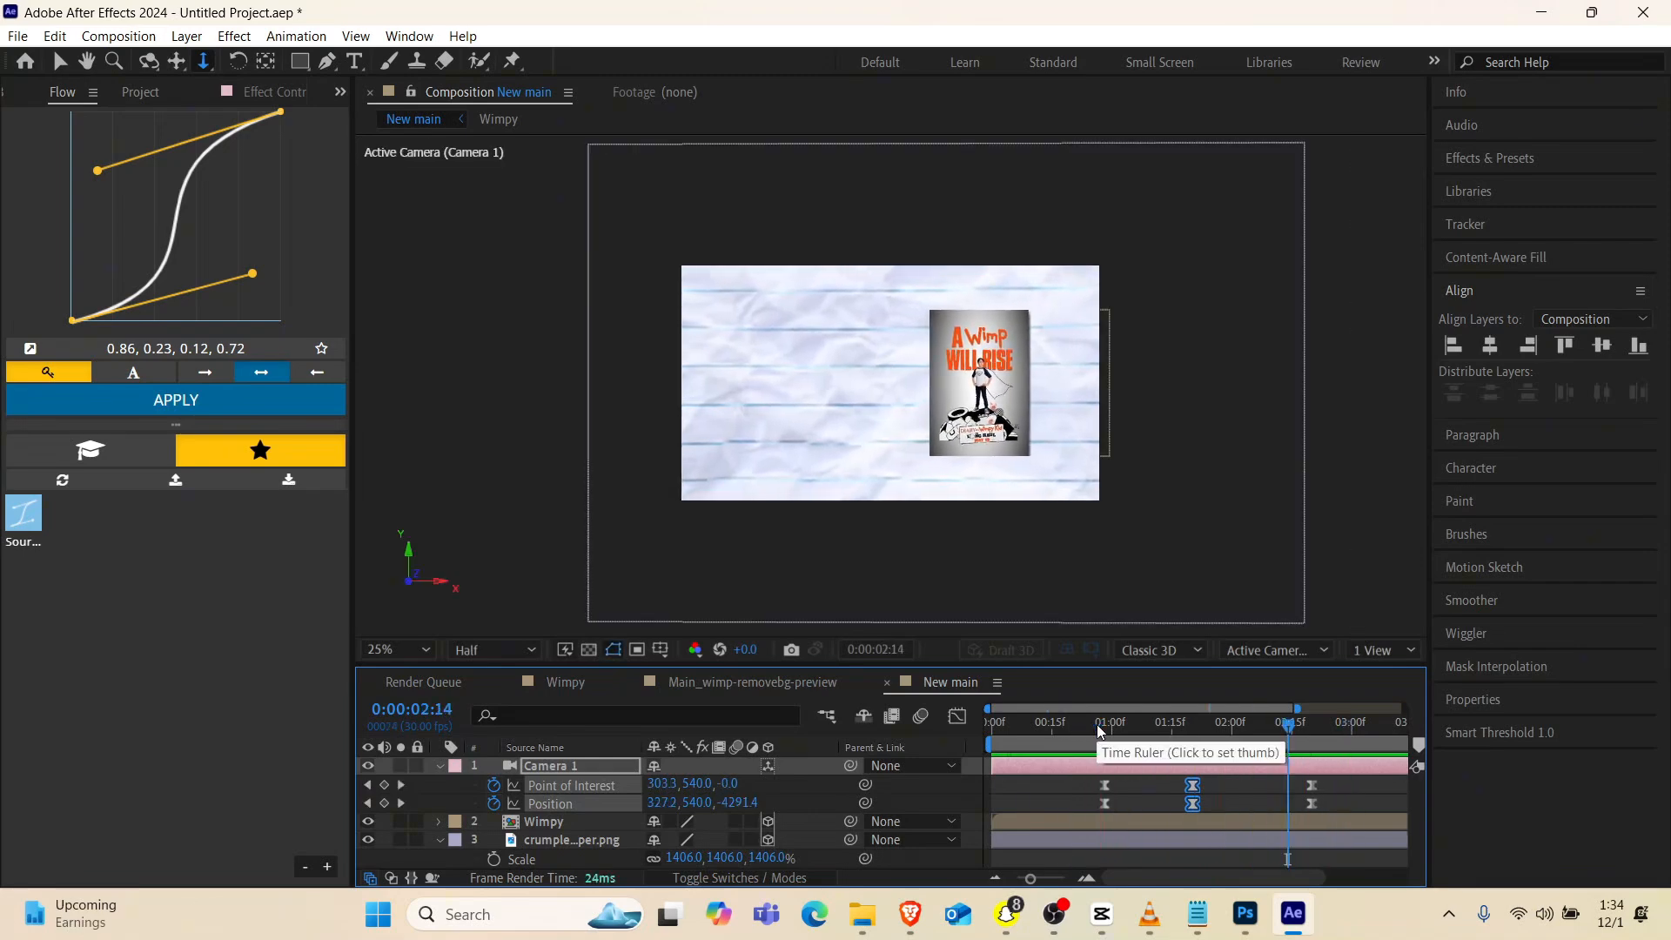
Move the camera's last Point of Interest and Position keyframes to about 0:00:02:12 and preview the faster pan
{"action": "left_click", "coordinate": [1287, 722]}
{"action": "left_click_drag", "start_coordinate": [1344, 793], "coordinate": [1277, 817]}
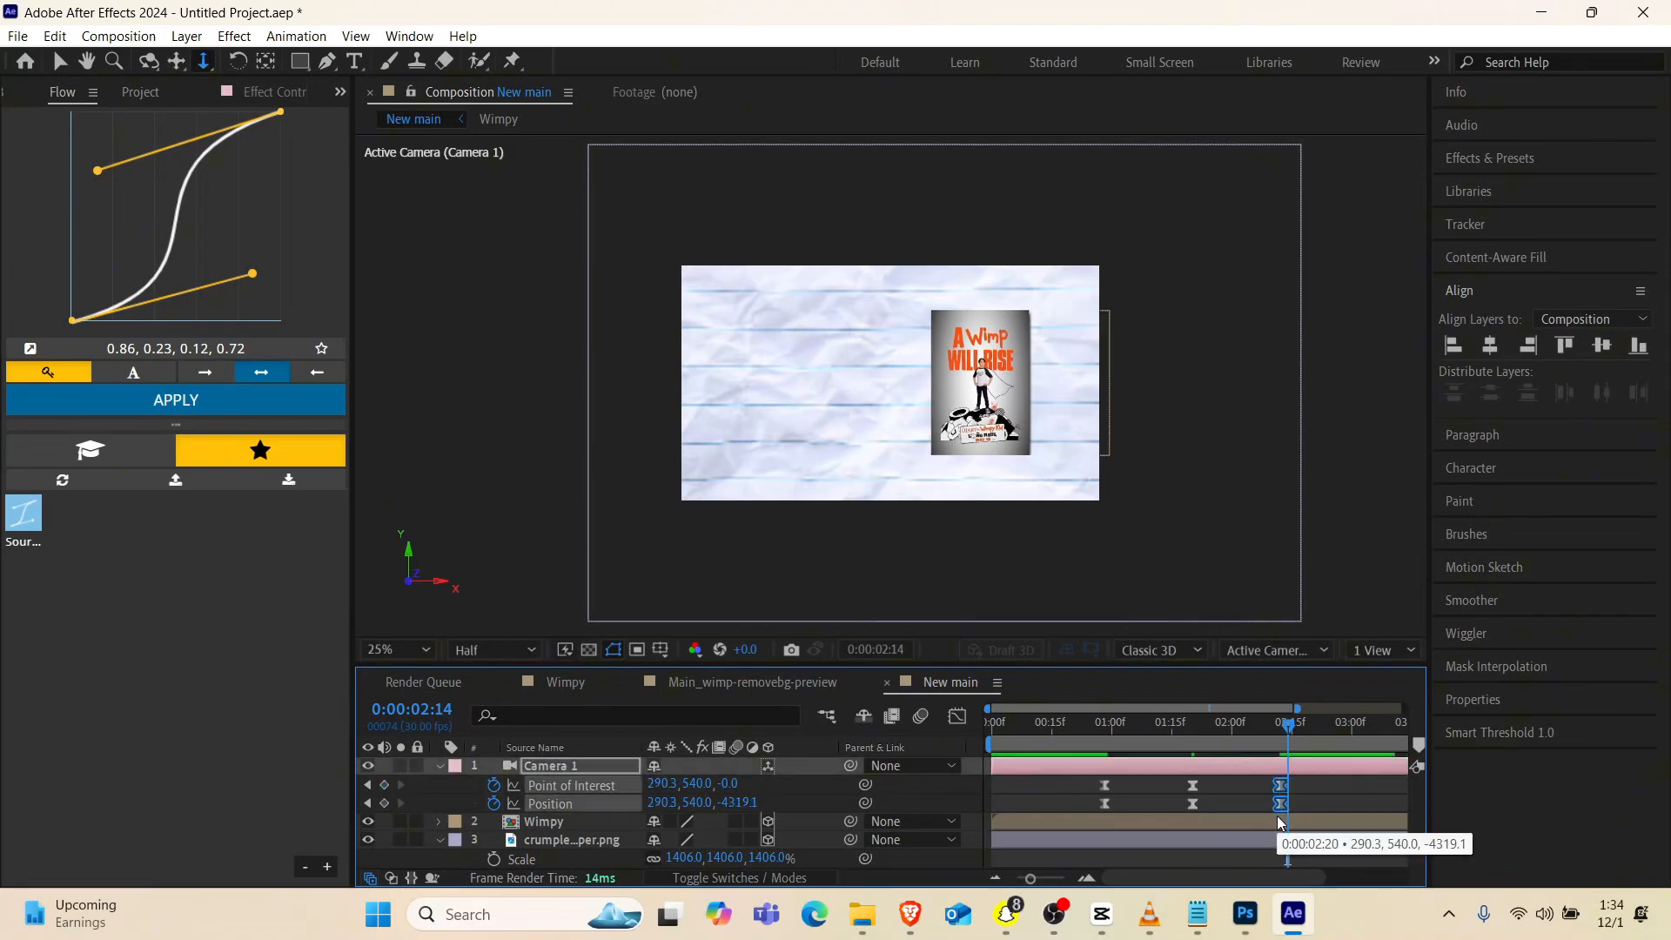
{"action": "left_click", "coordinate": [1075, 723]}
{"action": "key", "text": "space"}
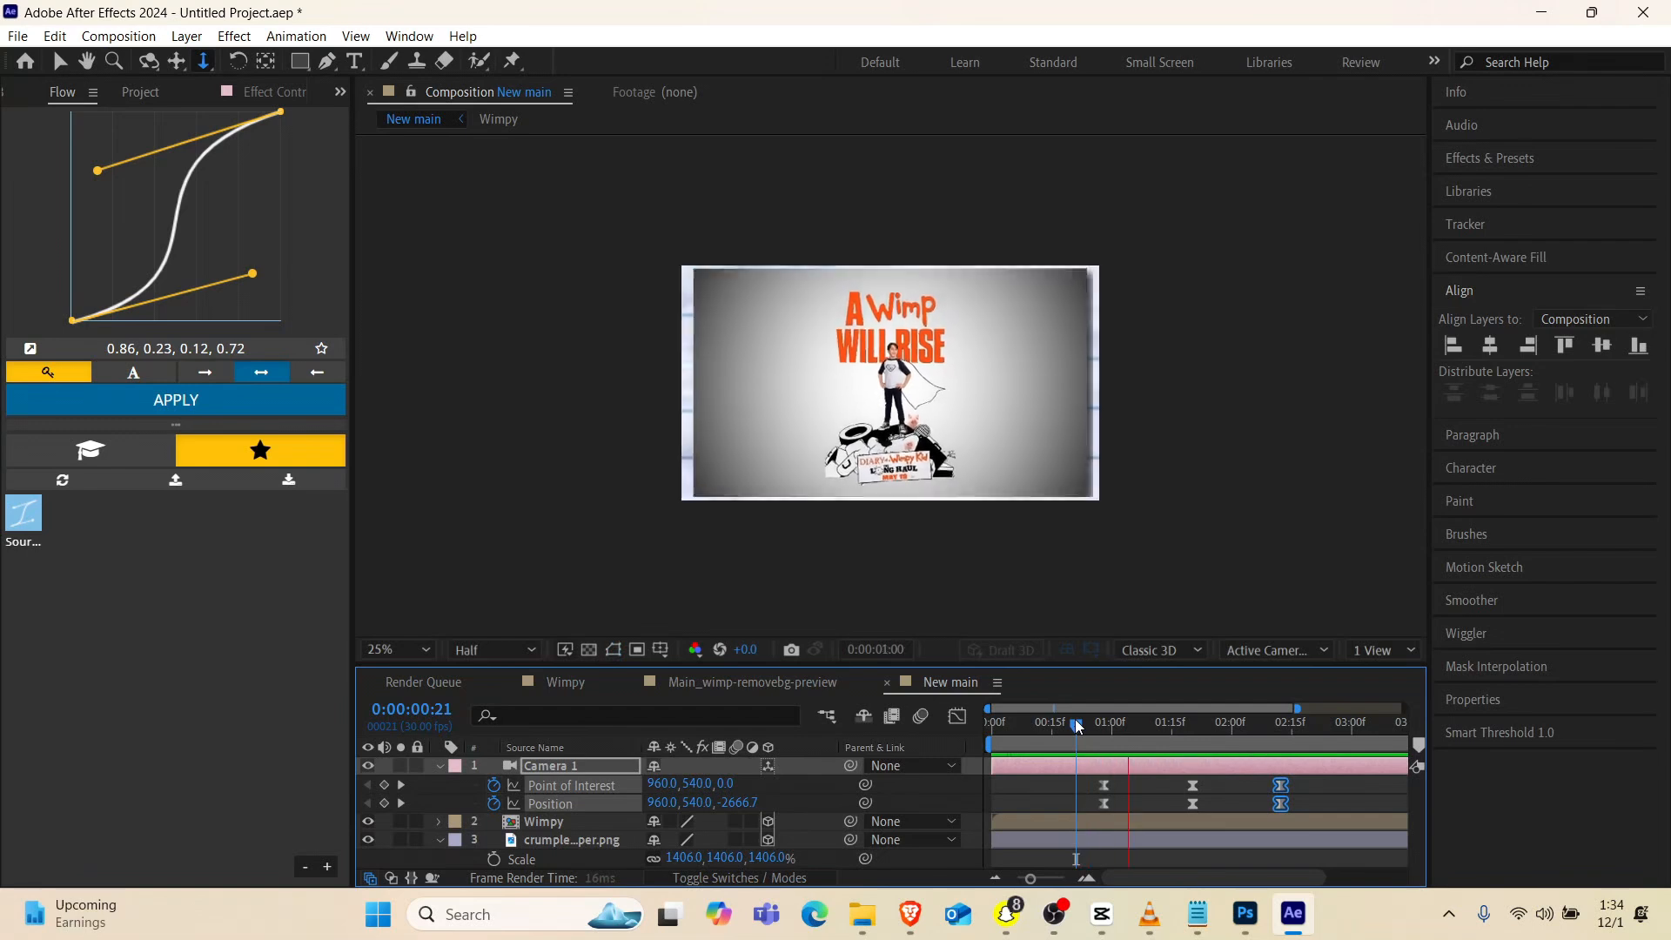
{"action": "key", "text": "space"}
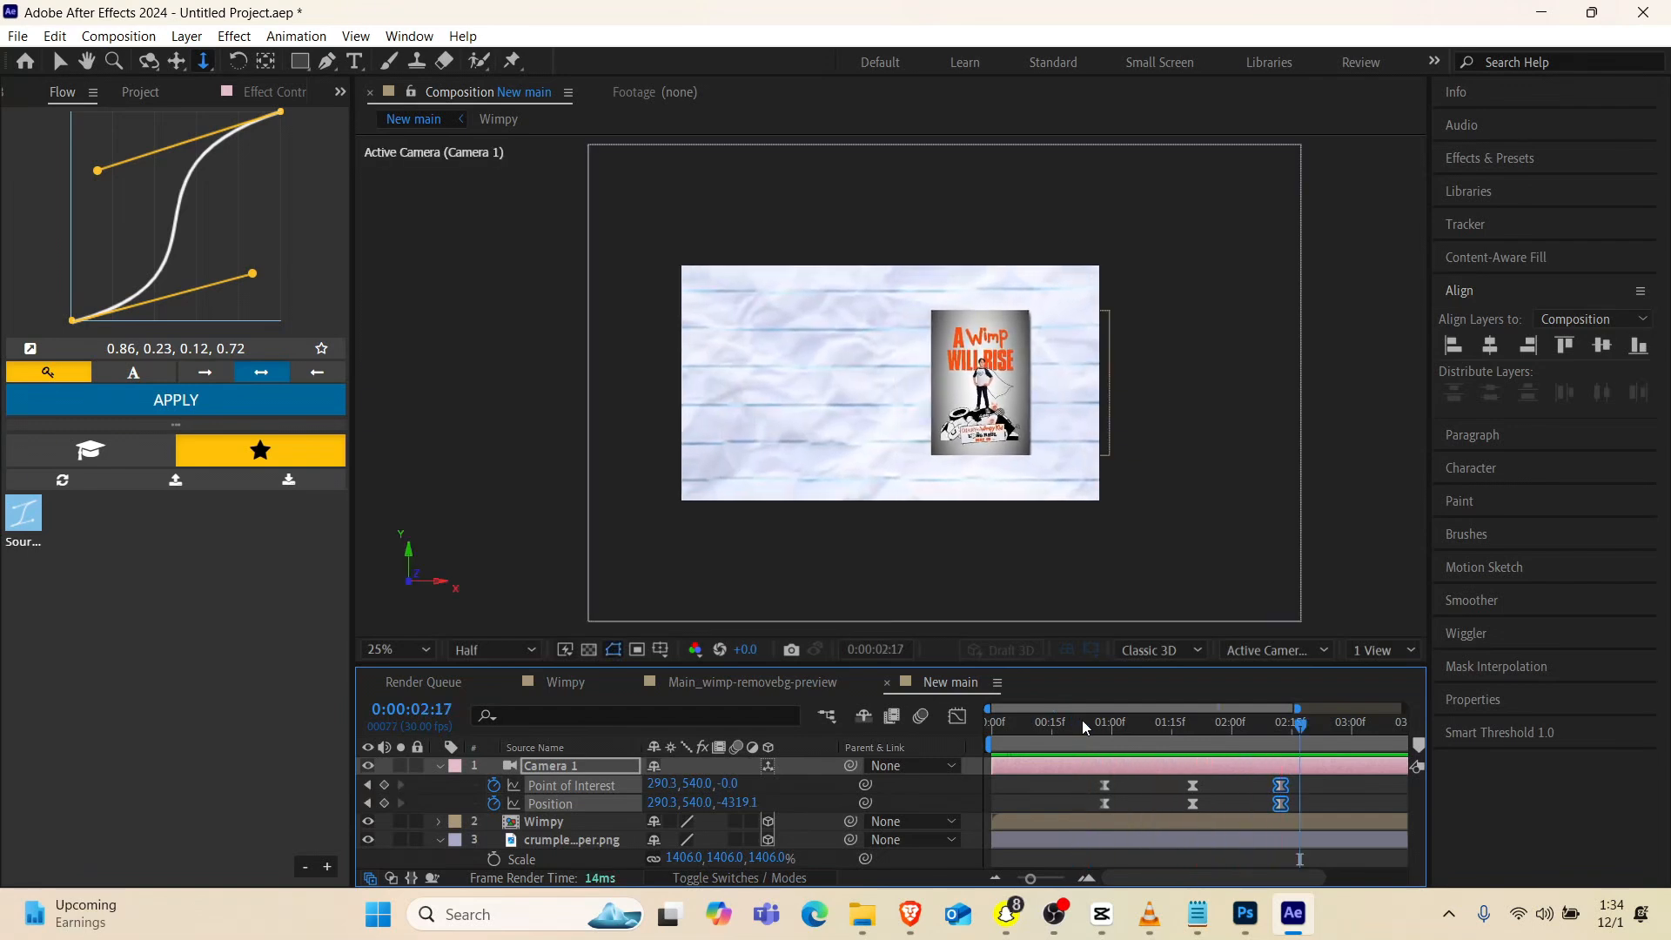
Shift all camera keyframes earlier so the first pair sits at about 0:00:00:15, and play back from near the start
{"action": "left_click_drag", "start_coordinate": [1104, 731], "coordinate": [1169, 773]}
{"action": "left_click_drag", "start_coordinate": [1311, 784], "coordinate": [1091, 810]}
{"action": "left_click_drag", "start_coordinate": [1106, 805], "coordinate": [1102, 813]}
{"action": "left_click", "coordinate": [1196, 746]}
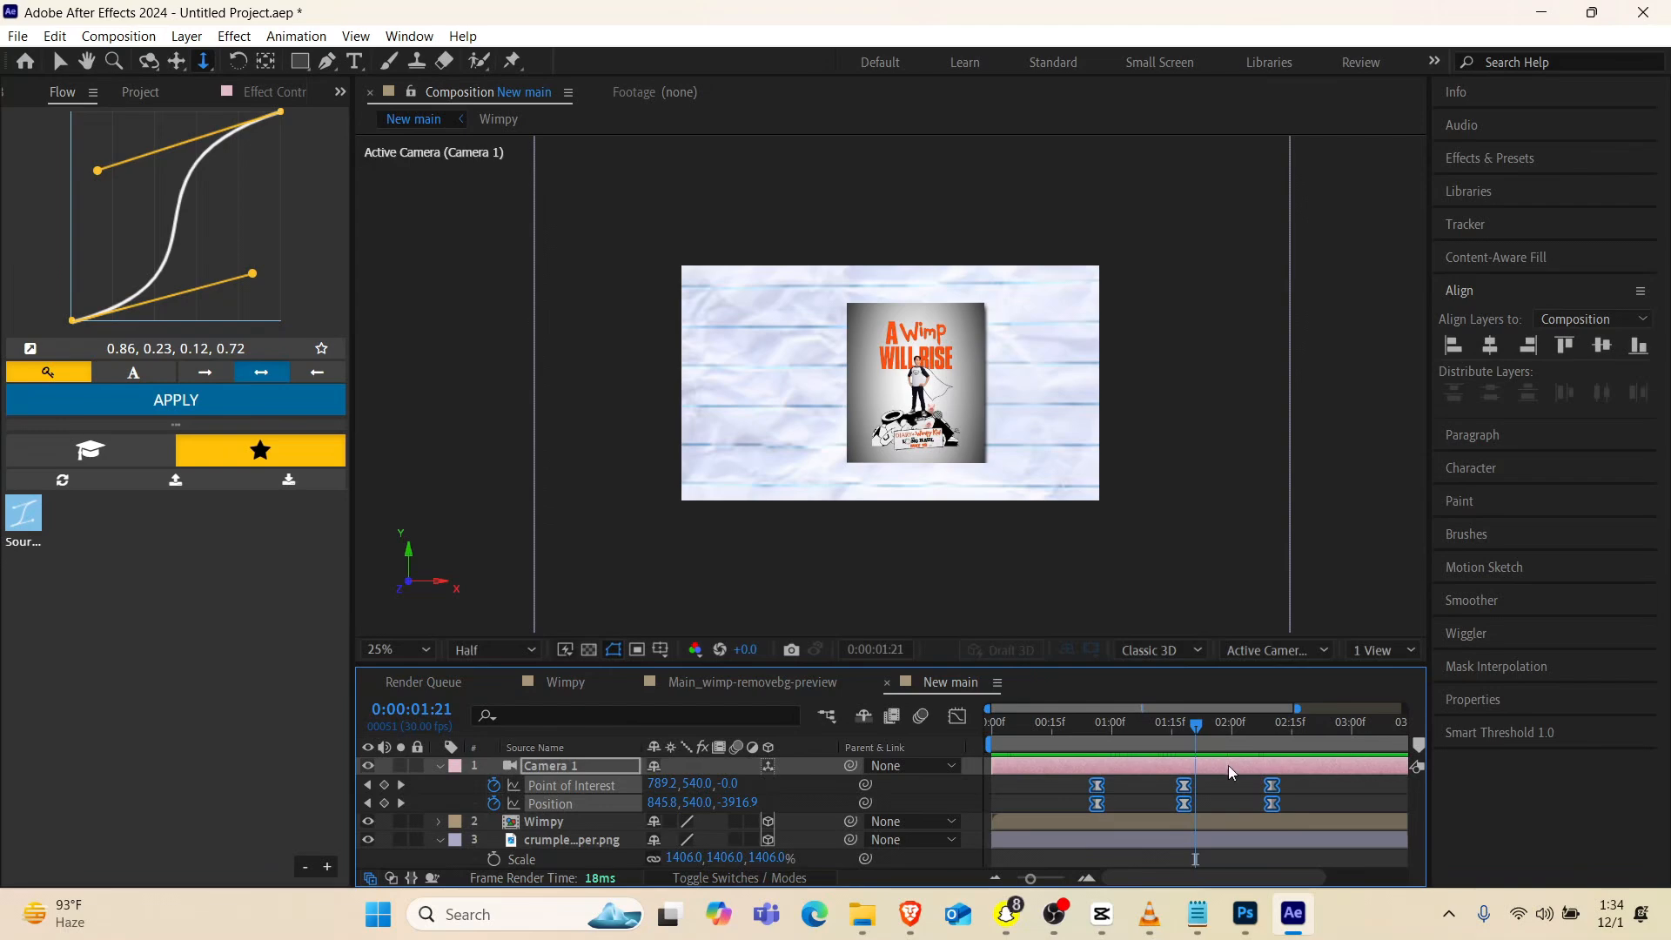
{"action": "left_click_drag", "start_coordinate": [1273, 797], "coordinate": [1231, 811]}
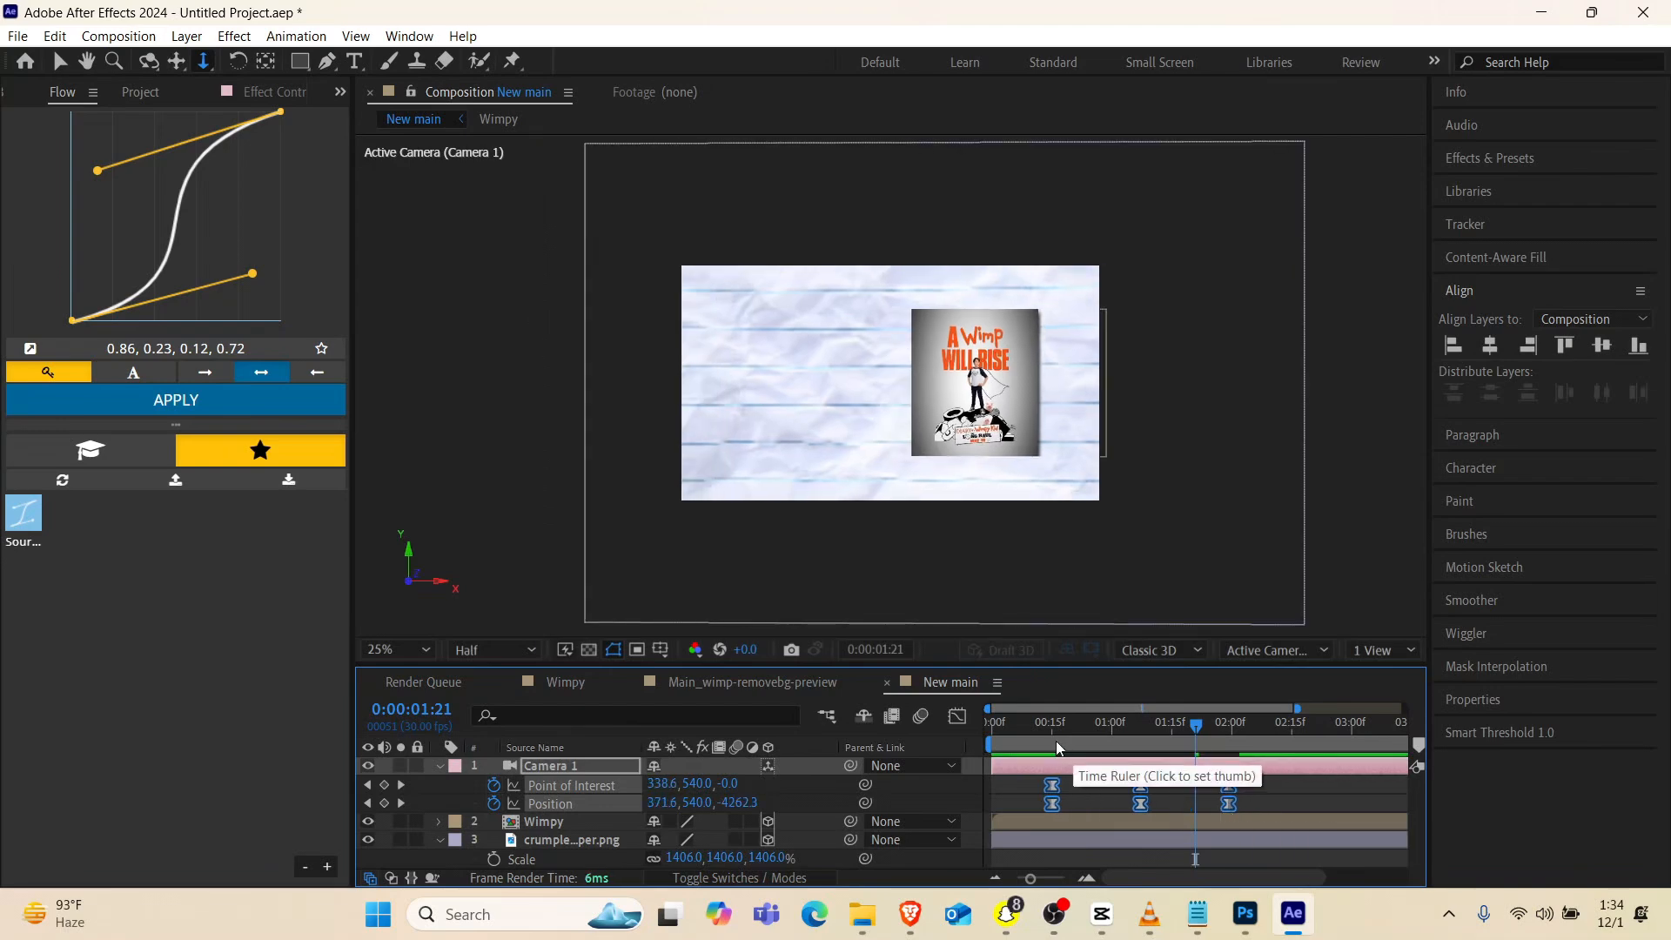
{"action": "left_click", "coordinate": [1019, 729]}
{"action": "left_click_drag", "start_coordinate": [1018, 729], "coordinate": [999, 768]}
{"action": "key", "text": "space"}
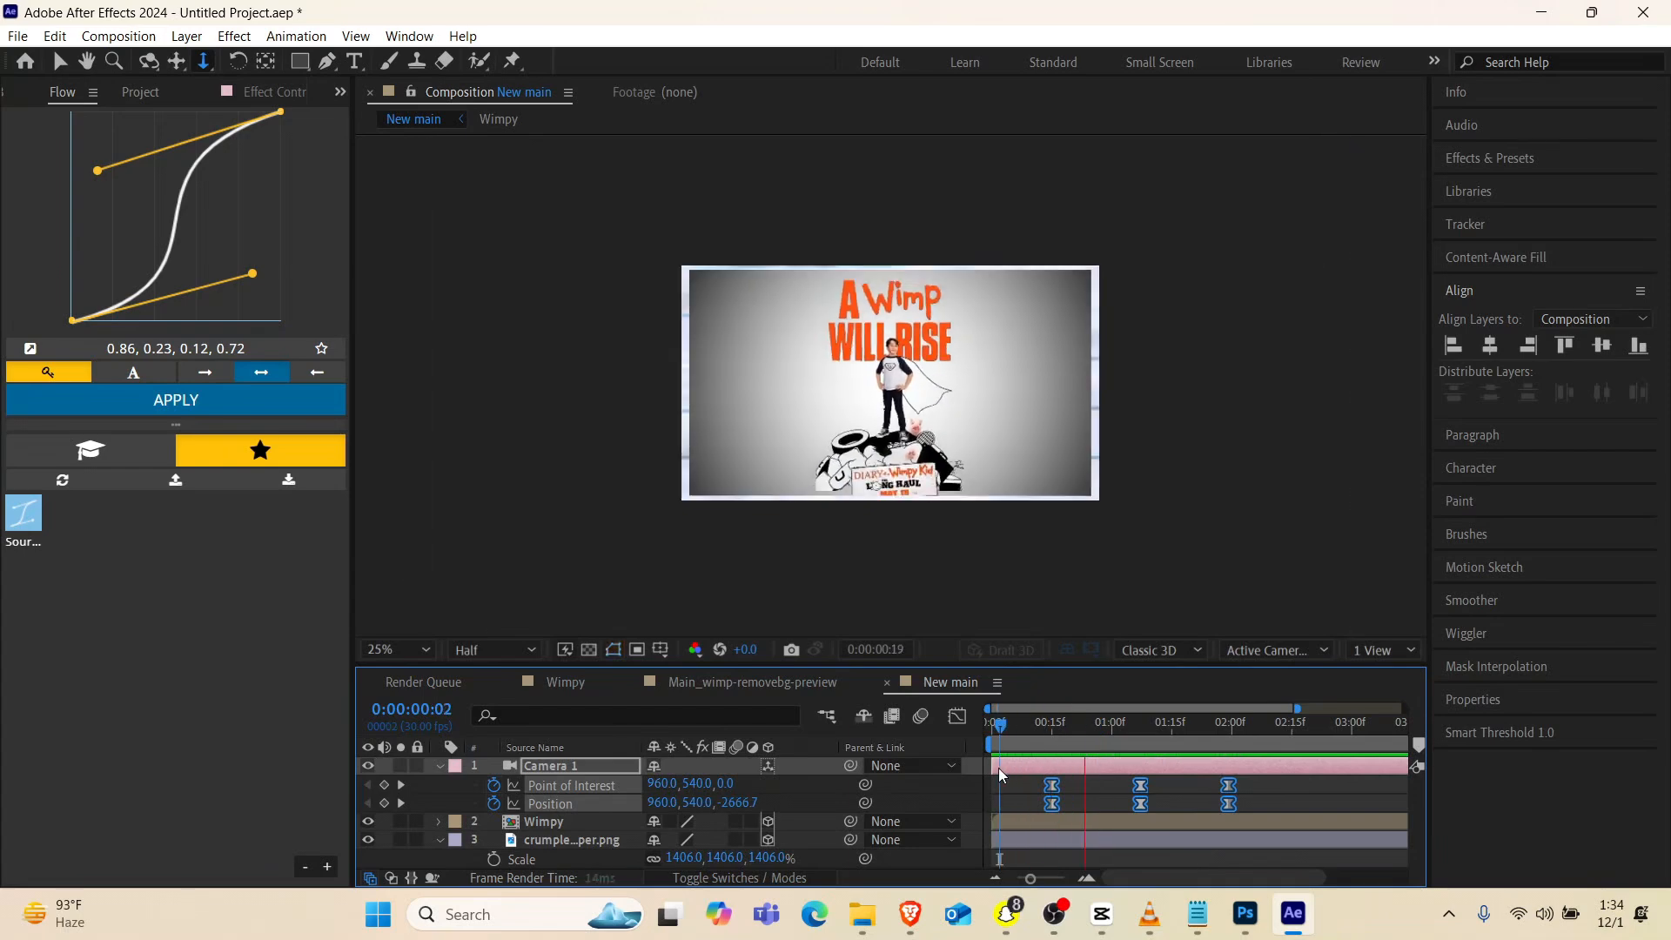
Shift both Scale keyframes of the BG layer in the Wimpy composition earlier together, keeping their spacing
{"action": "key", "text": "space"}
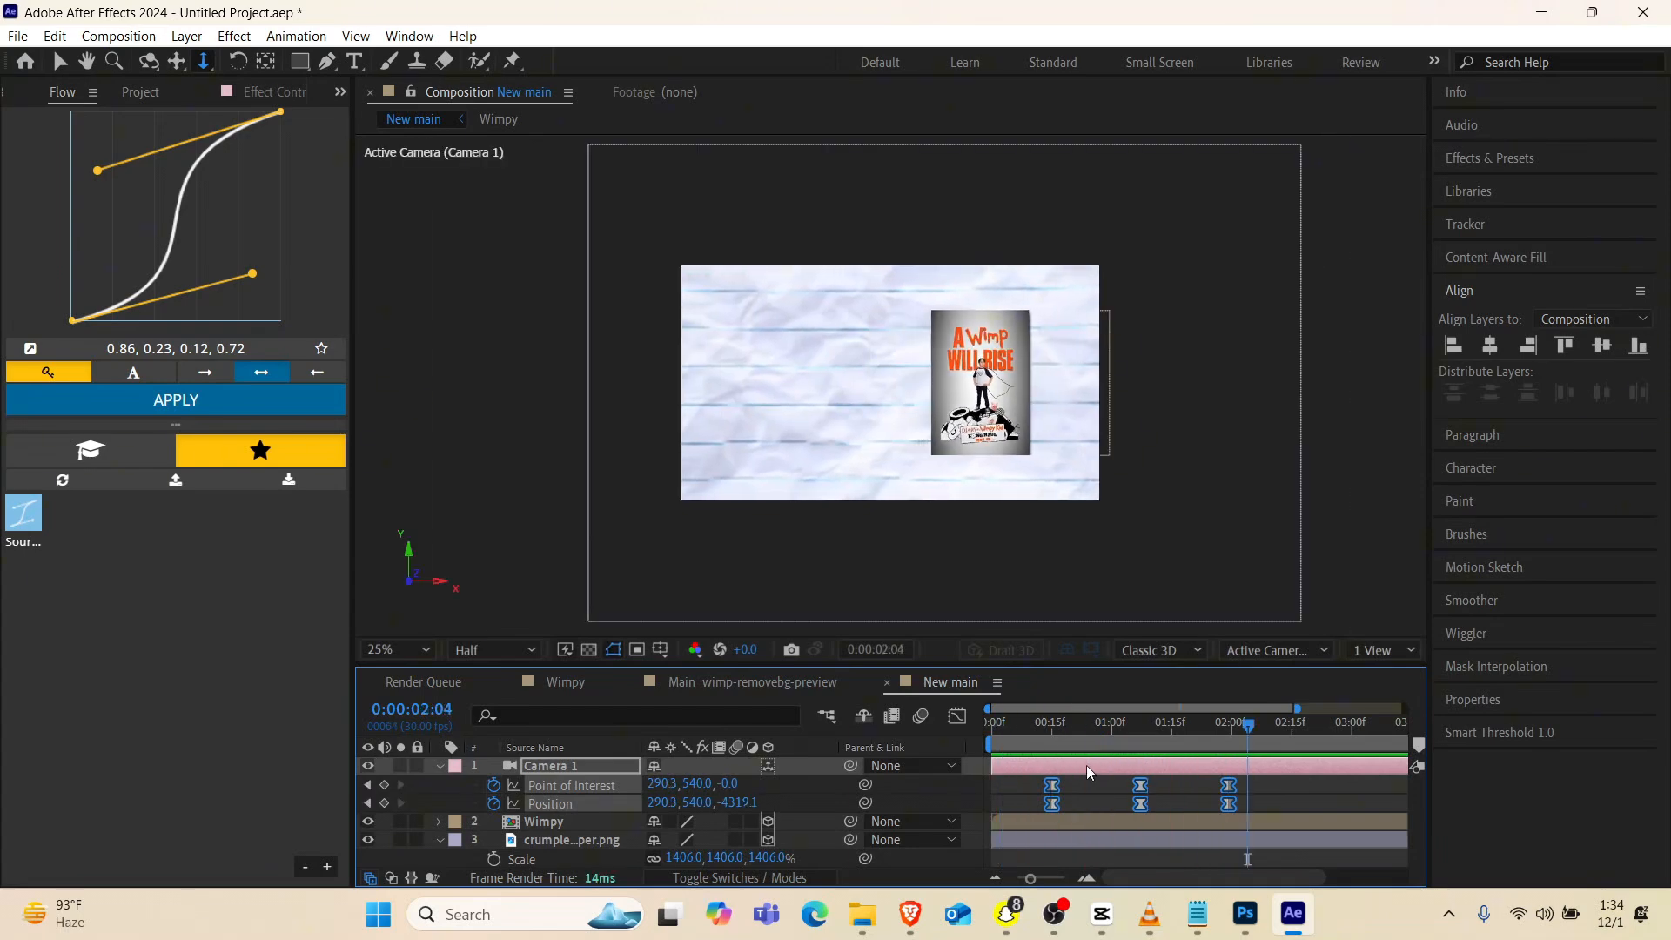
{"action": "left_click", "coordinate": [561, 822]}
{"action": "double_click", "coordinate": [562, 821]}
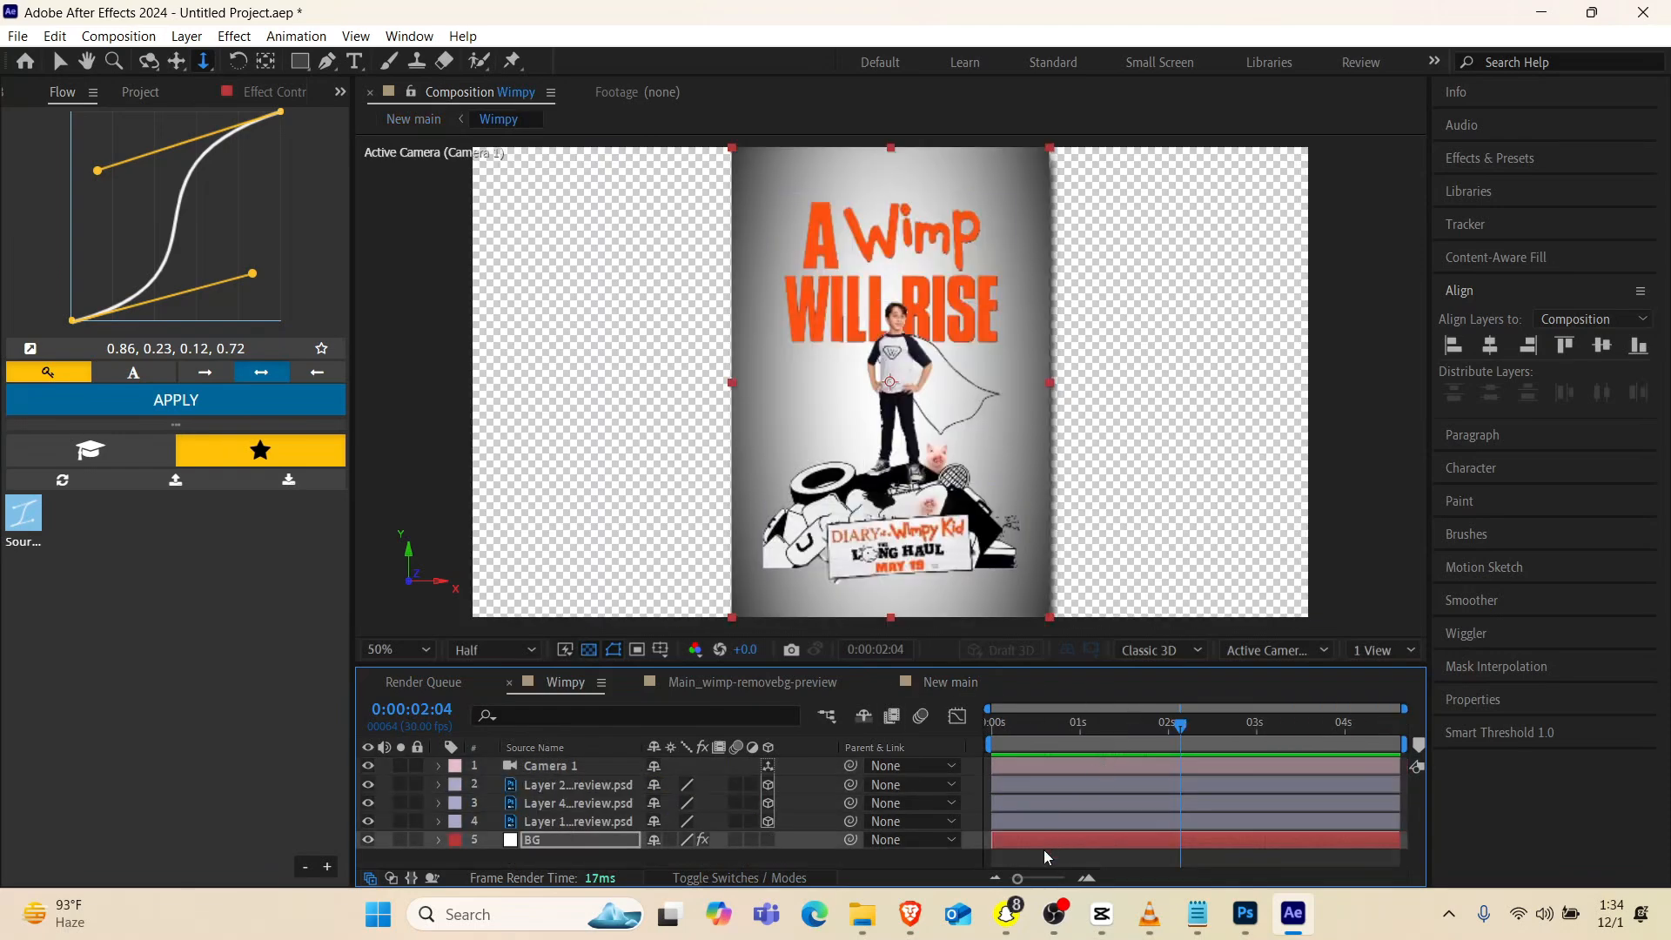
{"action": "key", "text": "Return"}
{"action": "key", "text": "s"}
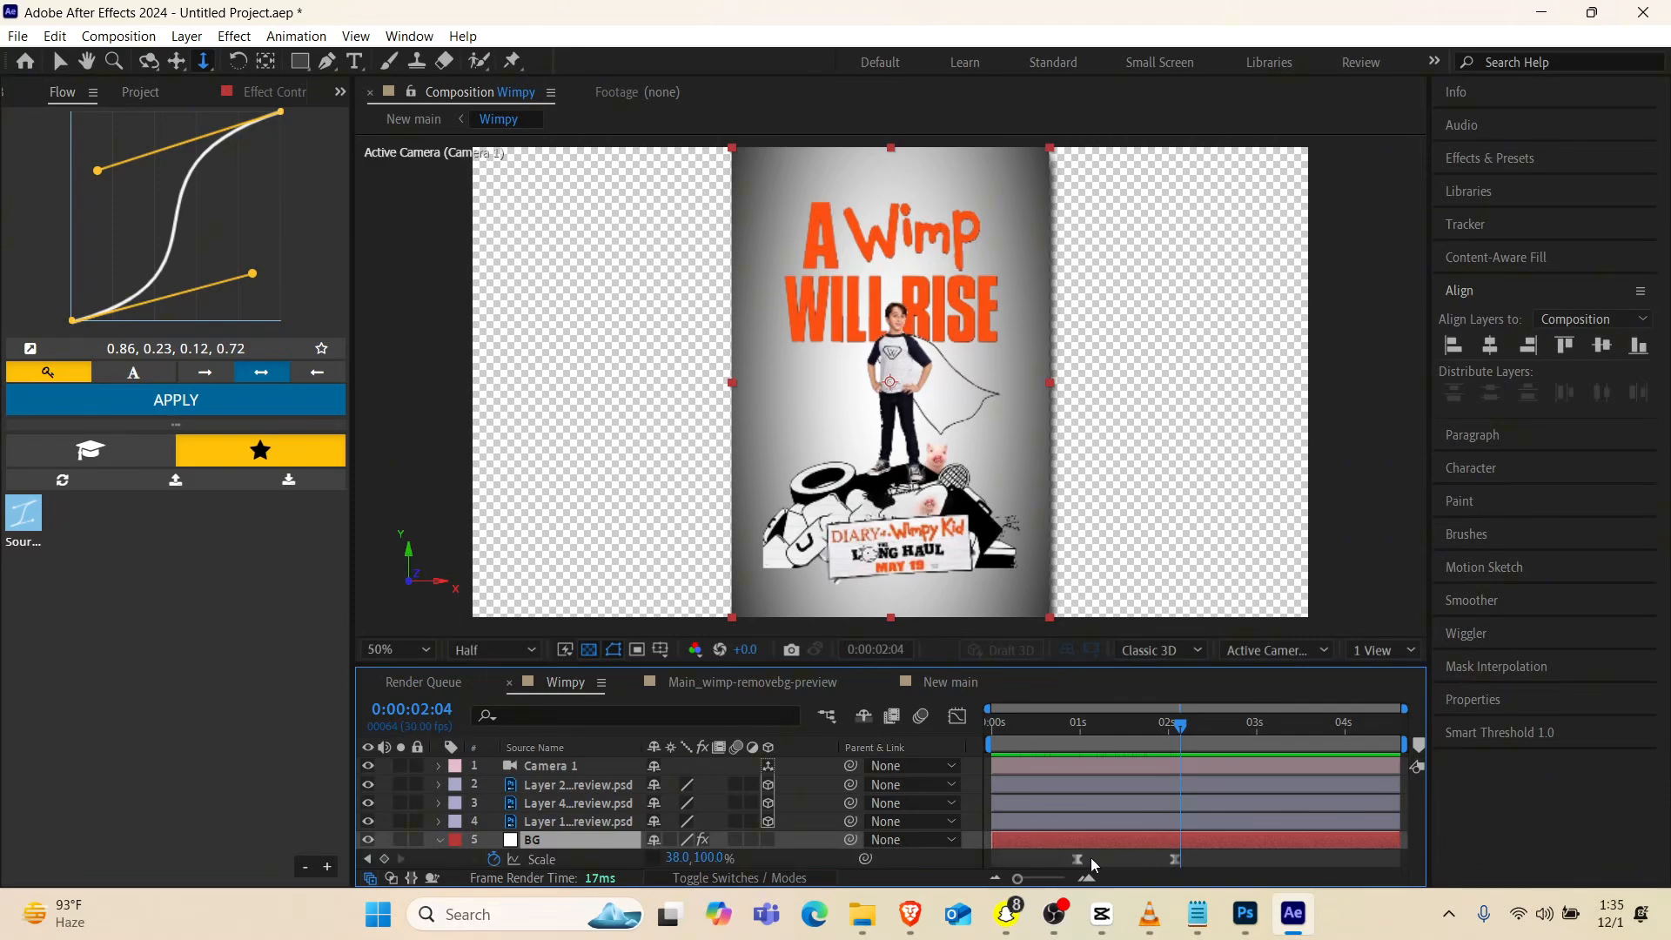
{"action": "left_click_drag", "start_coordinate": [1199, 859], "coordinate": [1070, 861]}
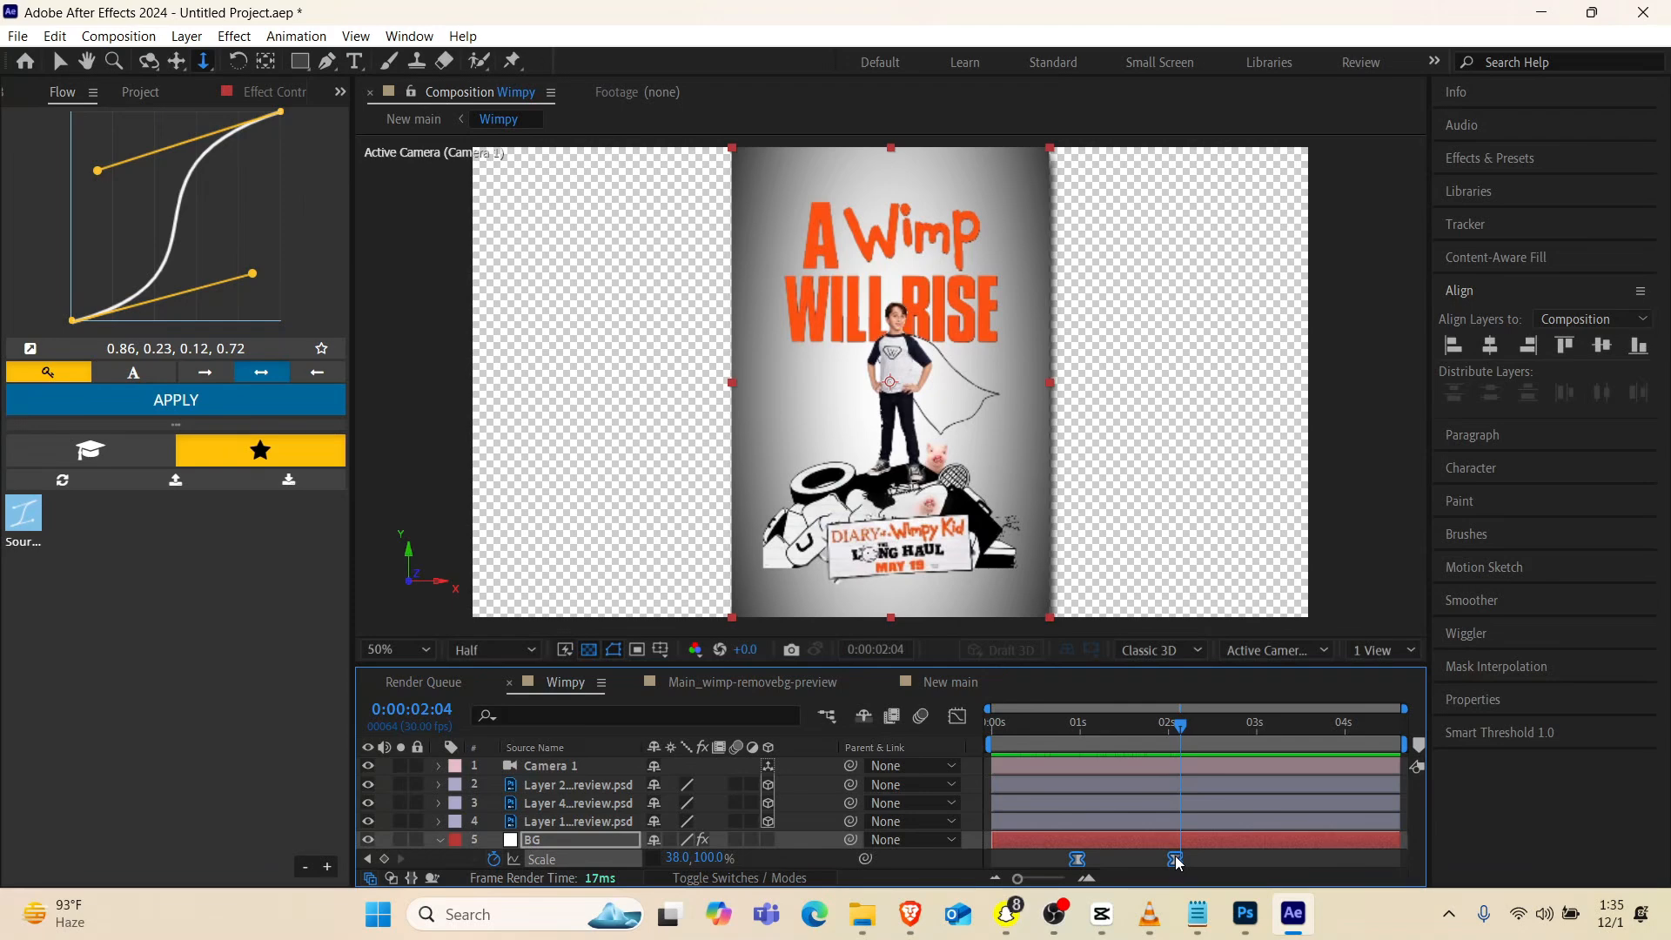
{"action": "mouse_move", "coordinate": [1176, 861]}
{"action": "left_click_drag", "start_coordinate": [1176, 862], "coordinate": [1179, 861]}
{"action": "mouse_move", "coordinate": [1179, 861]}
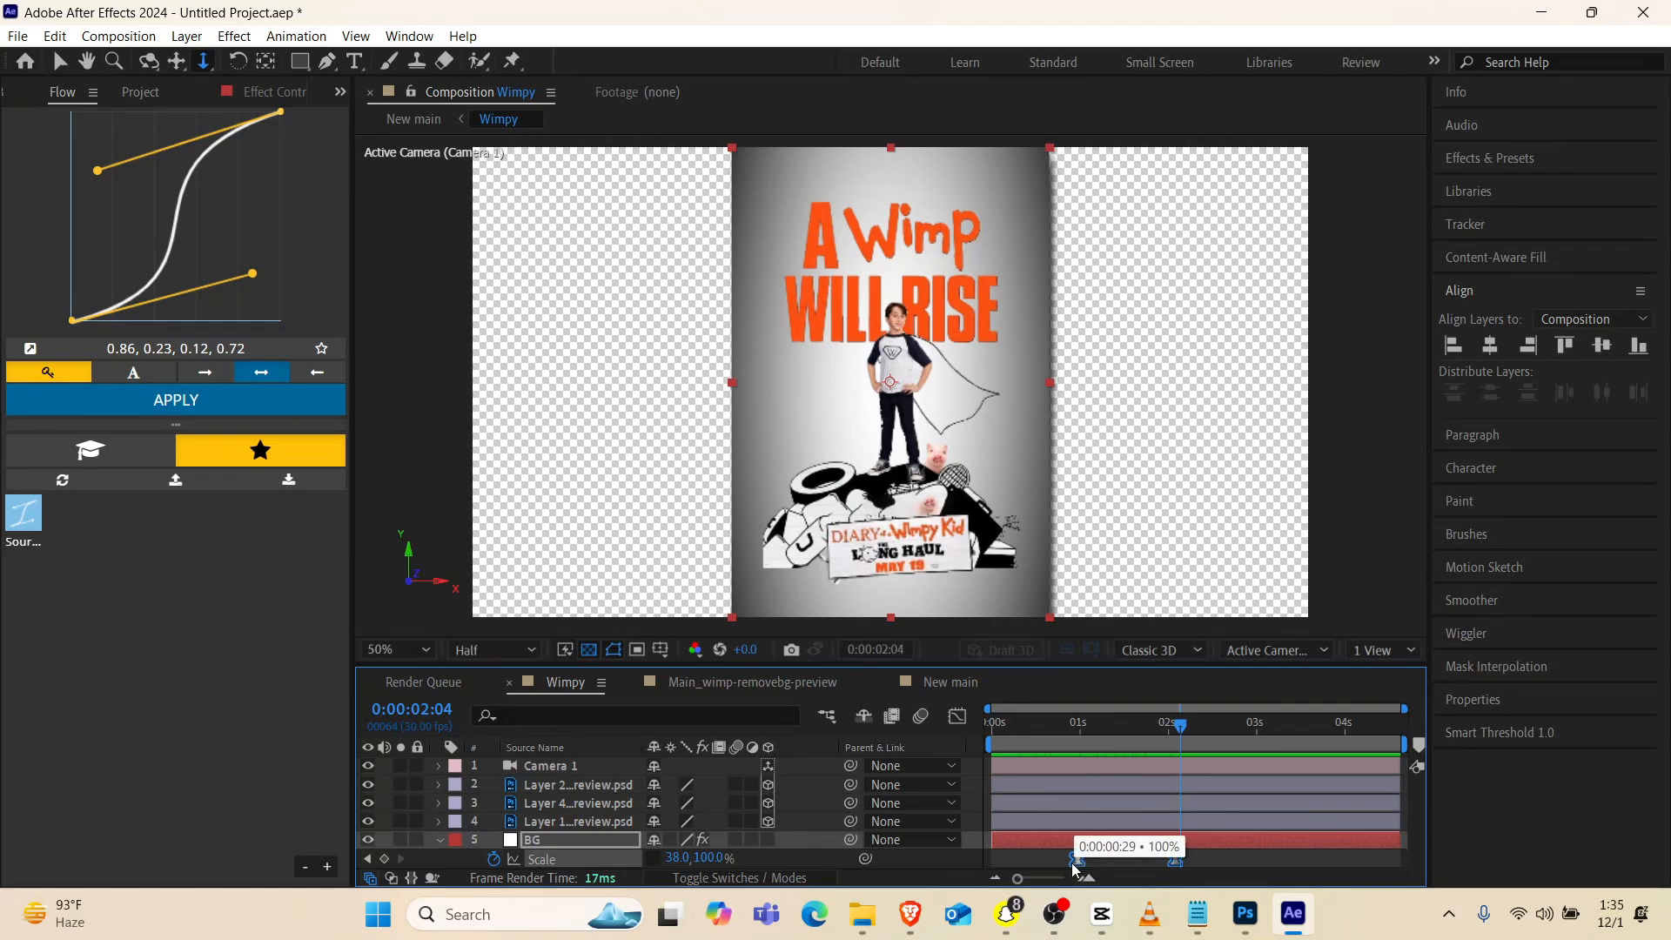
{"action": "left_click_drag", "start_coordinate": [1076, 860], "coordinate": [1050, 860]}
Return to the New main composition and play back the retimed background scaling with the camera move from near the start
{"action": "left_click", "coordinate": [952, 683]}
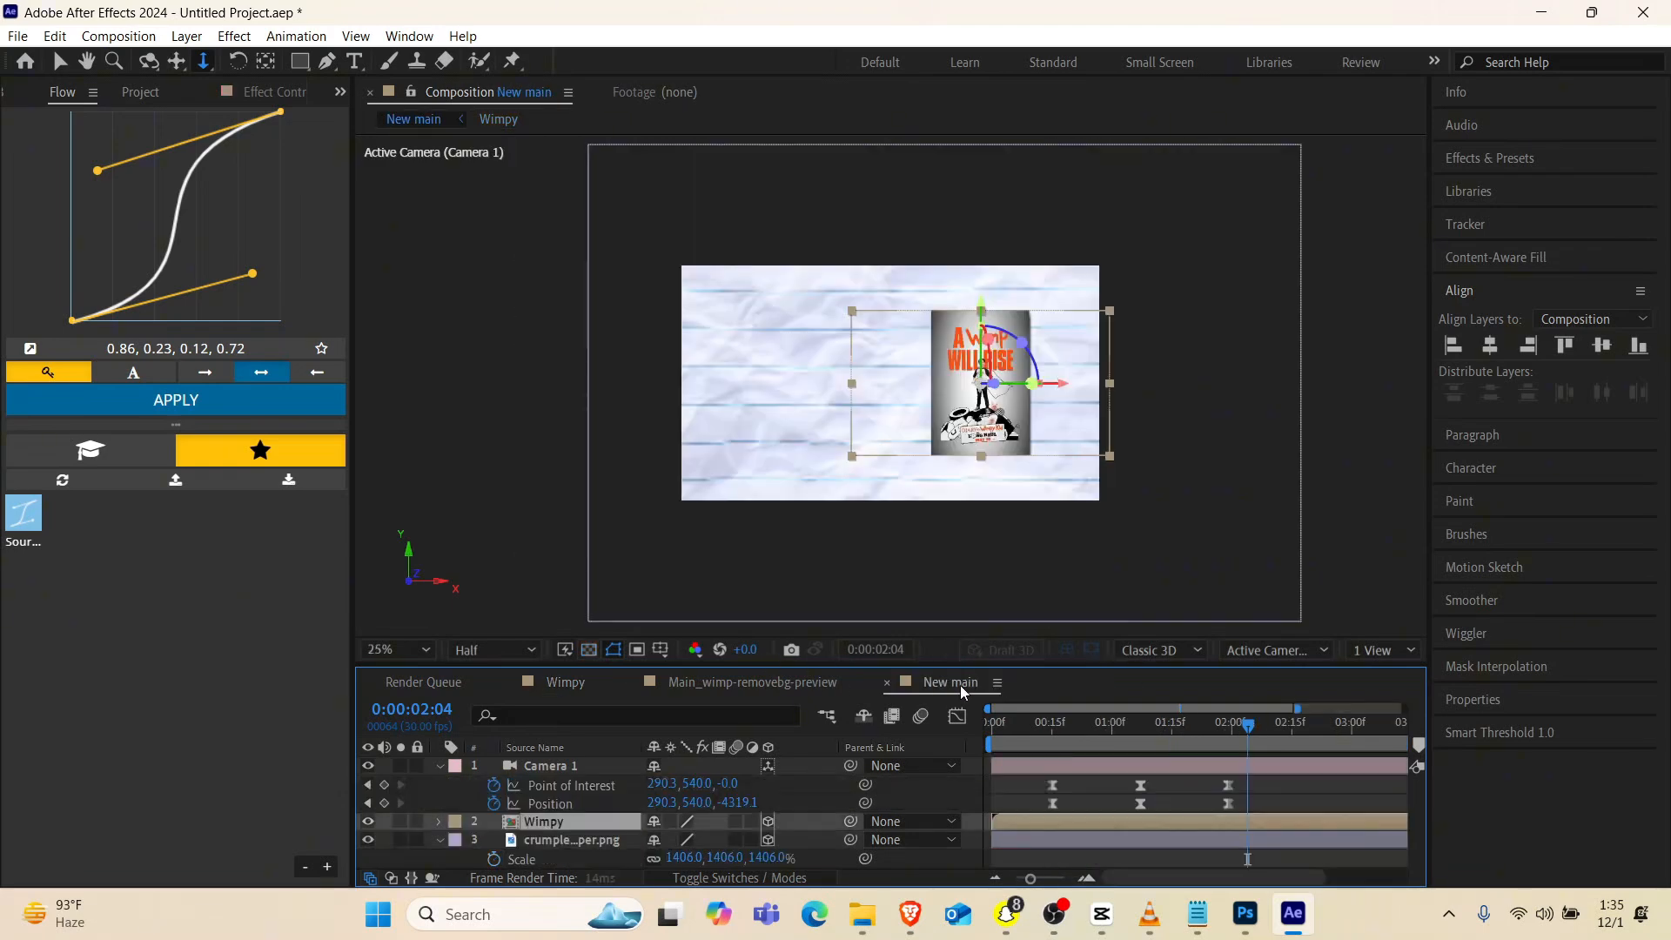
{"action": "left_click_drag", "start_coordinate": [1009, 759], "coordinate": [1060, 773]}
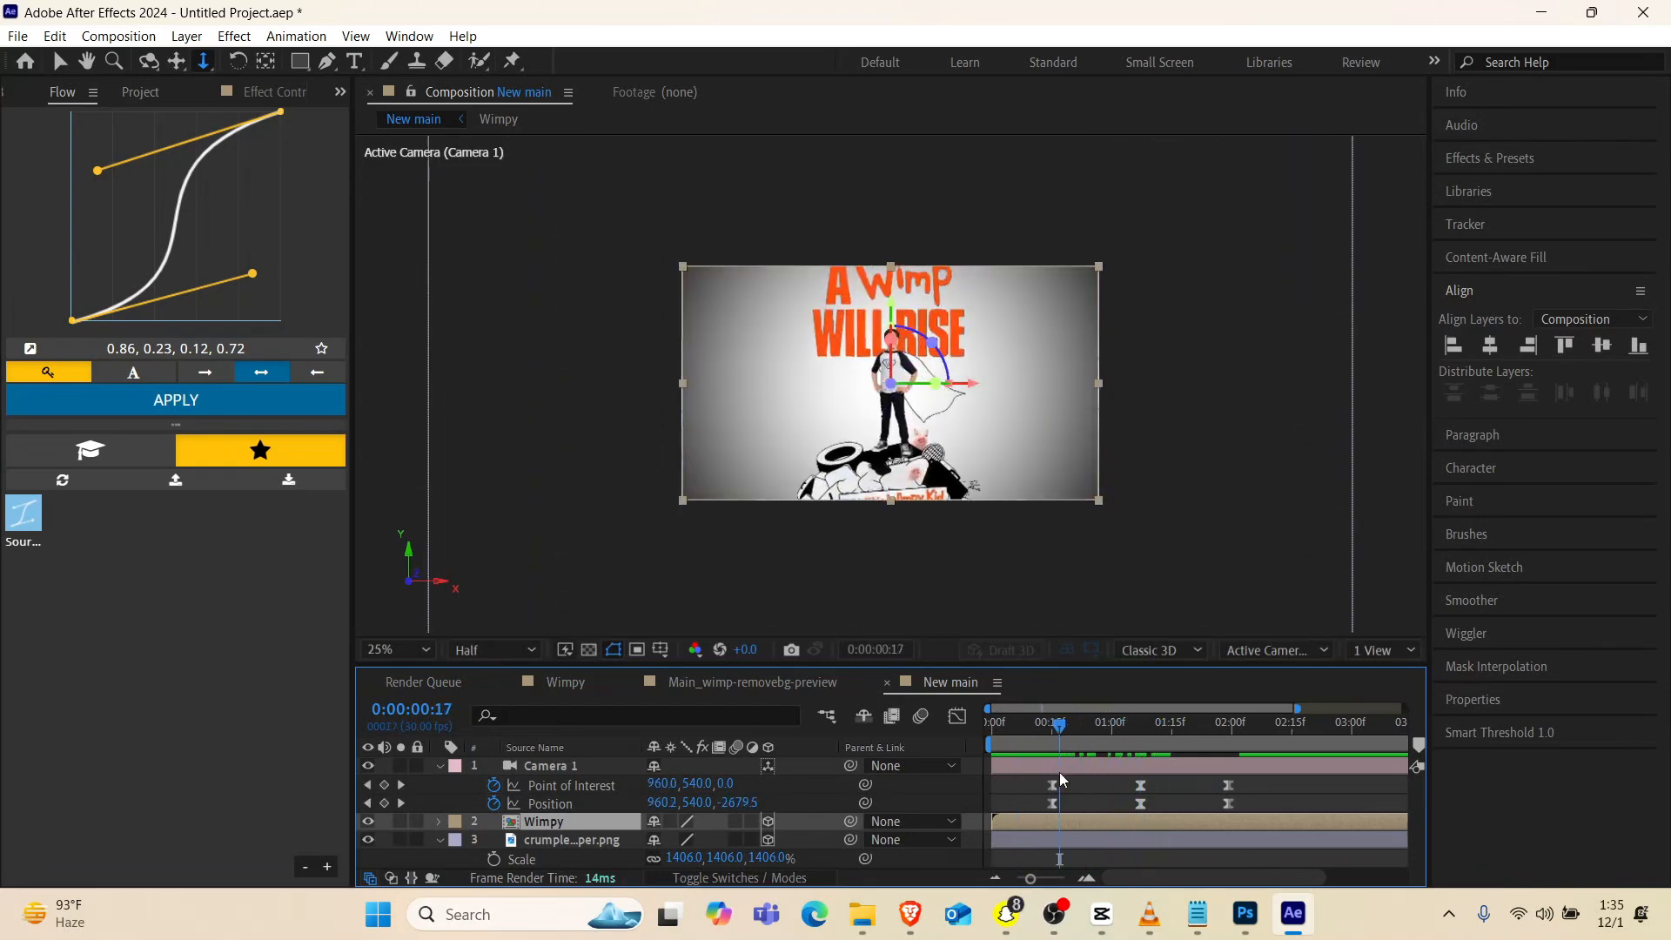
{"action": "key", "text": "space"}
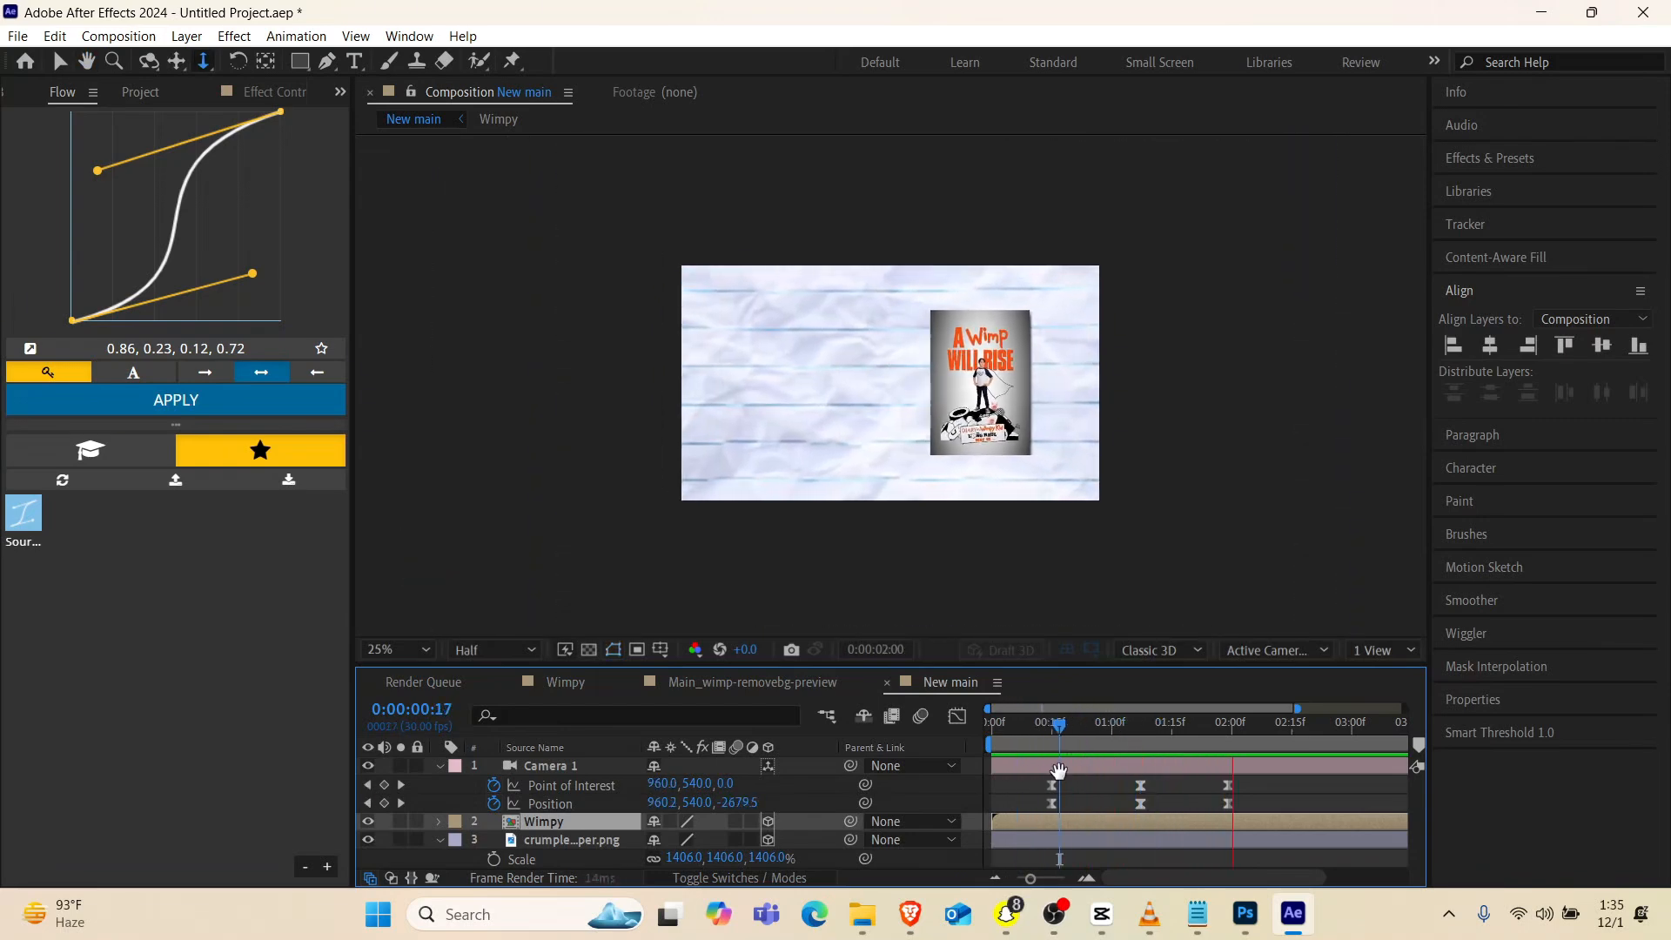
{"action": "key", "text": "space"}
{"action": "left_click_drag", "start_coordinate": [1067, 734], "coordinate": [1011, 753]}
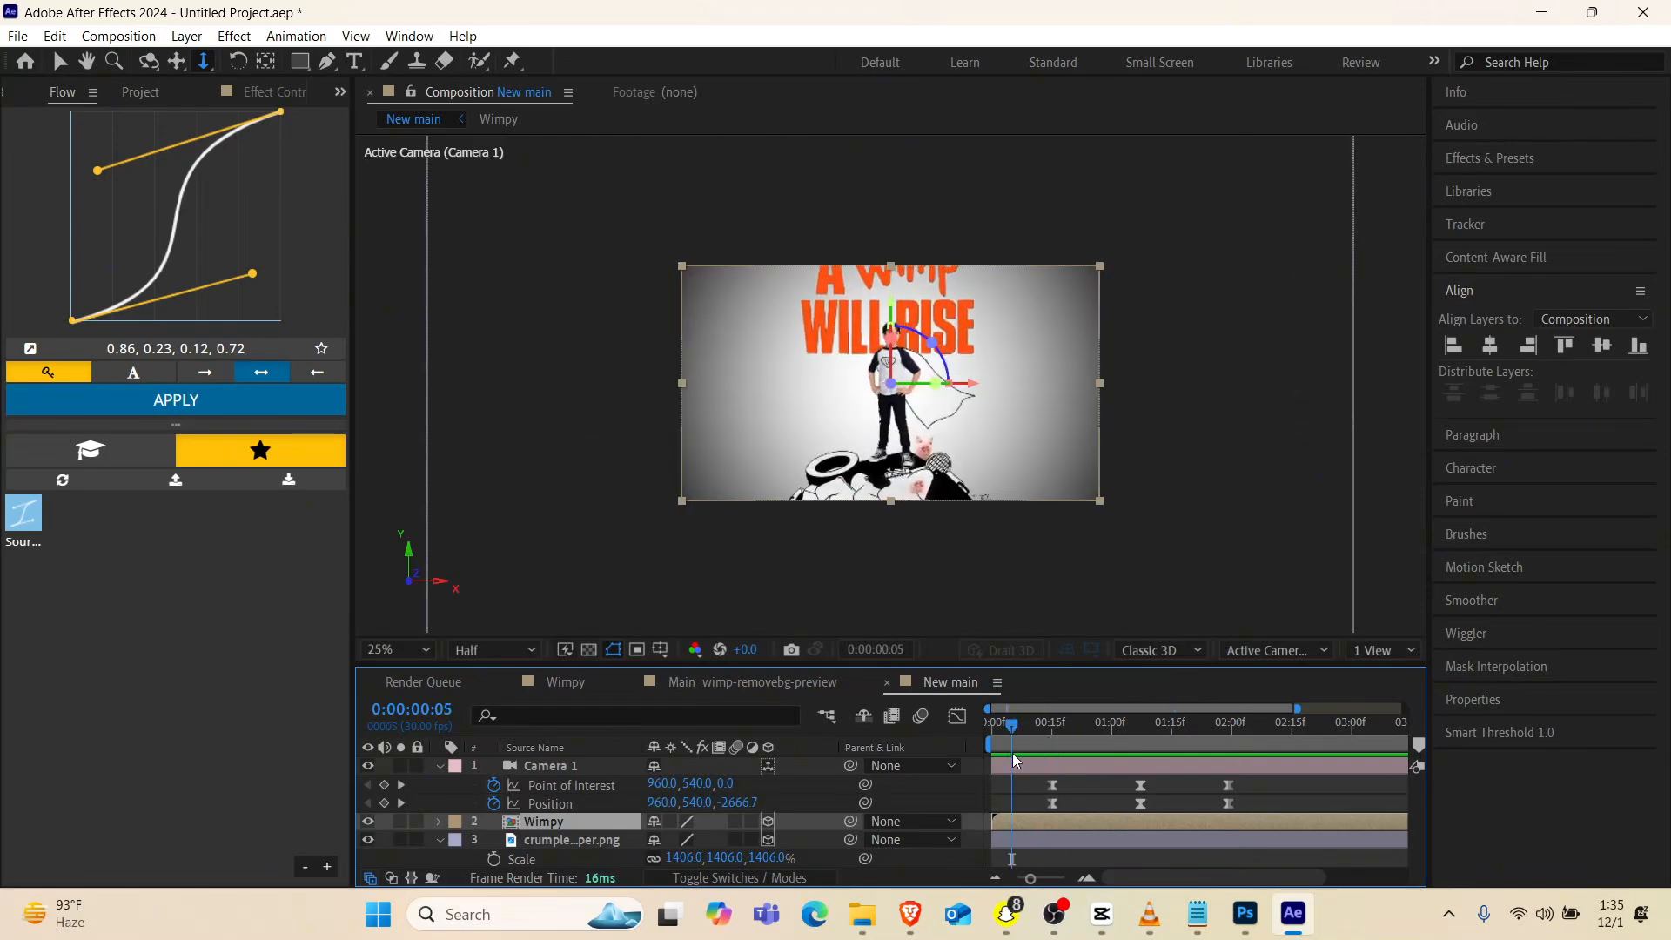
{"action": "key", "text": "space"}
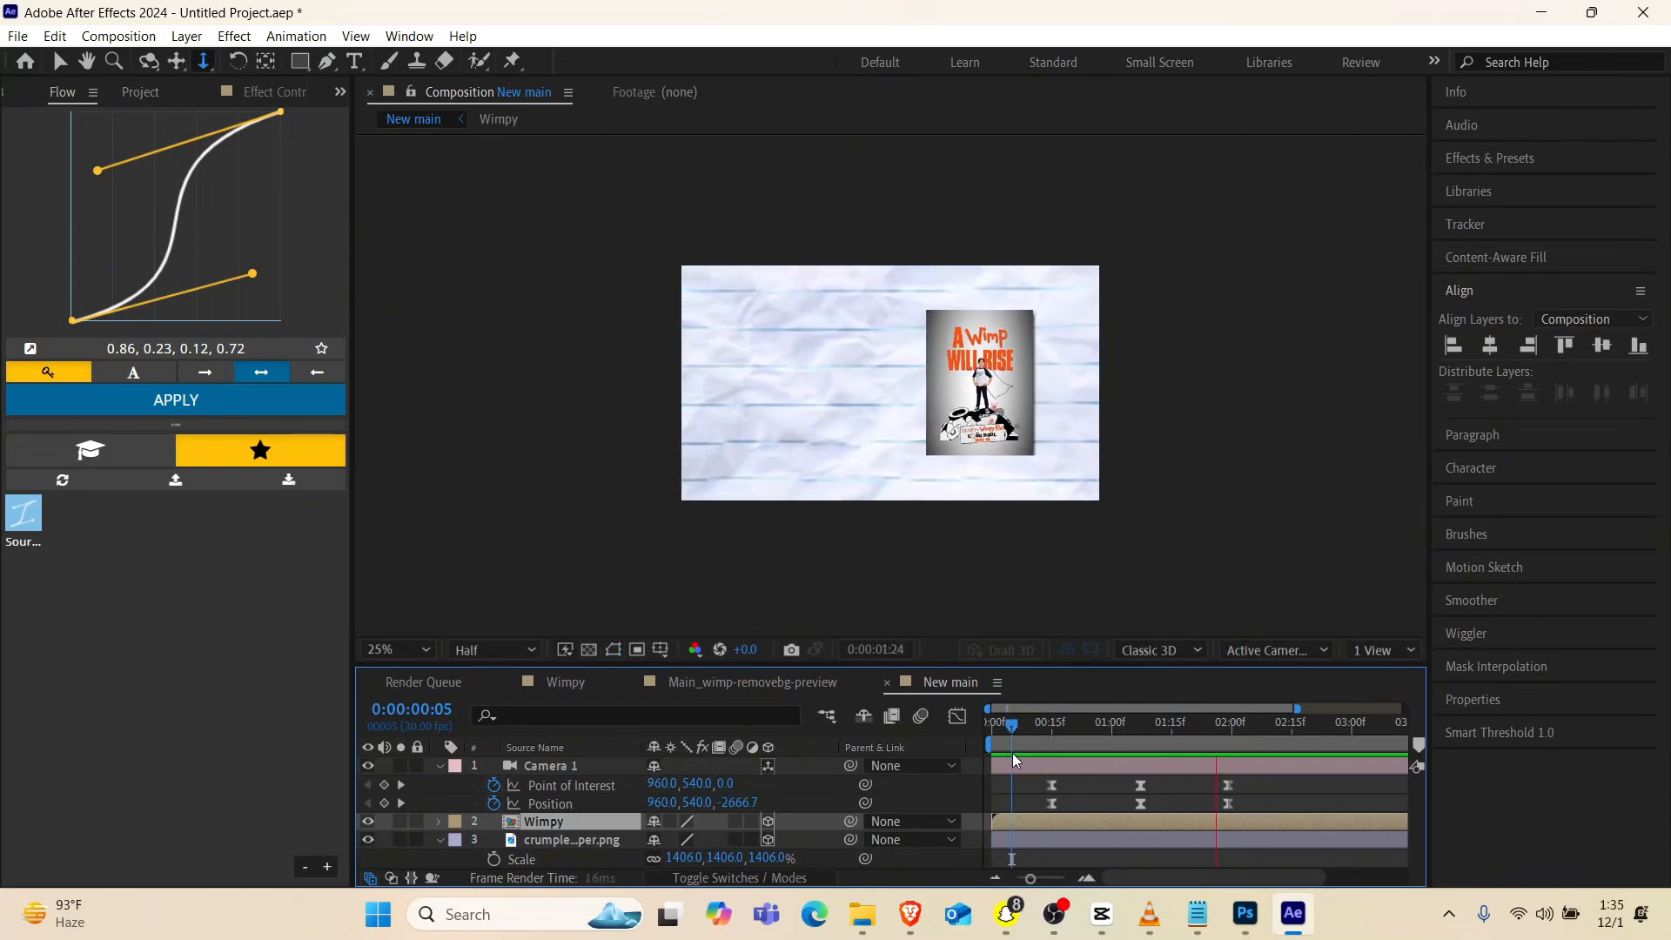
{"action": "key", "text": "space"}
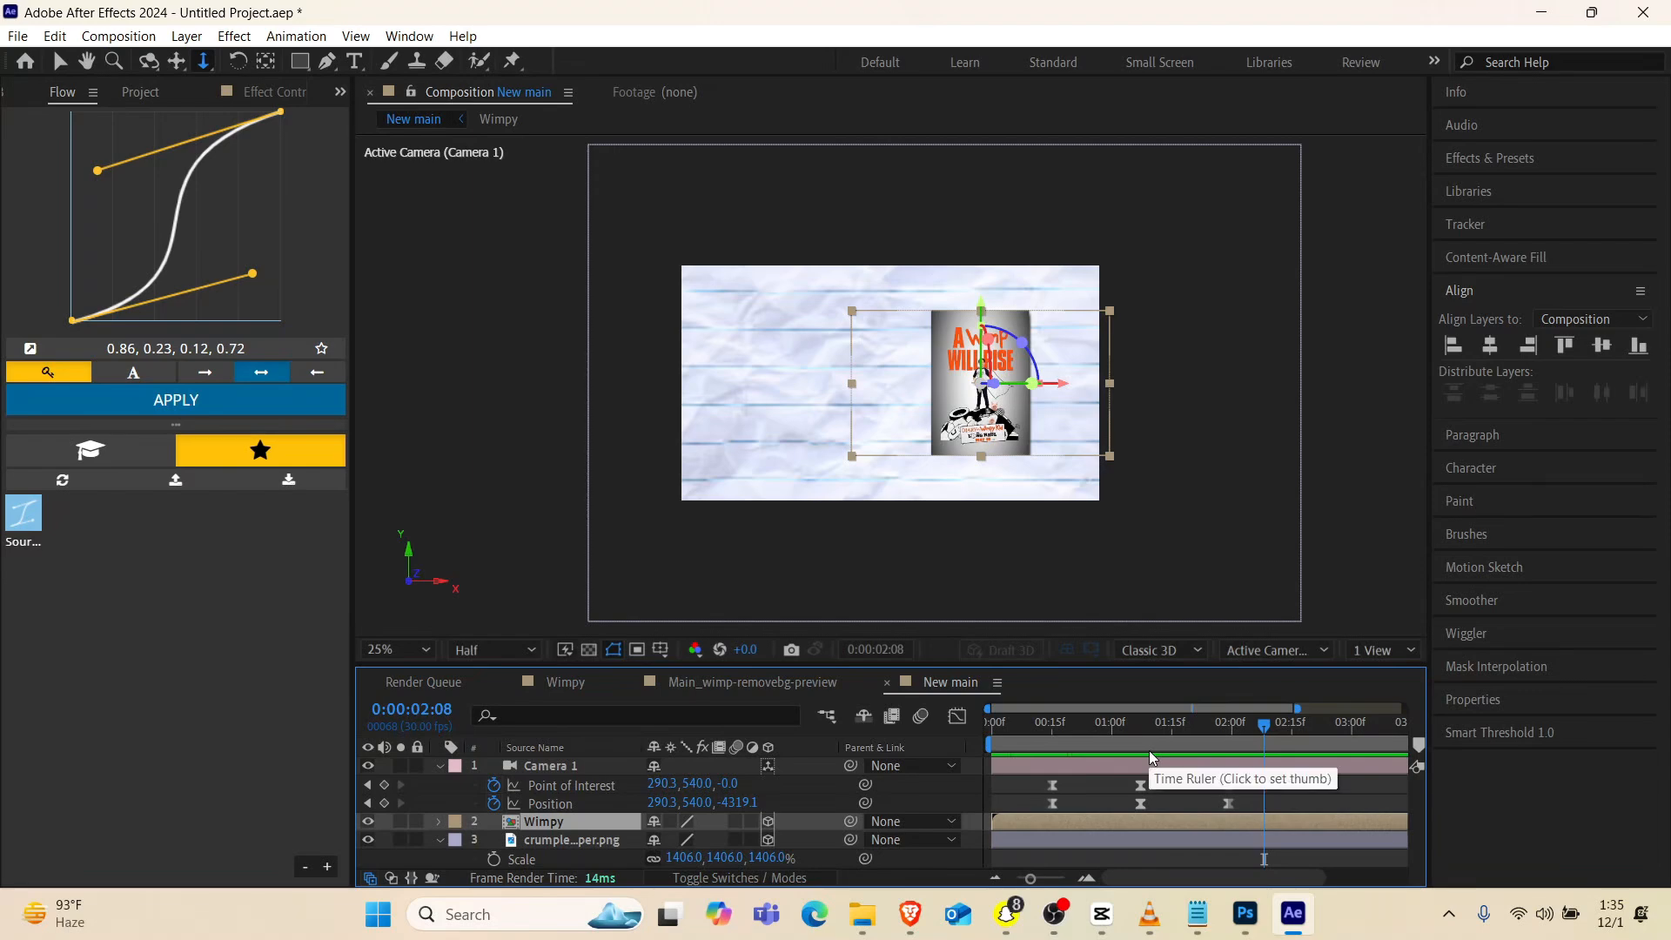
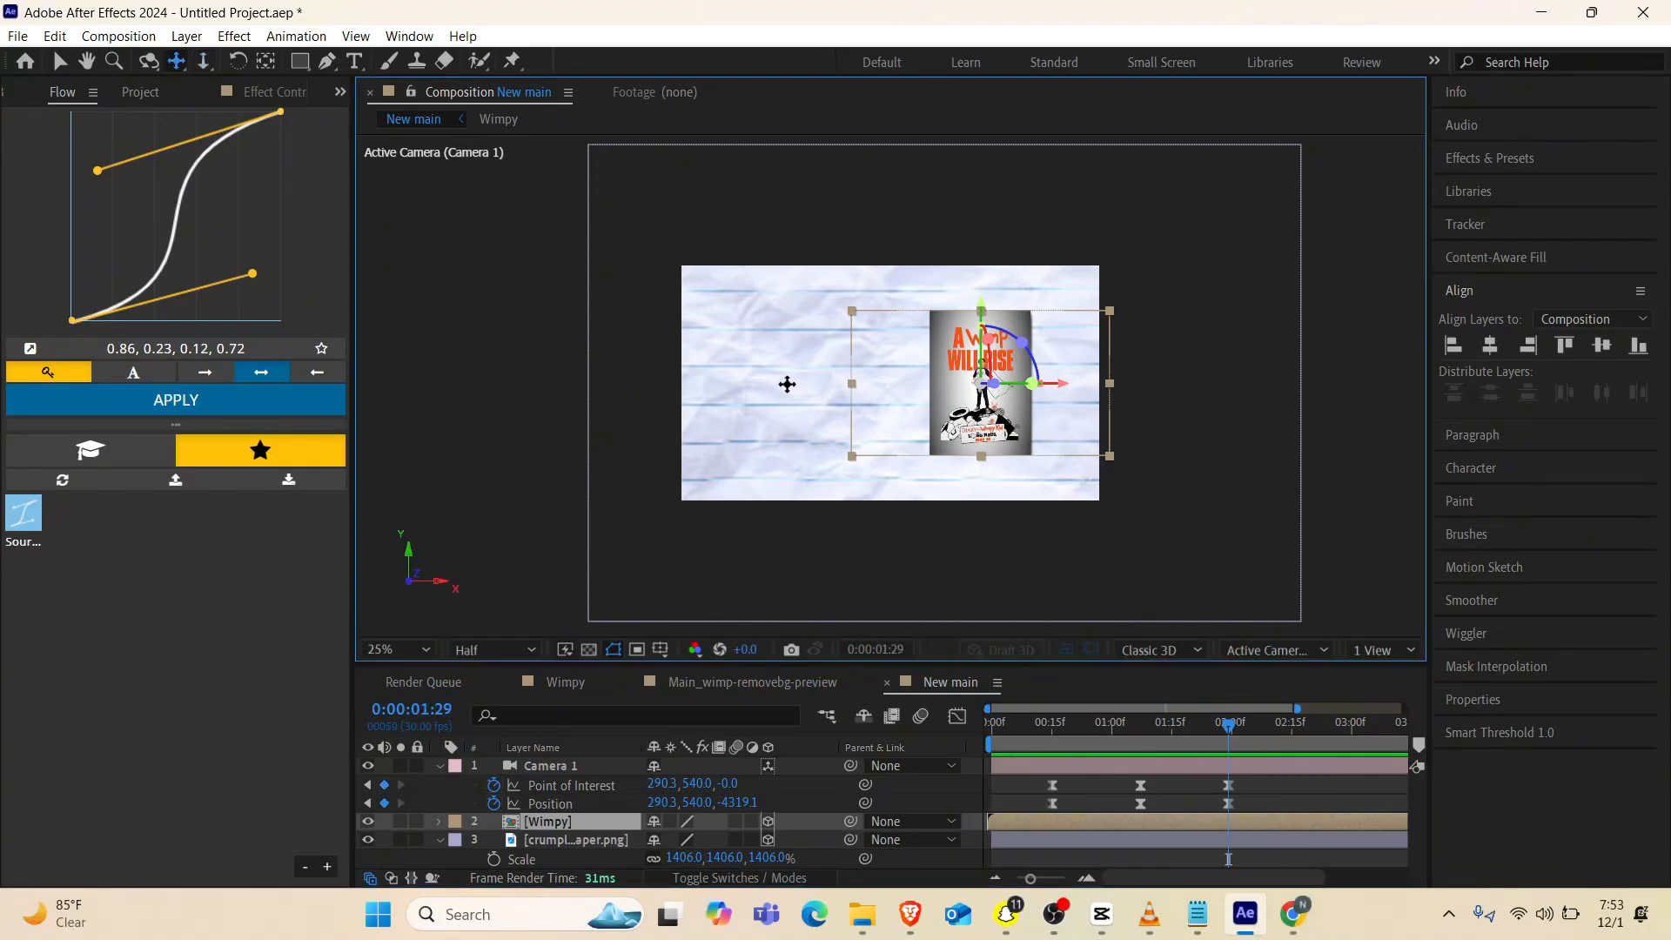
Pan the camera farther sideways at 0:00:01:29, to an X position of -168.6, and play back the move from the start
{"action": "left_click_drag", "start_coordinate": [785, 383], "coordinate": [821, 389]}
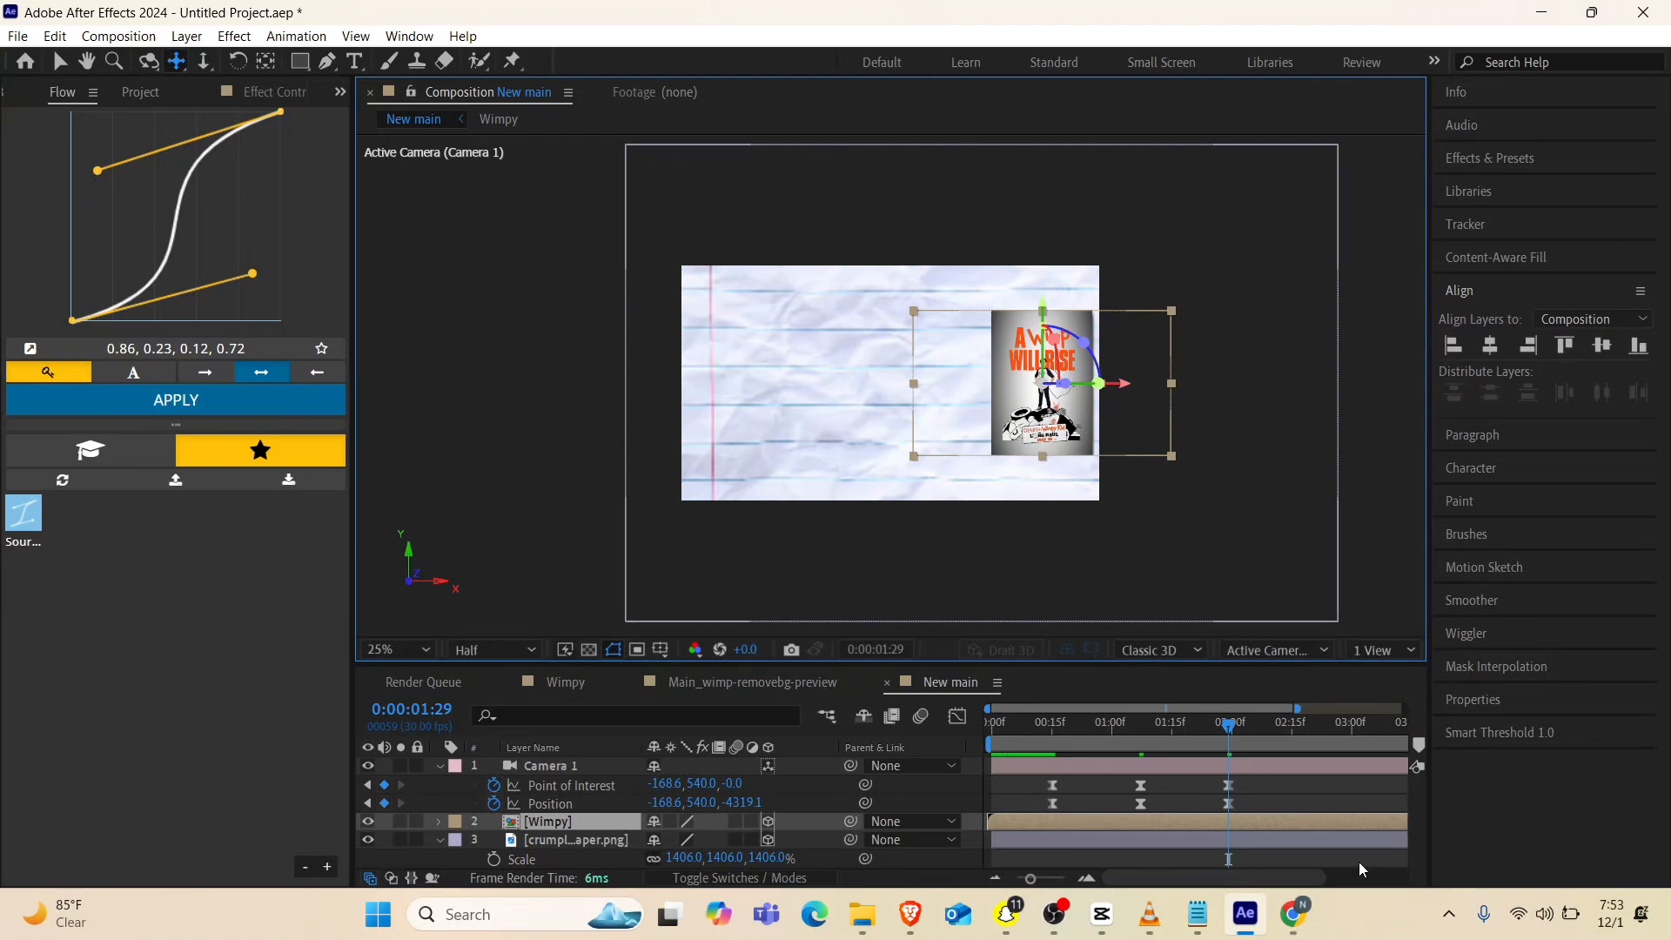
{"action": "left_click", "coordinate": [1093, 731]}
{"action": "left_click_drag", "start_coordinate": [1093, 734], "coordinate": [938, 748]}
{"action": "key", "text": "space"}
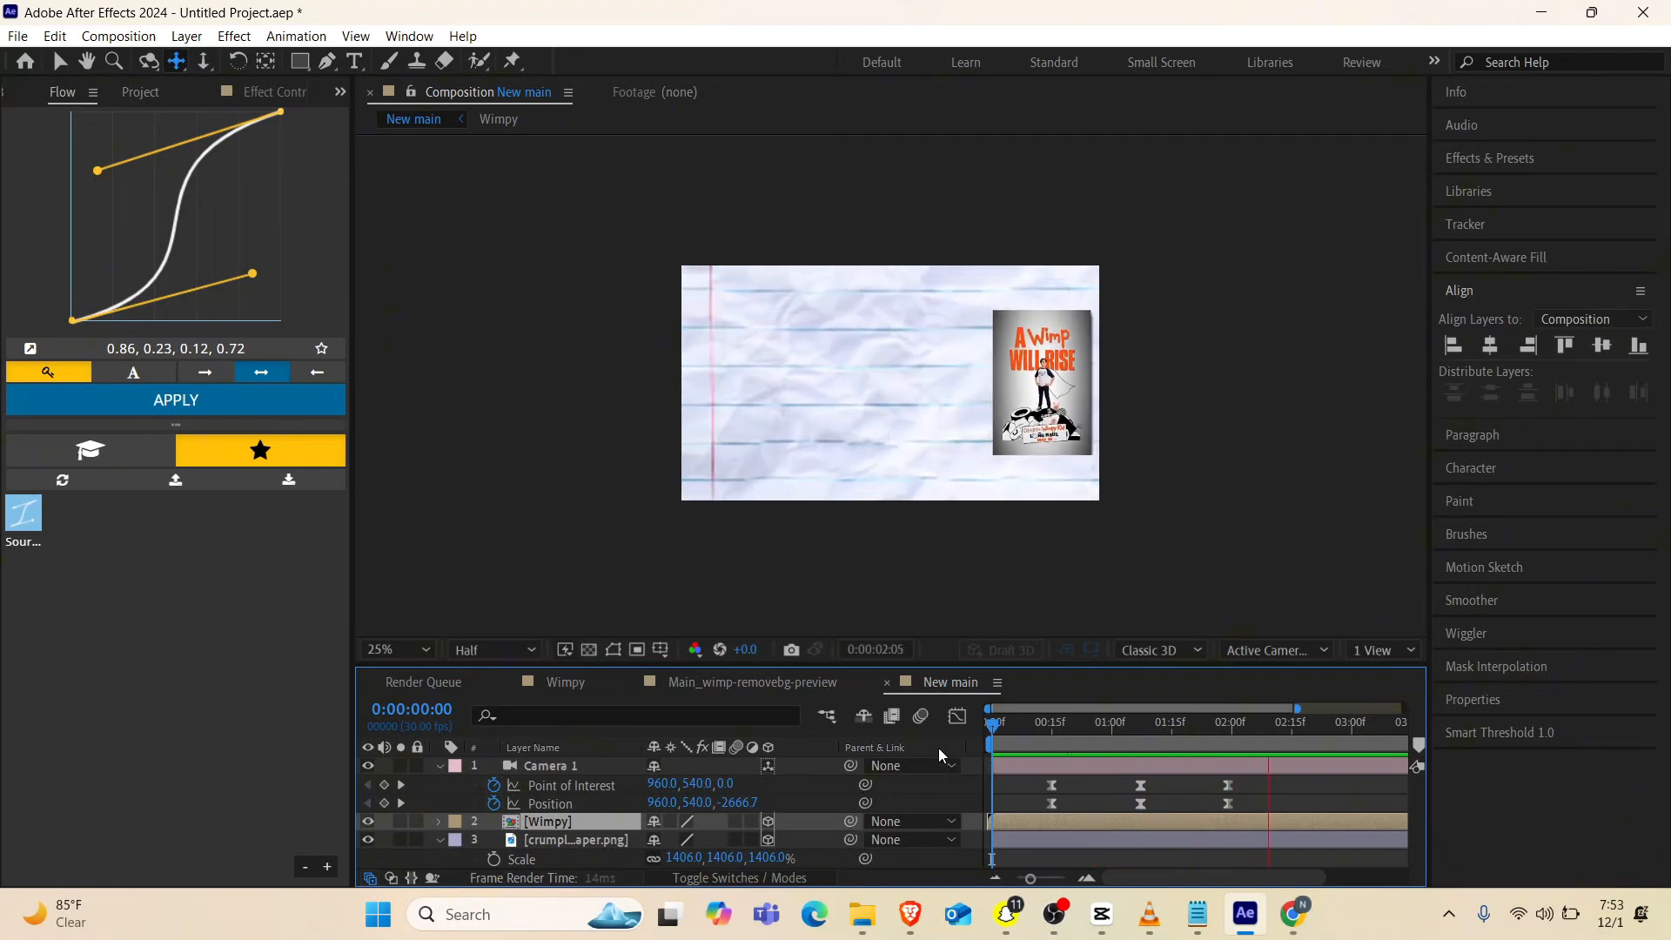
{"action": "key", "text": "space"}
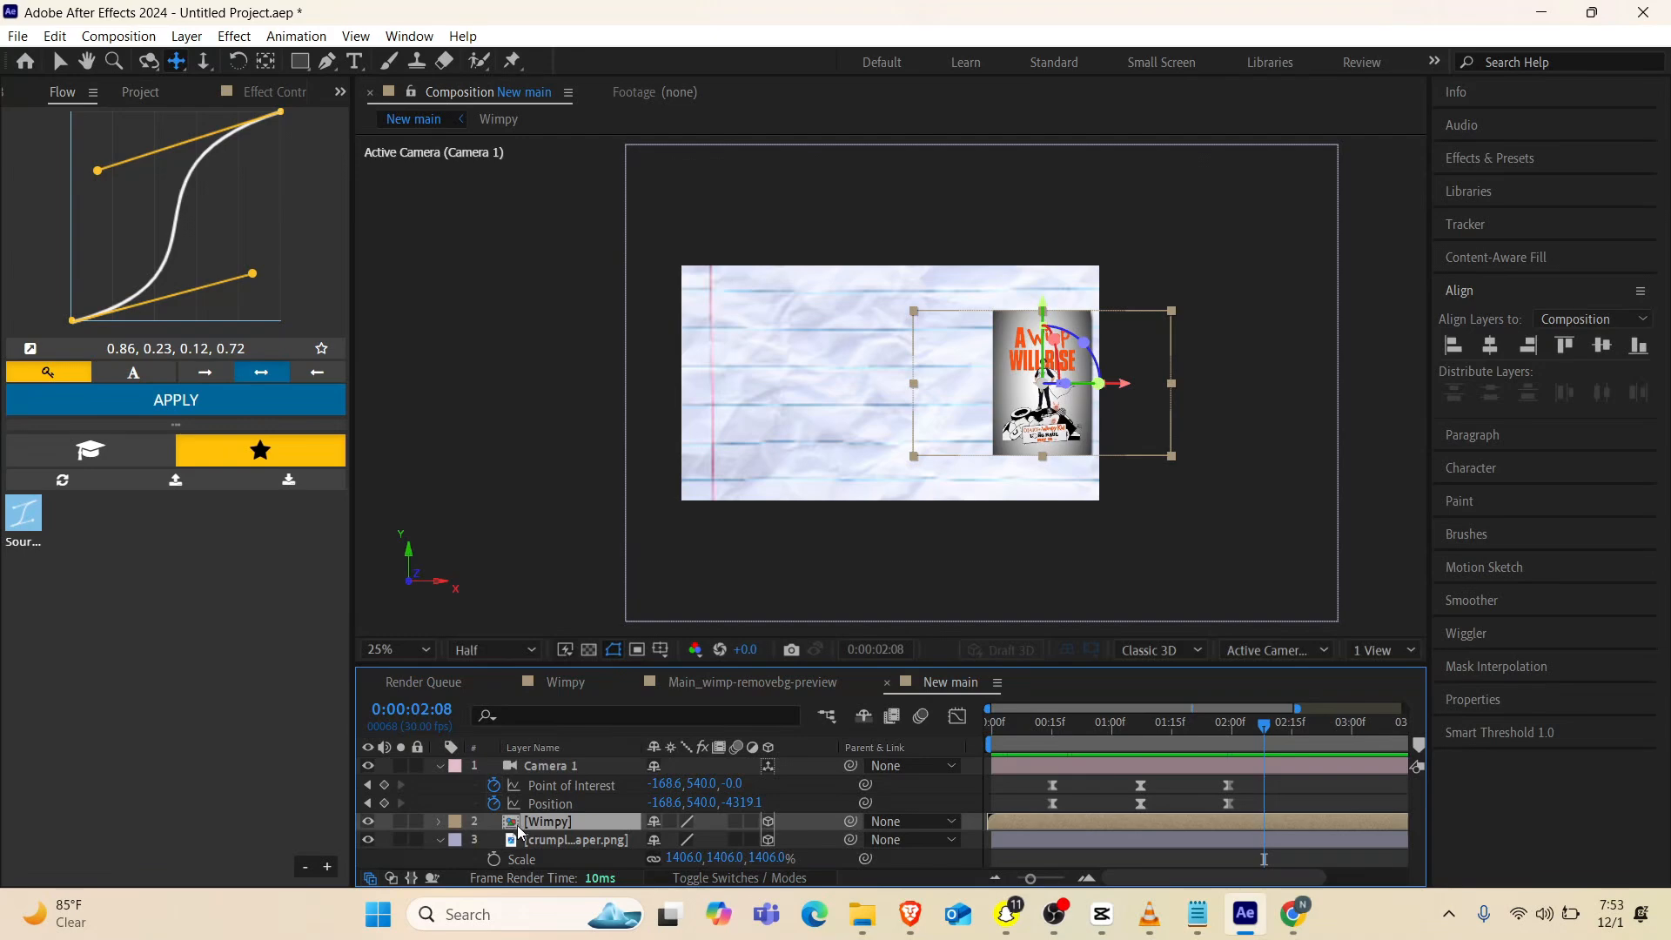
Apply the Drop Shadow effect to the Wimpy layer in the New main composition
{"action": "key", "text": "ctrl+space"}
{"action": "type", "text": "dro["}
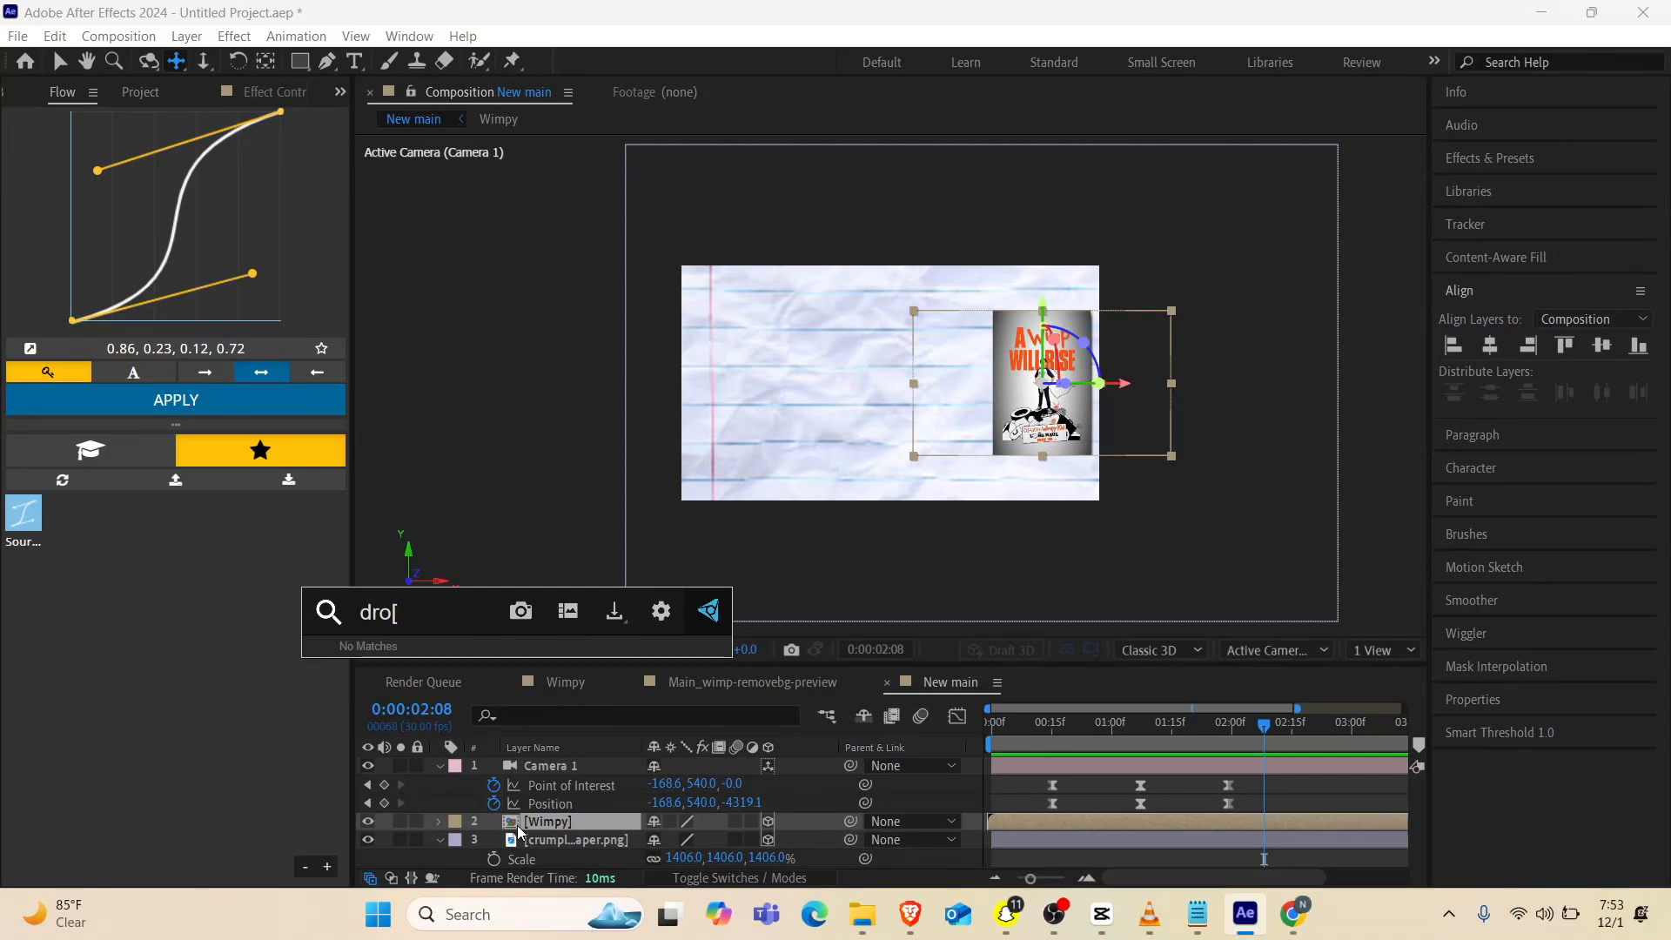
{"action": "key", "text": "BackSpace"}
{"action": "key", "text": "Return"}
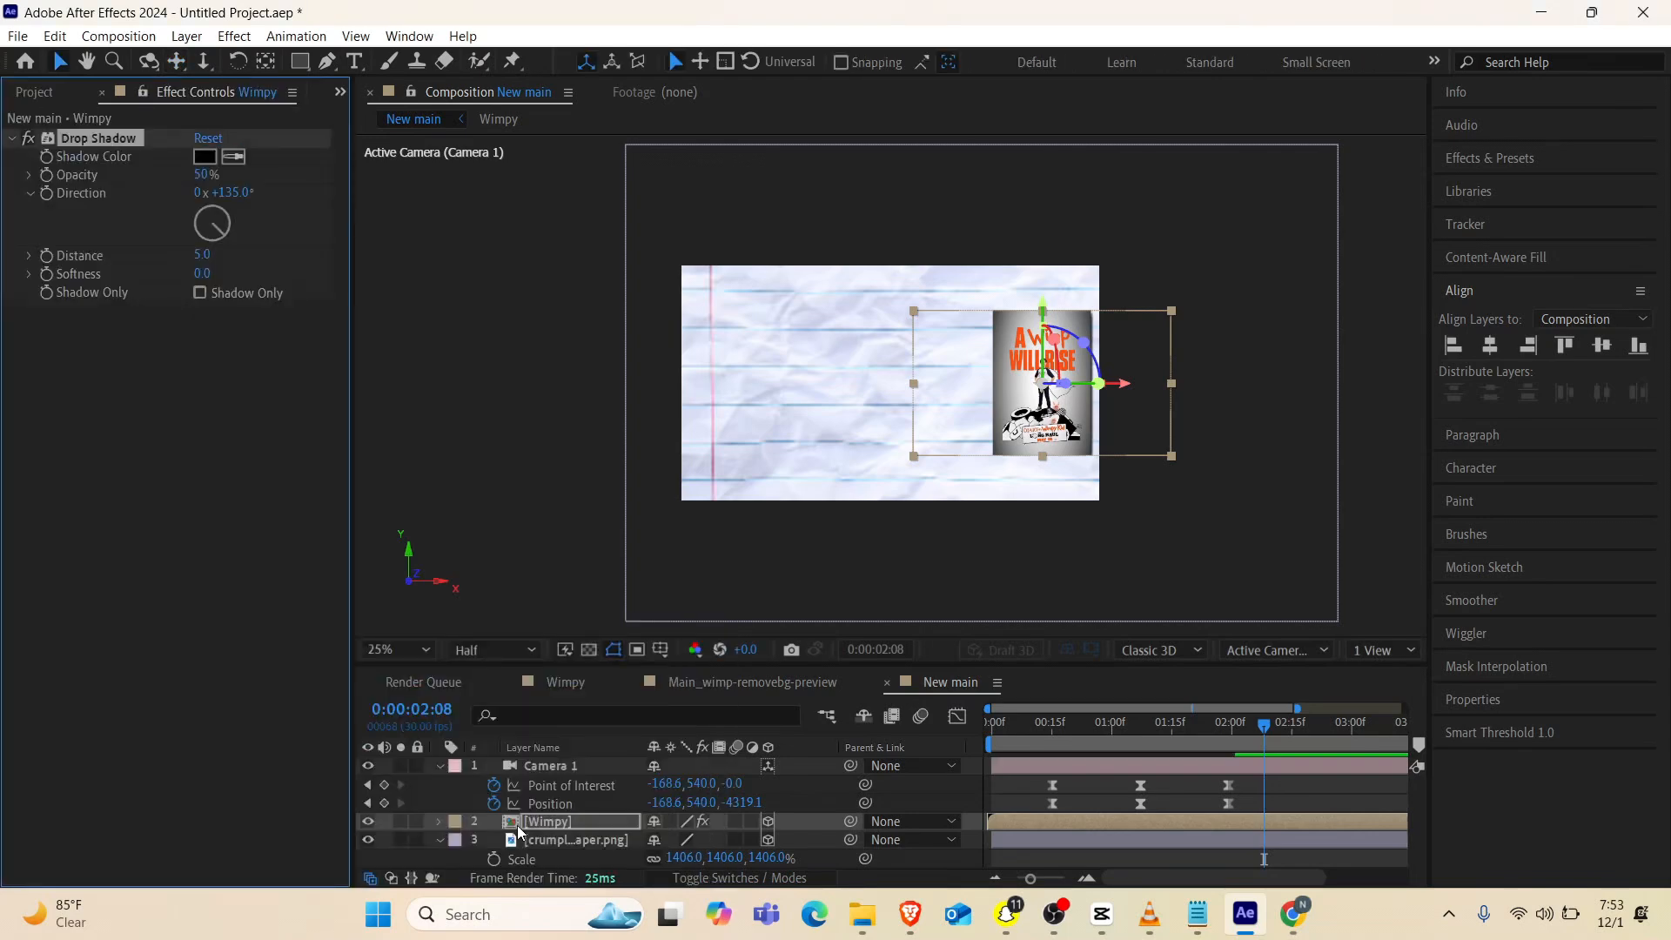
Set the Wimpy layer's shadow distance to 35 and softness to 40, and collapse the camera and paper layer properties
{"action": "left_click_drag", "start_coordinate": [203, 258], "coordinate": [231, 252]}
{"action": "left_click", "coordinate": [202, 258]}
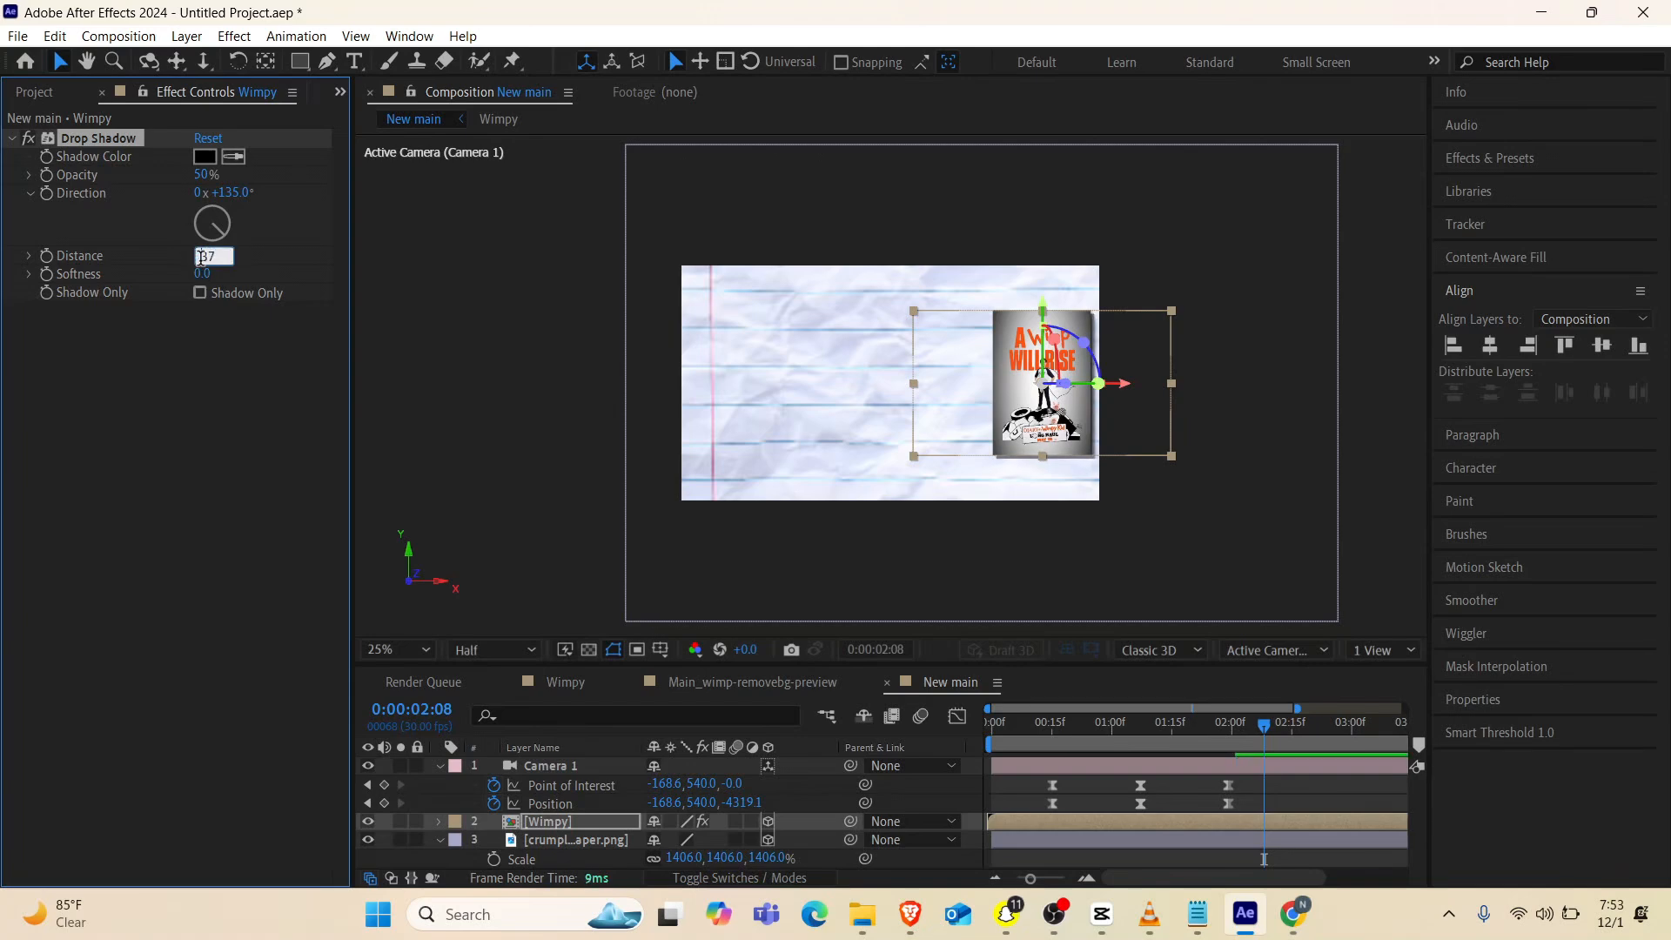
{"action": "key", "text": "Return"}
{"action": "left_click", "coordinate": [205, 258]}
{"action": "left_click", "coordinate": [205, 275]}
{"action": "type", "text": "40"}
{"action": "key", "text": "Return"}
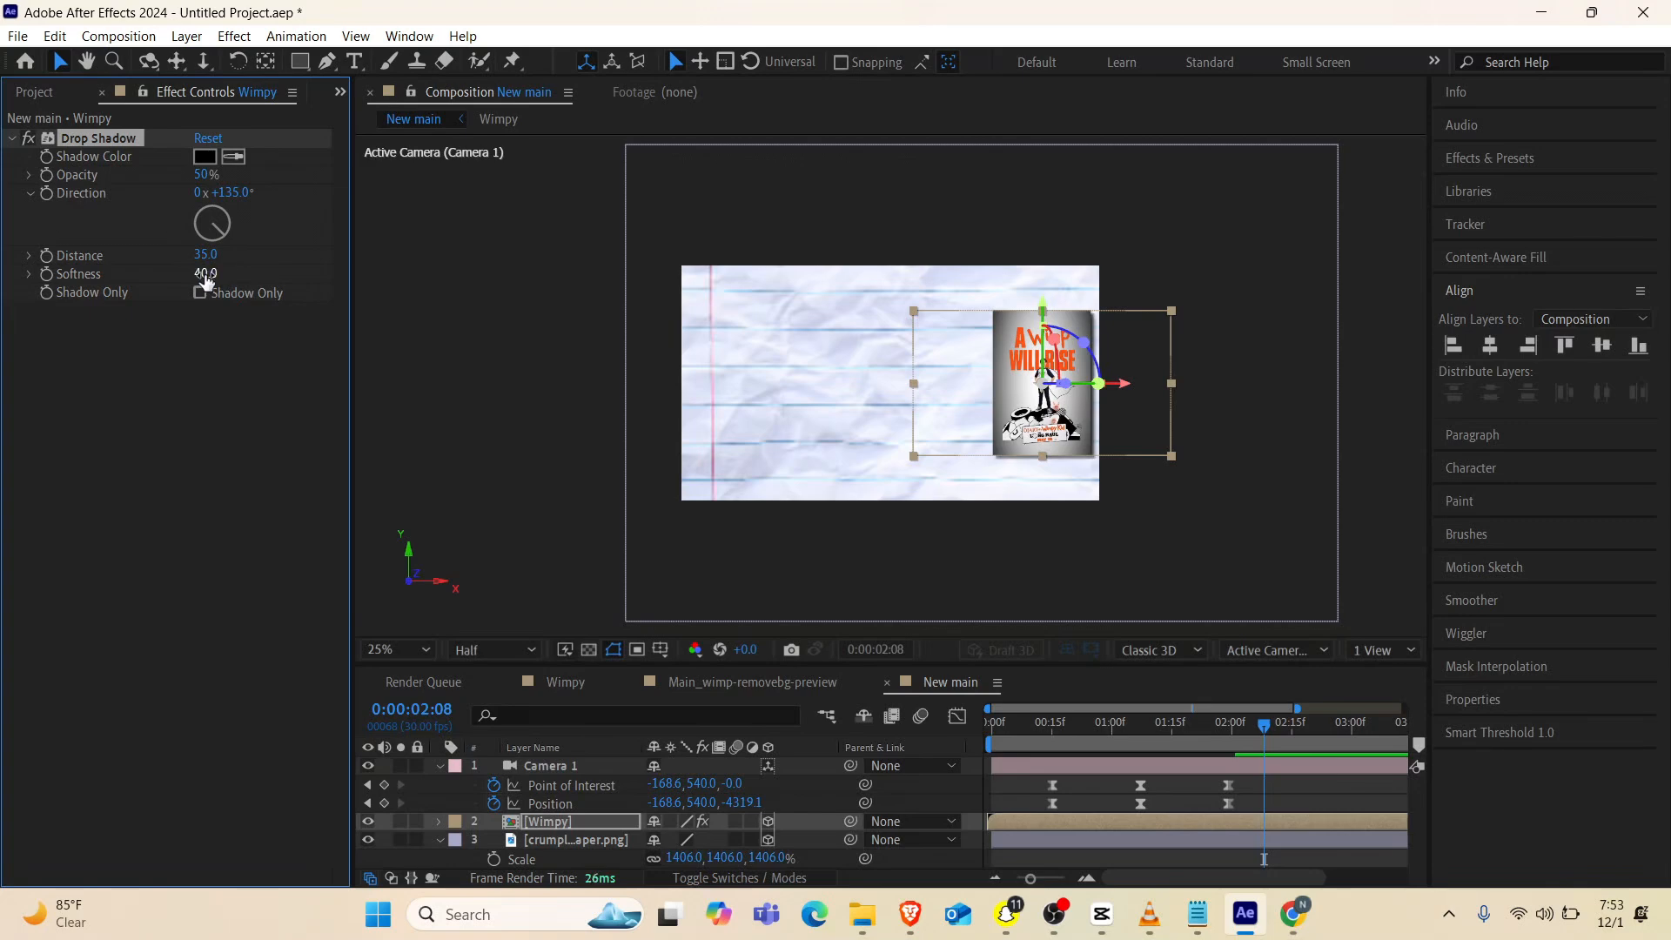
{"action": "left_click", "coordinate": [434, 766]}
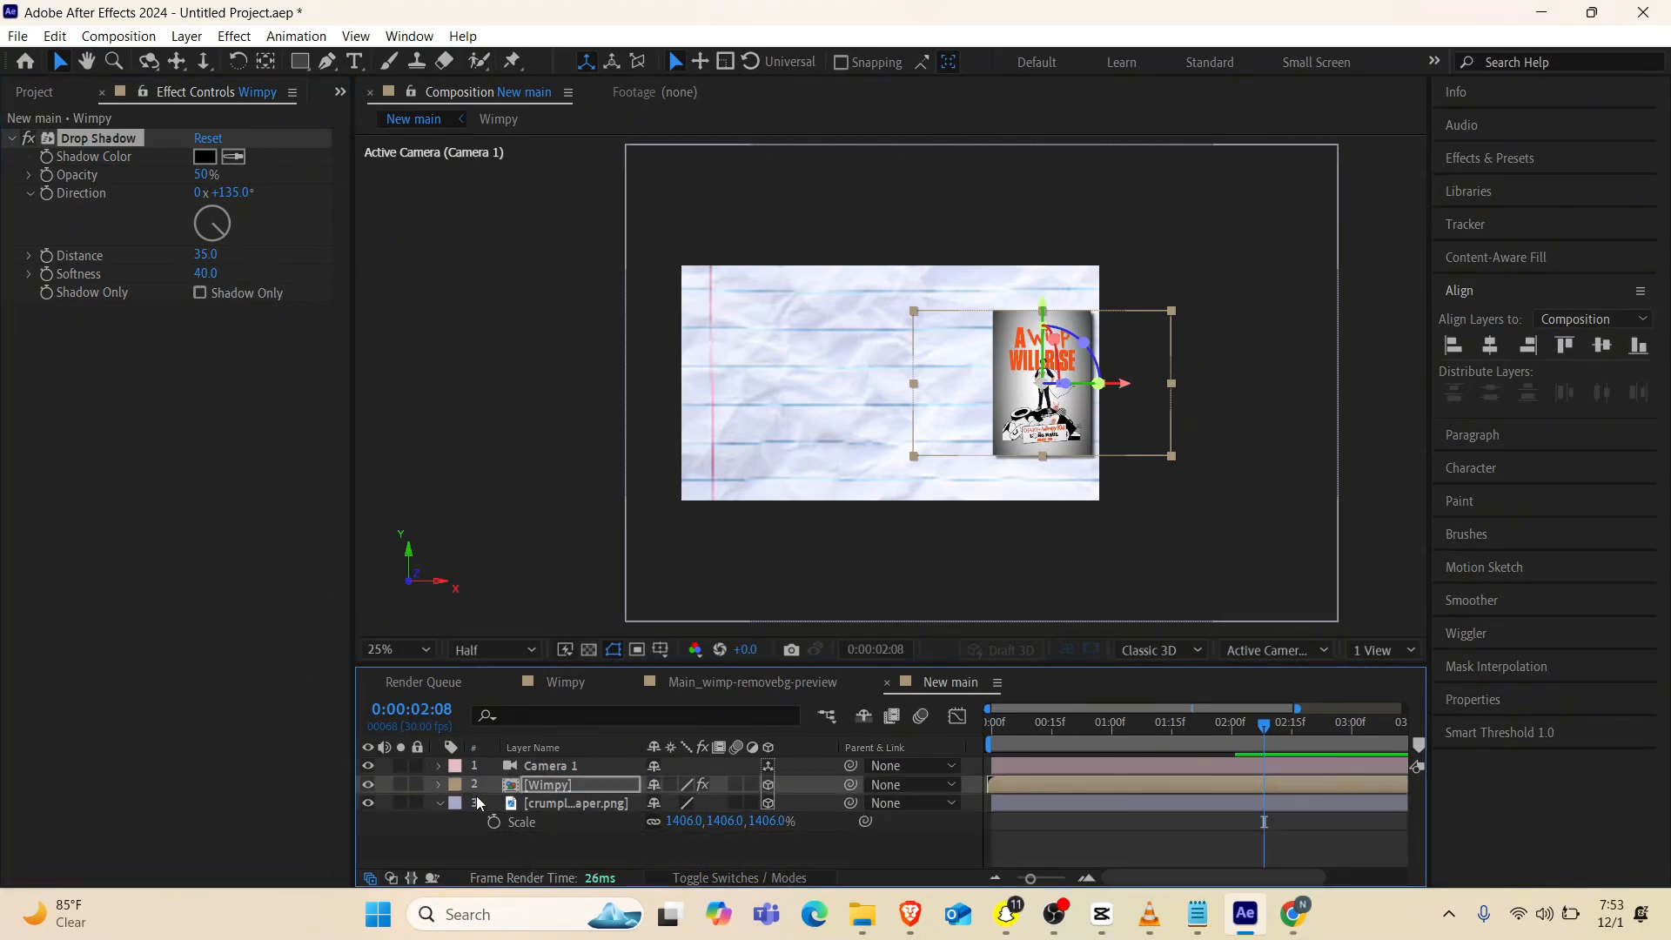
{"action": "left_click", "coordinate": [438, 802]}
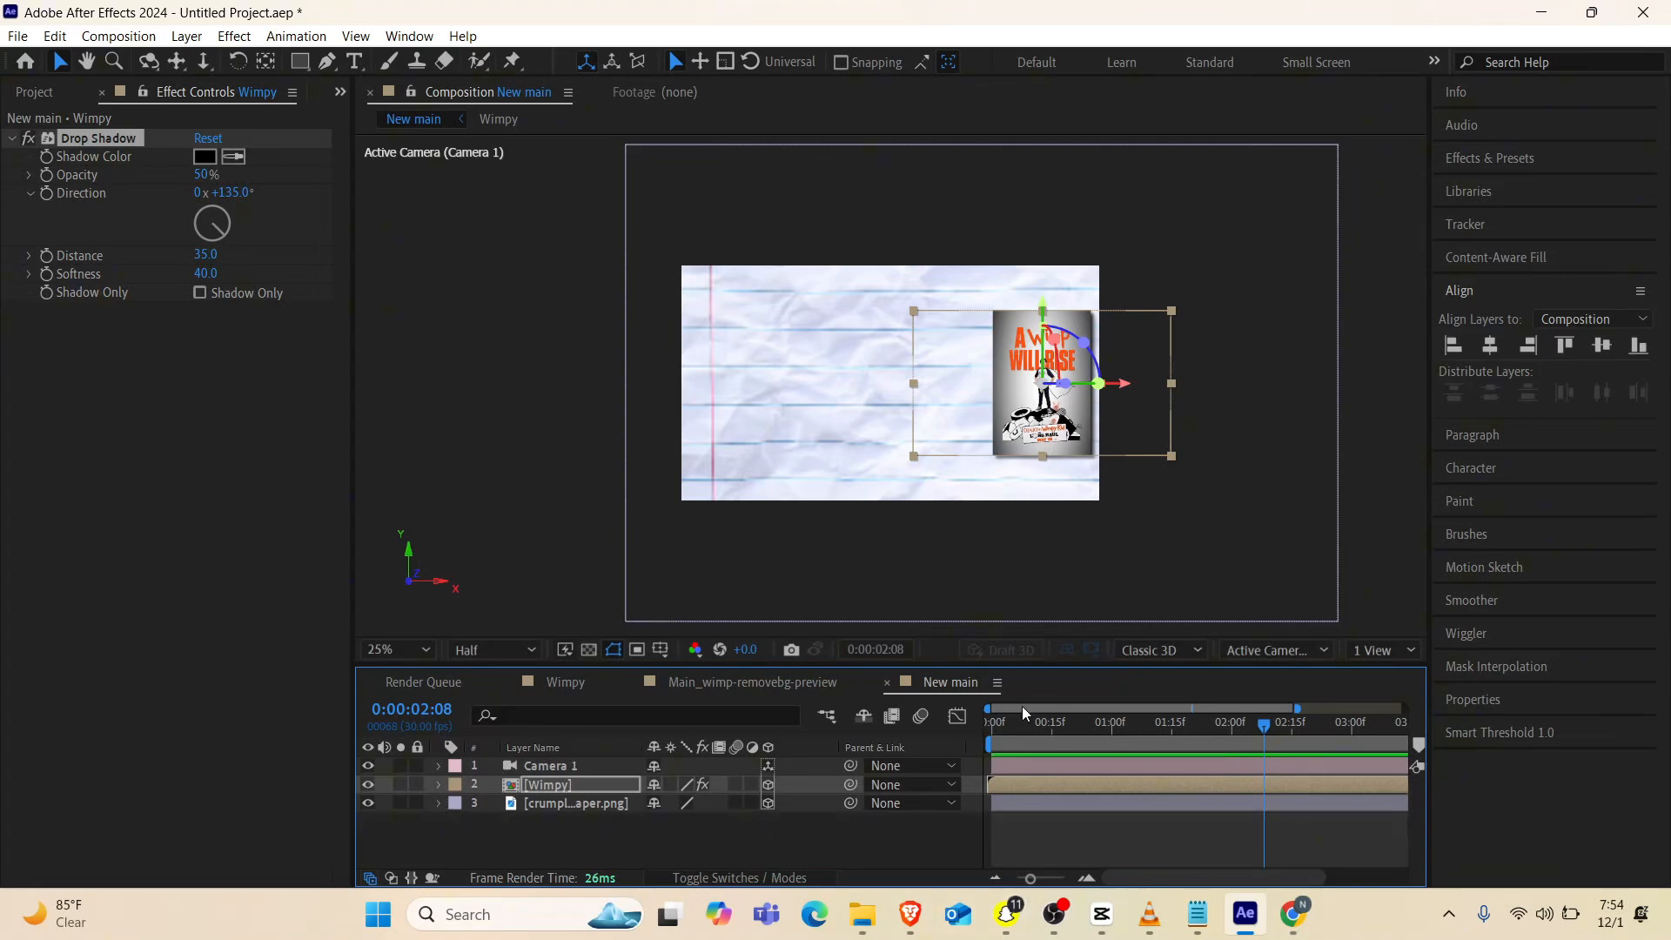
Import Wimp3.jpg, Wimpy2jpg.jpg and Wimpy 1.jpg from the Downloads folder as footage into the project
{"action": "left_click", "coordinate": [340, 91]}
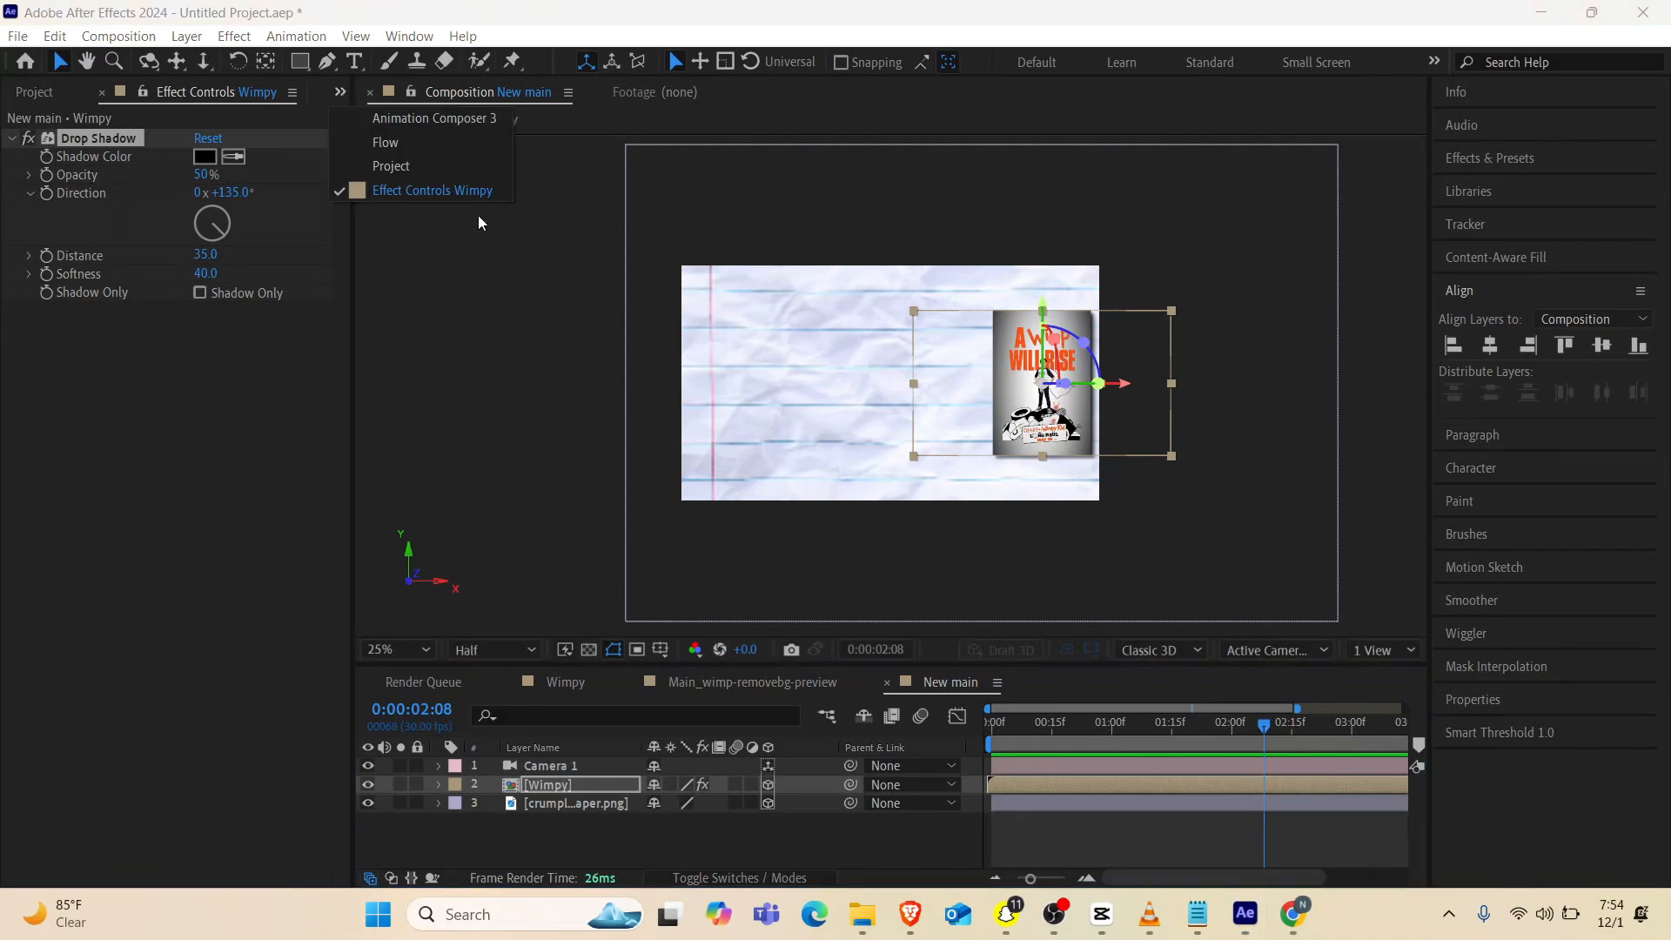
{"action": "left_click", "coordinate": [452, 160]}
{"action": "double_click", "coordinate": [212, 519]}
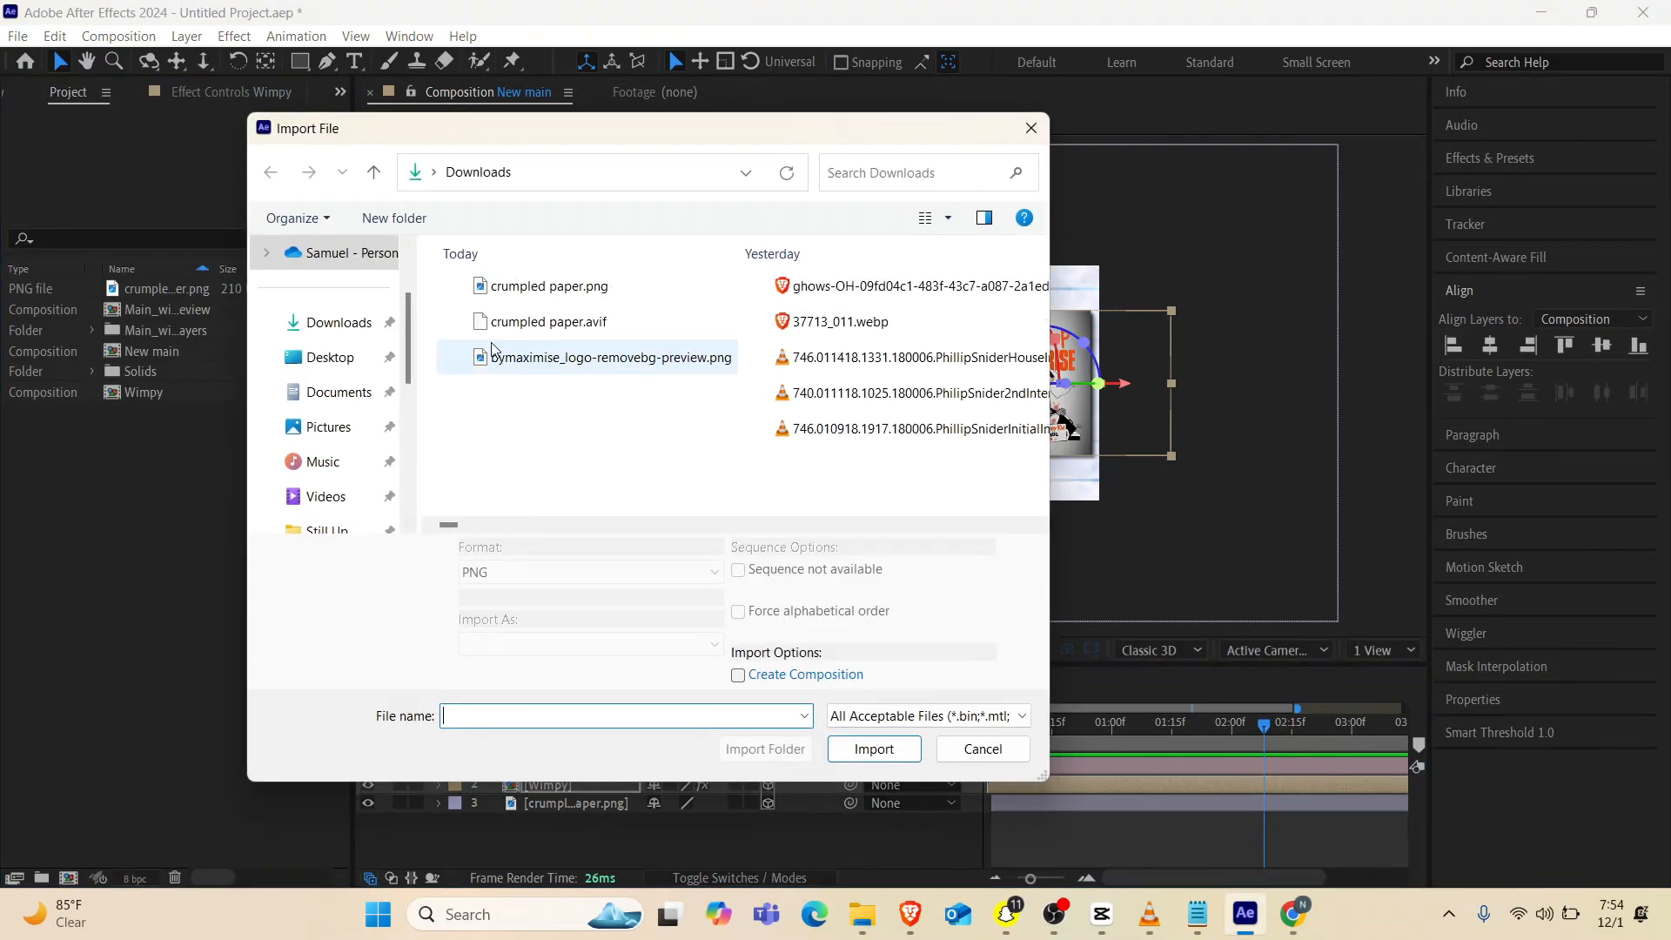
{"action": "left_click", "coordinate": [818, 296]}
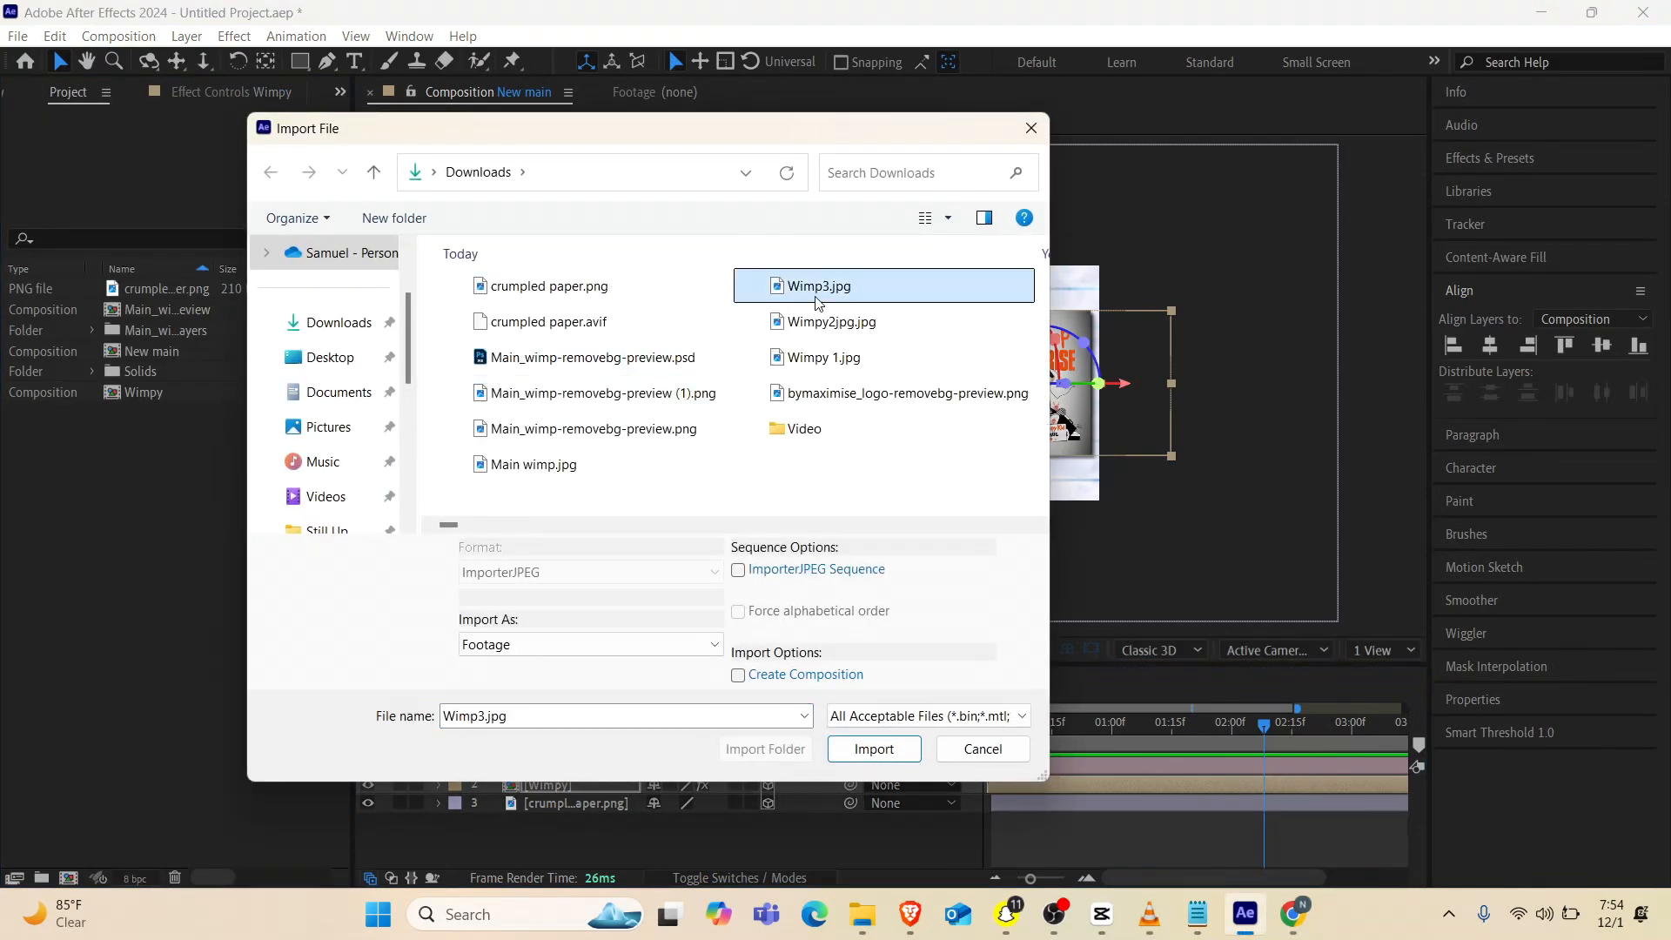
{"action": "left_click", "coordinate": [820, 357], "text": "shift"}
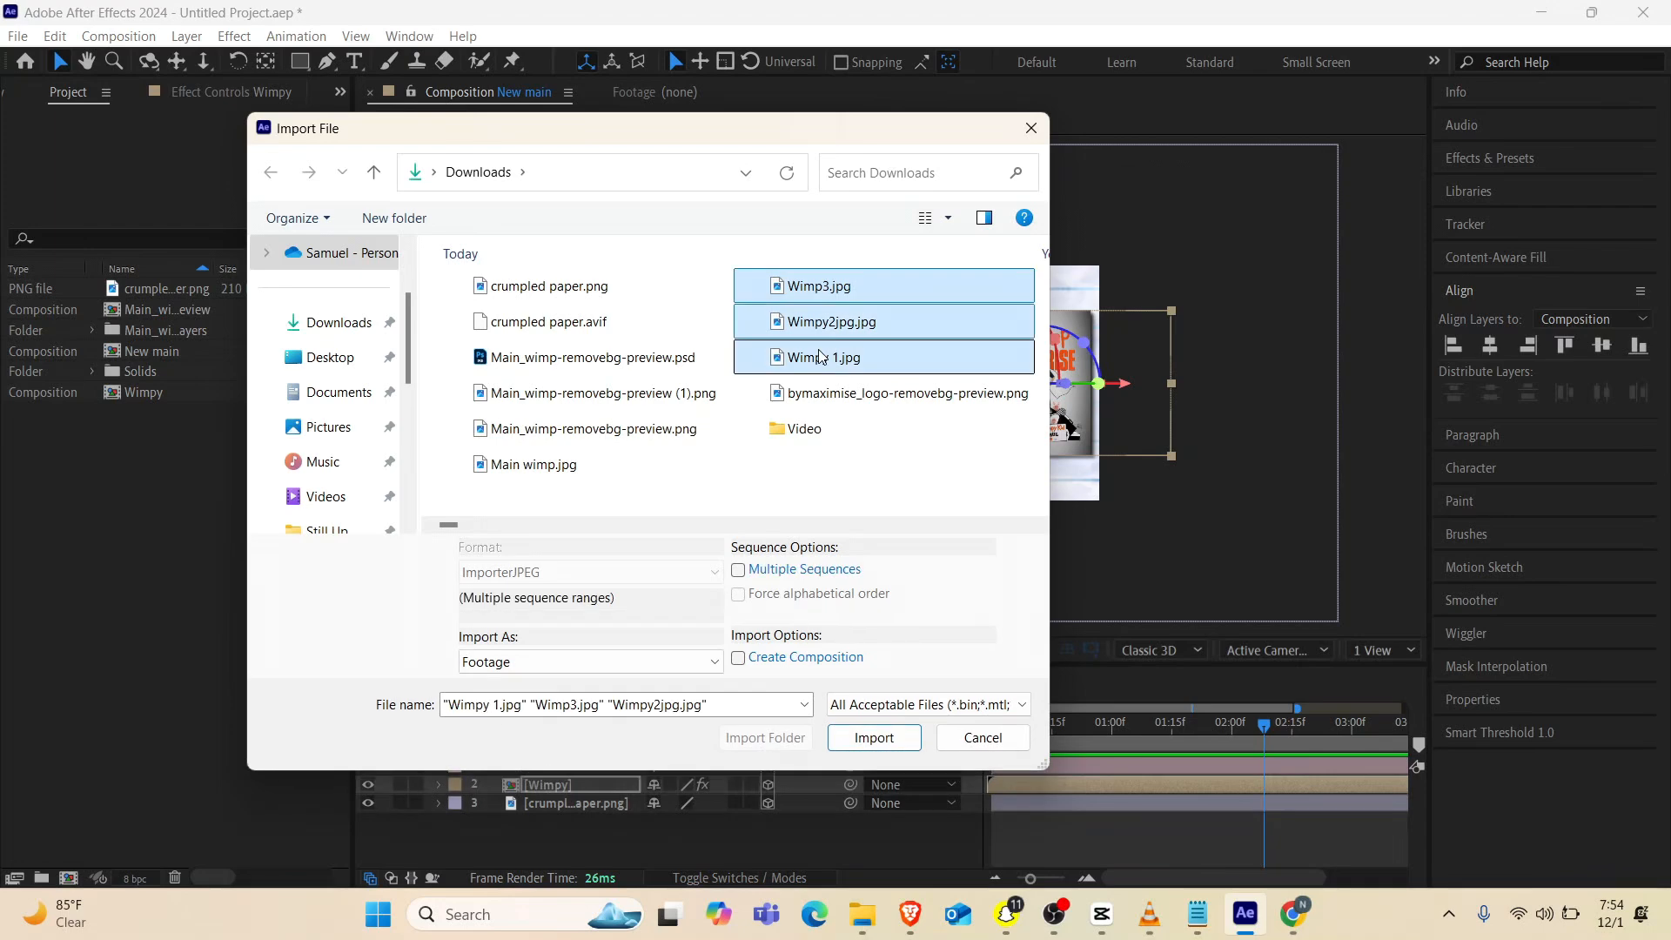
{"action": "left_click", "coordinate": [877, 739]}
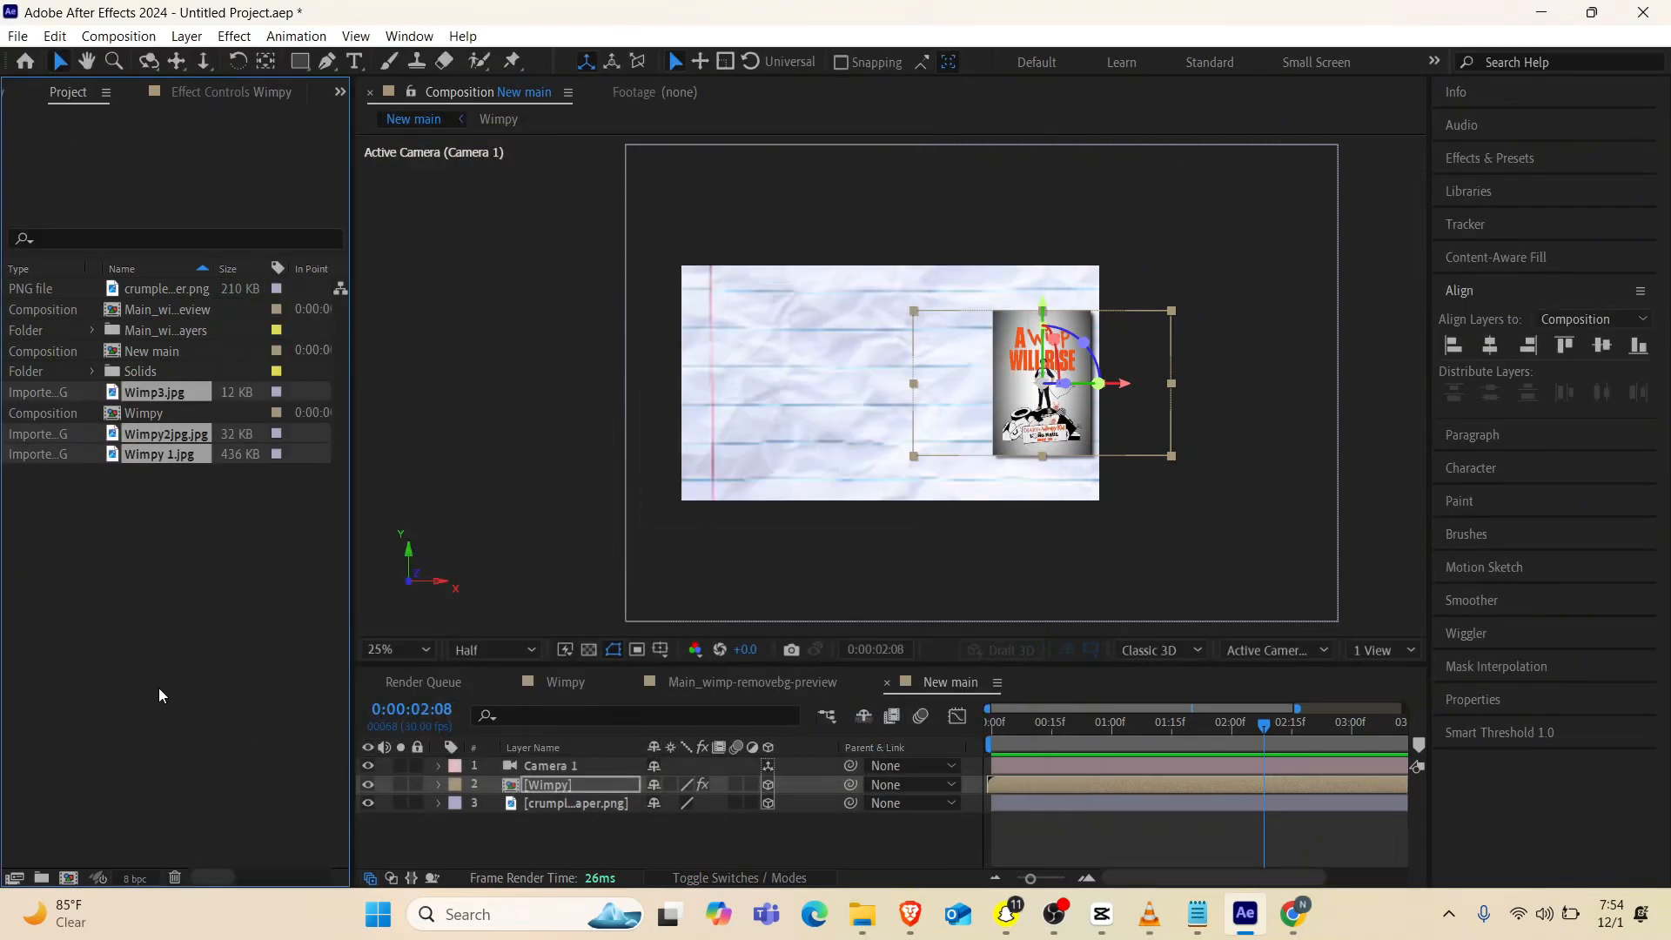
Add Wimpy 1.jpg to the New main composition and scale it down to 36%
{"action": "left_click", "coordinate": [148, 451]}
{"action": "left_click_drag", "start_coordinate": [160, 457], "coordinate": [885, 409]}
{"action": "key", "text": "s"}
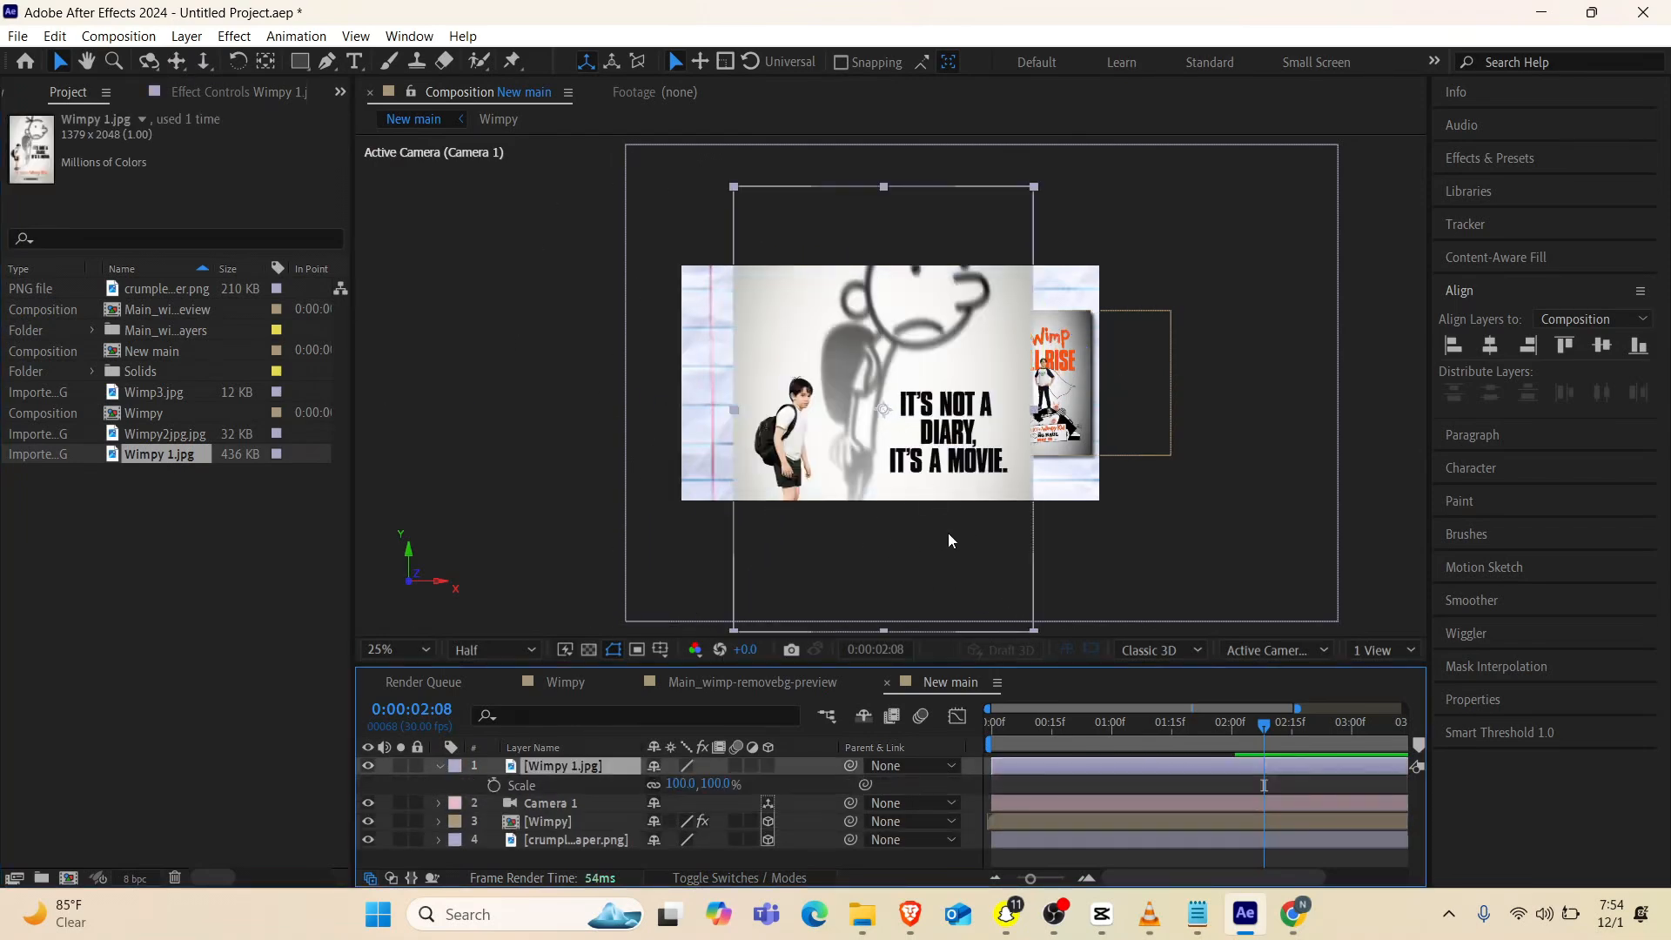
{"action": "left_click", "coordinate": [678, 784]}
{"action": "type", "text": "39"}
{"action": "key", "text": "Return"}
{"action": "left_click_drag", "start_coordinate": [606, 790], "coordinate": [604, 782]}
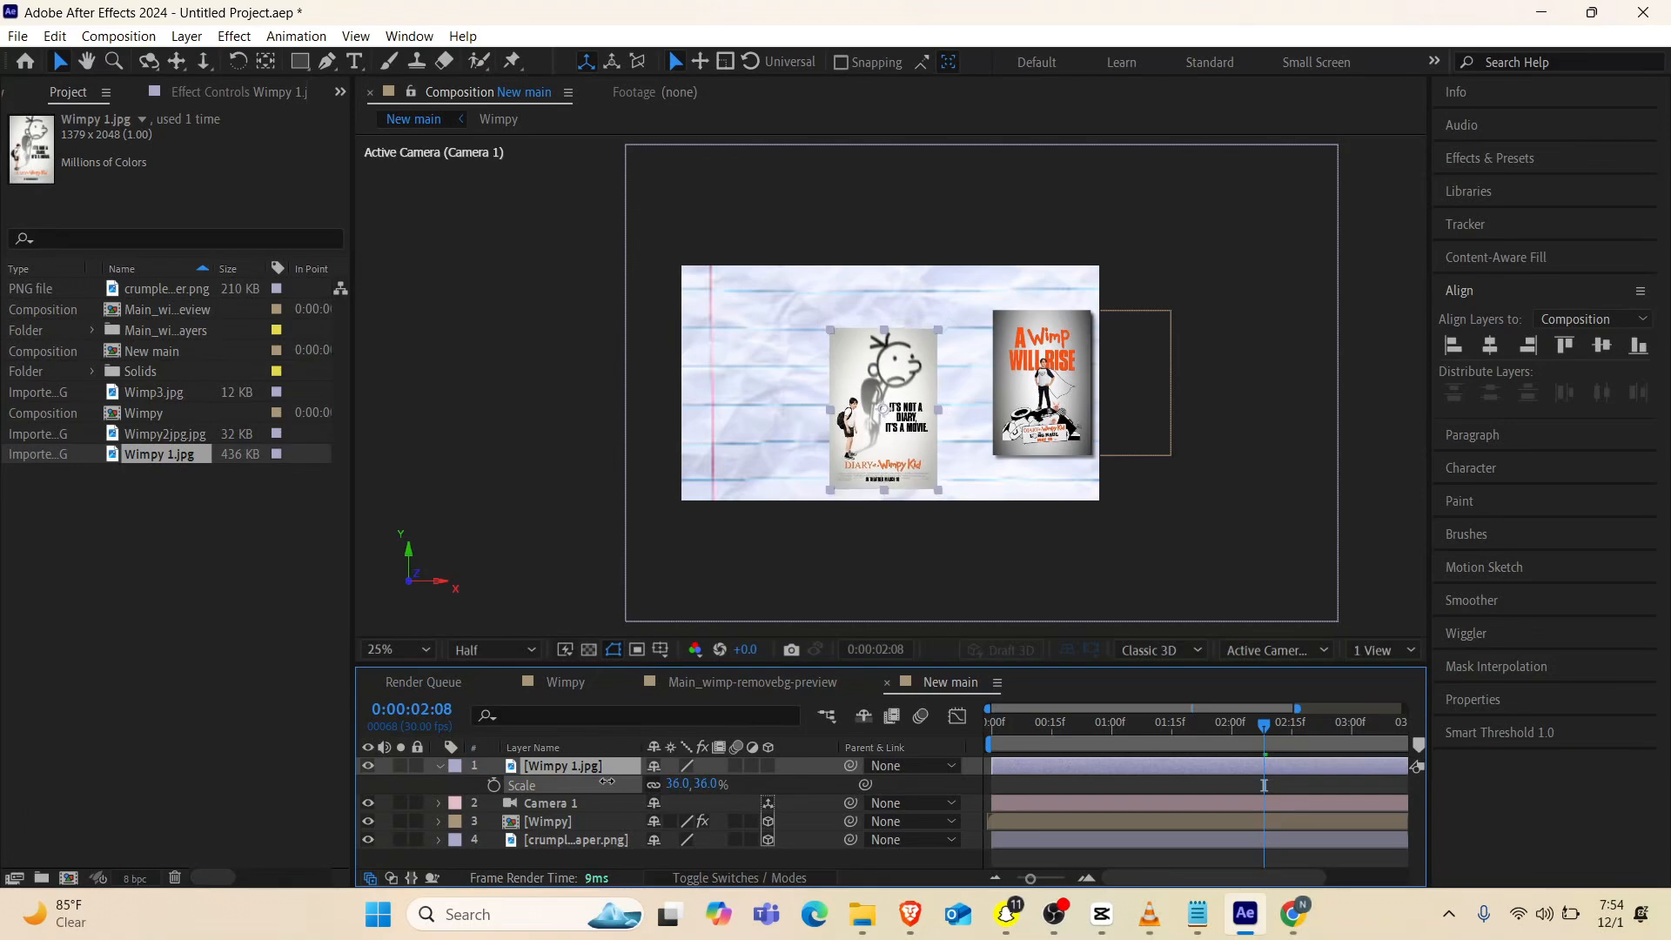
Center the Wimpy 1.jpg poster in the composition, reduce its scale to 34%, and move it to the paper's left edge
{"action": "left_click", "coordinate": [1488, 345]}
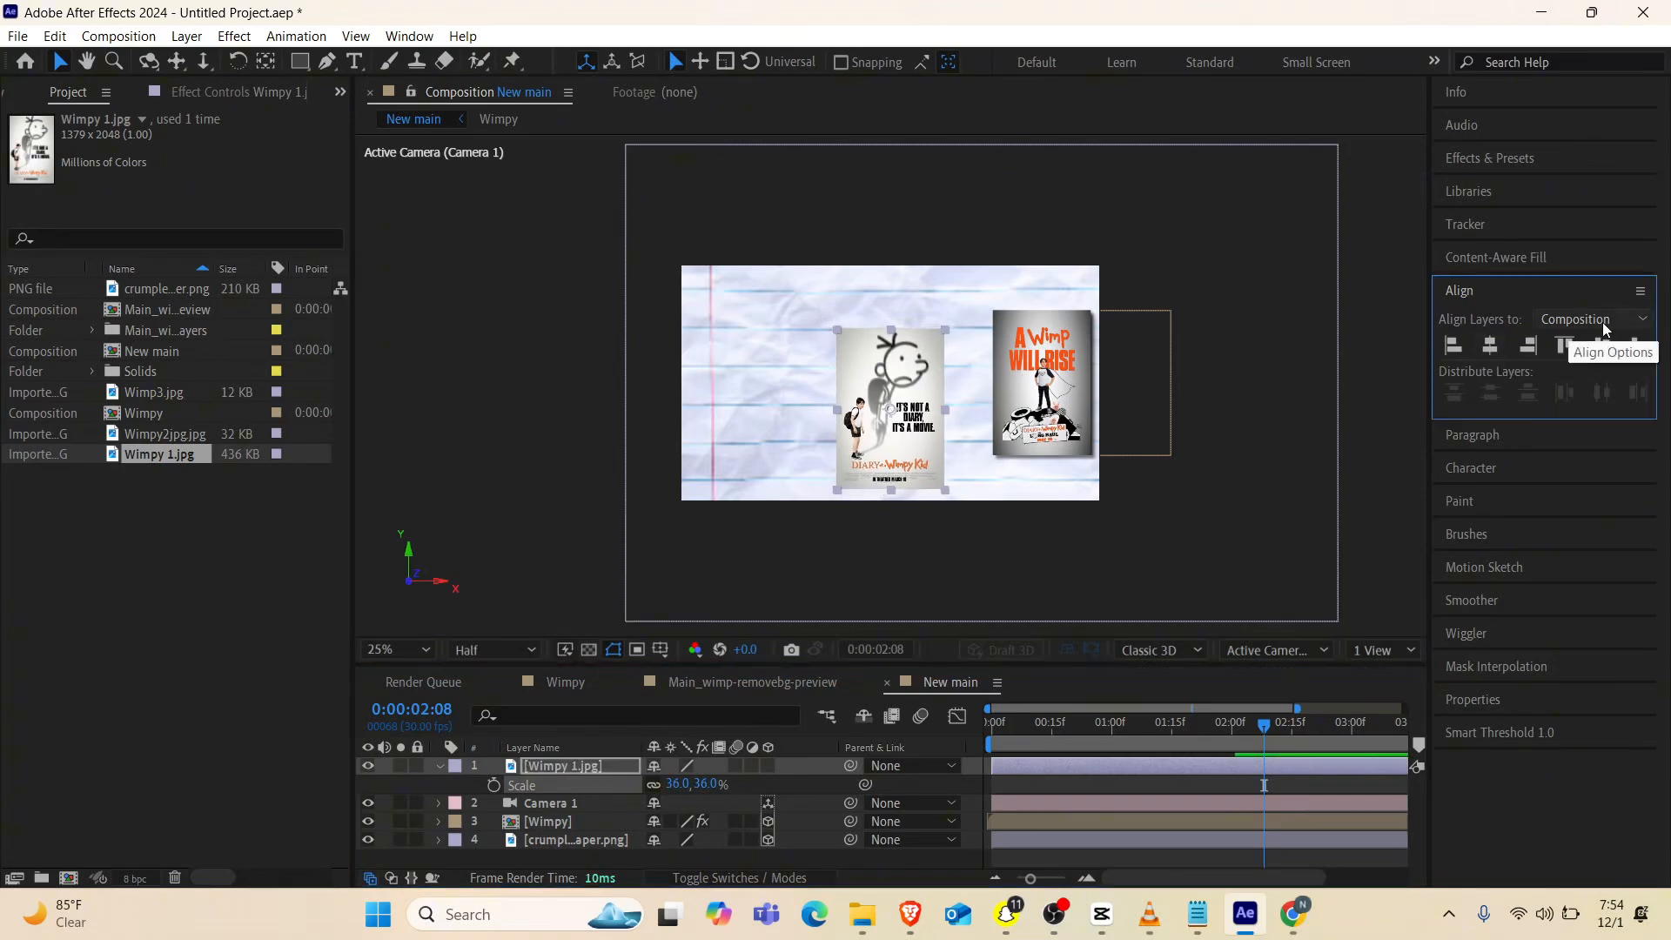
{"action": "left_click", "coordinate": [1596, 344]}
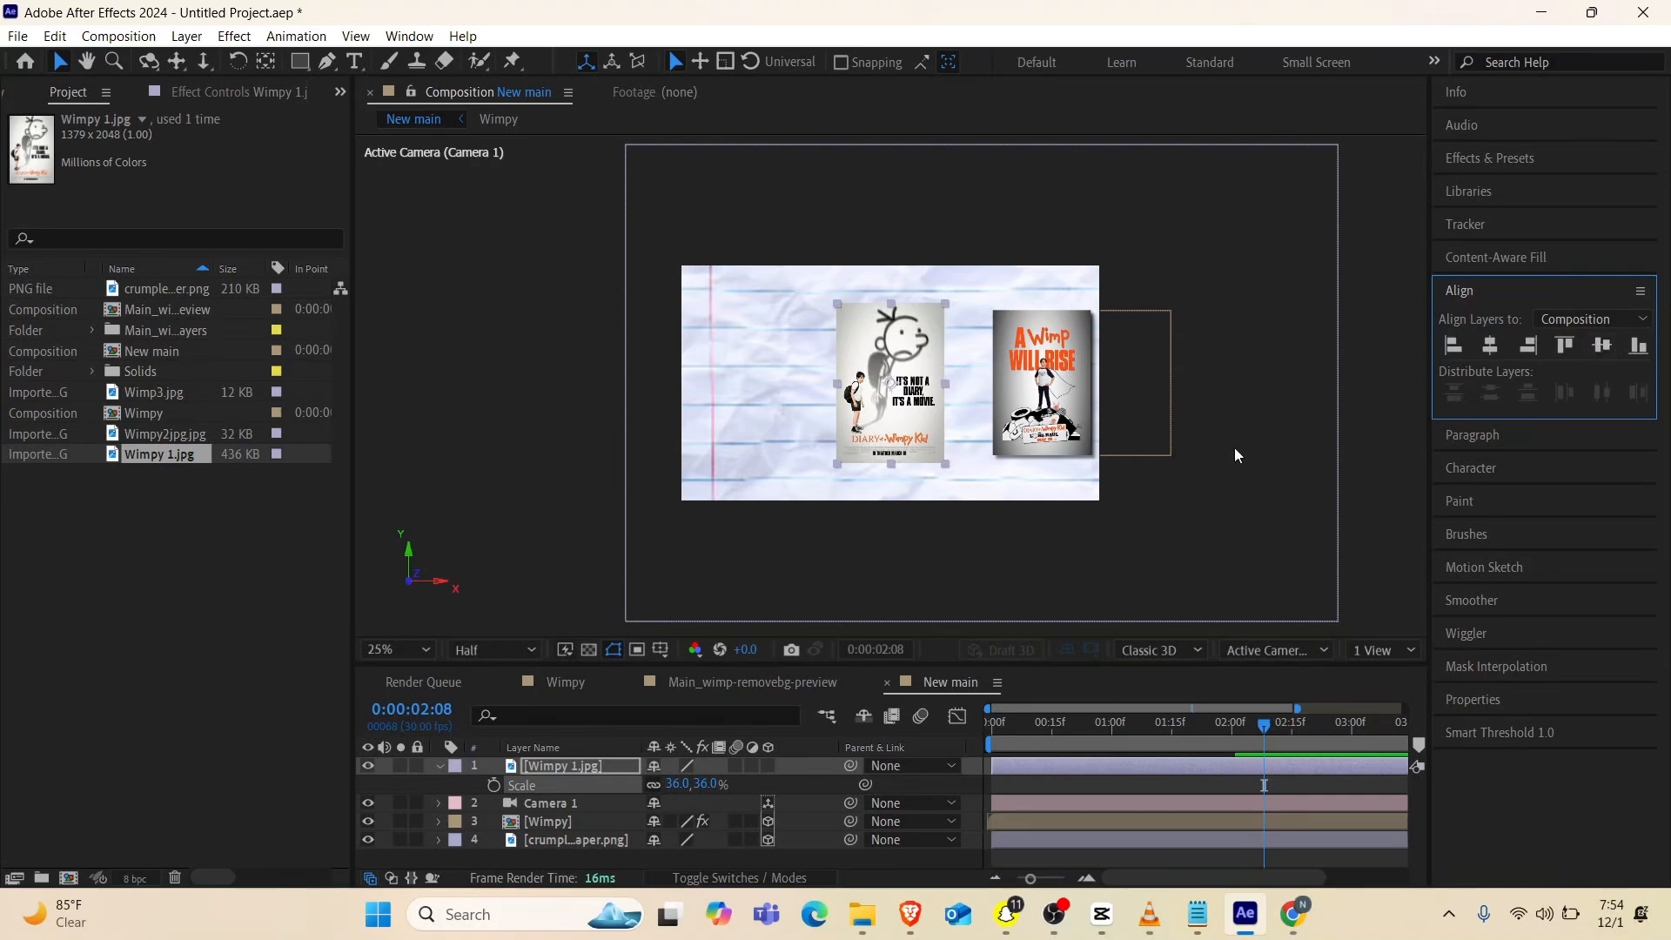
{"action": "left_click_drag", "start_coordinate": [675, 785], "coordinate": [681, 787]}
{"action": "key", "text": "period"}
{"action": "left_click", "coordinate": [165, 434]}
{"action": "left_click", "coordinate": [1149, 914]}
{"action": "left_click", "coordinate": [1149, 914]}
{"action": "left_click_drag", "start_coordinate": [898, 362], "coordinate": [592, 370]}
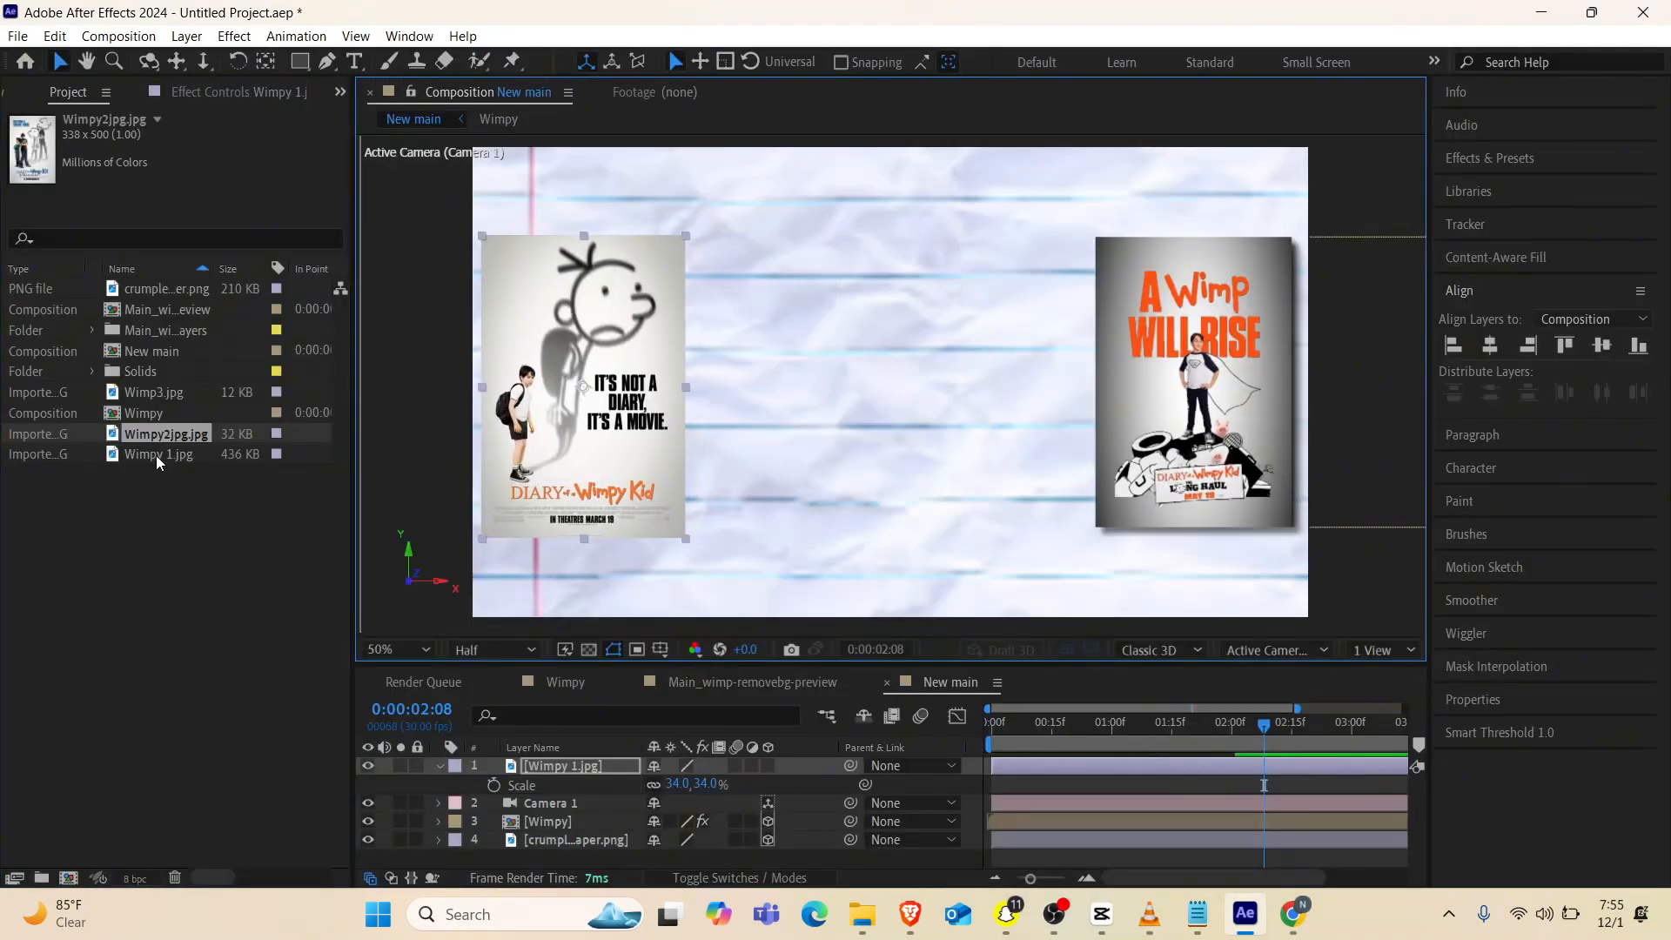
Add Wimpy2jpg.jpg to the composition beside the first poster and scale it up to 133%
{"action": "left_click_drag", "start_coordinate": [157, 458], "coordinate": [839, 379]}
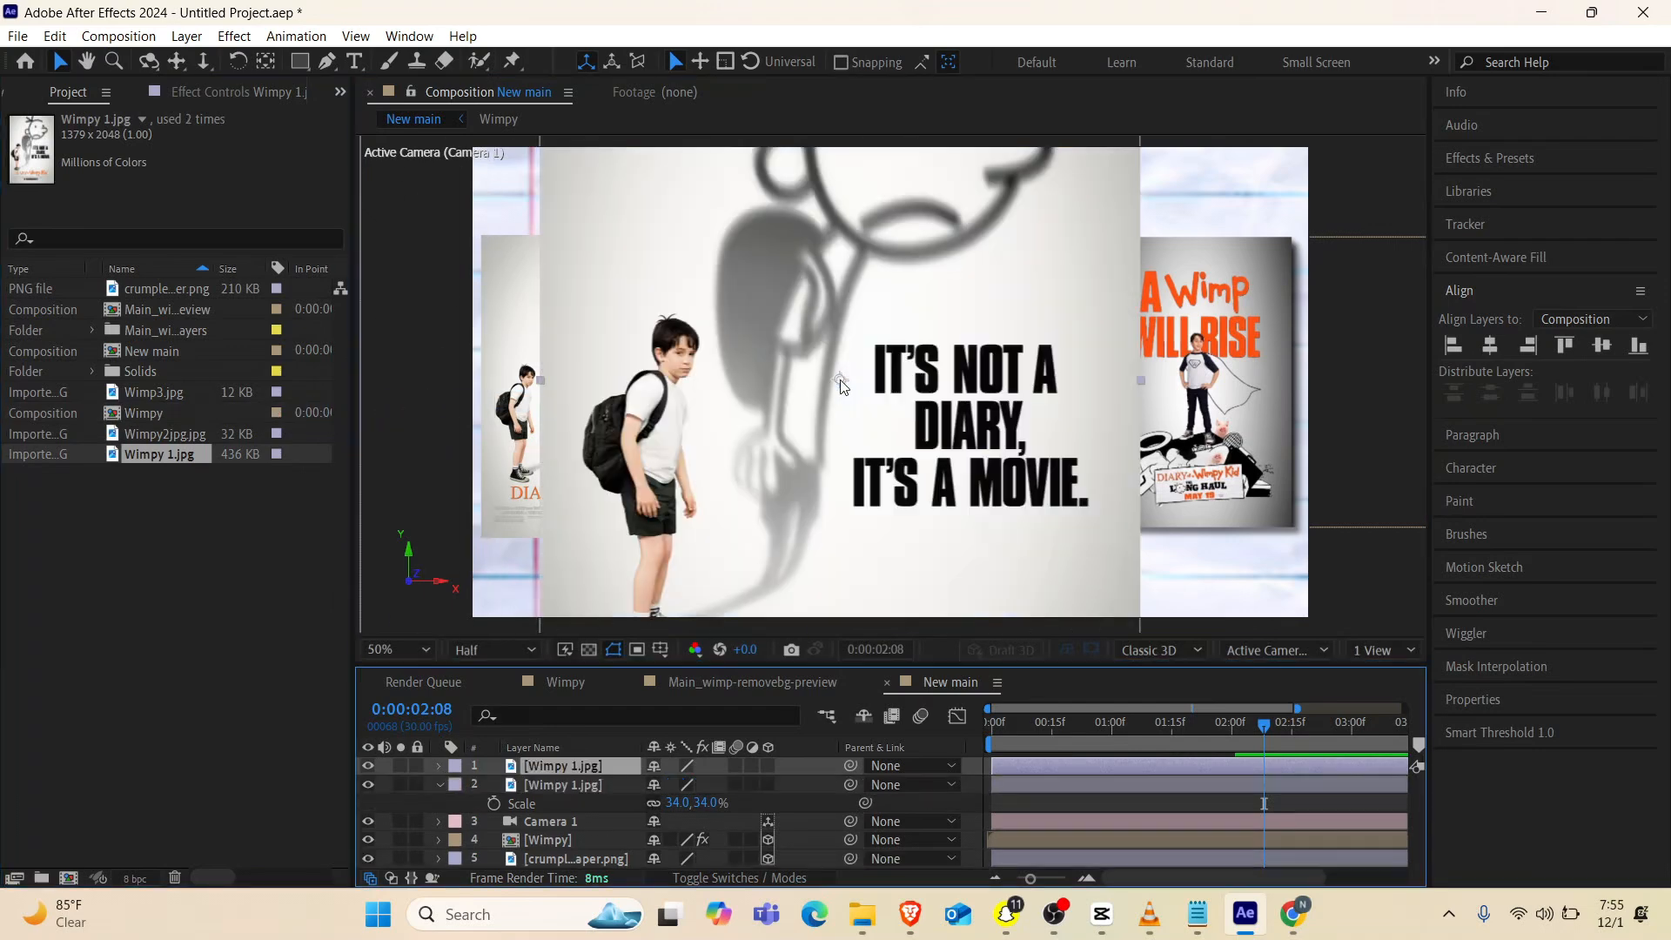
{"action": "key", "text": "Delete"}
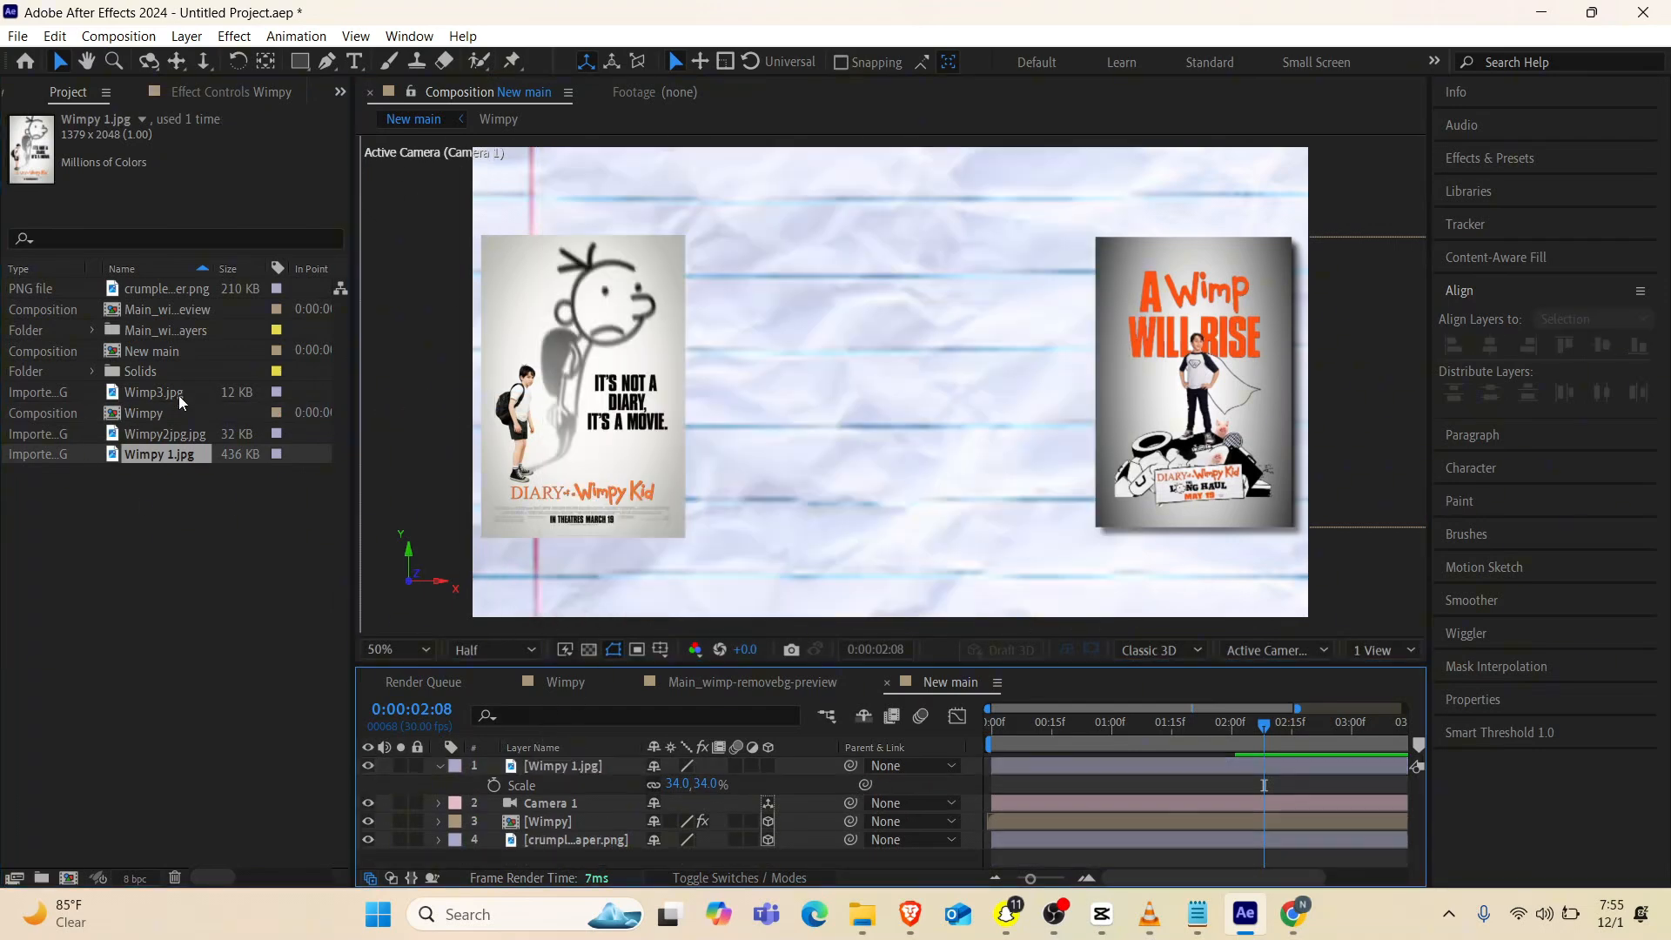
{"action": "left_click", "coordinate": [158, 431]}
{"action": "left_click_drag", "start_coordinate": [158, 431], "coordinate": [792, 367]}
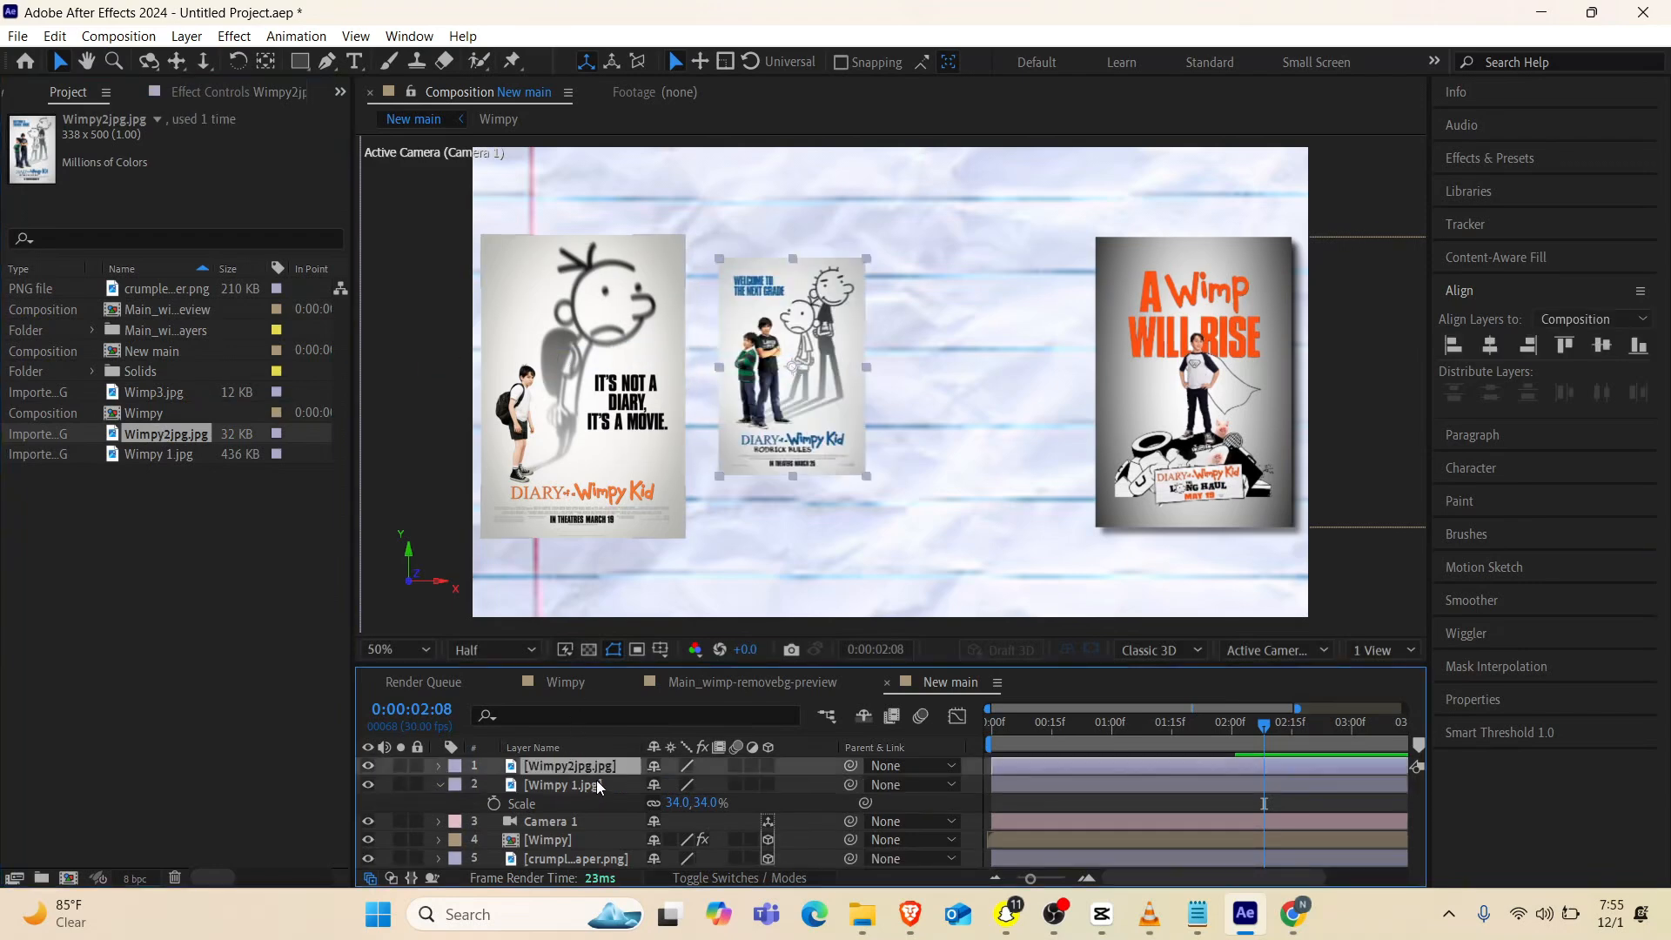
{"action": "key", "text": "s"}
{"action": "left_click_drag", "start_coordinate": [682, 784], "coordinate": [714, 784]}
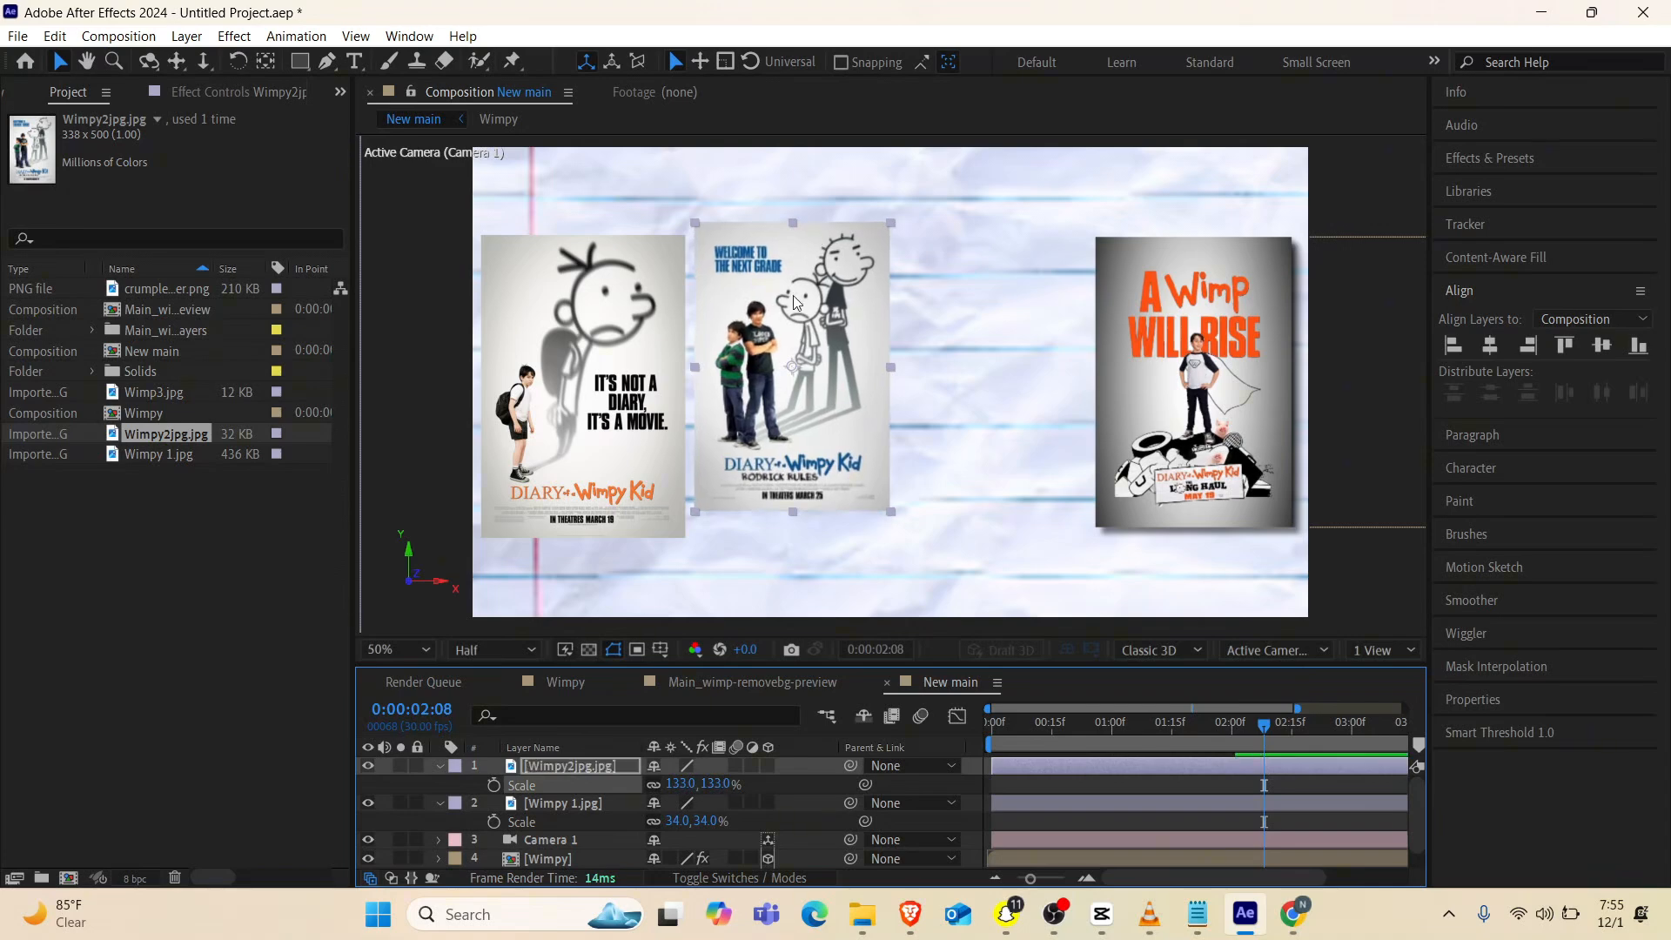
Level the Wimpy2jpg.jpg poster with its neighbors, scale it to 138%, and position it just beside the first poster
{"action": "left_click_drag", "start_coordinate": [794, 301], "coordinate": [810, 319]}
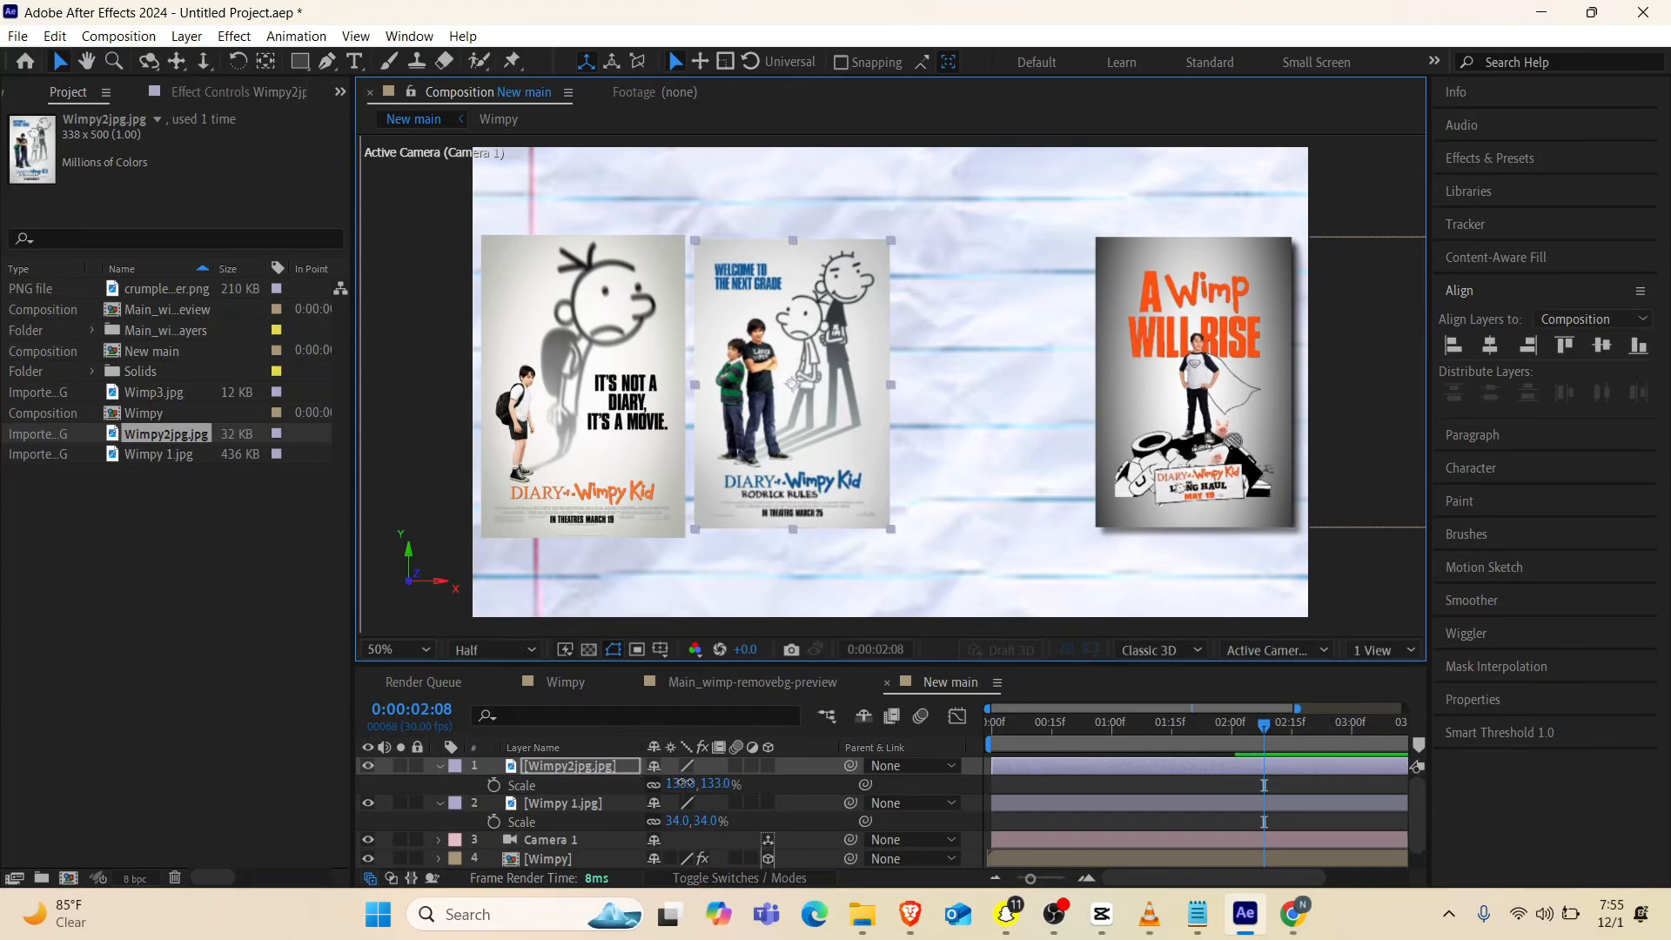
{"action": "left_click_drag", "start_coordinate": [683, 784], "coordinate": [688, 783]}
{"action": "left_click_drag", "start_coordinate": [741, 296], "coordinate": [833, 294]}
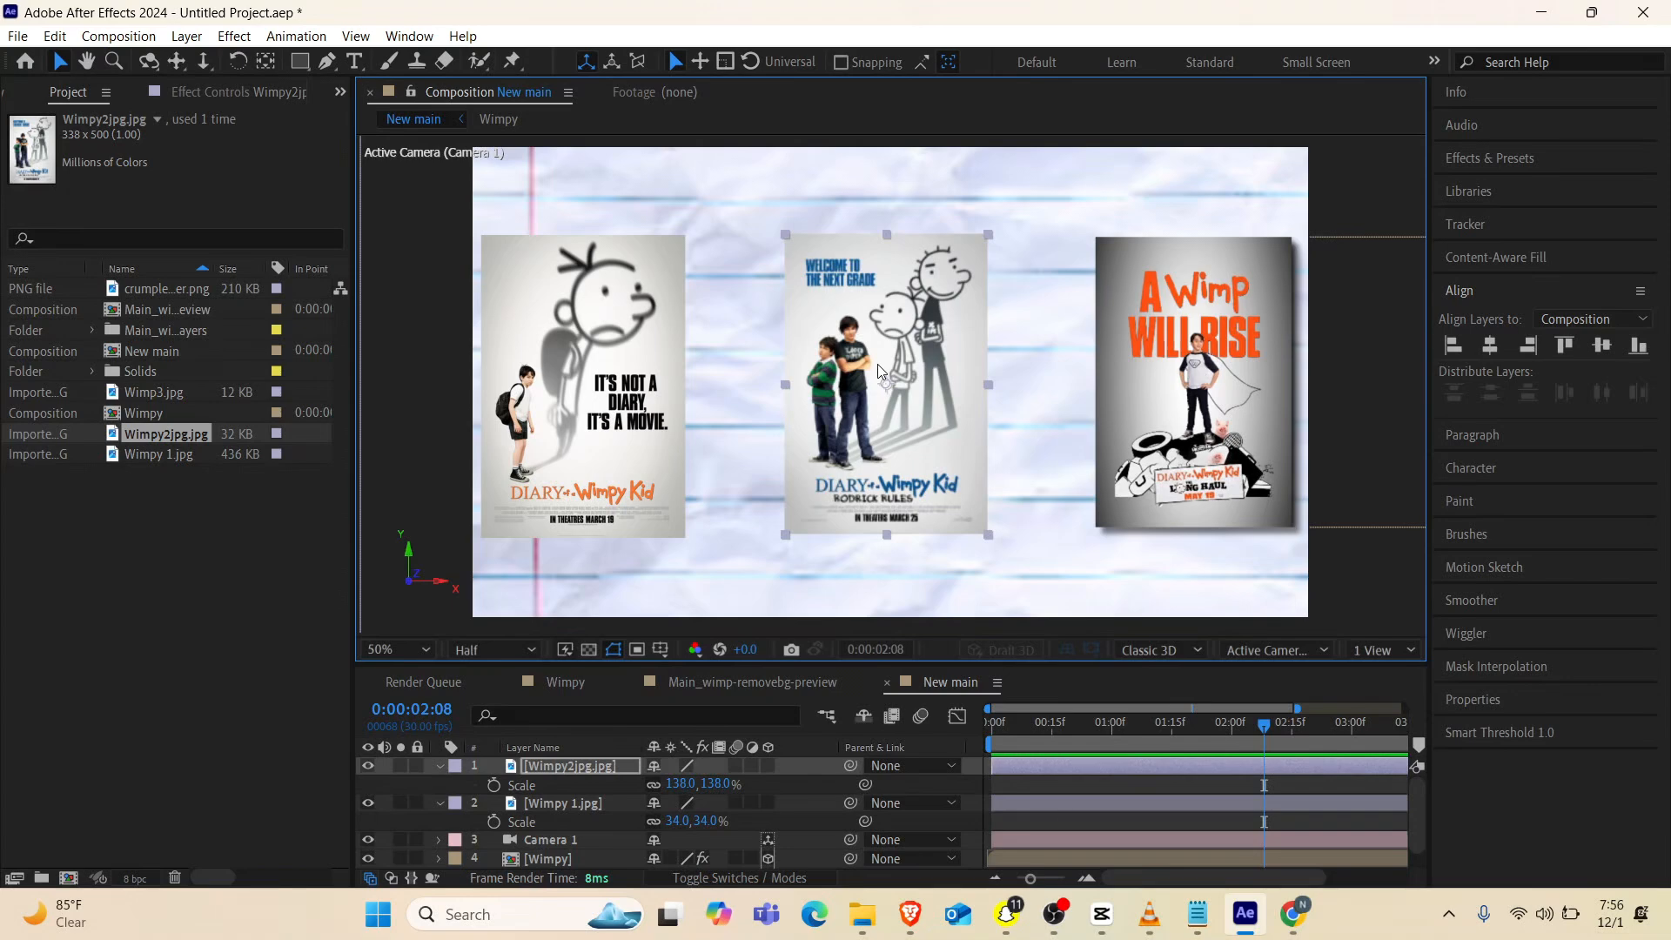
{"action": "left_click_drag", "start_coordinate": [876, 363], "coordinate": [809, 363]}
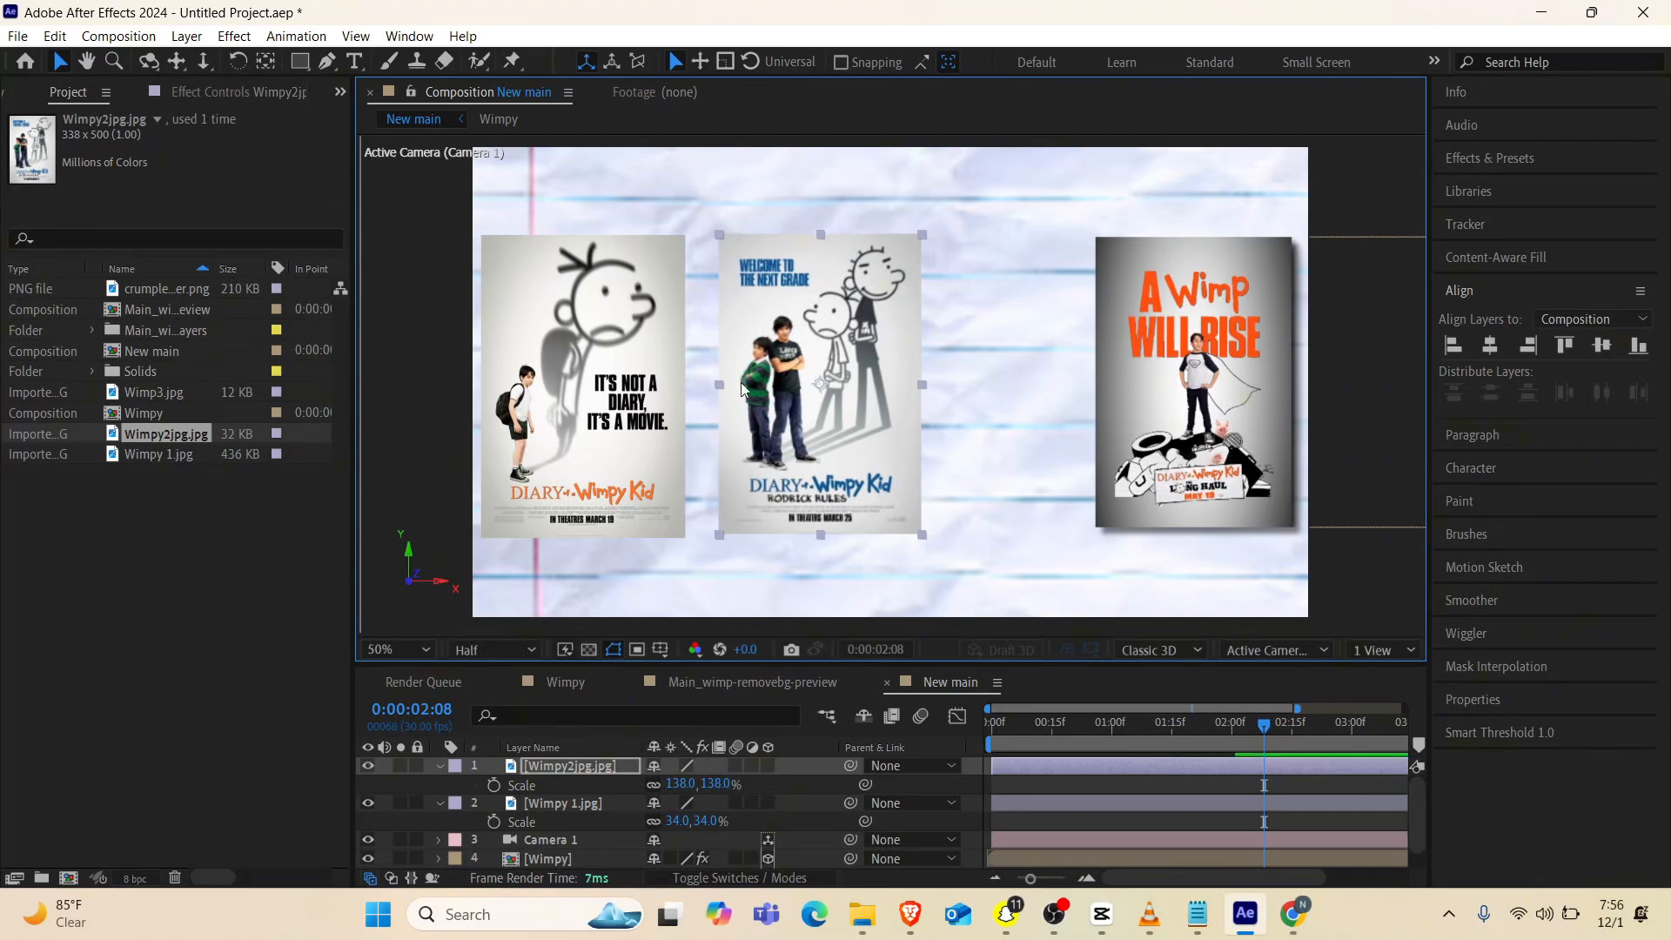
Add Wimp3.jpg to the composition, scale it to 250%, and level it between the second poster and the A Wimp Will Rise poster
{"action": "left_click", "coordinate": [146, 459]}
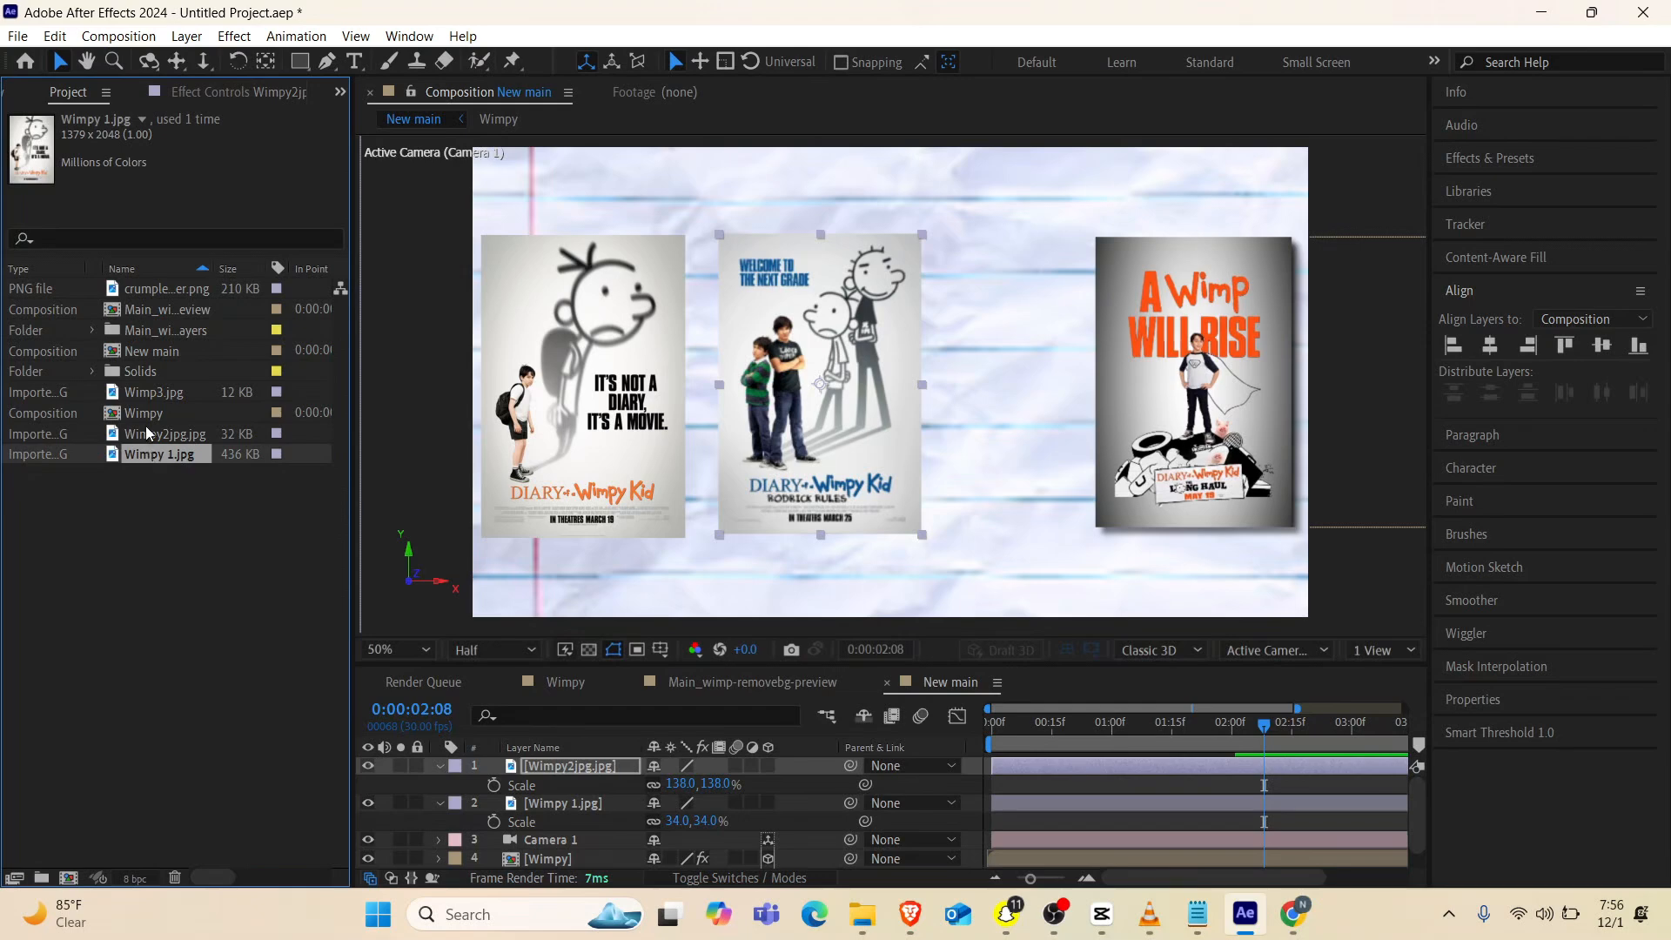
{"action": "left_click", "coordinate": [146, 433]}
{"action": "left_click", "coordinate": [150, 394]}
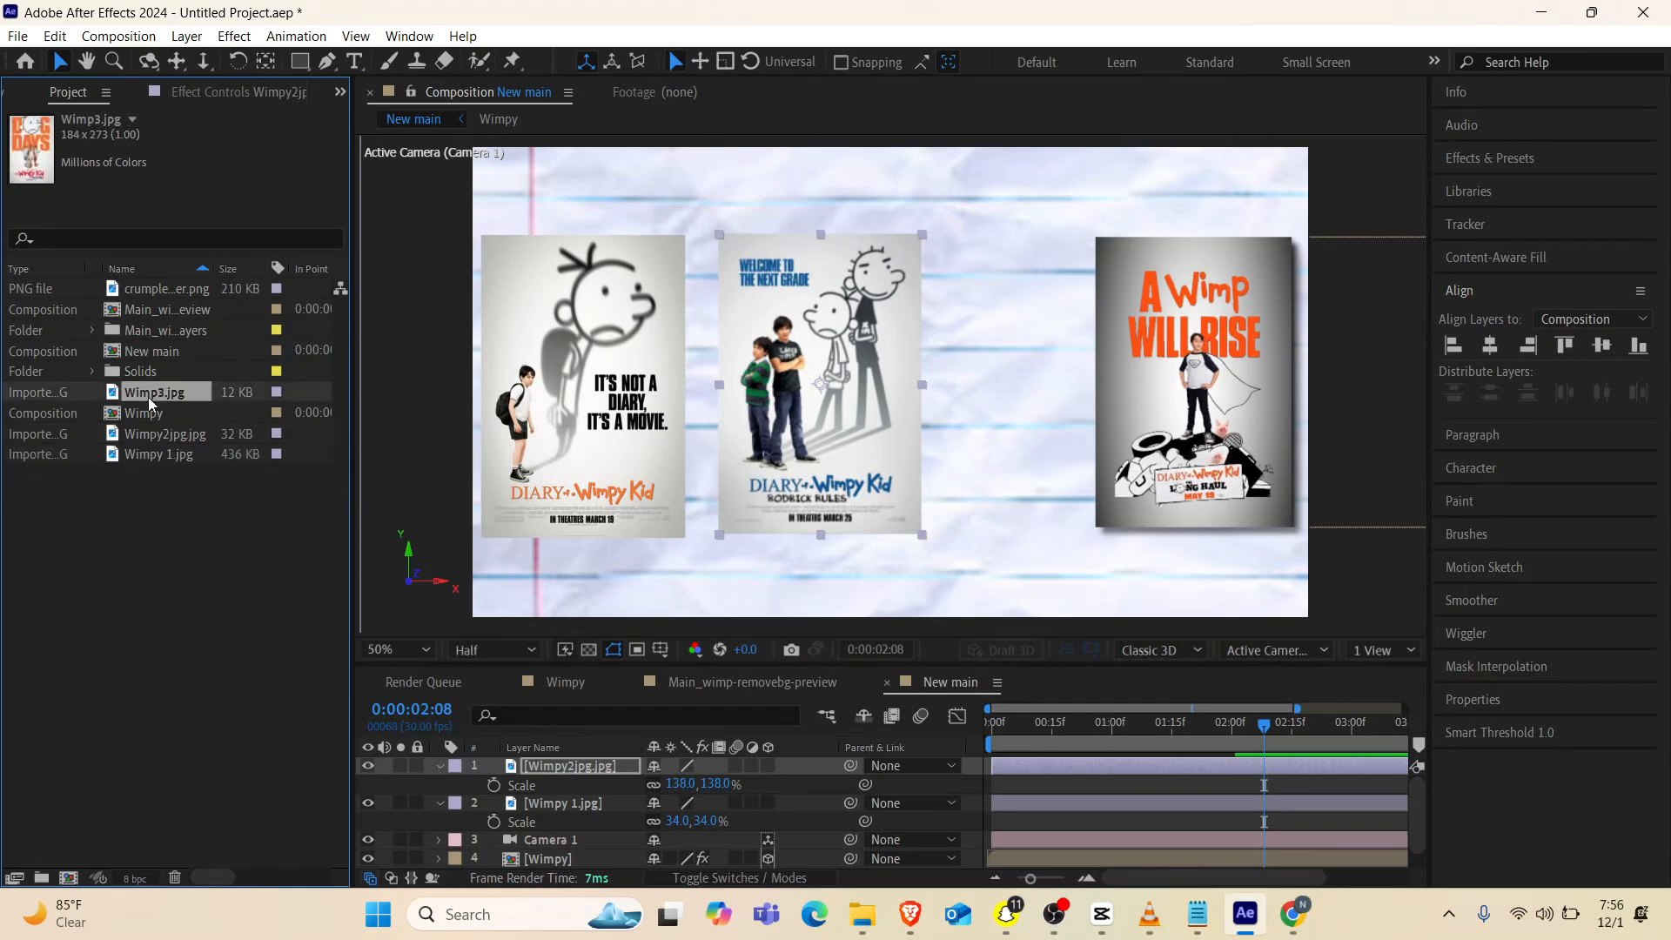
{"action": "left_click_drag", "start_coordinate": [150, 402], "coordinate": [995, 359]}
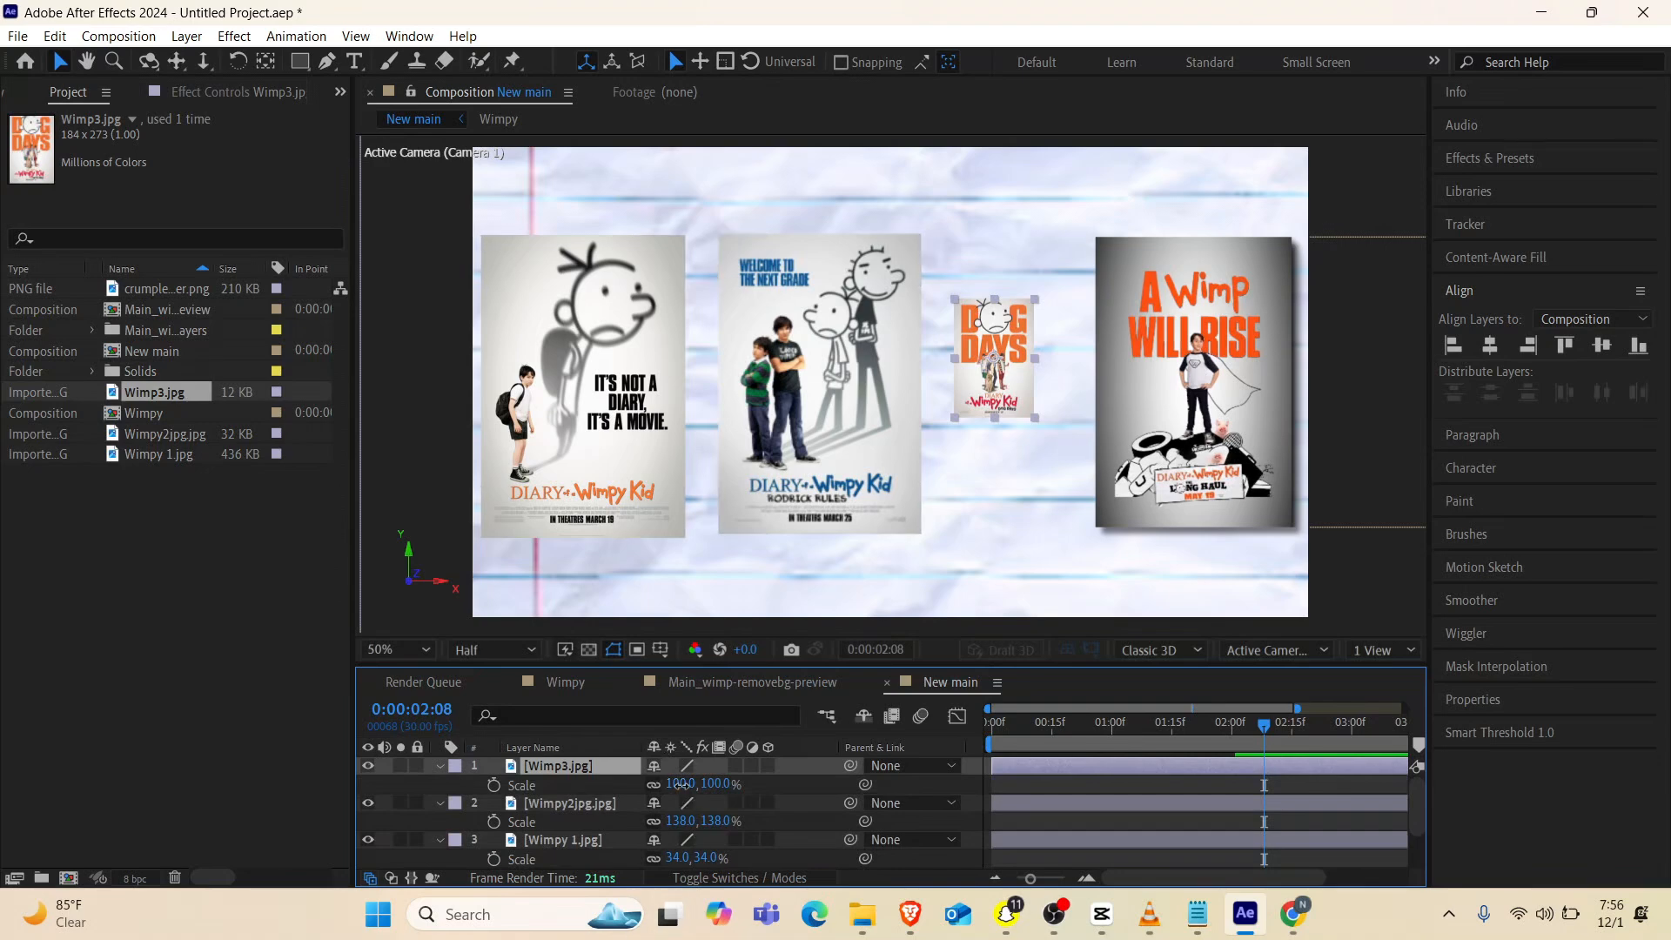
{"action": "left_click_drag", "start_coordinate": [683, 784], "coordinate": [842, 783]}
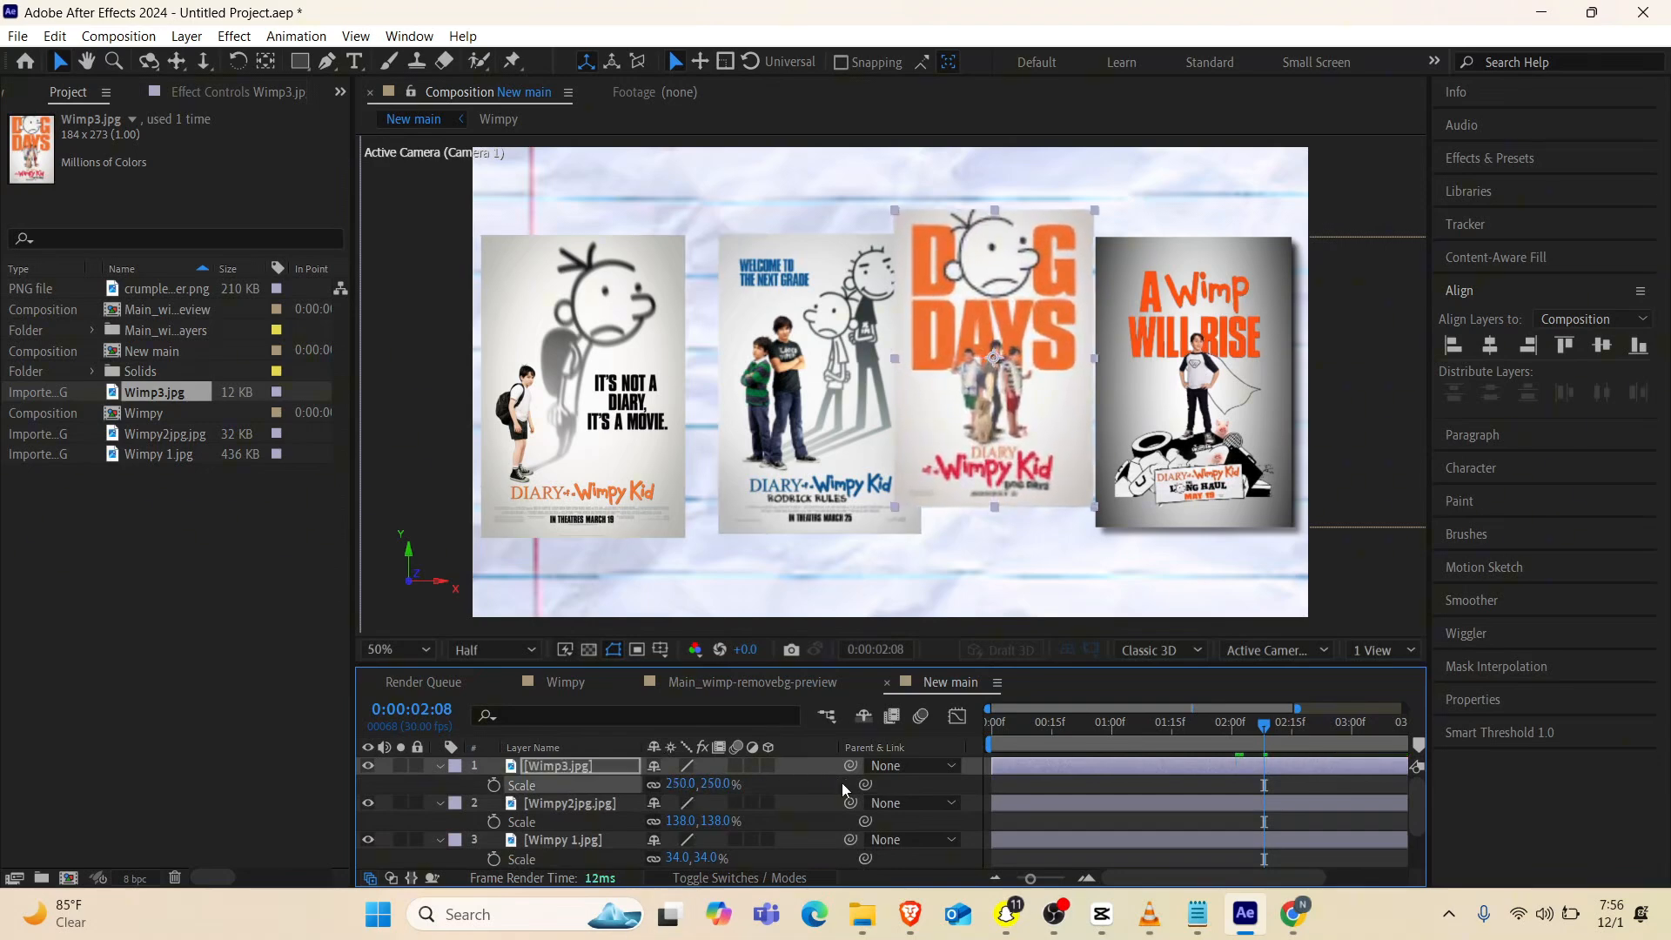
{"action": "left_click_drag", "start_coordinate": [986, 369], "coordinate": [1008, 396]}
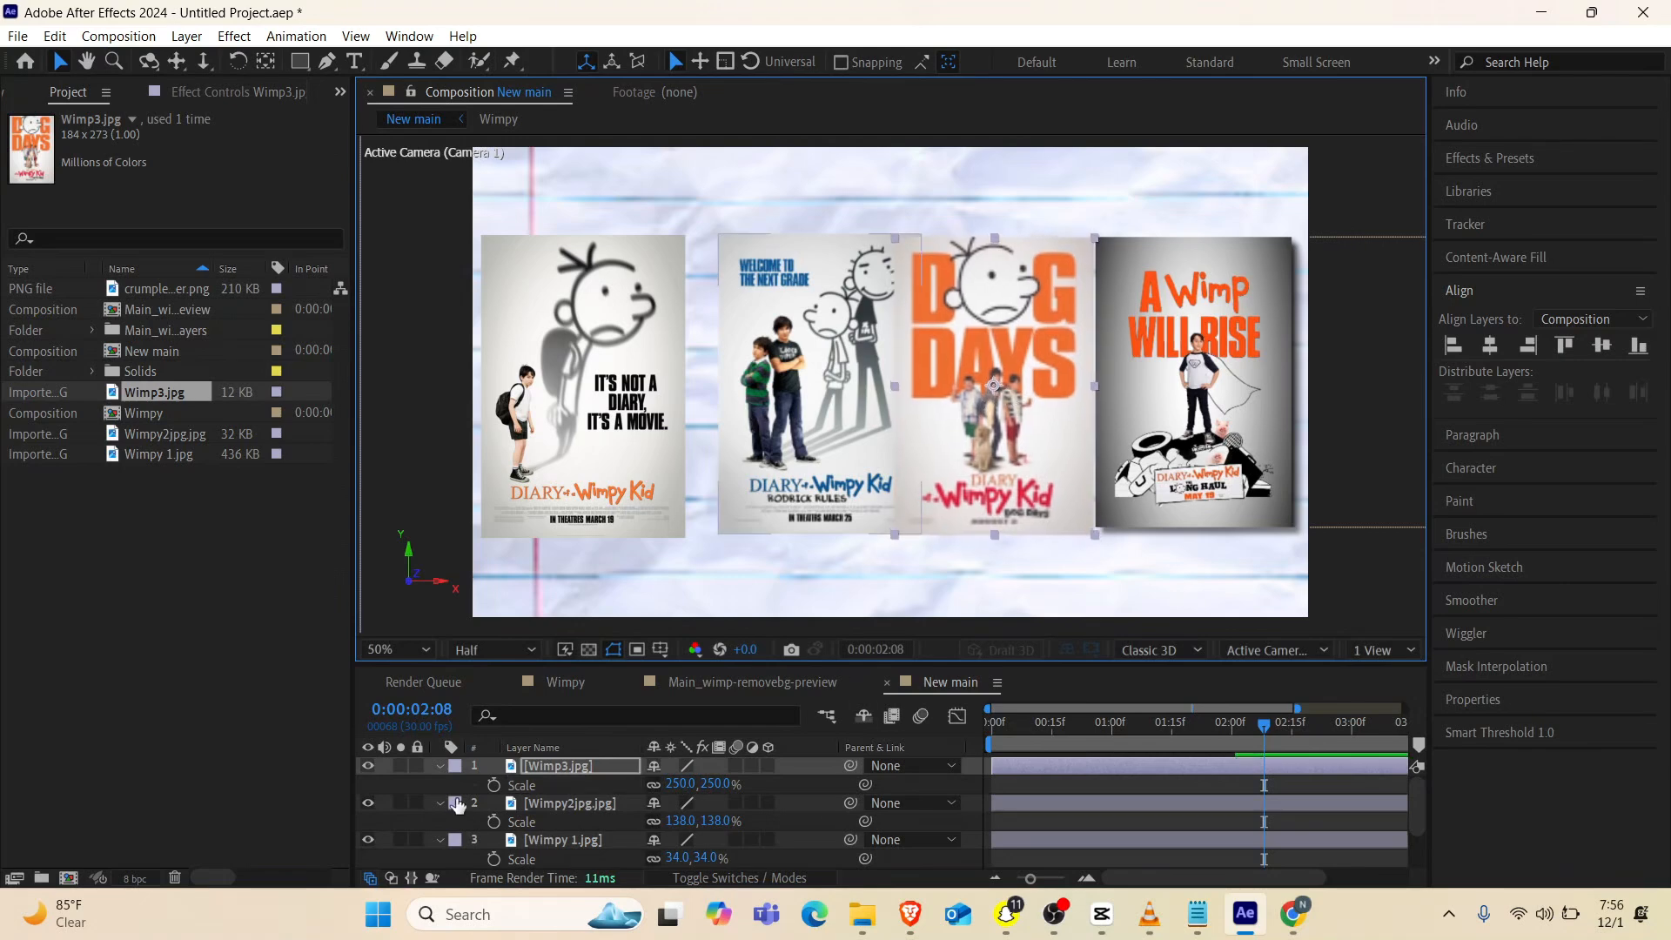
Make the three added poster layers 3D beneath the camera layer and move them together to the left side of the paper
{"action": "left_click", "coordinate": [440, 767]}
{"action": "left_click", "coordinate": [439, 767]}
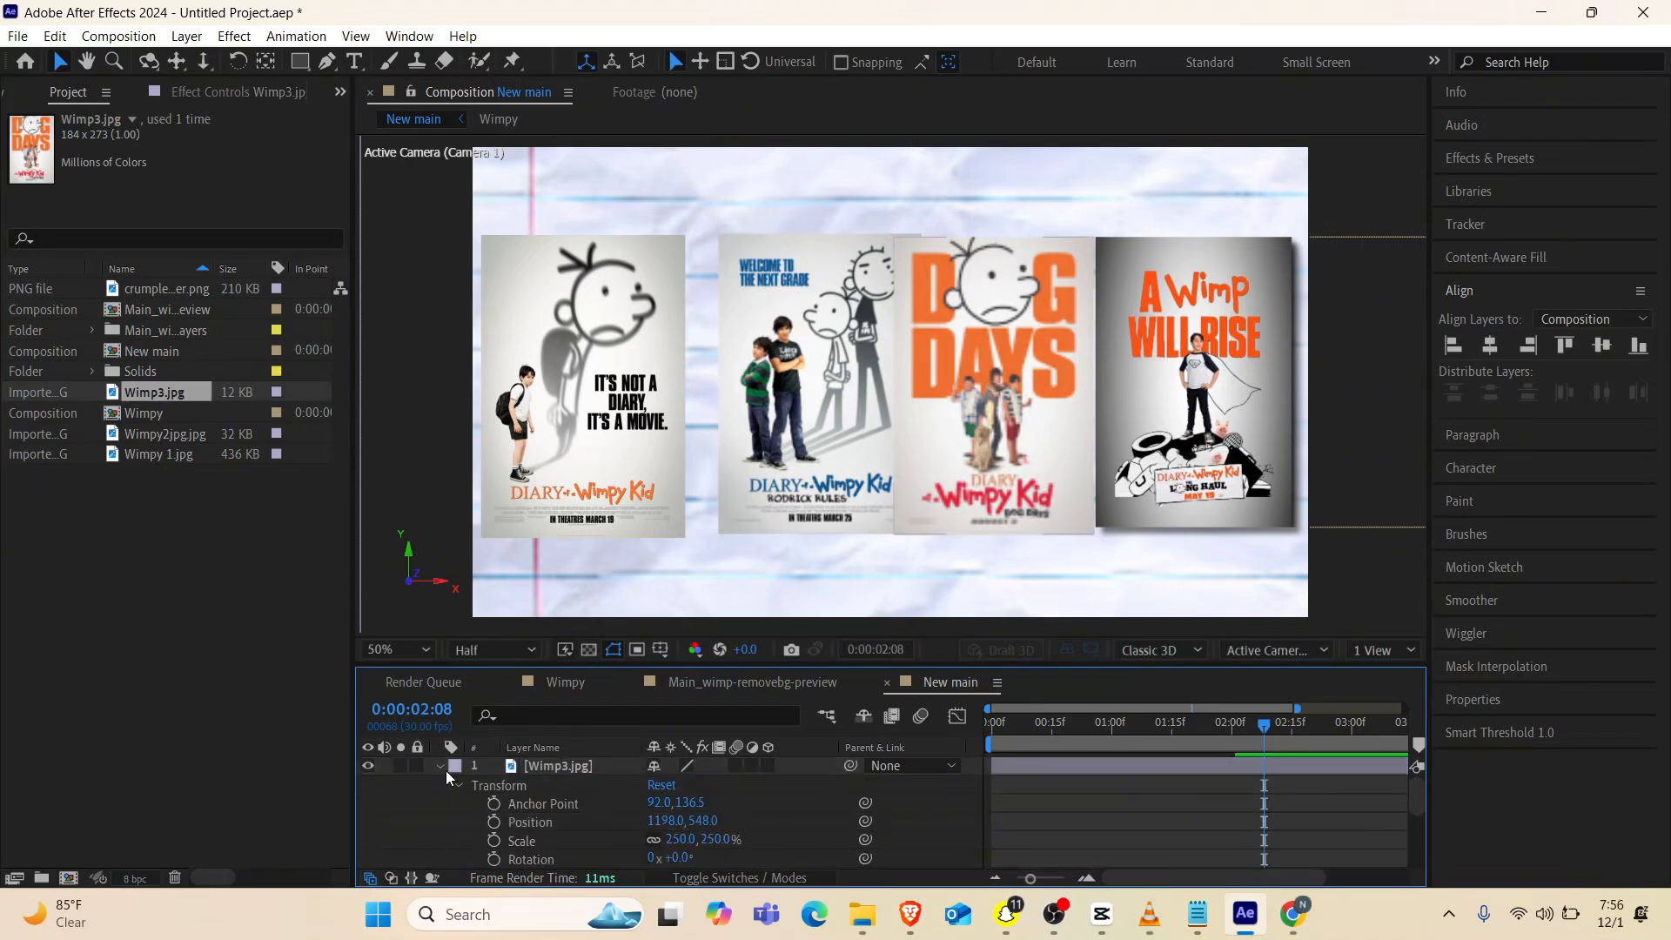
{"action": "key", "text": "ctrl+a"}
{"action": "key", "text": "u"}
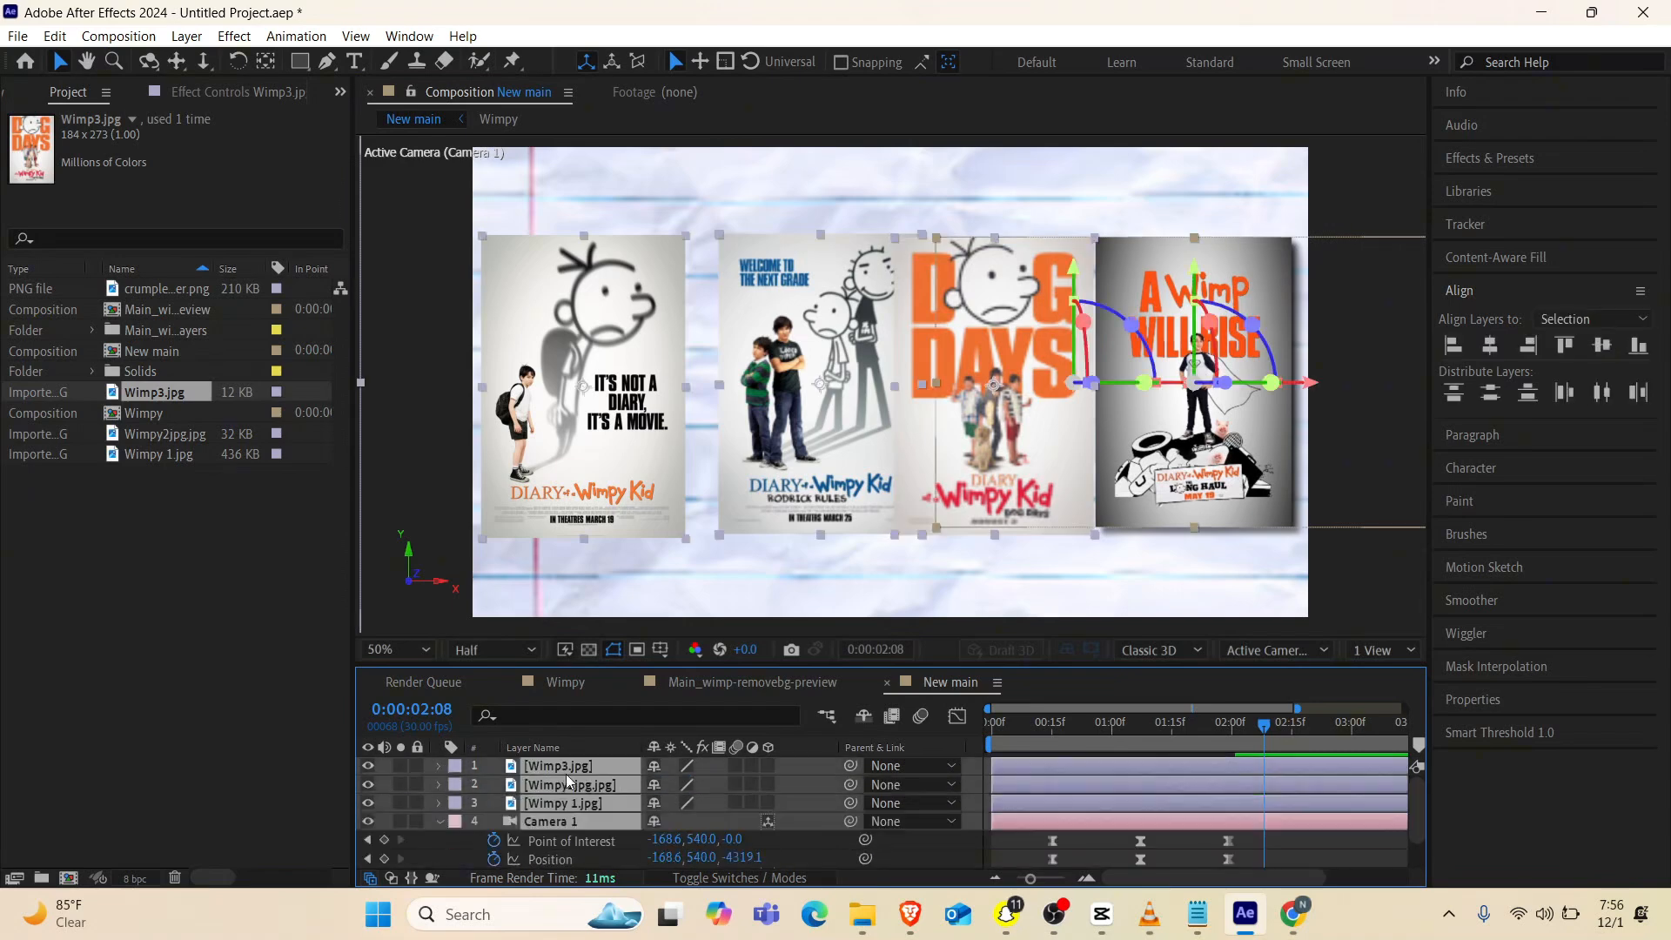
{"action": "left_click", "coordinate": [768, 766]}
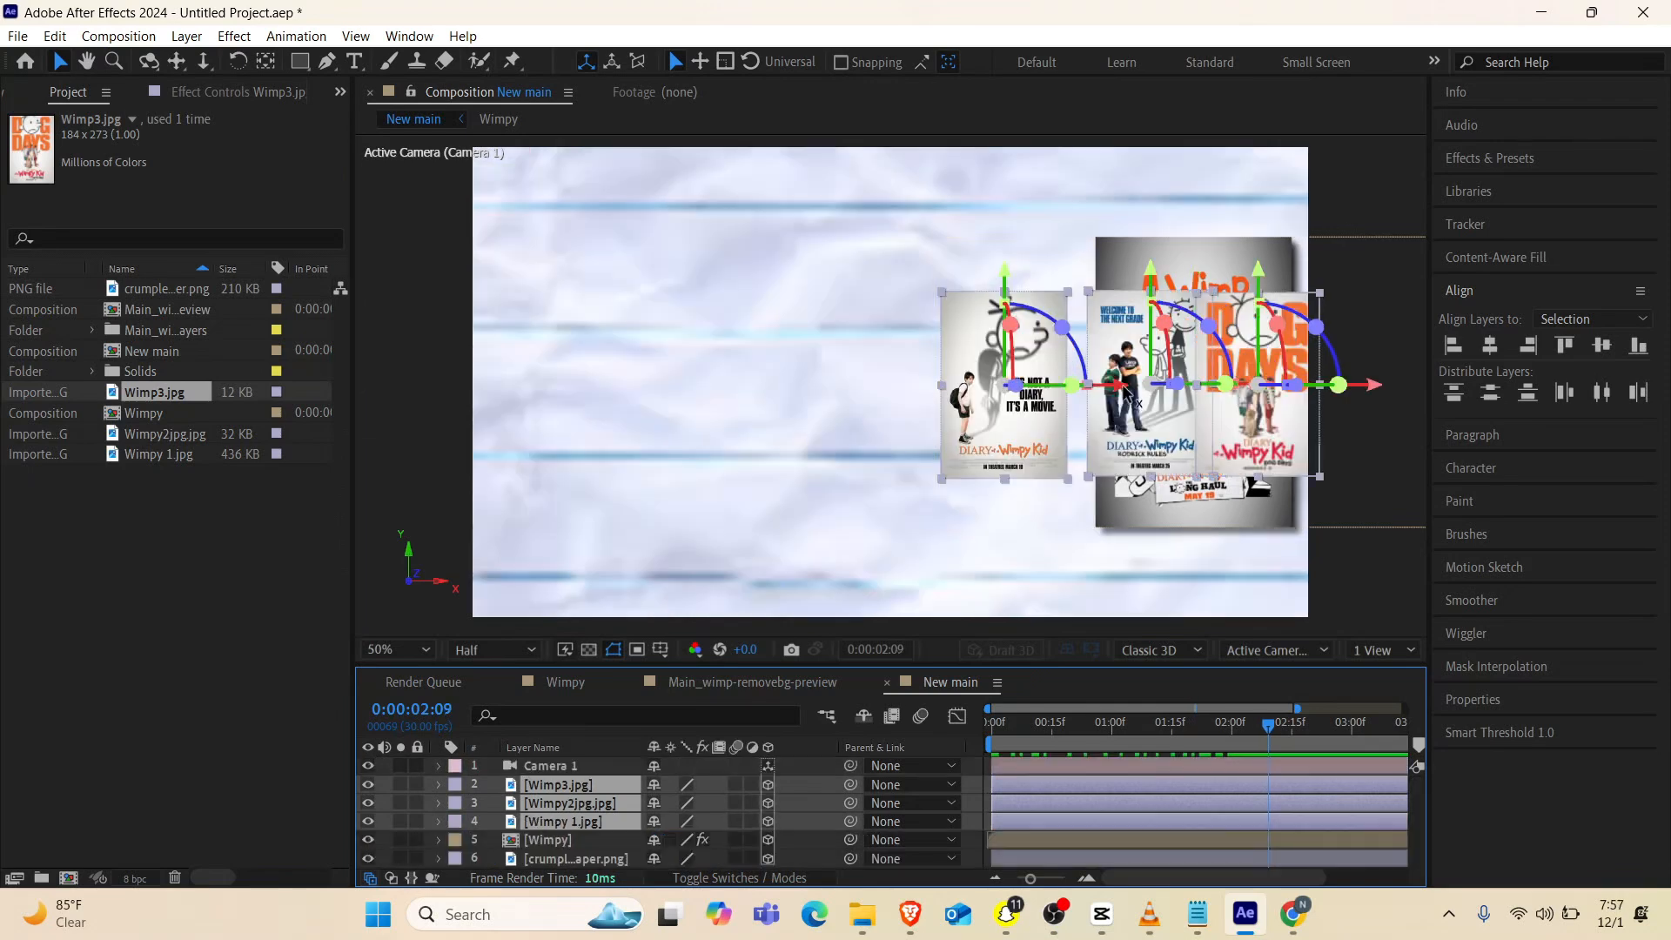
{"action": "left_click_drag", "start_coordinate": [1117, 396], "coordinate": [658, 446]}
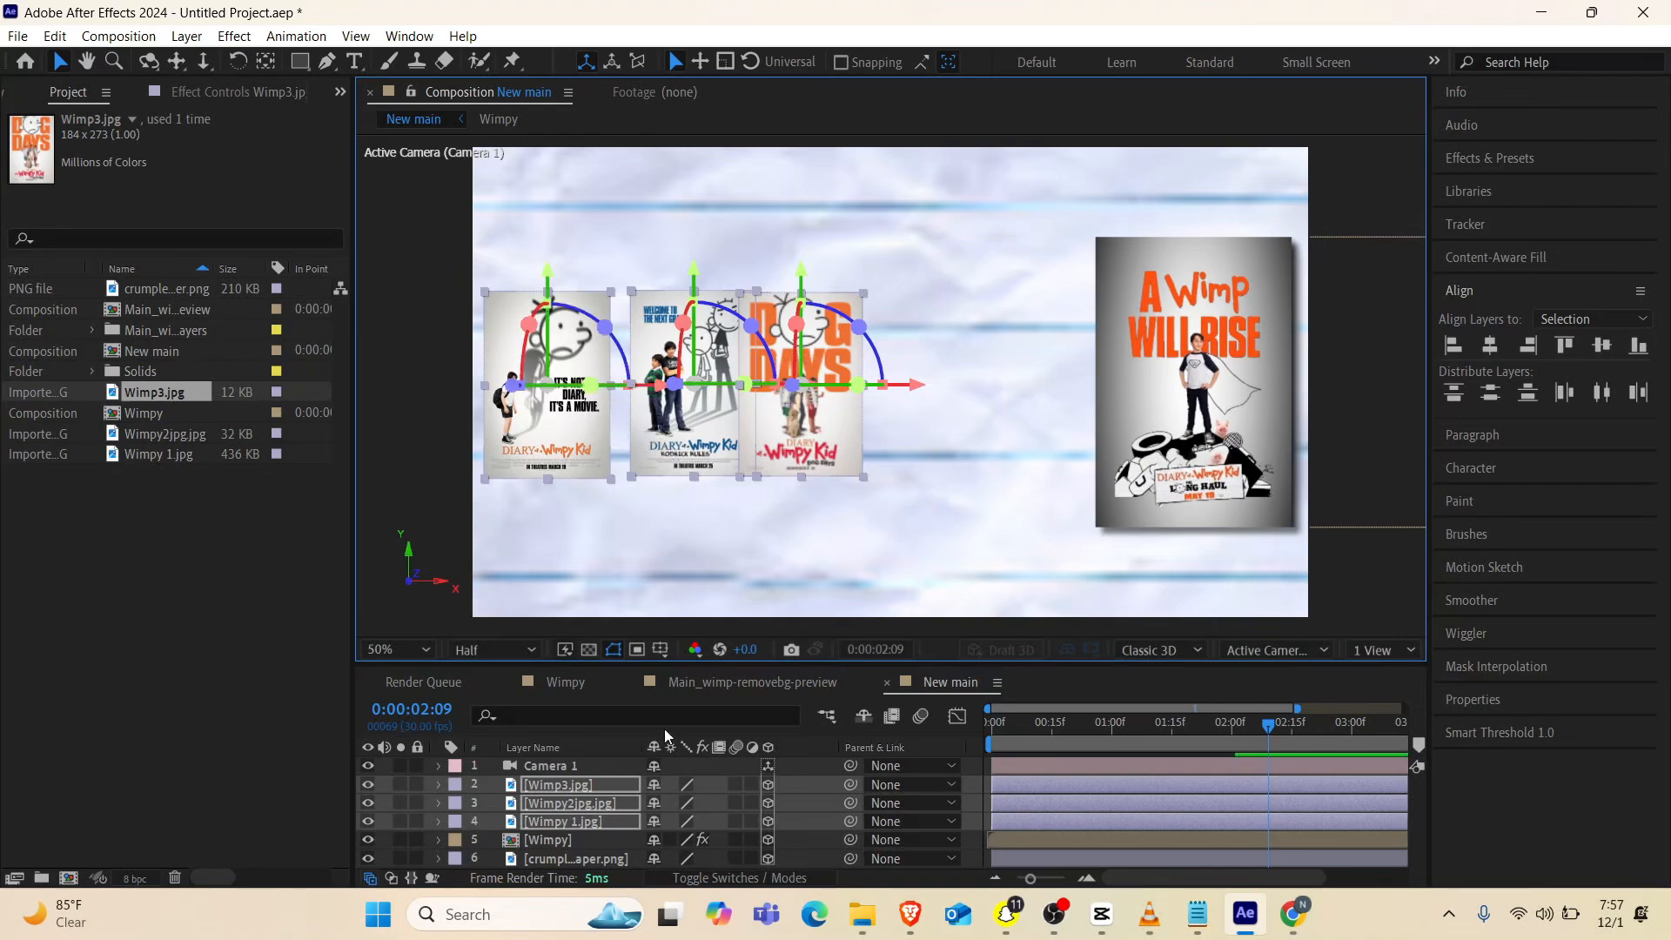
Move the Wimp3.jpg poster along X to sit just beside the A Wimp Will Rise poster and scale it to 404%
{"action": "left_click", "coordinate": [585, 841]}
{"action": "left_click", "coordinate": [597, 784]}
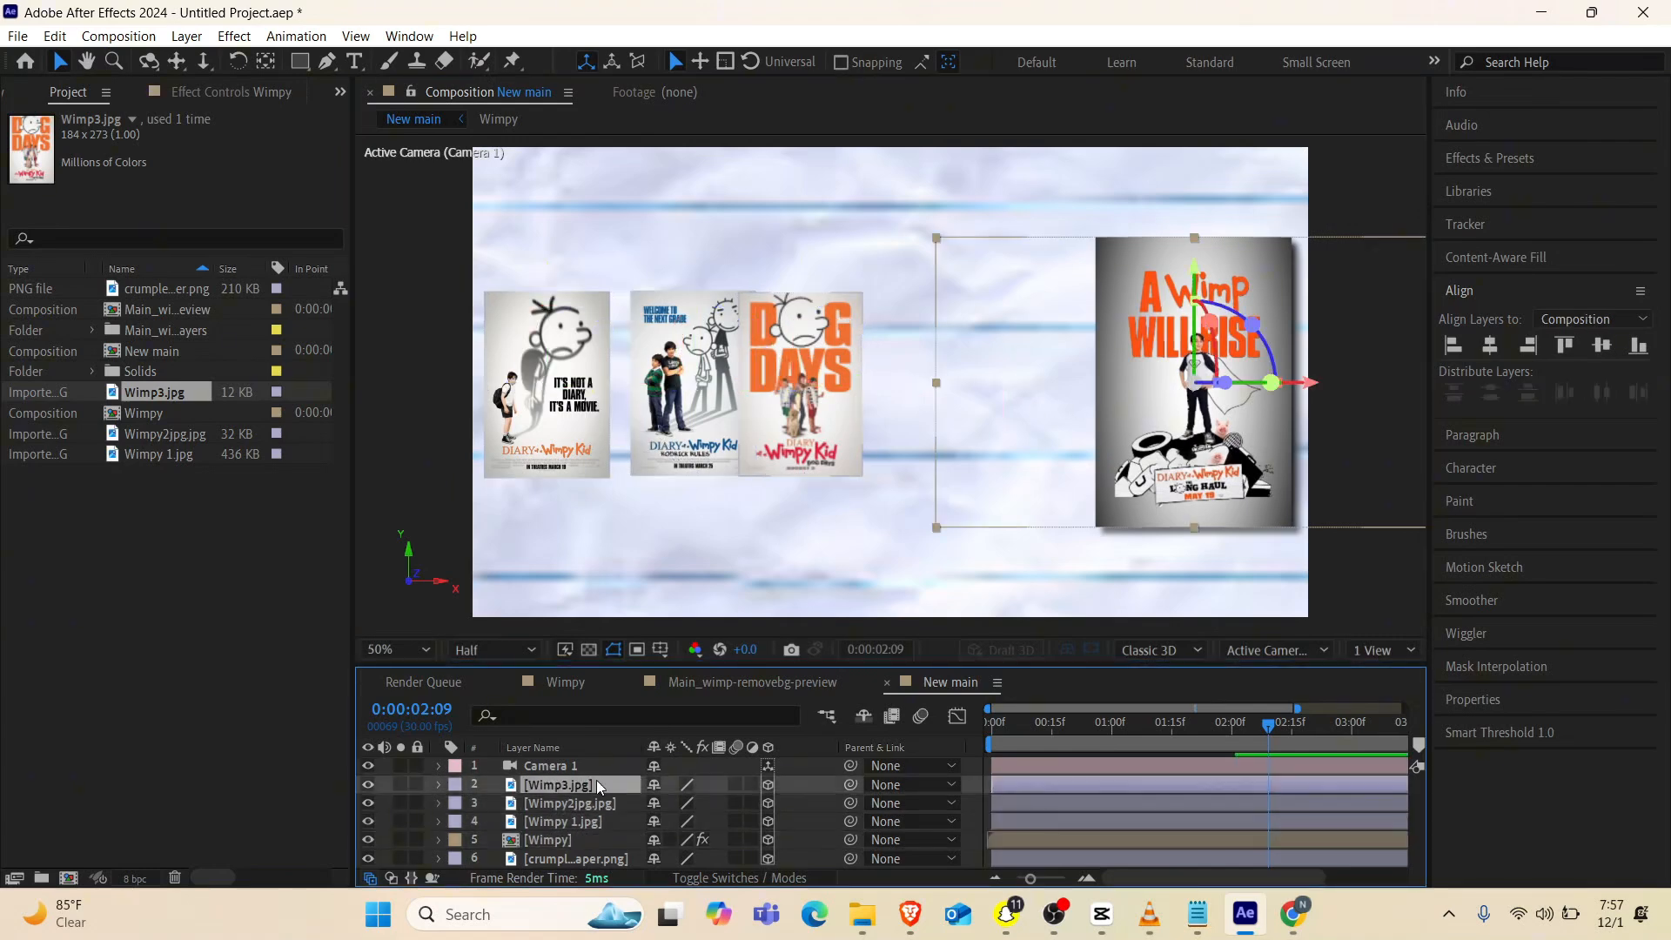
{"action": "left_click_drag", "start_coordinate": [917, 399], "coordinate": [1119, 395]}
{"action": "key", "text": "s"}
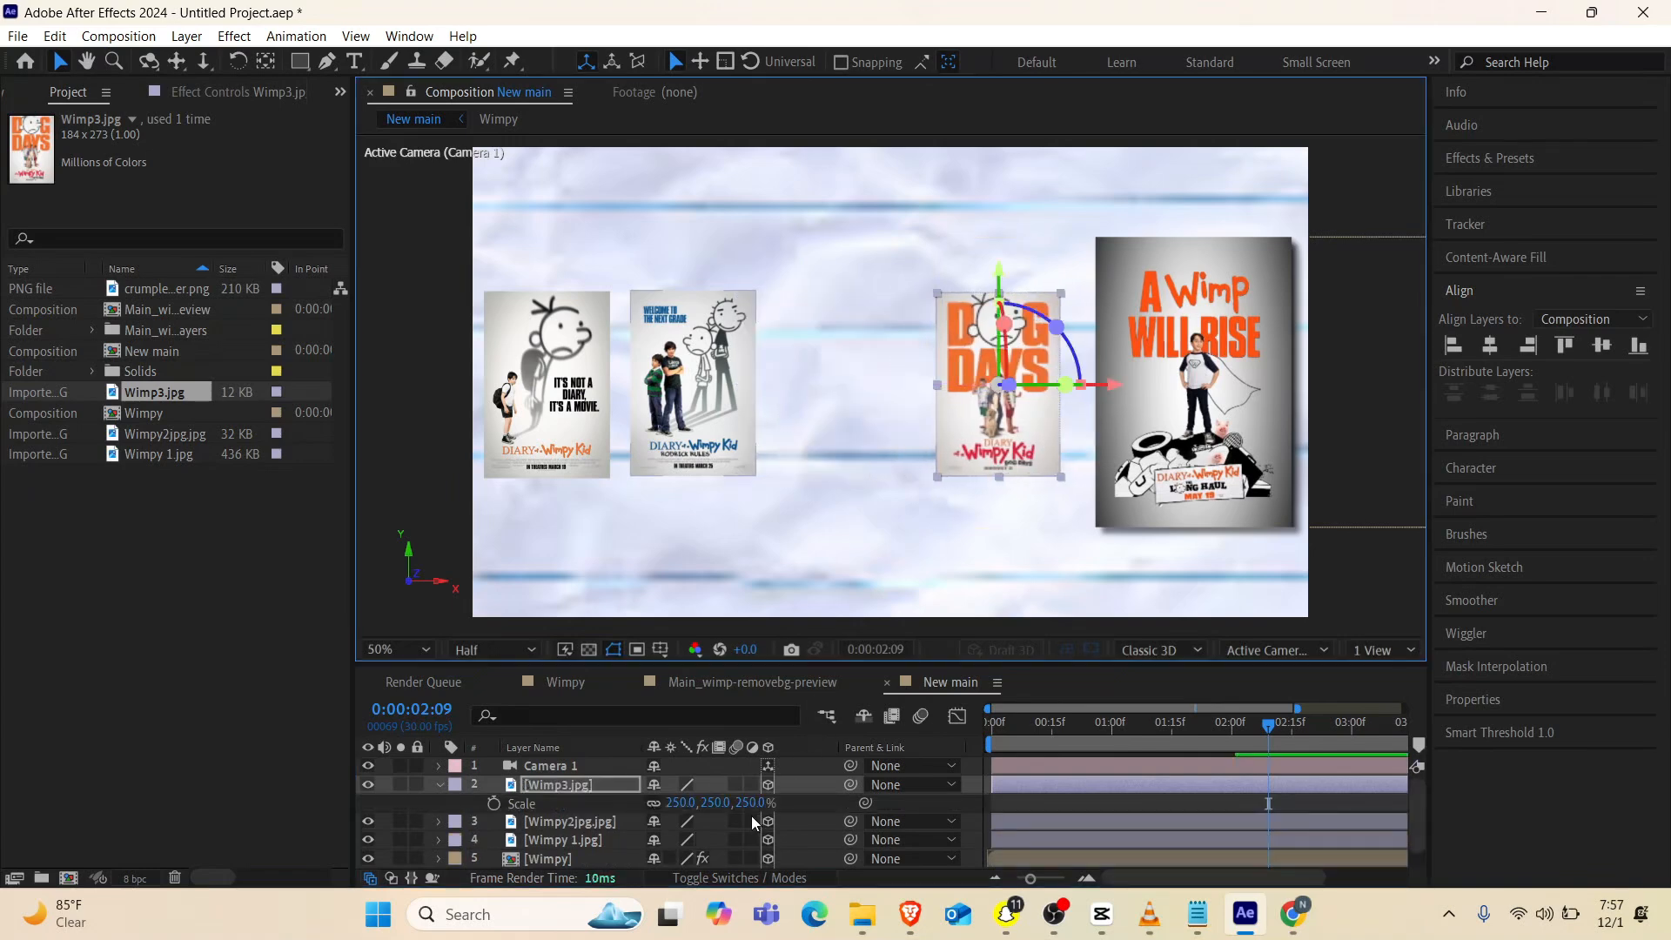
{"action": "left_click_drag", "start_coordinate": [680, 802], "coordinate": [825, 785]}
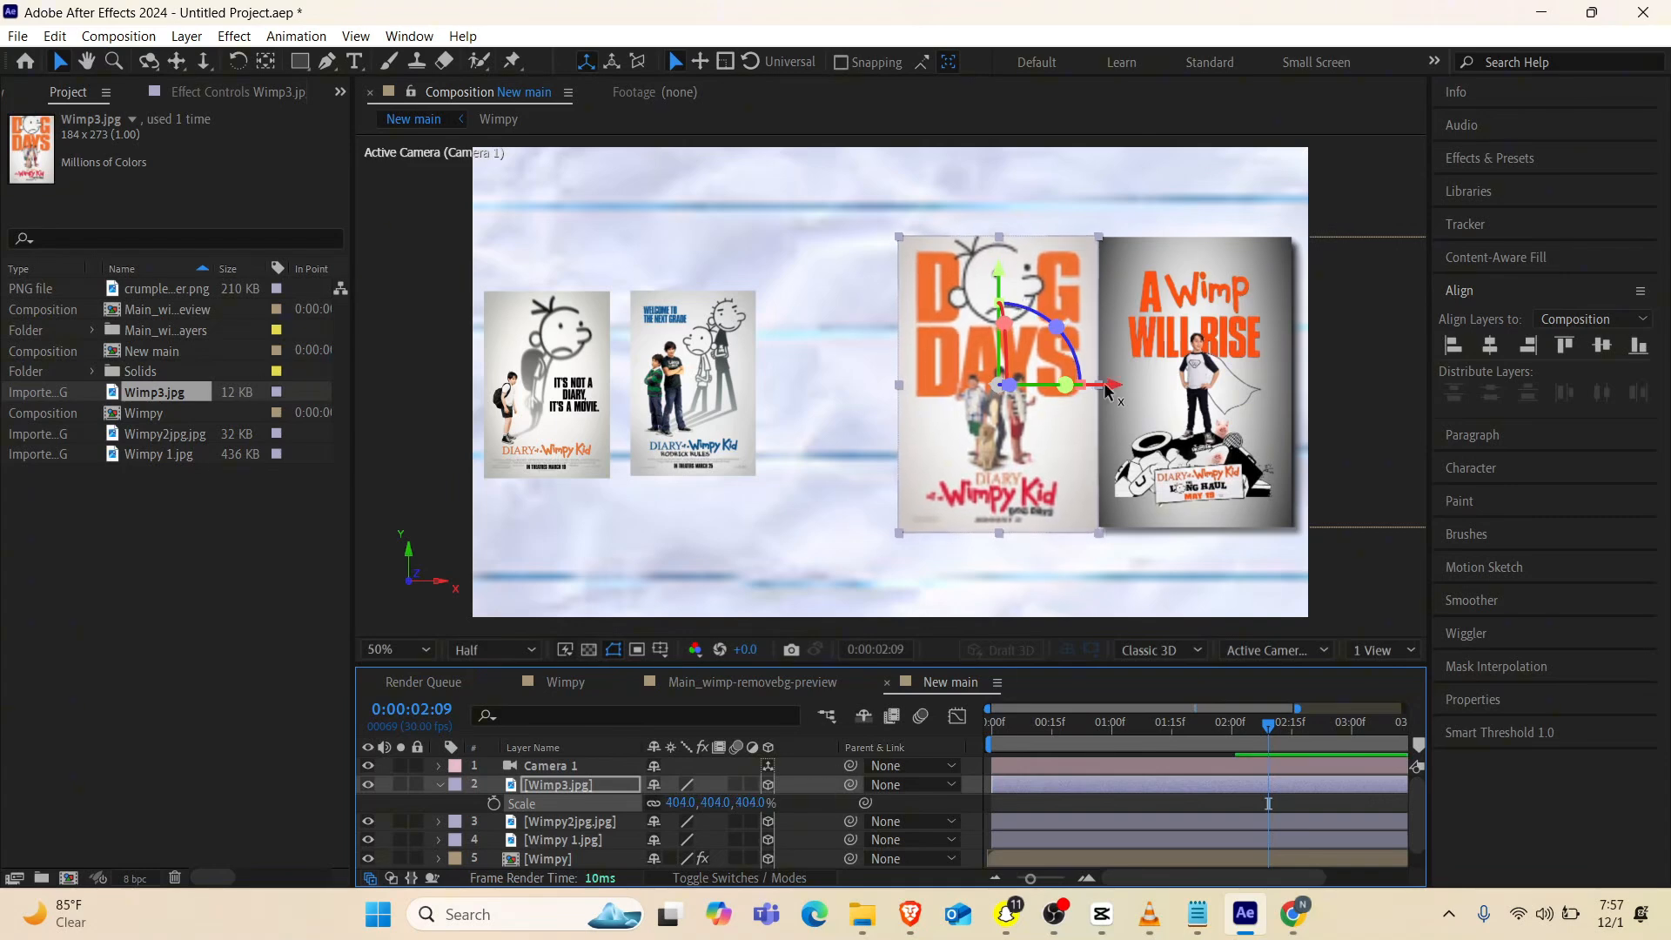
{"action": "left_click_drag", "start_coordinate": [1111, 392], "coordinate": [1099, 394]}
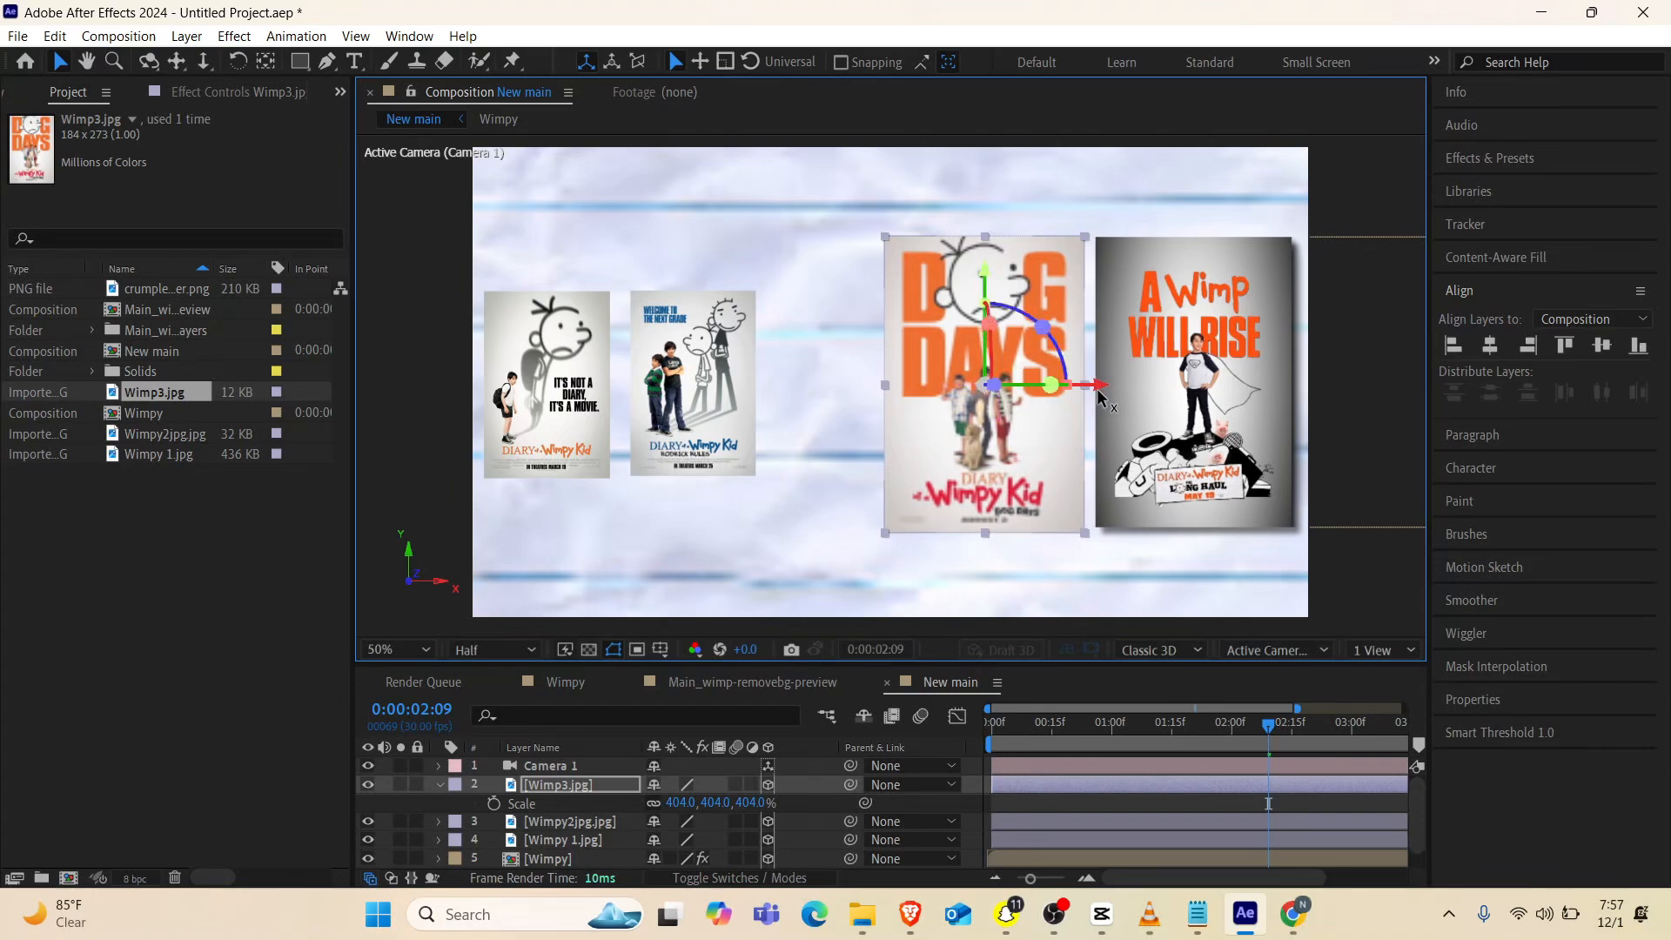
Move the Wimpy2jpg.jpg poster along X to just beside the Dog Days poster and scale it to 218%
{"action": "left_click", "coordinate": [715, 448]}
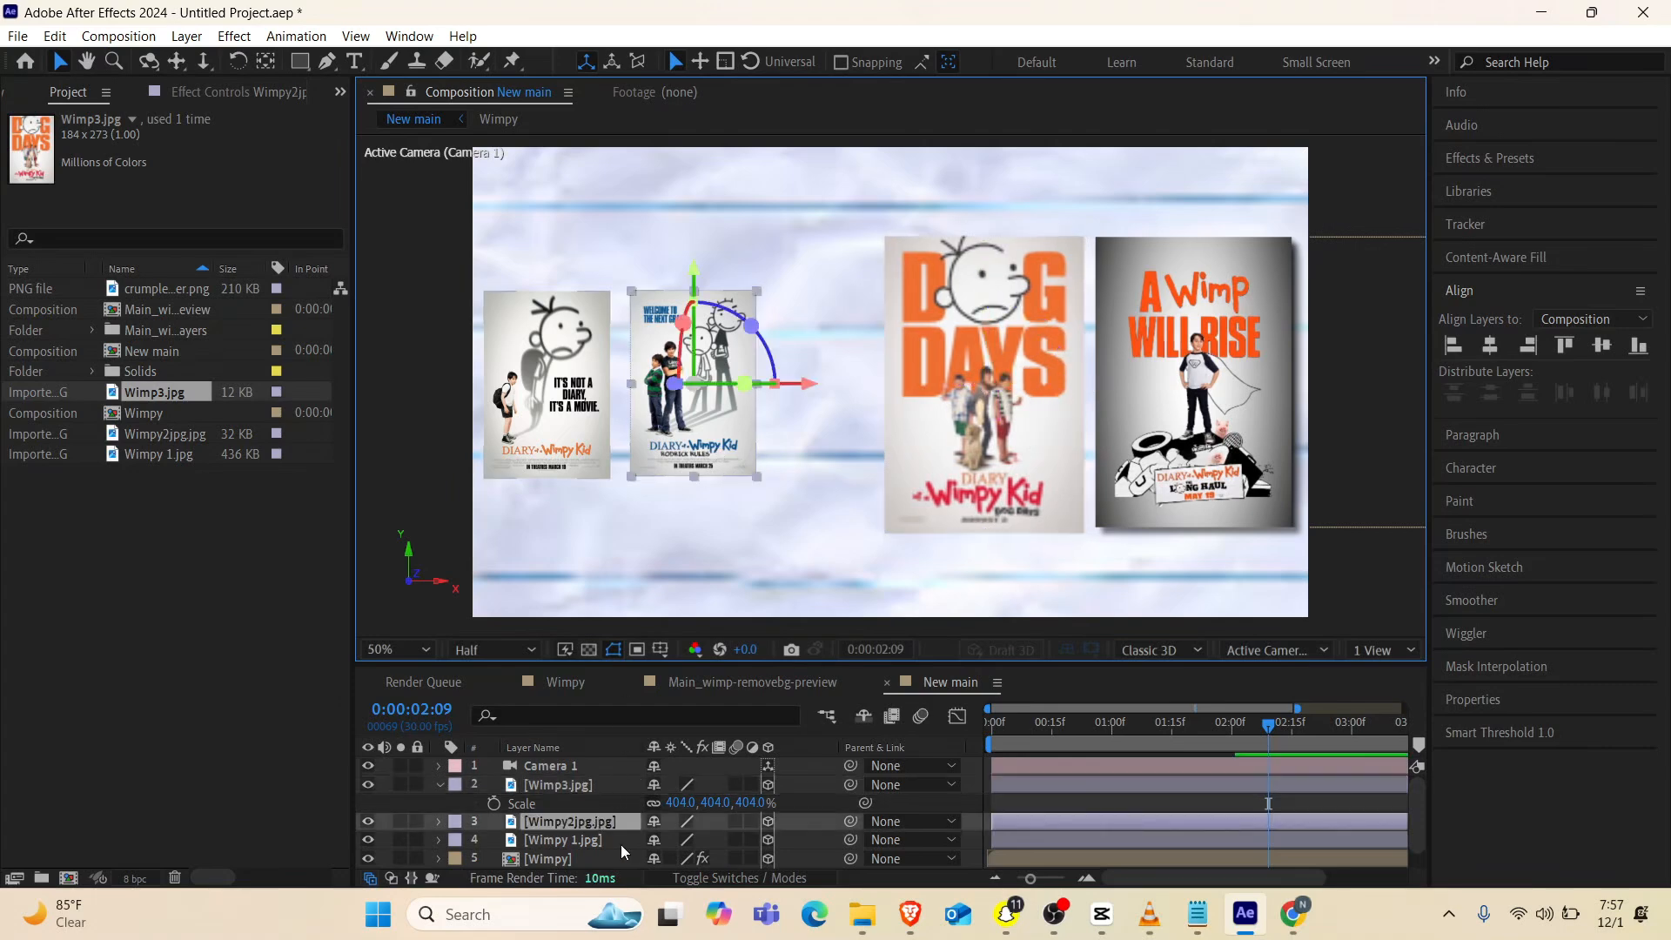
{"action": "left_click_drag", "start_coordinate": [799, 391], "coordinate": [888, 386]}
{"action": "key", "text": "s"}
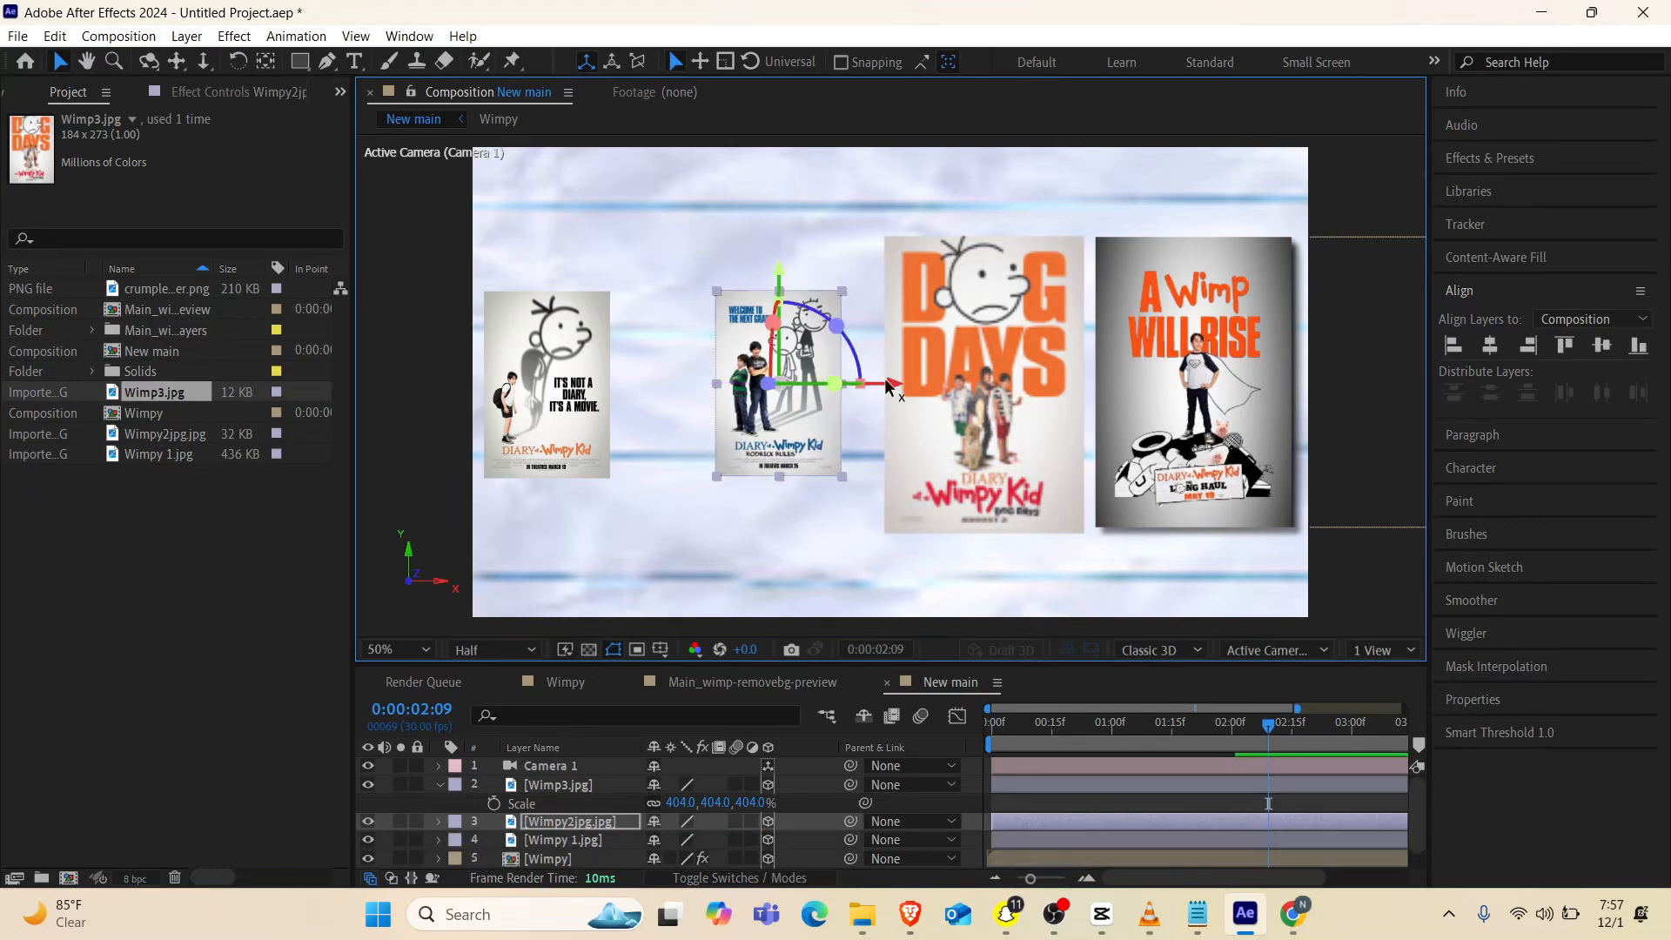
{"action": "scroll", "coordinate": [670, 826], "scroll_direction": "down", "scroll_amount": 1}
{"action": "left_click_drag", "start_coordinate": [680, 818], "coordinate": [752, 814]}
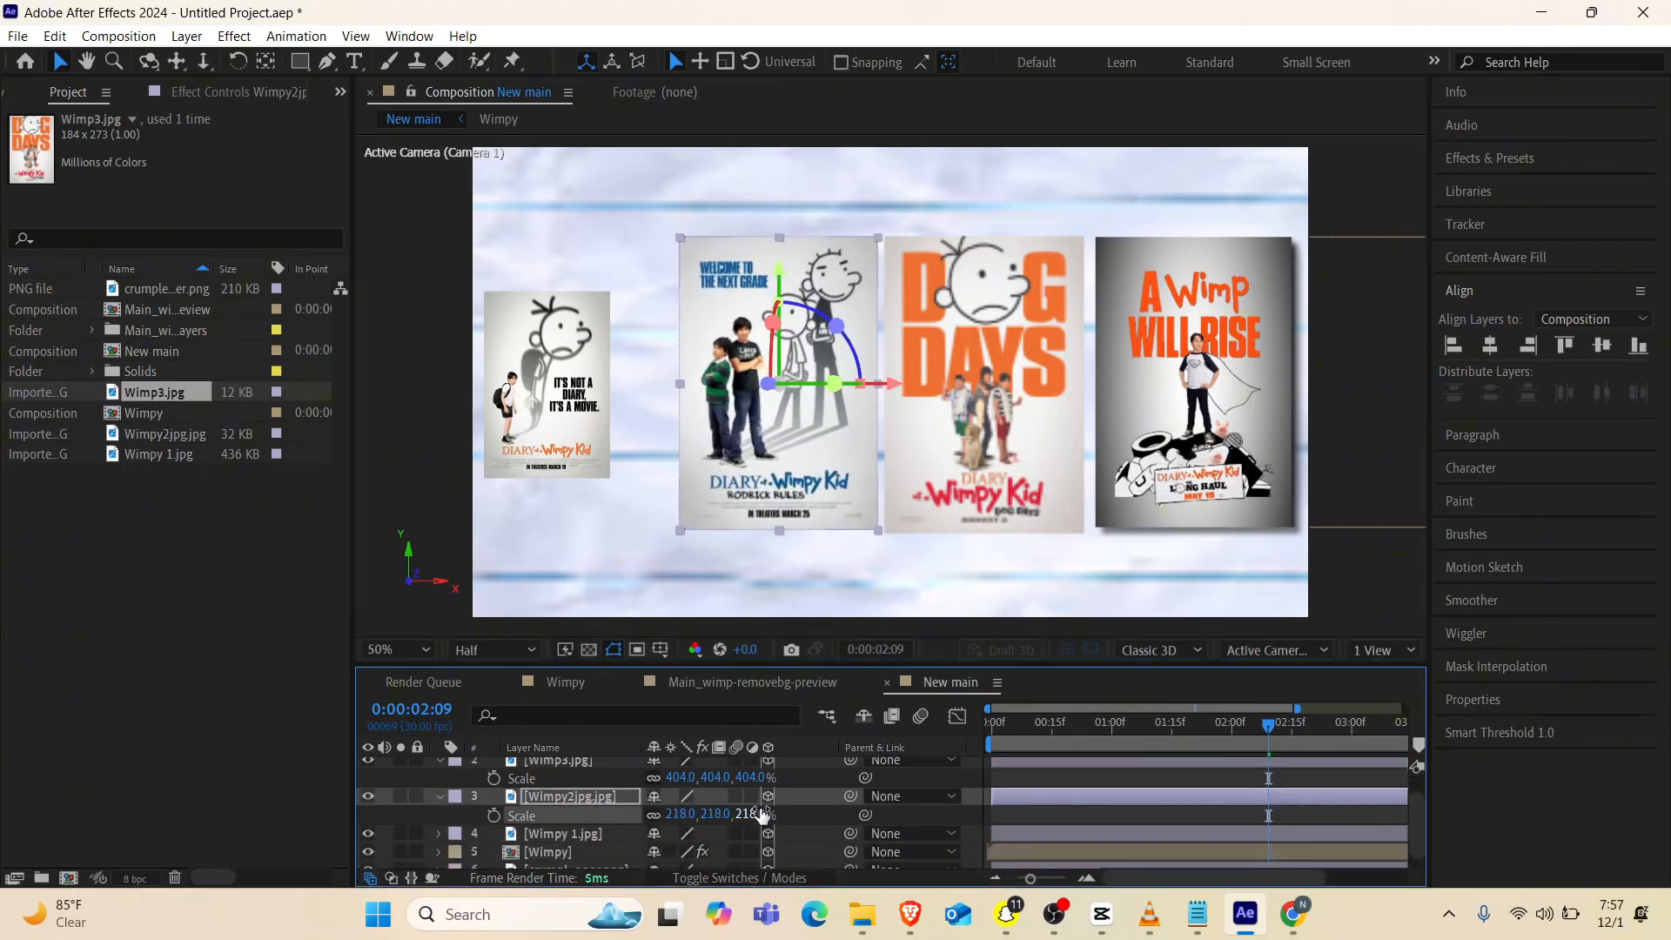
Scale the Wimpy 1.jpg poster to 53% and position it just beside the Rodrick Rules poster
{"action": "left_click", "coordinate": [584, 835]}
{"action": "key", "text": "s"}
{"action": "left_click_drag", "start_coordinate": [678, 853], "coordinate": [696, 851]}
{"action": "left_click_drag", "start_coordinate": [664, 388], "coordinate": [695, 393]}
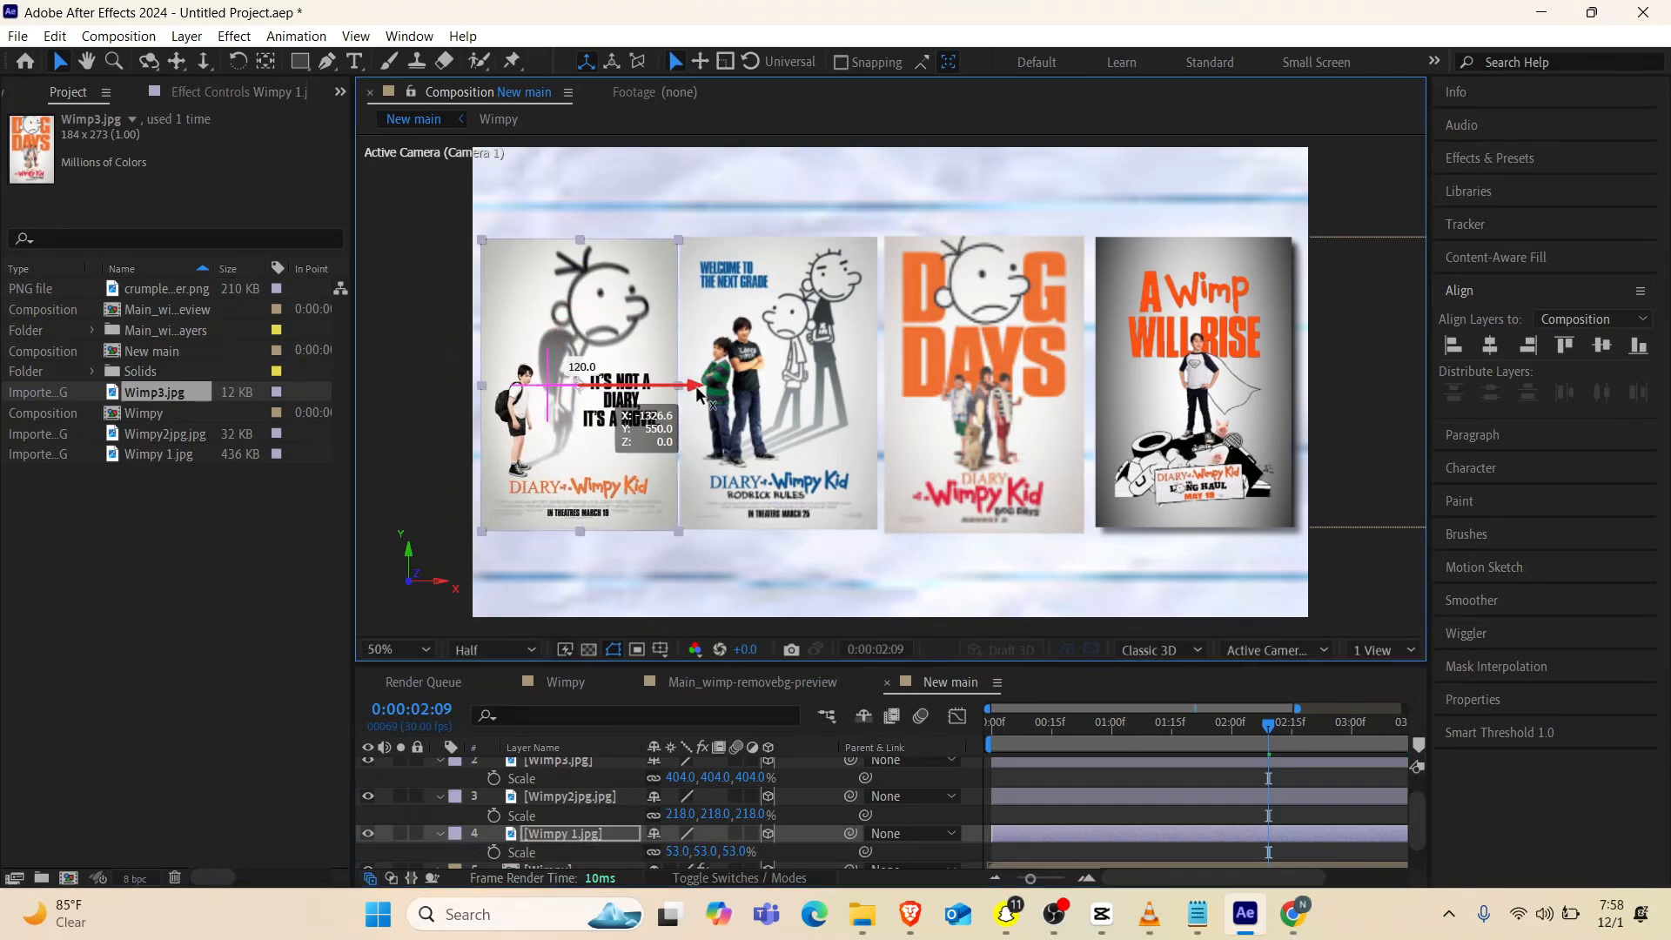
Set the Wimp3.jpg poster's scale to 397% and scrub through the camera animation, stopping at 0:00:02:07
{"action": "left_click", "coordinate": [1060, 445]}
{"action": "left_click_drag", "start_coordinate": [685, 785], "coordinate": [679, 785]}
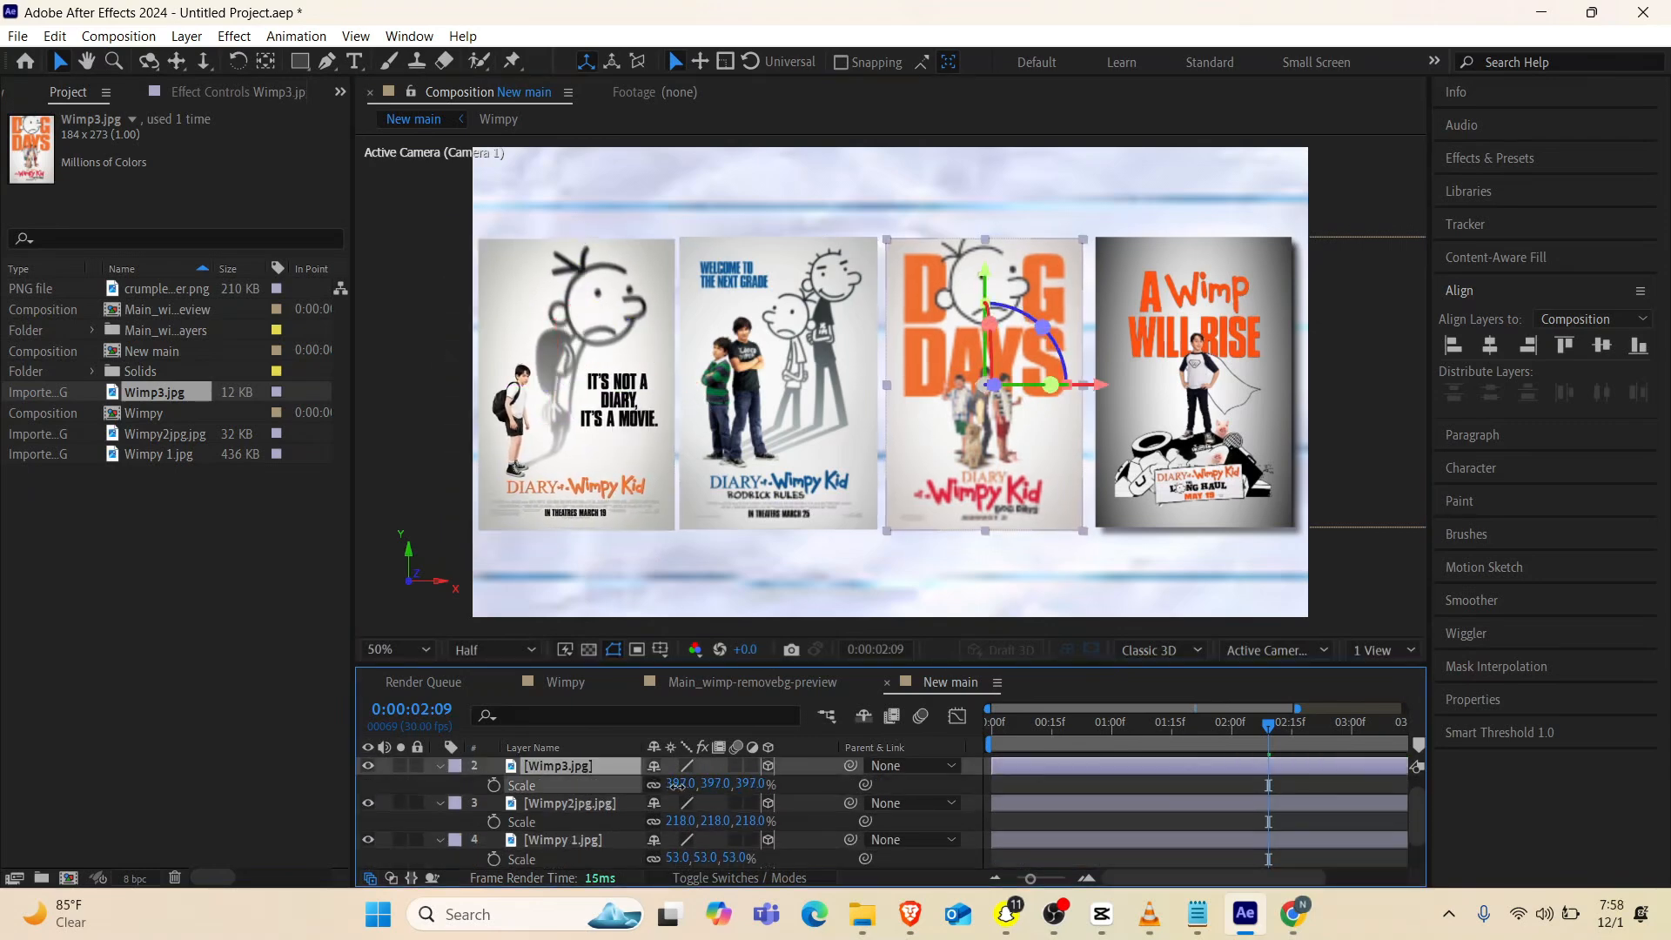
{"action": "left_click_drag", "start_coordinate": [1051, 742], "coordinate": [967, 756]}
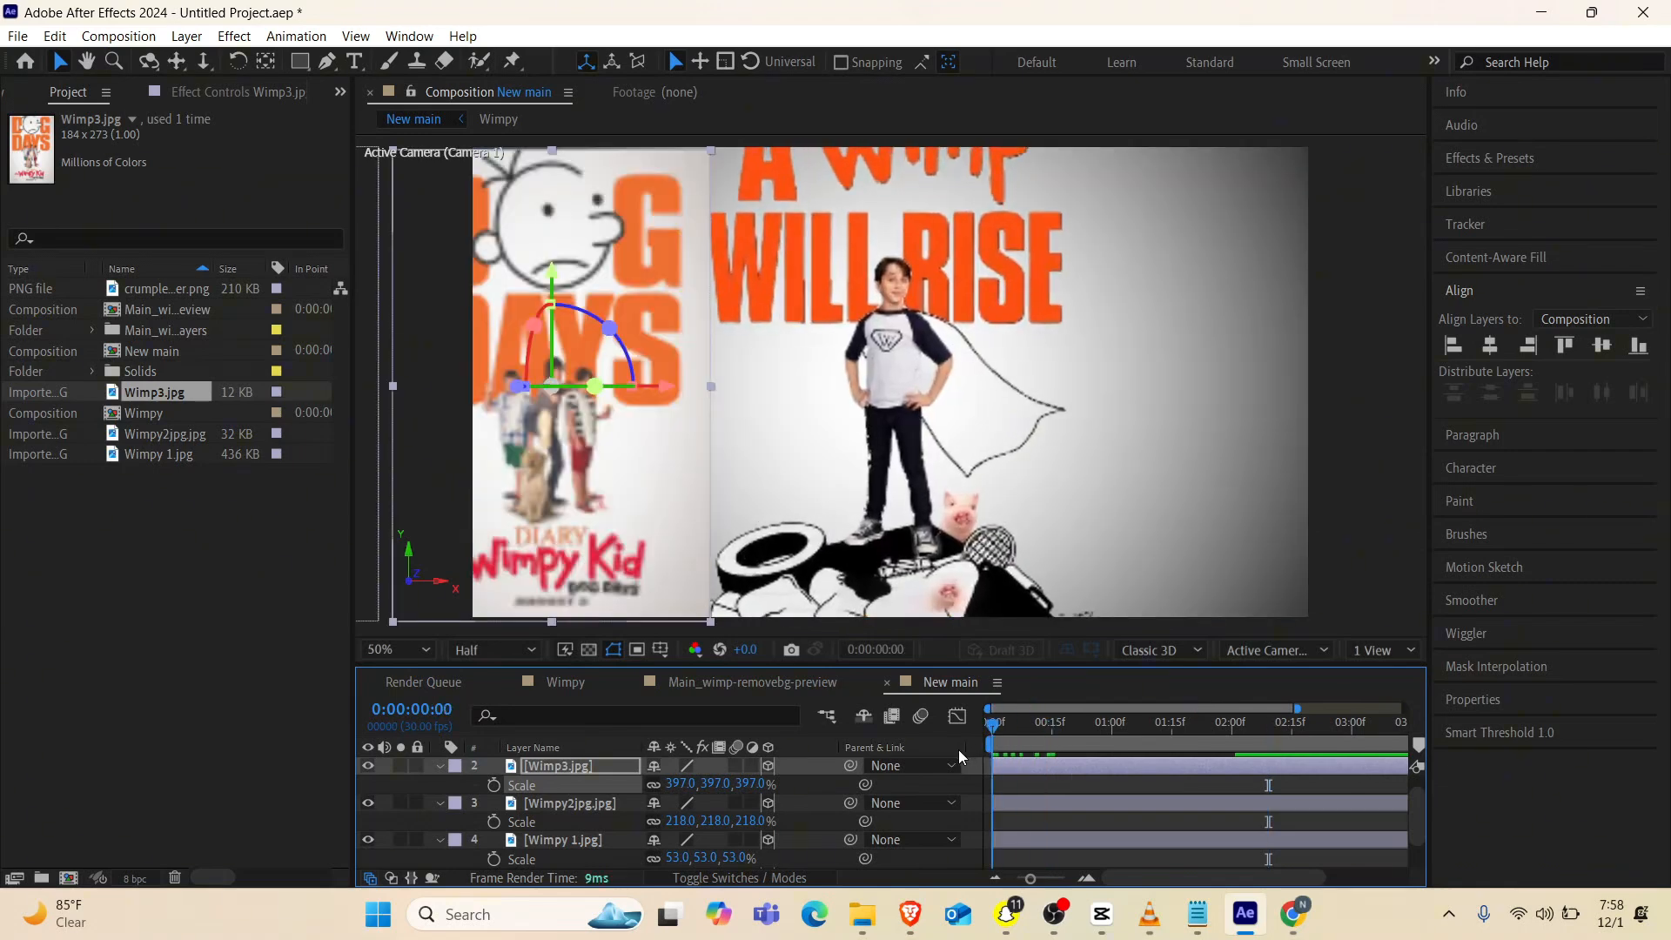
{"action": "left_click_drag", "start_coordinate": [958, 750], "coordinate": [1240, 759]}
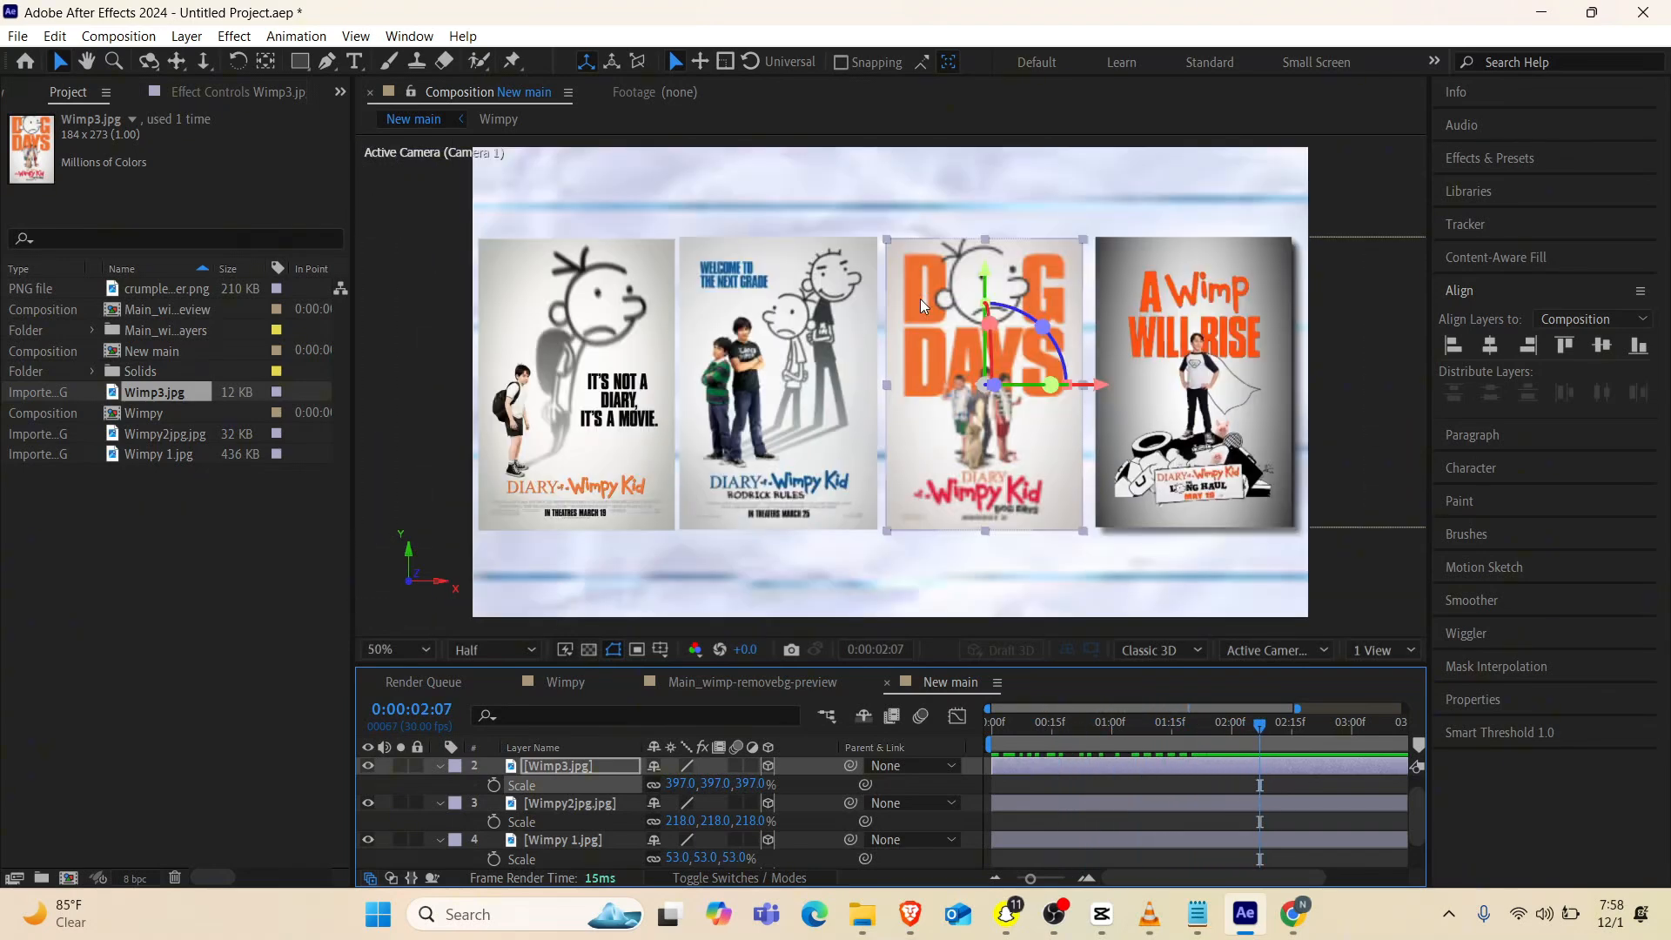
Collapse the three poster layers, add a null object above them, and center the null's anchor point
{"action": "left_click", "coordinate": [442, 766]}
{"action": "left_click", "coordinate": [440, 785]}
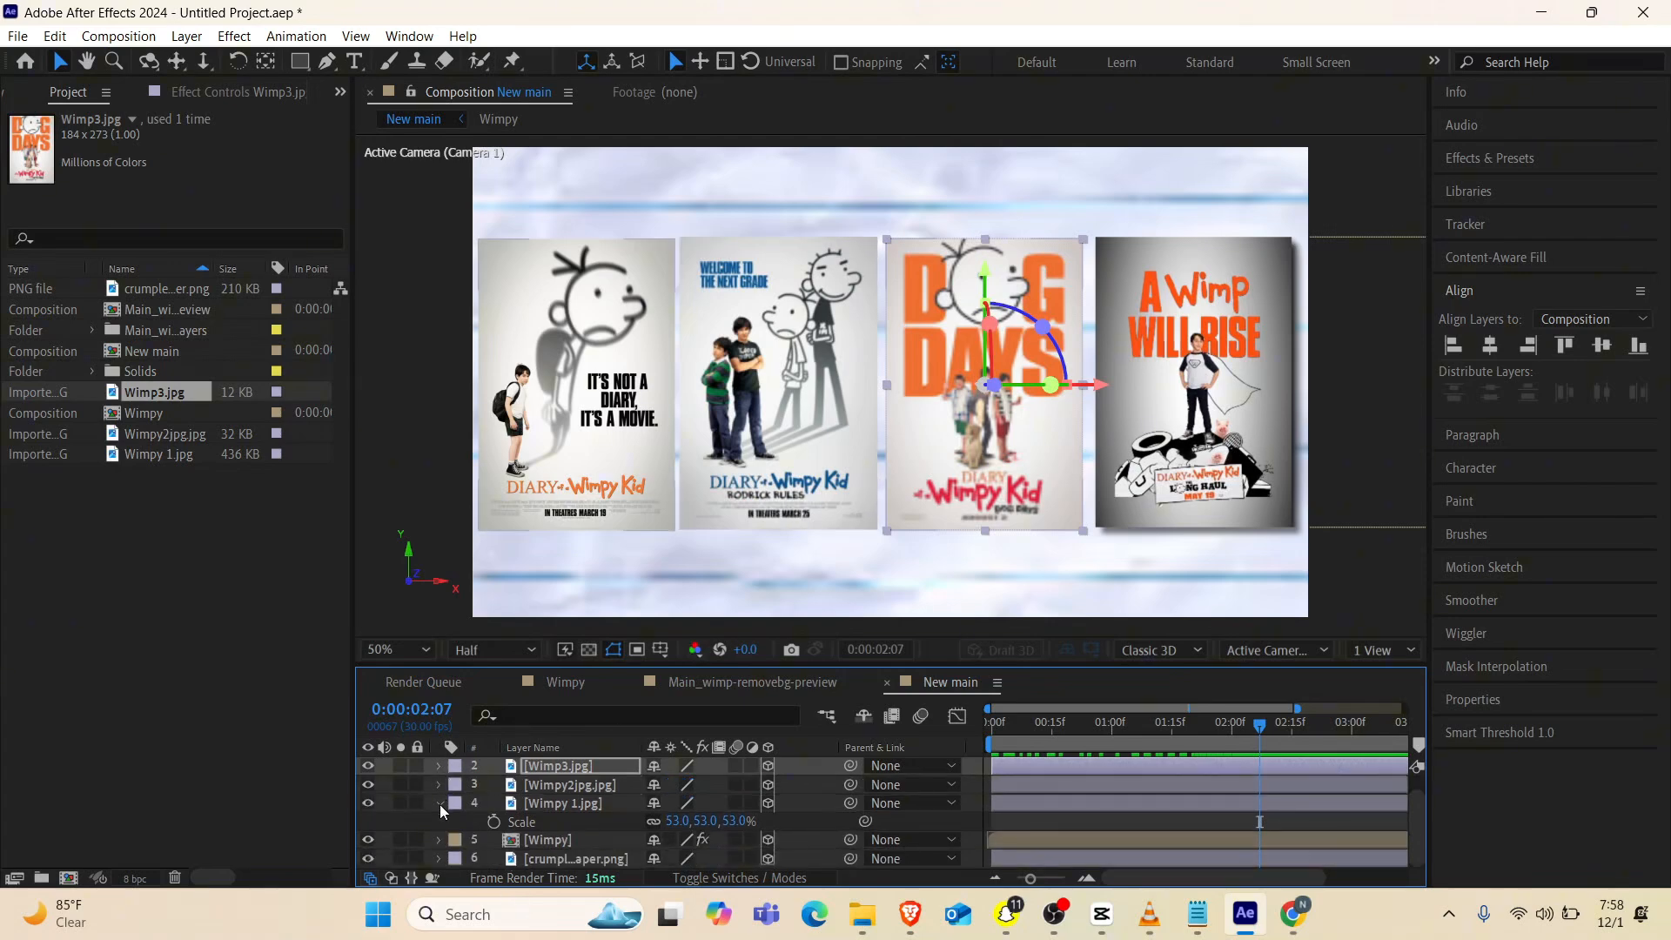
{"action": "left_click", "coordinate": [440, 804]}
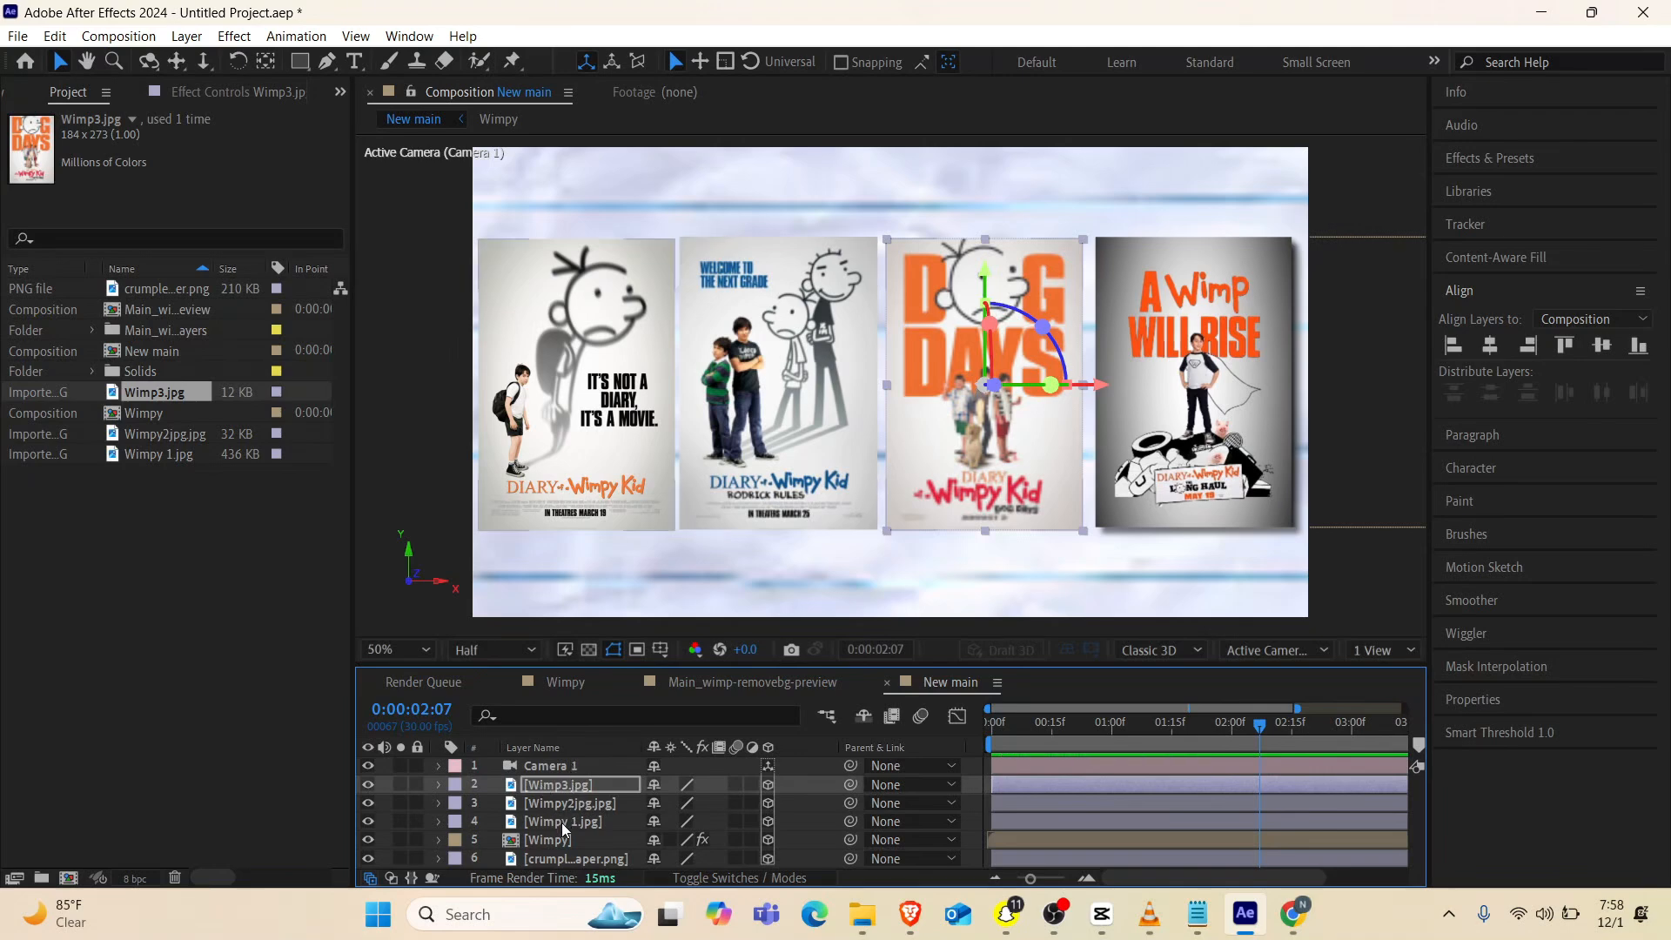
{"action": "key", "text": "ctrl+alt+shift+y"}
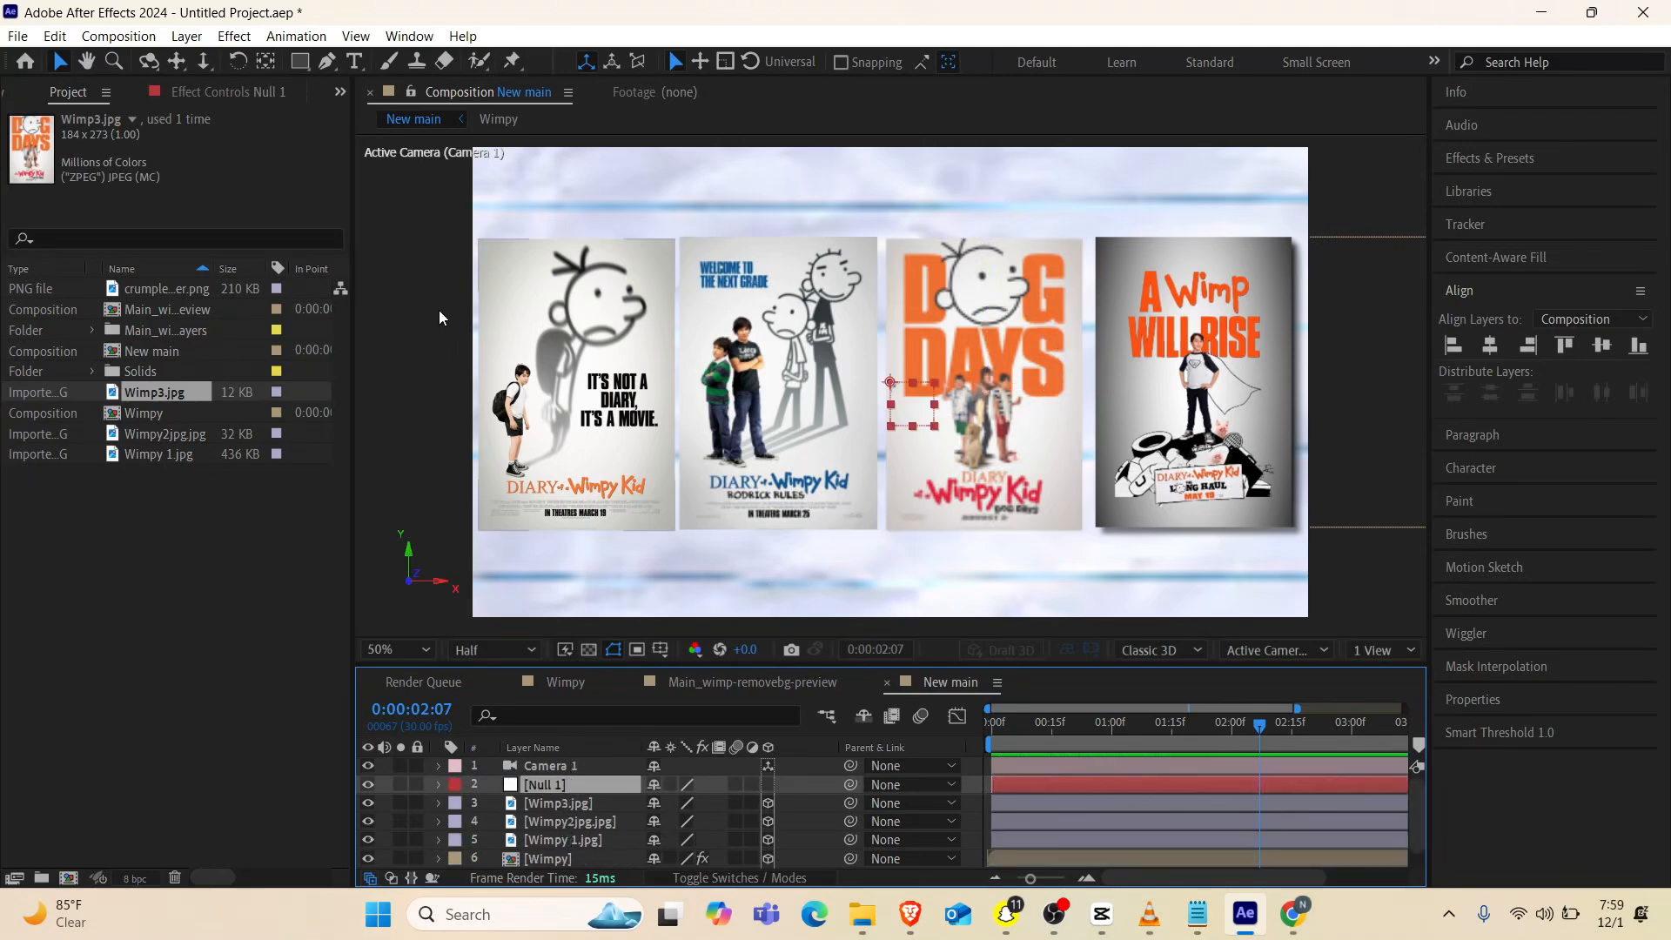
{"action": "left_click", "coordinate": [266, 61]}
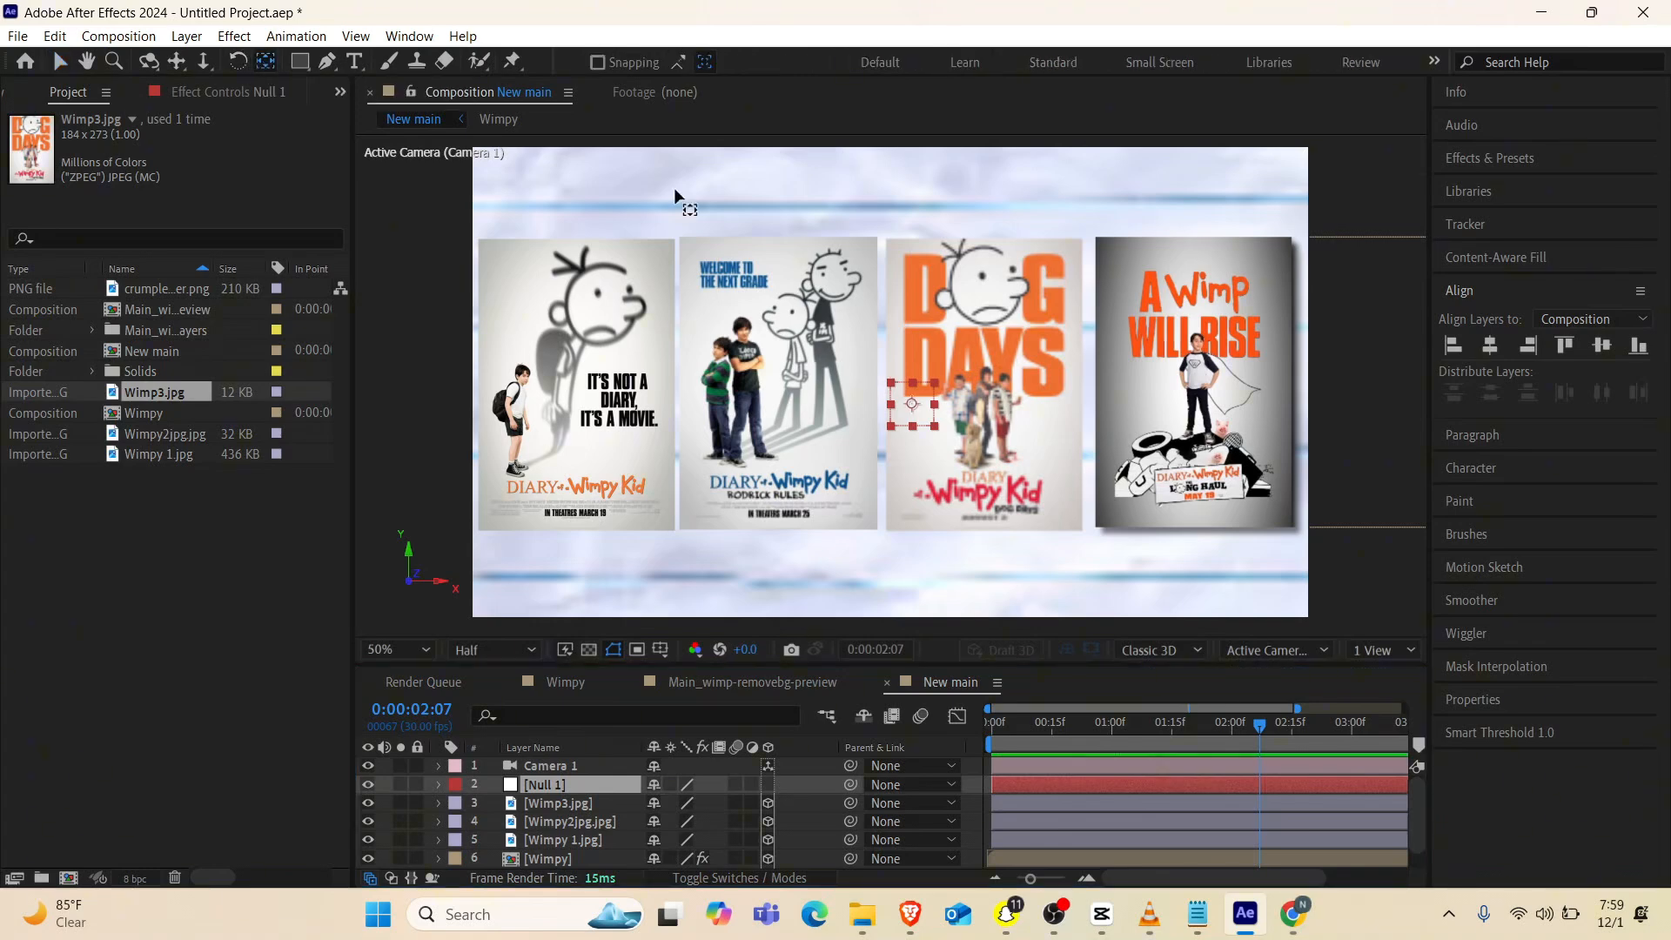
Parent the Wimp3.jpg, Wimpy2jpg.jpg and Wimpy 1.jpg layers to the null
{"action": "left_click", "coordinate": [570, 840]}
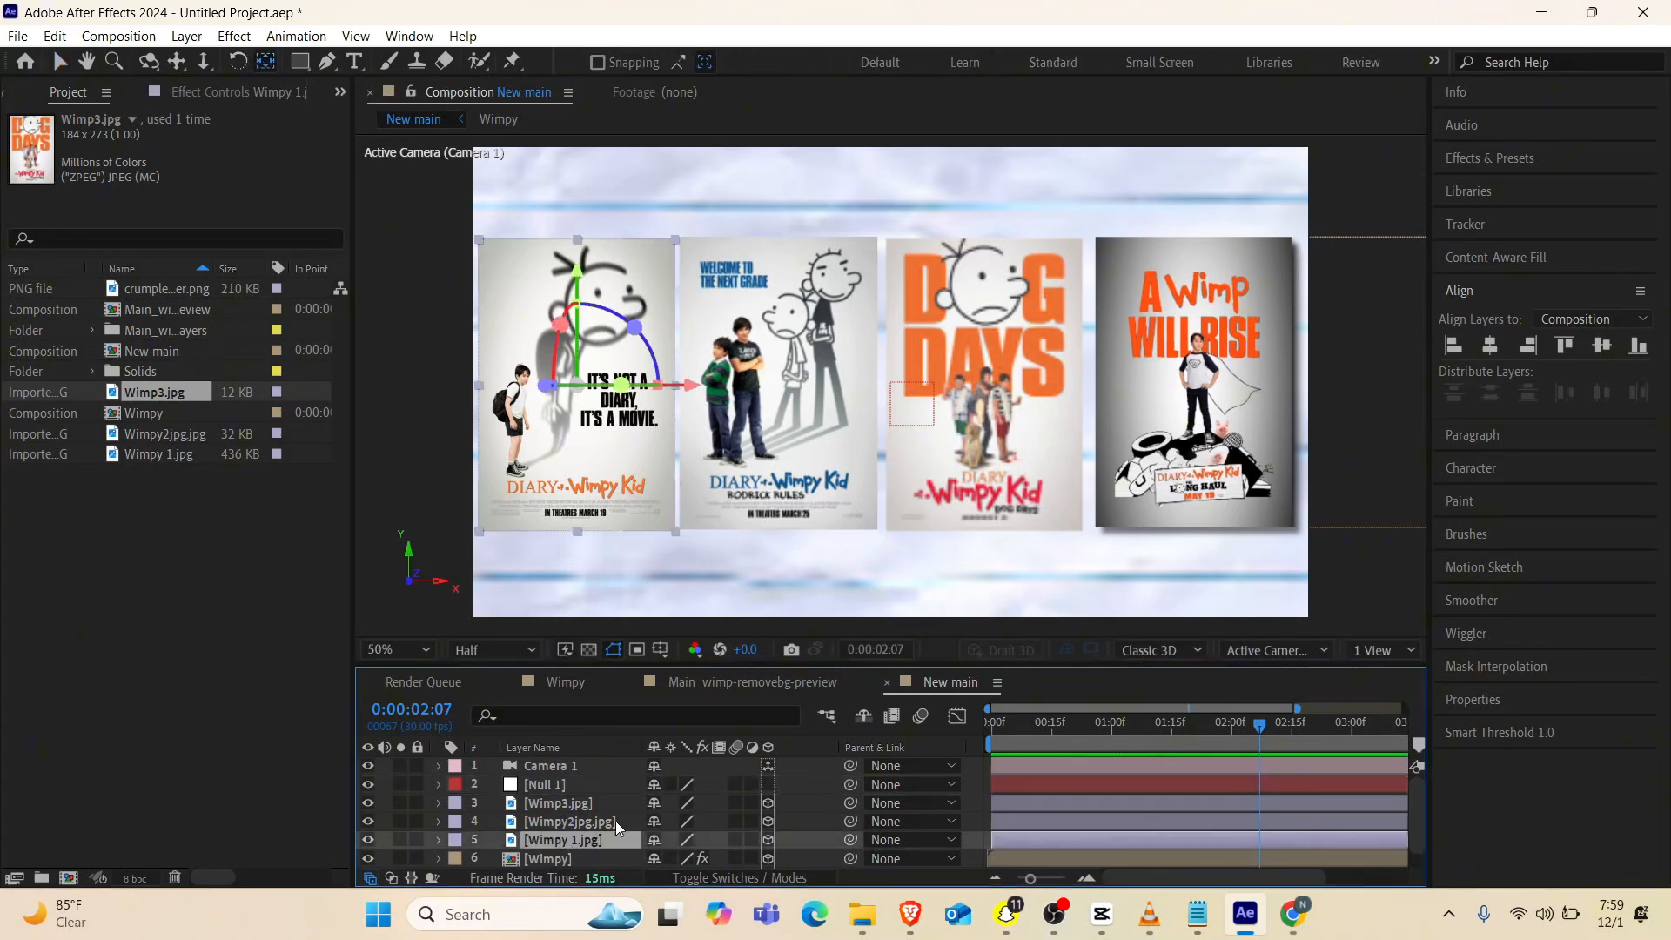
{"action": "left_click", "coordinate": [592, 801], "text": "shift"}
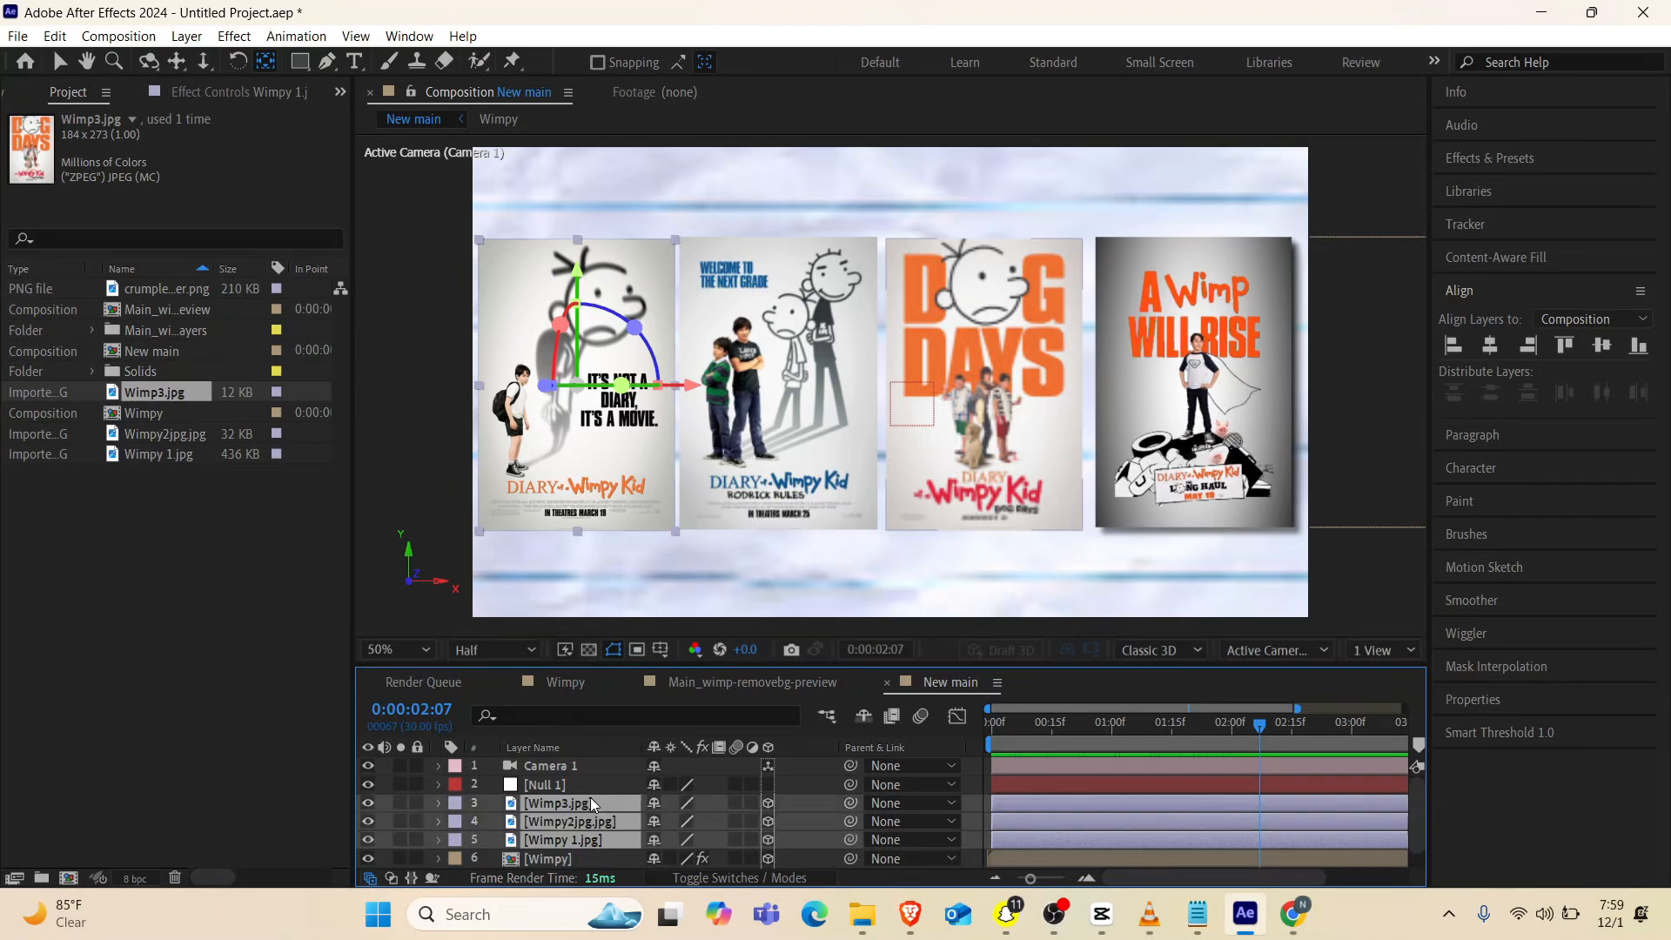
{"action": "left_click_drag", "start_coordinate": [851, 803], "coordinate": [574, 786]}
Make the null a 3D layer and add a position keyframe of 1010, 590, 0 at 0:00:02:07
{"action": "left_click", "coordinate": [561, 786]}
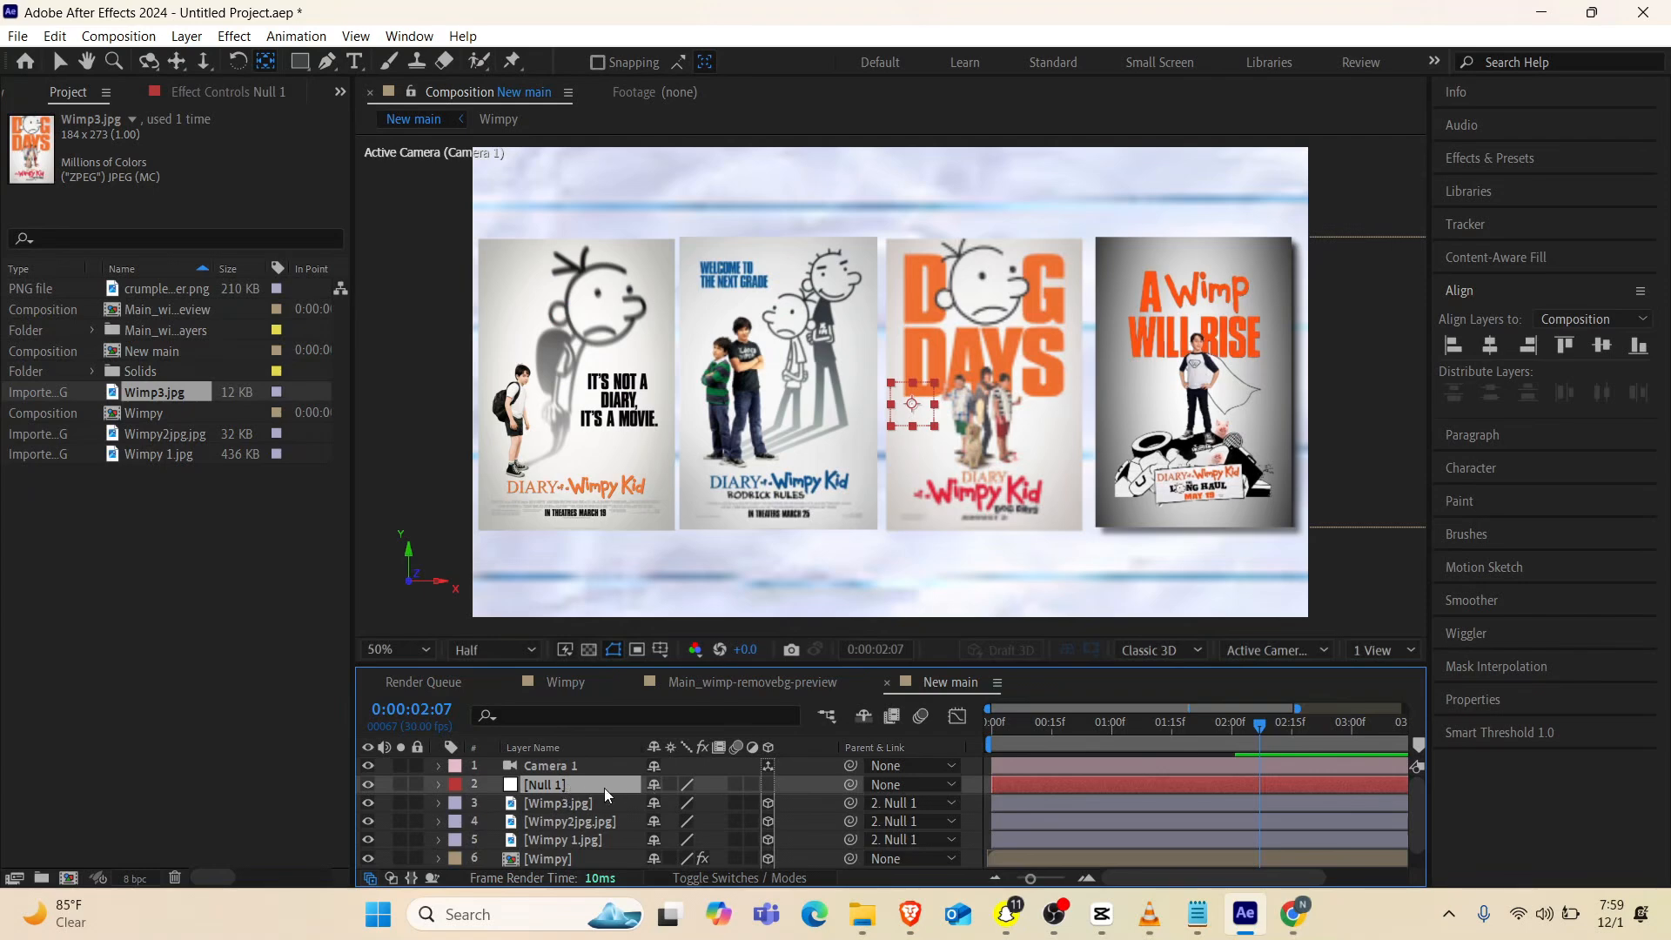
{"action": "key", "text": "p"}
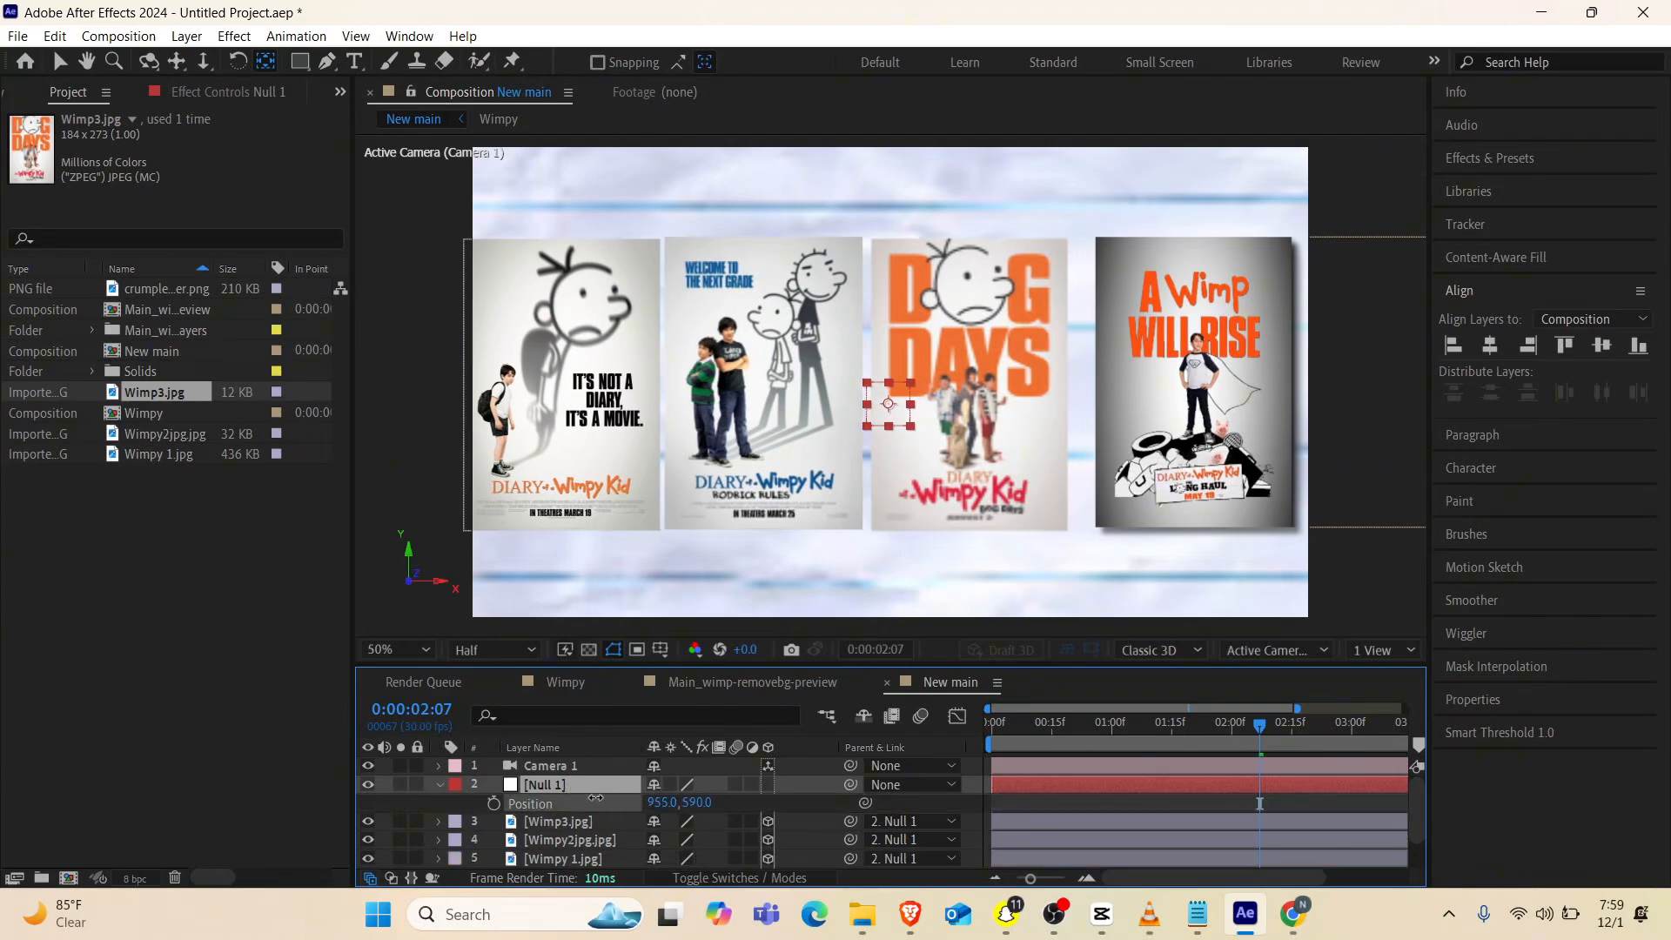
{"action": "left_click", "coordinate": [766, 785]}
{"action": "left_click", "coordinate": [493, 804]}
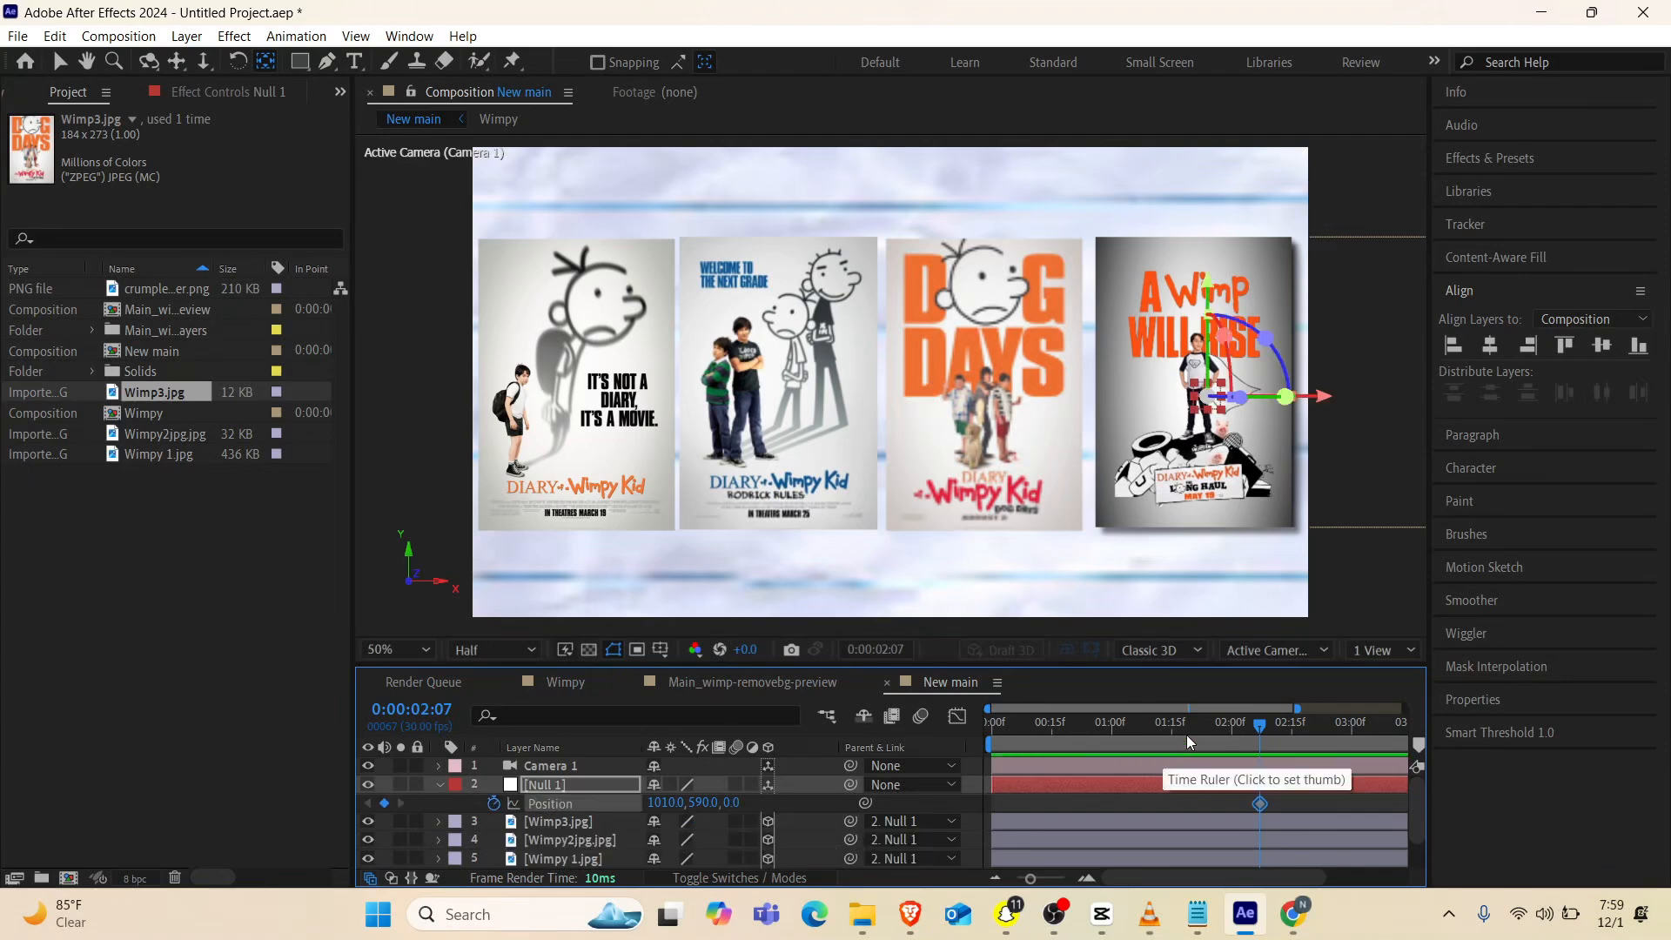
At 0:00:01:18, set the null's X position to 130 to shift the posters away from the A Wimp Will Rise poster
{"action": "left_click_drag", "start_coordinate": [1187, 734], "coordinate": [1009, 742]}
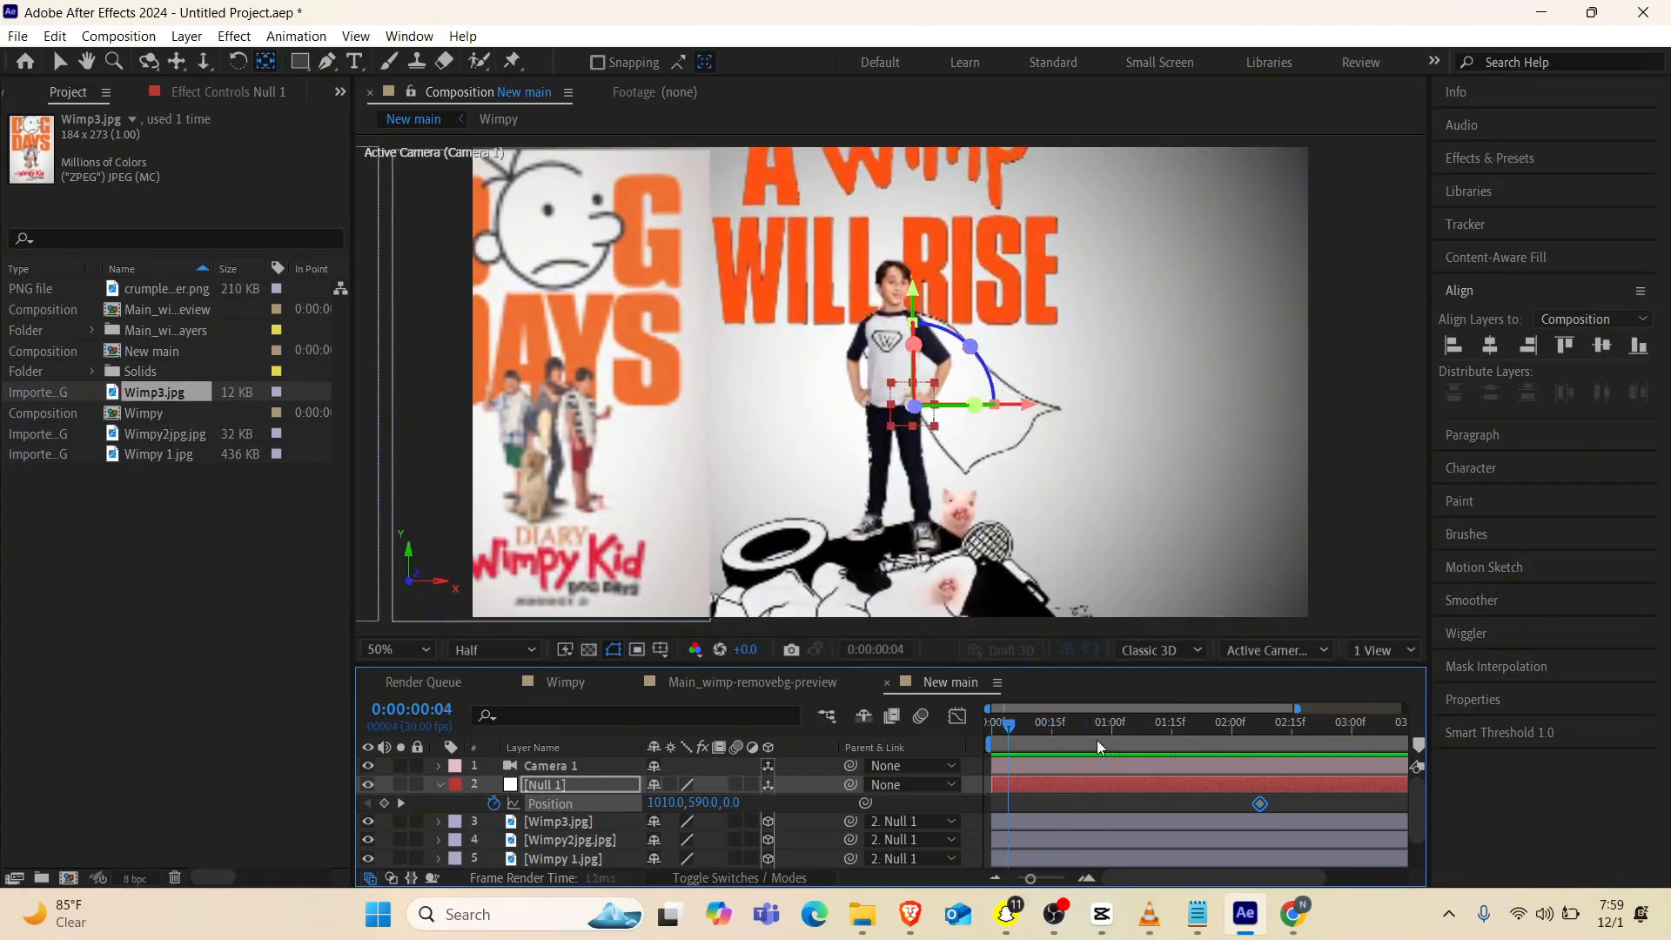
{"action": "left_click_drag", "start_coordinate": [1177, 747], "coordinate": [1184, 747]}
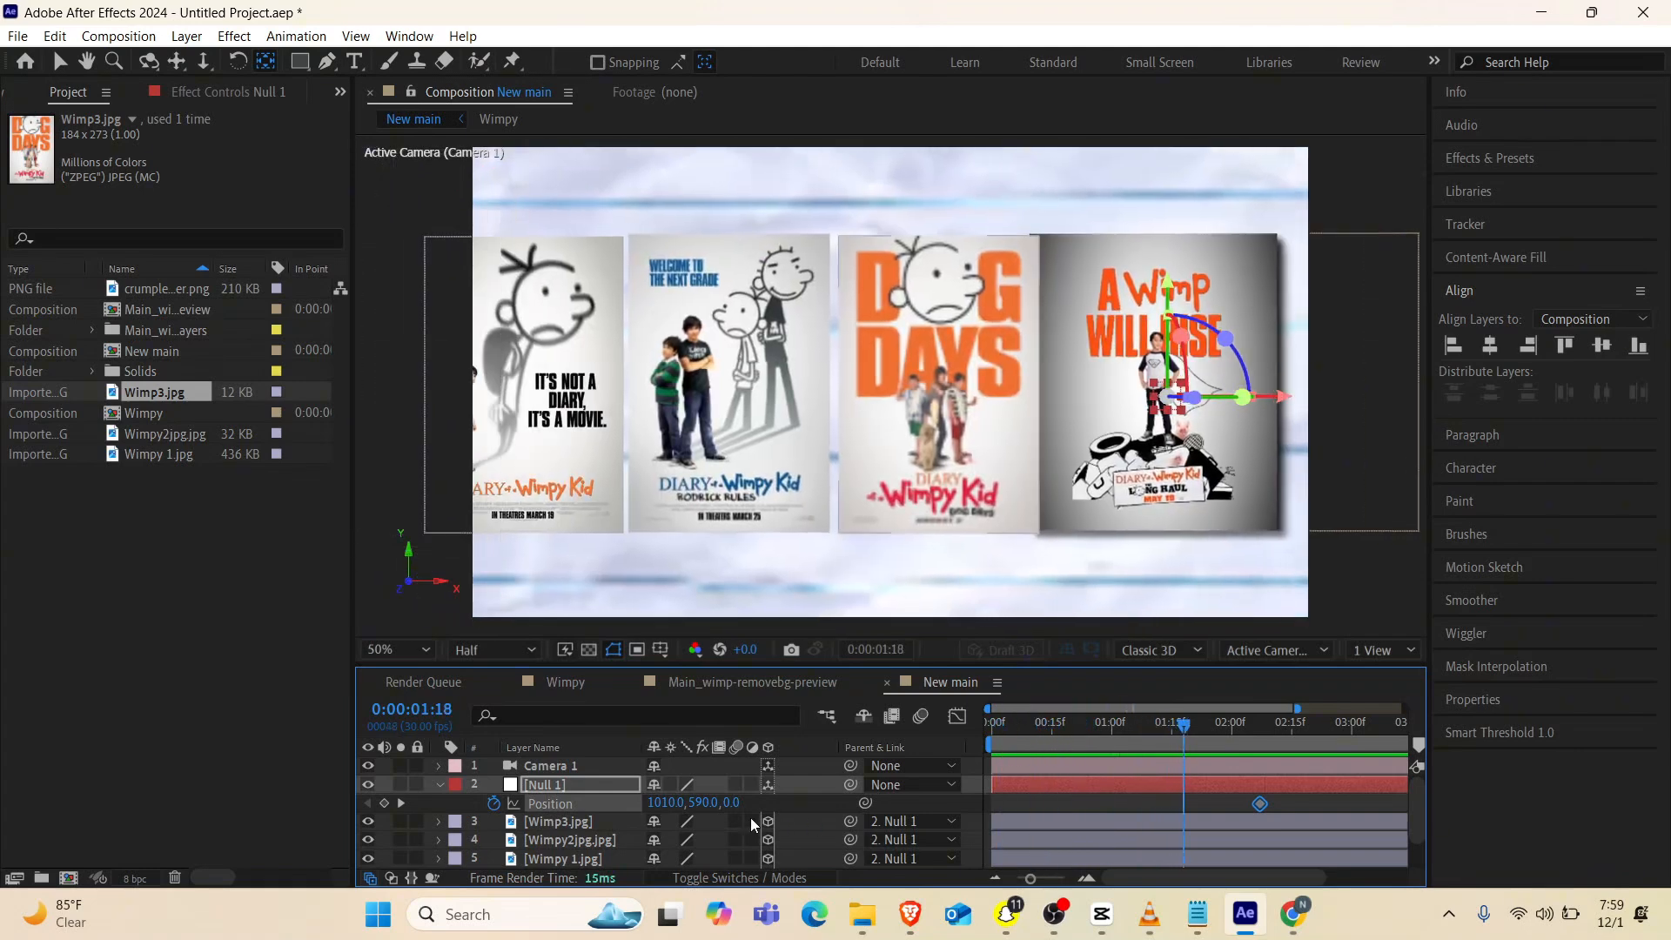
{"action": "left_click_drag", "start_coordinate": [666, 807], "coordinate": [130, 800]}
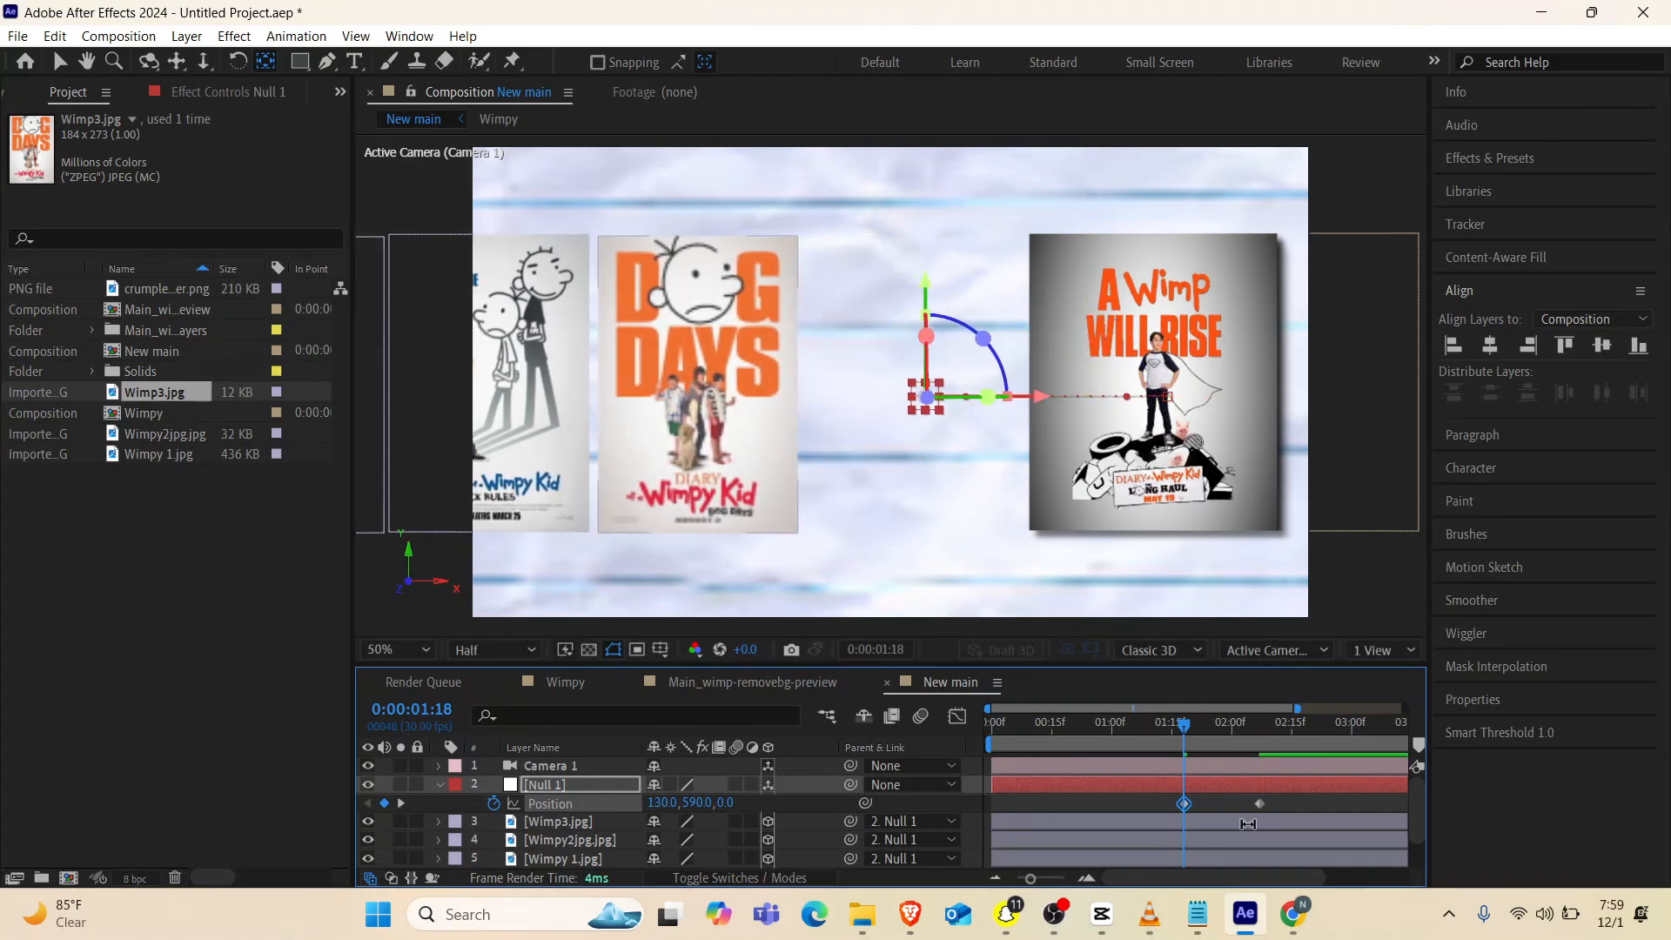
Apply the Flow easing curve 0.86, 0.23, 0.12, 0.72 to both of the null's position keyframes
{"action": "left_click", "coordinate": [1137, 812]}
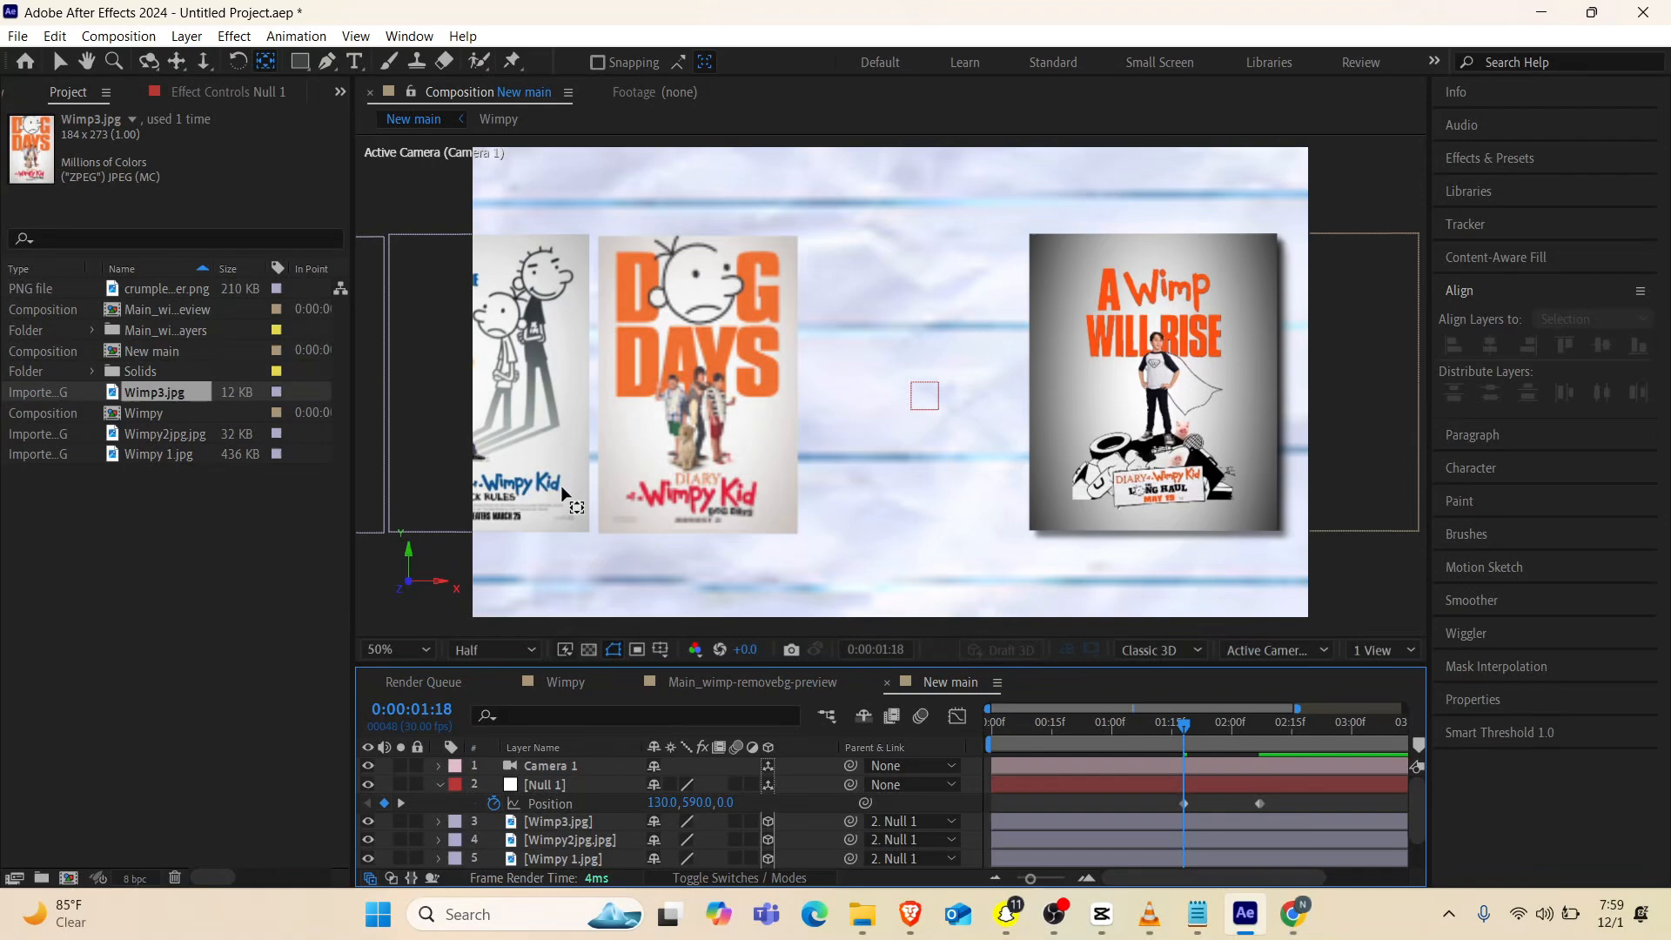
{"action": "left_click", "coordinate": [13, 98]}
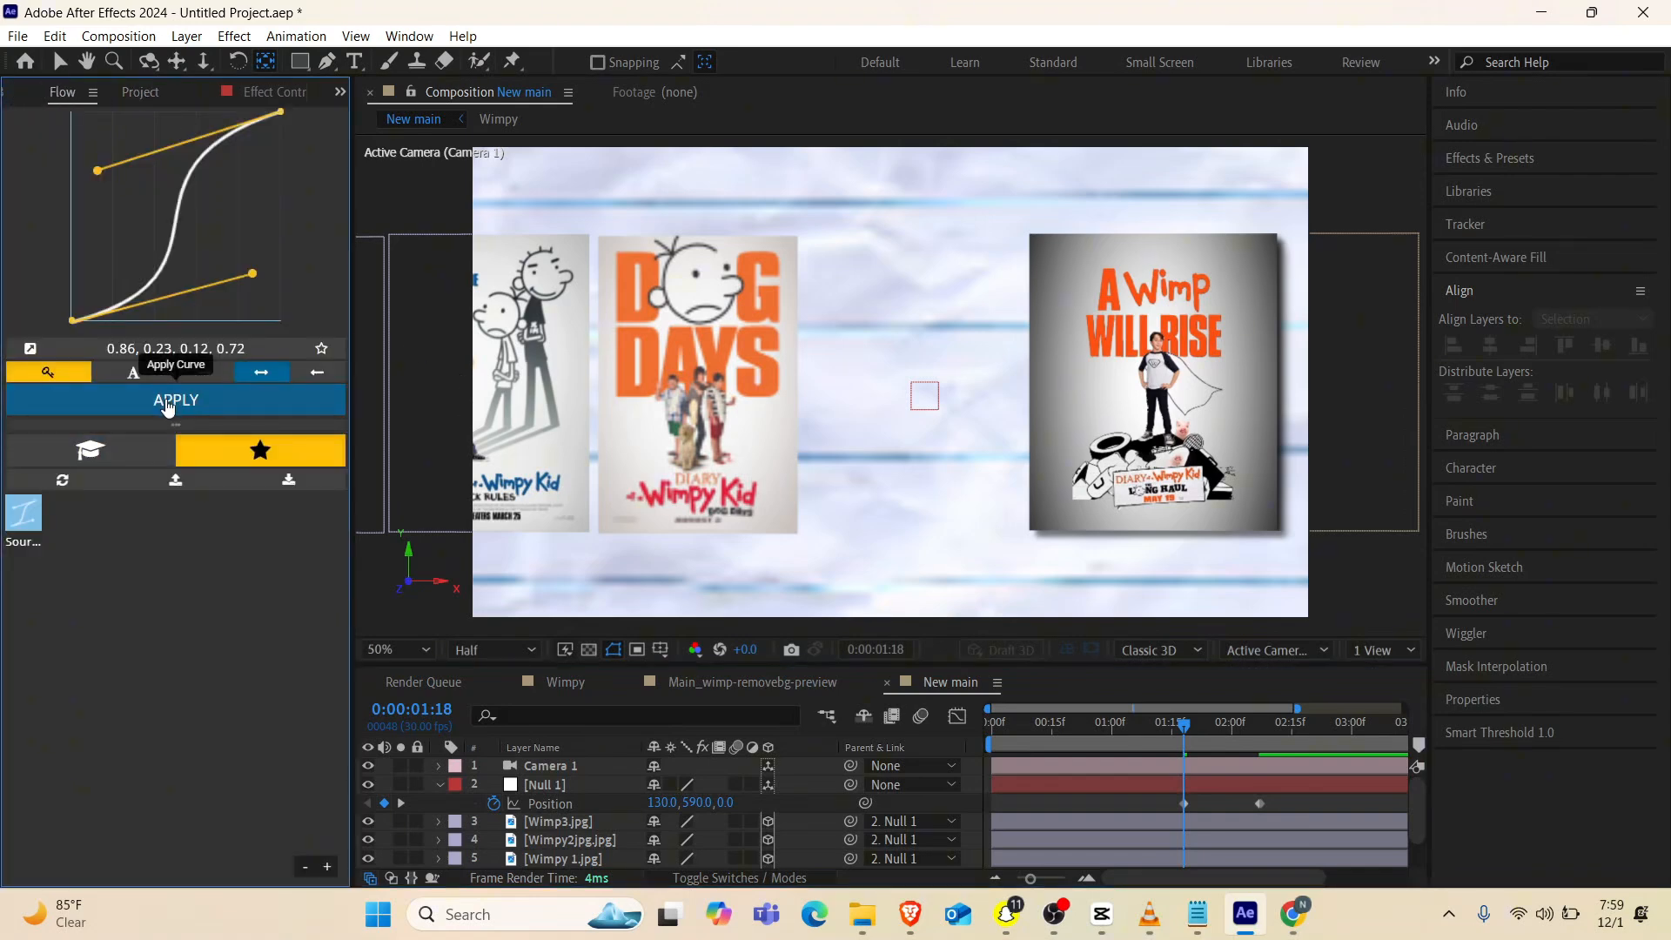
{"action": "left_click_drag", "start_coordinate": [1294, 806], "coordinate": [1142, 792]}
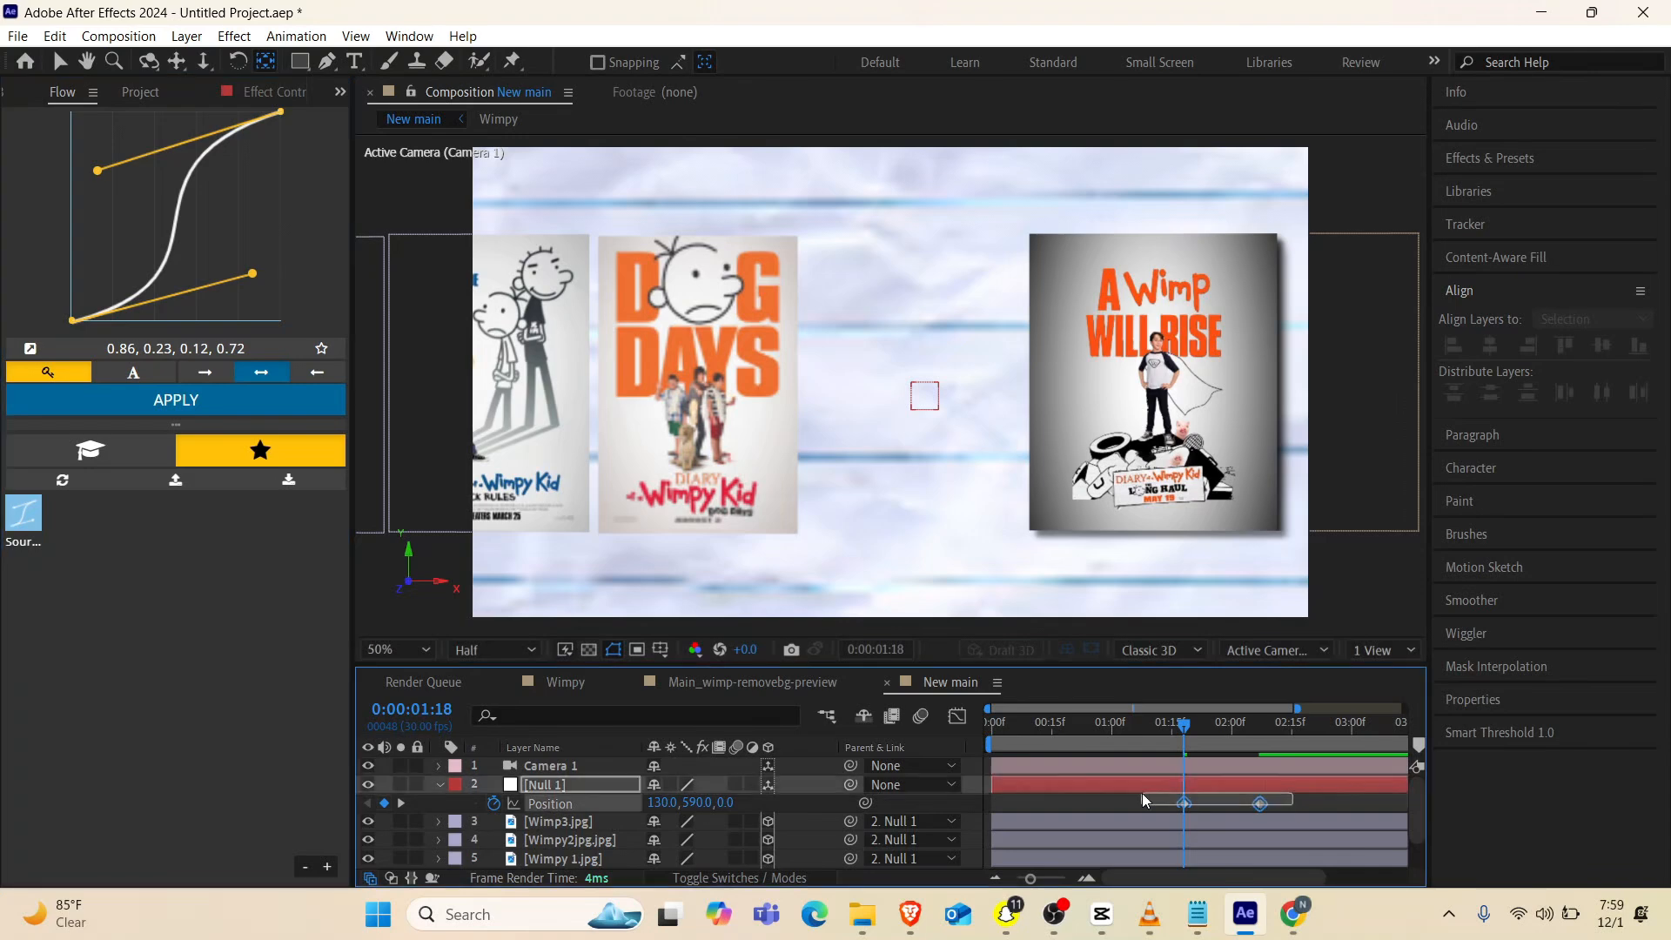
{"action": "left_click", "coordinate": [205, 401]}
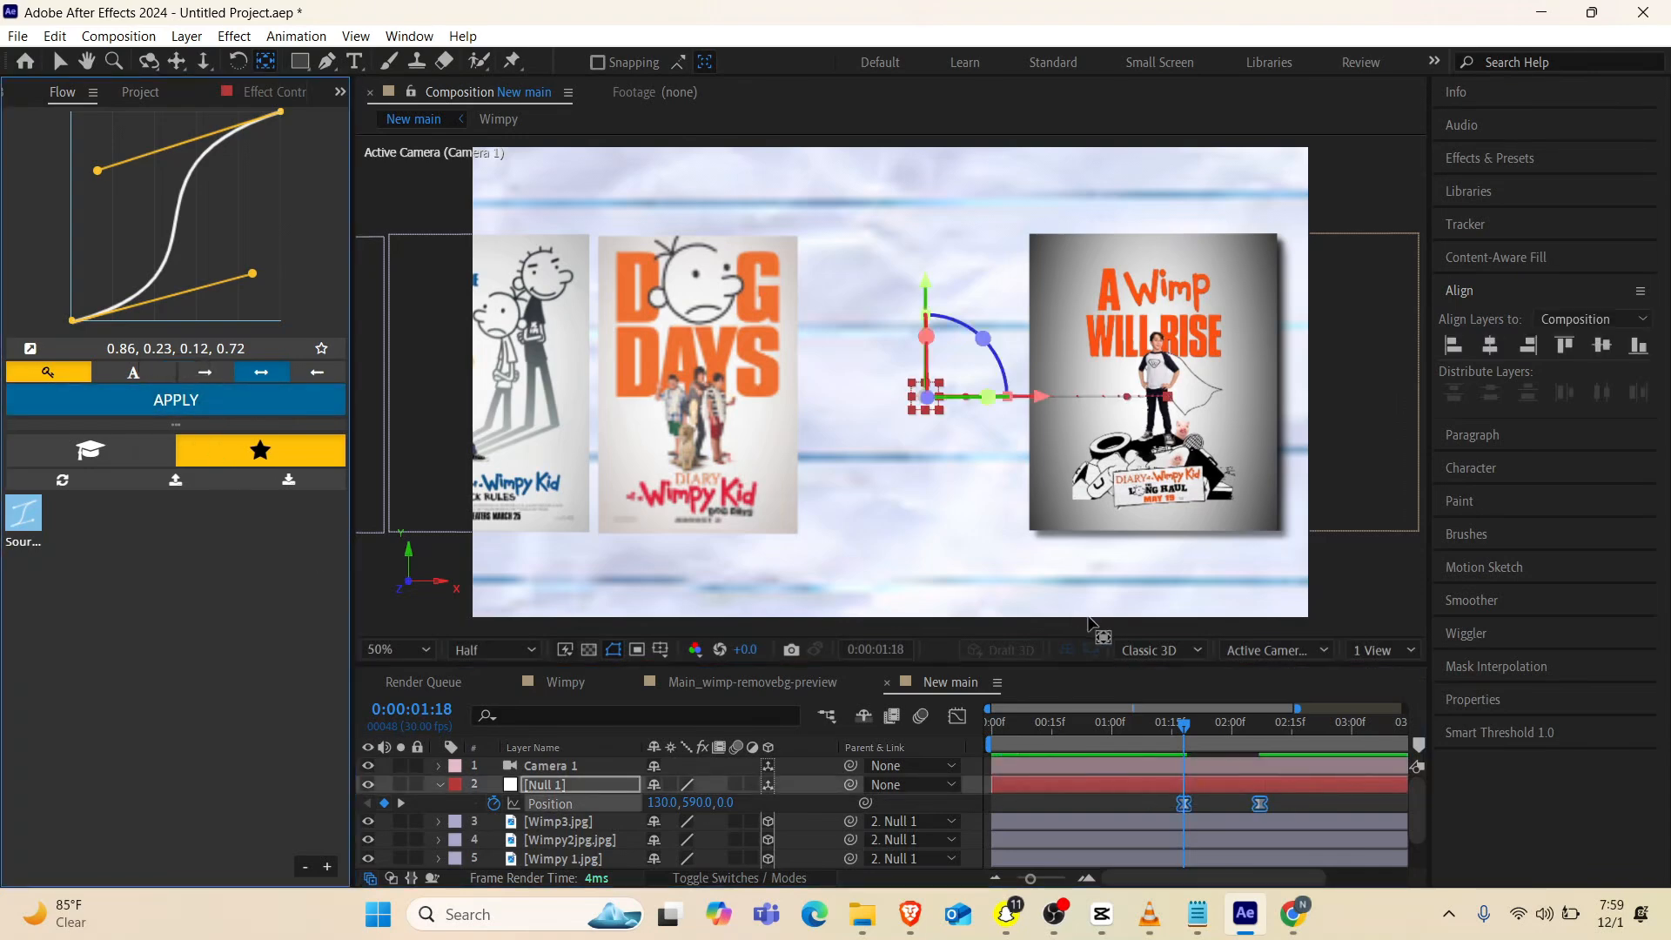
Play and scrub through the animation to check the timing of the posters sliding in
{"action": "left_click", "coordinate": [1135, 734]}
{"action": "key", "text": "space"}
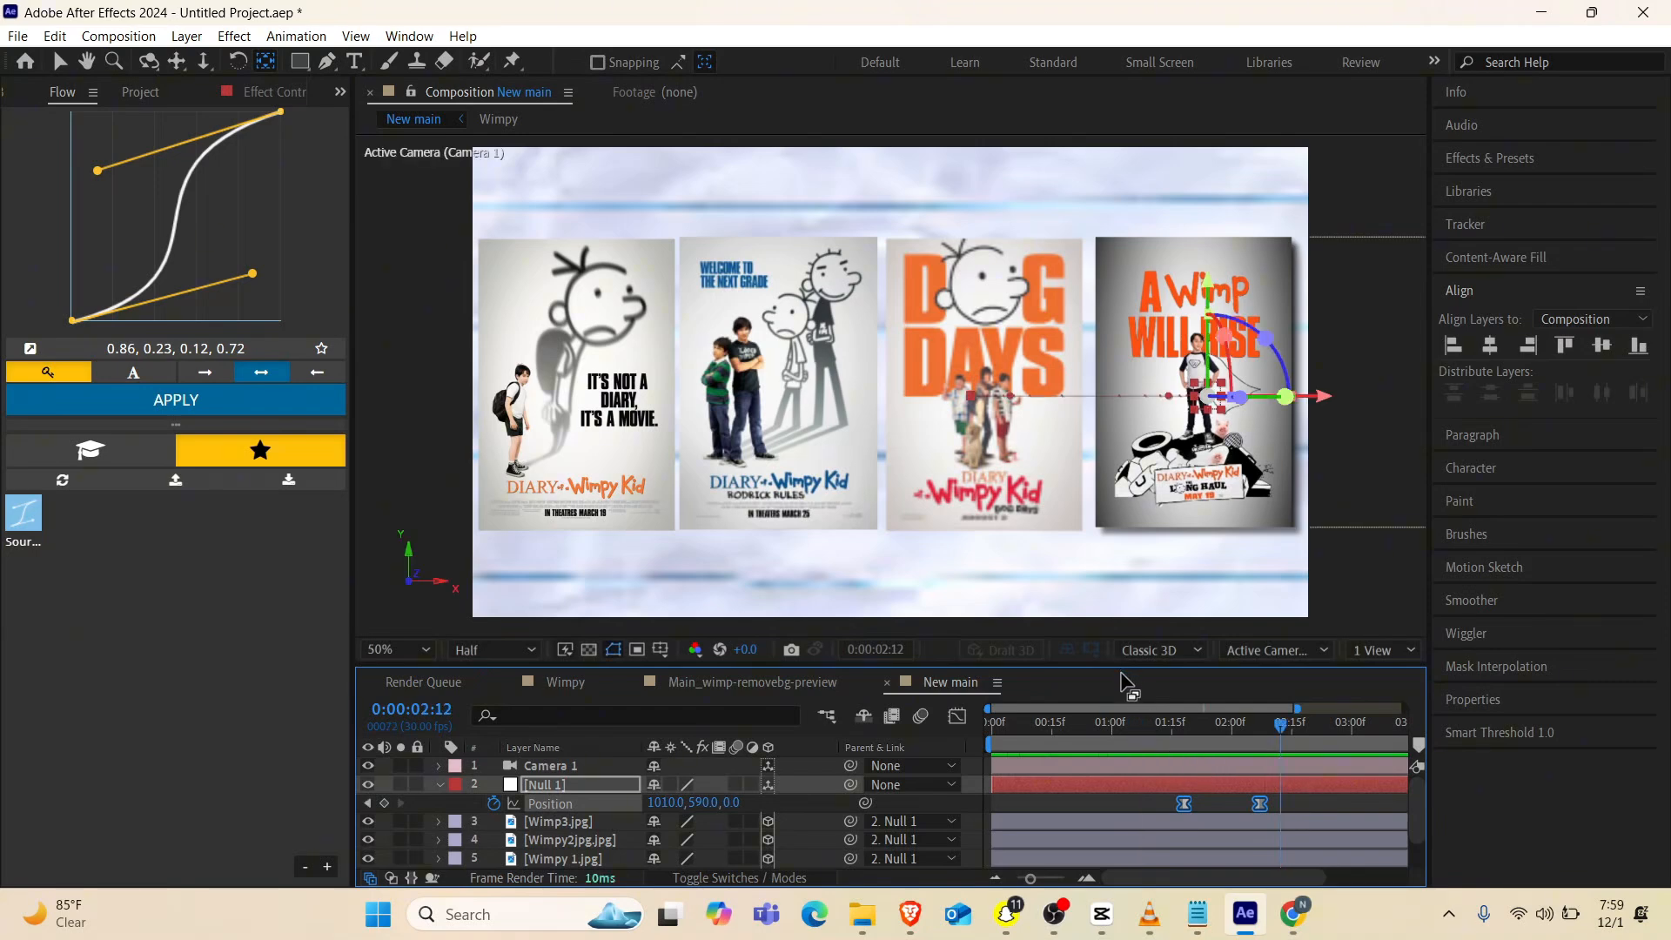
{"action": "left_click", "coordinate": [1040, 730]}
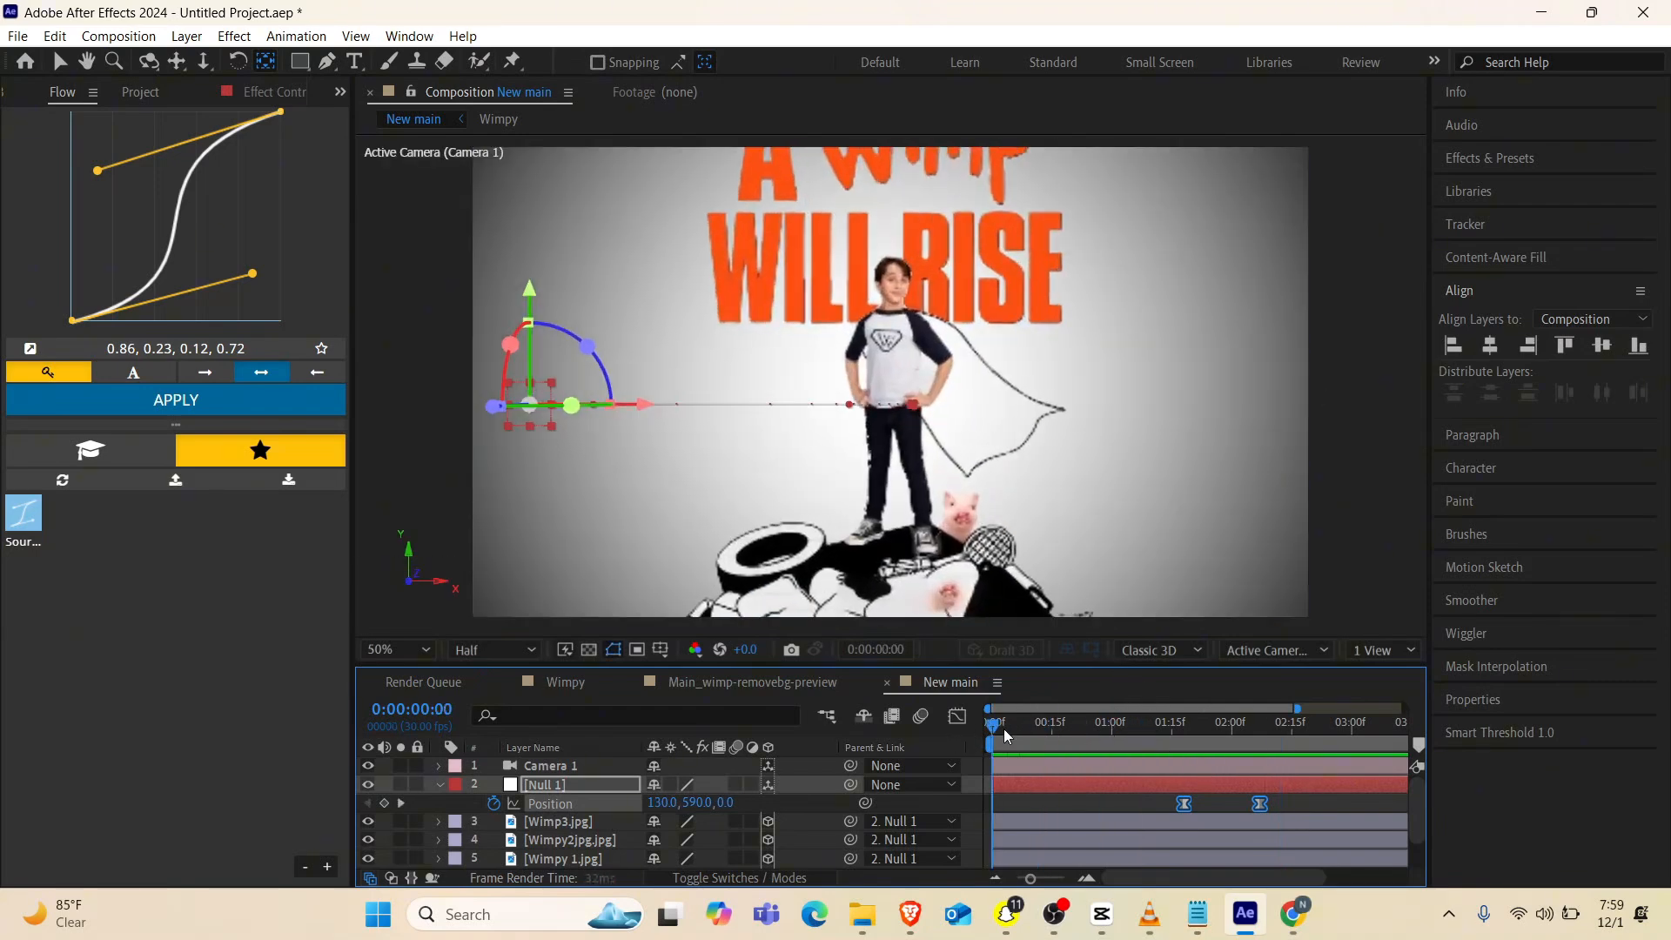
{"action": "left_click_drag", "start_coordinate": [1004, 728], "coordinate": [1216, 737]}
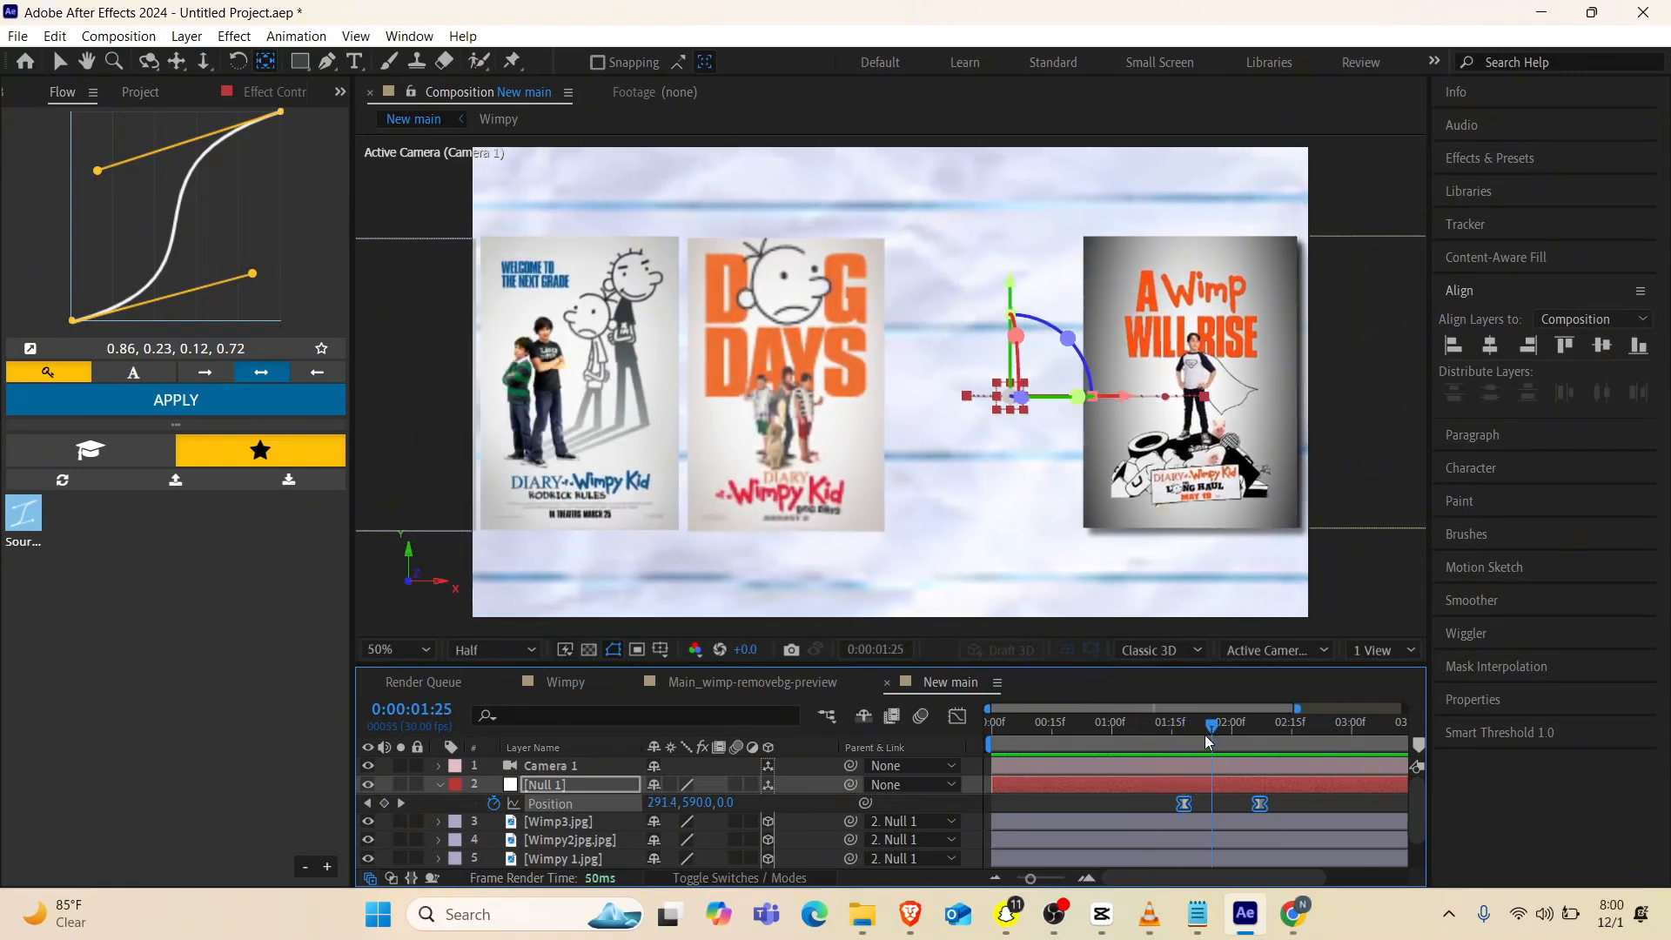
{"action": "left_click_drag", "start_coordinate": [1212, 732], "coordinate": [1243, 729]}
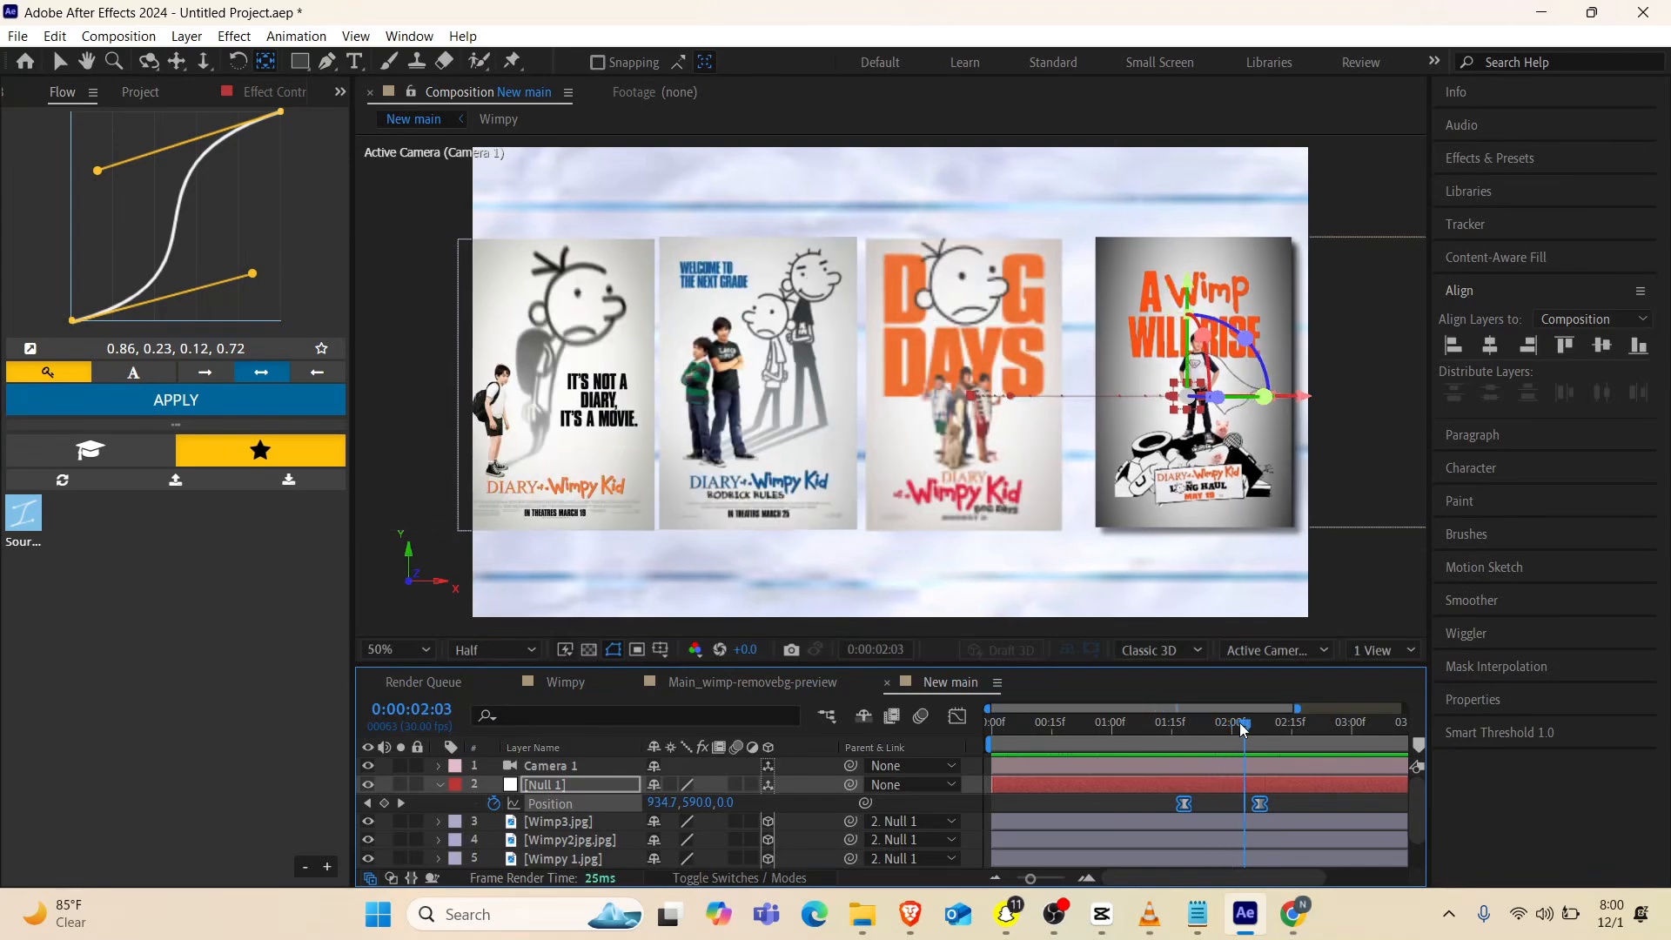
Shift both of the null's position keyframes about 15 frames earlier and play the animation from the start
{"action": "left_click_drag", "start_coordinate": [1259, 807], "coordinate": [1200, 805]}
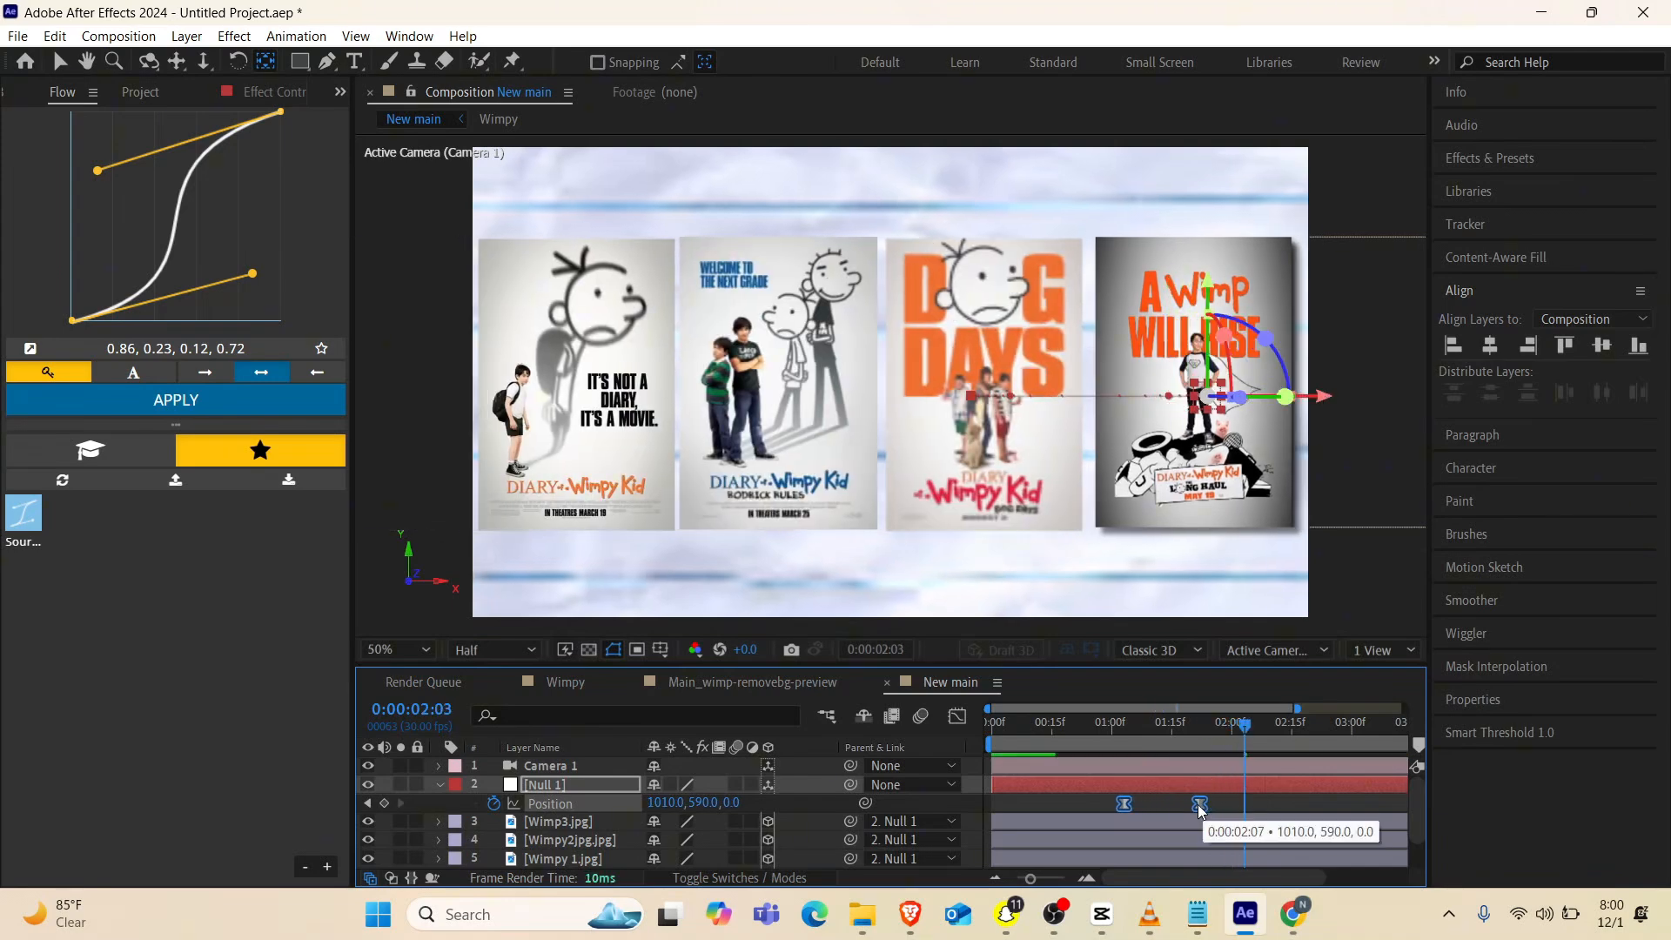
{"action": "left_click", "coordinate": [1093, 729]}
{"action": "left_click_drag", "start_coordinate": [1095, 735], "coordinate": [917, 750]}
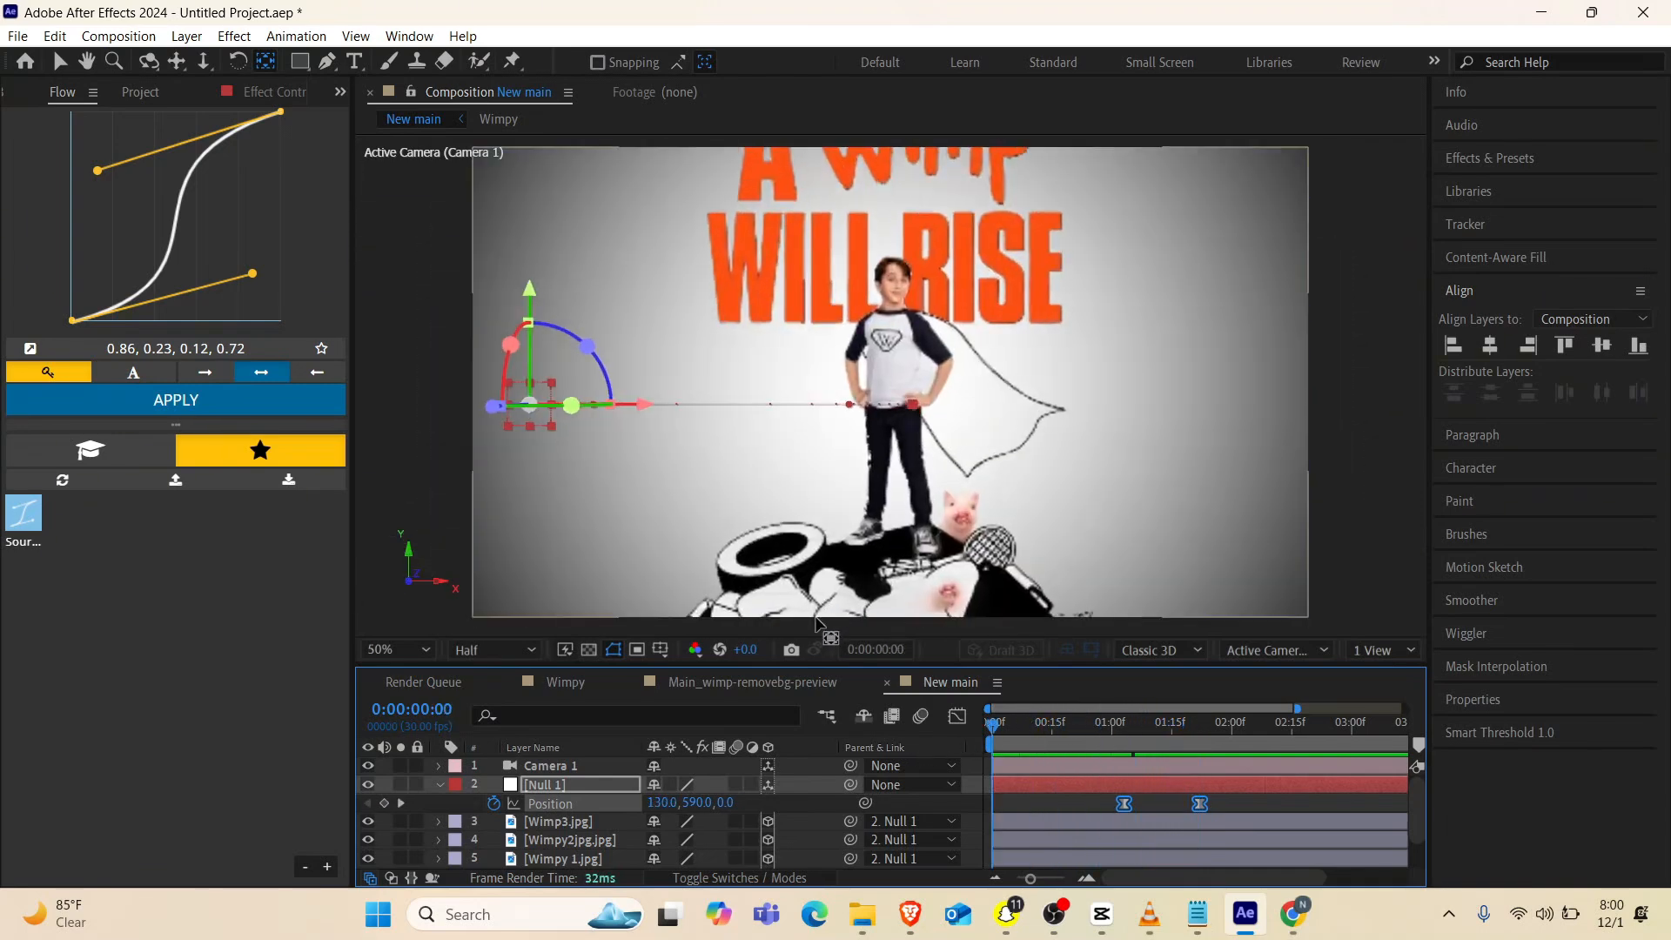
{"action": "key", "text": "v"}
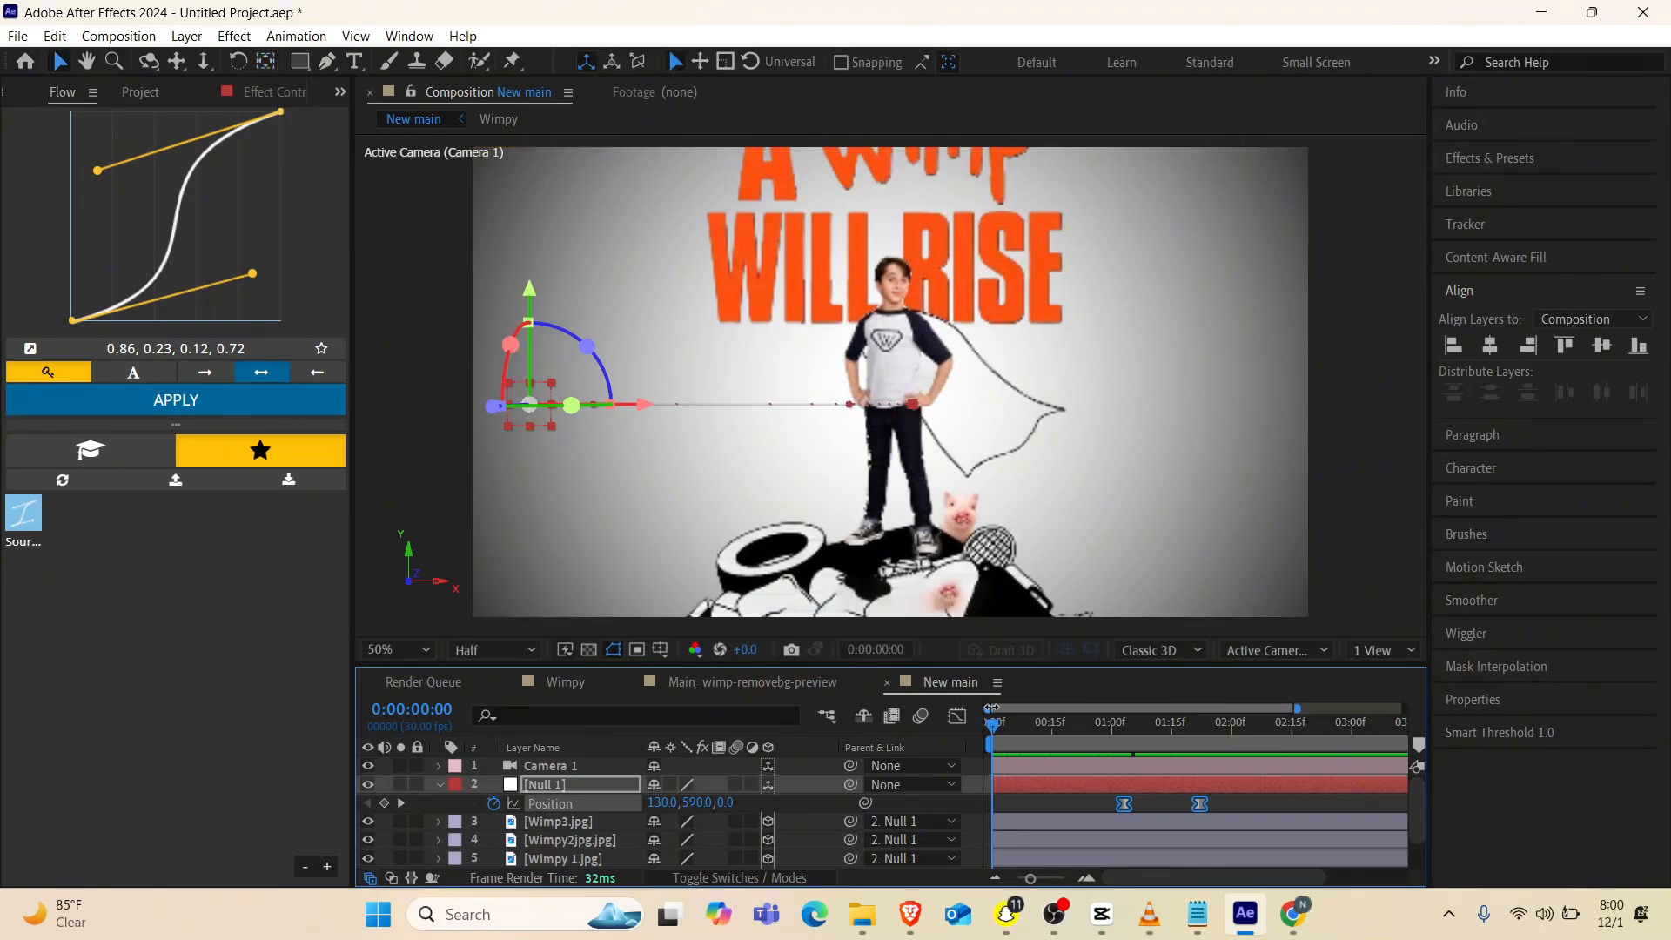
{"action": "key", "text": "space"}
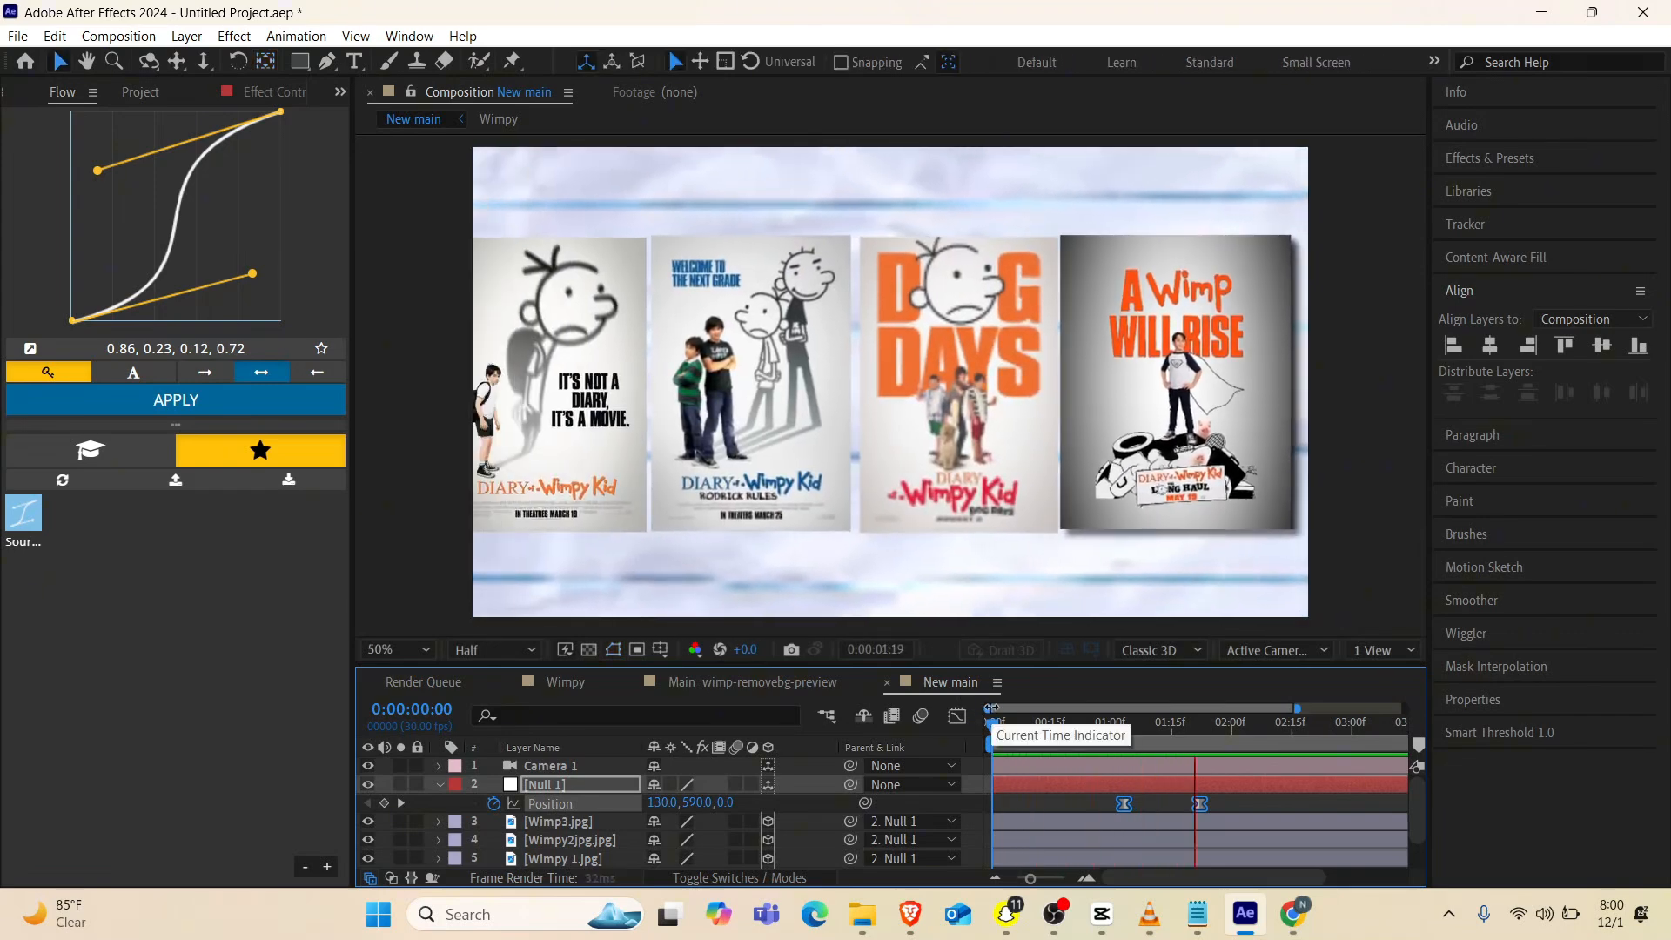
Move the null's first position keyframe about 10 frames earlier, to about 0:00:00:24, and play the animation from the start
{"action": "key", "text": "space"}
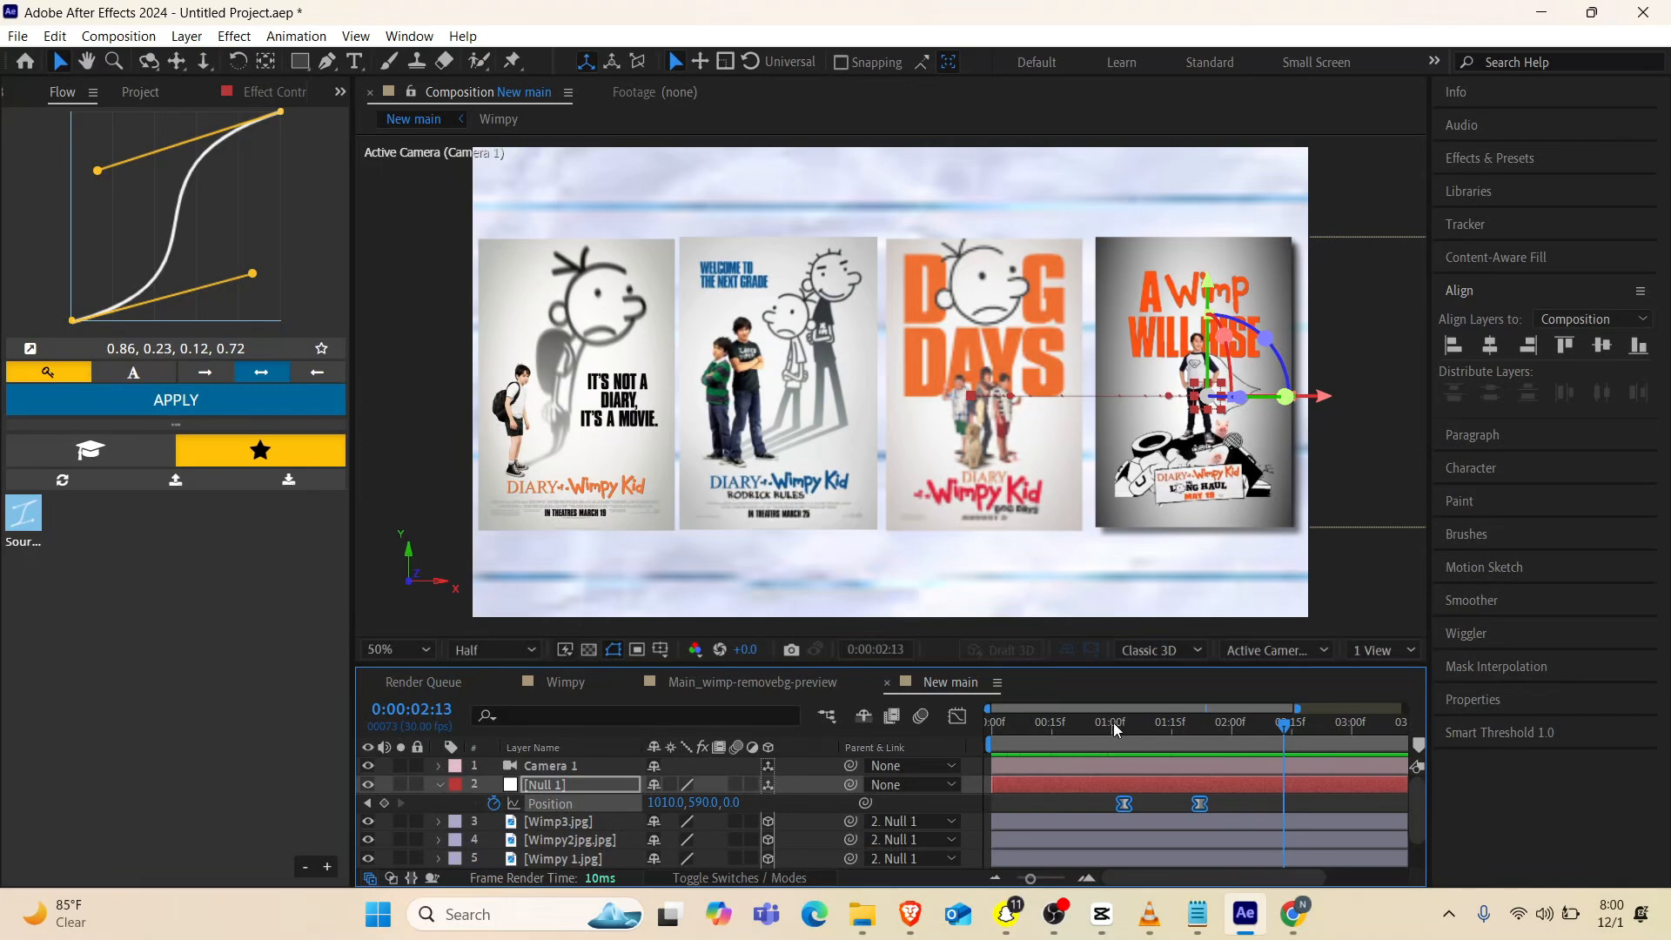
{"action": "left_click_drag", "start_coordinate": [1114, 727], "coordinate": [1091, 731]}
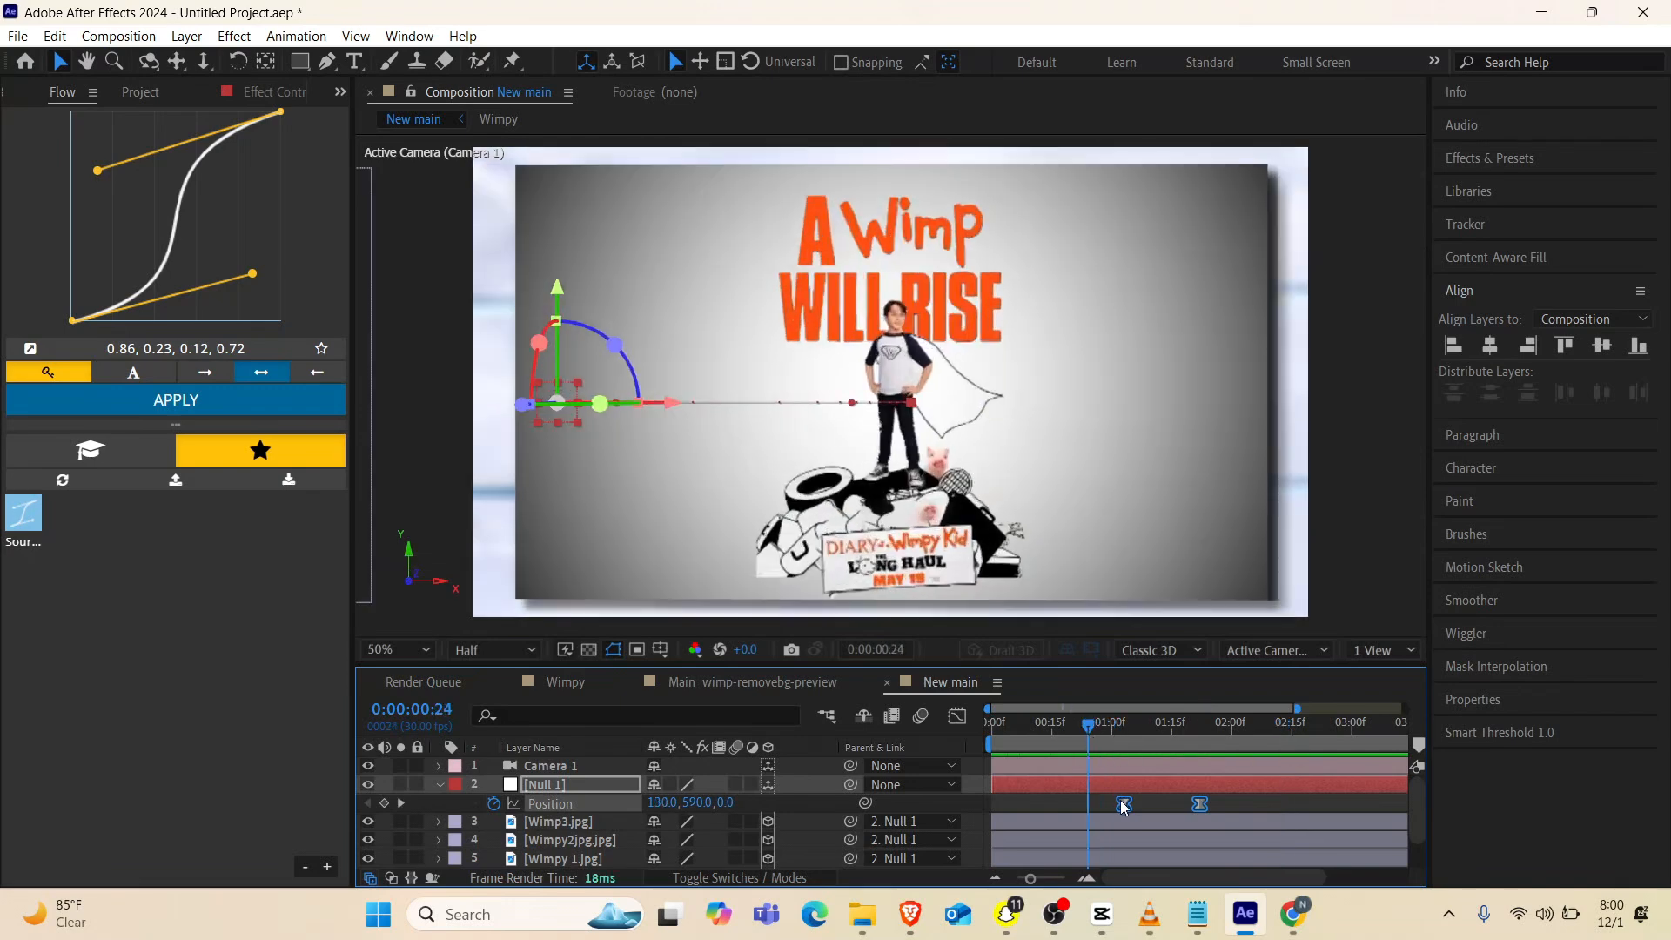
{"action": "left_click_drag", "start_coordinate": [1122, 799], "coordinate": [1083, 807]}
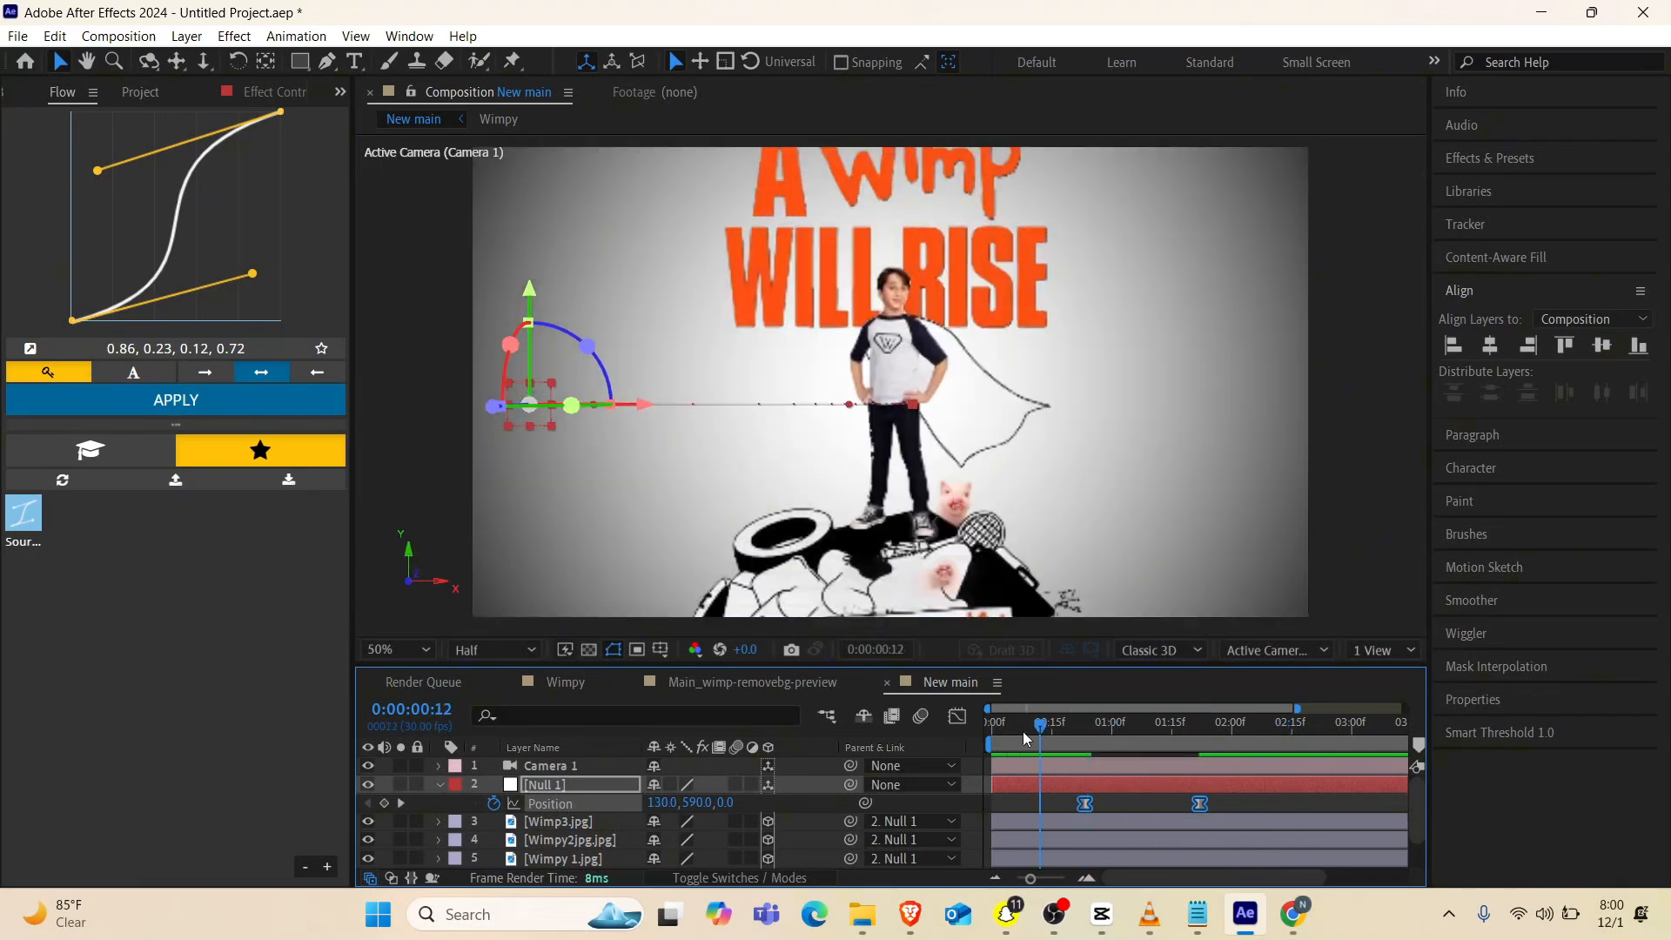
{"action": "key", "text": "space"}
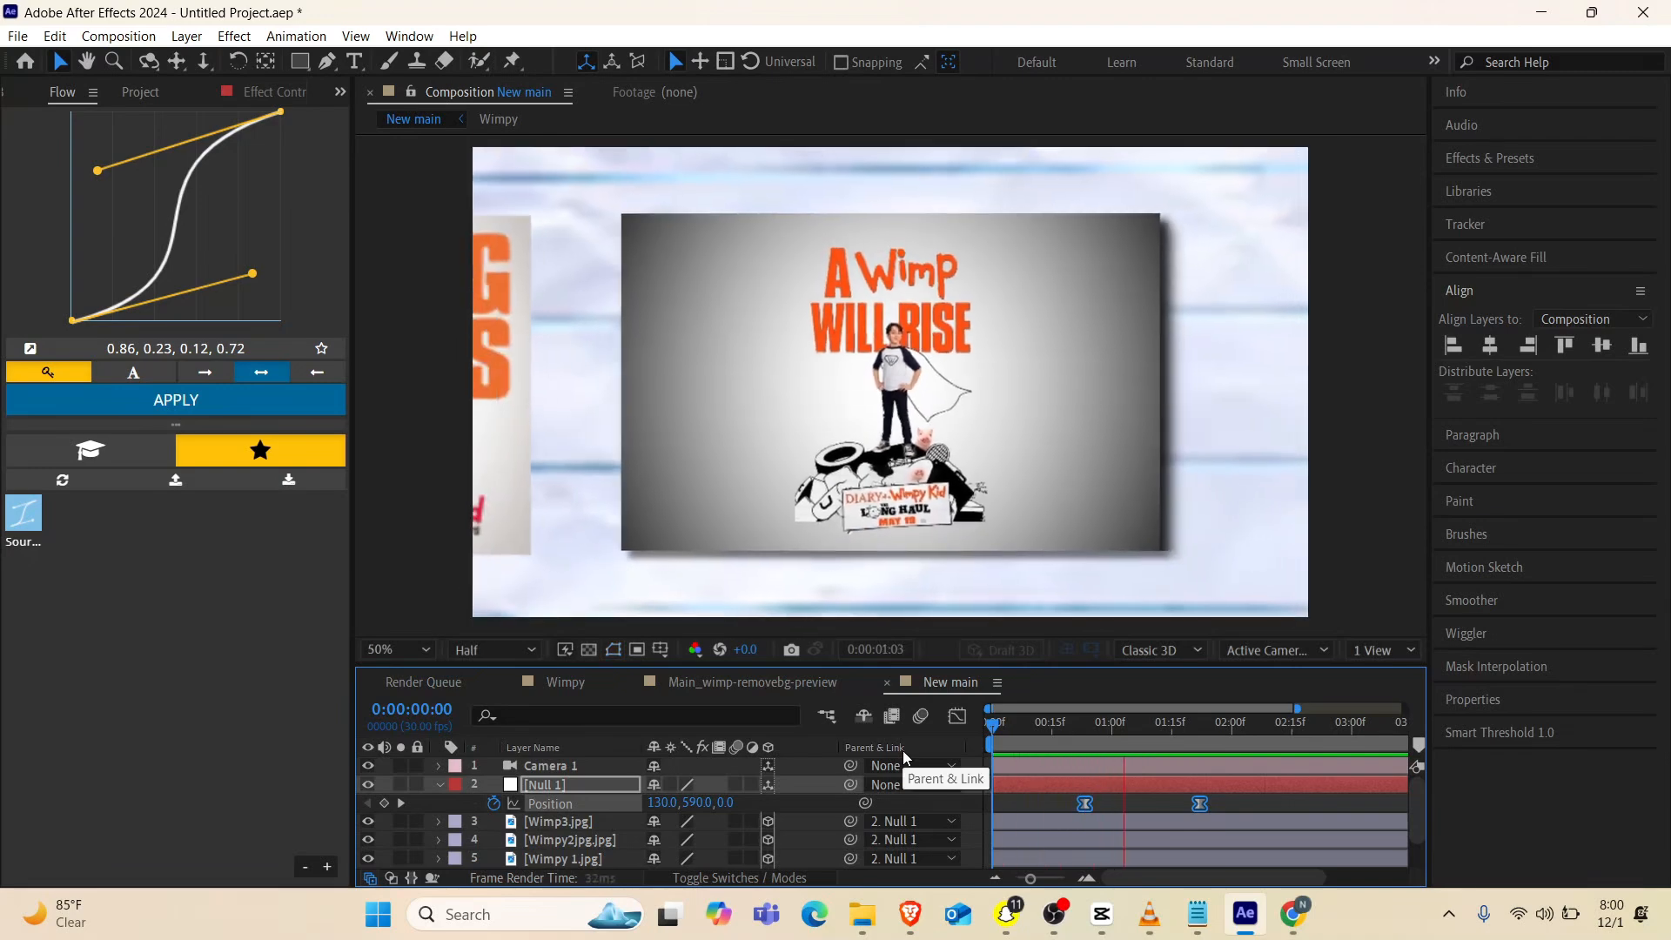
{"action": "key", "text": "space"}
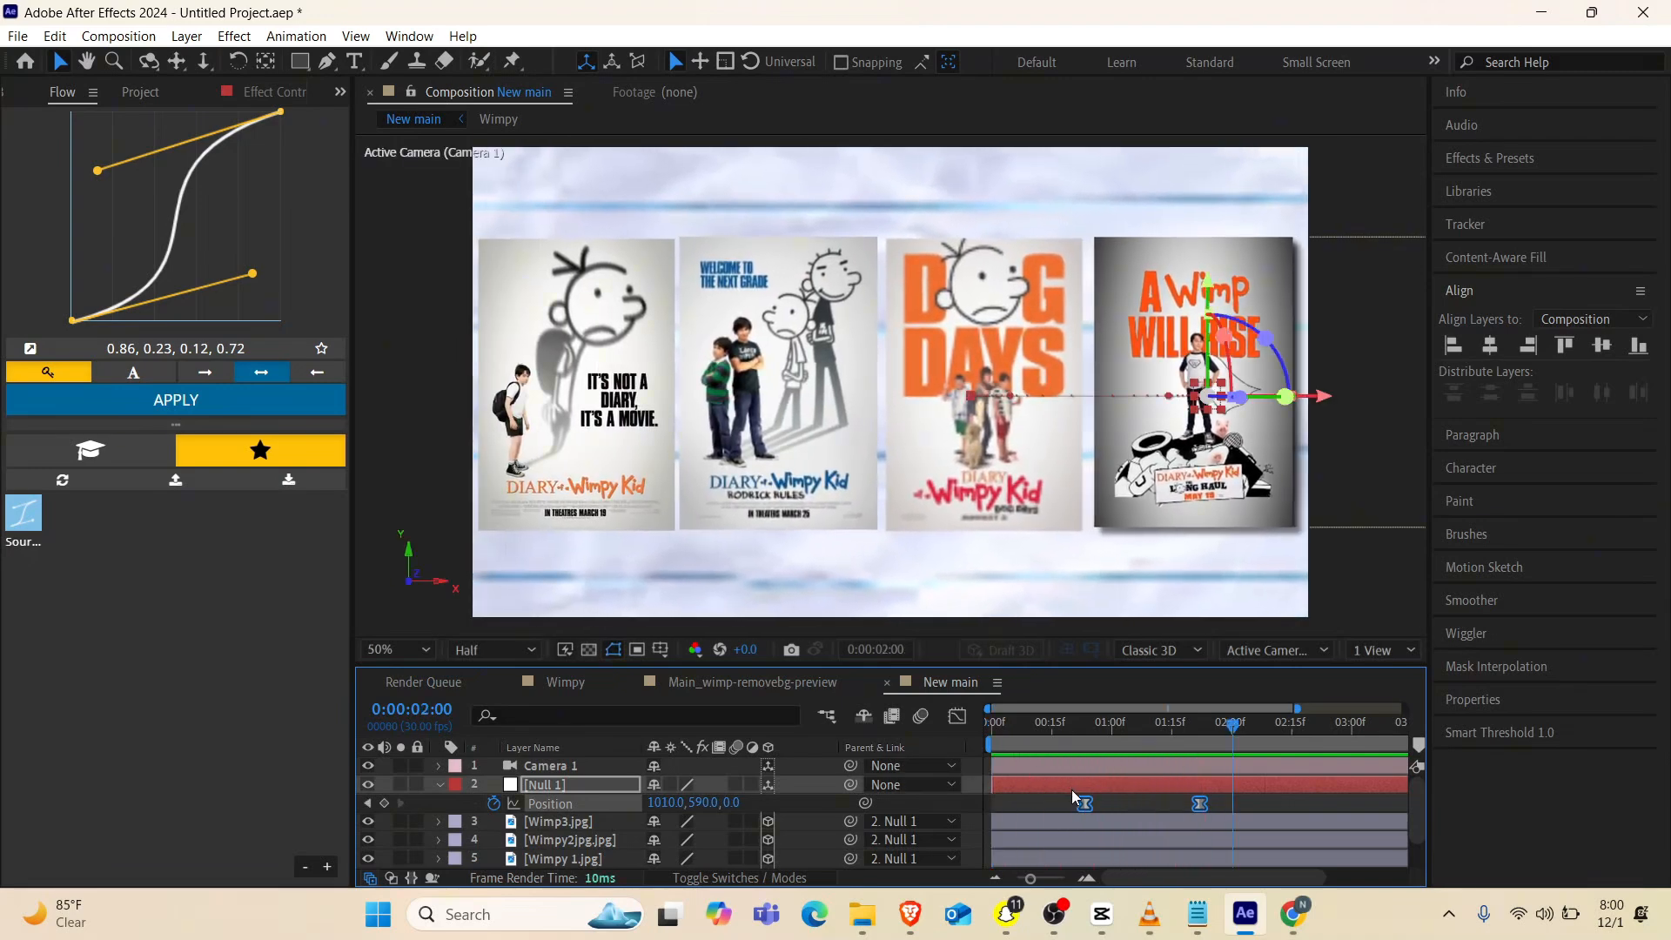
Shift both of the null's position keyframes about 4 frames later and replay the animation
{"action": "left_click_drag", "start_coordinate": [1085, 806], "coordinate": [1101, 806]}
{"action": "key", "text": "Home"}
{"action": "key", "text": "space"}
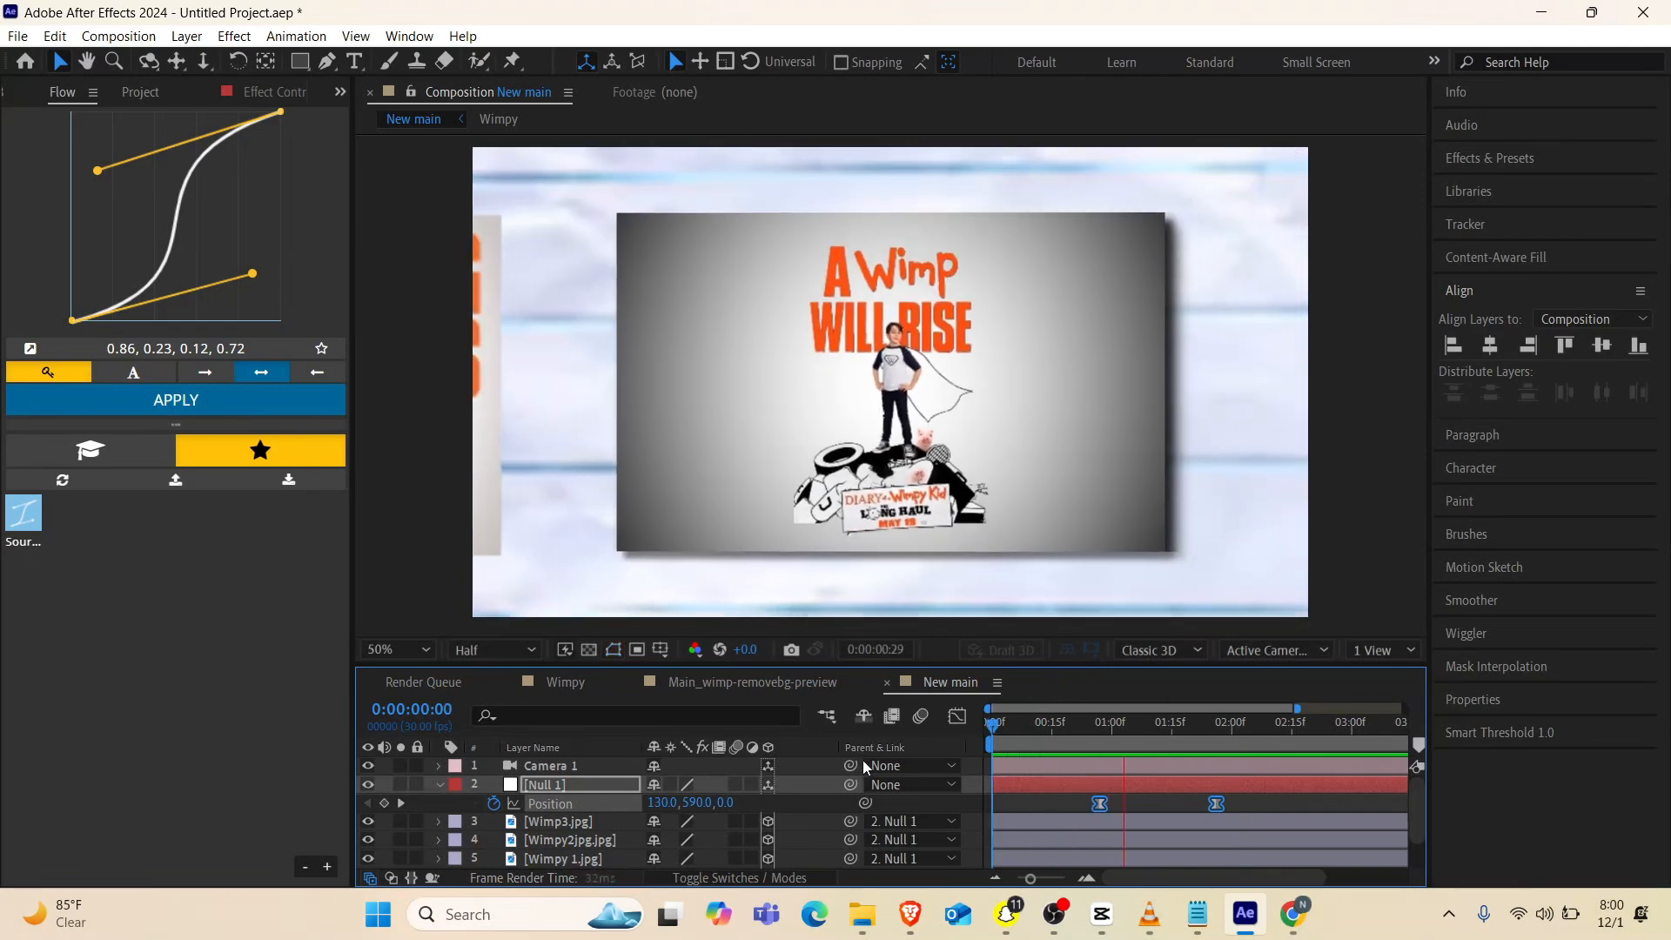
{"action": "key", "text": "space"}
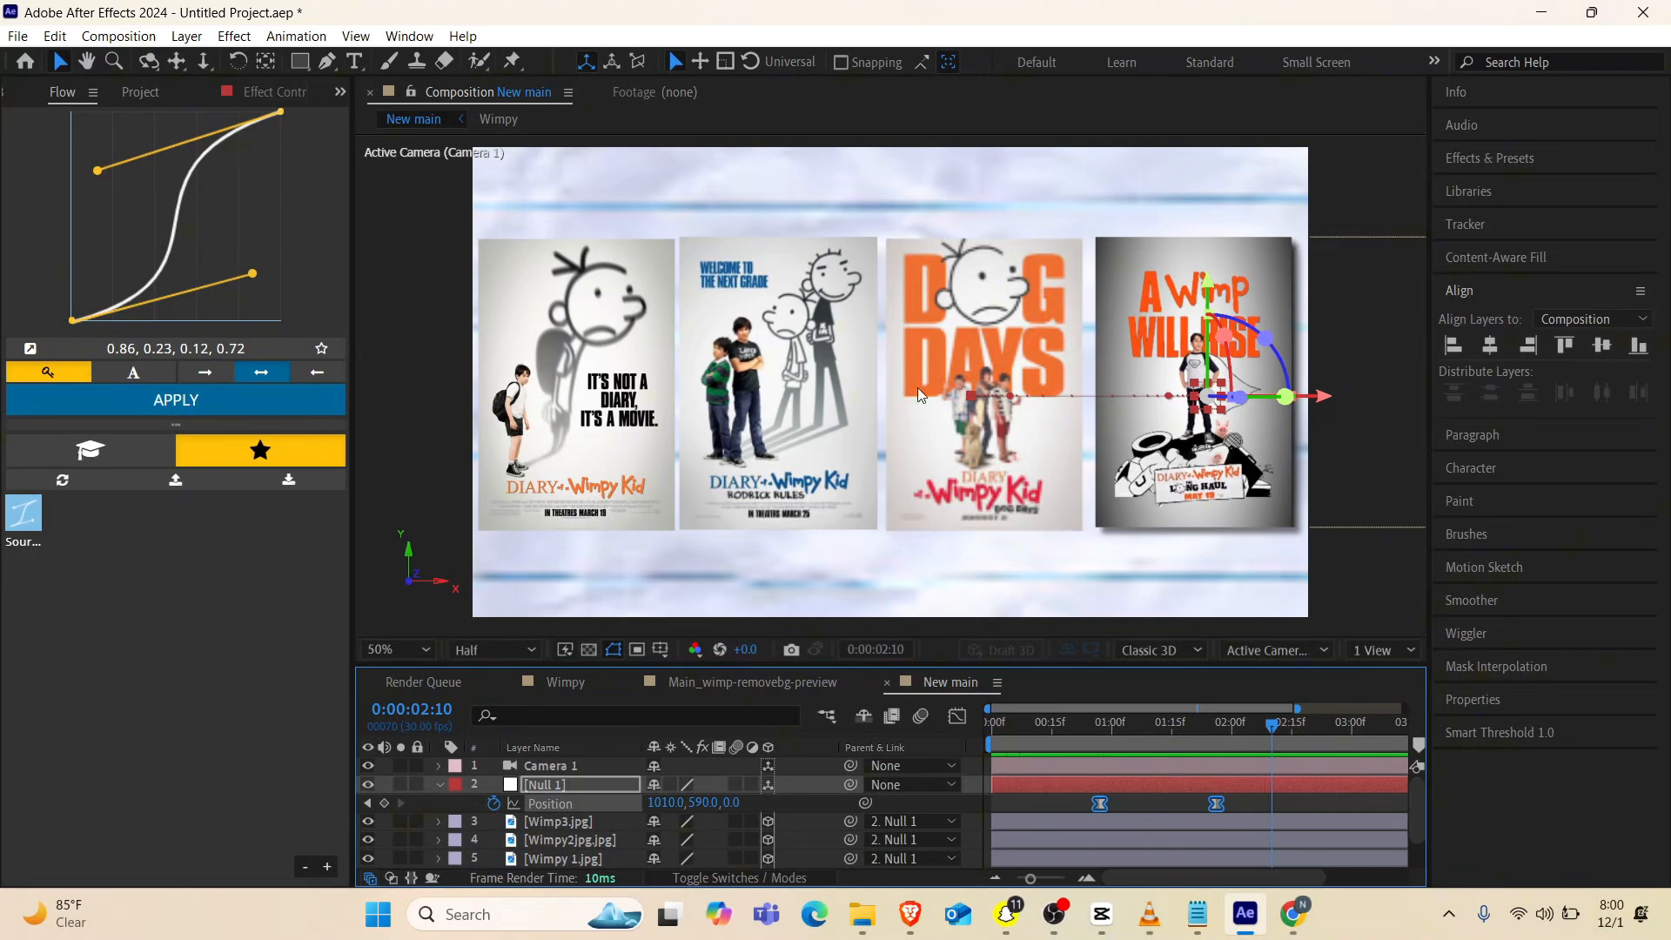
{"action": "key", "text": "comma"}
{"action": "key", "text": "period"}
{"action": "key", "text": "comma"}
{"action": "key", "text": "comma"}
{"action": "key", "text": "period"}
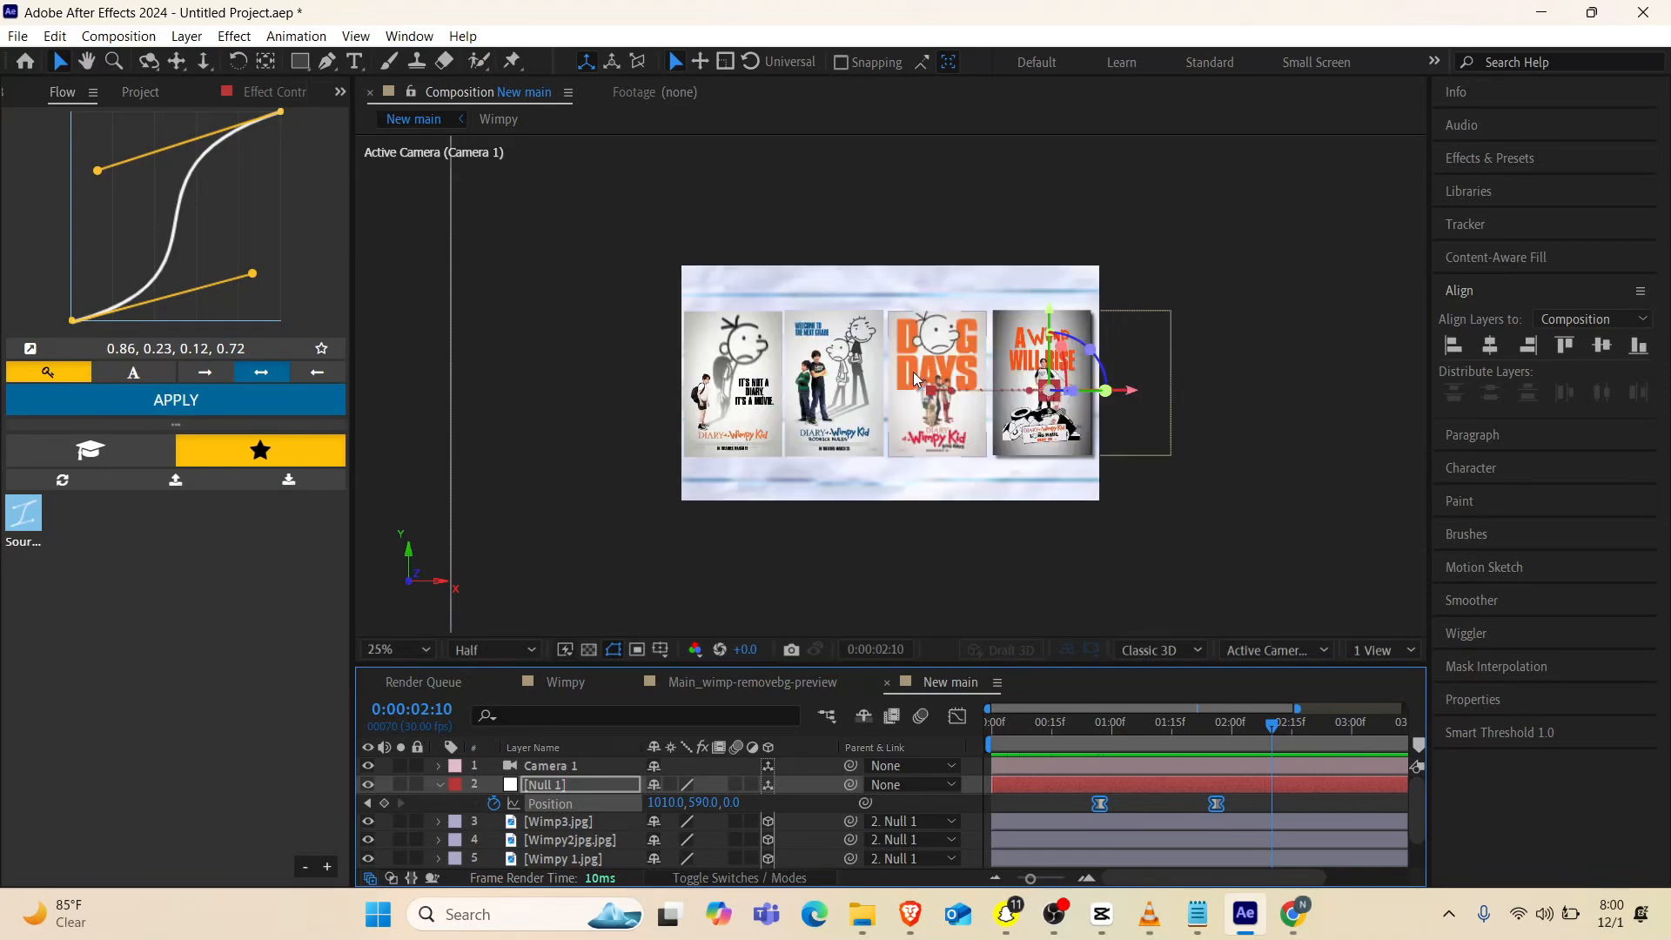
{"action": "key", "text": "period"}
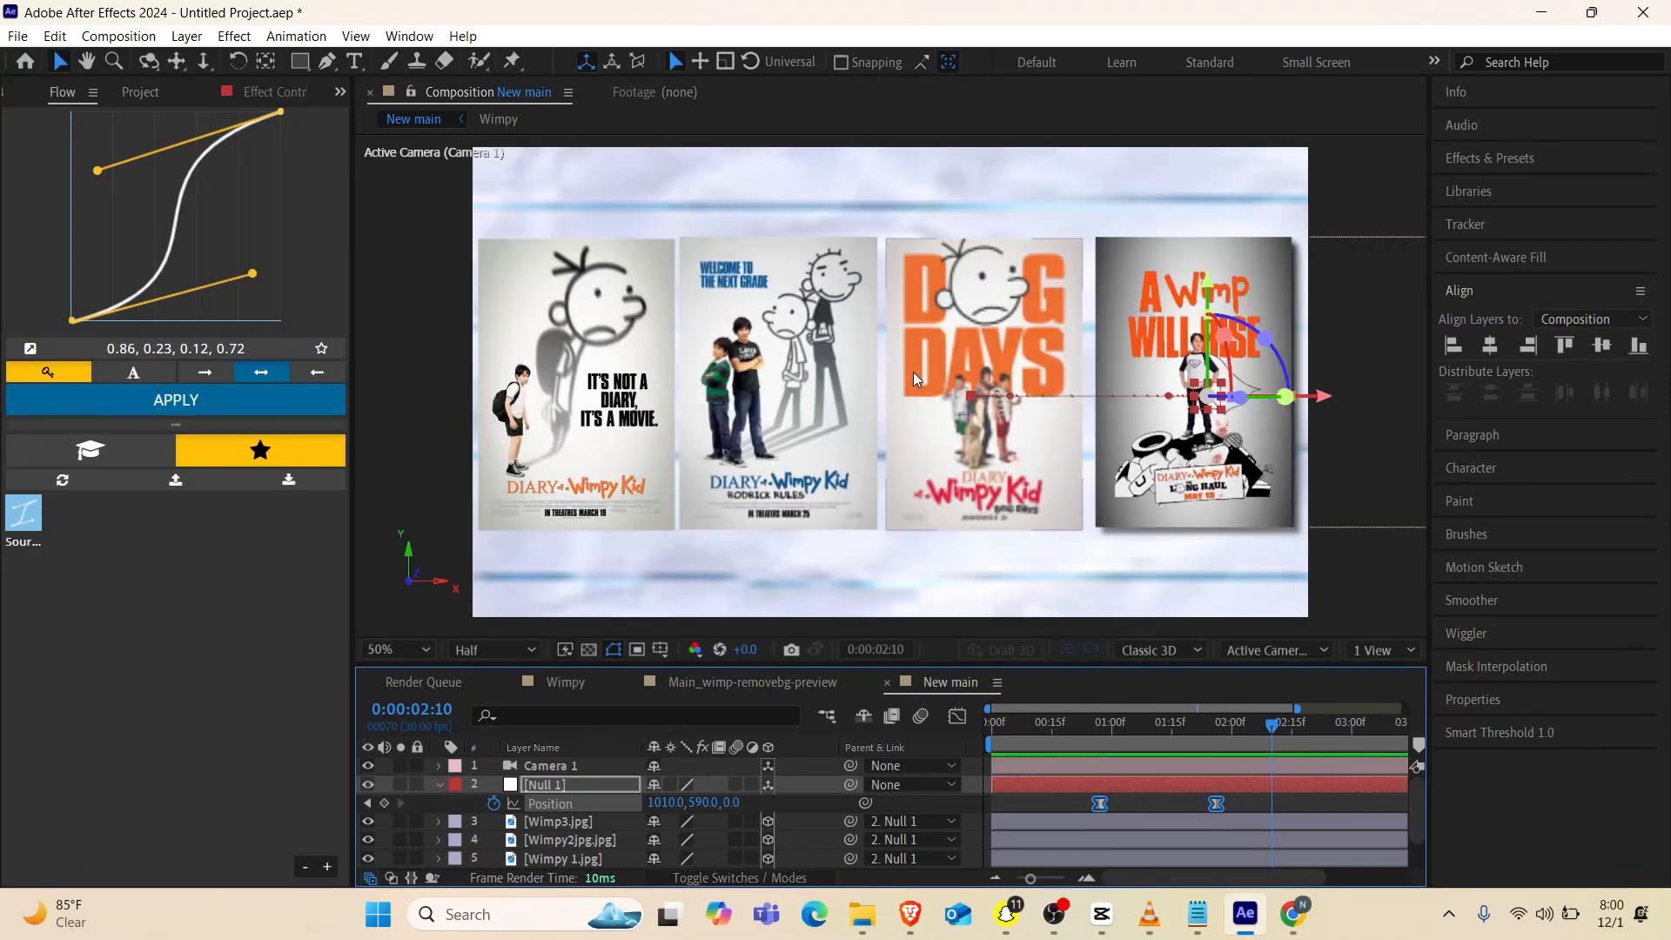
At Camera 1's last keyframe, 0:00:01:29, dolly the camera back to a Z position of about -5550 and play the animation
{"action": "left_click", "coordinate": [581, 766]}
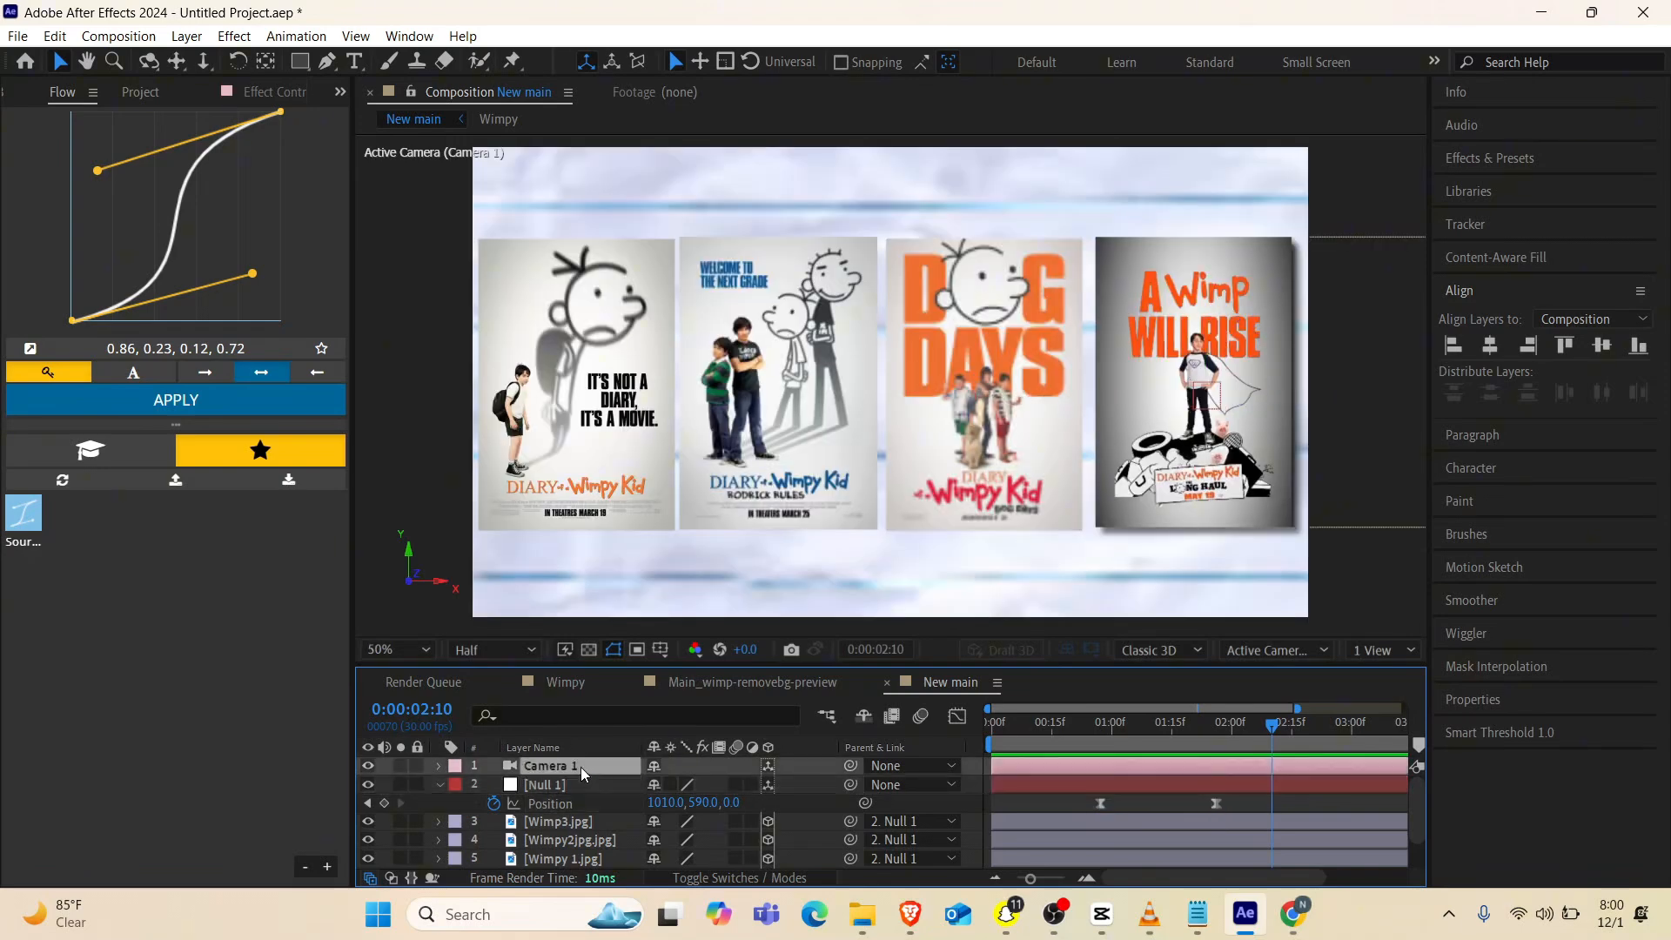
{"action": "key", "text": "u"}
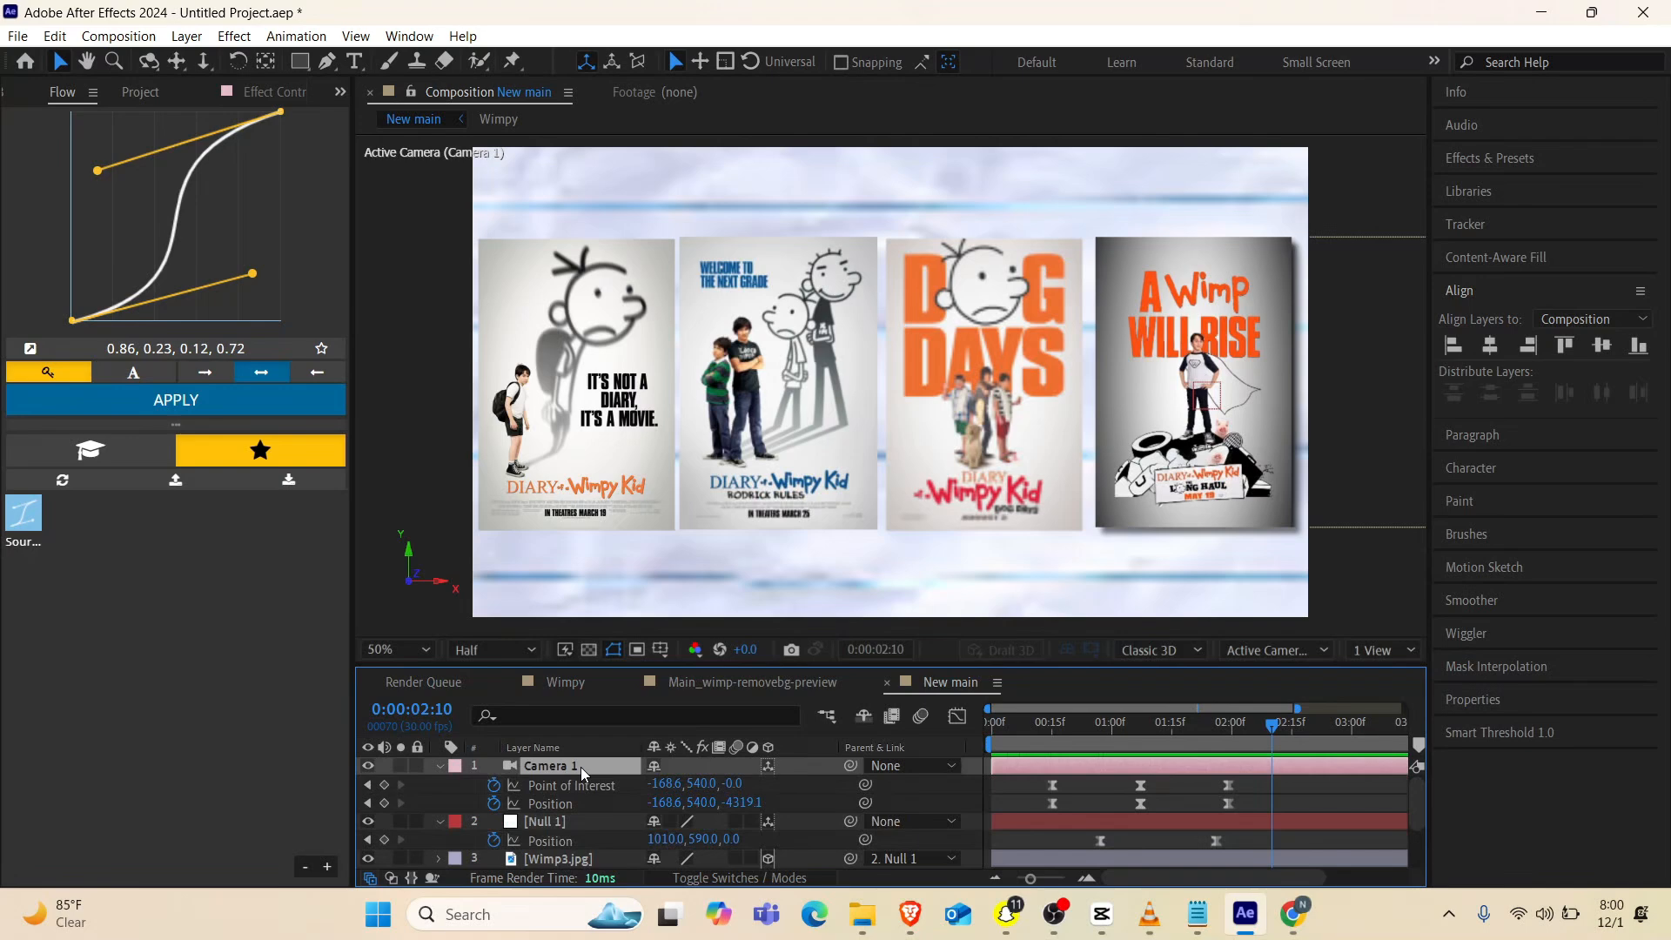
{"action": "left_click", "coordinate": [368, 785]}
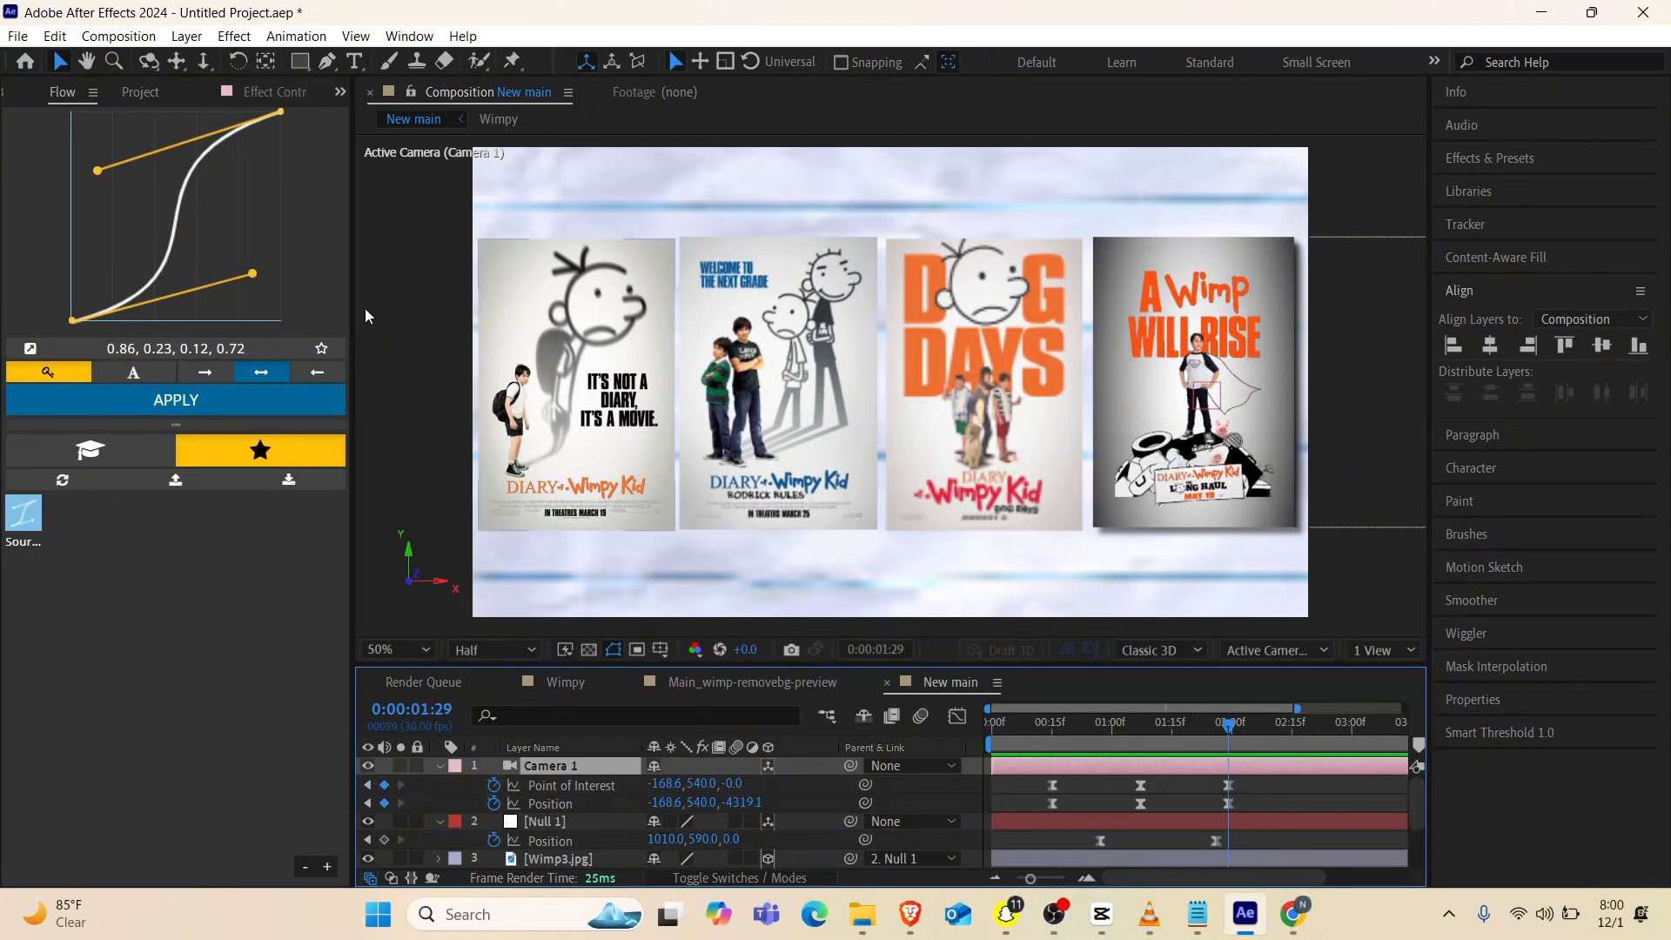
{"action": "left_click", "coordinate": [204, 63]}
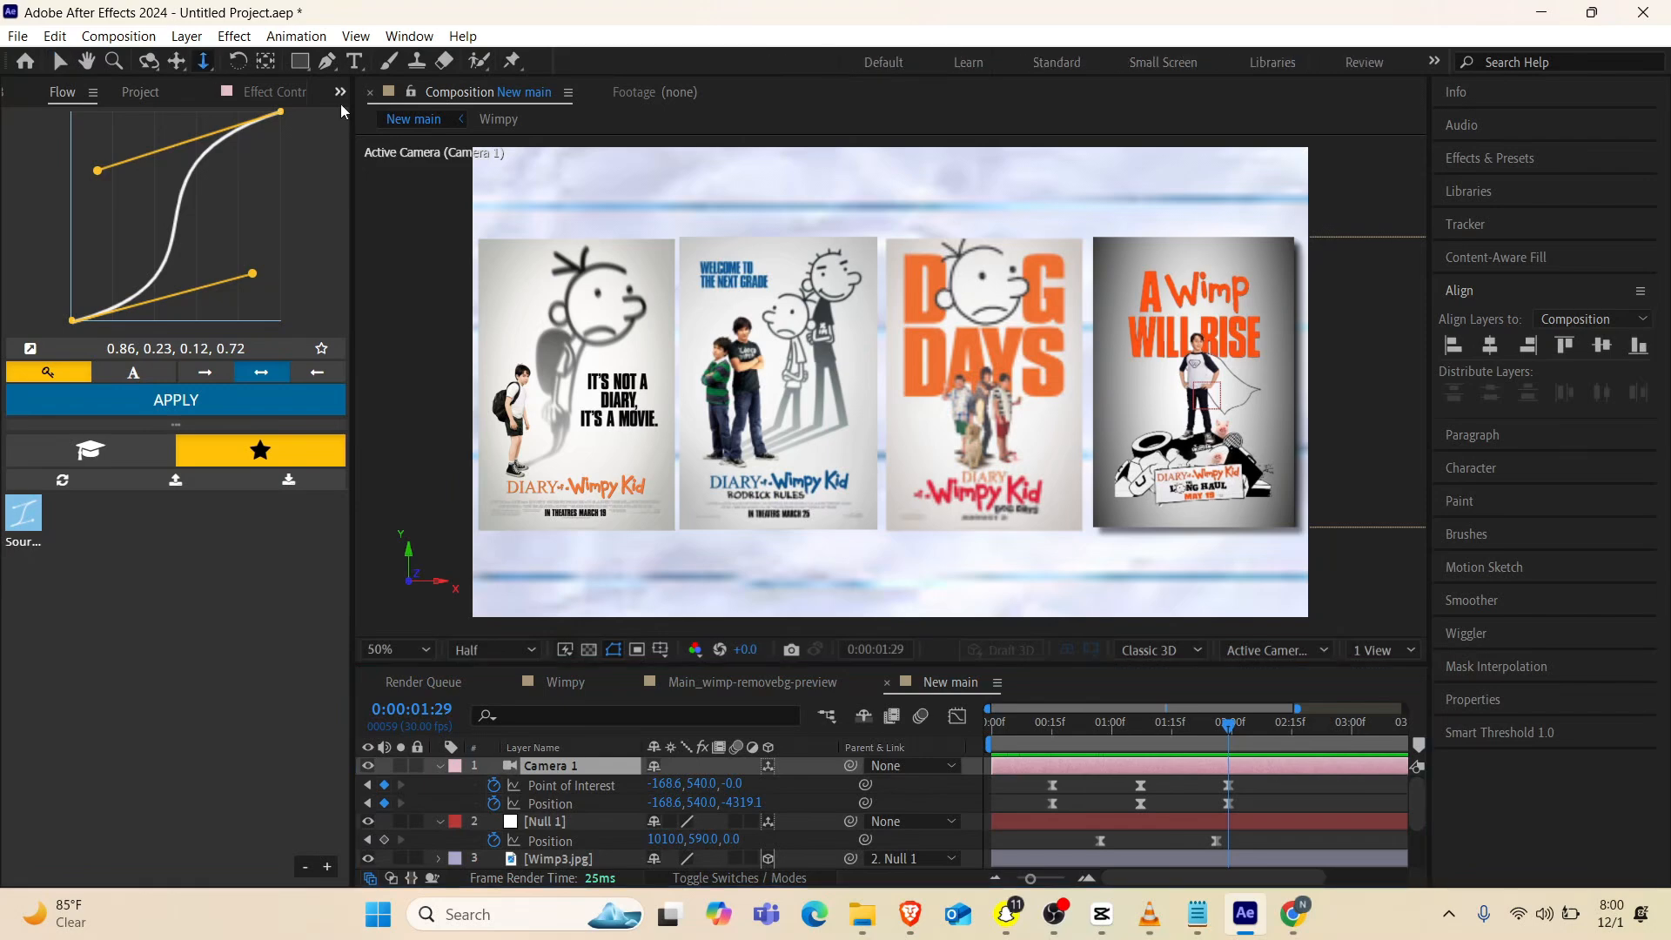
{"action": "left_click_drag", "start_coordinate": [878, 366], "coordinate": [902, 386]}
{"action": "key", "text": "Home"}
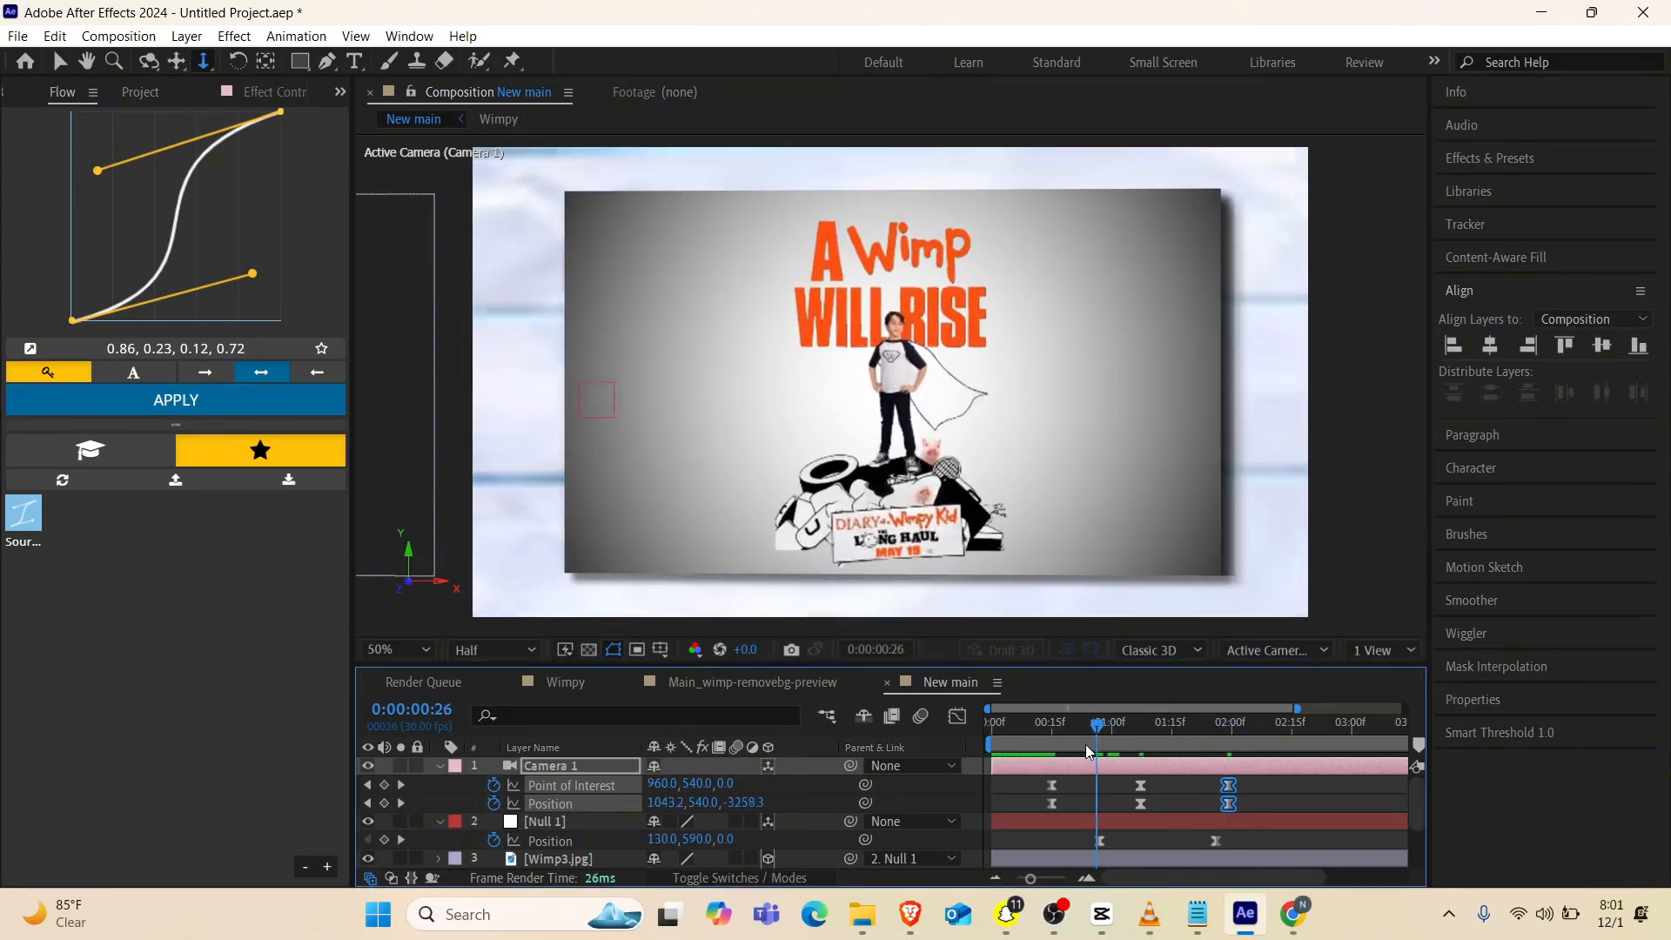
{"action": "key", "text": "space"}
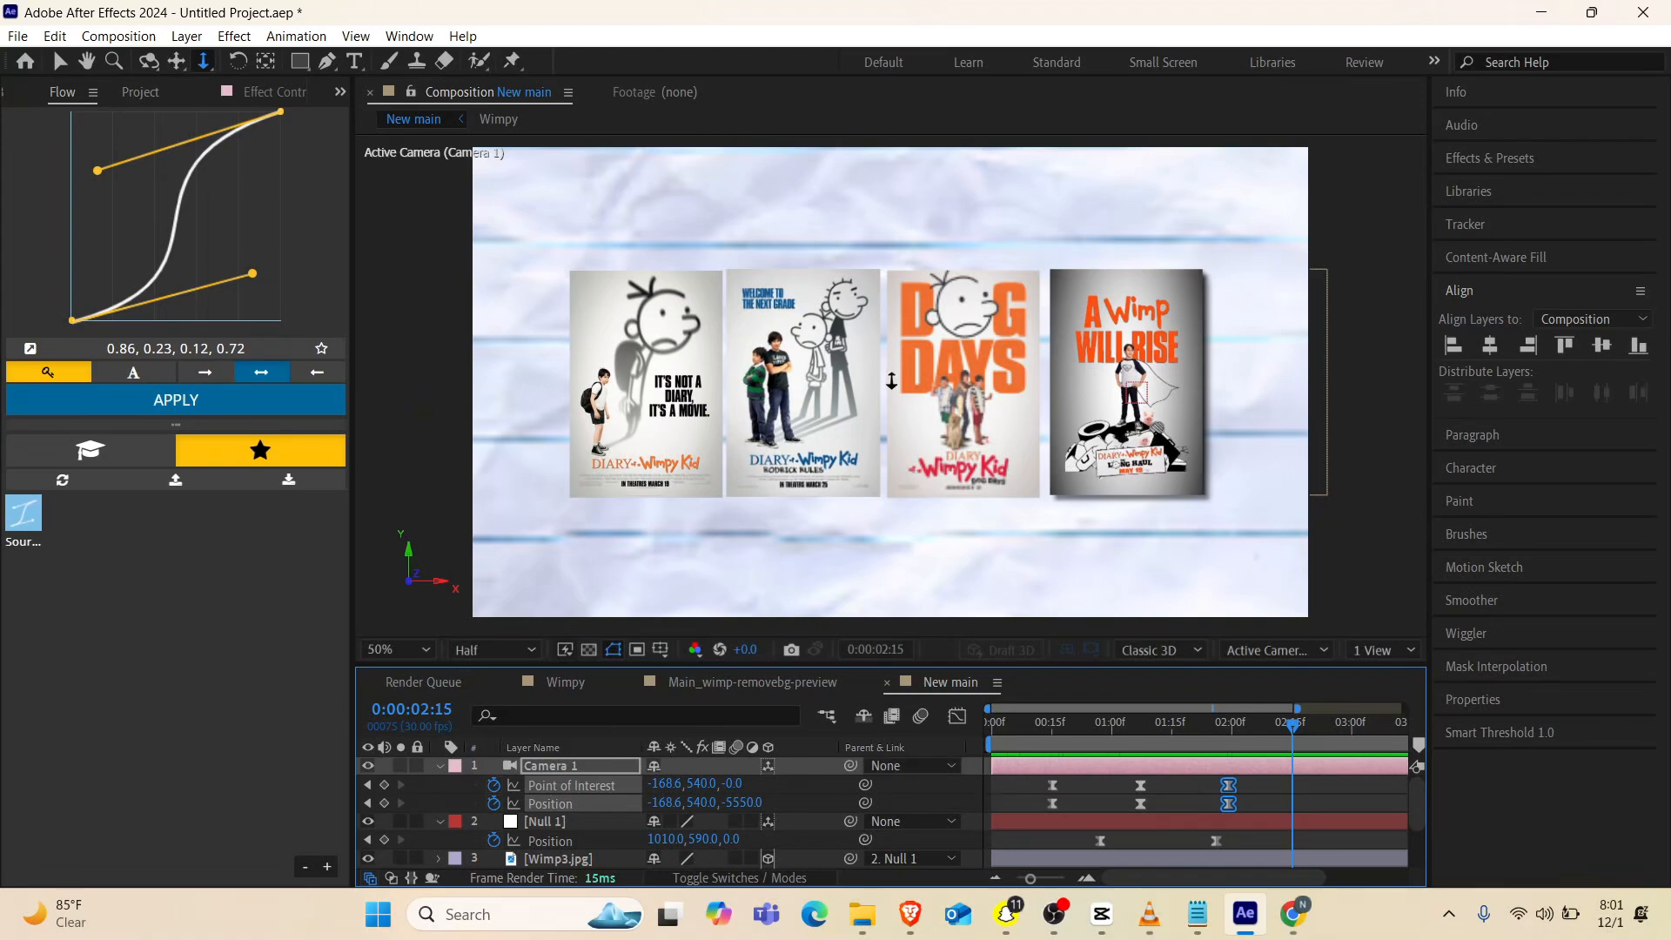
Move the Wimpy 1, Wimpy2jpg and Wimp3 posters left along X to widen the gaps between the posters in the row
{"action": "key", "text": "v"}
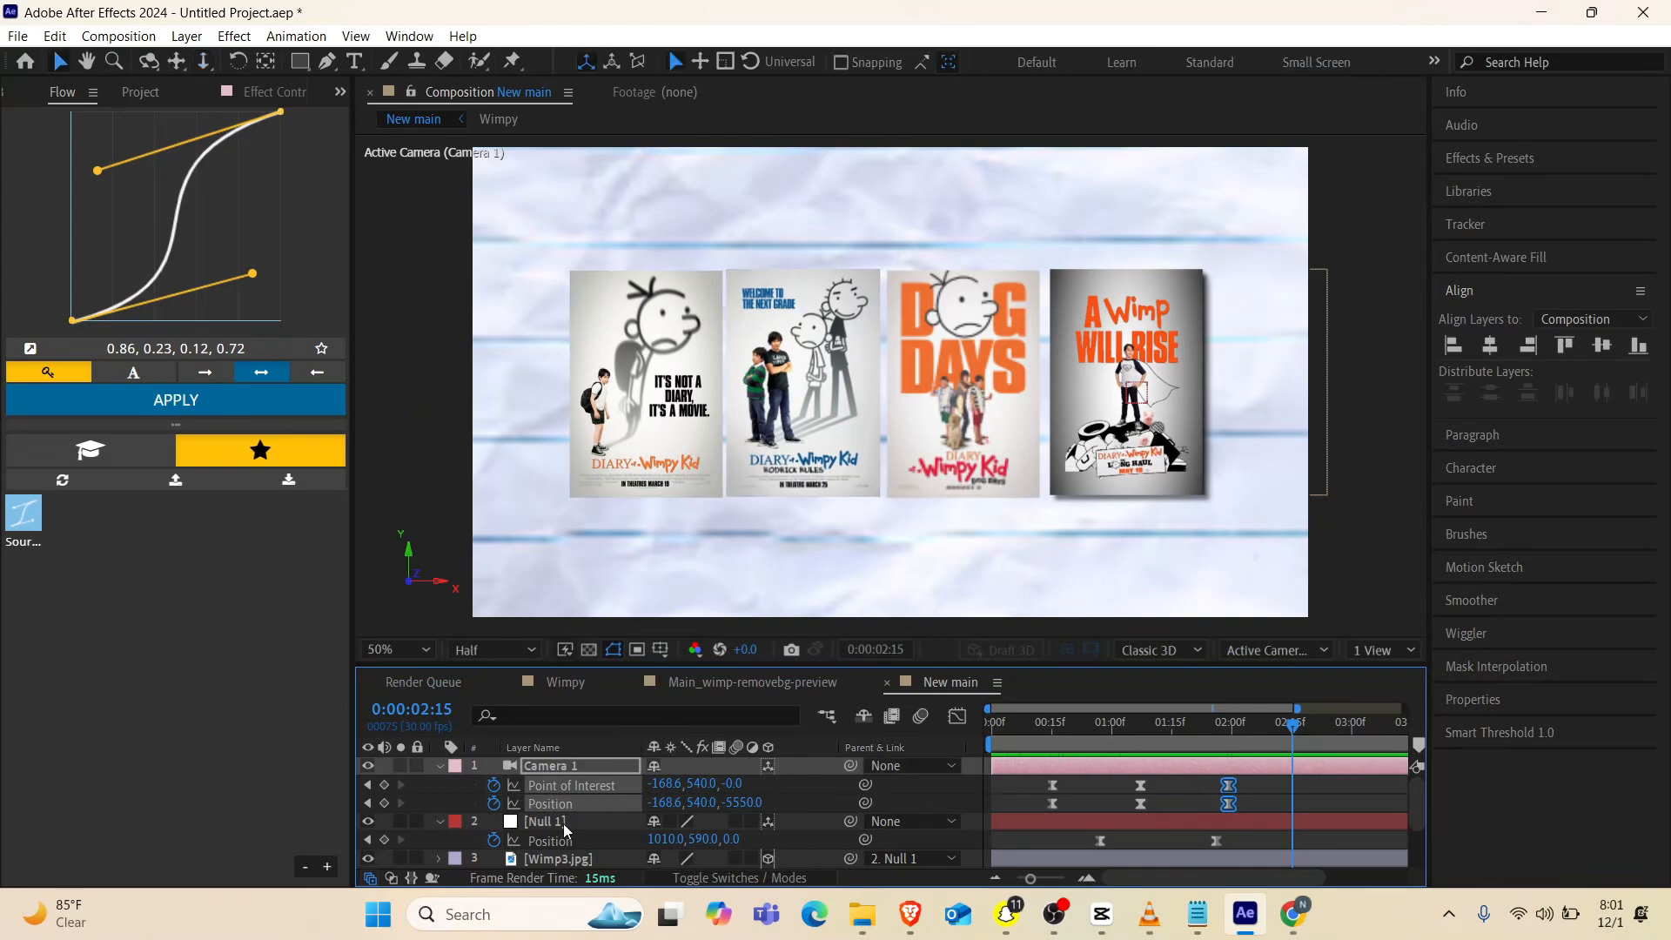
{"action": "left_click", "coordinate": [439, 765]}
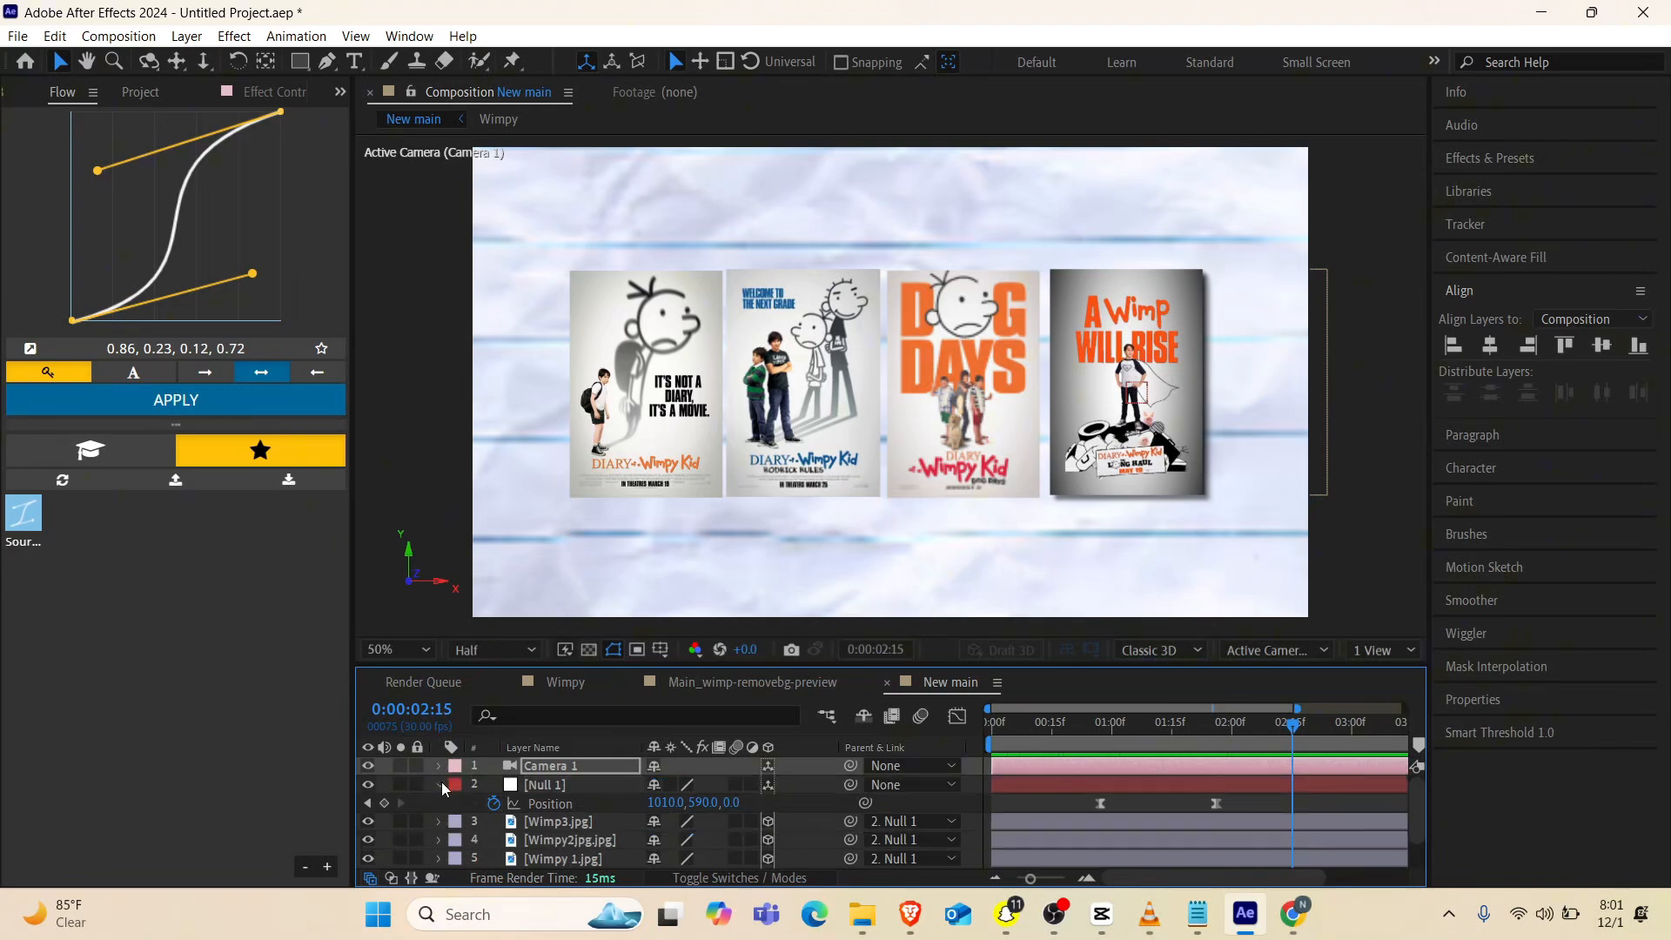
{"action": "left_click", "coordinate": [441, 783]}
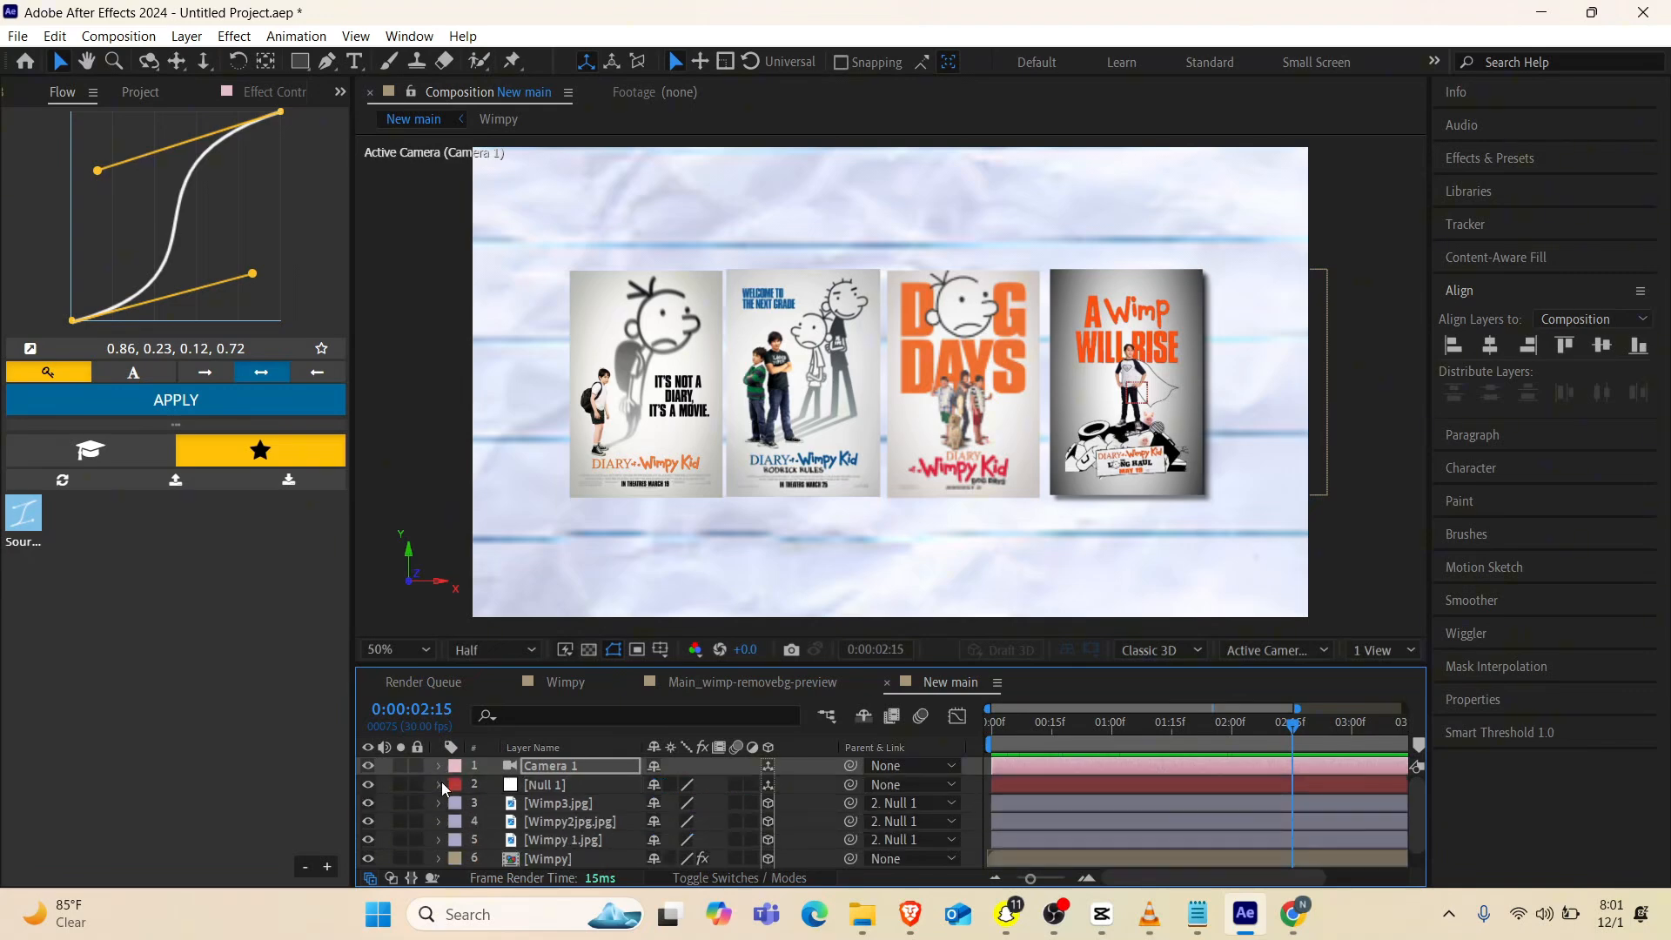
{"action": "left_click", "coordinate": [571, 804]}
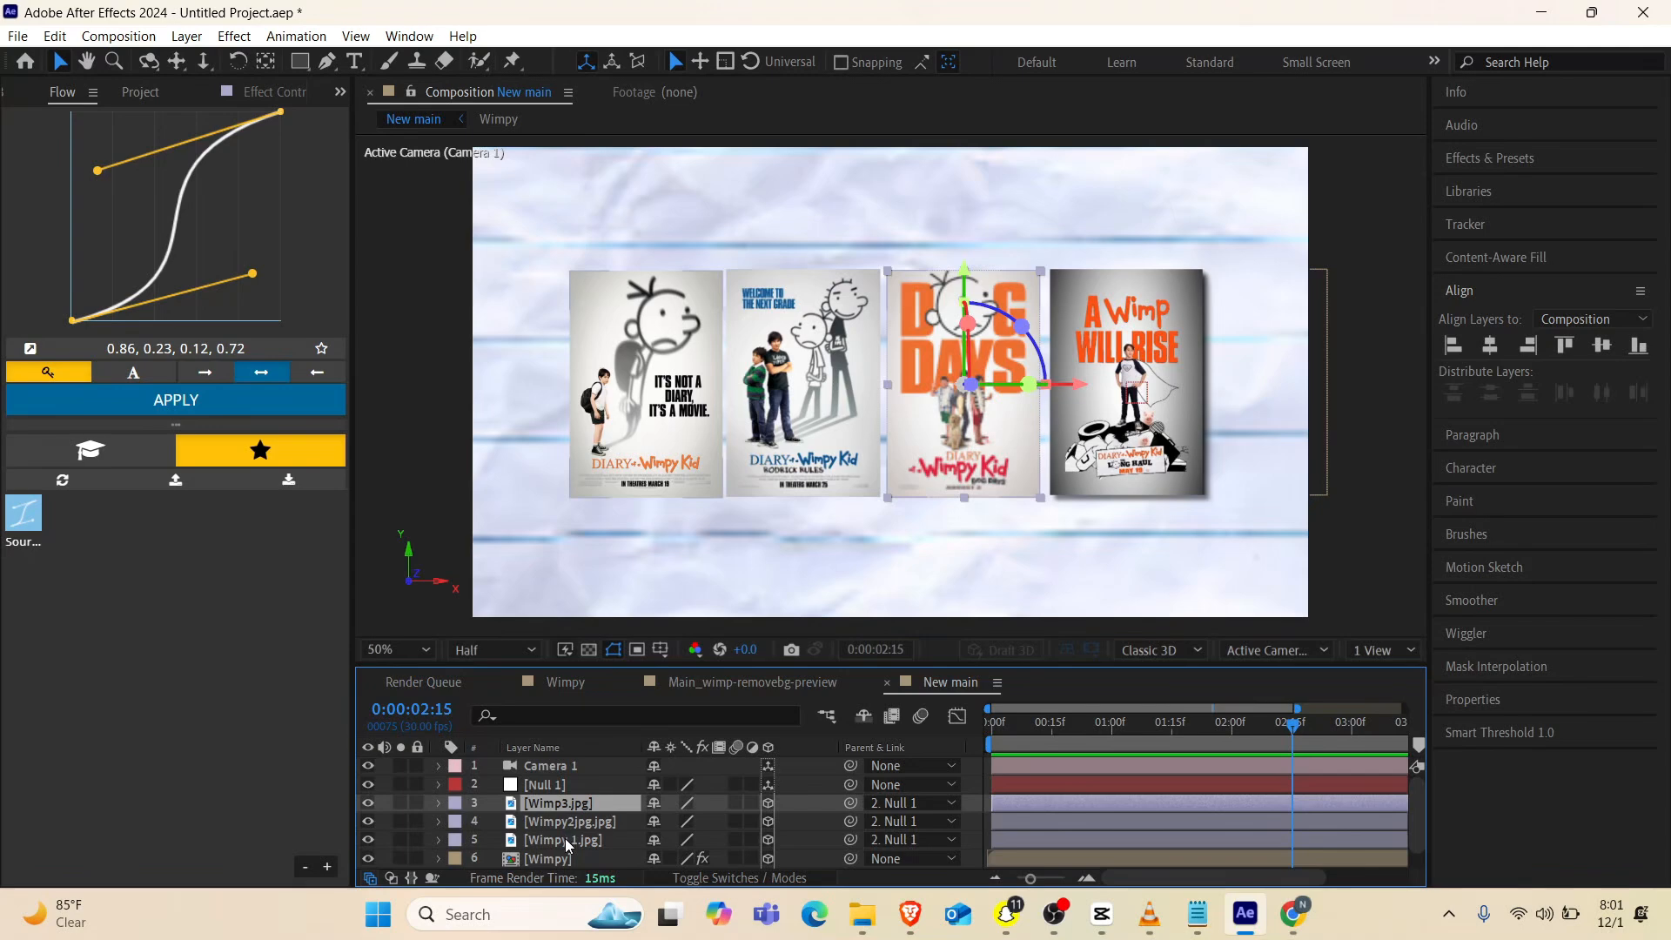
{"action": "left_click", "coordinate": [565, 838]}
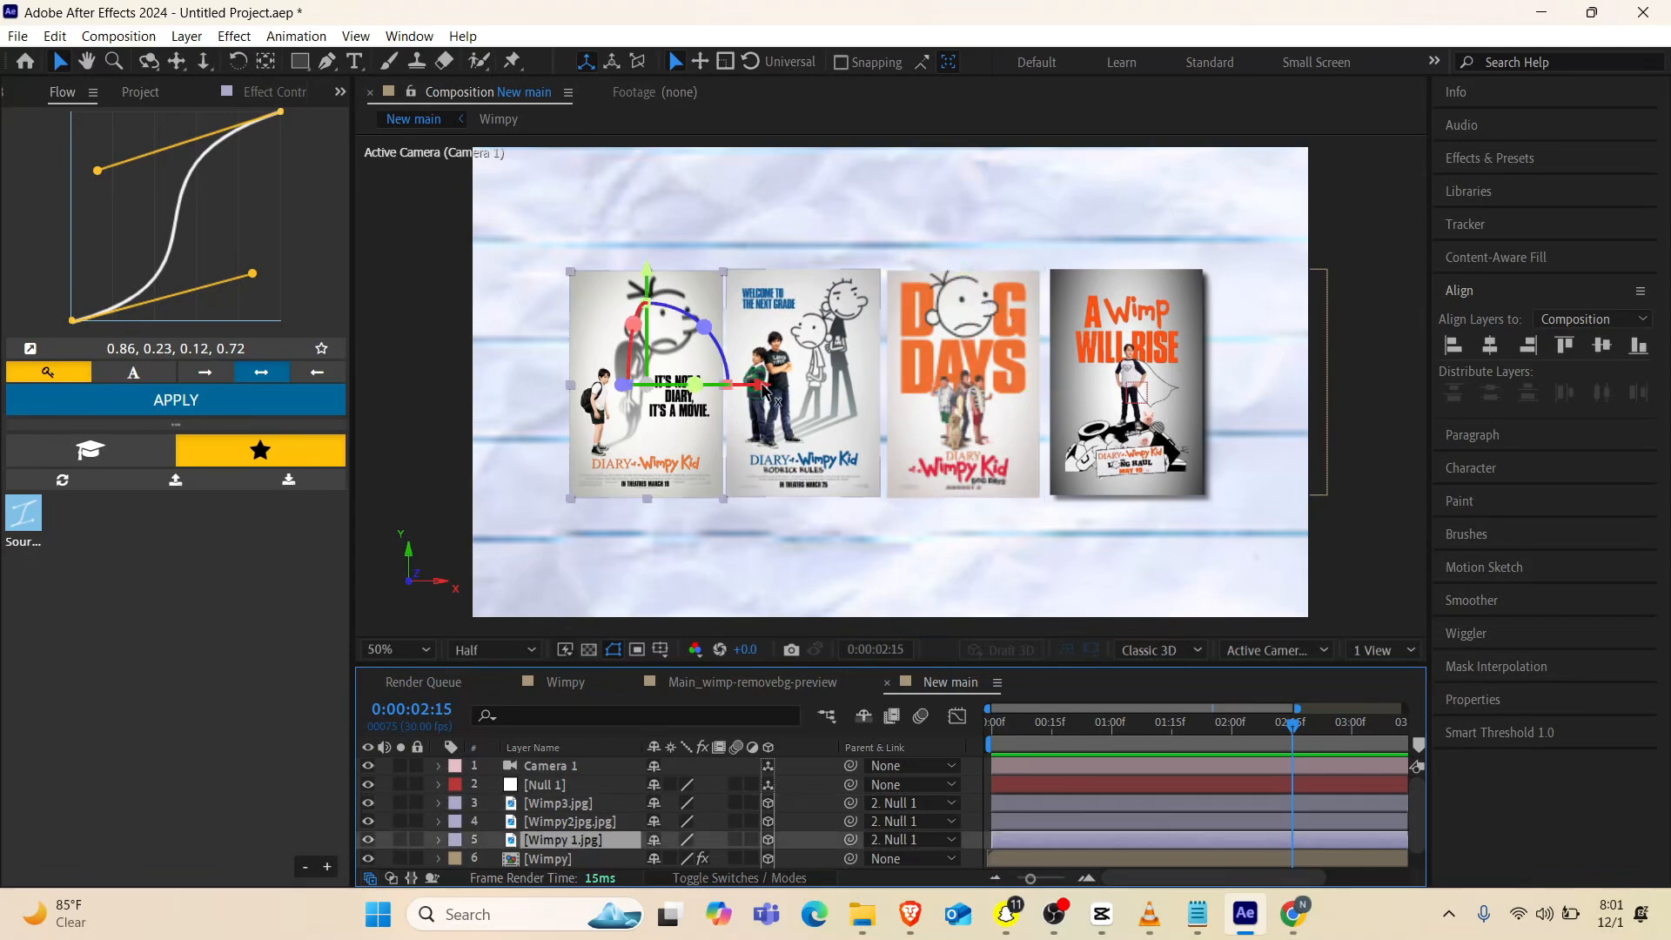
{"action": "left_click_drag", "start_coordinate": [756, 394], "coordinate": [696, 400]}
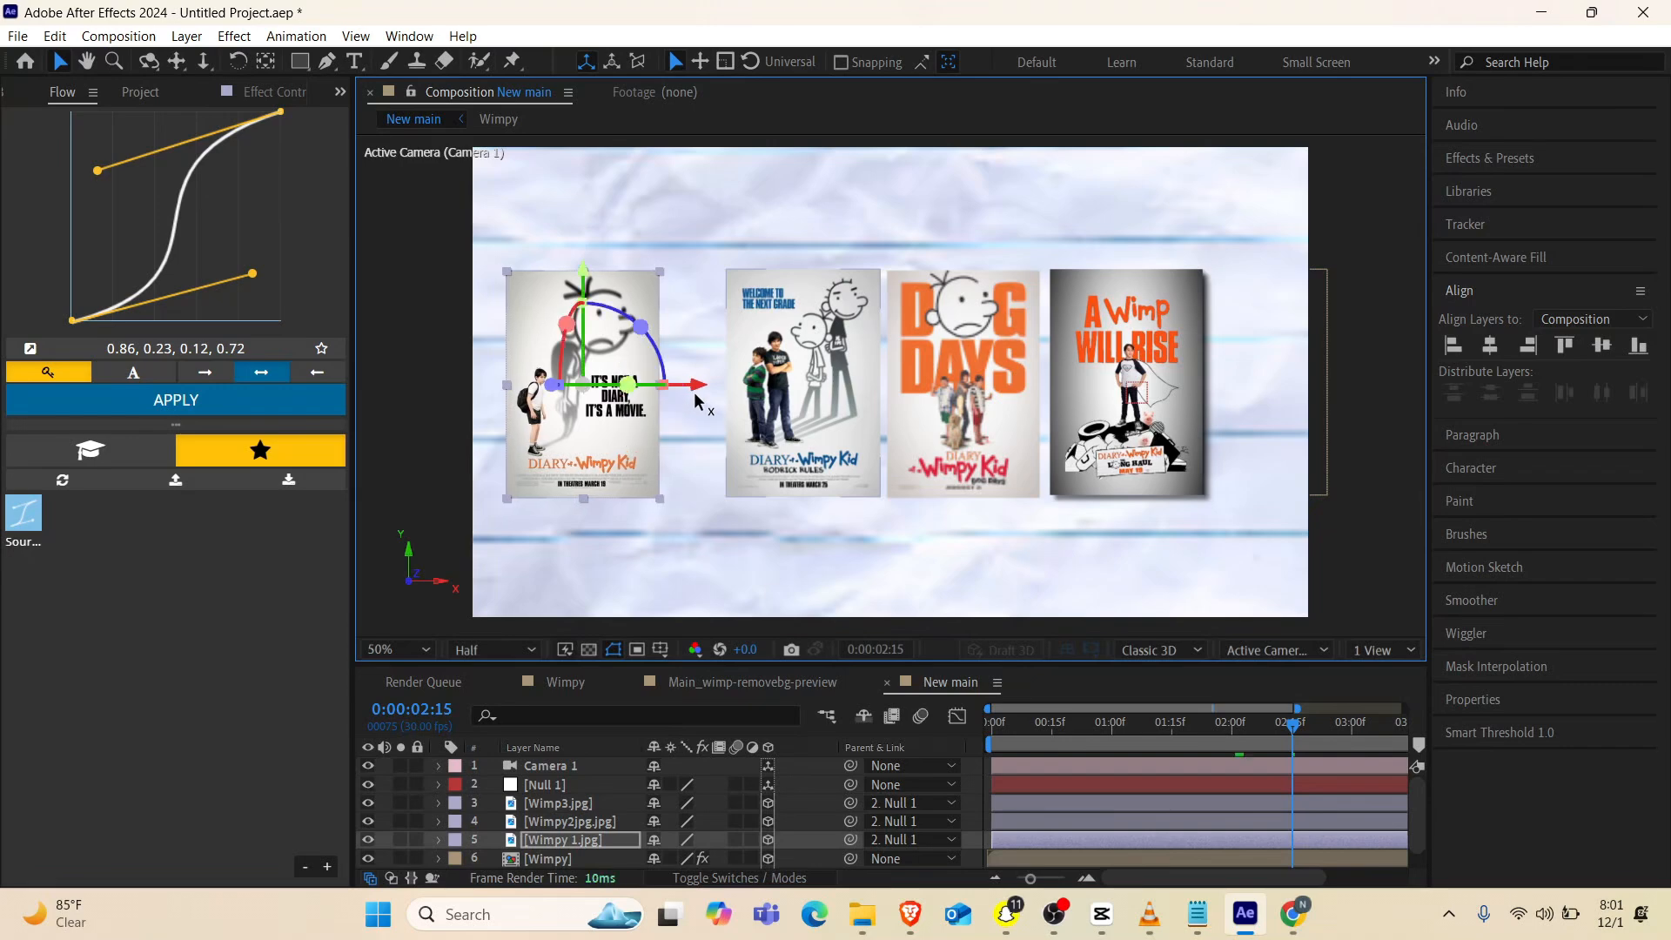
{"action": "left_click", "coordinate": [592, 822]}
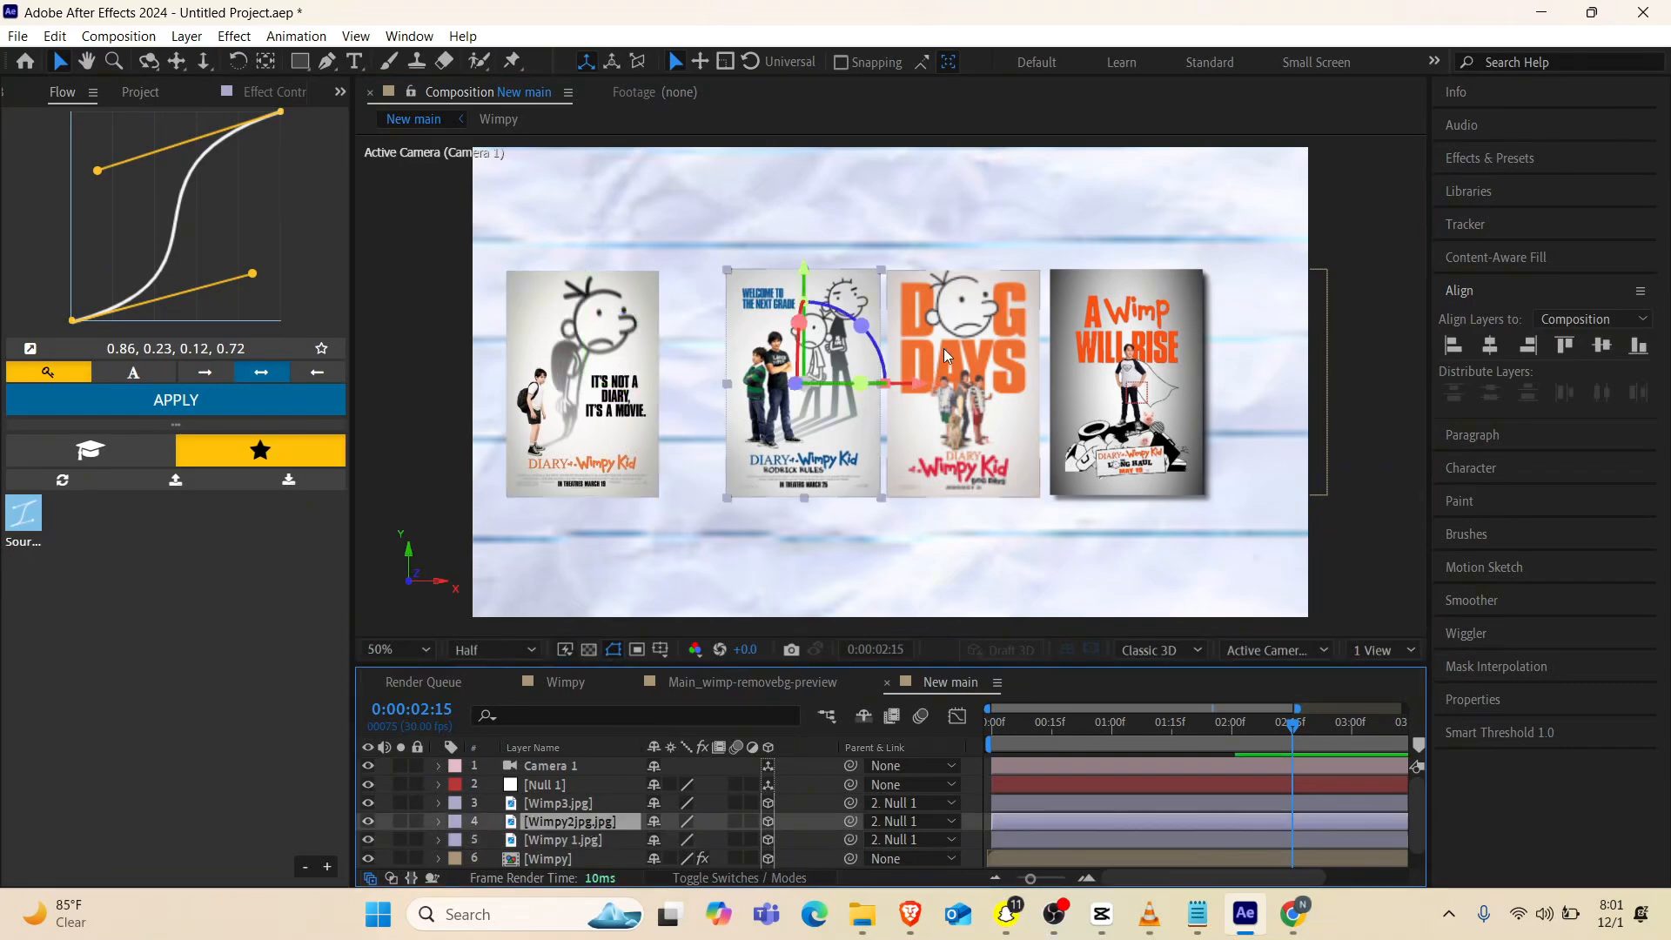
{"action": "left_click_drag", "start_coordinate": [914, 396], "coordinate": [864, 405]}
{"action": "left_click", "coordinate": [609, 804]}
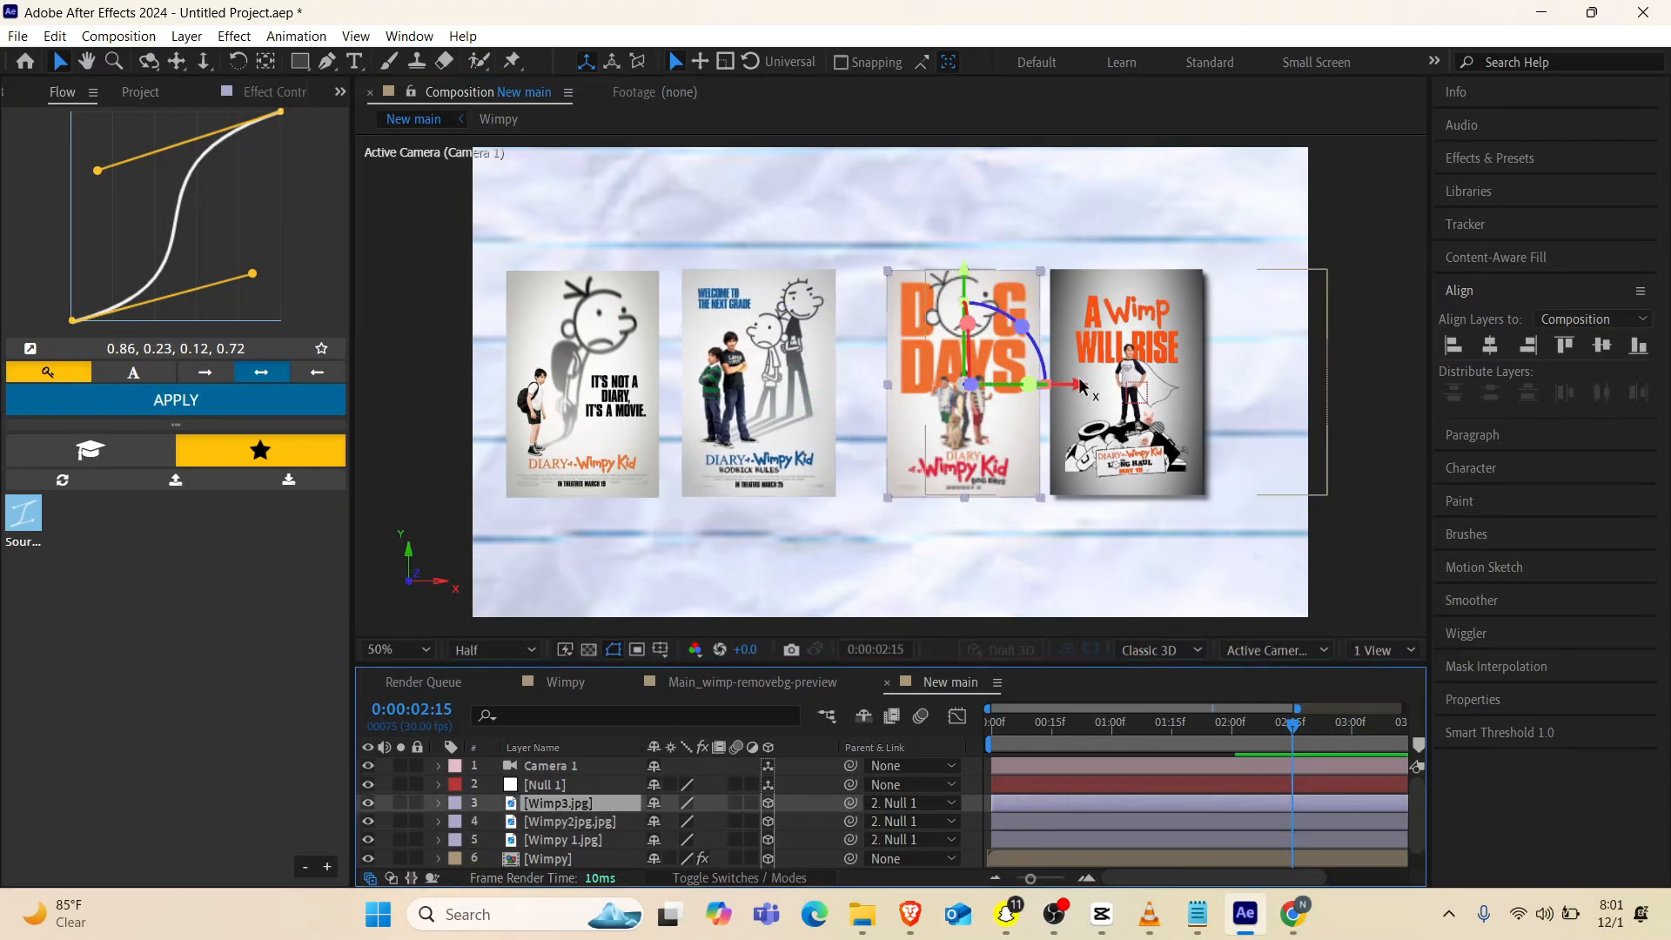
{"action": "left_click_drag", "start_coordinate": [1080, 389], "coordinate": [1060, 391]}
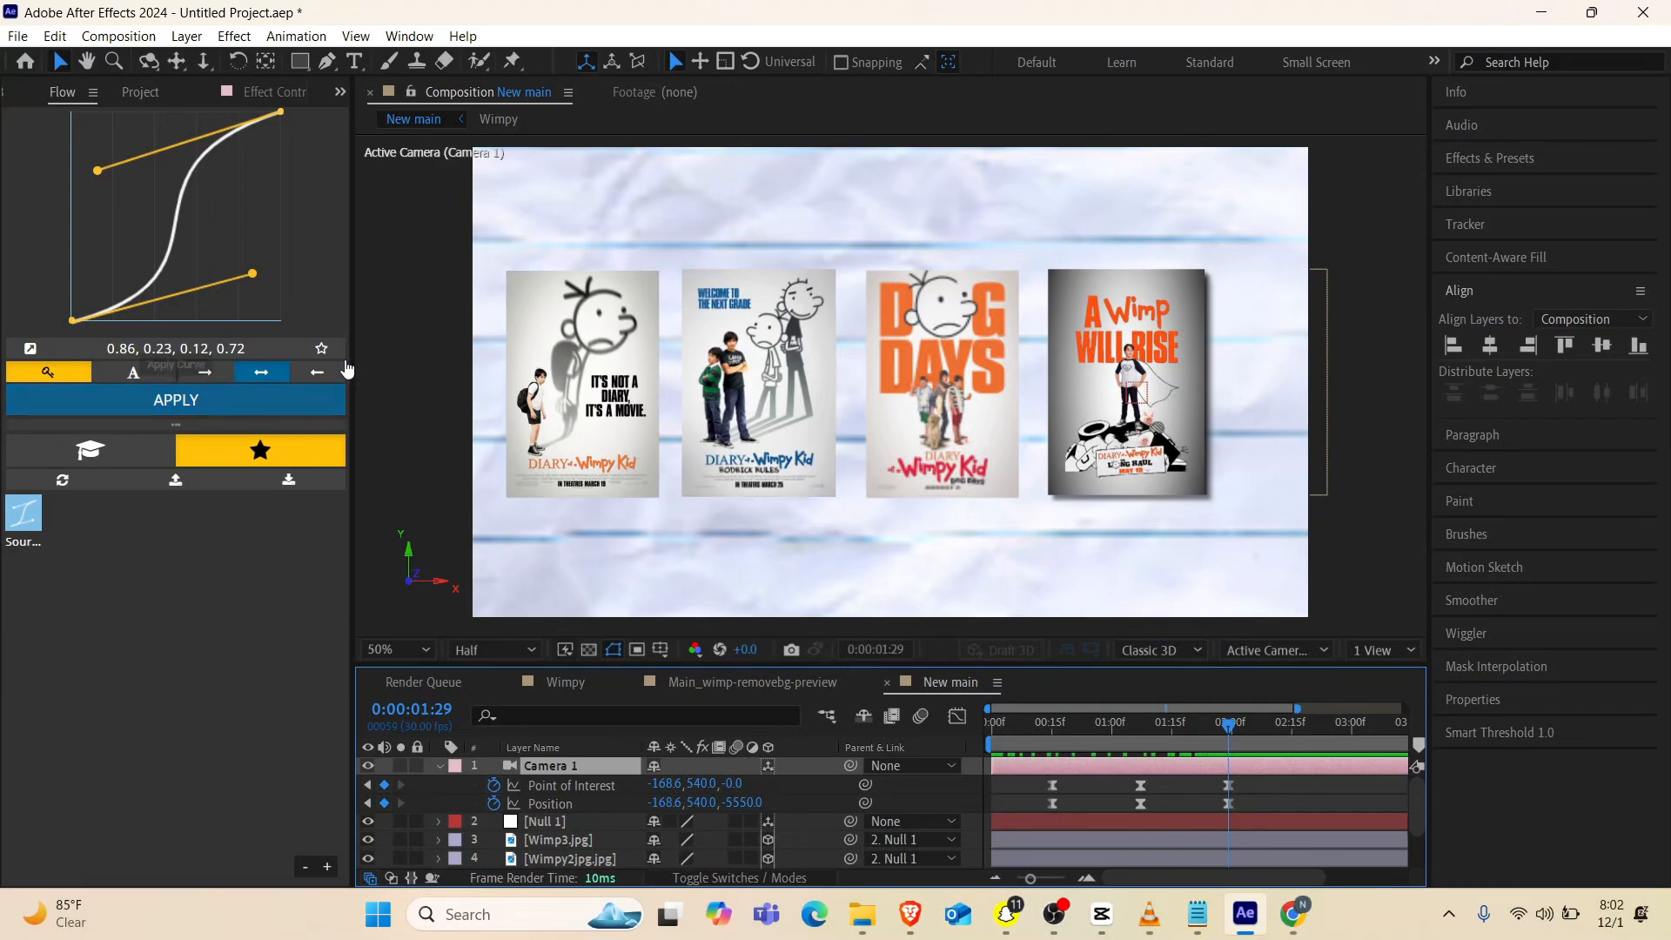
At the camera's 0:00:01:29 keyframe, pan the camera sideways to an X of about -355 to centre the poster row in the frame
{"action": "left_click", "coordinate": [175, 61]}
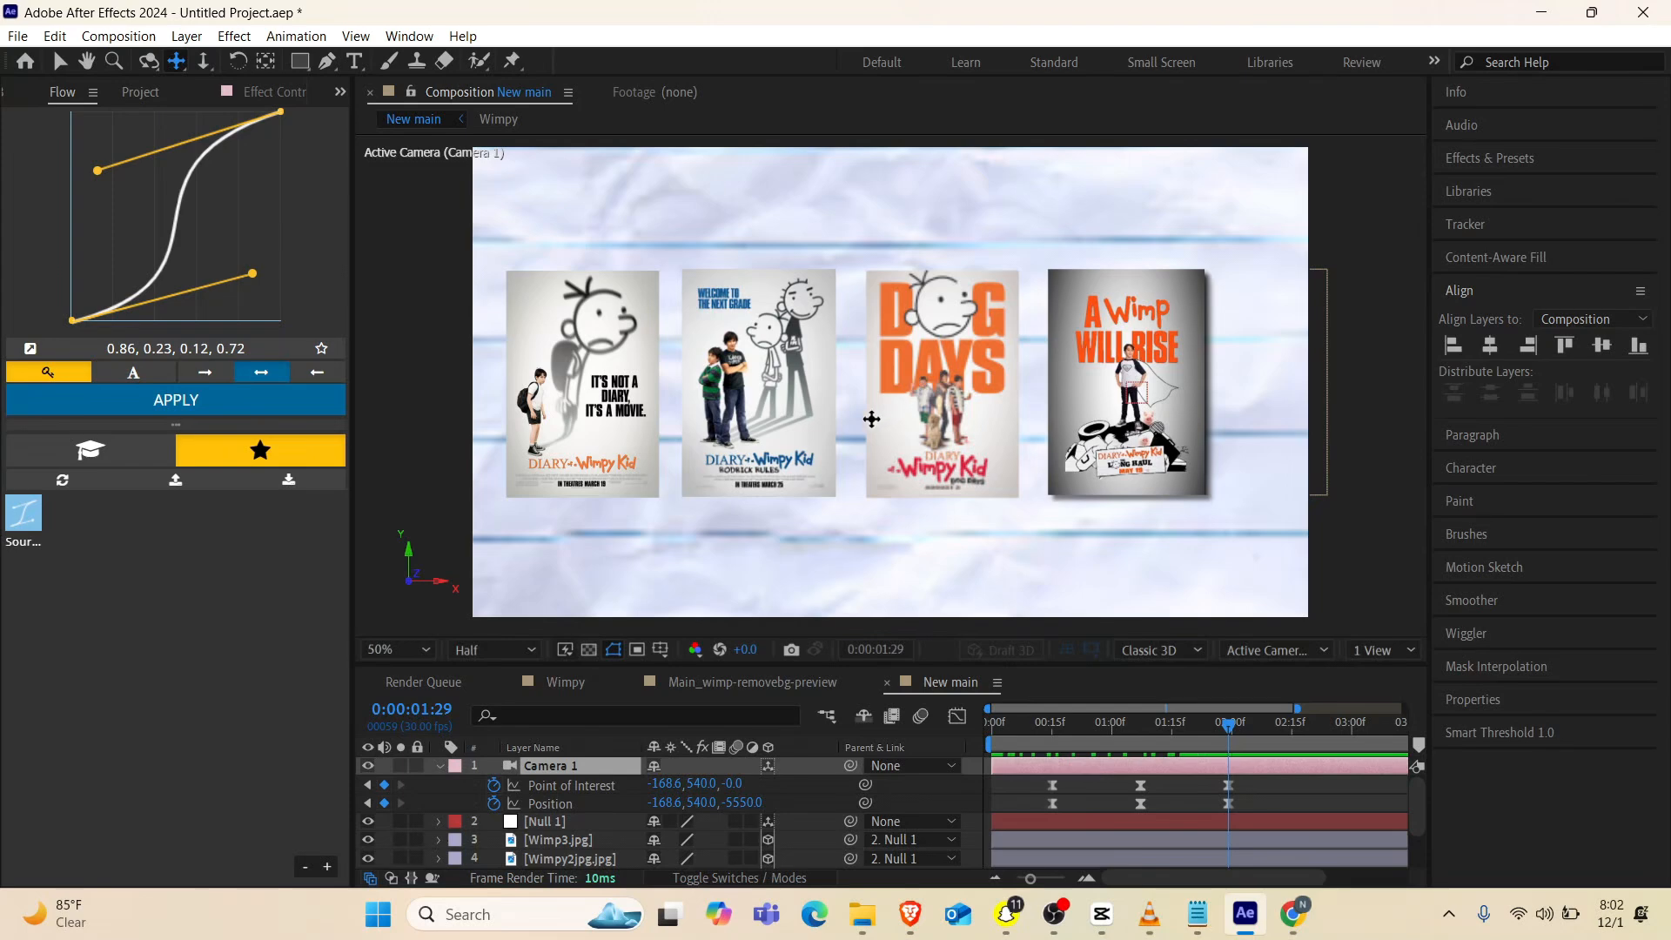
{"action": "left_click_drag", "start_coordinate": [871, 418], "coordinate": [910, 416]}
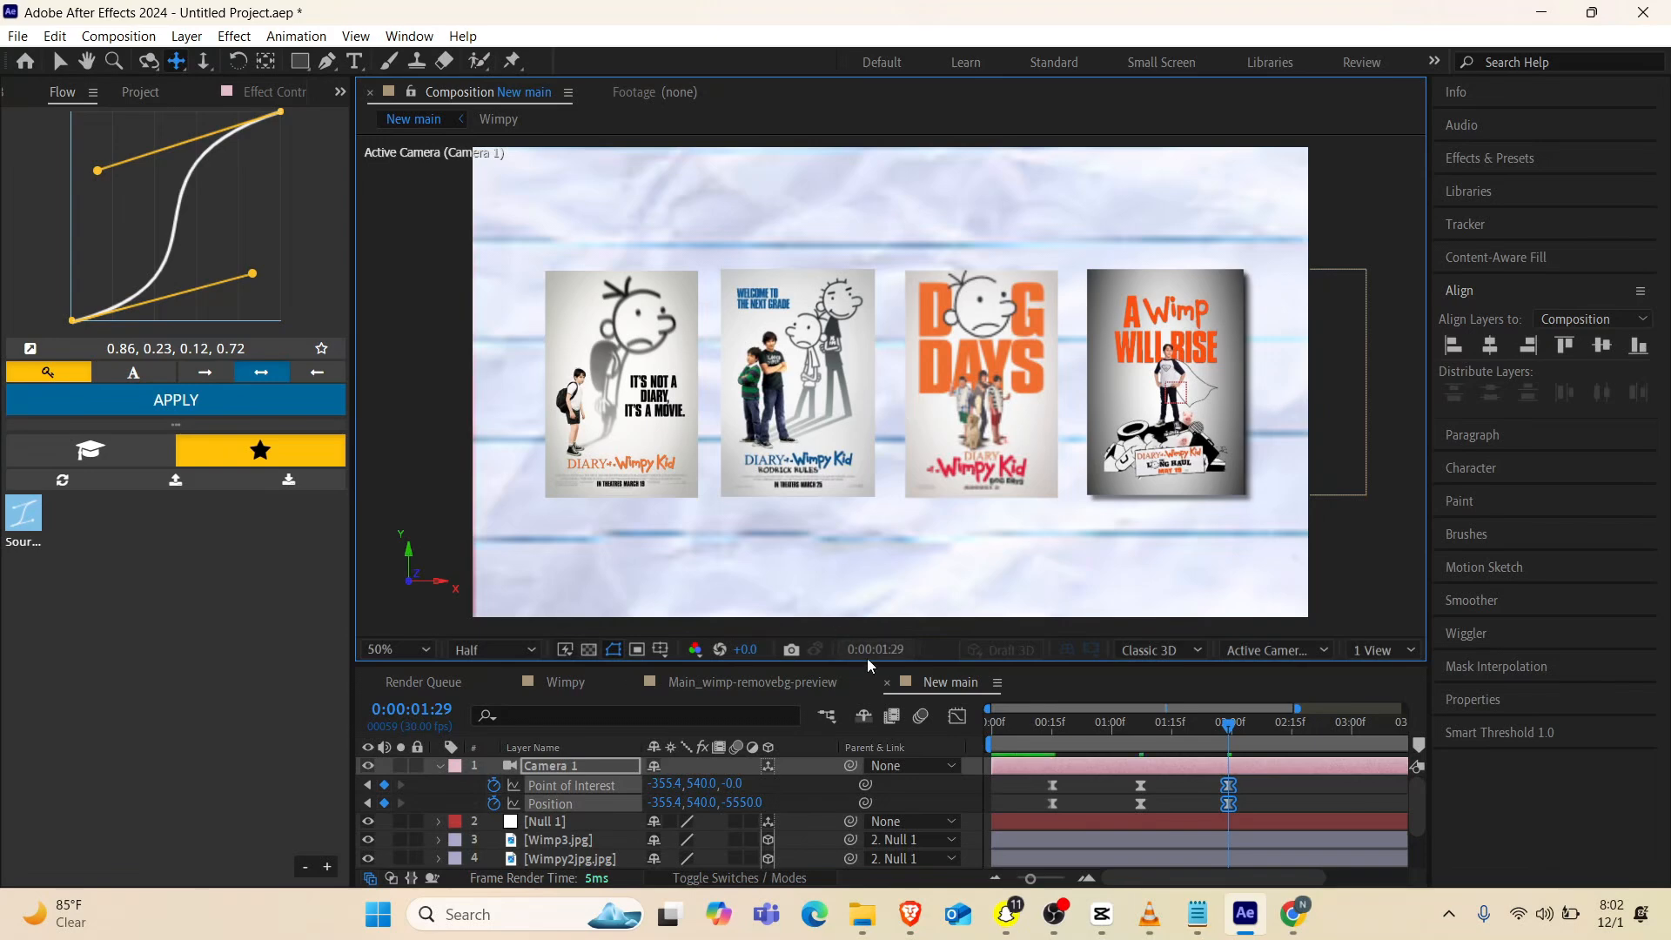
{"action": "left_click_drag", "start_coordinate": [861, 665], "coordinate": [861, 715]}
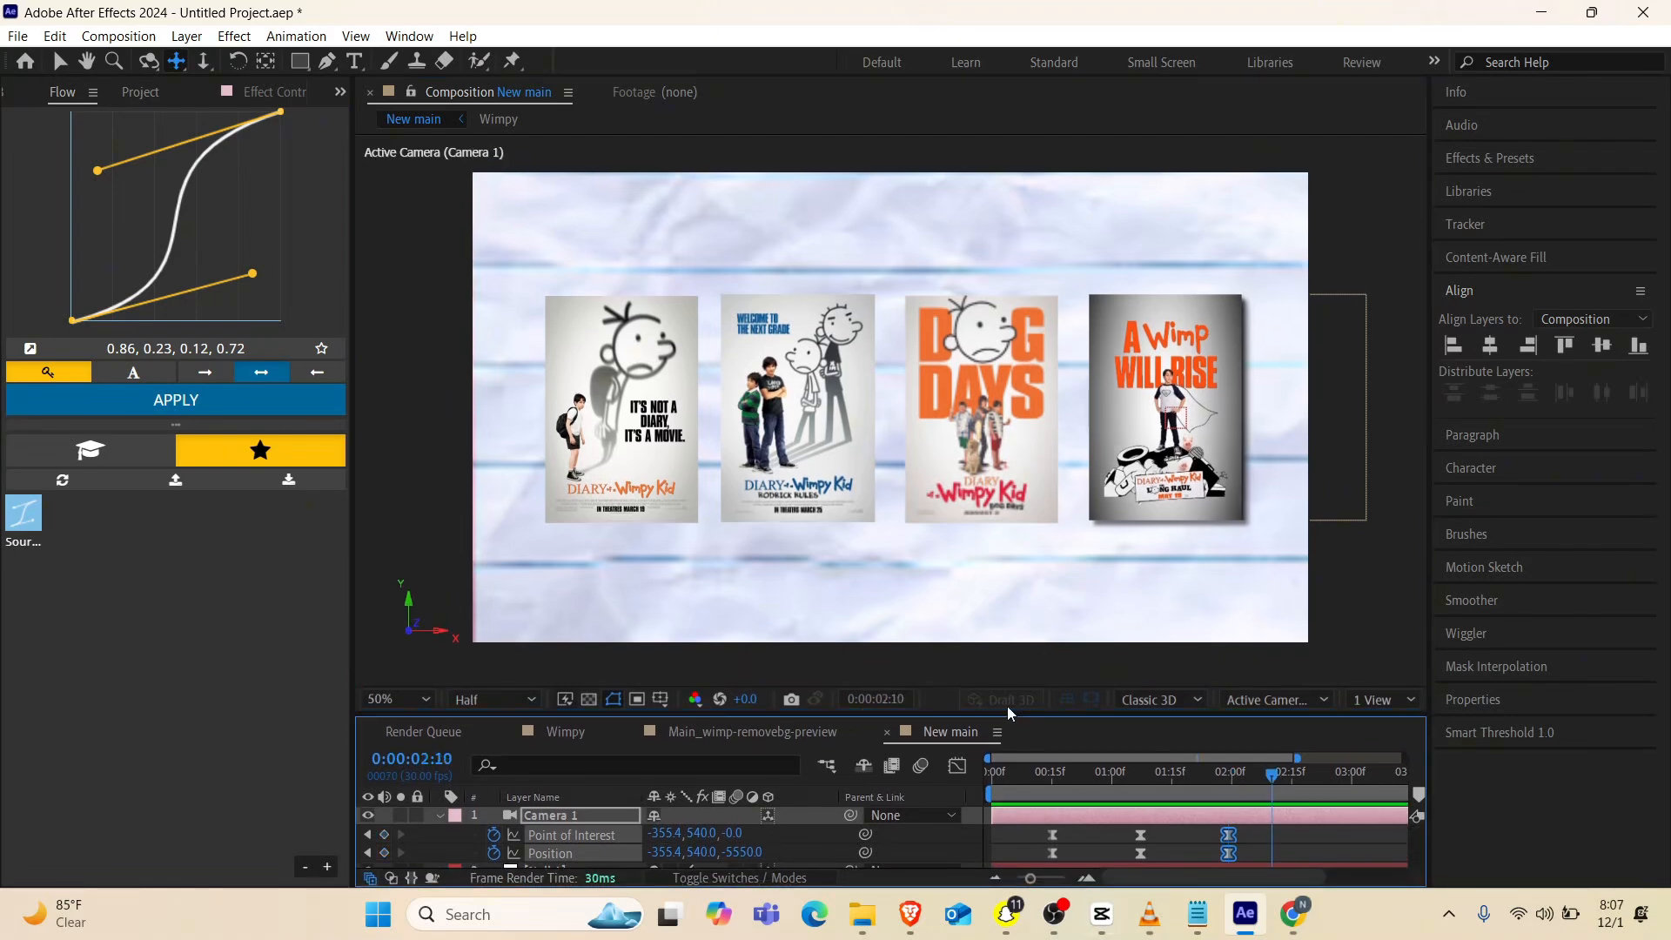
{"action": "key", "text": "v"}
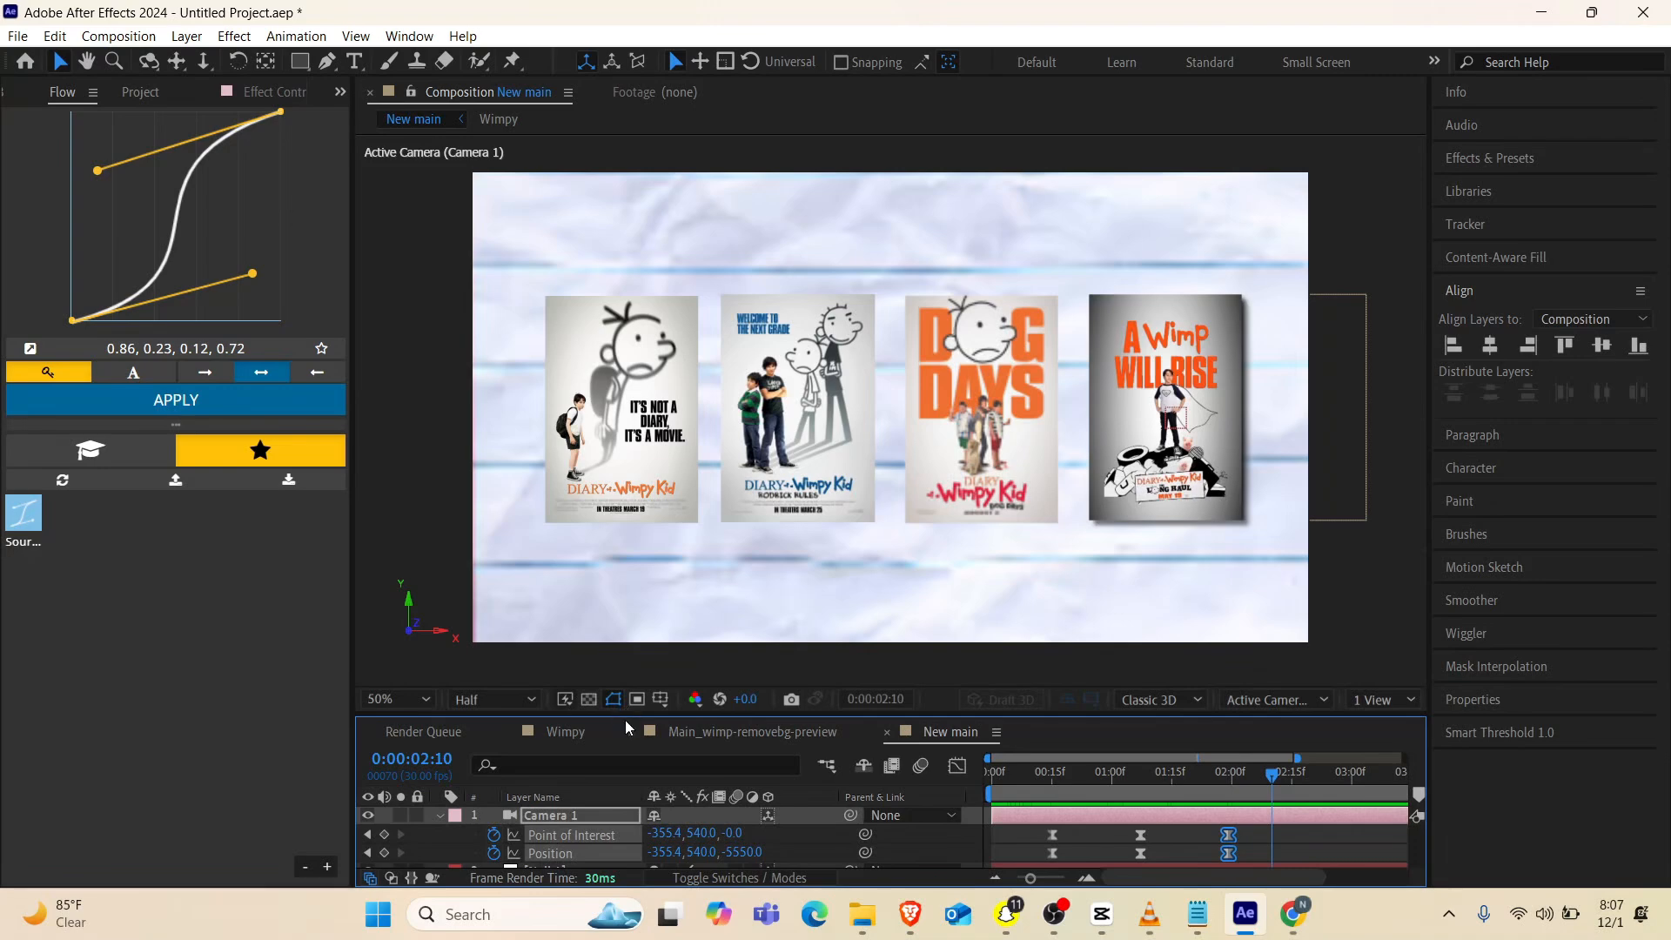
Shift the Wimpy 1, Wimpy2jpg and Wimp3 posters further left, evenly spaced, leaving a wider gap before the A Wimp Will Rise poster
{"action": "left_click_drag", "start_coordinate": [627, 716], "coordinate": [632, 644]}
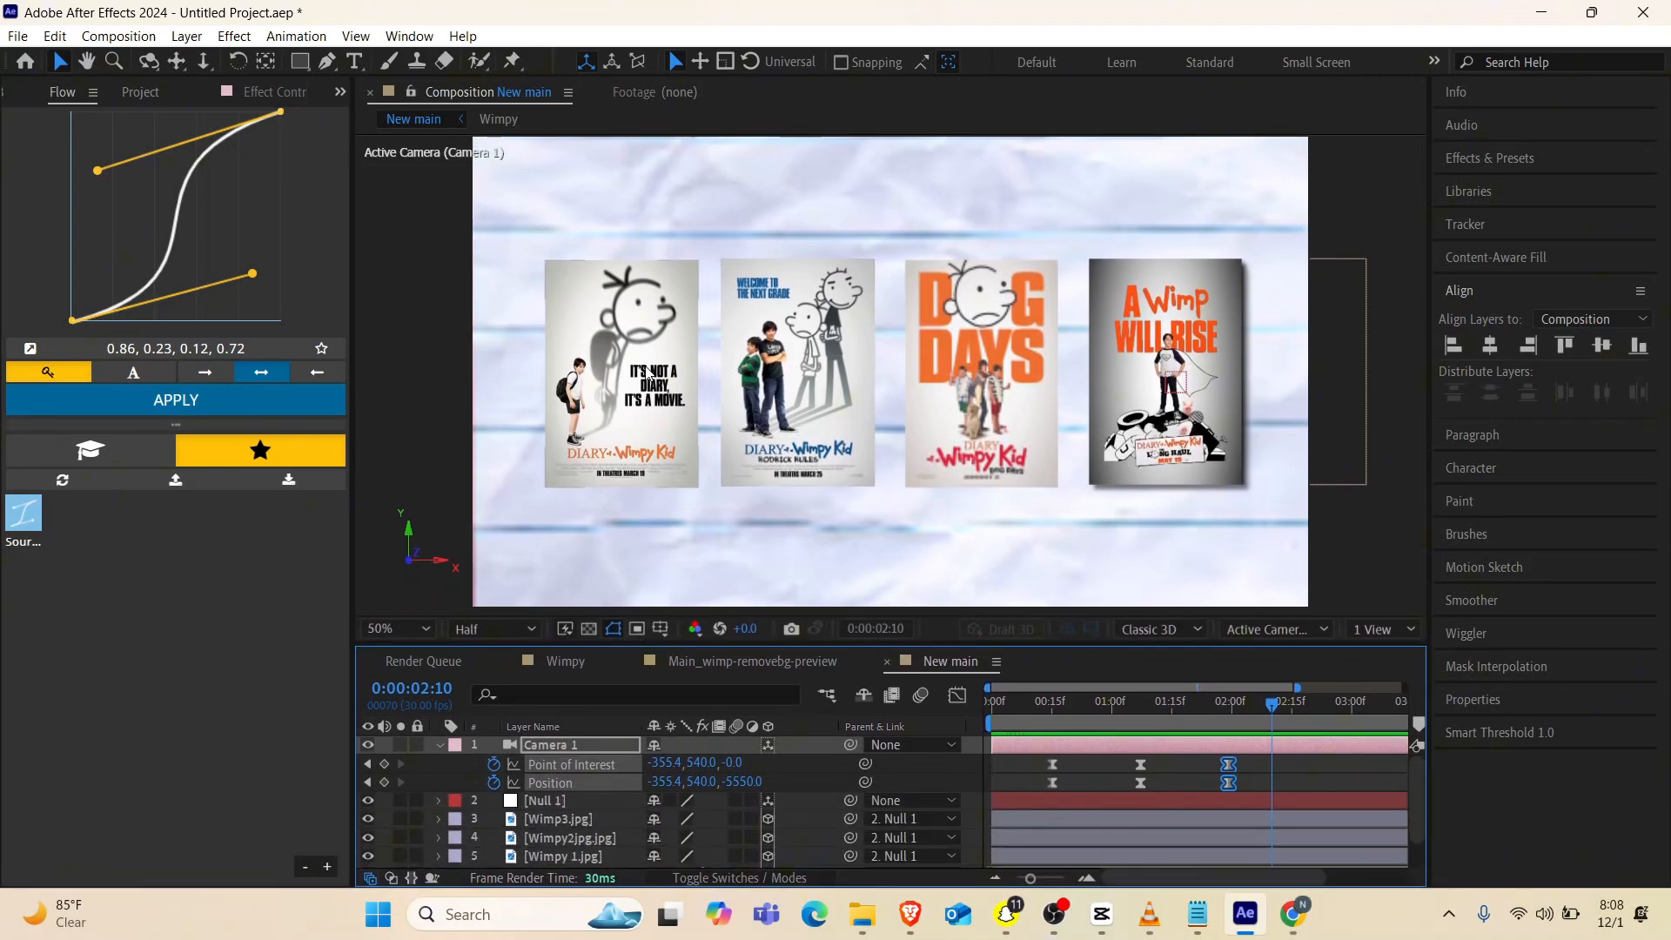
{"action": "left_click", "coordinate": [691, 402]}
{"action": "left_click_drag", "start_coordinate": [731, 377], "coordinate": [719, 378]}
{"action": "left_click", "coordinate": [809, 383]}
{"action": "left_click_drag", "start_coordinate": [907, 378], "coordinate": [893, 378]}
{"action": "left_click", "coordinate": [1001, 382]}
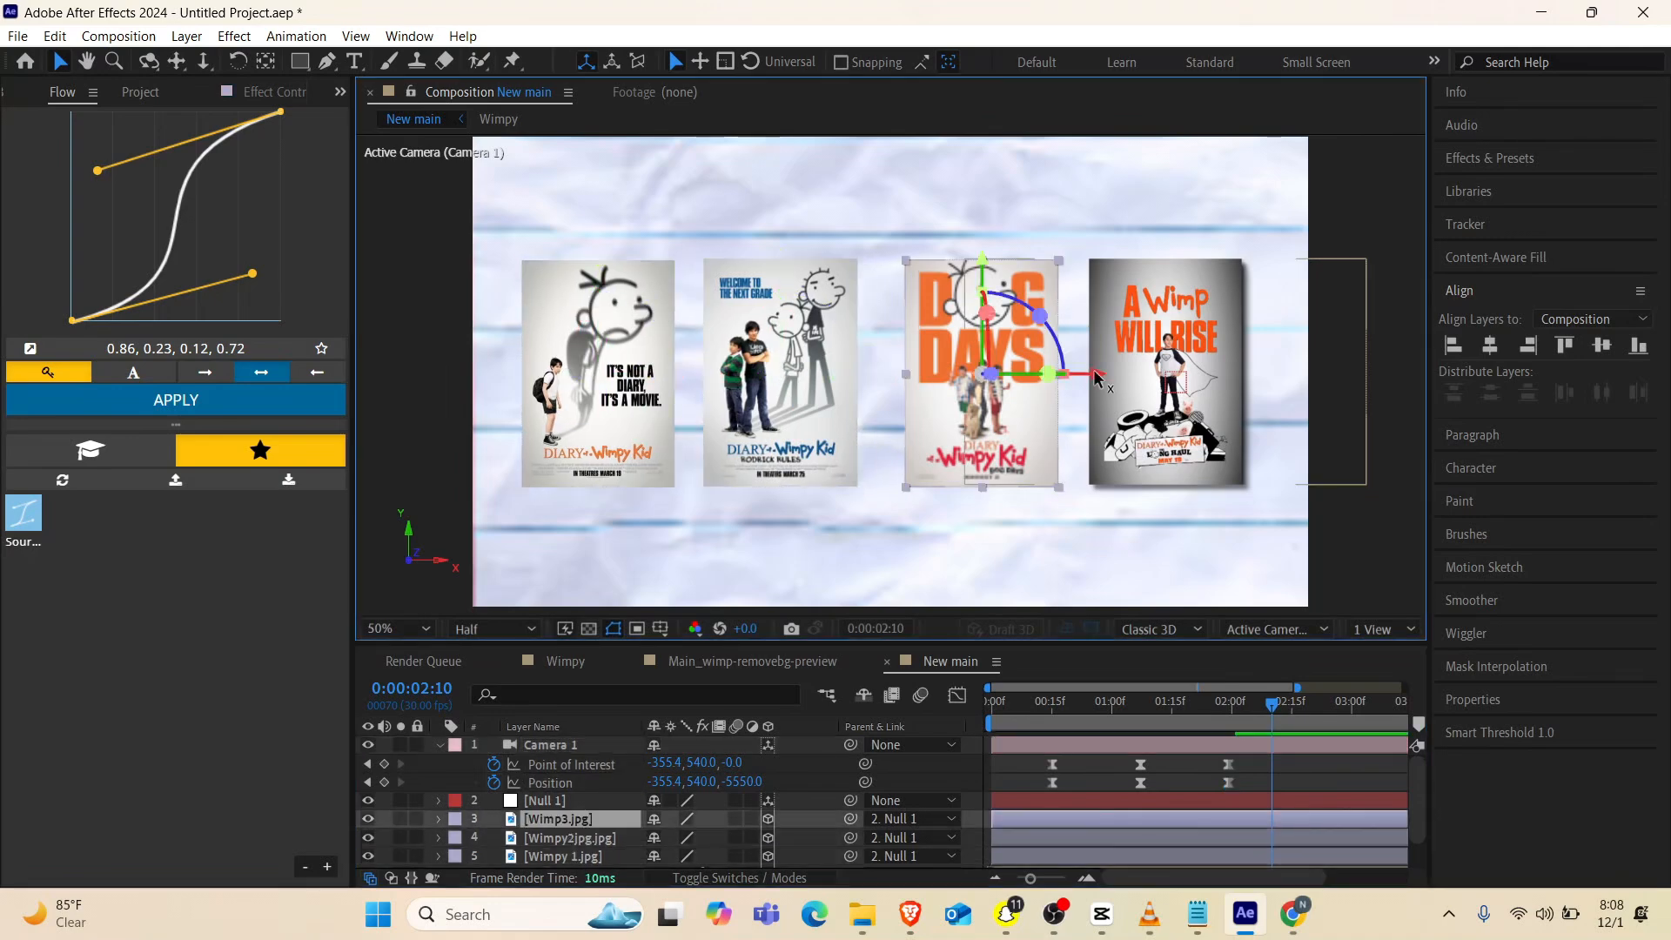
{"action": "left_click_drag", "start_coordinate": [1091, 377], "coordinate": [1073, 378]}
{"action": "left_click_drag", "start_coordinate": [893, 377], "coordinate": [877, 378]}
{"action": "left_click_drag", "start_coordinate": [1073, 379], "coordinate": [1051, 377]}
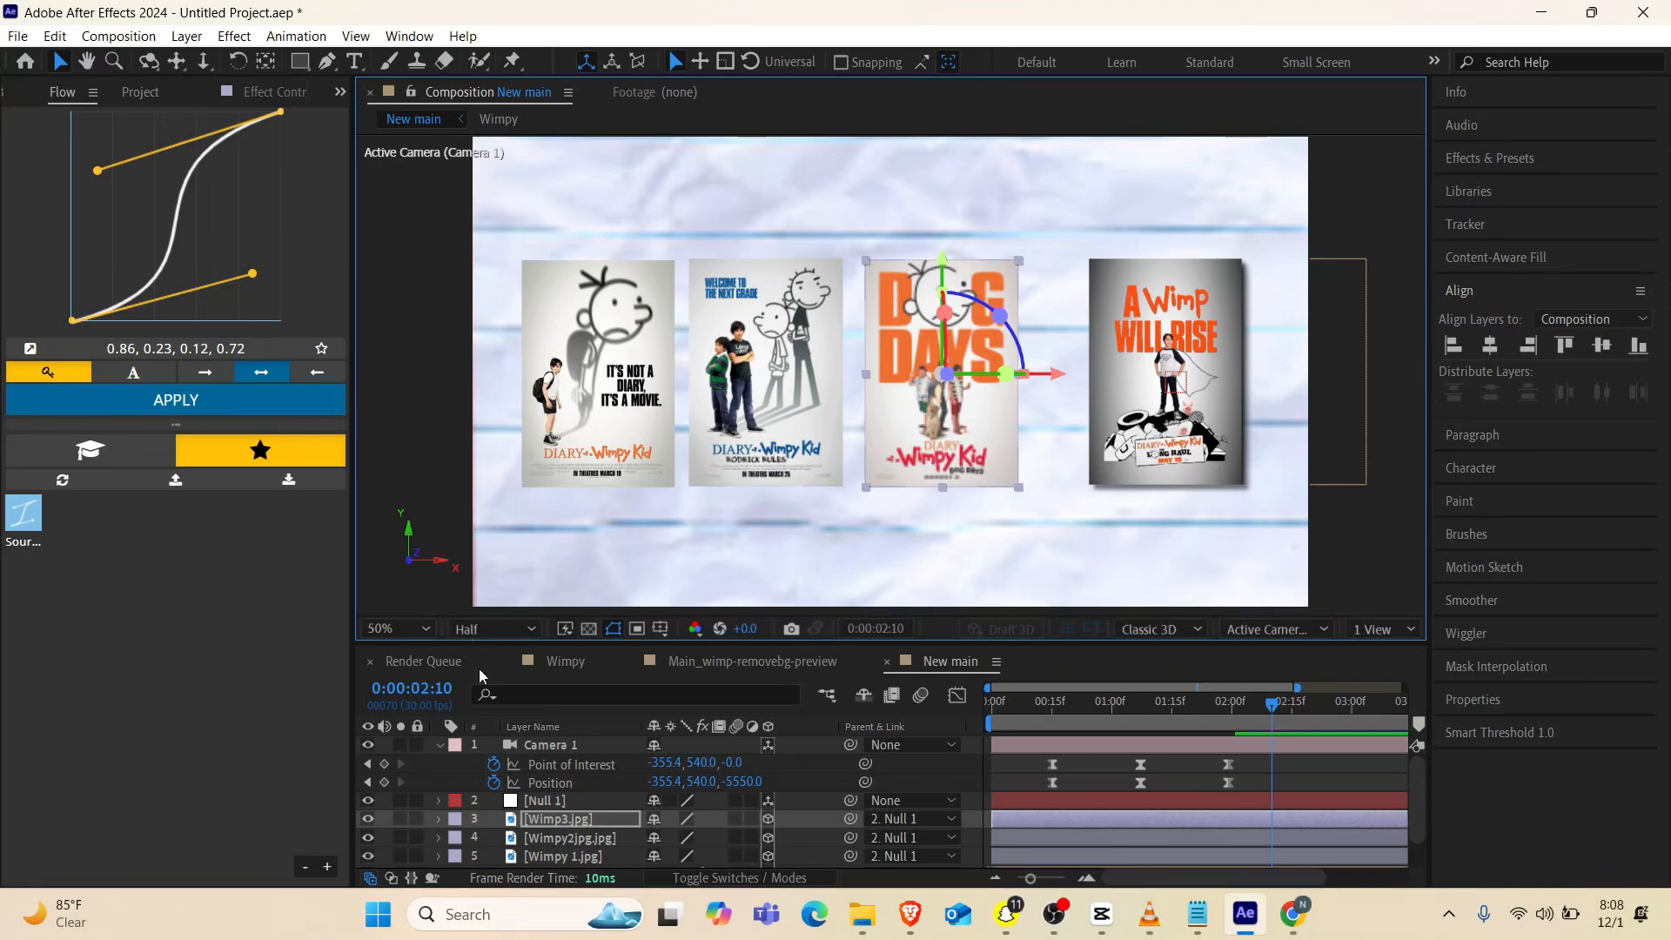
{"action": "left_click", "coordinate": [439, 745]}
With no layer selected, ready the Pen tool for a new shape above the A Wimp Will Rise poster with a black (000000) stroke
{"action": "left_click", "coordinate": [1044, 522]}
{"action": "scroll", "coordinate": [996, 370], "scroll_direction": "down", "scroll_amount": 2}
{"action": "scroll", "coordinate": [1041, 370], "scroll_direction": "up", "scroll_amount": 3}
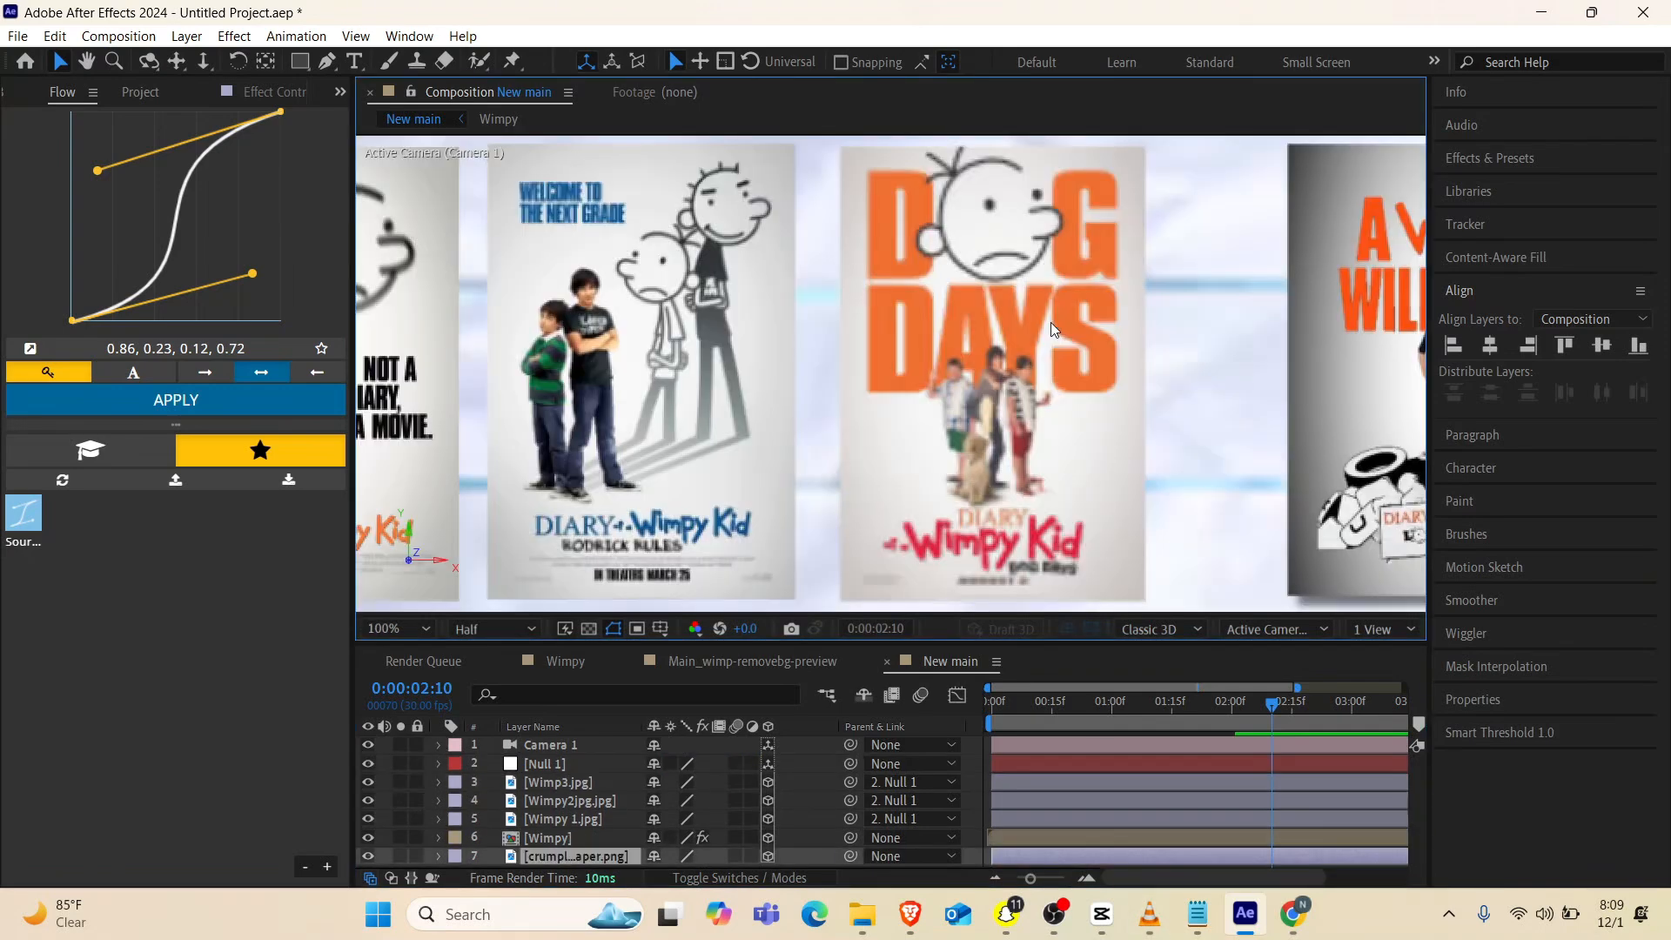
{"action": "scroll", "coordinate": [1051, 324], "scroll_direction": "down", "scroll_amount": 1}
{"action": "left_click_drag", "start_coordinate": [1109, 354], "coordinate": [921, 389]}
{"action": "scroll", "coordinate": [920, 389], "scroll_direction": "up", "scroll_amount": 1}
{"action": "left_click_drag", "start_coordinate": [804, 221], "coordinate": [718, 384]}
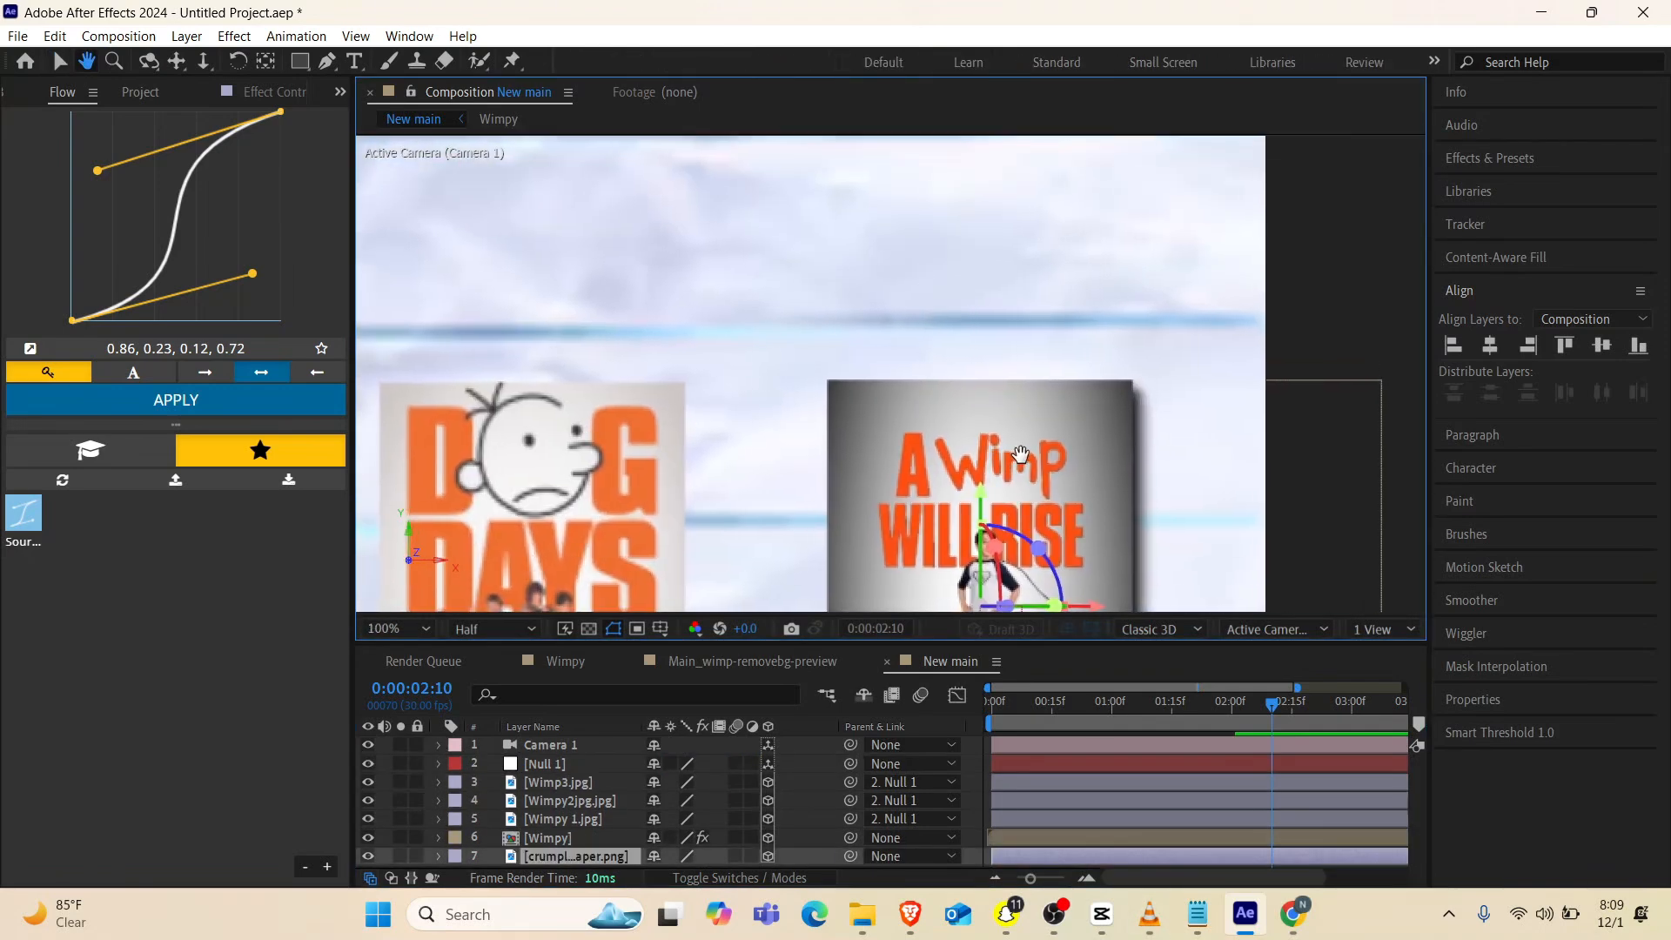
{"action": "left_click", "coordinate": [327, 61]}
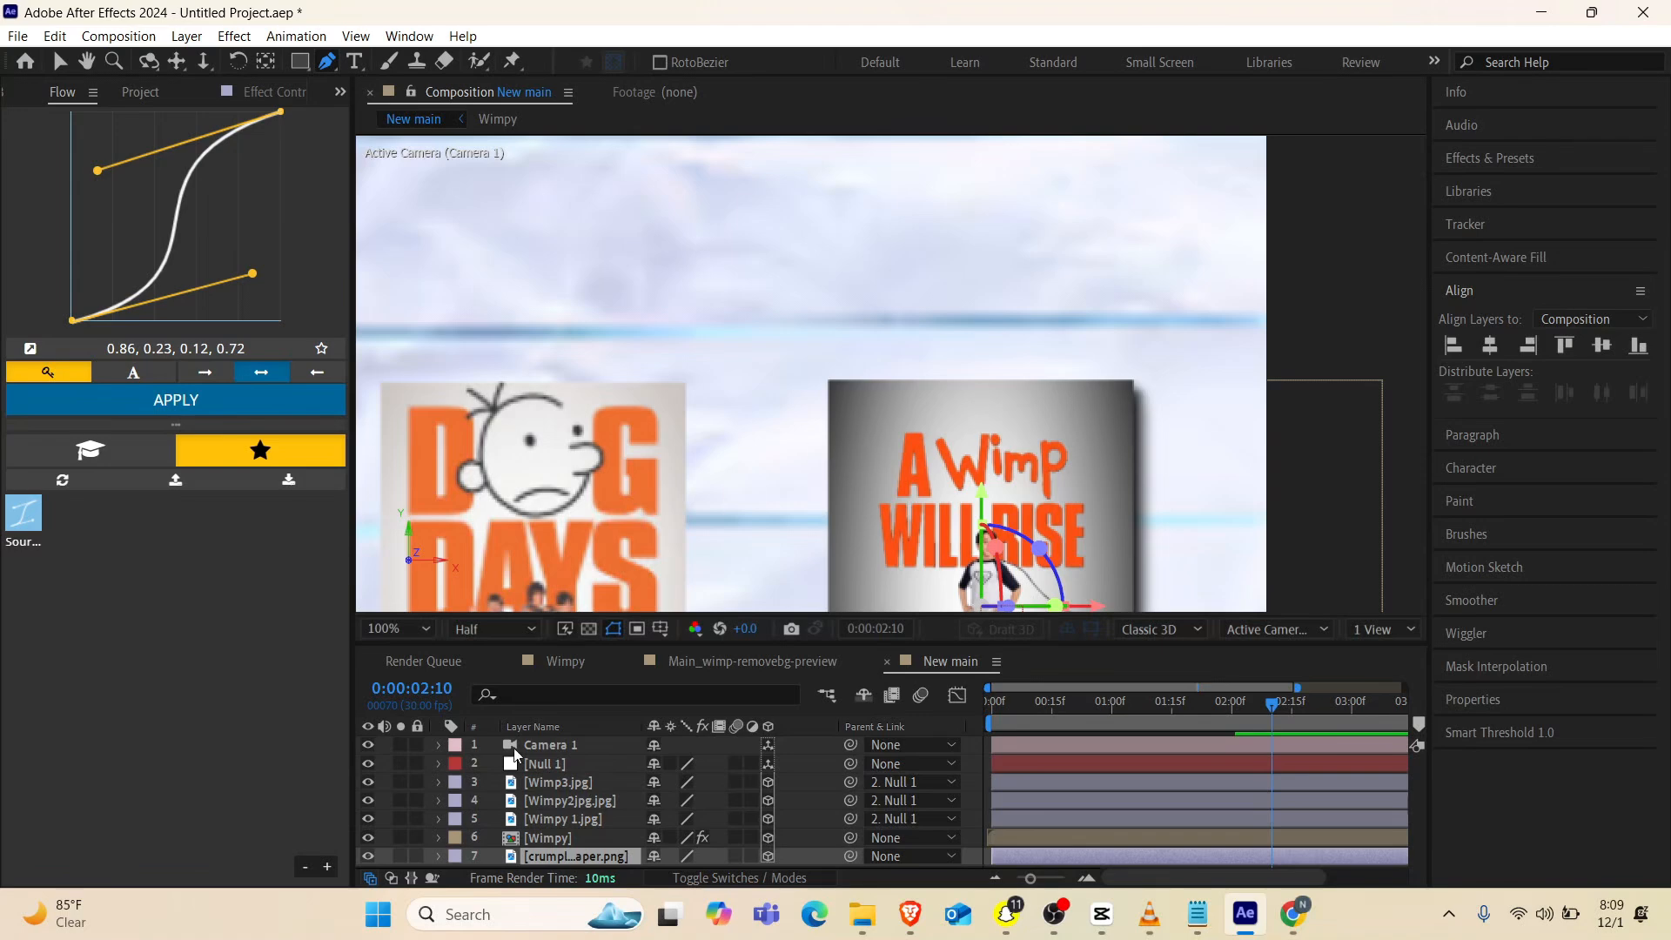
{"action": "left_click", "coordinate": [541, 851], "text": "ctrl"}
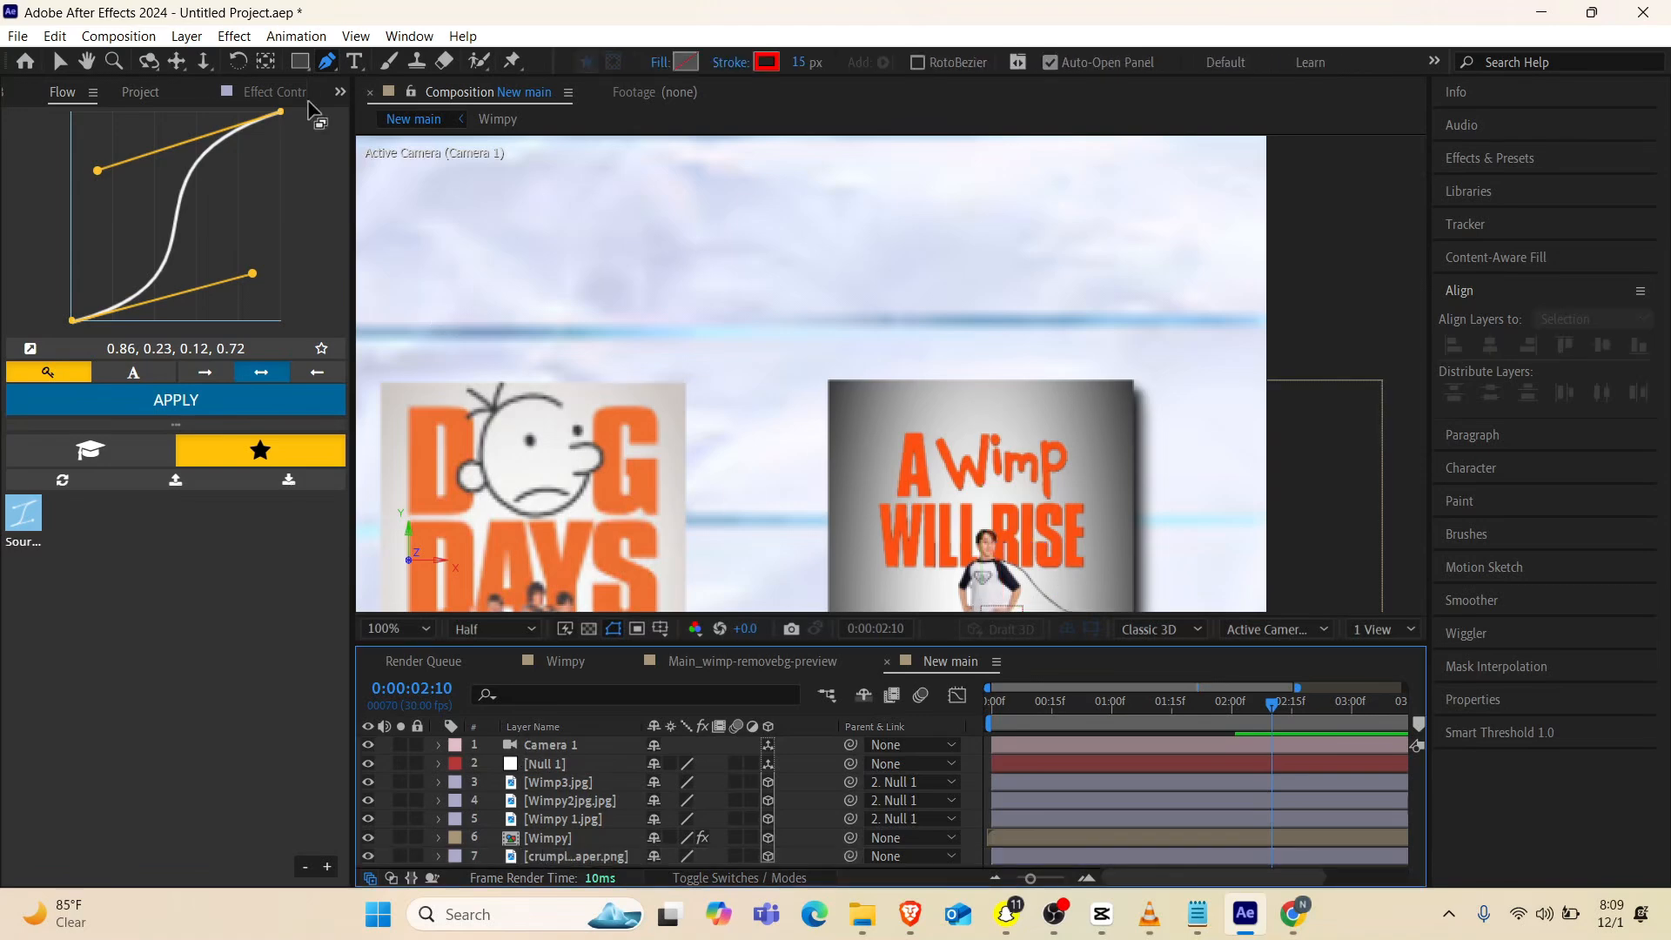
{"action": "left_click", "coordinate": [767, 62]}
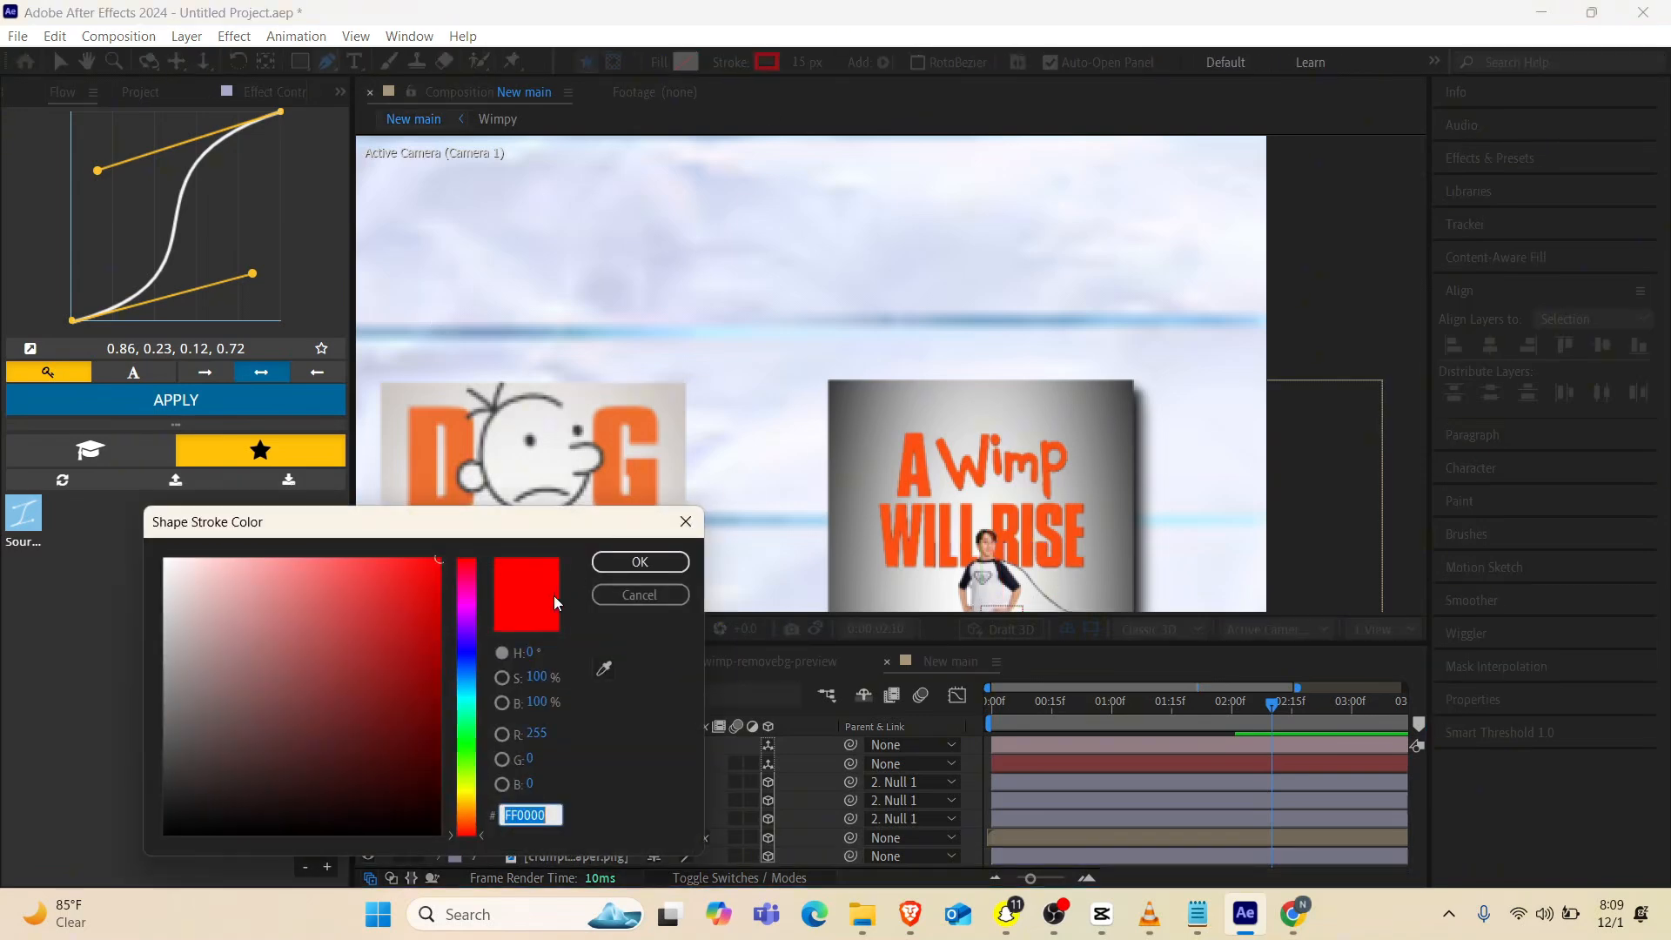
{"action": "left_click_drag", "start_coordinate": [397, 604], "coordinate": [100, 909]}
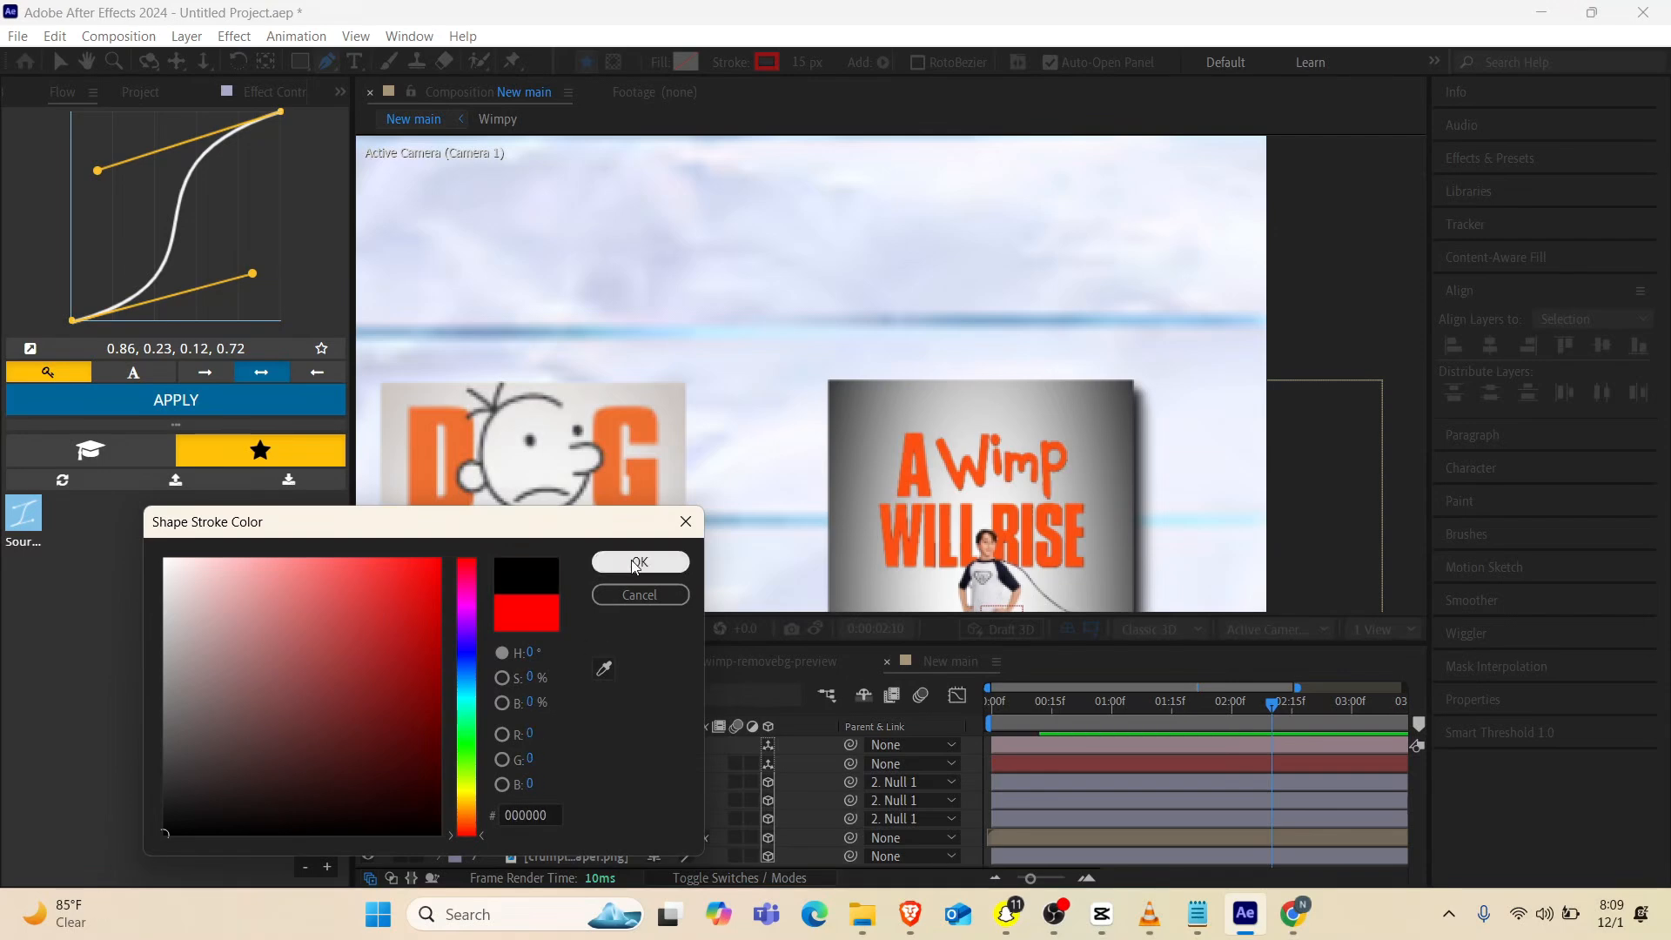
{"action": "left_click", "coordinate": [653, 562]}
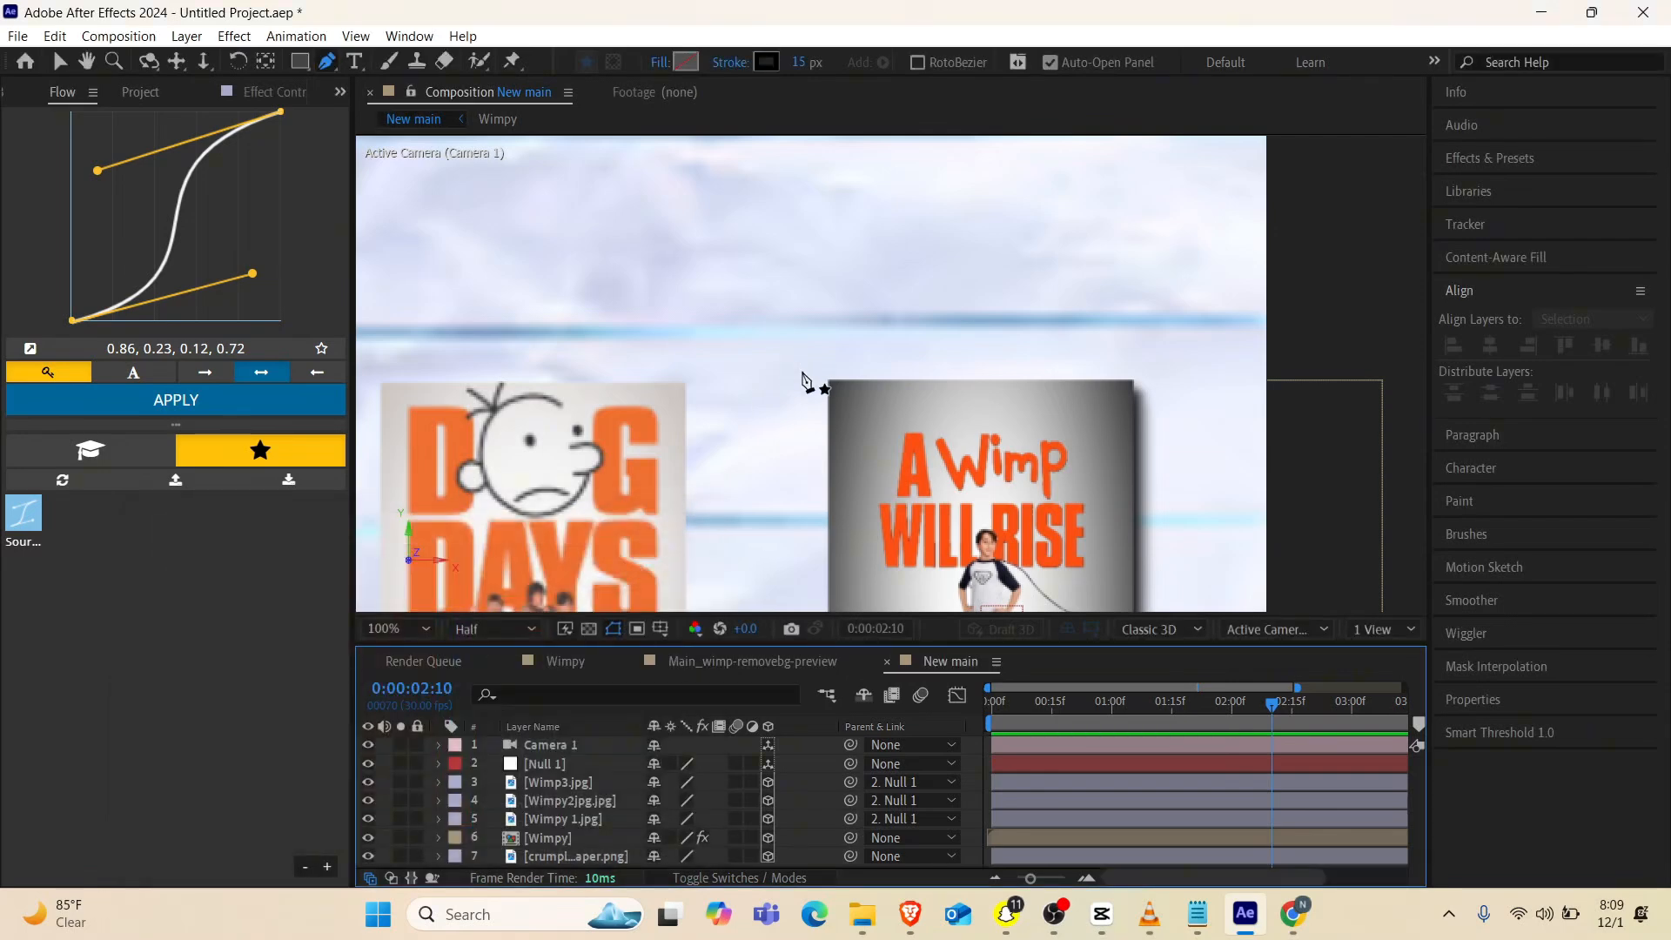
Draw an open, downward-facing bracket above the A Wimp Will Rise poster and a short vertical line rising from its middle
{"action": "left_click", "coordinate": [802, 372]}
{"action": "left_click", "coordinate": [802, 324]}
{"action": "left_click", "coordinate": [1153, 323]}
{"action": "left_click", "coordinate": [1153, 388]}
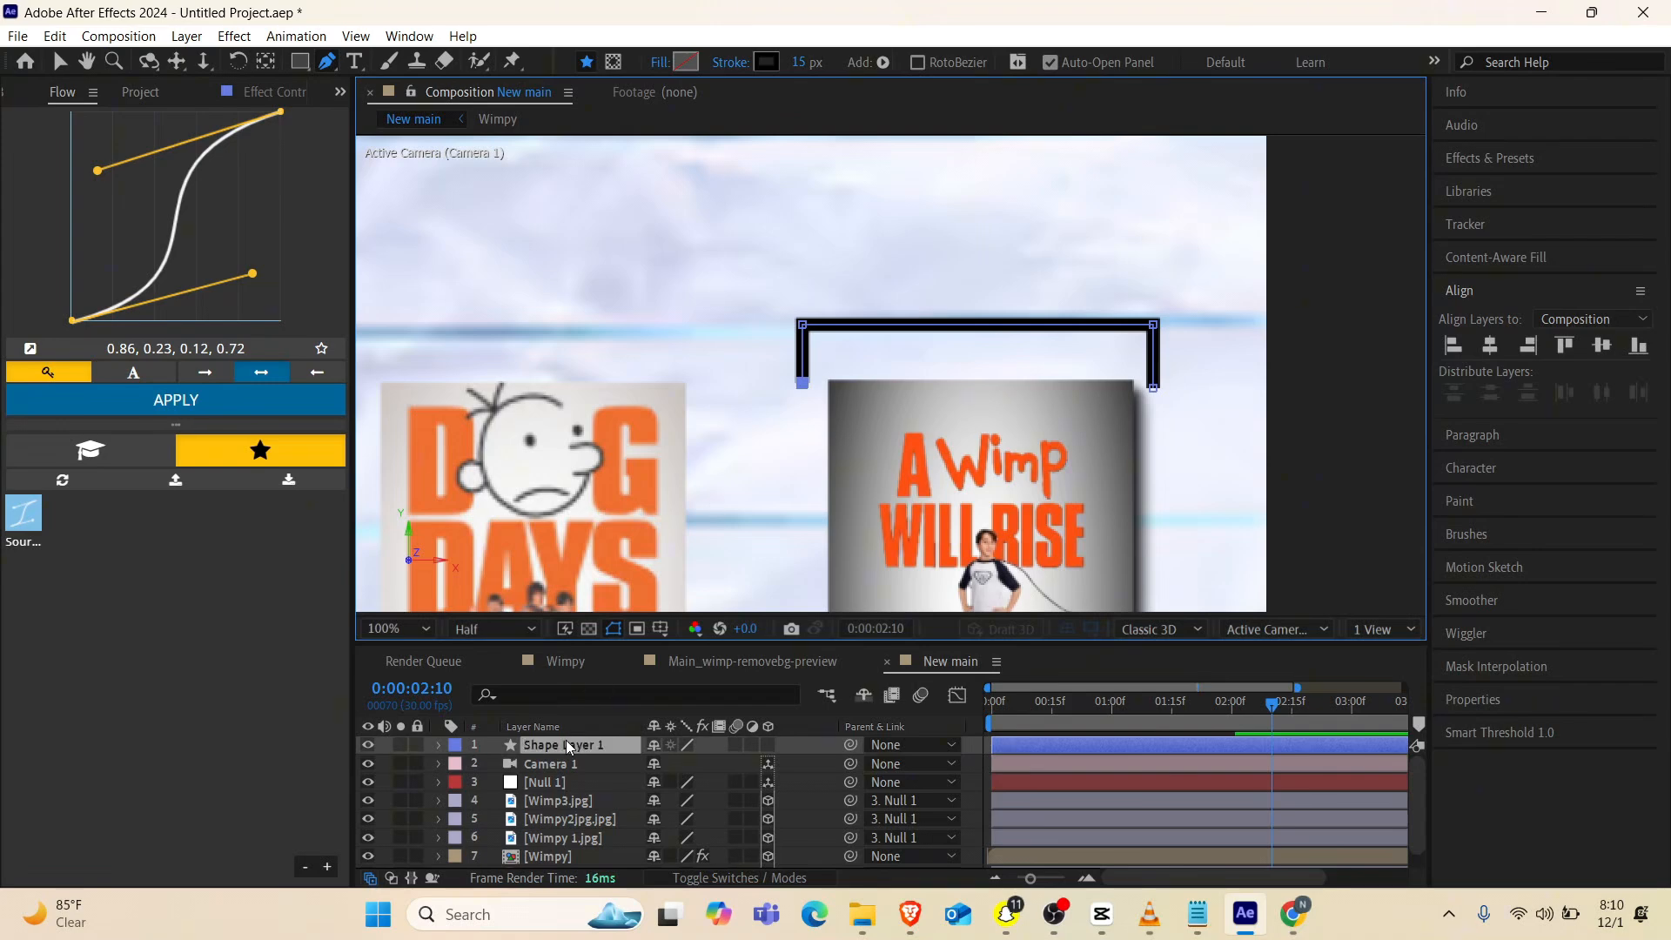
{"action": "left_click", "coordinate": [979, 259]}
{"action": "left_click", "coordinate": [979, 326]}
Filter the shape layer's properties by "cap" and set the line cap of Shape 2, the vertical line, to Round Cap
{"action": "left_click", "coordinate": [531, 694]}
{"action": "type", "text": "cap"}
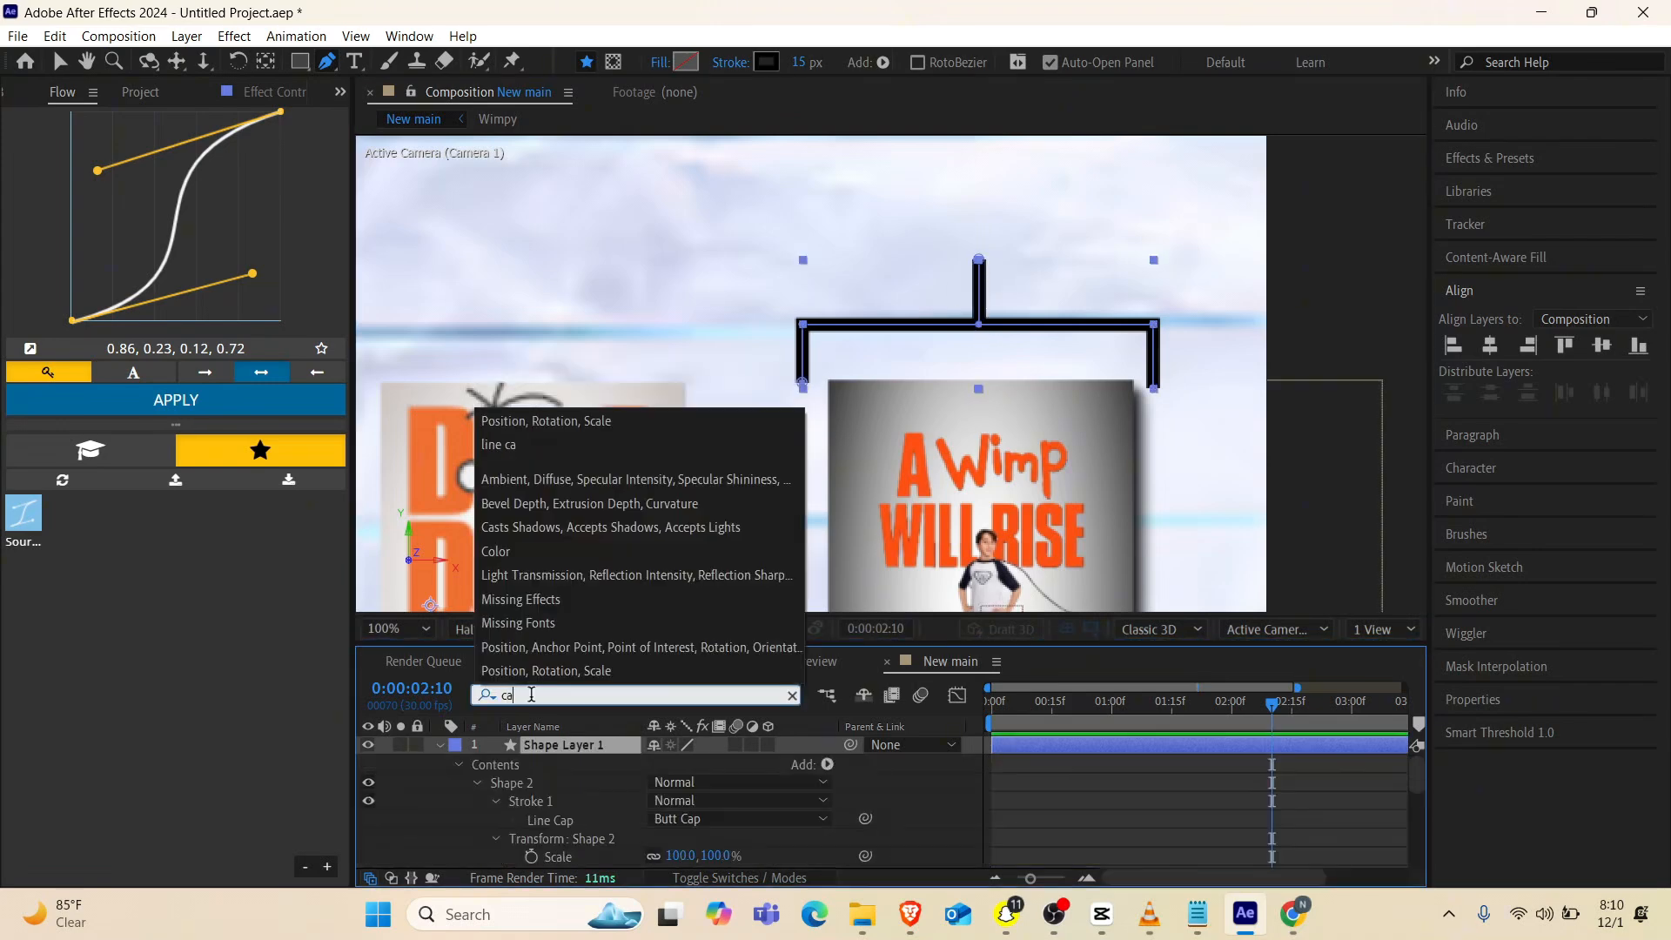
{"action": "left_click", "coordinate": [728, 827]}
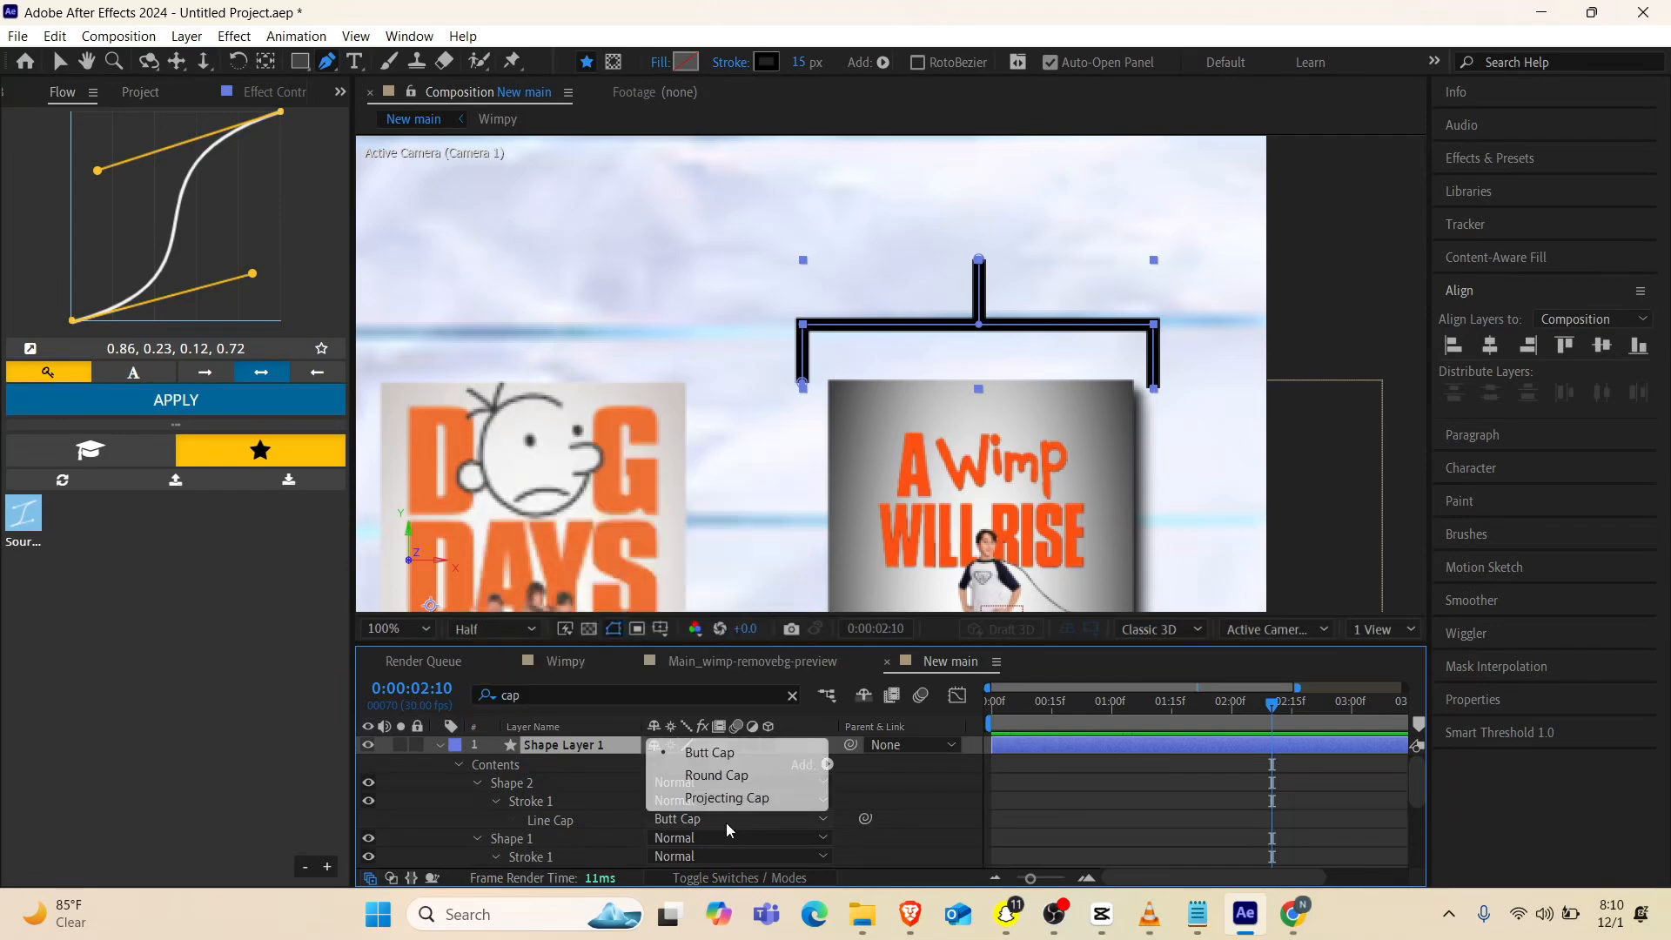
{"action": "left_click", "coordinate": [734, 780]}
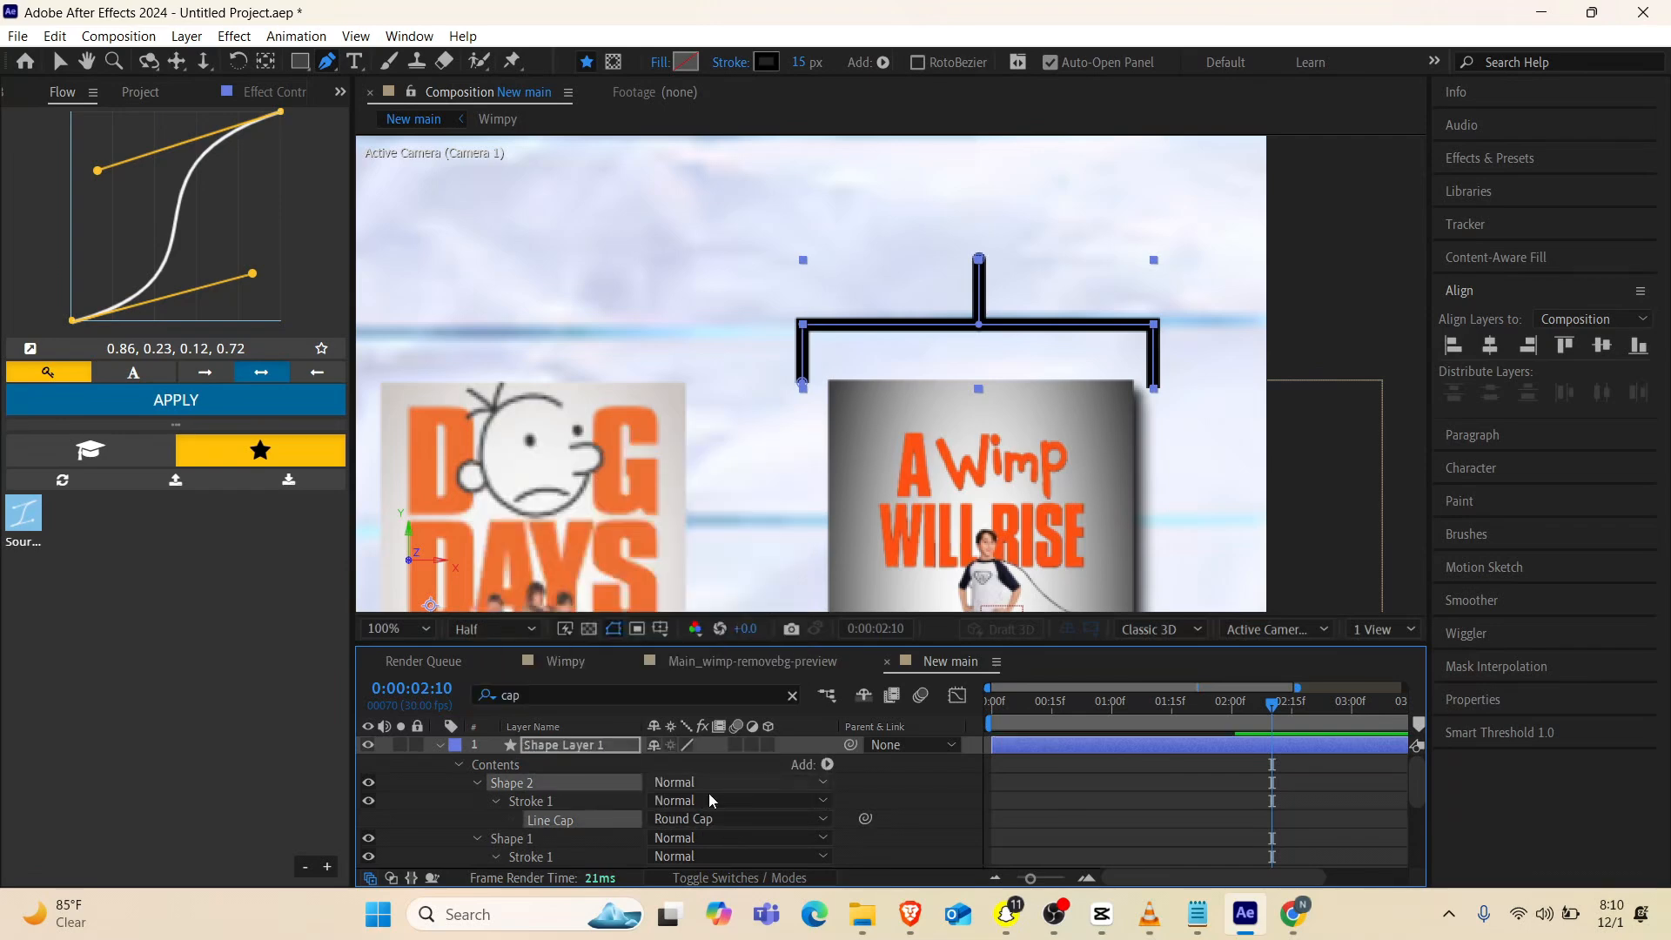
Add Trim Paths to Shape 2 and trim the start of Shape Layer 1 to 0:00:02:09
{"action": "left_click", "coordinate": [827, 764]}
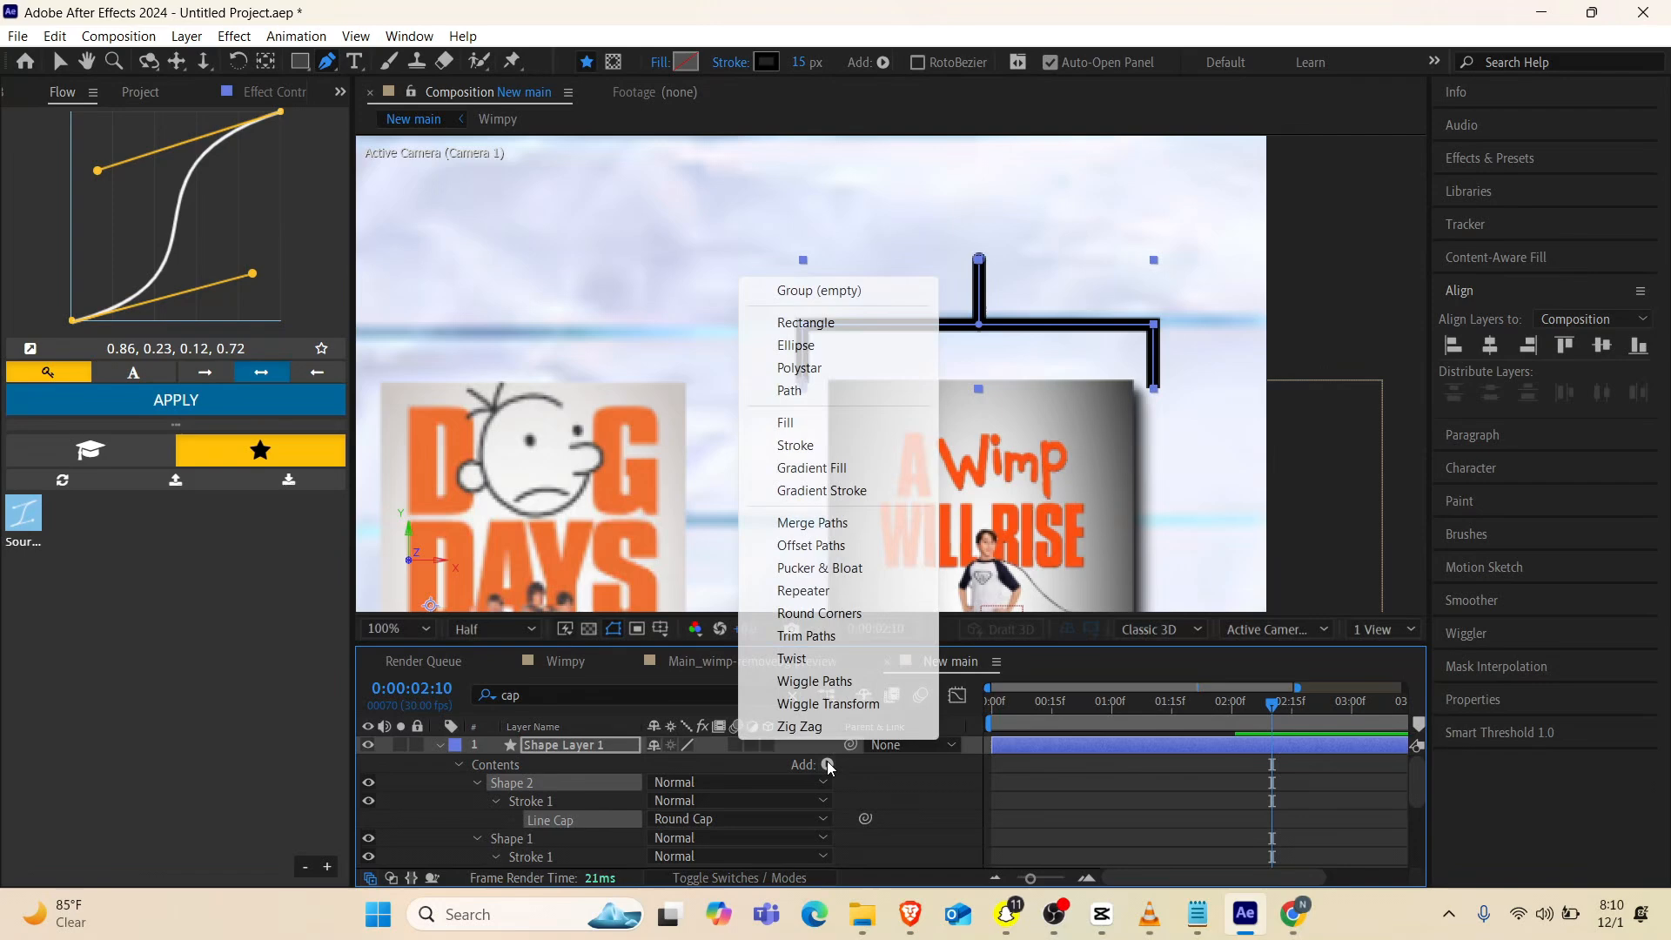
{"action": "left_click", "coordinate": [797, 637]}
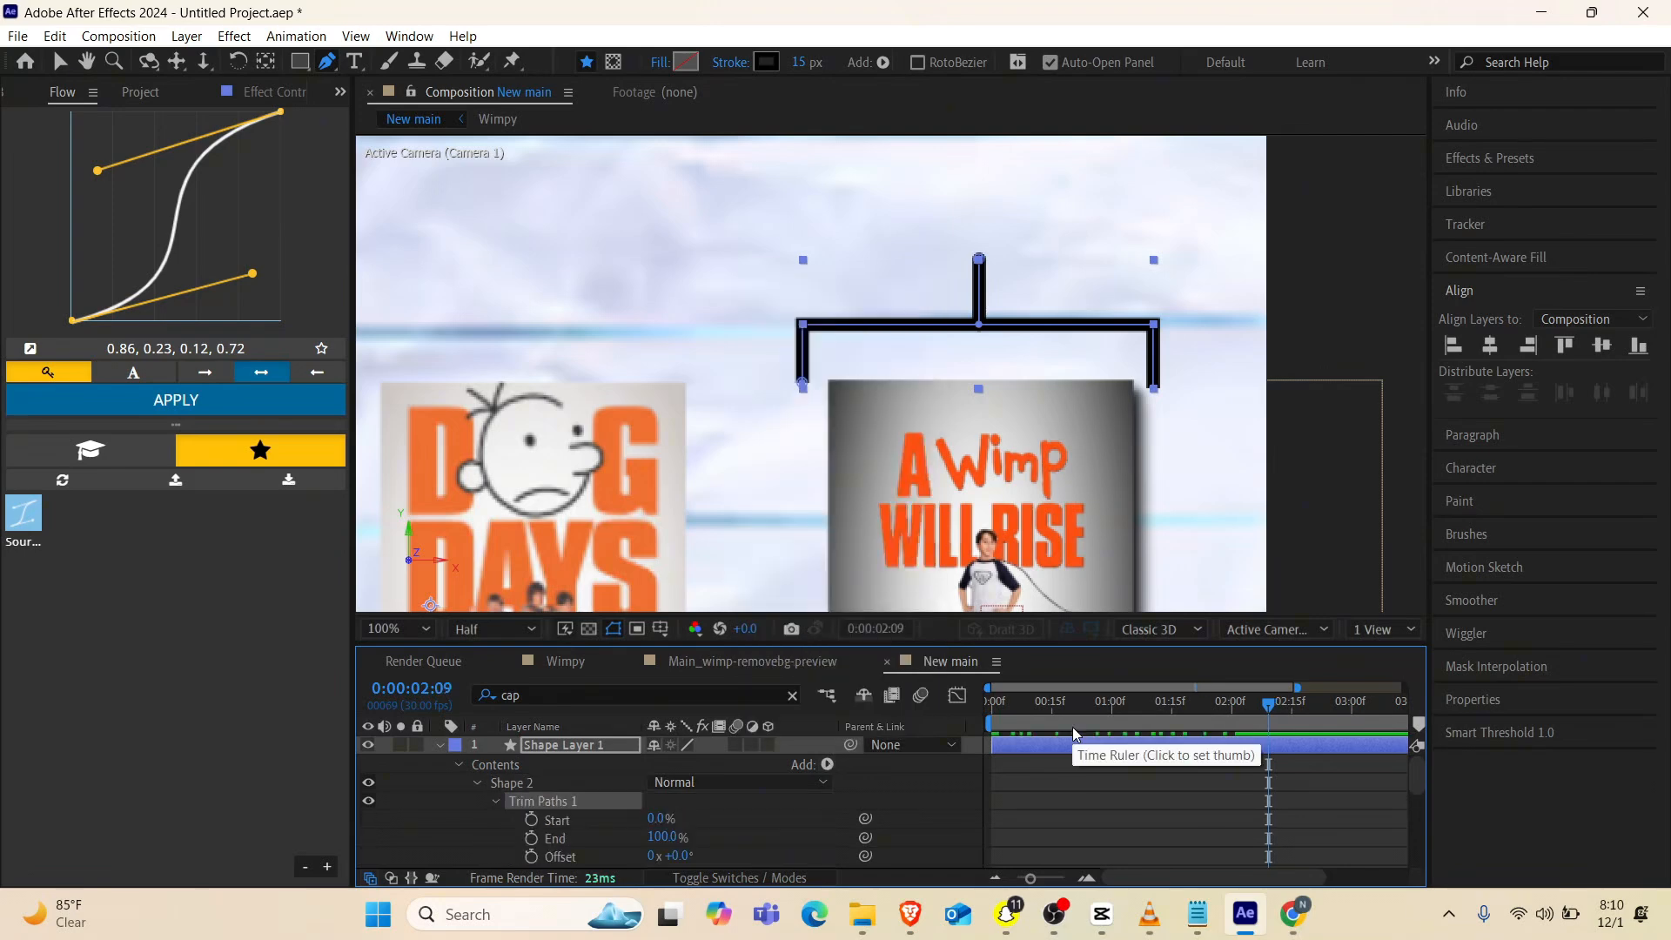
{"action": "key", "text": "alt+bracketleft"}
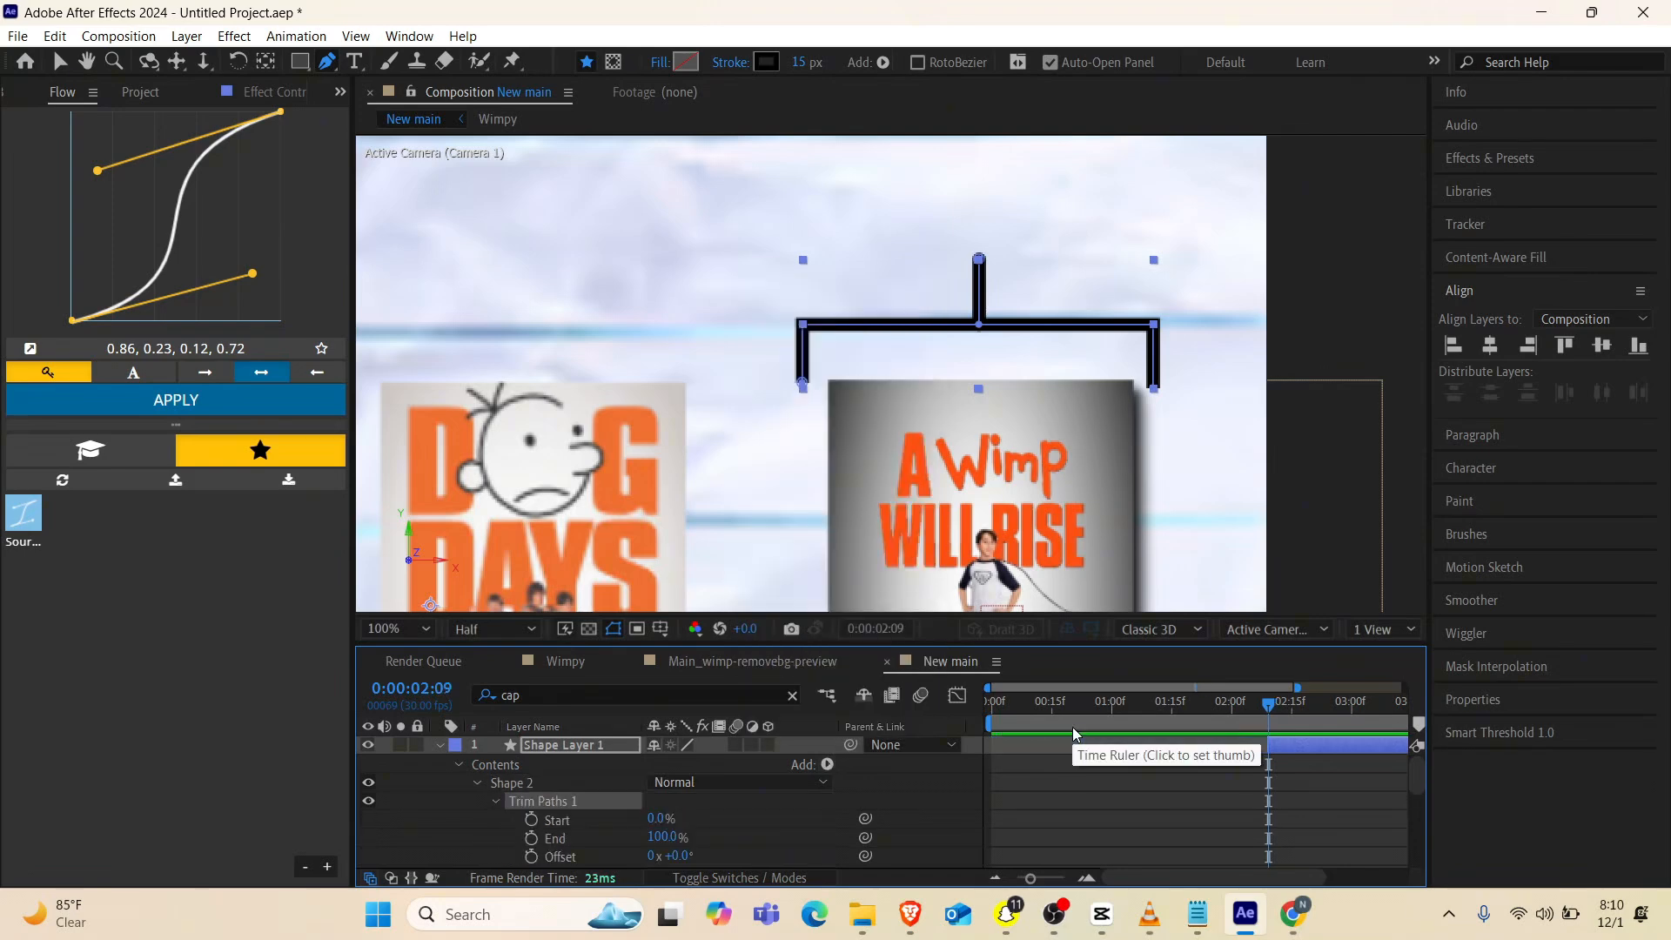
Keyframe the Start of Shape 2's Trim Paths from 100% at 0:00:02:09 to 0% at 0:00:02:16
{"action": "left_click", "coordinate": [649, 838]}
{"action": "scroll", "coordinate": [666, 818], "scroll_direction": "down", "scroll_amount": 1}
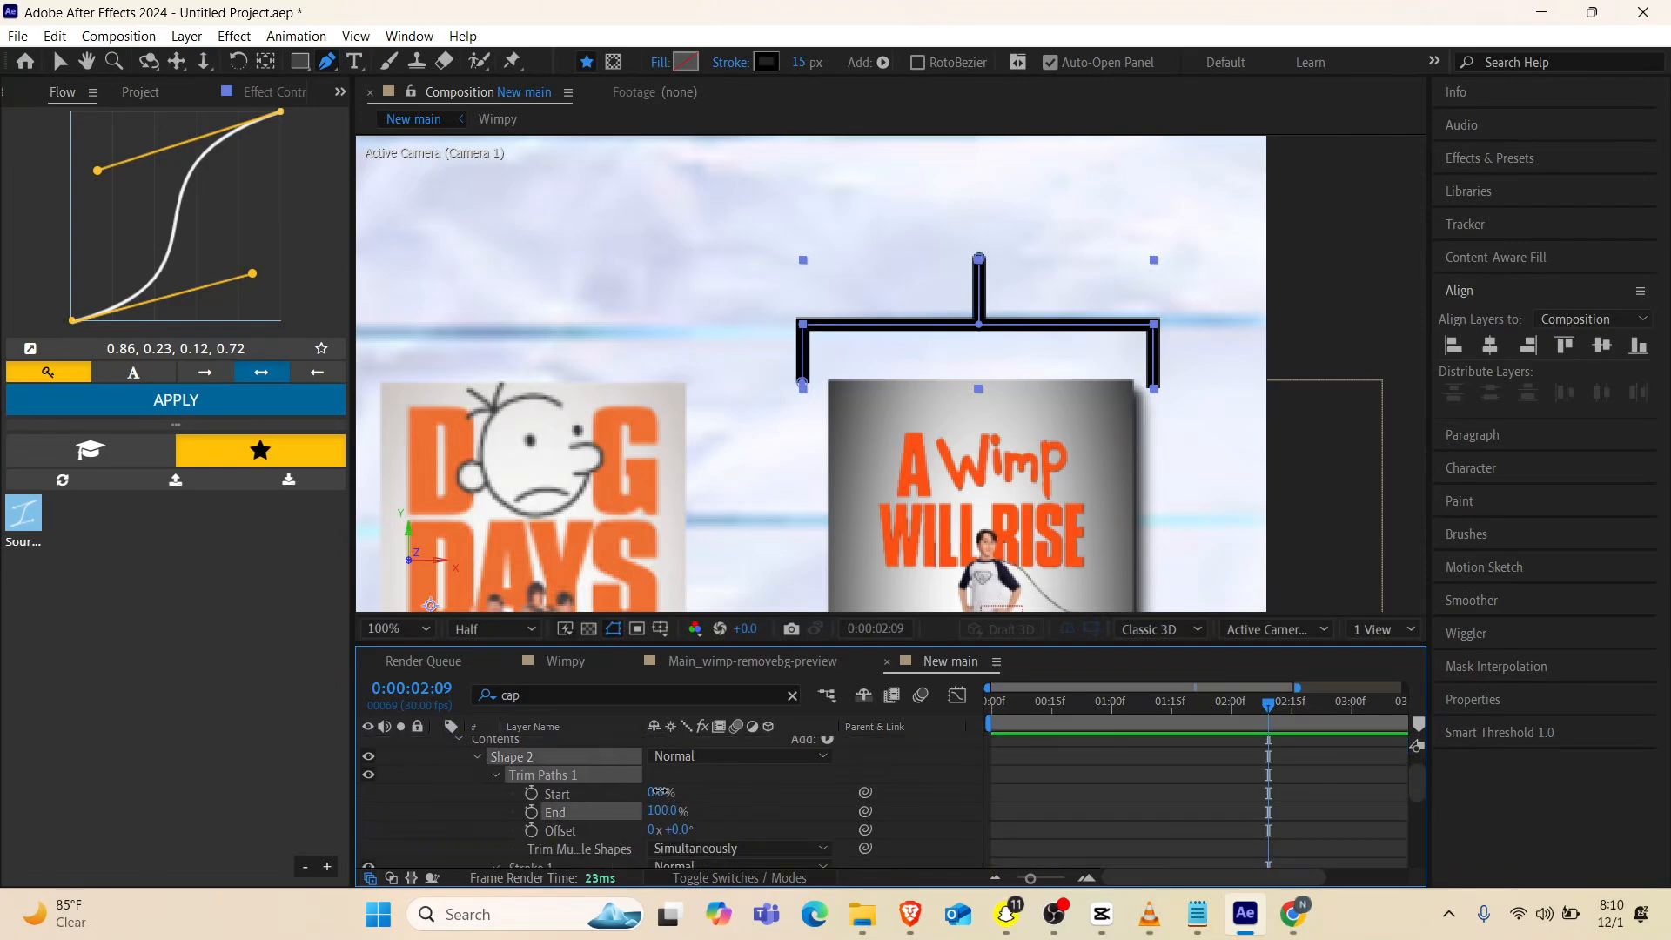
{"action": "left_click", "coordinate": [609, 793], "text": "shift"}
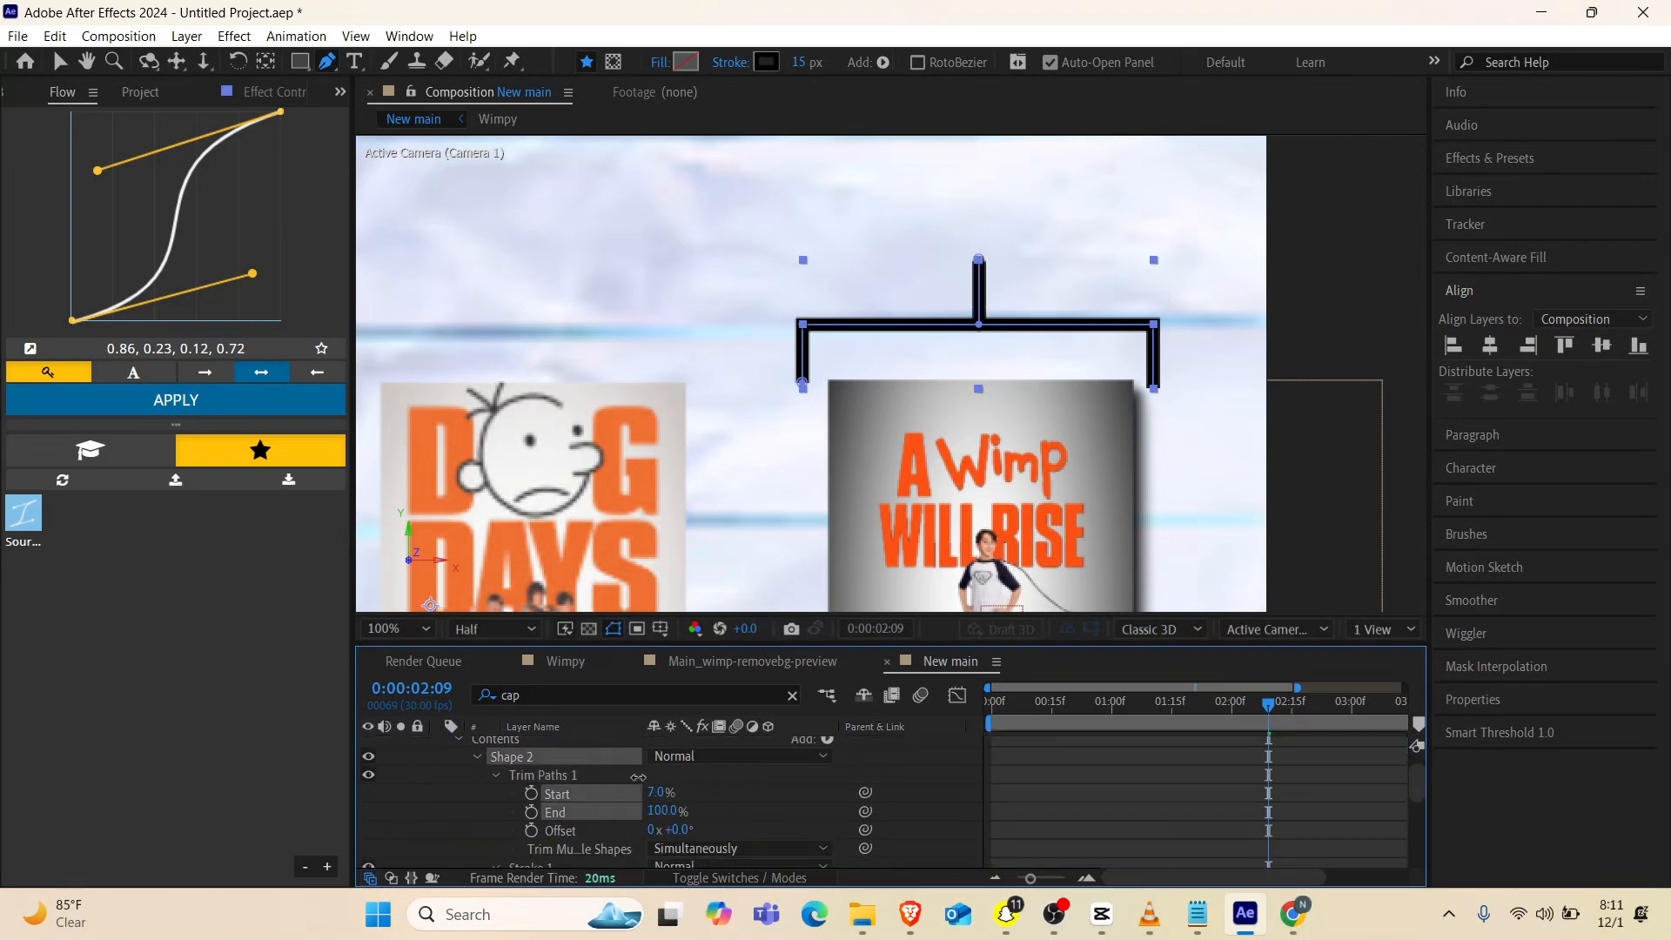
{"action": "mouse_move", "coordinate": [654, 792]}
{"action": "left_mouse_down"}
{"action": "mouse_move", "coordinate": [754, 780]}
{"action": "mouse_move", "coordinate": [706, 793]}
{"action": "left_mouse_up"}
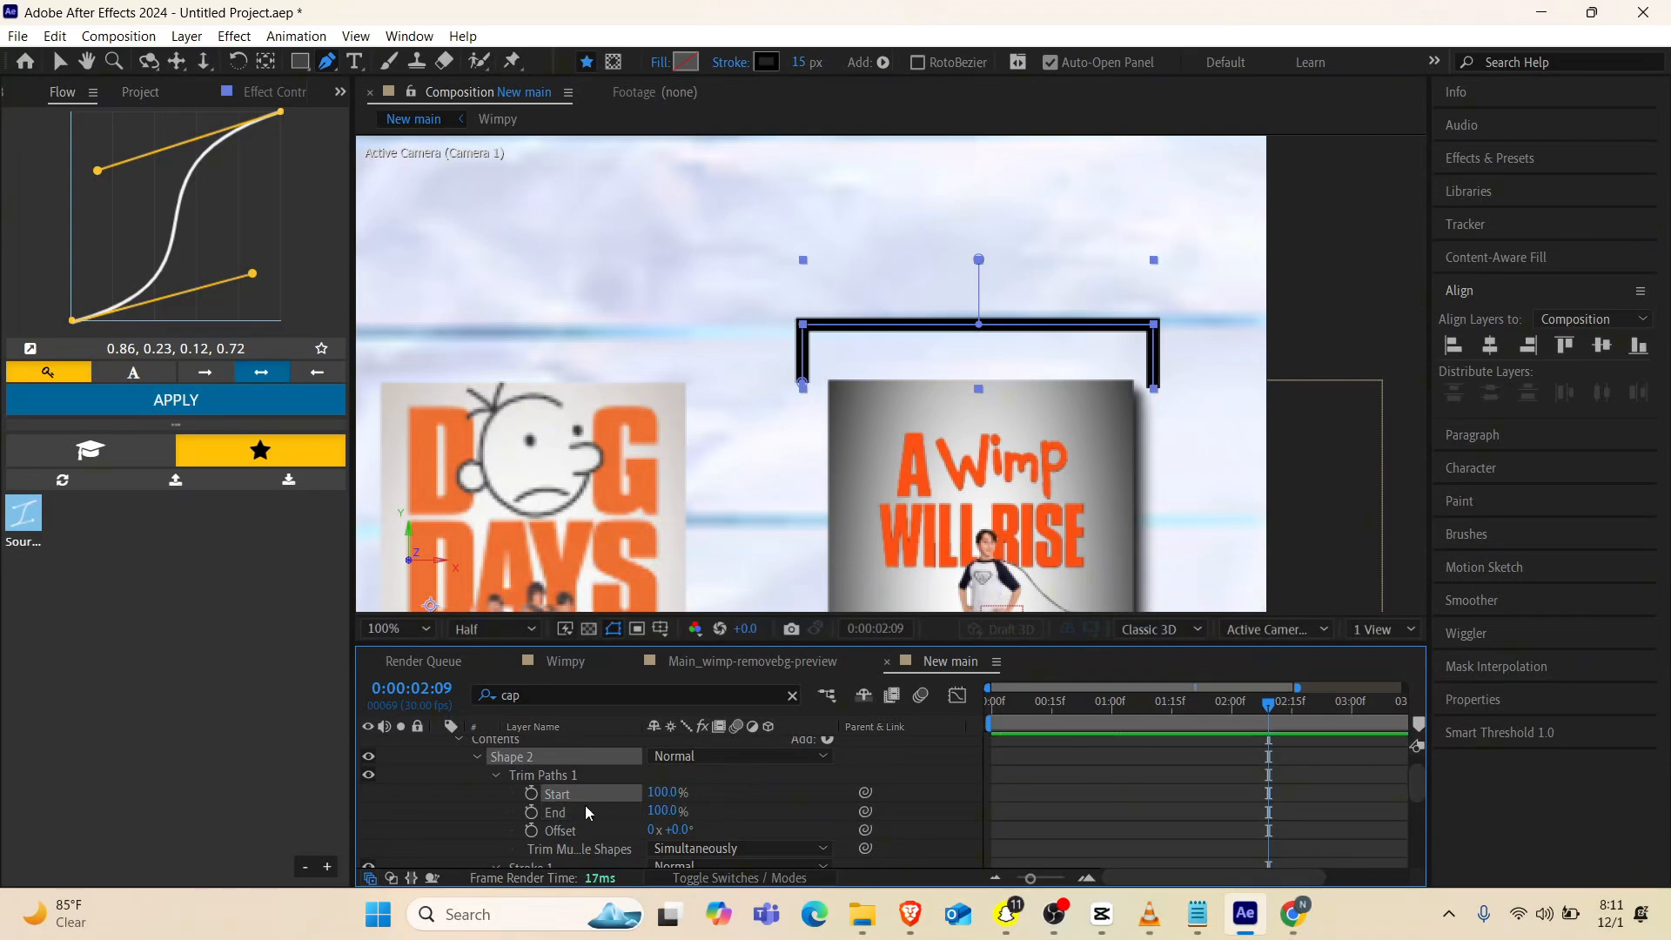
{"action": "left_click", "coordinate": [531, 793]}
{"action": "key", "text": "Page_Down"}
{"action": "key", "text": "Page_Down"}
{"action": "key", "text": "Page_Down"}
{"action": "key", "text": "Page_Down"}
{"action": "key", "text": "Page_Down"}
{"action": "key", "text": "Page_Down"}
{"action": "key", "text": "Page_Down"}
{"action": "left_click", "coordinate": [662, 793]}
{"action": "type", "text": "0"}
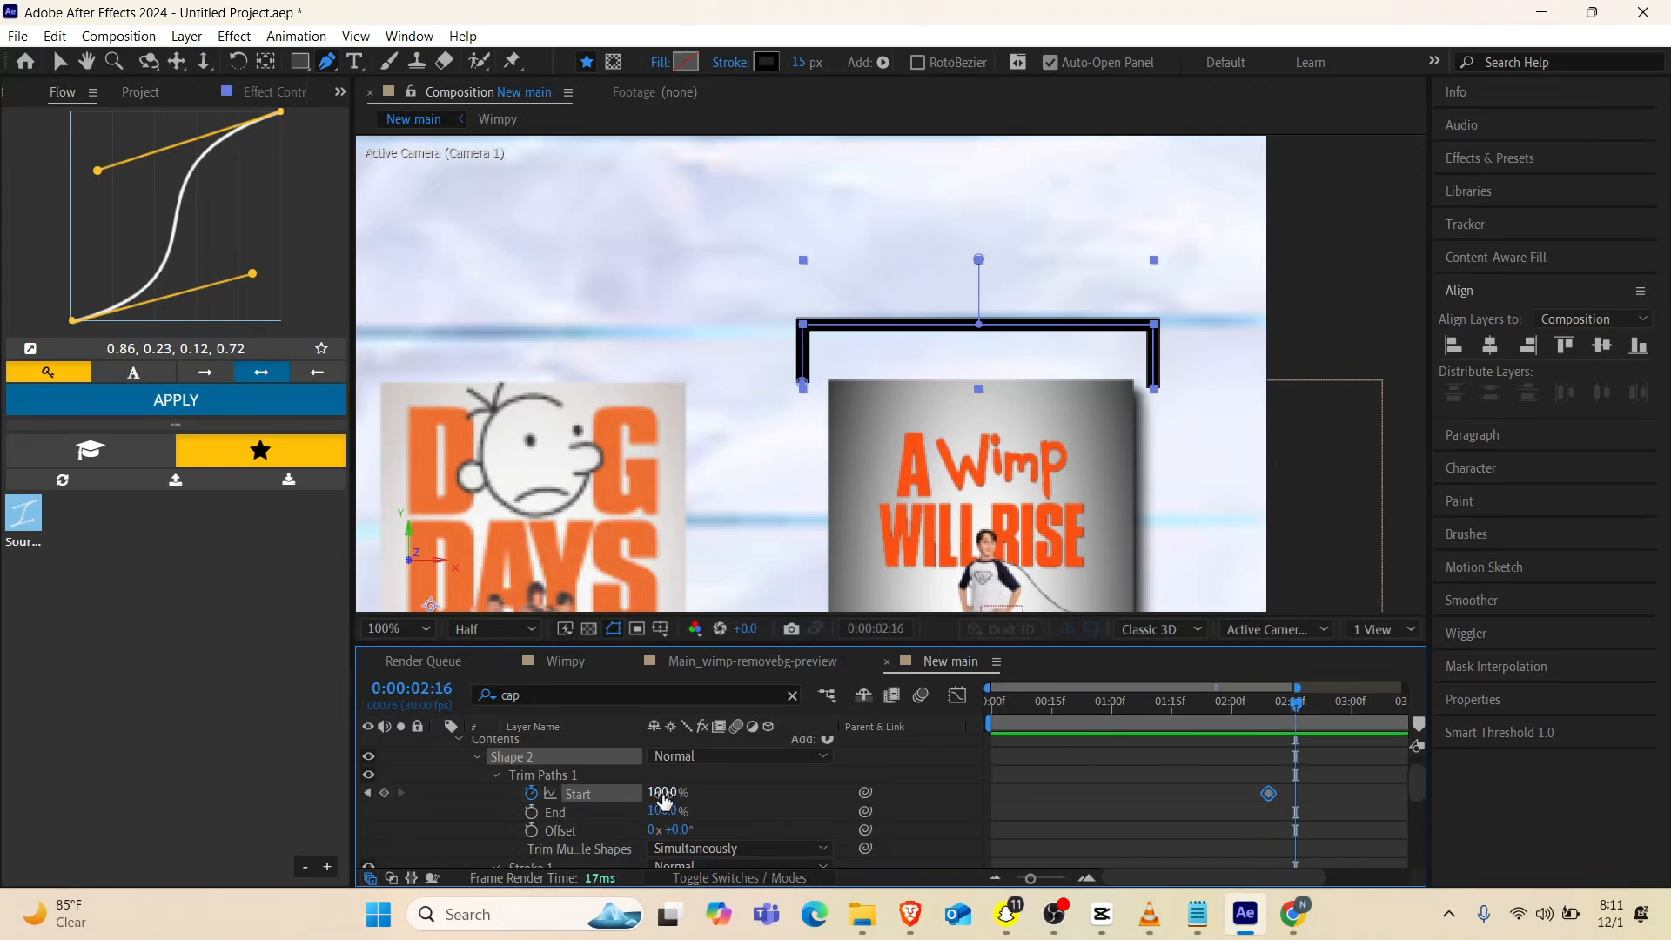
{"action": "key", "text": "Return"}
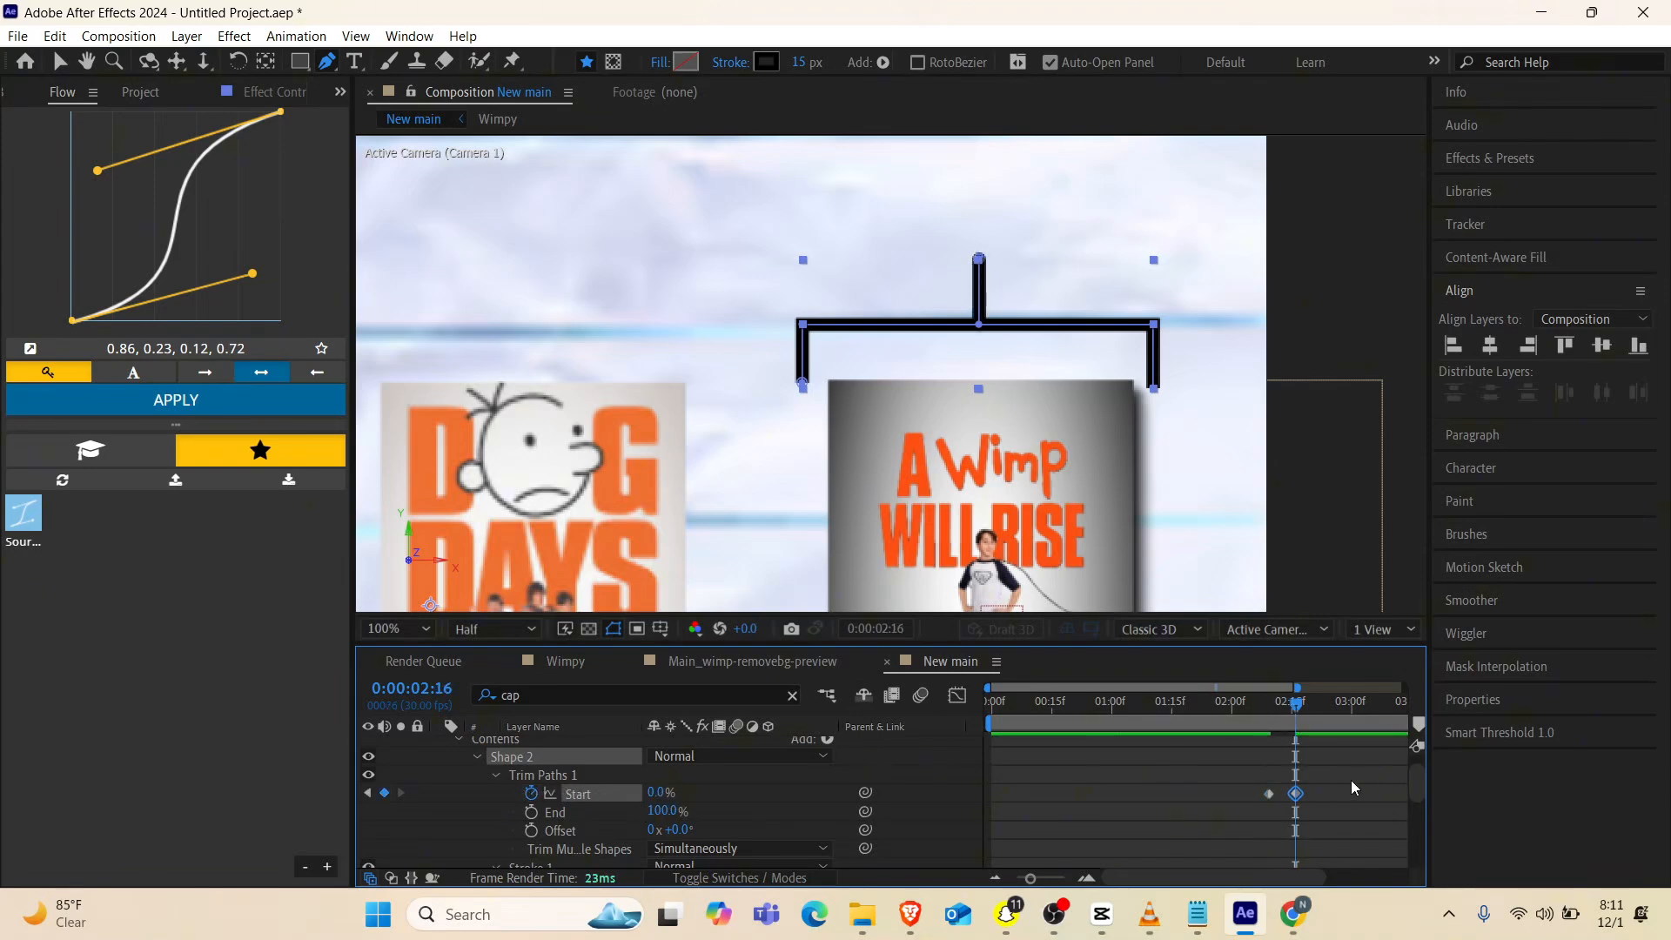
Apply Easy Ease to both Trim Paths Start keyframes, preview the line drawing on, and move the playhead to 0:00:02:28
{"action": "left_click_drag", "start_coordinate": [1344, 781], "coordinate": [1221, 801]}
{"action": "key", "text": "F9"}
{"action": "left_click", "coordinate": [1240, 721]}
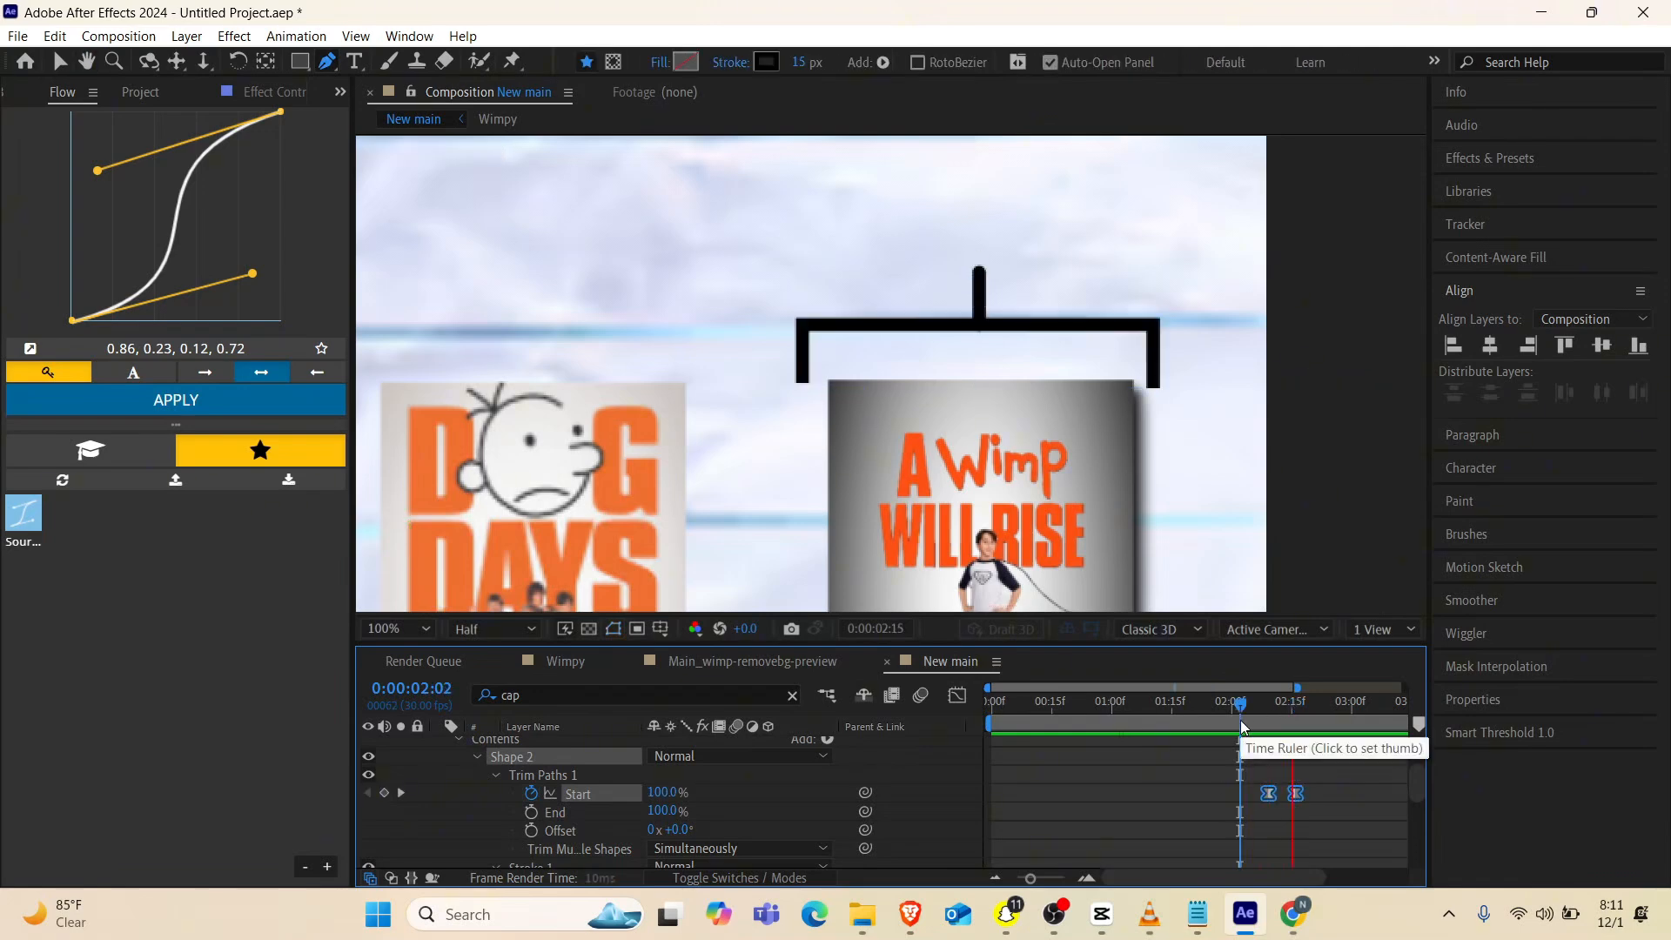
{"action": "left_click_drag", "start_coordinate": [1240, 719], "coordinate": [1340, 709]}
Copy Shape 2's Trim Paths 1 and set the line cap of Shape 1, the bracket, to Round Cap
{"action": "scroll", "coordinate": [1234, 806], "scroll_direction": "up", "scroll_amount": 1}
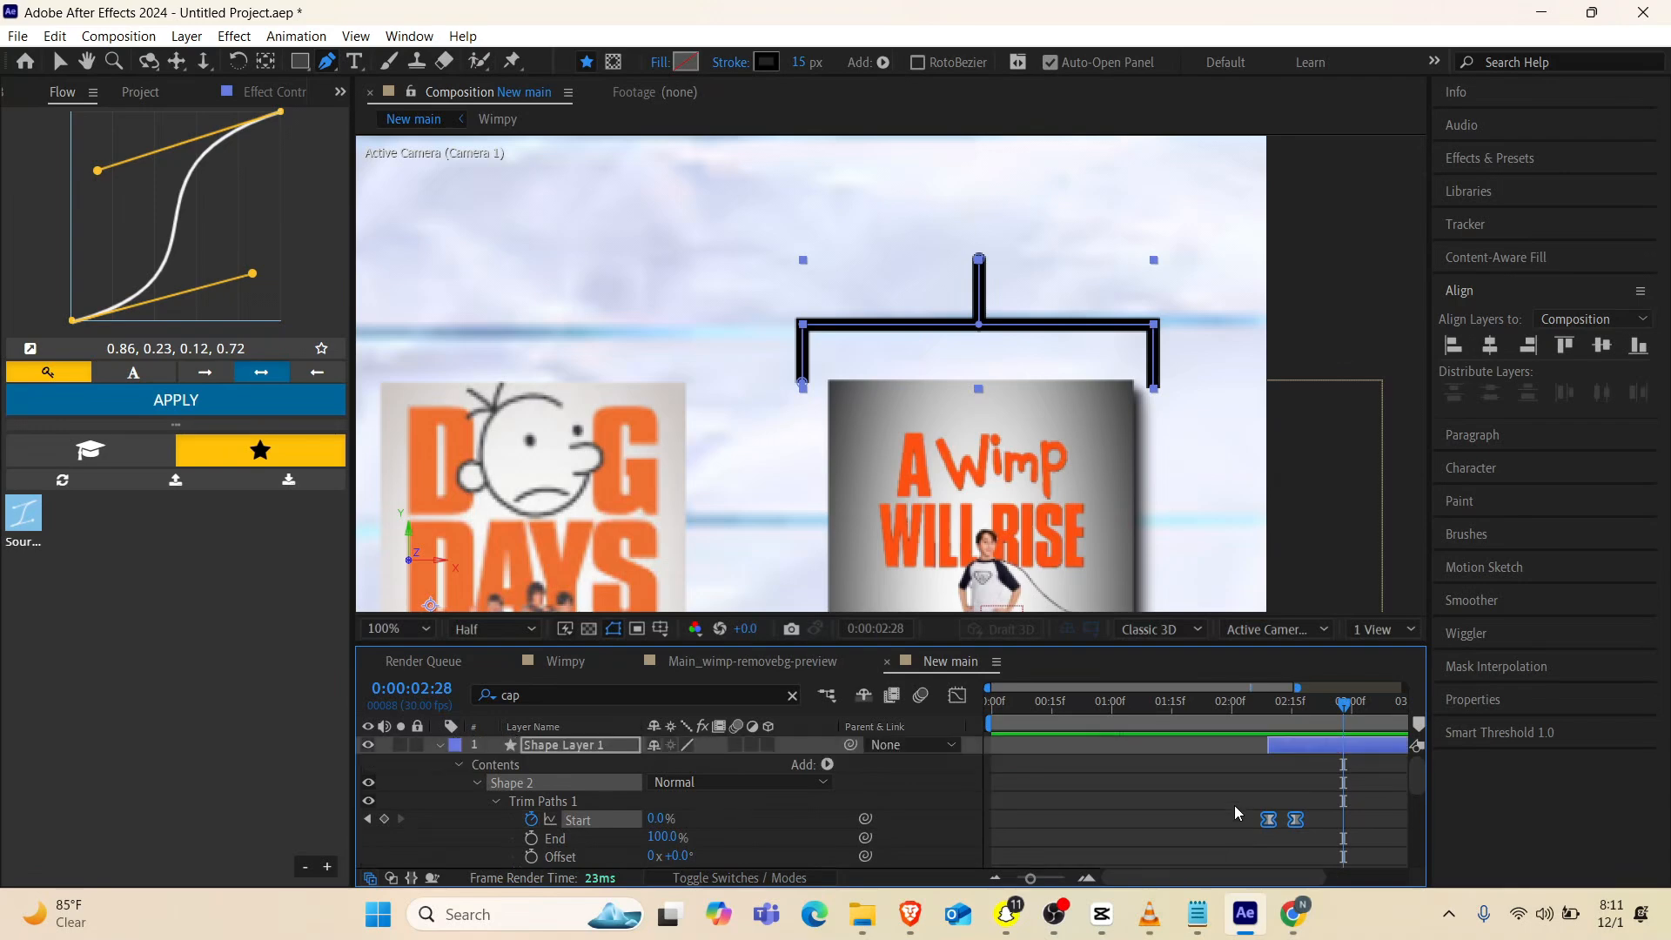
{"action": "scroll", "coordinate": [513, 804], "scroll_direction": "down", "scroll_amount": 2}
{"action": "left_click", "coordinate": [545, 787]}
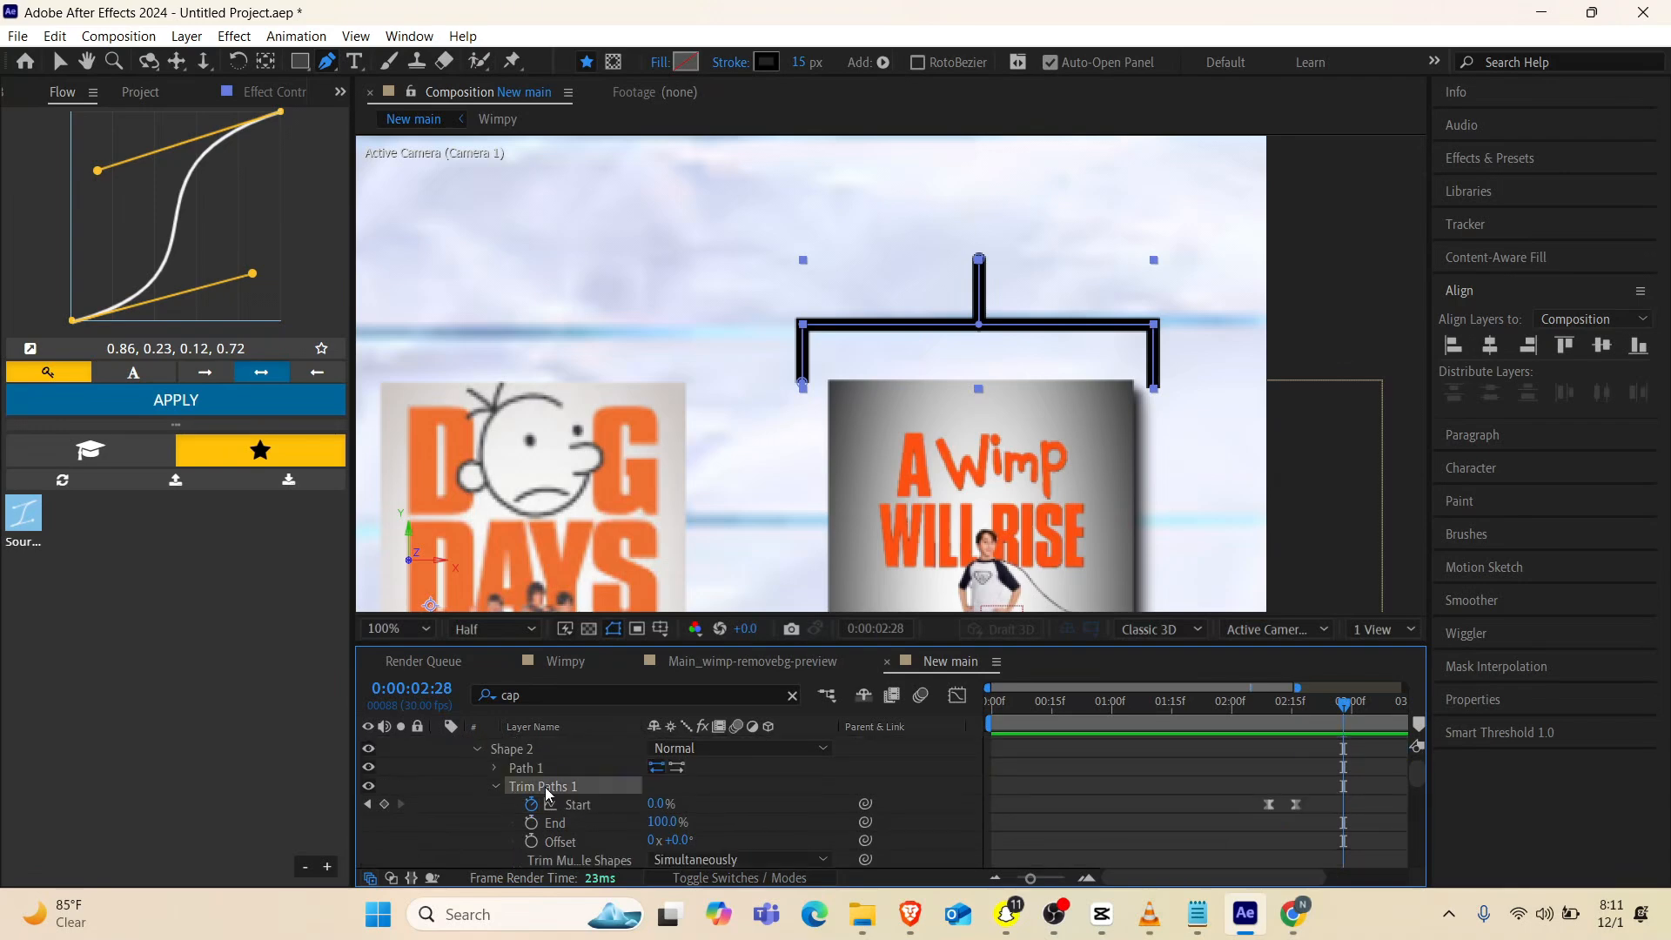
{"action": "scroll", "coordinate": [538, 843], "scroll_direction": "down", "scroll_amount": 2}
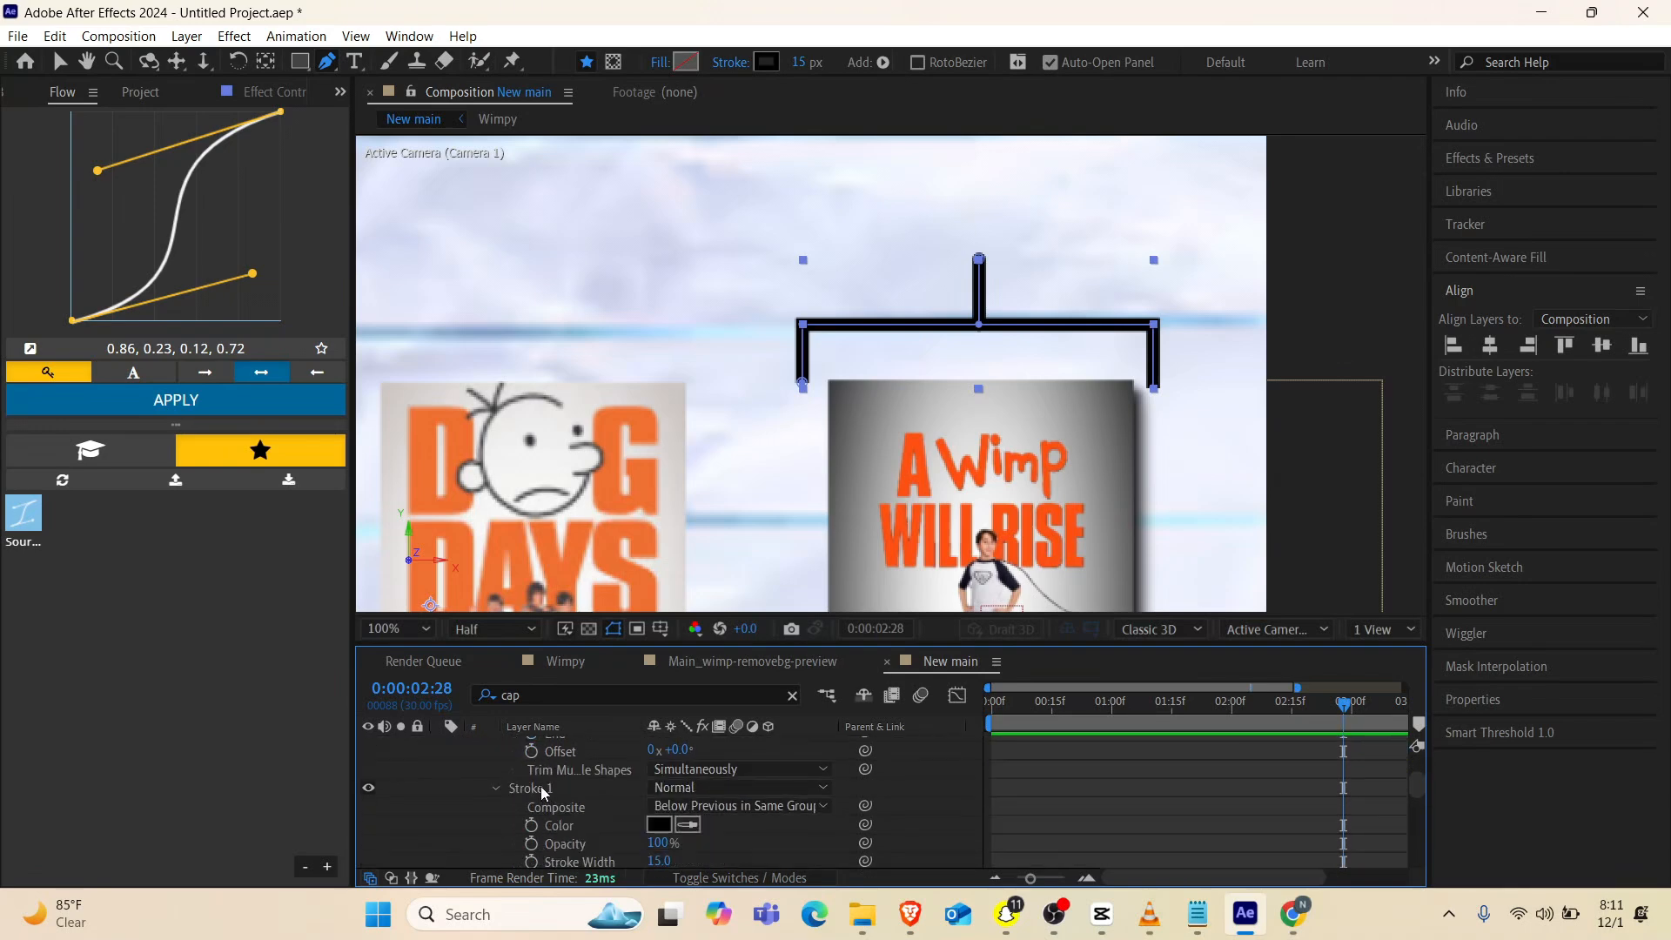
{"action": "scroll", "coordinate": [540, 786], "scroll_direction": "down", "scroll_amount": 5}
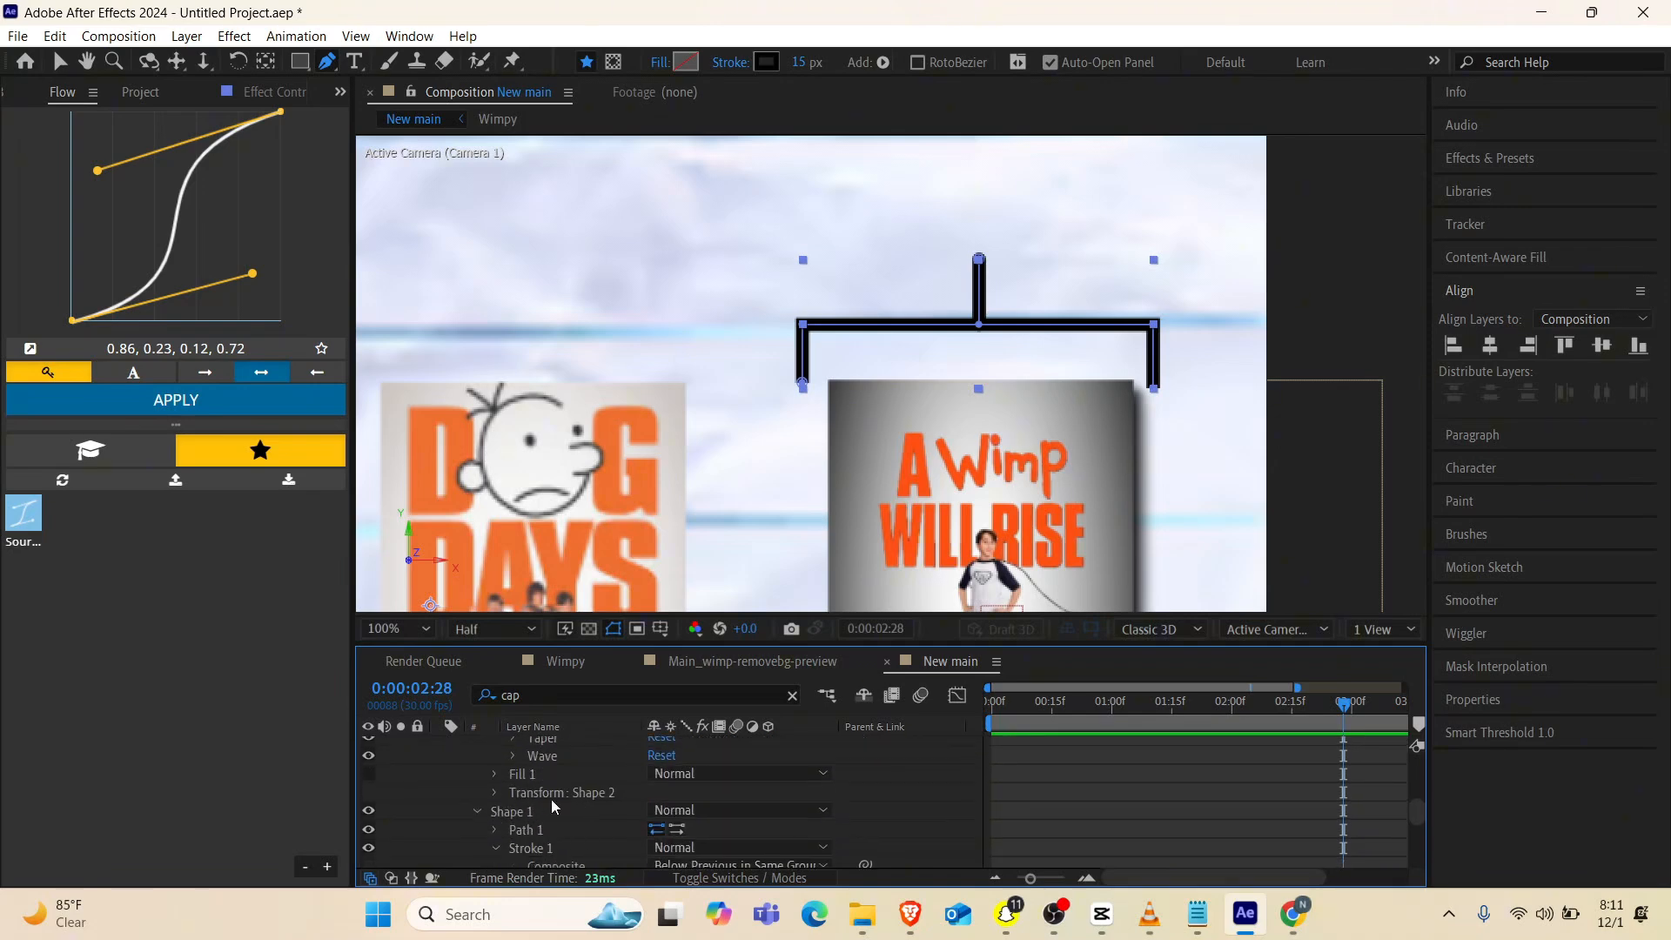
{"action": "scroll", "coordinate": [552, 806], "scroll_direction": "down", "scroll_amount": 3}
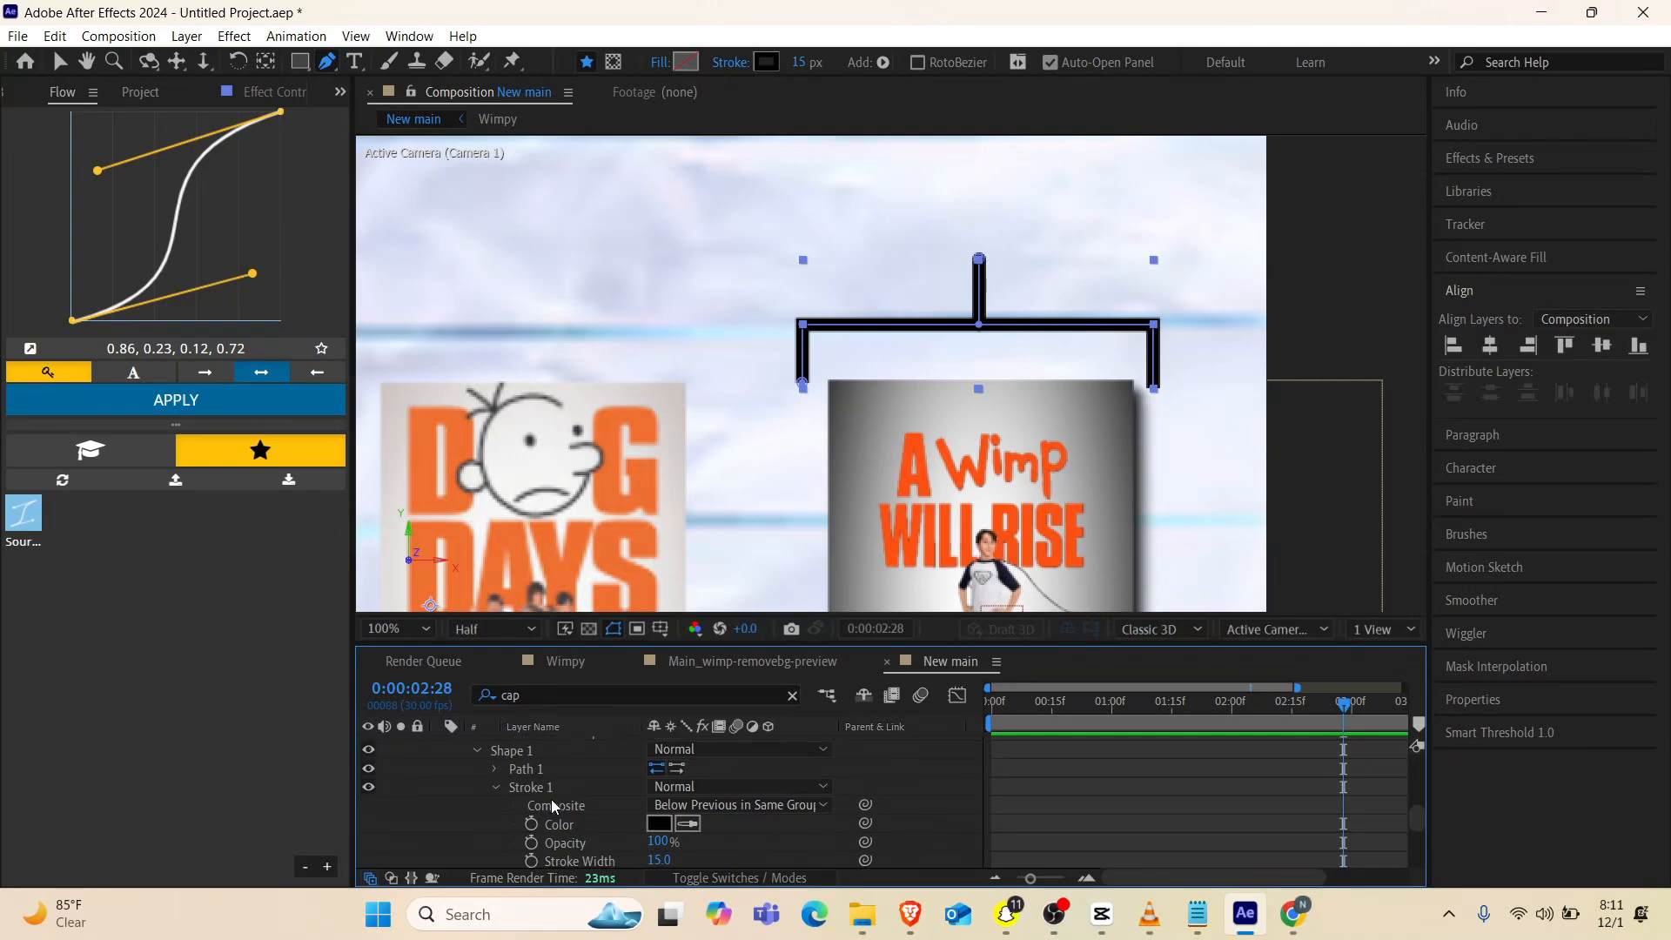
{"action": "scroll", "coordinate": [523, 831], "scroll_direction": "down", "scroll_amount": 2}
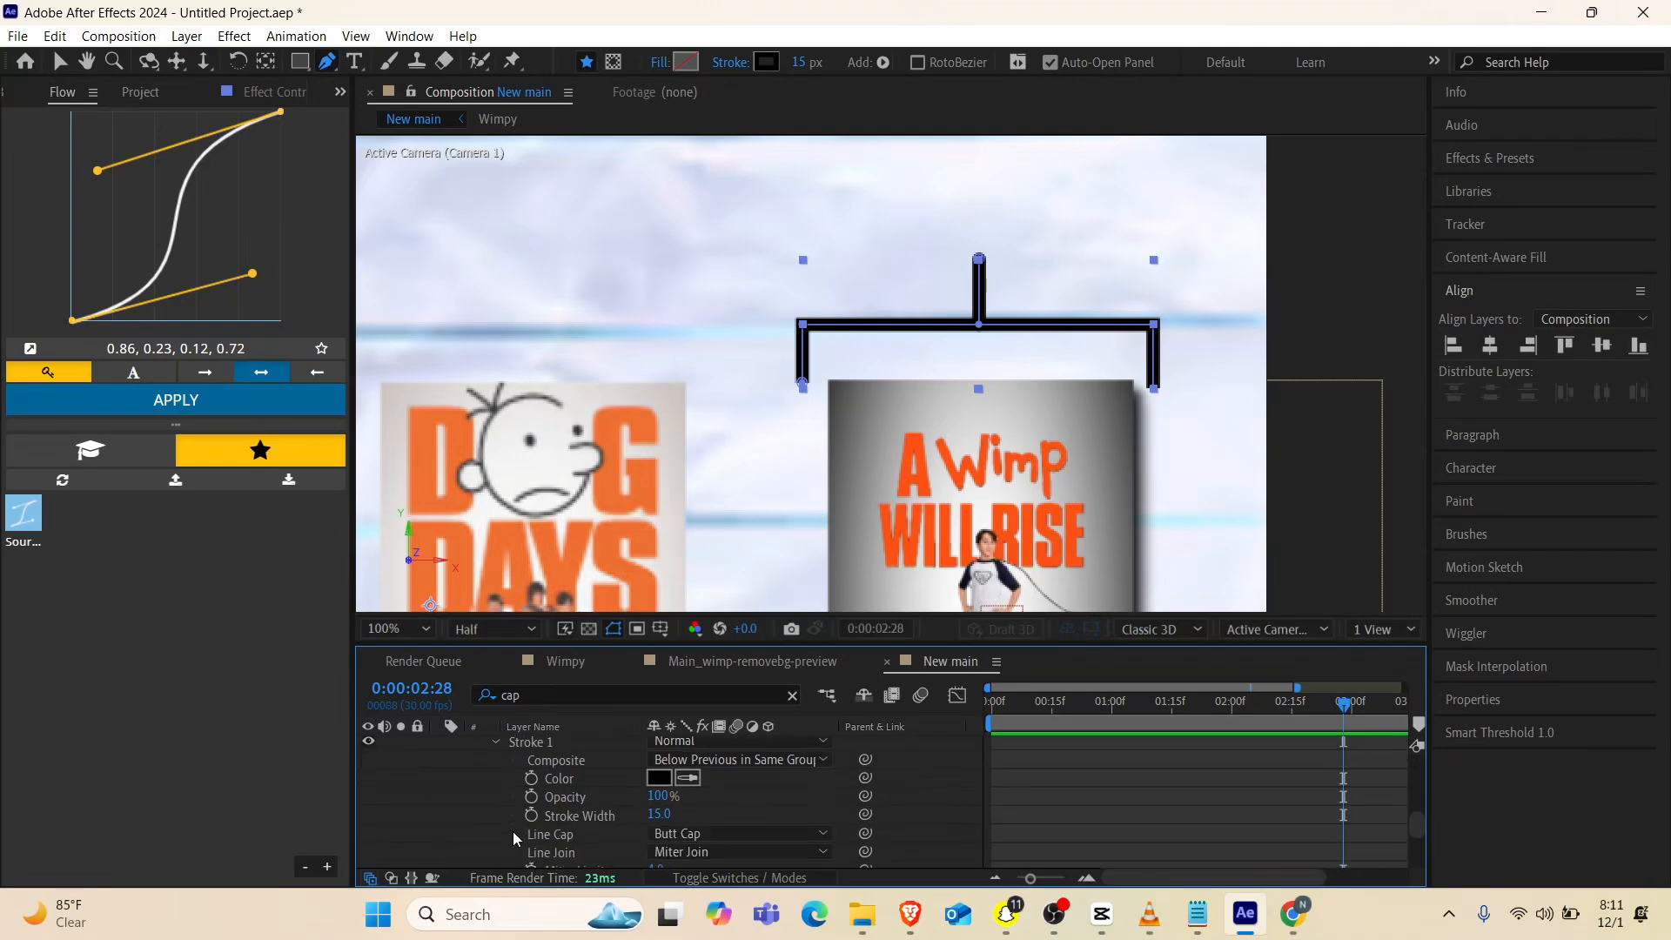
{"action": "scroll", "coordinate": [513, 832], "scroll_direction": "down", "scroll_amount": 3}
{"action": "left_click", "coordinate": [707, 769]}
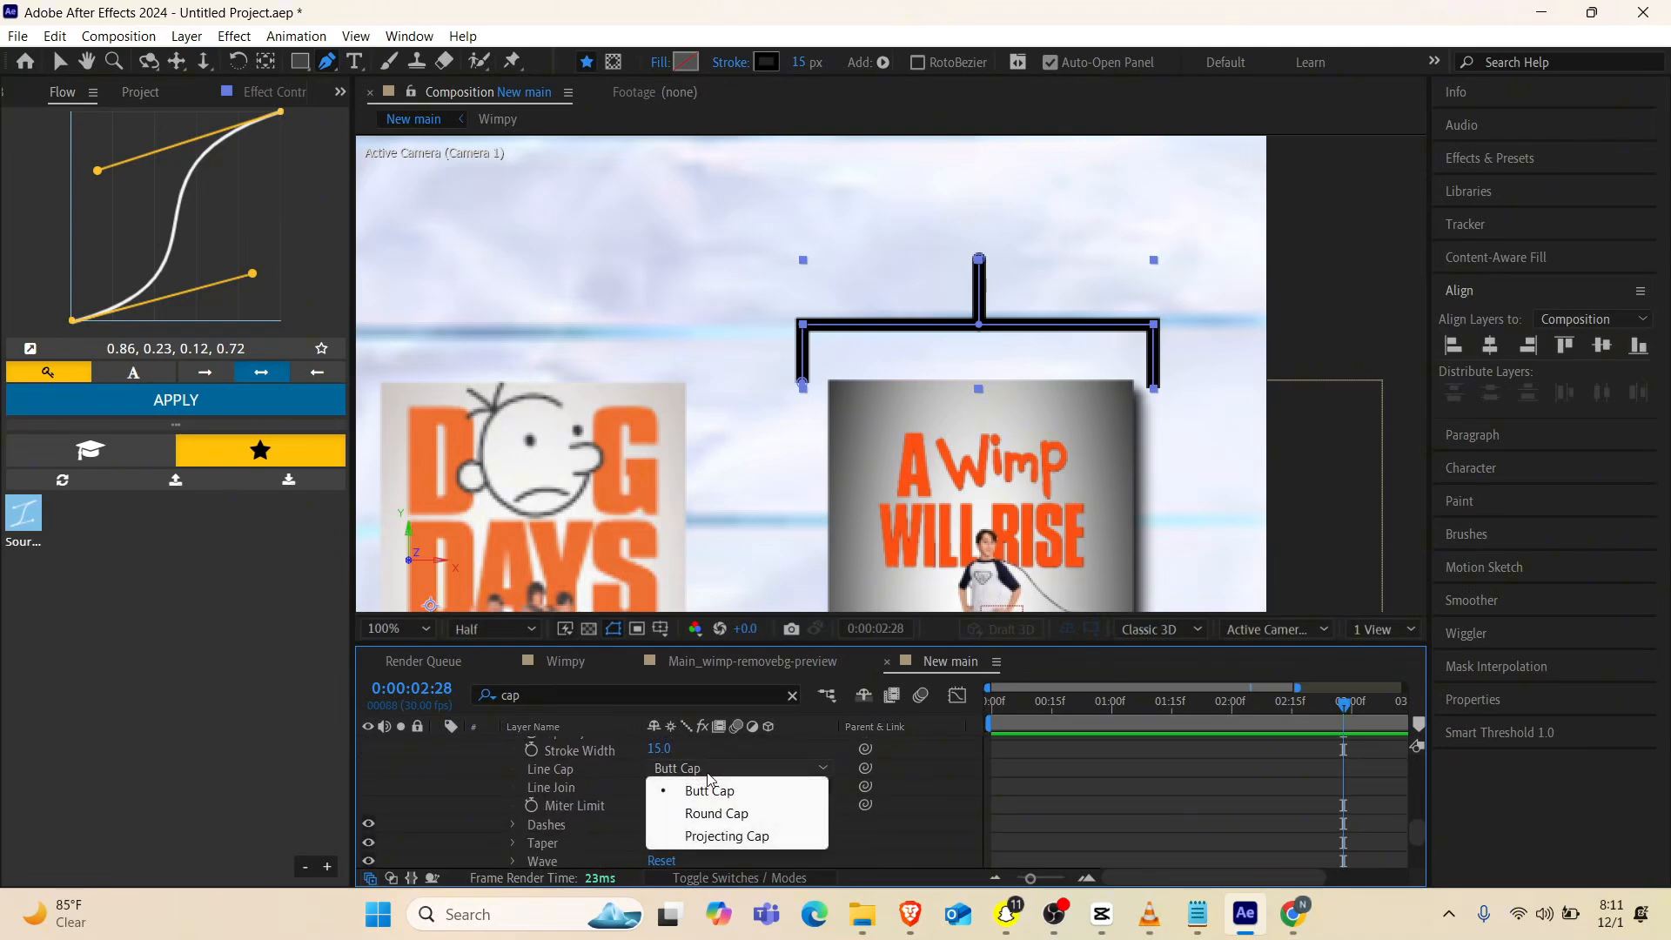
{"action": "left_click", "coordinate": [707, 811]}
Paste the copied Trim Paths into Shape 1 and reveal the keyframed properties of Shape Layer 1
{"action": "scroll", "coordinate": [555, 827], "scroll_direction": "down", "scroll_amount": 5}
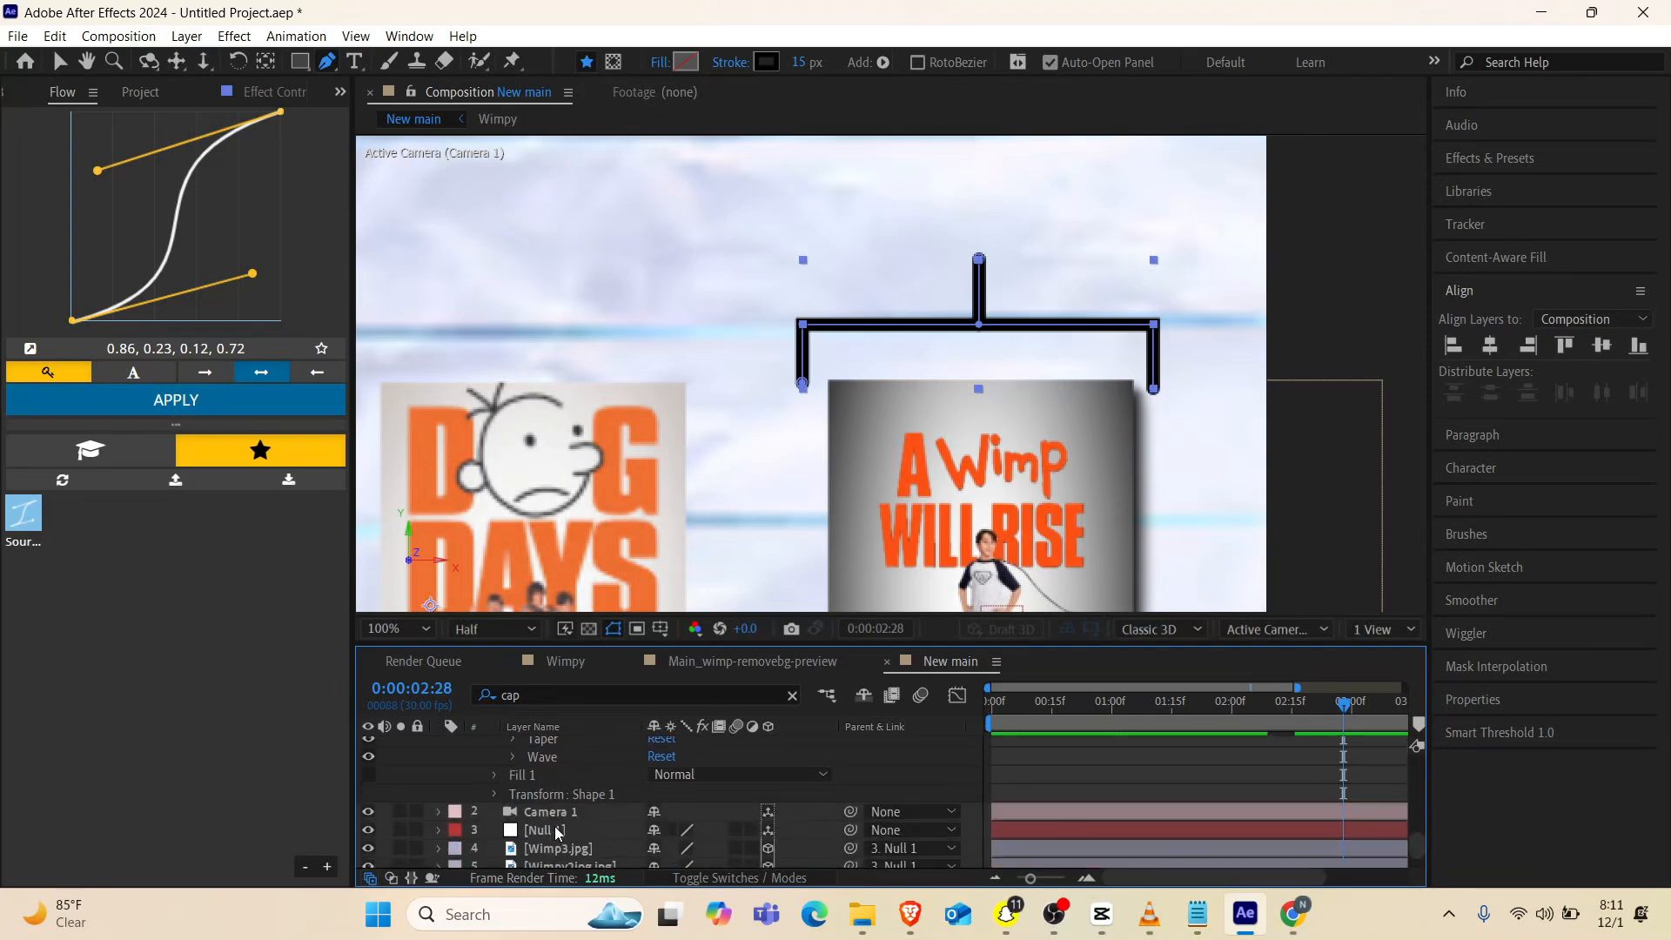
{"action": "scroll", "coordinate": [555, 827], "scroll_direction": "up", "scroll_amount": 8}
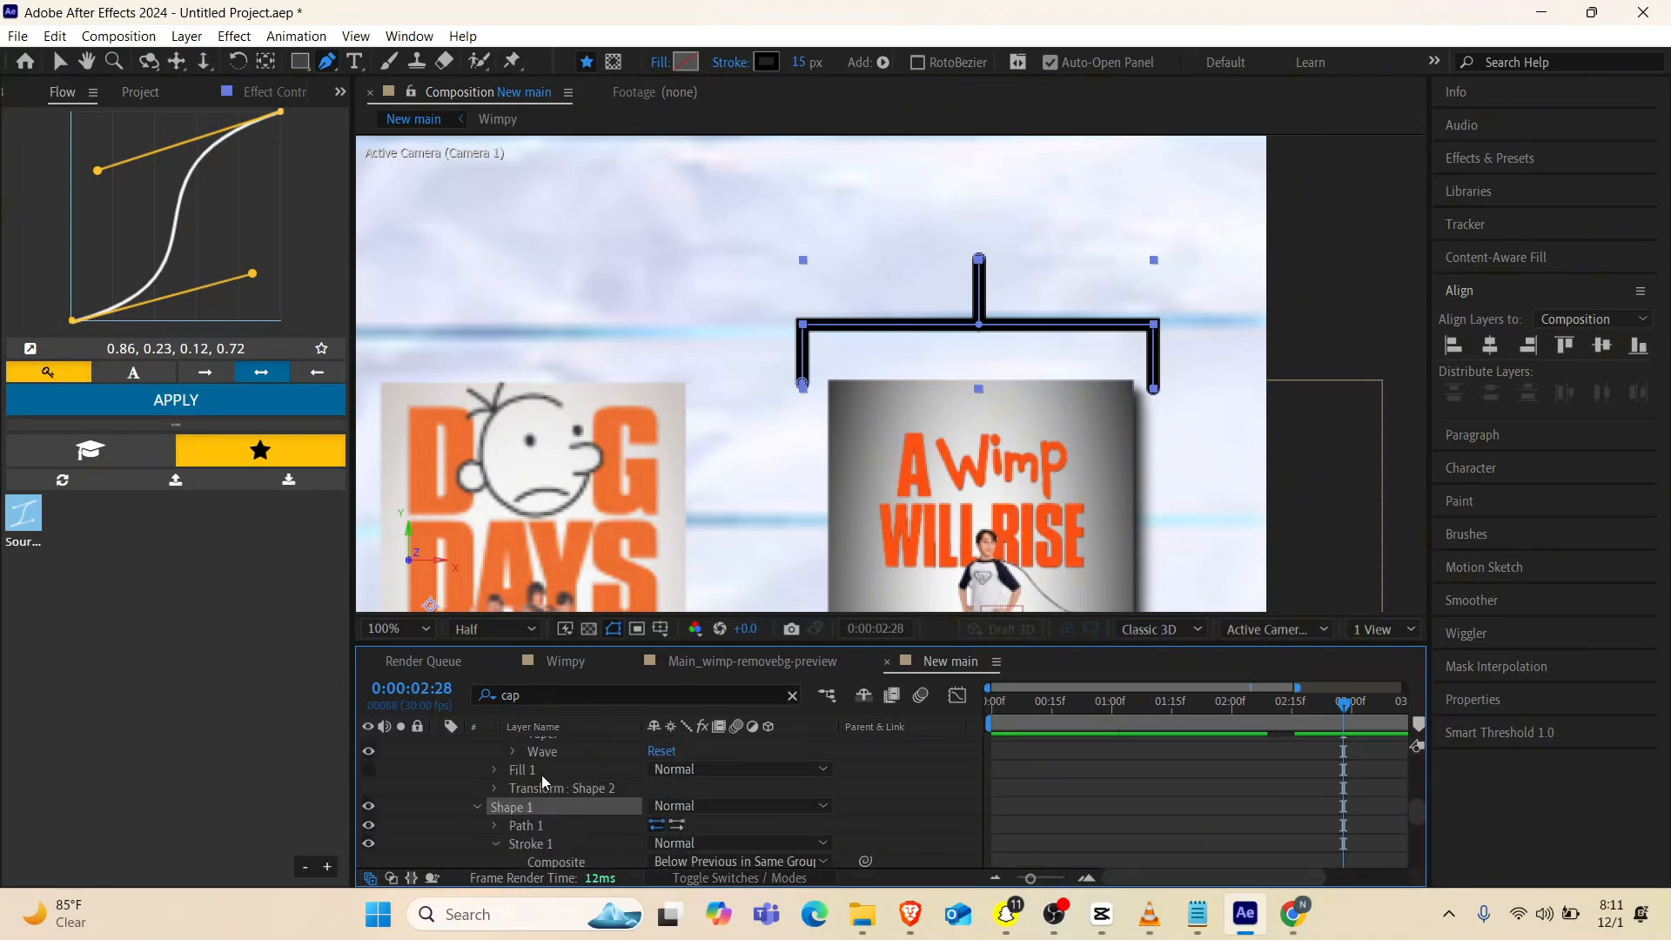
{"action": "key", "text": "Delete"}
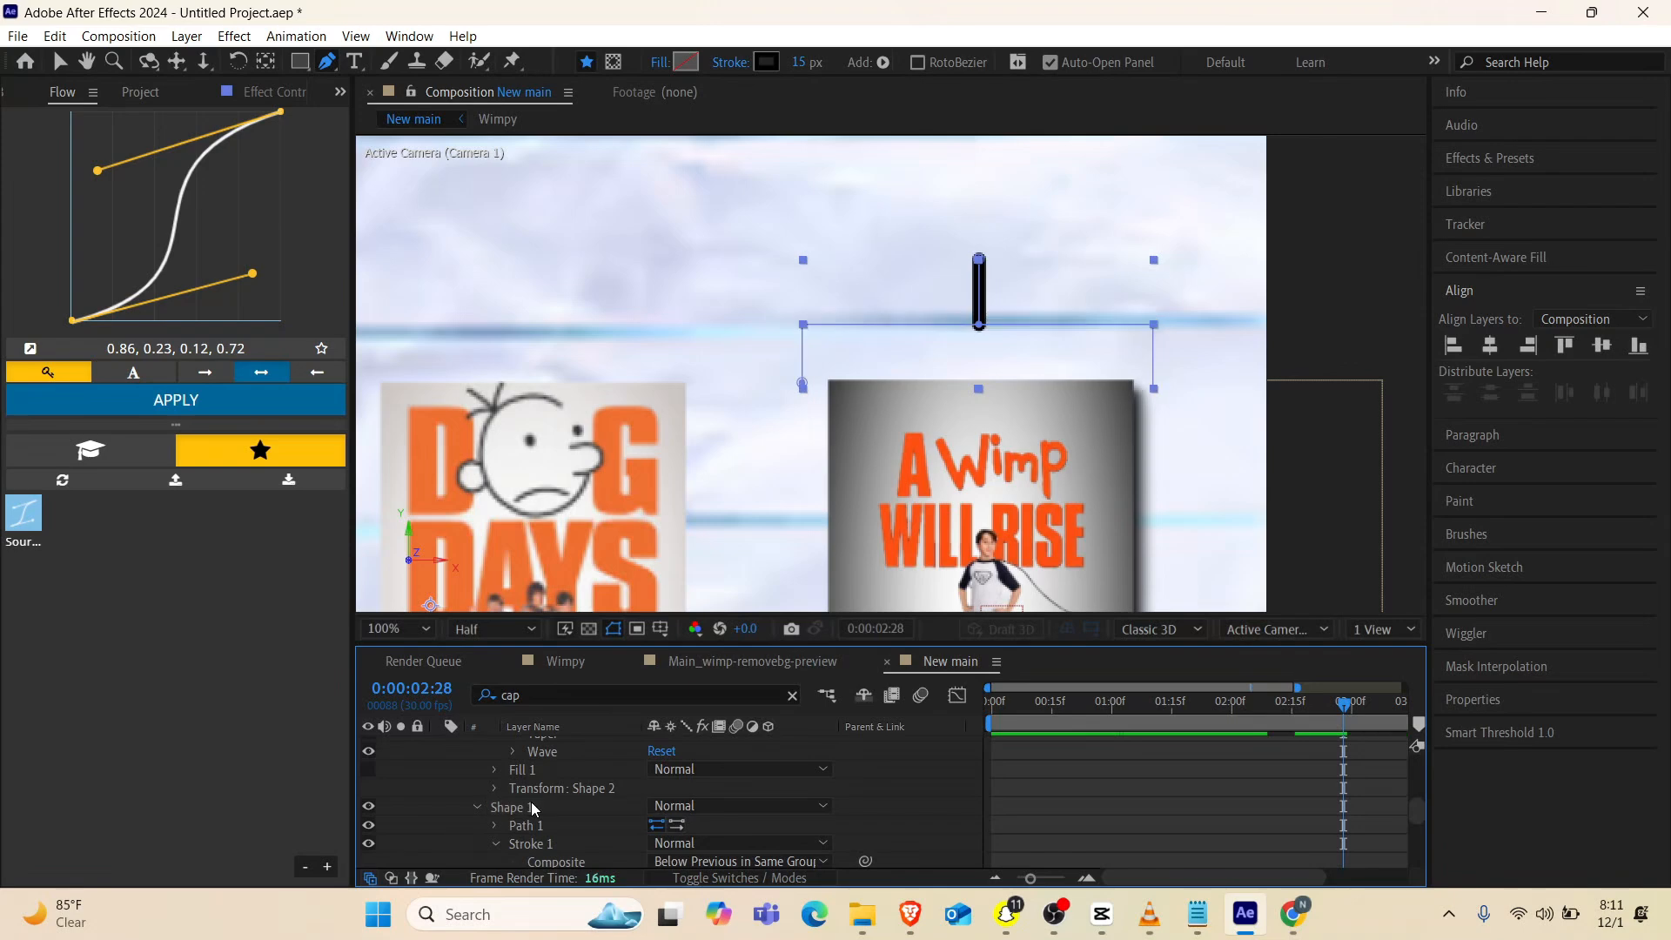
{"action": "left_click", "coordinate": [525, 807]}
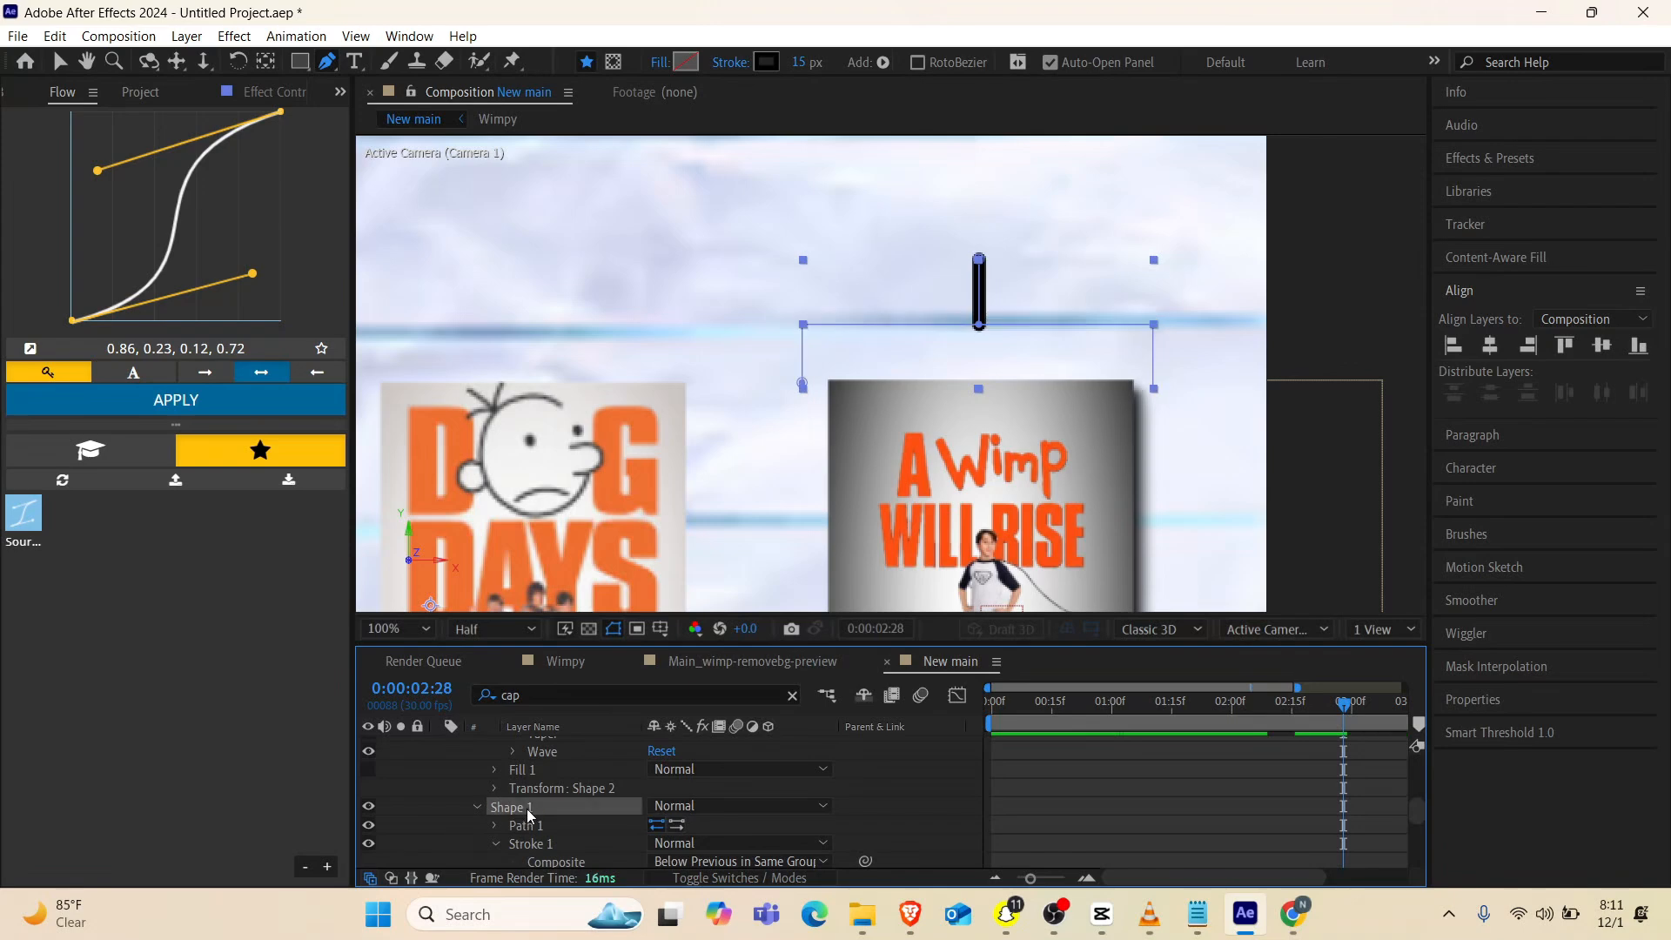
{"action": "key", "text": "u"}
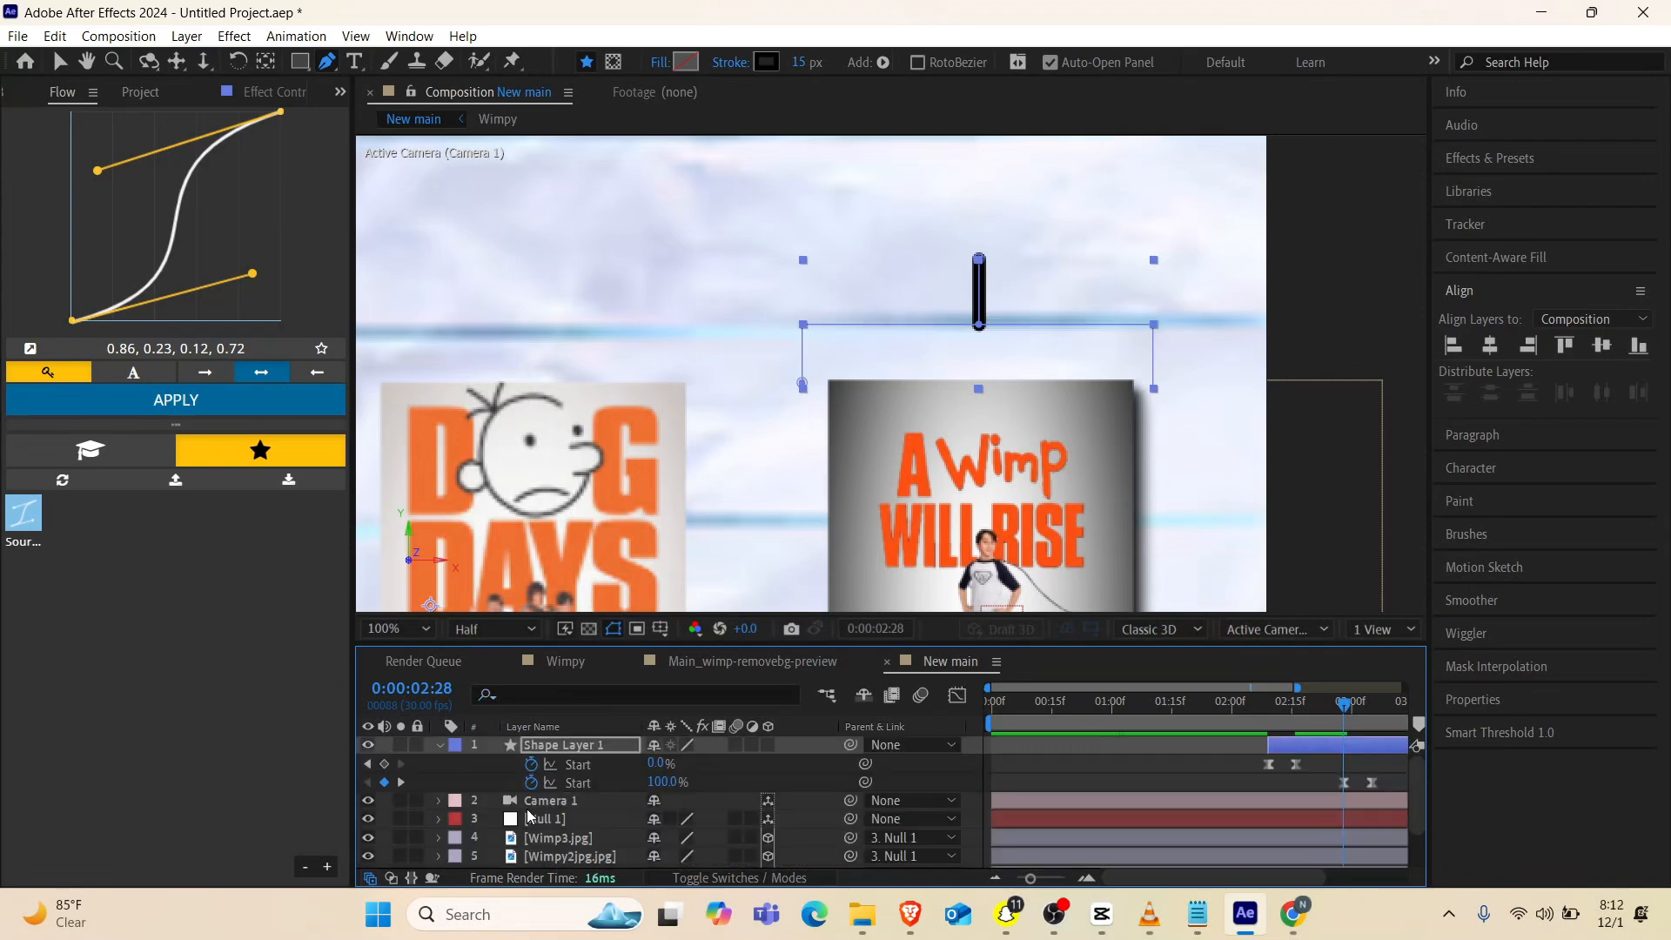
Move the pasted Start keyframes slightly ahead of the first pair, and extend the start of Shape Layer 1 to about 0:00:02:02
{"action": "left_click_drag", "start_coordinate": [1393, 781], "coordinate": [1271, 791]}
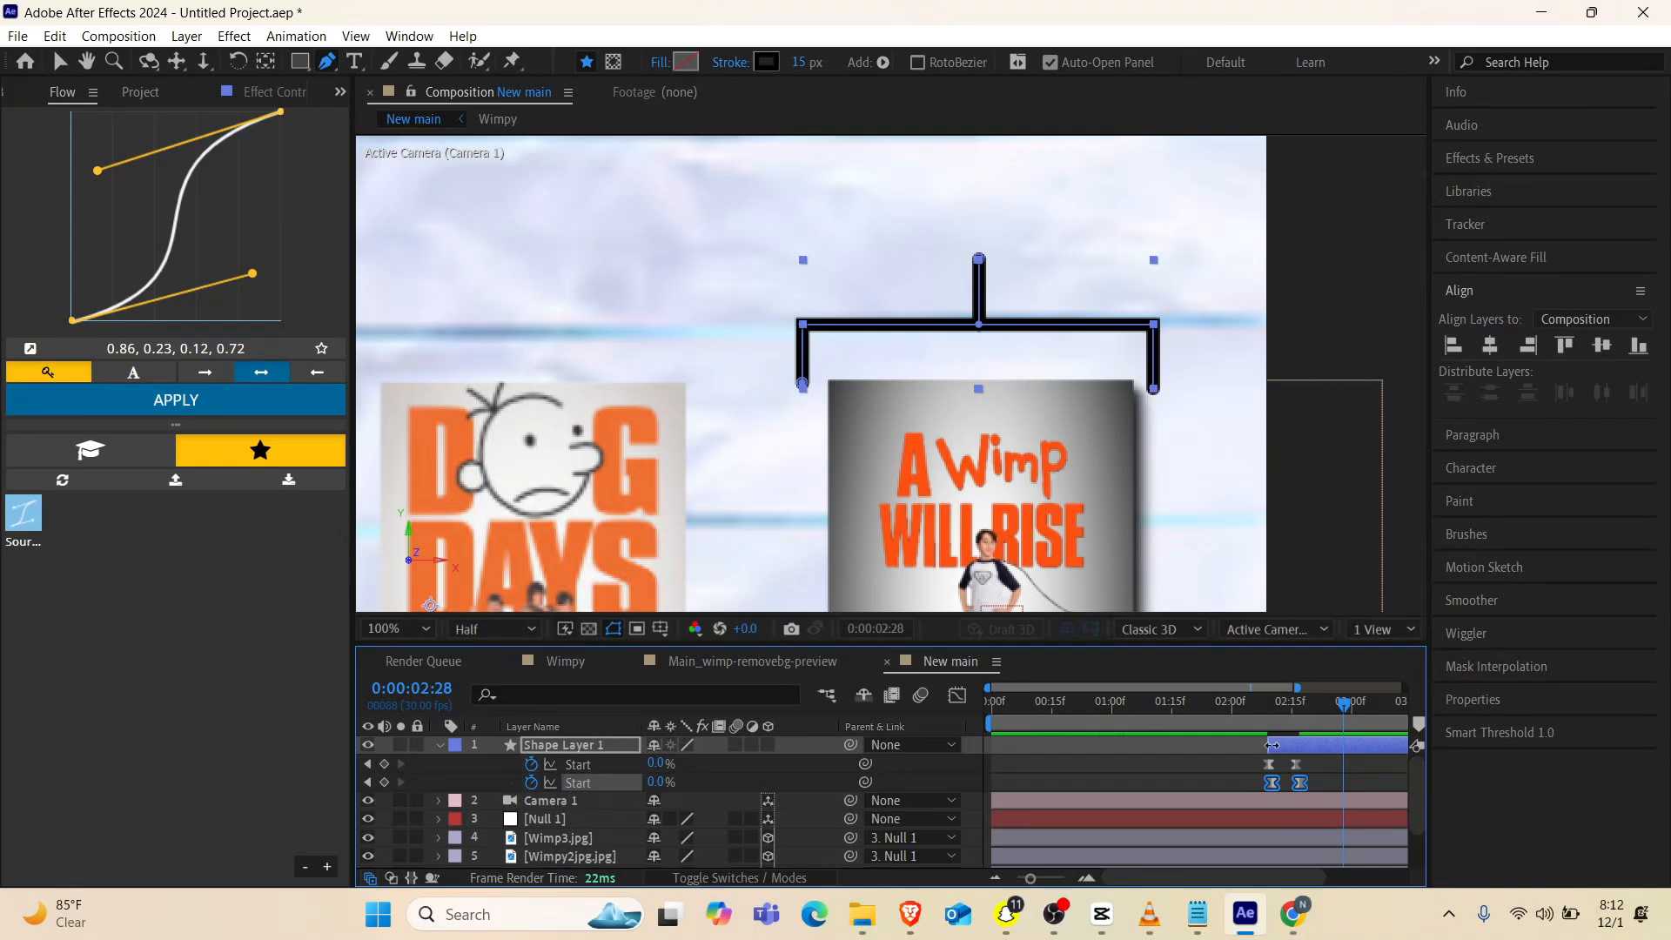
{"action": "mouse_move", "coordinate": [1267, 744]}
{"action": "left_mouse_down"}
{"action": "mouse_move", "coordinate": [1240, 744]}
{"action": "mouse_move", "coordinate": [1224, 708]}
{"action": "mouse_move", "coordinate": [1308, 702]}
{"action": "left_mouse_up"}
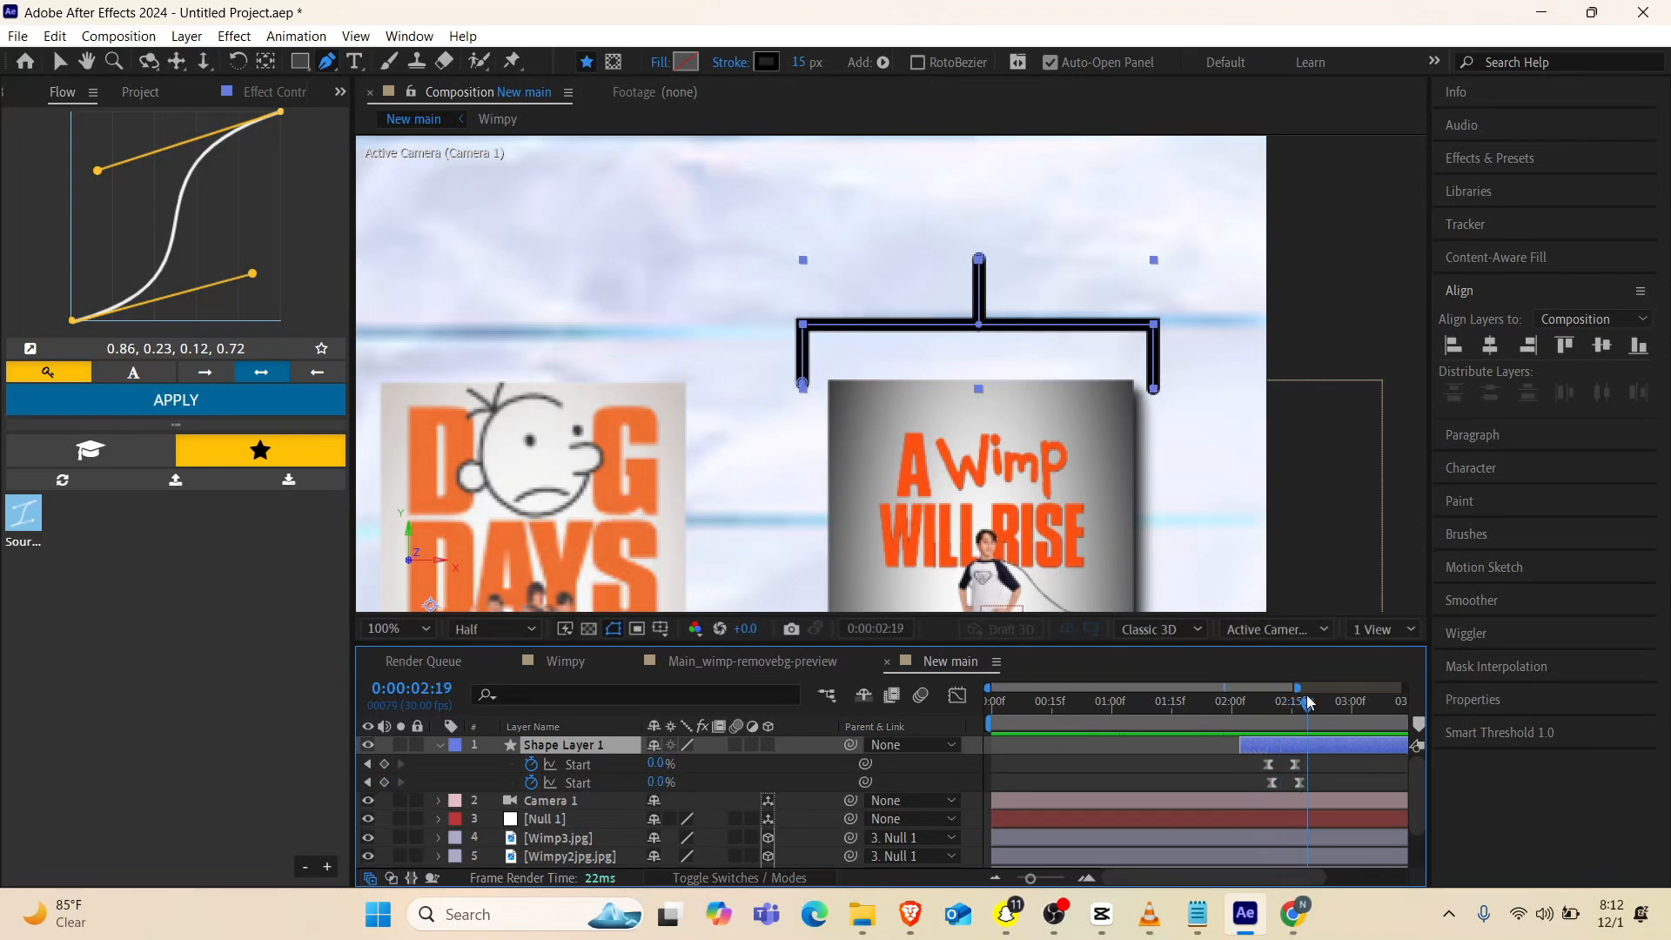
{"action": "left_click_drag", "start_coordinate": [1313, 781], "coordinate": [1261, 787]}
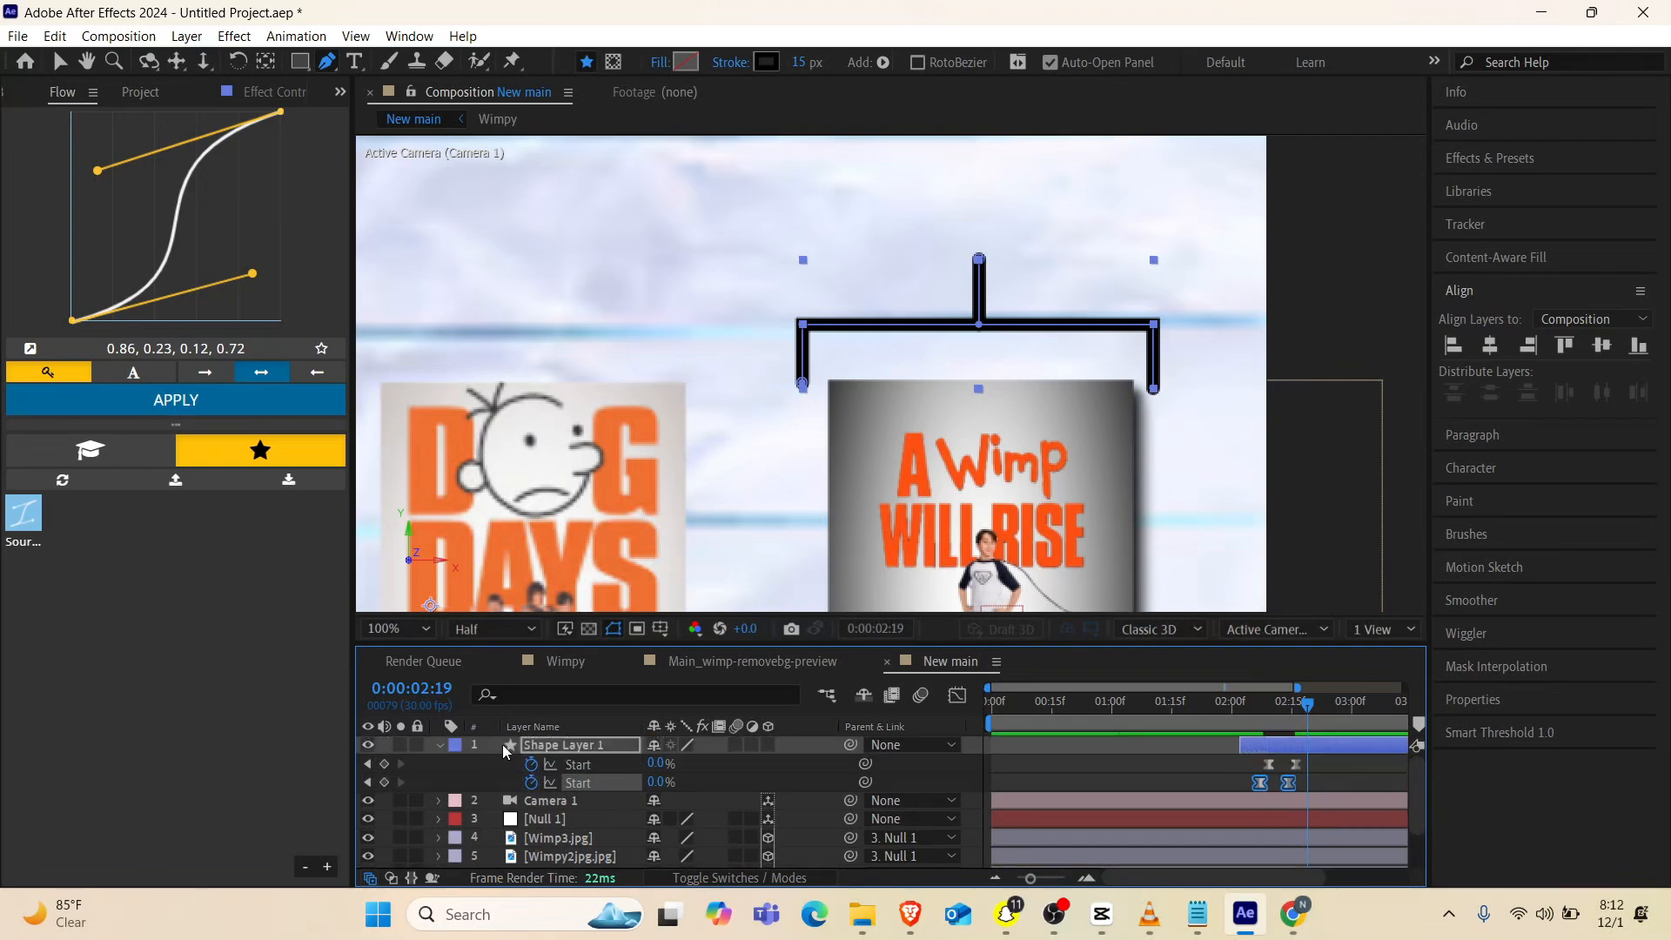
Open the Trim Paths of Shape 1 in Shape Layer 1 and delete both of its Start keyframes
{"action": "left_click", "coordinate": [532, 748]}
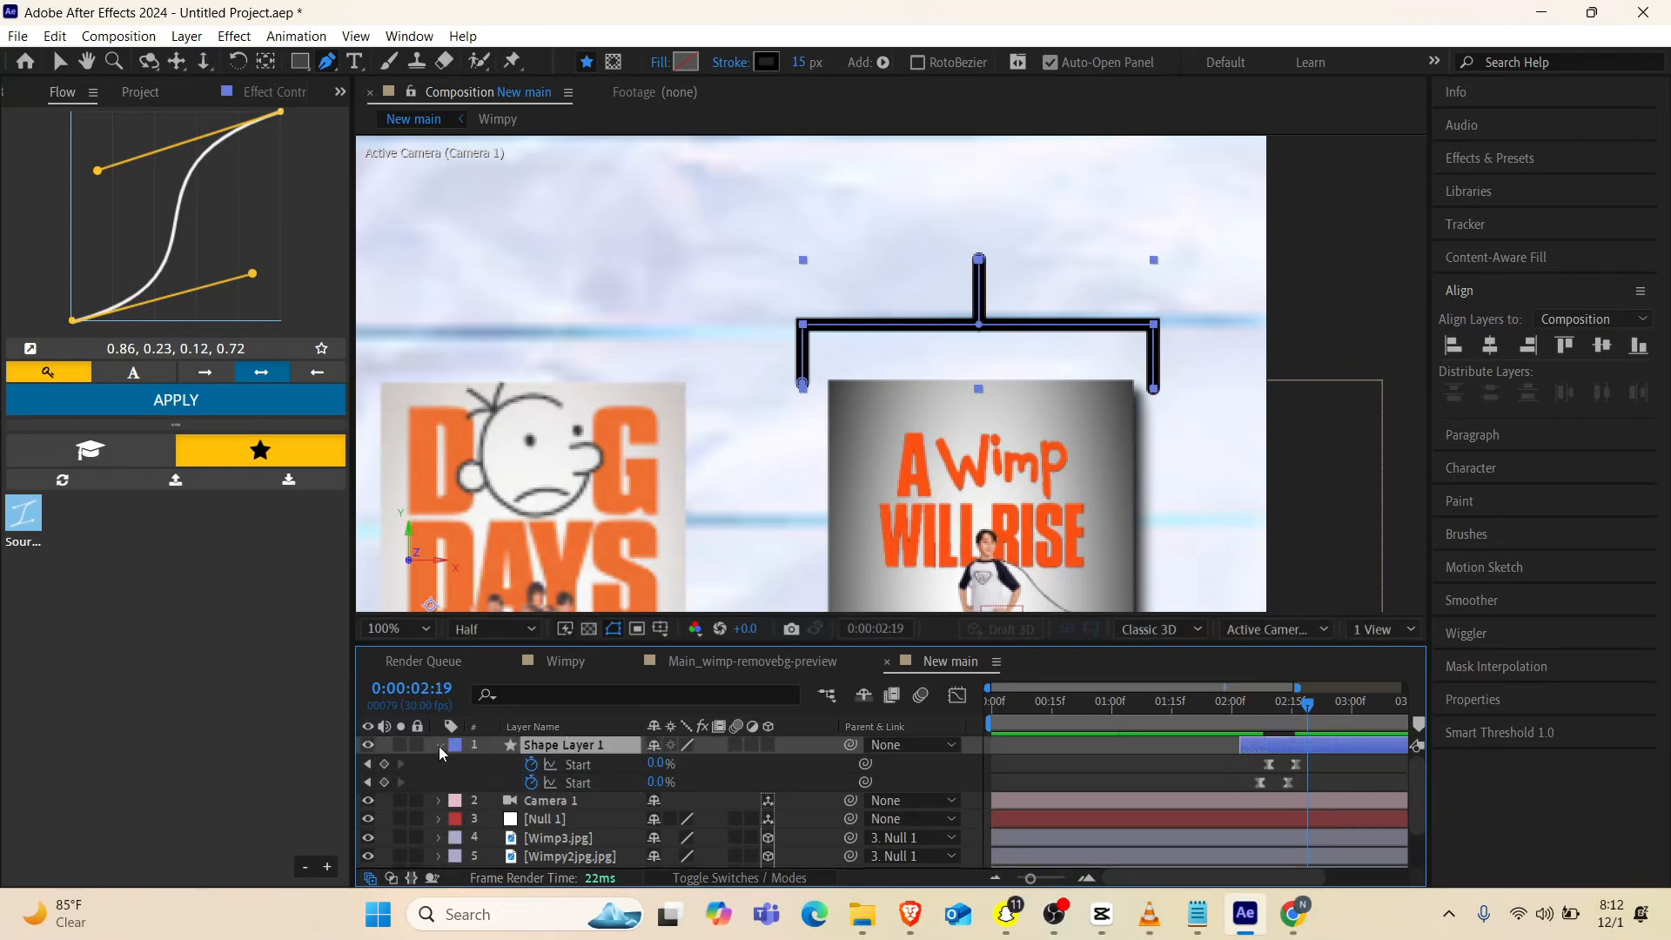
{"action": "left_click", "coordinate": [438, 745]}
{"action": "left_click", "coordinate": [439, 745]}
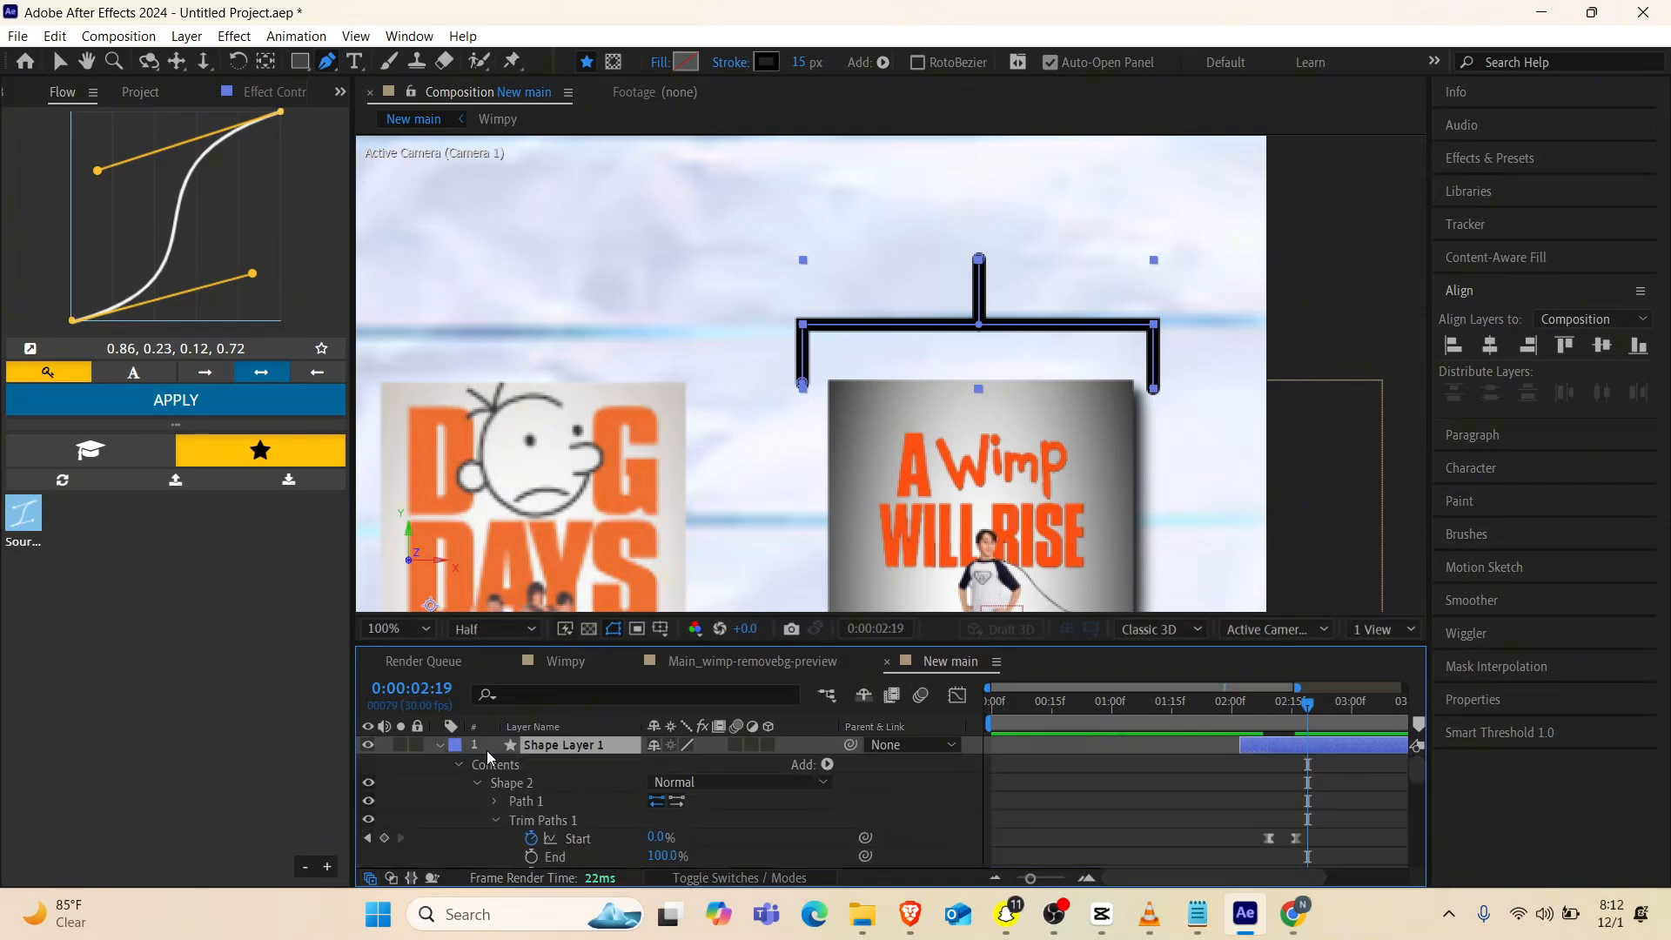
{"action": "scroll", "coordinate": [523, 766], "scroll_direction": "down", "scroll_amount": 3}
{"action": "scroll", "coordinate": [647, 791], "scroll_direction": "down", "scroll_amount": 6}
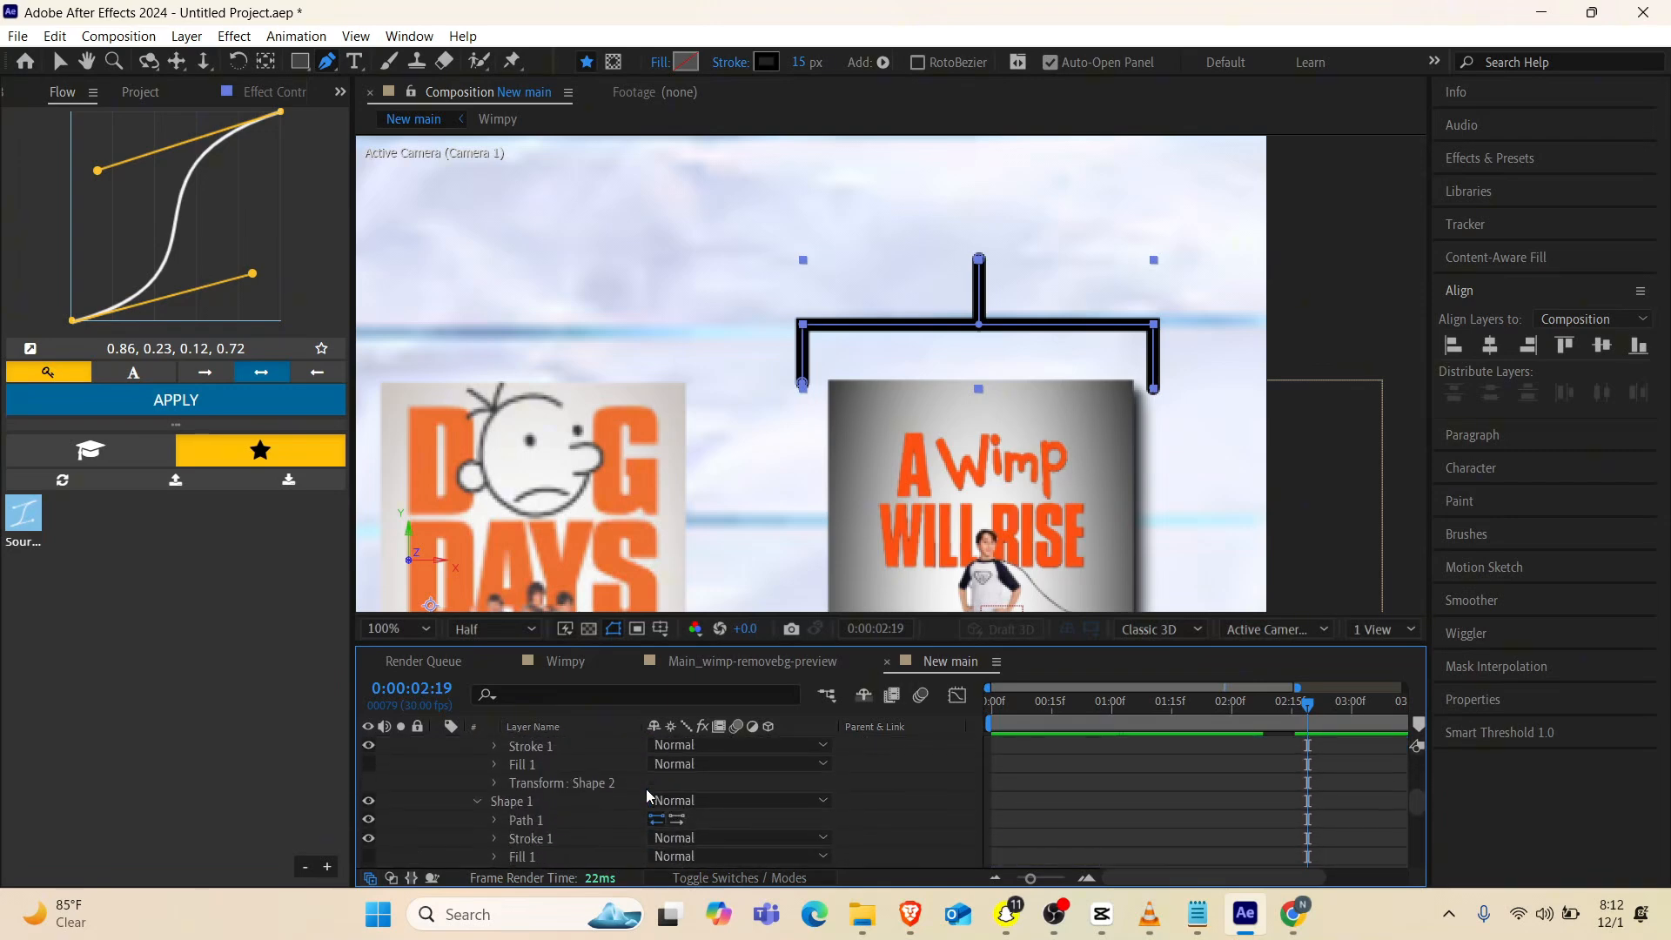
{"action": "scroll", "coordinate": [646, 789], "scroll_direction": "down", "scroll_amount": 3}
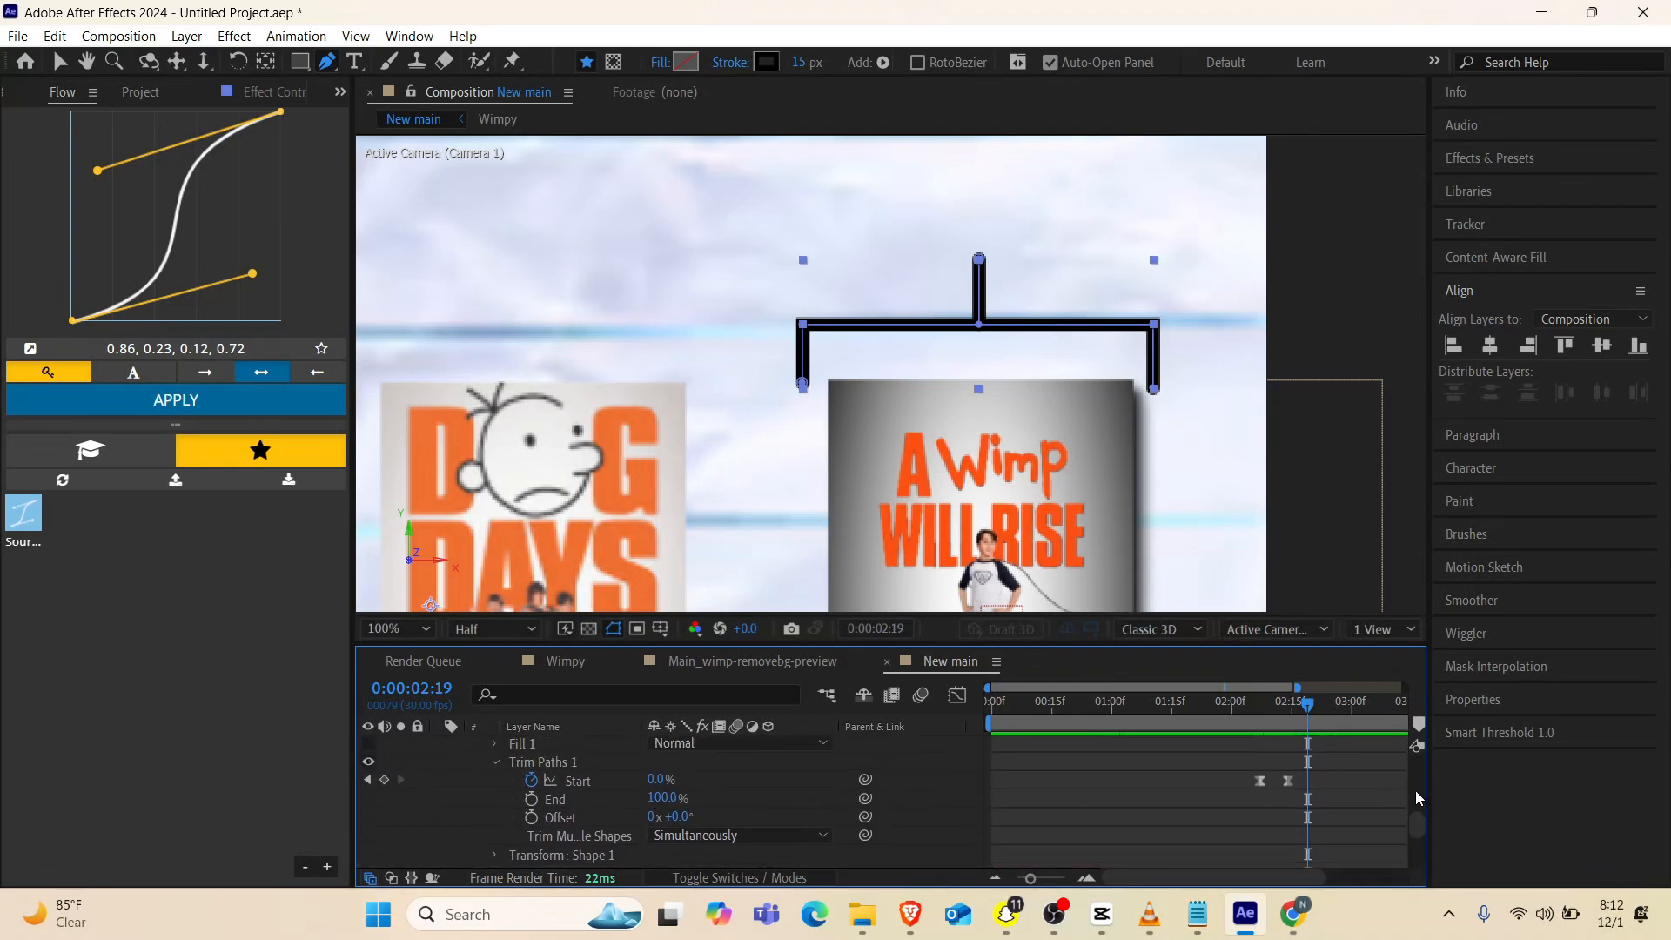
{"action": "left_click_drag", "start_coordinate": [1329, 787], "coordinate": [1240, 776]}
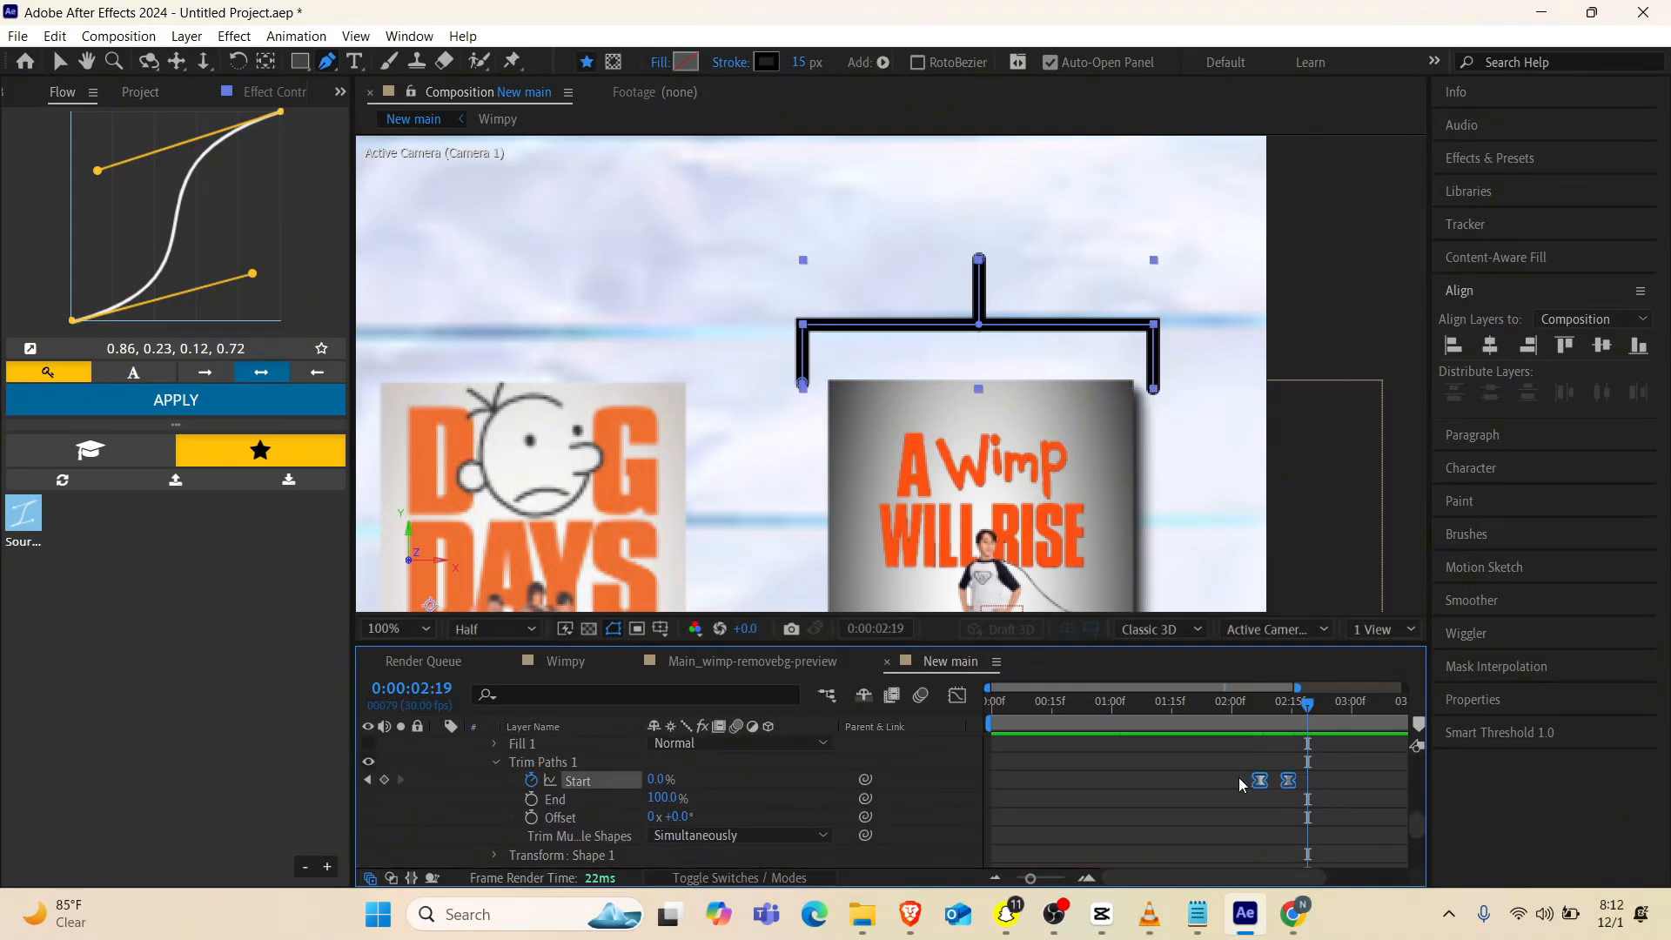
{"action": "key", "text": "Delete"}
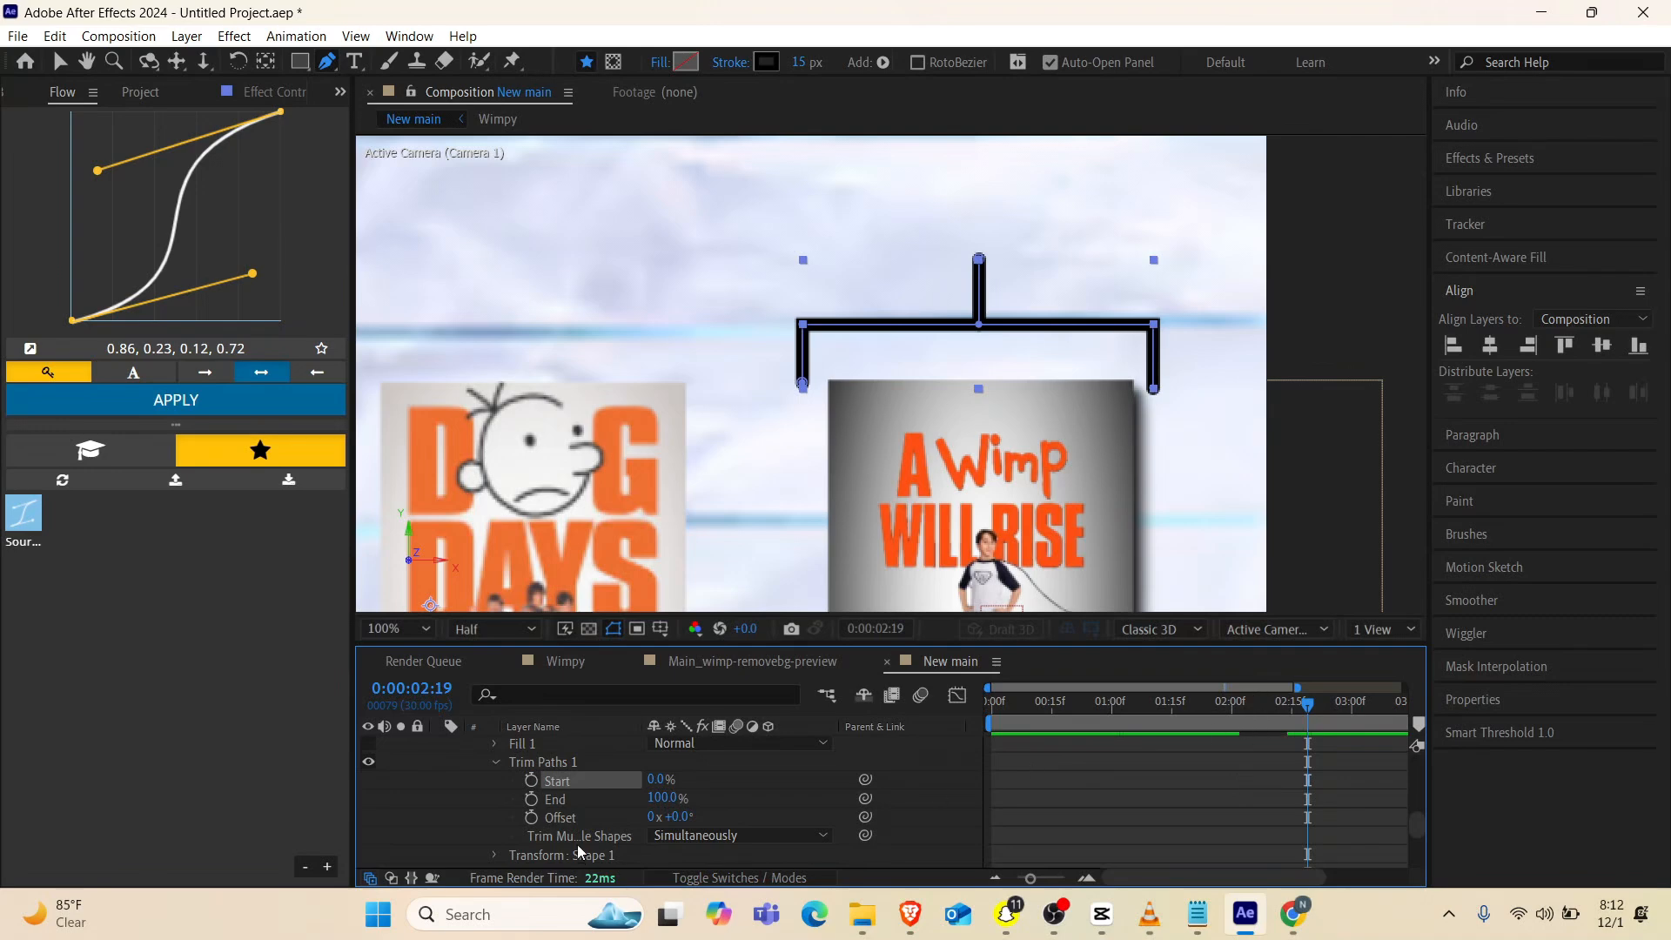
Set both Start and End of Shape 1's Trim Paths to 50%
{"action": "mouse_move", "coordinate": [666, 798]}
{"action": "left_mouse_down"}
{"action": "mouse_move", "coordinate": [604, 790]}
{"action": "mouse_move", "coordinate": [701, 772]}
{"action": "left_mouse_up"}
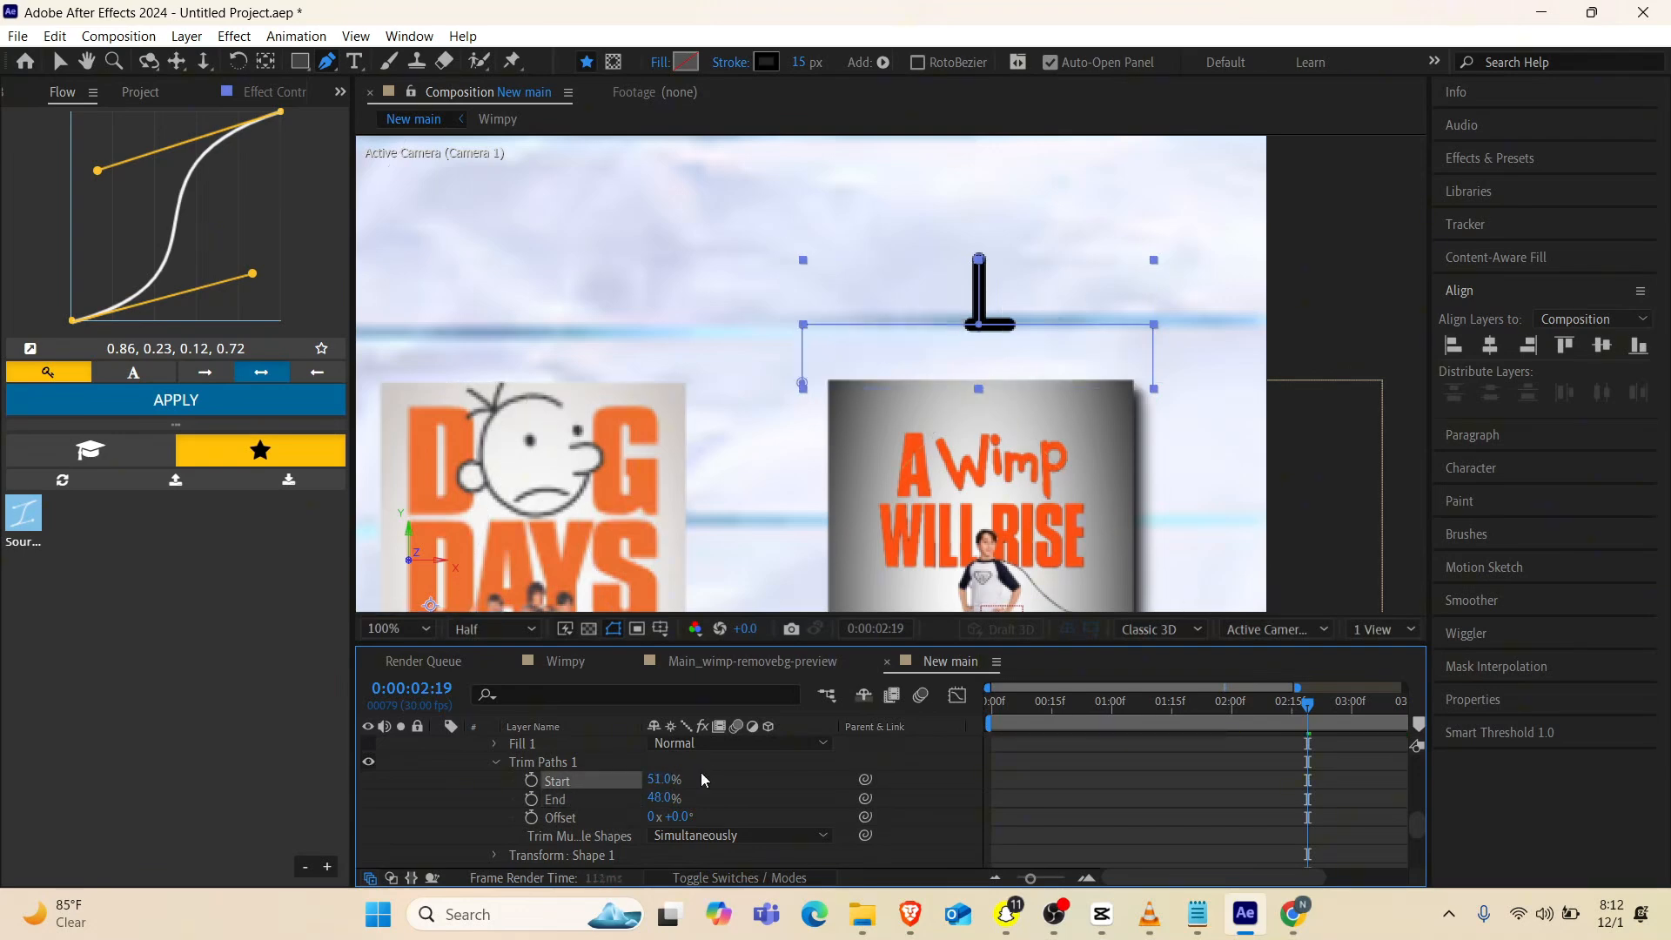
{"action": "left_click", "coordinate": [660, 780]}
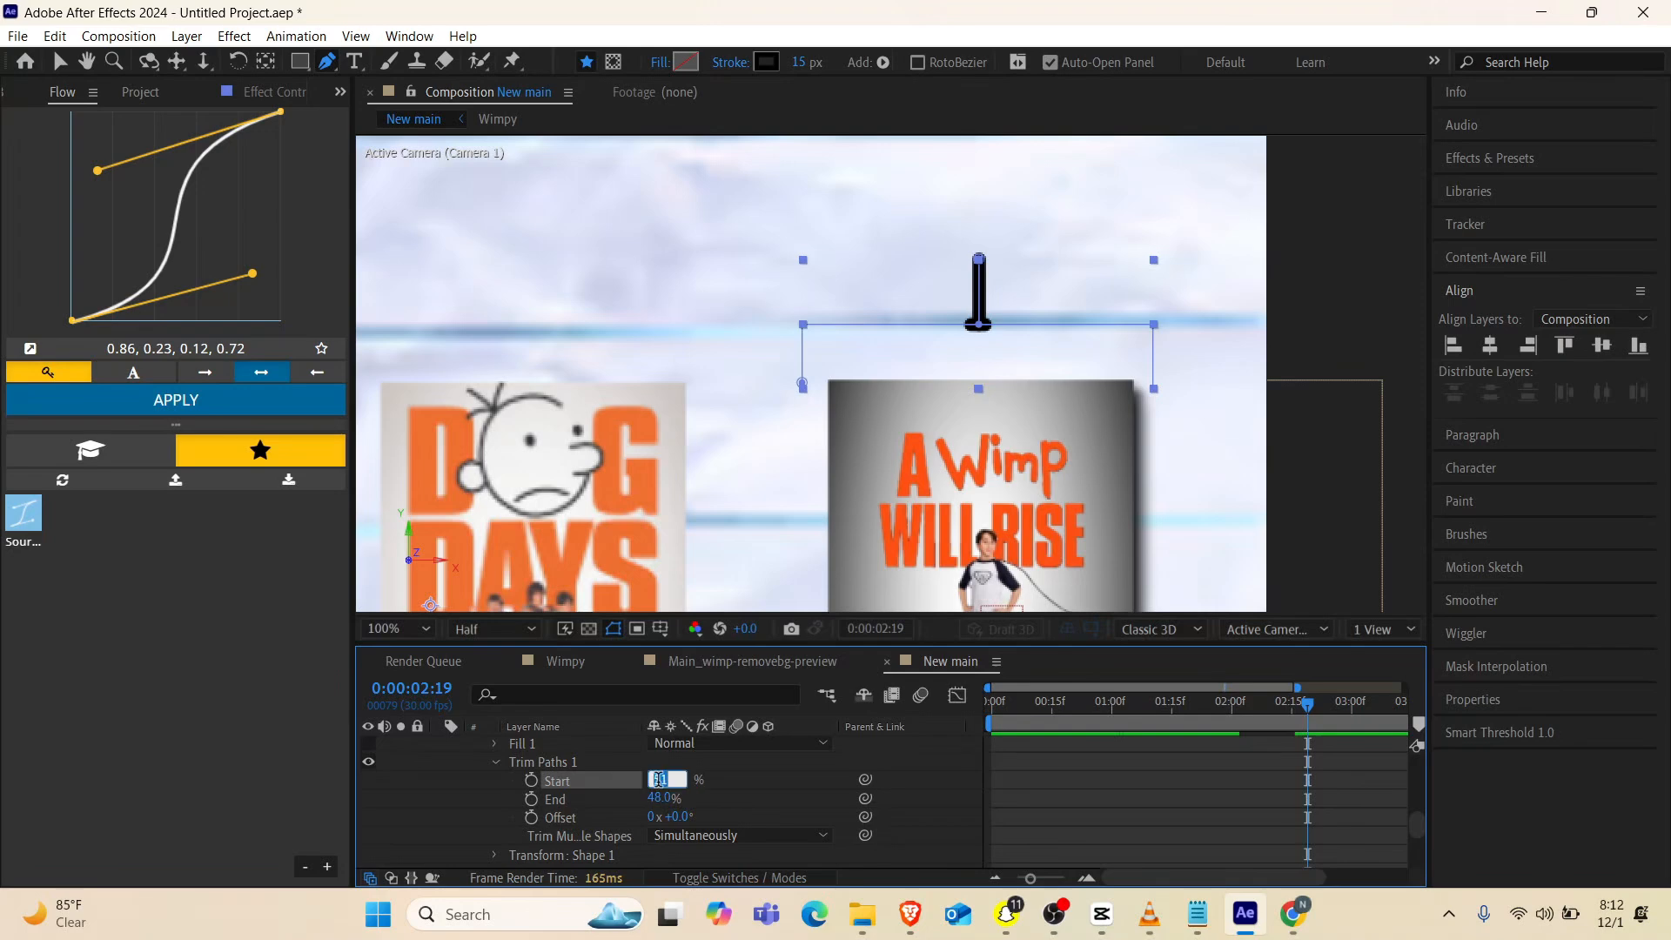
{"action": "type", "text": "50"}
{"action": "key", "text": "Return"}
{"action": "left_click", "coordinate": [657, 796]}
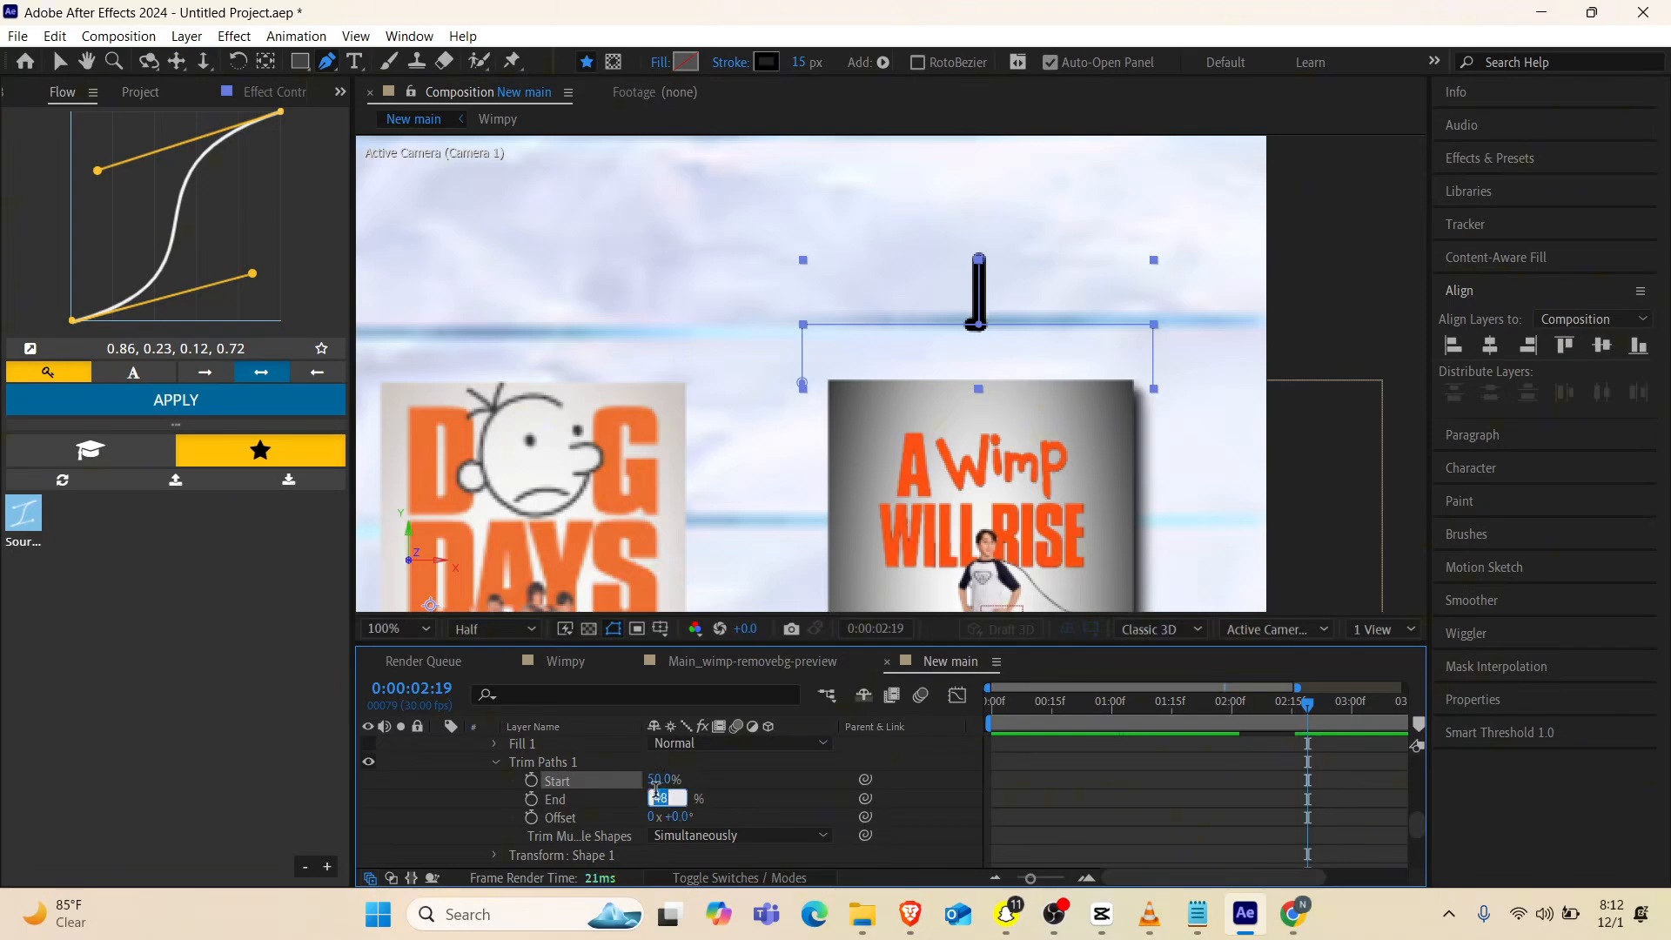
{"action": "type", "text": "50"}
{"action": "key", "text": "Return"}
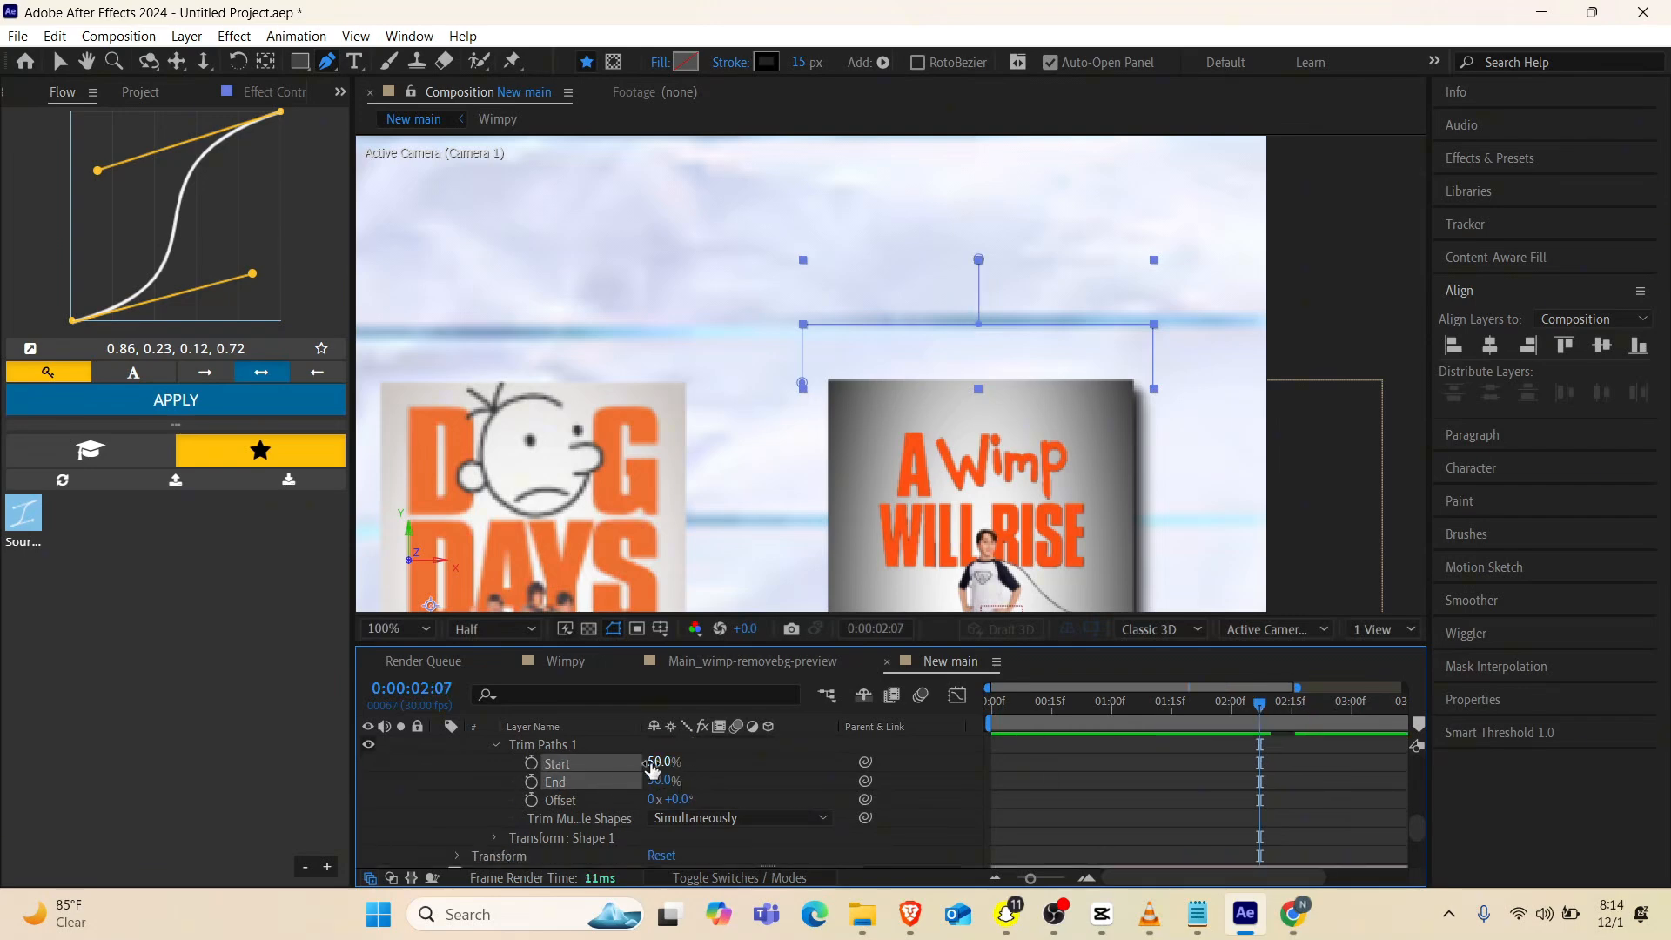
Set Shape 1's Trim Paths Start and End to 100% and keyframe End at about 0:00:02:02, the layer's start
{"action": "mouse_move", "coordinate": [661, 764]}
{"action": "left_mouse_down"}
{"action": "mouse_move", "coordinate": [689, 745]}
{"action": "mouse_move", "coordinate": [655, 777]}
{"action": "mouse_move", "coordinate": [734, 764]}
{"action": "left_mouse_up"}
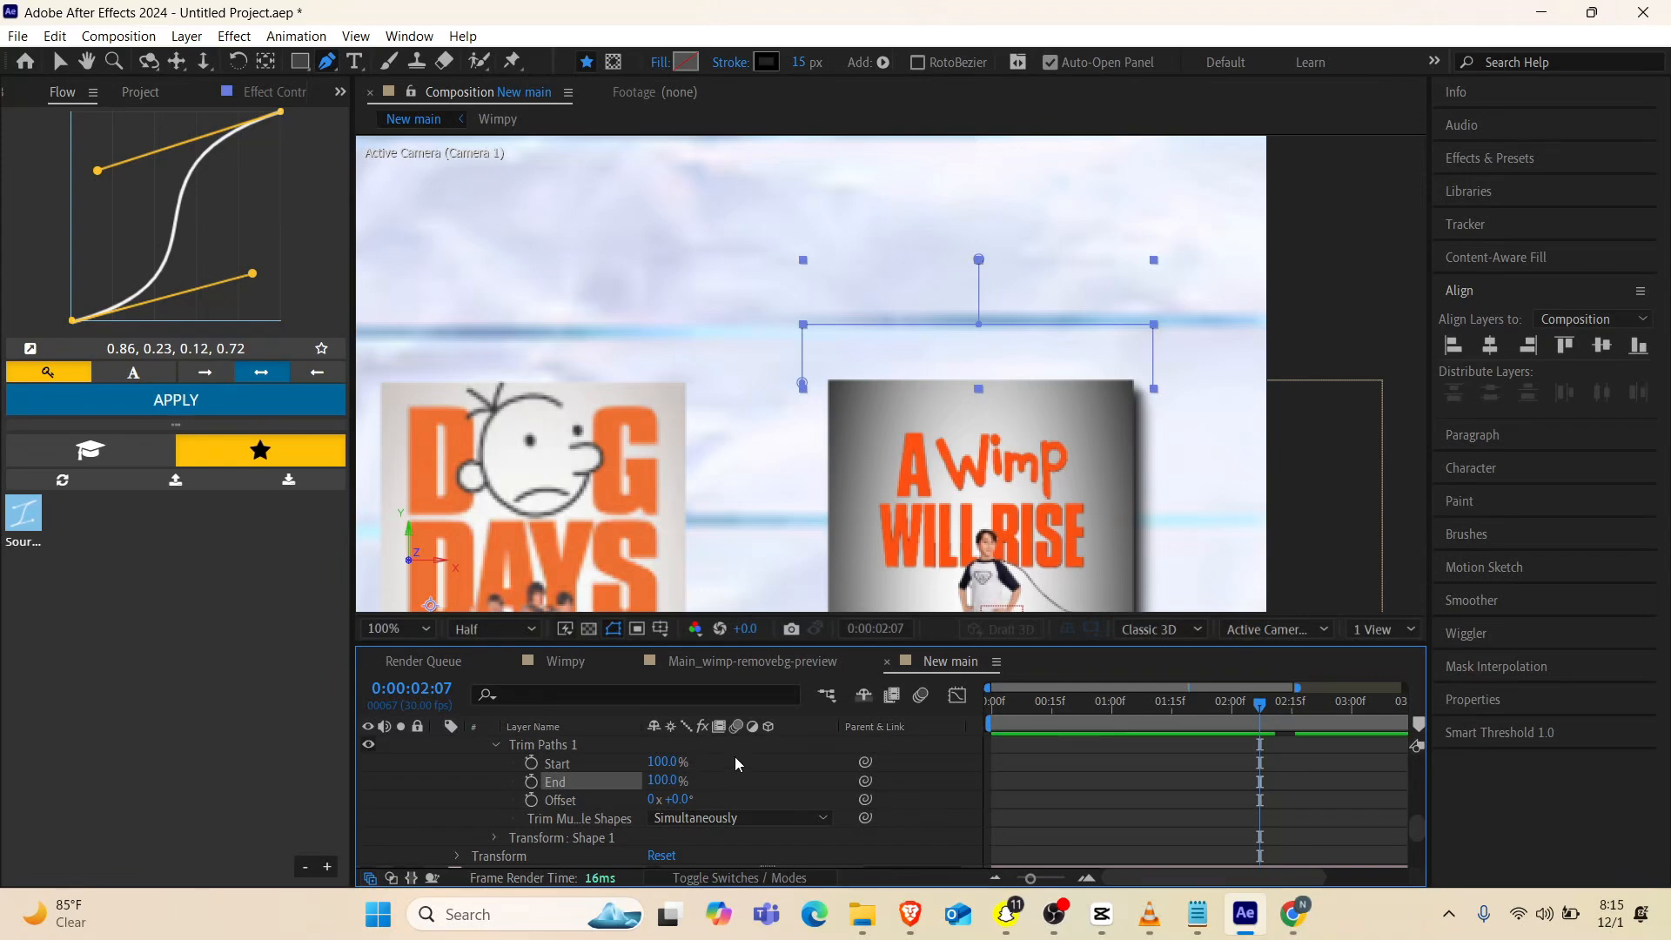
{"action": "left_click", "coordinate": [532, 779]}
{"action": "left_click", "coordinate": [1341, 717]}
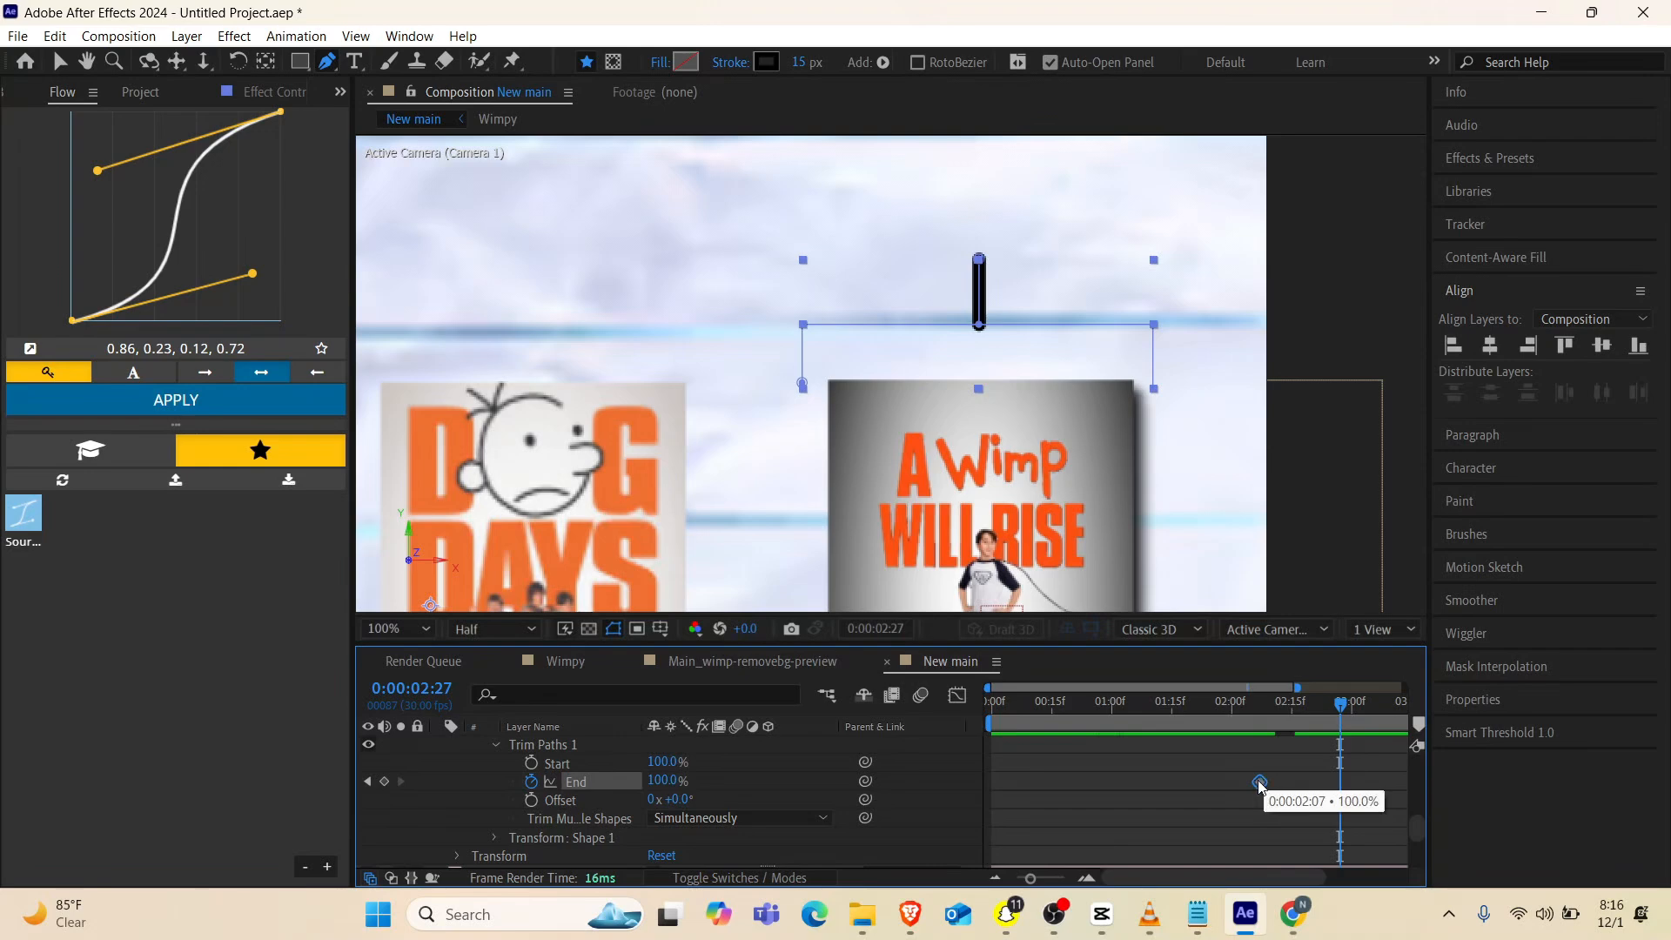
{"action": "left_click_drag", "start_coordinate": [1259, 785], "coordinate": [1241, 781]}
Keyframe Shape 1's Trim Paths End at 50% at 0:00:02:09 and apply the current Flow curve to both End keyframes
{"action": "left_click_drag", "start_coordinate": [1286, 711], "coordinate": [1268, 717]}
{"action": "left_click_drag", "start_coordinate": [672, 773], "coordinate": [619, 783]}
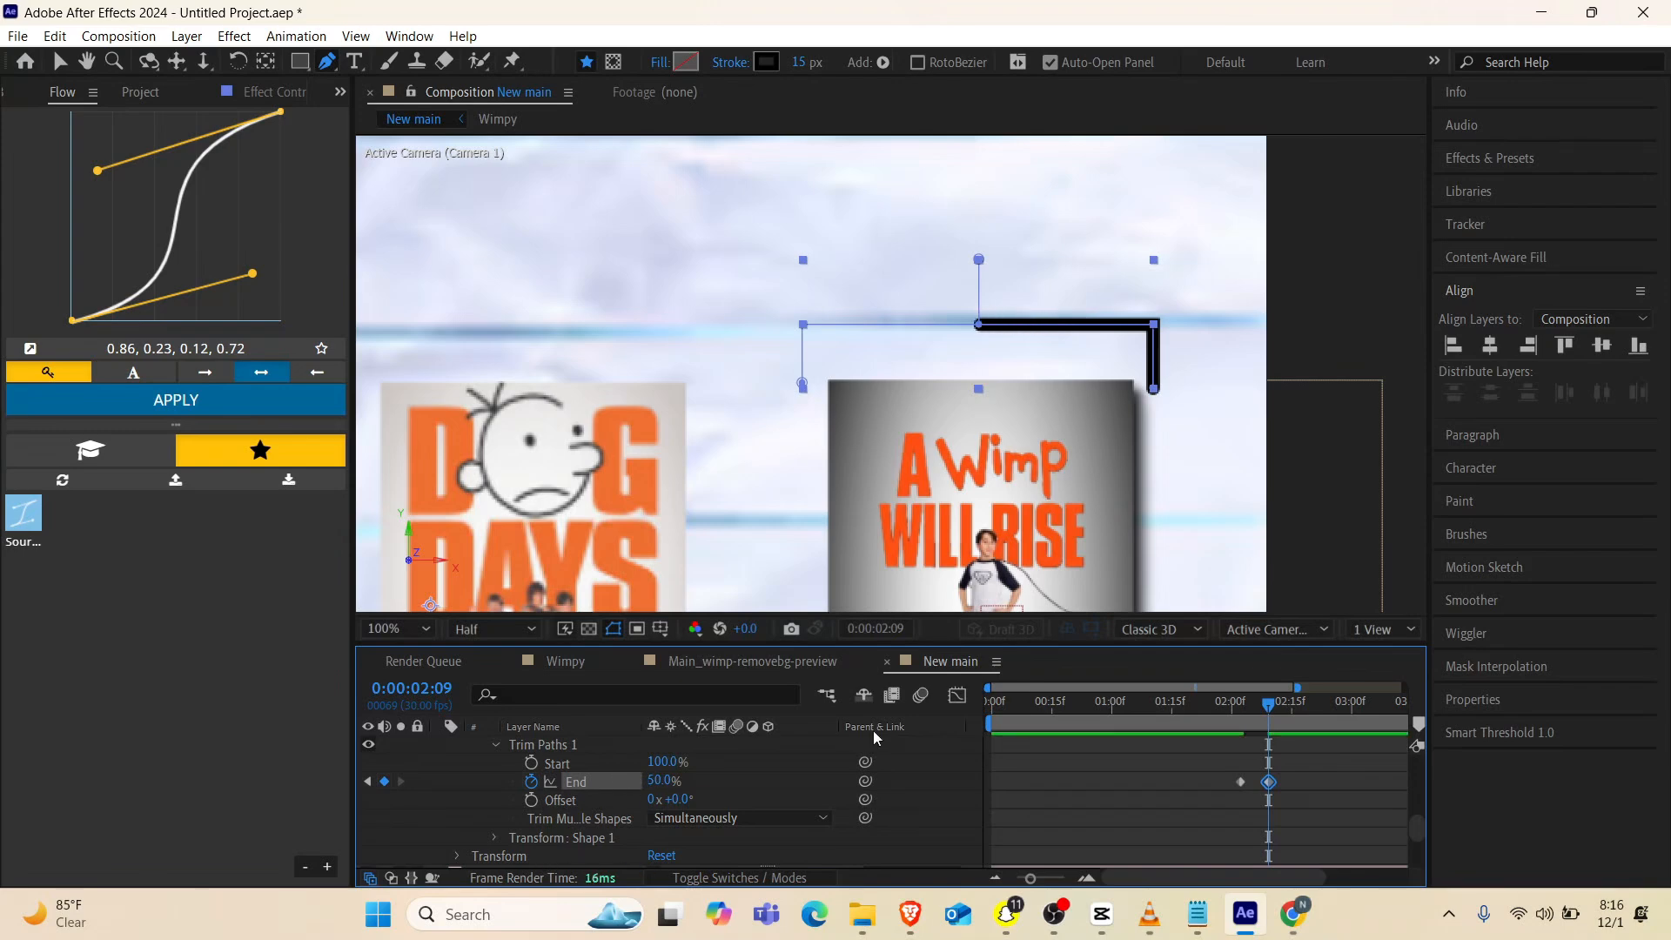
{"action": "left_click_drag", "start_coordinate": [1298, 769], "coordinate": [1210, 790]}
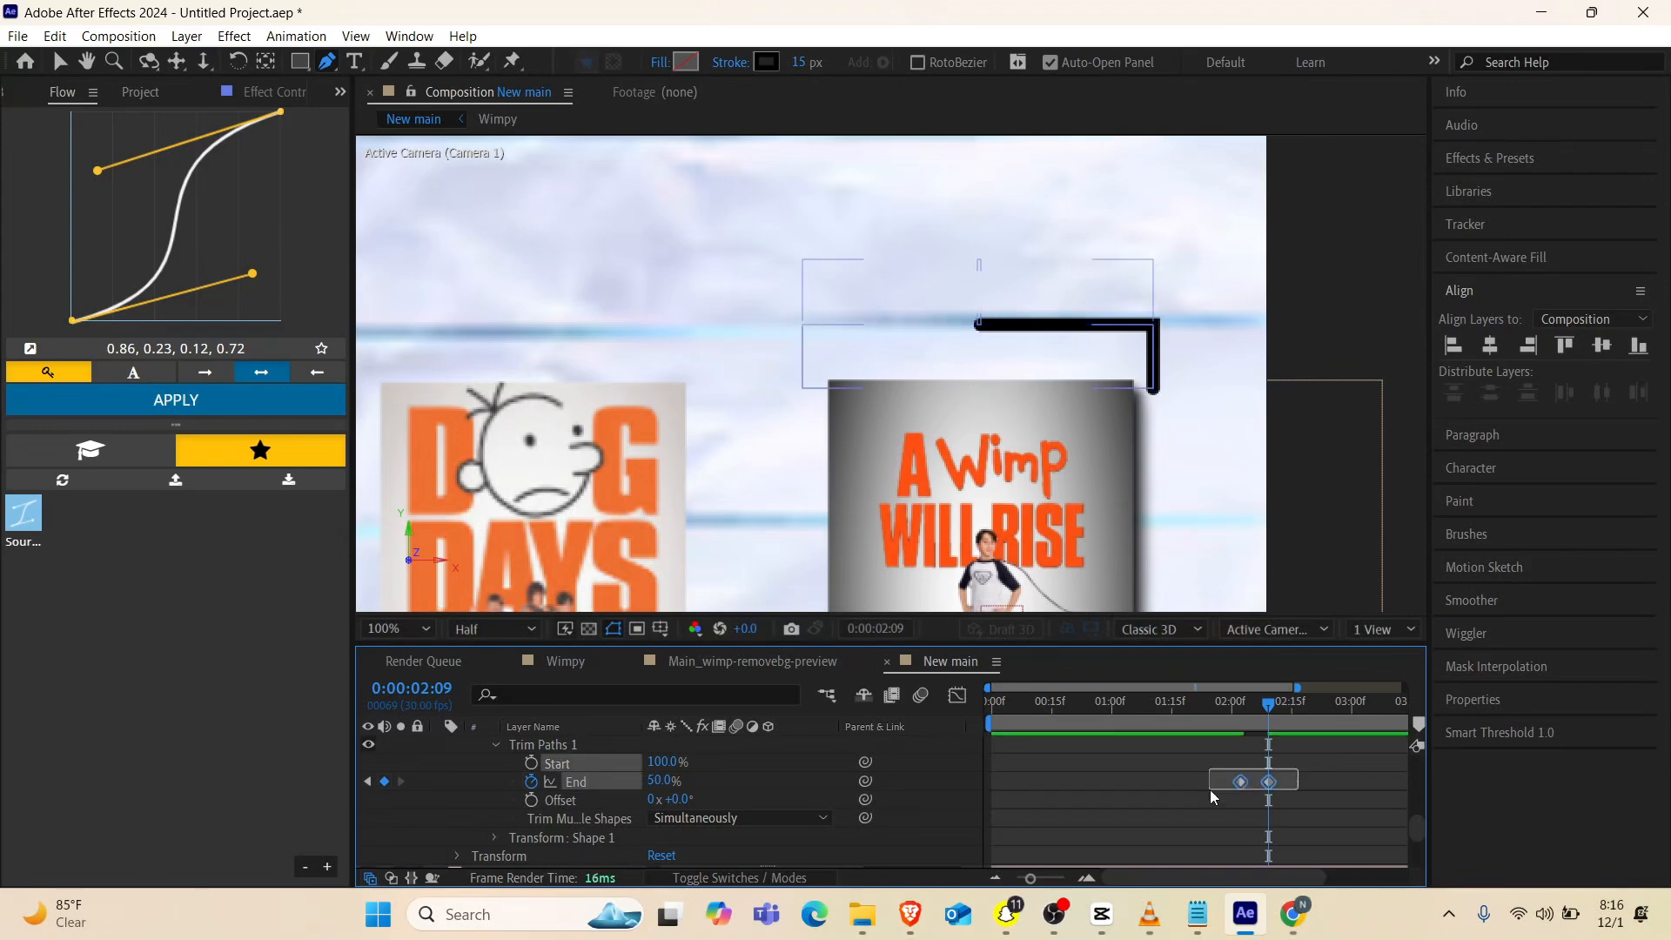
{"action": "left_click", "coordinate": [243, 398]}
Duplicate the Shape 1 group inside Shape Layer 1
{"action": "scroll", "coordinate": [526, 781], "scroll_direction": "up", "scroll_amount": 5}
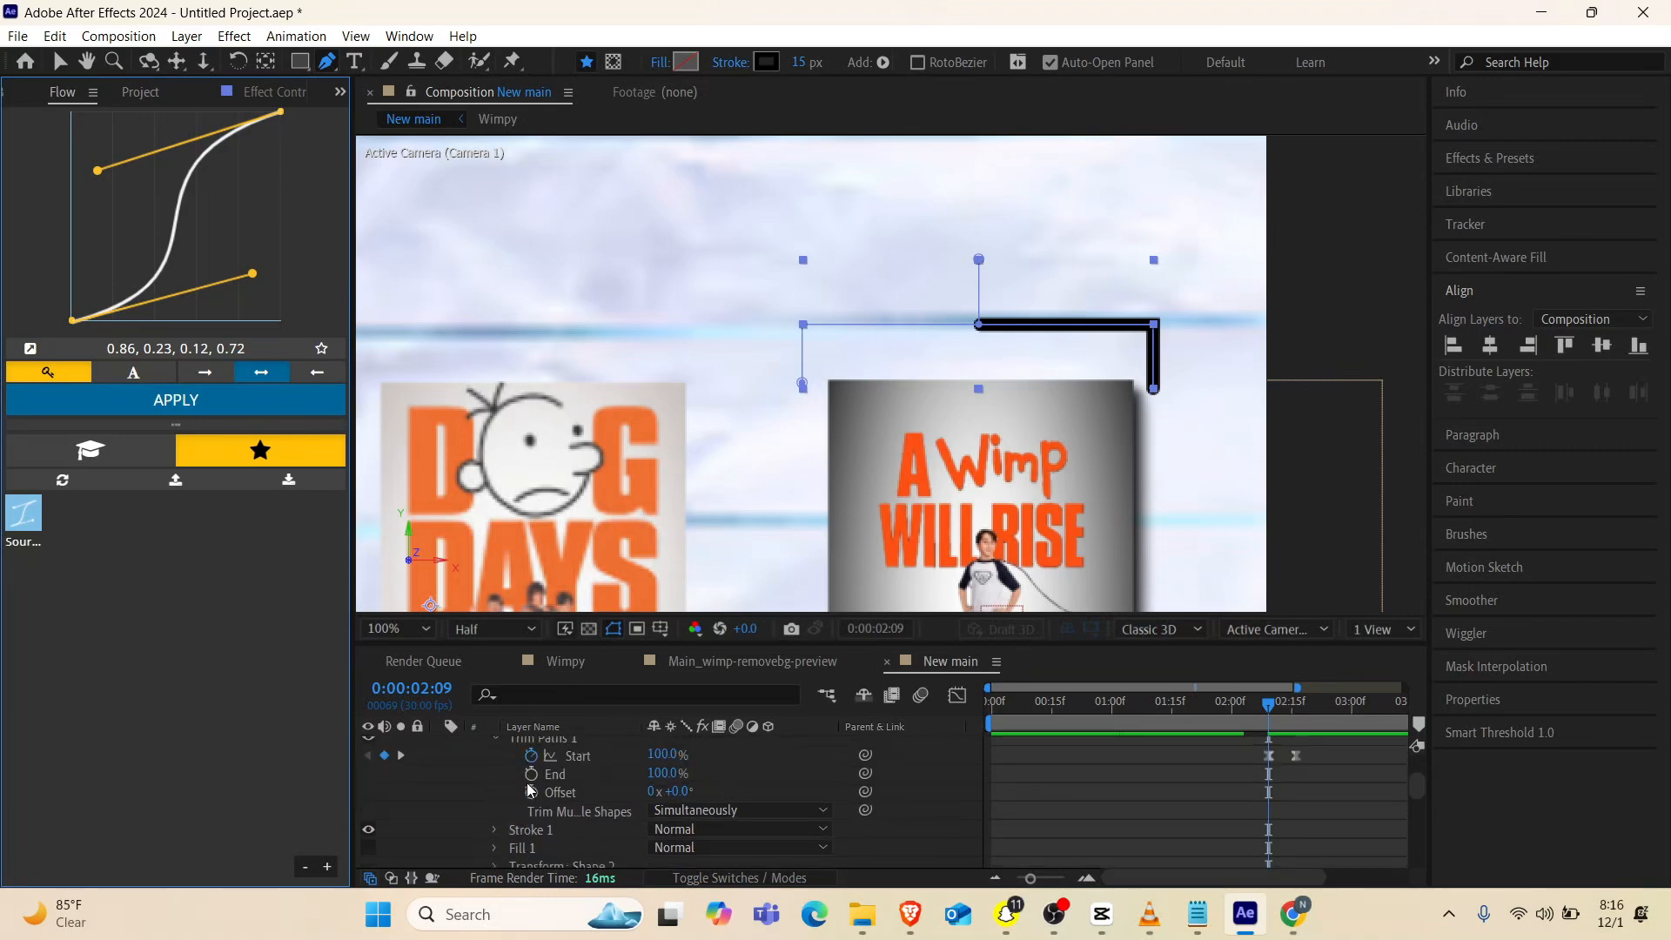
{"action": "scroll", "coordinate": [526, 782], "scroll_direction": "down", "scroll_amount": 3}
{"action": "scroll", "coordinate": [539, 754], "scroll_direction": "up", "scroll_amount": 3}
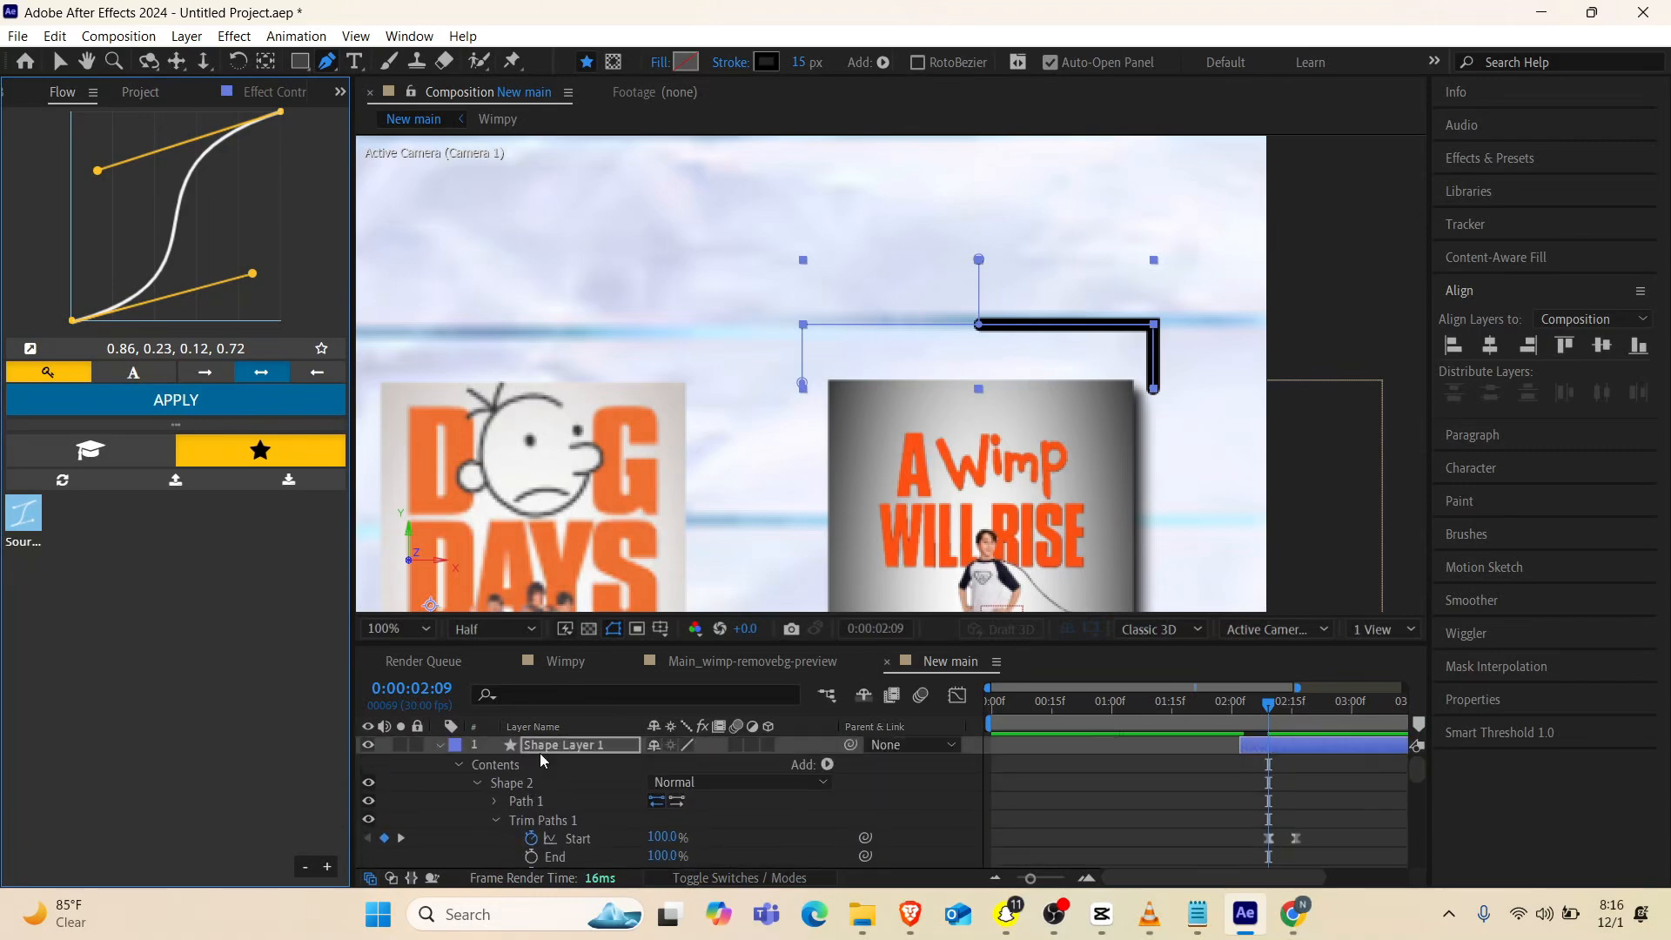
{"action": "scroll", "coordinate": [567, 805], "scroll_direction": "down", "scroll_amount": 5}
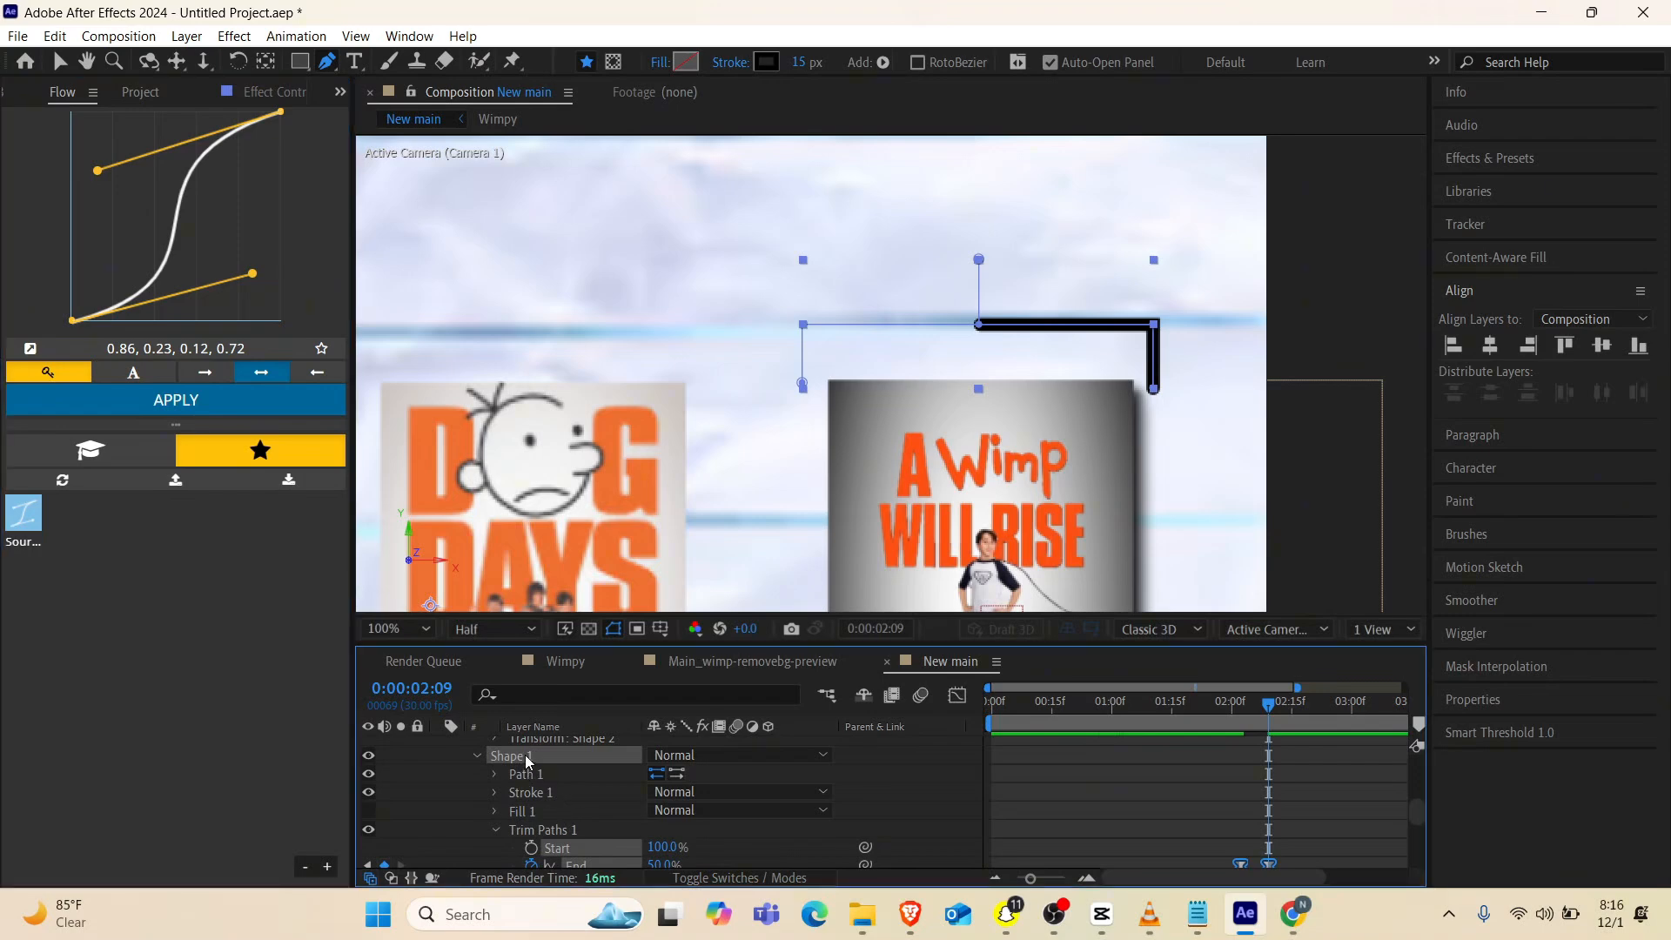
{"action": "key", "text": "ctrl+d"}
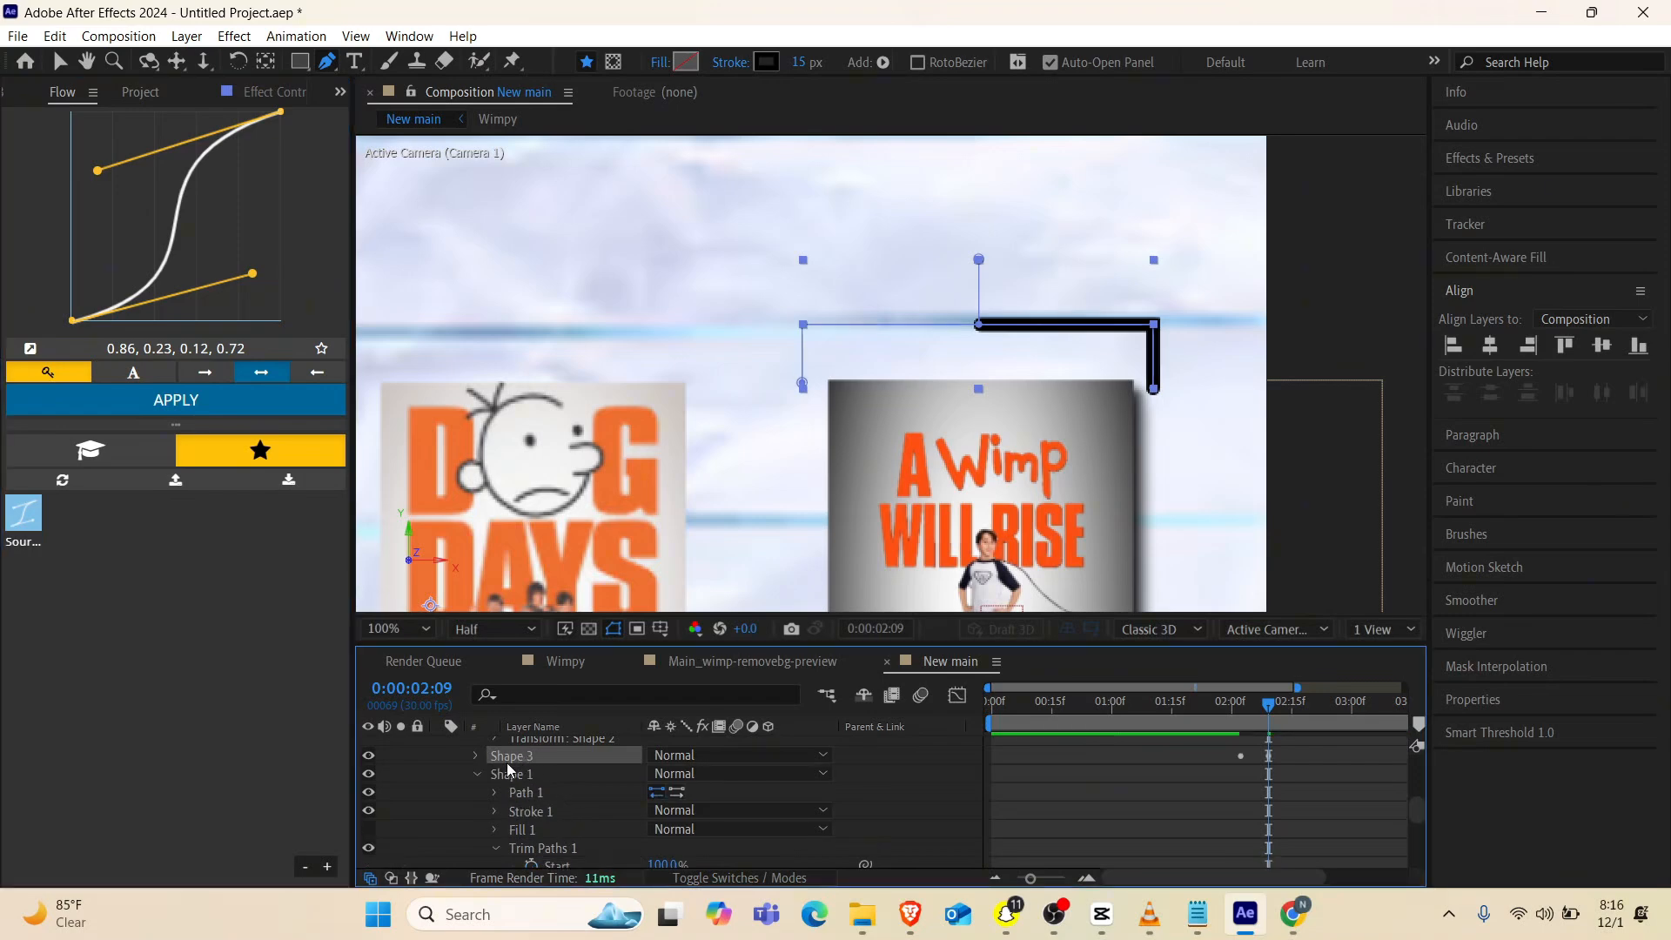
Open the Trim Paths of the duplicate, Shape 3, and delete both of its End keyframes
{"action": "key", "text": "u"}
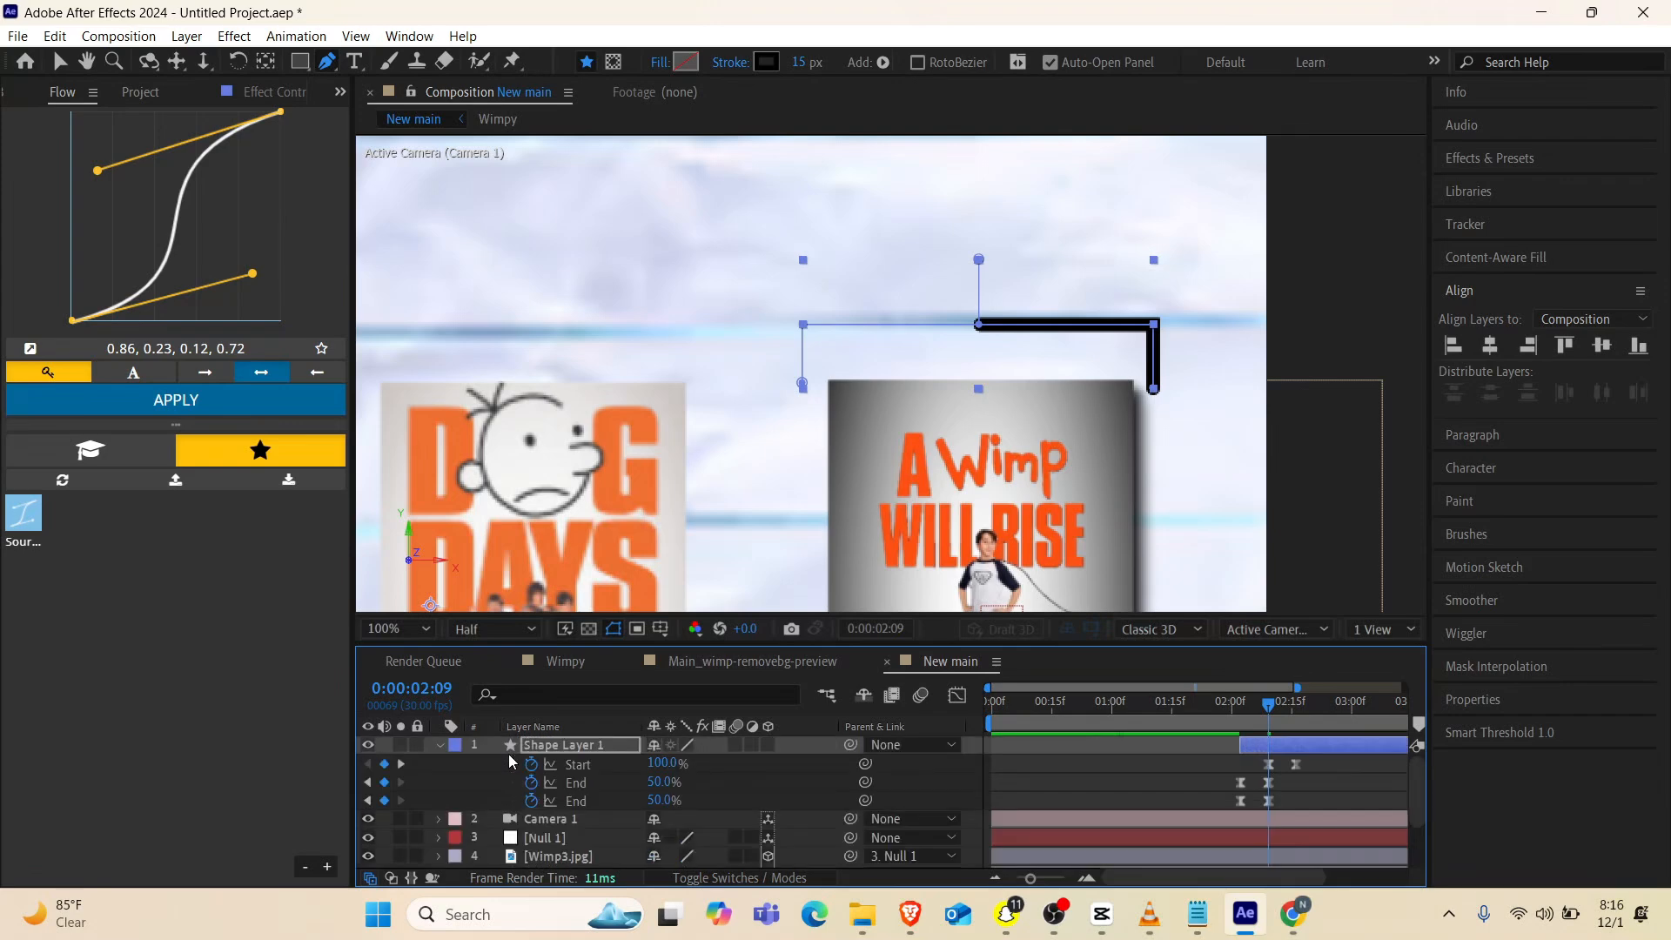
{"action": "left_click", "coordinate": [509, 753]}
{"action": "key", "text": "u"}
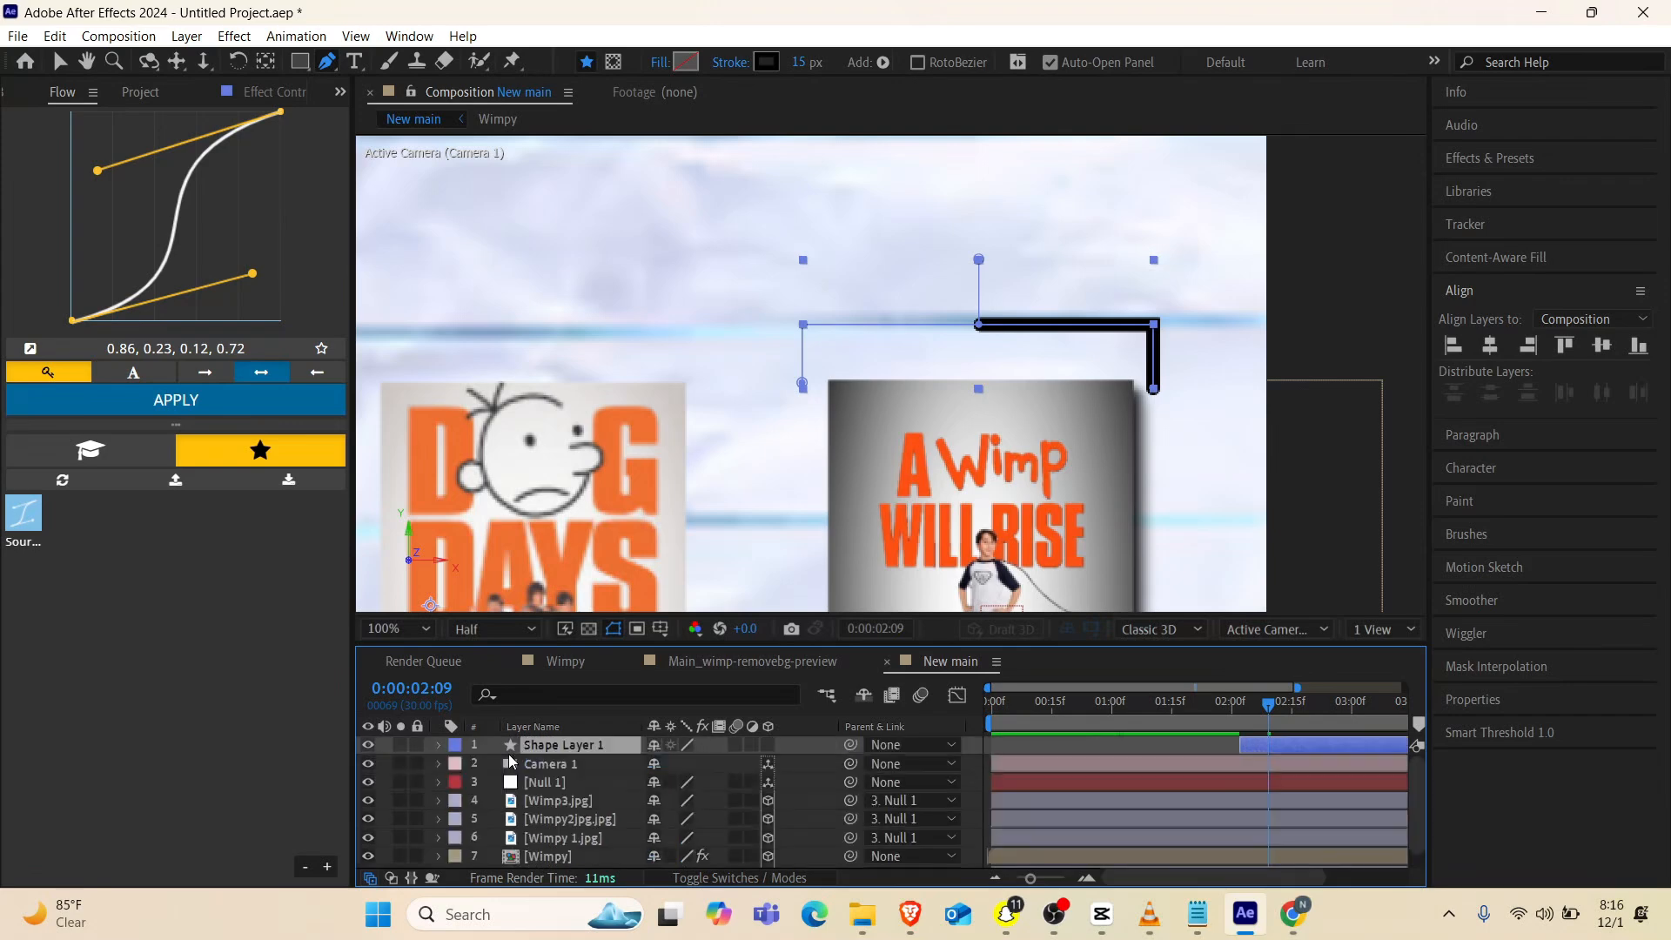
{"action": "left_click", "coordinate": [438, 745]}
{"action": "left_click", "coordinate": [438, 745]}
{"action": "left_click", "coordinate": [438, 745]}
{"action": "left_click", "coordinate": [437, 745]}
{"action": "left_click", "coordinate": [438, 745]}
{"action": "left_click", "coordinate": [459, 764]}
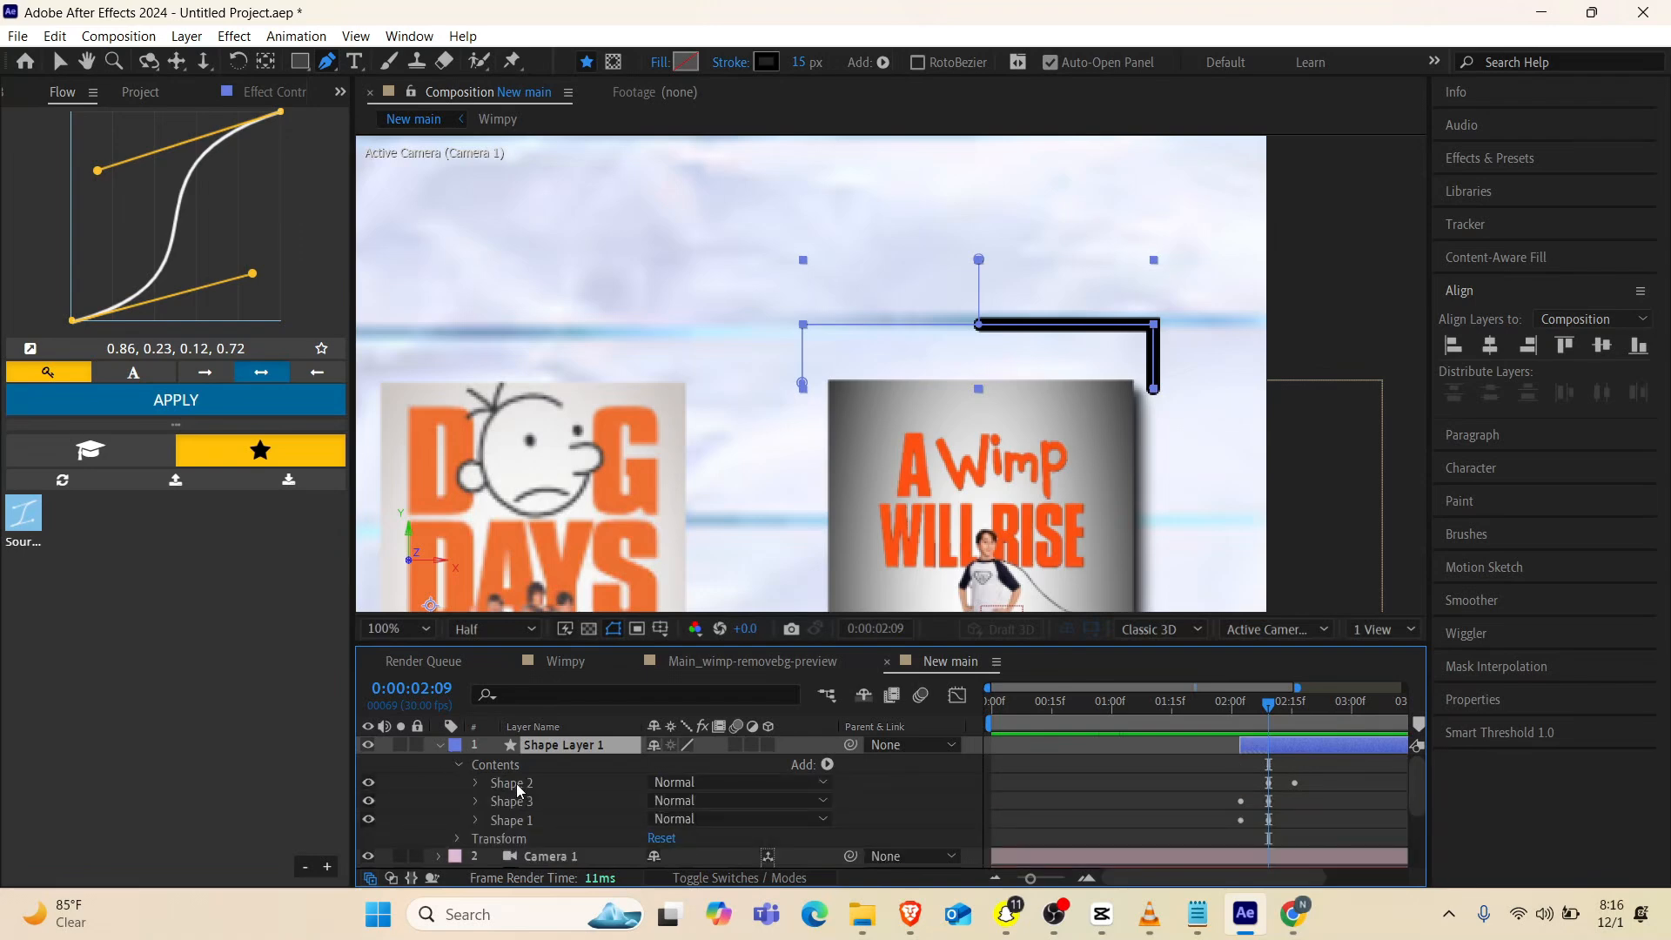
{"action": "left_click", "coordinate": [476, 802]}
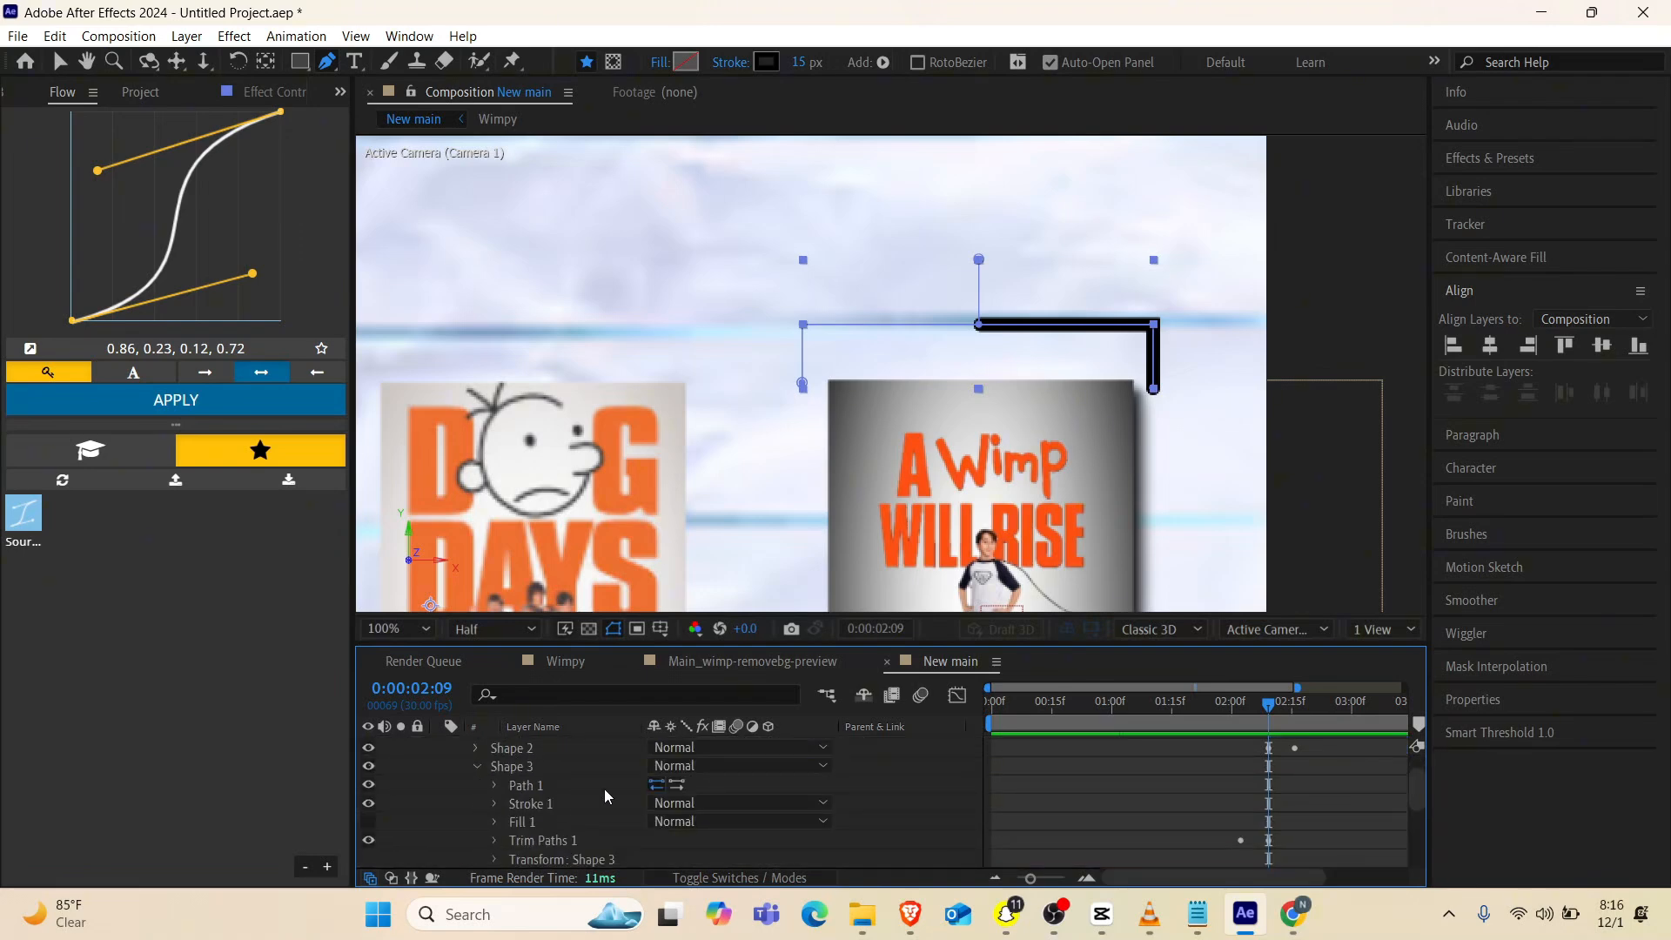
{"action": "scroll", "coordinate": [592, 828], "scroll_direction": "down", "scroll_amount": 1}
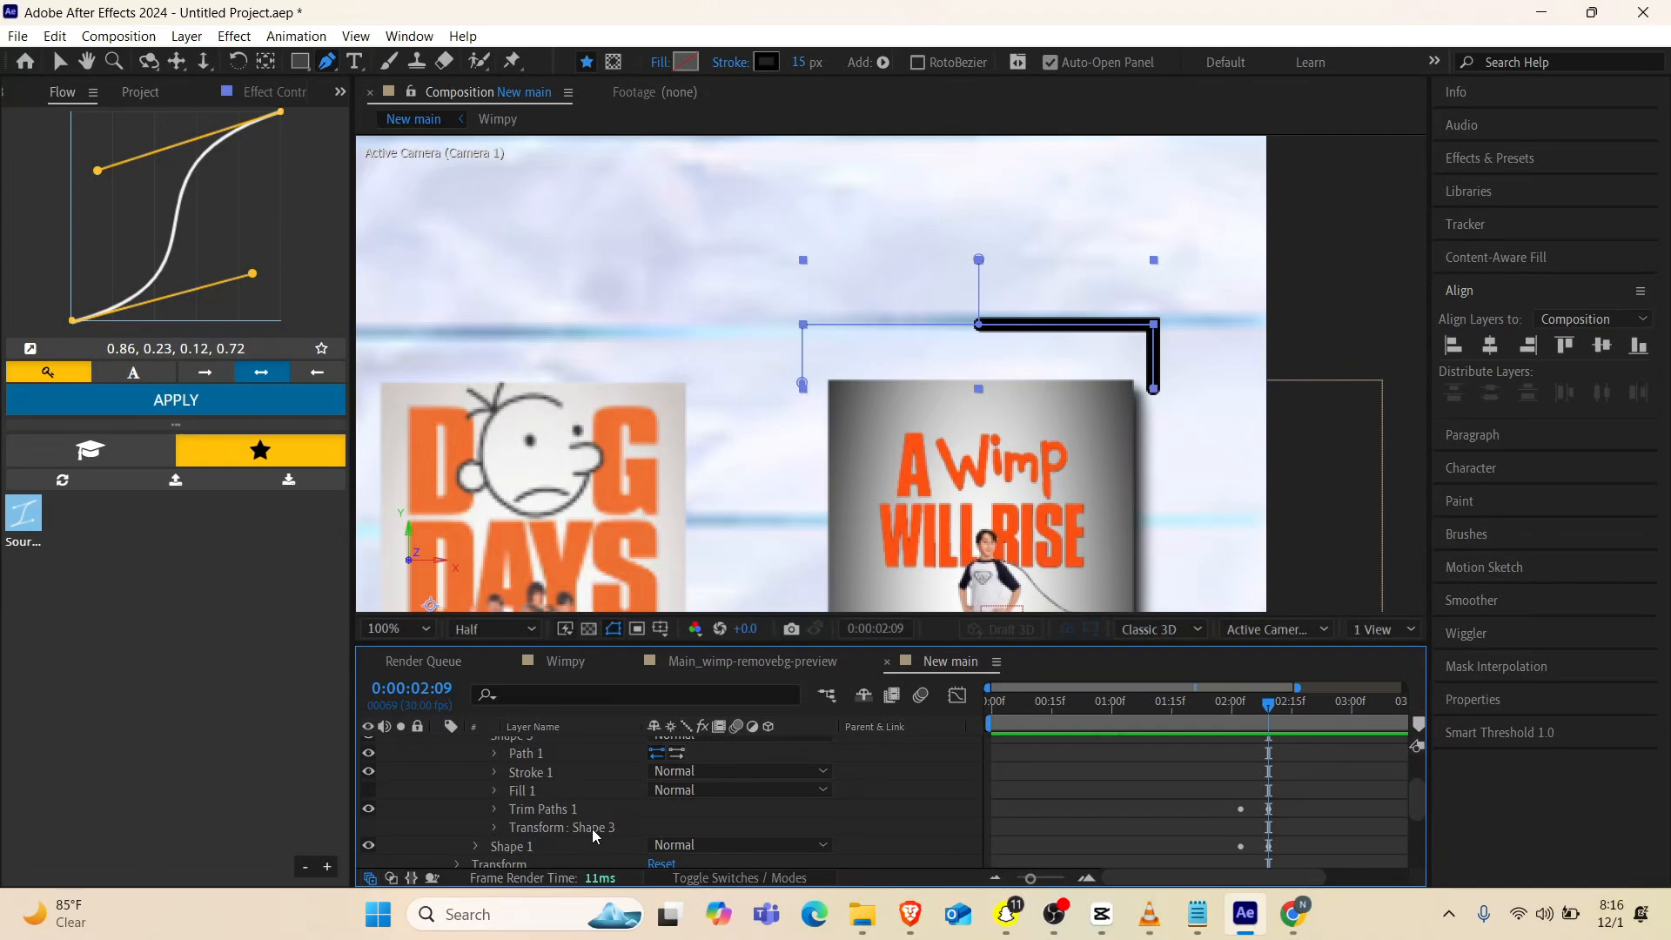
{"action": "left_click", "coordinate": [494, 810]}
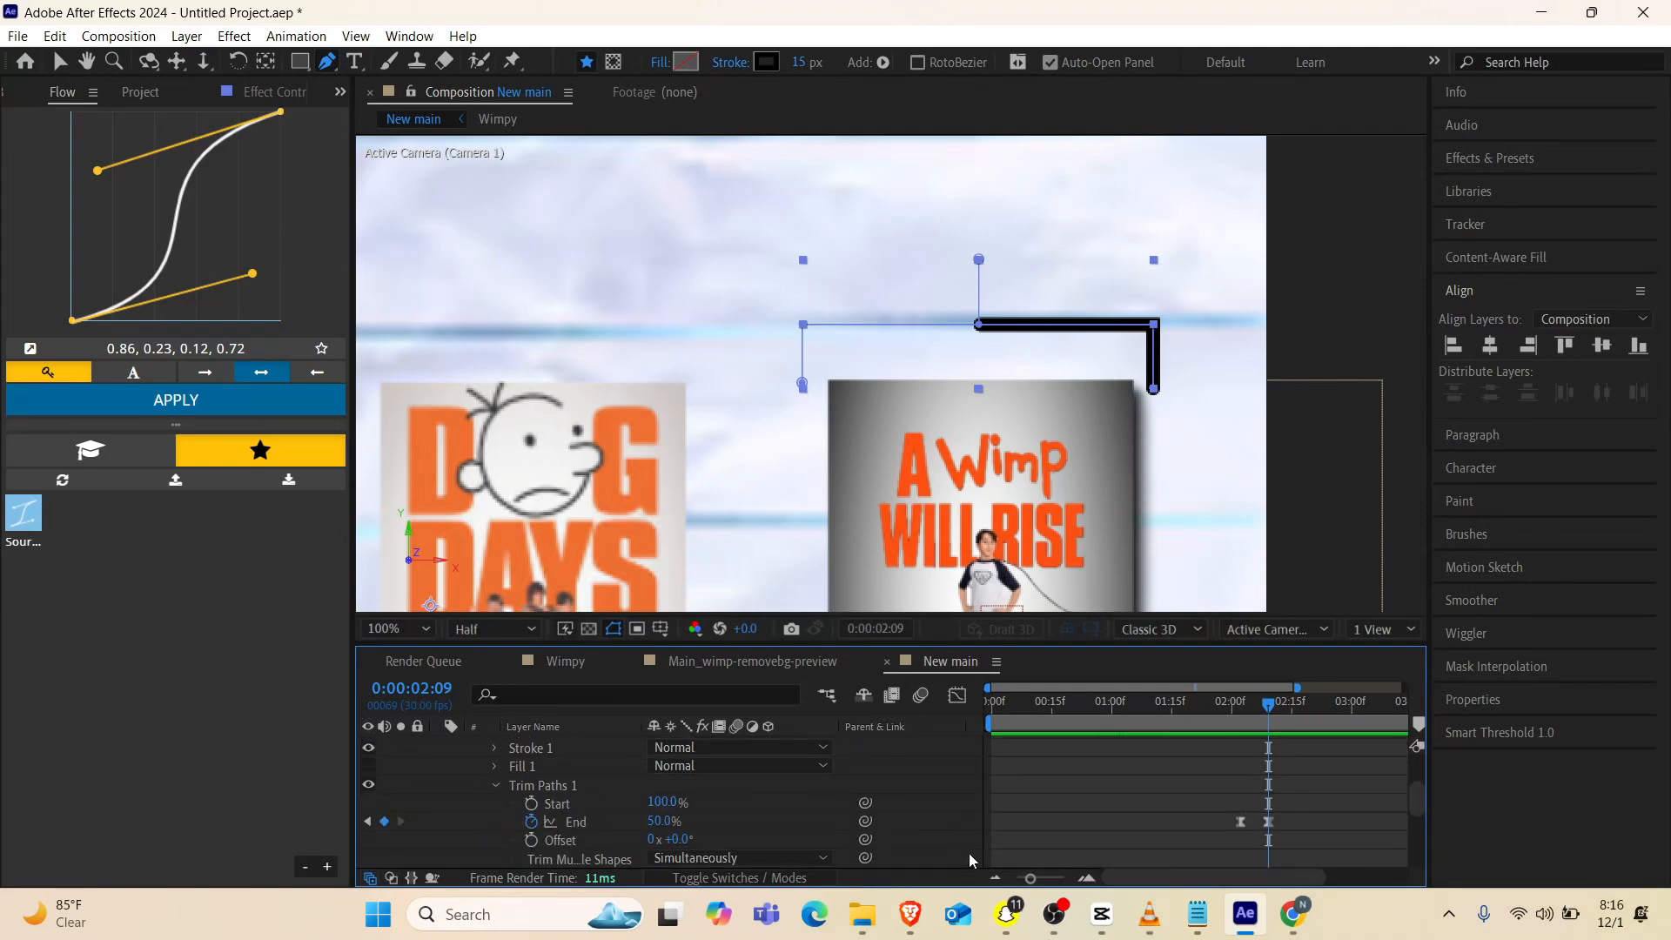
{"action": "left_click_drag", "start_coordinate": [1299, 817], "coordinate": [1193, 830]}
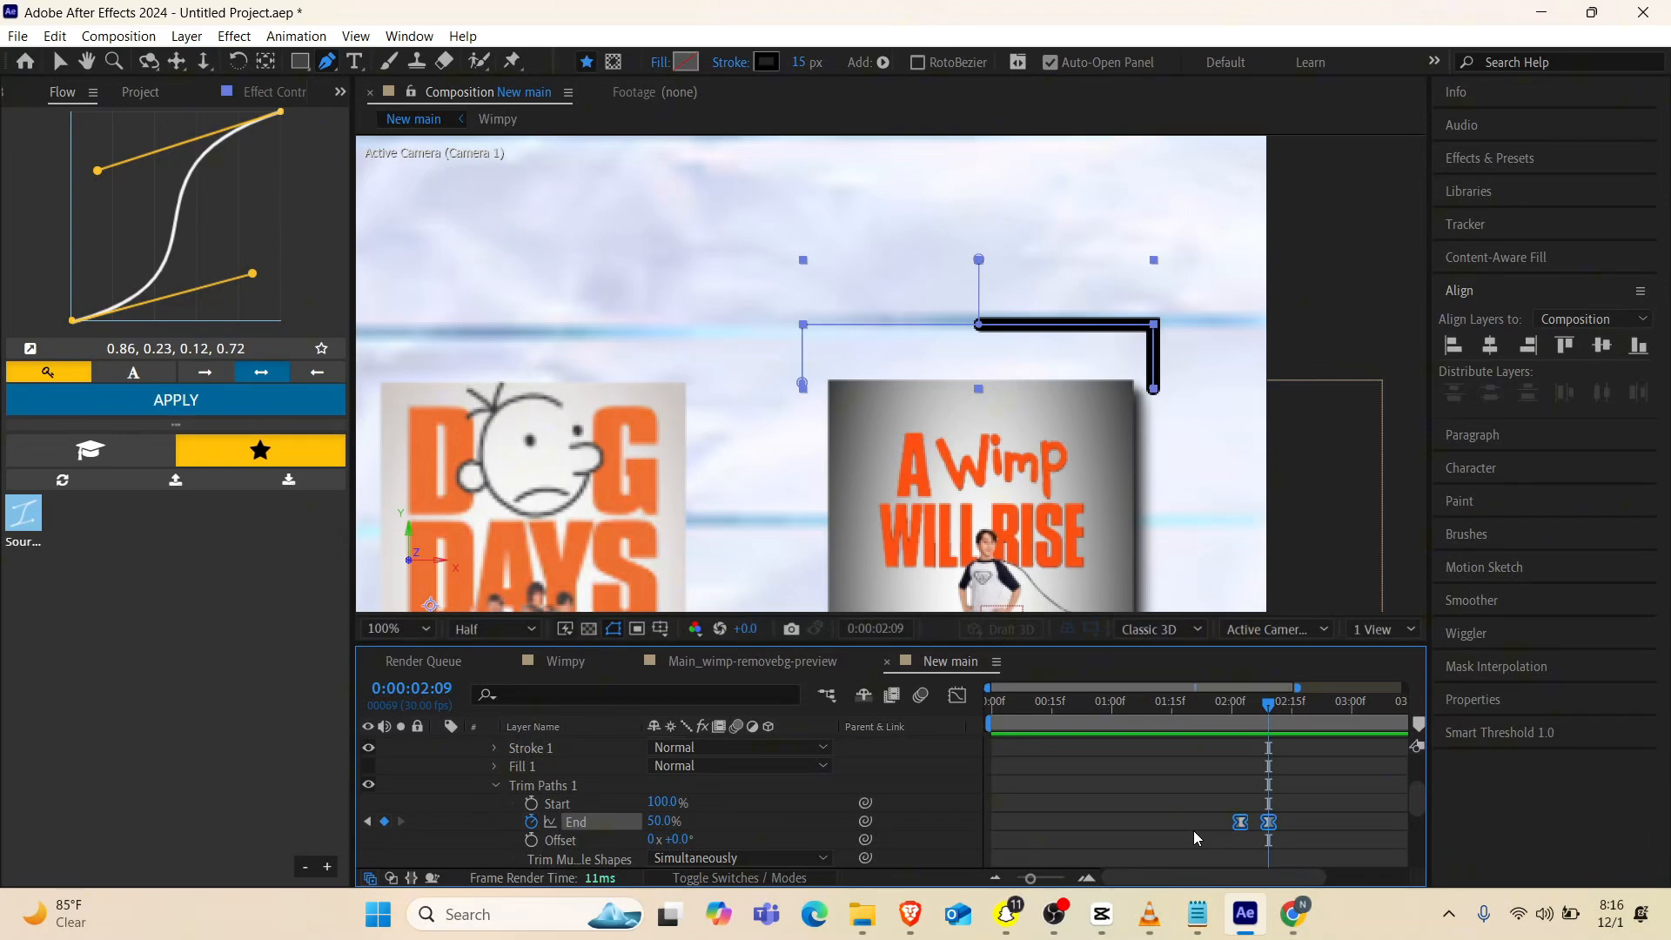
{"action": "key", "text": "Delete"}
With Shape 3's Start at 0%, keyframe End at 0% at 0:00:02:09 and 49% at 0:00:02:23, eased with the current Flow curve
{"action": "mouse_move", "coordinate": [659, 821]}
{"action": "left_mouse_down"}
{"action": "mouse_move", "coordinate": [712, 818]}
{"action": "mouse_move", "coordinate": [565, 814]}
{"action": "mouse_move", "coordinate": [705, 816]}
{"action": "mouse_move", "coordinate": [597, 831]}
{"action": "left_mouse_up"}
{"action": "left_click", "coordinate": [531, 821]}
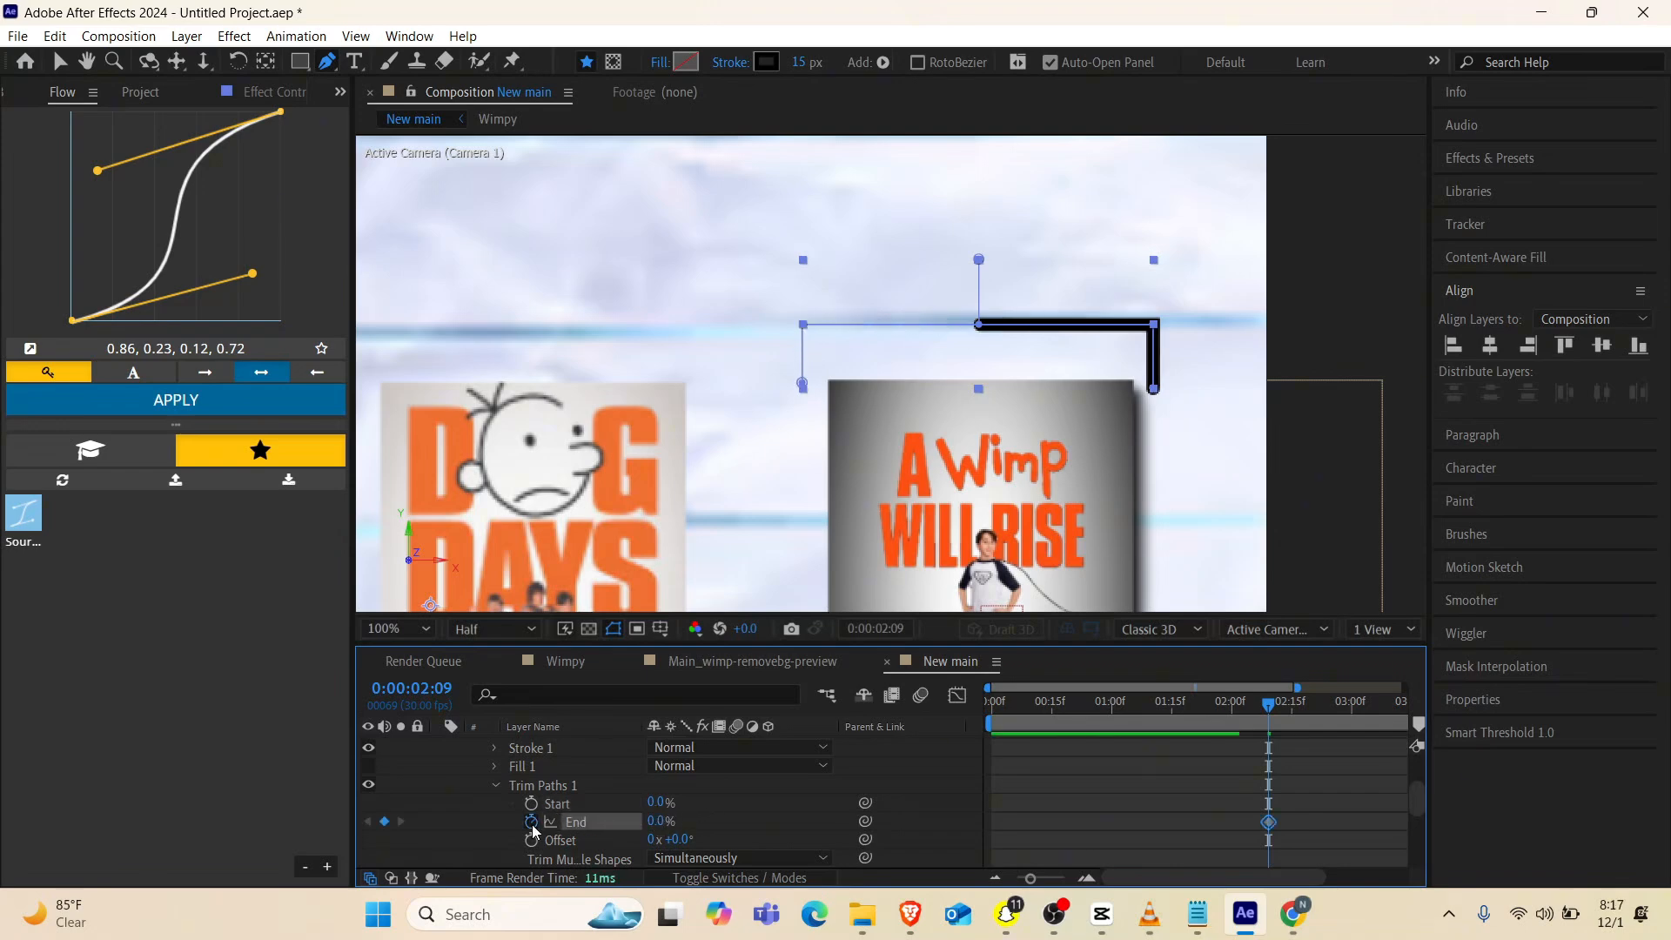
{"action": "left_click", "coordinate": [1324, 708]}
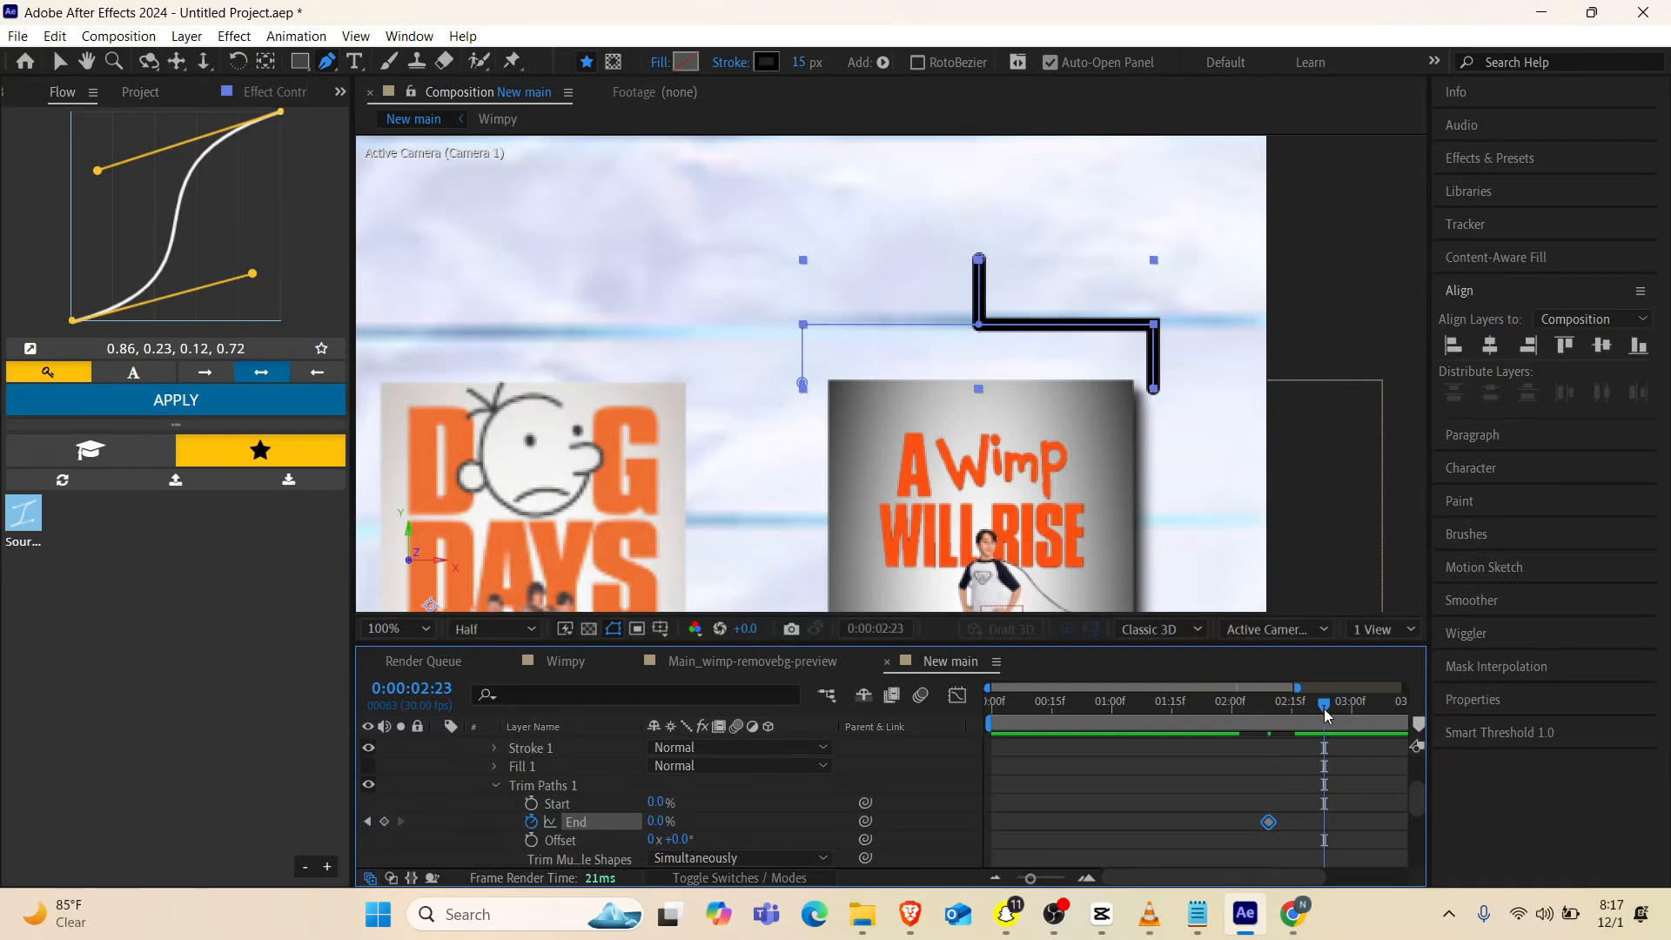
{"action": "mouse_move", "coordinate": [655, 822]}
{"action": "left_mouse_down"}
{"action": "mouse_move", "coordinate": [723, 825]}
{"action": "mouse_move", "coordinate": [708, 828]}
{"action": "left_mouse_up"}
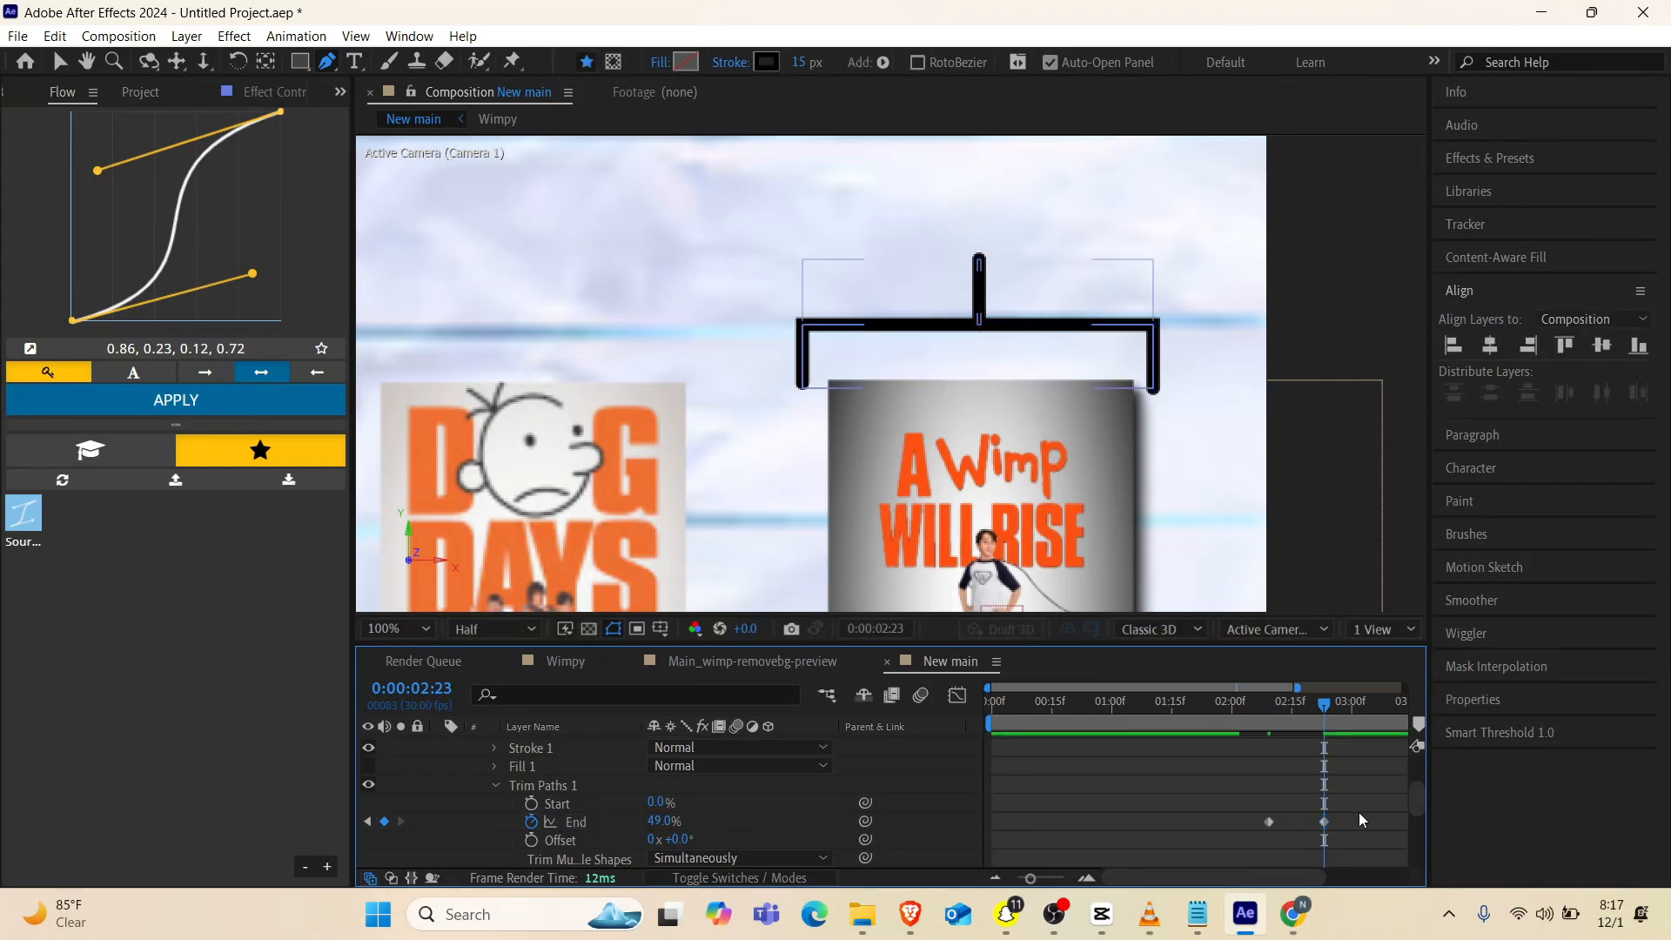
{"action": "left_click_drag", "start_coordinate": [1359, 812], "coordinate": [1258, 796]}
{"action": "left_click", "coordinate": [255, 402]}
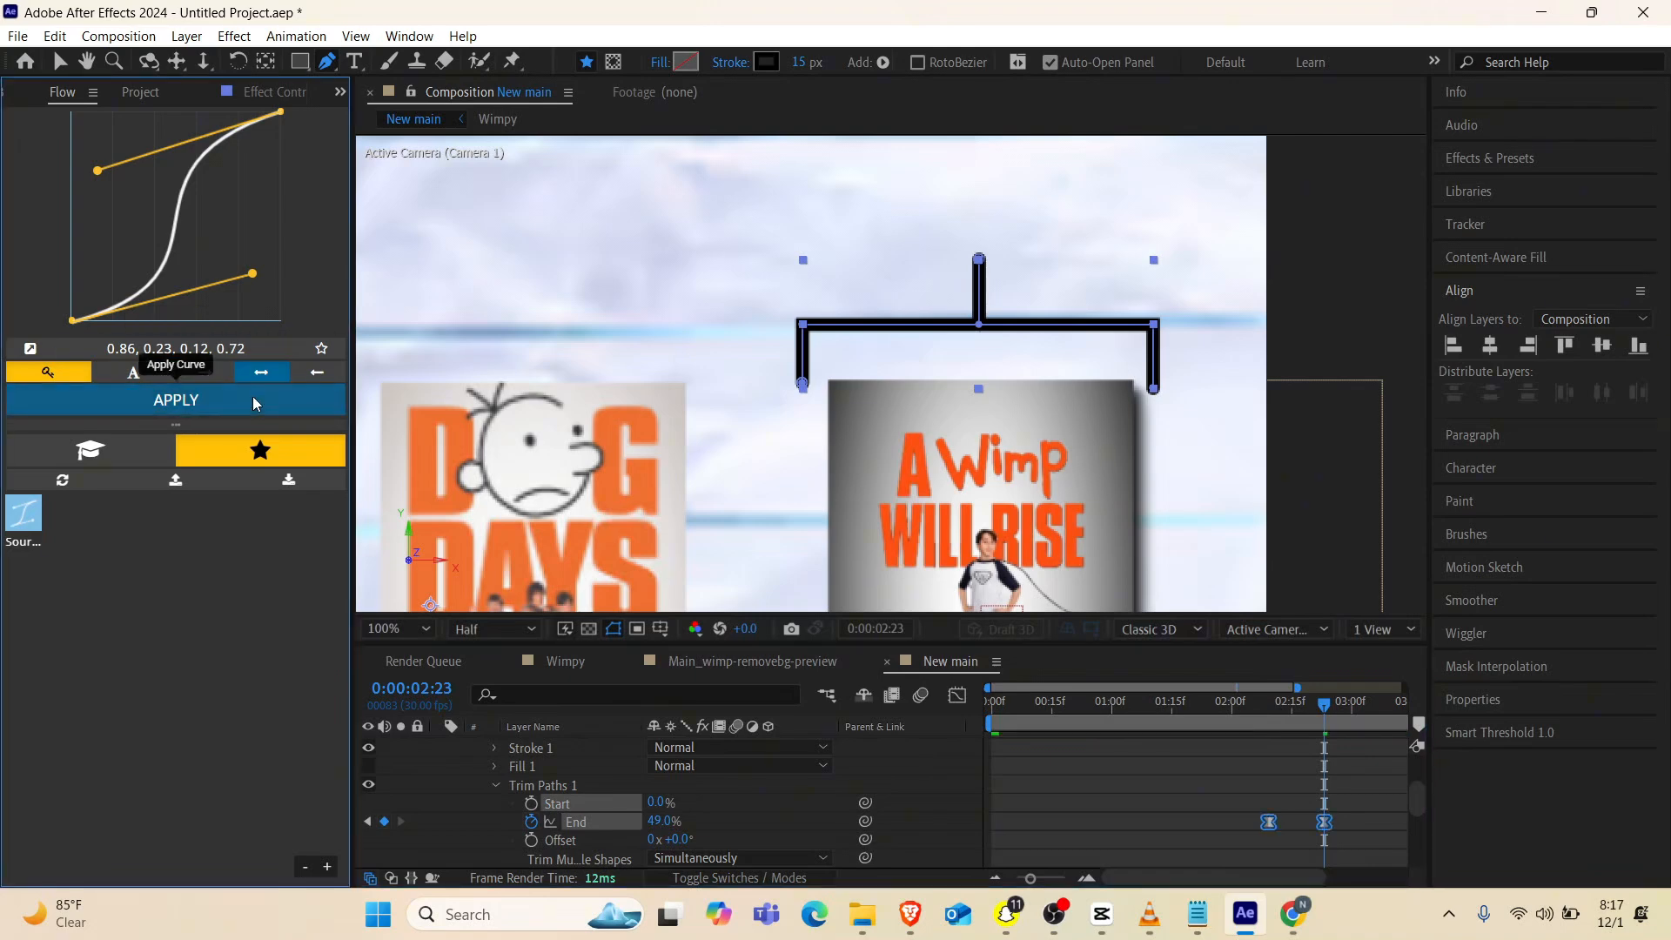
Move Shape 3's End keyframes earlier, to about 0:00:02:03 and 0:00:02:10, and check the drawing animation
{"action": "left_click_drag", "start_coordinate": [1263, 701], "coordinate": [1240, 708]}
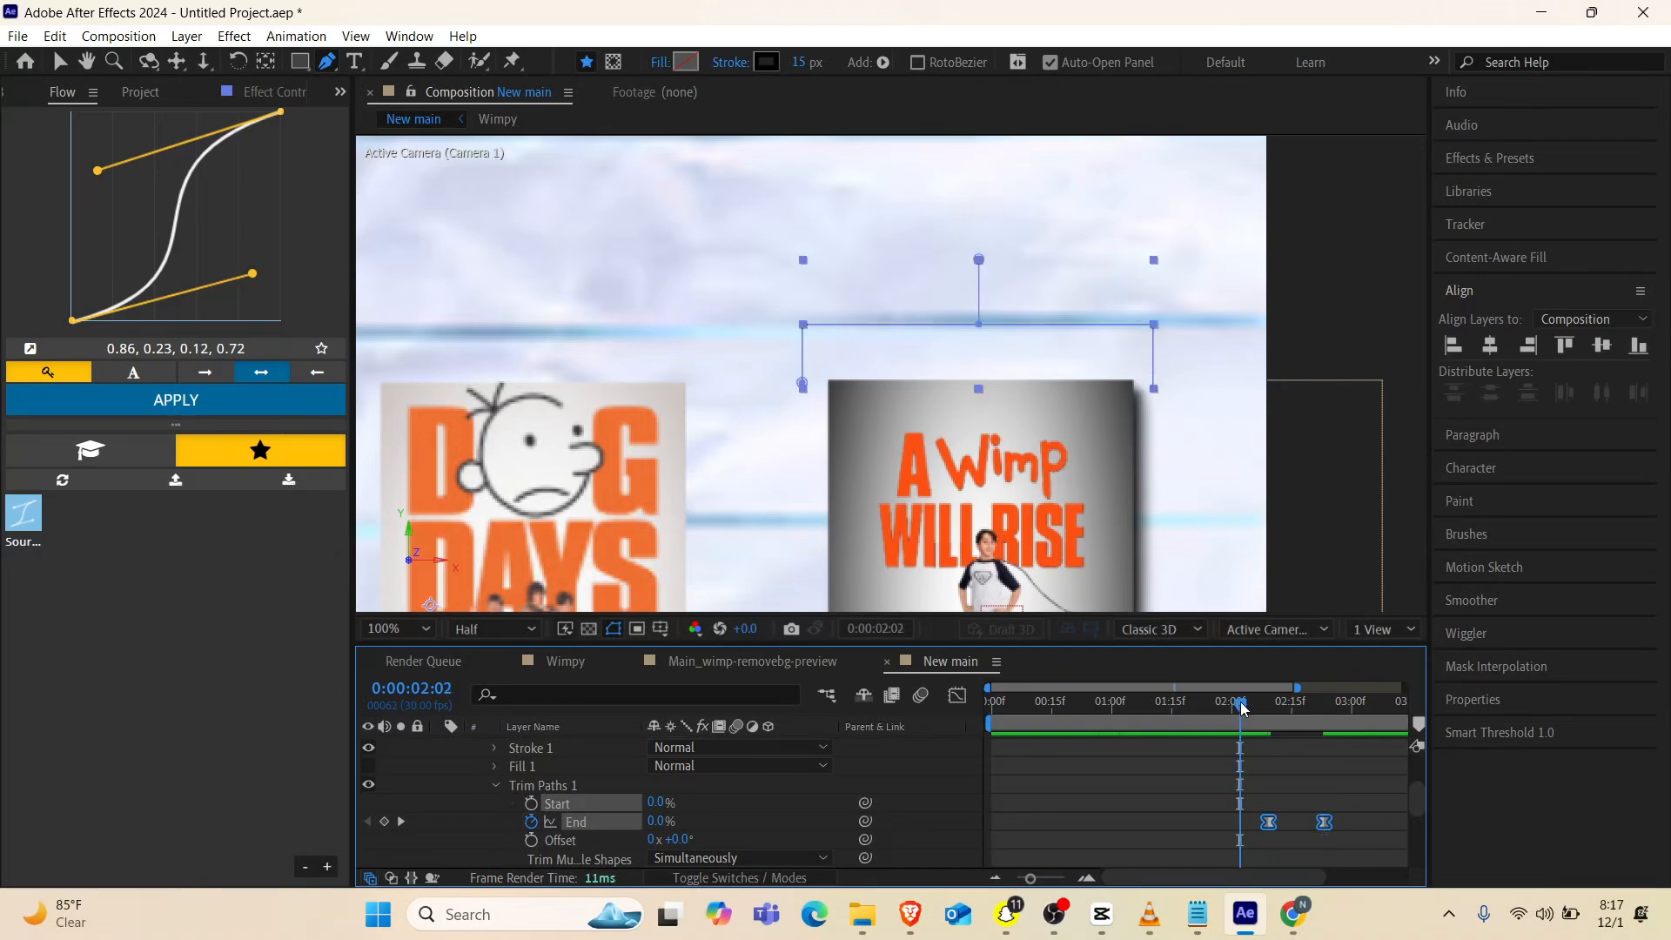
{"action": "left_click_drag", "start_coordinate": [1269, 824], "coordinate": [1244, 824]}
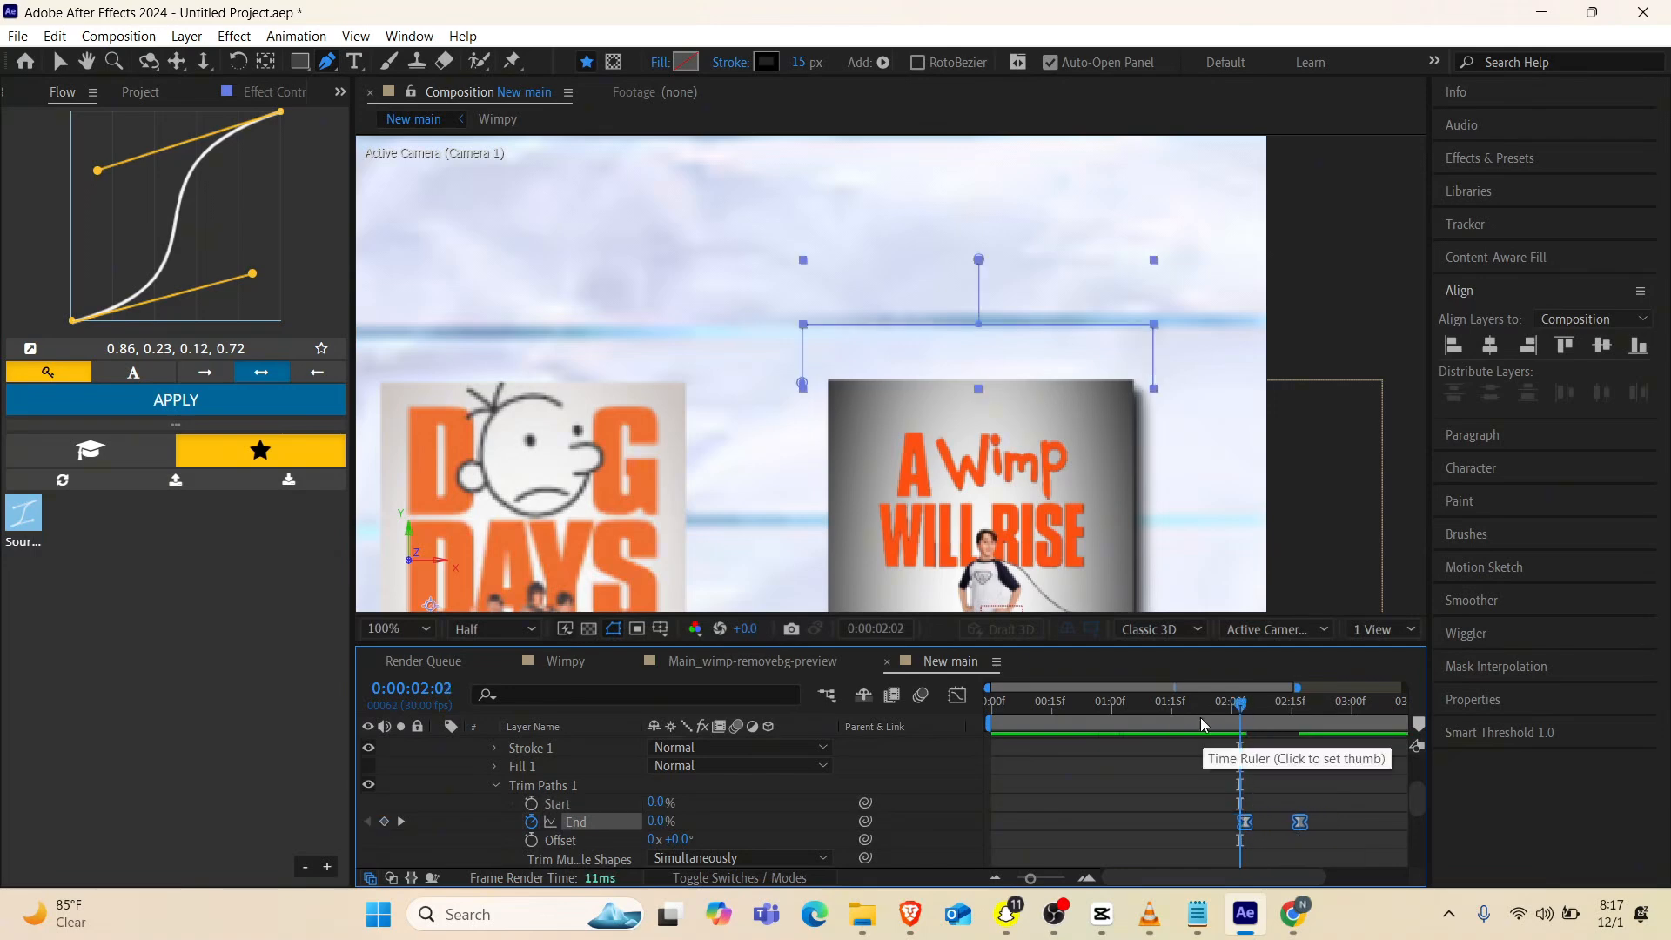
{"action": "mouse_move", "coordinate": [1350, 707]}
{"action": "left_mouse_down"}
{"action": "mouse_move", "coordinate": [1247, 707]}
{"action": "mouse_move", "coordinate": [1272, 750]}
{"action": "left_mouse_up"}
{"action": "scroll", "coordinate": [1293, 755], "scroll_direction": "down", "scroll_amount": 3}
{"action": "scroll", "coordinate": [1300, 753], "scroll_direction": "up", "scroll_amount": 1}
{"action": "left_click_drag", "start_coordinate": [1252, 703], "coordinate": [1256, 703]}
{"action": "scroll", "coordinate": [1313, 744], "scroll_direction": "up", "scroll_amount": 5}
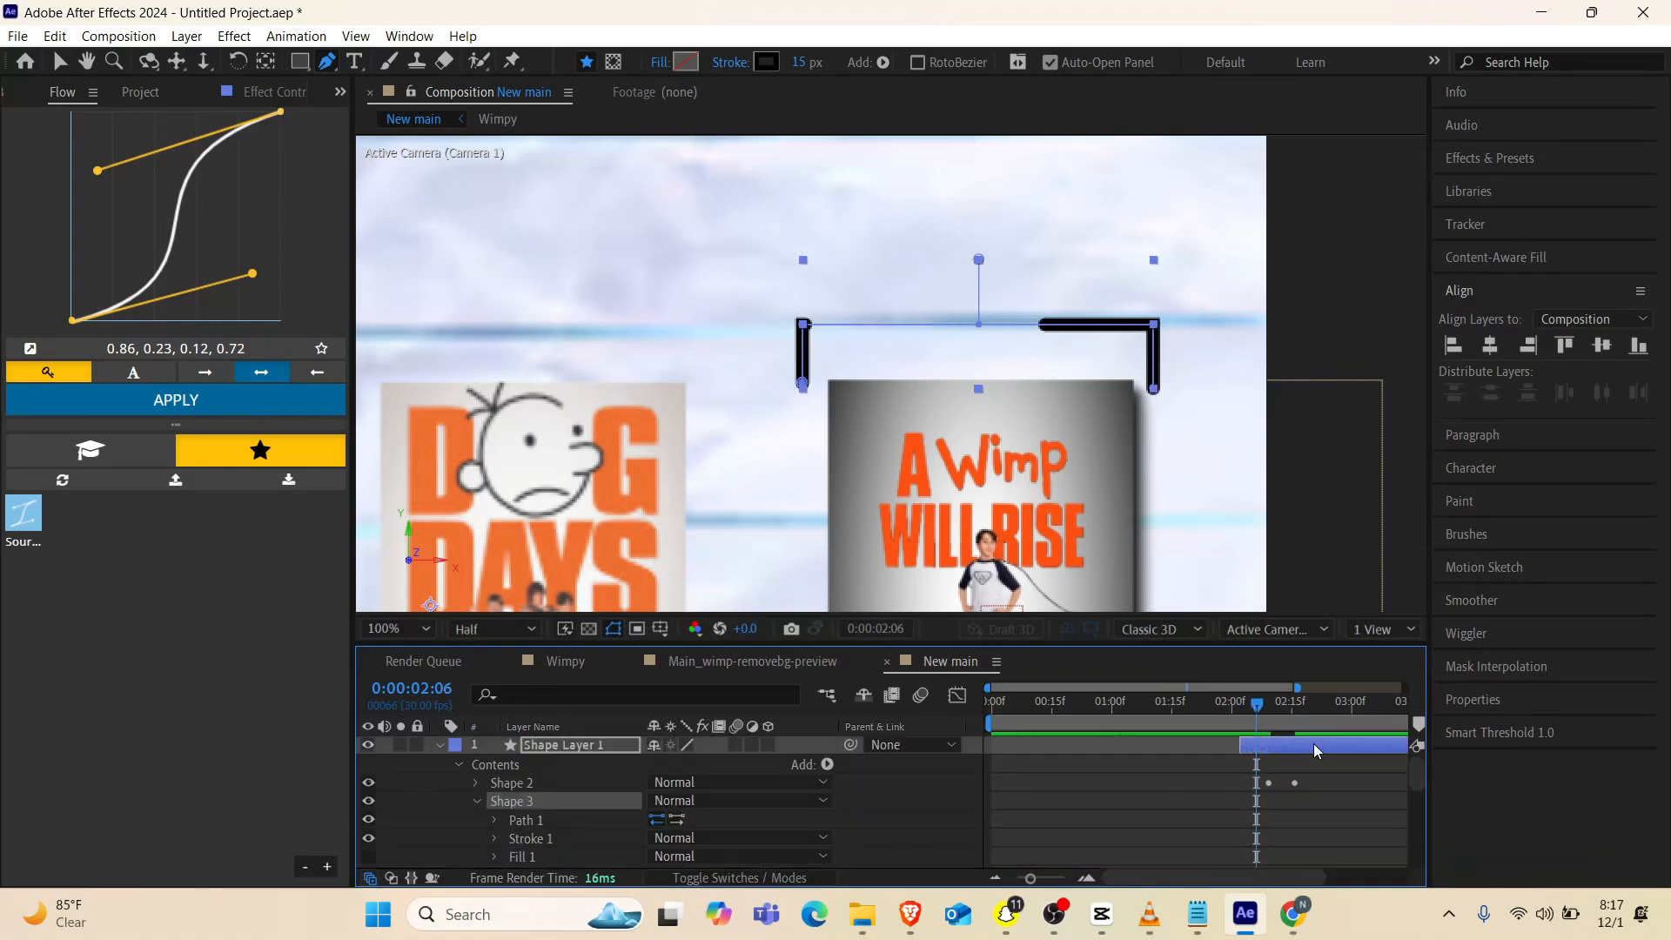
Align Shape 3's End keyframes with Shape 1's at 0:00:02:02 and 0:00:02:09, and scrub through the bracket animation
{"action": "left_click", "coordinate": [1313, 744]}
{"action": "key", "text": "u"}
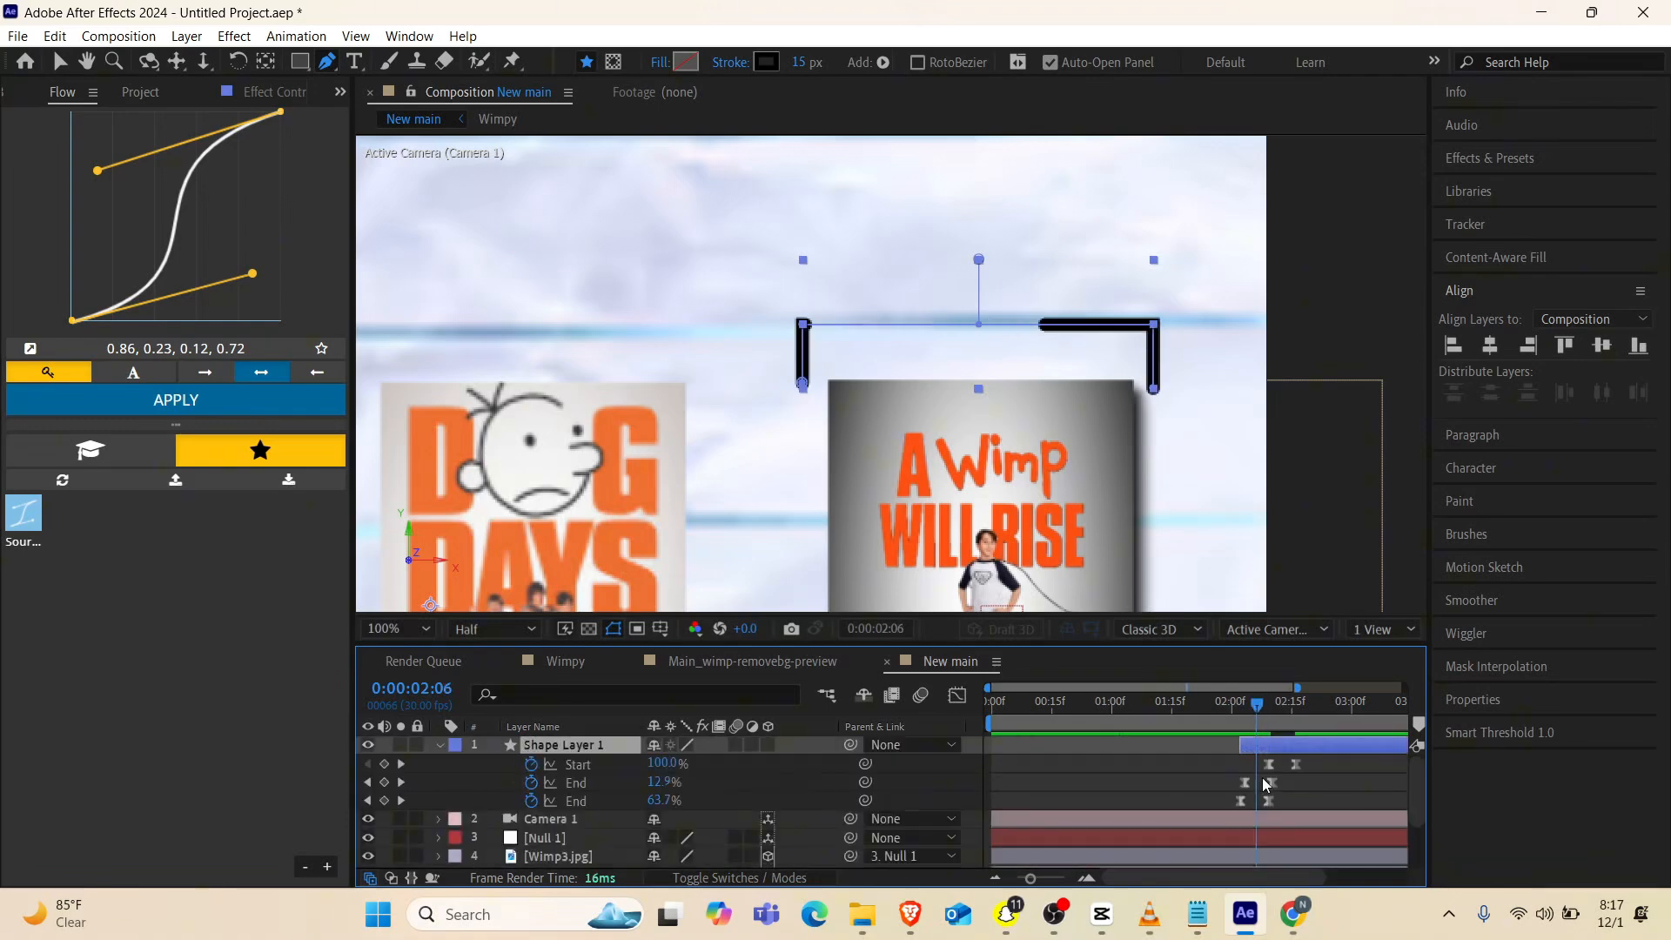
{"action": "left_click_drag", "start_coordinate": [1030, 885], "coordinate": [1062, 883]}
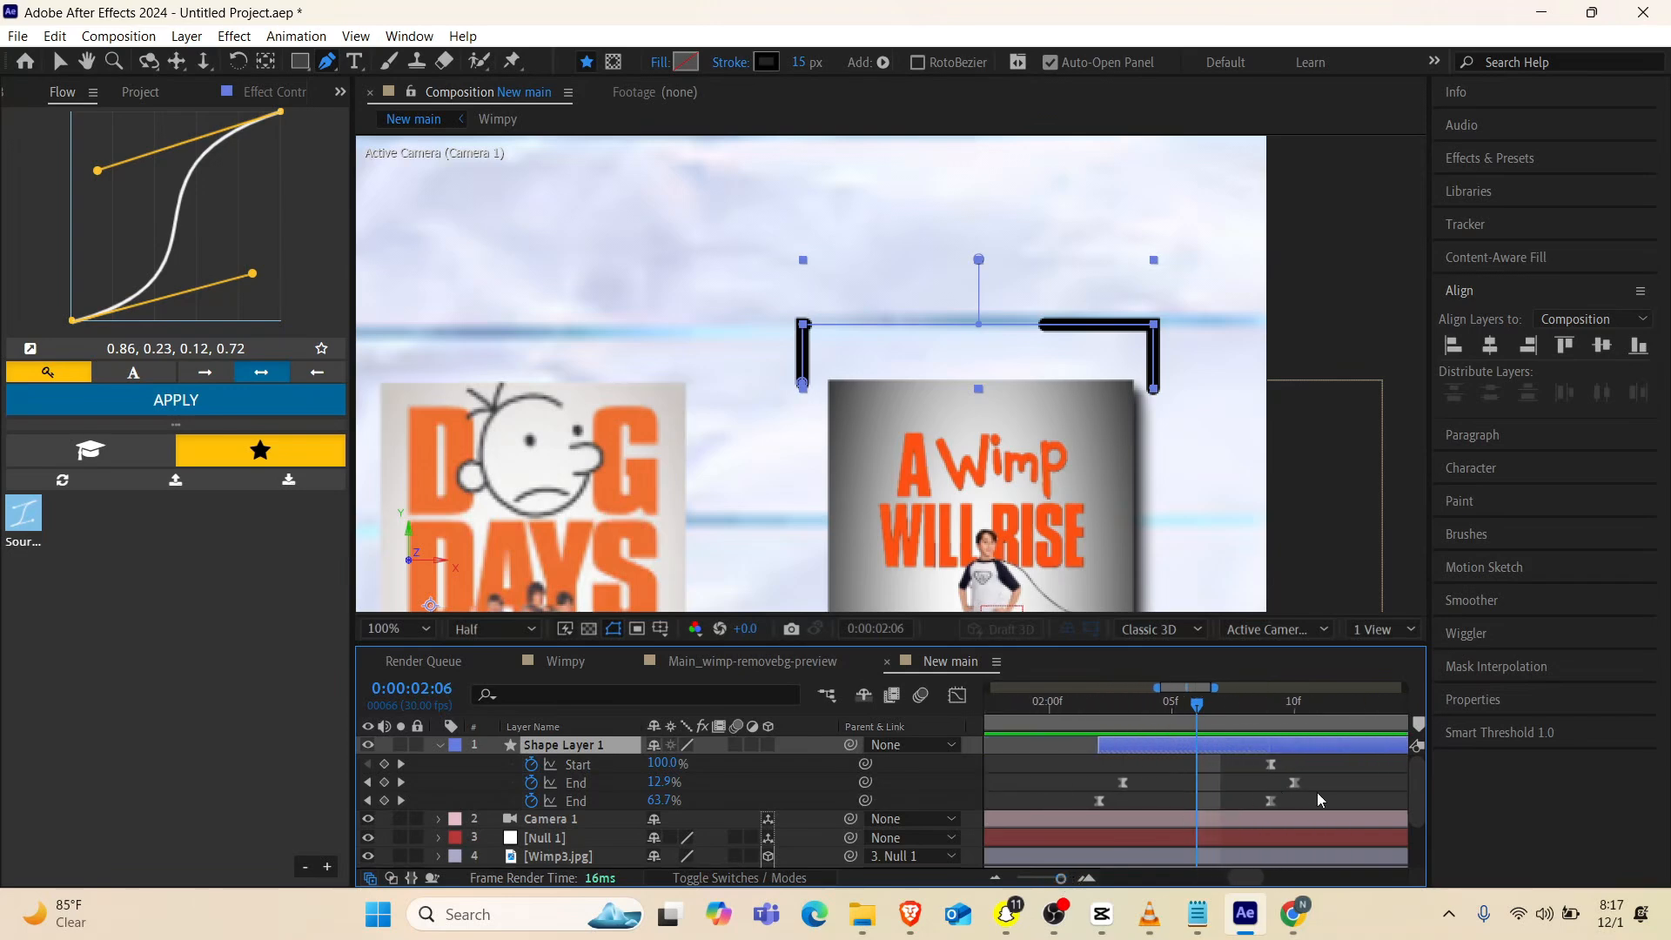
{"action": "left_click_drag", "start_coordinate": [1318, 781], "coordinate": [1089, 786]}
{"action": "mouse_move", "coordinate": [1093, 706]}
{"action": "left_mouse_down"}
{"action": "mouse_move", "coordinate": [1073, 707]}
{"action": "mouse_move", "coordinate": [1127, 704]}
{"action": "left_mouse_up"}
{"action": "left_click_drag", "start_coordinate": [1166, 709], "coordinate": [1308, 708]}
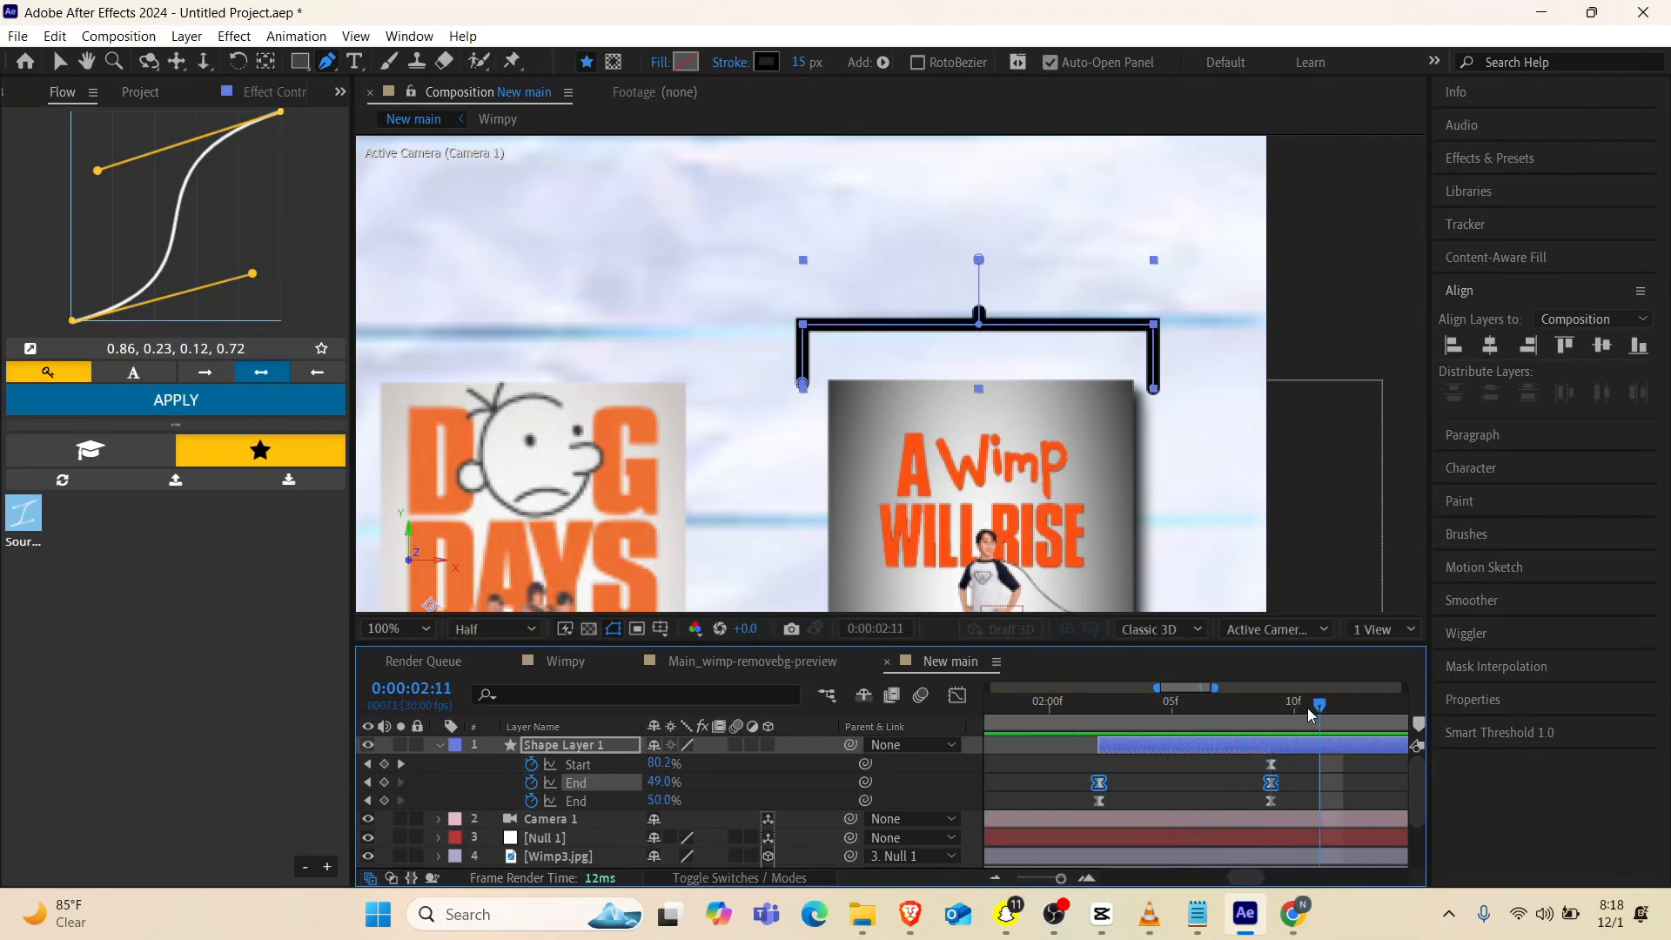
Extend the start of Shape Layer 1 back to 0:00:02:00 and play back the bracket drawing animation
{"action": "scroll", "coordinate": [1239, 810], "scroll_direction": "right", "scroll_amount": 4}
{"action": "key", "text": "space"}
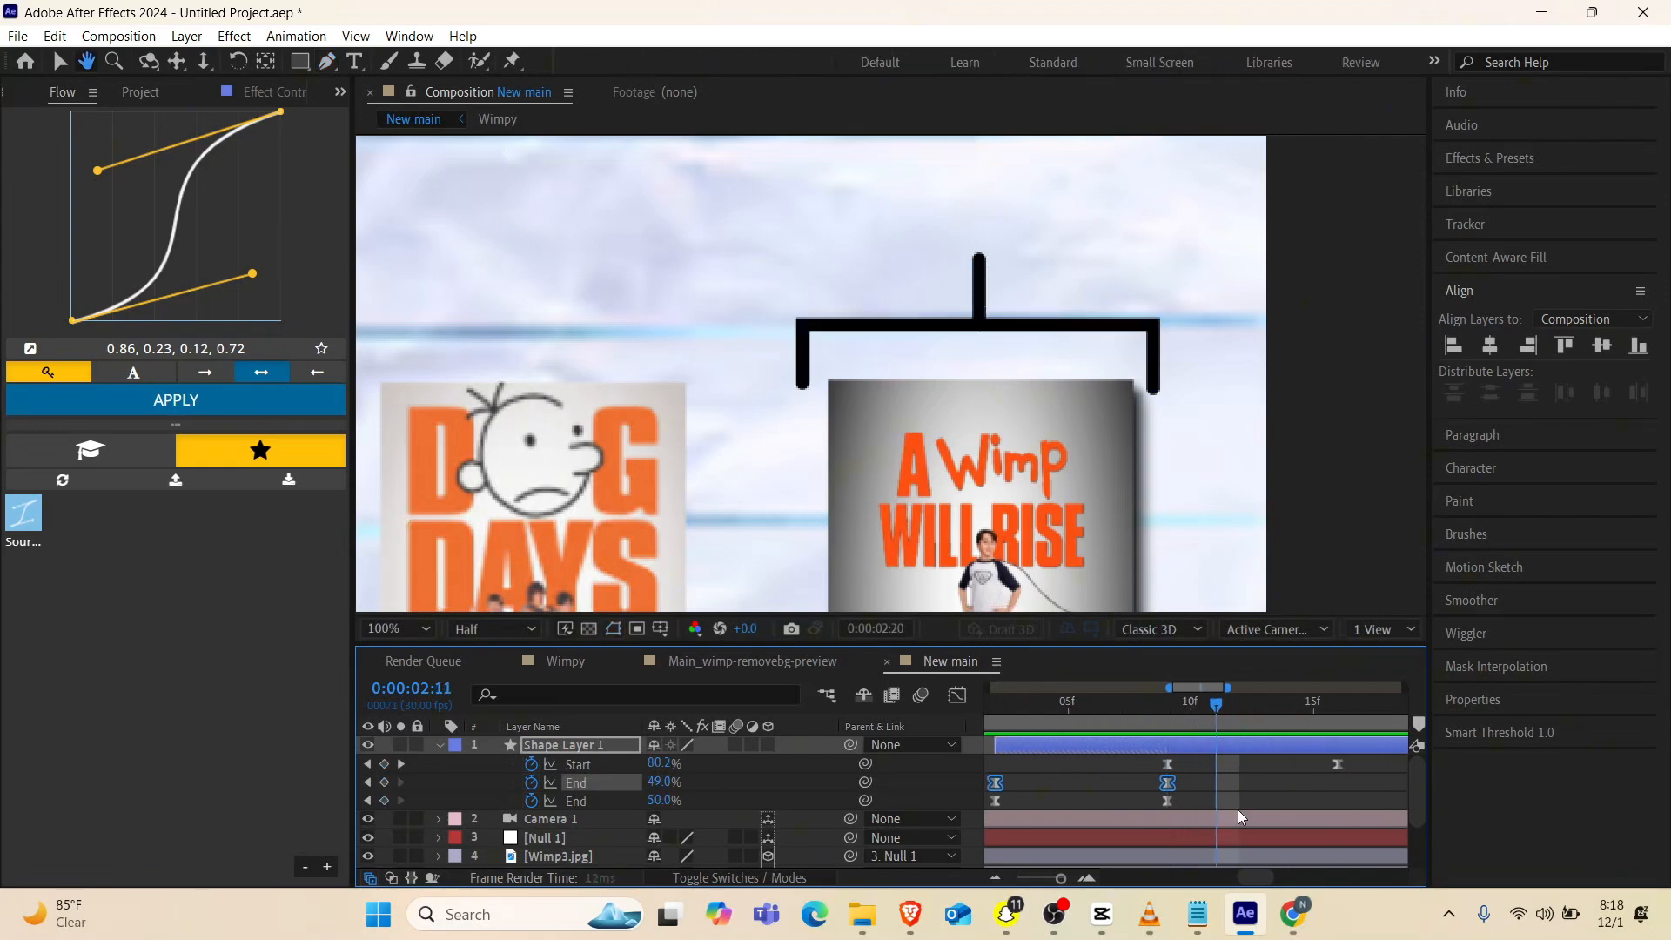
{"action": "key", "text": "space"}
{"action": "left_click_drag", "start_coordinate": [1060, 878], "coordinate": [1044, 879]}
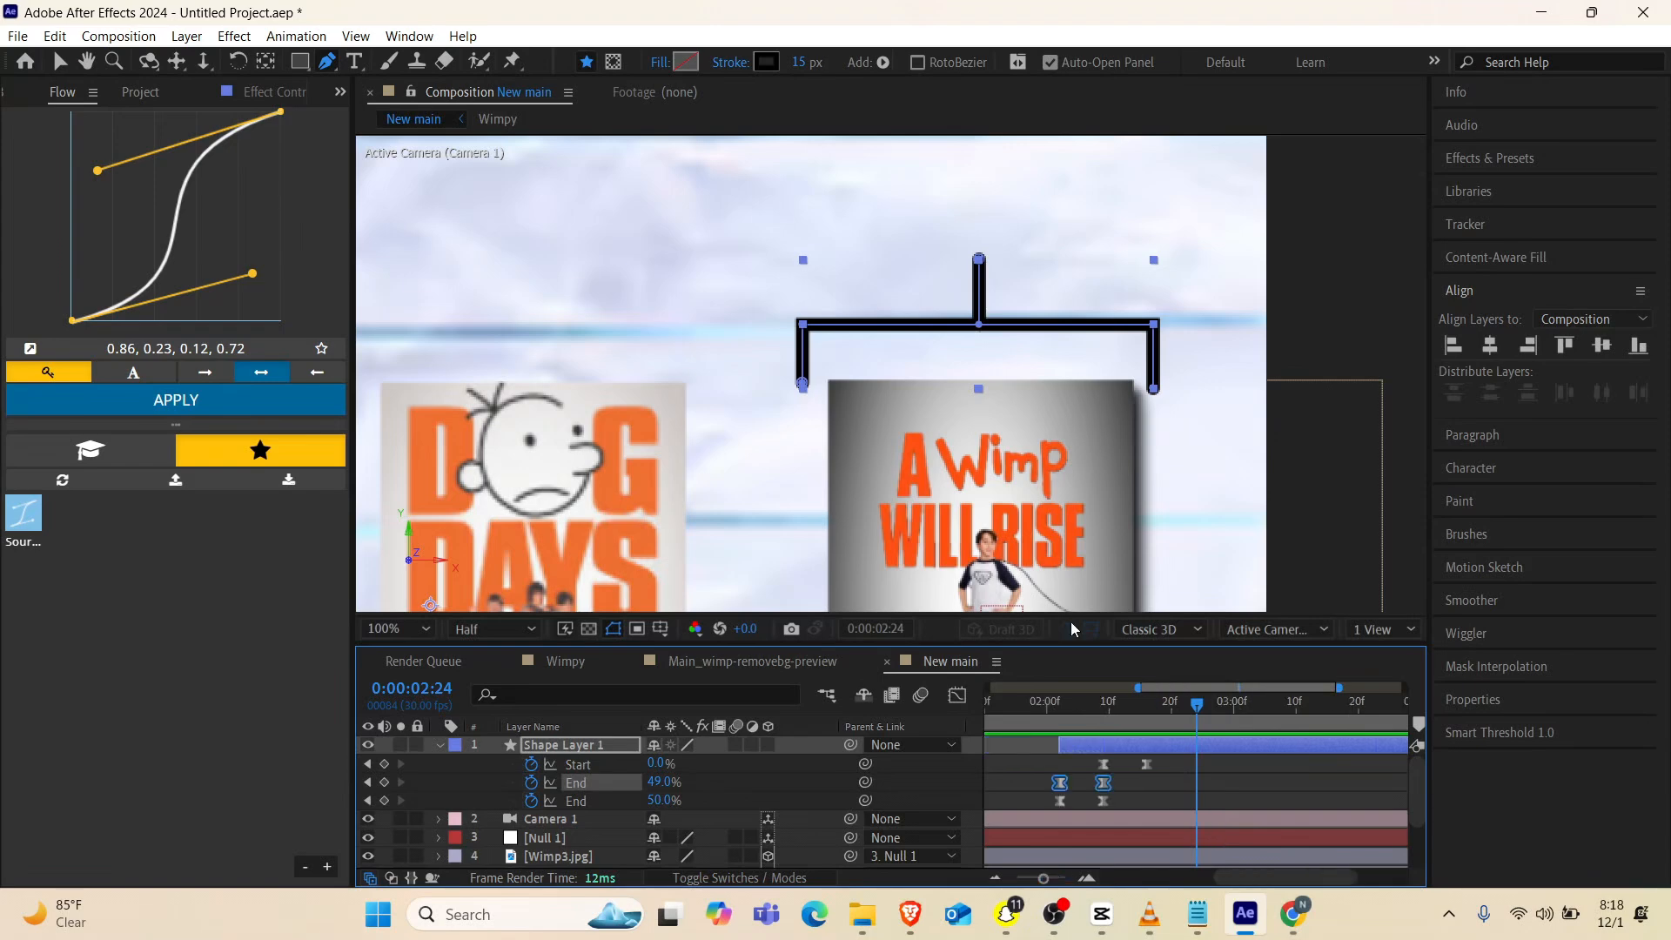
{"action": "left_click_drag", "start_coordinate": [1061, 744], "coordinate": [1047, 745]}
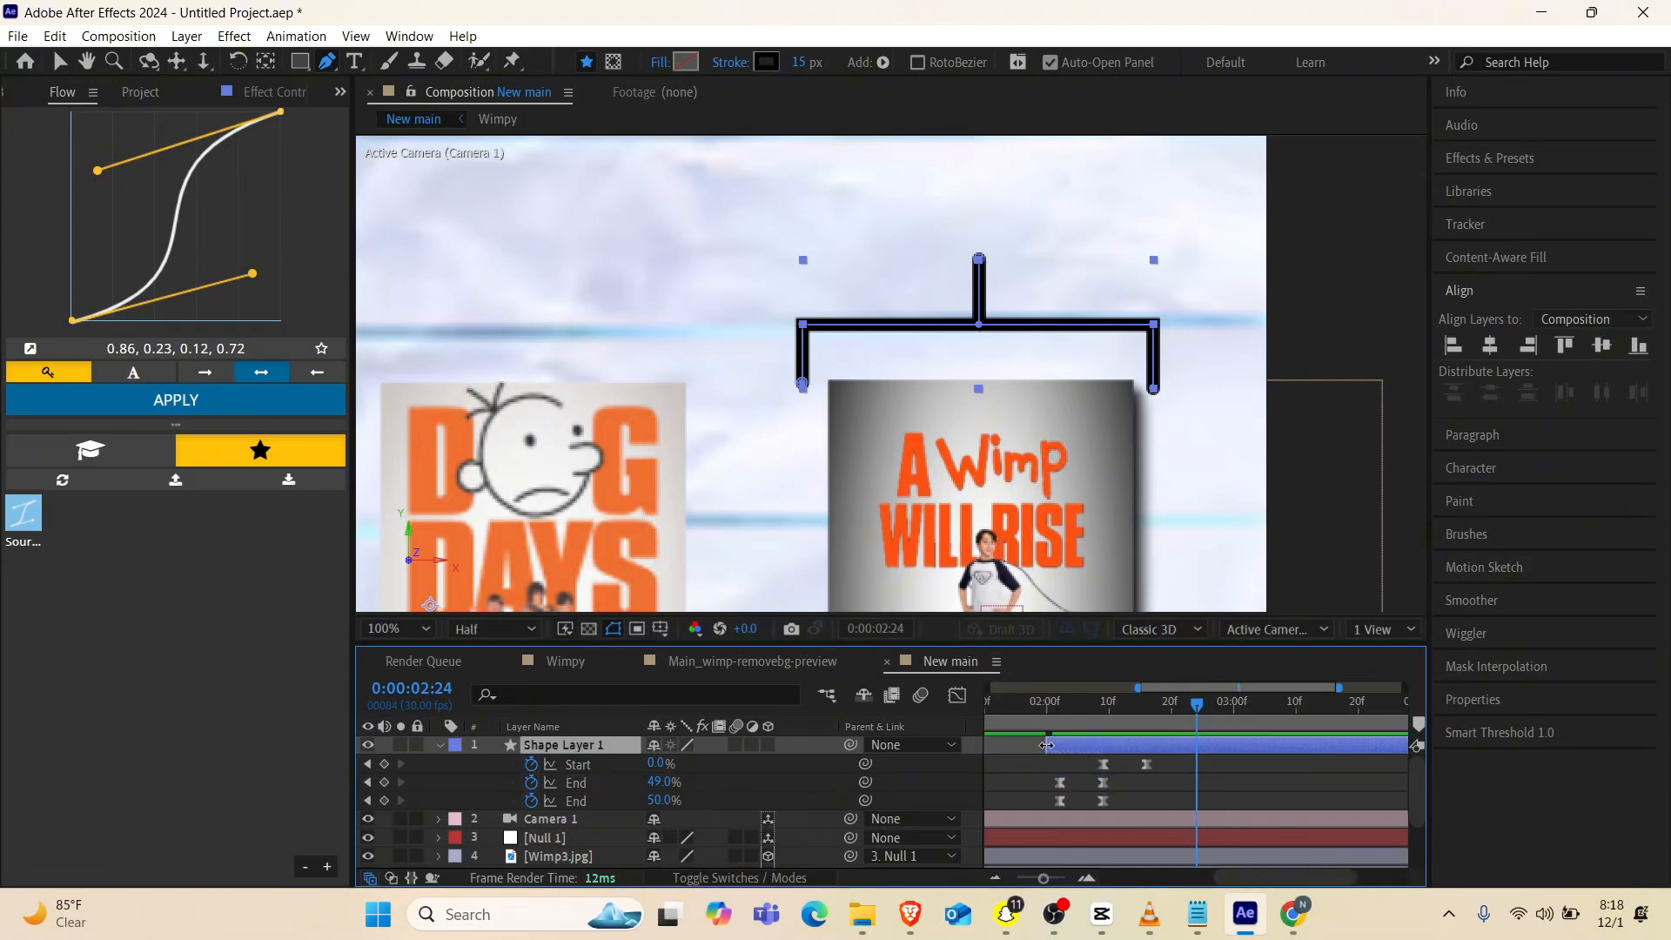
{"action": "key", "text": "space"}
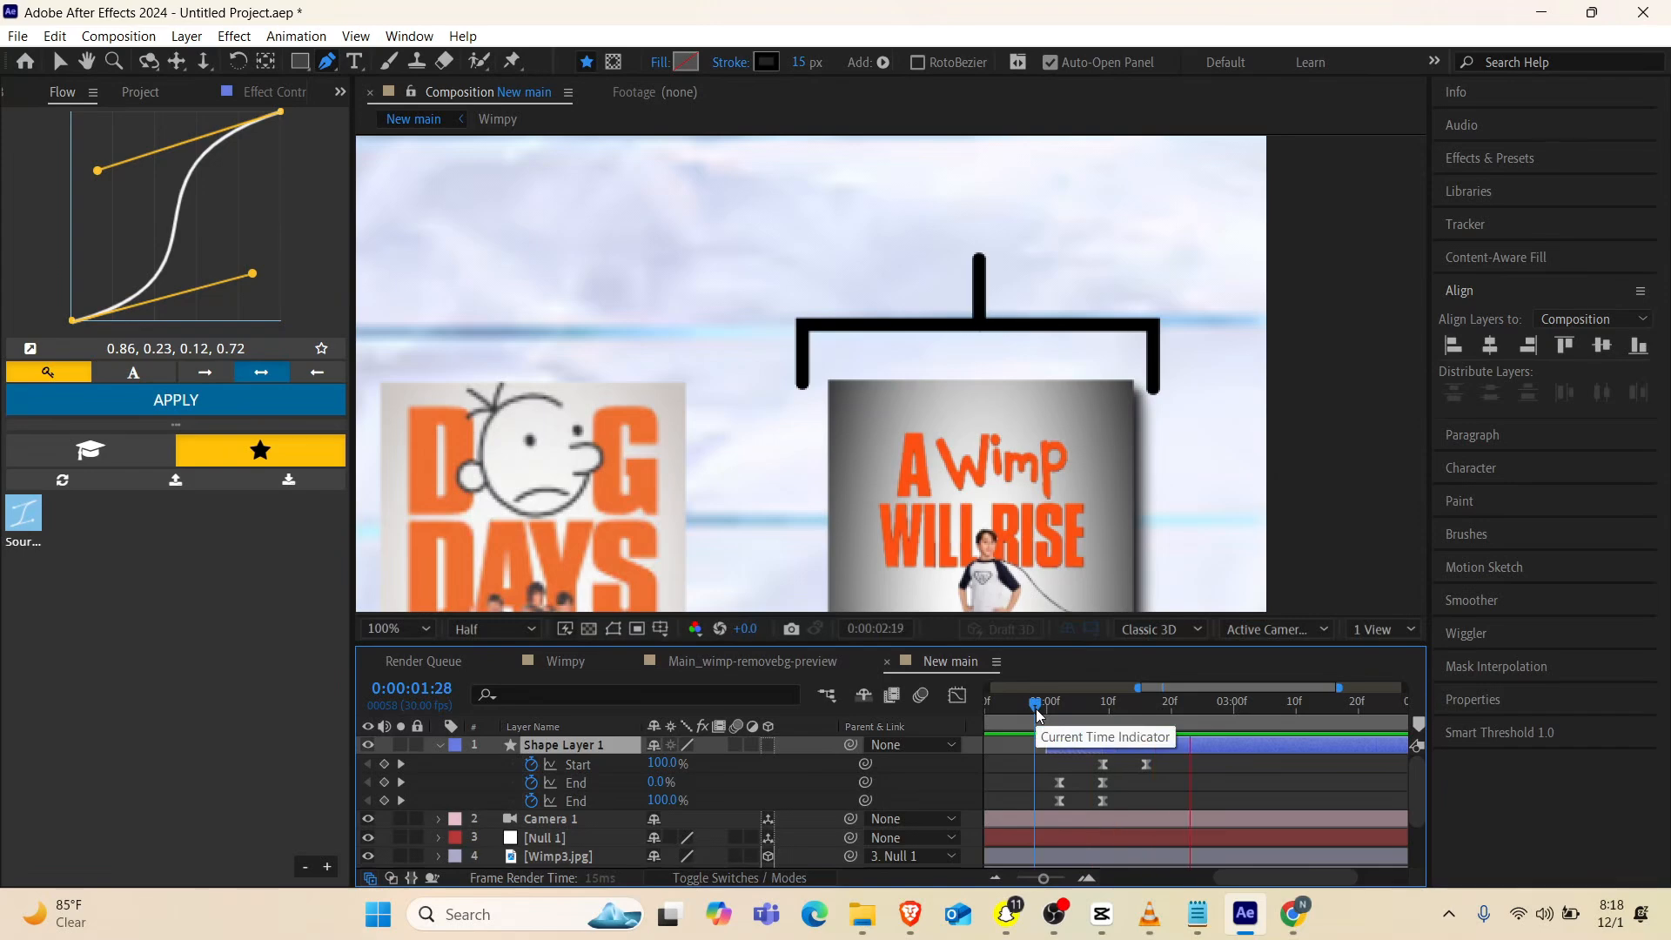
{"action": "key", "text": "space"}
Stretch Shape Layer 1's Trim Paths keyframes so both Ends finish at about 0:00:02:20 and Start runs from there to about 0:00:03:04
{"action": "mouse_move", "coordinate": [1171, 764]}
{"action": "left_mouse_down"}
{"action": "mouse_move", "coordinate": [1096, 818]}
{"action": "mouse_move", "coordinate": [1154, 773]}
{"action": "mouse_move", "coordinate": [1203, 771]}
{"action": "left_mouse_up"}
{"action": "left_click", "coordinate": [1031, 708]}
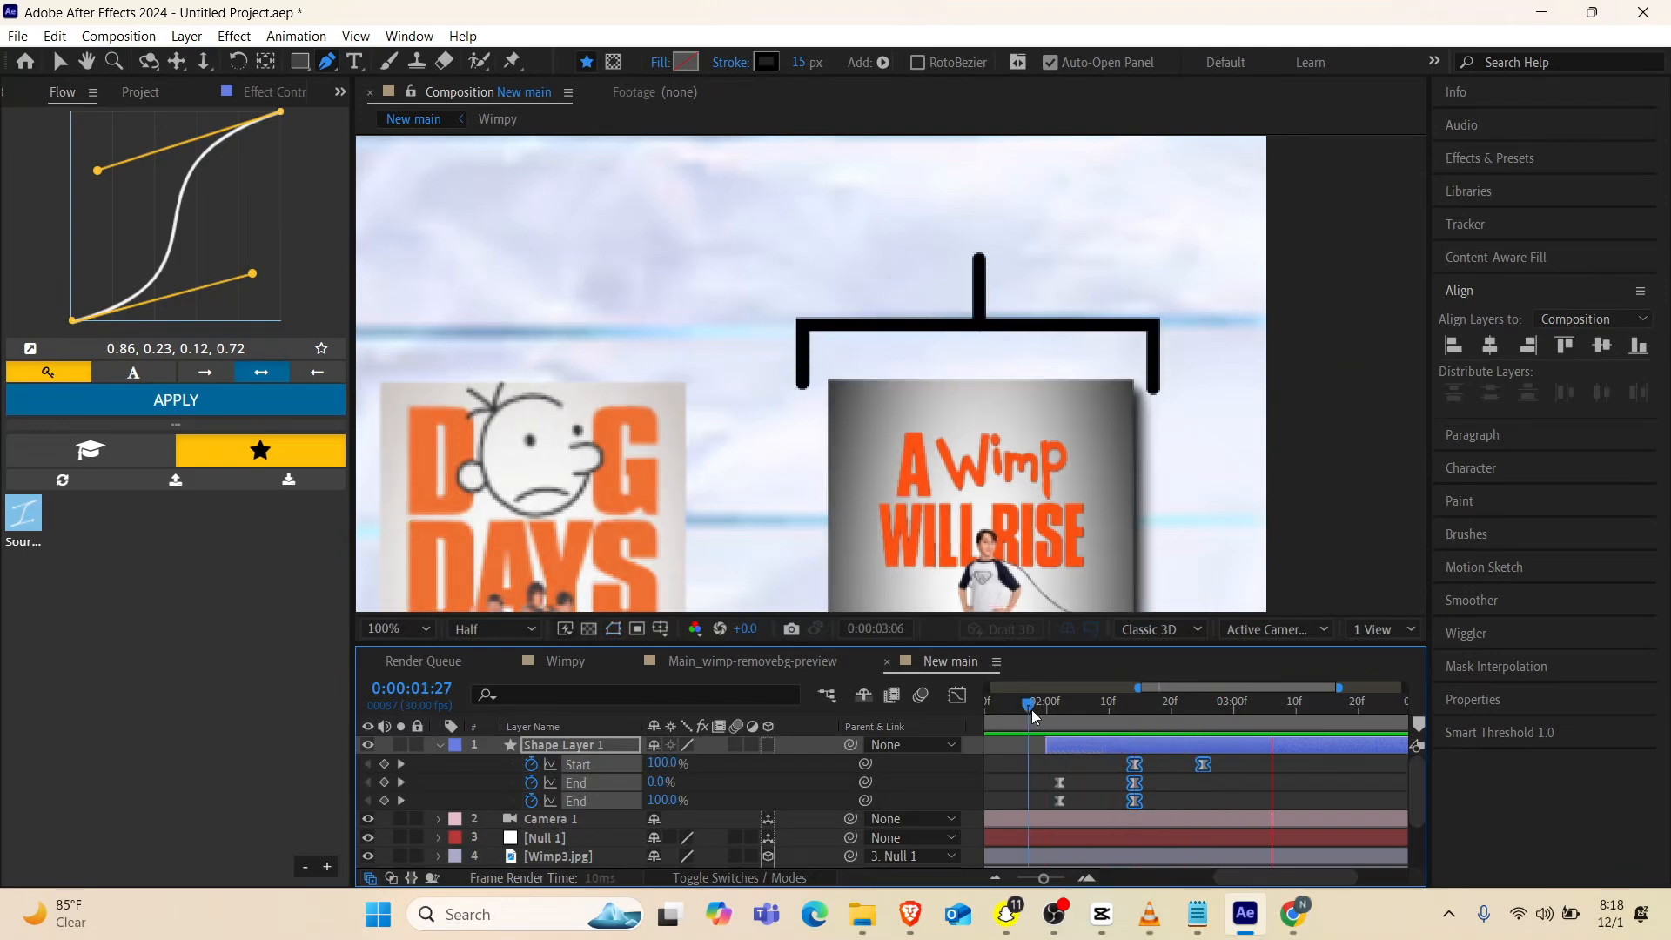
{"action": "key", "text": "space"}
{"action": "left_click_drag", "start_coordinate": [1134, 803], "coordinate": [1259, 768]}
{"action": "left_click", "coordinate": [1021, 710]}
{"action": "key", "text": "space"}
{"action": "key", "text": "space"}
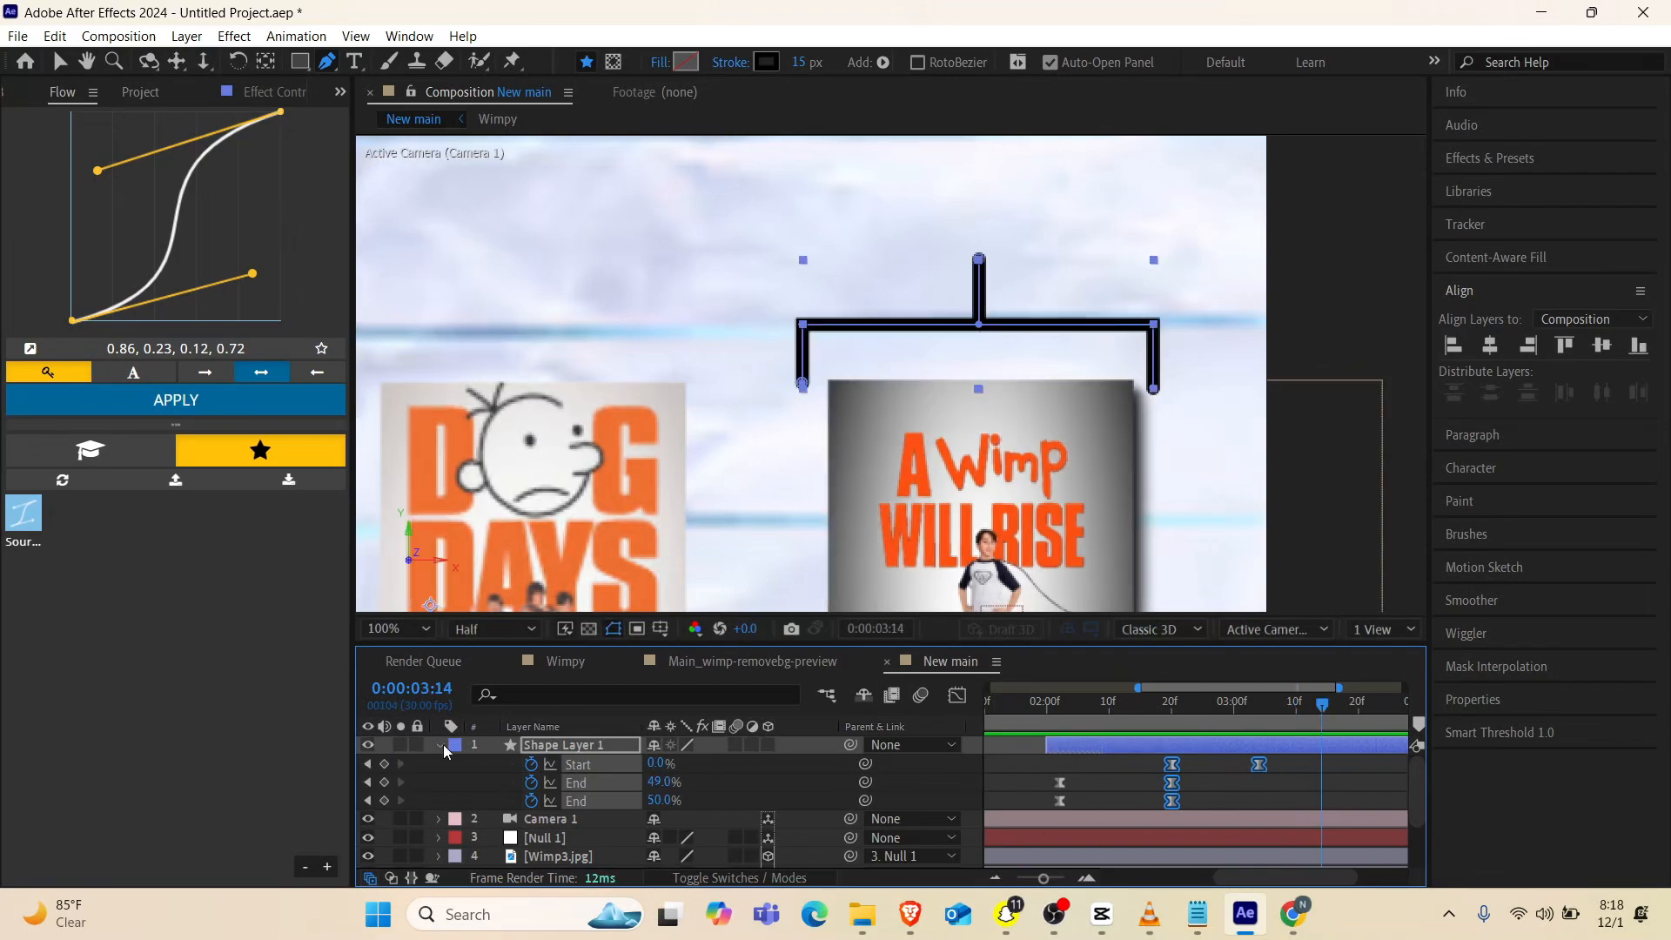
{"action": "key", "text": "u"}
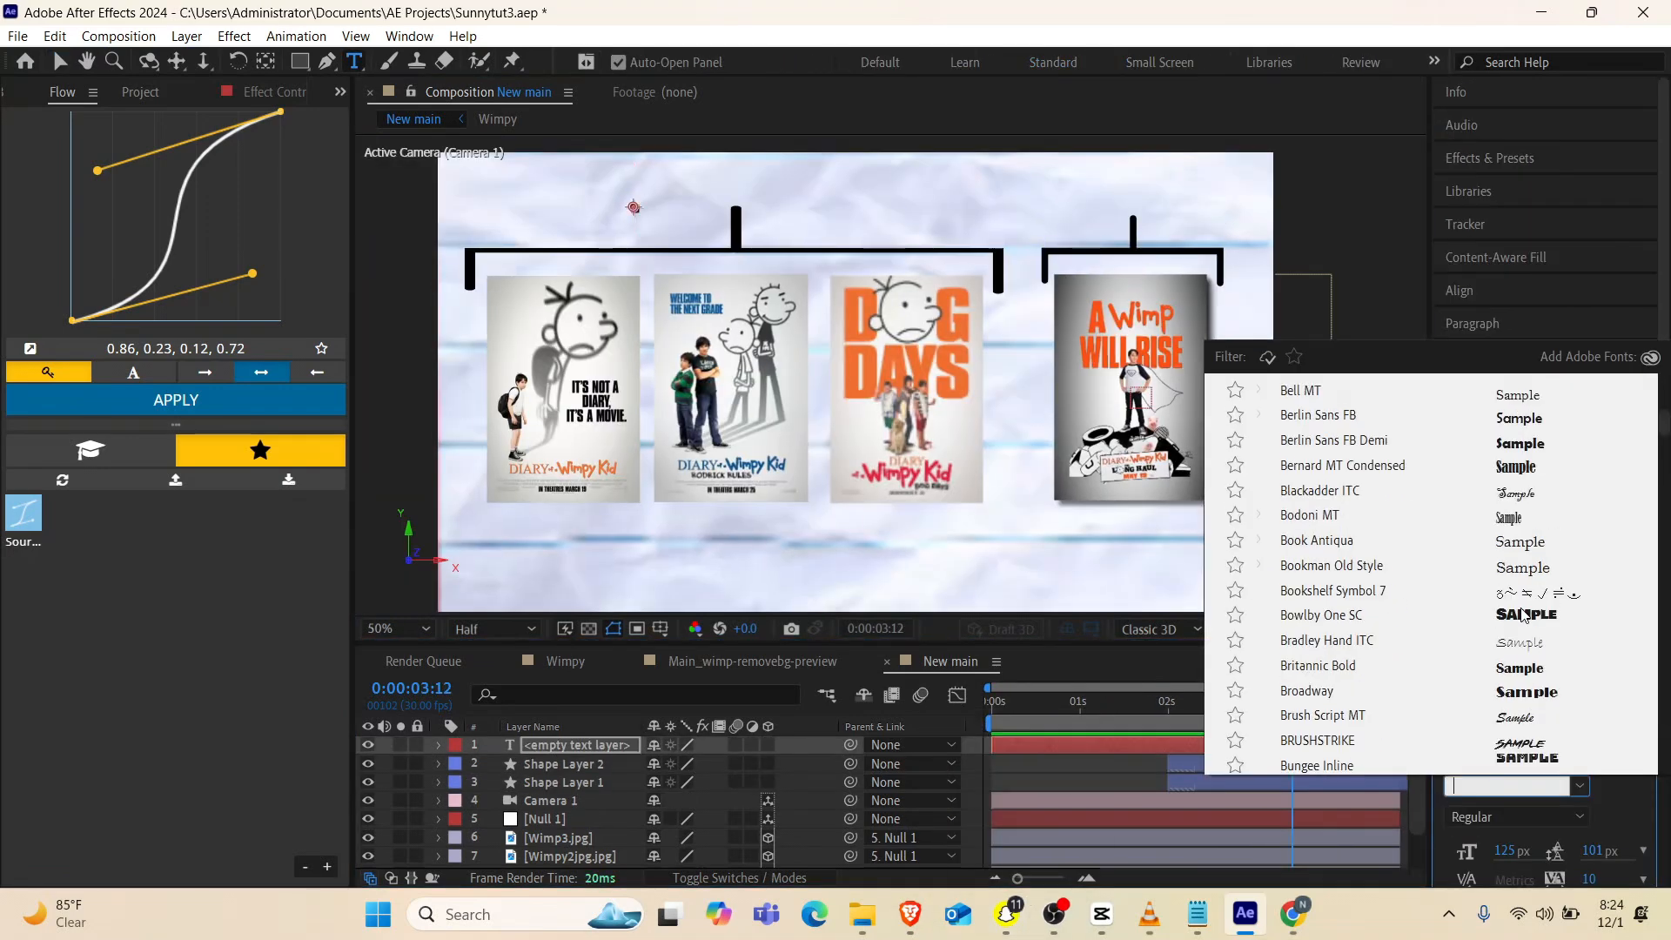
Set the font of the empty text layer to Calisto MT
{"action": "scroll", "coordinate": [1523, 613], "scroll_direction": "down", "scroll_amount": 1}
{"action": "scroll", "coordinate": [1523, 613], "scroll_direction": "down", "scroll_amount": 3}
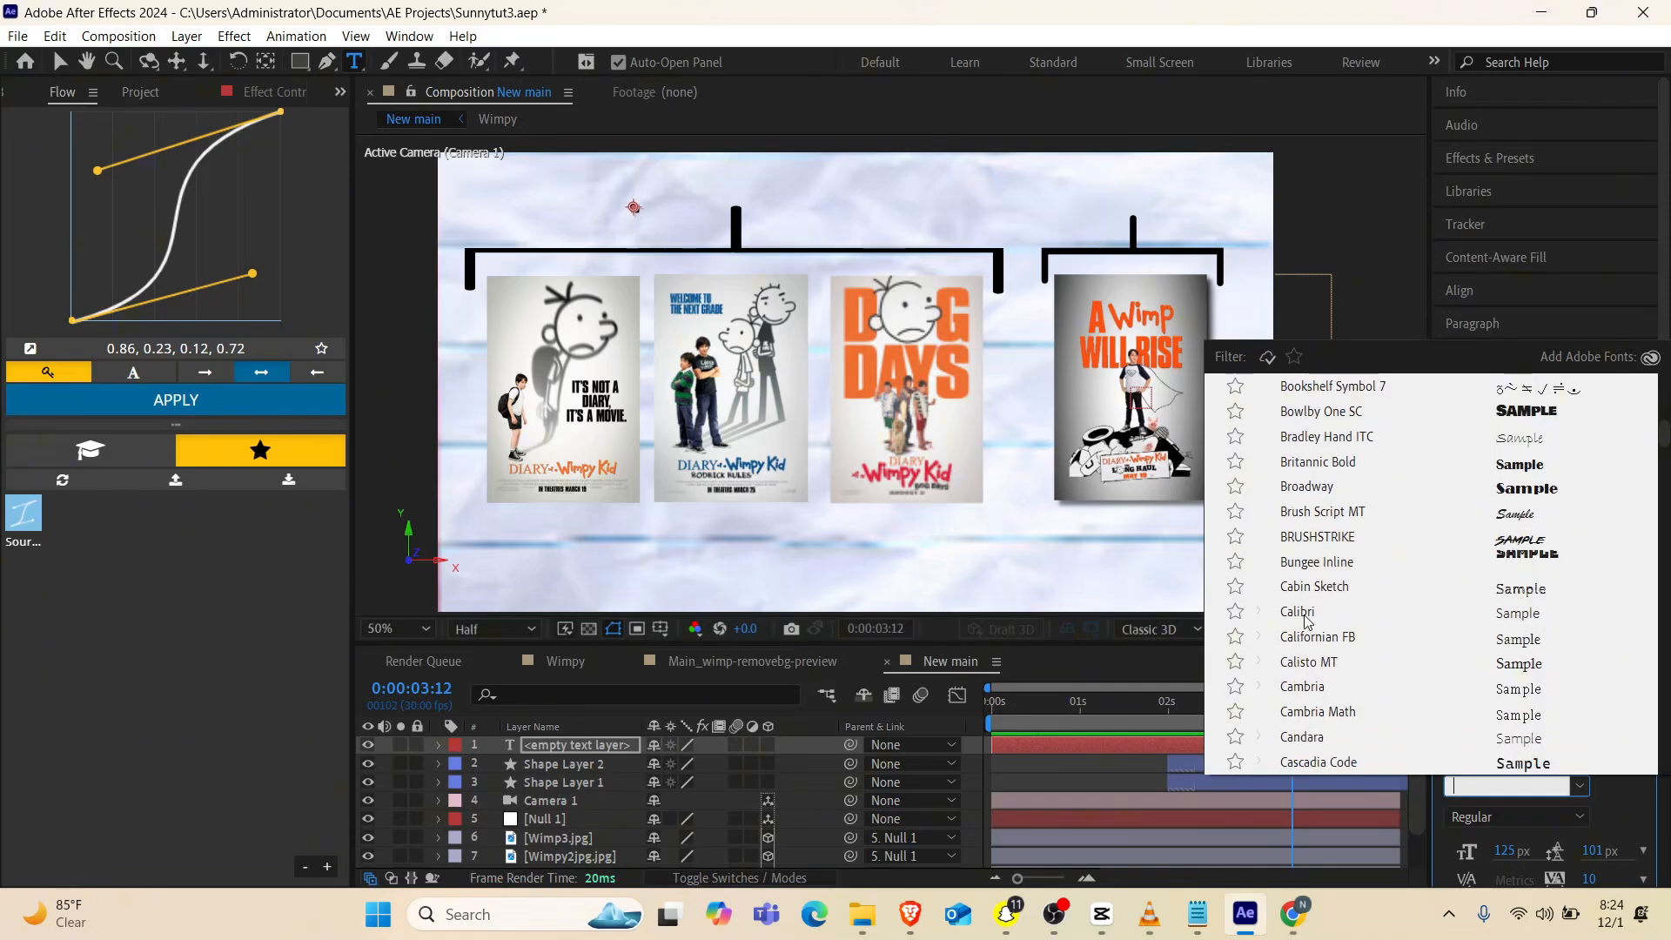
{"action": "left_click", "coordinate": [1308, 668]}
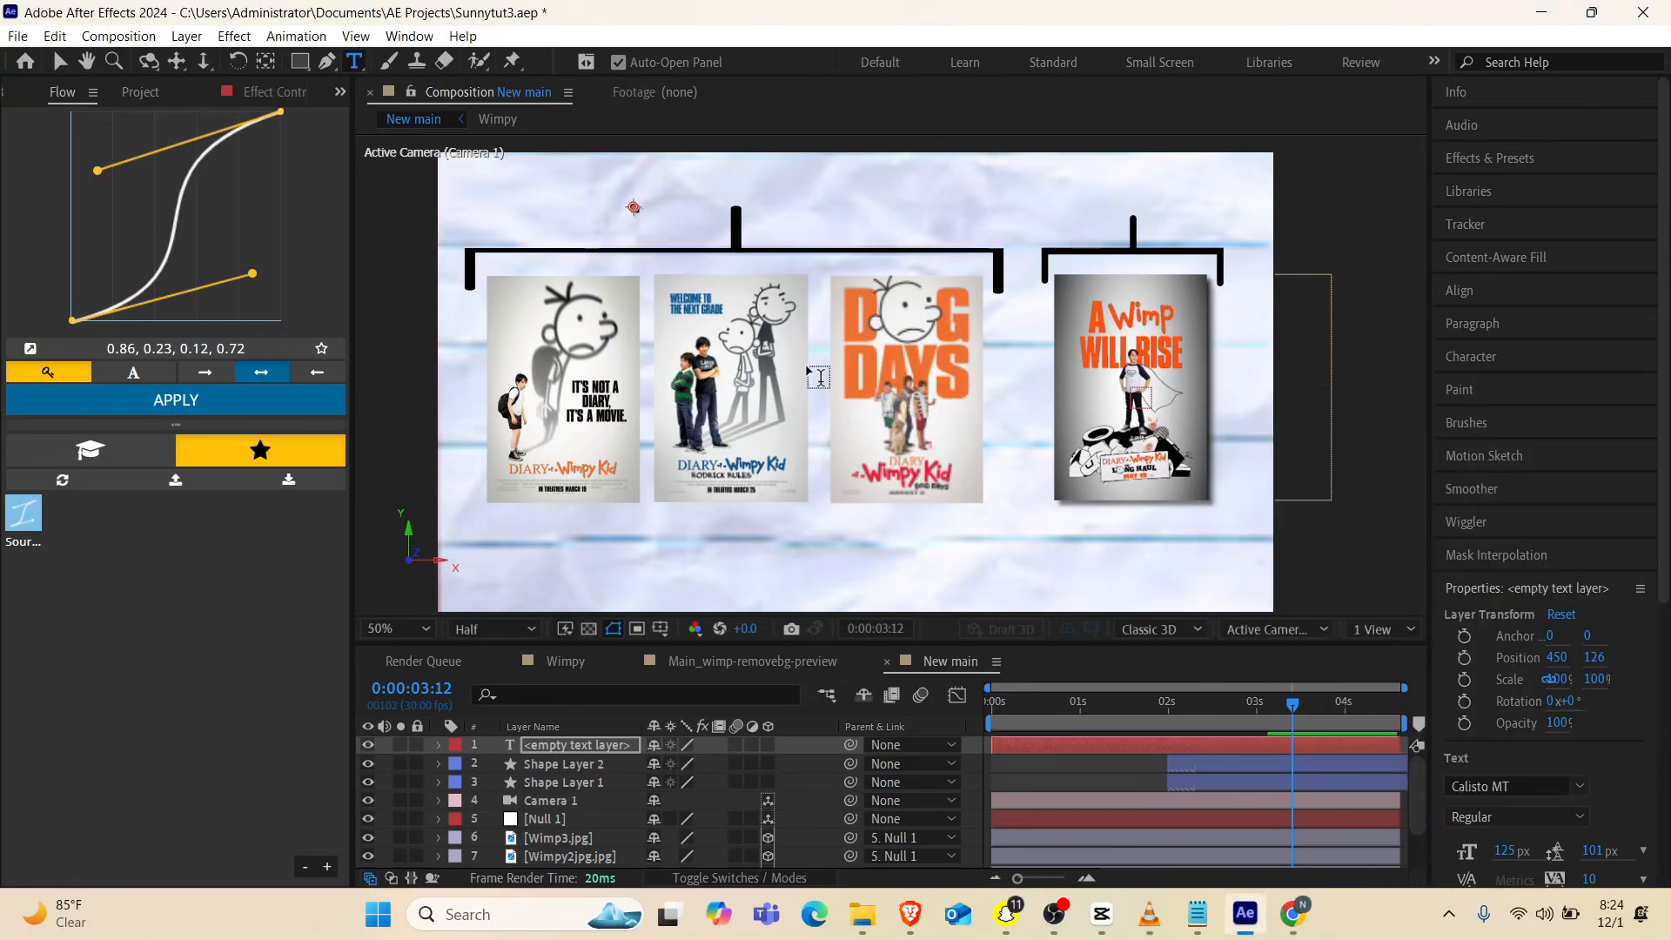
Enter "original cast" in the empty text layer, checking the wording against the reference video
{"action": "double_click", "coordinate": [572, 744]}
{"action": "type", "text": "or"}
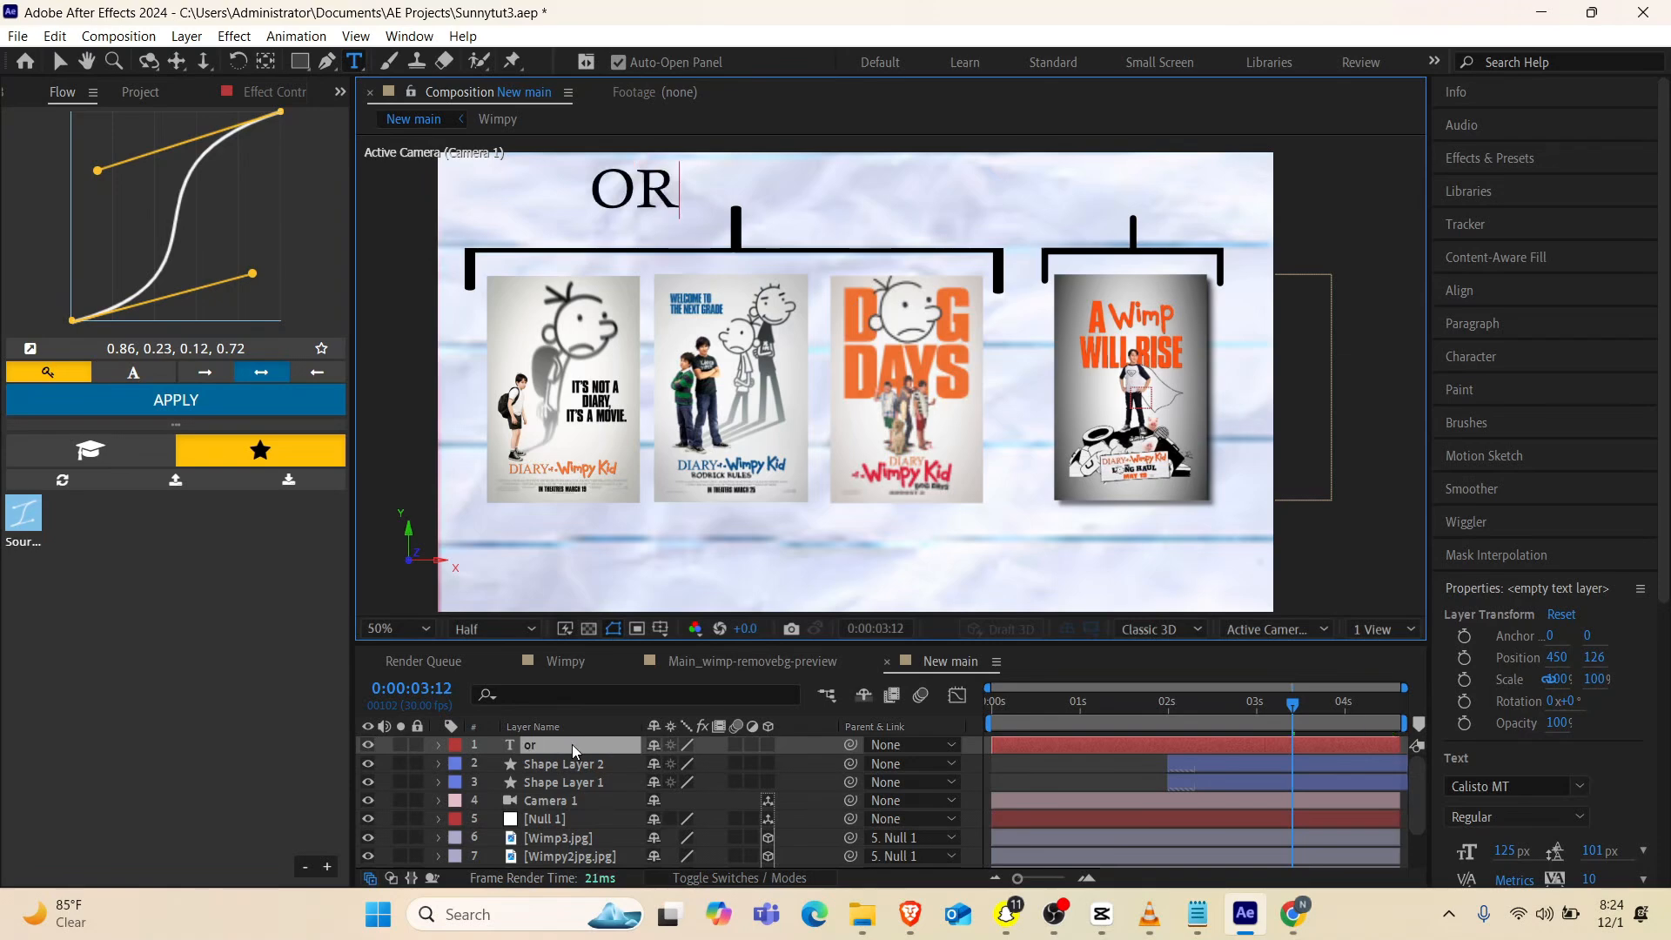
{"action": "type", "text": "iginal"}
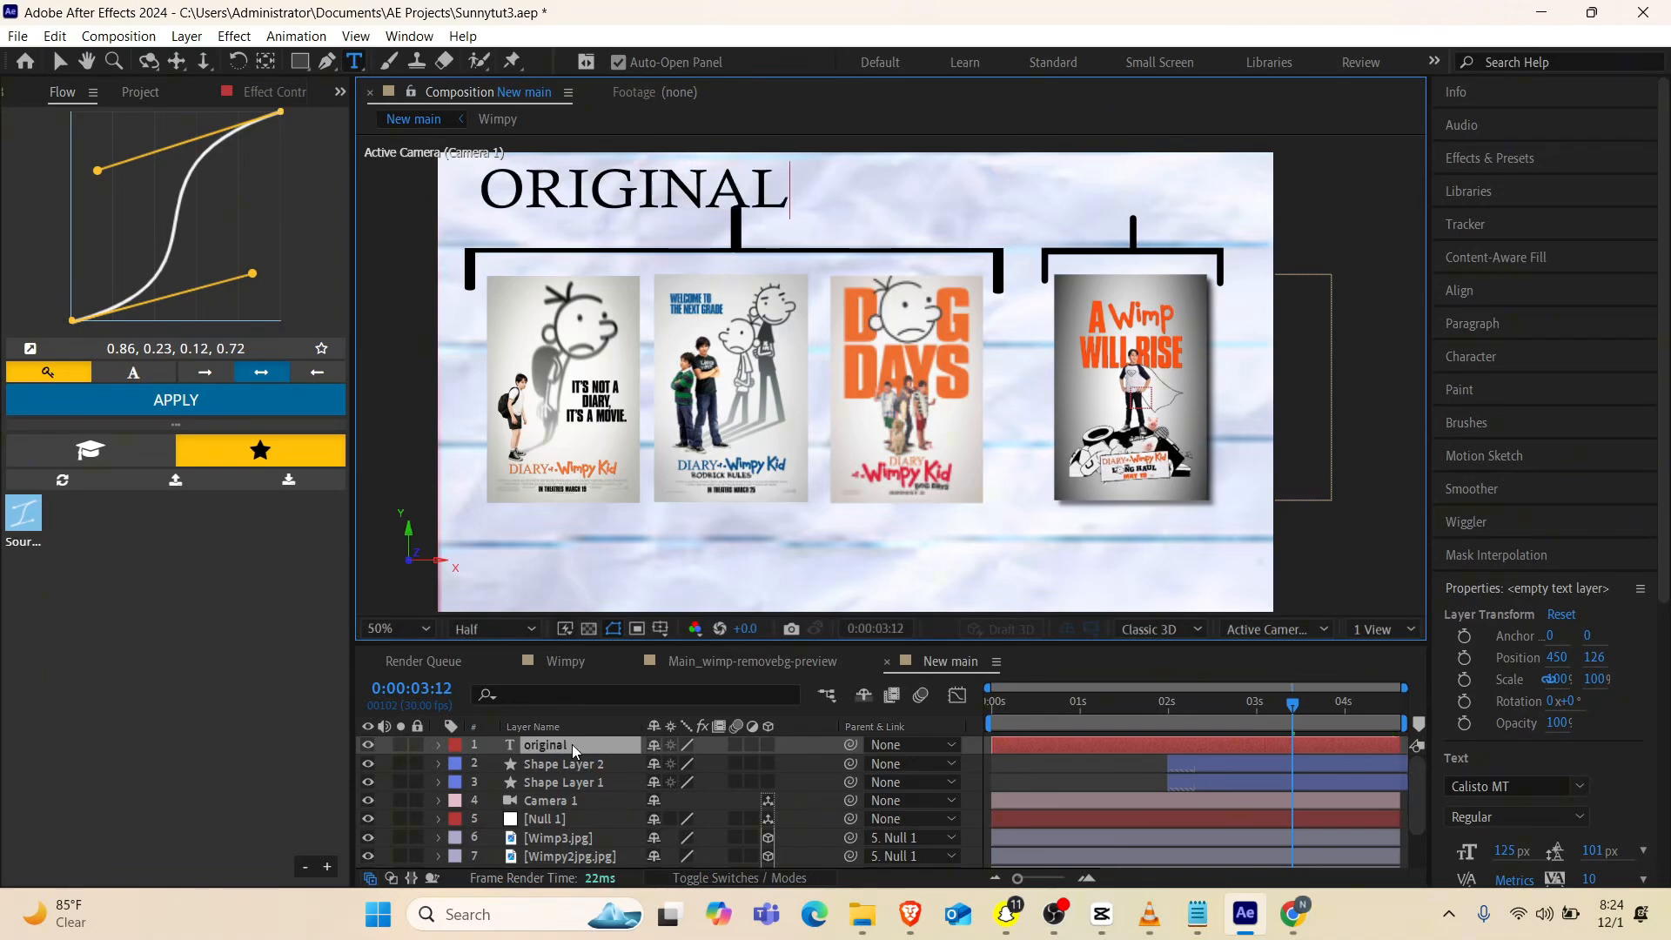
{"action": "mouse_move", "coordinate": [1149, 914]}
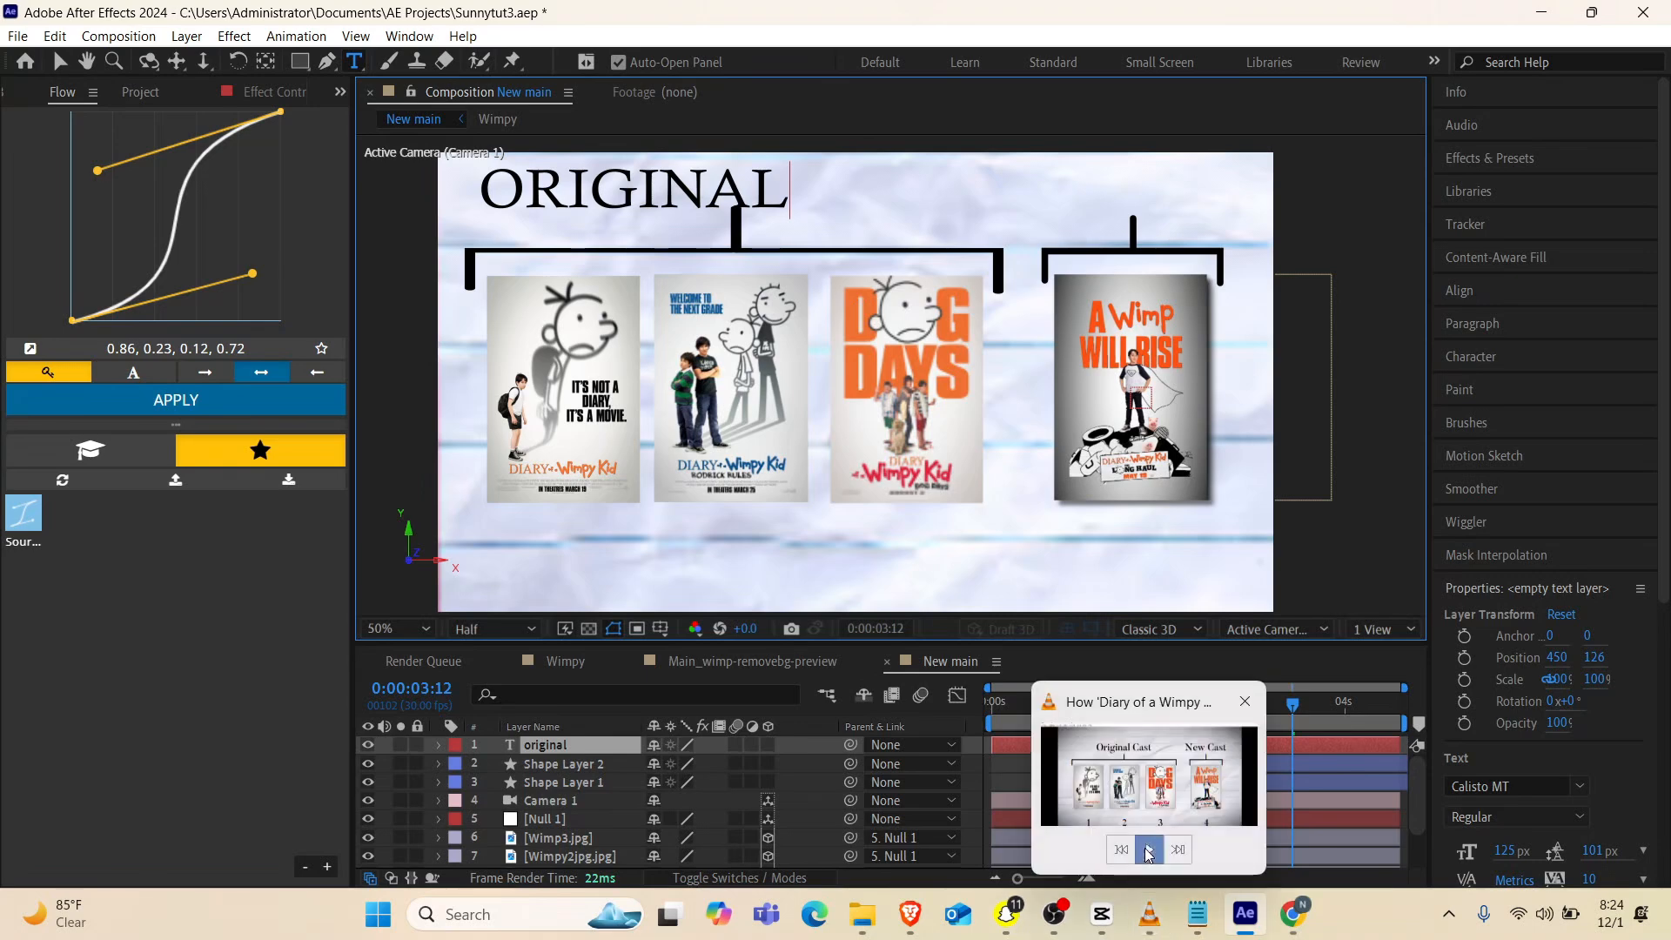
{"action": "left_click", "coordinate": [1149, 851]}
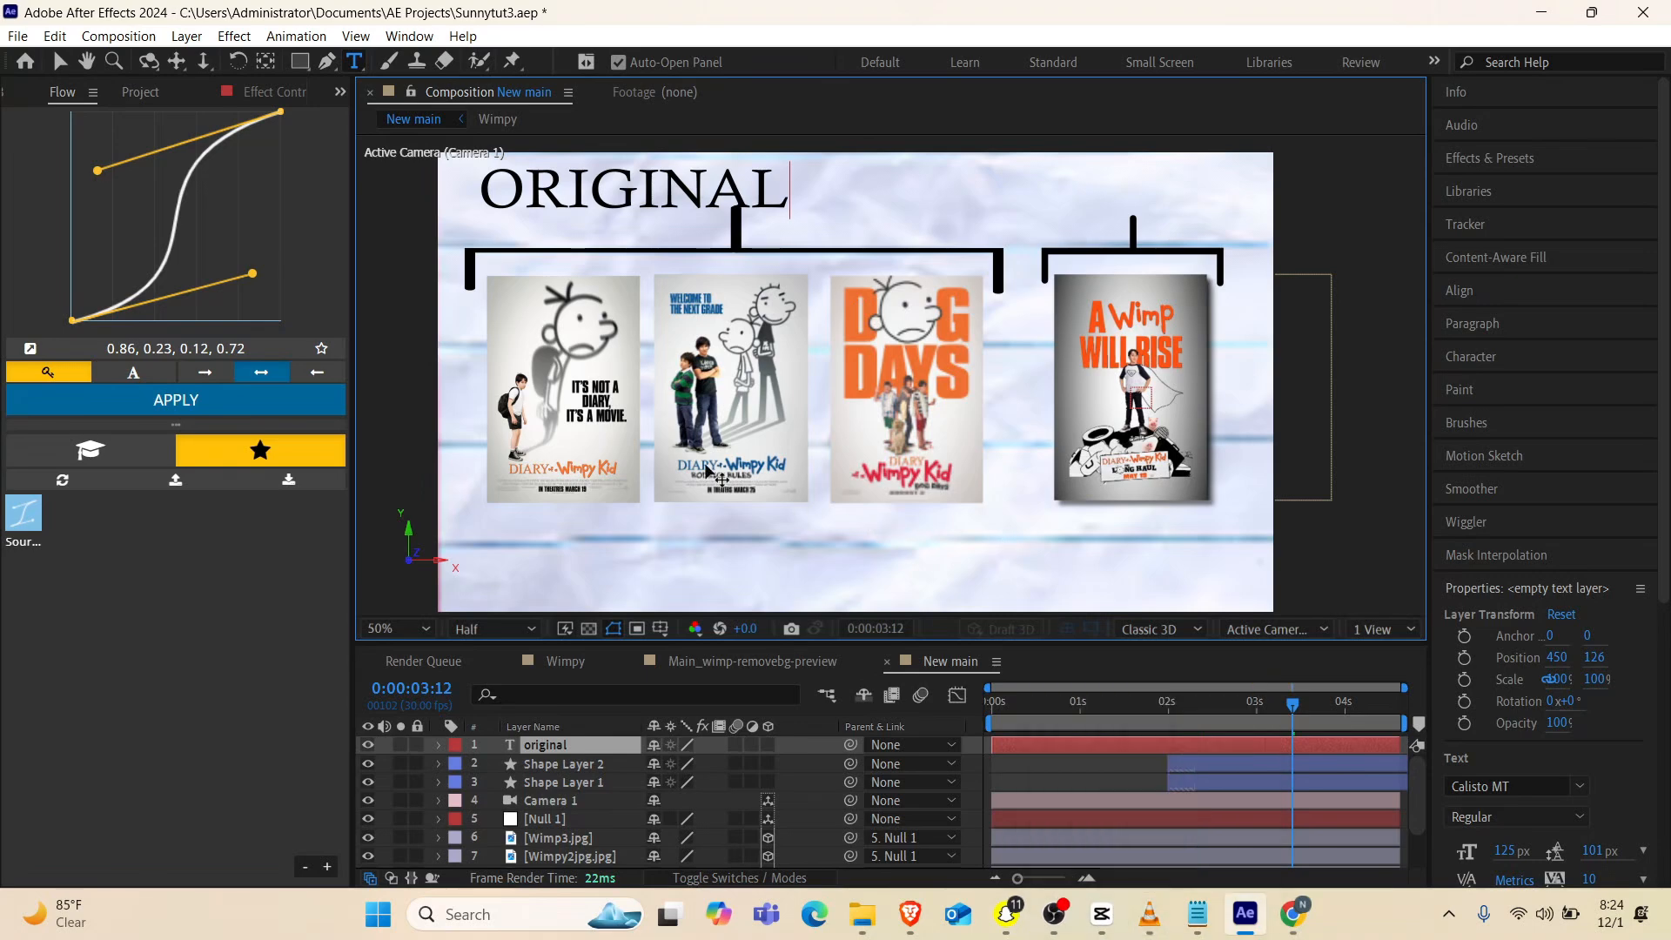
{"action": "type", "text": "cast"}
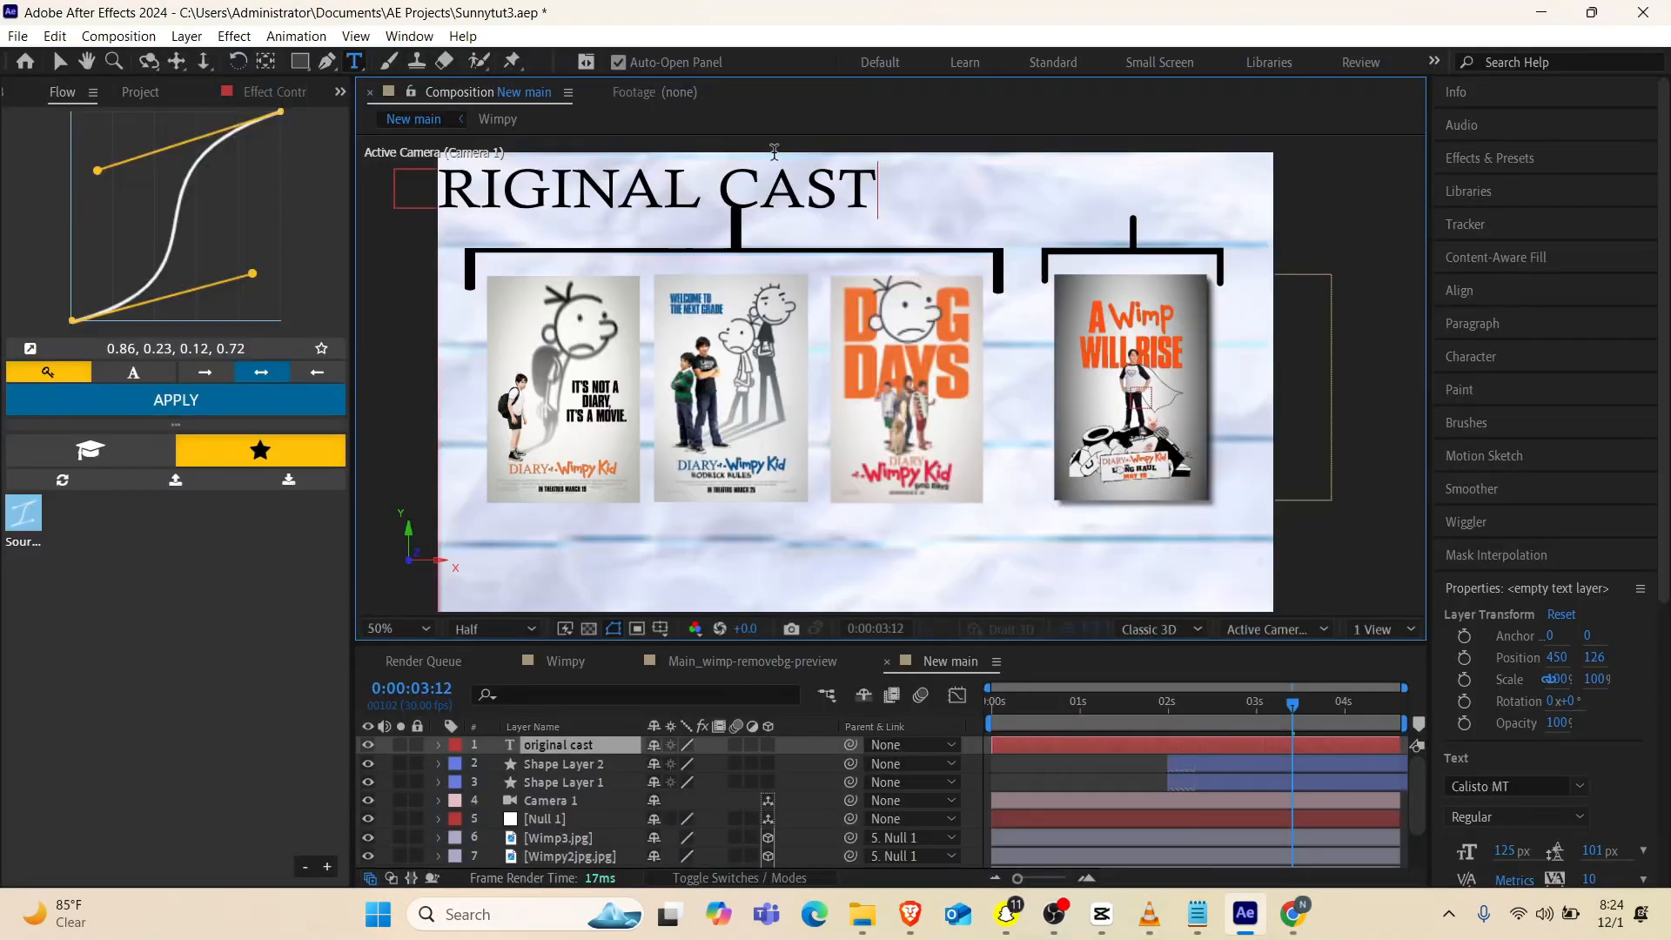
Turn off All Caps for "ast" and "riginal" so the title reads "Original Cast"
{"action": "key", "text": "shift+Left"}
{"action": "key", "text": "shift+Left"}
{"action": "key", "text": "shift+Left"}
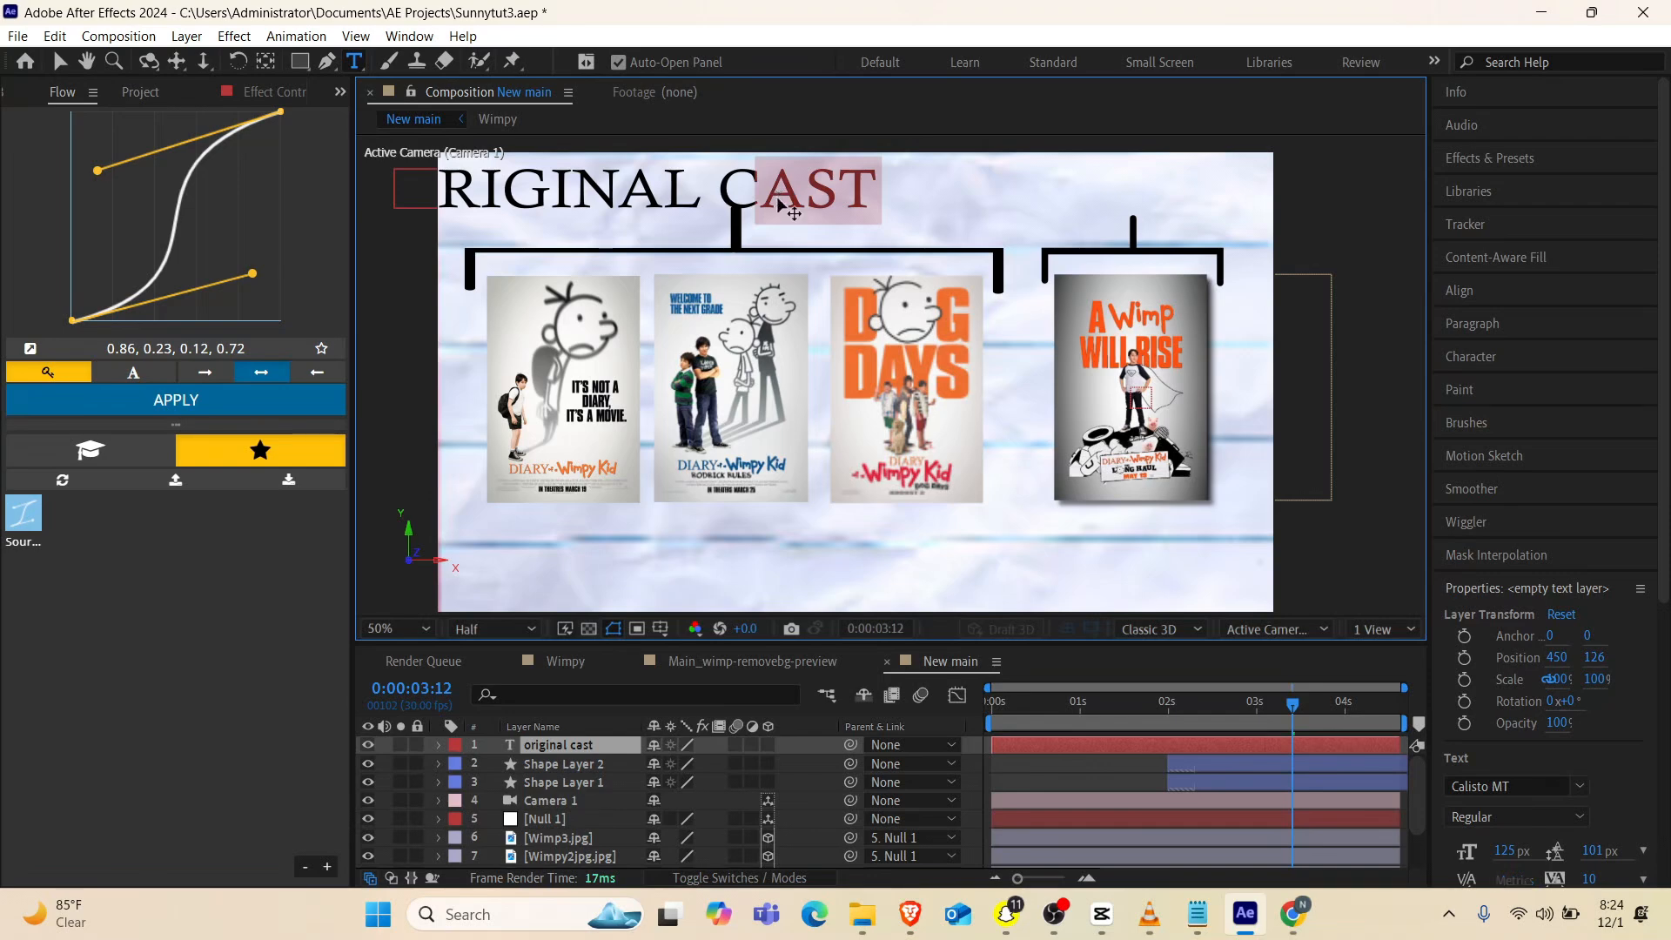
{"action": "key", "text": "ctrl+shift+k"}
{"action": "left_click_drag", "start_coordinate": [728, 178], "coordinate": [498, 217]}
{"action": "key", "text": "ctrl+shift+k"}
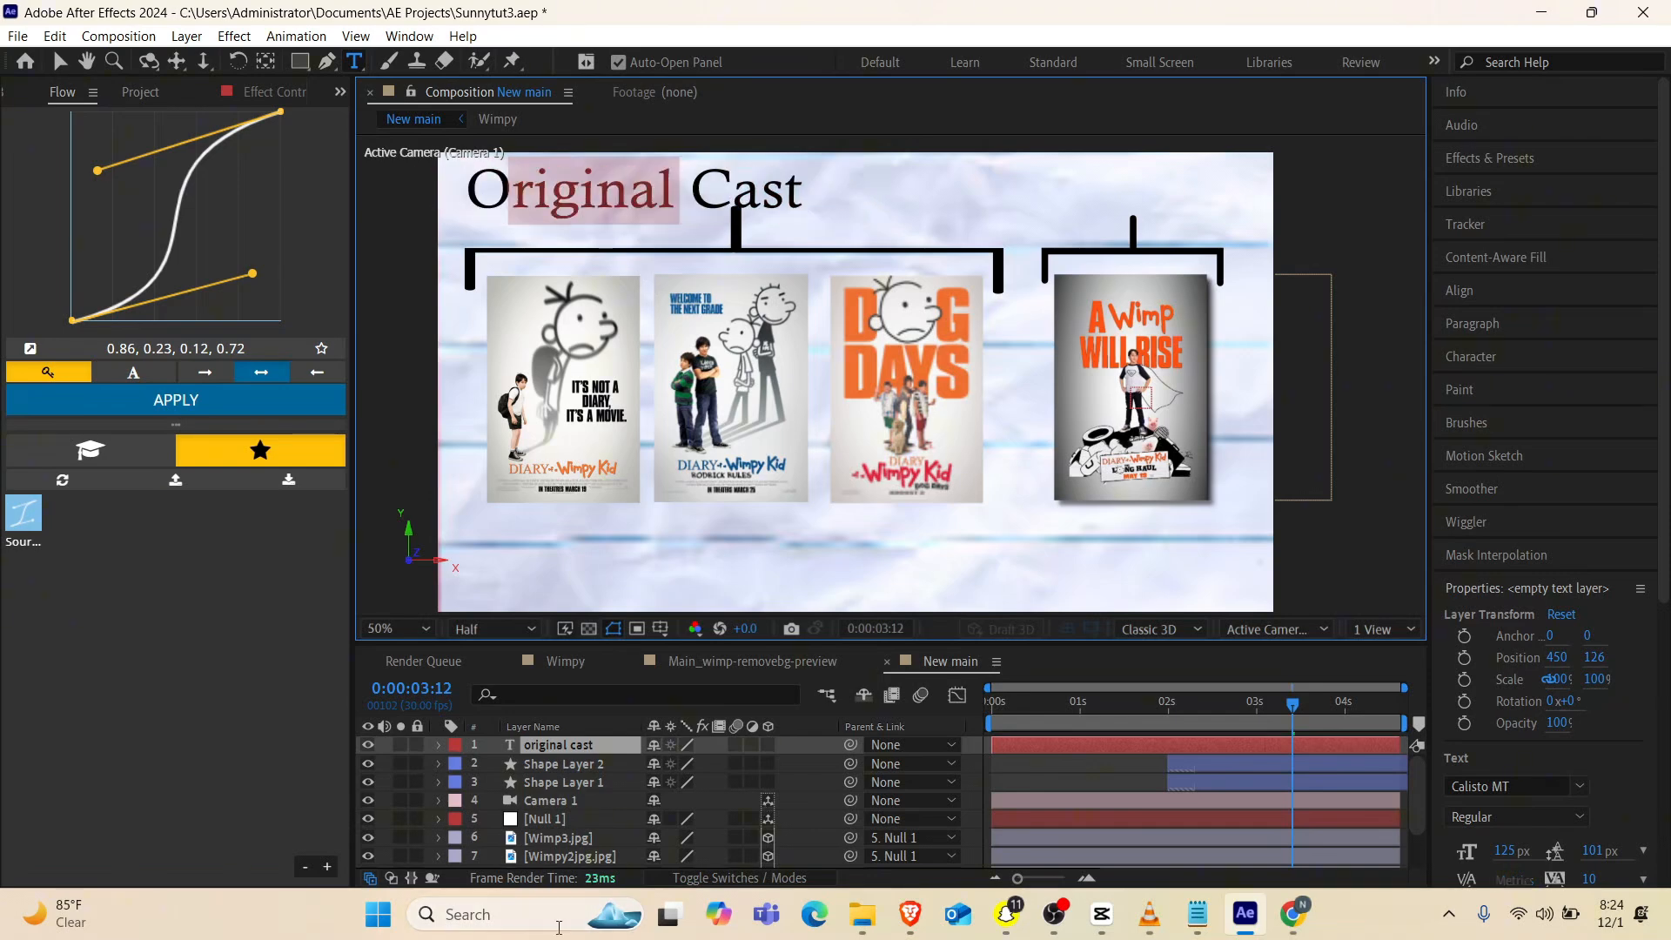
Centre the anchor point of the "Original Cast" text and place the title centred above the three-poster bracket
{"action": "left_click", "coordinate": [540, 744]}
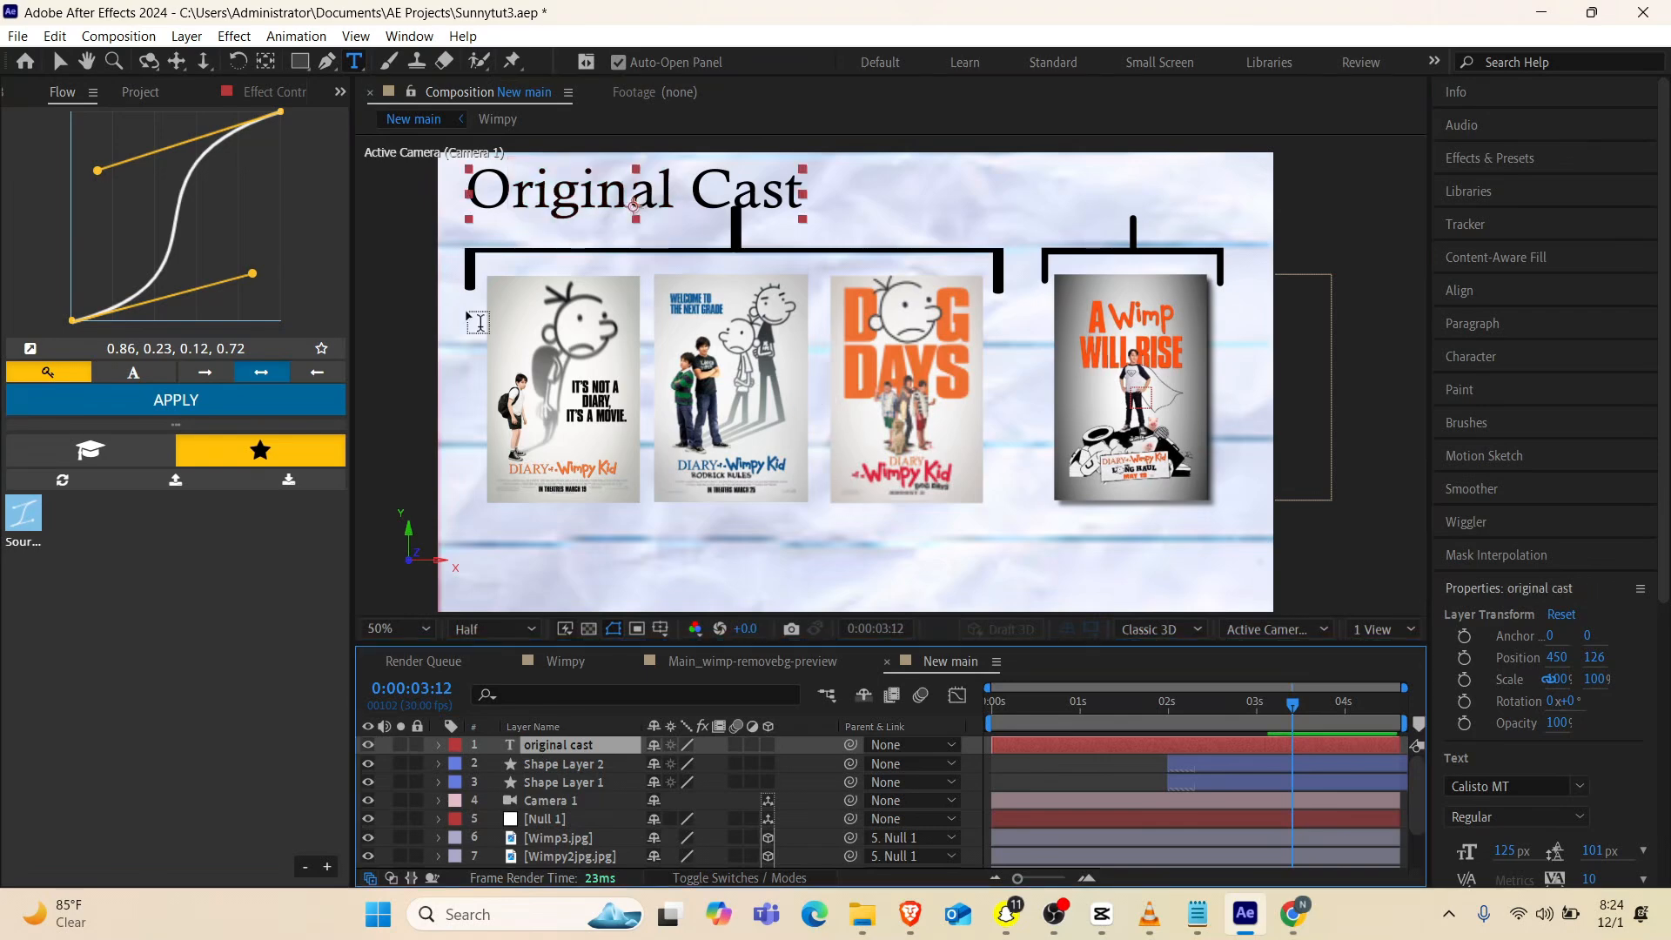
{"action": "left_click", "coordinate": [264, 63]}
{"action": "key", "text": "ctrl+alt+Home"}
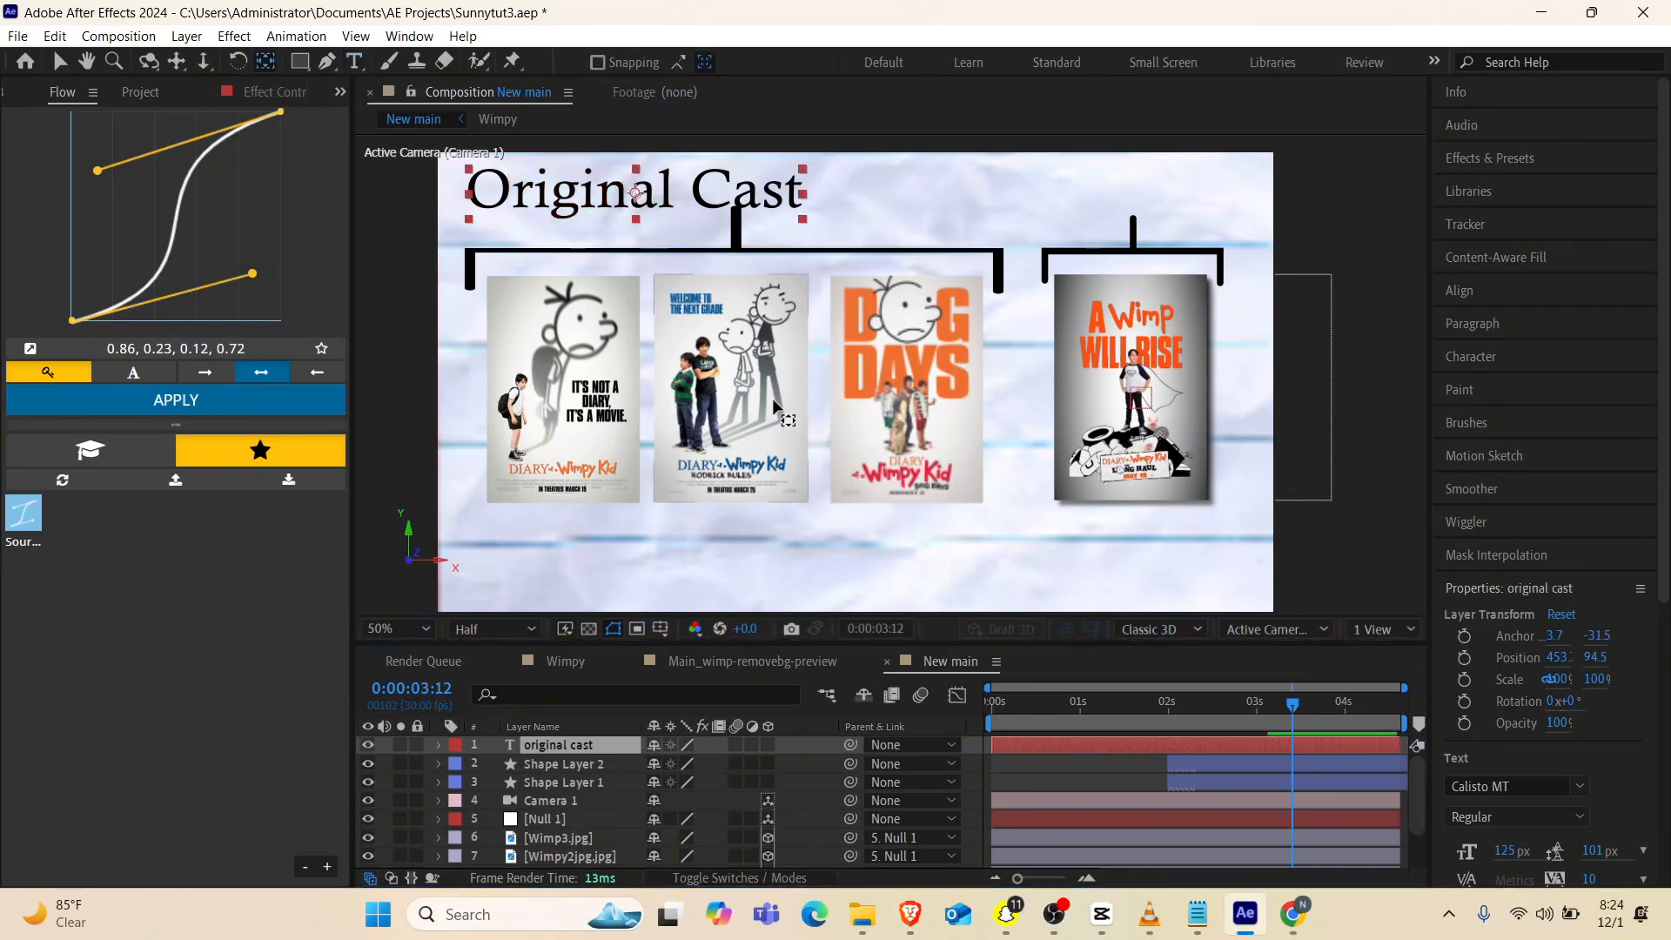
{"action": "key", "text": "v"}
{"action": "left_click", "coordinate": [670, 202]}
{"action": "left_click_drag", "start_coordinate": [665, 200], "coordinate": [764, 194]}
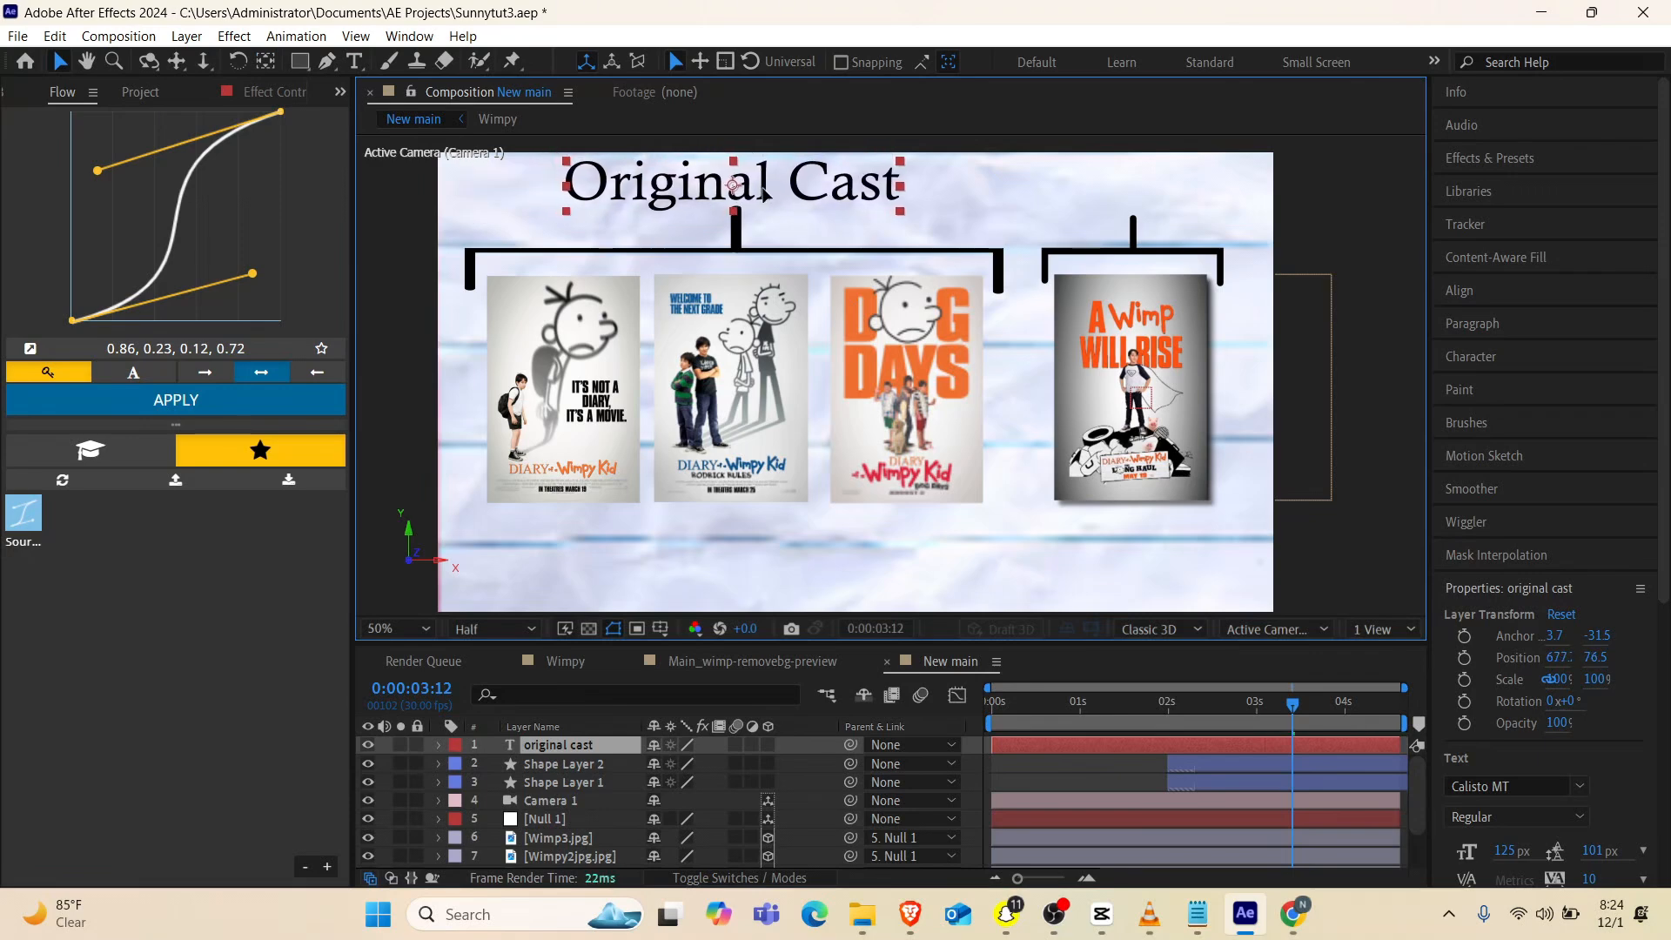
Duplicate the "Original Cast" text layer and move the copy horizontally to above the last poster's bracket
{"action": "left_click", "coordinate": [583, 749]}
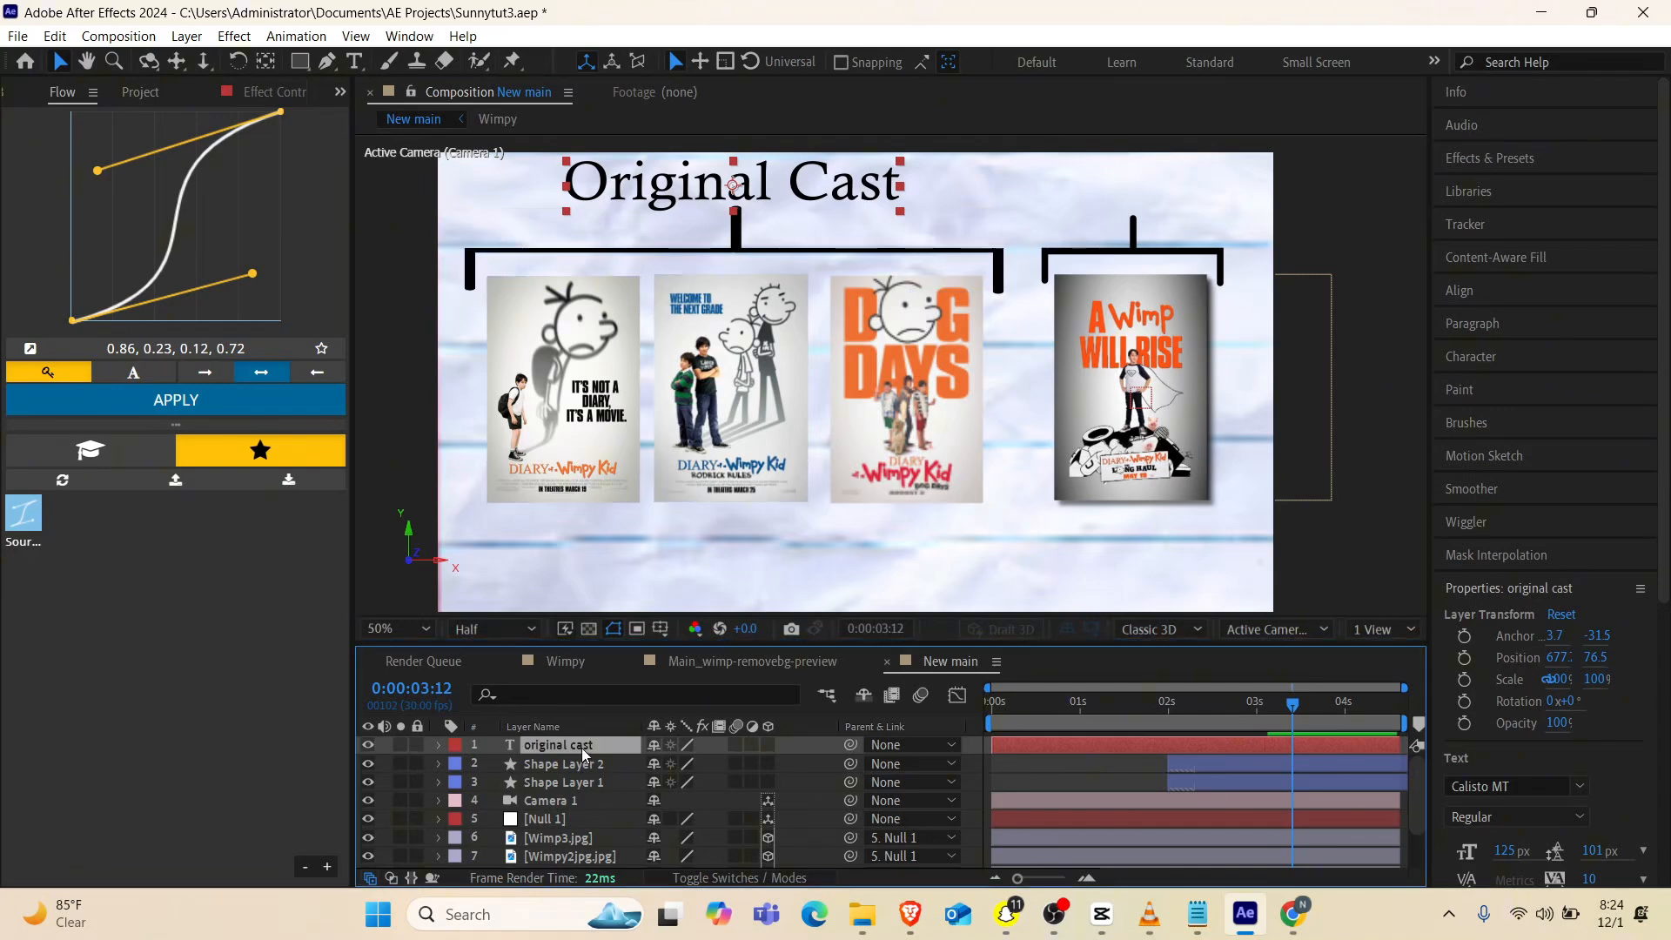
{"action": "key", "text": "ctrl+d"}
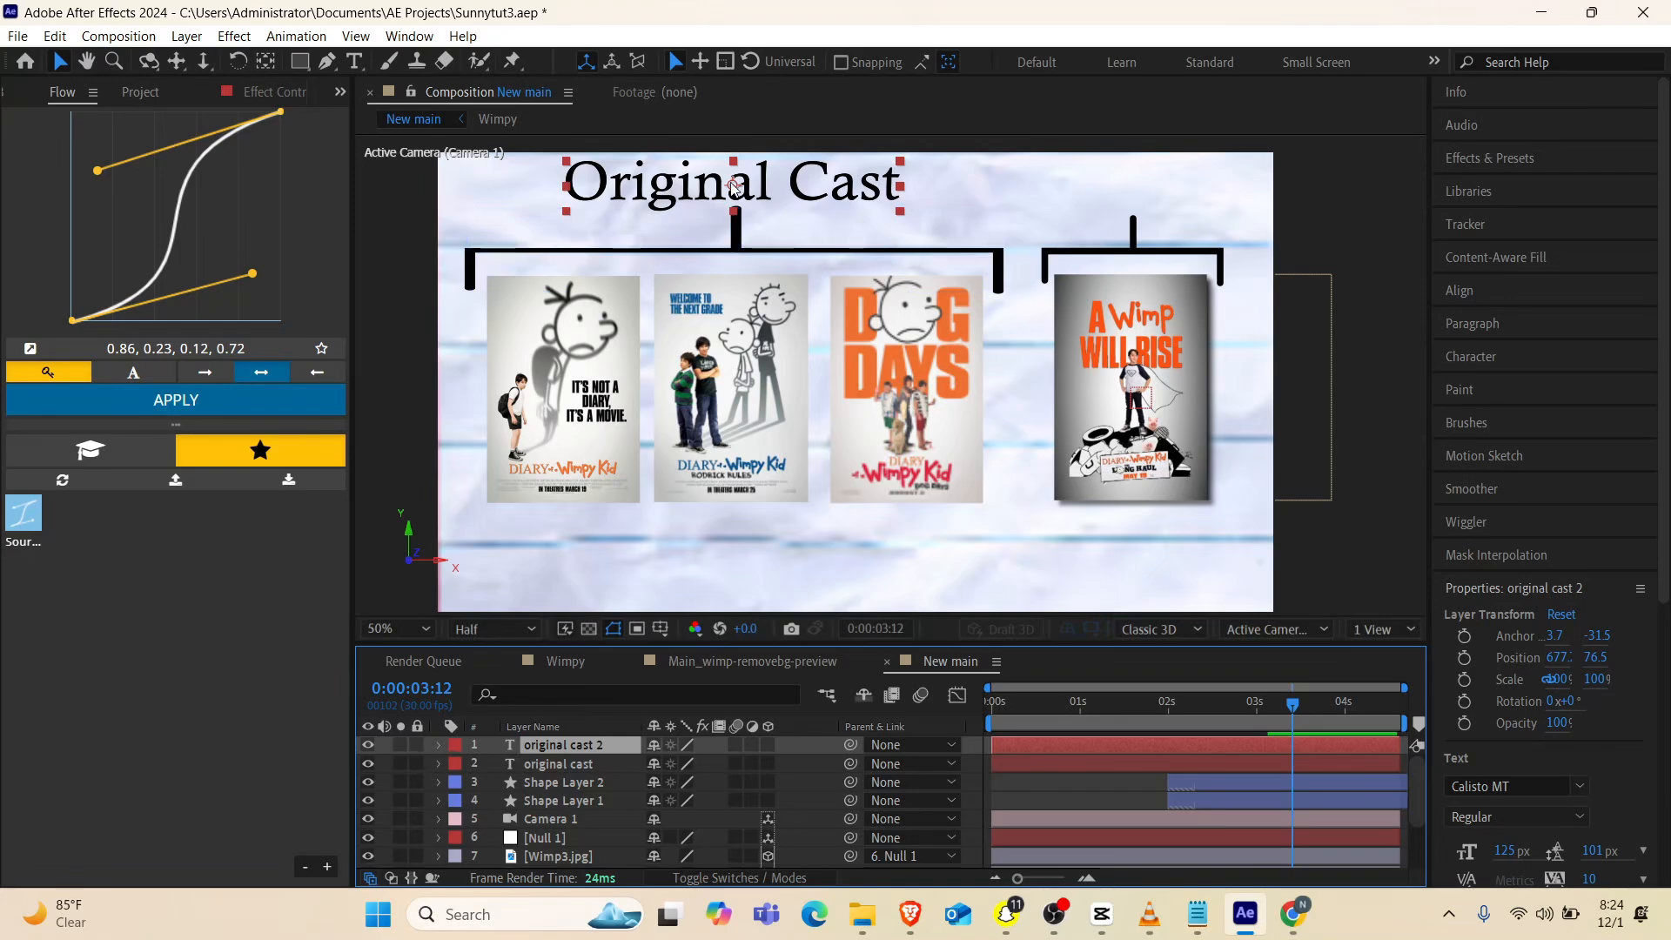
{"action": "left_click_drag", "start_coordinate": [711, 192], "coordinate": [1077, 188]}
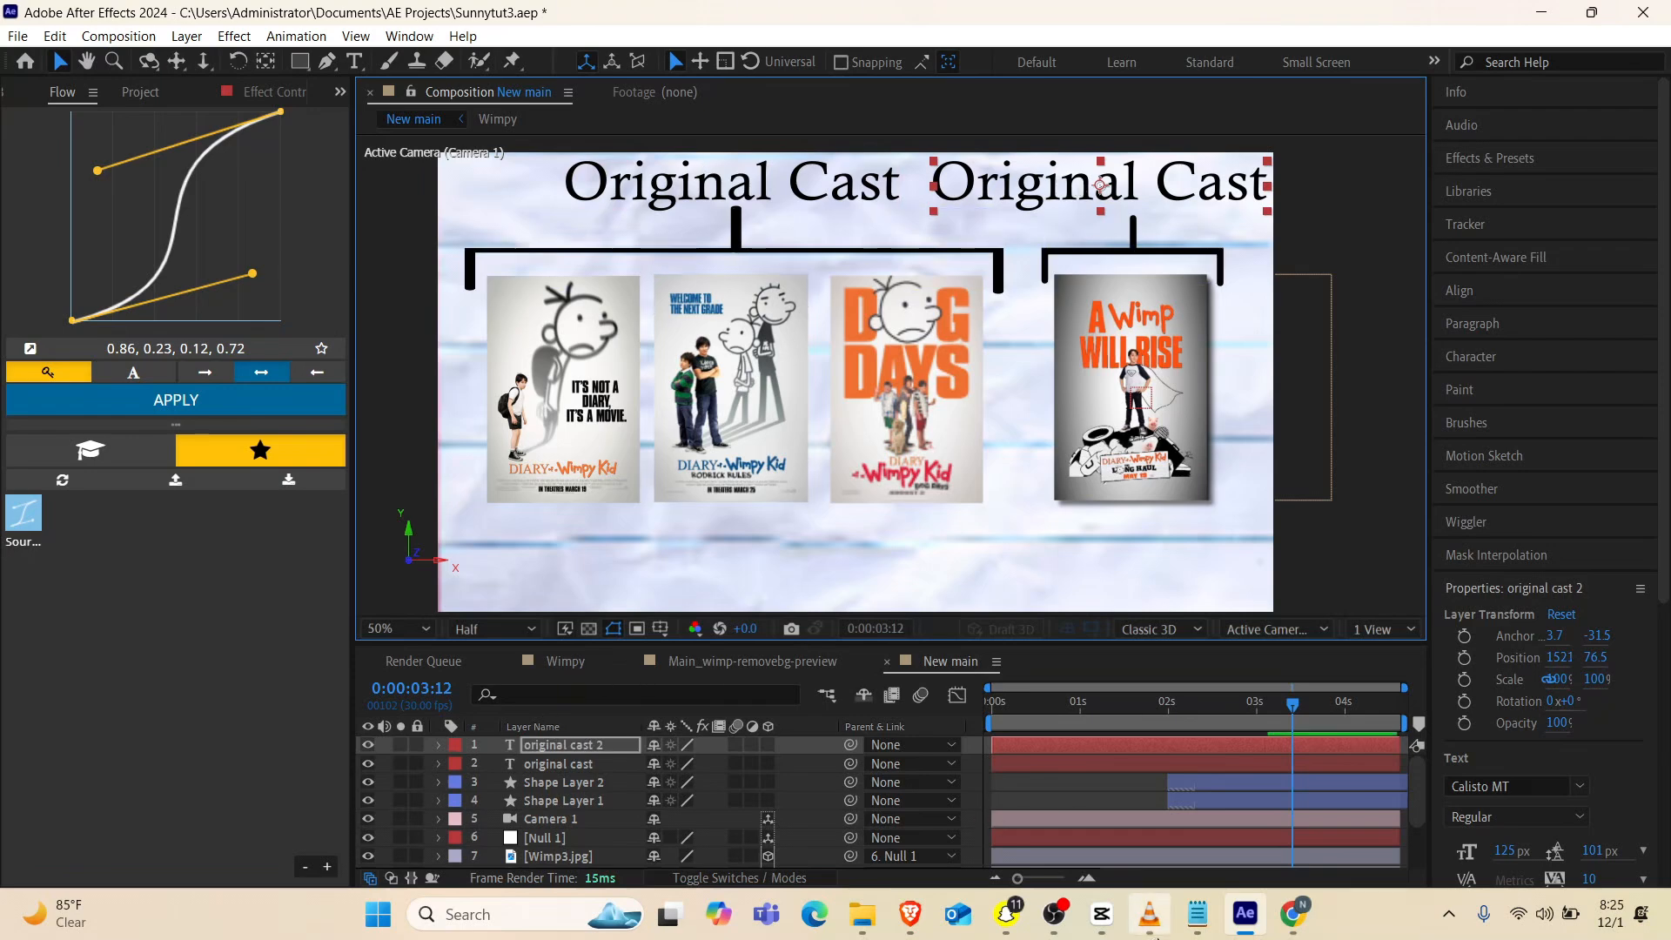
Check the reference video and replace the duplicate's text with "New Cast"
{"action": "left_click", "coordinate": [1149, 914]}
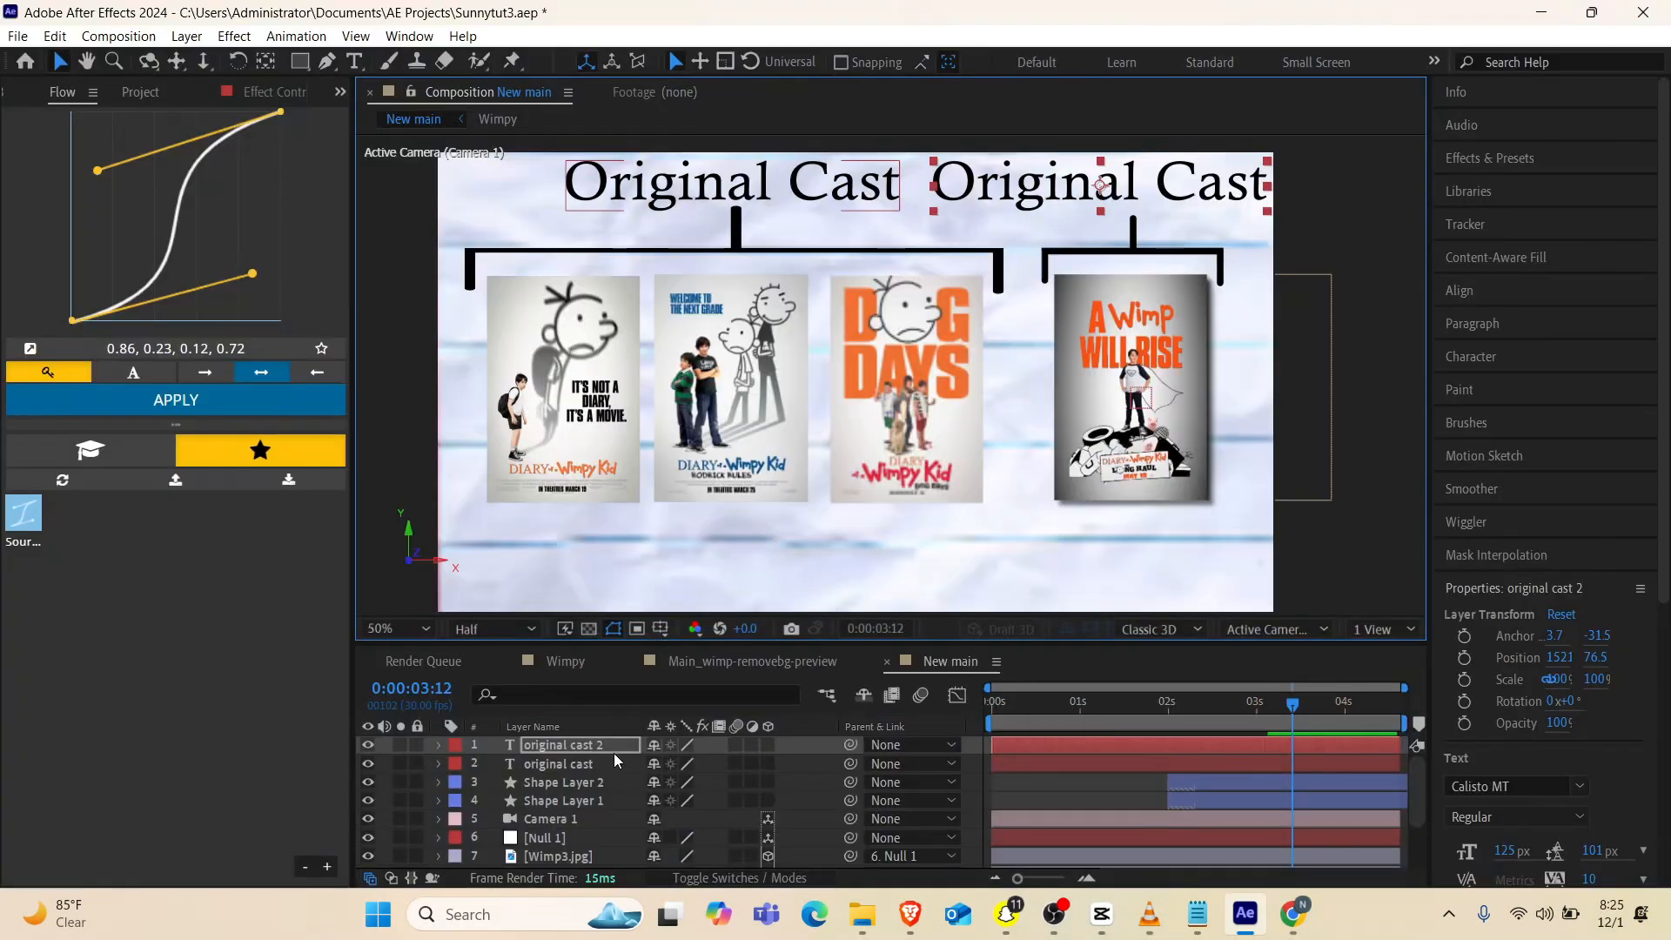
{"action": "double_click", "coordinate": [604, 749]}
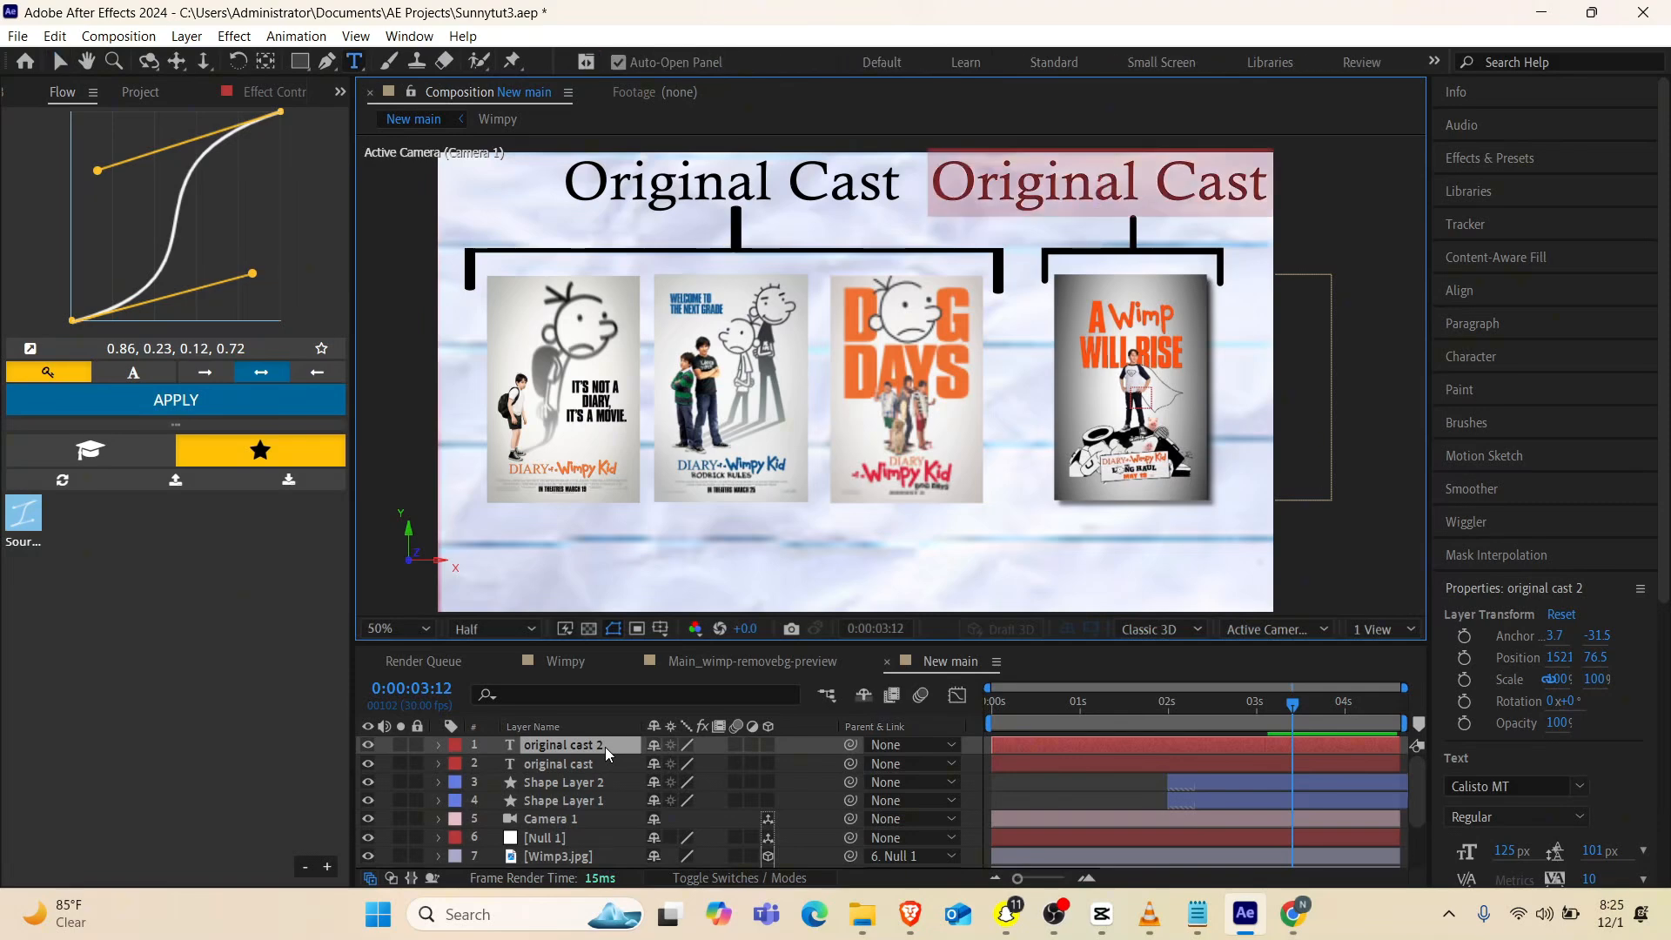
{"action": "type", "text": "New"}
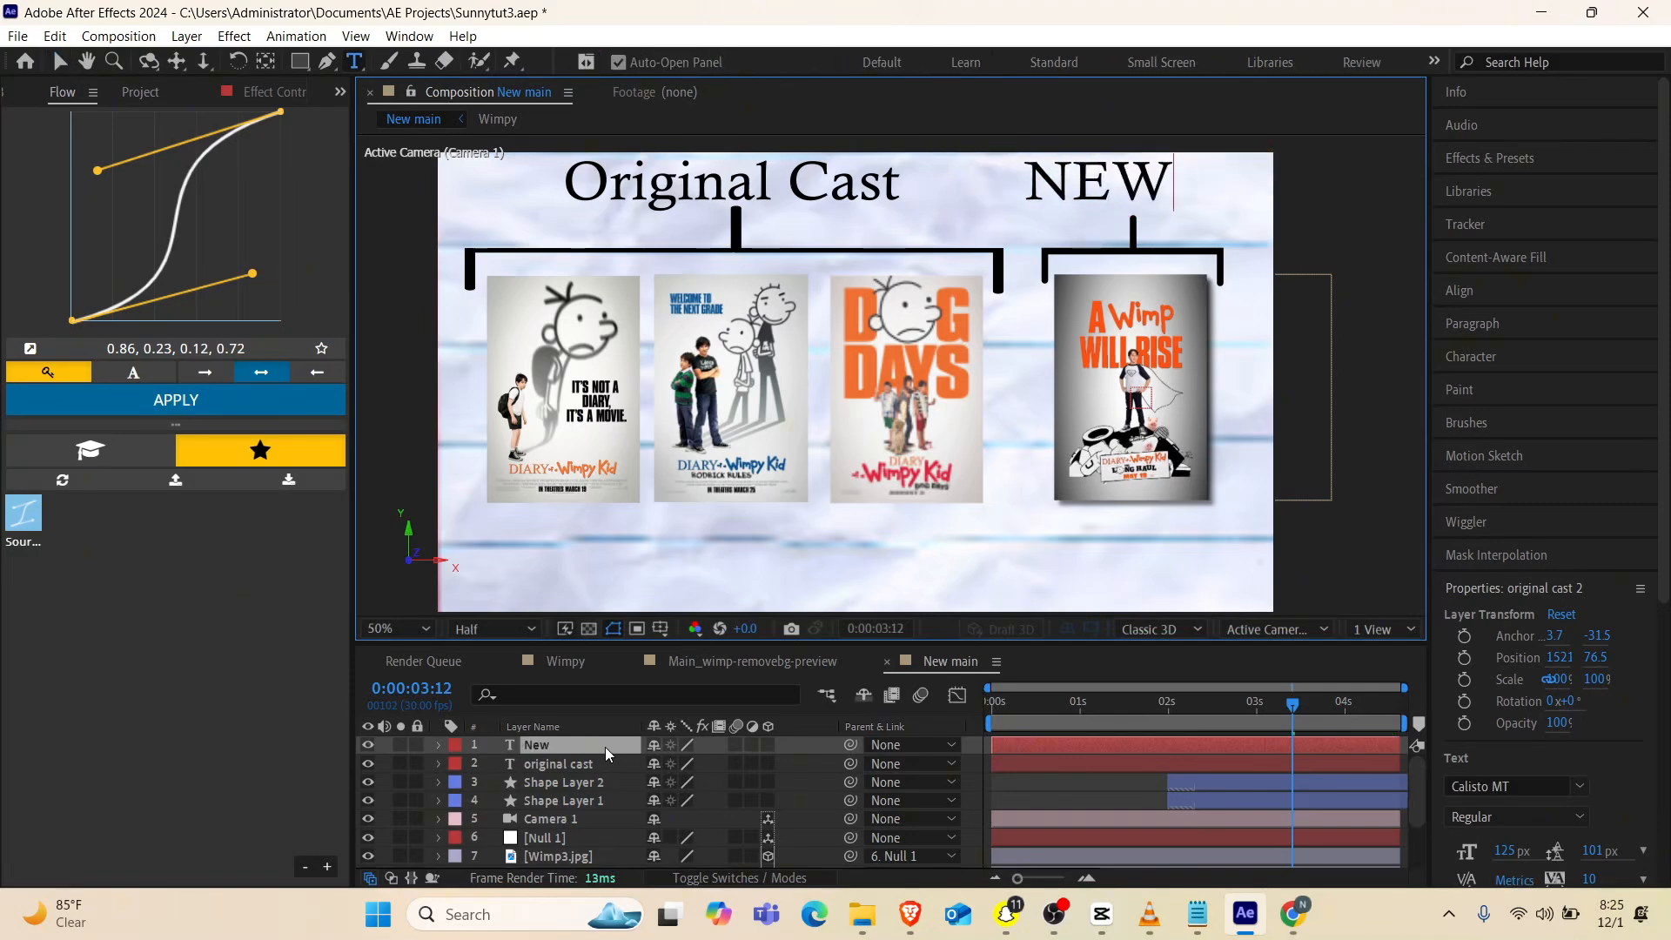
{"action": "key", "text": "BackSpace"}
{"action": "key", "text": "BackSpace"}
{"action": "type", "text": "ew Cast"}
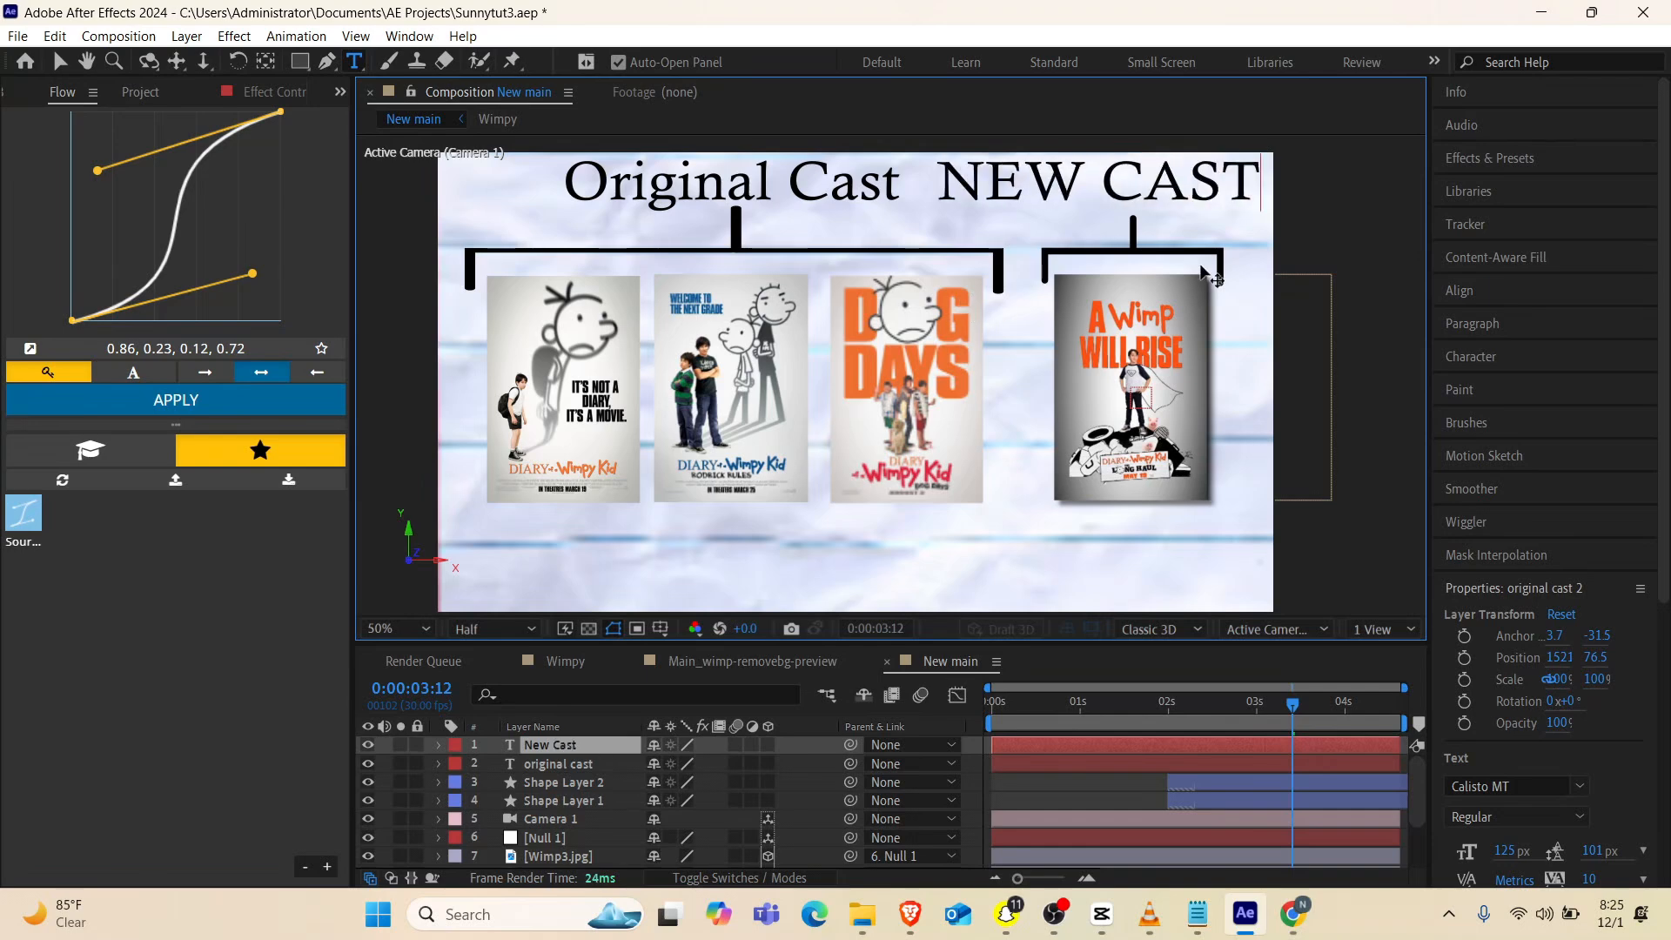
Turn off All Caps for "ast" and "ew" in the second title so it reads "New Cast"
{"action": "left_click_drag", "start_coordinate": [1277, 172], "coordinate": [1014, 204]}
{"action": "key", "text": "ctrl+shift+k"}
{"action": "key", "text": "ctrl+shift+k"}
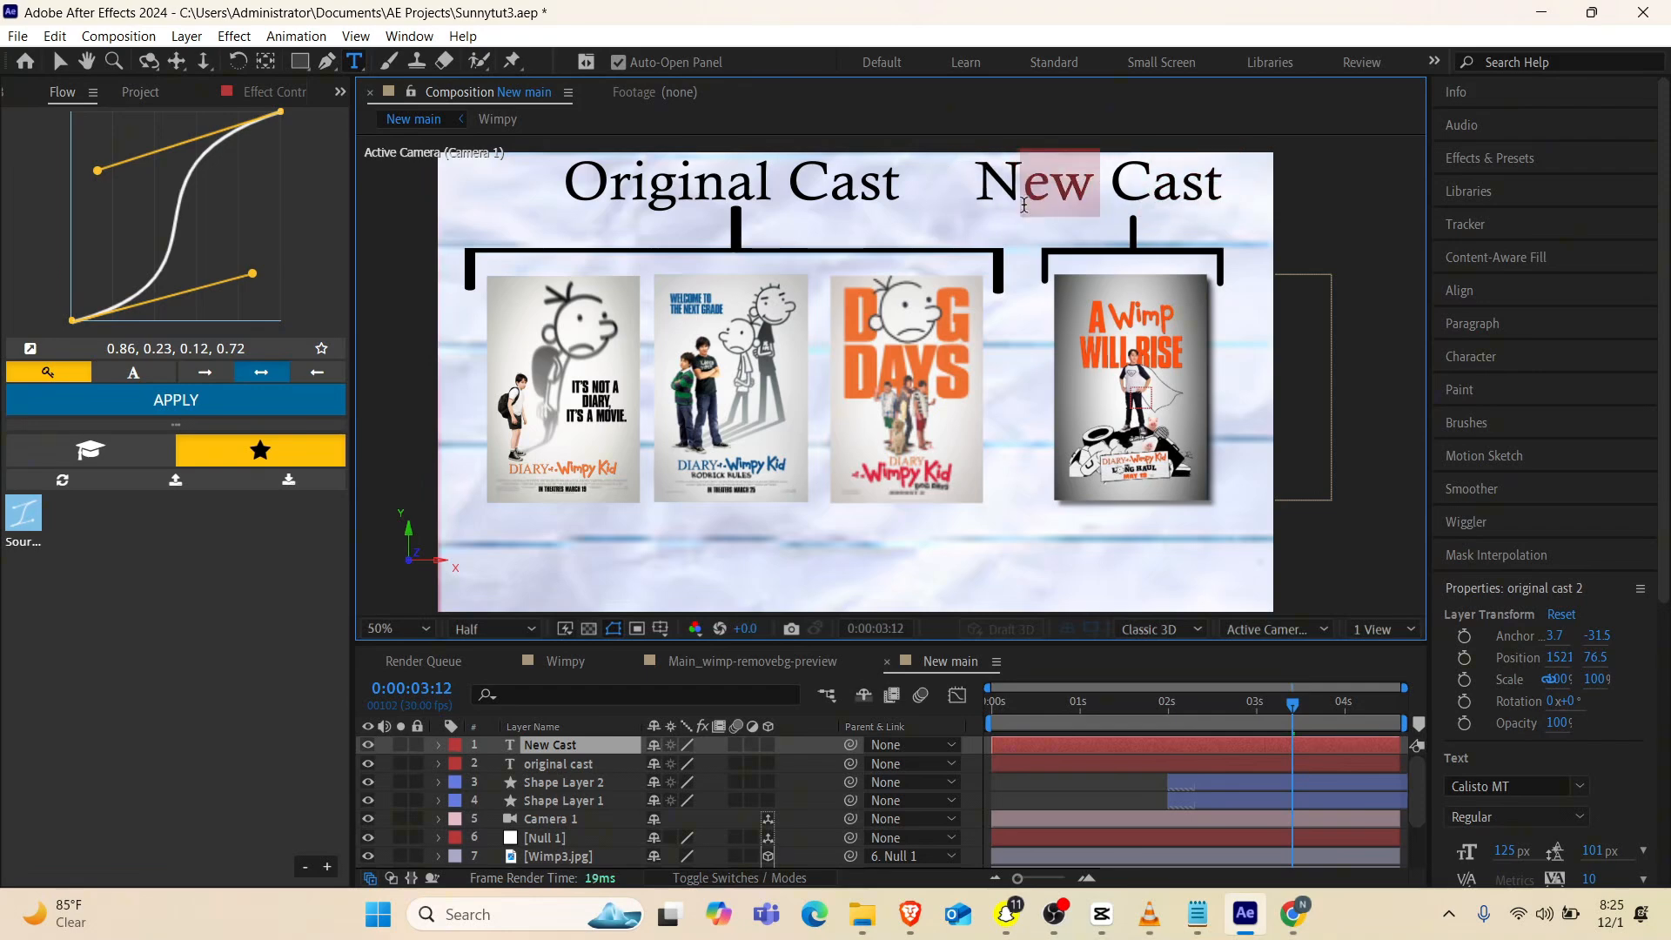
Set the scale of the "New Cast" text layer to 80%
{"action": "left_click", "coordinate": [556, 744]}
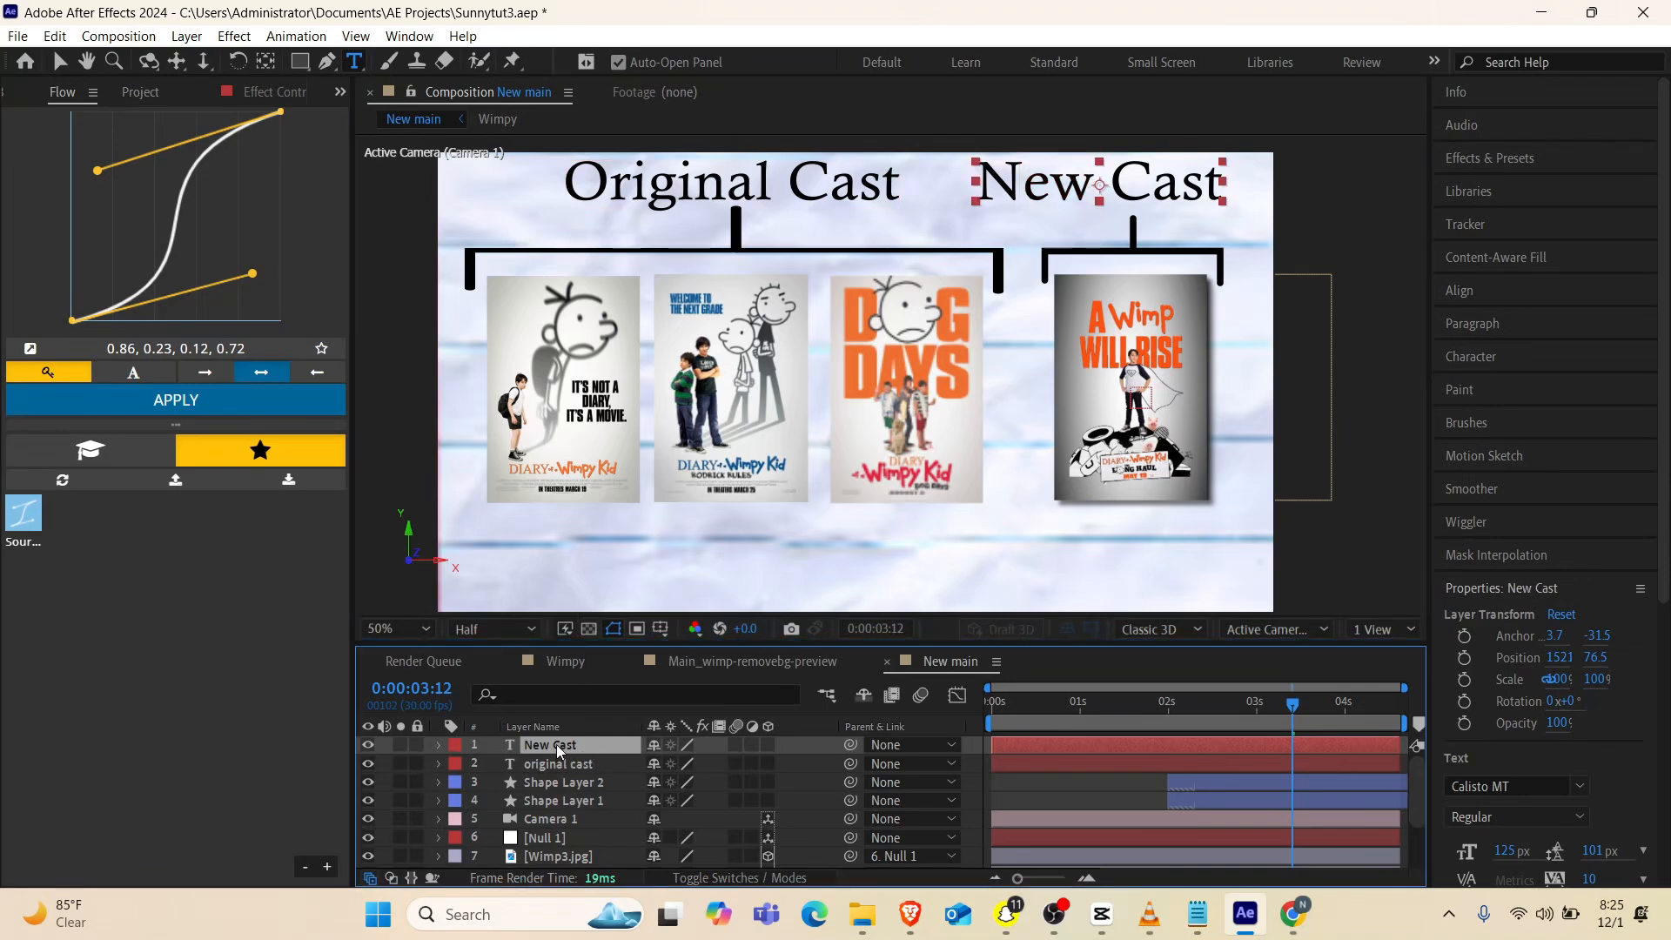
{"action": "key", "text": "s"}
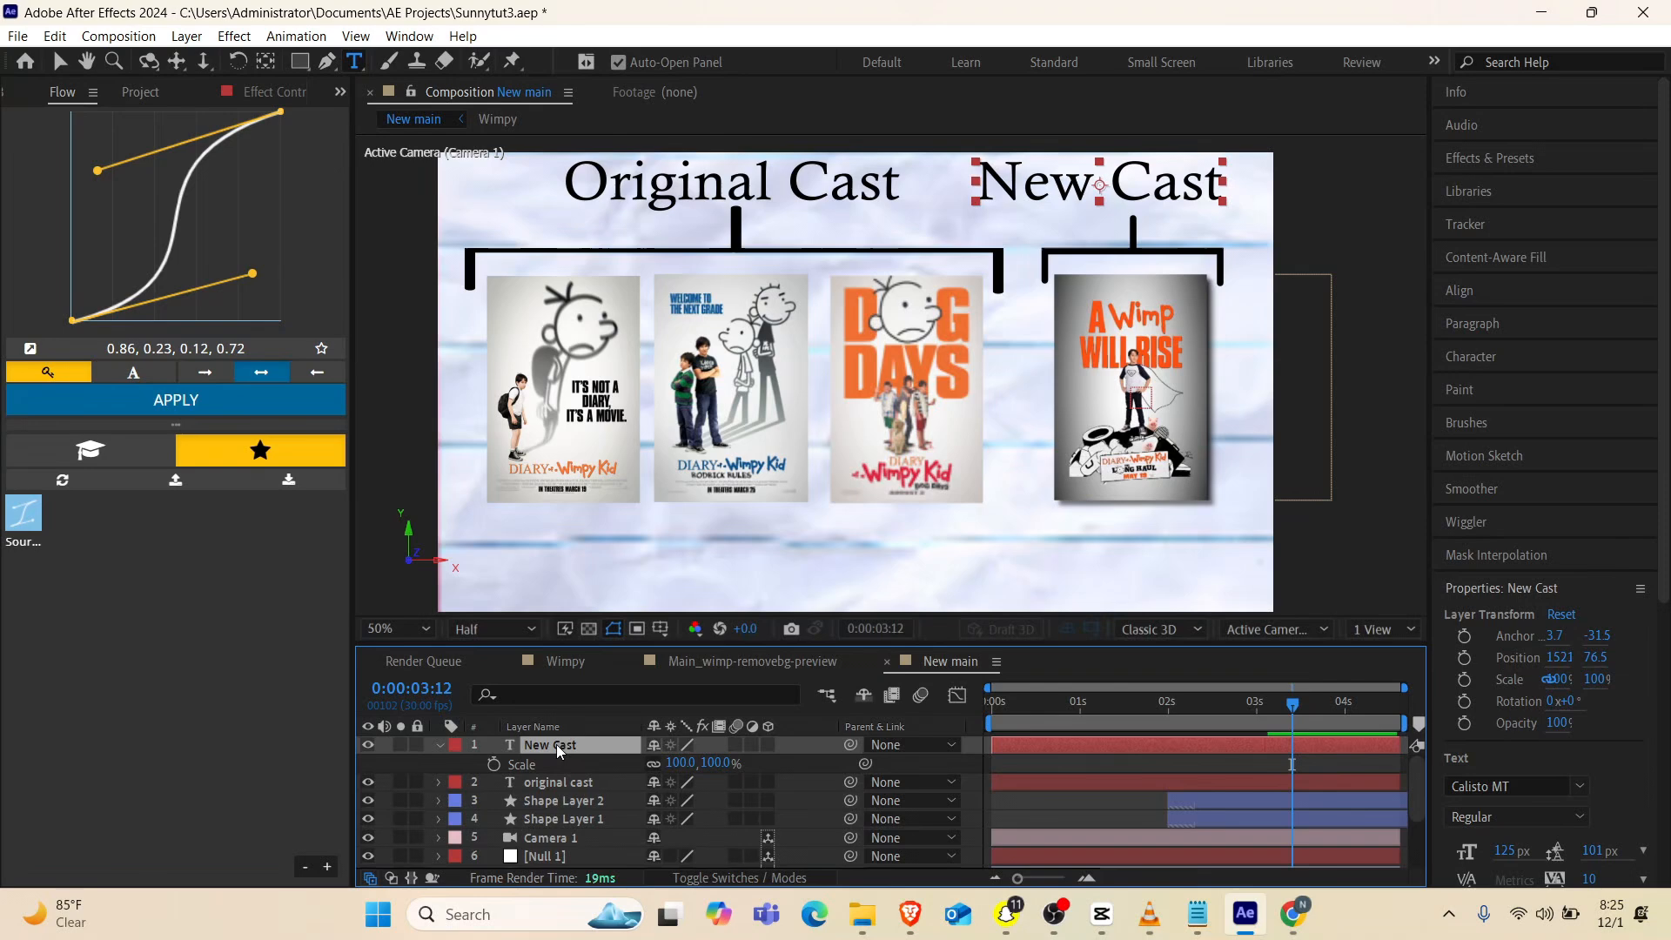
{"action": "left_click", "coordinate": [683, 763]}
{"action": "type", "text": "80"}
{"action": "key", "text": "Return"}
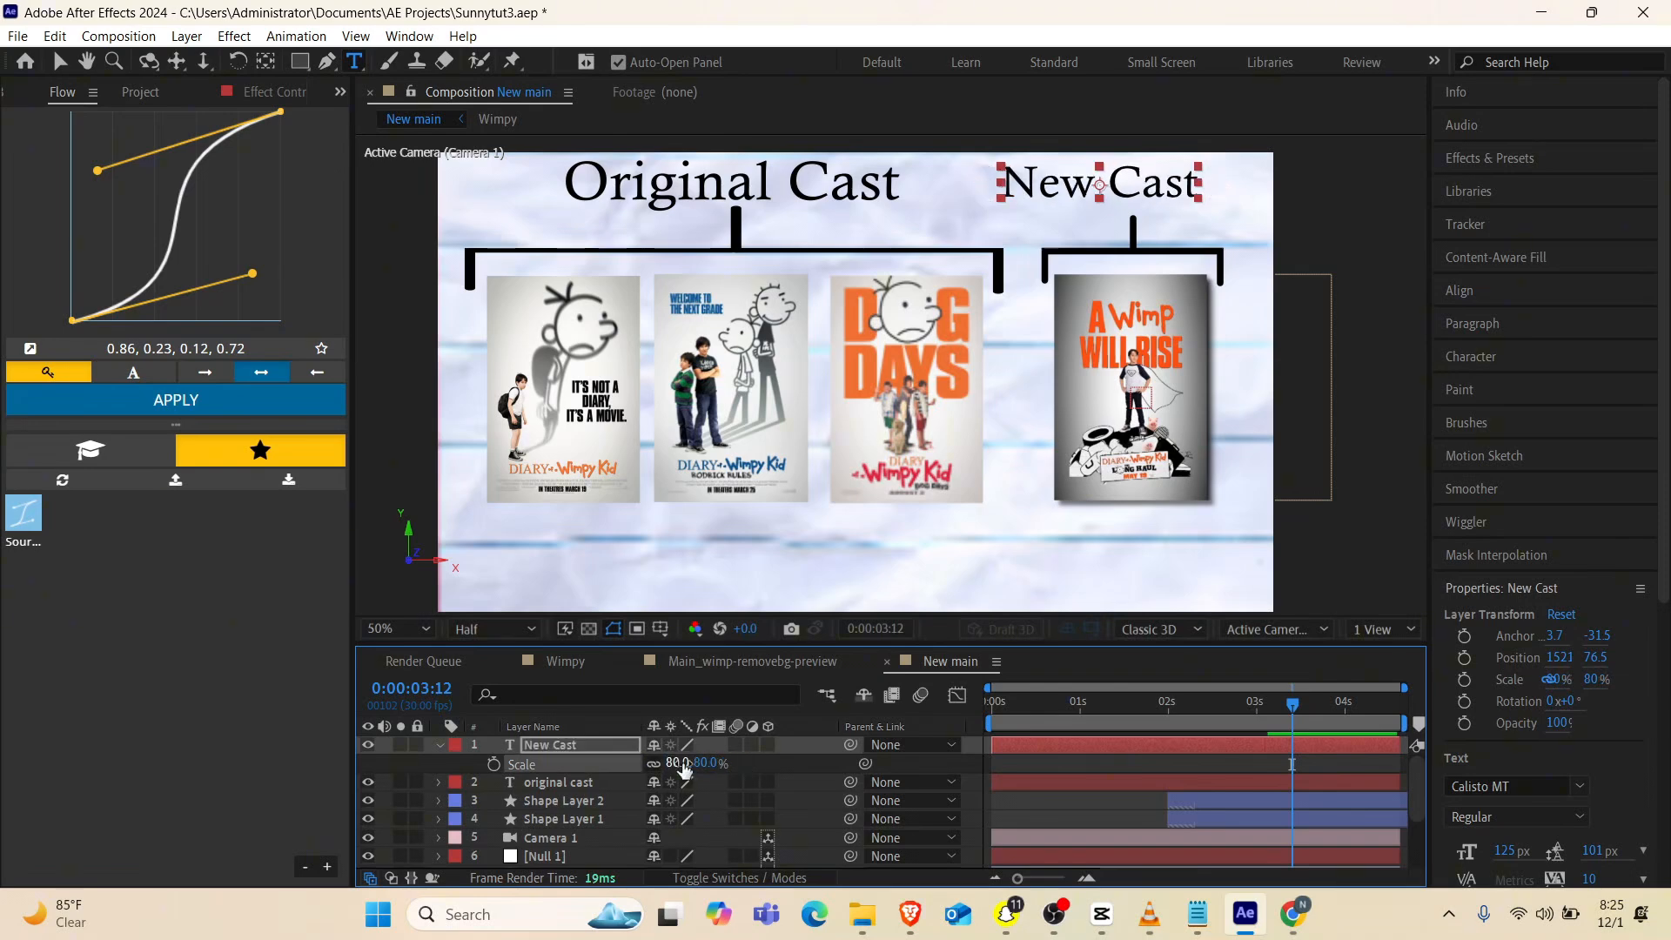
Nudge the "New Cast" text right and down to about X 1580, Y 102, just above the last poster's bracket
{"action": "left_click", "coordinate": [550, 742]}
{"action": "key", "text": "Right"}
{"action": "key", "text": "Right"}
{"action": "key", "text": "Right"}
{"action": "key", "text": "Right"}
{"action": "key", "text": "Right"}
{"action": "key", "text": "Right"}
{"action": "key", "text": "Right"}
{"action": "key", "text": "Right"}
{"action": "key", "text": "Right"}
{"action": "key", "text": "Right"}
{"action": "key", "text": "Right"}
{"action": "key", "text": "Right"}
{"action": "key", "text": "Right"}
{"action": "key", "text": "Right"}
{"action": "key", "text": "Right"}
{"action": "key", "text": "Right"}
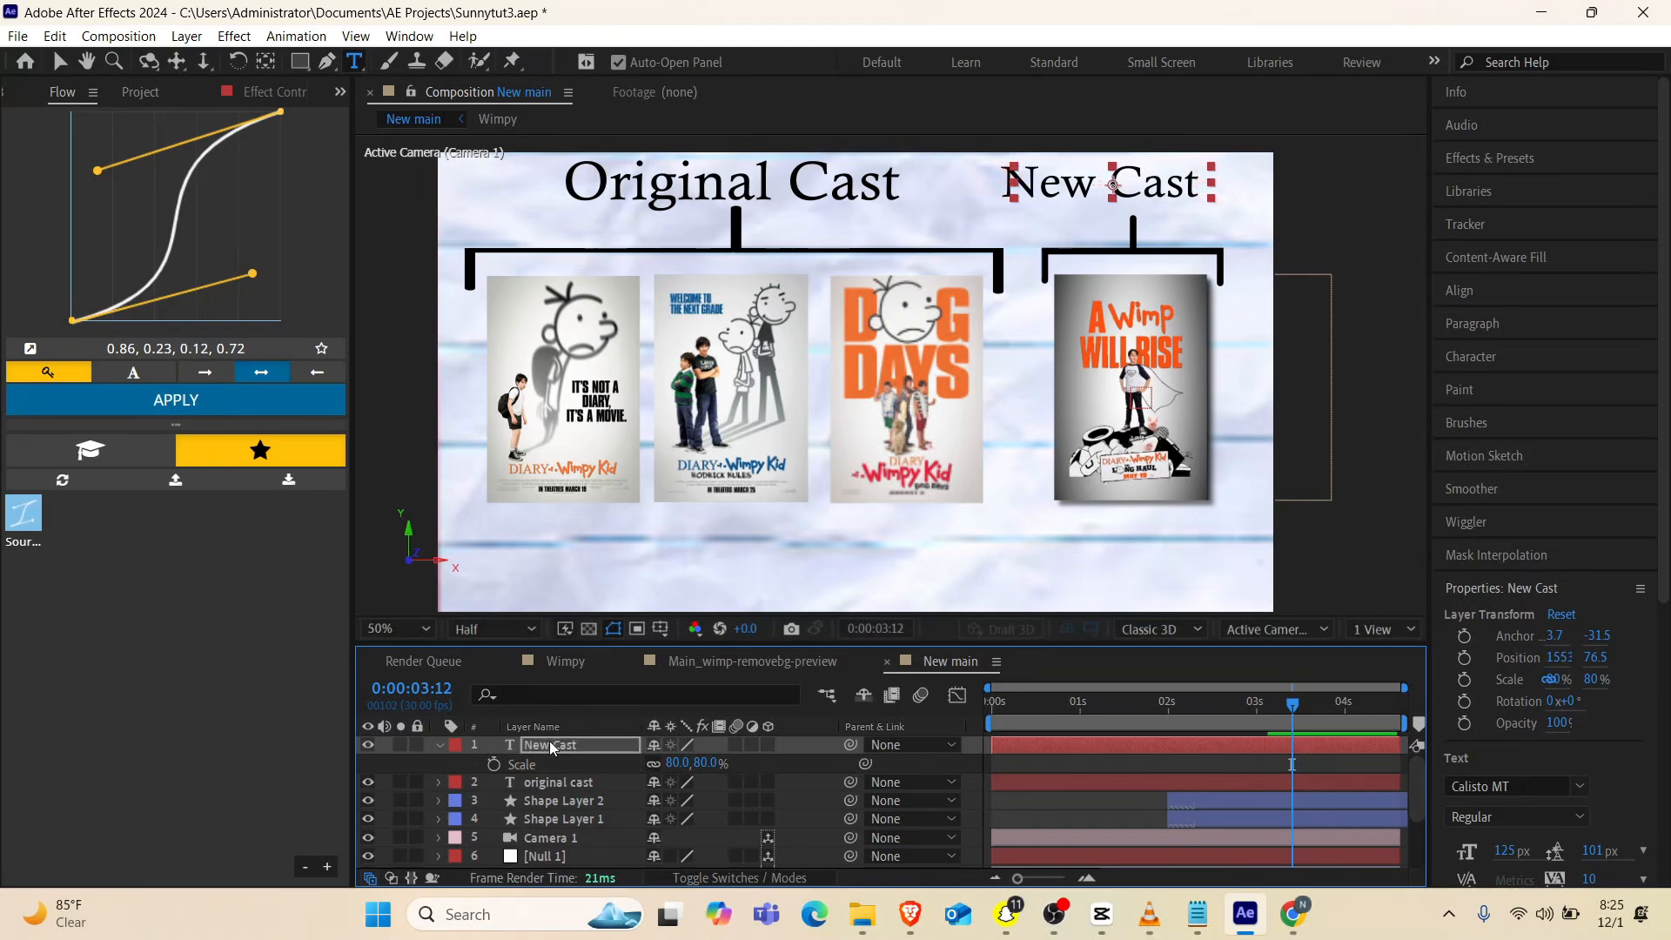
{"action": "key", "text": "Right"}
{"action": "key", "text": "Right"}
{"action": "key", "text": "Right"}
{"action": "key", "text": "Right"}
{"action": "key", "text": "Right"}
{"action": "key", "text": "Right"}
{"action": "key", "text": "Right"}
{"action": "key", "text": "Right"}
{"action": "key", "text": "Right"}
{"action": "key", "text": "Right"}
{"action": "key", "text": "Right"}
{"action": "key", "text": "Right"}
{"action": "key", "text": "Right"}
{"action": "key", "text": "Right"}
{"action": "key", "text": "Right"}
{"action": "key", "text": "Right"}
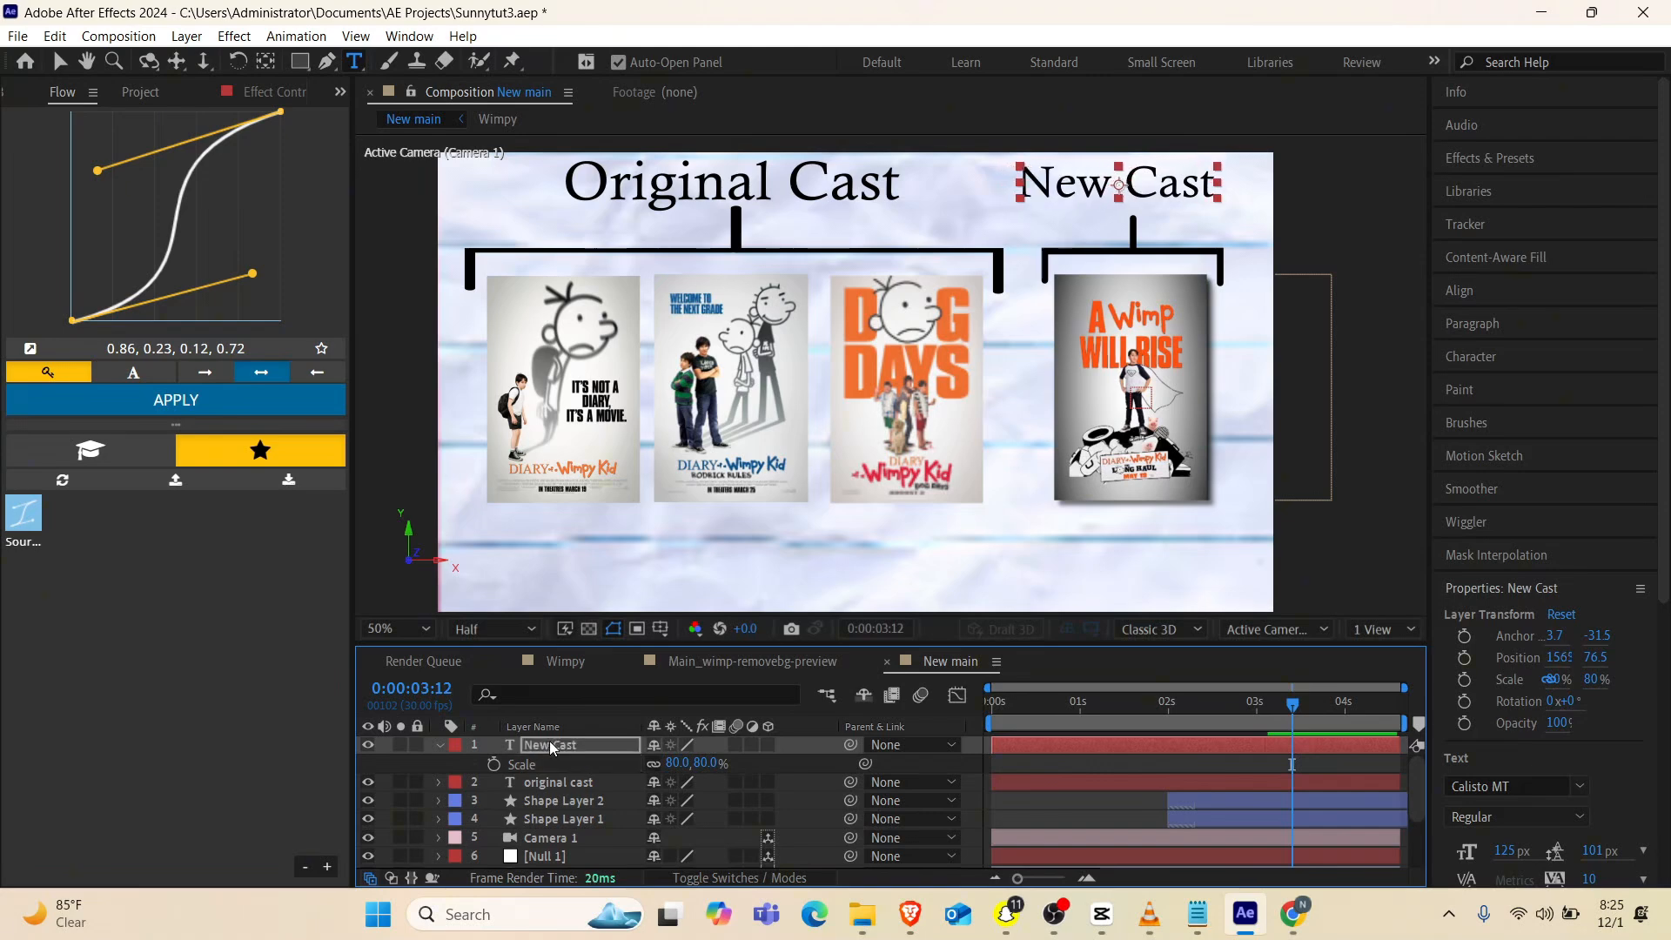
{"action": "key", "text": "Right"}
{"action": "key", "text": "Right"}
{"action": "key", "text": "Down"}
{"action": "key", "text": "Down"}
{"action": "key", "text": "Down"}
{"action": "key", "text": "Down"}
{"action": "key", "text": "Down"}
{"action": "key", "text": "Down"}
{"action": "key", "text": "Down"}
{"action": "key", "text": "Down"}
{"action": "key", "text": "Down"}
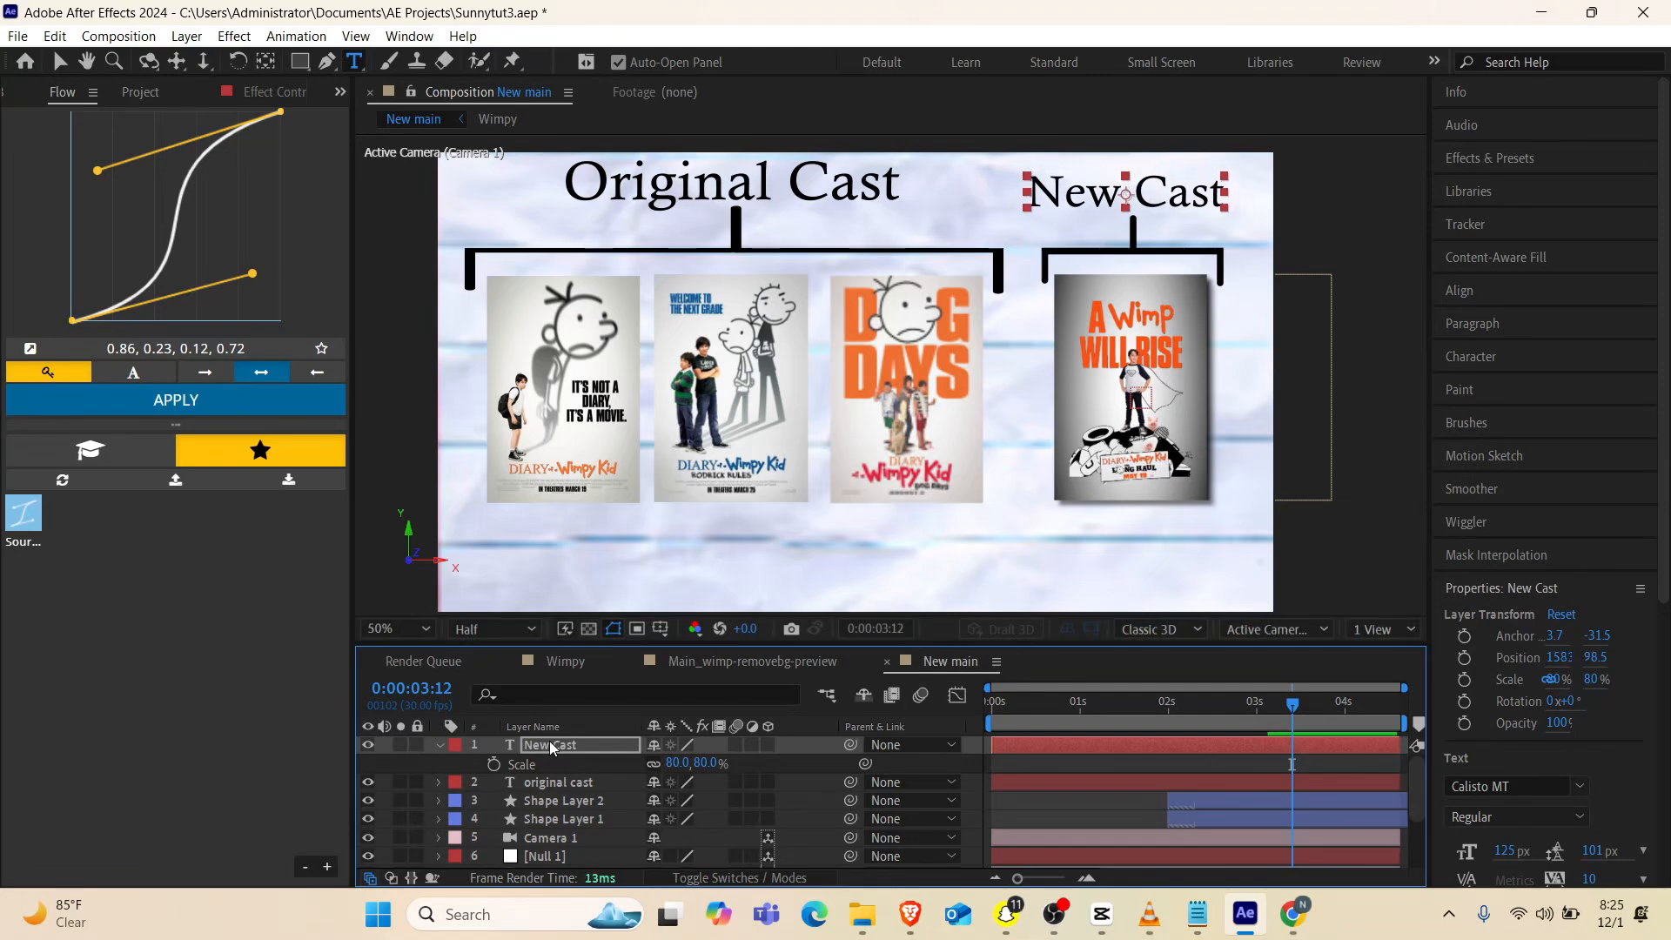
{"action": "key", "text": "Down"}
{"action": "key", "text": "Down"}
{"action": "key", "text": "Down"}
{"action": "key", "text": "Down"}
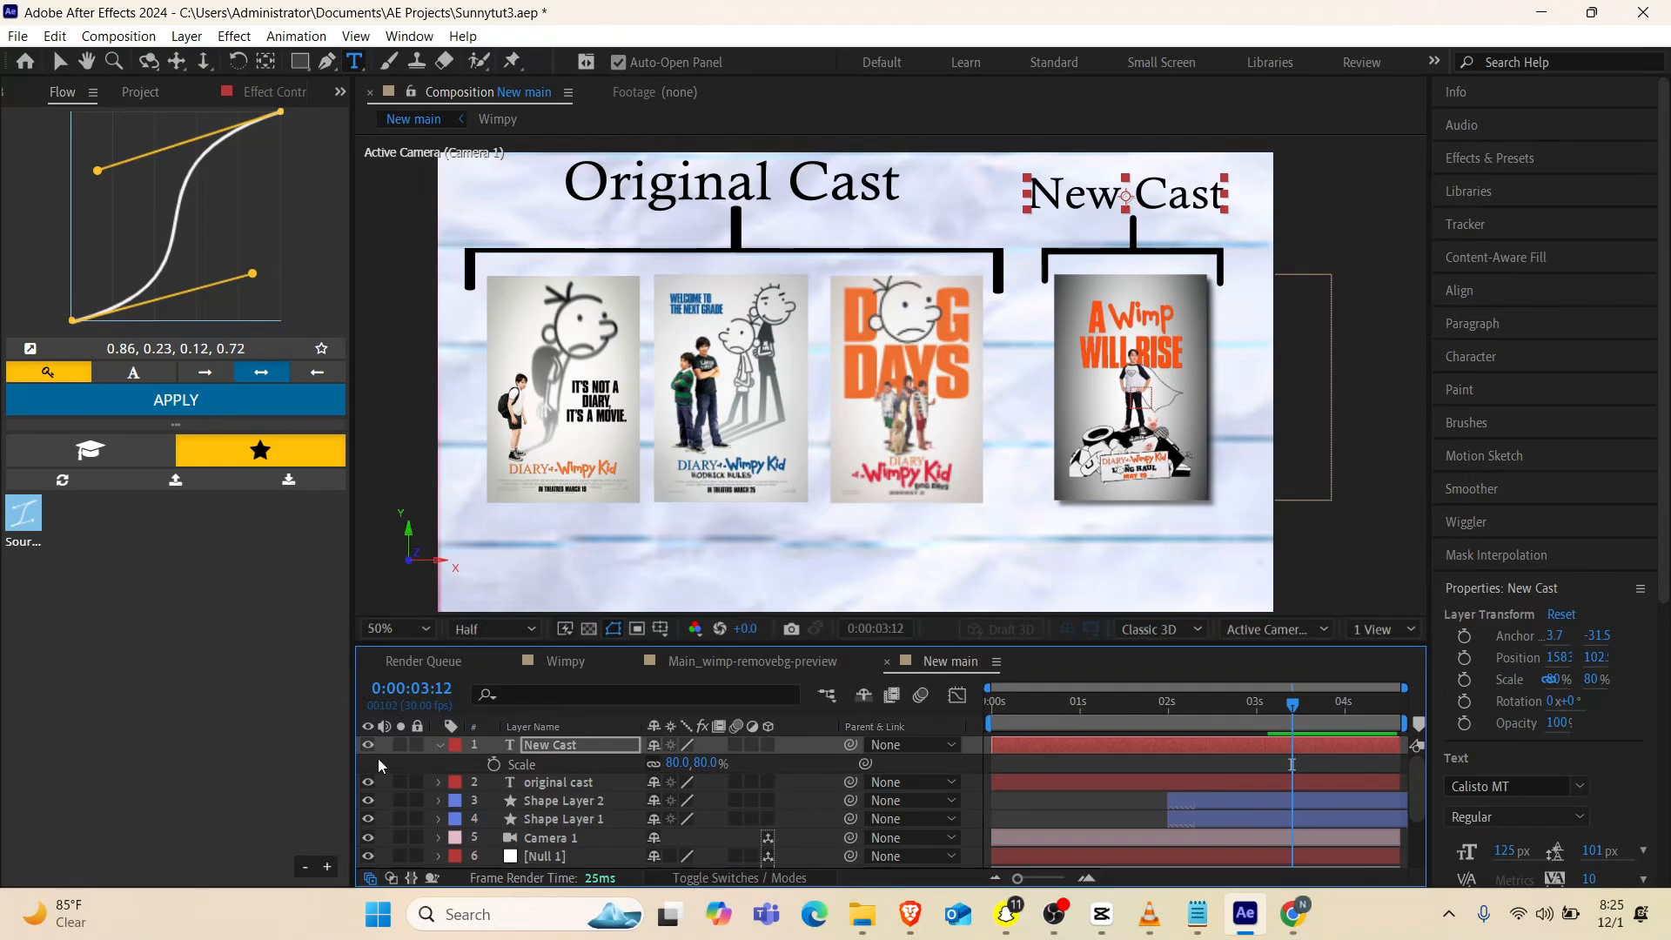
Set the scale of the "original cast" text layer to 80%
{"action": "left_click", "coordinate": [537, 783]}
{"action": "key", "text": "s"}
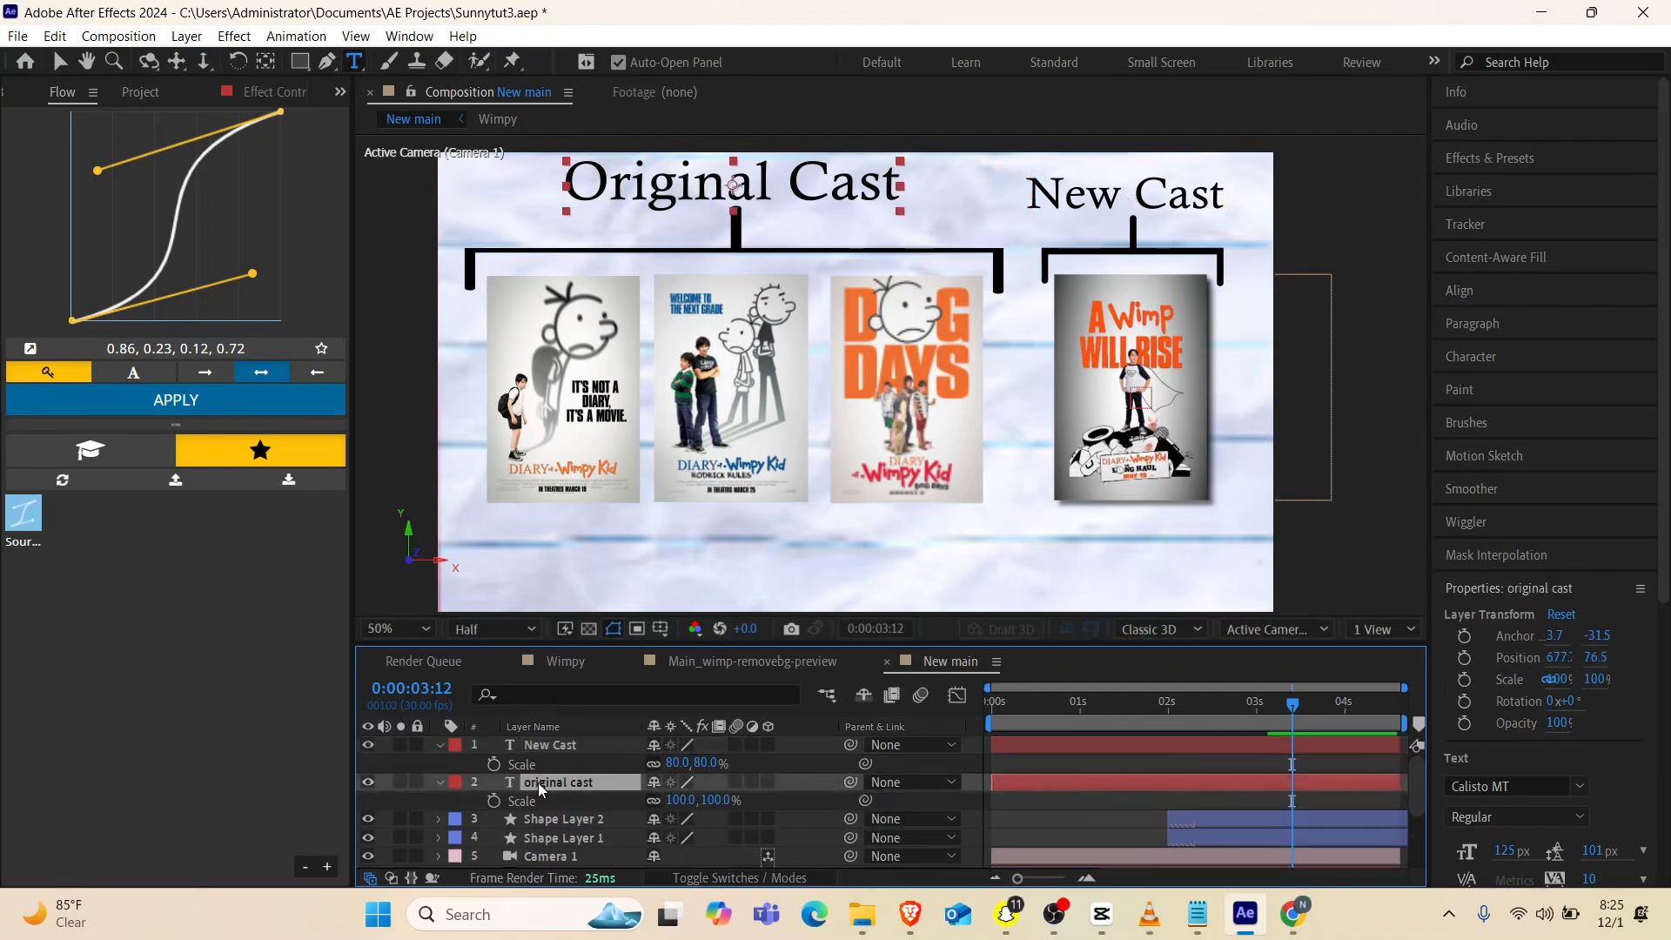
{"action": "left_click", "coordinate": [680, 800]}
{"action": "type", "text": "80"}
{"action": "key", "text": "Return"}
Nudge the "Original Cast" title down to about Y 88.5, just above the wide bracket's stem
{"action": "key", "text": "Down"}
{"action": "key", "text": "Down"}
{"action": "key", "text": "Down"}
{"action": "key", "text": "Down"}
{"action": "key", "text": "Down"}
{"action": "key", "text": "Down"}
{"action": "key", "text": "Down"}
{"action": "key", "text": "Down"}
{"action": "key", "text": "Down"}
{"action": "key", "text": "Down"}
{"action": "key", "text": "Down"}
{"action": "key", "text": "Down"}
{"action": "key", "text": "Down"}
{"action": "key", "text": "Down"}
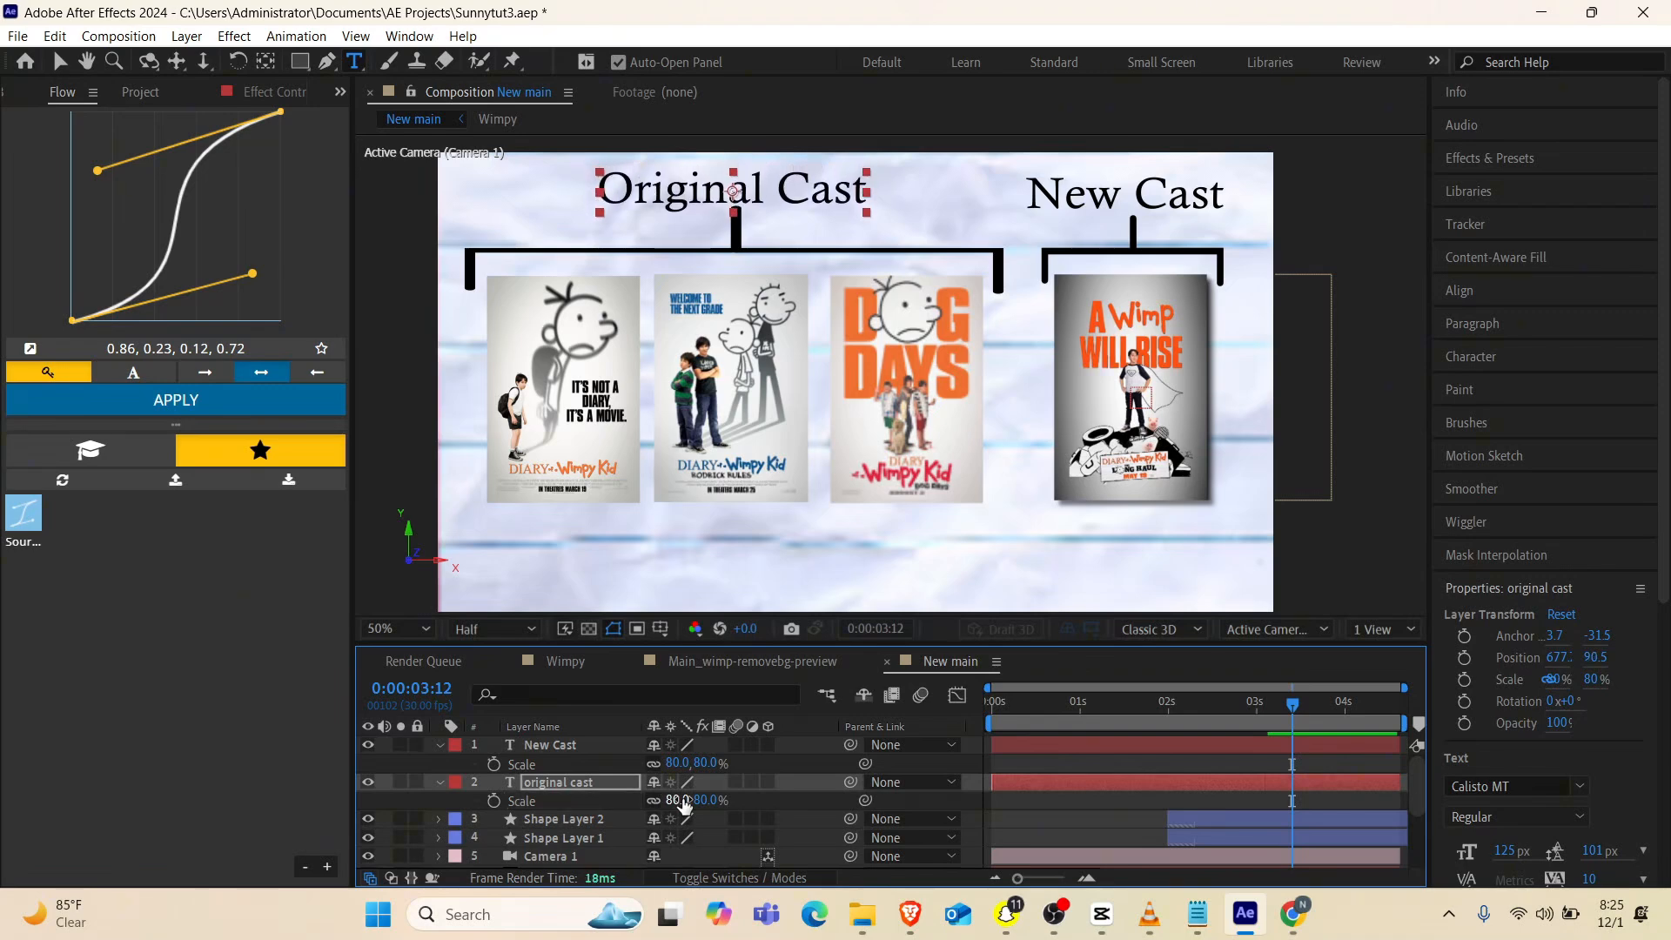
{"action": "key", "text": "Up"}
{"action": "key", "text": "Up"}
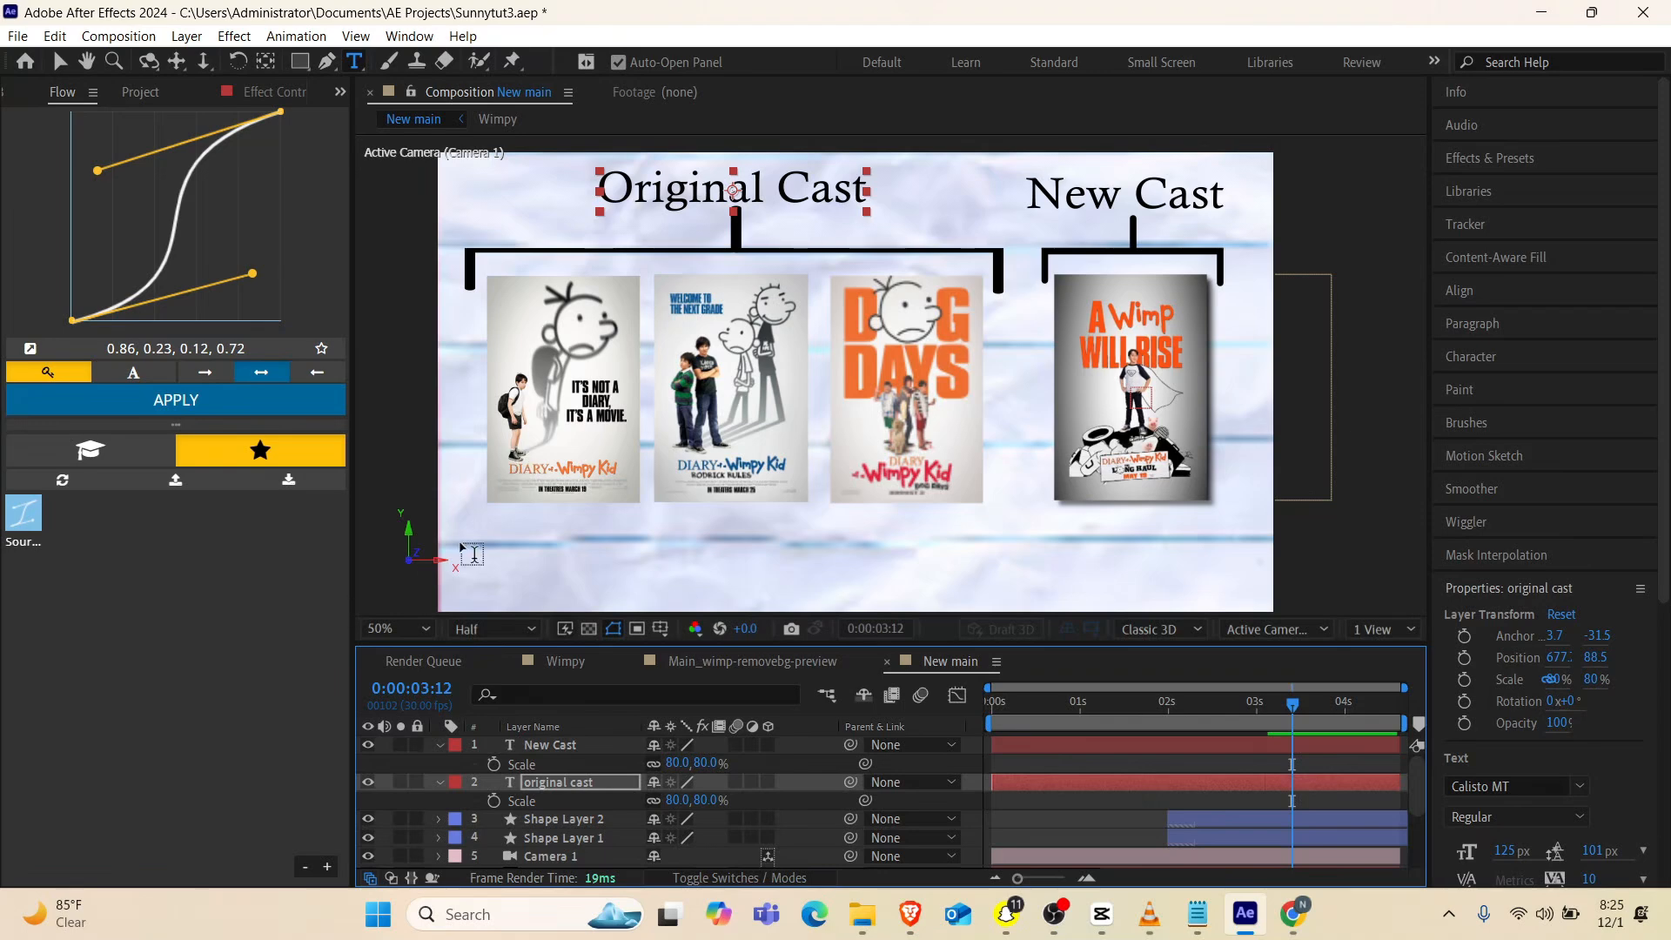
Collapse both text layers' properties and delete Shape Layer 2, the wide bracket above the first three posters
{"action": "left_click", "coordinate": [437, 746]}
{"action": "left_click", "coordinate": [439, 765]}
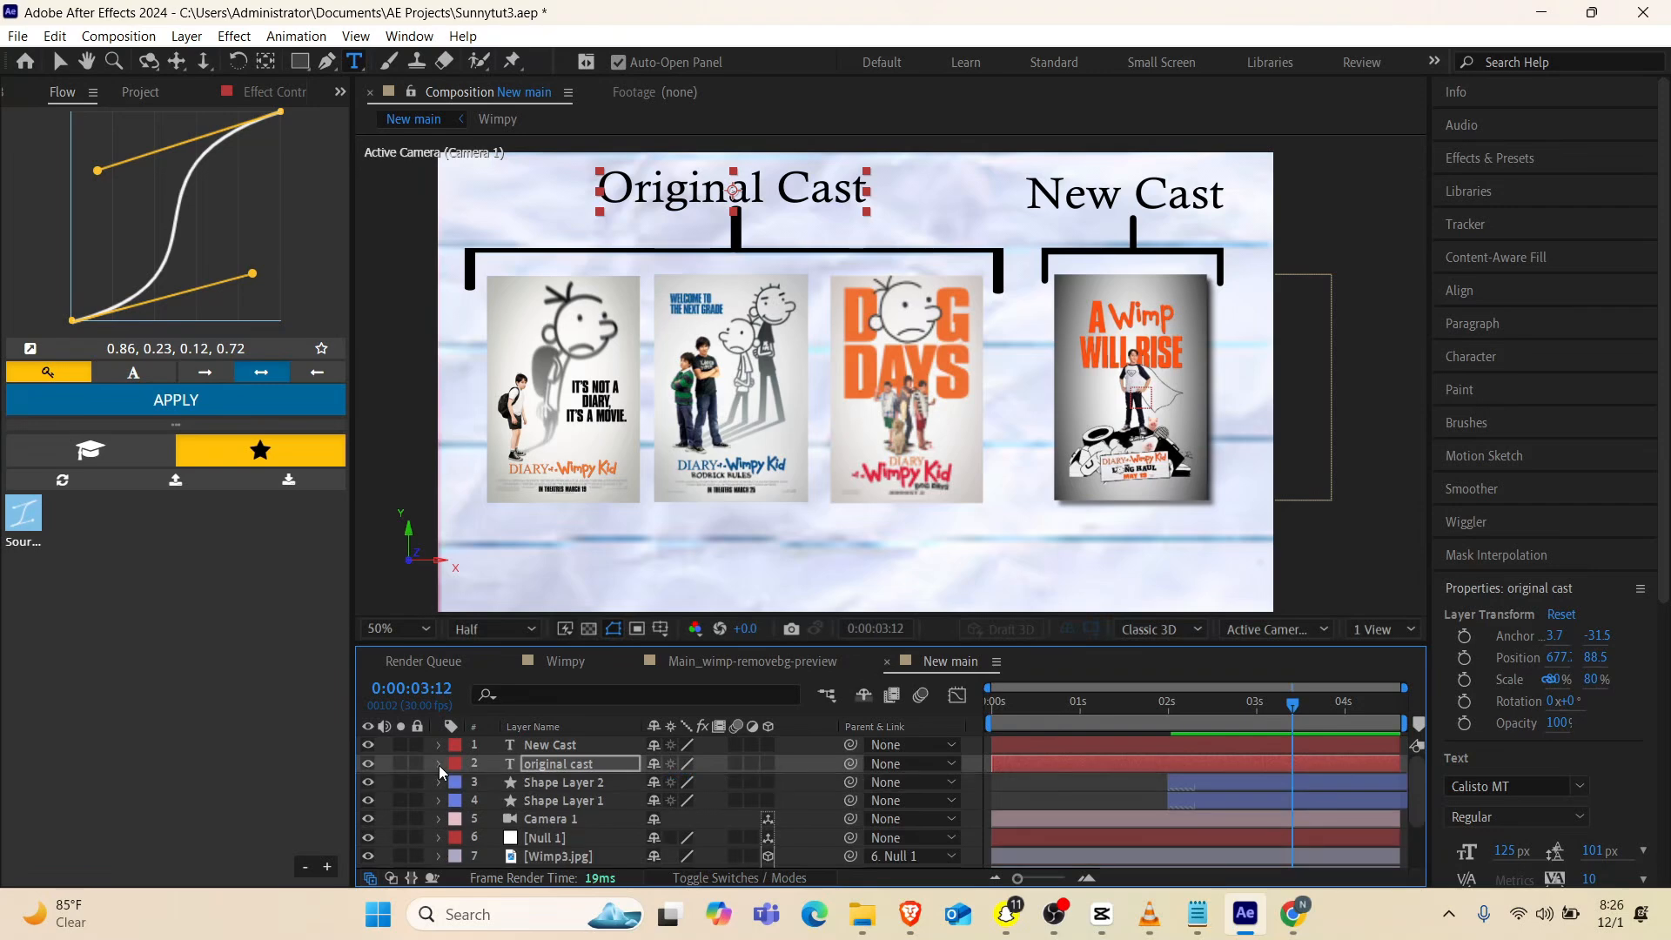
{"action": "left_click", "coordinate": [564, 783]}
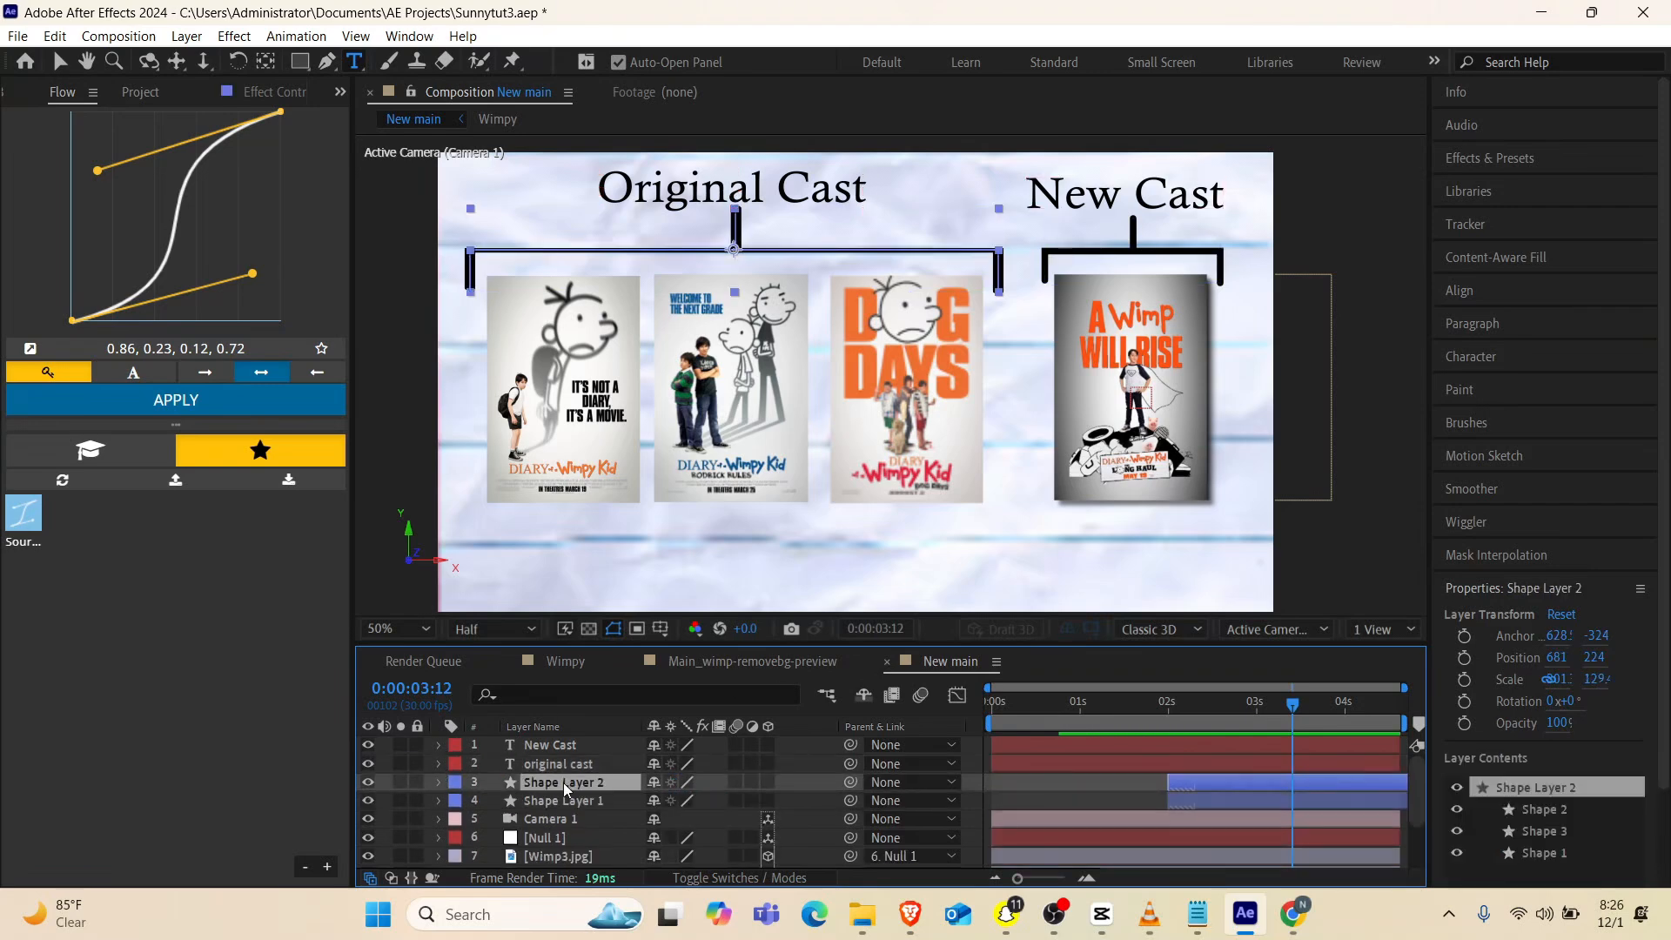
{"action": "key", "text": "Delete"}
Redraw the black bracket spanning the first three posters on a new shape layer with the Pen tool
{"action": "key", "text": "g"}
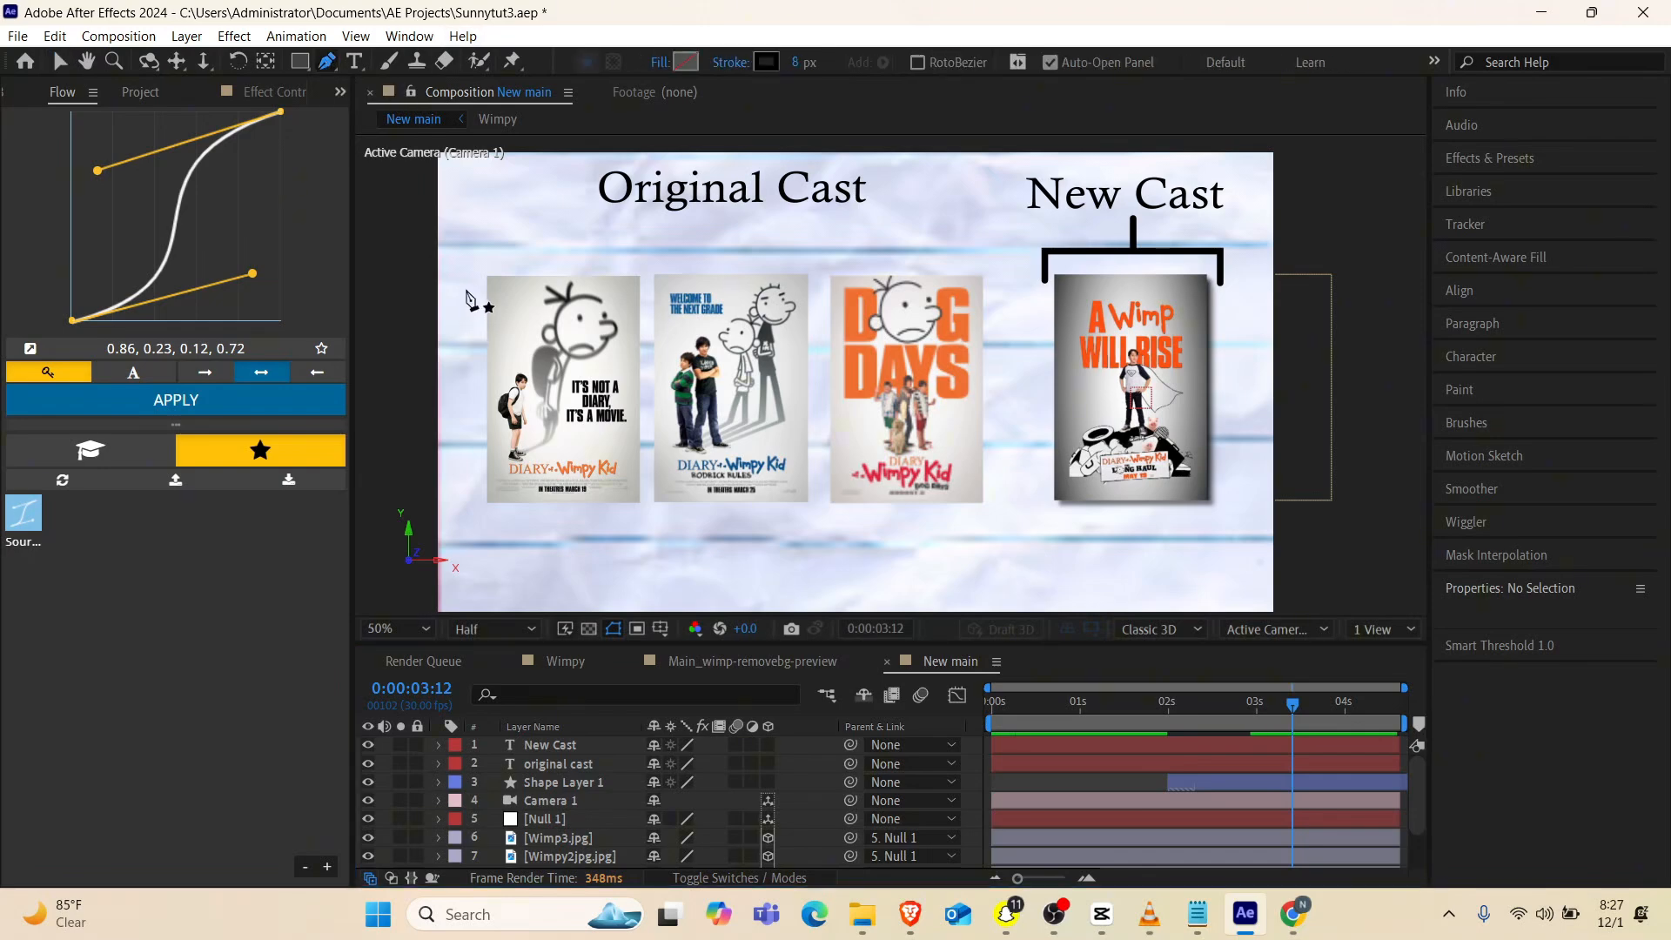
{"action": "key", "text": "ctrl+z"}
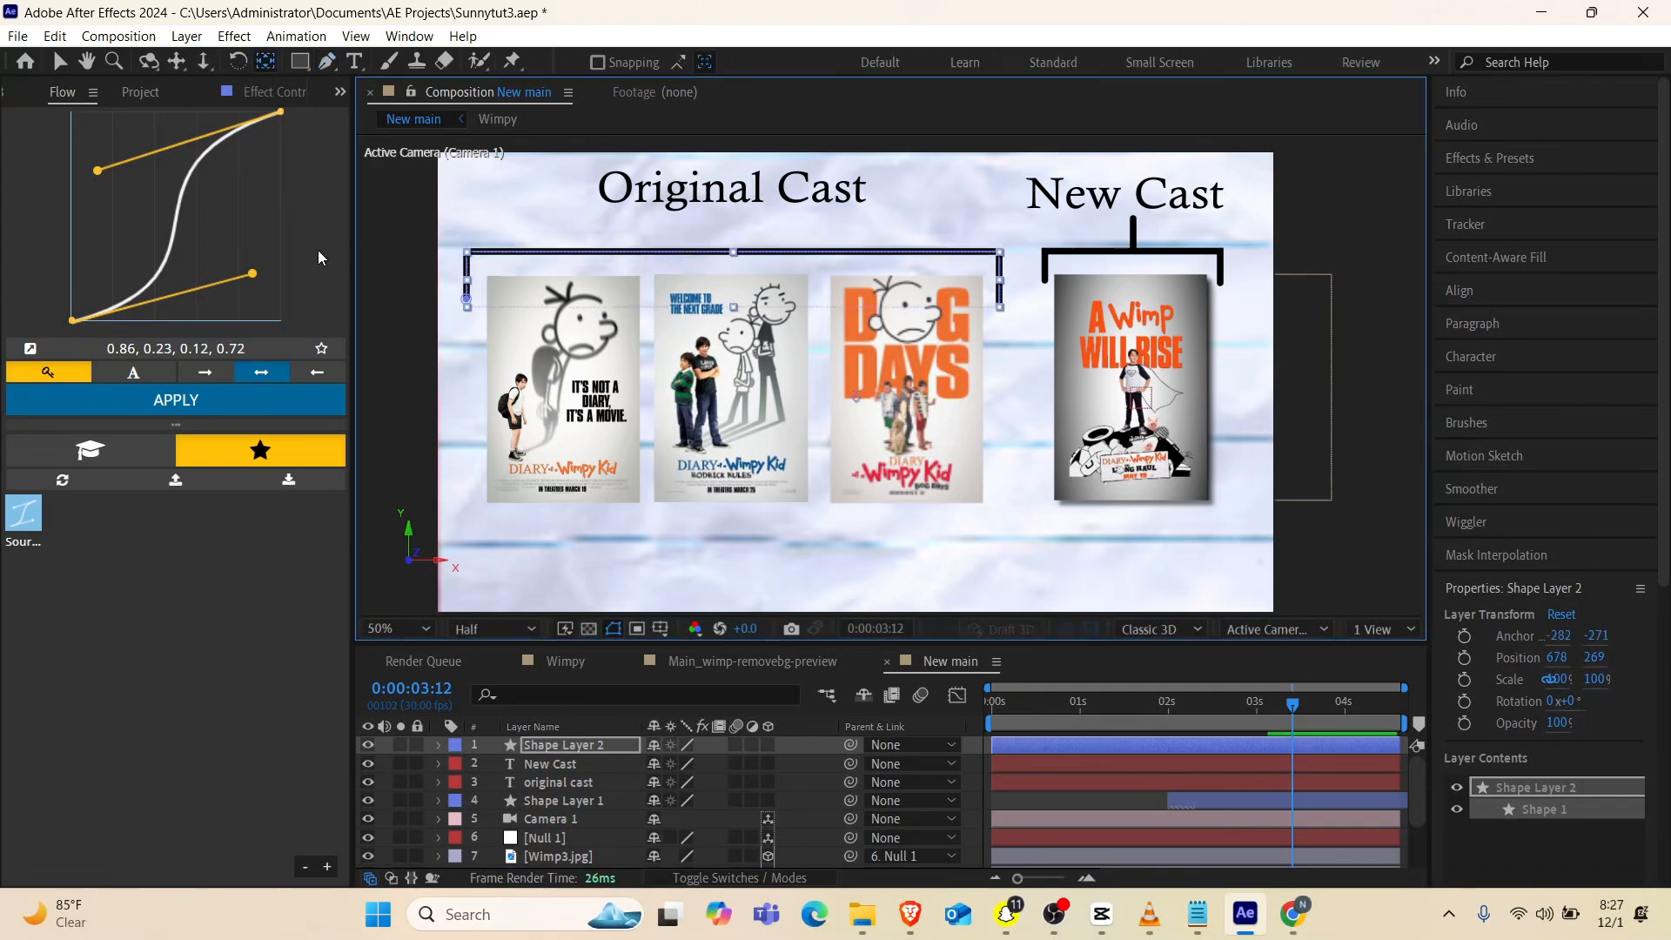
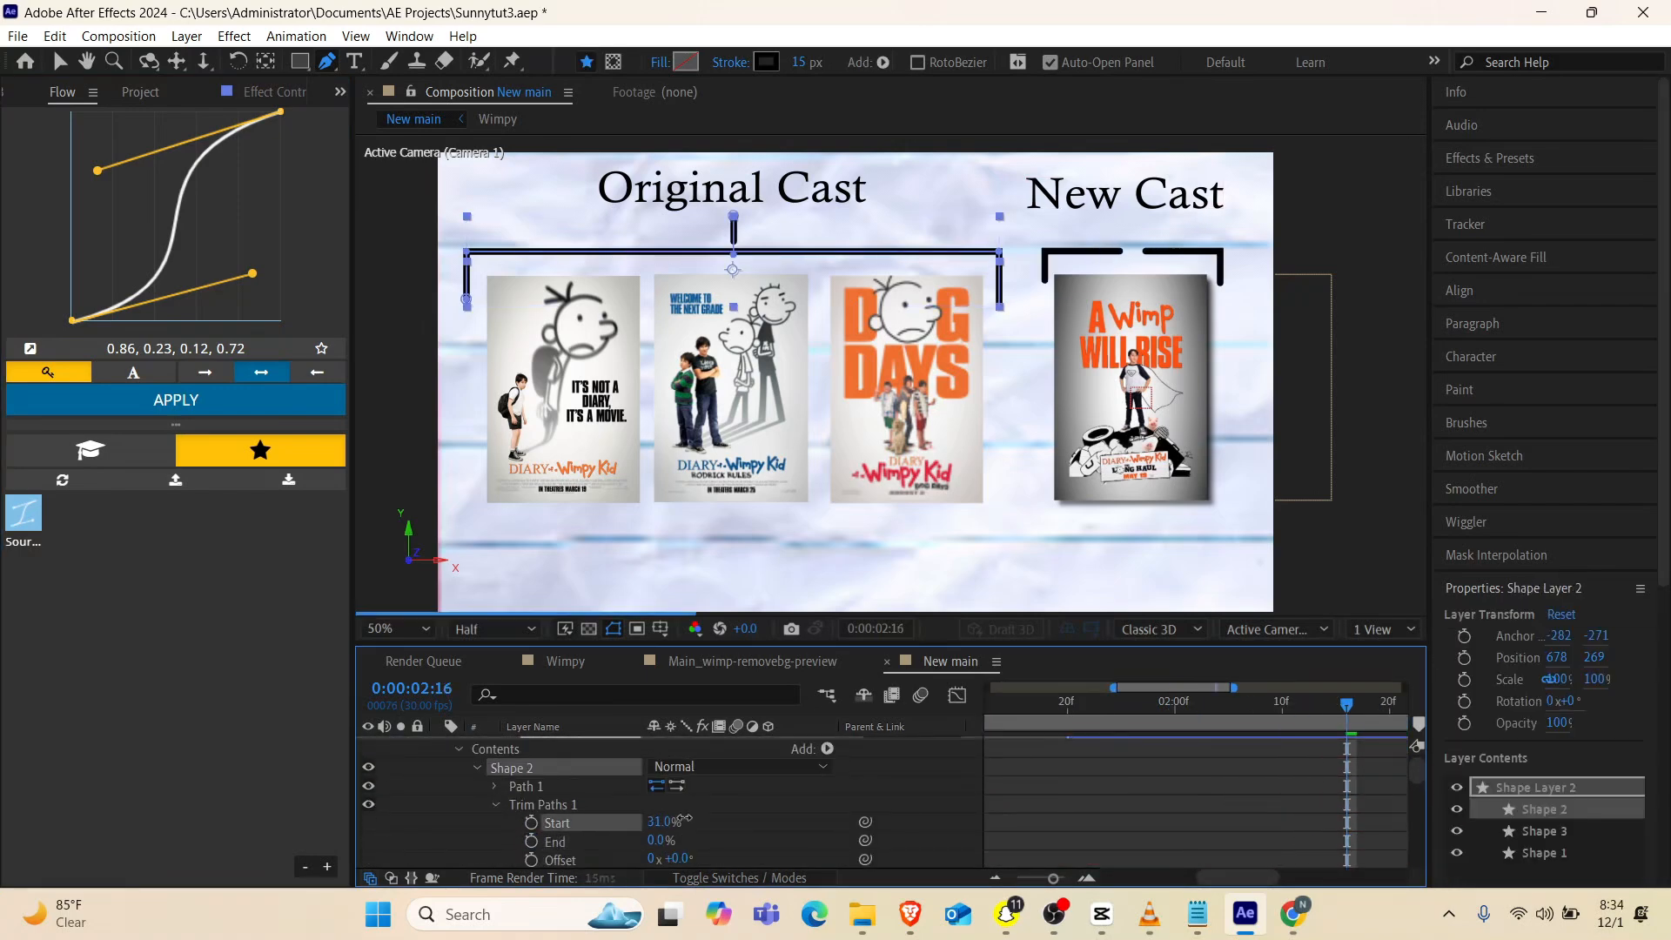
Preview the bracket drawing-on animation from 0:00:01:14
{"action": "left_click", "coordinate": [1051, 711]}
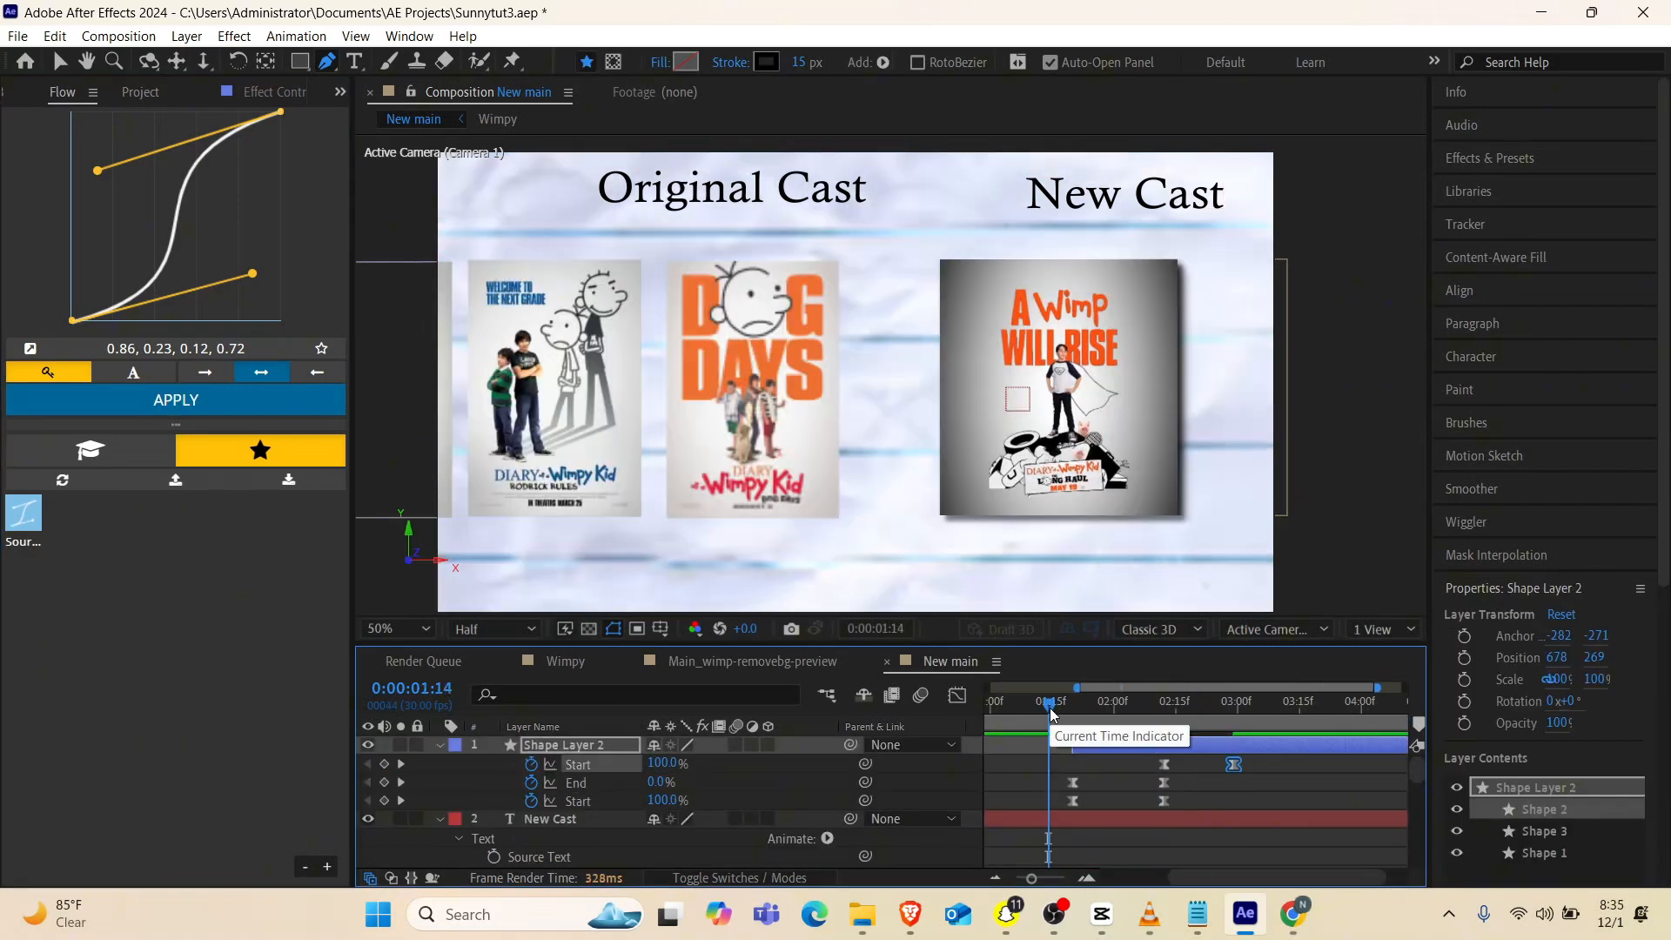
{"action": "key", "text": "space"}
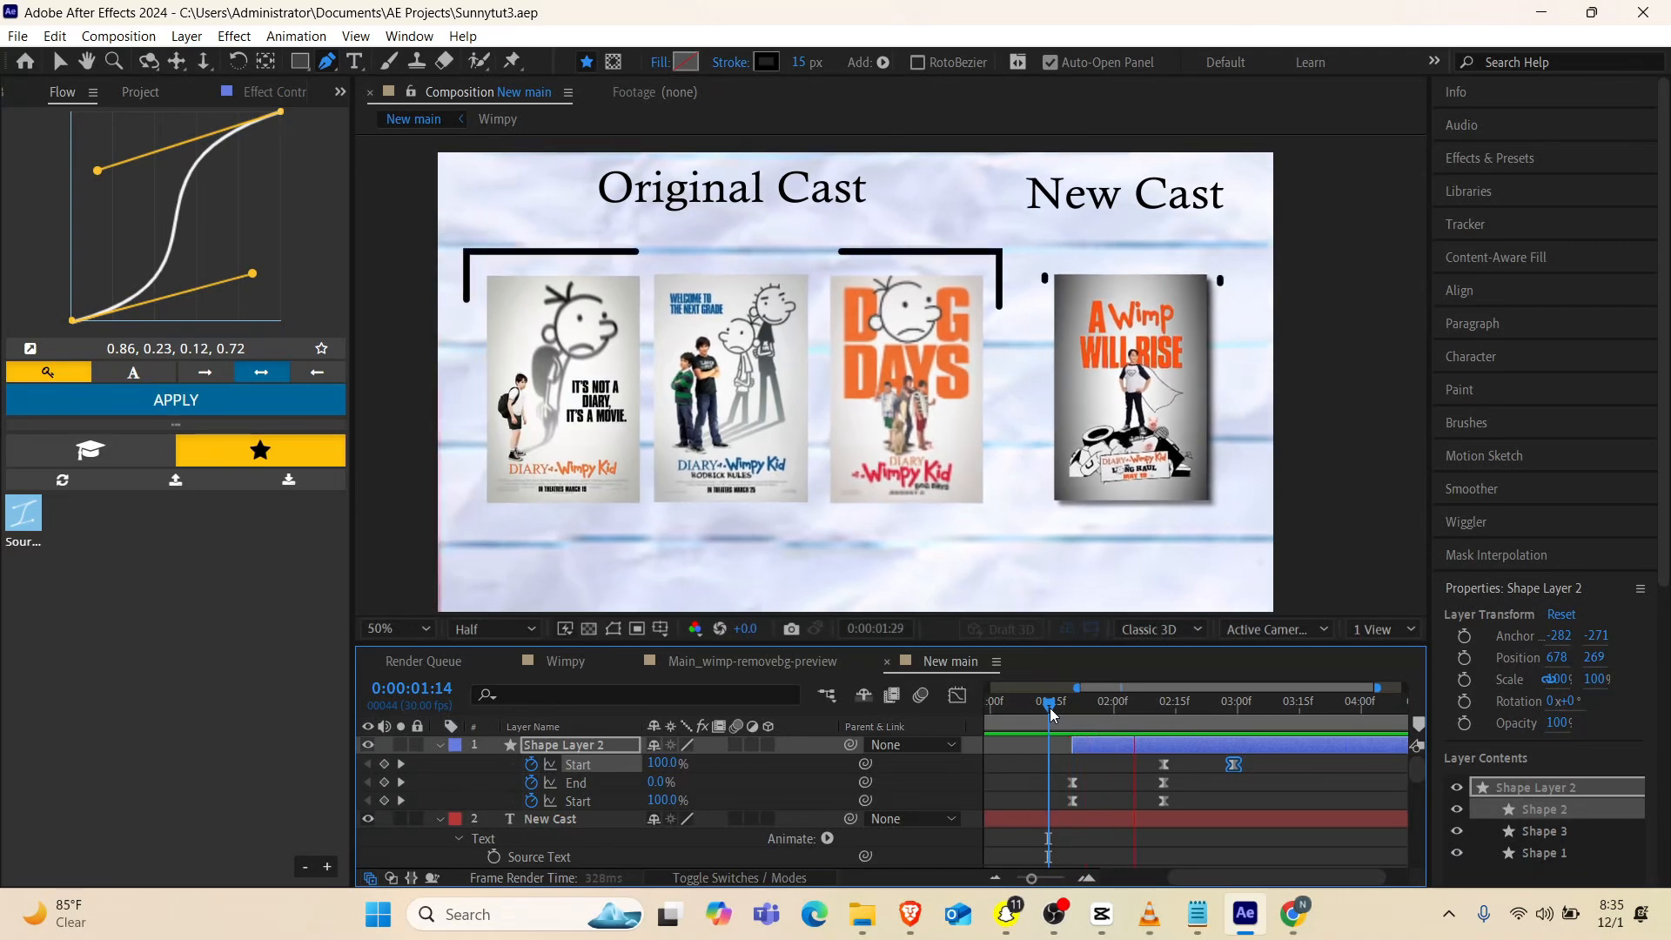
{"action": "key", "text": "space"}
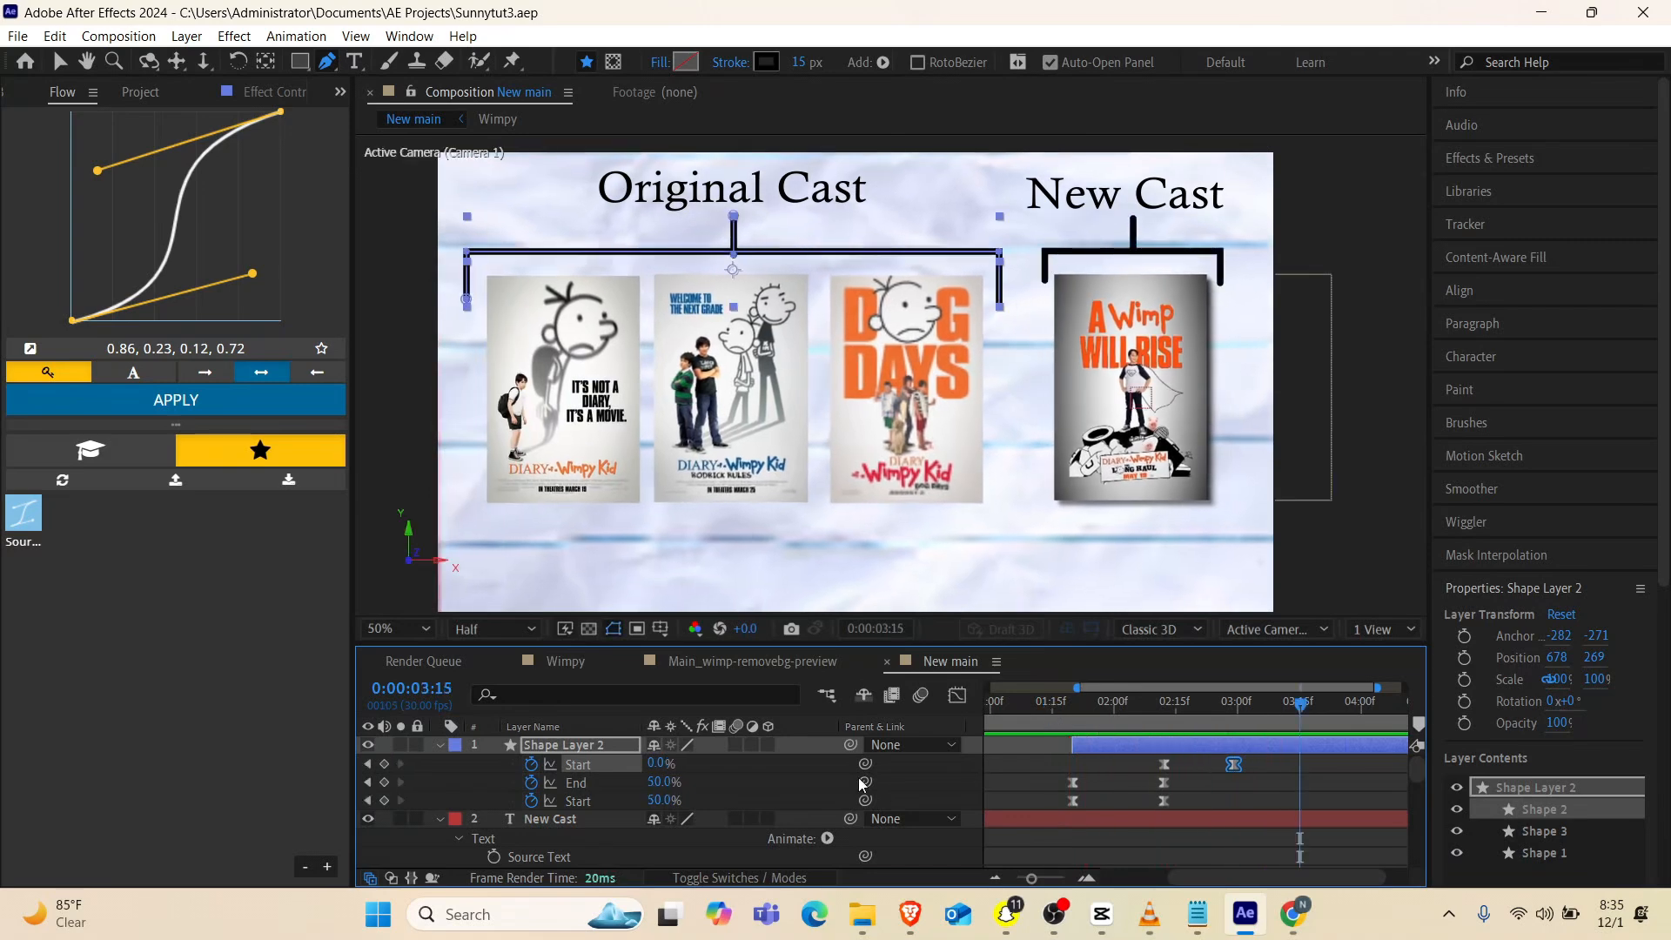
{"action": "scroll", "coordinate": [576, 762], "scroll_direction": "down", "scroll_amount": 2}
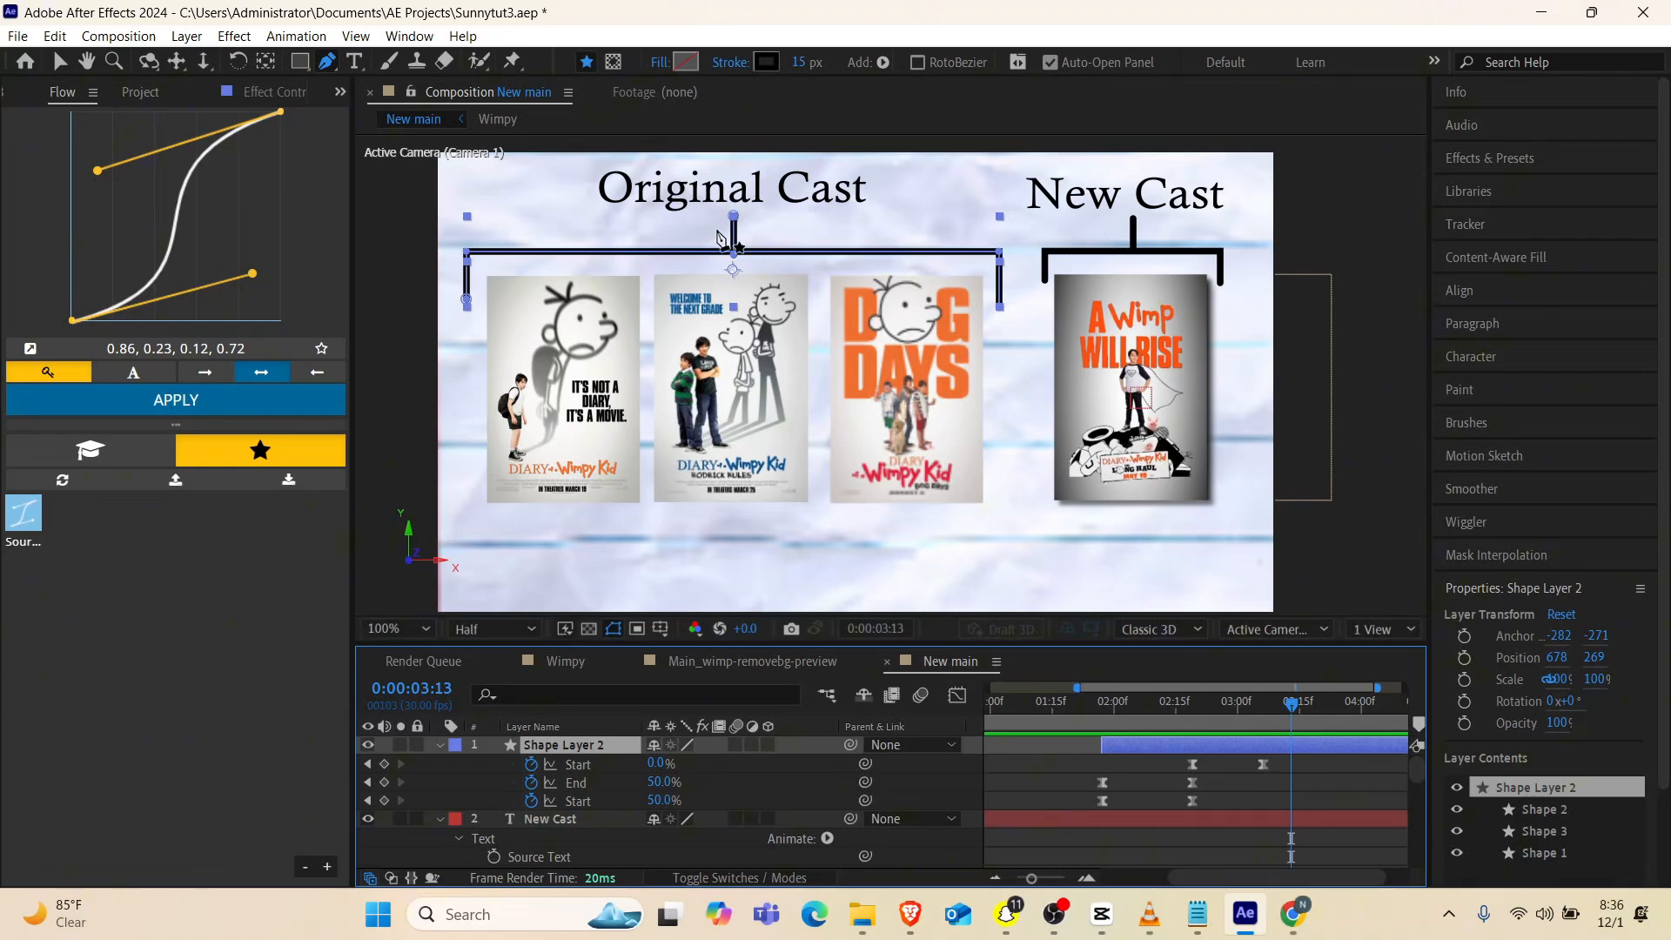
Raise the lower endpoint of the wide bracket's stem in Shape Layer 2 to meet the horizontal bar
{"action": "key", "text": "/"}
{"action": "key", "text": "comma"}
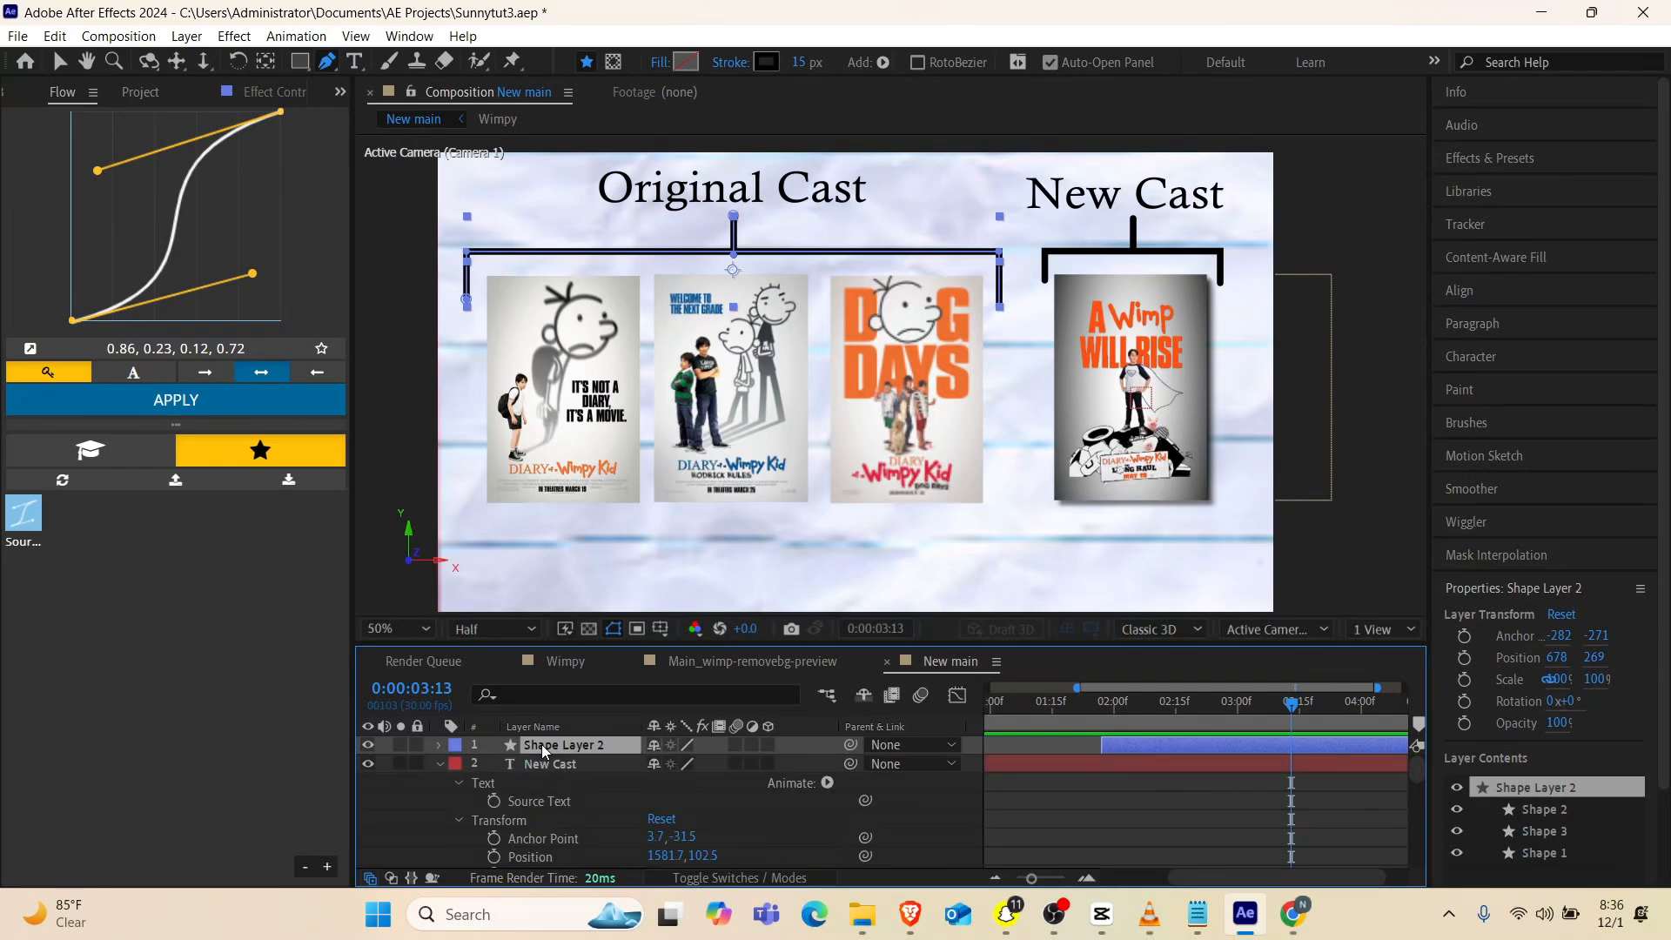
{"action": "key", "text": "u"}
{"action": "left_click", "coordinate": [441, 747]}
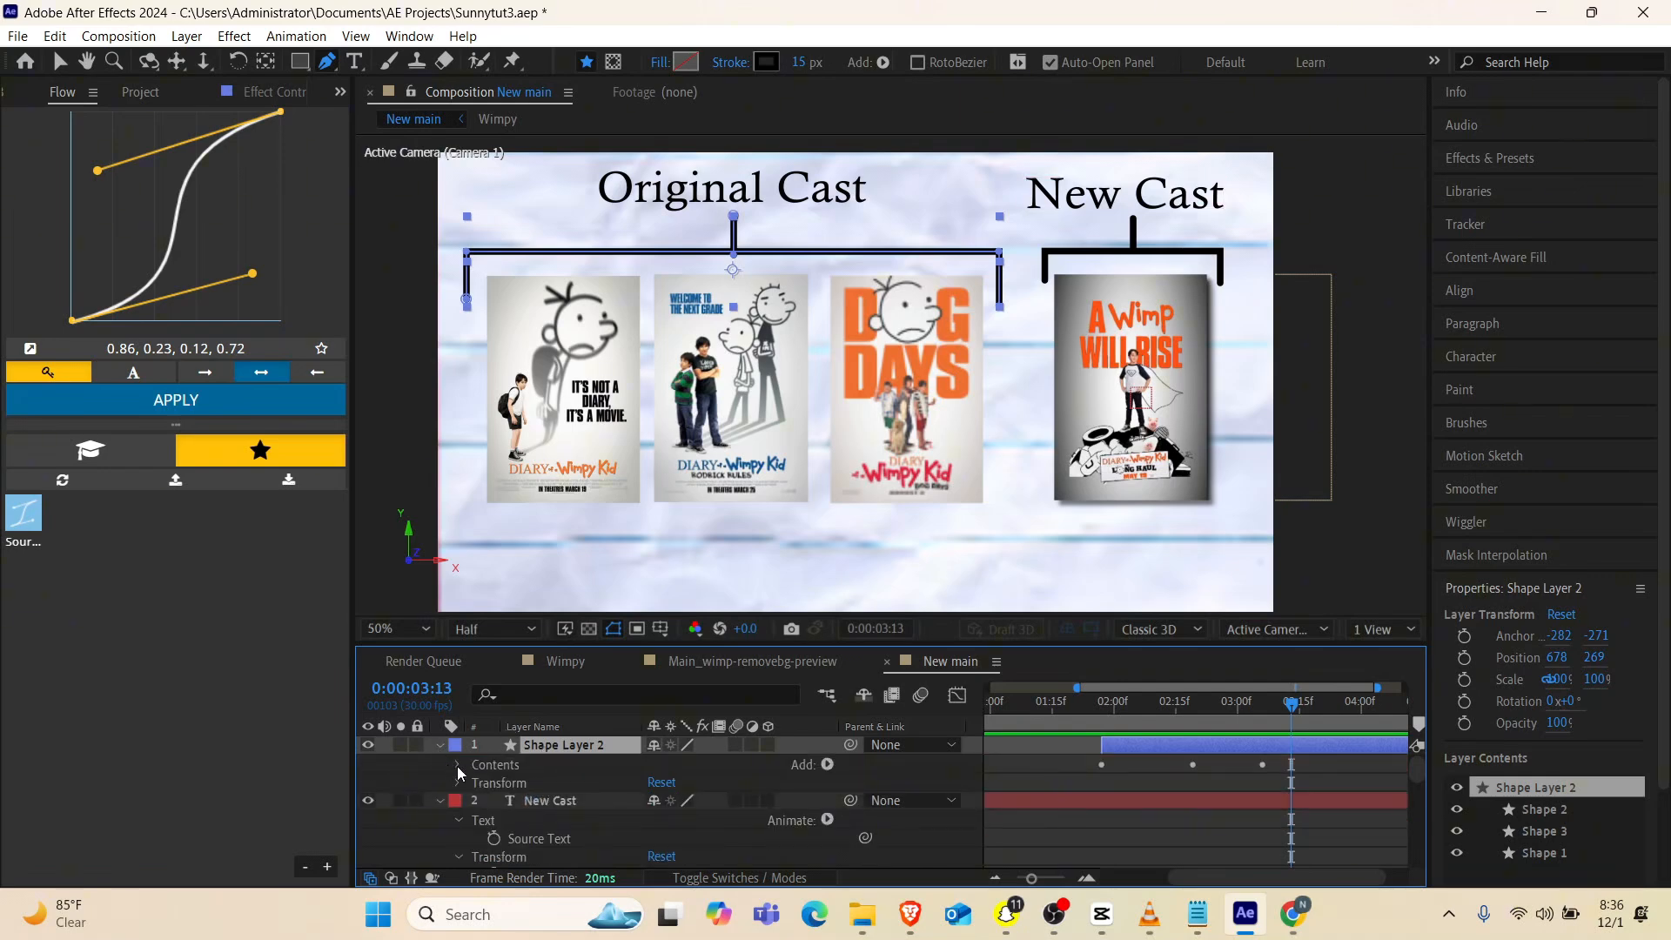
{"action": "left_click", "coordinate": [457, 765]}
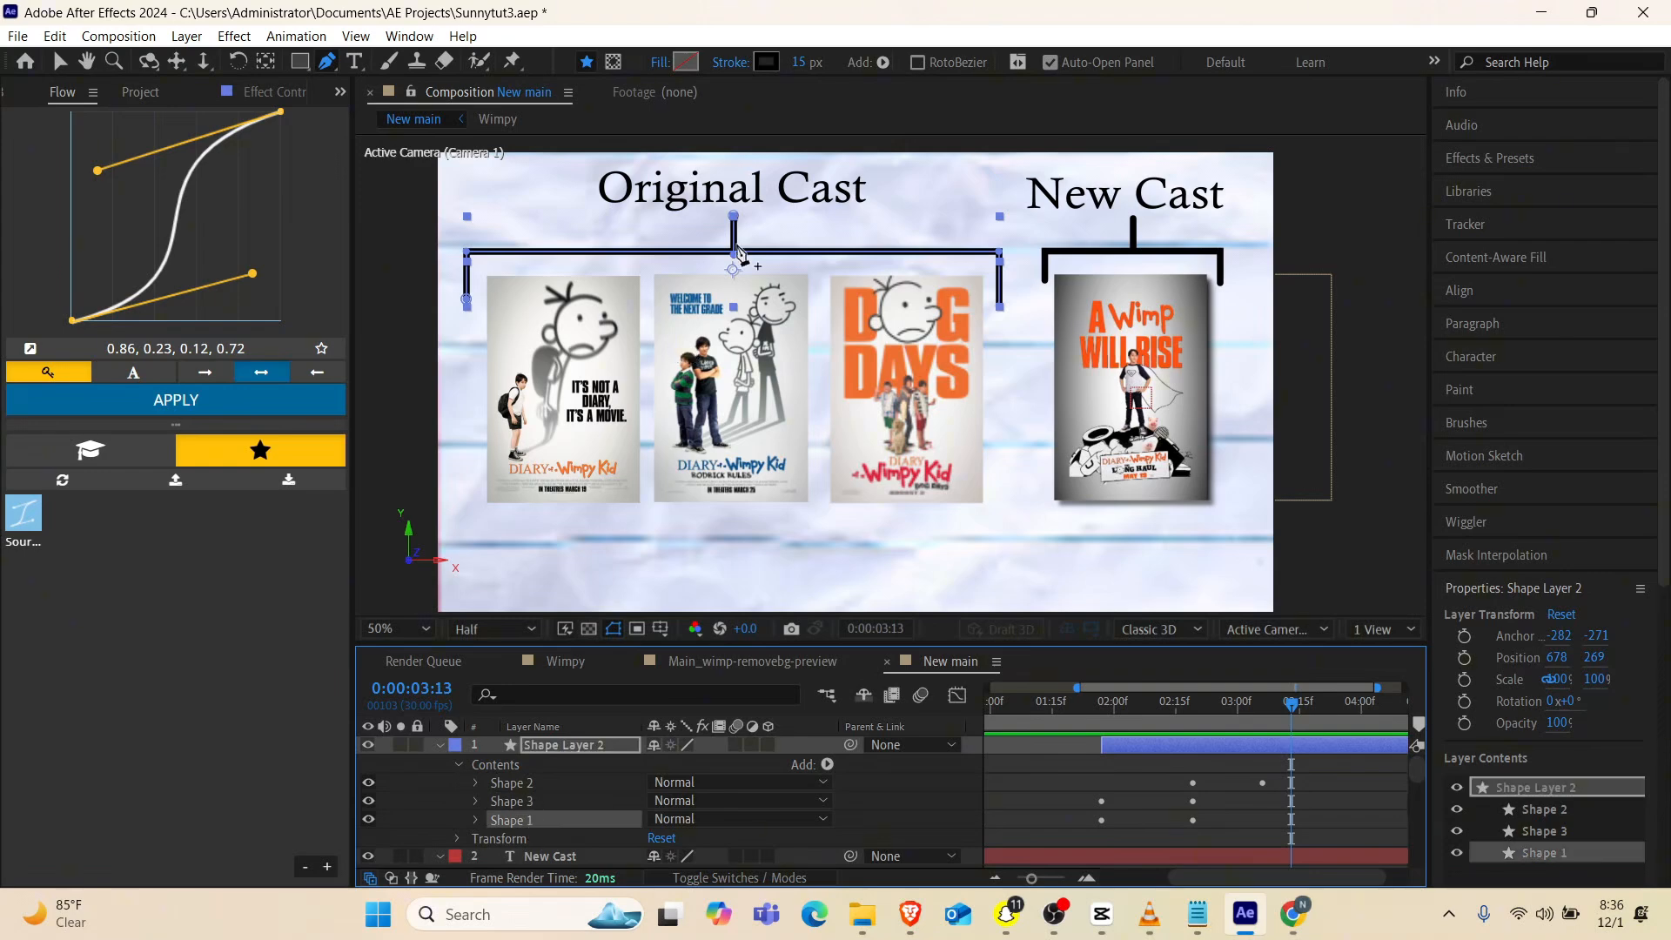
{"action": "key", "text": "period"}
{"action": "key", "text": "h"}
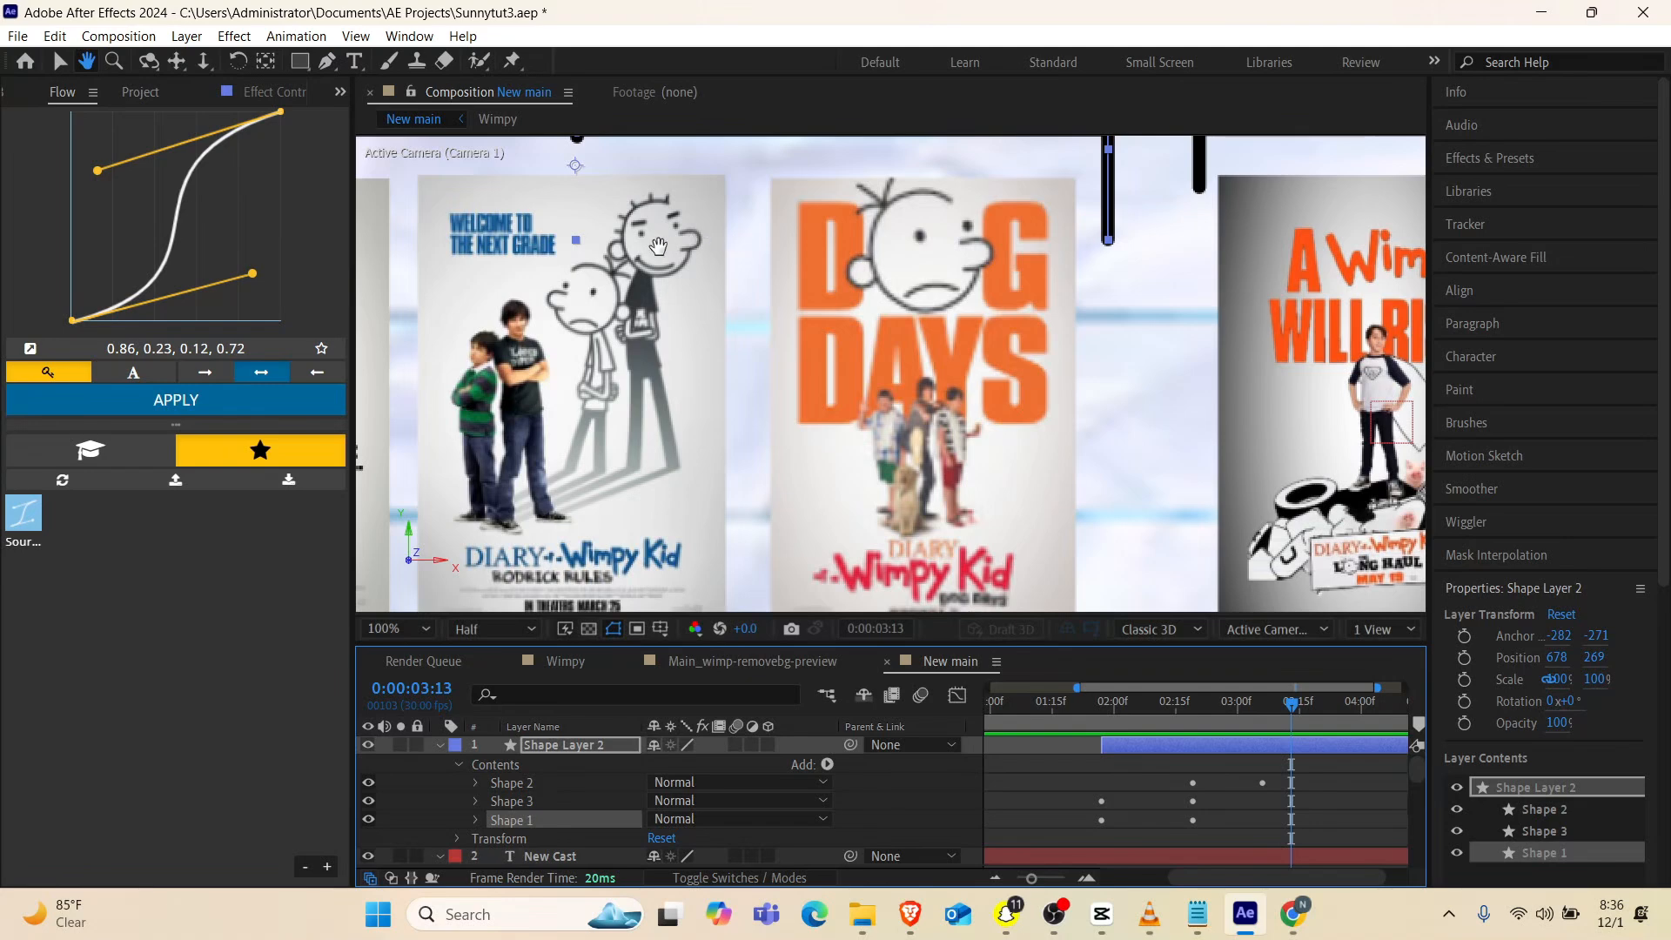
{"action": "left_click_drag", "start_coordinate": [658, 246], "coordinate": [802, 498]}
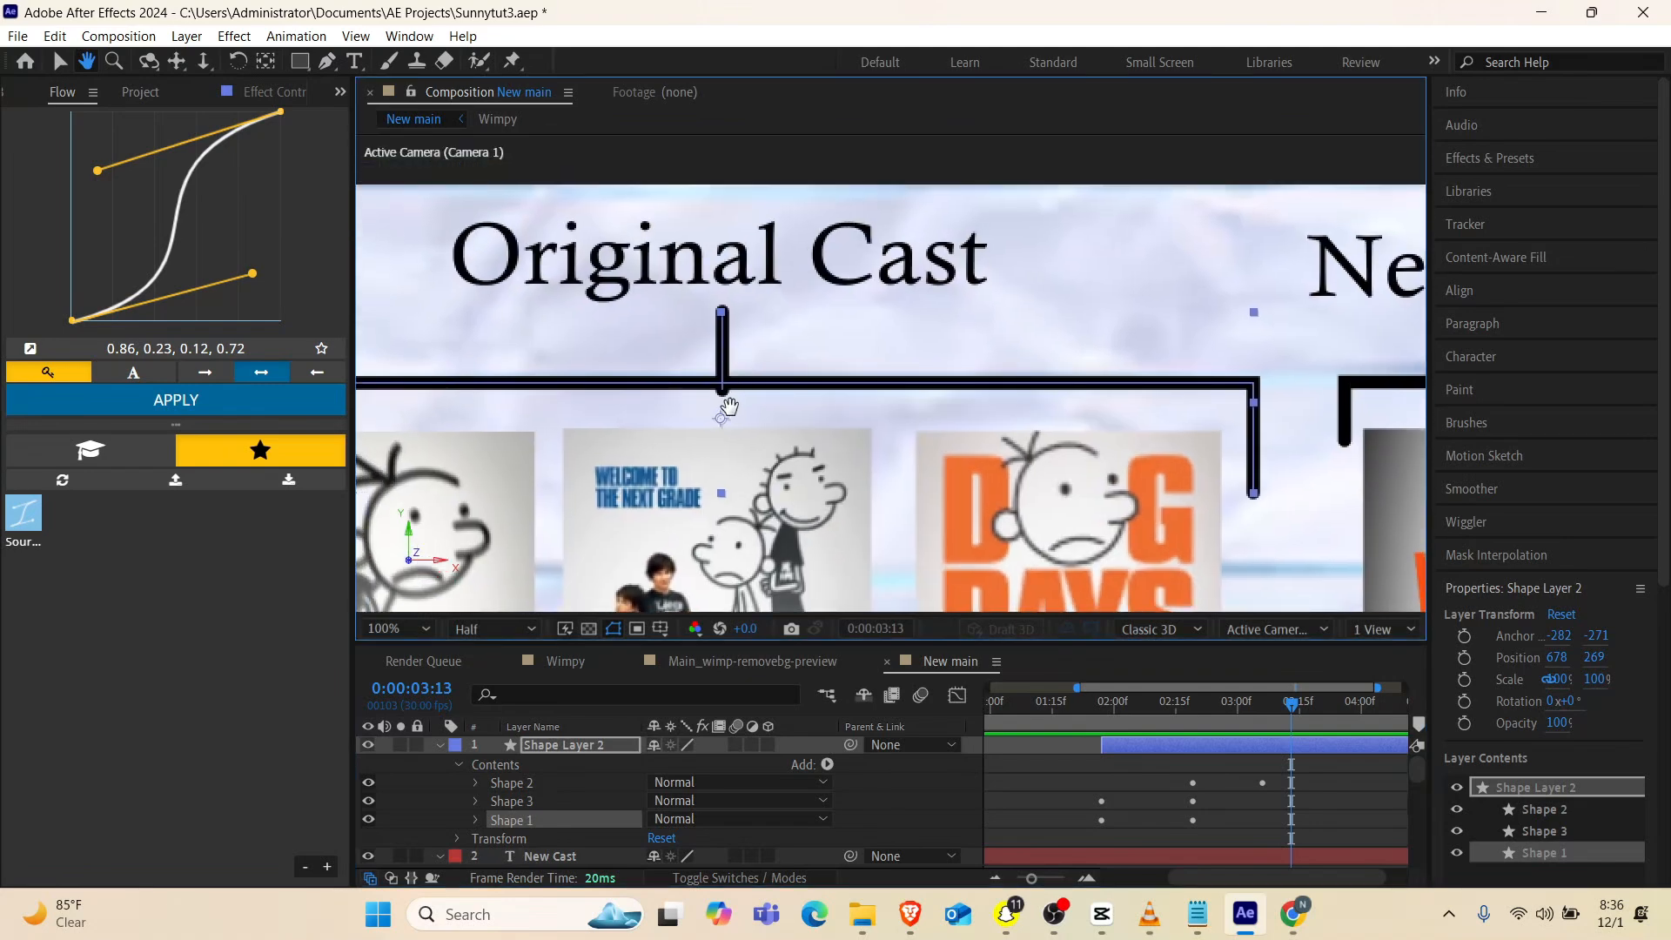
{"action": "key", "text": "g"}
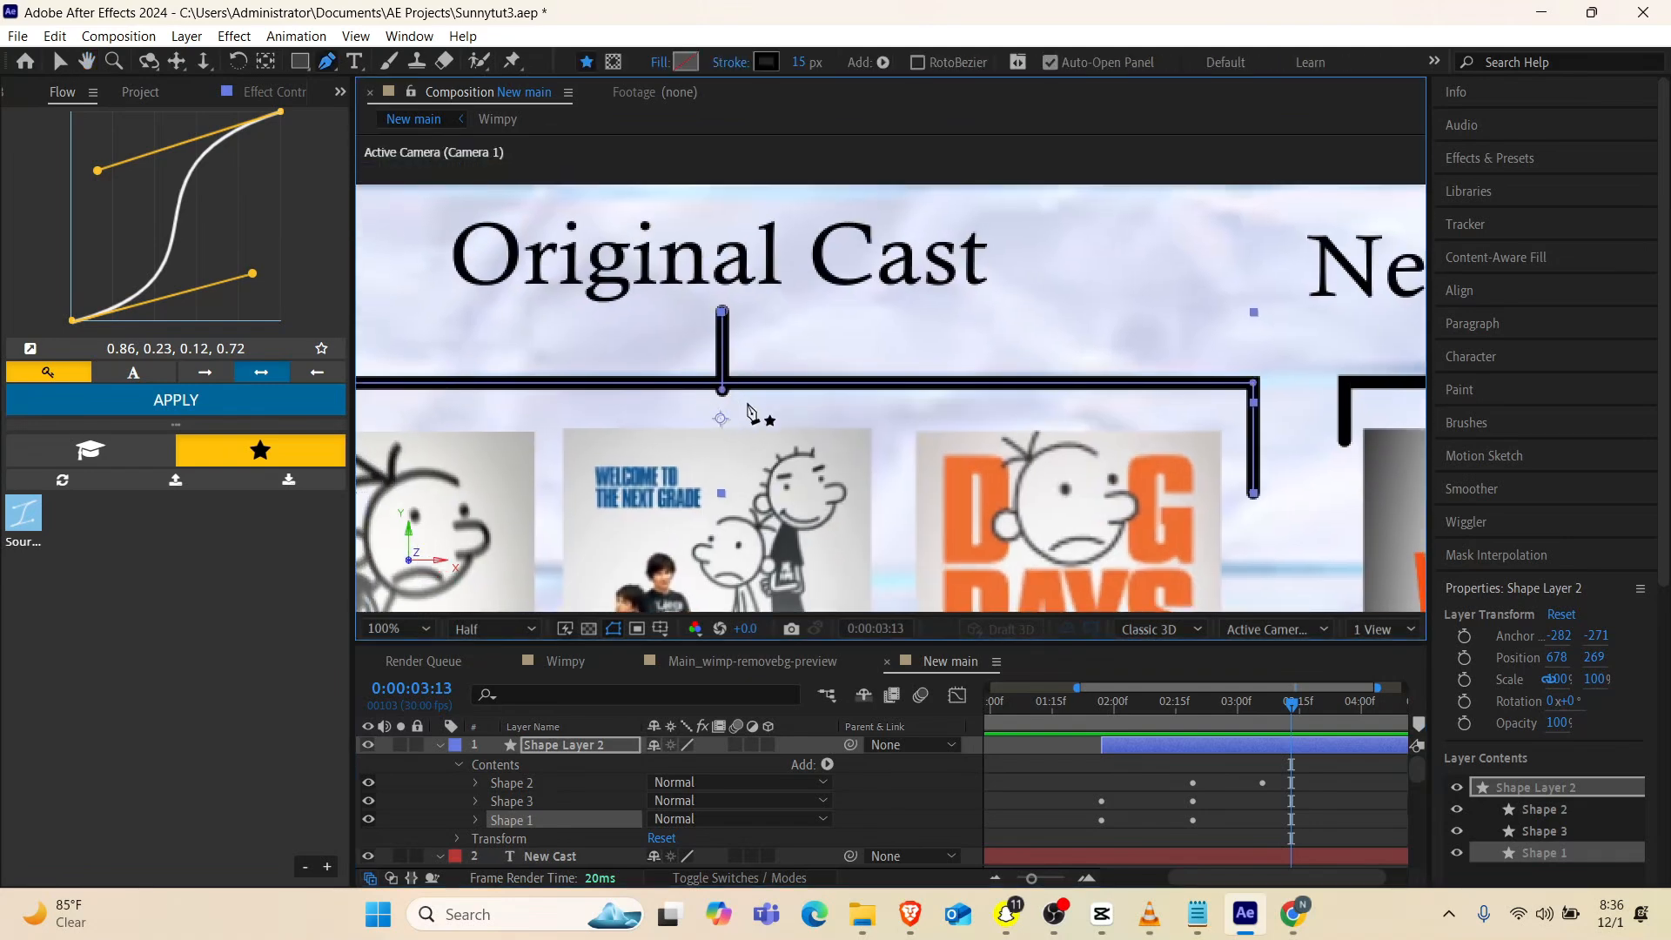
{"action": "left_click_drag", "start_coordinate": [721, 390], "coordinate": [721, 382]}
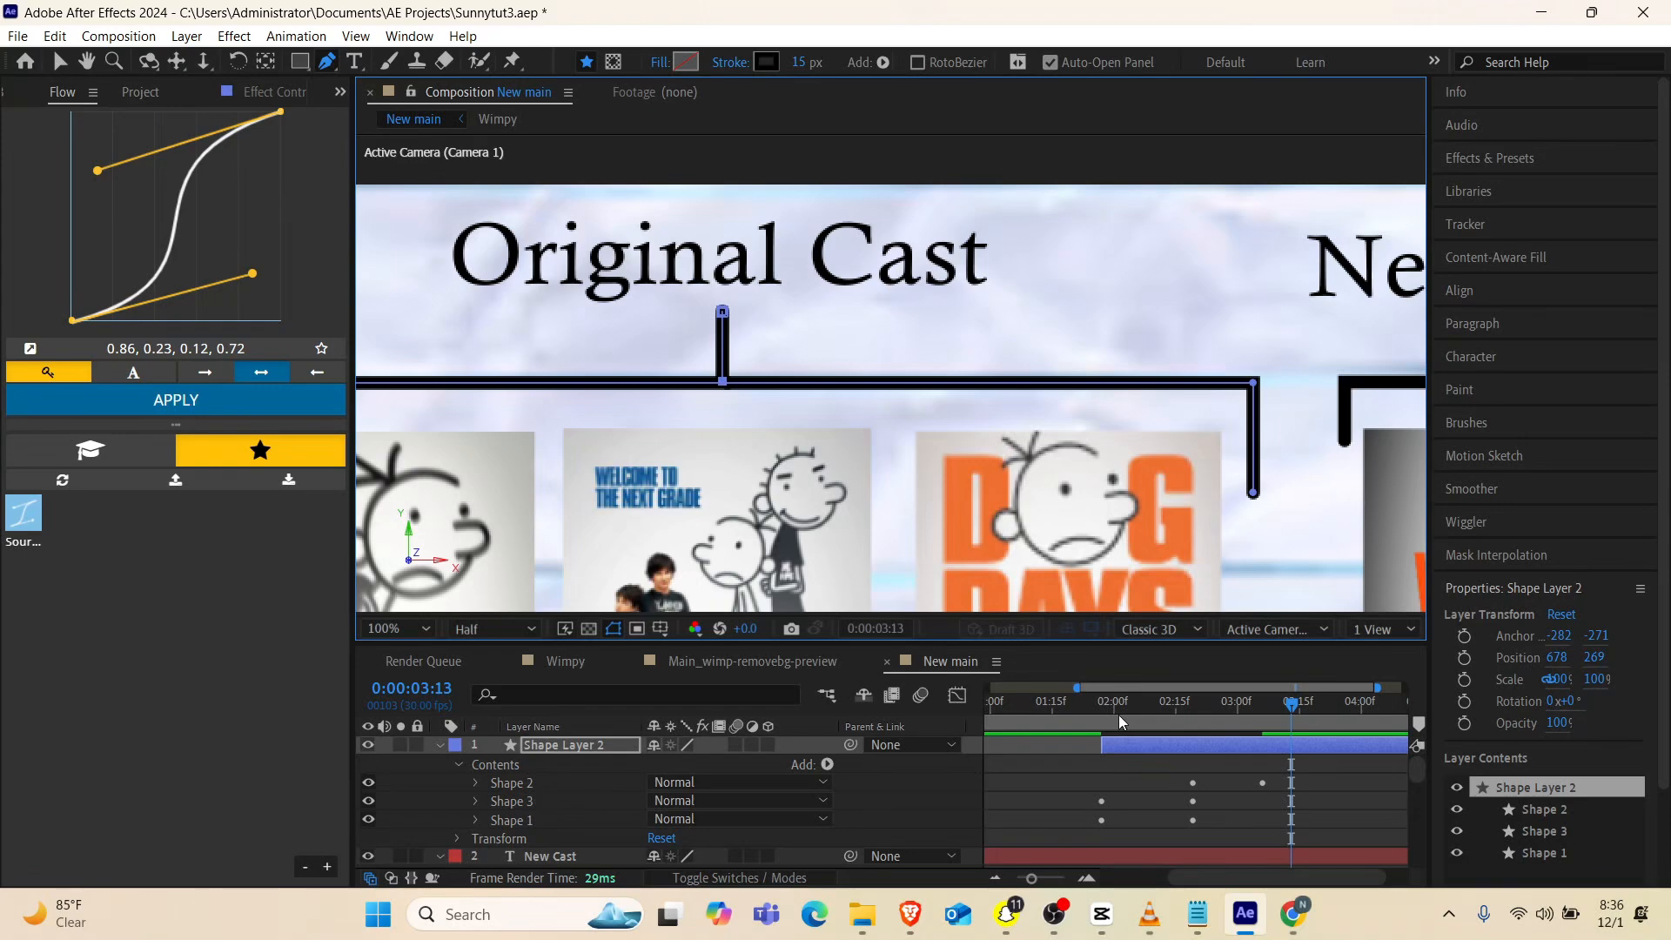
Scrub through the bracket animation and collapse the properties of all layers in the New main timeline
{"action": "left_click_drag", "start_coordinate": [1119, 714], "coordinate": [1271, 718]}
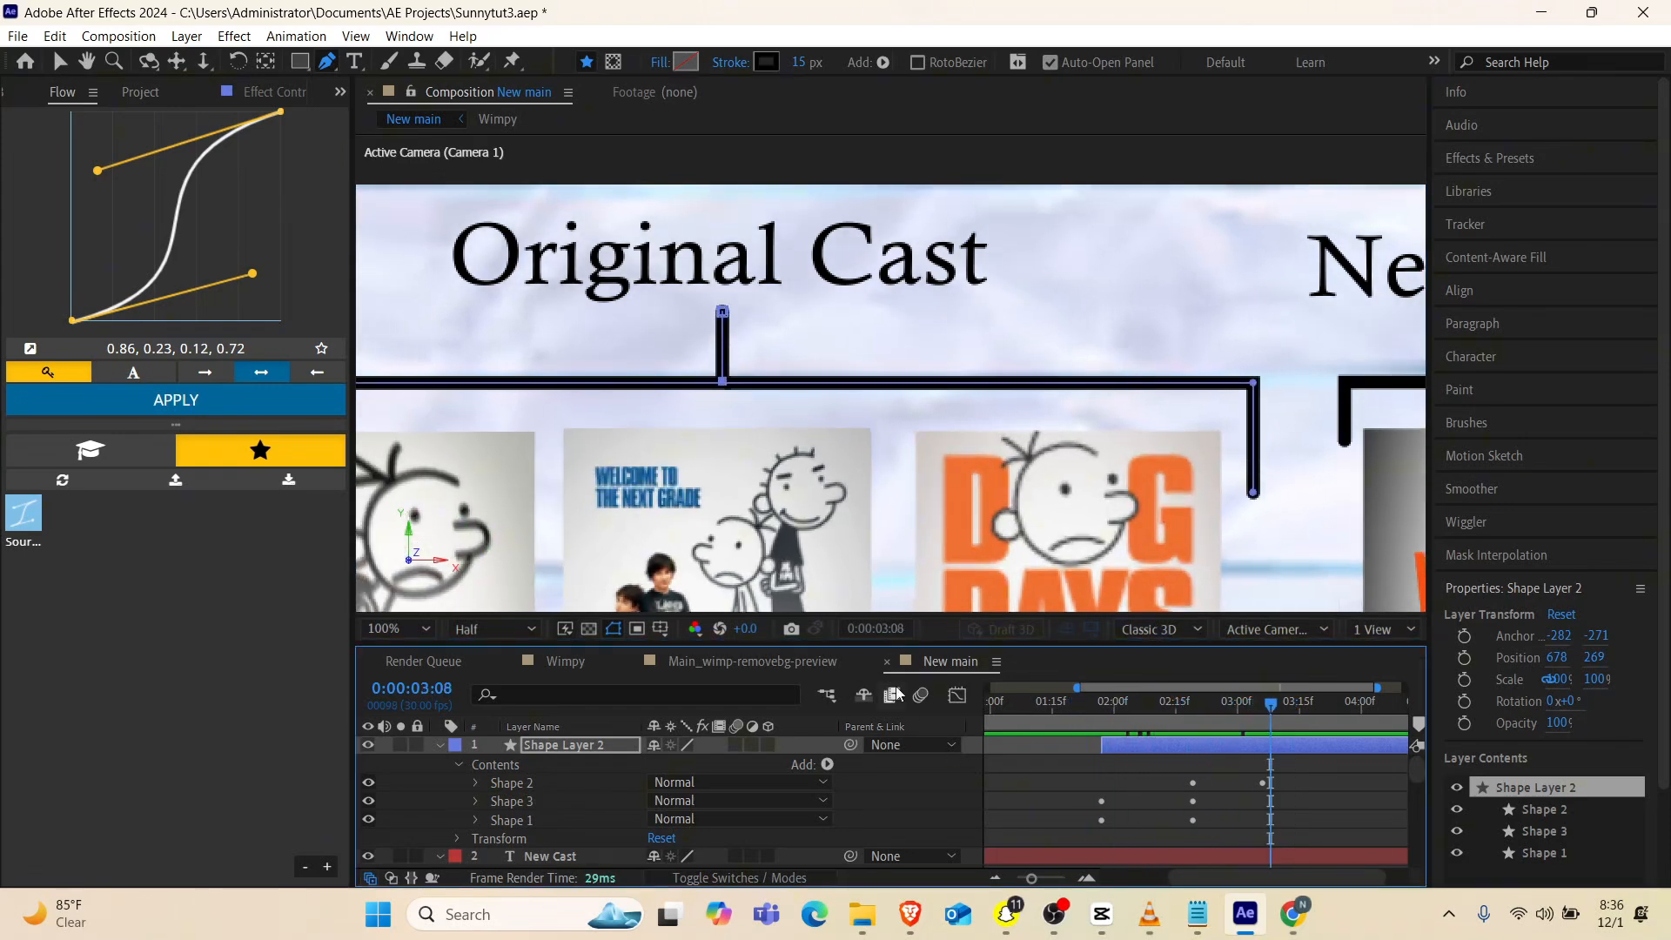
{"action": "left_click", "coordinate": [539, 750]}
{"action": "key", "text": "u"}
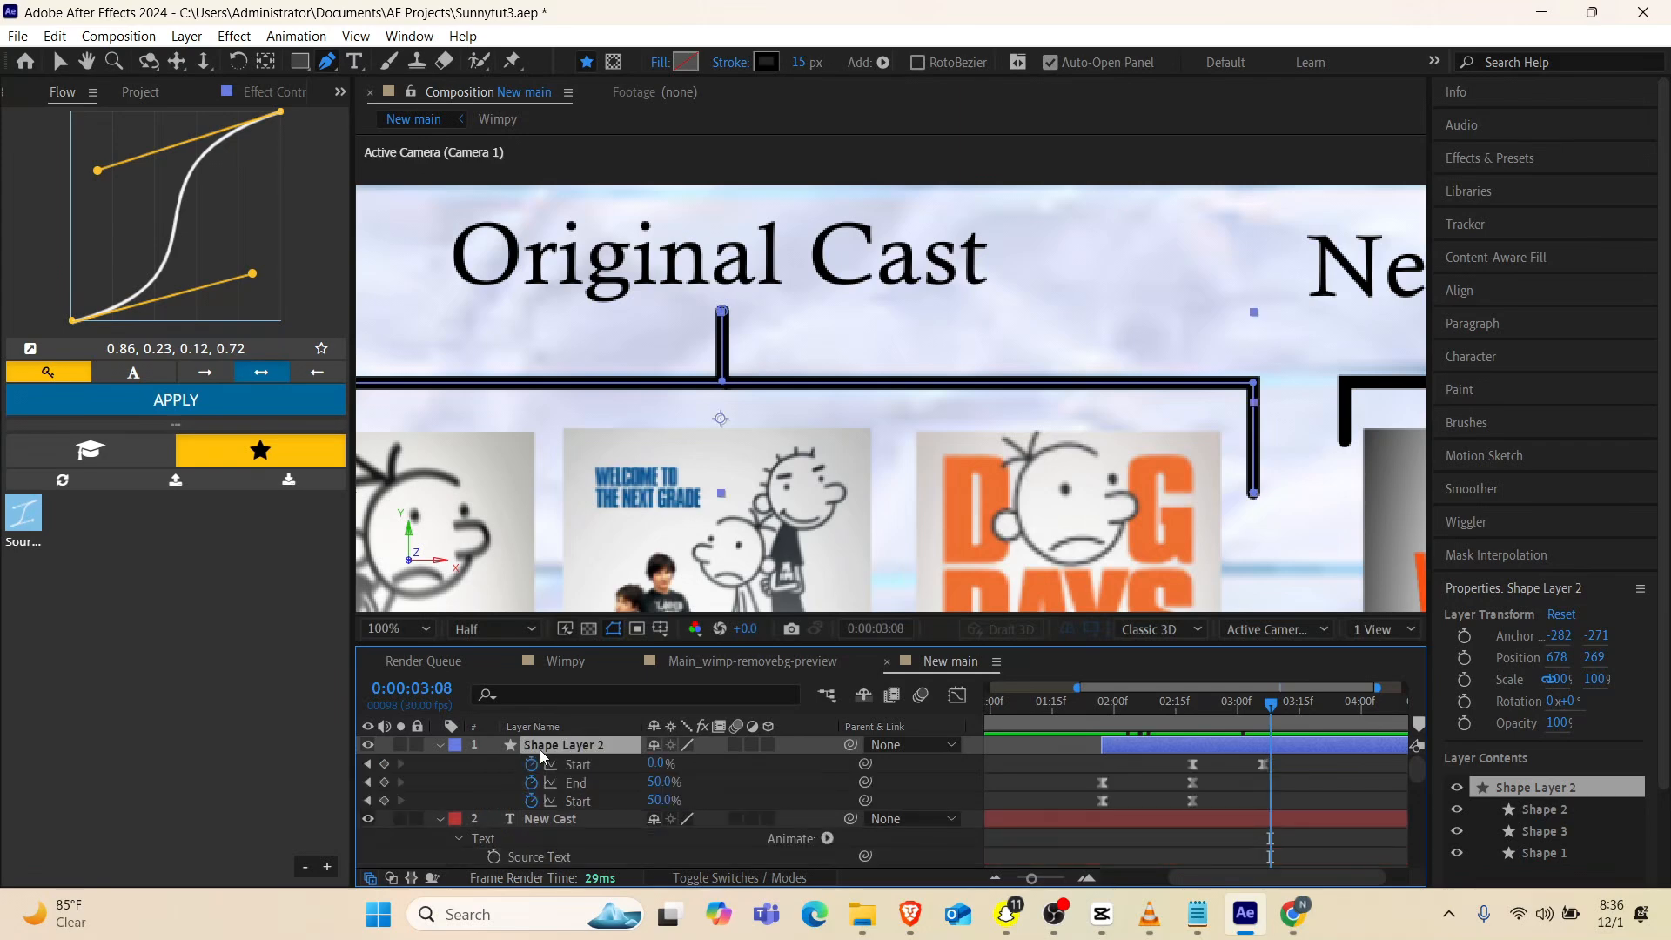
{"action": "key", "text": "u"}
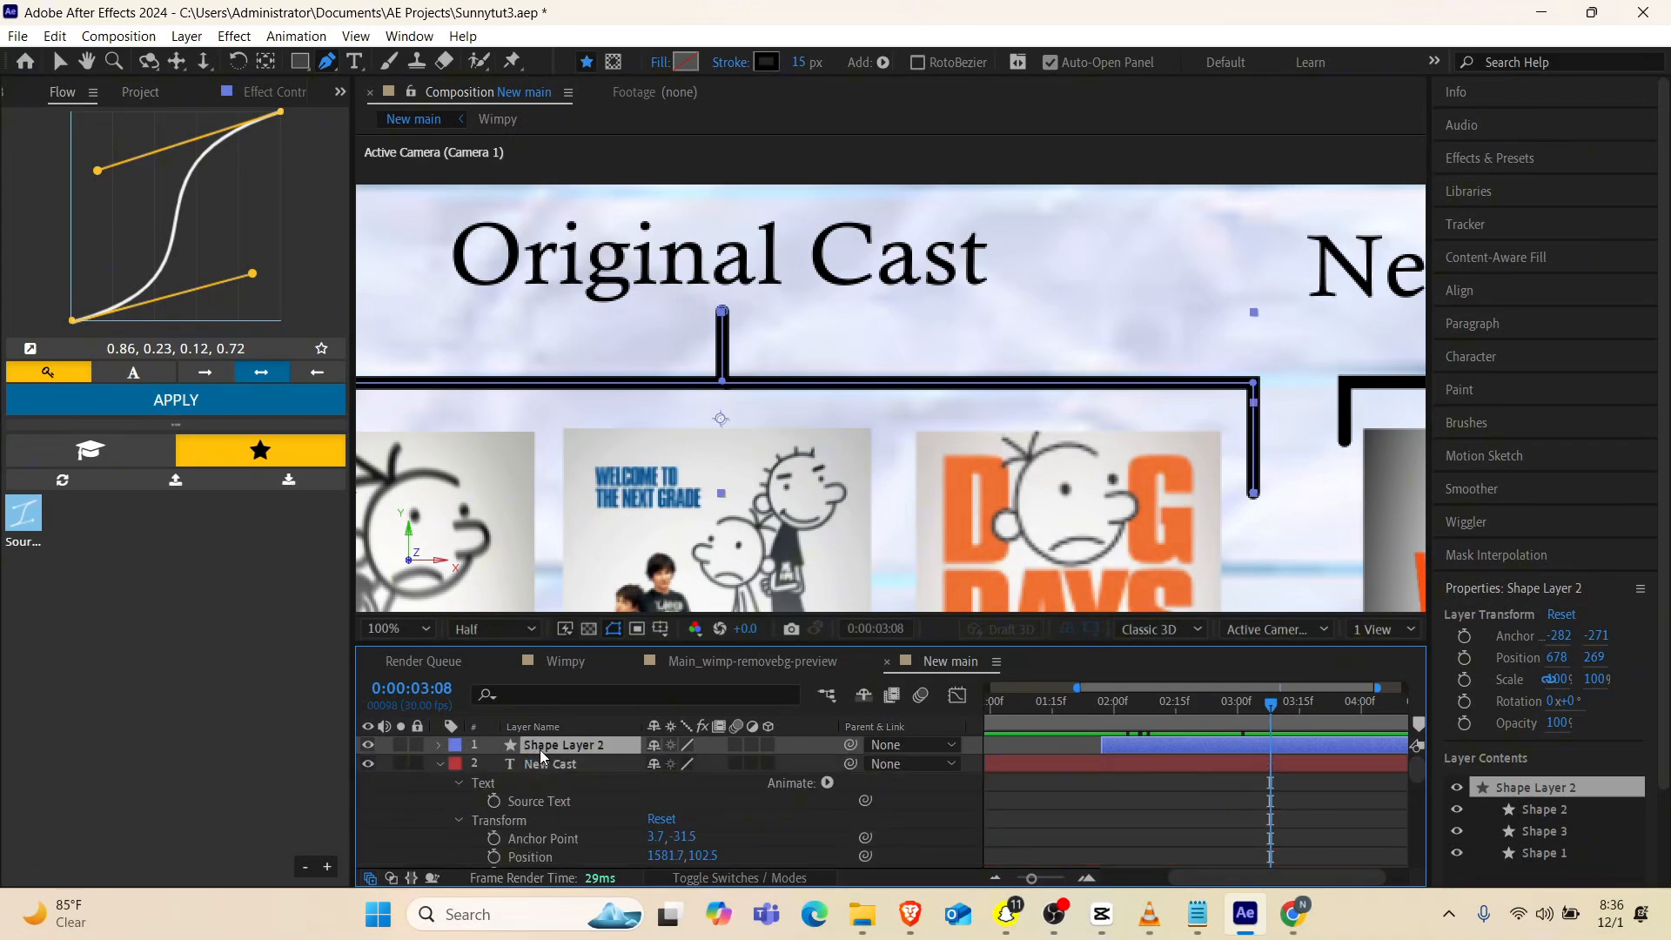
{"action": "key", "text": "ctrl+a"}
{"action": "key", "text": "u"}
{"action": "key", "text": "u"}
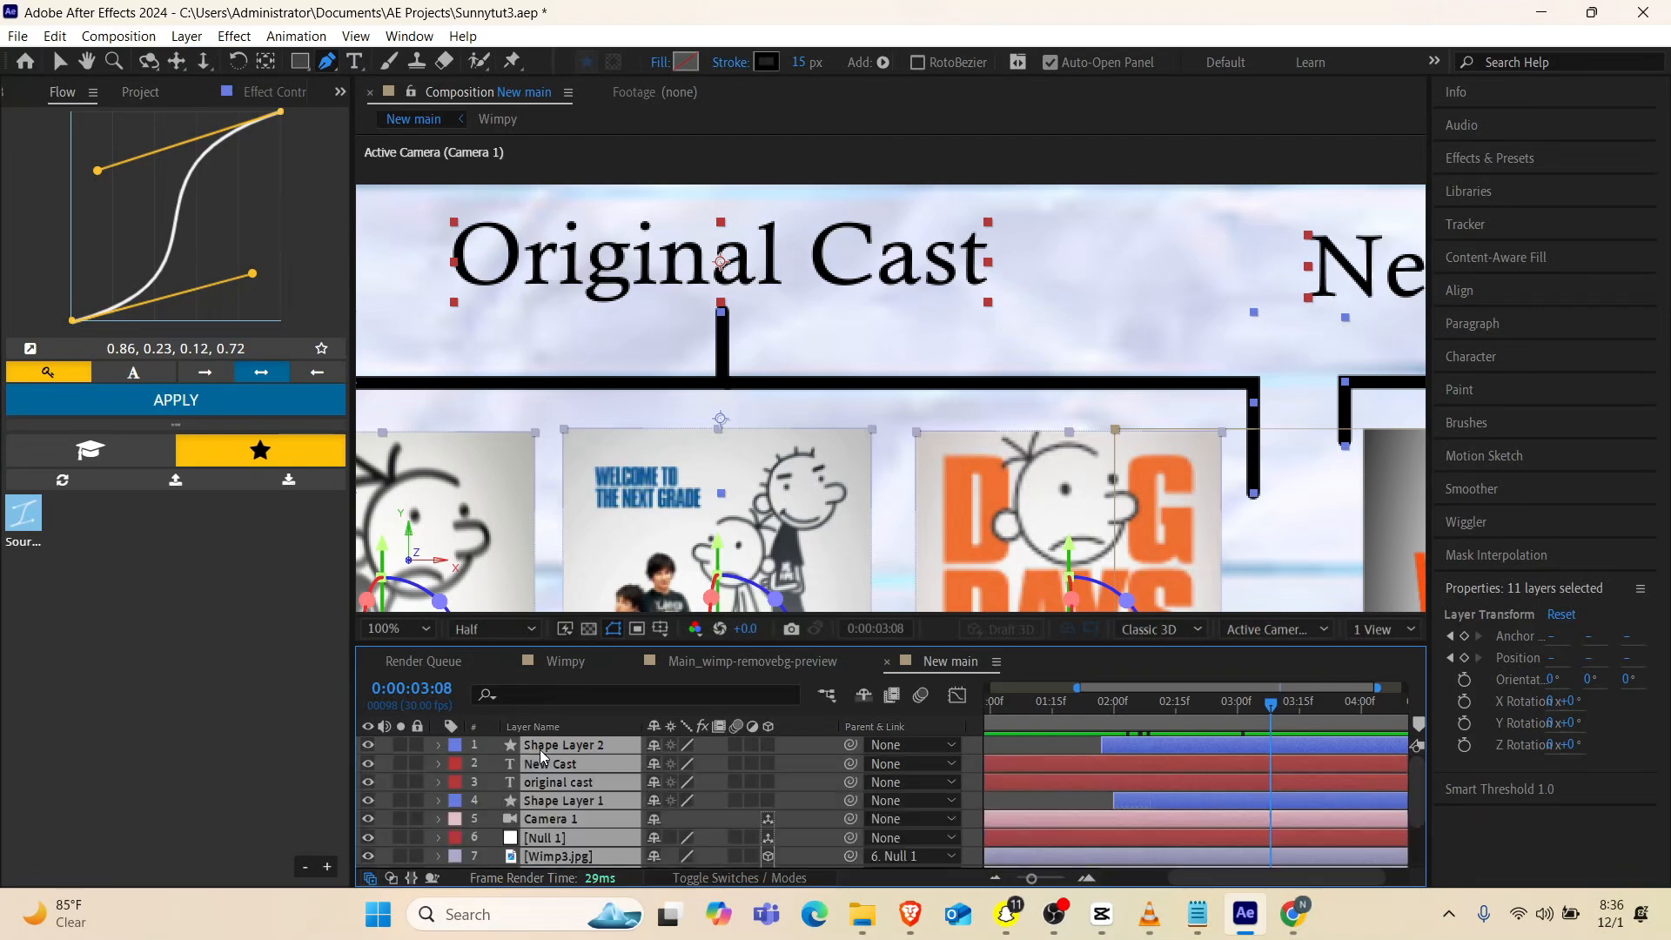
{"action": "left_click", "coordinate": [1058, 744]}
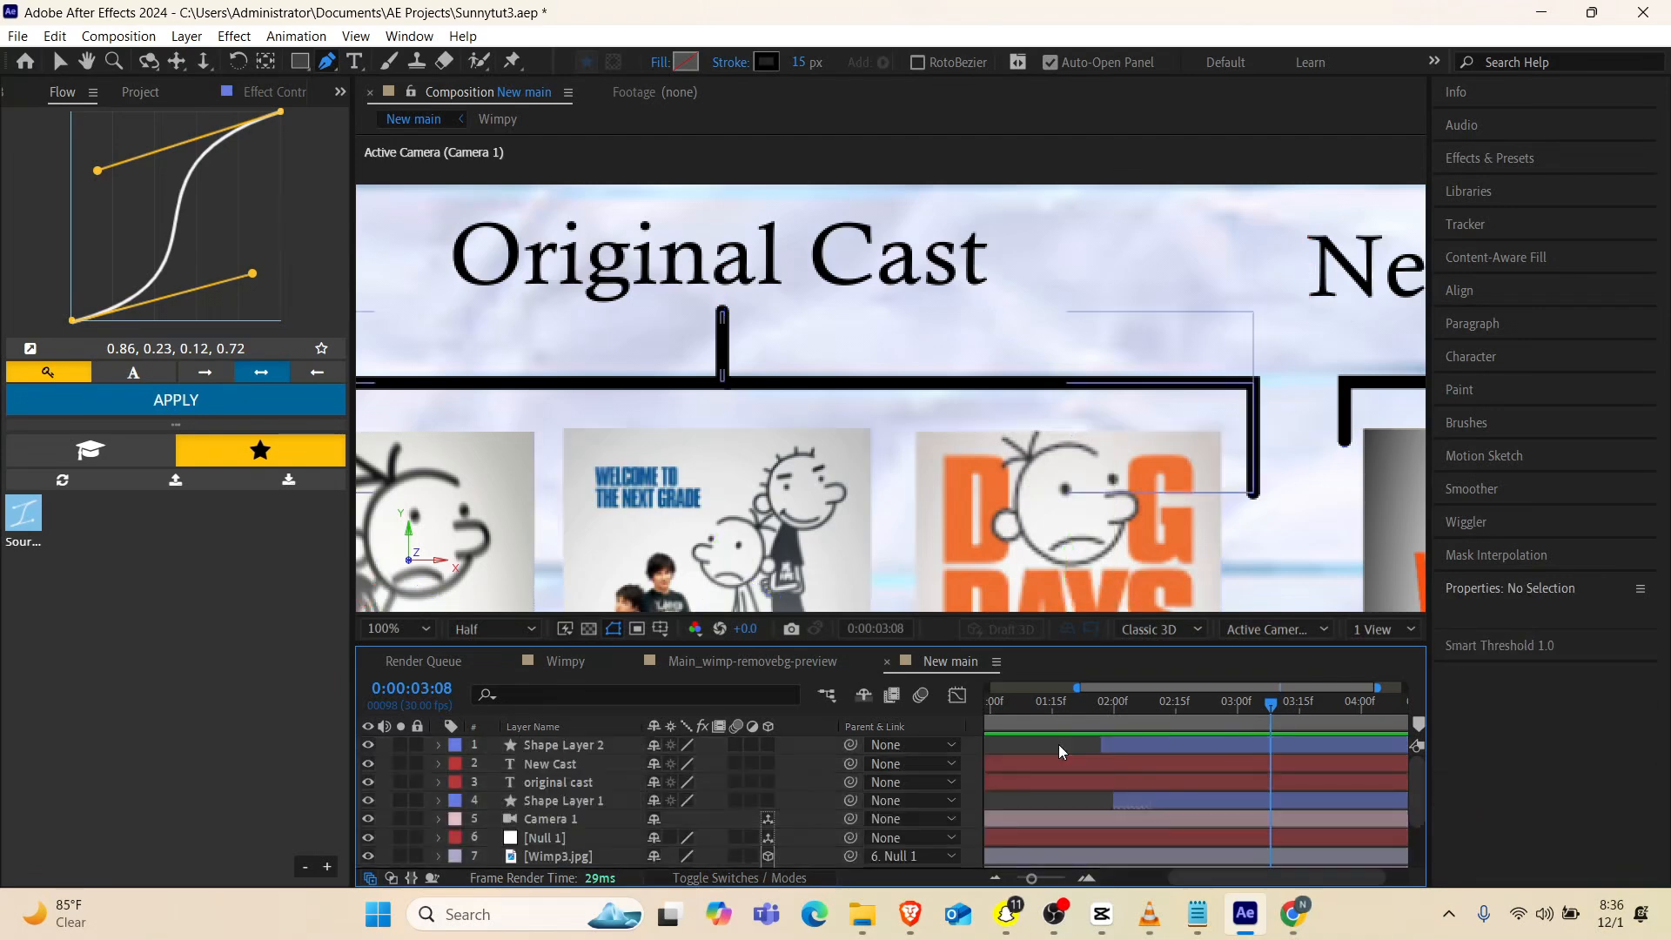
Trim the New Cast and original cast text layers so they start at 0:00:01:24
{"action": "left_click", "coordinate": [1090, 703]}
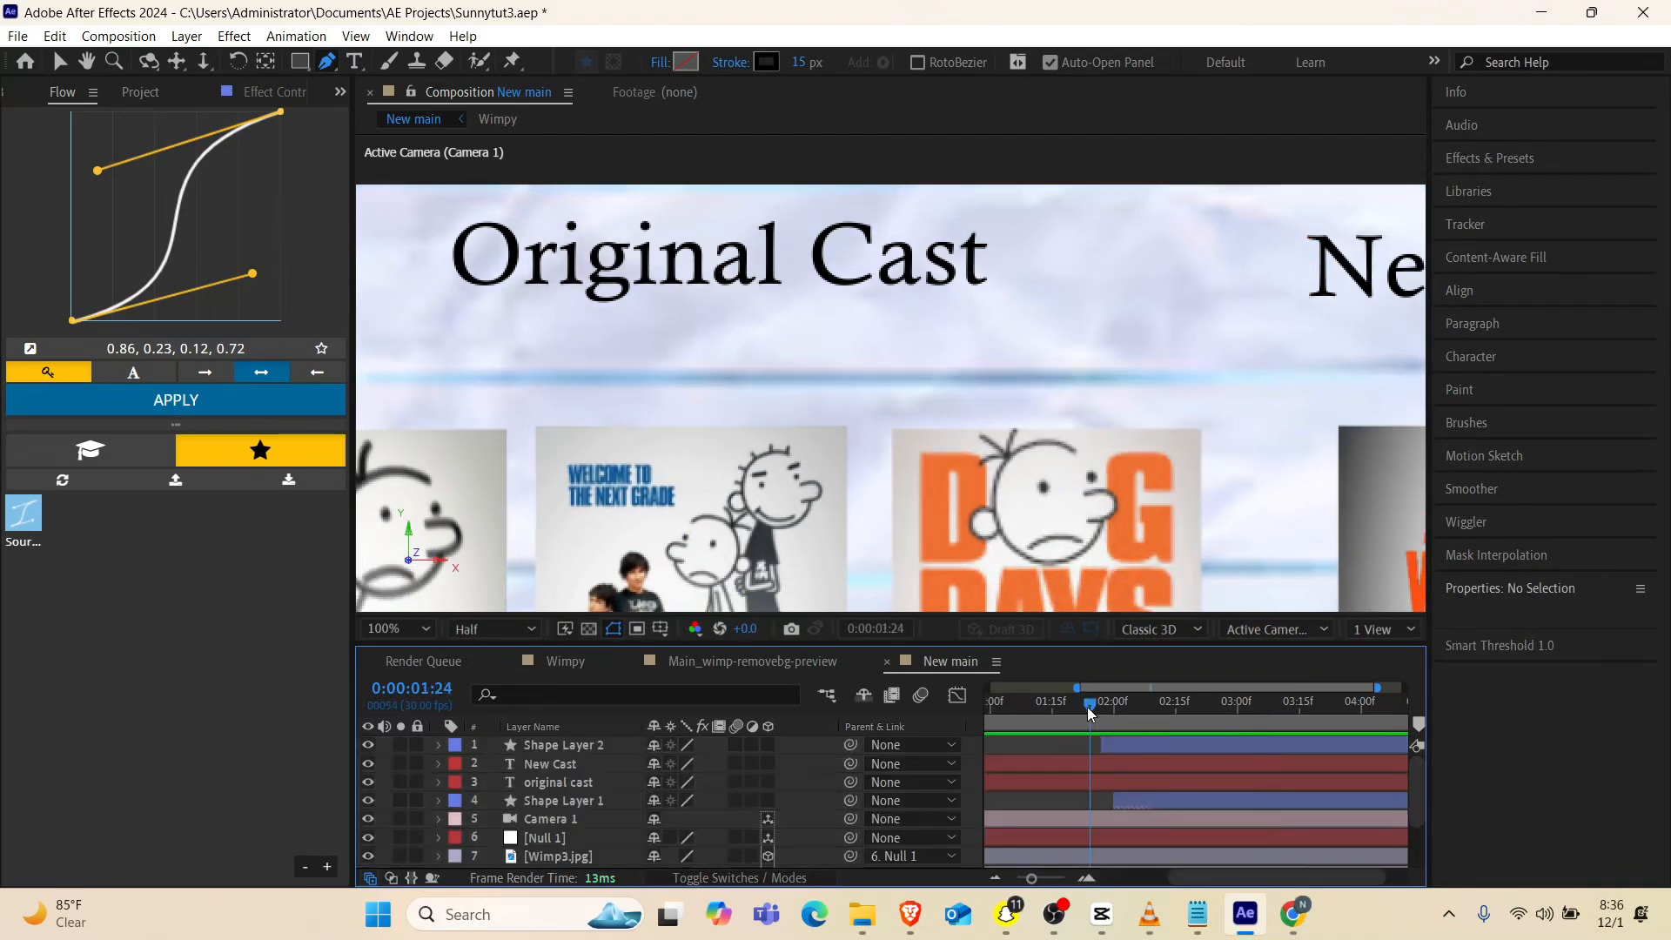
{"action": "left_click", "coordinate": [555, 760]}
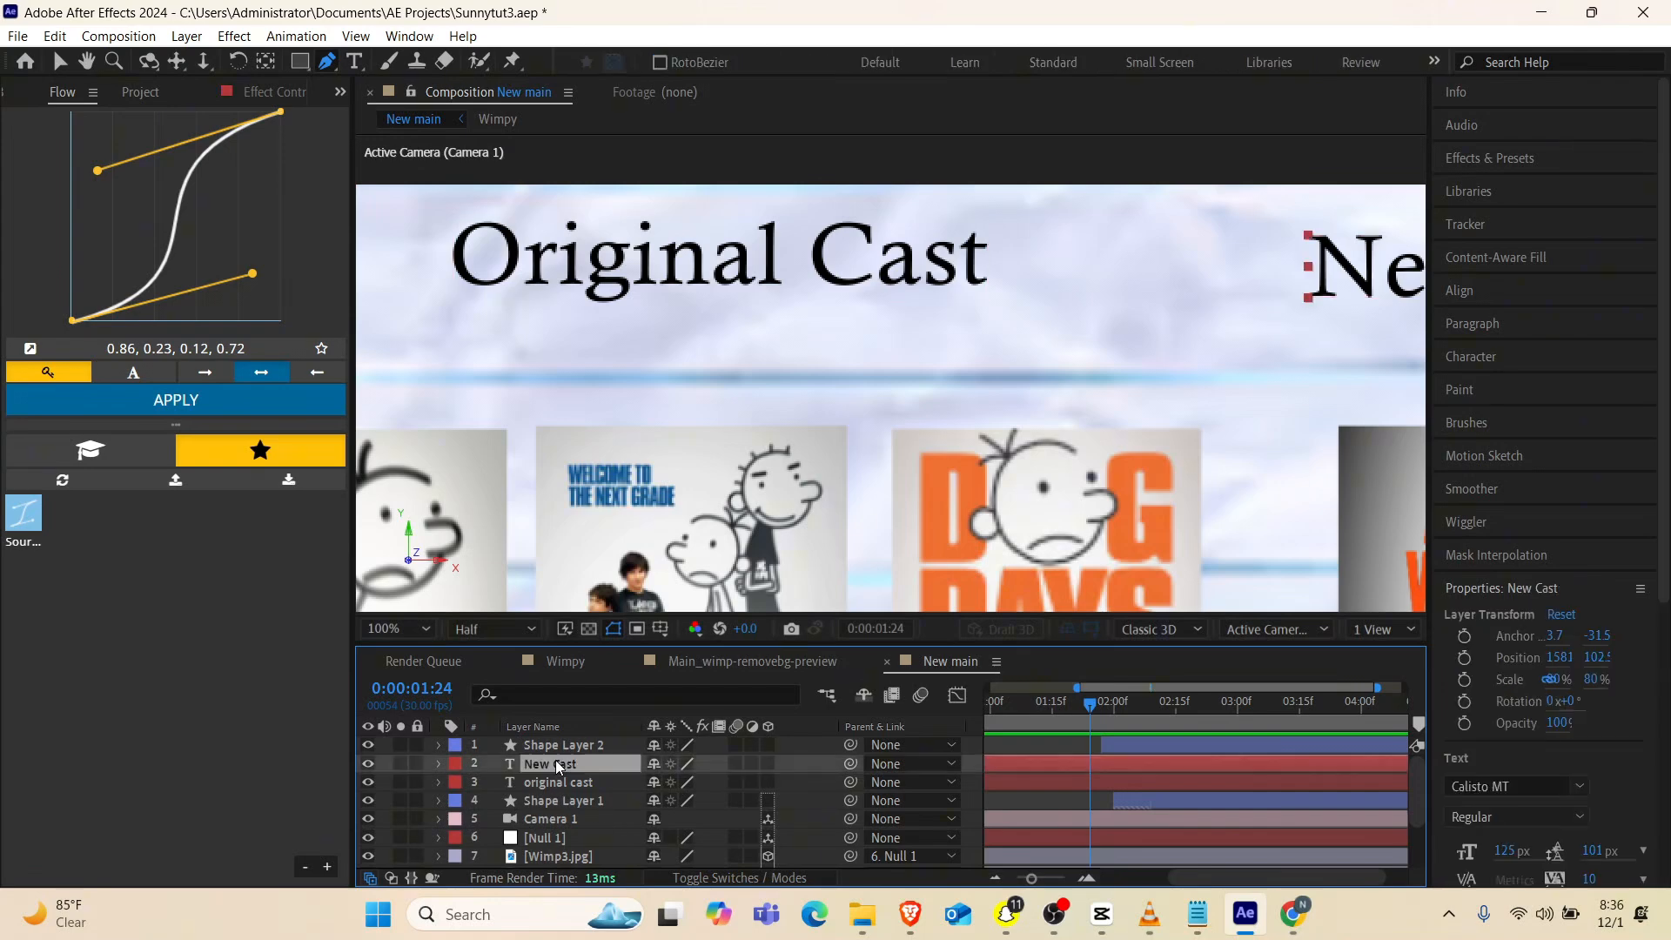
{"action": "left_click", "coordinate": [560, 780], "text": "ctrl"}
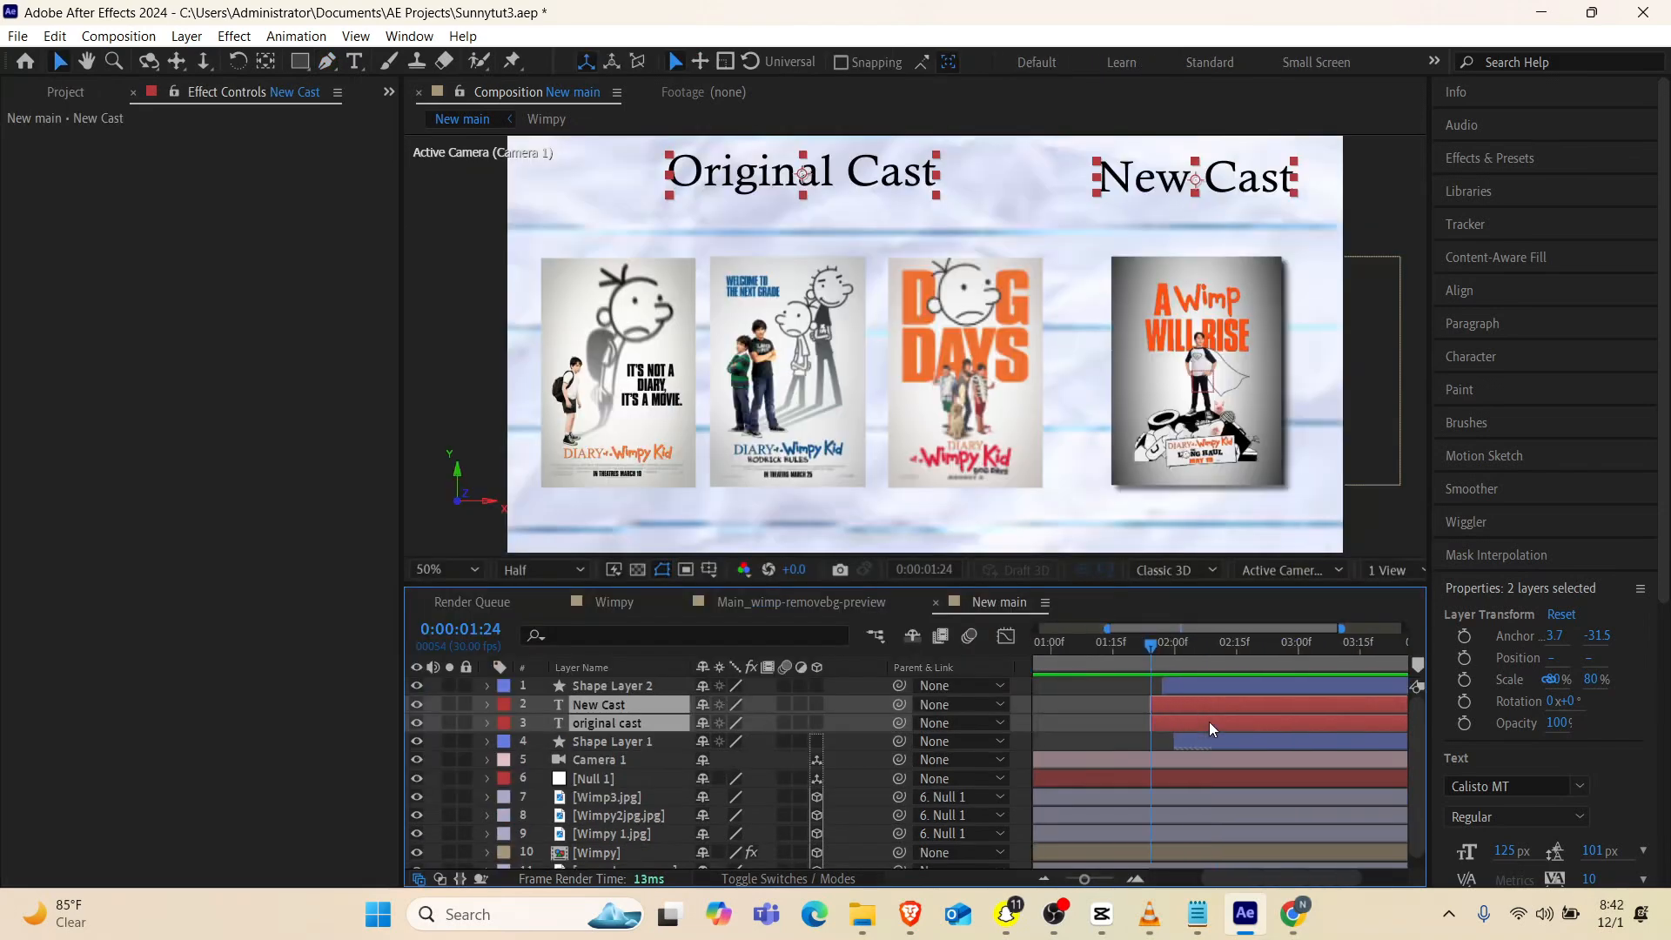
{"action": "left_click", "coordinate": [1210, 740]}
Apply the Fade Up Words preset to the New Cast text layer at 0:00:01:24
{"action": "left_click", "coordinate": [623, 697]}
{"action": "key", "text": "ctrl+space"}
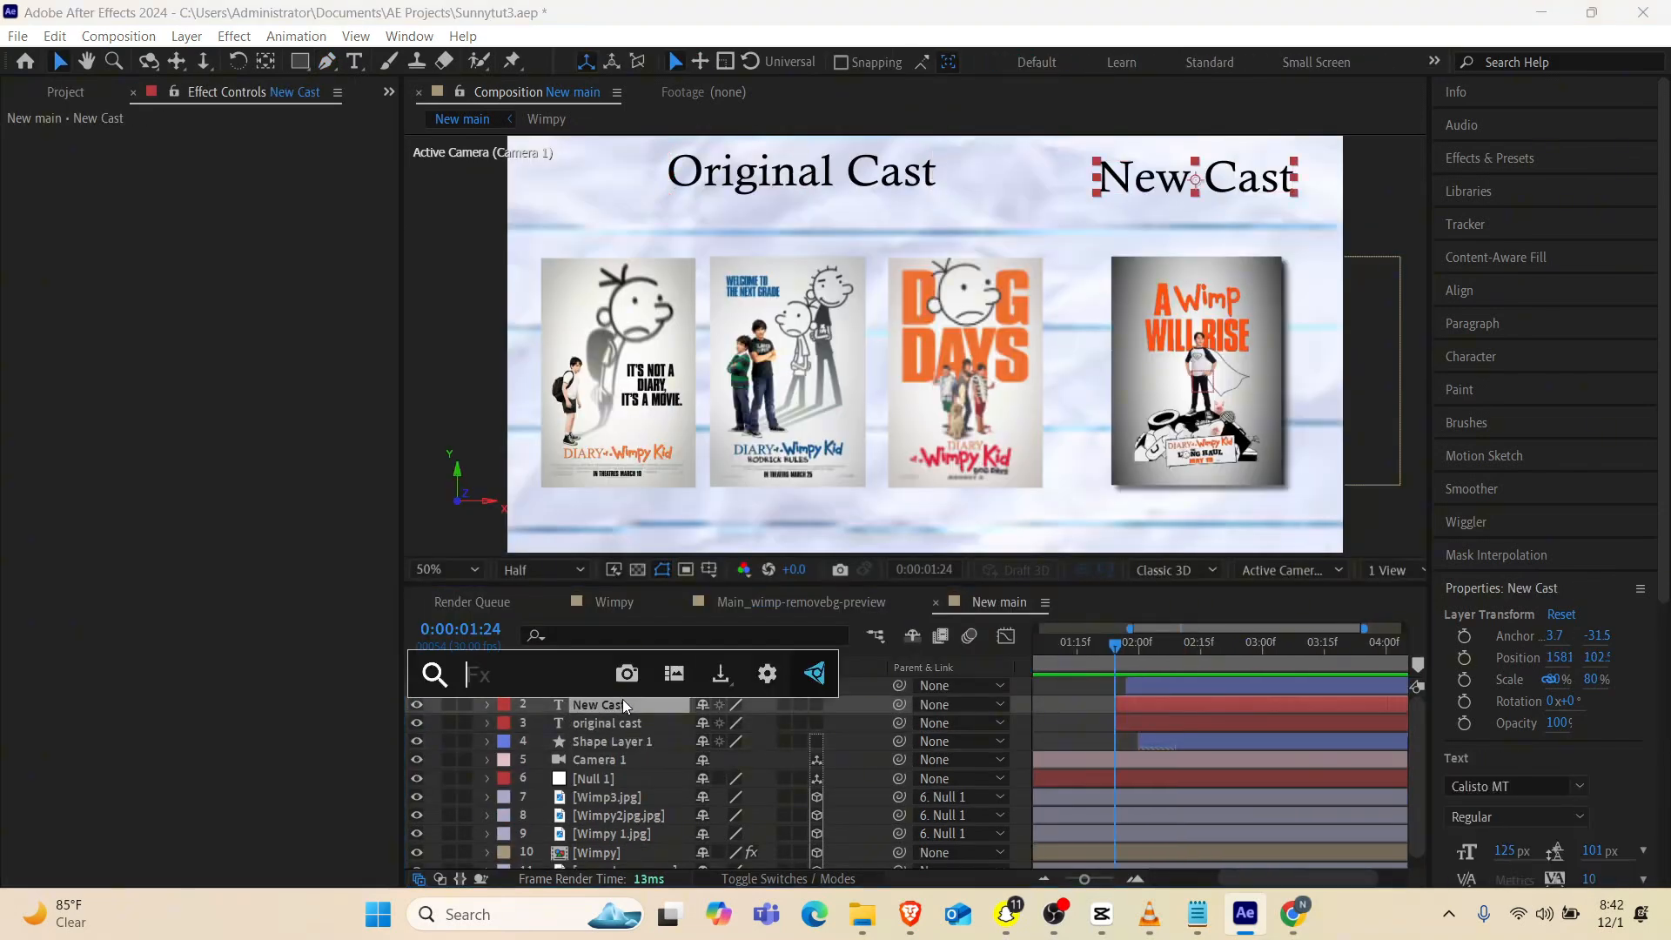
{"action": "type", "text": "fade"}
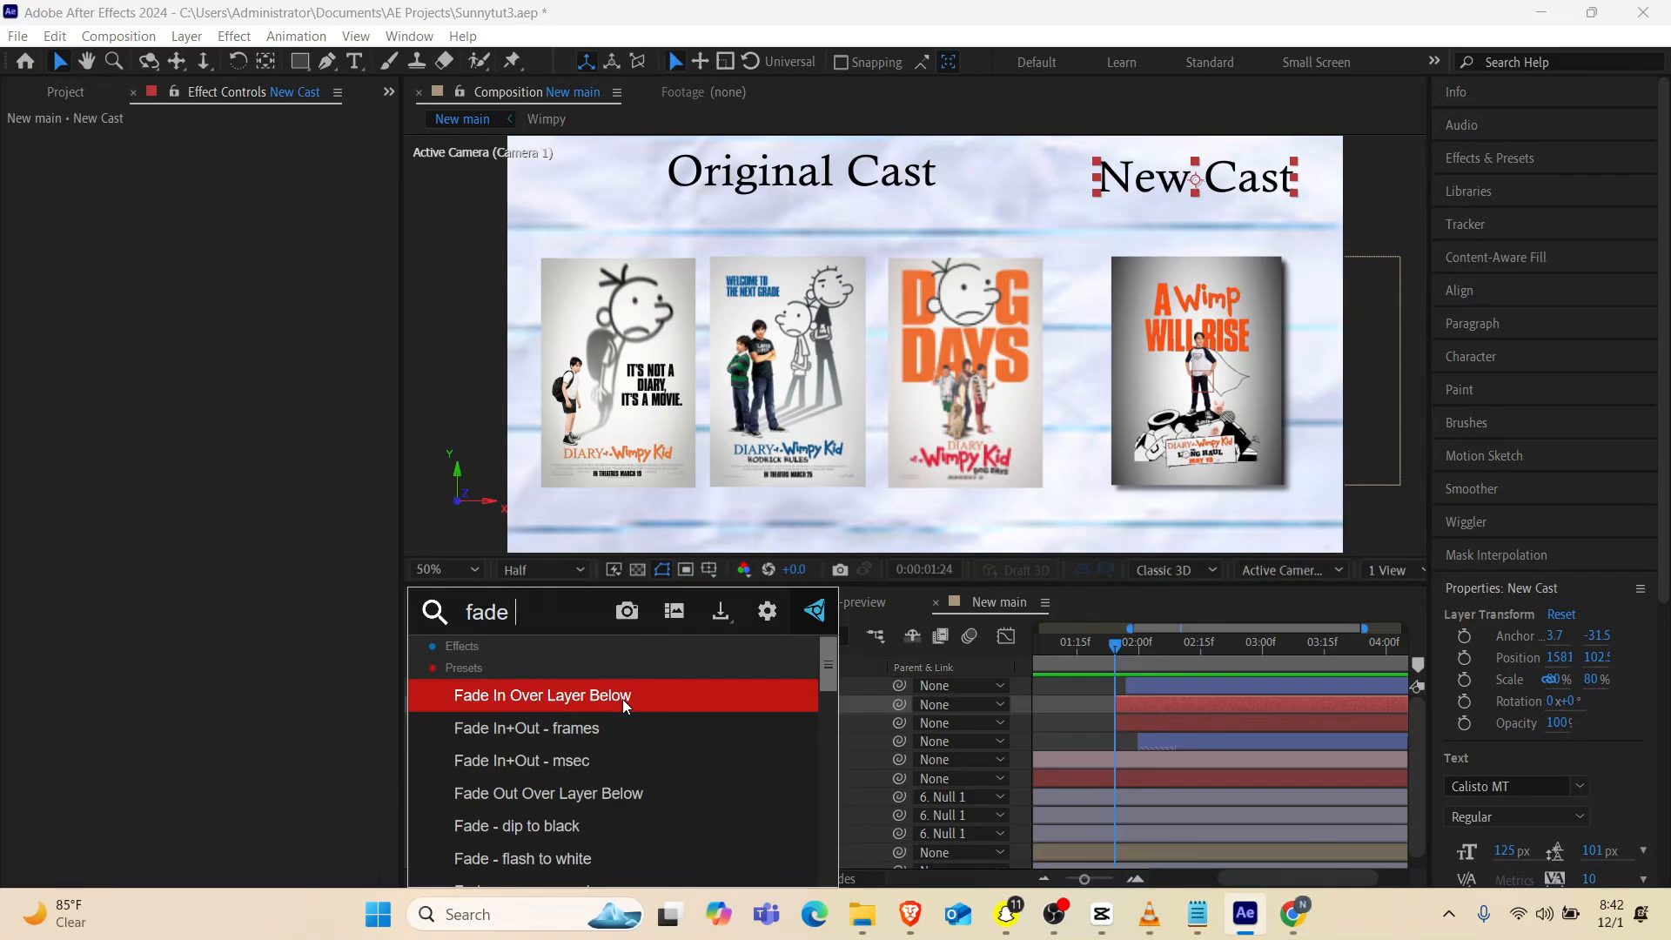
{"action": "type", "text": " up"}
{"action": "key", "text": "Down"}
{"action": "key", "text": "Down"}
{"action": "key", "text": "Down"}
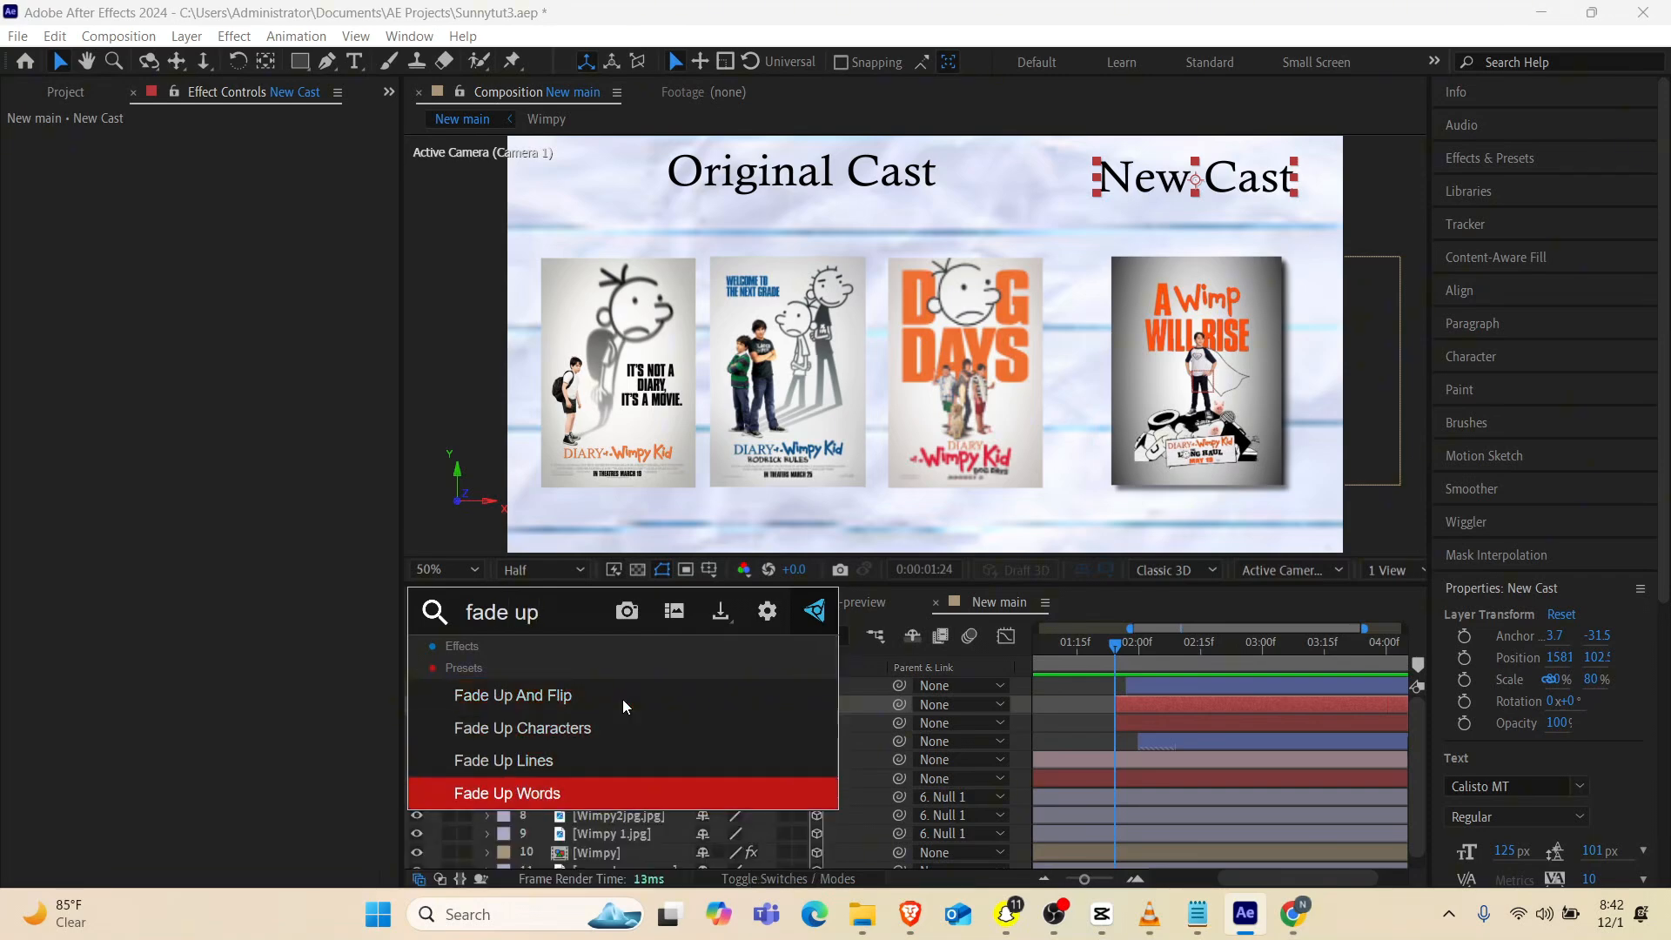
{"action": "key", "text": "Return"}
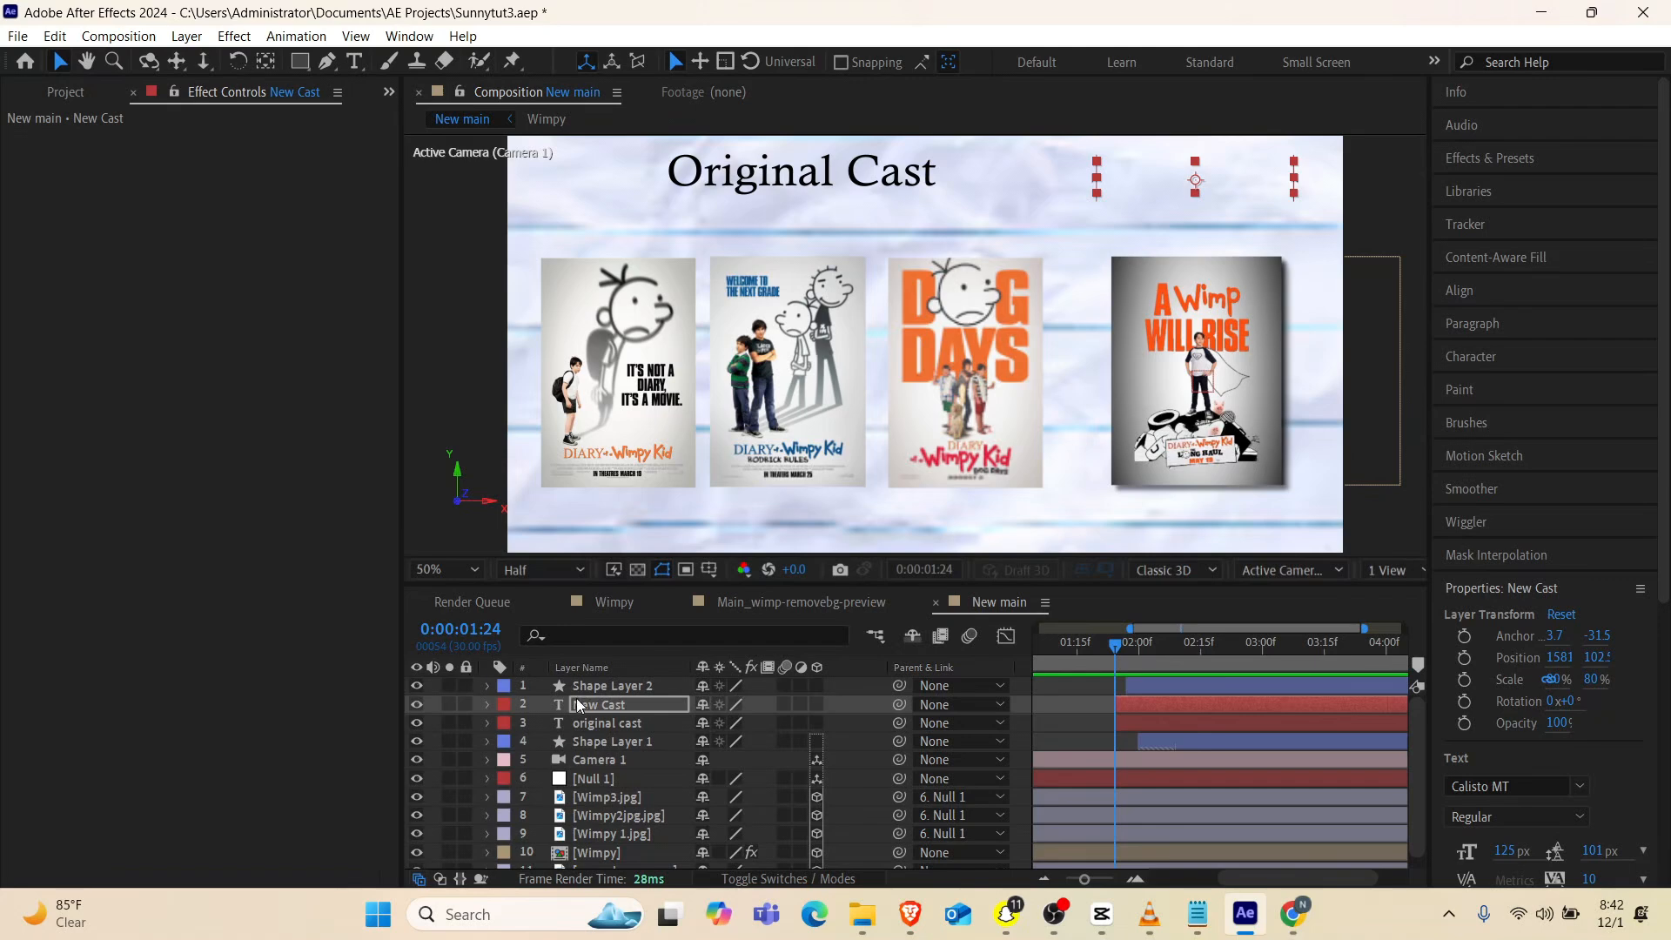
Apply the Fade Up Words preset to the original cast text layer at 0:00:01:24
{"action": "left_click", "coordinate": [594, 724]}
{"action": "key", "text": "ctrl+space"}
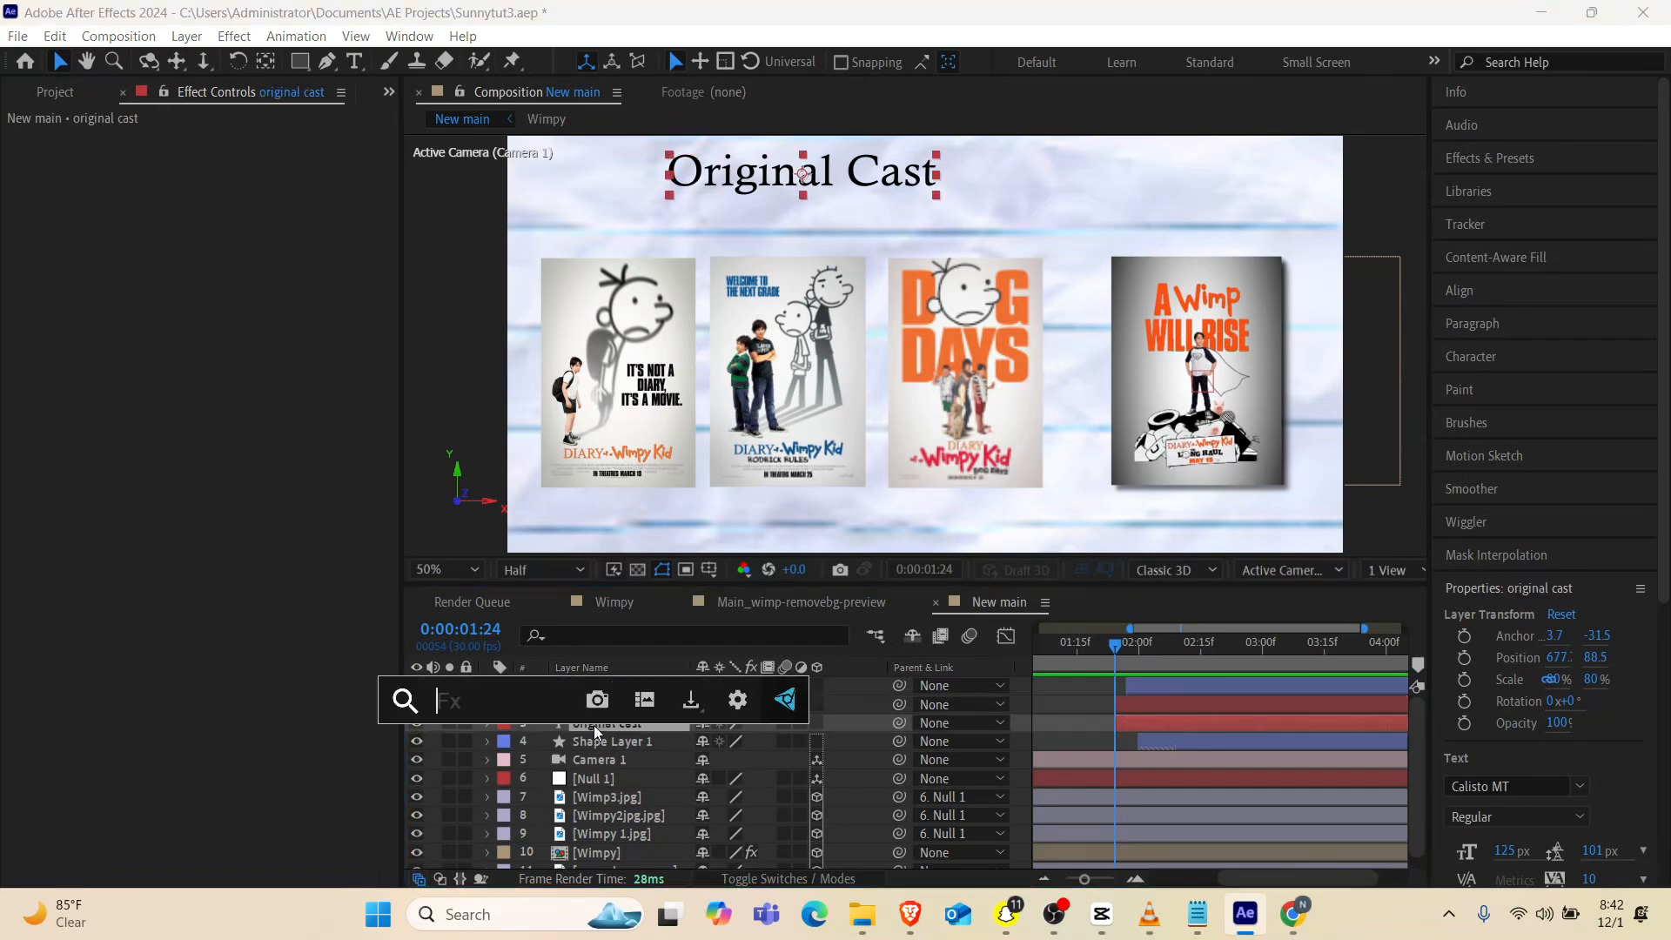
{"action": "type", "text": "fade"}
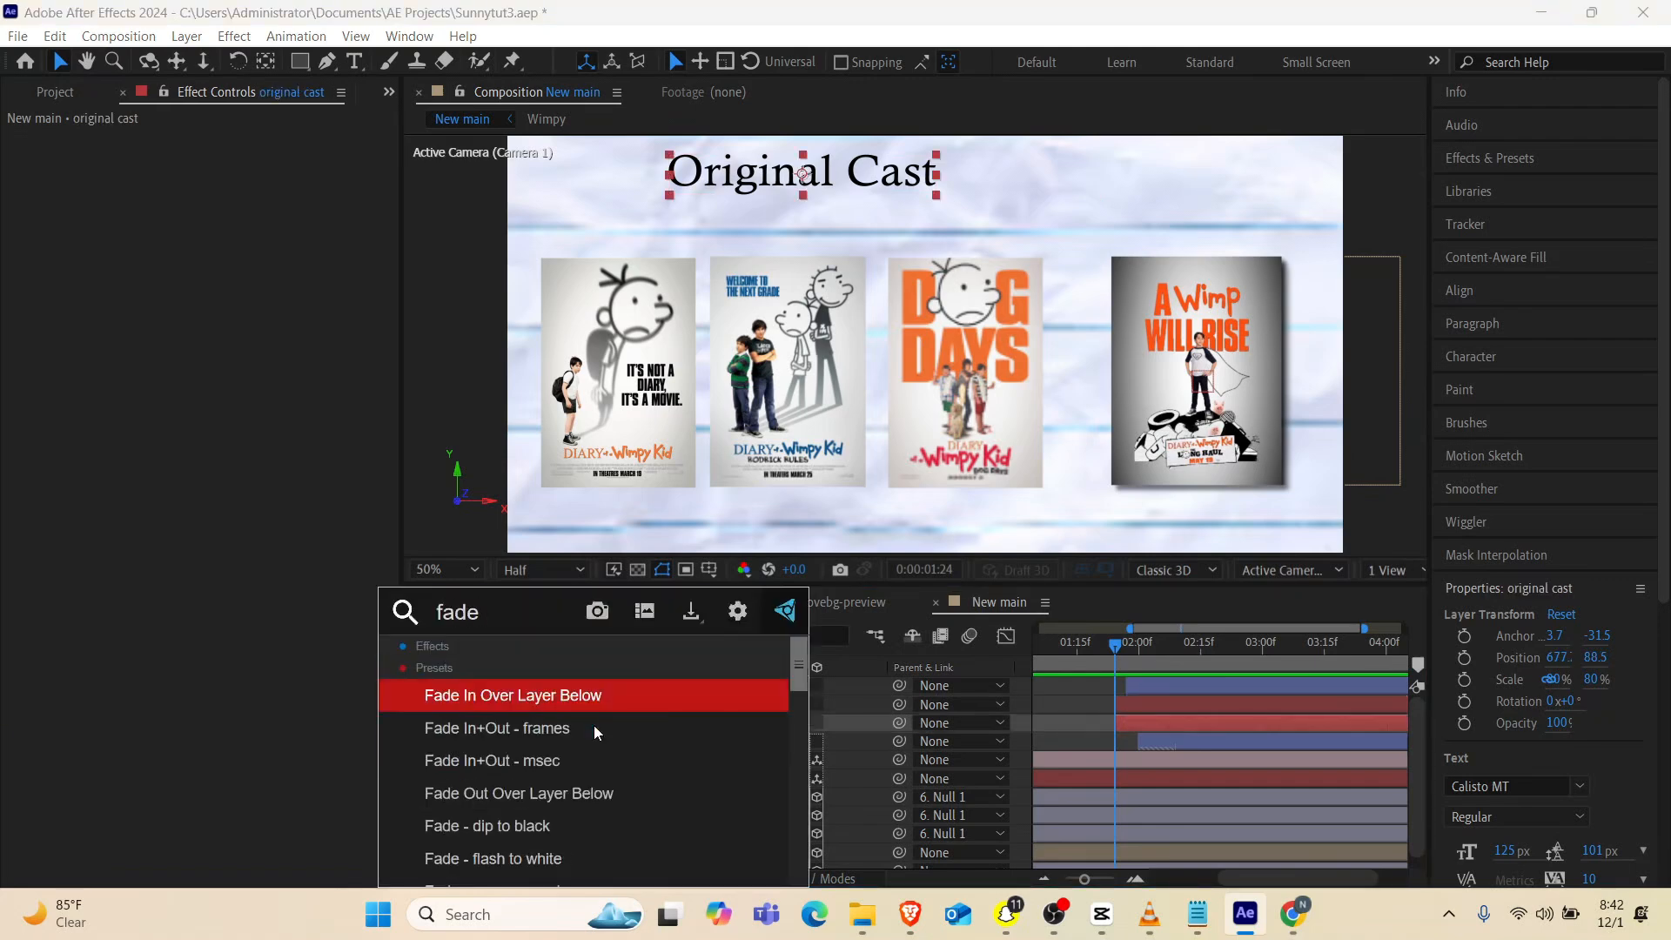
{"action": "type", "text": " up"}
{"action": "key", "text": "Down"}
{"action": "key", "text": "Down"}
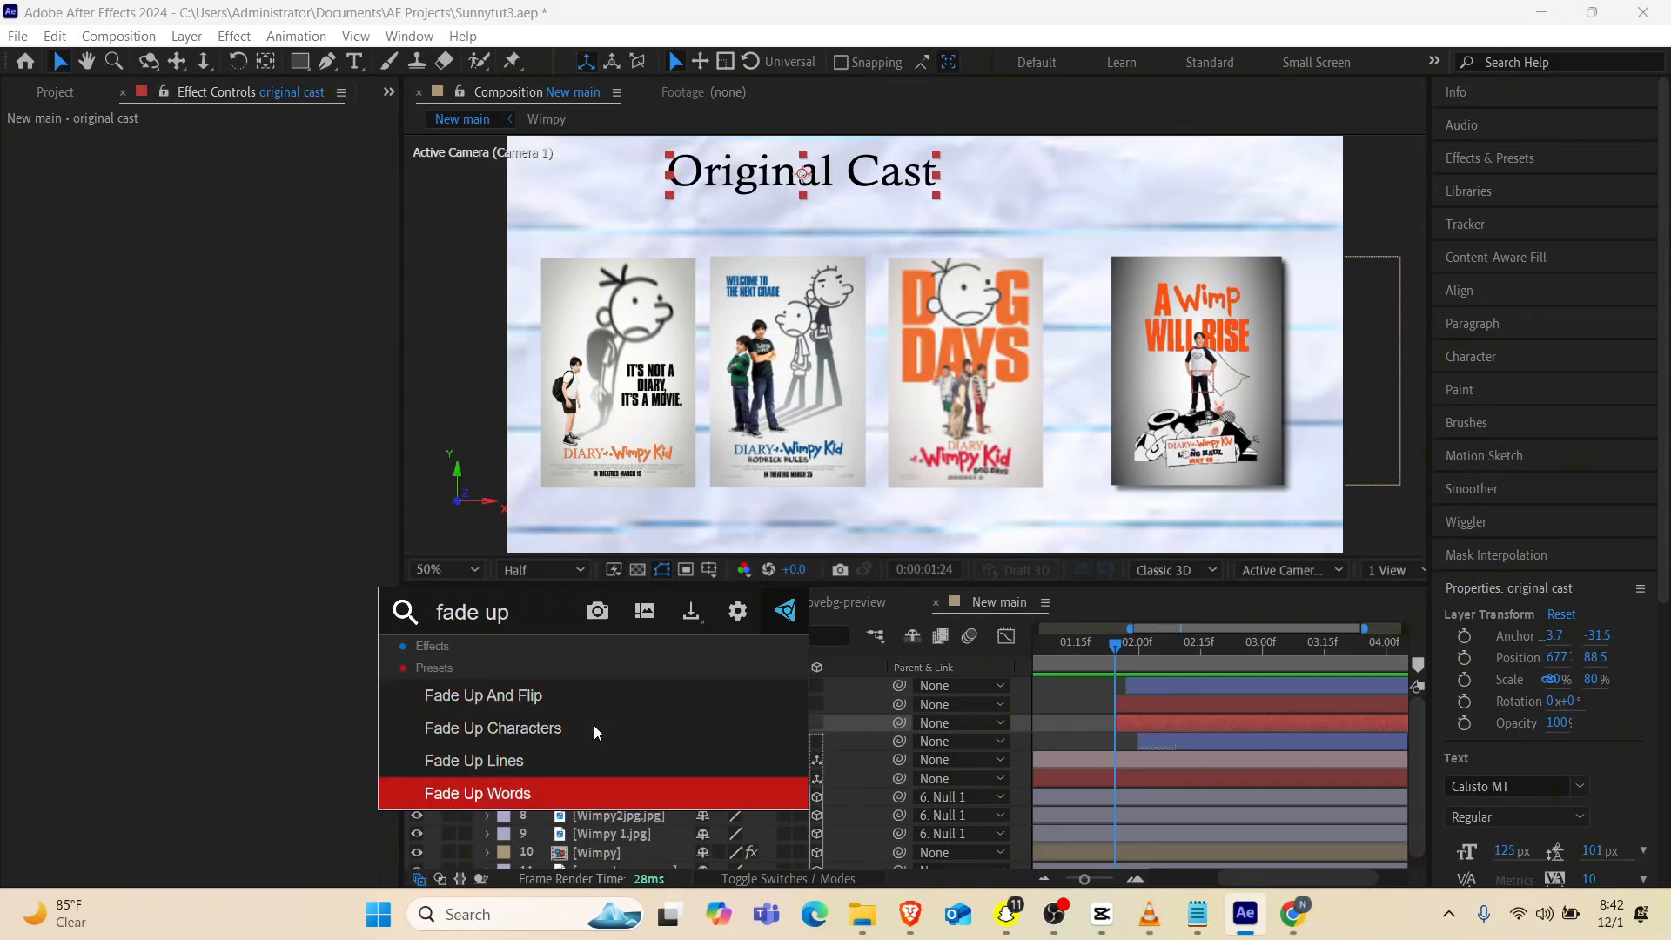
{"action": "key", "text": "Return"}
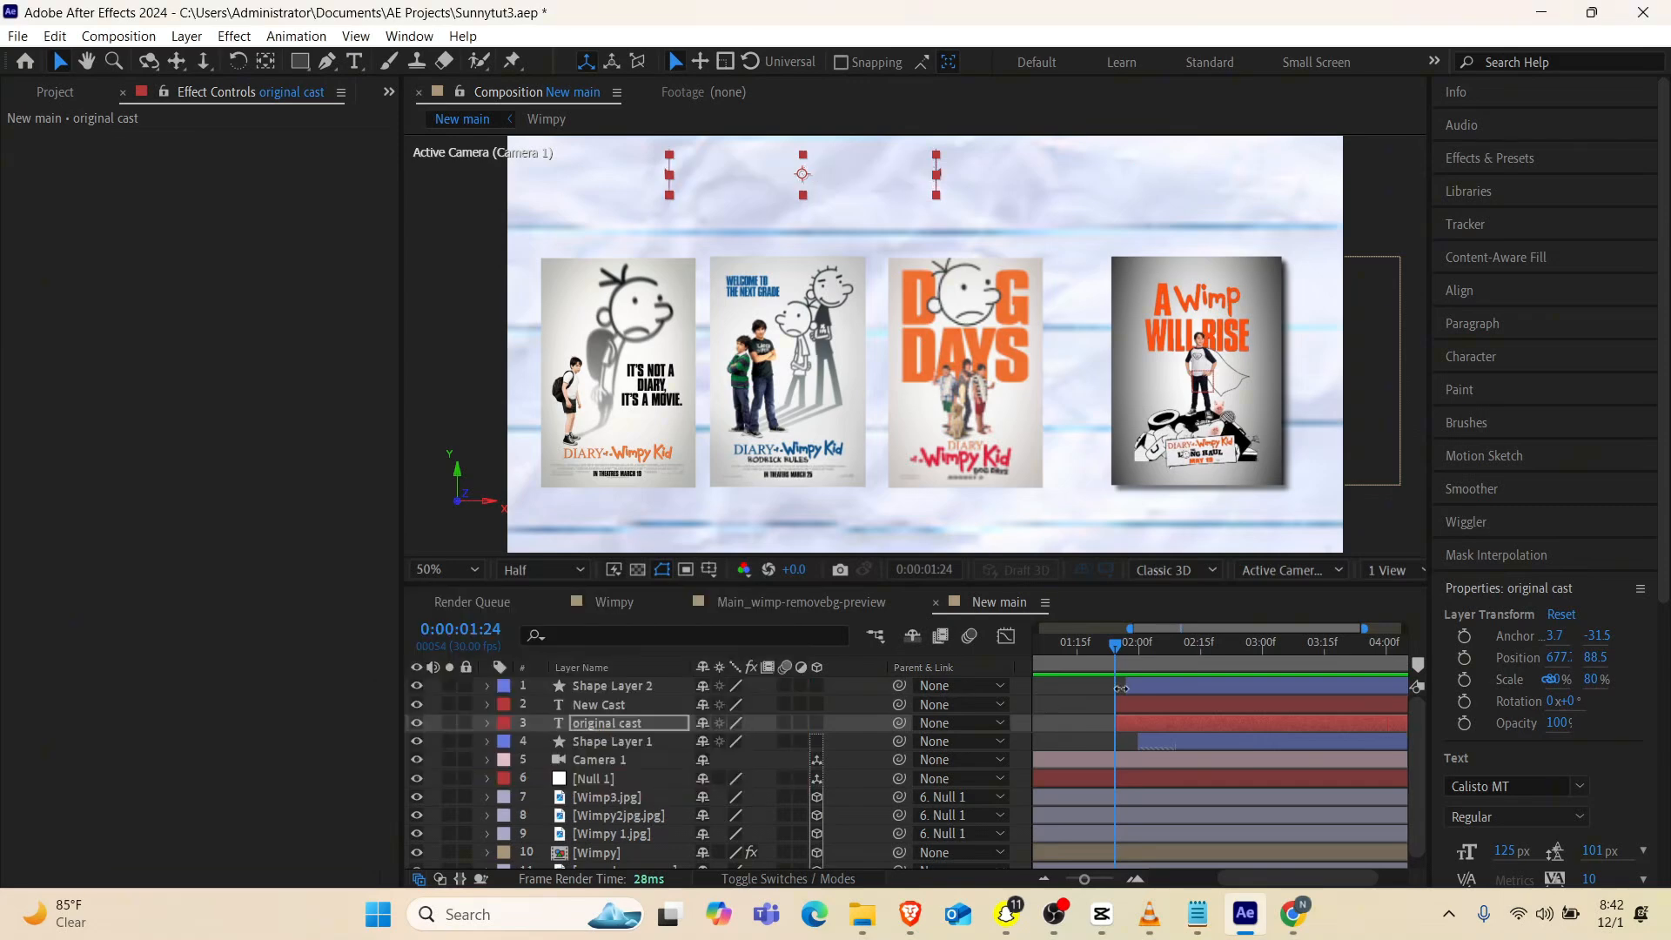
Shift both text layers to start shortly before 0:00:03:00 and scrub through their reveal
{"action": "left_click", "coordinate": [1140, 706]}
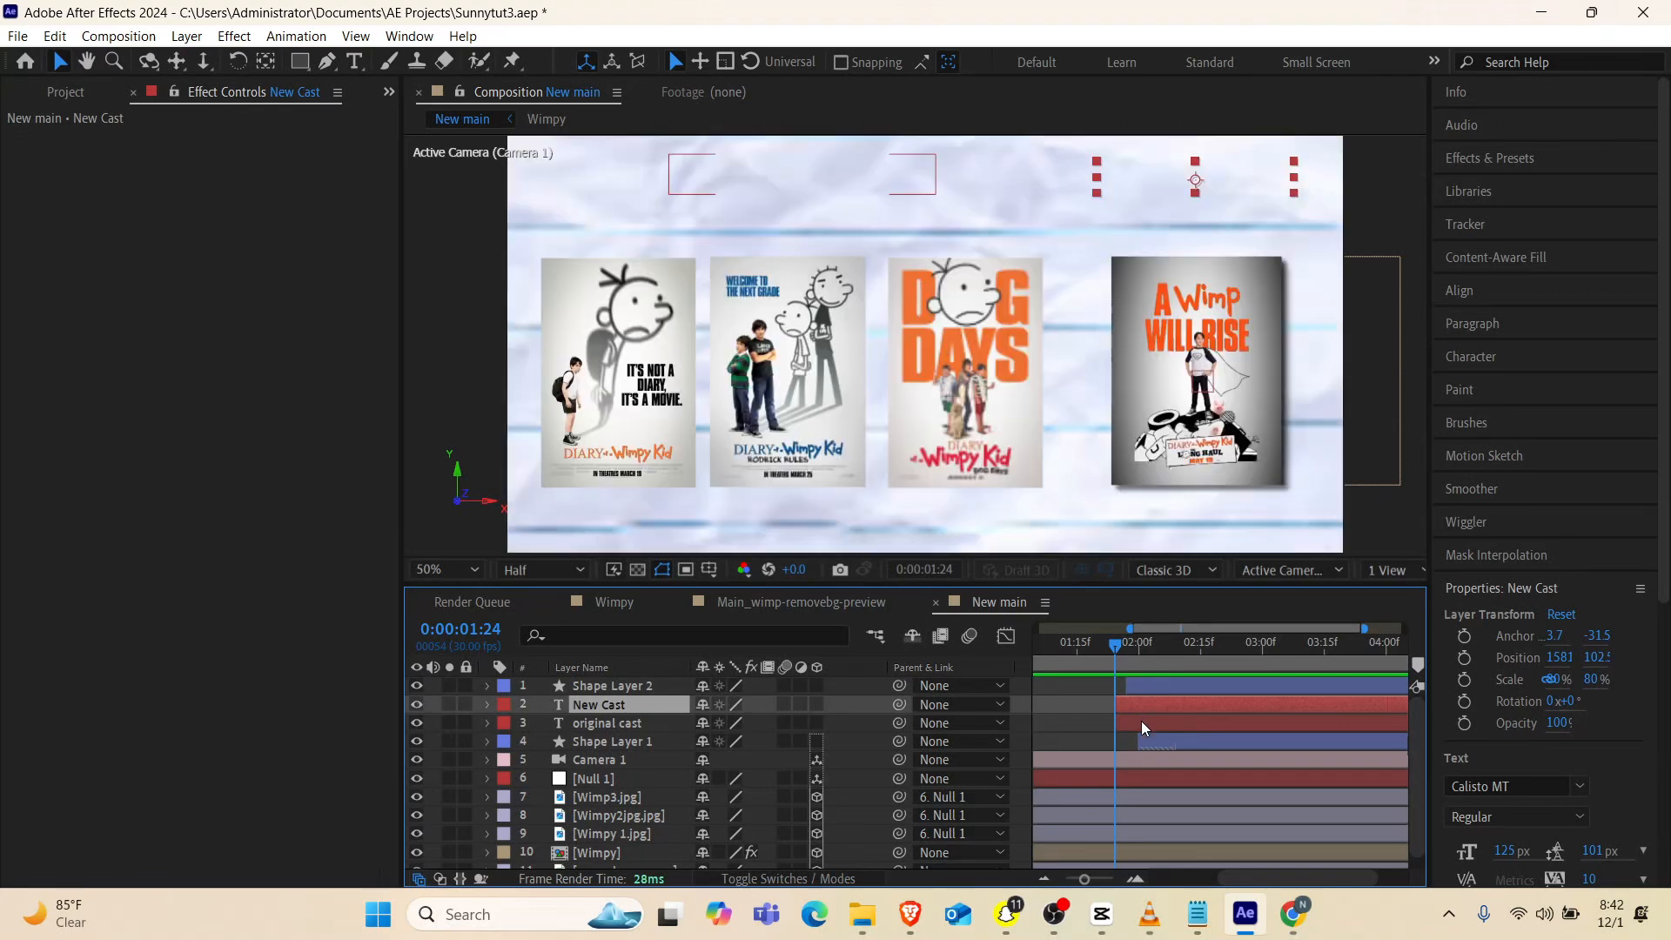
{"action": "left_click", "coordinate": [1141, 721], "text": "shift"}
{"action": "left_click_drag", "start_coordinate": [1130, 723], "coordinate": [1260, 718]}
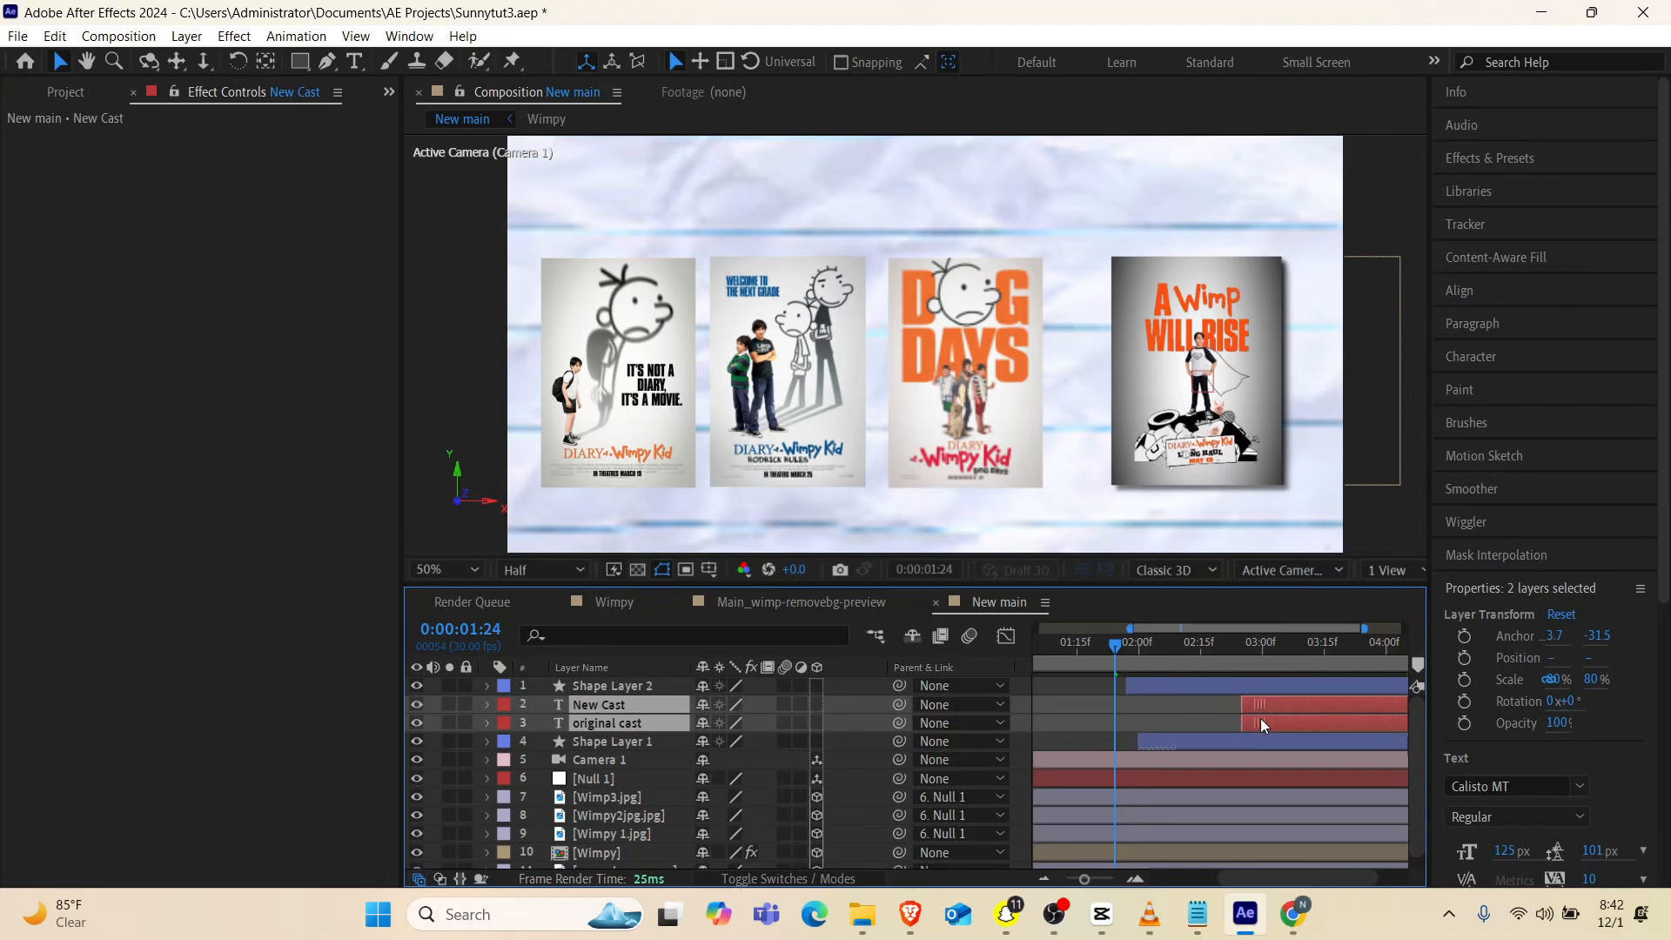
{"action": "left_click", "coordinate": [1197, 645]}
{"action": "left_click_drag", "start_coordinate": [1208, 649], "coordinate": [1377, 646]}
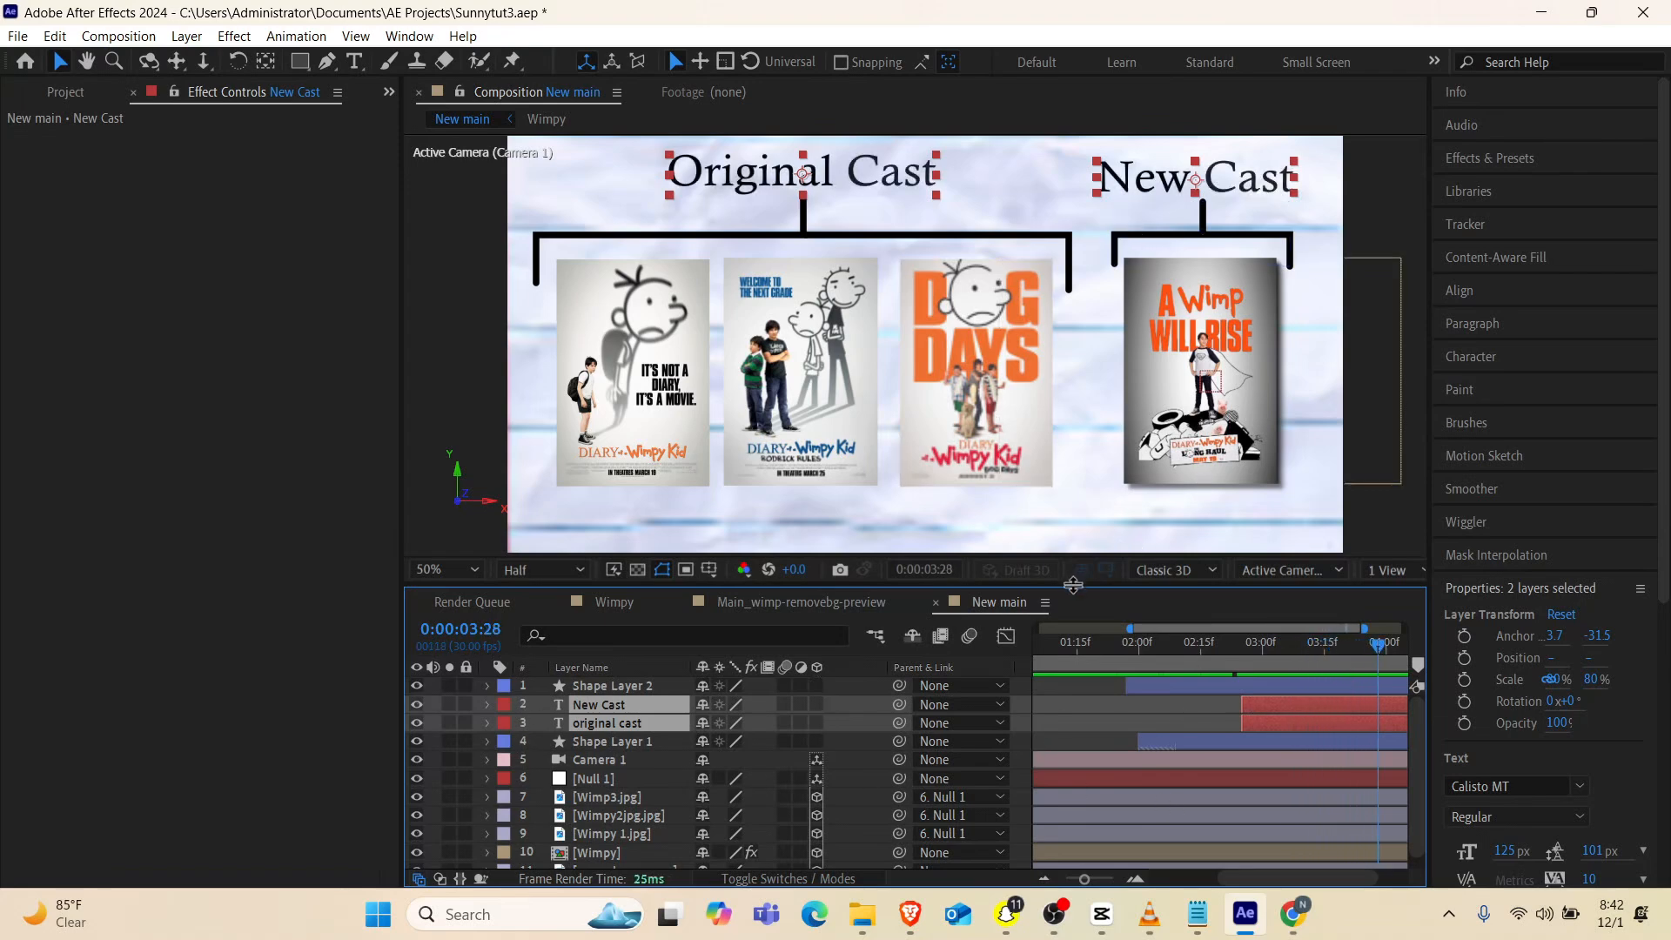
Copy the Drop Shadow effect from the Wimpy layer onto the Wimp3.jpg, Wimpy2jpg.jpg and Wimpy 1.jpg layers
{"action": "mouse_move", "coordinate": [1074, 585]}
{"action": "left_mouse_down"}
{"action": "mouse_move", "coordinate": [1074, 567]}
{"action": "mouse_move", "coordinate": [1074, 581]}
{"action": "left_mouse_up"}
{"action": "scroll", "coordinate": [1010, 340], "scroll_direction": "down", "scroll_amount": 2}
{"action": "left_click", "coordinate": [615, 846]}
{"action": "key", "text": "e"}
{"action": "left_click", "coordinate": [613, 843]}
{"action": "left_click", "coordinate": [608, 768]}
{"action": "key", "text": "ctrl+v"}
{"action": "left_click", "coordinate": [608, 785]}
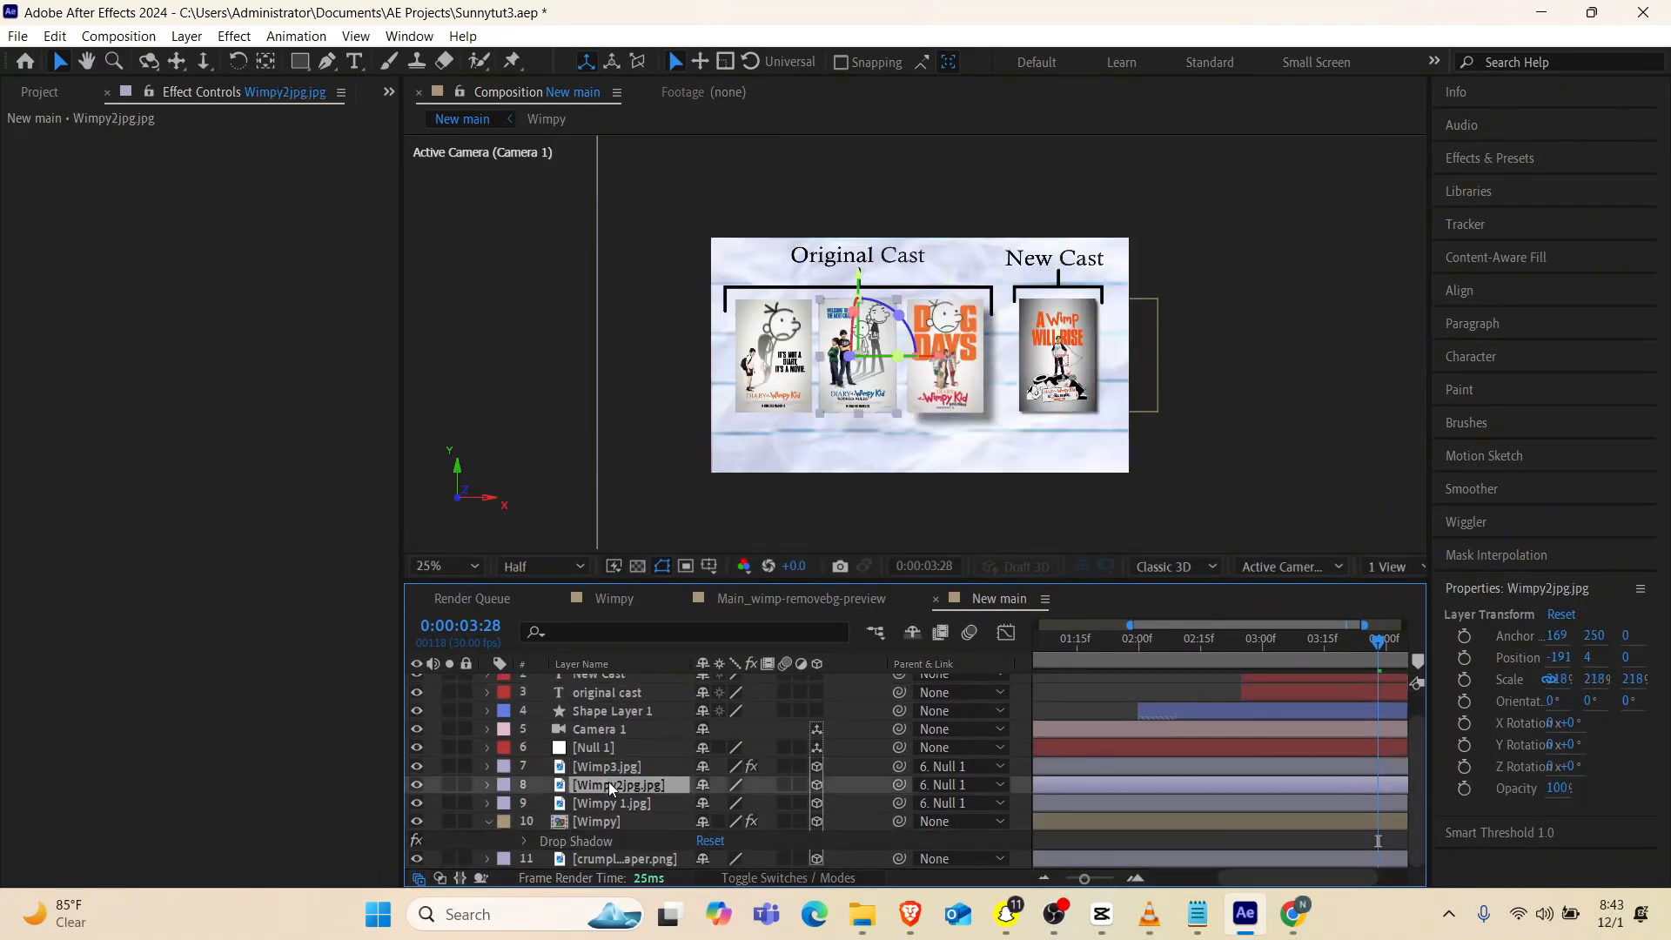
{"action": "key", "text": "ctrl+v"}
{"action": "left_click", "coordinate": [608, 802]}
{"action": "key", "text": "ctrl+v"}
Adjust the drop shadow opacity and distance on Wimpy 1.jpg, and set them to 70% and 12 on Wimp3.jpg
{"action": "left_click_drag", "start_coordinate": [225, 175], "coordinate": [250, 177]}
{"action": "left_click_drag", "start_coordinate": [229, 255], "coordinate": [339, 216]}
{"action": "left_click", "coordinate": [608, 766]}
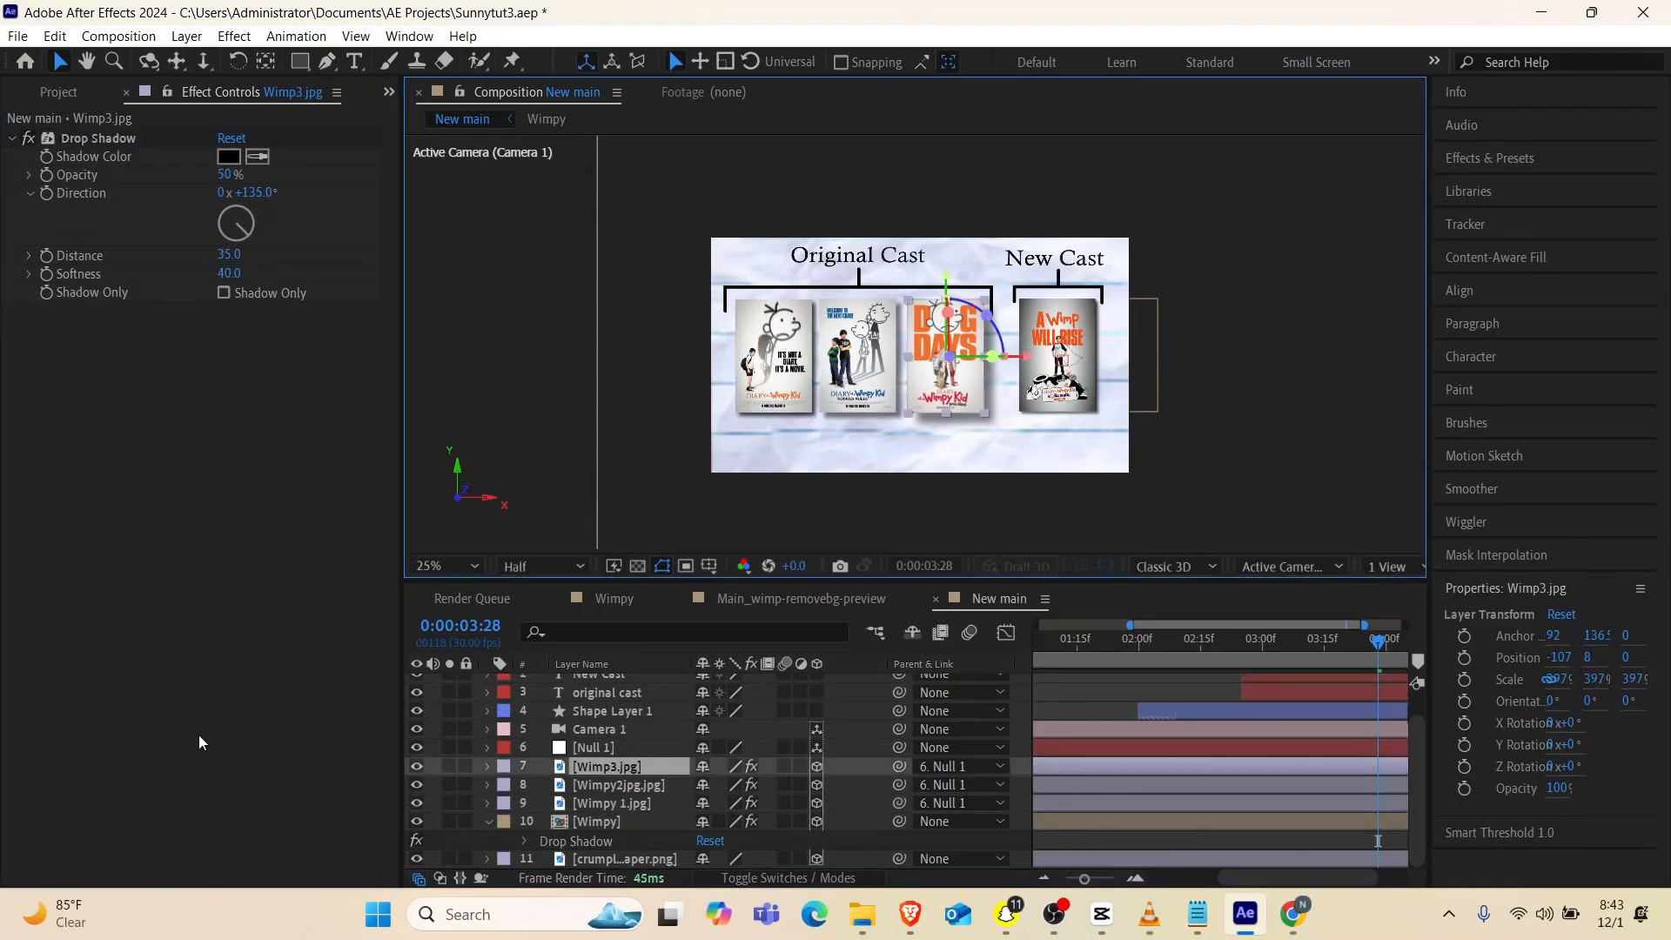
{"action": "left_click_drag", "start_coordinate": [230, 255], "coordinate": [193, 264]}
{"action": "left_click_drag", "start_coordinate": [225, 175], "coordinate": [244, 175]}
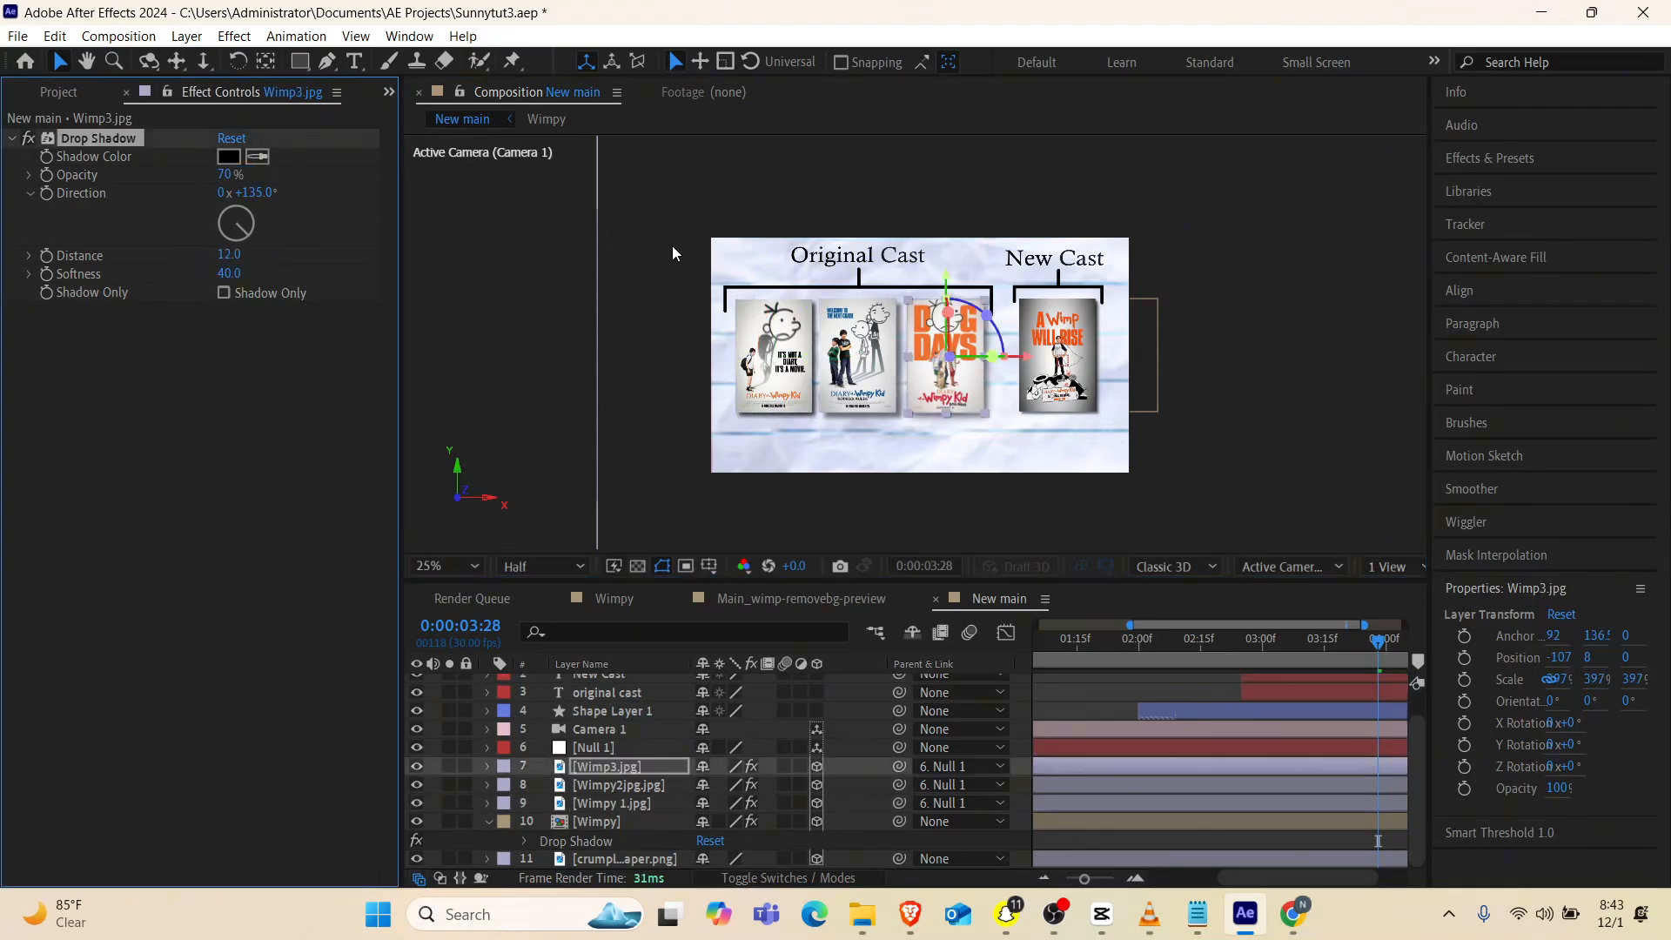
Set the Wimpy2jpg.jpg layer's drop shadow to 70% opacity and a distance of 25
{"action": "left_click", "coordinate": [609, 785]}
{"action": "left_click_drag", "start_coordinate": [229, 255], "coordinate": [225, 255]}
{"action": "left_click_drag", "start_coordinate": [224, 175], "coordinate": [244, 175]}
{"action": "left_click", "coordinate": [630, 345]}
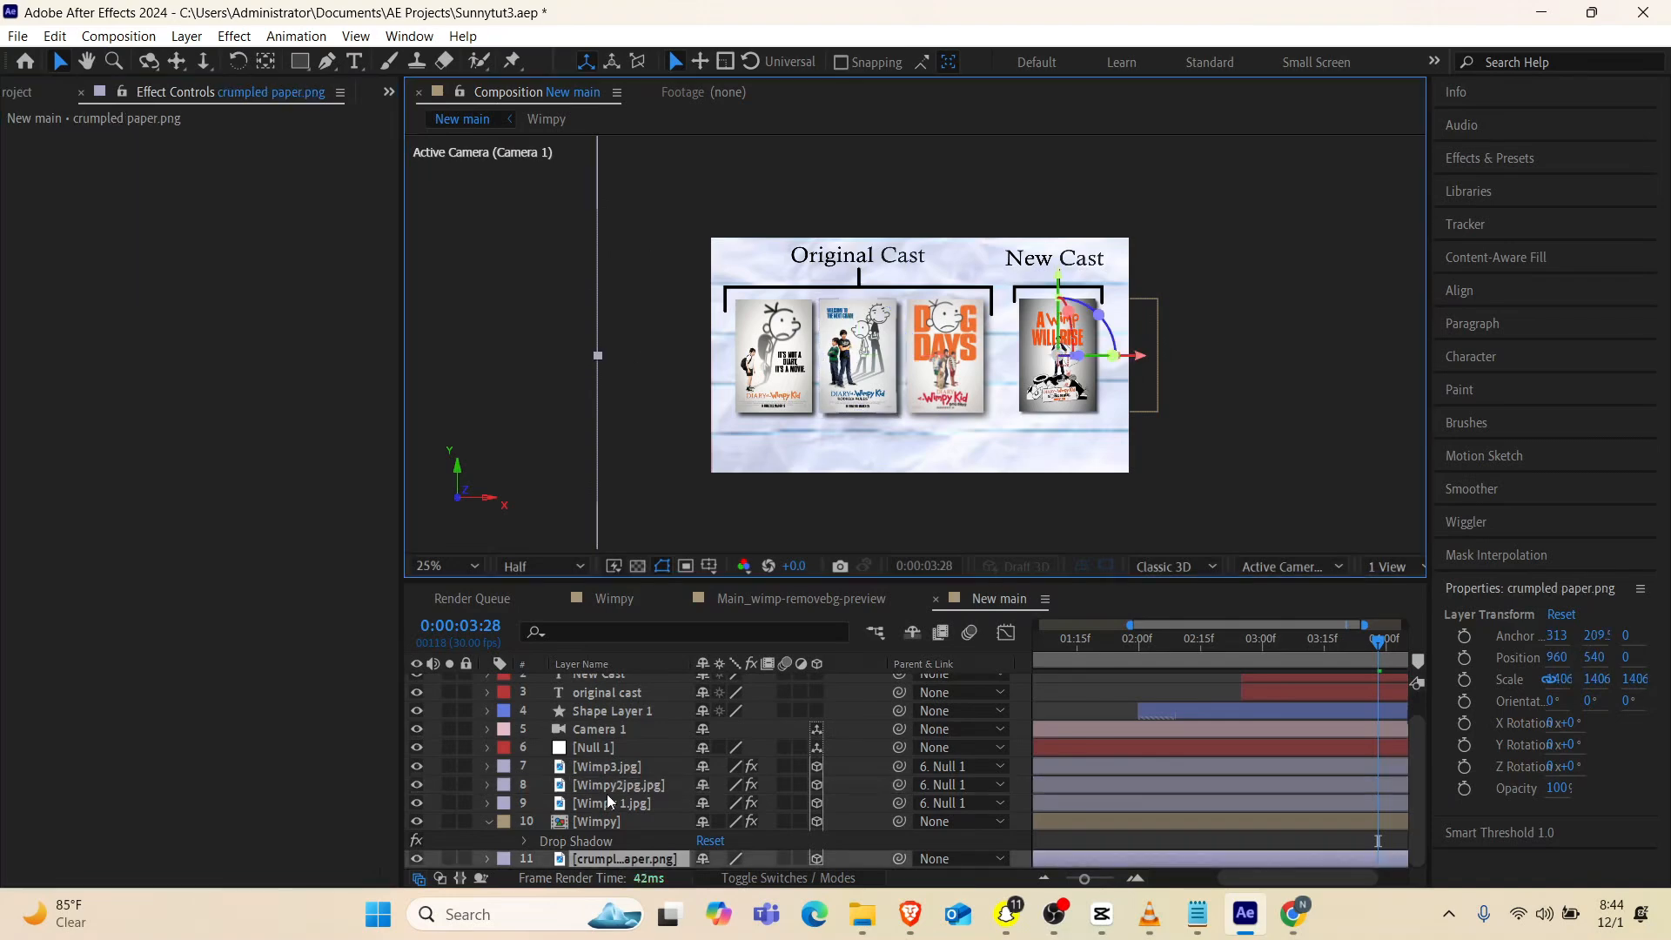
{"action": "left_click", "coordinate": [608, 785]}
{"action": "left_click_drag", "start_coordinate": [235, 255], "coordinate": [228, 255]}
Preview the whole New main composition from its start
{"action": "left_click_drag", "start_coordinate": [1085, 879], "coordinate": [1057, 878]}
{"action": "left_click_drag", "start_coordinate": [1346, 642], "coordinate": [924, 659]}
{"action": "key", "text": "space"}
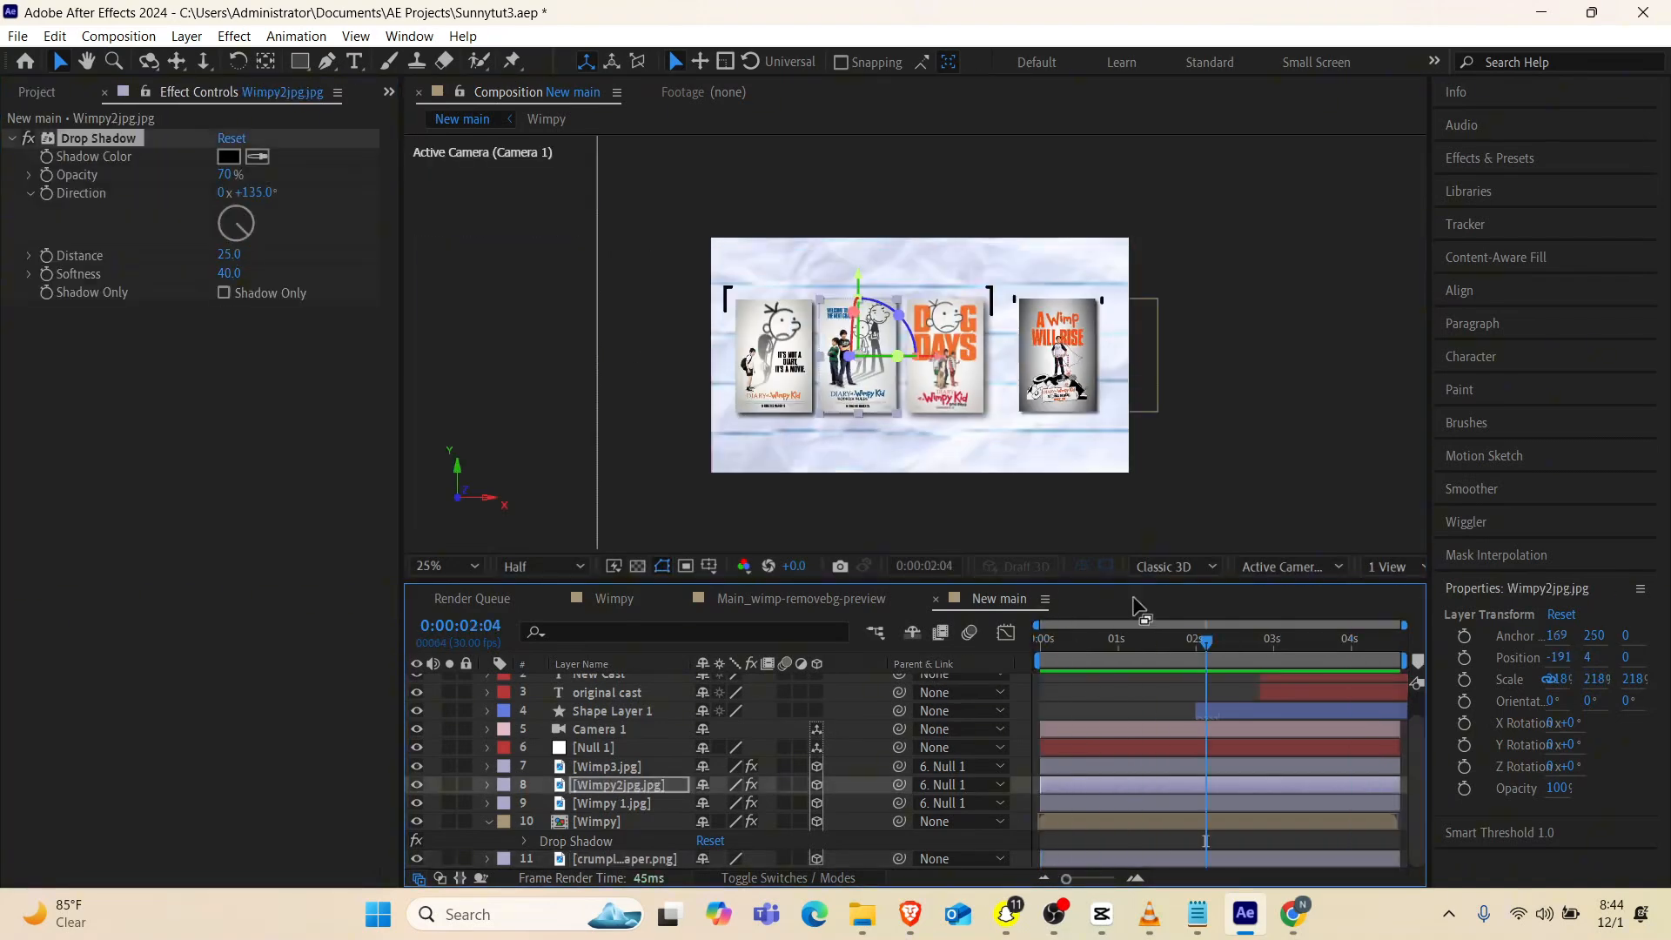
Replay the New main composition and scrub through the camera pull-back to check the shadows
{"action": "key", "text": "space"}
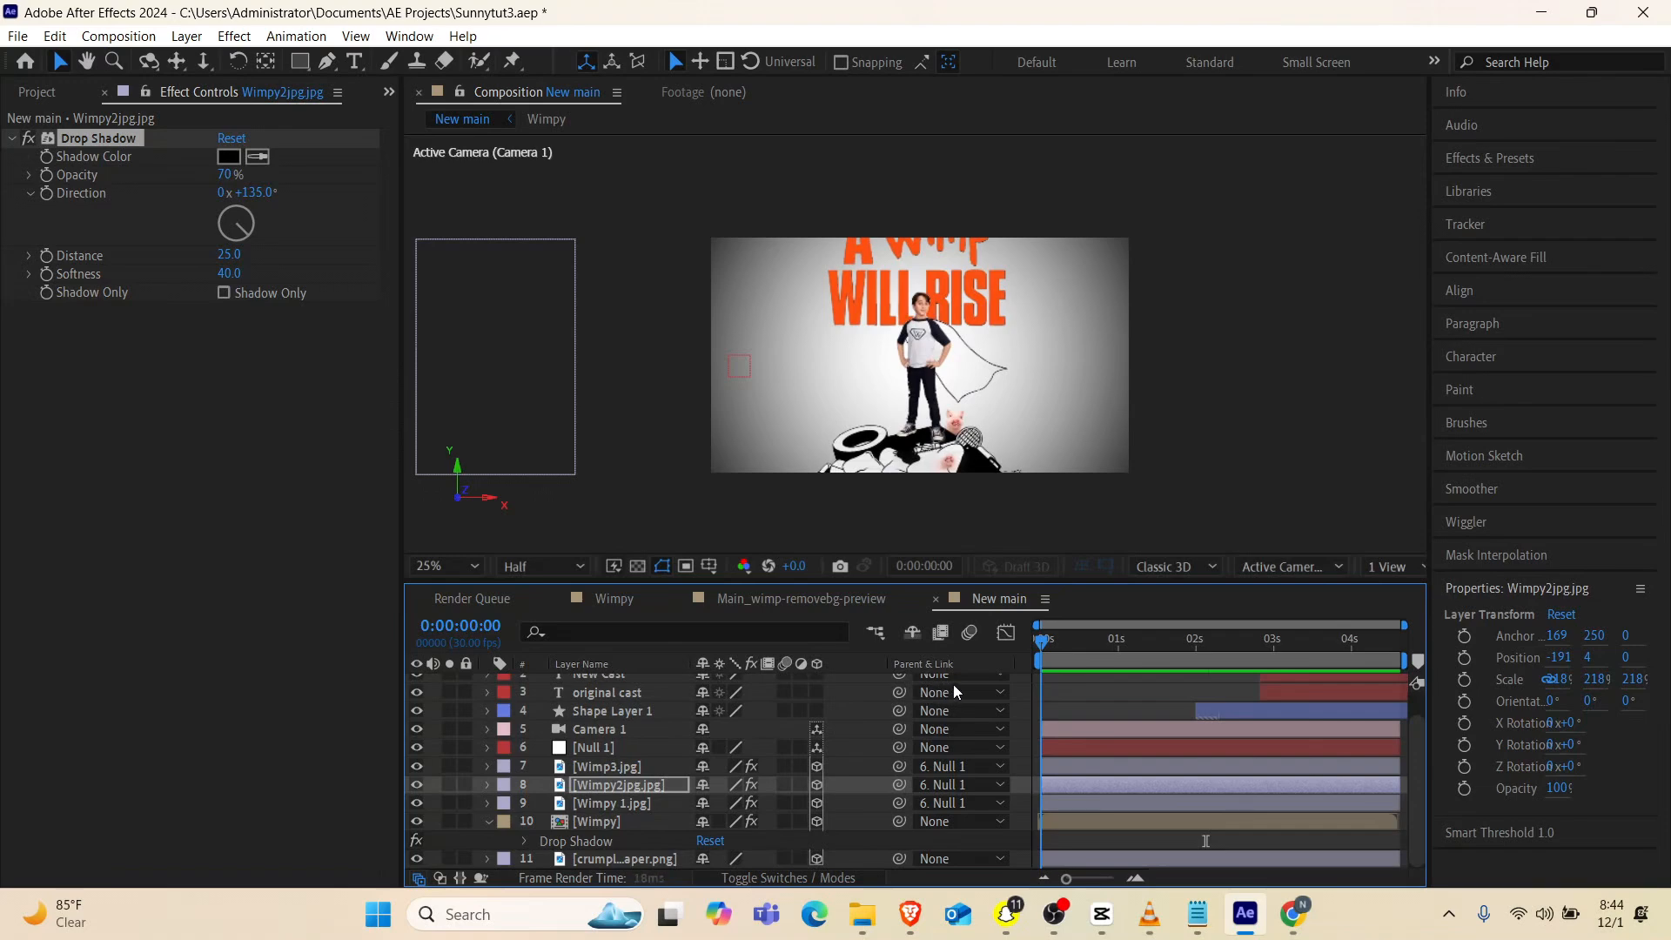
{"action": "left_click_drag", "start_coordinate": [1045, 652], "coordinate": [1241, 651]}
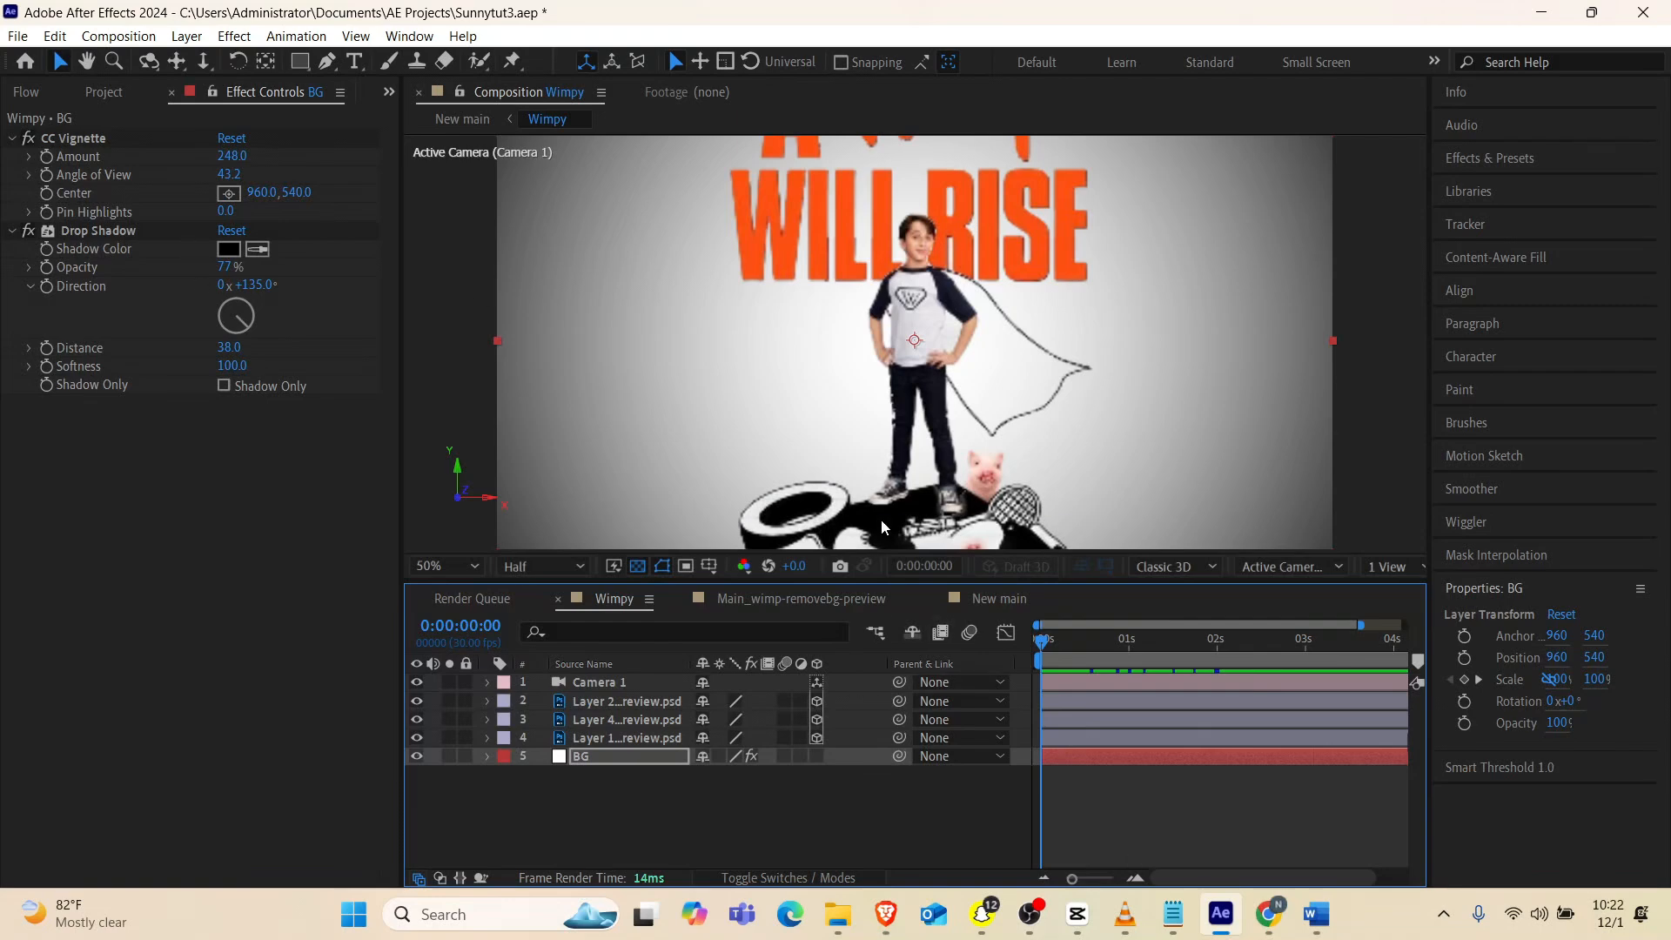
In the Wimpy composition, reduce the BG layer's CC Vignette to an amount of 152 and an angle of view of 38
{"action": "key", "text": "comma"}
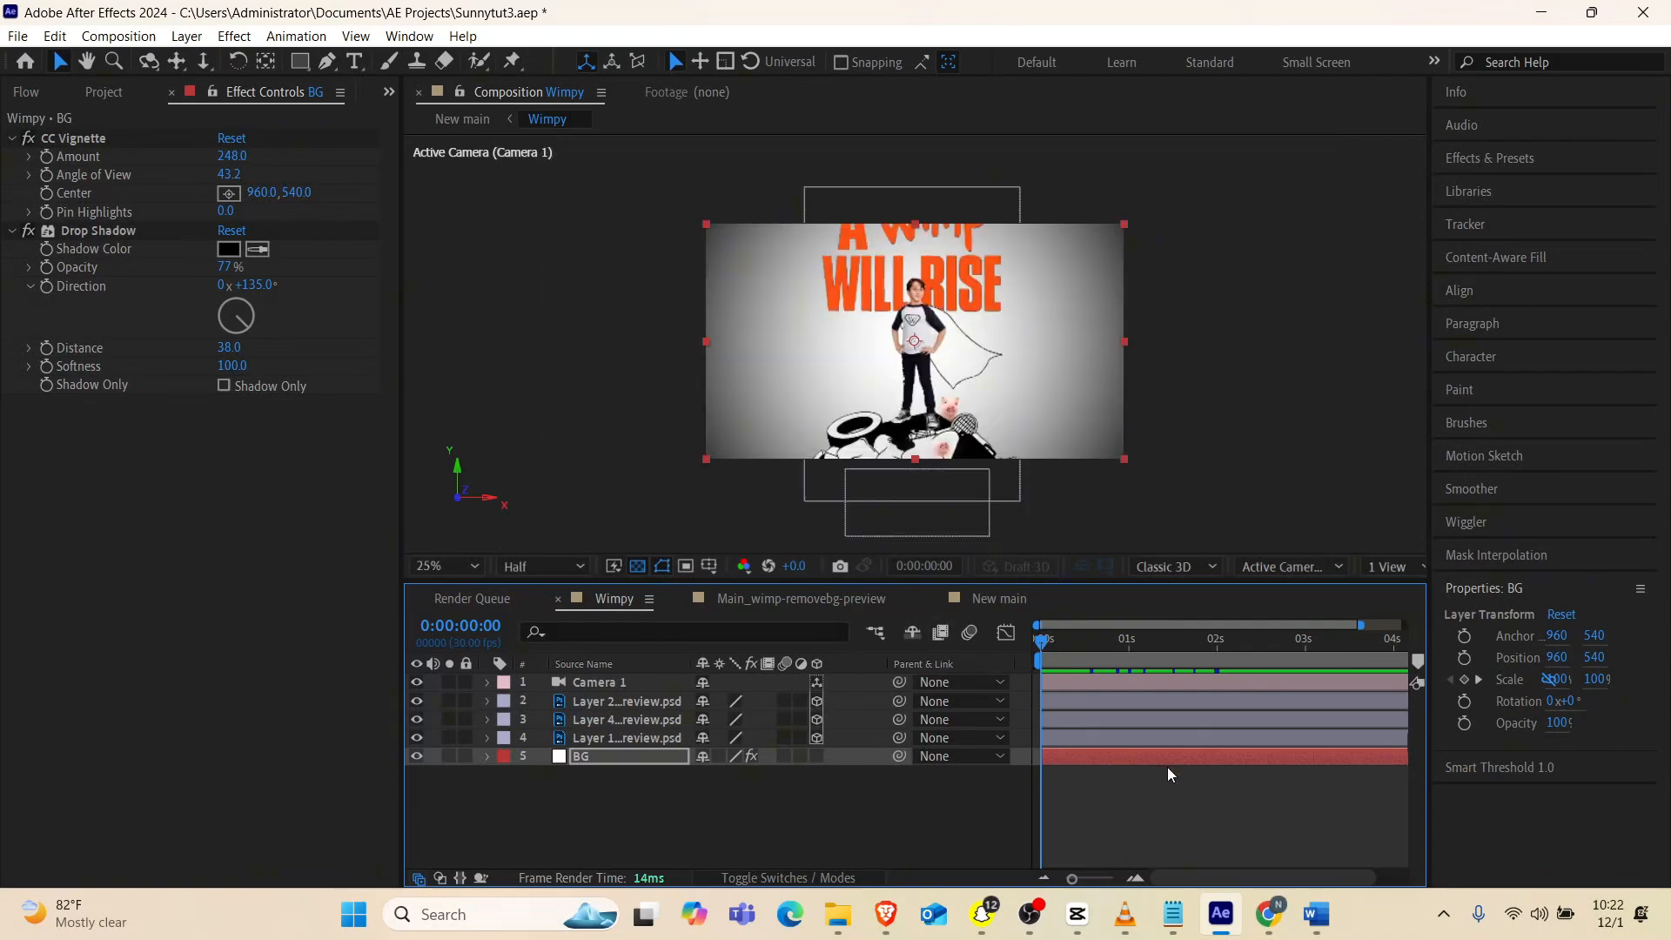
{"action": "key", "text": "u"}
{"action": "key", "text": "space"}
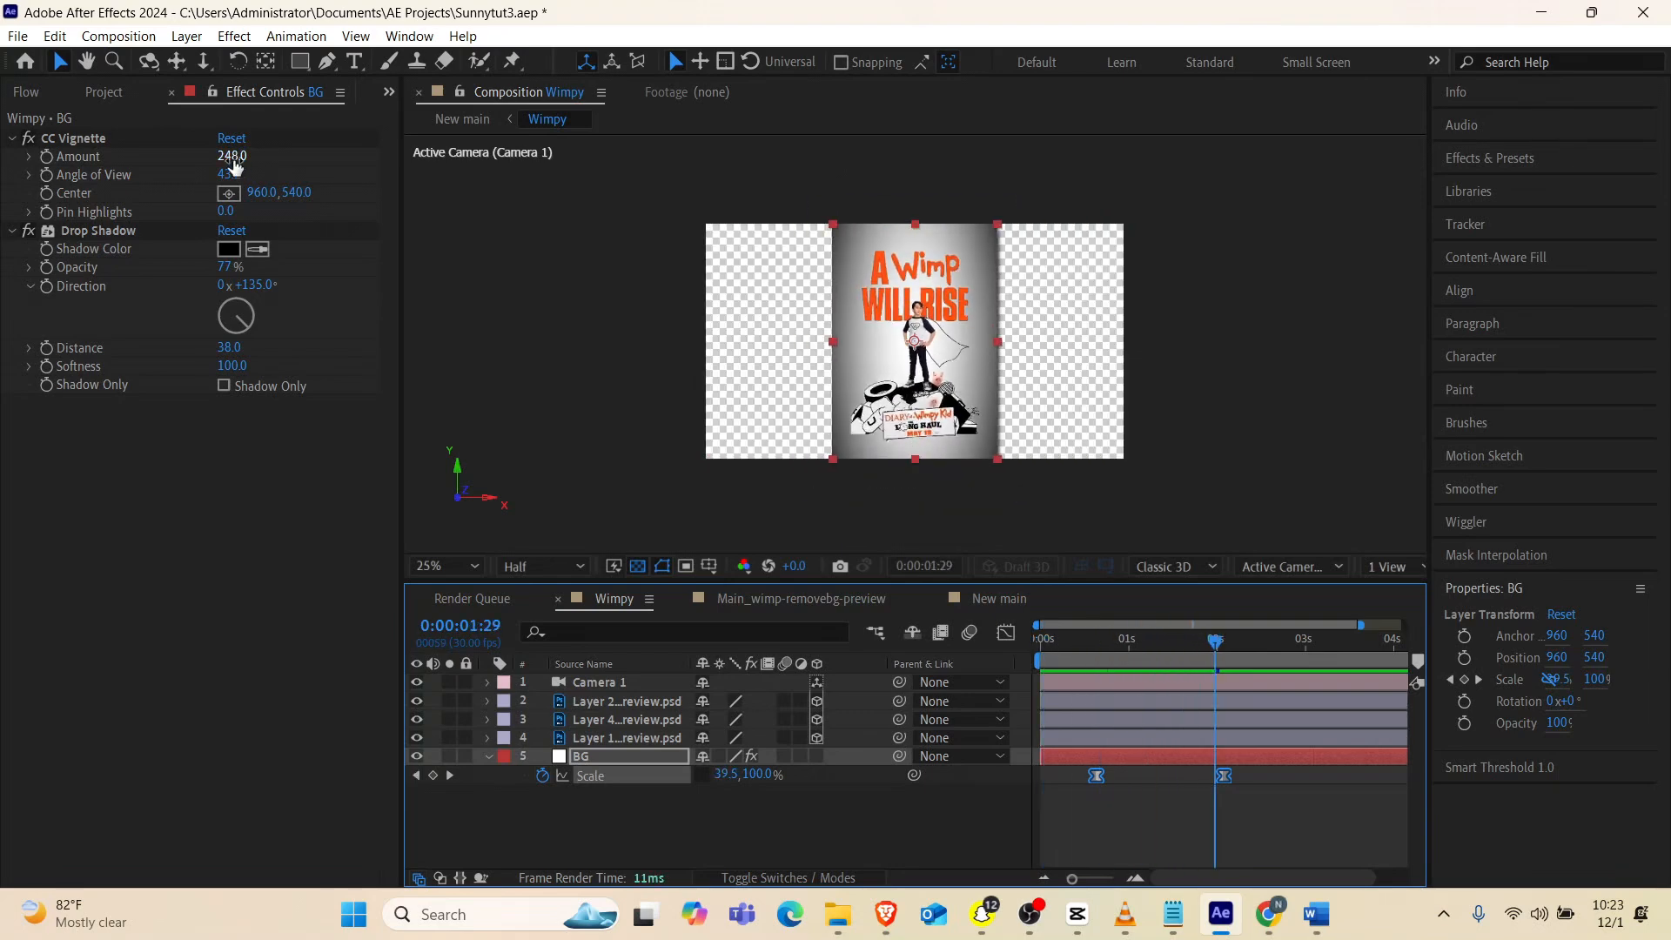
{"action": "key", "text": "space"}
{"action": "left_click_drag", "start_coordinate": [229, 159], "coordinate": [174, 175]}
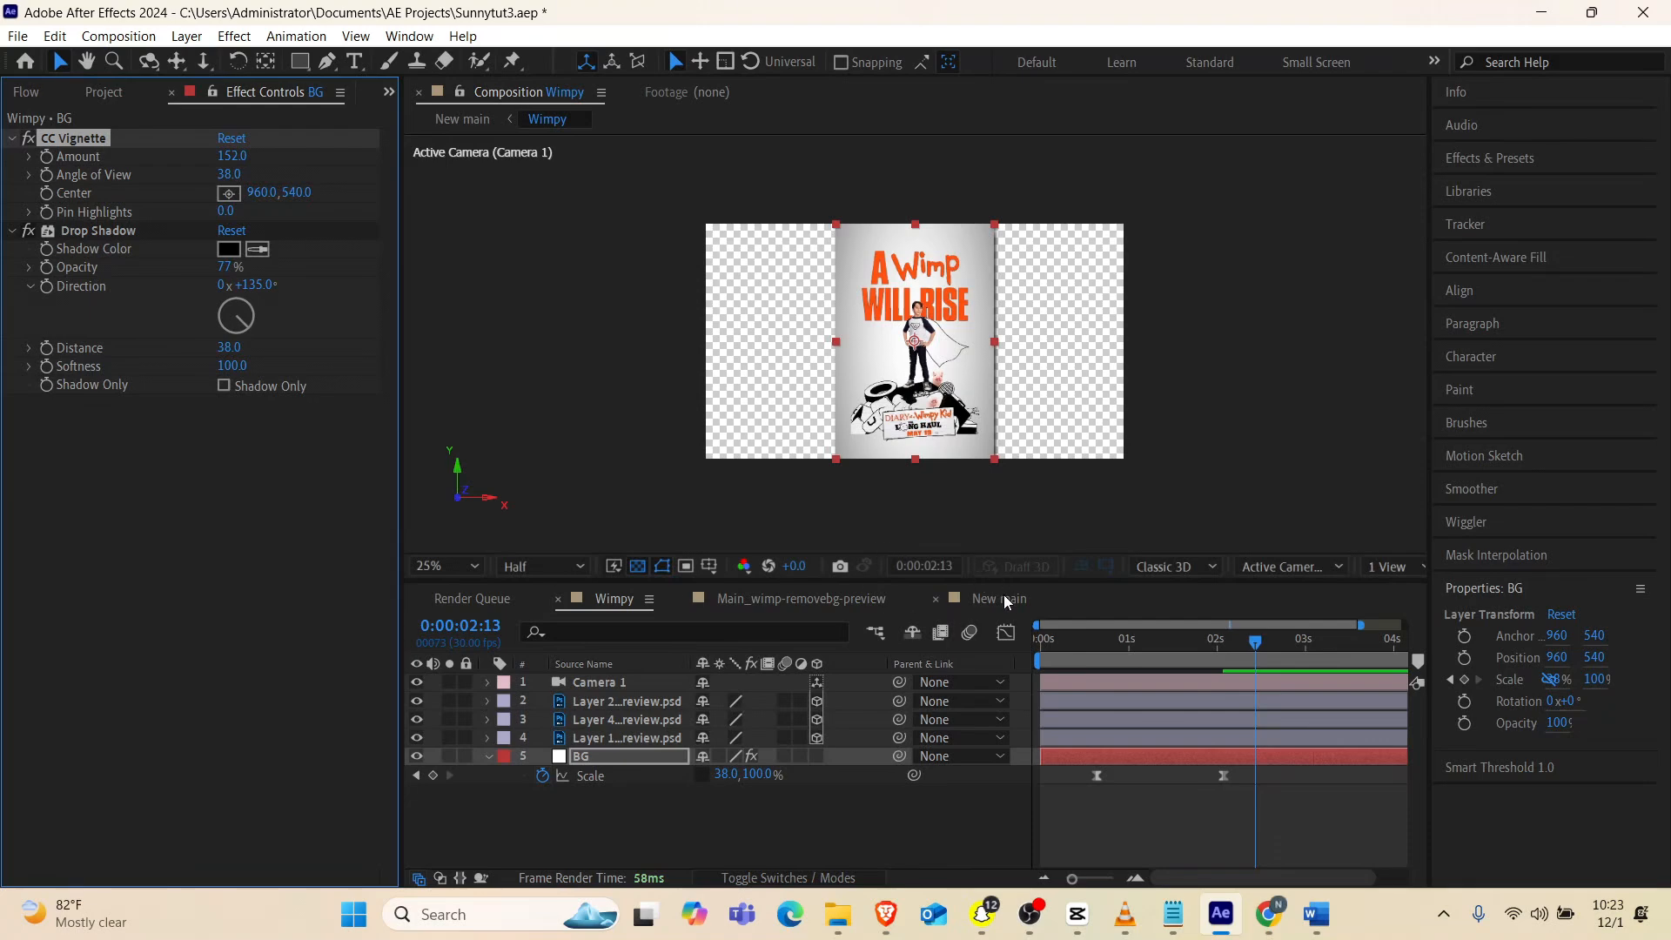
Return to the New main composition and preview it from the start with the softened vignette
{"action": "left_click", "coordinate": [969, 602]}
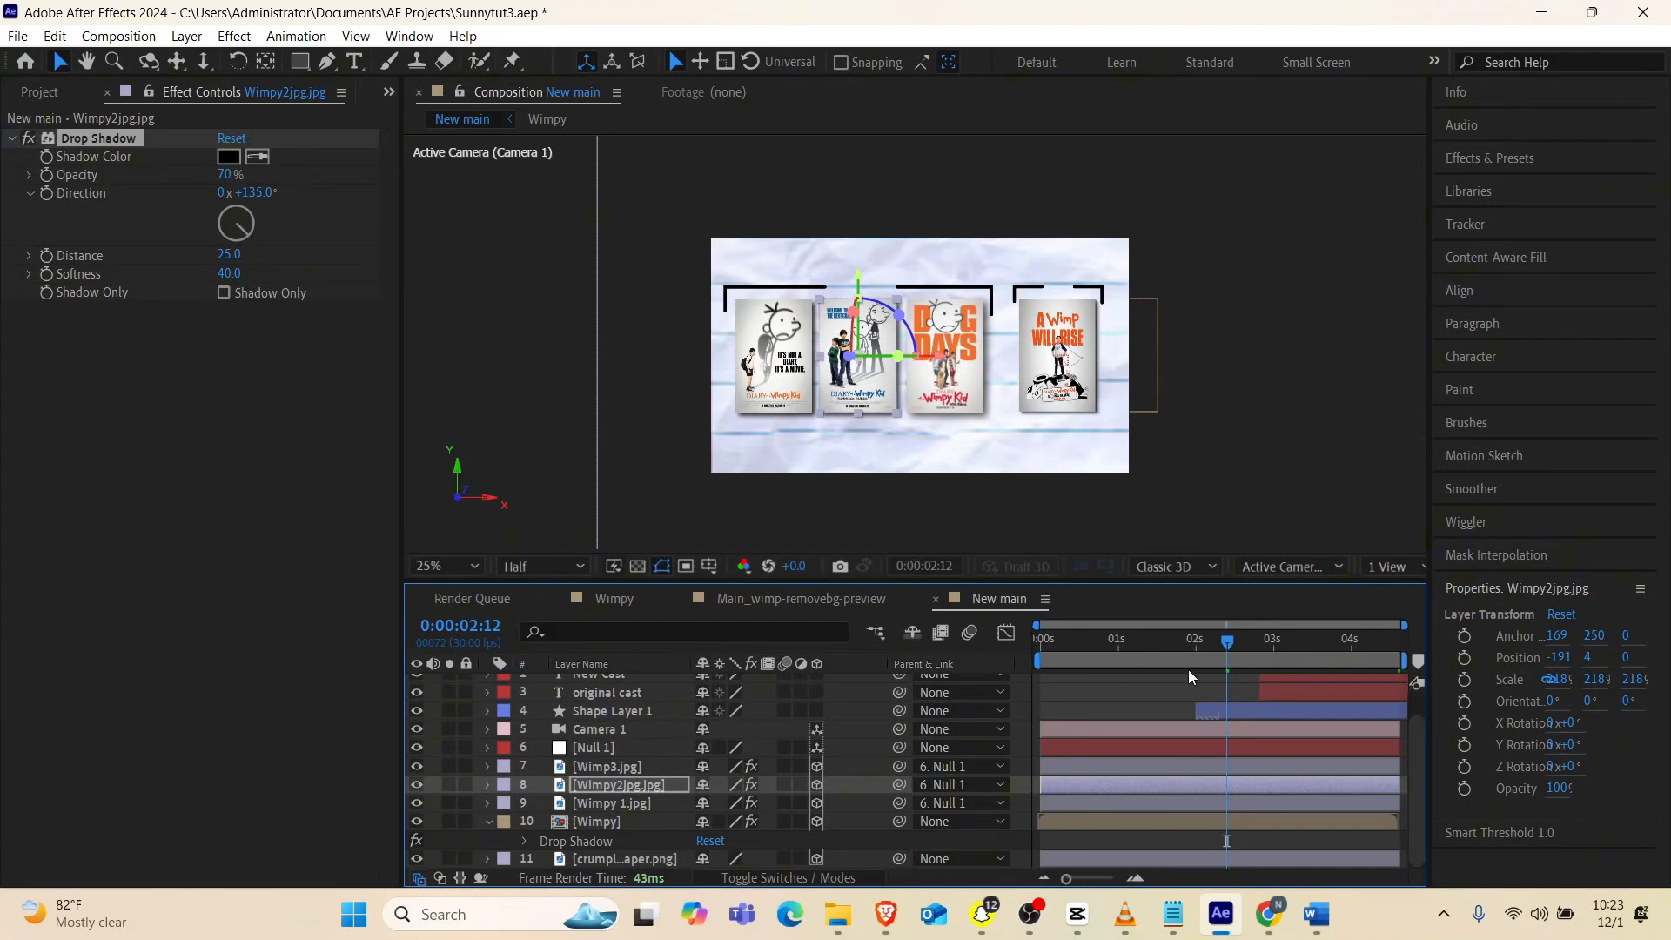
{"action": "left_click_drag", "start_coordinate": [1214, 646], "coordinate": [970, 691]}
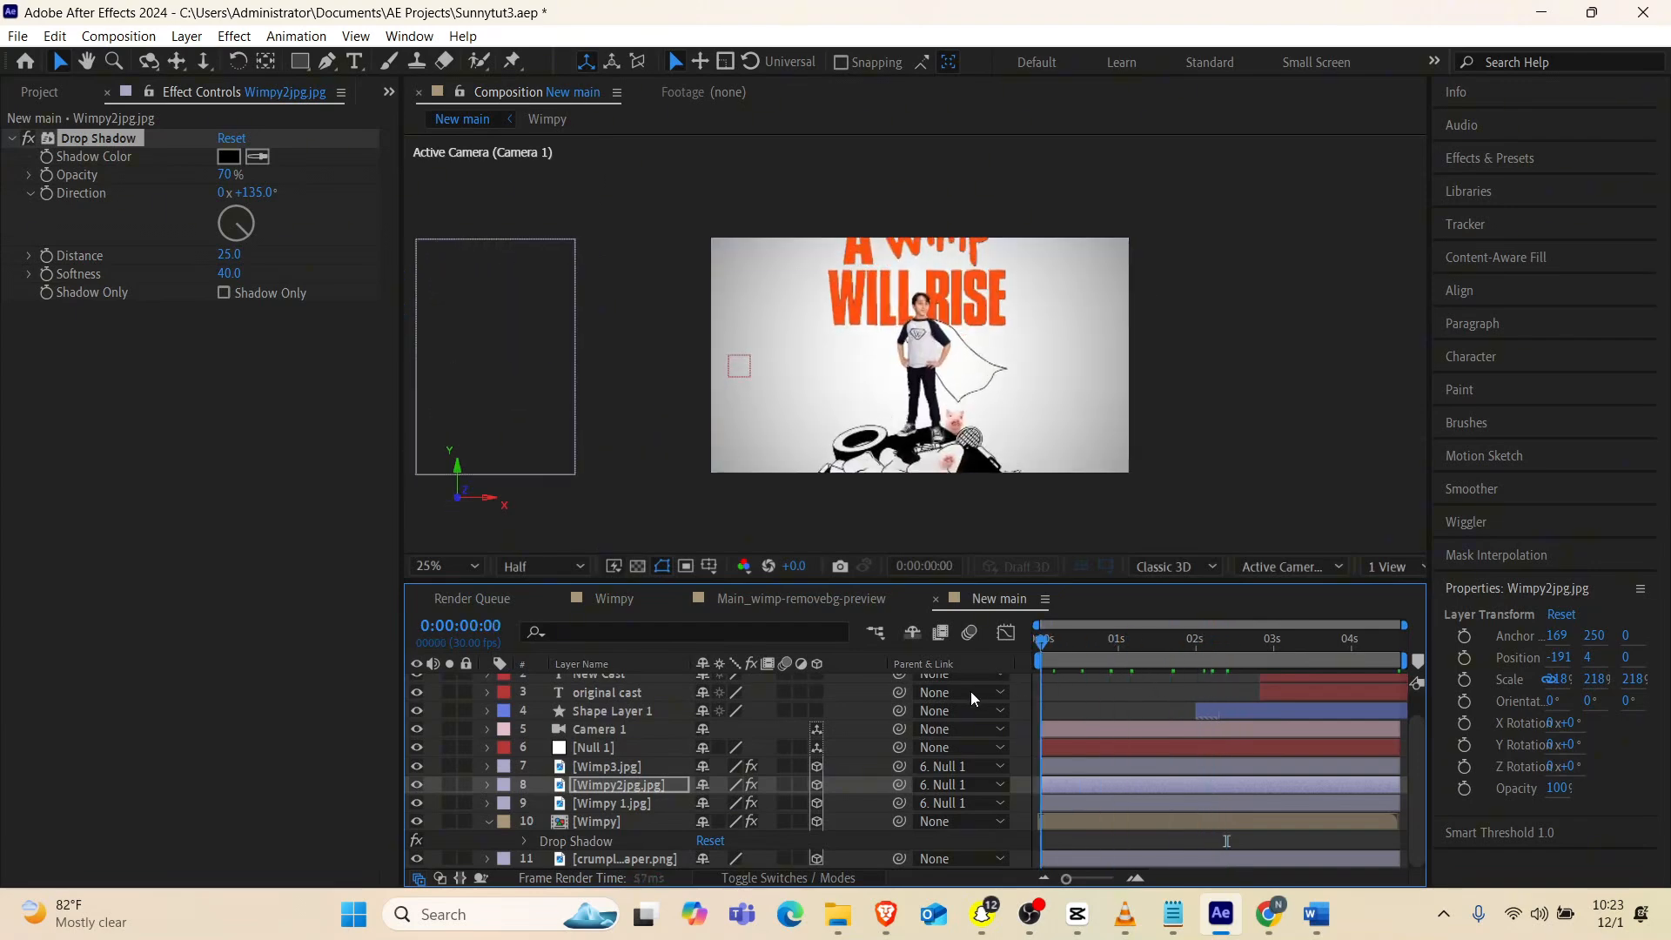
{"action": "key", "text": "space"}
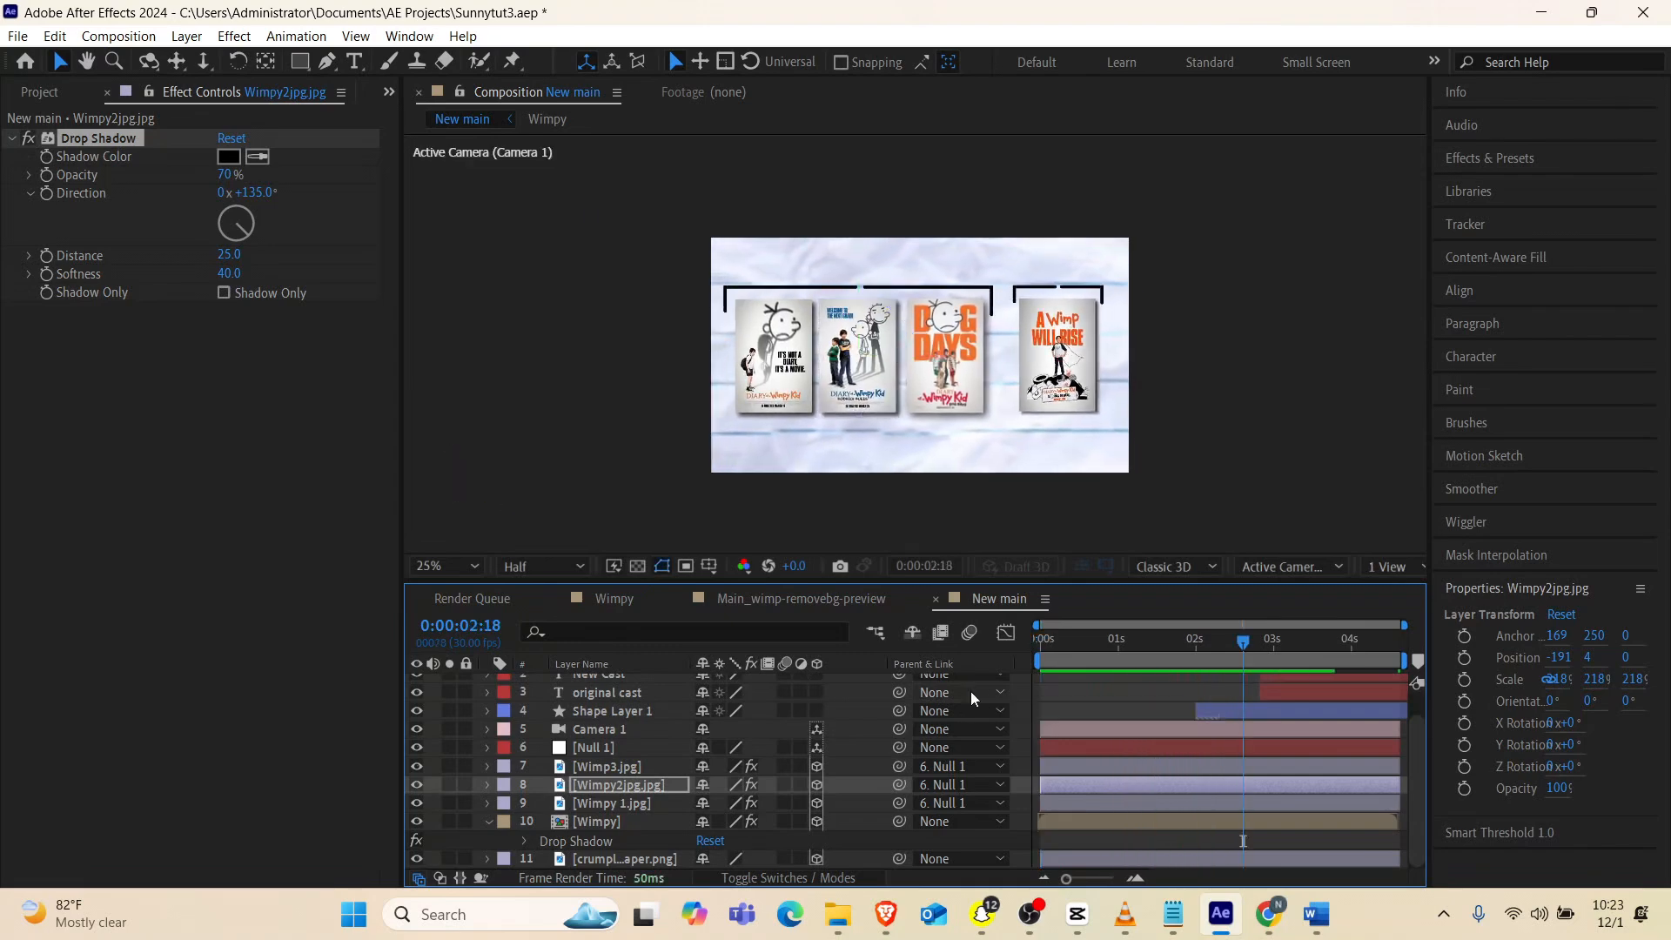
{"action": "key", "text": "space"}
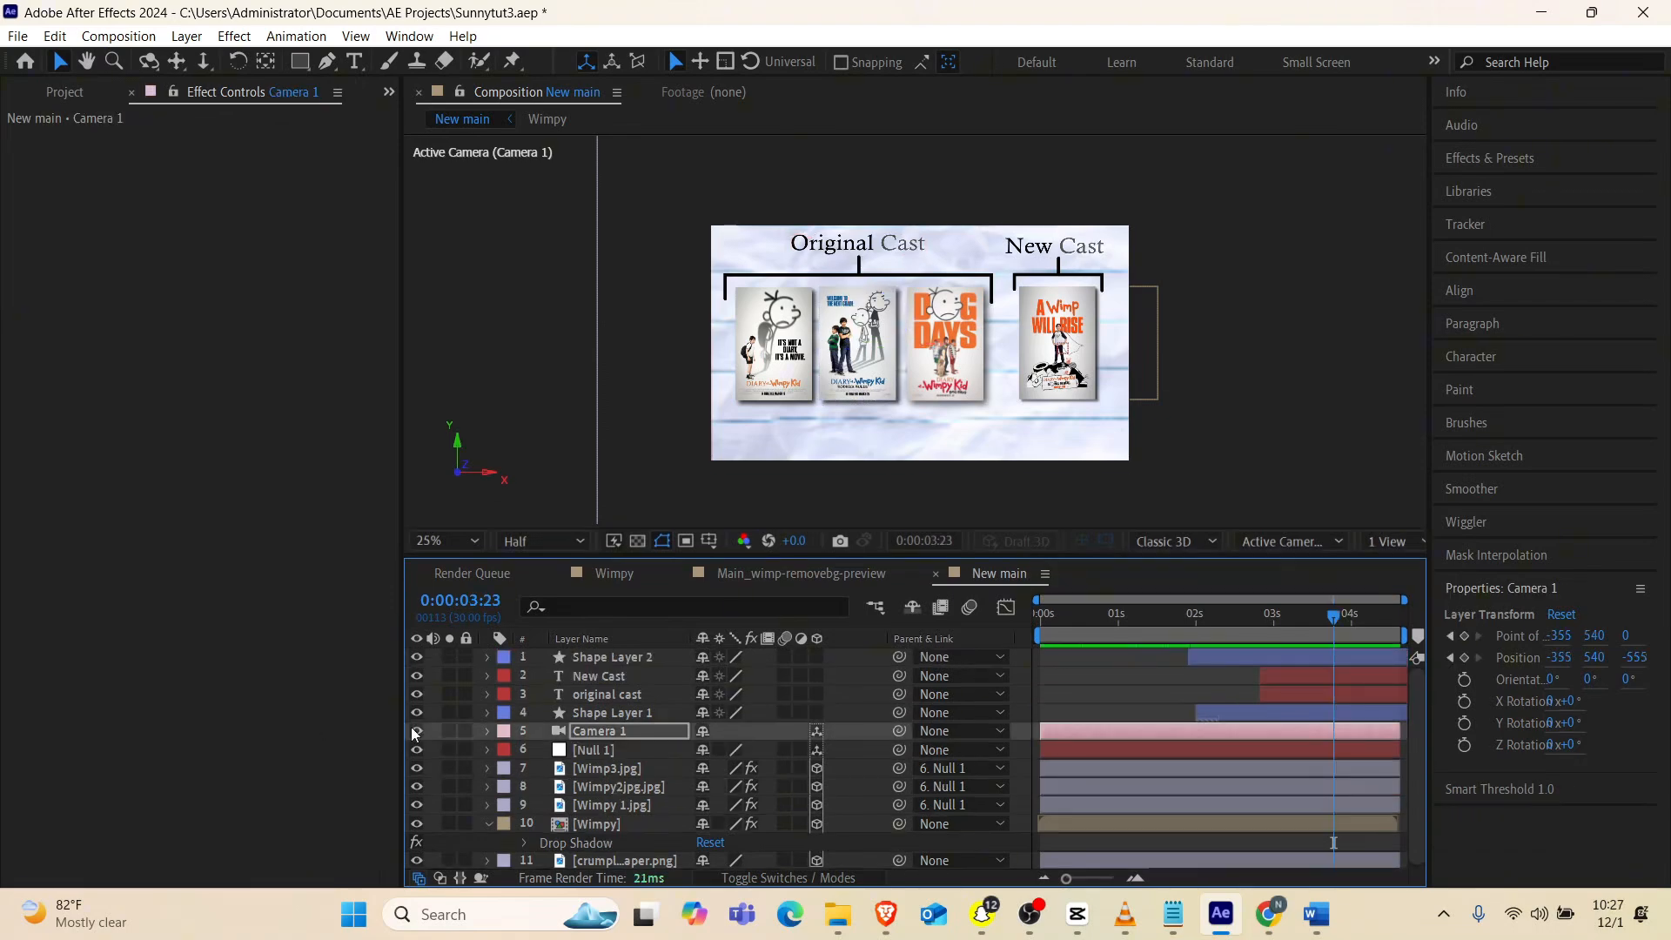
Add the text "1" below the first poster and move its layer to the top of the layer stack
{"action": "left_click", "coordinate": [490, 824]}
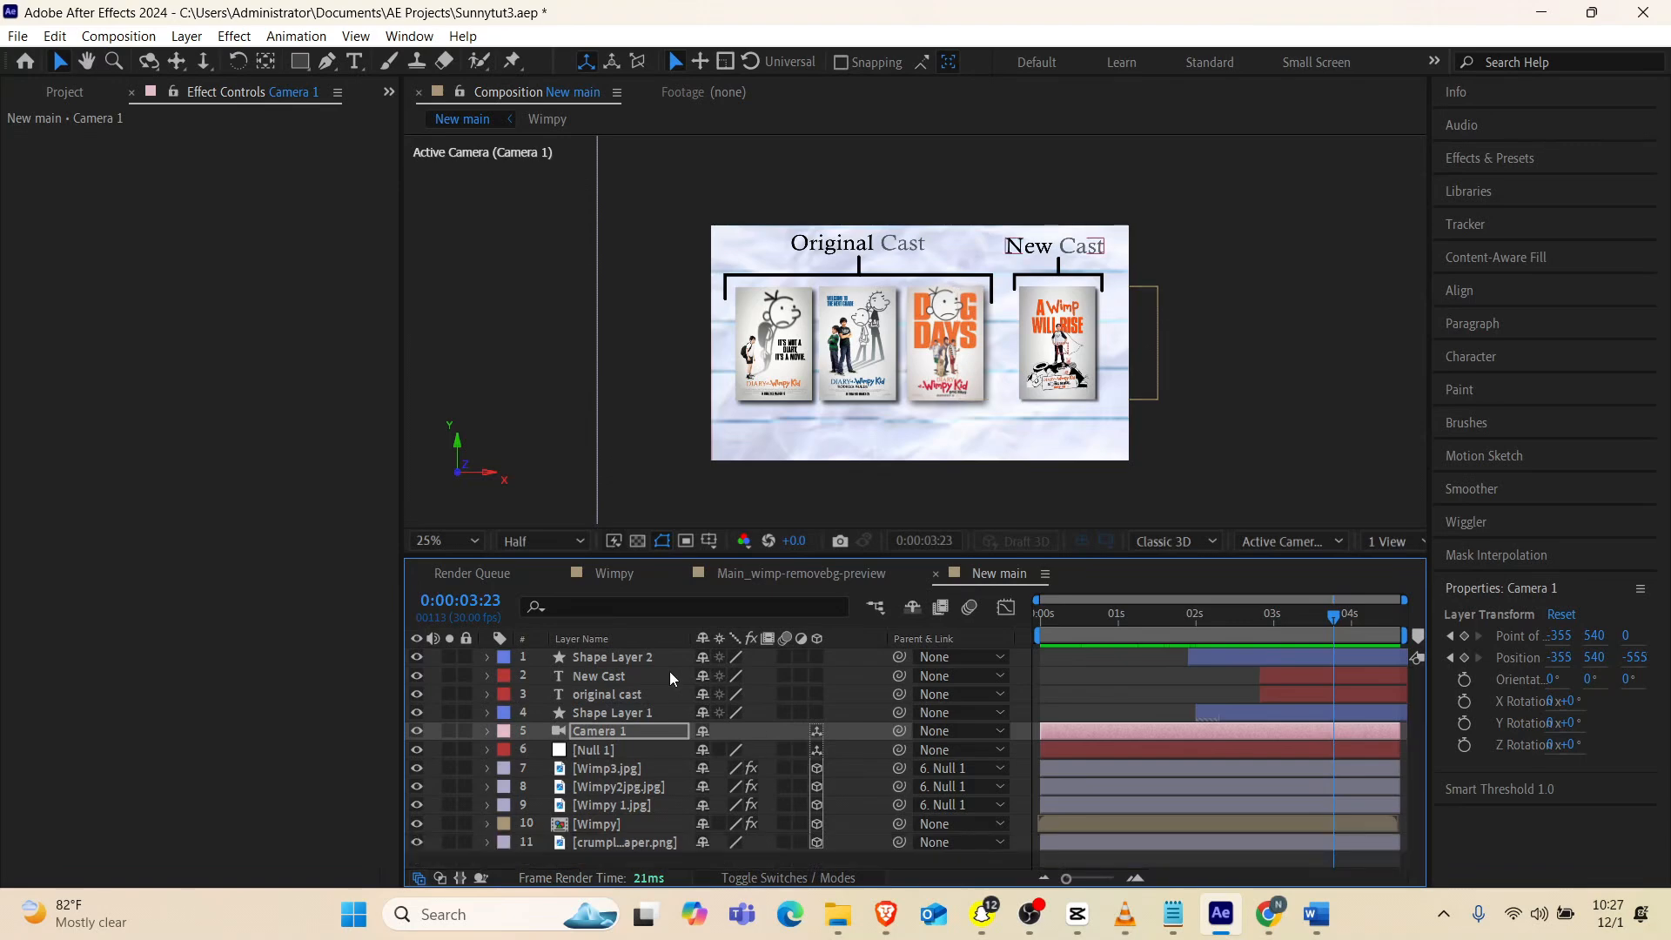
{"action": "left_click", "coordinate": [605, 697]}
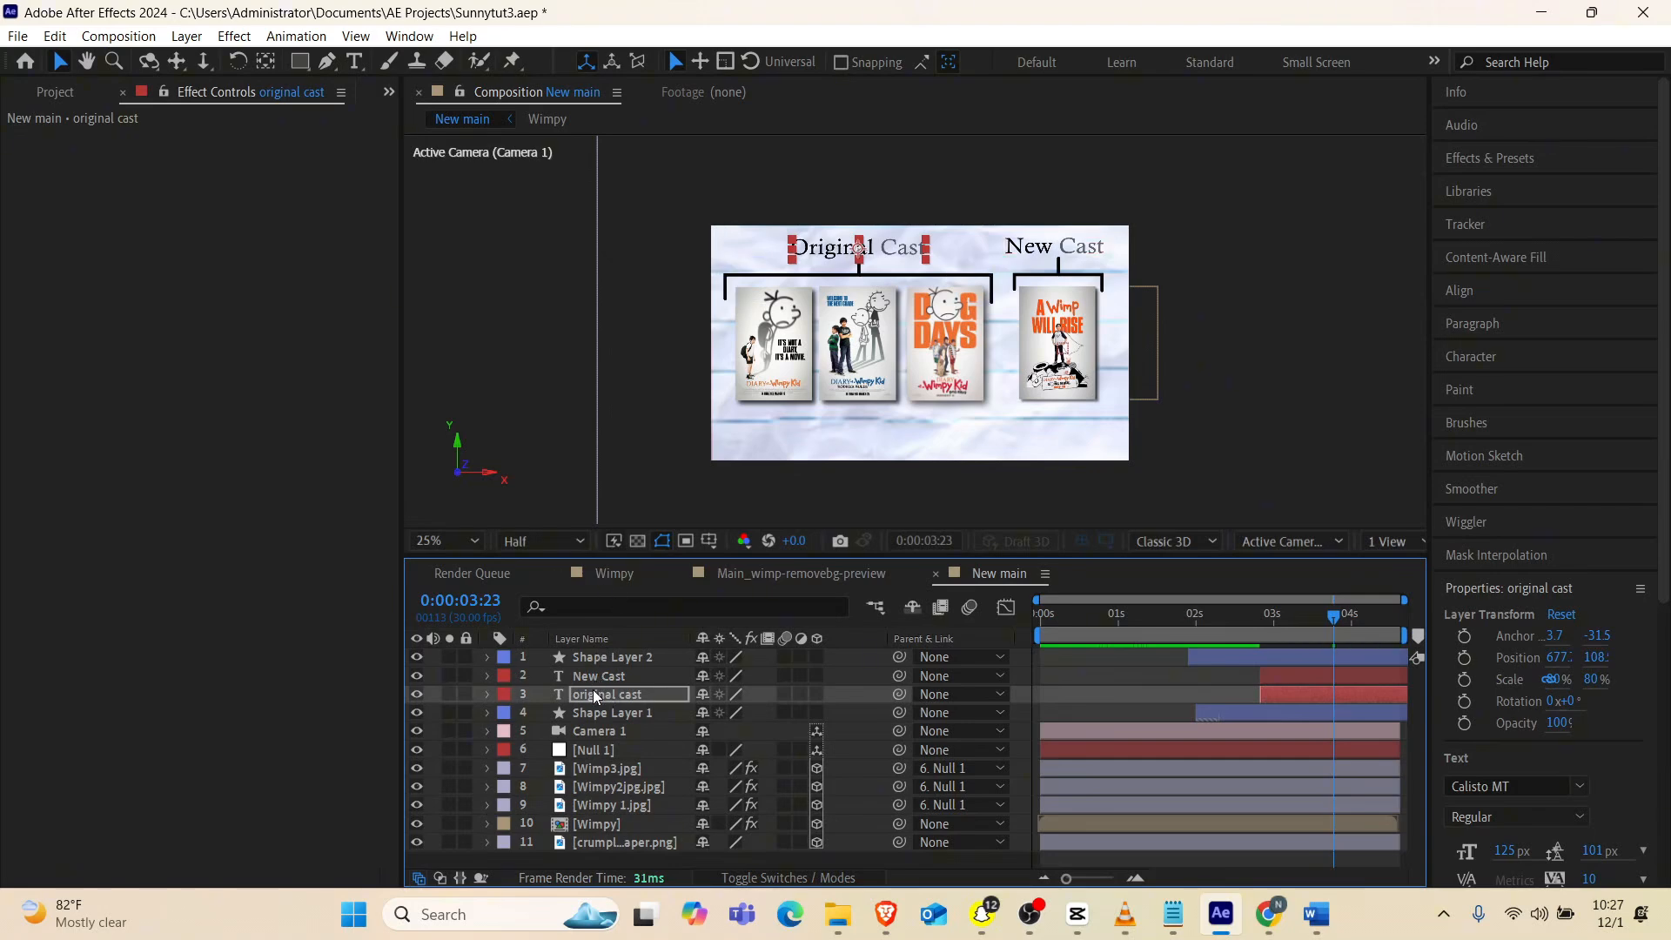
{"action": "left_click", "coordinate": [746, 511]}
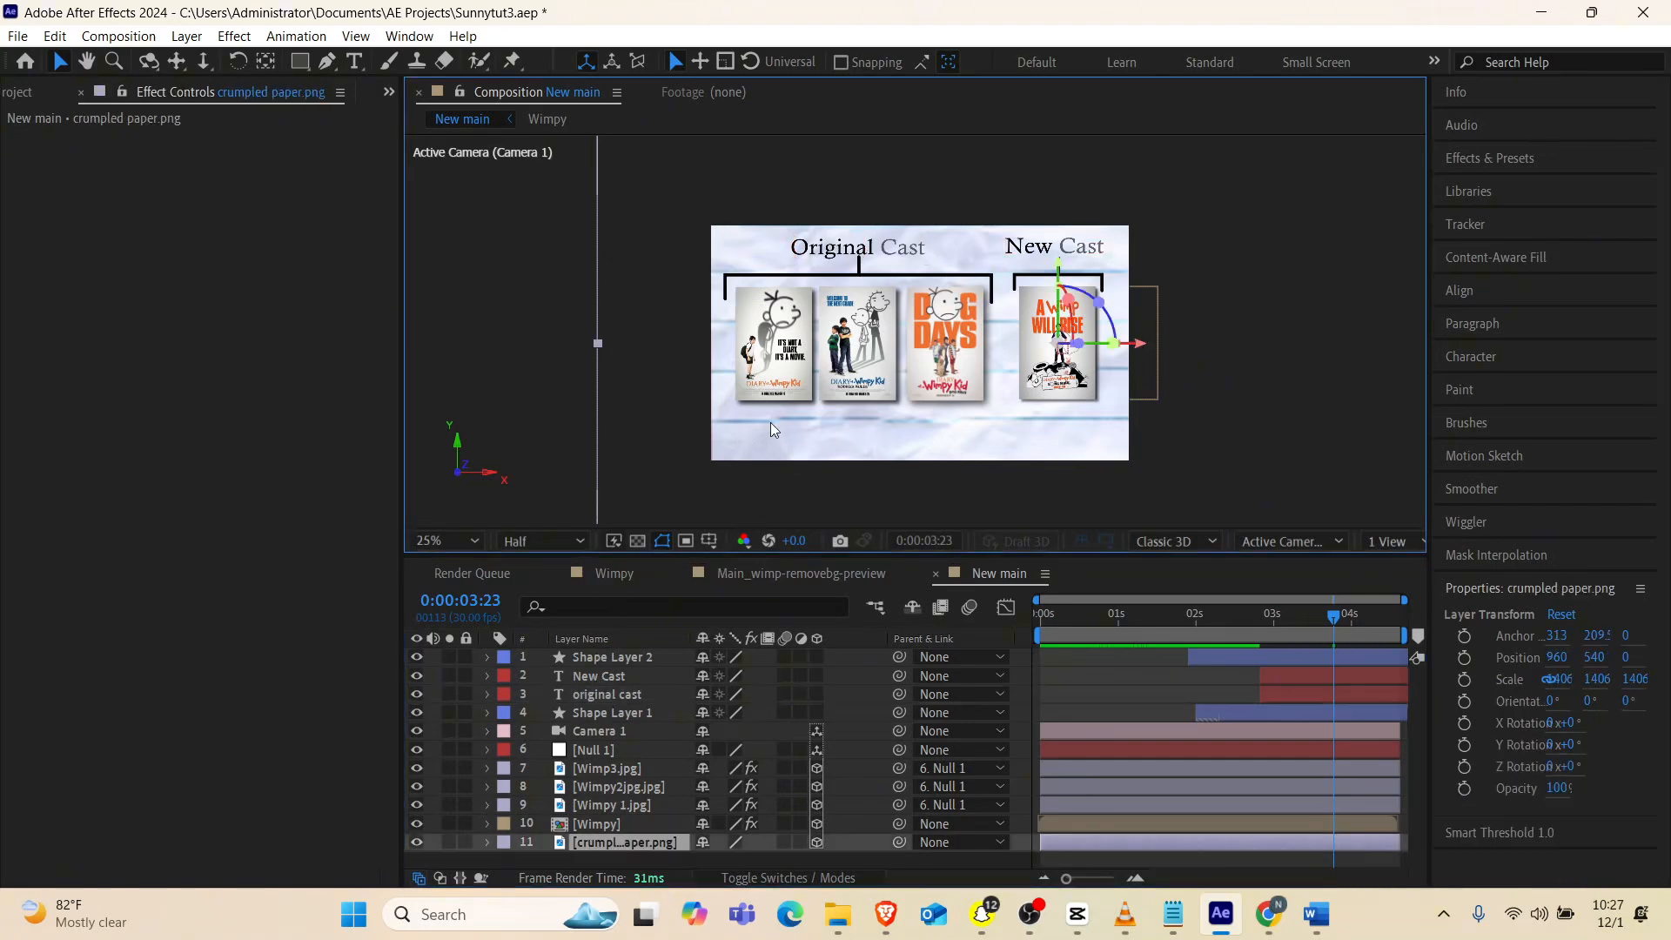
{"action": "key", "text": "ctrl+t"}
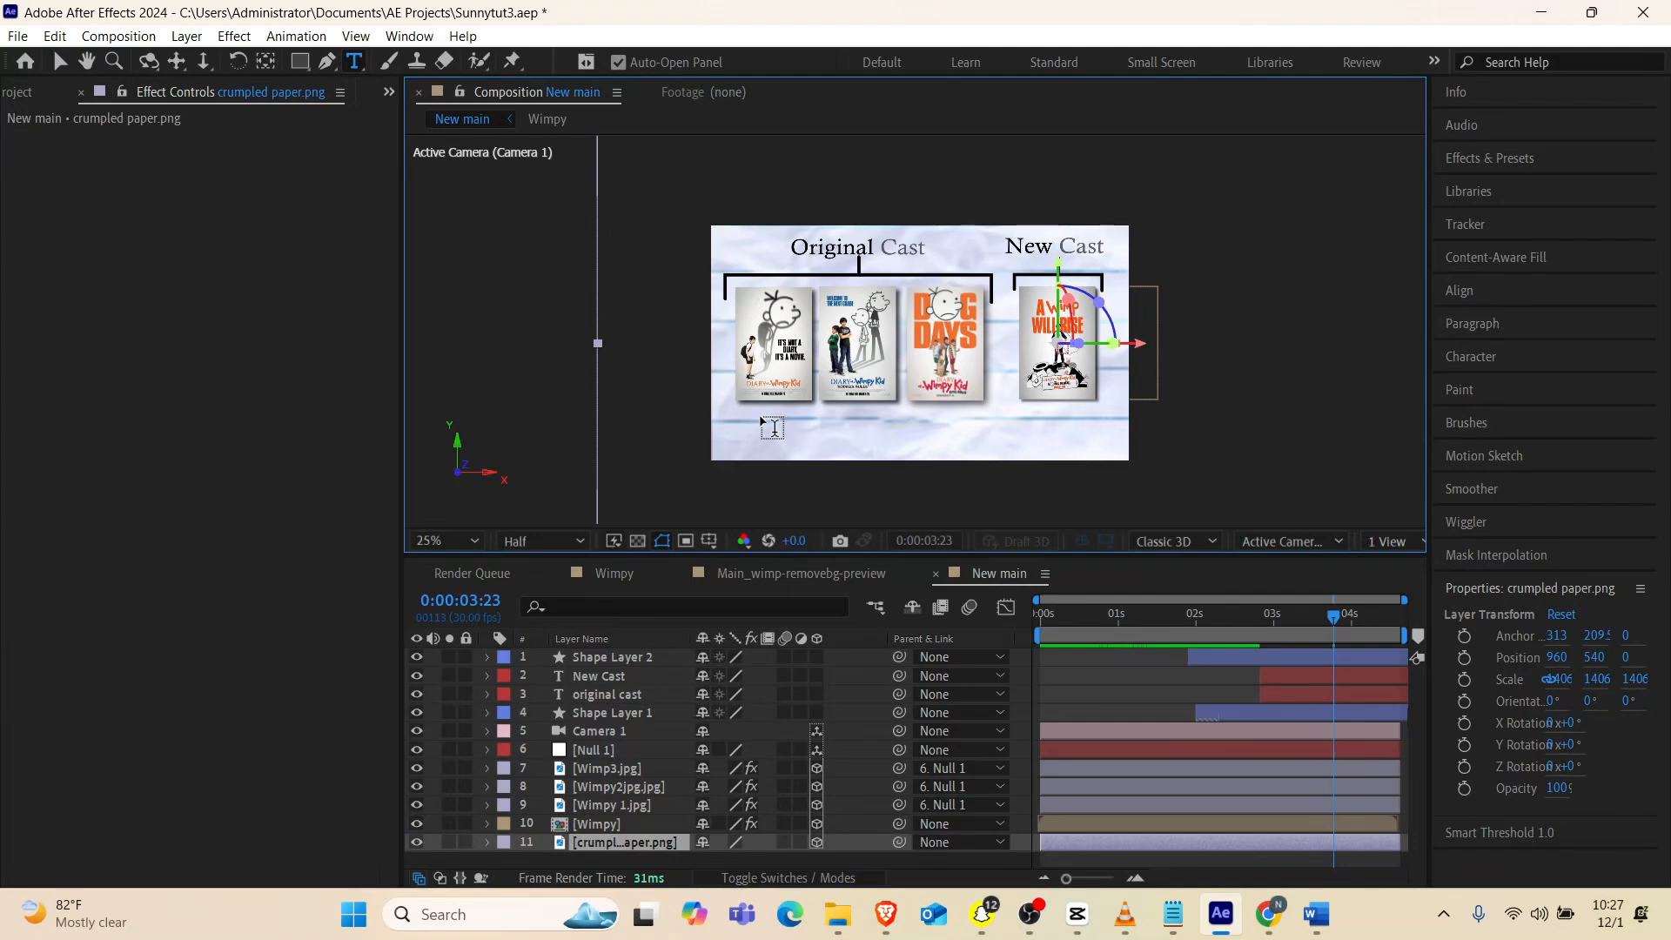
{"action": "left_click", "coordinate": [761, 416]}
{"action": "type", "text": "1"}
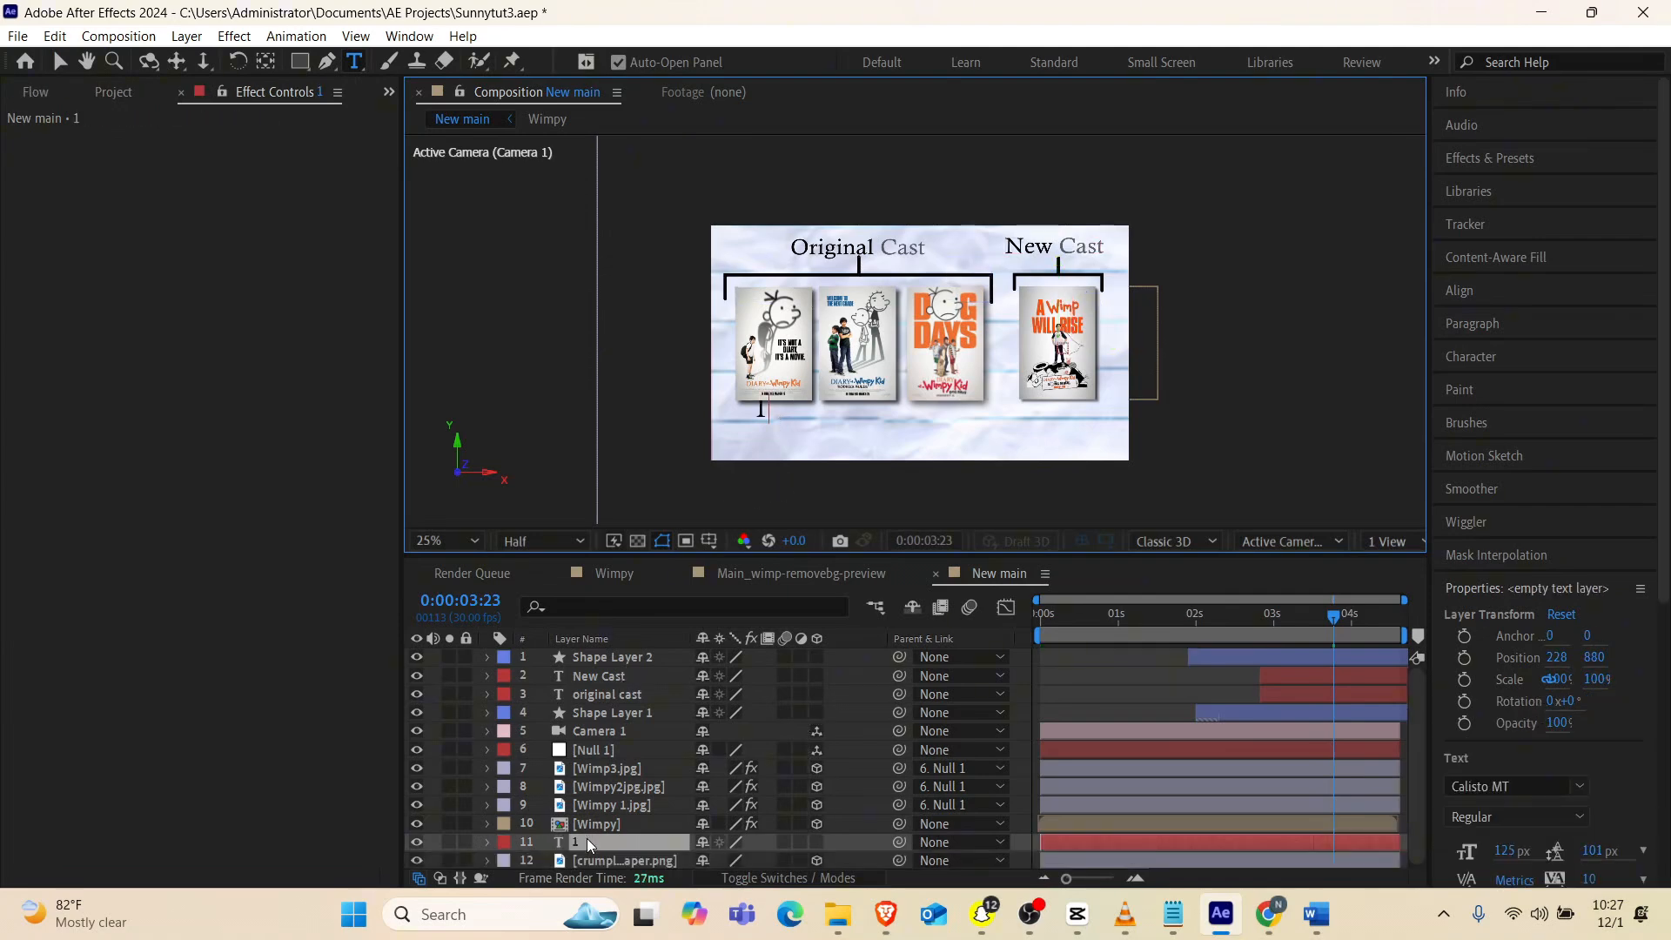
{"action": "left_click_drag", "start_coordinate": [587, 838], "coordinate": [604, 653]}
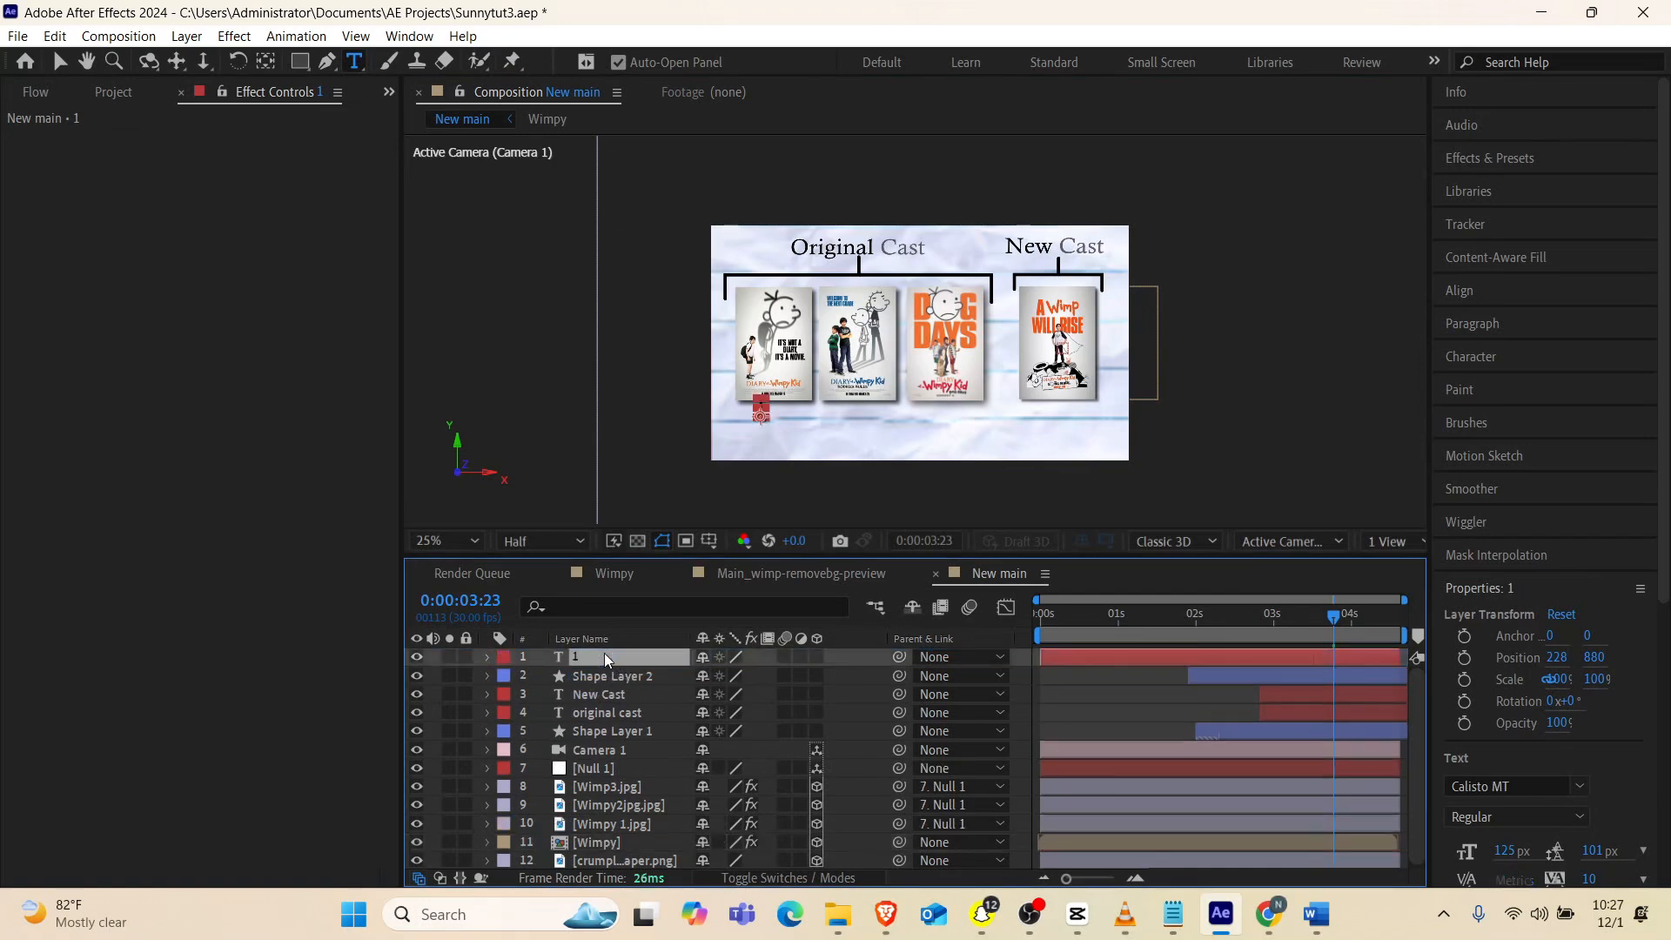
Nudge the "1" text down and right to position 280, 932, centred under the first poster
{"action": "key", "text": "Down"}
{"action": "key", "text": "Down"}
{"action": "key", "text": "Down"}
{"action": "key", "text": "Down"}
{"action": "key", "text": "Down"}
{"action": "key", "text": "Down"}
{"action": "key", "text": "Down"}
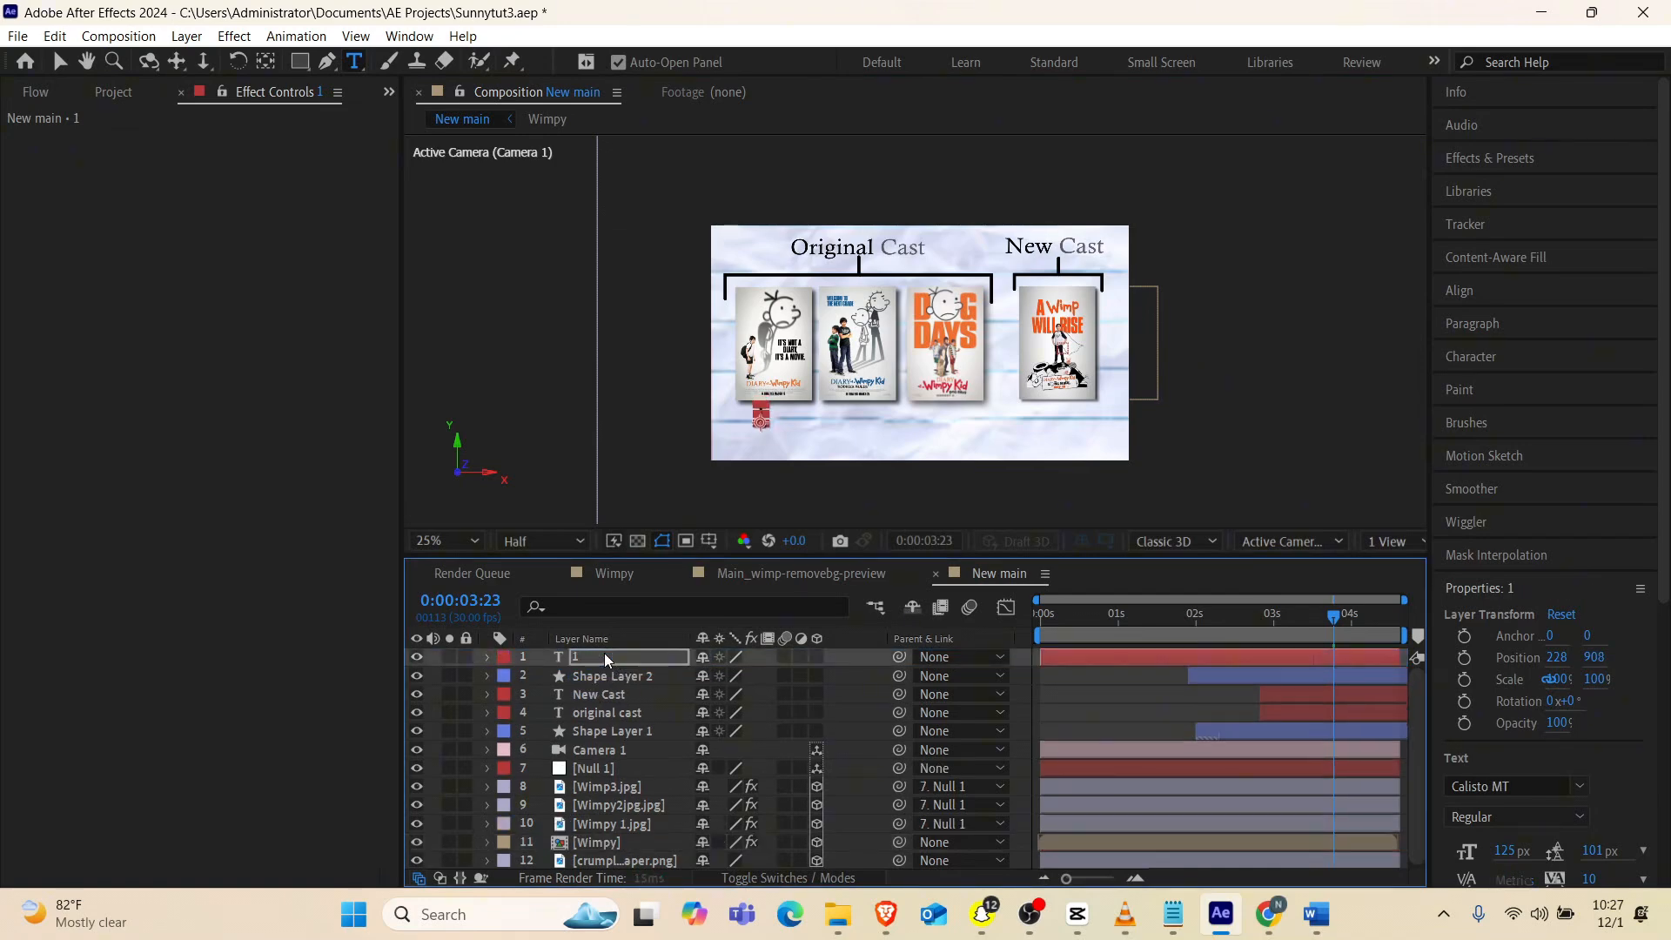
{"action": "key", "text": "Down"}
{"action": "key", "text": "Down"}
{"action": "key", "text": "Down"}
{"action": "key", "text": "Down"}
{"action": "key", "text": "Right"}
{"action": "key", "text": "Right"}
{"action": "key", "text": "Right"}
{"action": "key", "text": "Down"}
{"action": "key", "text": "Down"}
{"action": "key", "text": "Right"}
{"action": "key", "text": "Right"}
{"action": "key", "text": "Right"}
{"action": "key", "text": "Right"}
{"action": "key", "text": "Right"}
{"action": "key", "text": "Right"}
{"action": "key", "text": "Right"}
{"action": "key", "text": "Right"}
{"action": "key", "text": "Right"}
{"action": "key", "text": "Right"}
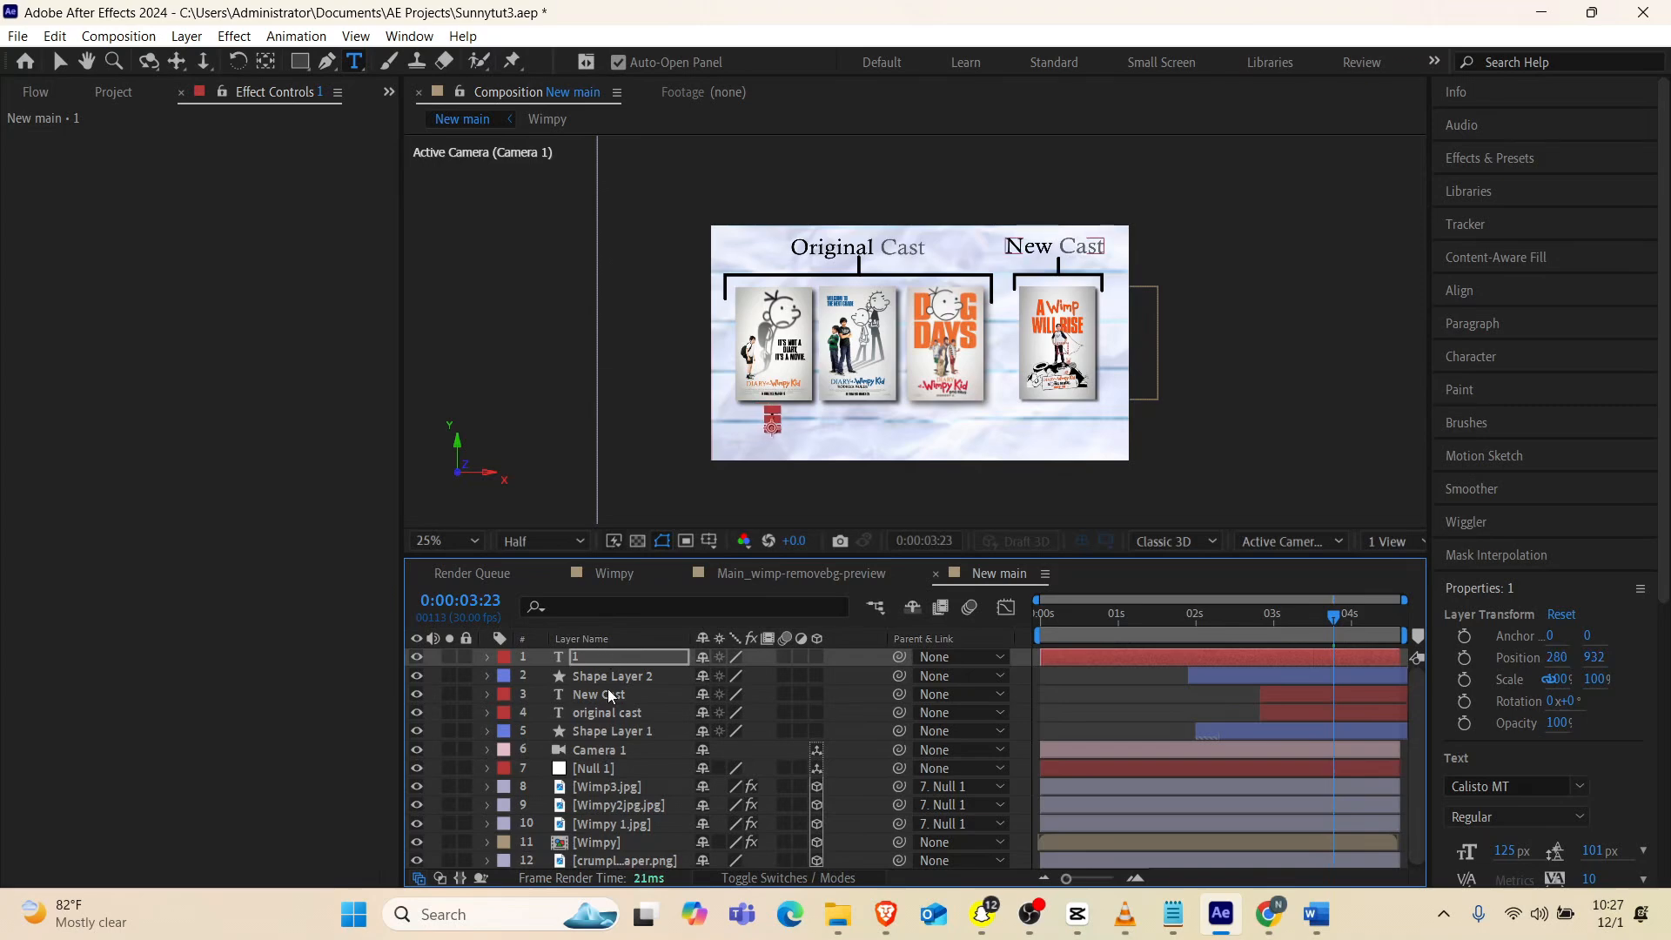
Duplicate the "1" text layer and trim both number layers to start at 0:00:01:27
{"action": "left_click", "coordinate": [614, 678]}
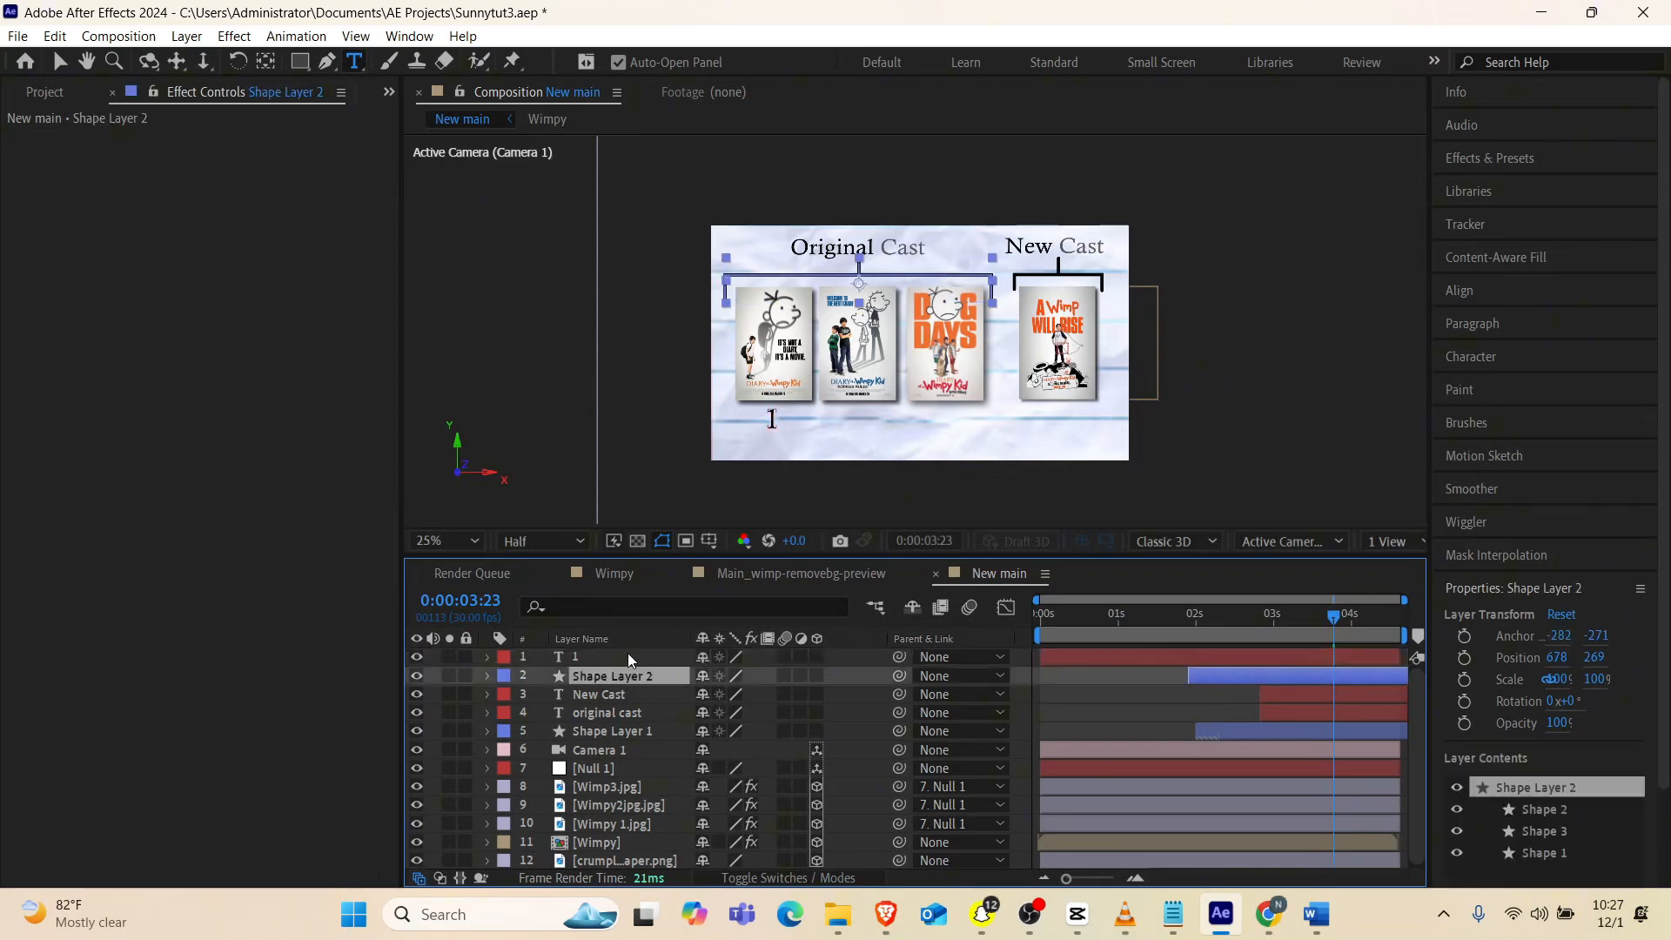
{"action": "left_click", "coordinate": [615, 657]}
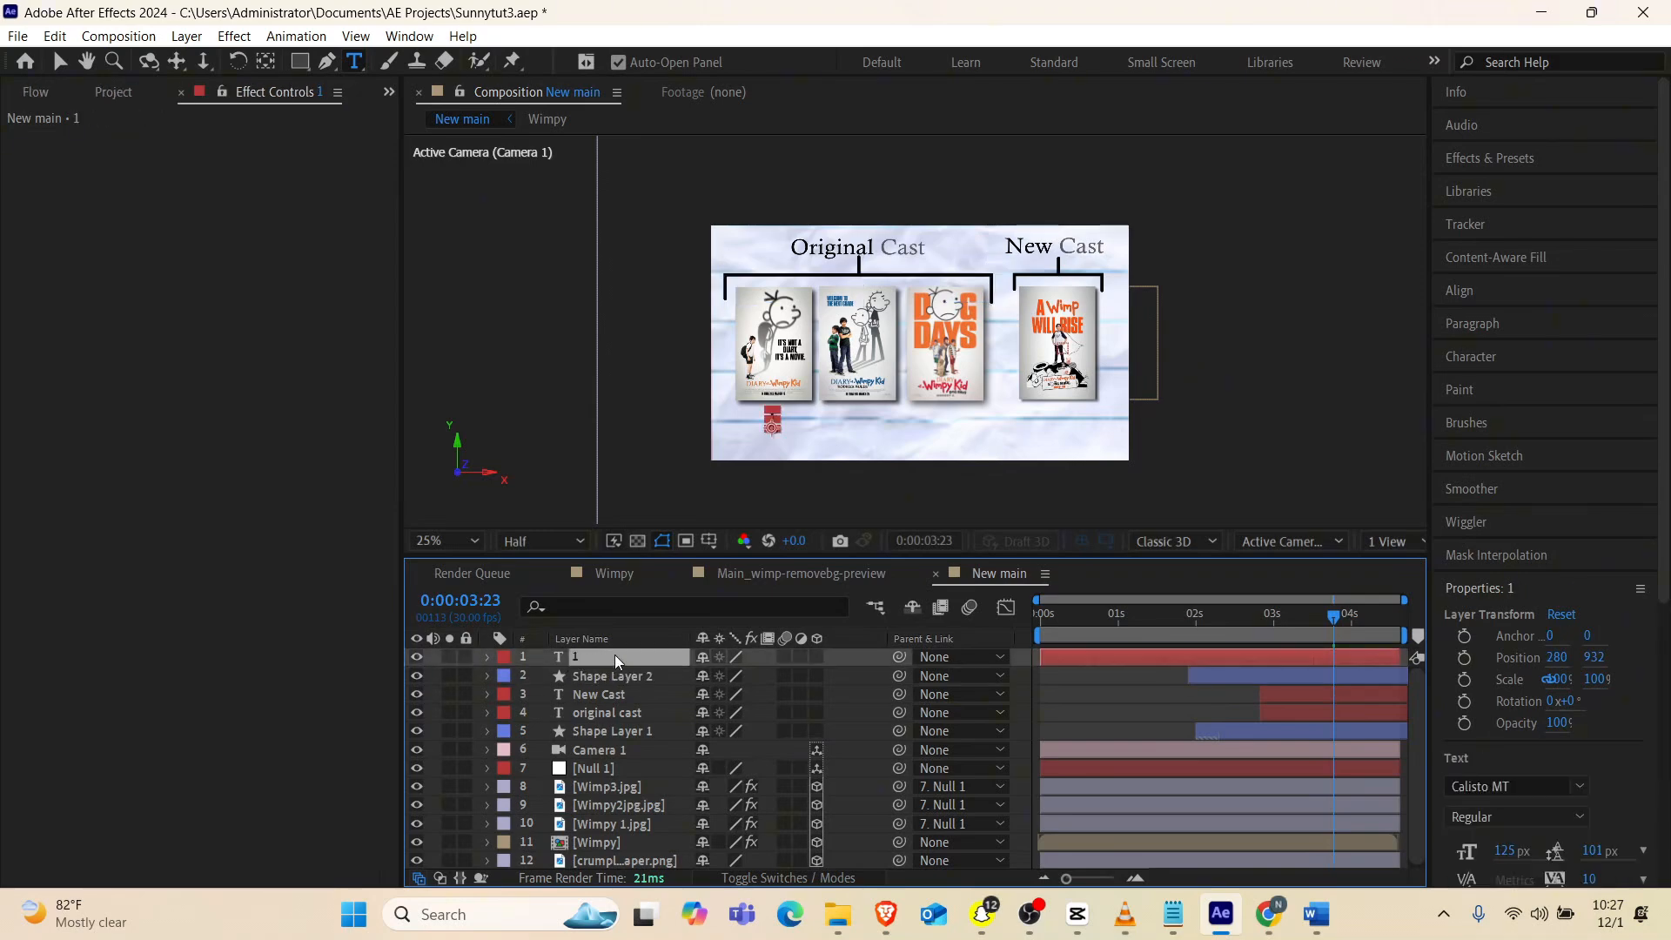
{"action": "key", "text": "ctrl+d"}
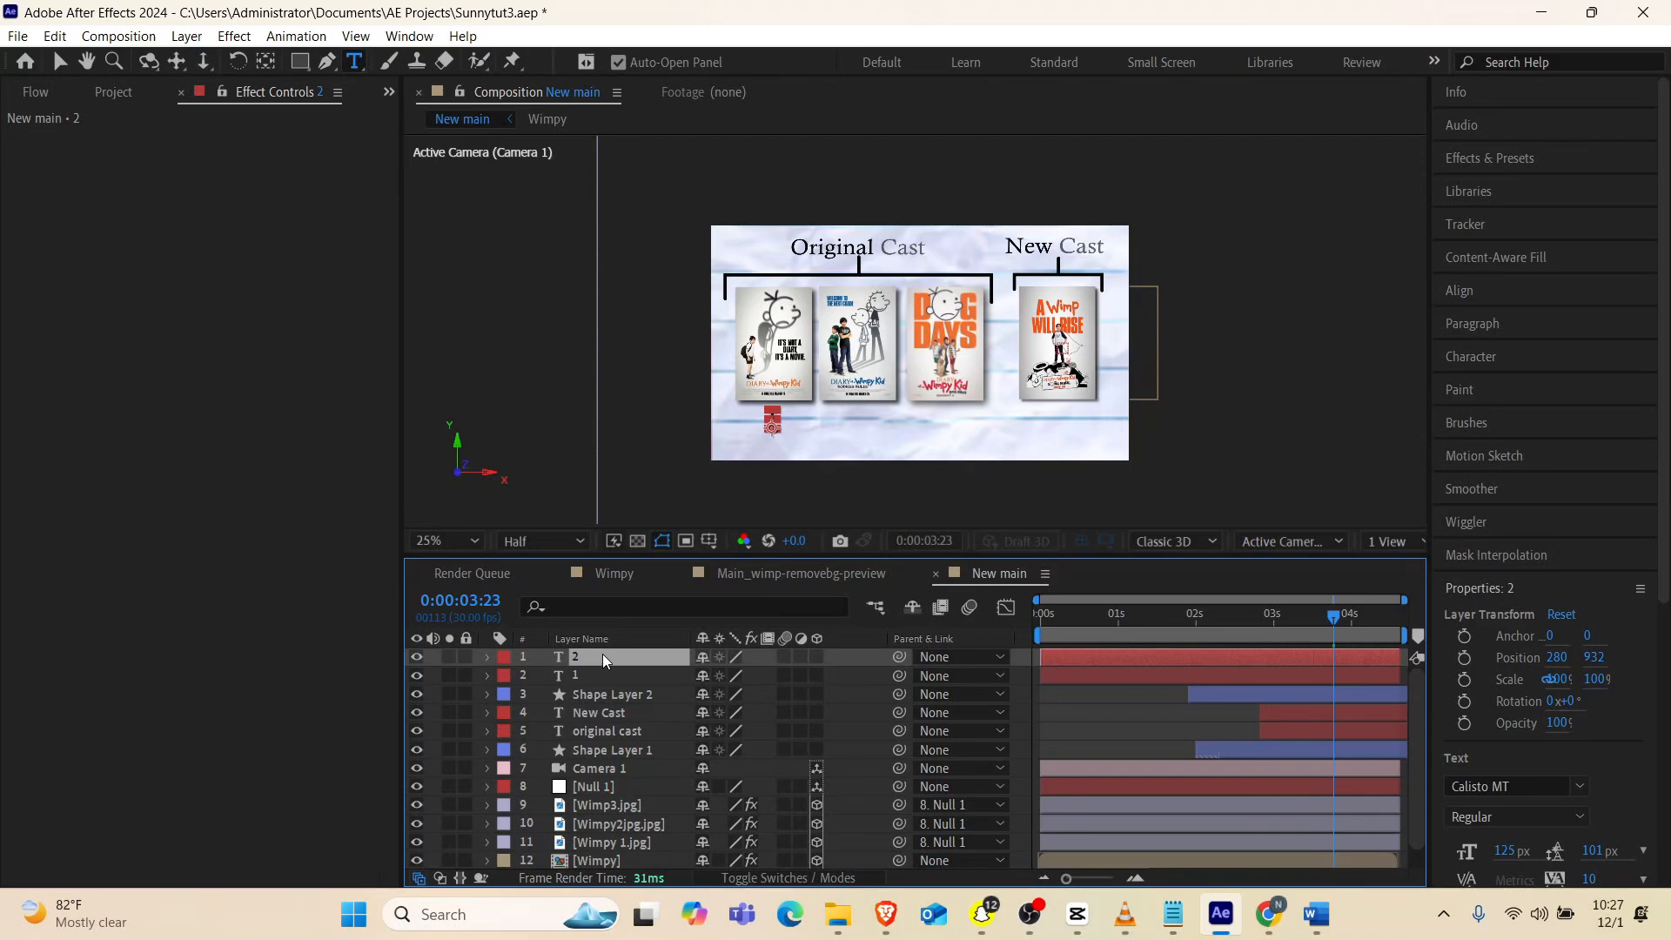
{"action": "mouse_move", "coordinate": [1183, 613]}
{"action": "left_mouse_down"}
{"action": "mouse_move", "coordinate": [1209, 618]}
{"action": "mouse_move", "coordinate": [1190, 626]}
{"action": "left_mouse_up"}
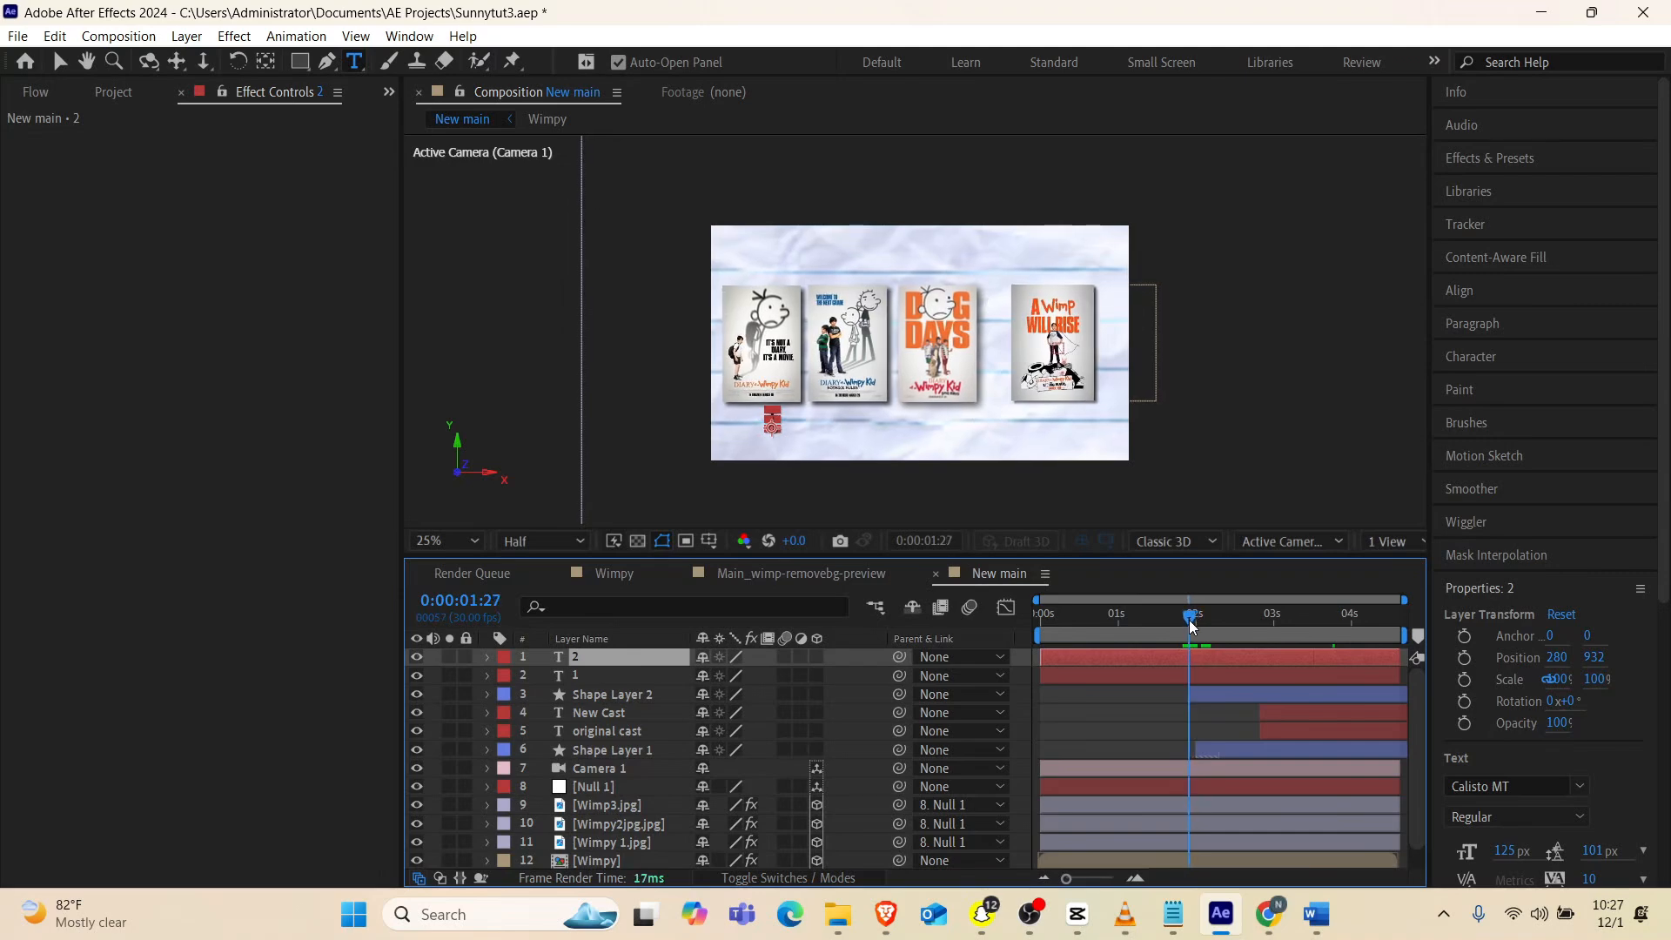
{"action": "left_click", "coordinate": [1182, 679]}
{"action": "key", "text": "alt+bracketleft"}
{"action": "left_click", "coordinate": [1201, 664]}
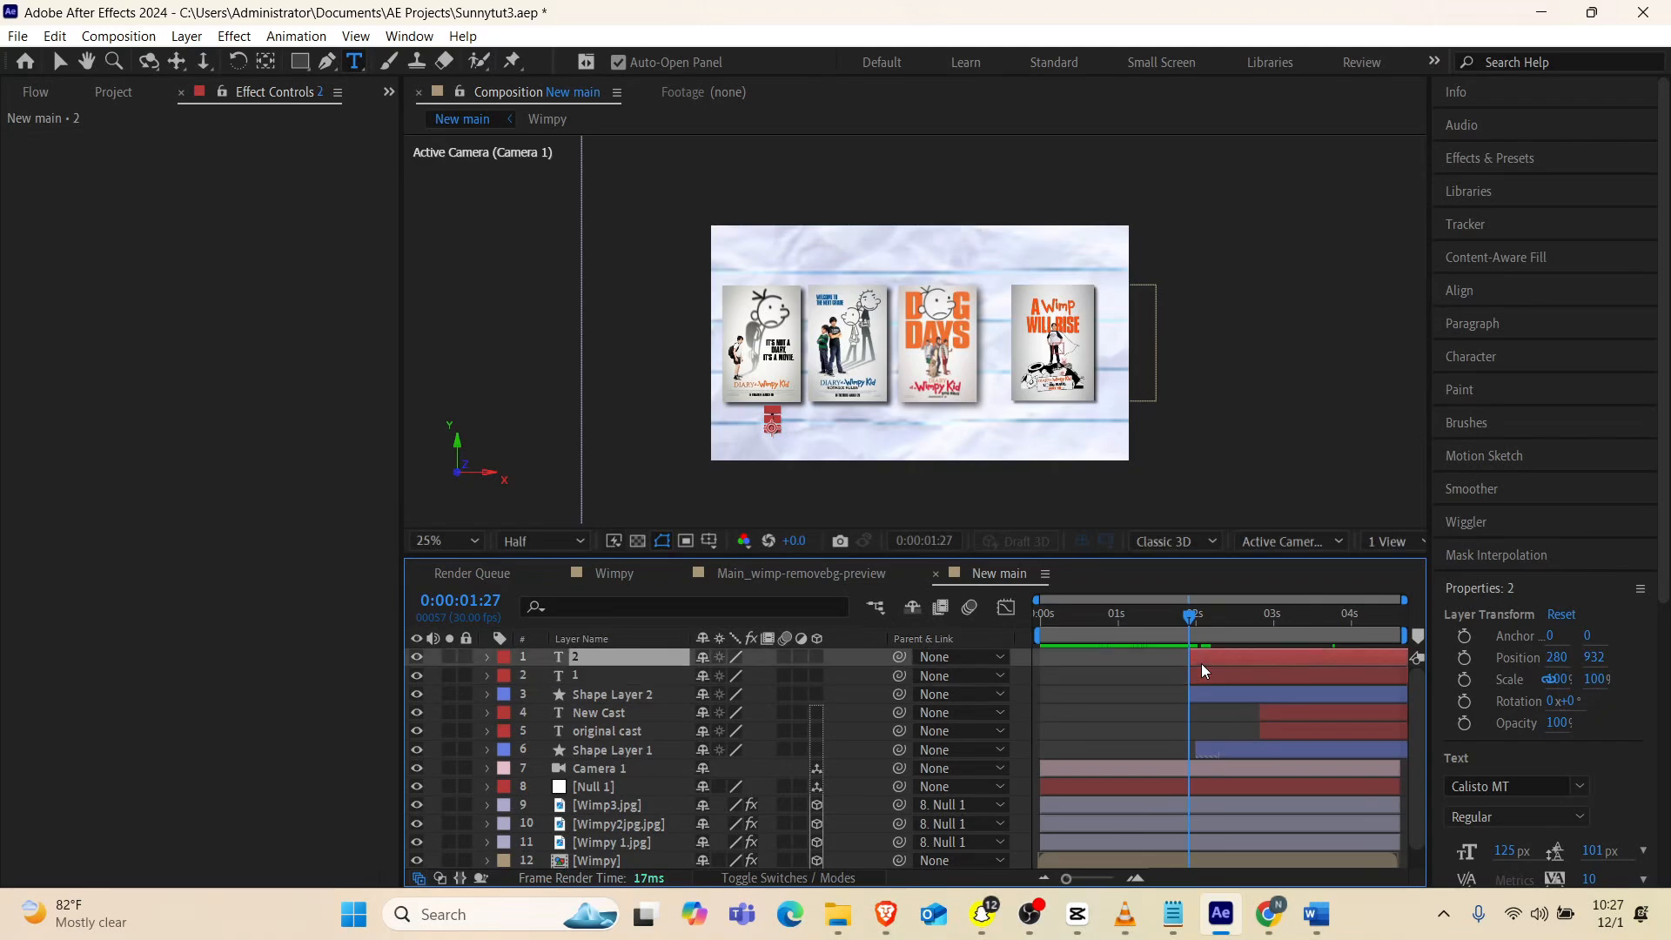
Place the duplicated number below the second poster and change its text to "2"
{"action": "key", "text": "v"}
{"action": "left_click", "coordinate": [772, 421]}
{"action": "scroll", "coordinate": [775, 422], "scroll_direction": "up", "scroll_amount": 3}
{"action": "left_click_drag", "start_coordinate": [832, 417], "coordinate": [1257, 383]}
{"action": "double_click", "coordinate": [583, 657]}
{"action": "type", "text": "2"}
Duplicate the "2" text layer and change the copy to "3" below the third poster, at position 1062, 932
{"action": "left_click", "coordinate": [604, 660]}
{"action": "key", "text": "ctrl+d"}
{"action": "key", "text": "v"}
{"action": "double_click", "coordinate": [582, 659]}
{"action": "type", "text": "3"}
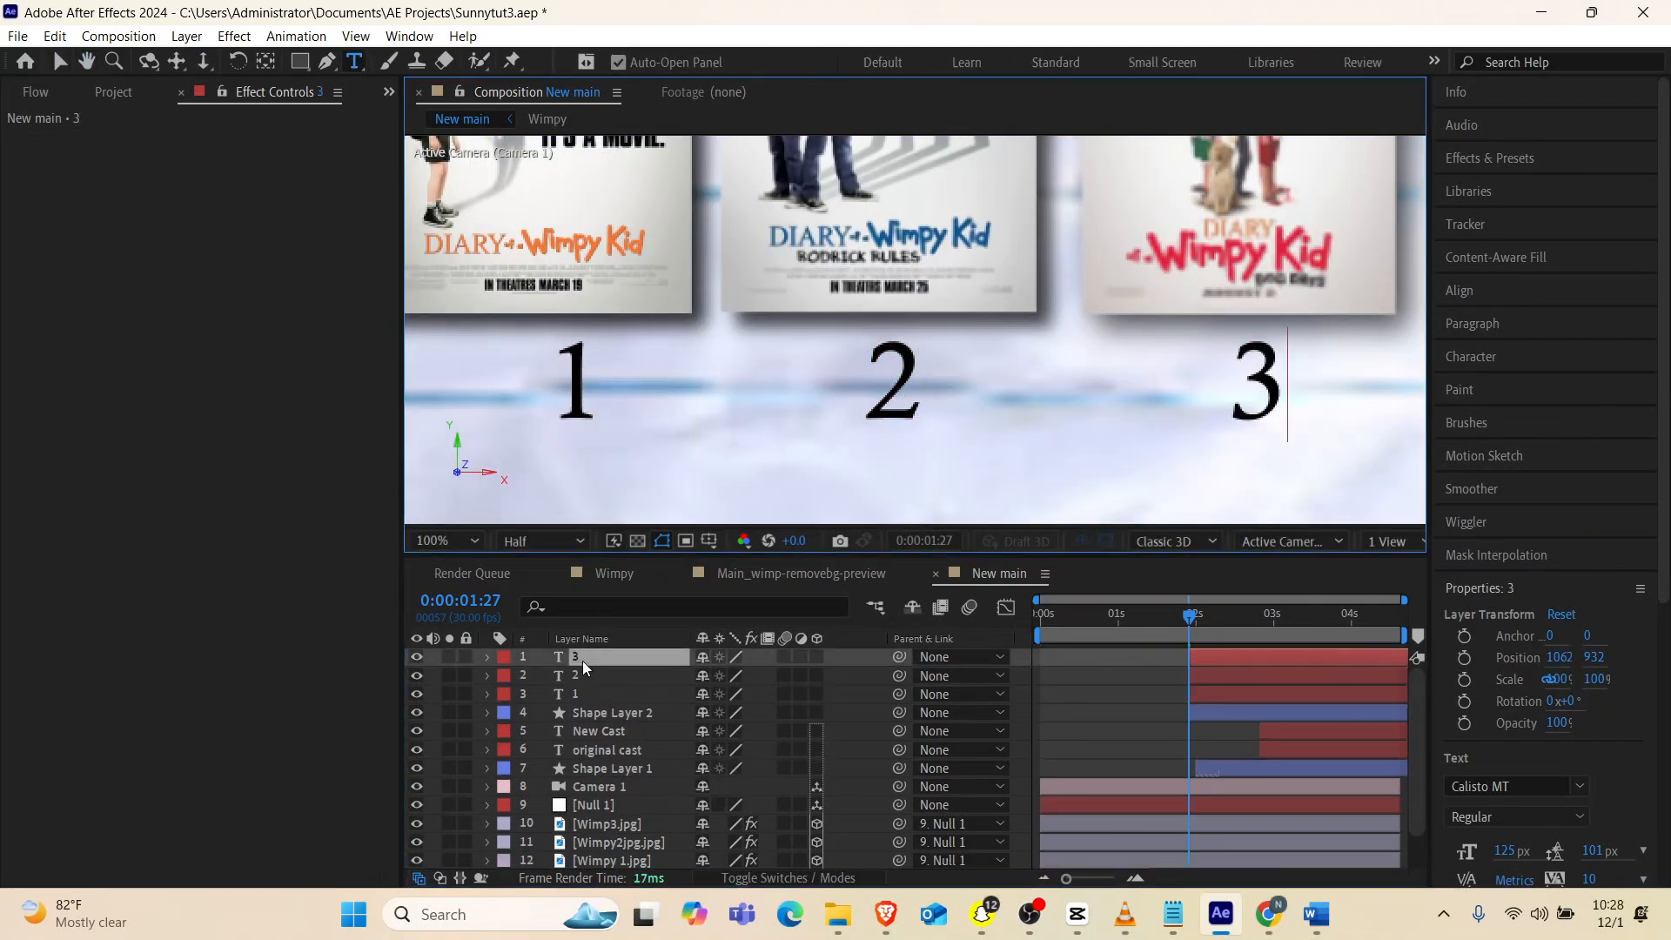
Place a copy of the "3" text below the fourth poster at position 1586, 932 and change it to "4"
{"action": "scroll", "coordinate": [982, 335], "scroll_direction": "down", "scroll_amount": 1}
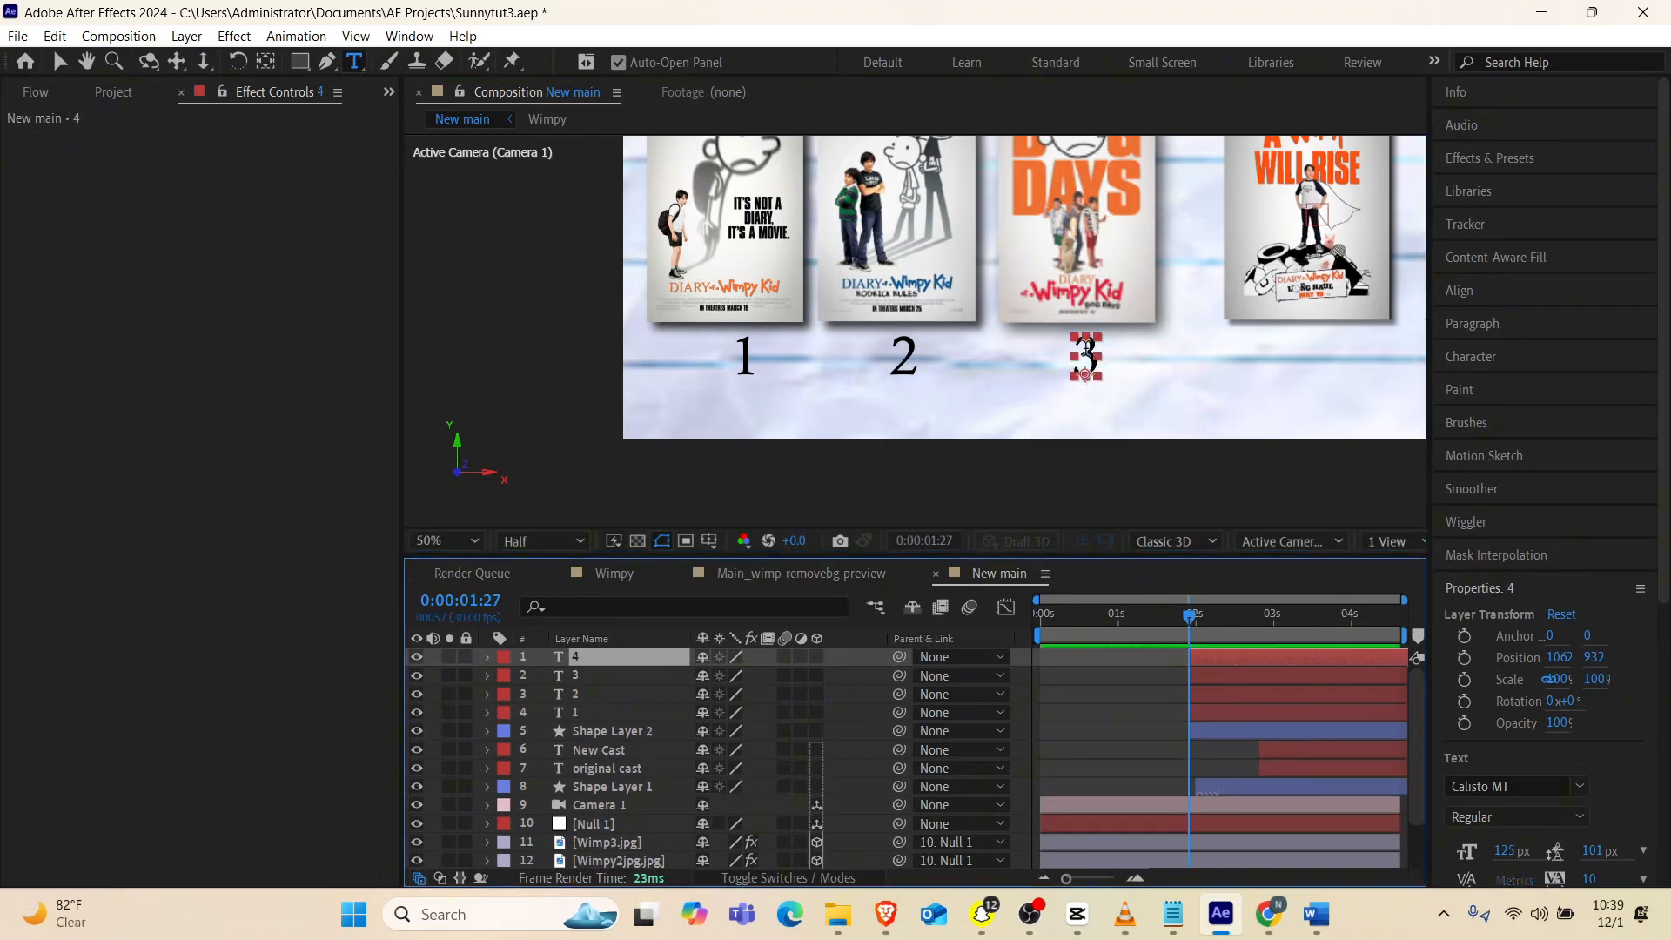
{"action": "key", "text": "v"}
{"action": "left_click_drag", "start_coordinate": [1086, 349], "coordinate": [1312, 350]}
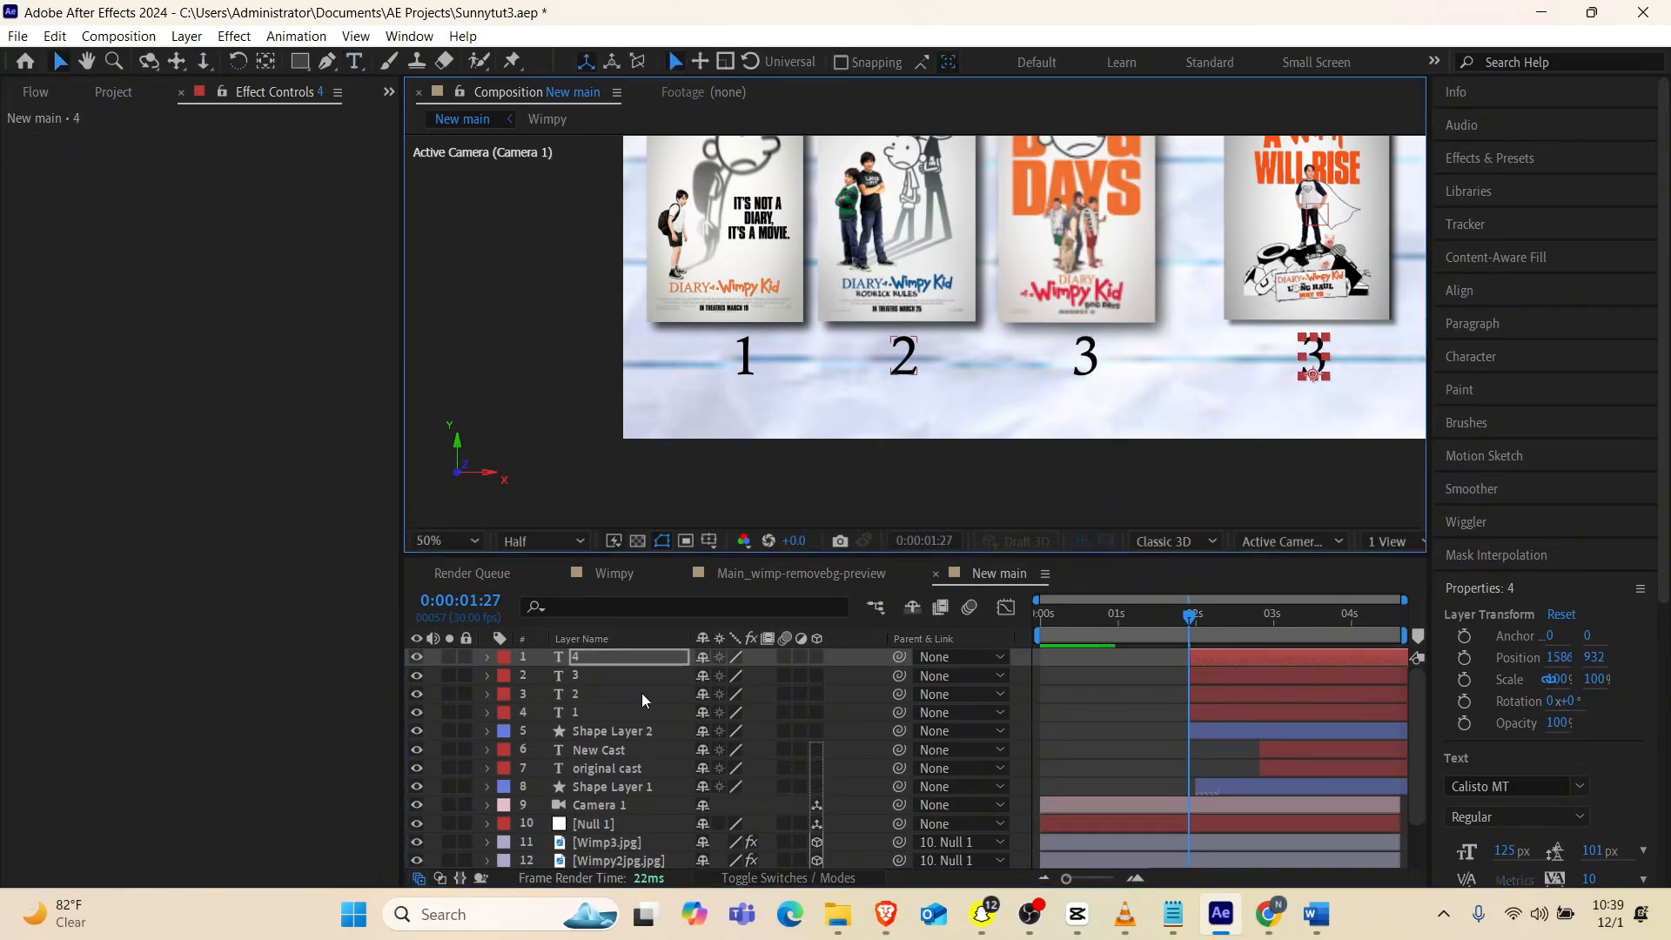
{"action": "double_click", "coordinate": [608, 658]}
{"action": "type", "text": "4"}
Set the opacity of all four number layers to 0% and keyframe it at 0:00:01:27
{"action": "left_click", "coordinate": [583, 713]}
{"action": "left_click", "coordinate": [582, 659], "text": "shift"}
{"action": "key", "text": "t"}
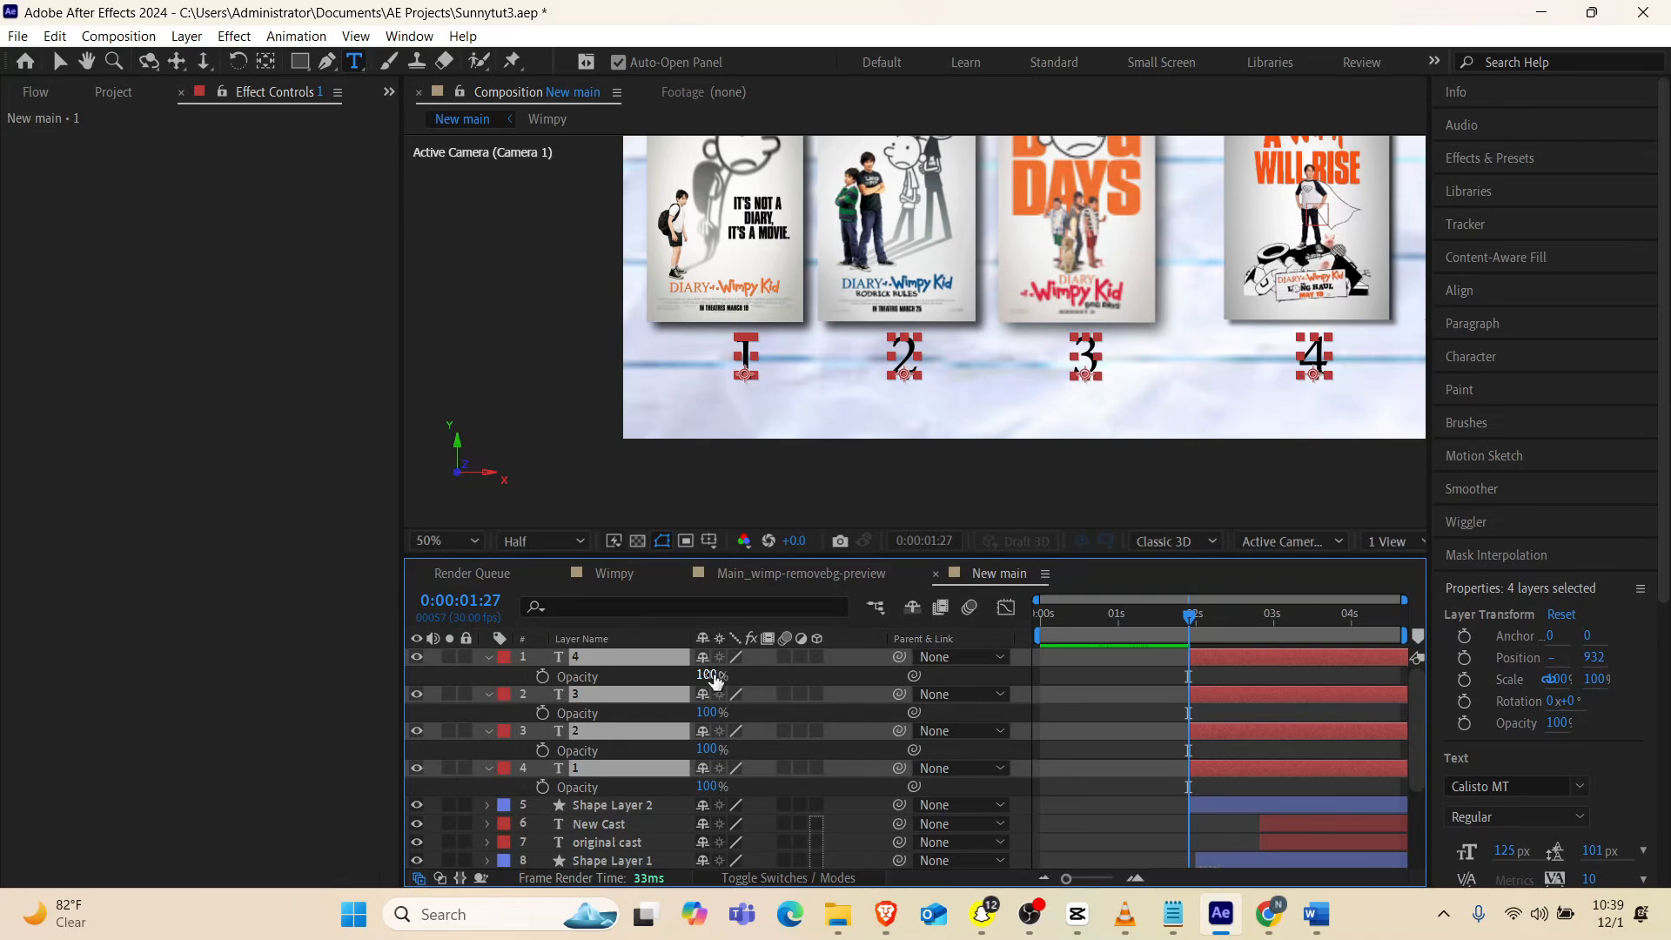
{"action": "left_click_drag", "start_coordinate": [708, 675], "coordinate": [568, 685]}
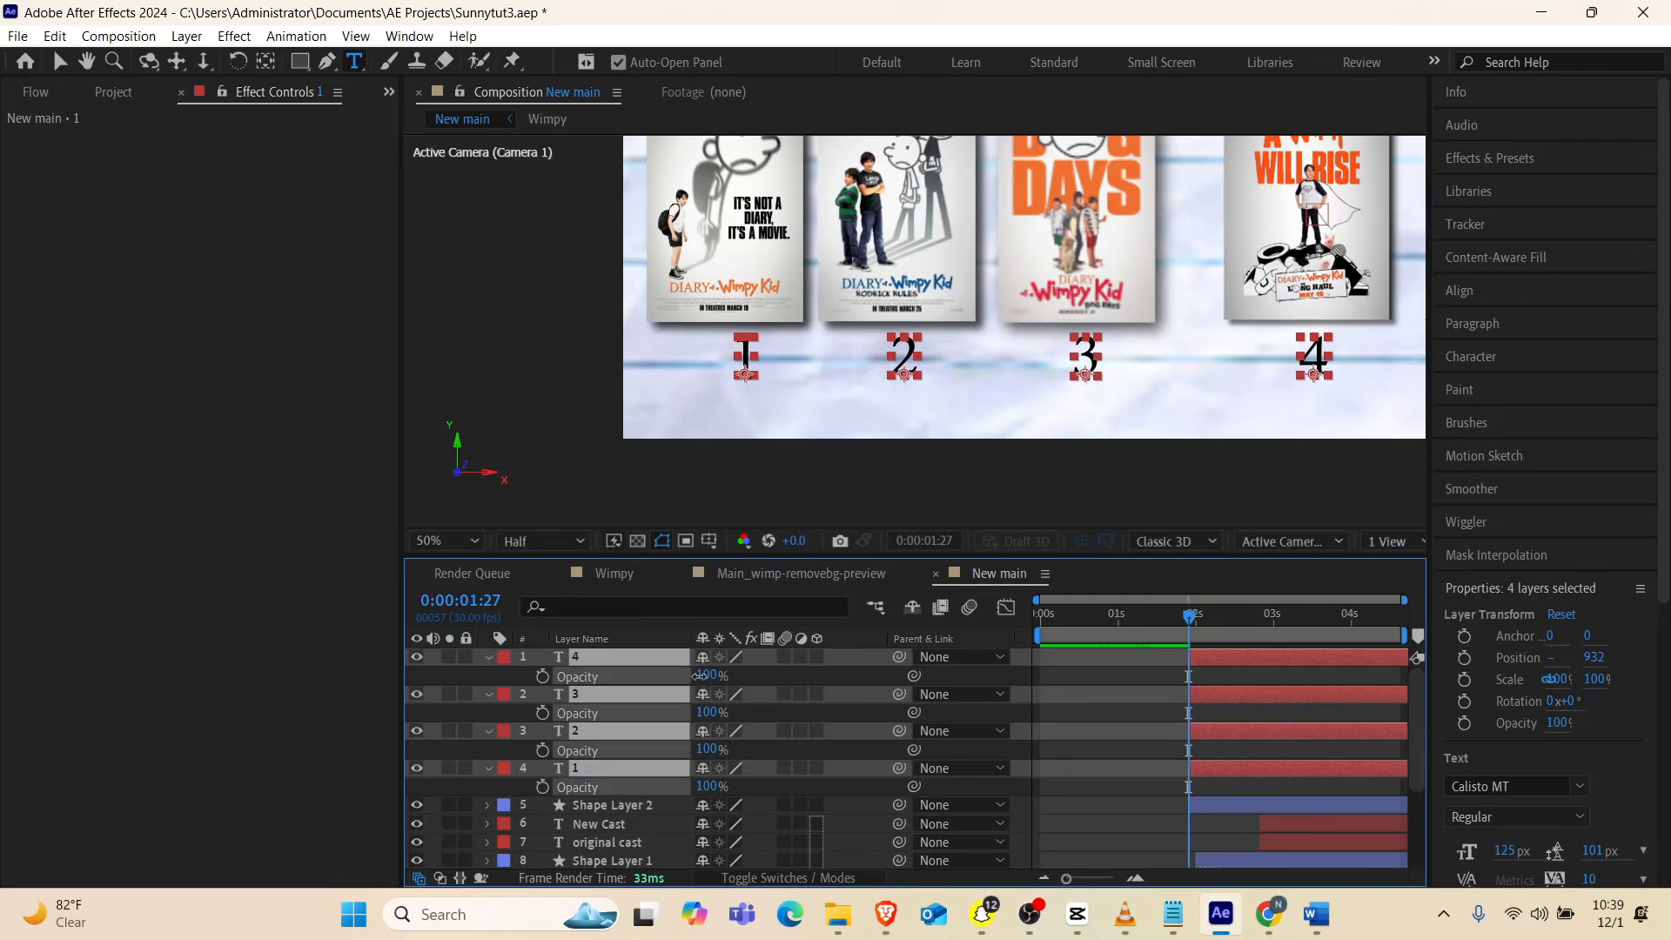
{"action": "left_click", "coordinate": [542, 676]}
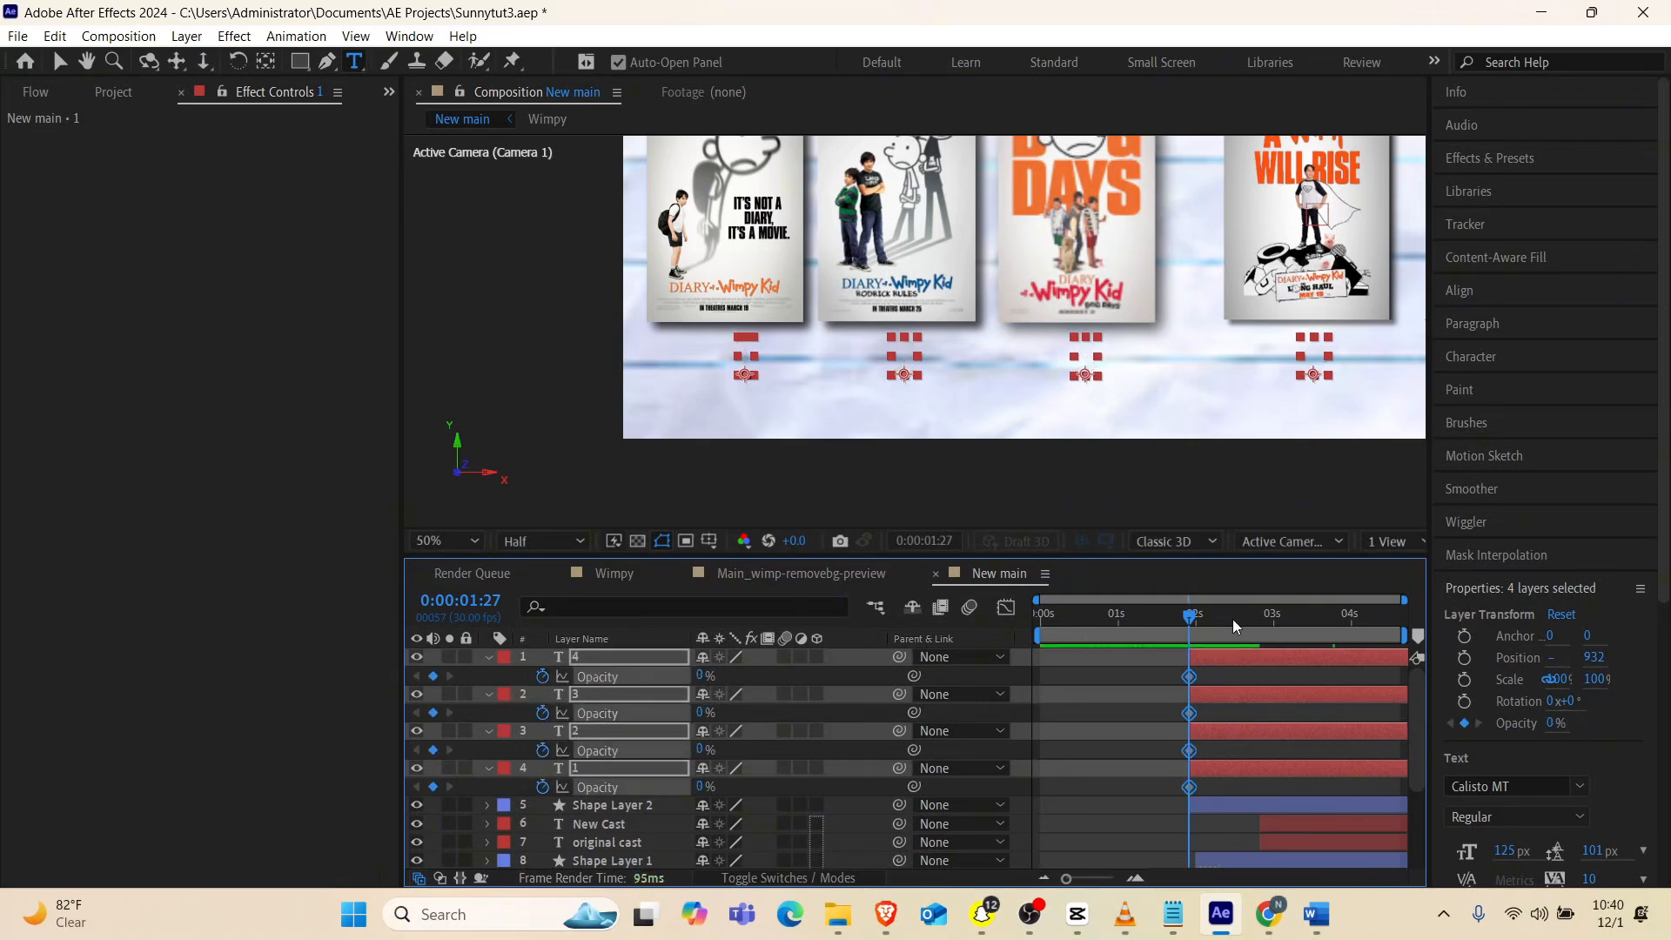
Keyframe the four numbers' opacity to 100% at 0:00:02:11 and apply Easy Ease to all their opacity keyframes
{"action": "left_click", "coordinate": [1204, 618]}
{"action": "left_click_drag", "start_coordinate": [1204, 621], "coordinate": [1229, 621]}
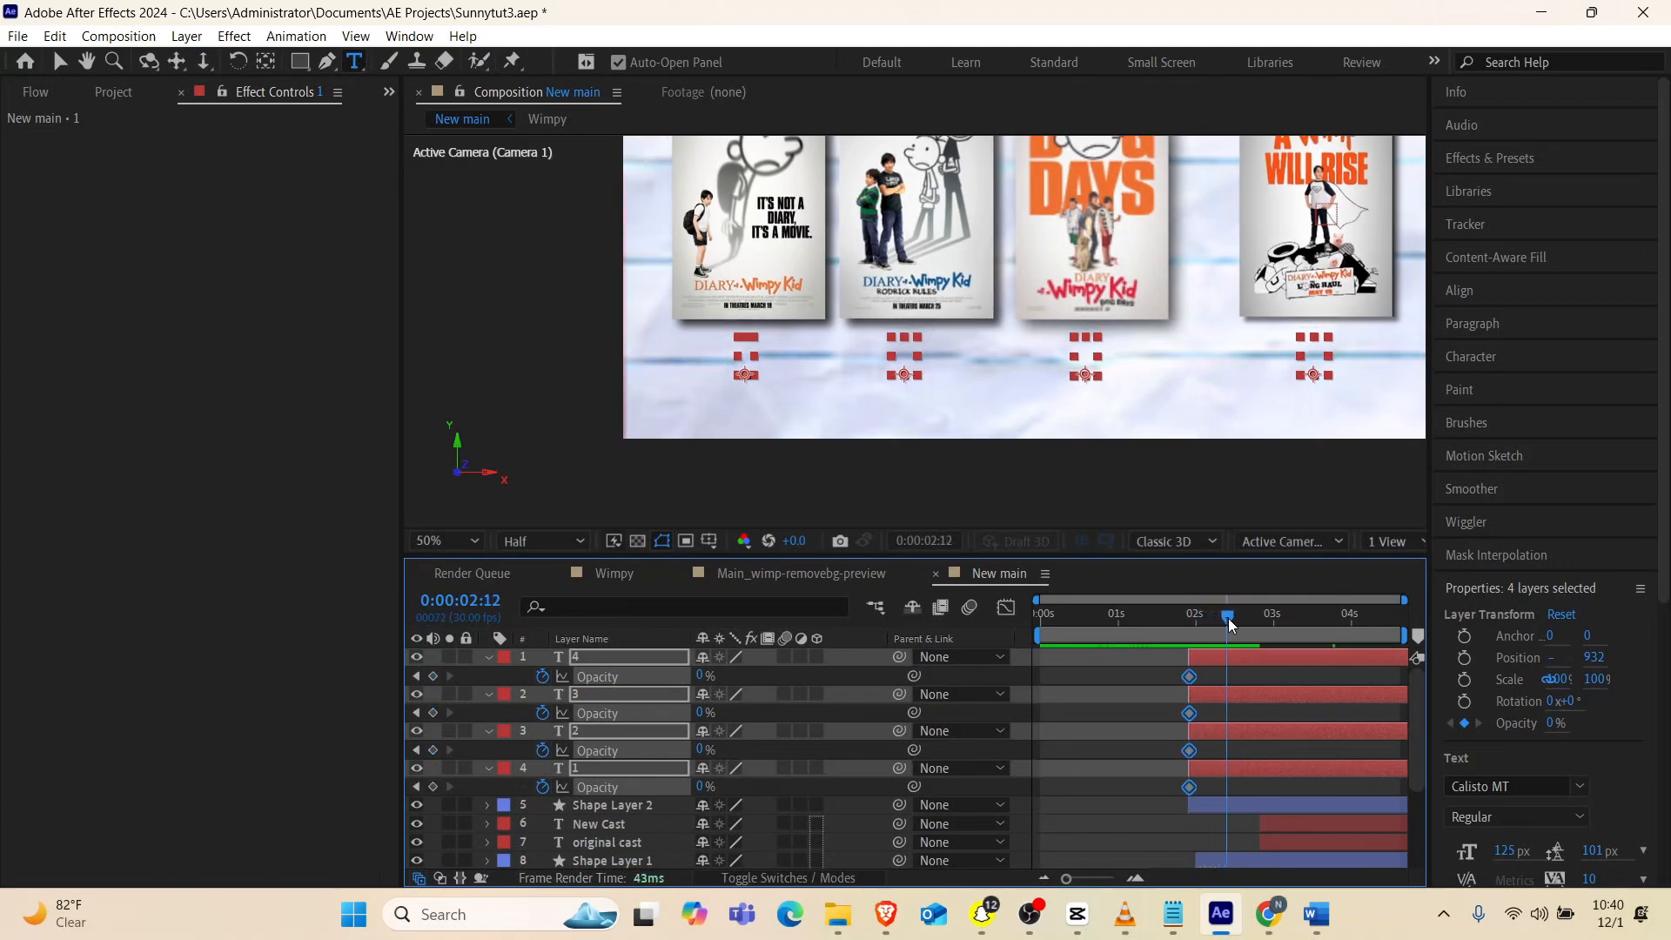
{"action": "left_click", "coordinate": [705, 676]}
{"action": "type", "text": "100"}
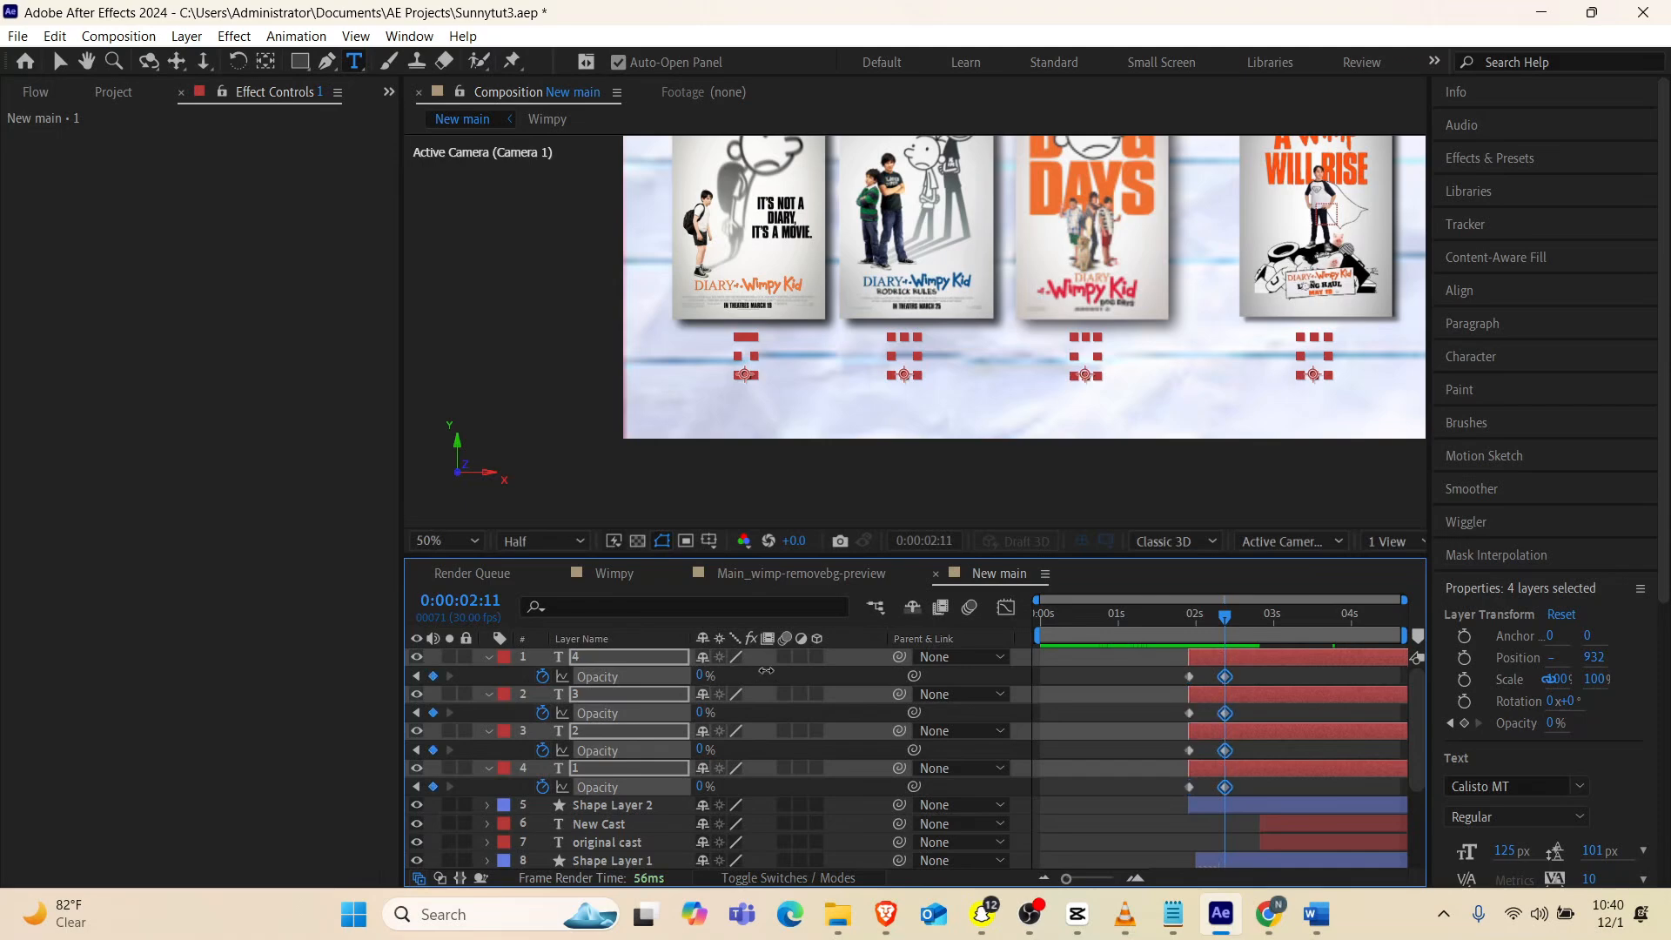
{"action": "key", "text": "Return"}
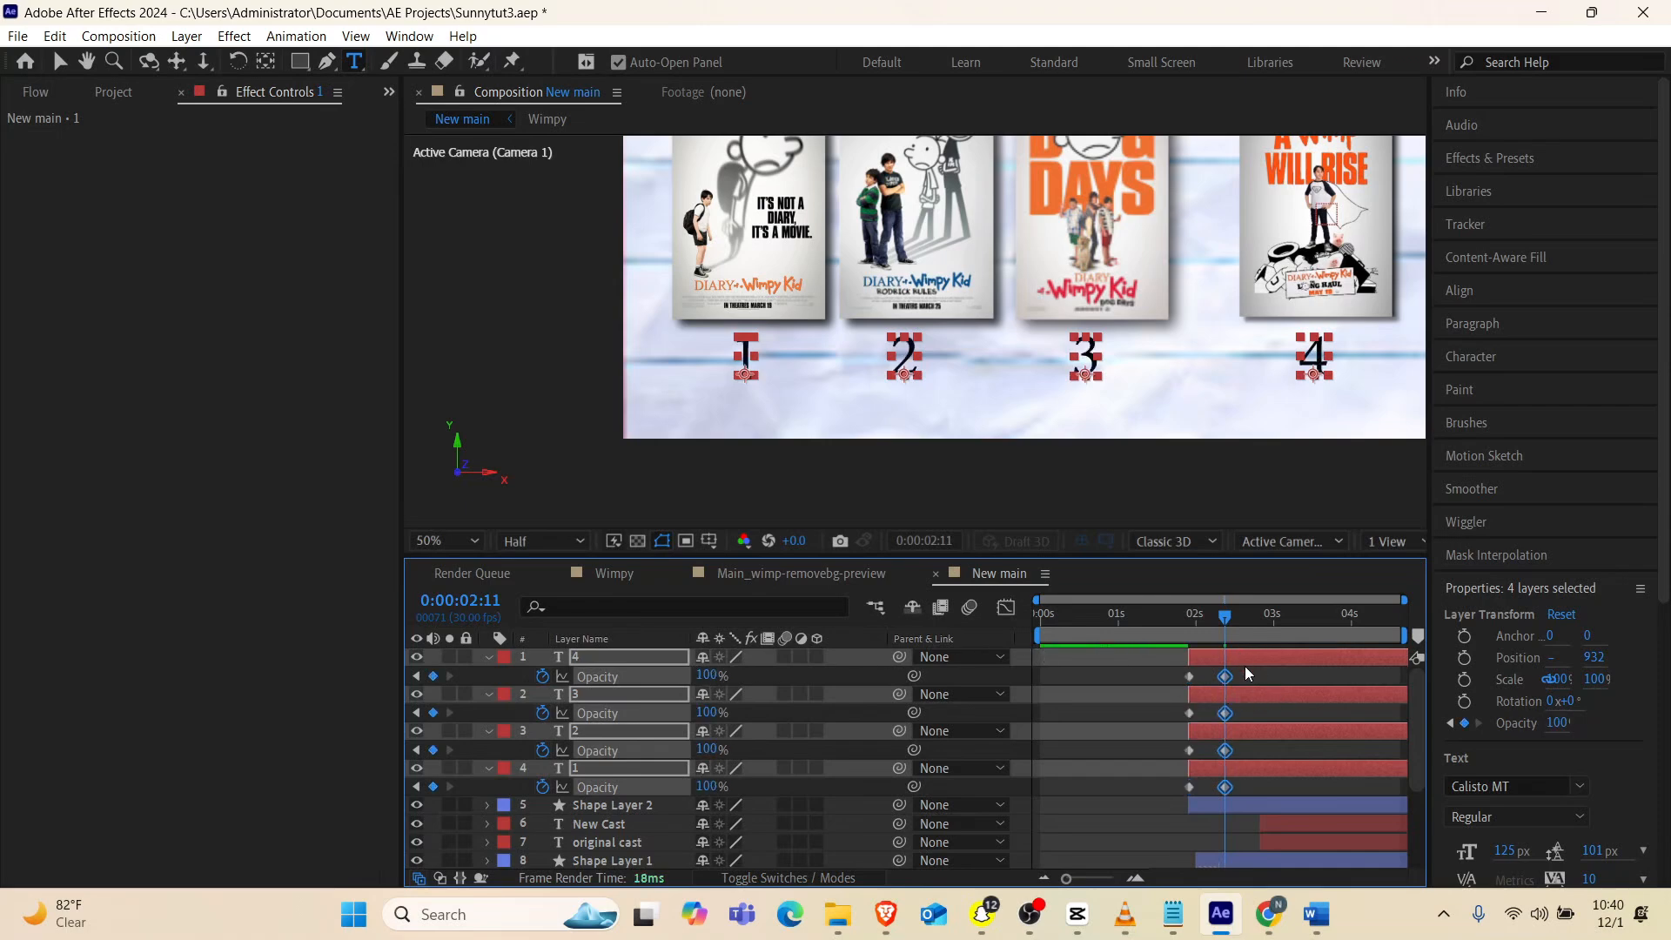
{"action": "left_click_drag", "start_coordinate": [1245, 666], "coordinate": [1150, 787]}
{"action": "key", "text": "F9"}
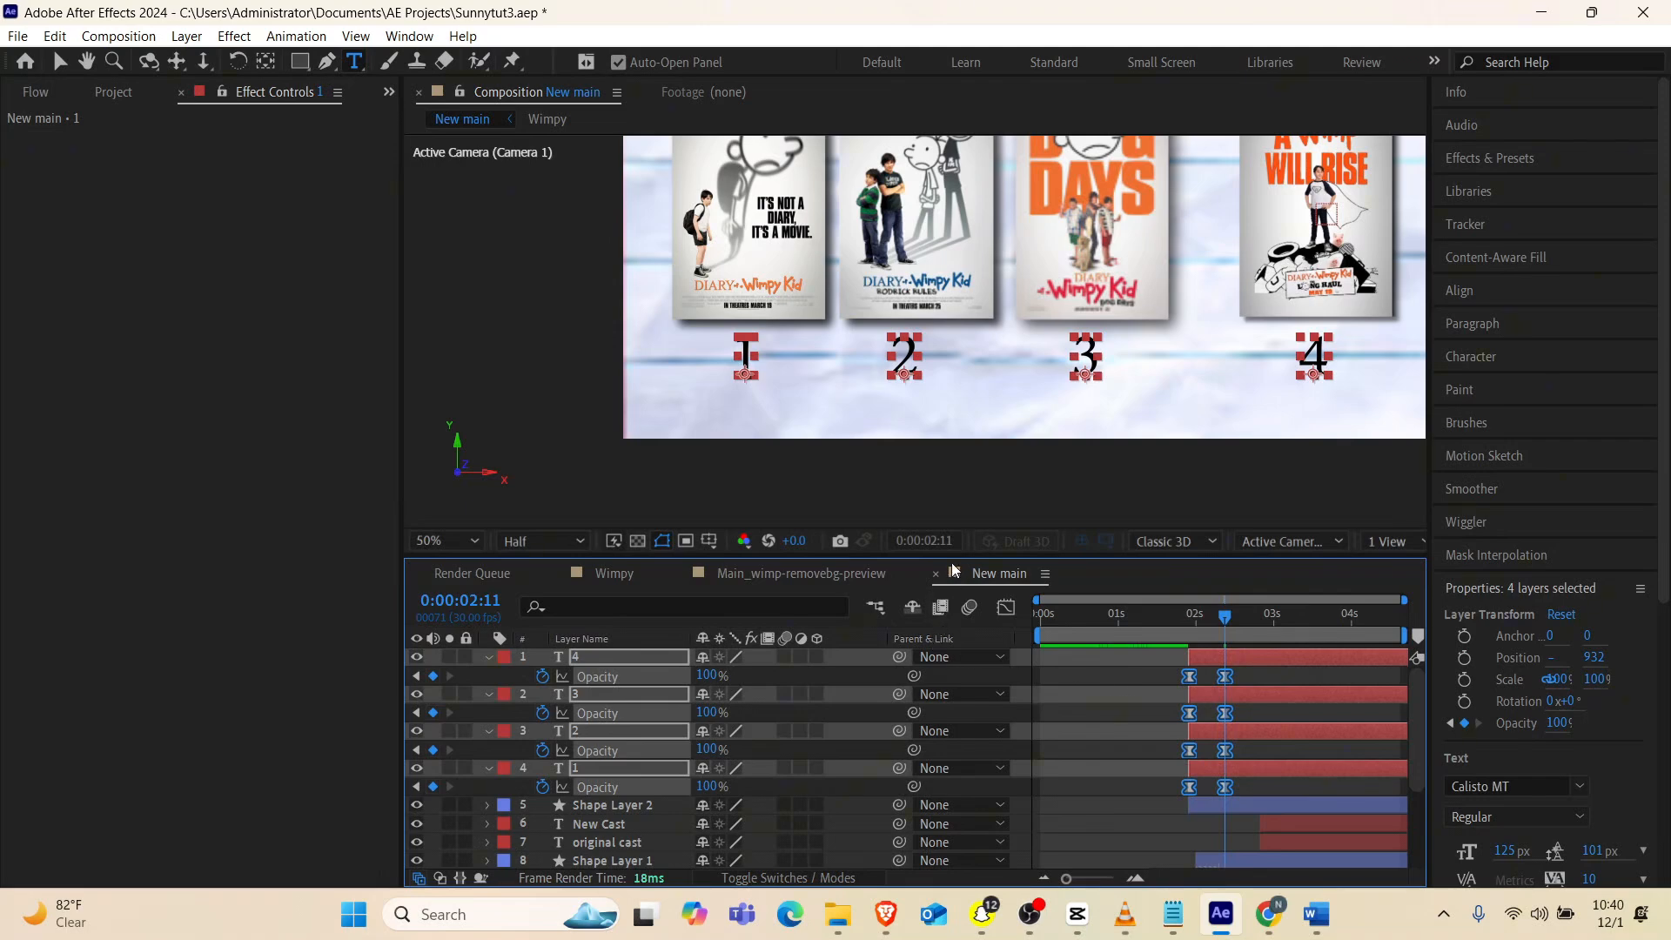
Enlarge the composition view around the whole poster row and preview the number fade-in from the start
{"action": "left_click_drag", "start_coordinate": [953, 564], "coordinate": [953, 698]}
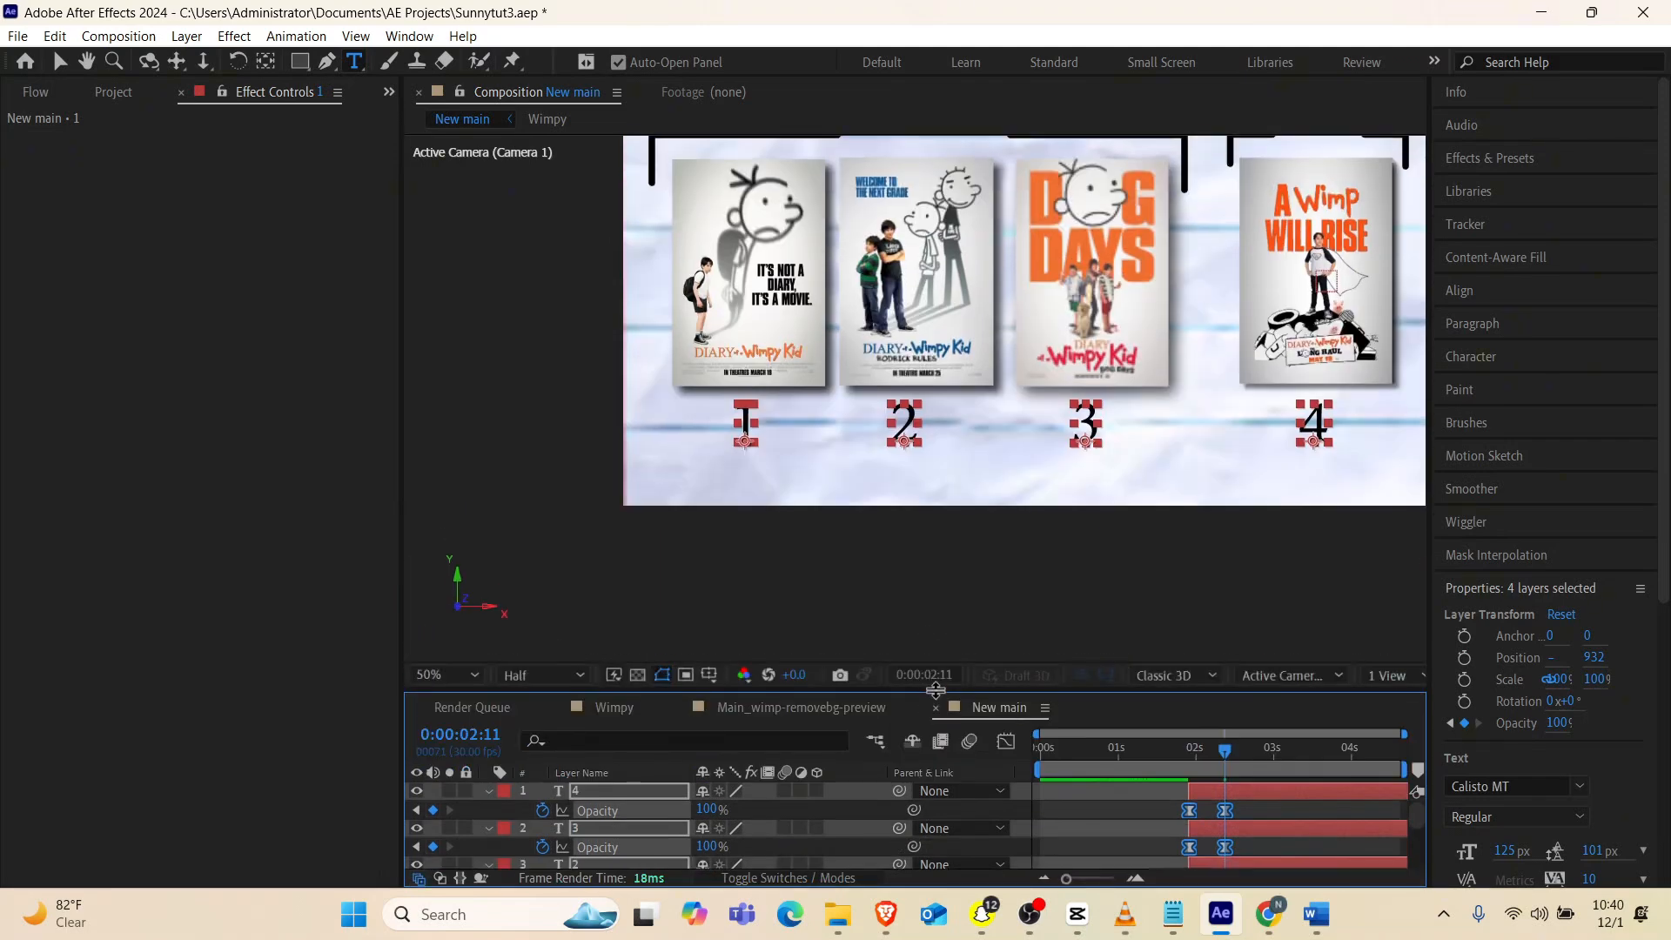
{"action": "scroll", "coordinate": [1011, 360], "scroll_direction": "down", "scroll_amount": 2}
{"action": "scroll", "coordinate": [1000, 352], "scroll_direction": "up", "scroll_amount": 2}
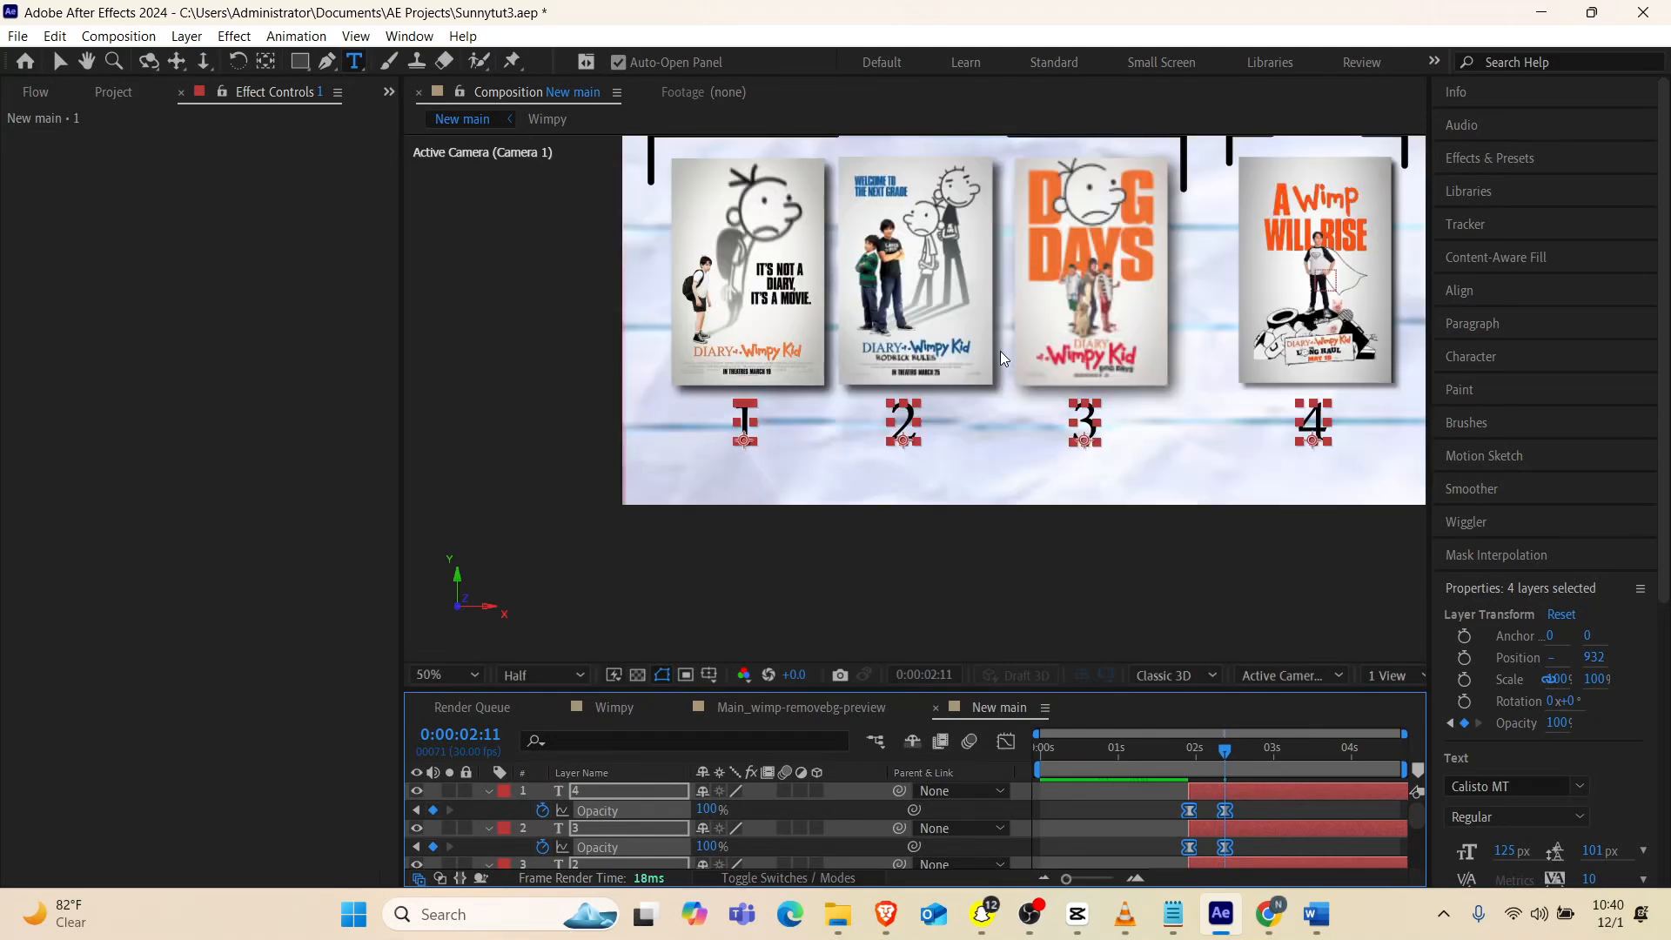
{"action": "key", "text": "h"}
{"action": "left_click_drag", "start_coordinate": [1165, 338], "coordinate": [1050, 446]}
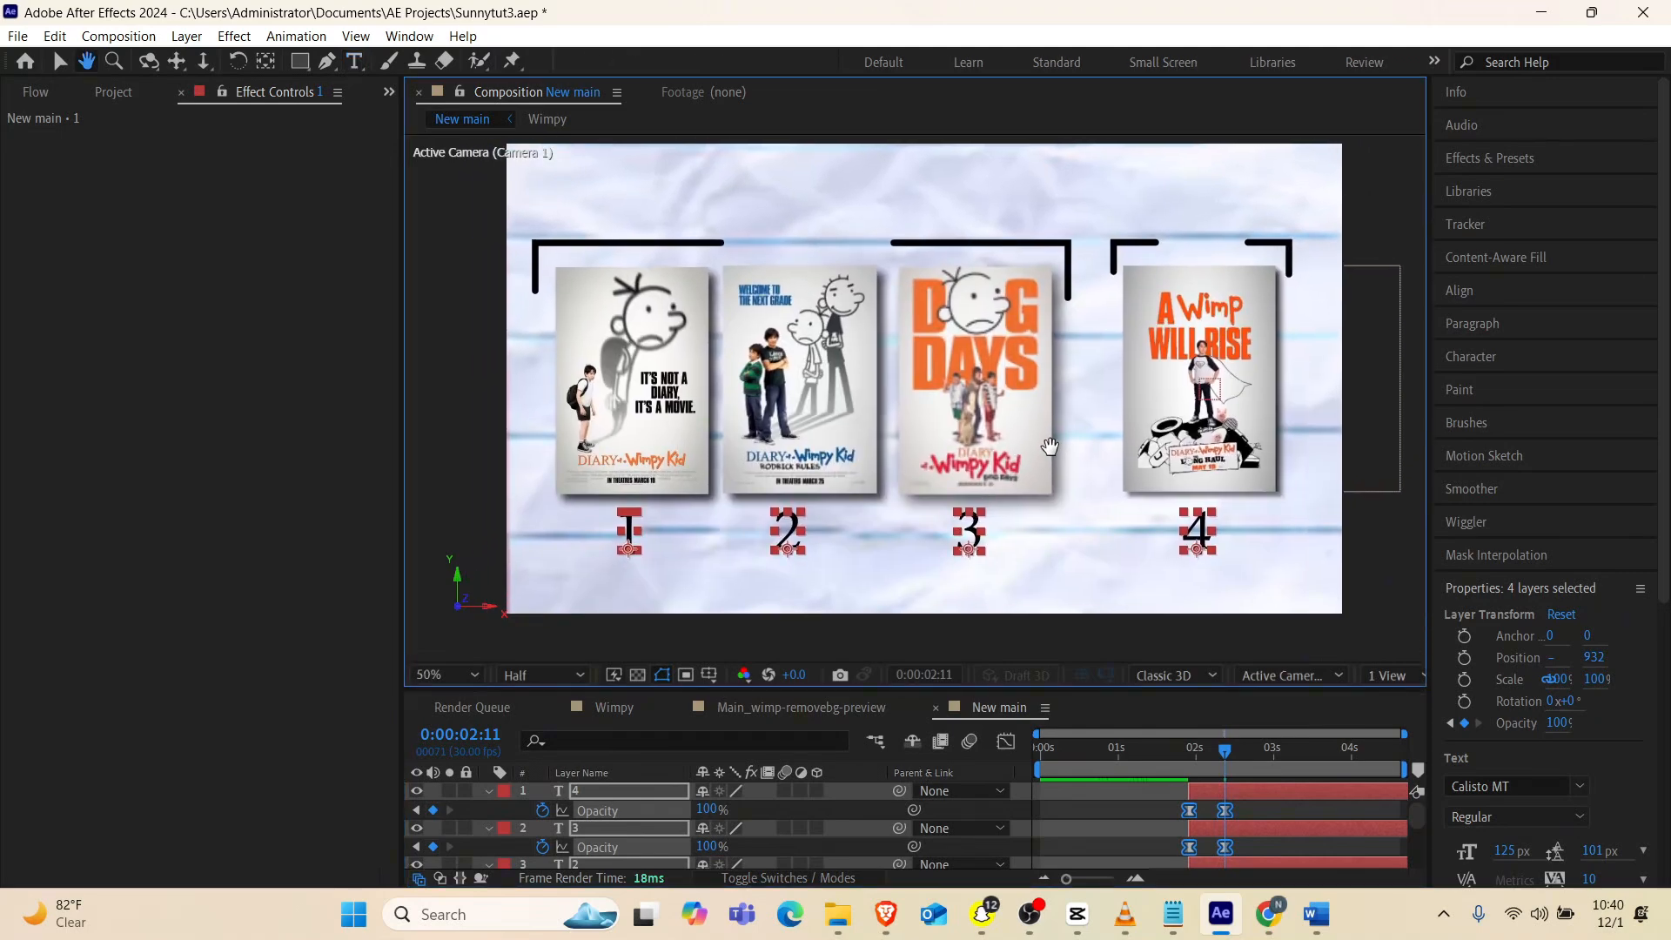
{"action": "left_click_drag", "start_coordinate": [1120, 754], "coordinate": [968, 779]}
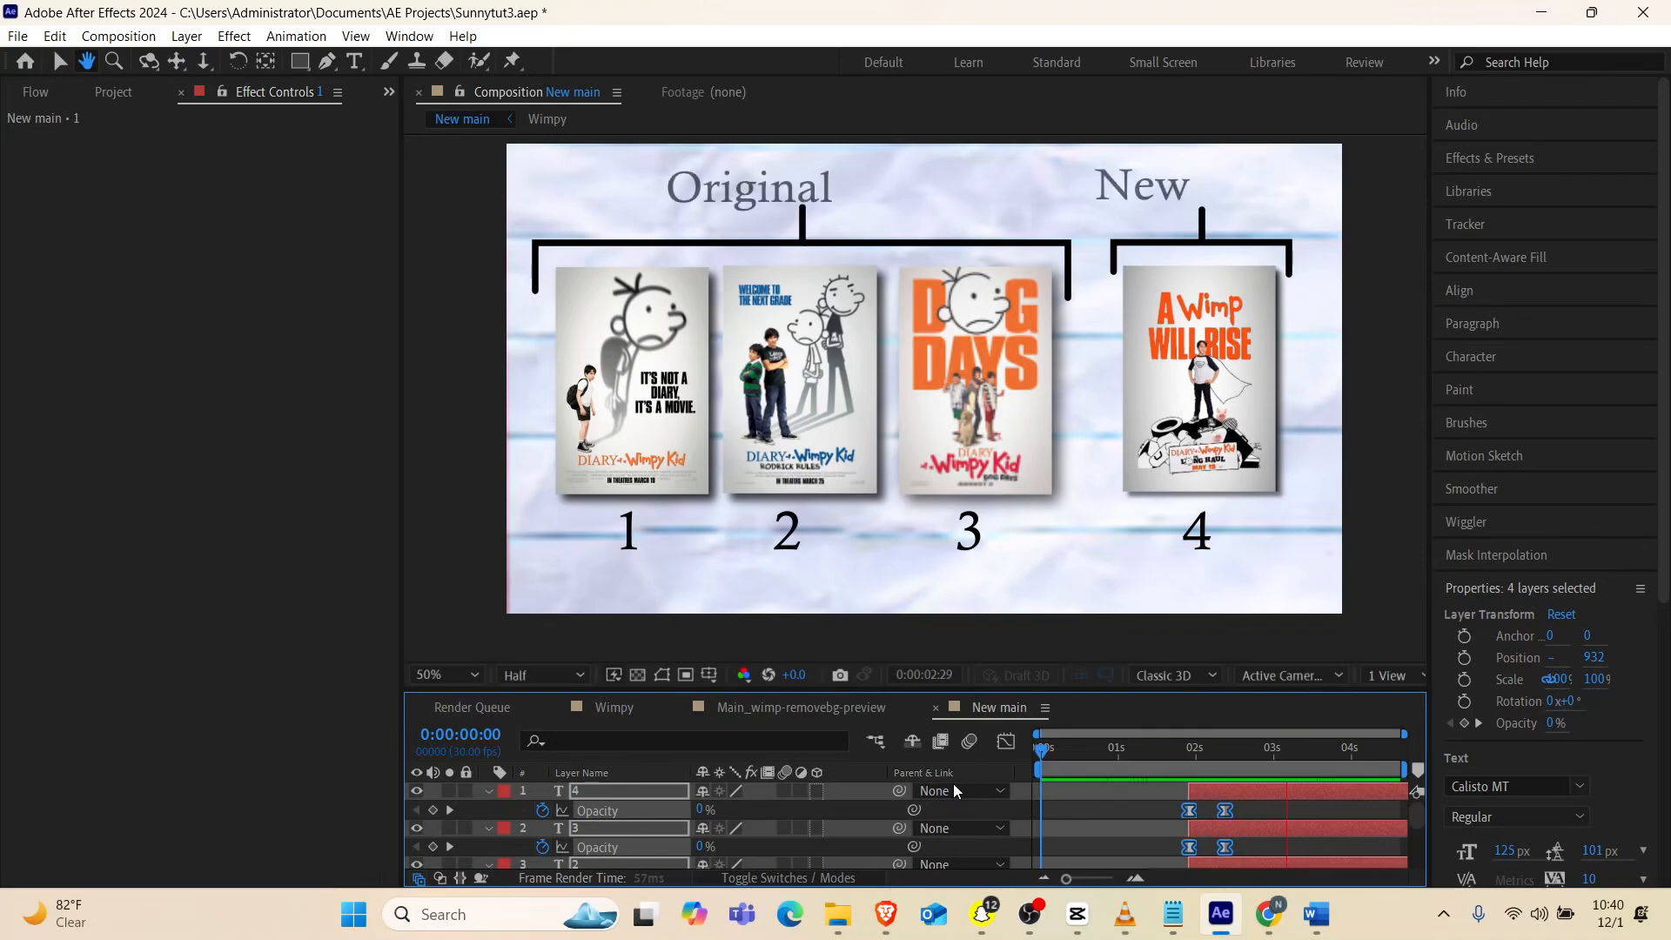
Stop the preview, move to 0:00:03:26, and collapse and deselect the four number layers
{"action": "key", "text": "space"}
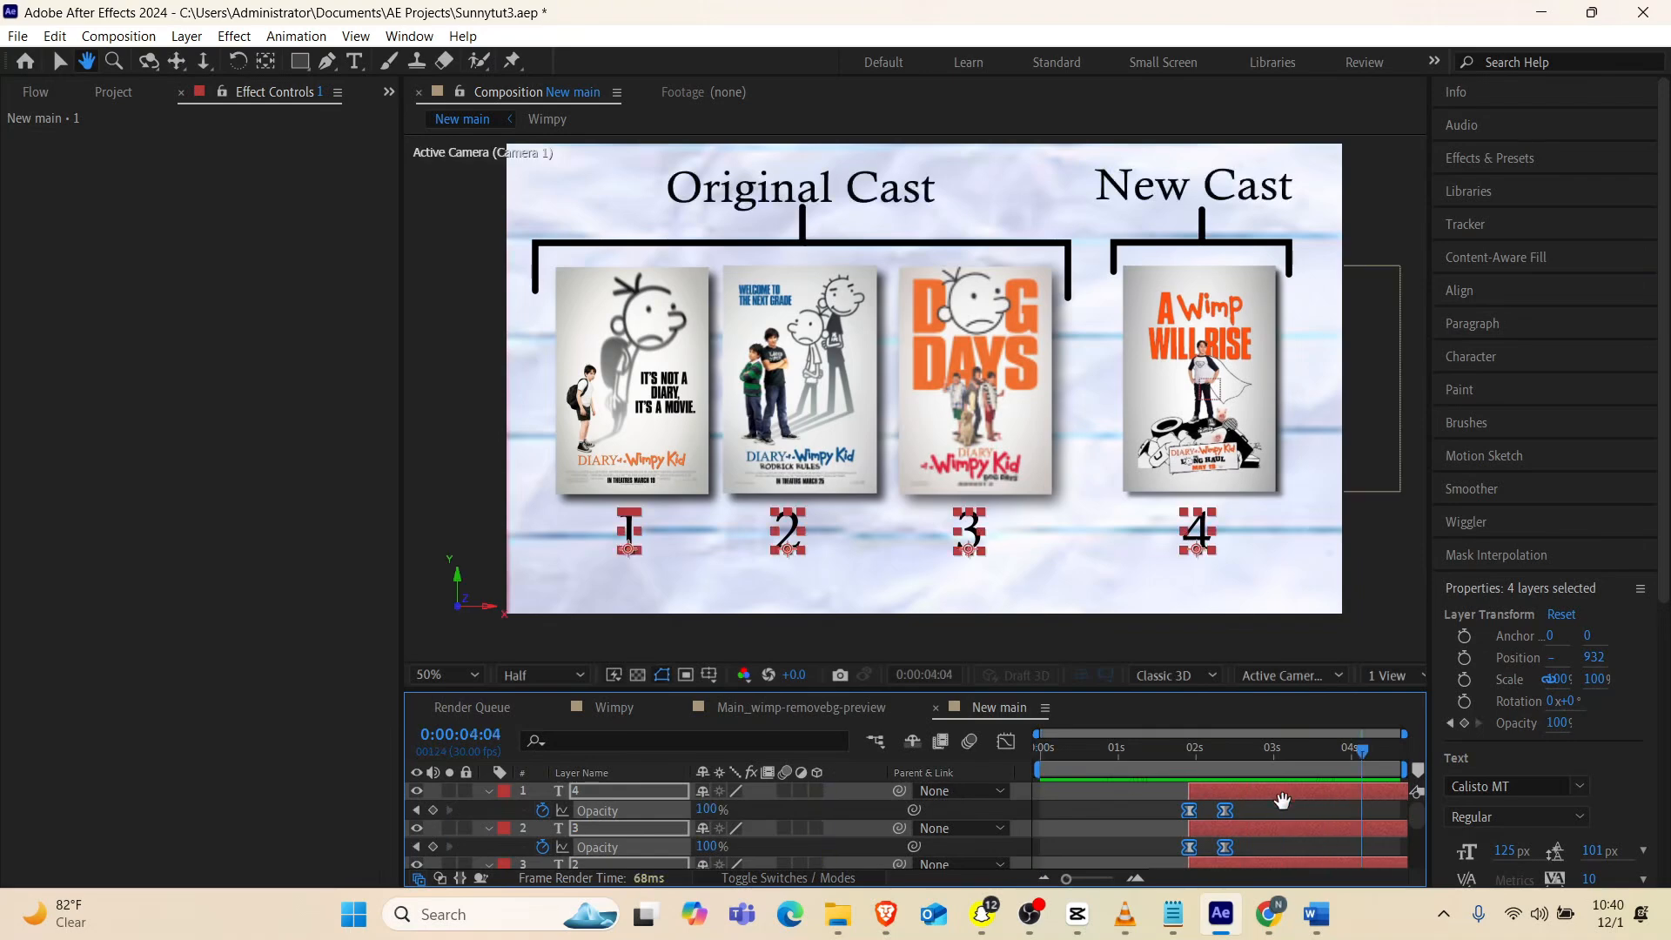
{"action": "left_click_drag", "start_coordinate": [1122, 754], "coordinate": [1343, 769]}
{"action": "left_click", "coordinate": [488, 792]}
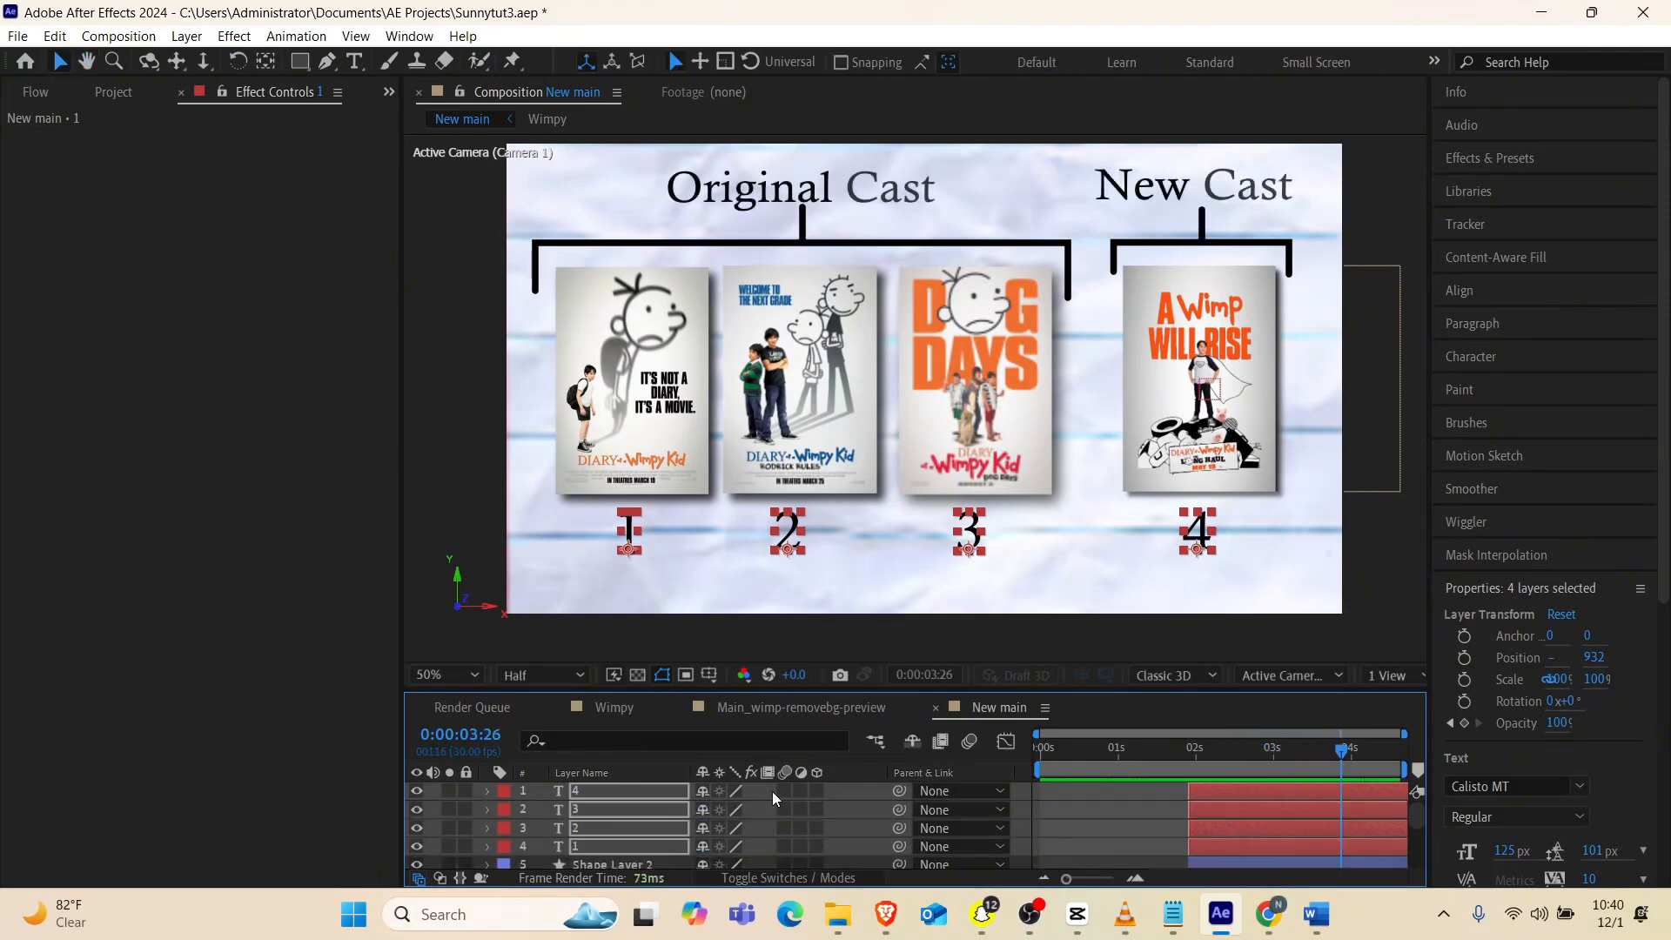
{"action": "left_click", "coordinate": [1150, 818]}
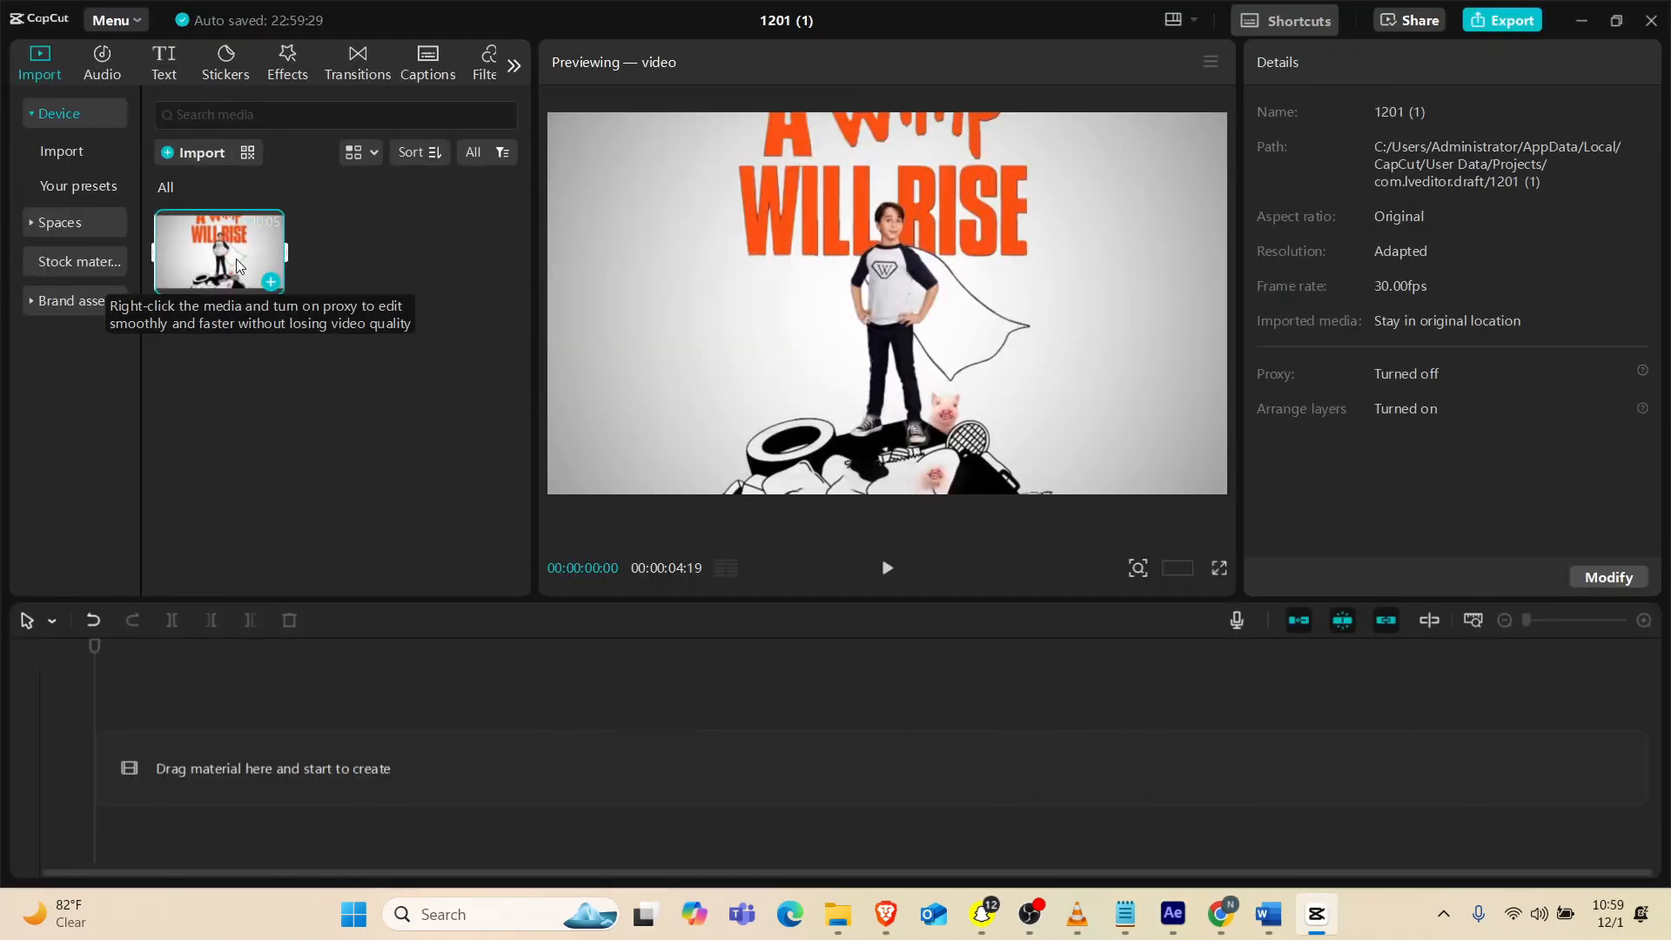
Switch to CapCut, place Wimpy intro.mov at the start of the timeline and return the playhead to 0
{"action": "left_click_drag", "start_coordinate": [236, 259], "coordinate": [215, 754]}
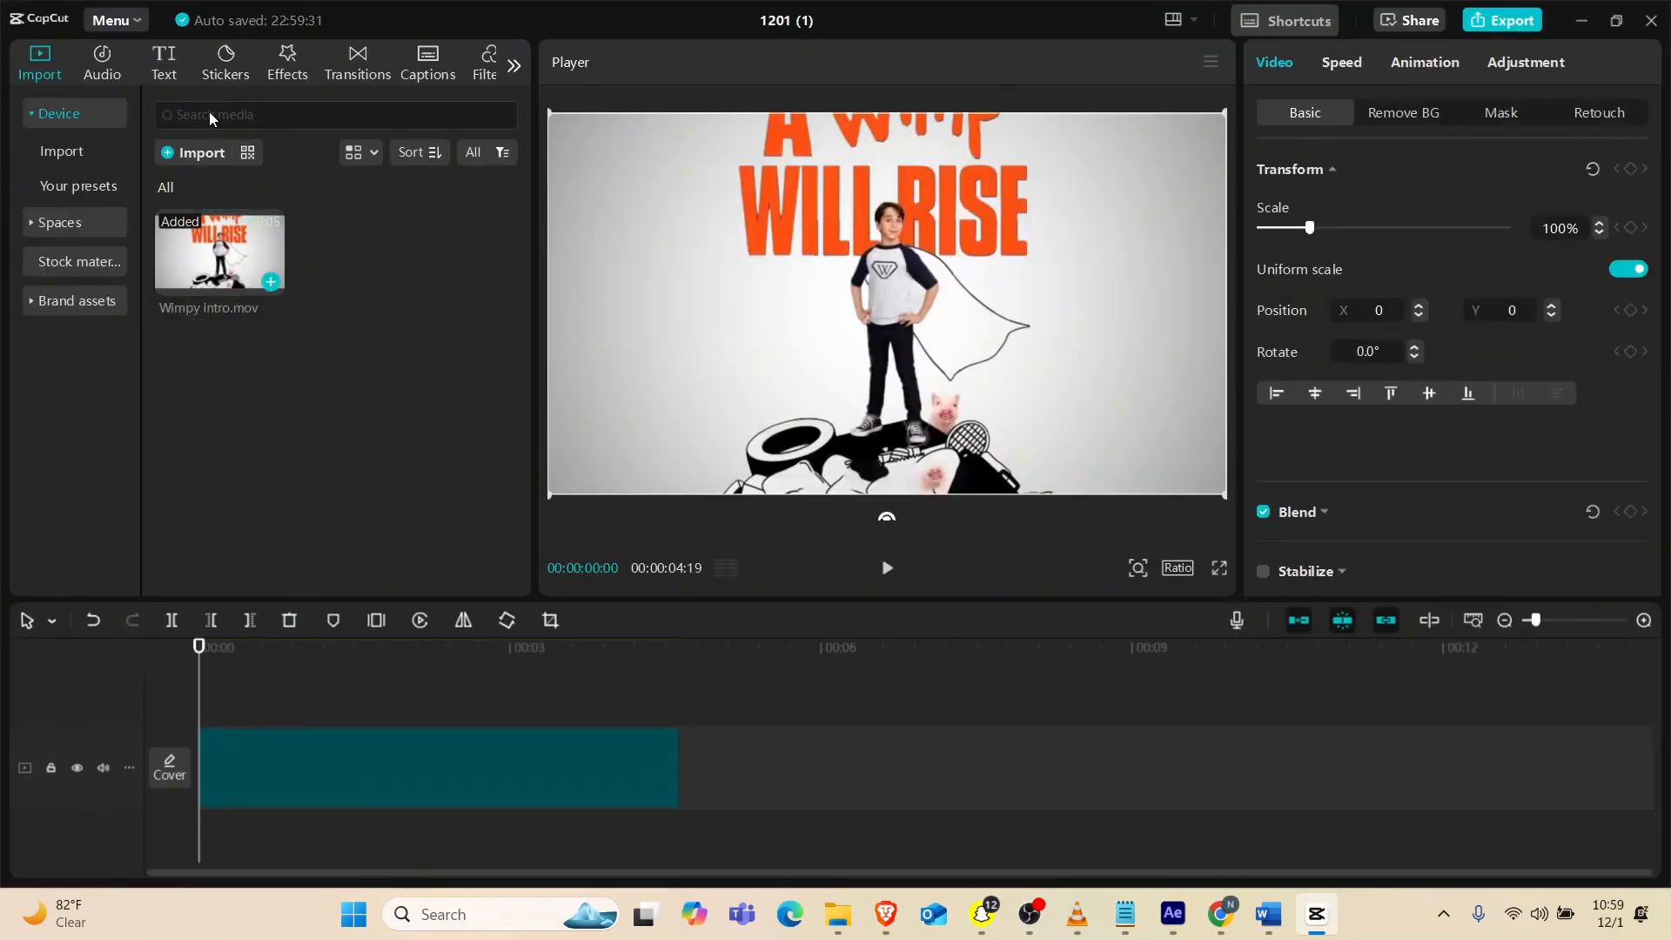
{"action": "left_click", "coordinate": [212, 654]}
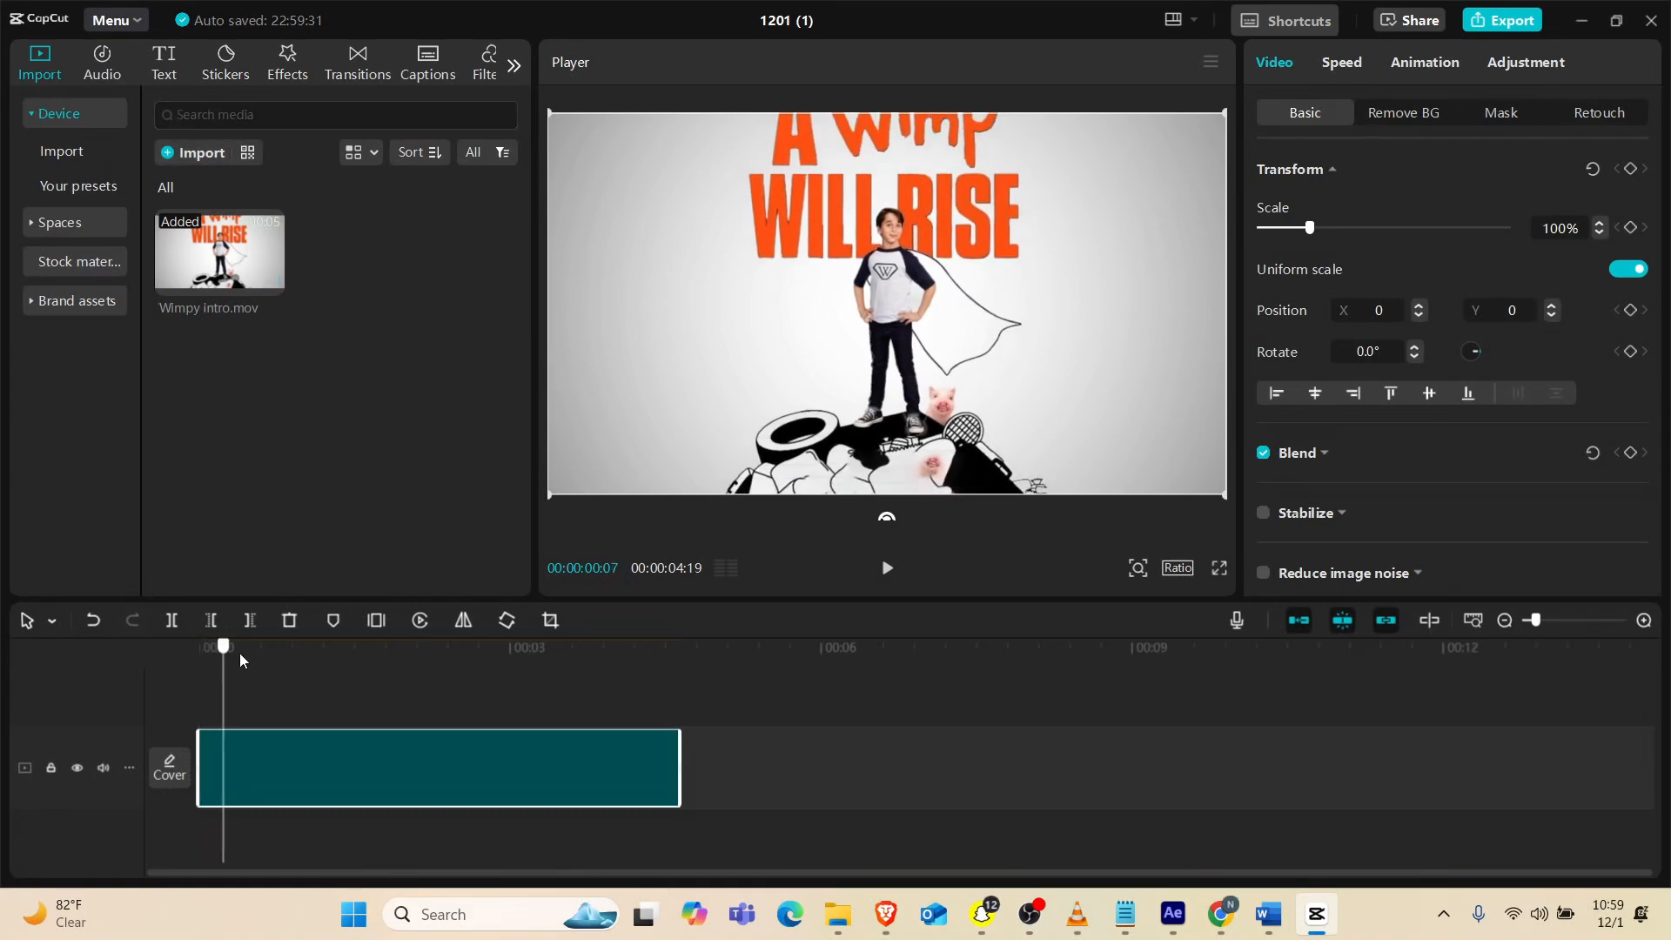
{"action": "left_click_drag", "start_coordinate": [239, 655], "coordinate": [167, 657]}
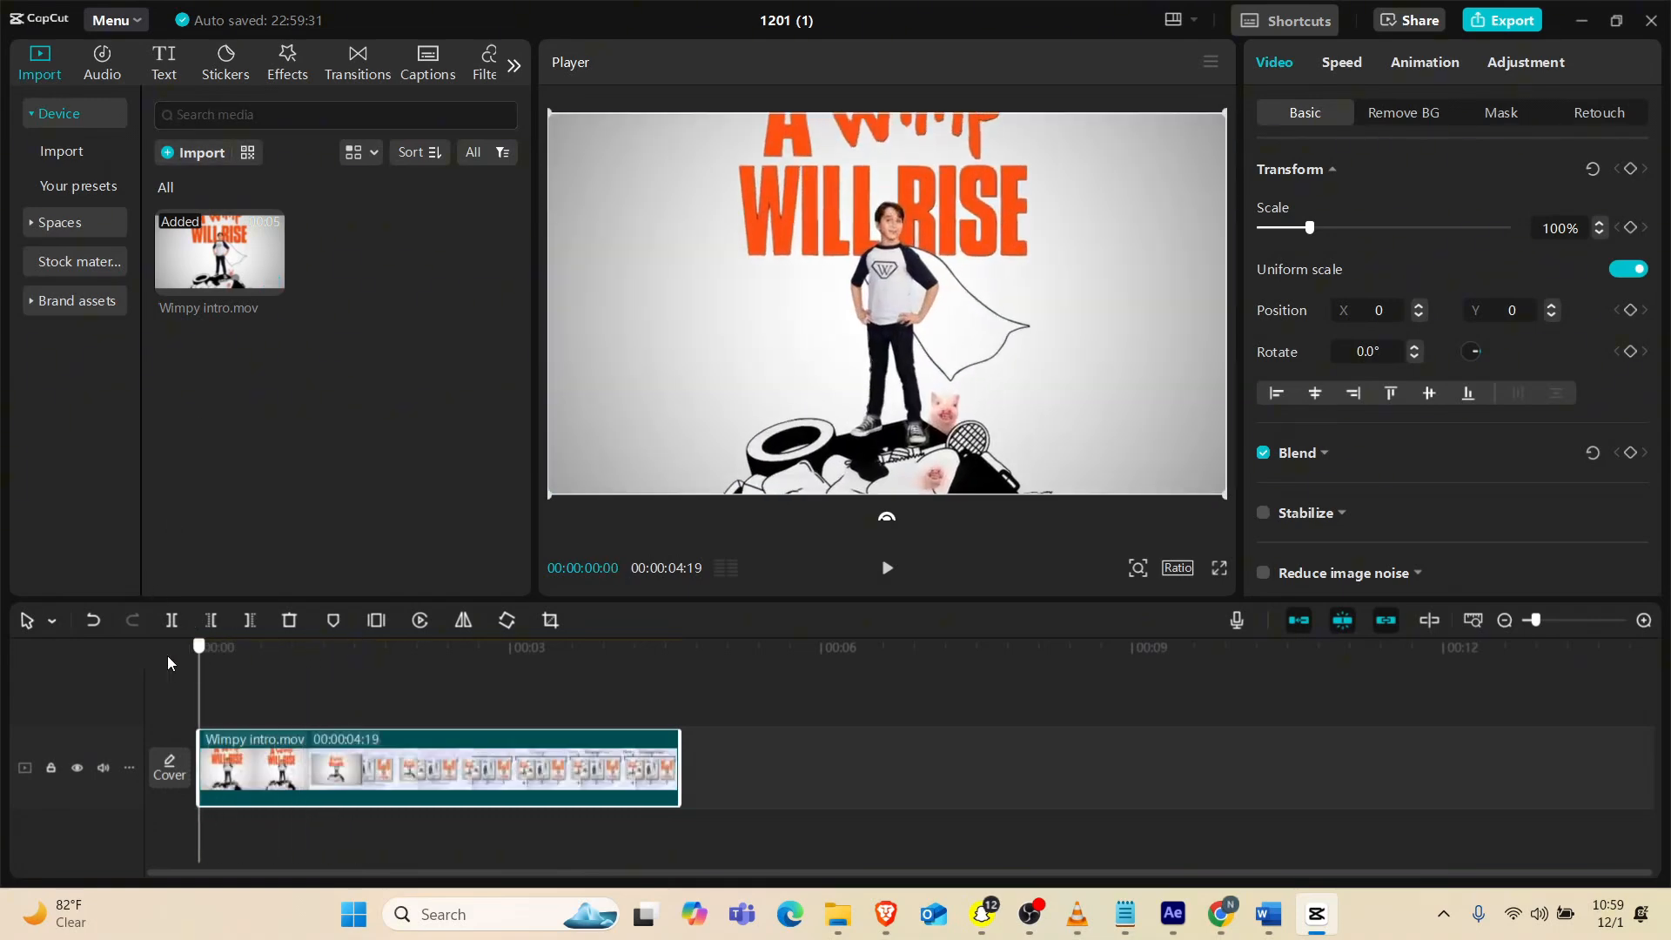
{"action": "left_click", "coordinate": [255, 118]}
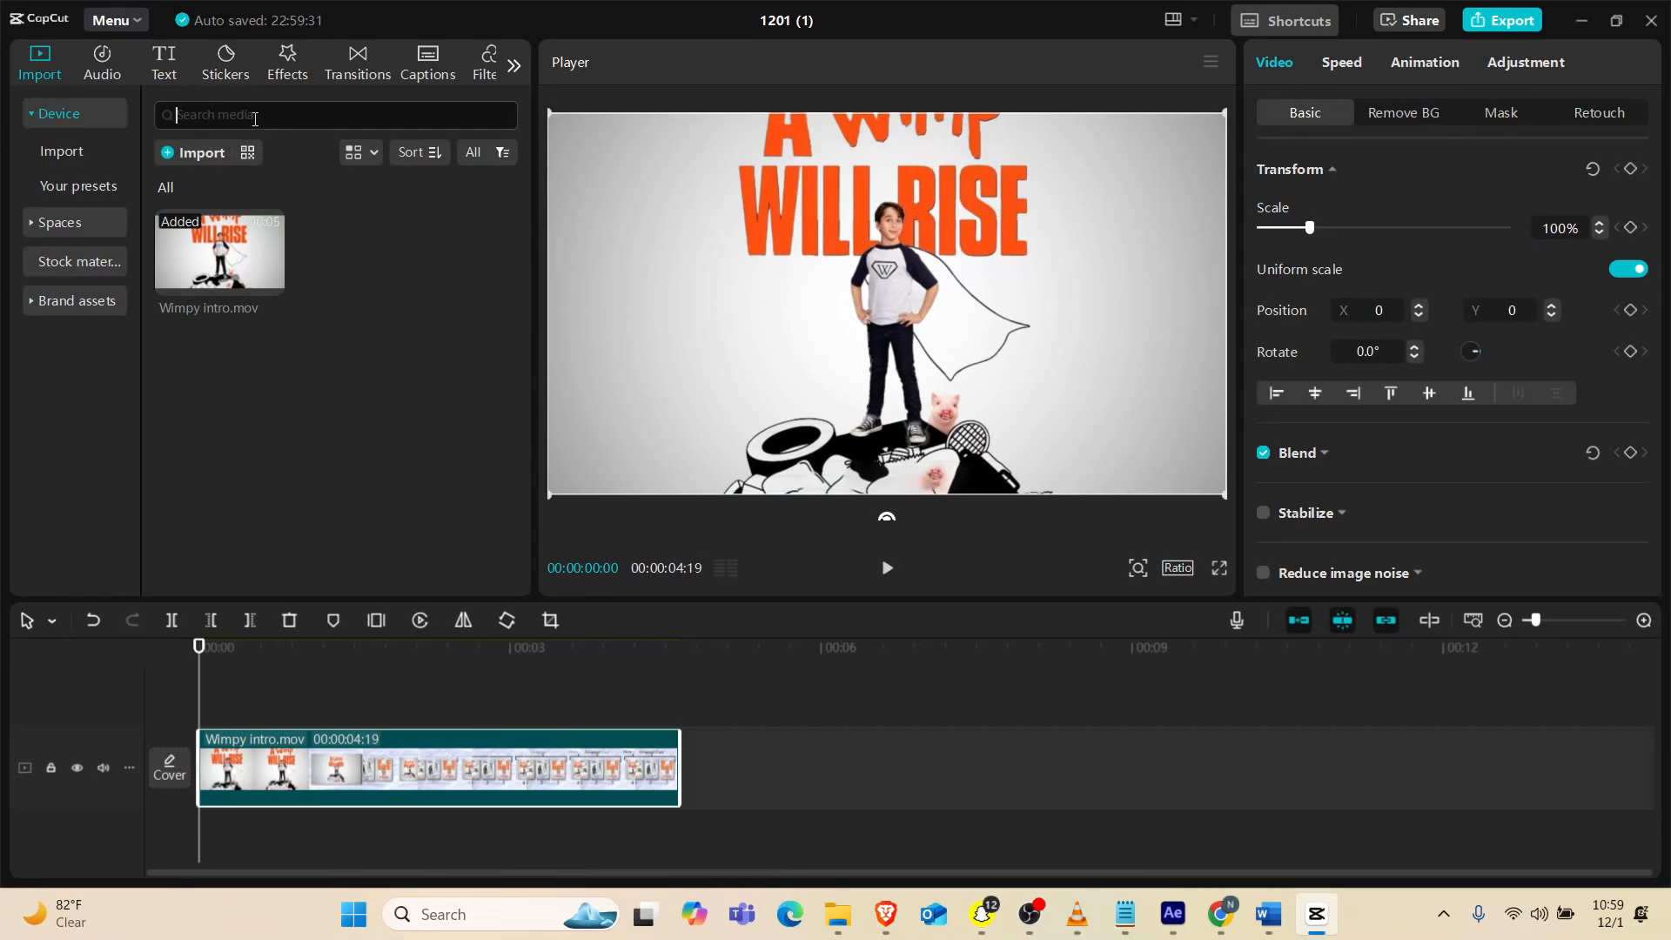
{"action": "type", "text": "chr"}
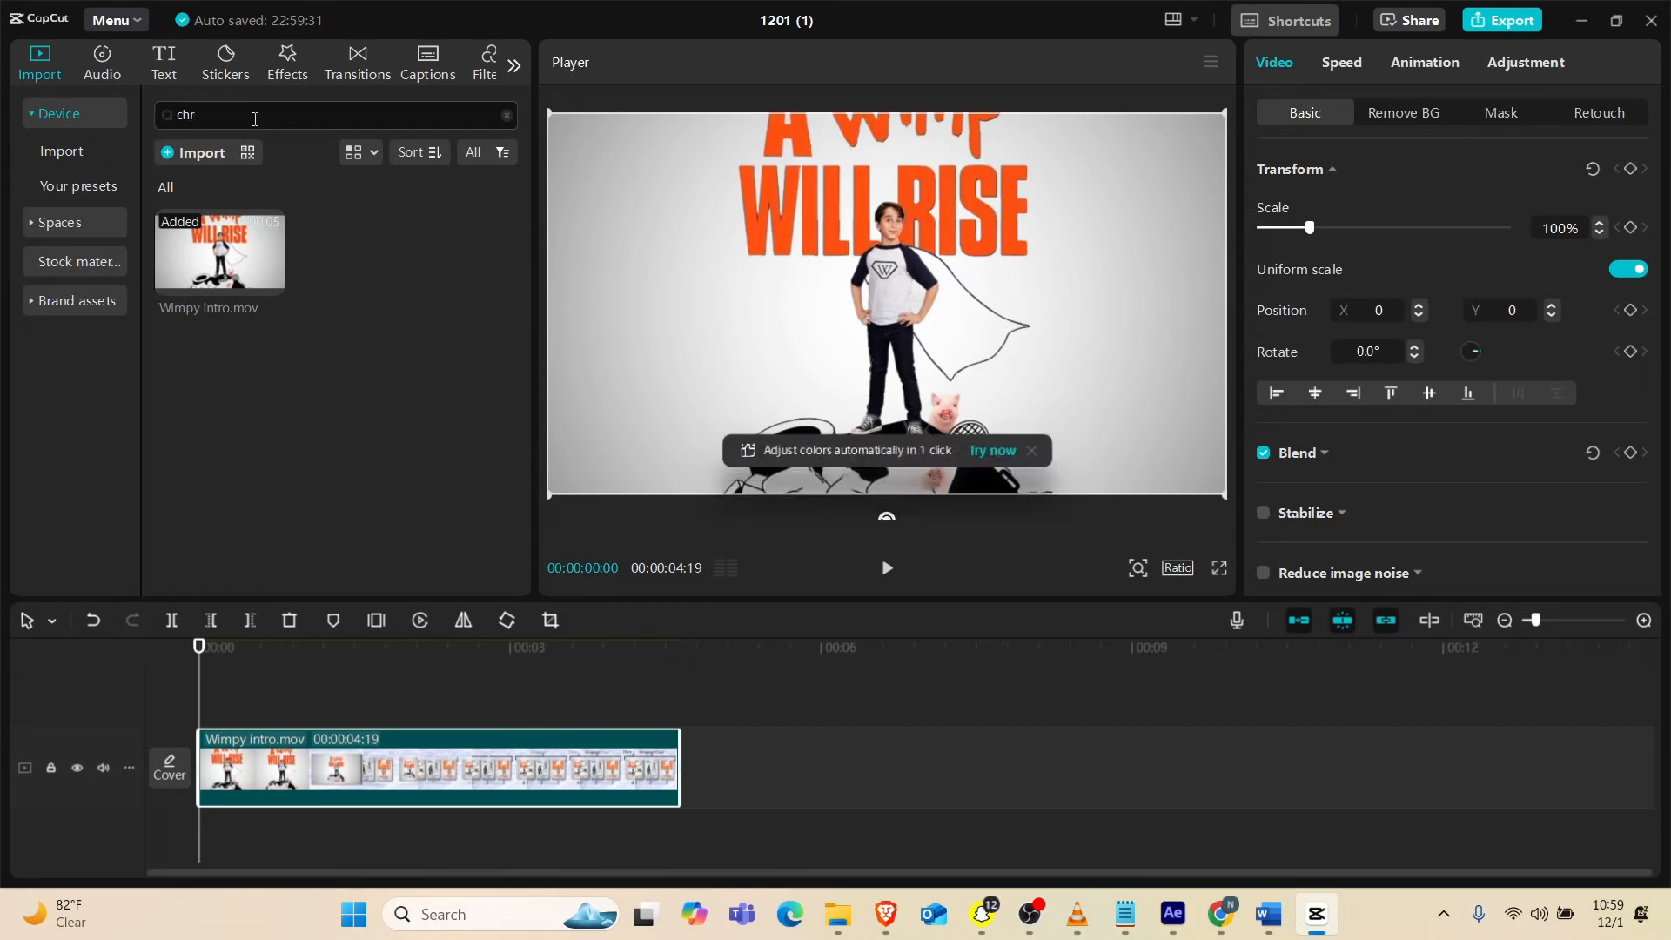
{"action": "key", "text": "BackSpace"}
{"action": "key", "text": "BackSpace"}
{"action": "key", "text": "BackSpace"}
Search the video effects for "chrome"
{"action": "left_click", "coordinate": [279, 76]}
{"action": "left_click", "coordinate": [287, 121]}
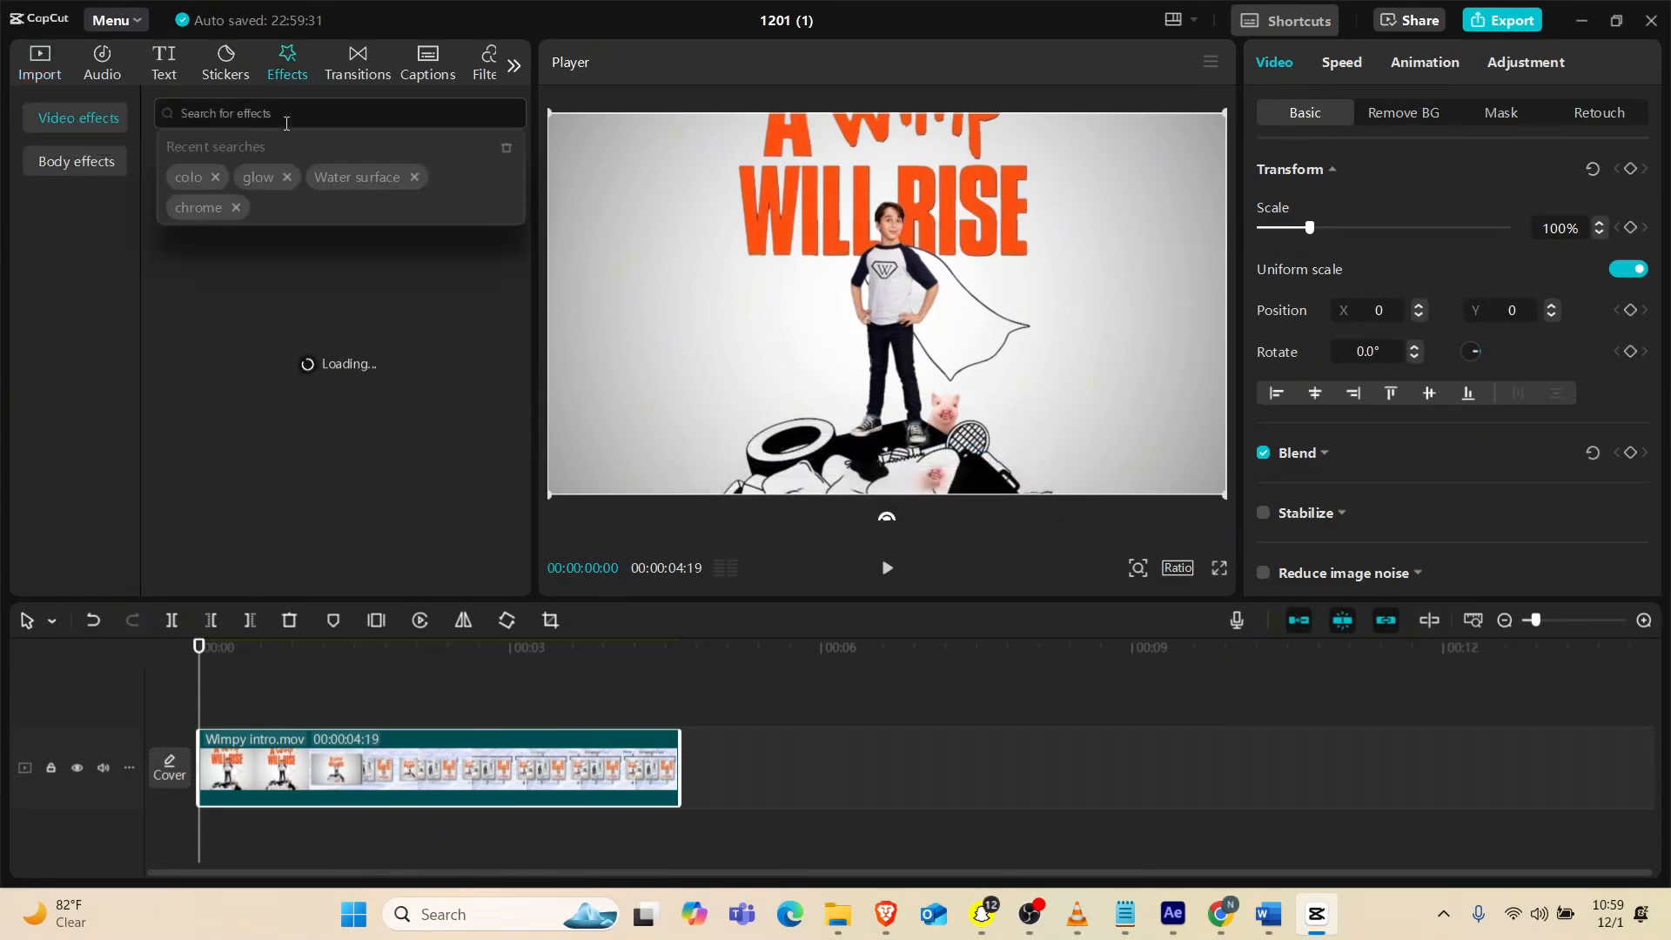
{"action": "type", "text": "chrom"}
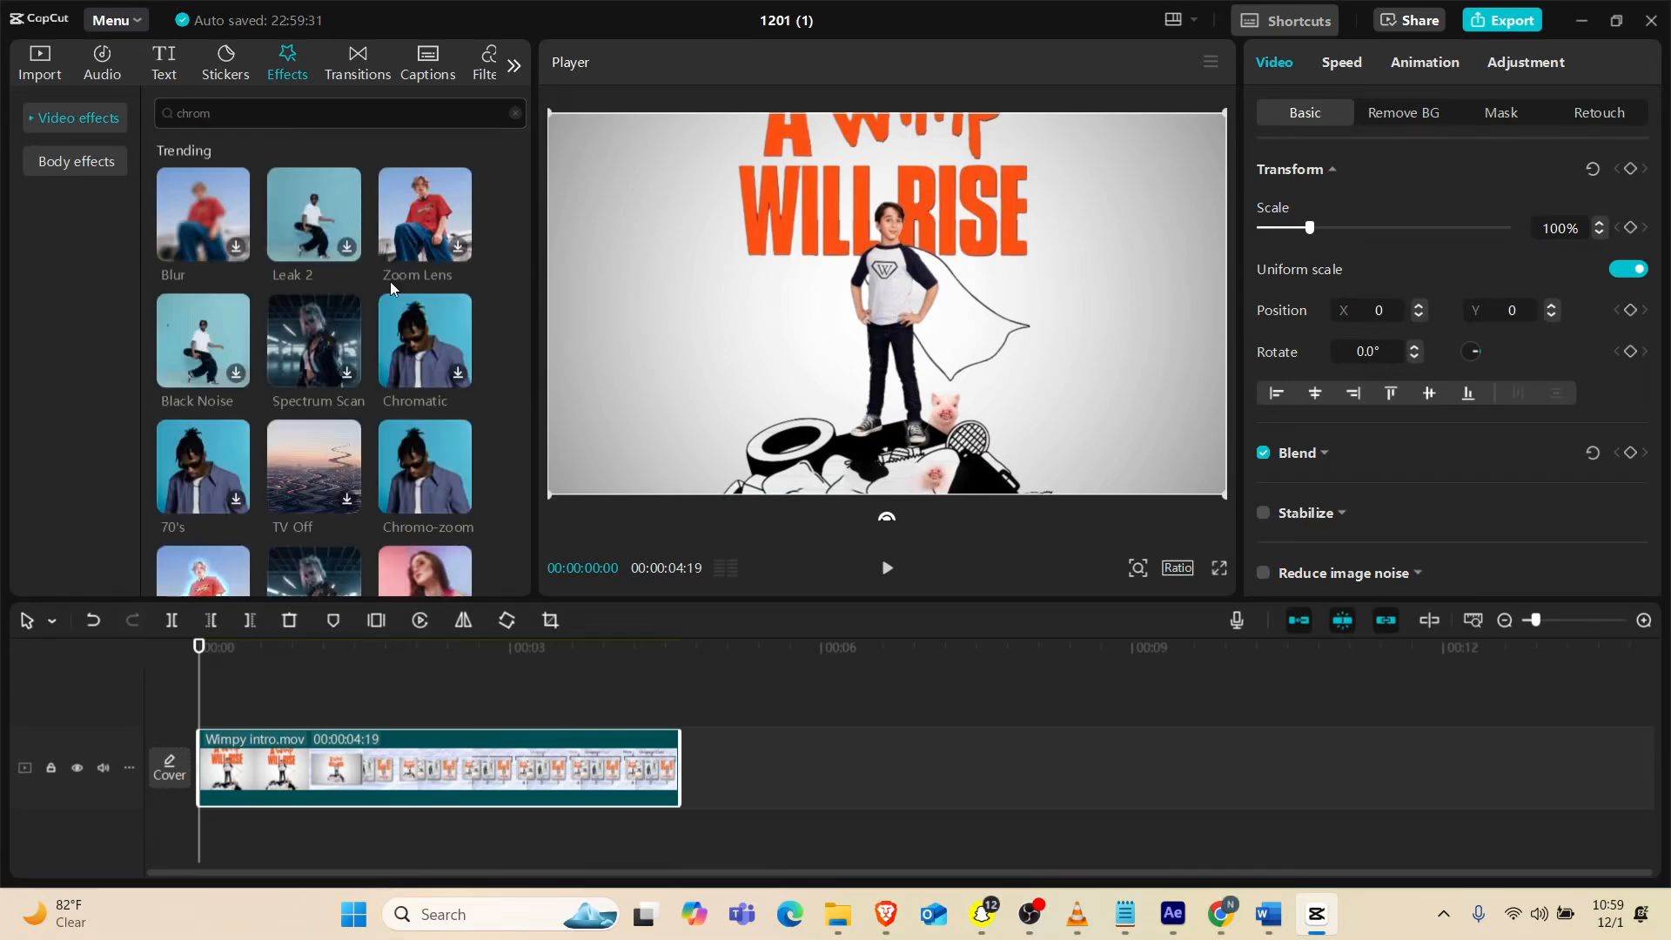
{"action": "type", "text": "e"}
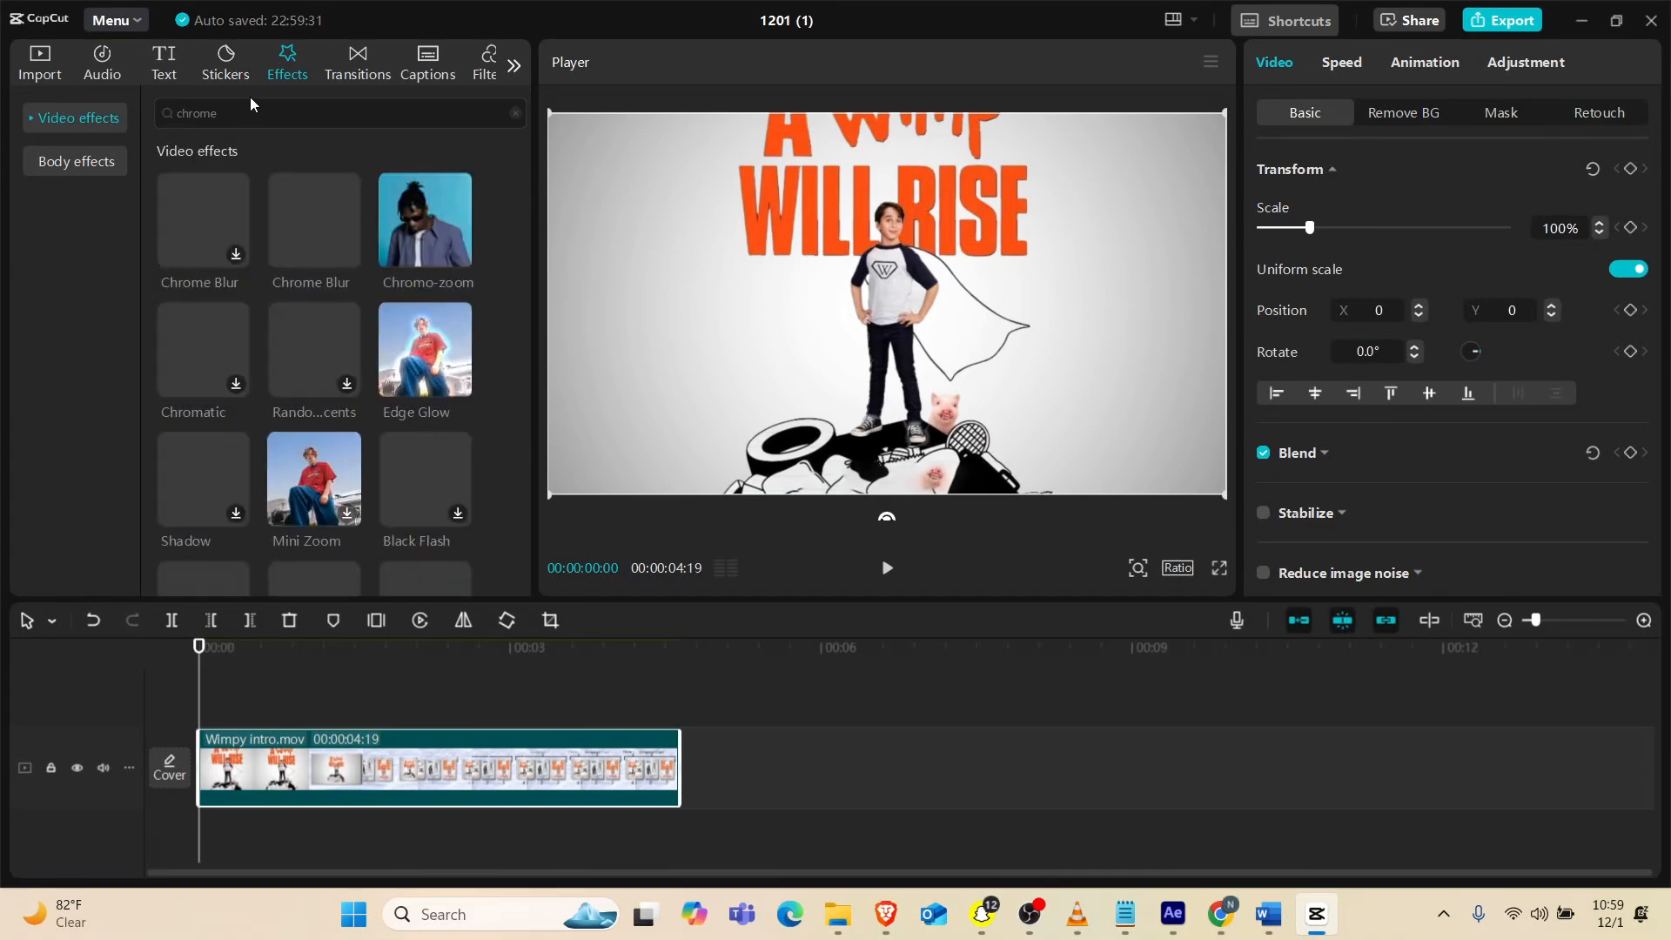
Add the second Chrome Blur effect above the clip and extend it to the end of Wimpy intro.mov
{"action": "left_click", "coordinate": [300, 217]}
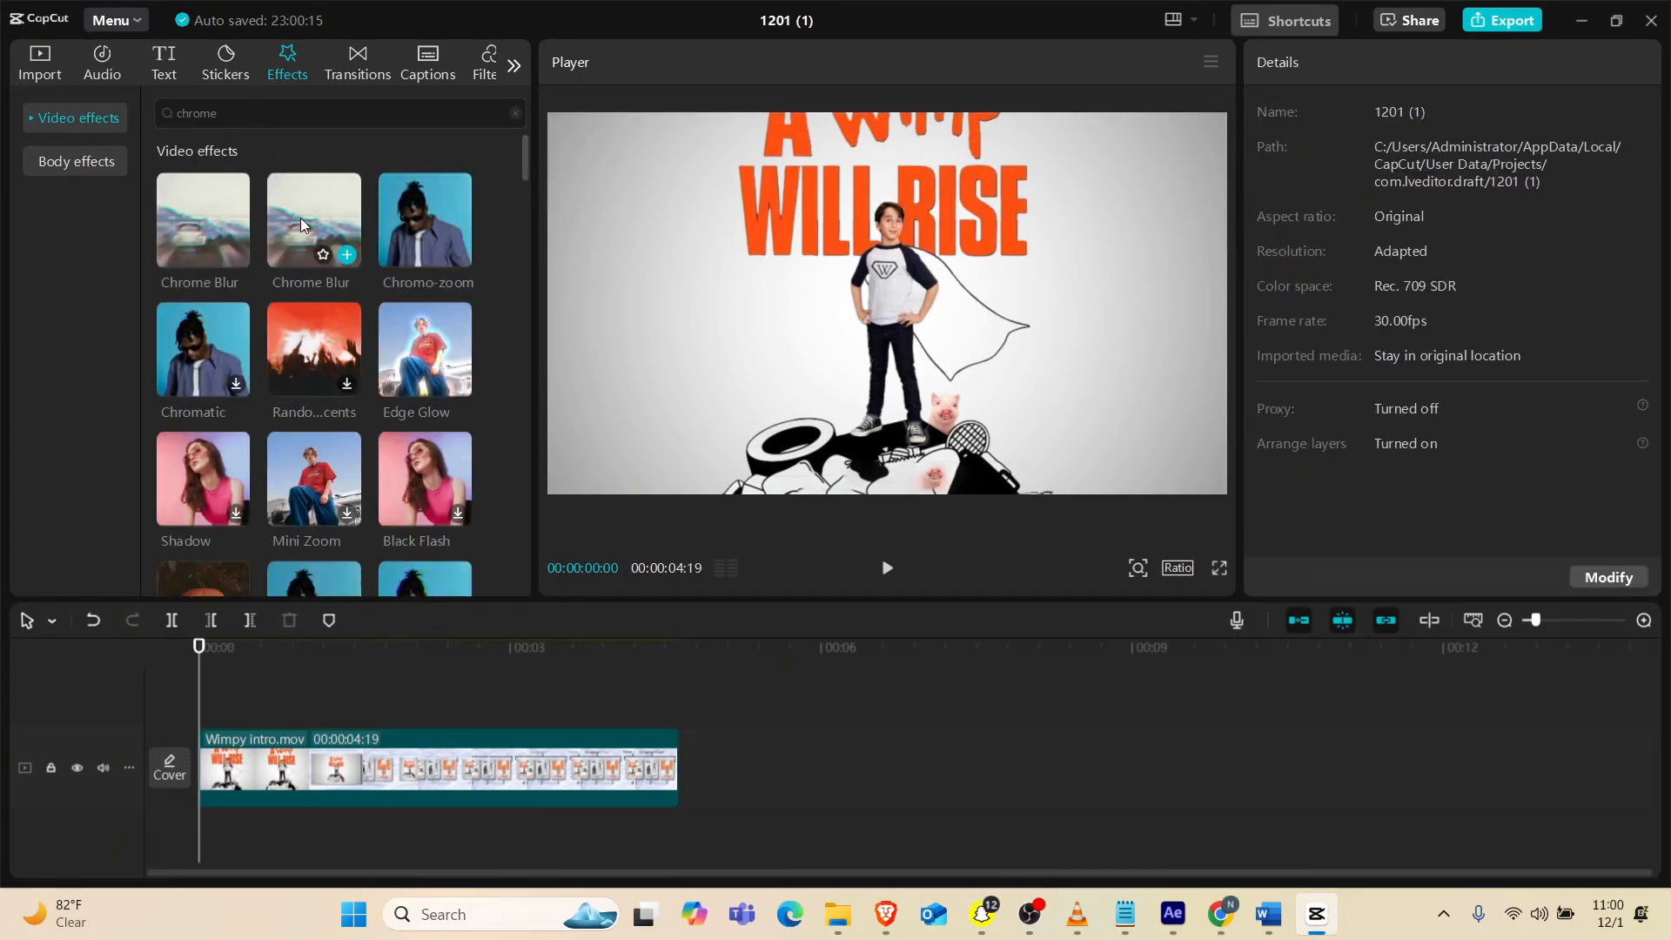
{"action": "left_click", "coordinate": [347, 255]}
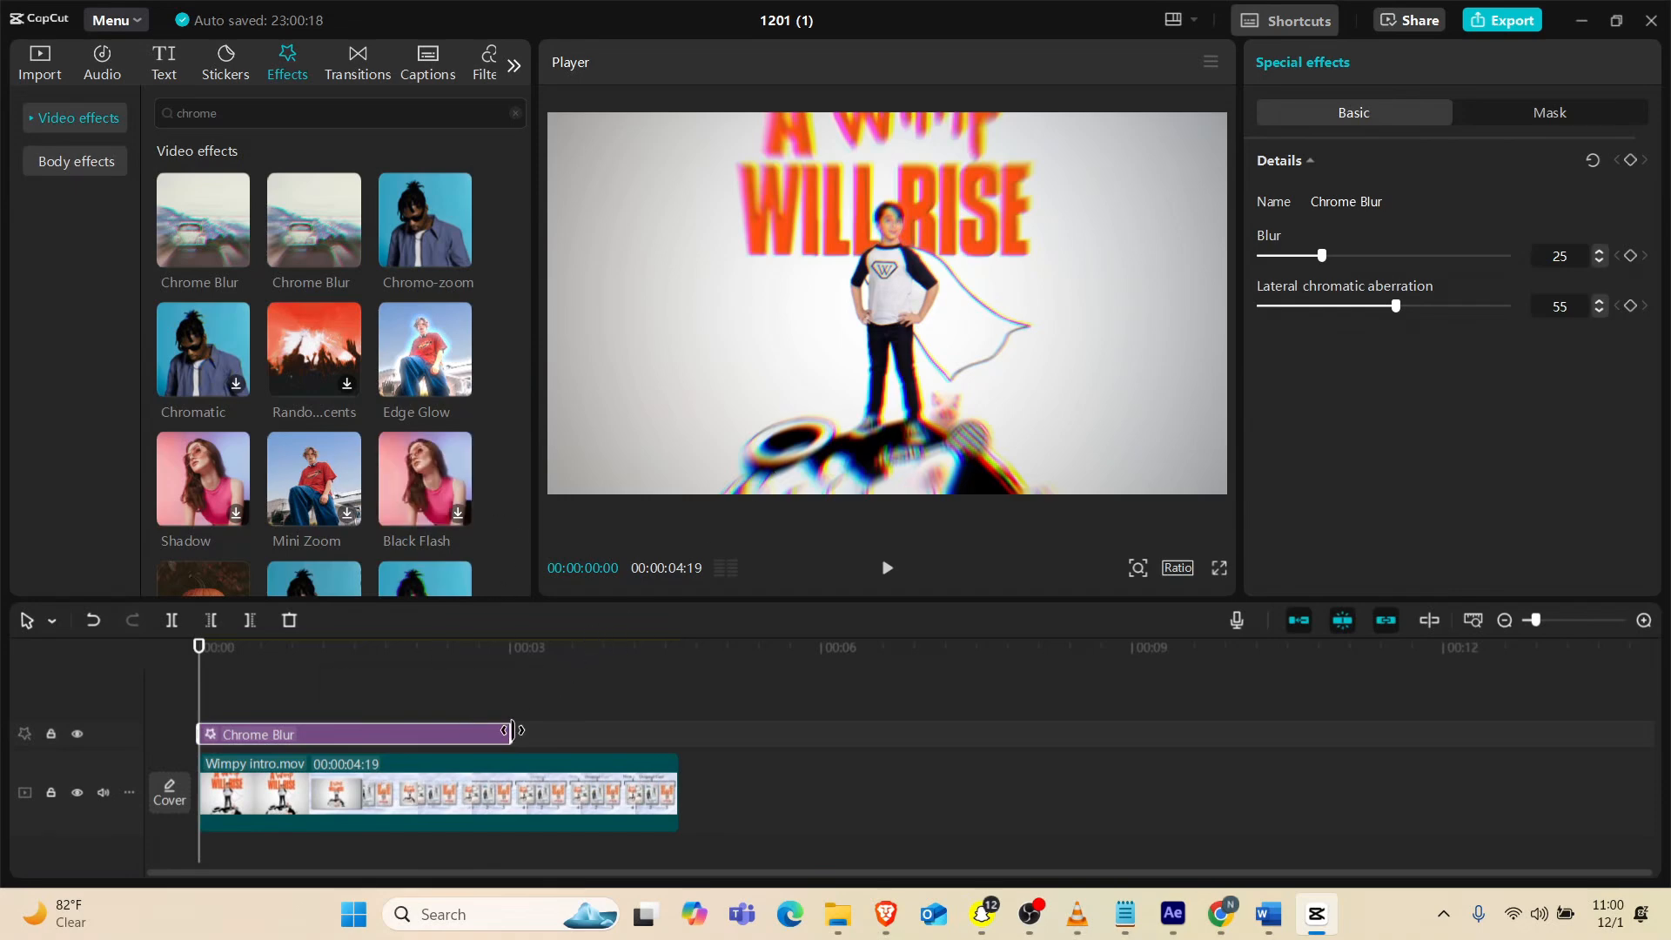
{"action": "left_click_drag", "start_coordinate": [511, 733], "coordinate": [680, 734]}
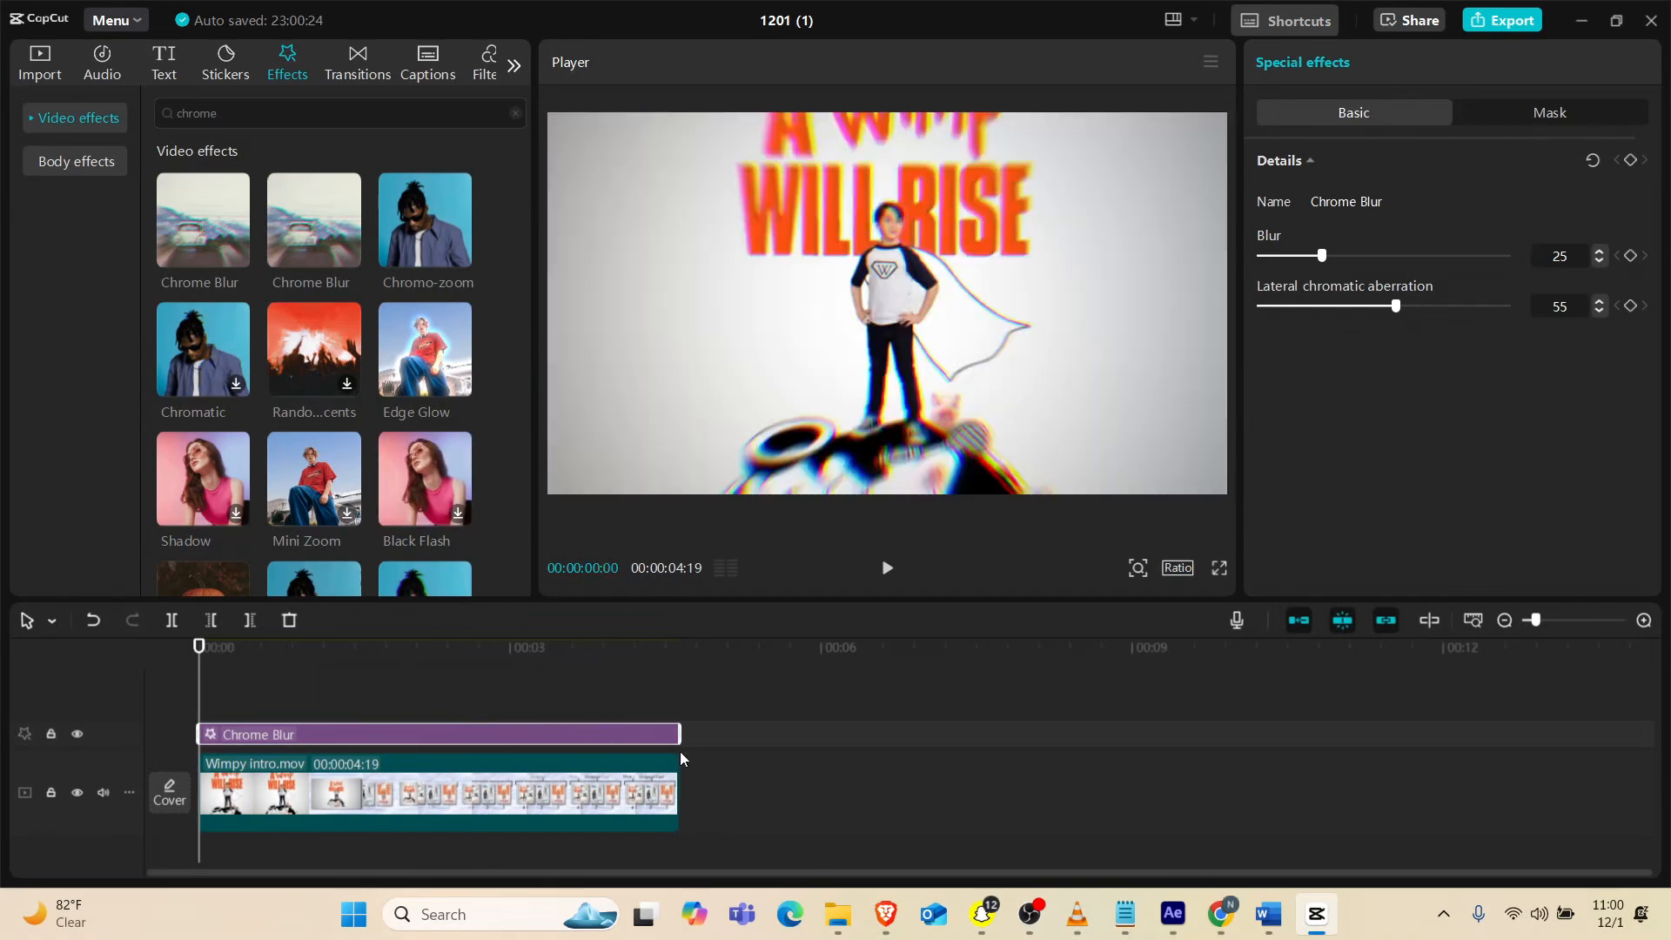
Play to 00:00:00:24 and set the Chrome Blur effect's blur to 6 and lateral chromatic aberration to 52
{"action": "key", "text": "space"}
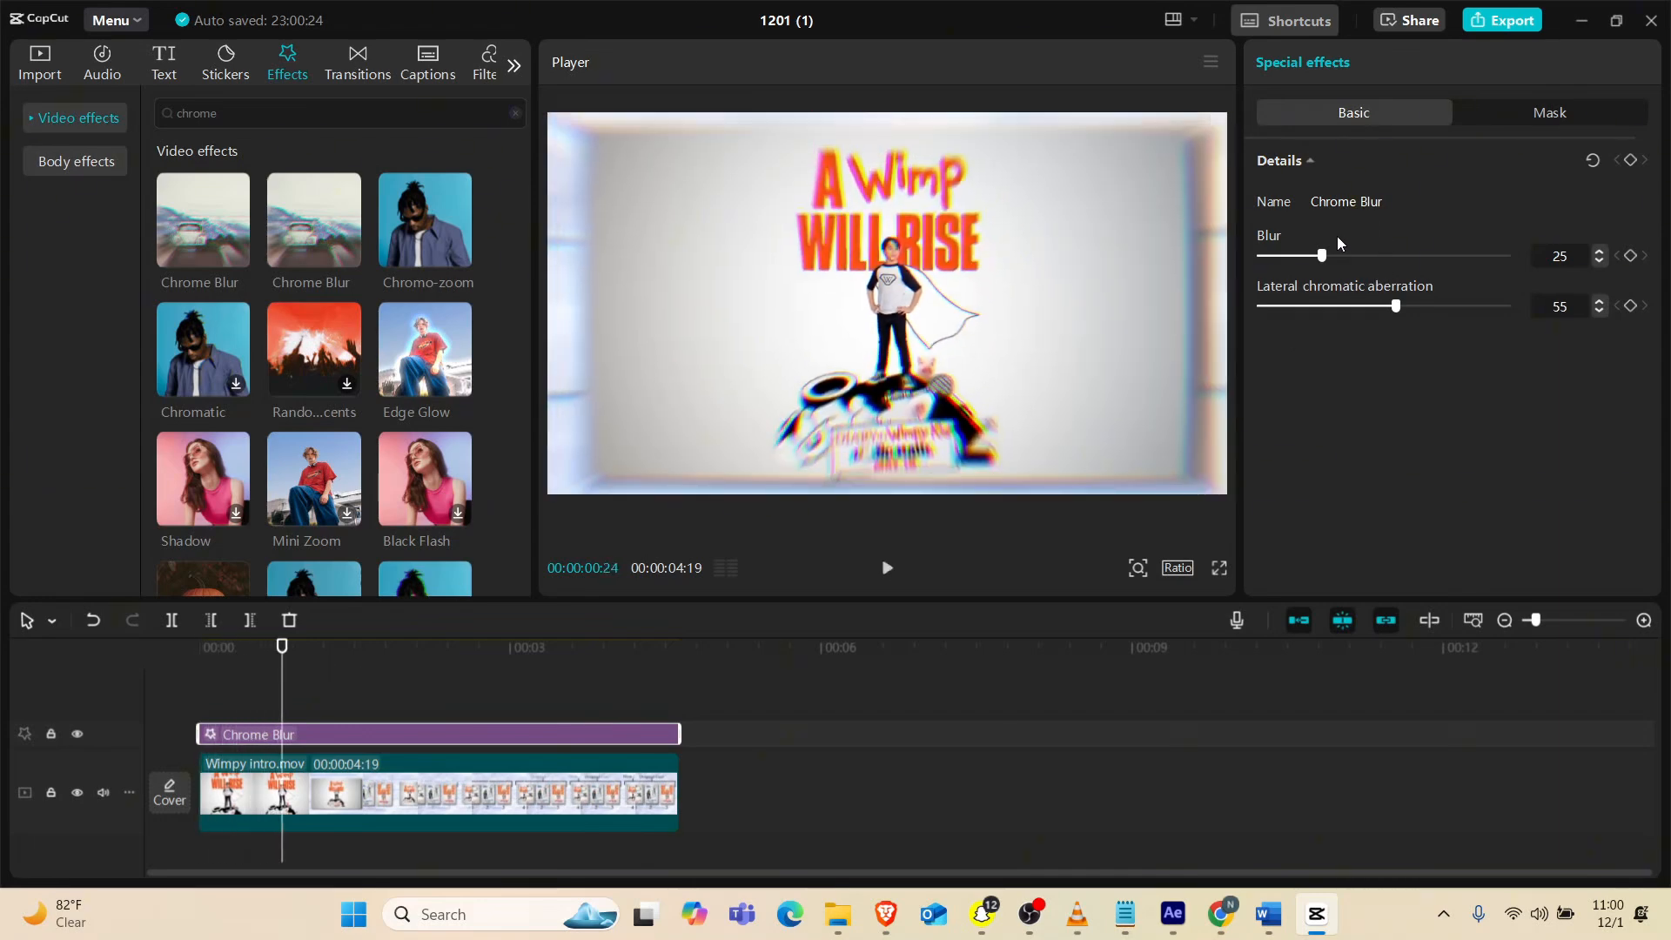
{"action": "left_click_drag", "start_coordinate": [1323, 255], "coordinate": [1266, 264]}
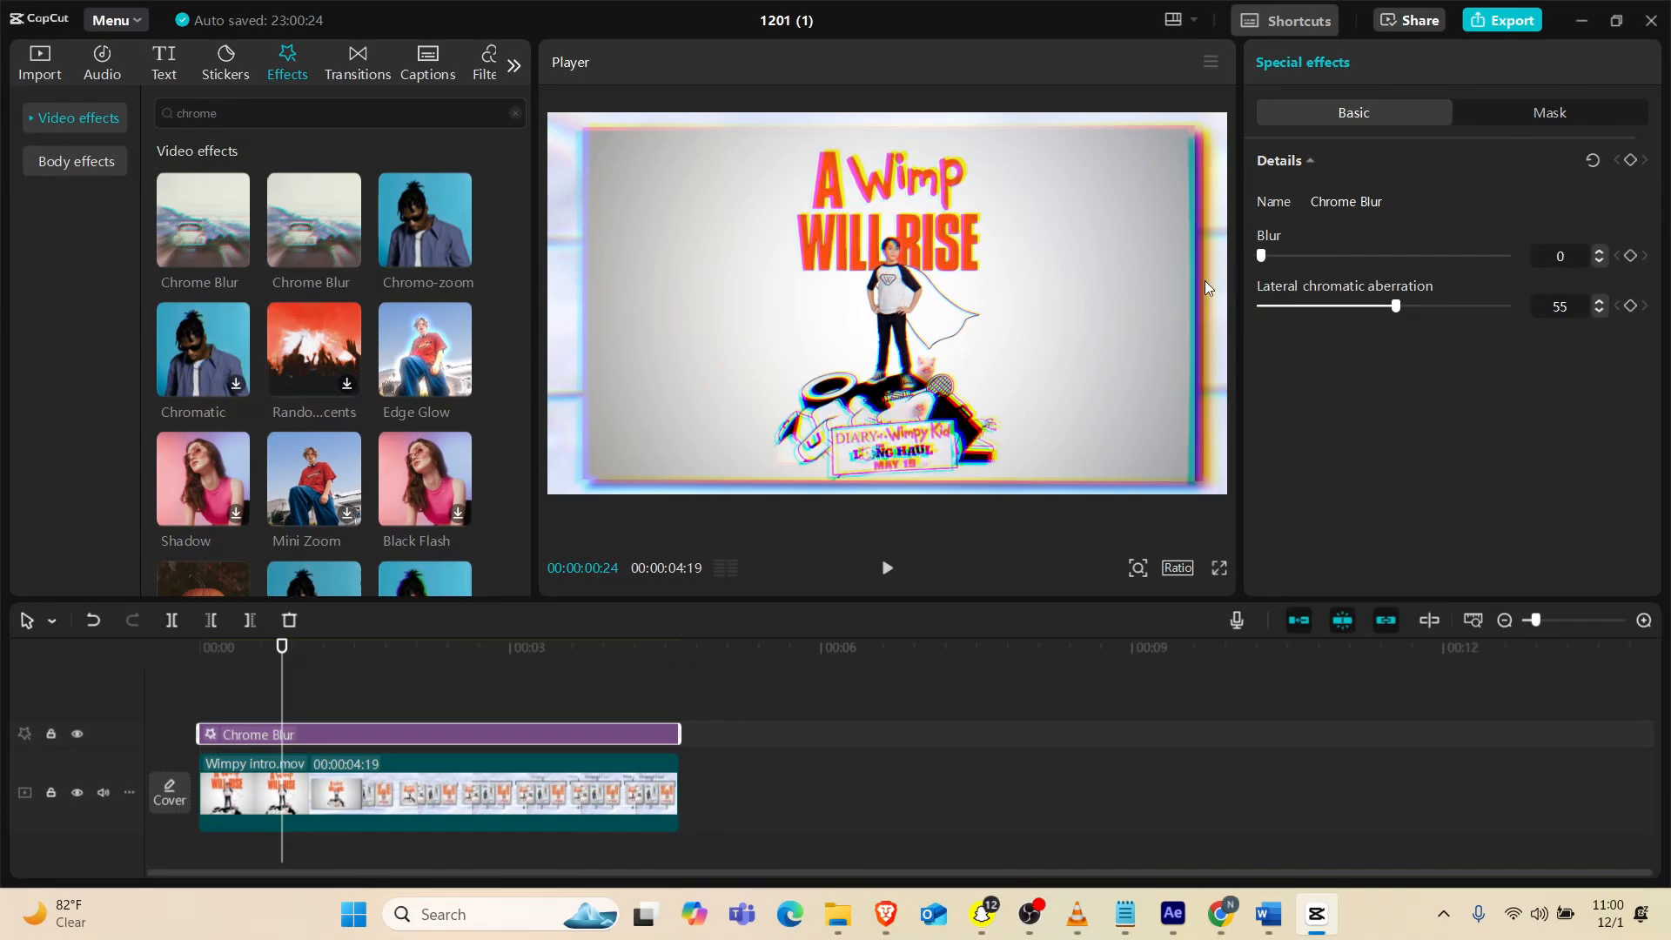
{"action": "left_click_drag", "start_coordinate": [1398, 306], "coordinate": [1389, 307]}
{"action": "left_click_drag", "start_coordinate": [1262, 256], "coordinate": [1276, 263]}
{"action": "left_click_drag", "start_coordinate": [1391, 306], "coordinate": [1388, 307]}
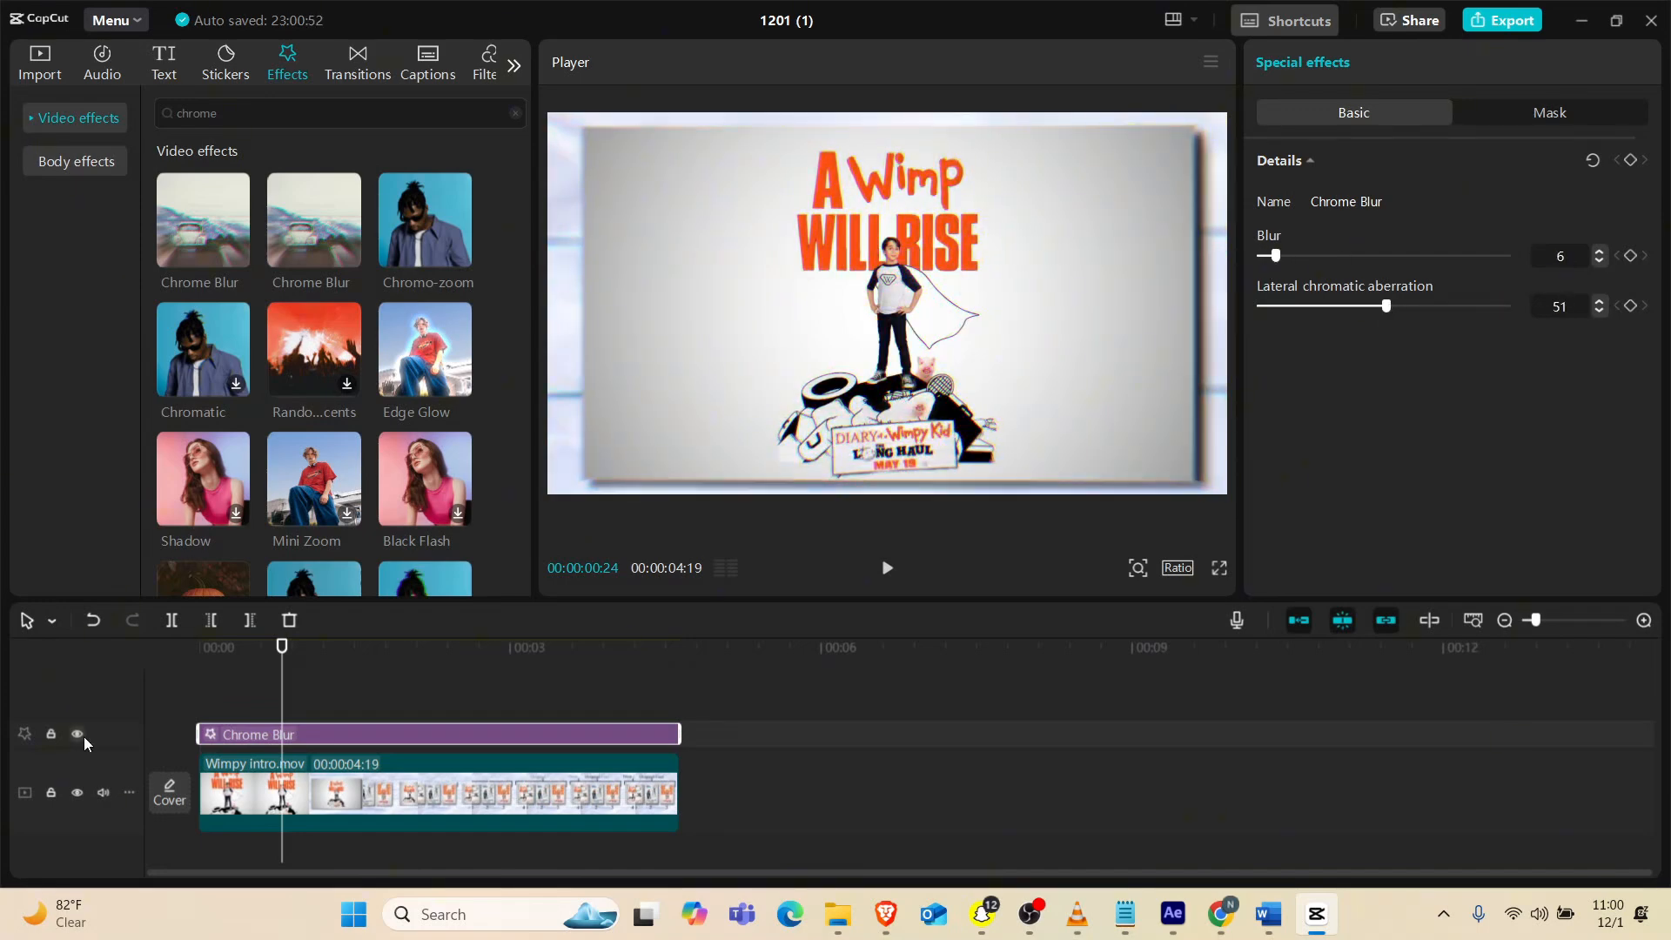
Toggle the Chrome Blur track's visibility to compare the look, and preview the clip from the start
{"action": "left_click", "coordinate": [78, 734]}
{"action": "left_click", "coordinate": [78, 735]}
{"action": "left_click", "coordinate": [264, 648]}
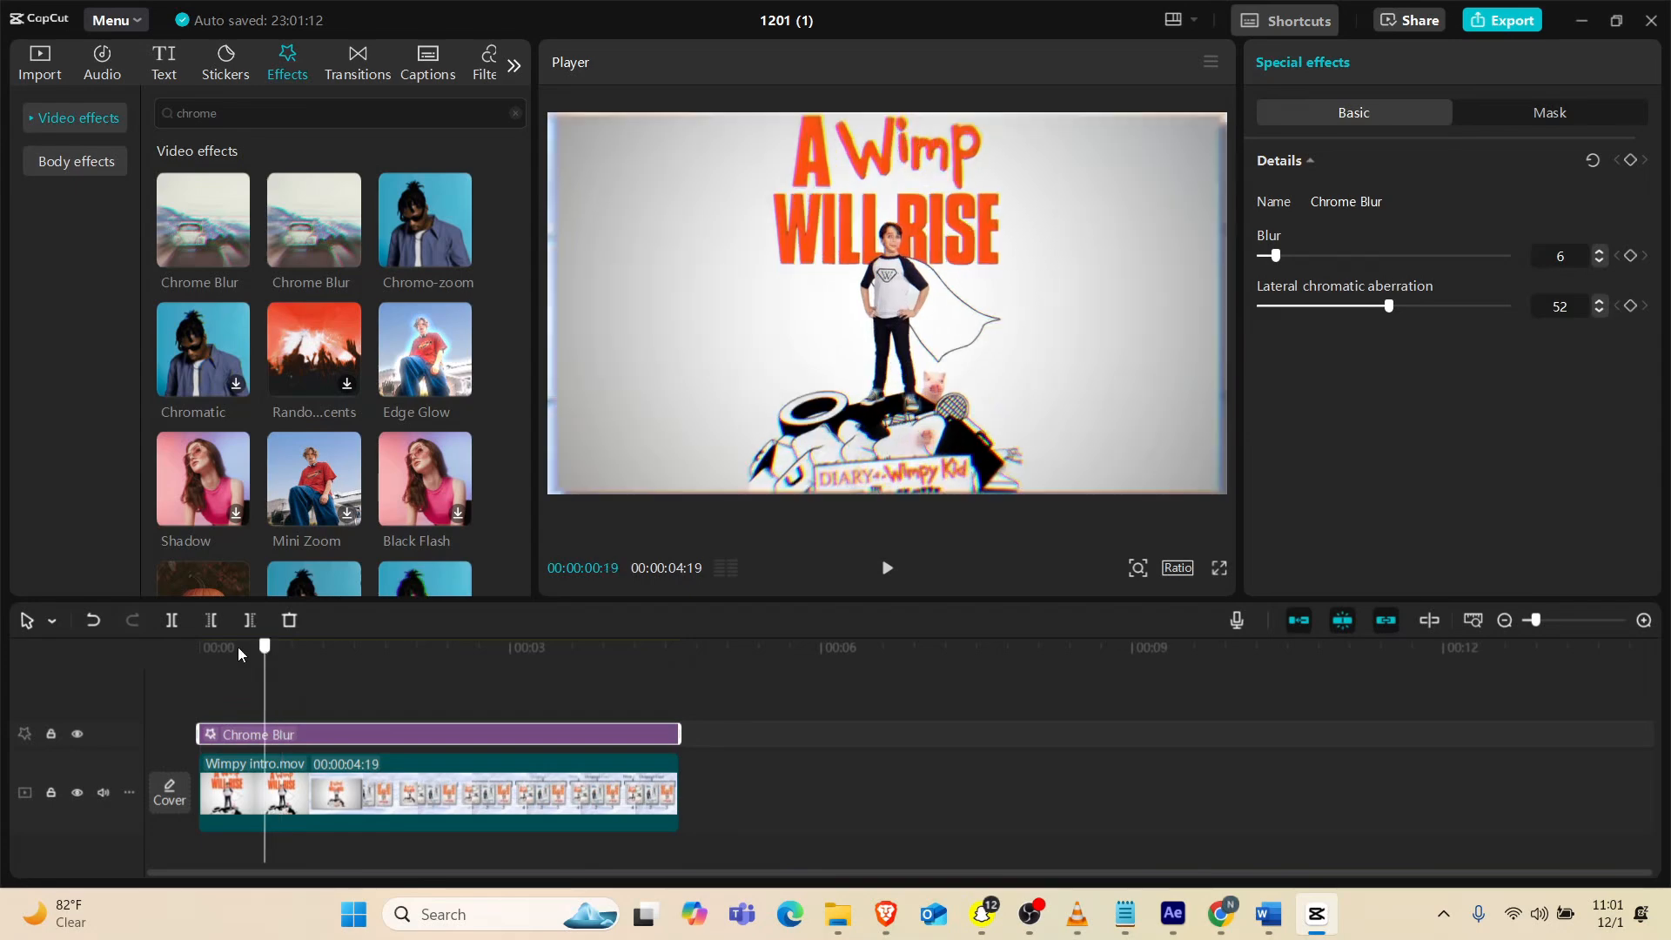
{"action": "left_click_drag", "start_coordinate": [237, 647], "coordinate": [56, 667]}
{"action": "key", "text": "space"}
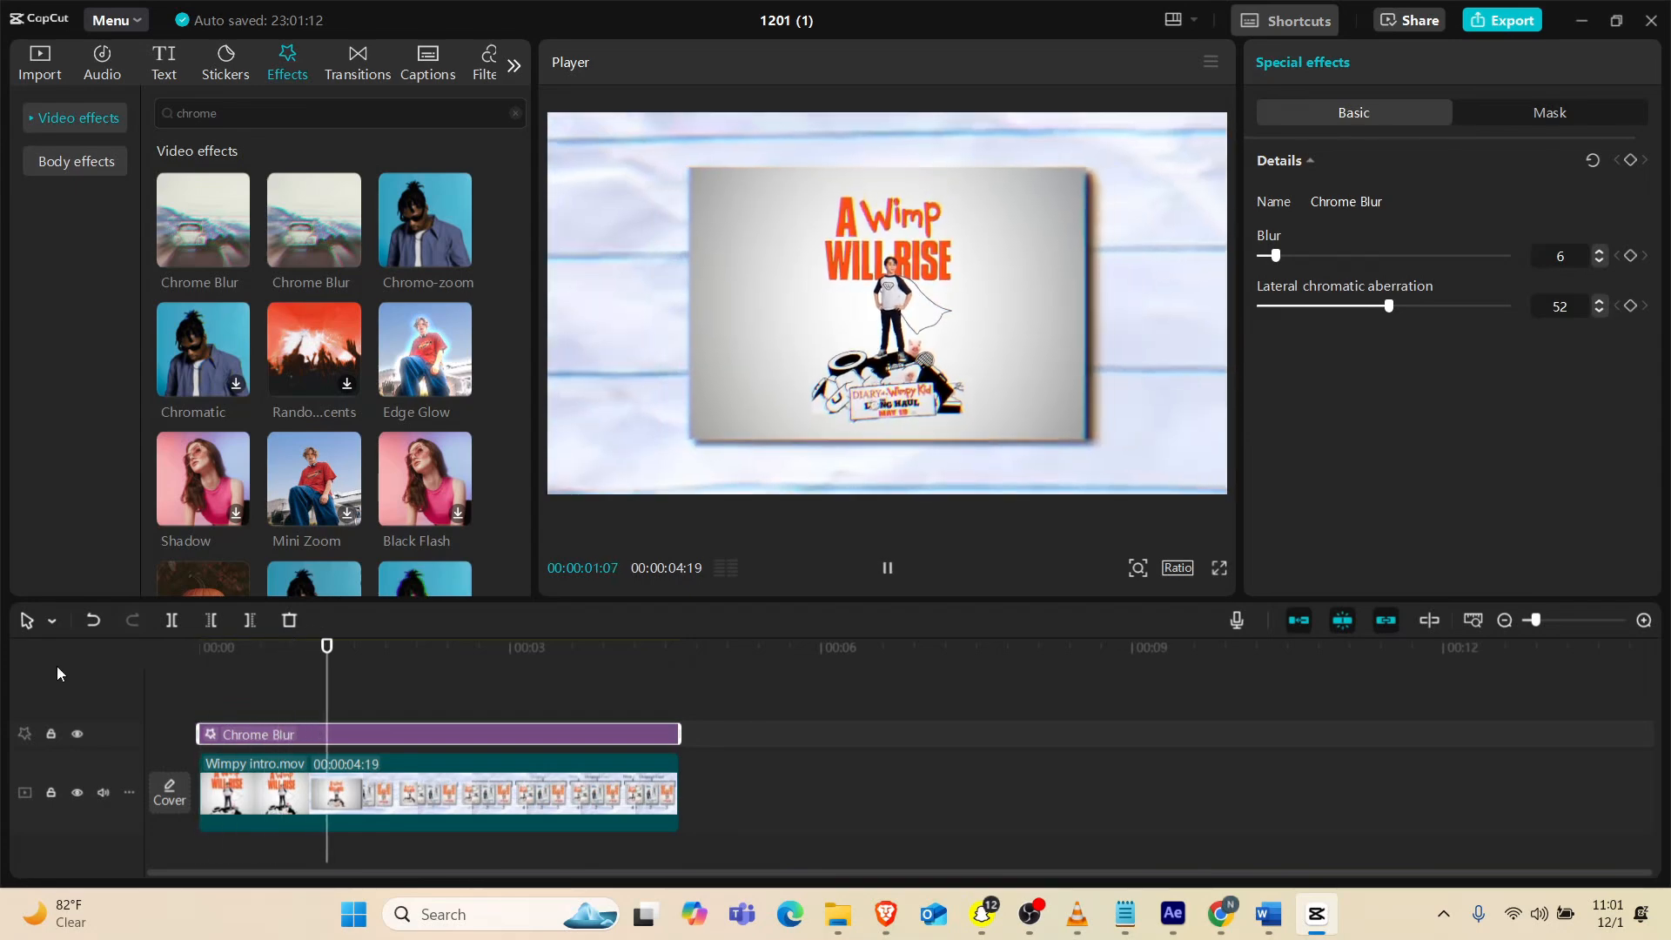
{"action": "key", "text": "space"}
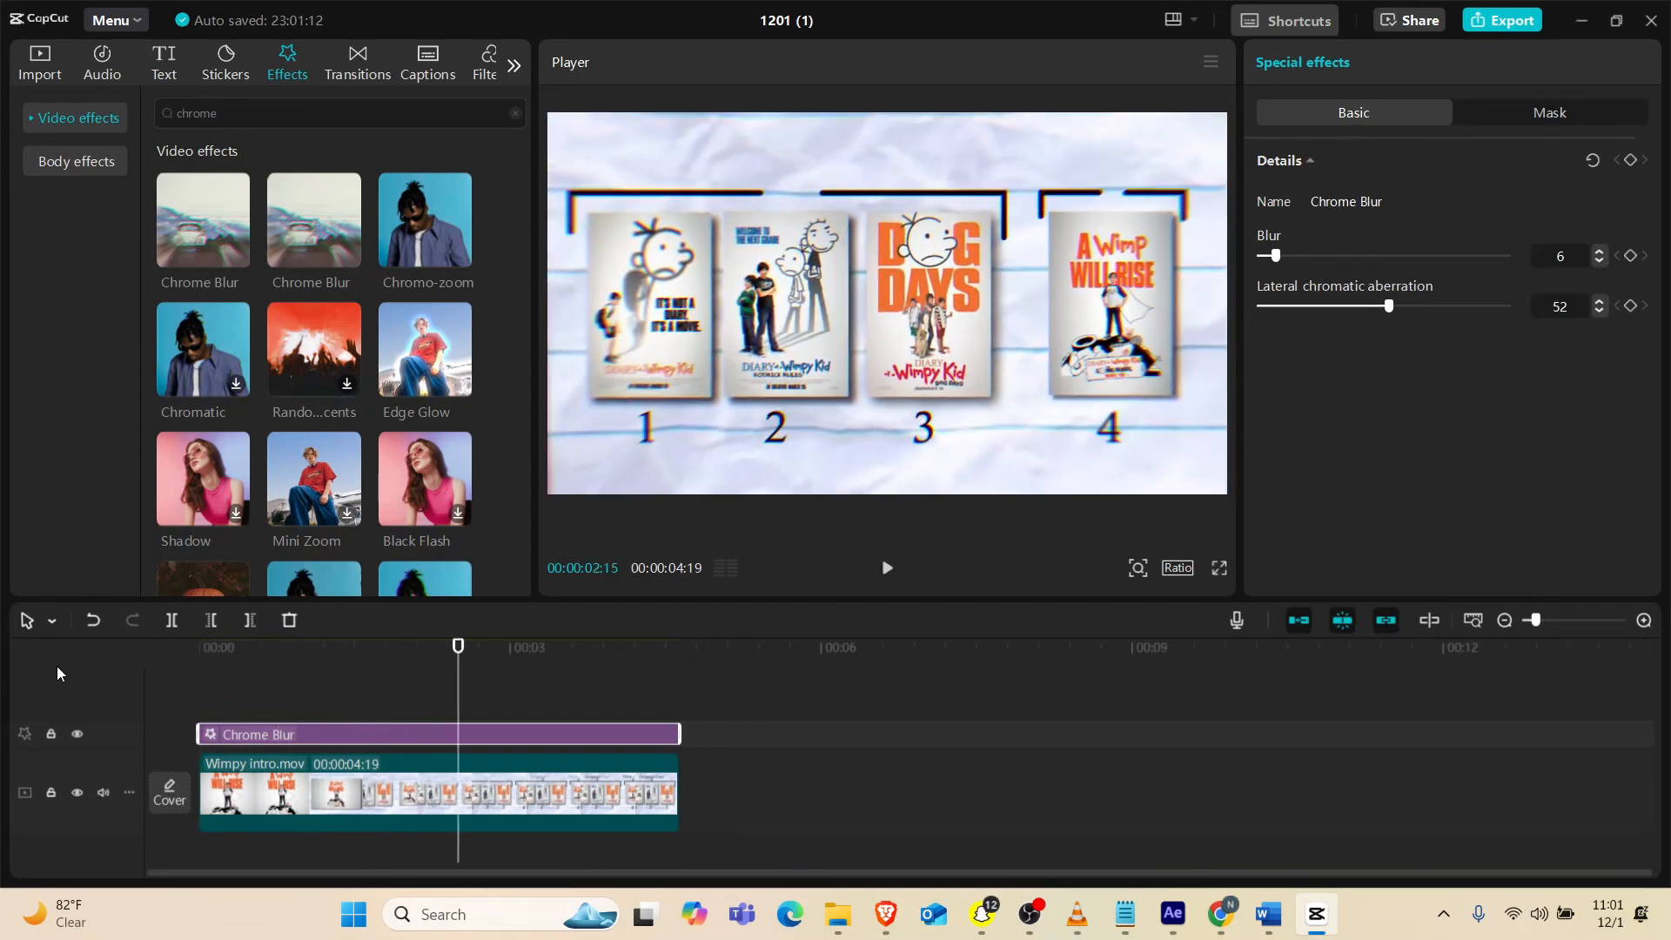
{"action": "key", "text": "space"}
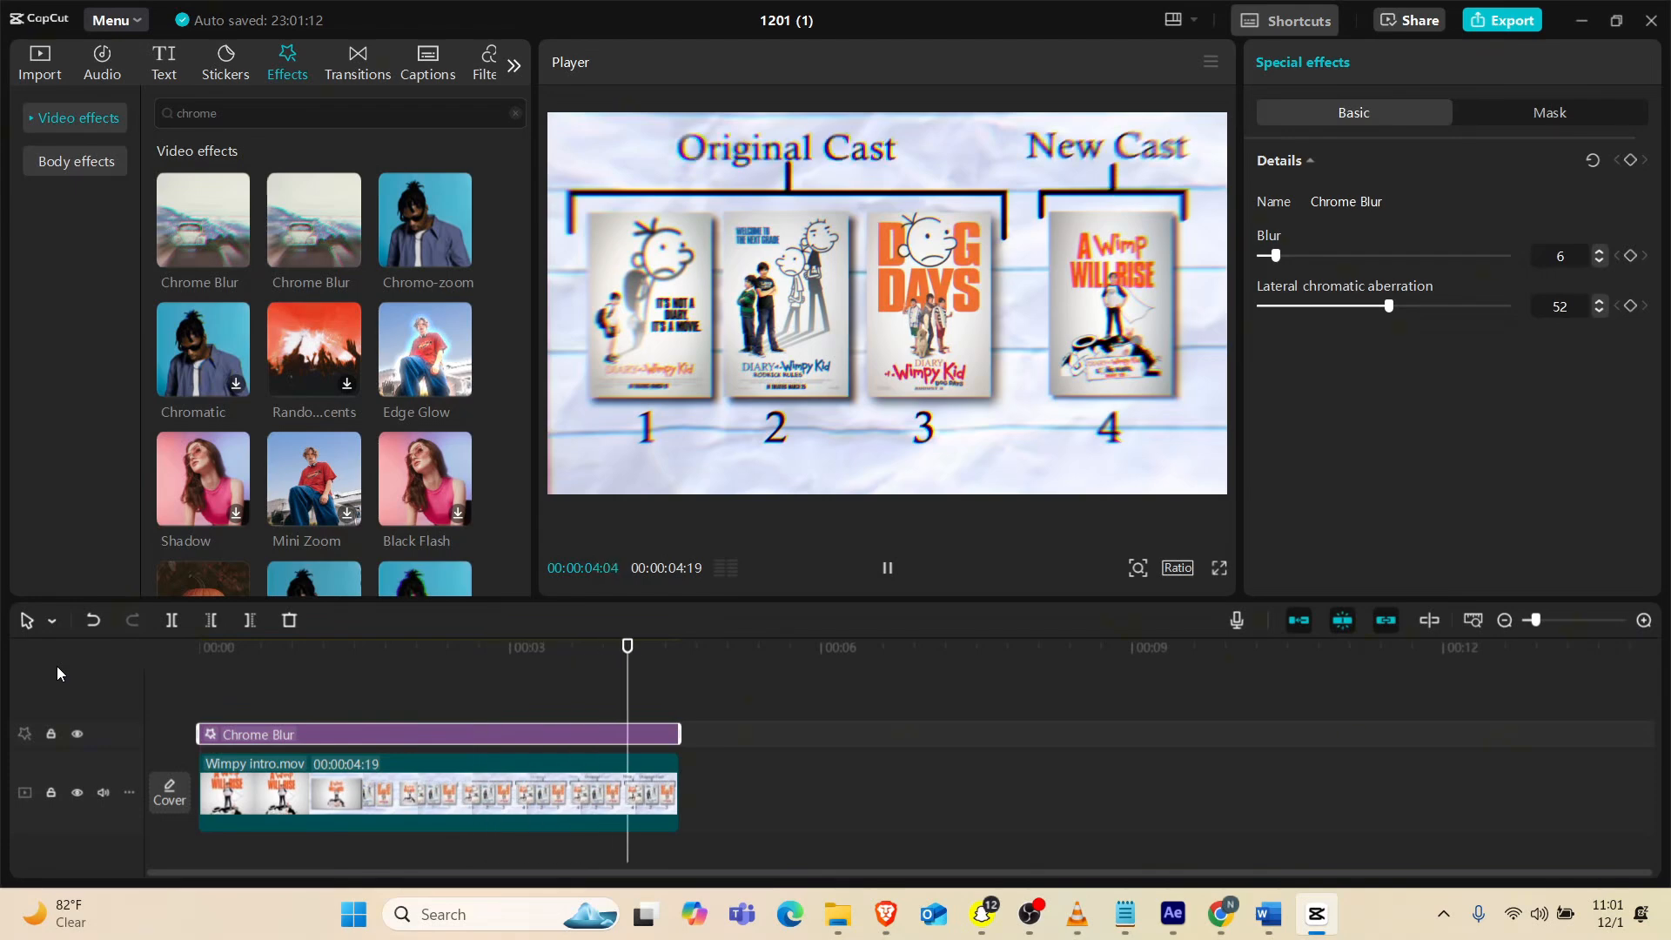
{"action": "key", "text": "space"}
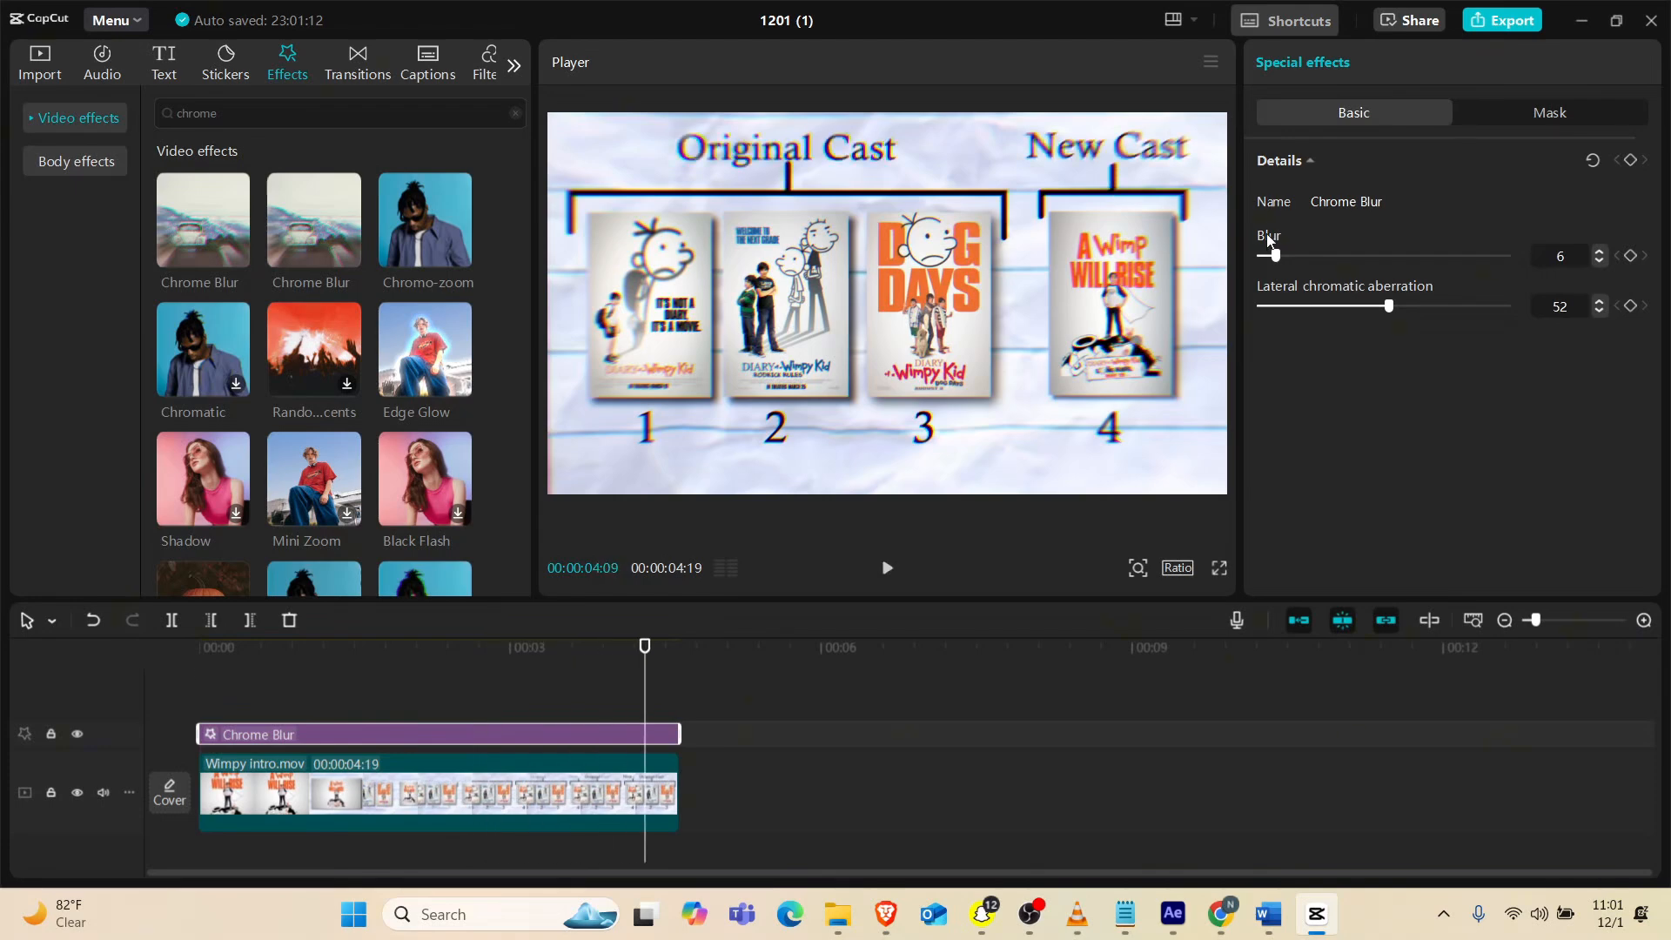
Set the Chrome Blur effect's blur to 4 and its lateral chromatic aberration to 48
{"action": "mouse_move", "coordinate": [1276, 255]}
{"action": "left_mouse_down"}
{"action": "mouse_move", "coordinate": [1261, 256]}
{"action": "mouse_move", "coordinate": [1324, 257]}
{"action": "mouse_move", "coordinate": [1271, 284]}
{"action": "left_mouse_up"}
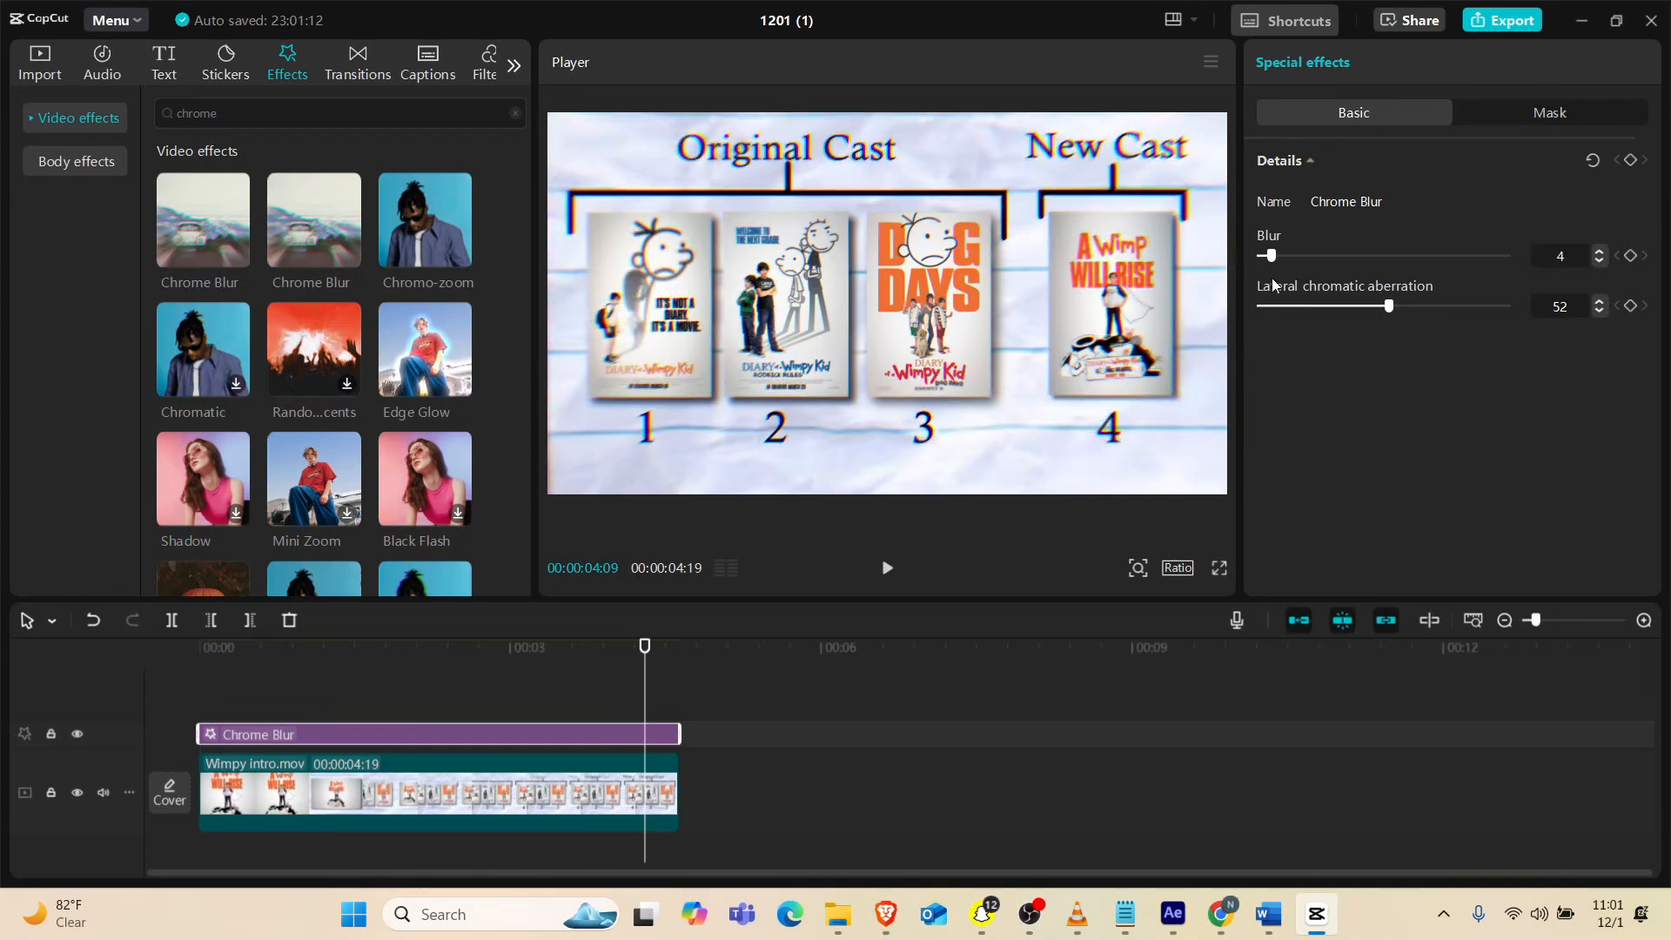
{"action": "left_click", "coordinate": [1382, 312]}
{"action": "left_click_drag", "start_coordinate": [1382, 310], "coordinate": [1377, 314]}
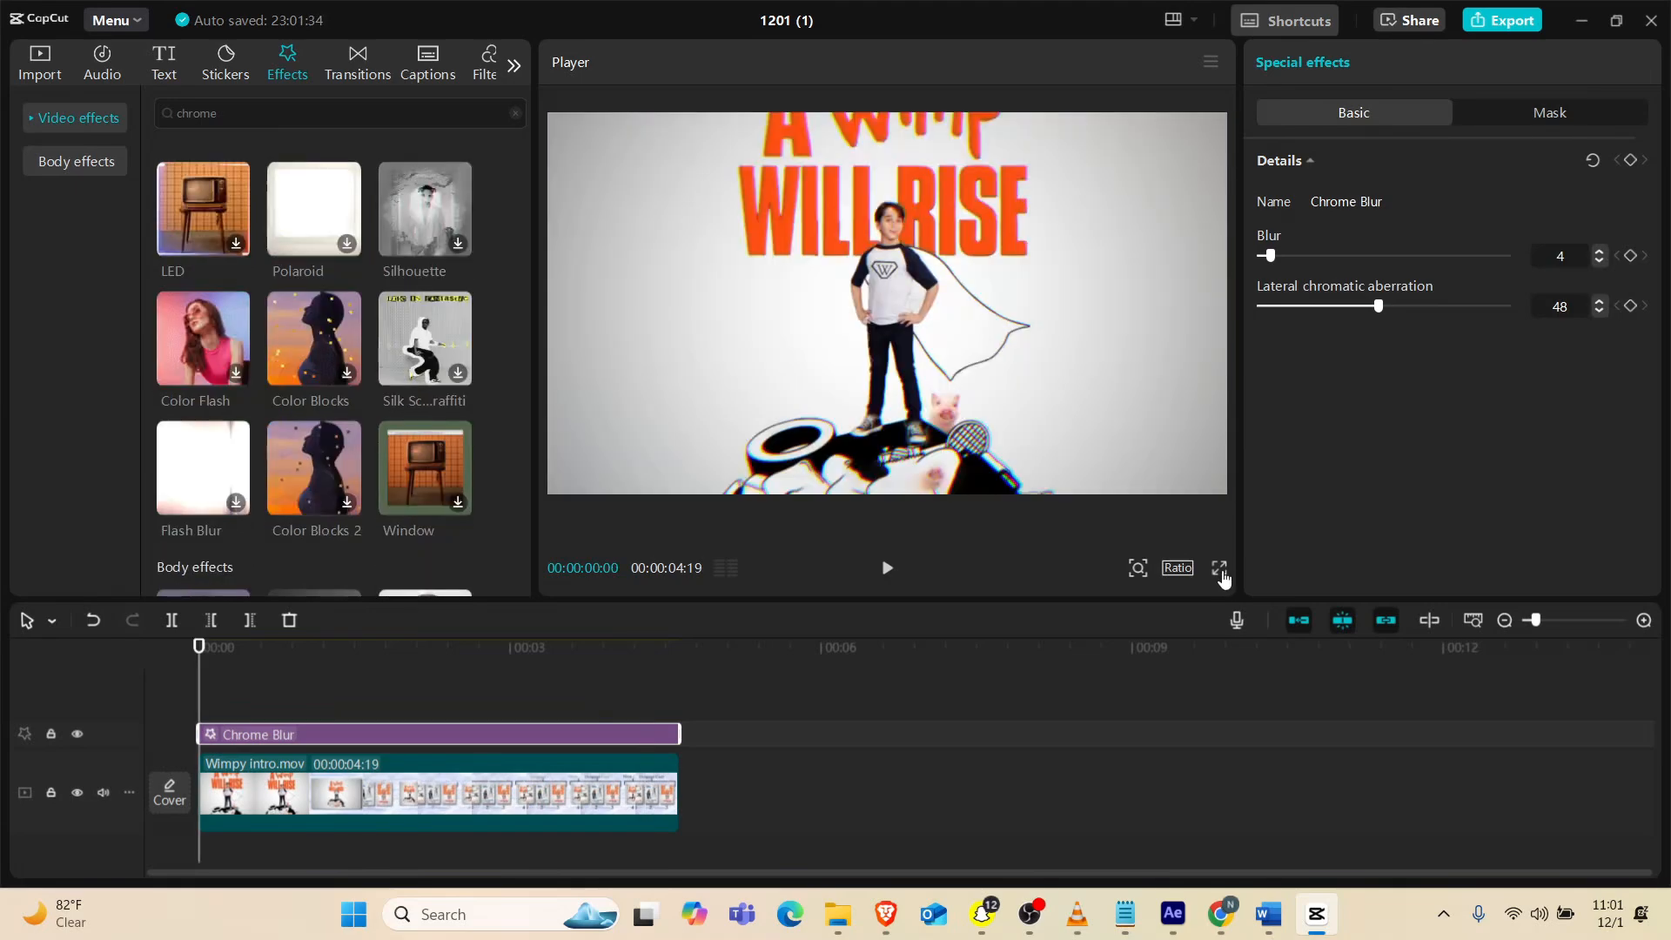
Check the Chrome Blur result in full-screen playback, and replay the clip from the start in the normal player
{"action": "left_click", "coordinate": [1222, 571]}
{"action": "key", "text": "space"}
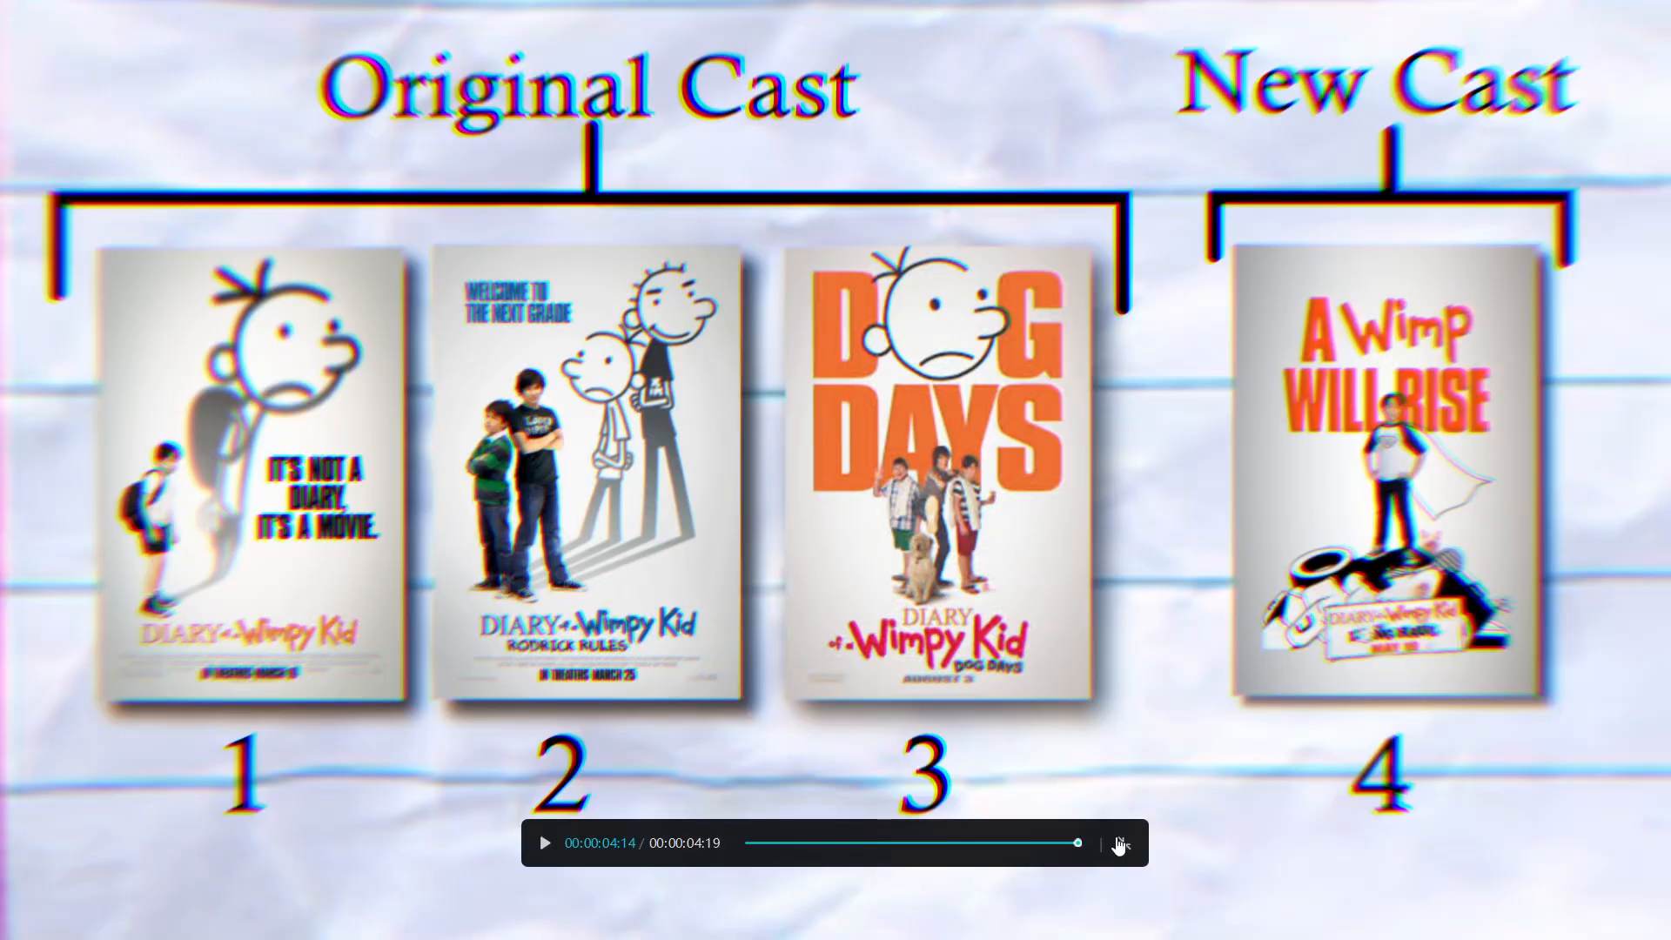
{"action": "left_click", "coordinate": [1120, 845]}
{"action": "left_click", "coordinate": [203, 653]}
{"action": "key", "text": "space"}
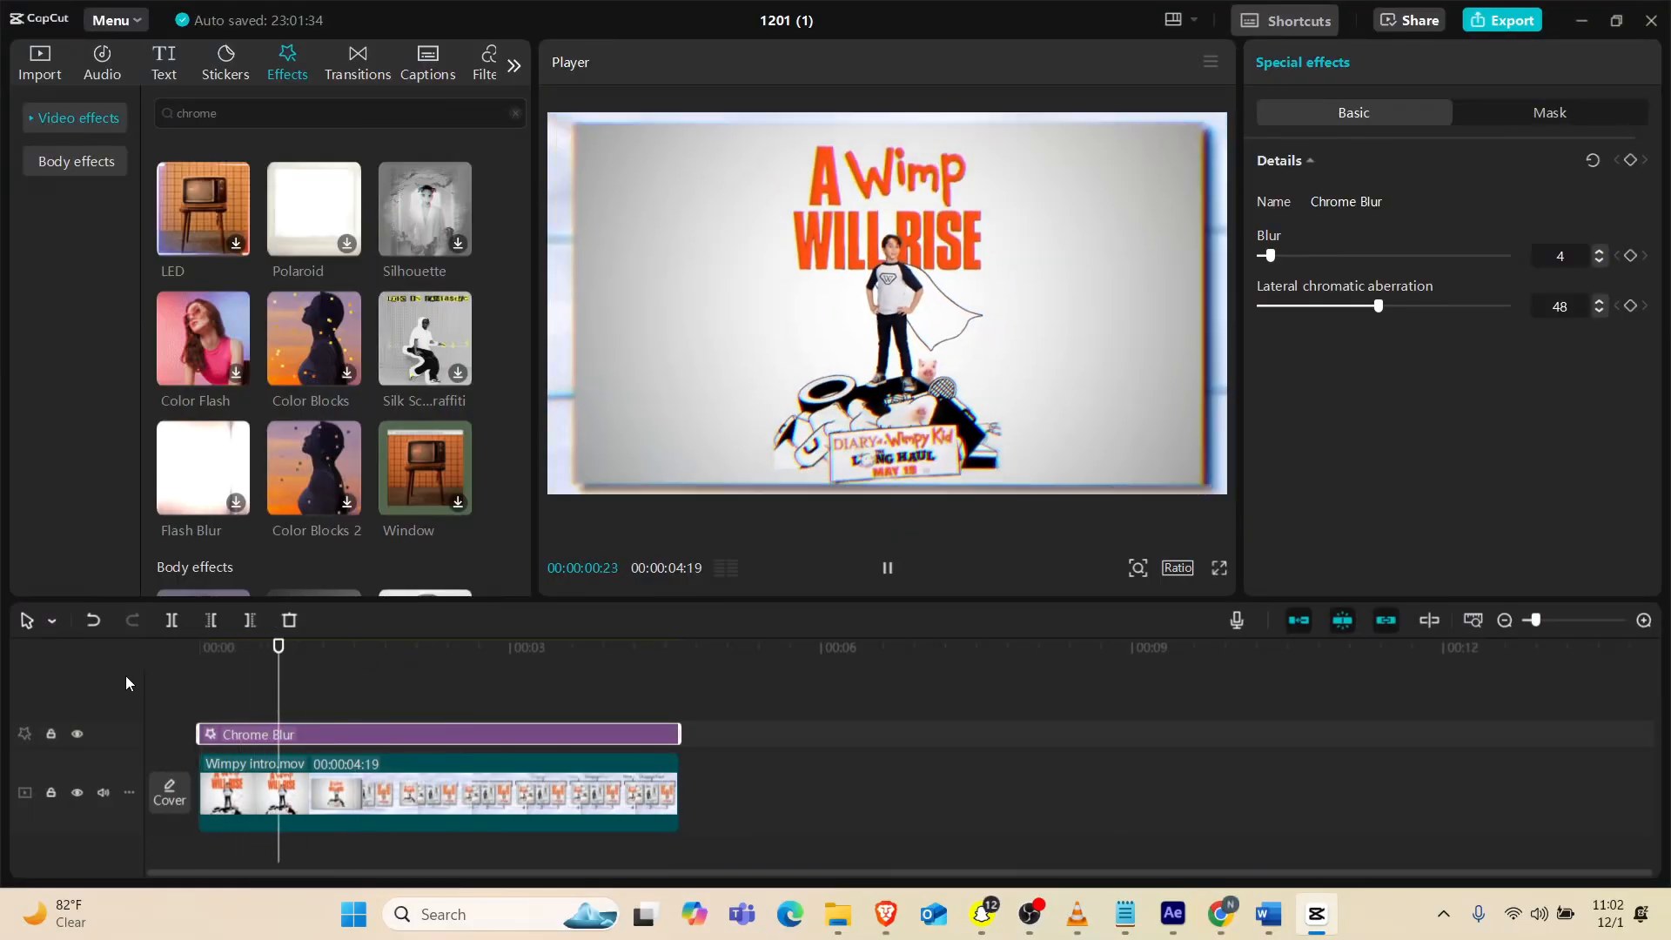
{"action": "key", "text": "space"}
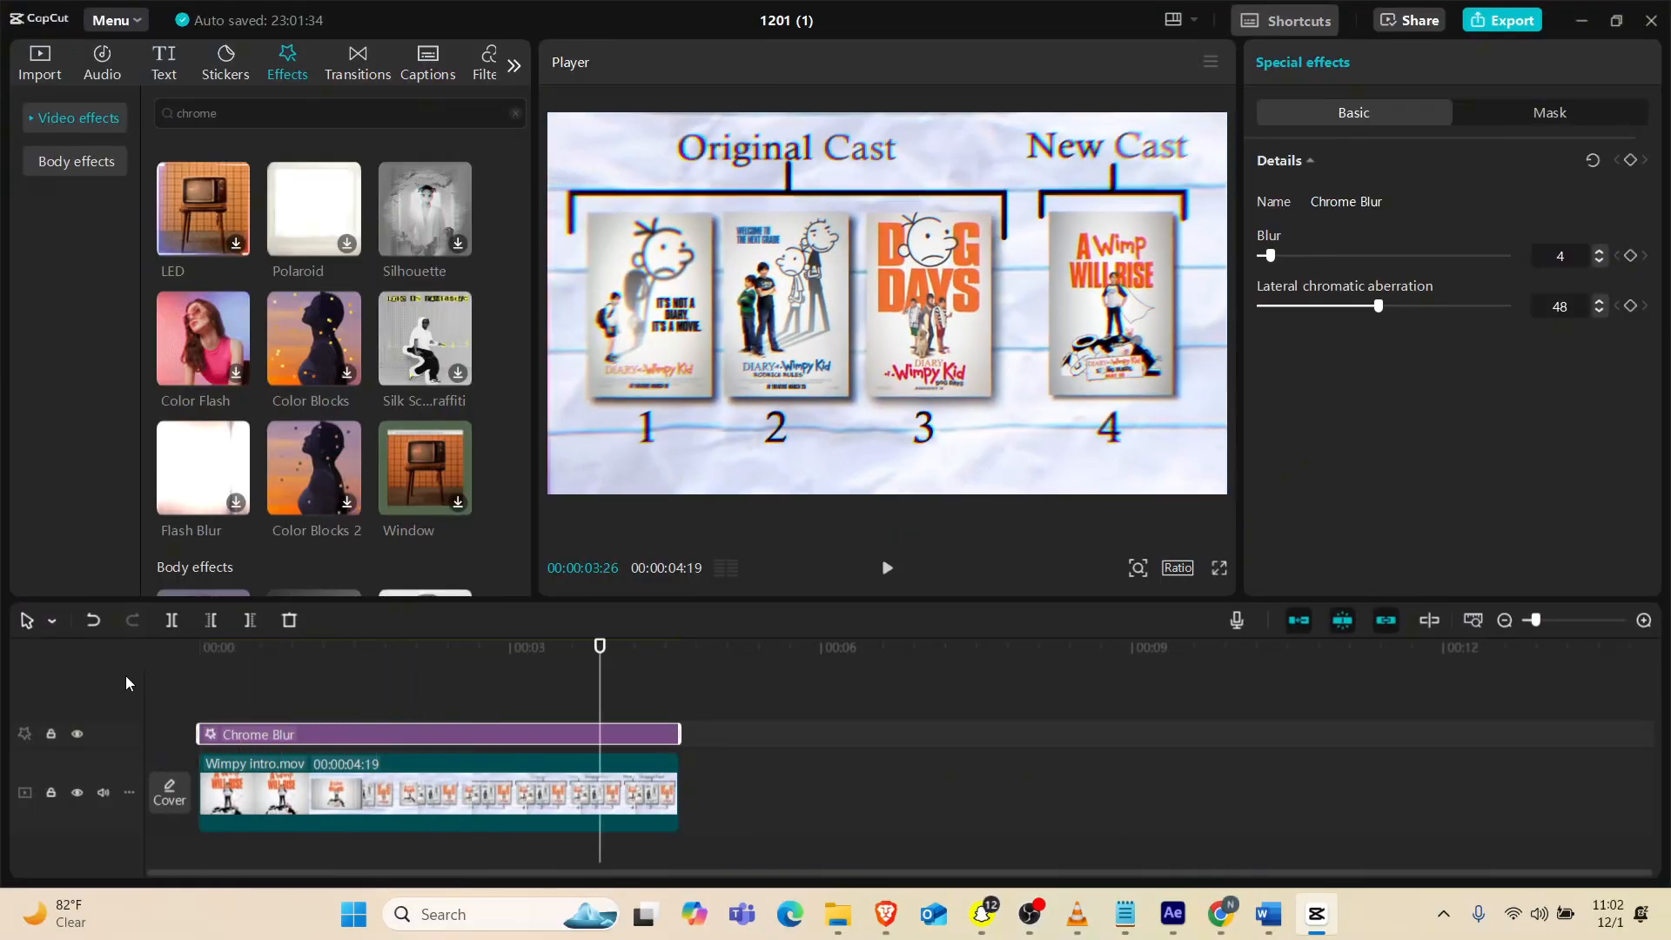
Set the Wimpy intro.mov clip's standard speed to 0.8x
{"action": "left_click", "coordinate": [358, 785]}
{"action": "left_click", "coordinate": [1341, 62]}
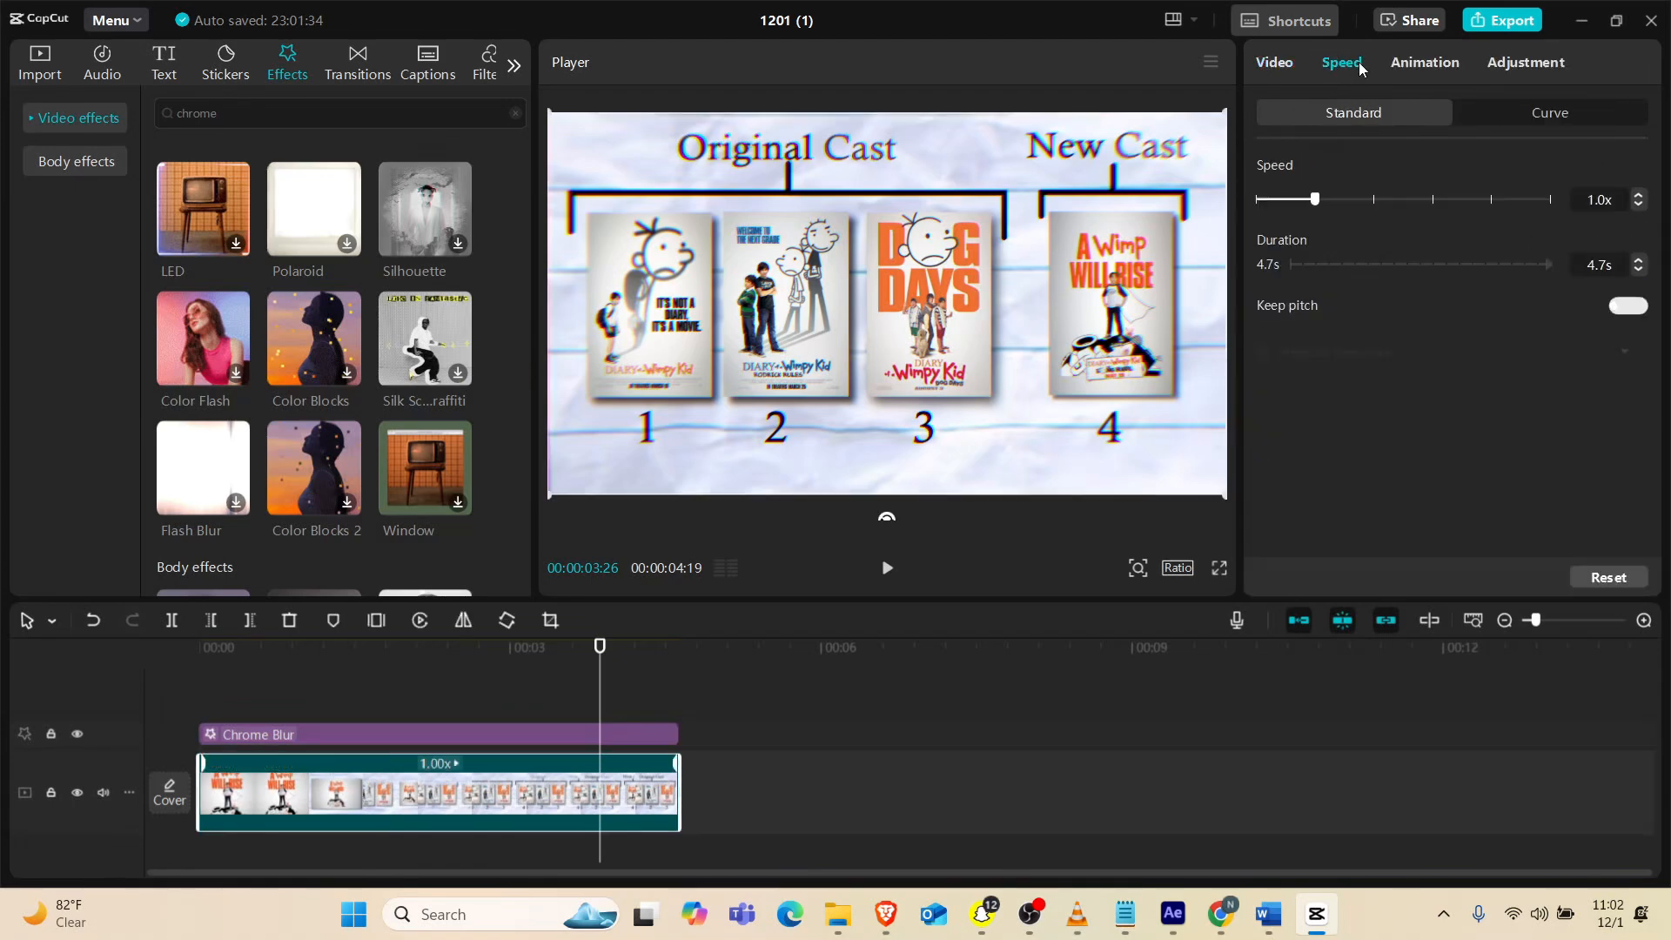
{"action": "left_click", "coordinate": [1303, 199]}
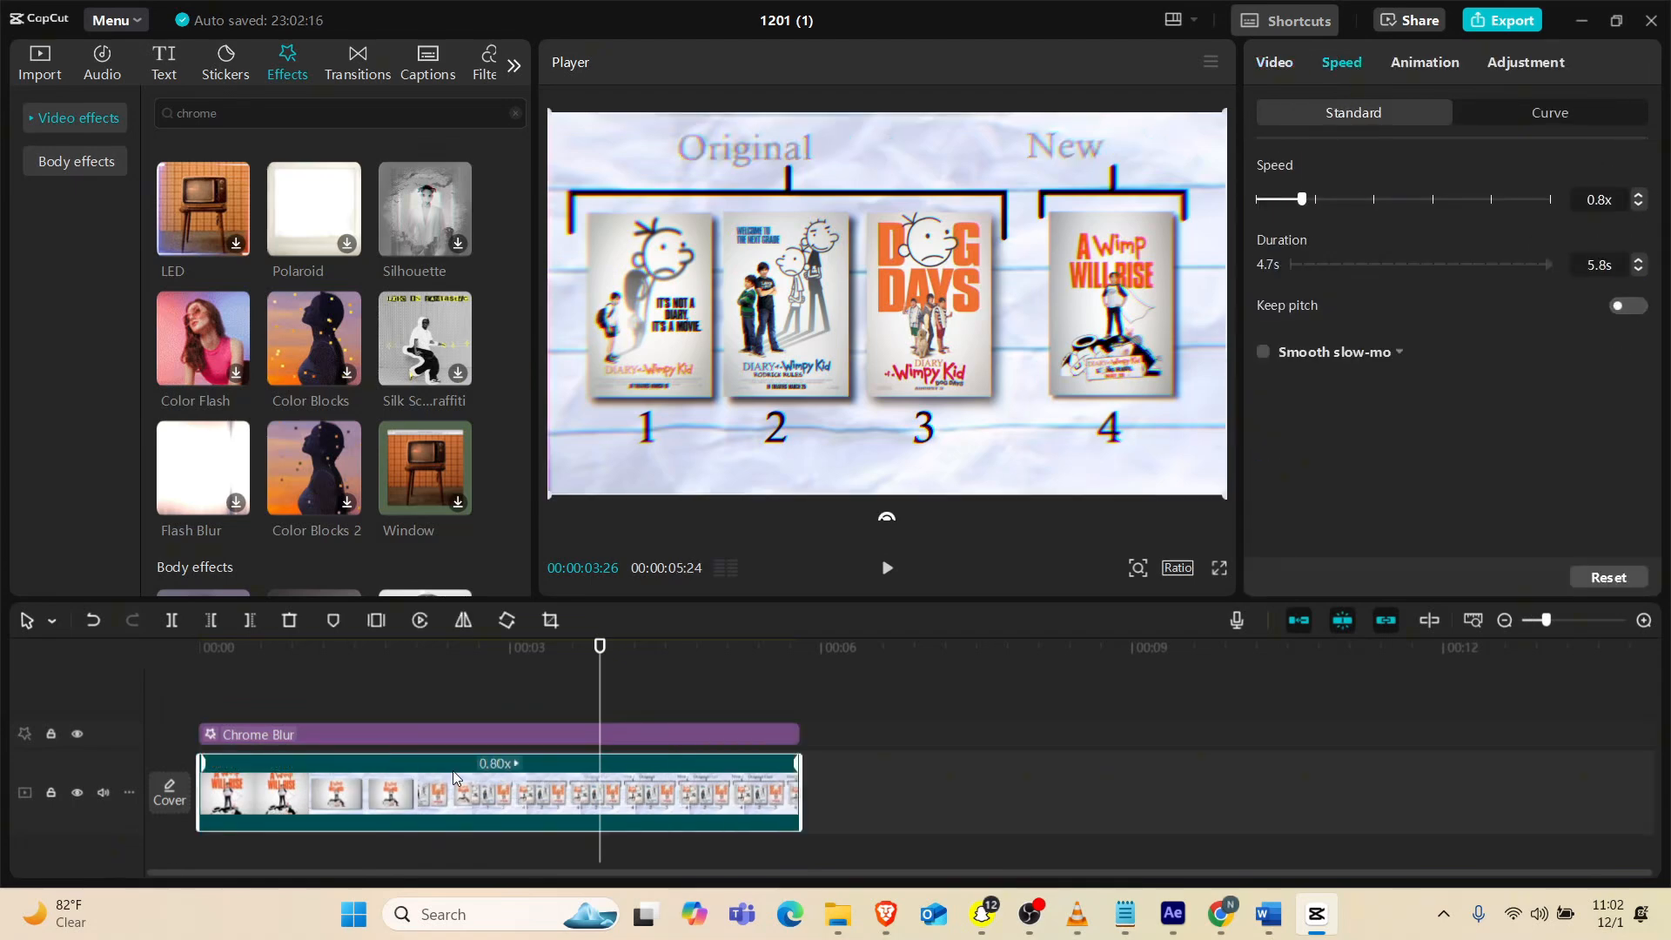
Preview the slowed clip from the start and reduce its speed to 0.5x
{"action": "left_click_drag", "start_coordinate": [320, 658], "coordinate": [125, 730]}
{"action": "key", "text": "space"}
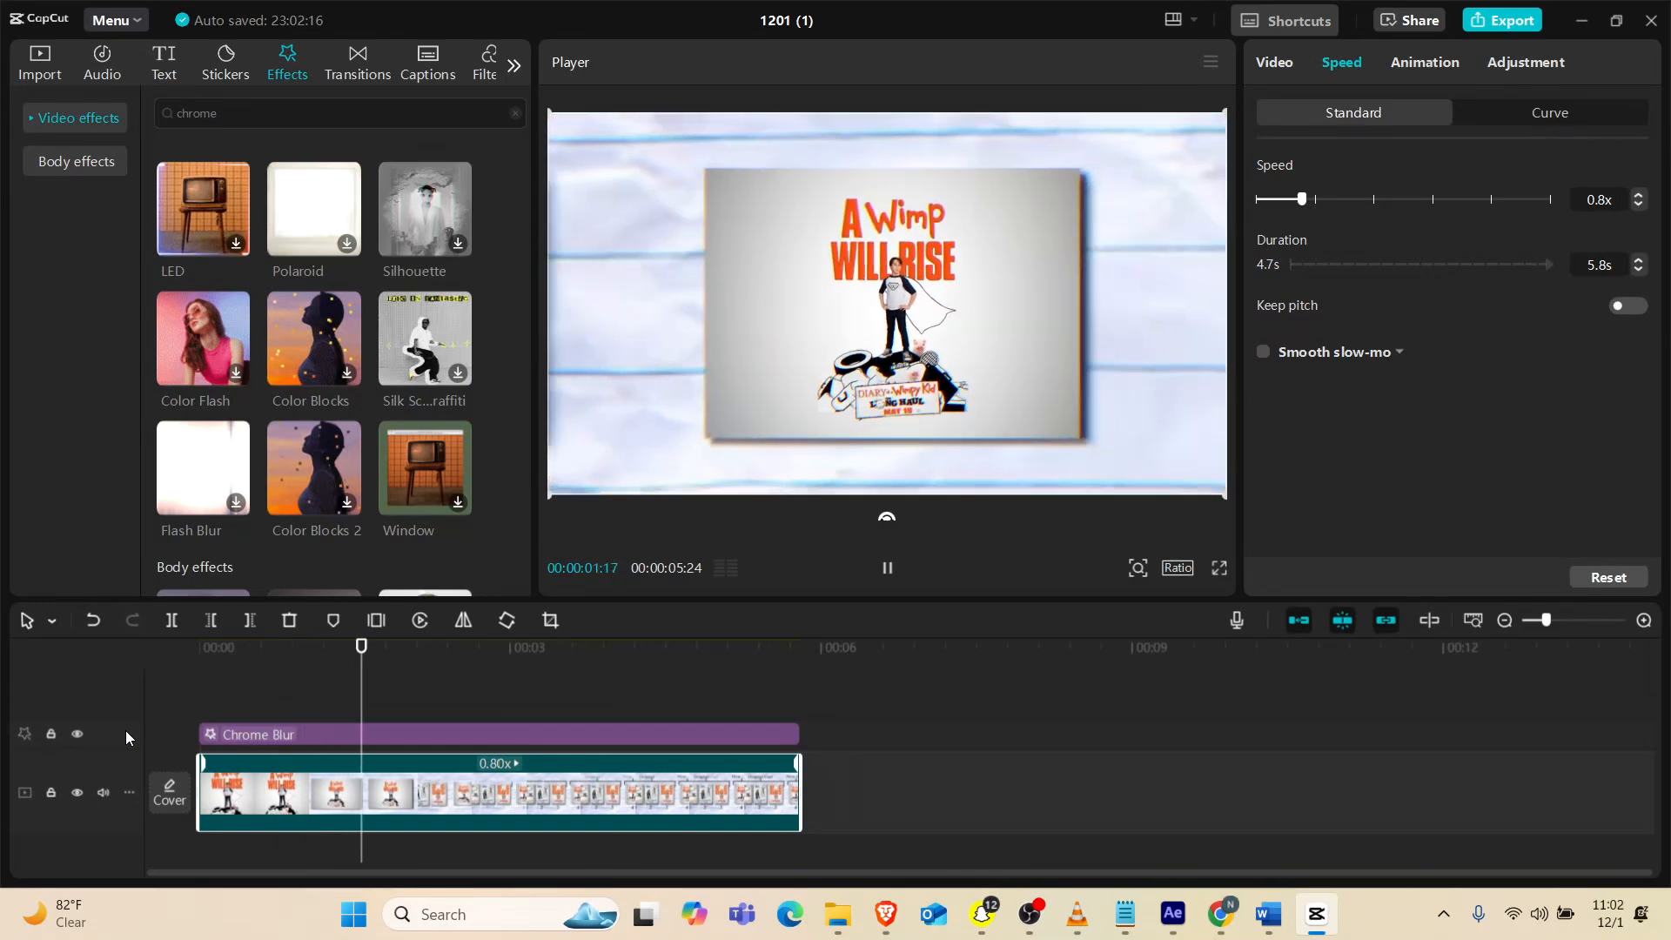
{"action": "key", "text": "space"}
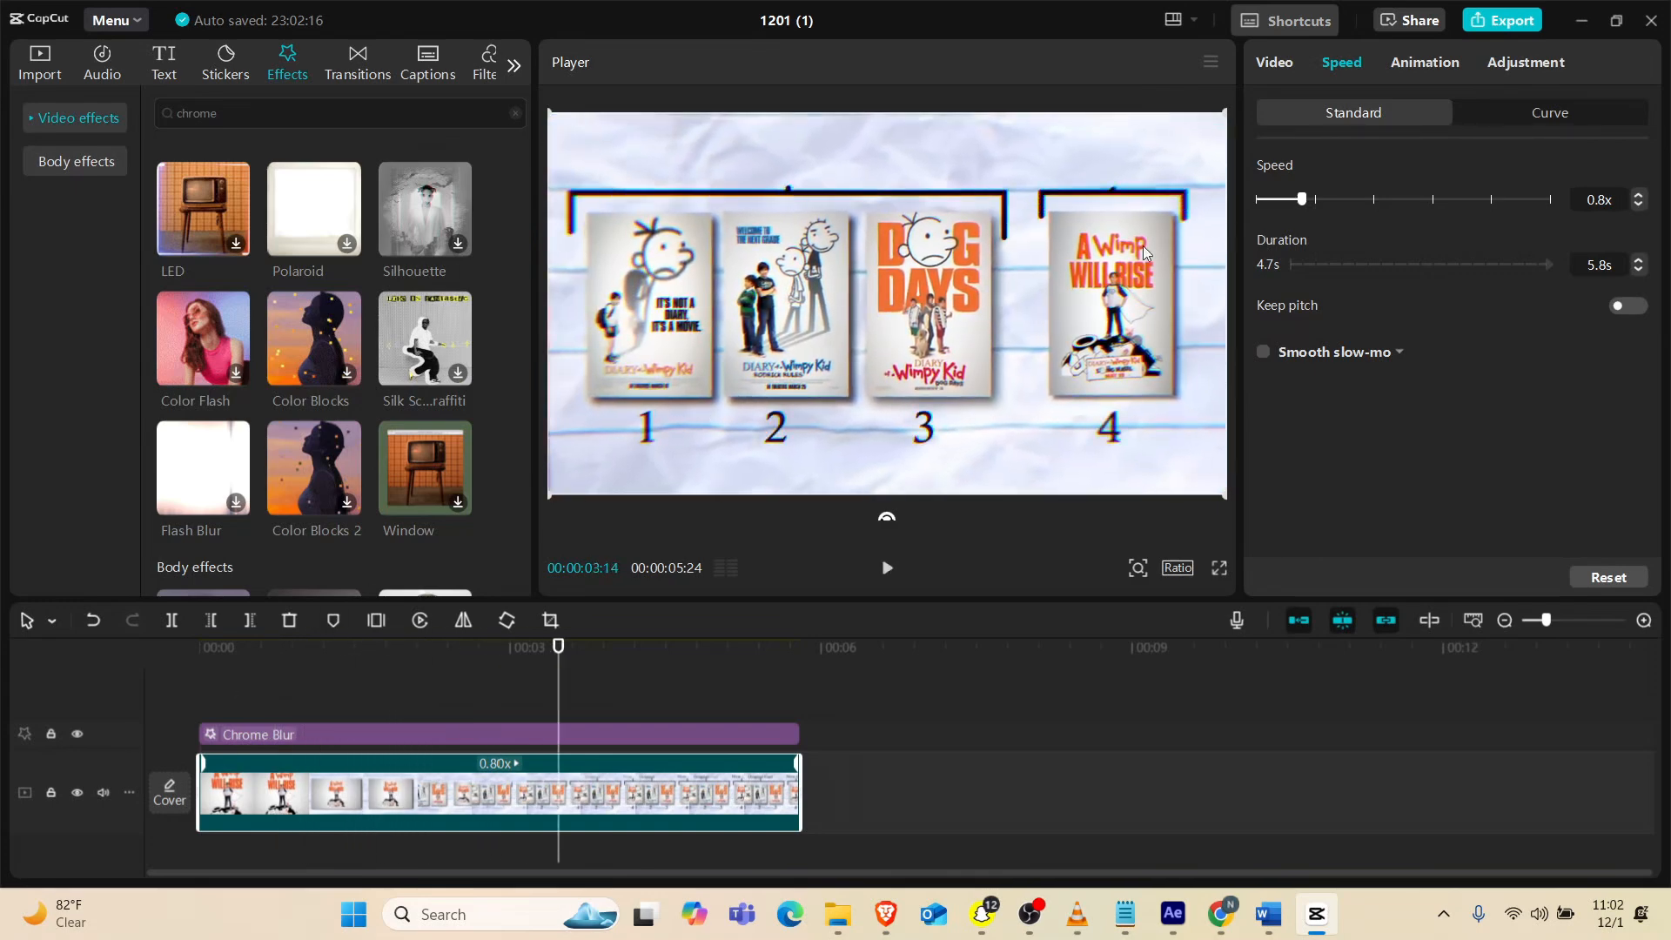
{"action": "left_click_drag", "start_coordinate": [1296, 201], "coordinate": [1283, 207]}
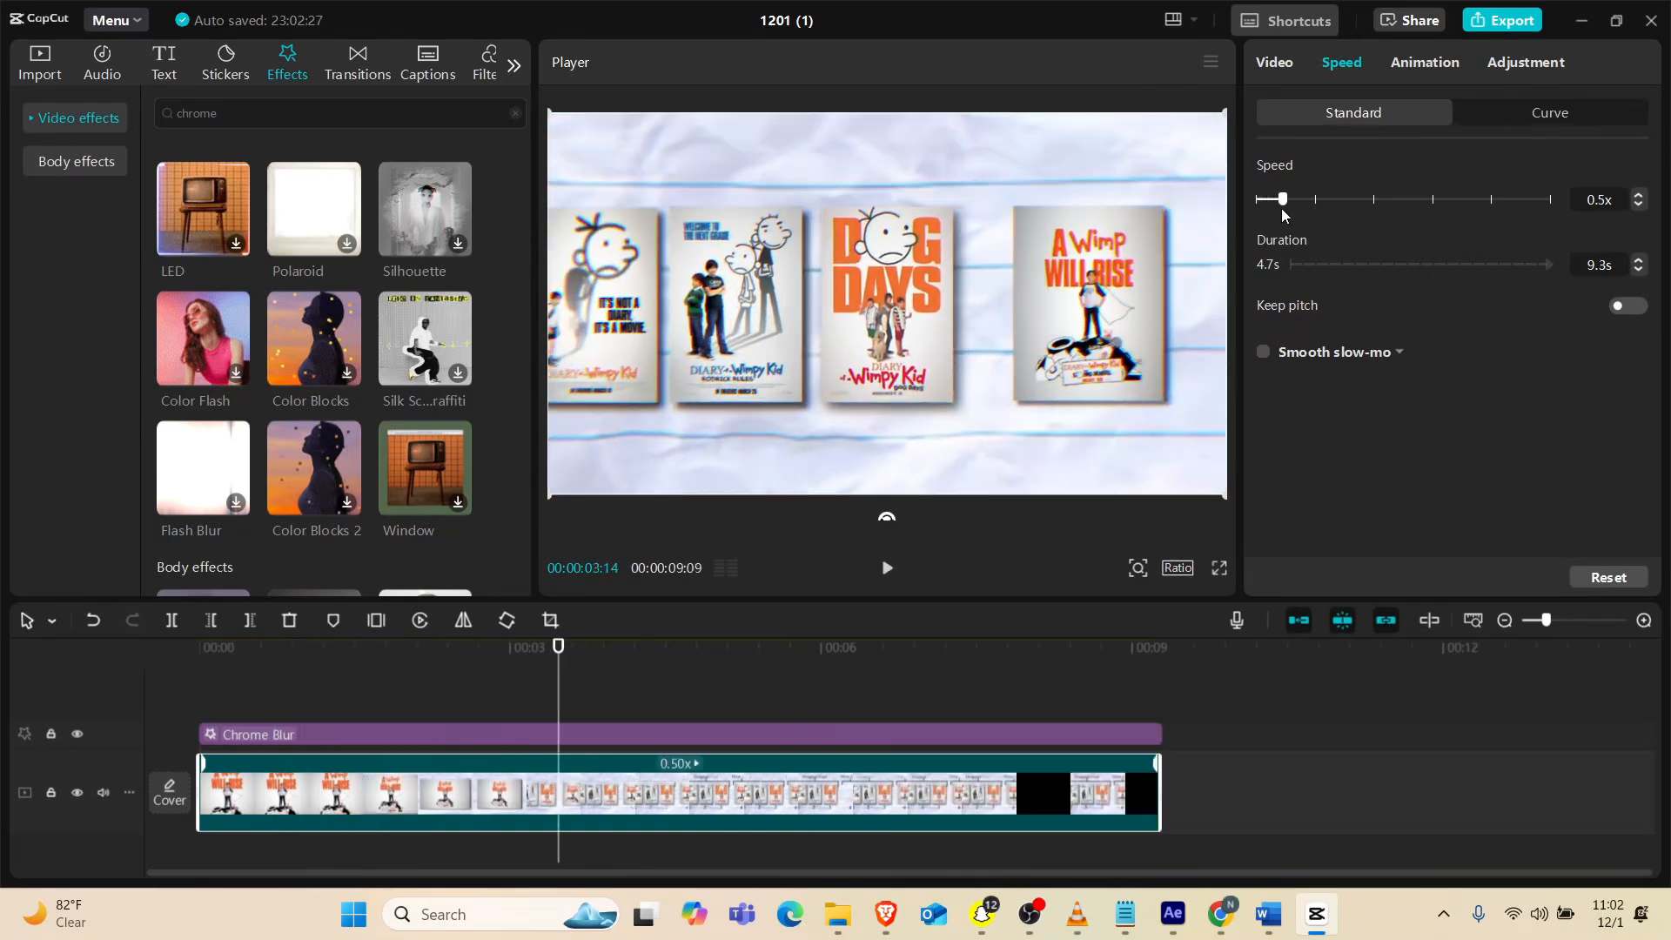